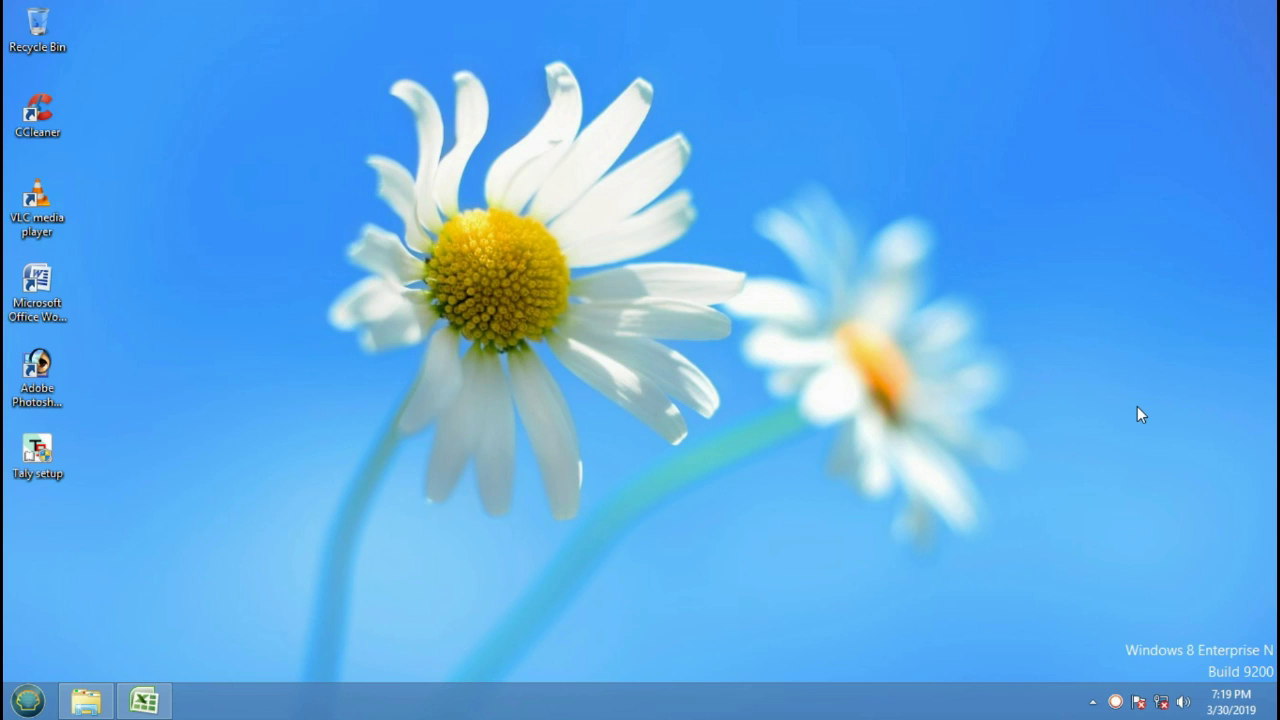
# Install Tally.ERP 9 Series A Release 6.1 (64 bit) into the default folder.
pyautogui.click(37, 452)
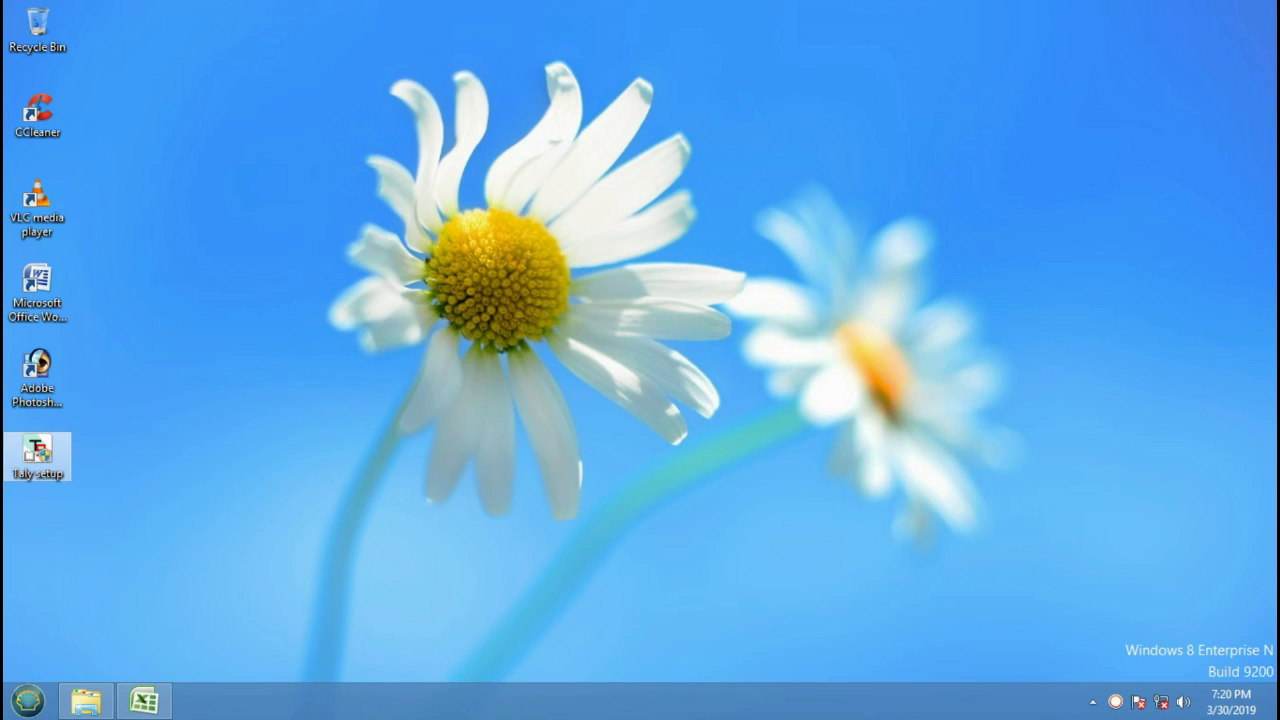
pyautogui.click(737, 372)
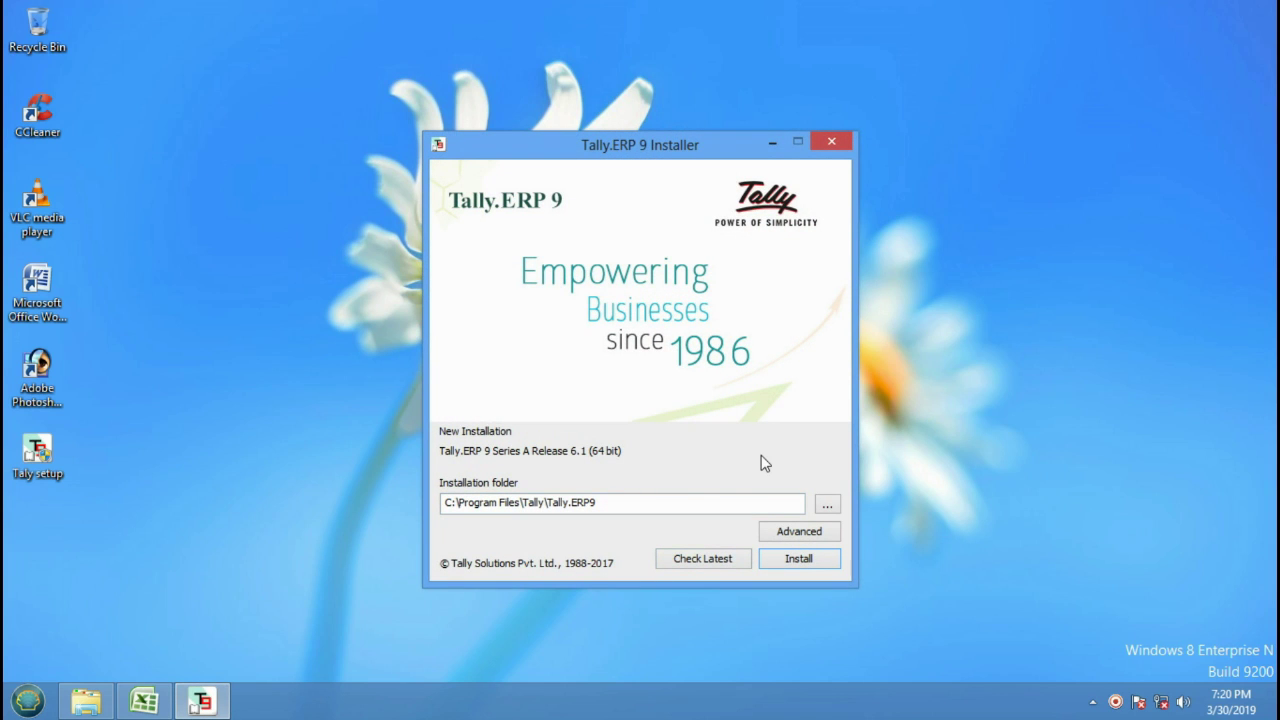
pyautogui.click(801, 557)
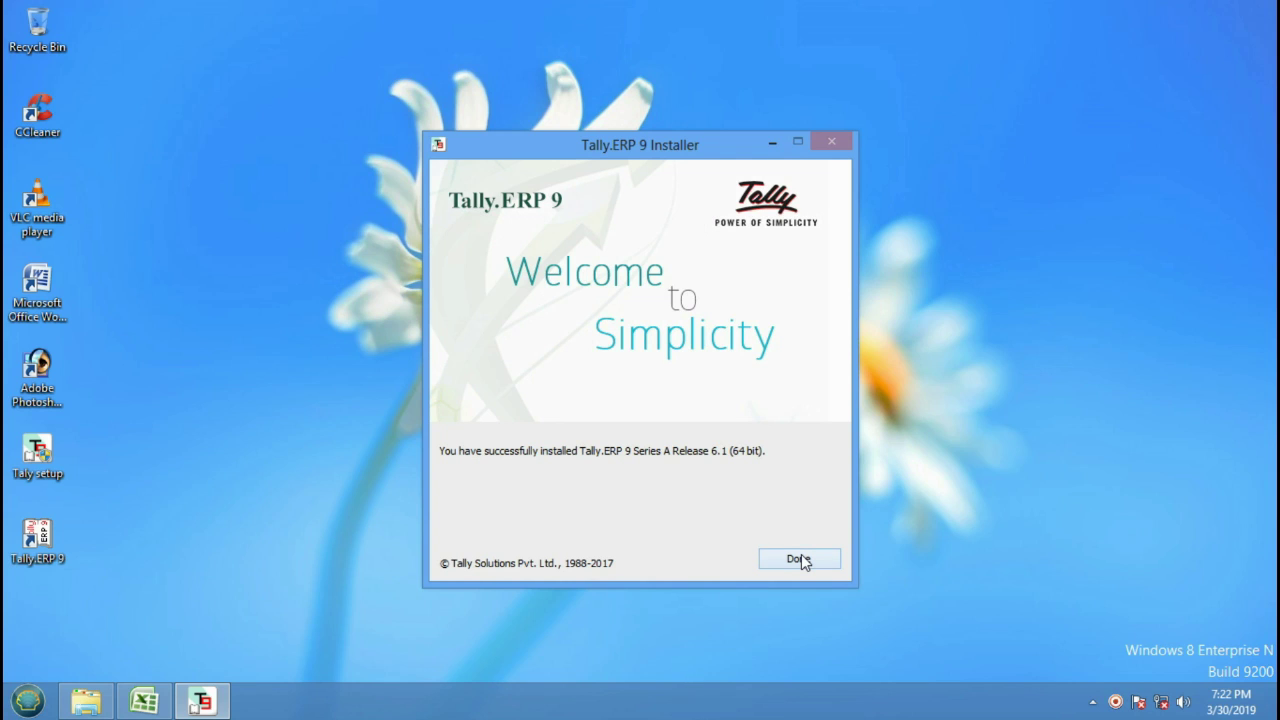
pyautogui.click(805, 559)
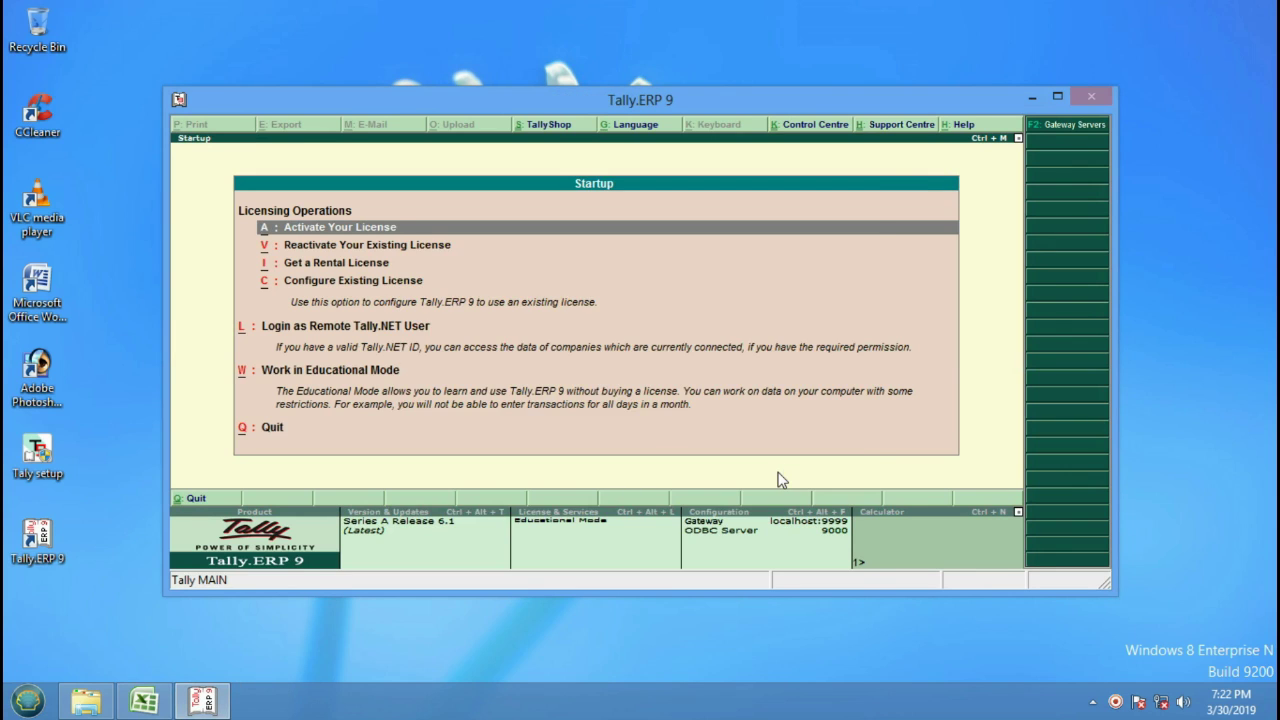
# Allow Tally.ERP 9 through the firewall, maximize it, and work in Educational Mode.
pyautogui.click(757, 514)
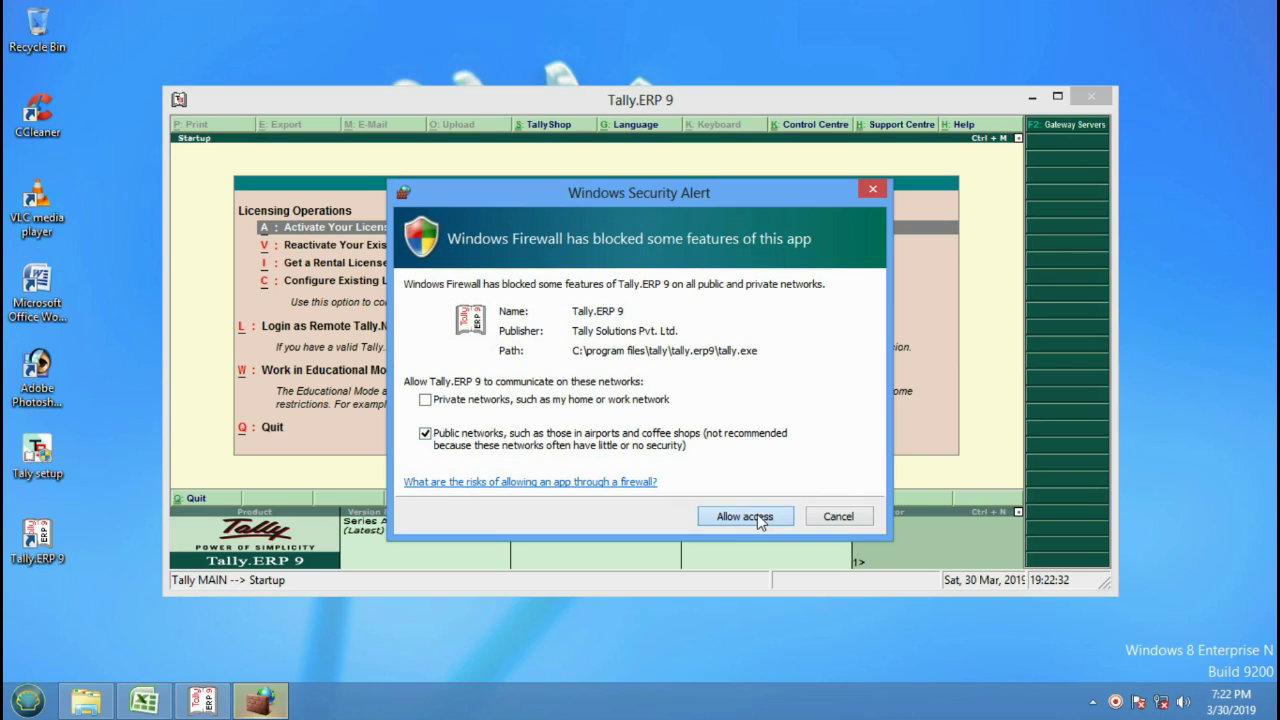
pyautogui.click(760, 516)
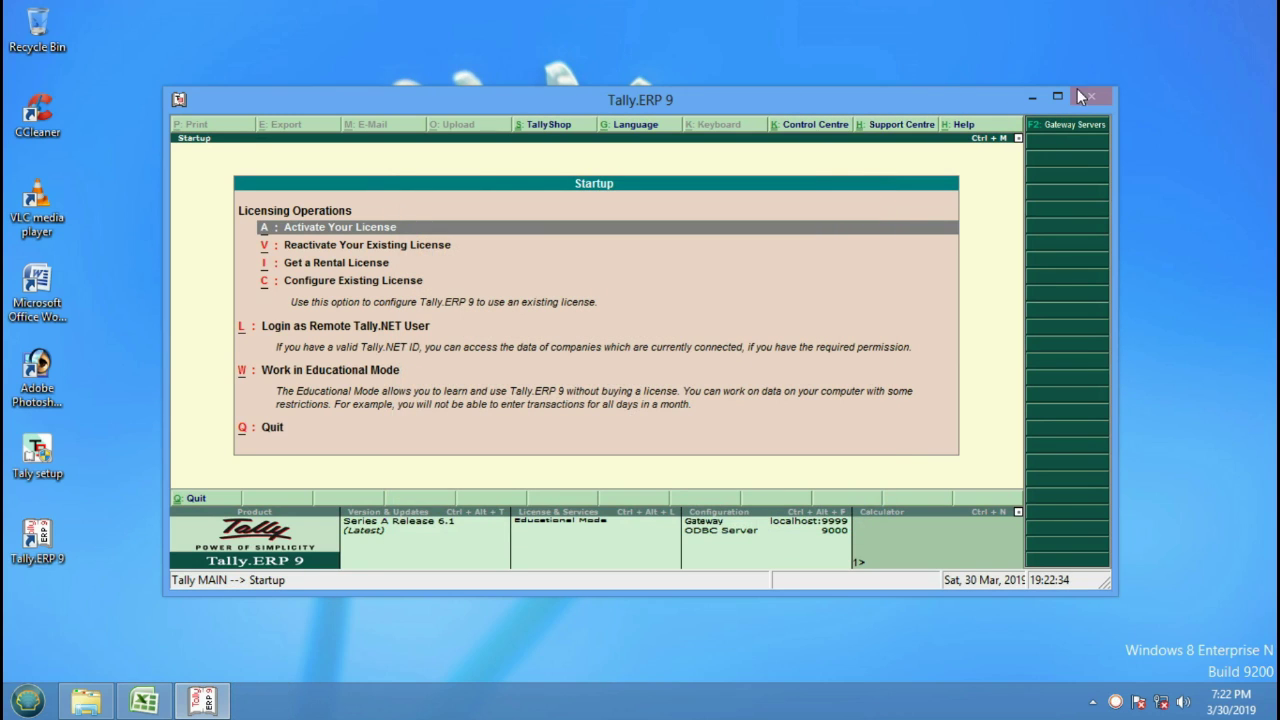
pyautogui.click(1056, 98)
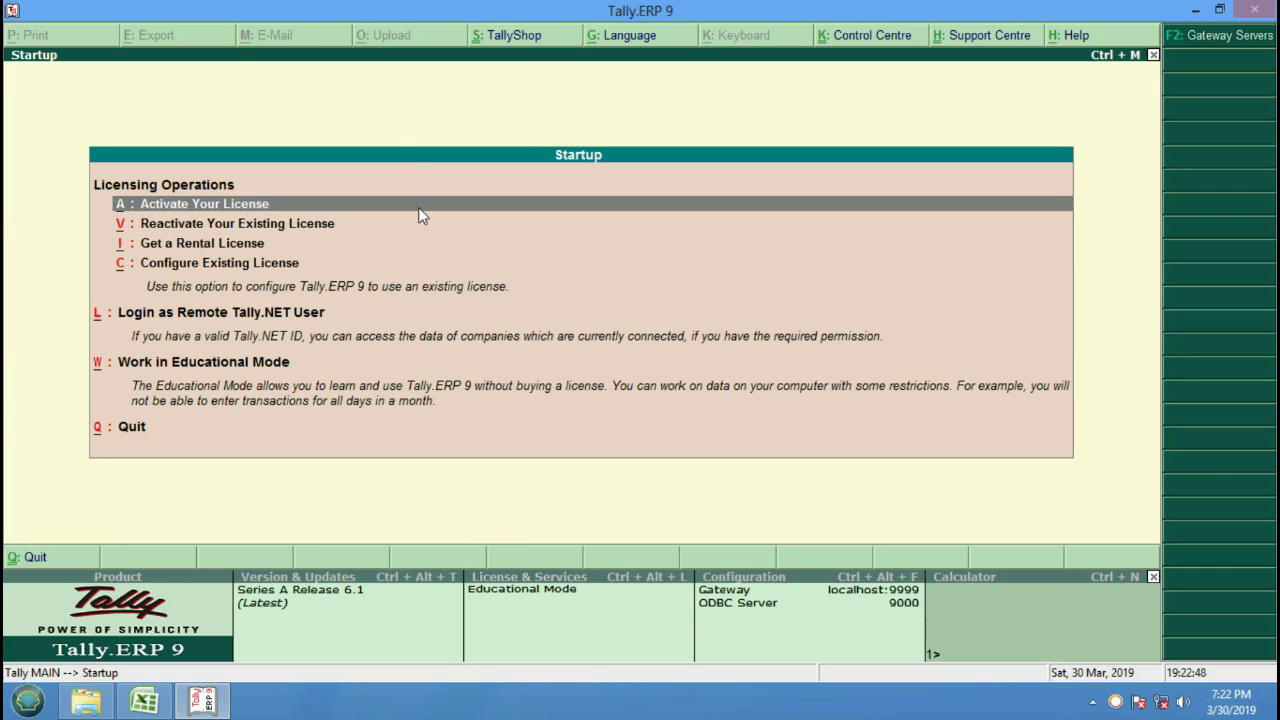
pyautogui.press('Down')
pyautogui.press('Down')
pyautogui.press('Down')
pyautogui.press('Down')
pyautogui.press('Down')
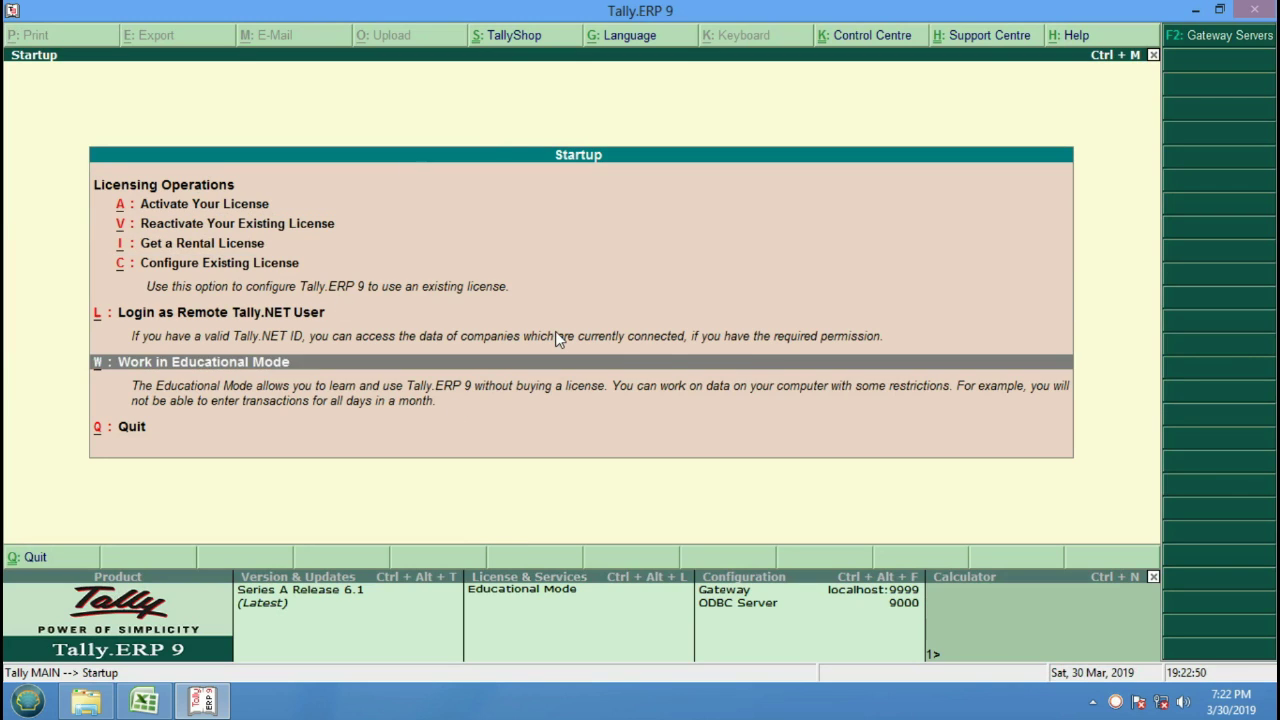
pyautogui.press('Down')
pyautogui.press('Up')
pyautogui.press('Return')
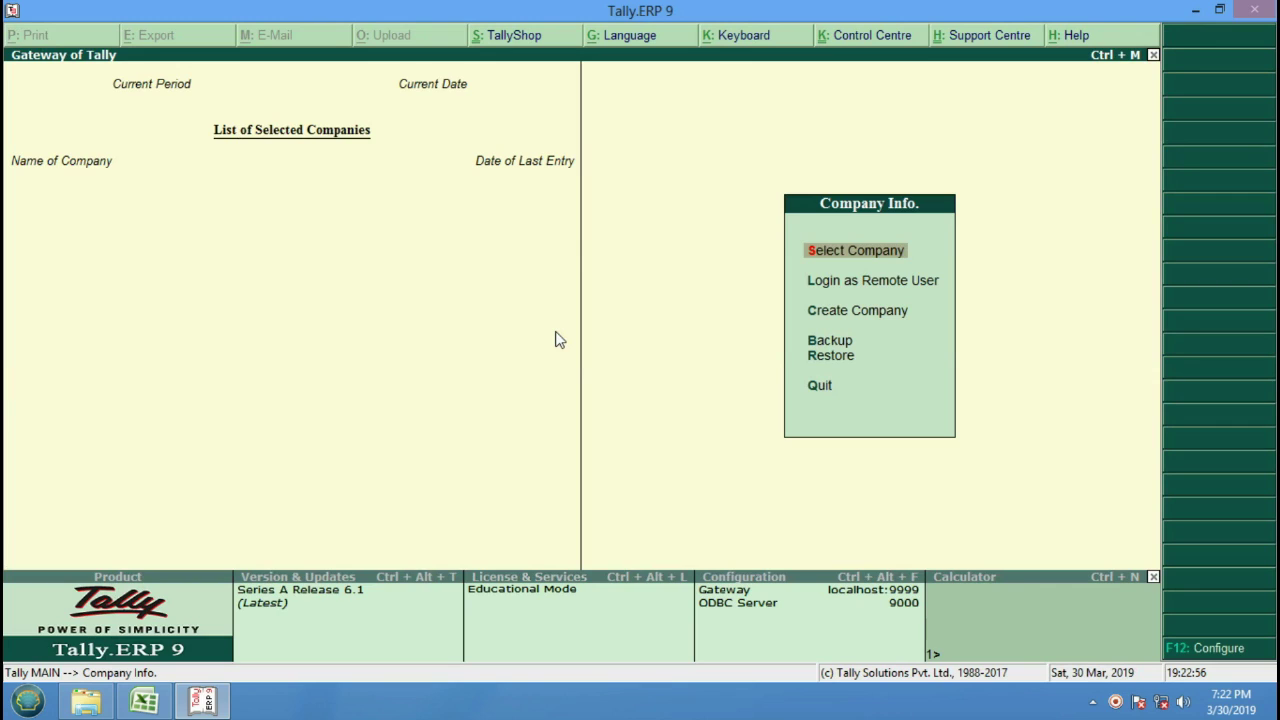
# Choose Create Company from the Gateway of Tally.
pyautogui.press('Down')
pyautogui.press('Down')
pyautogui.press('Down')
pyautogui.press('Down')
pyautogui.press('Down')
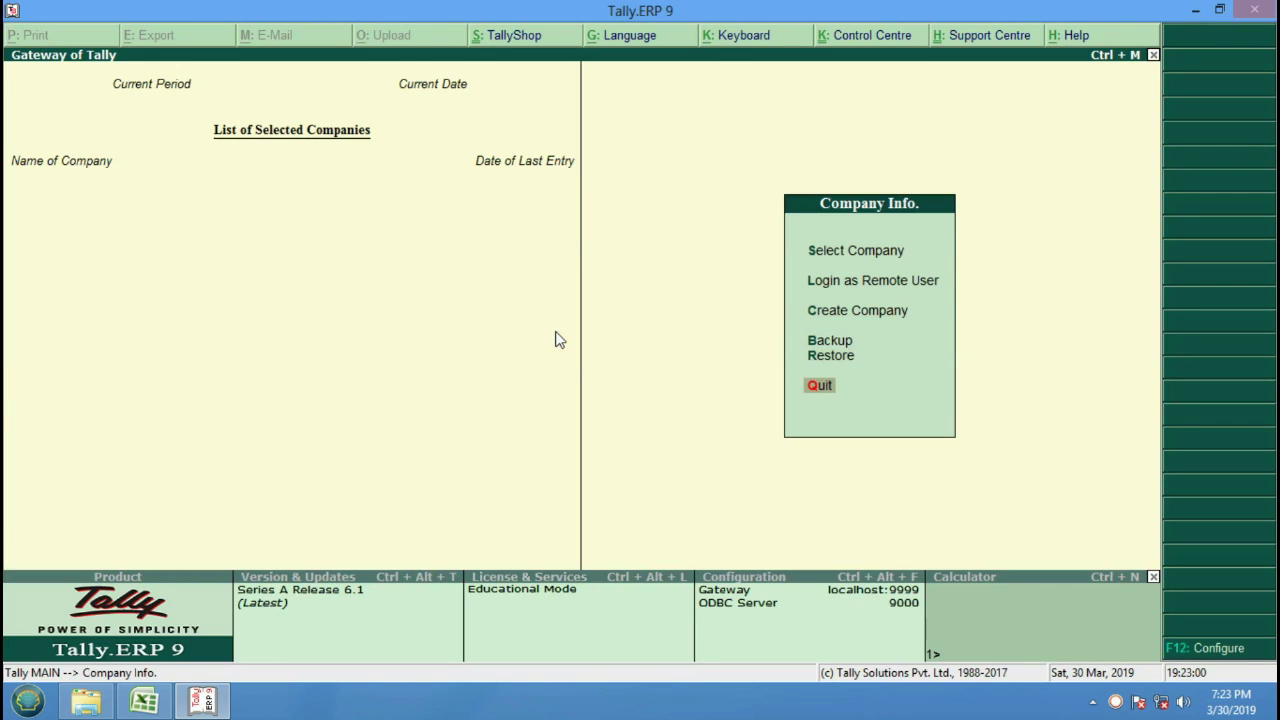
pyautogui.press('Up')
pyautogui.press('Up')
pyautogui.press('Up')
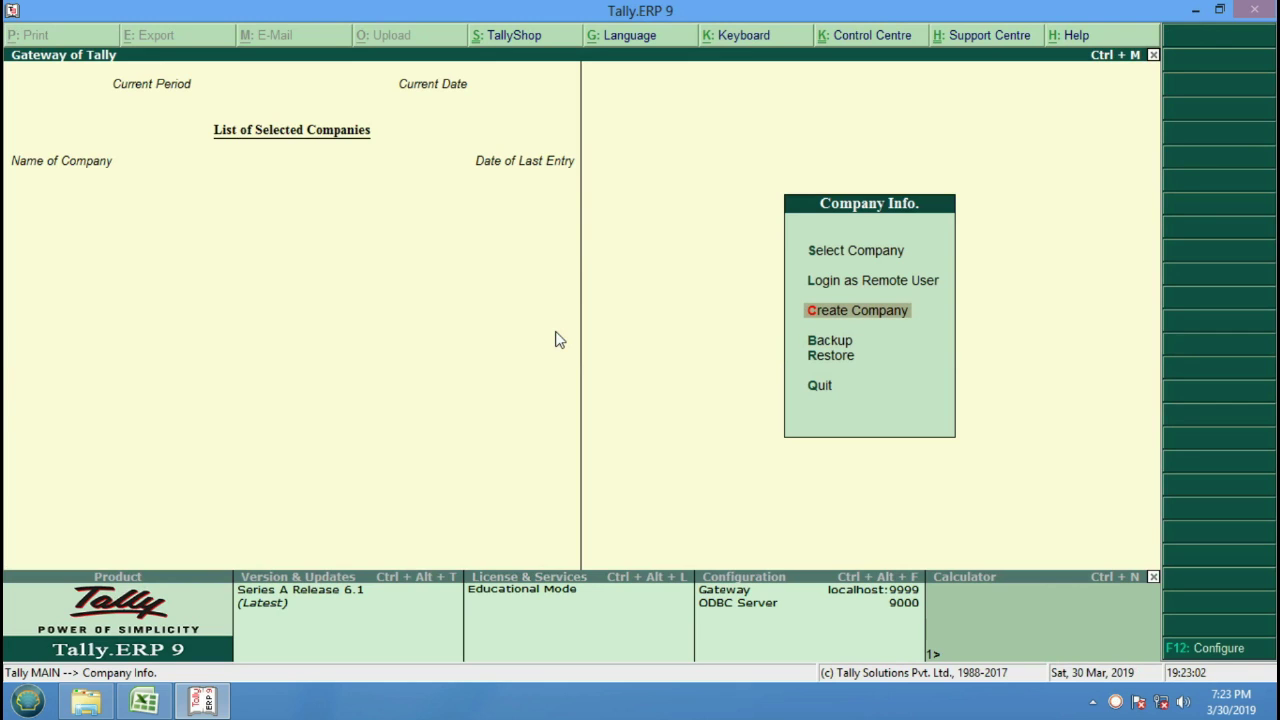
pyautogui.press('Return')
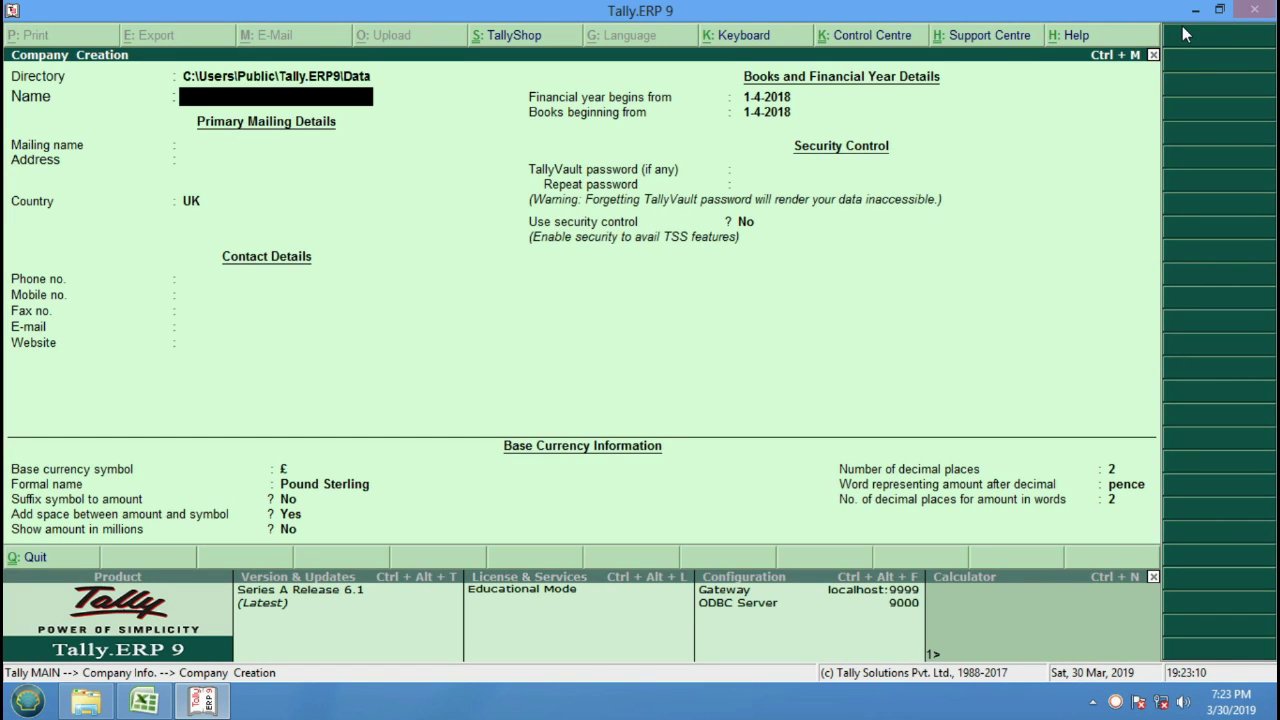
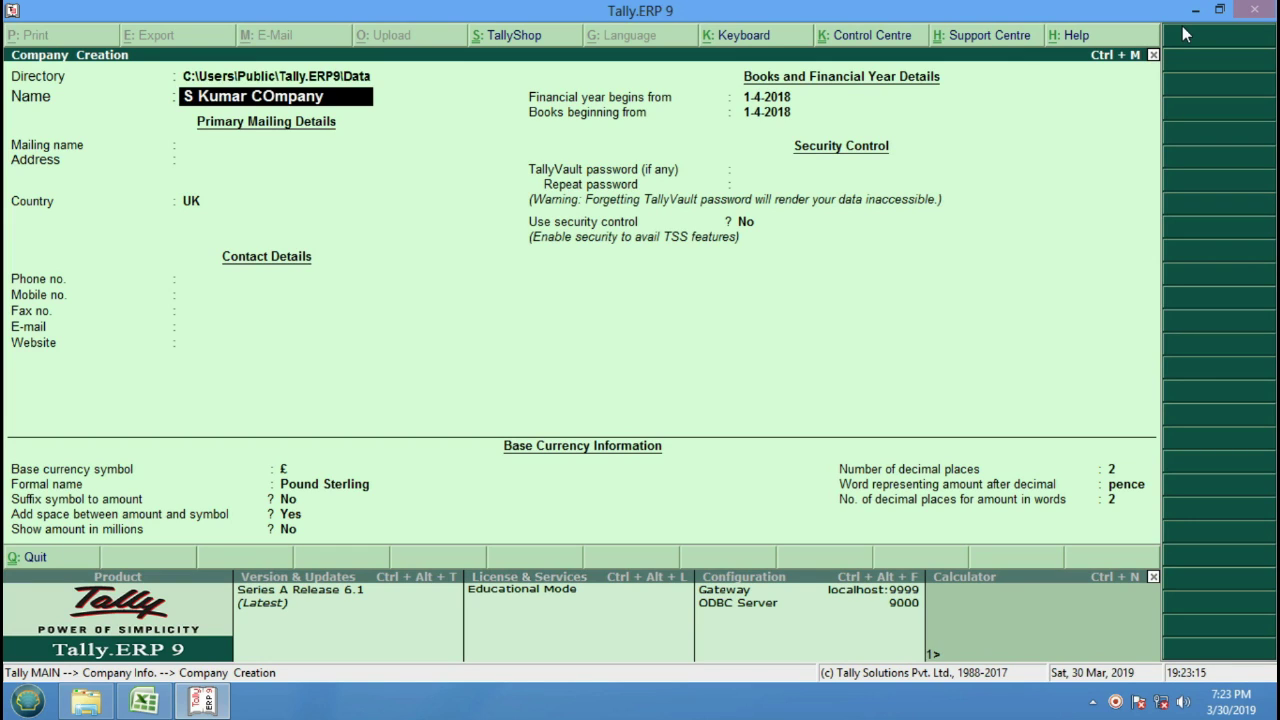
# Enter the company name S Kumar Company, keep the mailing name, and type the two-line address.
pyautogui.press('BackSpace')
pyautogui.press('BackSpace')
pyautogui.press('BackSpace')
pyautogui.press('BackSpace')
pyautogui.press('BackSpace')
pyautogui.press('BackSpace')
pyautogui.press('Return')
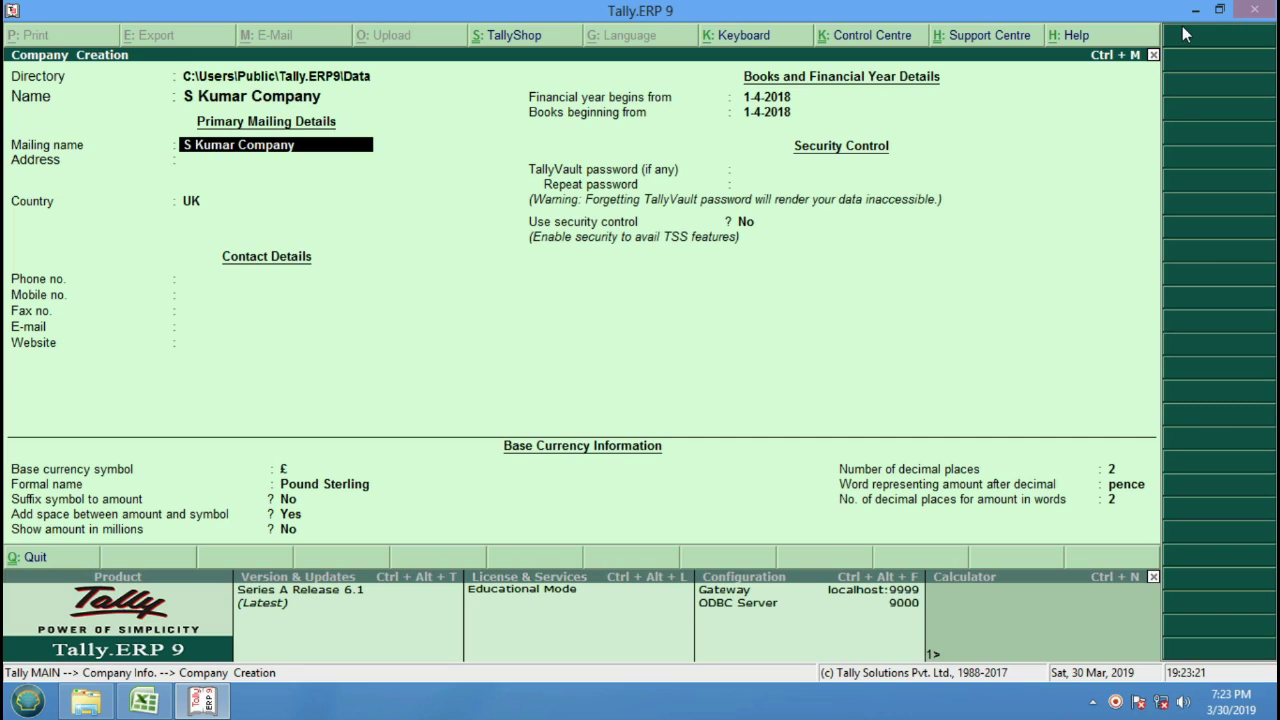
pyautogui.press('Return')
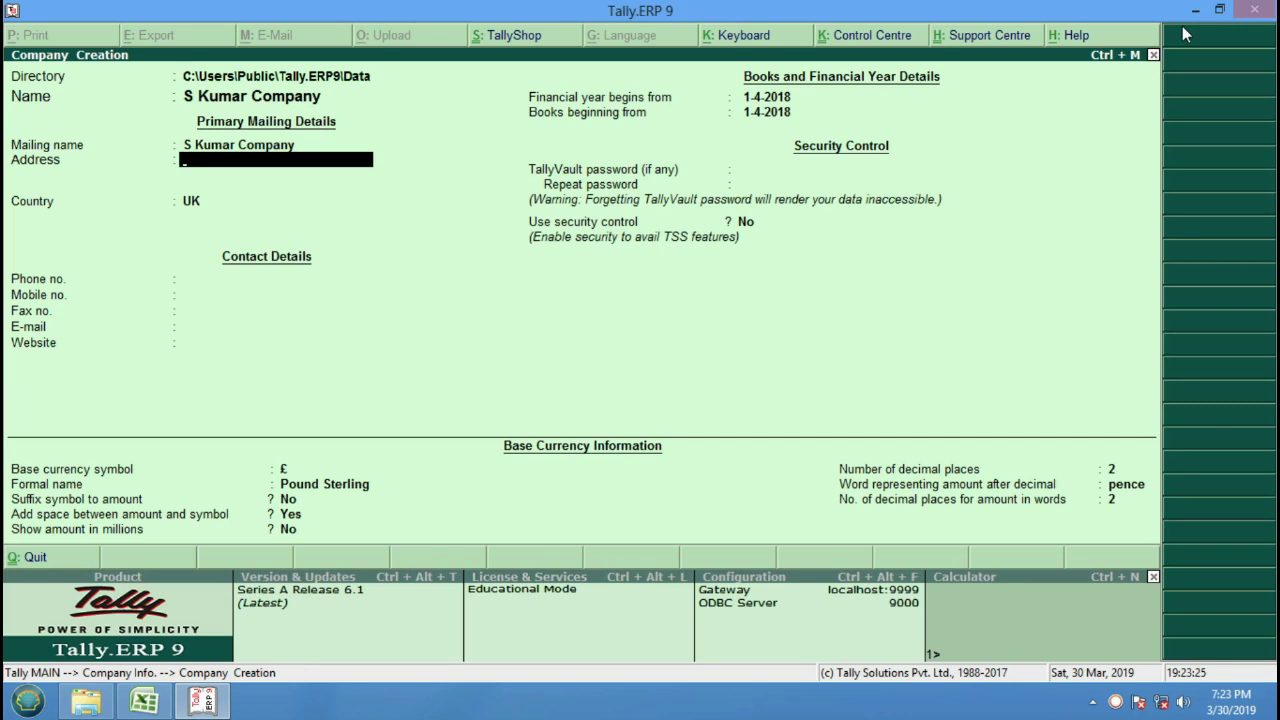
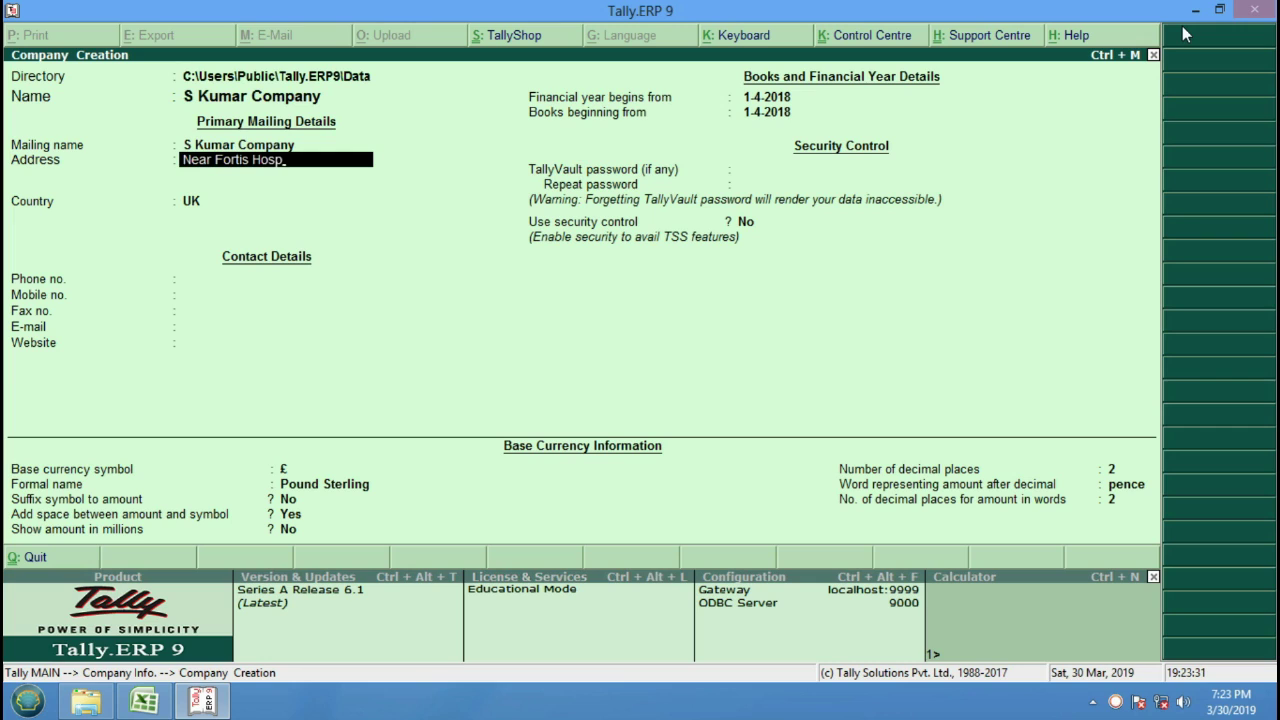
pyautogui.press('Return')
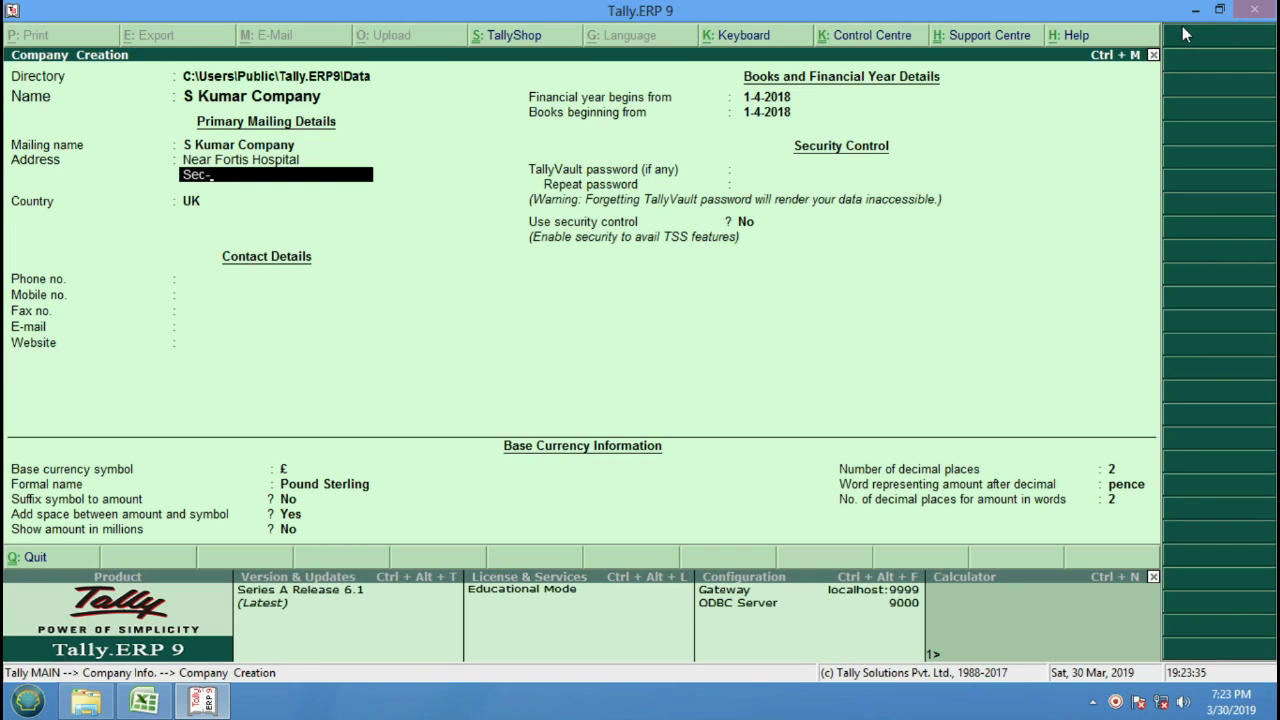
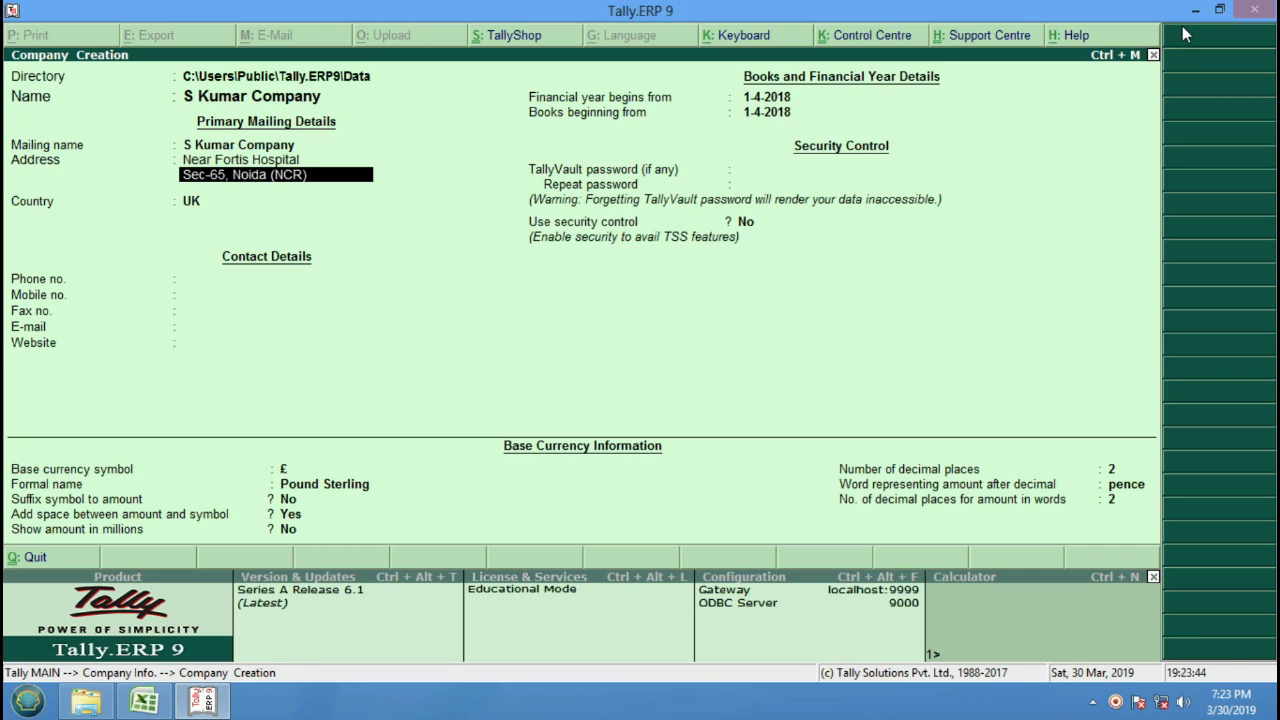
pyautogui.press('Return')
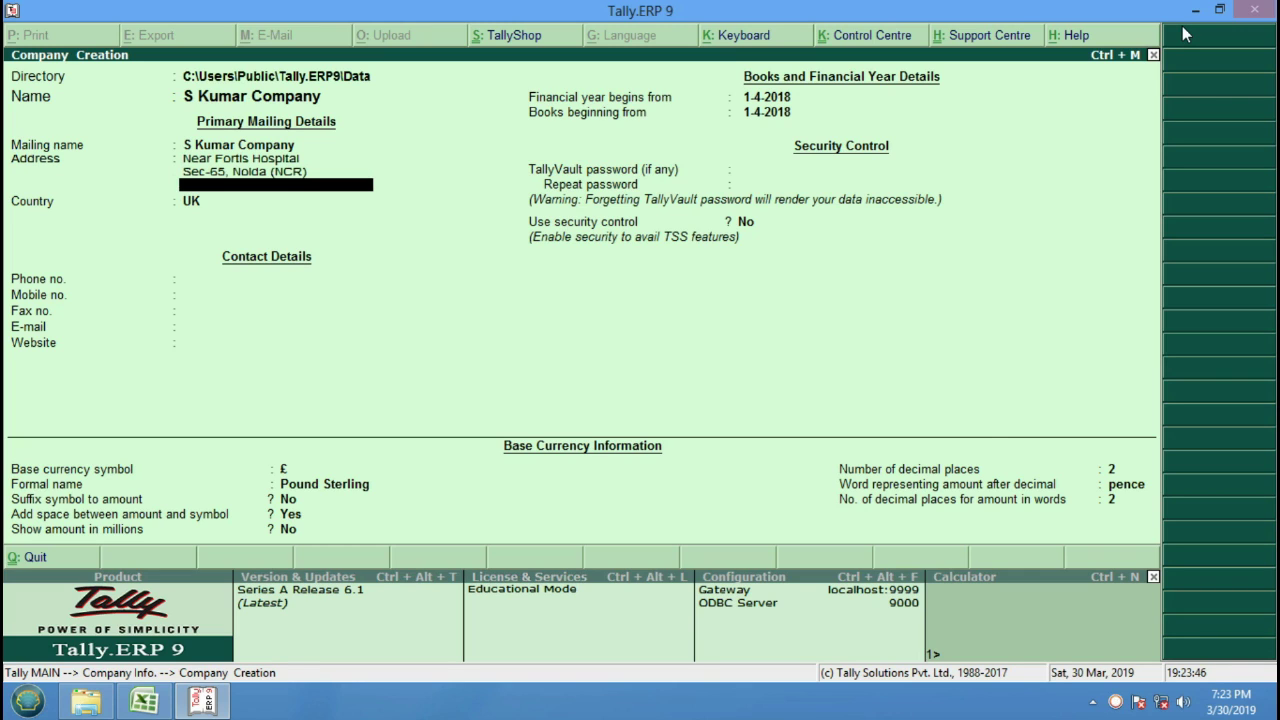
pyautogui.press('Return')
# Set the country to India and the state to Uttar Pradesh.
pyautogui.press('Up')
pyautogui.press('Up')
pyautogui.press('Up')
pyautogui.press('Up')
pyautogui.press('Up')
pyautogui.press('Up')
pyautogui.press('Up')
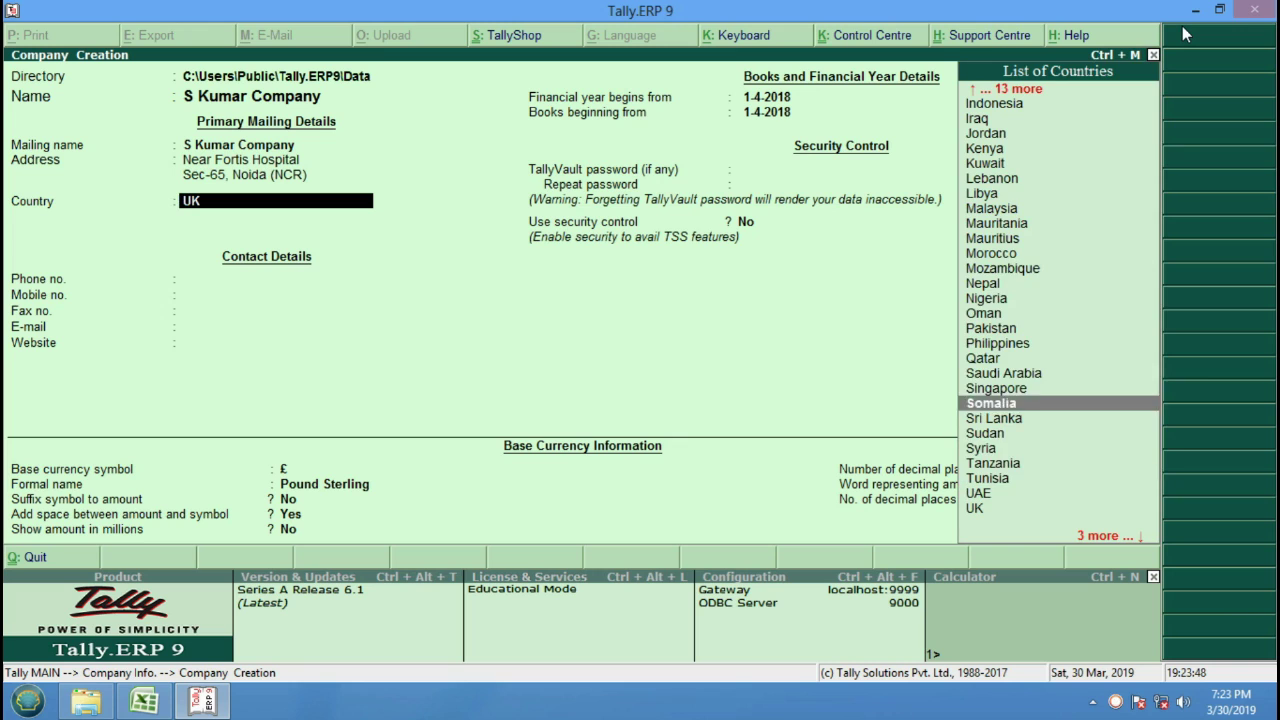
pyautogui.press('Up')
pyautogui.press('Up')
pyautogui.press('Up')
pyautogui.press('Up')
pyautogui.press('Up')
pyautogui.press('Up')
pyautogui.press('Up')
pyautogui.press('Up')
pyautogui.press('Up')
pyautogui.press('Up')
pyautogui.press('Up')
pyautogui.press('Up')
pyautogui.press('Up')
pyautogui.press('Up')
pyautogui.press('Up')
pyautogui.press('Up')
pyautogui.press('Up')
pyautogui.press('Up')
pyautogui.press('Up')
pyautogui.press('Up')
pyautogui.press('Down')
pyautogui.press('Down')
pyautogui.press('Down')
pyautogui.press('Down')
pyautogui.press('Down')
pyautogui.press('Down')
pyautogui.press('Down')
pyautogui.press('Down')
pyautogui.press('Down')
pyautogui.press('Down')
pyautogui.press('Down')
pyautogui.press('Down')
pyautogui.press('Down')
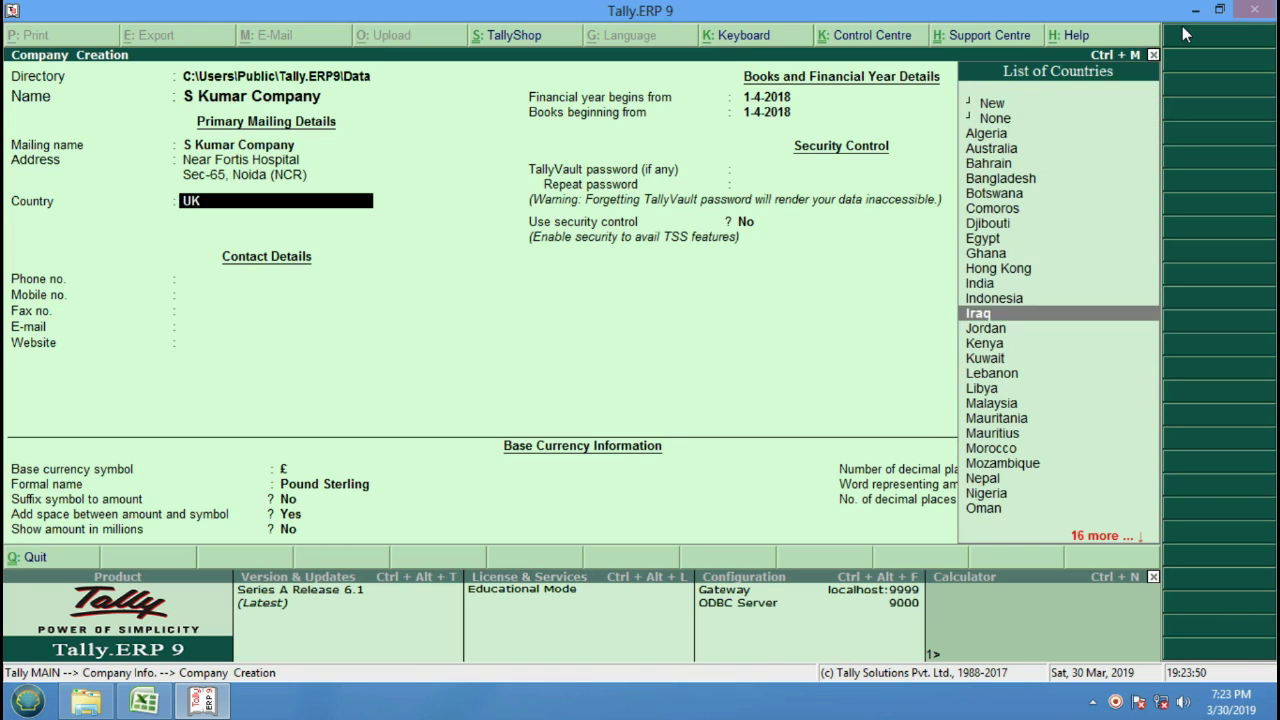
pyautogui.press('Down')
pyautogui.press('Down')
pyautogui.press('Down')
pyautogui.press('Down')
pyautogui.press('Down')
pyautogui.press('Down')
pyautogui.press('Down')
pyautogui.press('Down')
pyautogui.press('Down')
pyautogui.press('Down')
pyautogui.press('Down')
pyautogui.press('Down')
pyautogui.press('Down')
pyautogui.press('Down')
pyautogui.press('Down')
pyautogui.press('Down')
pyautogui.press('Down')
pyautogui.press('Down')
pyautogui.press('Down')
pyautogui.press('Down')
pyautogui.press('Up')
pyautogui.press('Up')
pyautogui.press('Up')
pyautogui.press('Up')
pyautogui.press('Up')
pyautogui.press('Up')
pyautogui.press('Up')
pyautogui.press('Up')
pyautogui.press('Up')
pyautogui.press('Up')
pyautogui.press('Up')
pyautogui.press('Up')
pyautogui.press('Up')
pyautogui.press('Up')
pyautogui.press('Up')
pyautogui.press('Up')
pyautogui.press('Up')
pyautogui.press('Up')
pyautogui.press('Up')
pyautogui.press('Up')
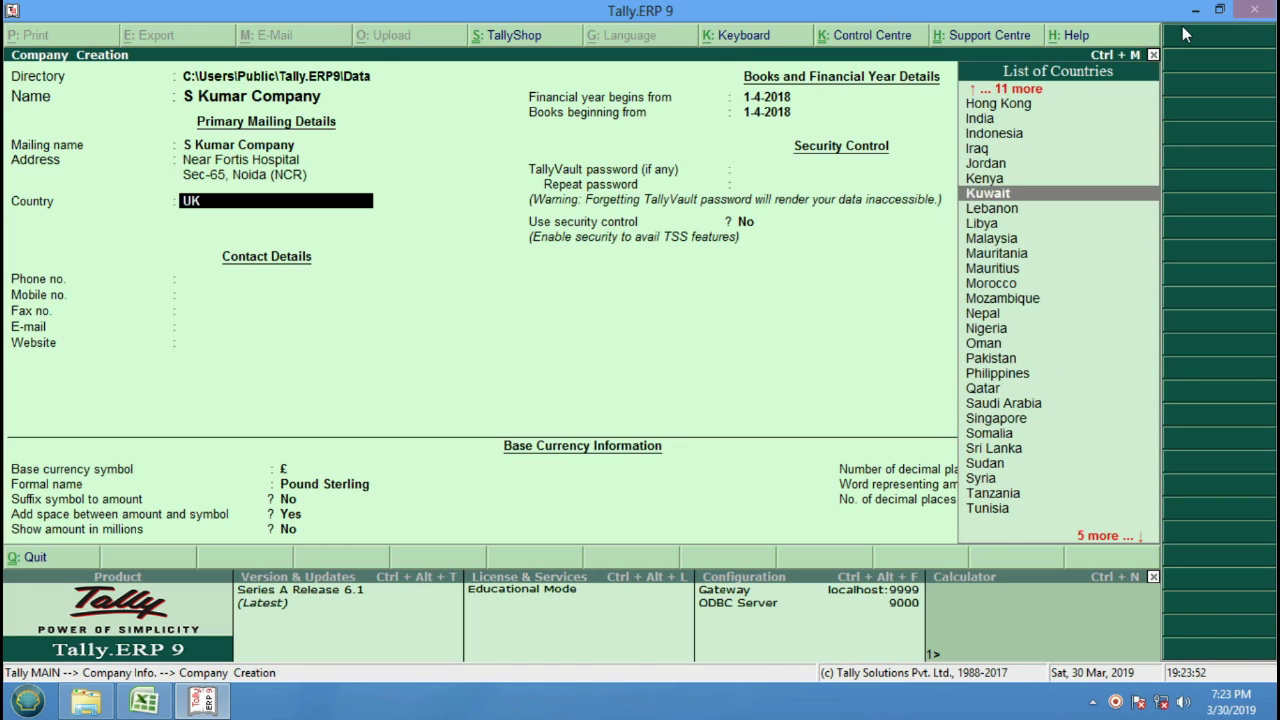
pyautogui.press('Up')
pyautogui.press('Up')
pyautogui.press('Up')
pyautogui.press('Up')
pyautogui.press('Up')
pyautogui.press('Up')
pyautogui.press('Up')
pyautogui.press('Up')
pyautogui.press('Up')
pyautogui.press('Up')
pyautogui.press('Down')
pyautogui.press('Down')
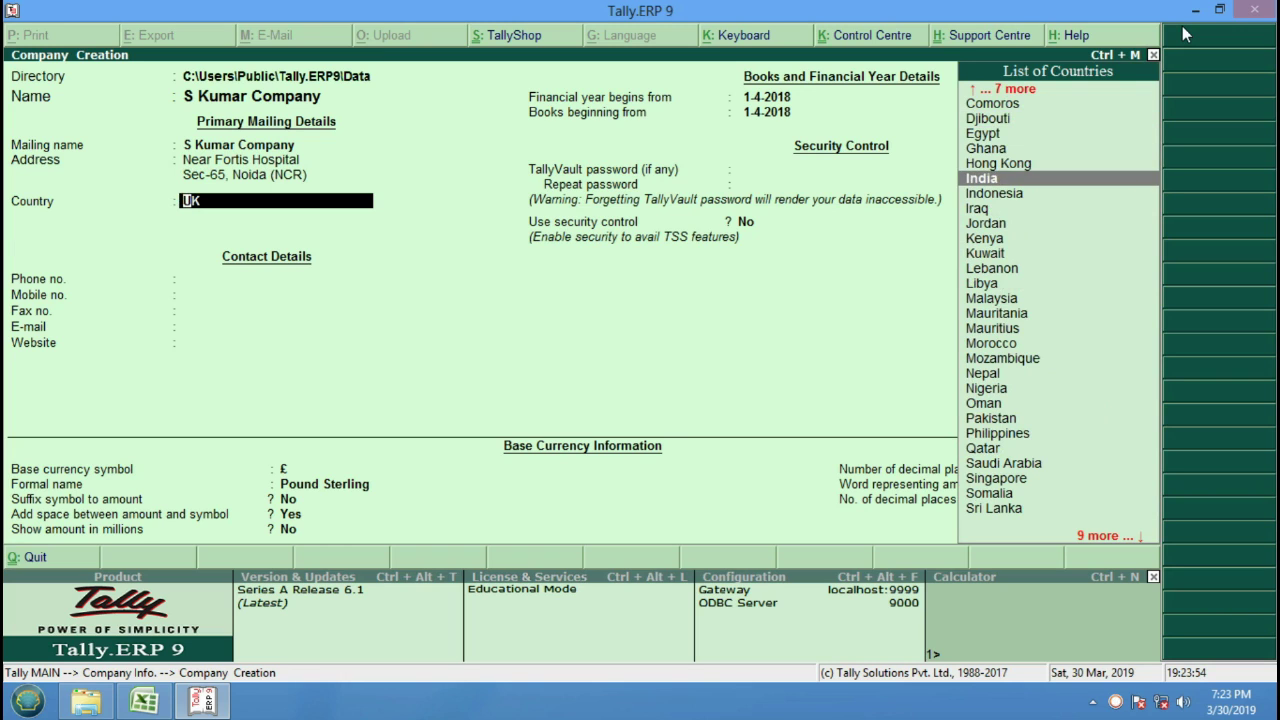
pyautogui.press('Return')
pyautogui.press('Down')
pyautogui.press('Down')
pyautogui.press('Down')
pyautogui.press('Down')
pyautogui.press('Down')
pyautogui.press('Down')
pyautogui.press('Down')
pyautogui.press('Down')
pyautogui.press('Down')
pyautogui.press('Down')
pyautogui.press('Down')
pyautogui.press('Down')
pyautogui.press('Down')
pyautogui.press('Down')
pyautogui.press('Down')
pyautogui.press('Down')
pyautogui.press('Down')
pyautogui.press('Down')
pyautogui.press('Down')
pyautogui.press('Down')
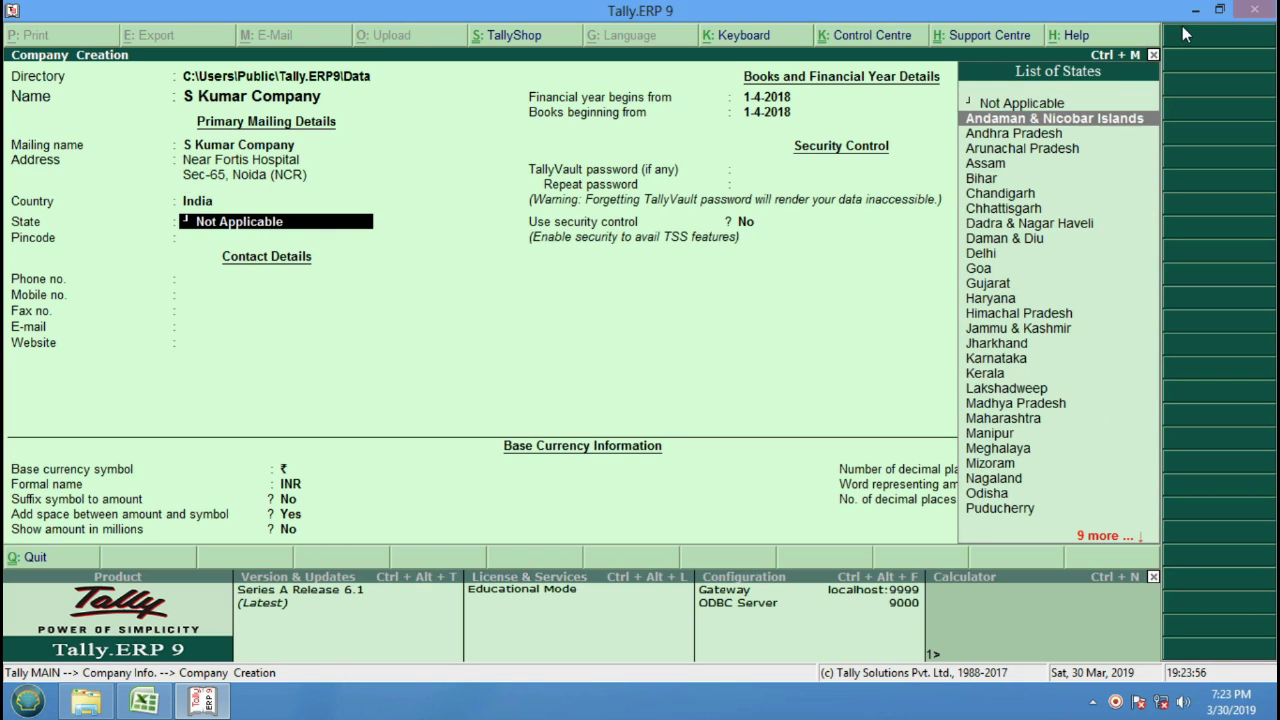
pyautogui.press('Up')
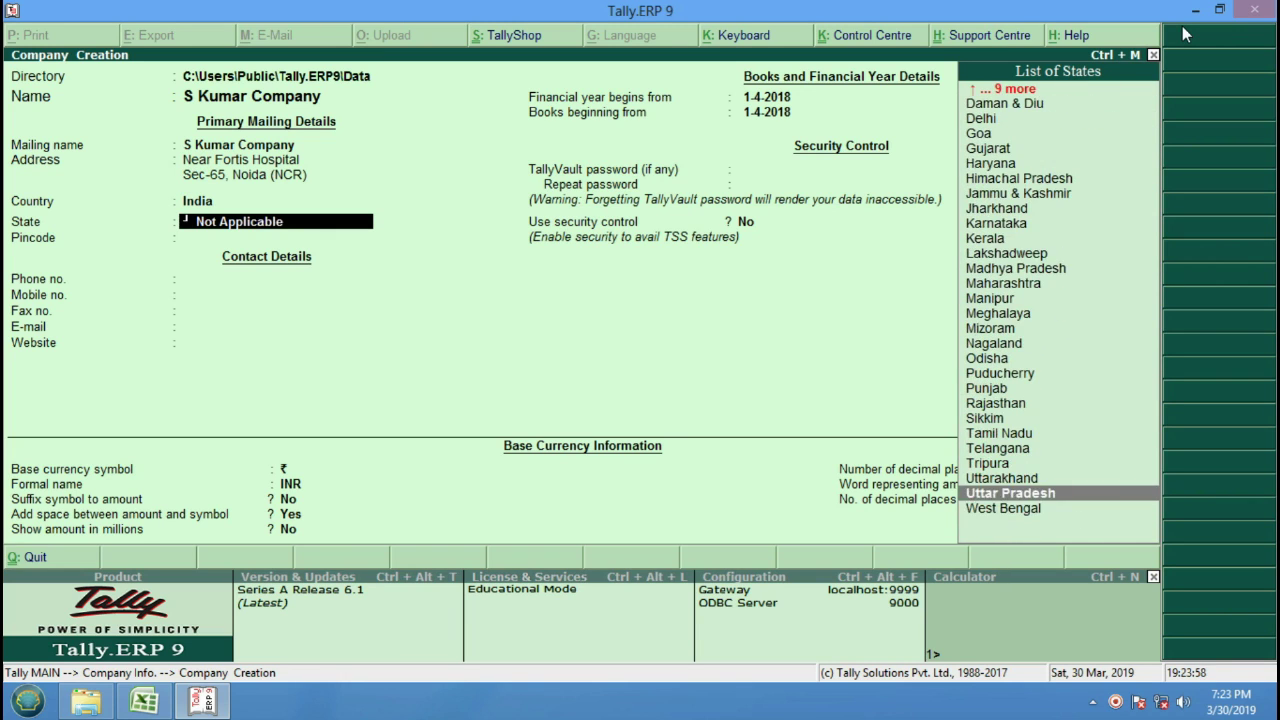
pyautogui.press('Return')
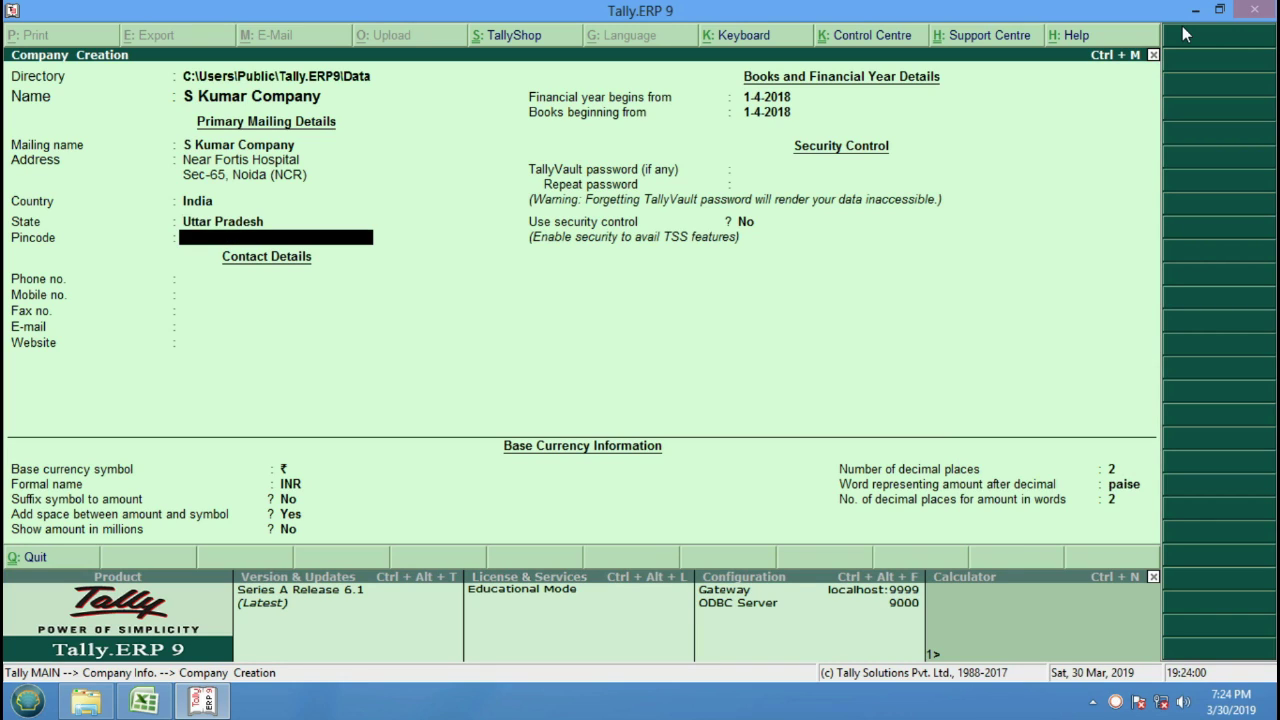
# Fill in the pincode and the office phone number.
pyautogui.write('201001')
pyautogui.press('Return')
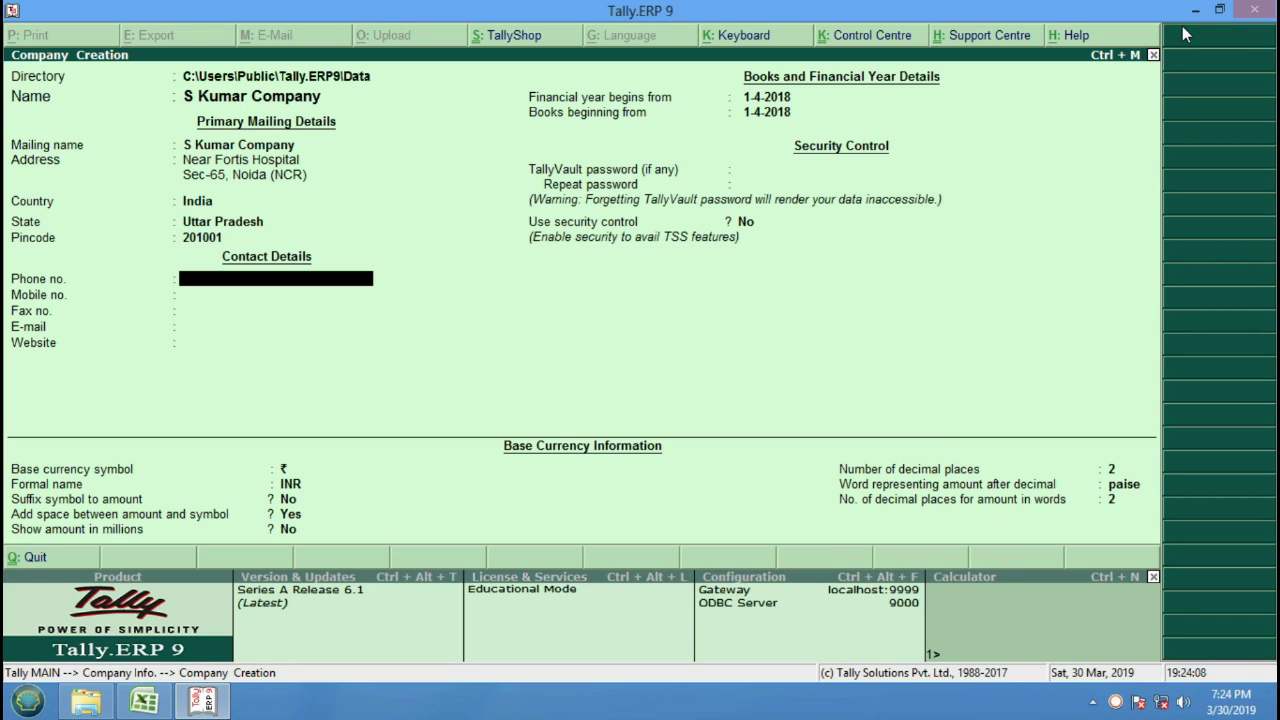
pyautogui.press('Return')
pyautogui.press('Return')
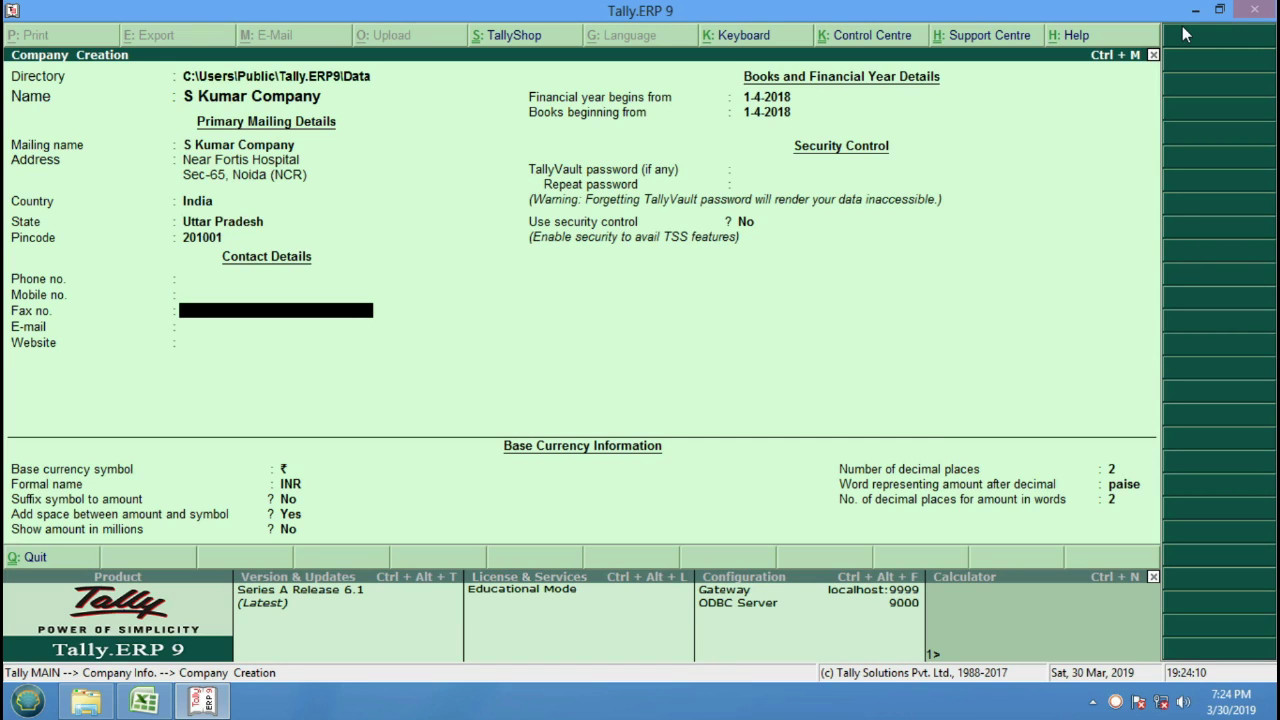
pyautogui.press('Up')
pyautogui.press('Up')
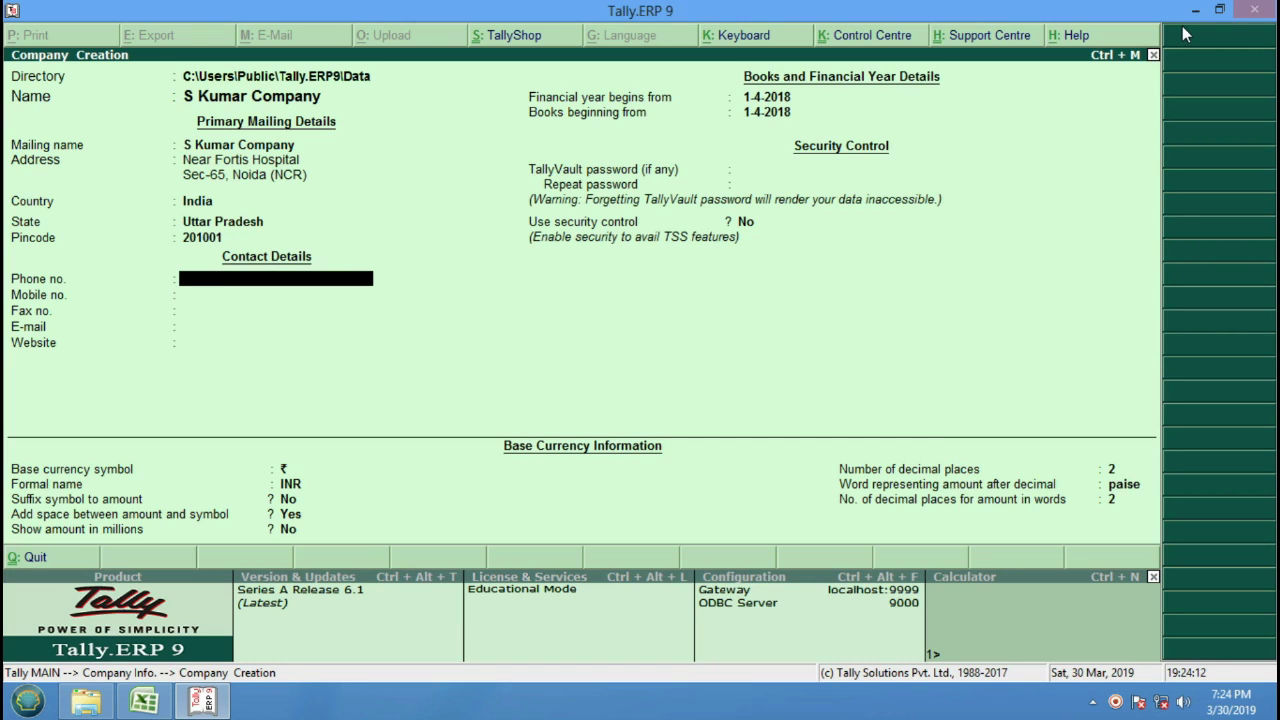
pyautogui.press('Return')
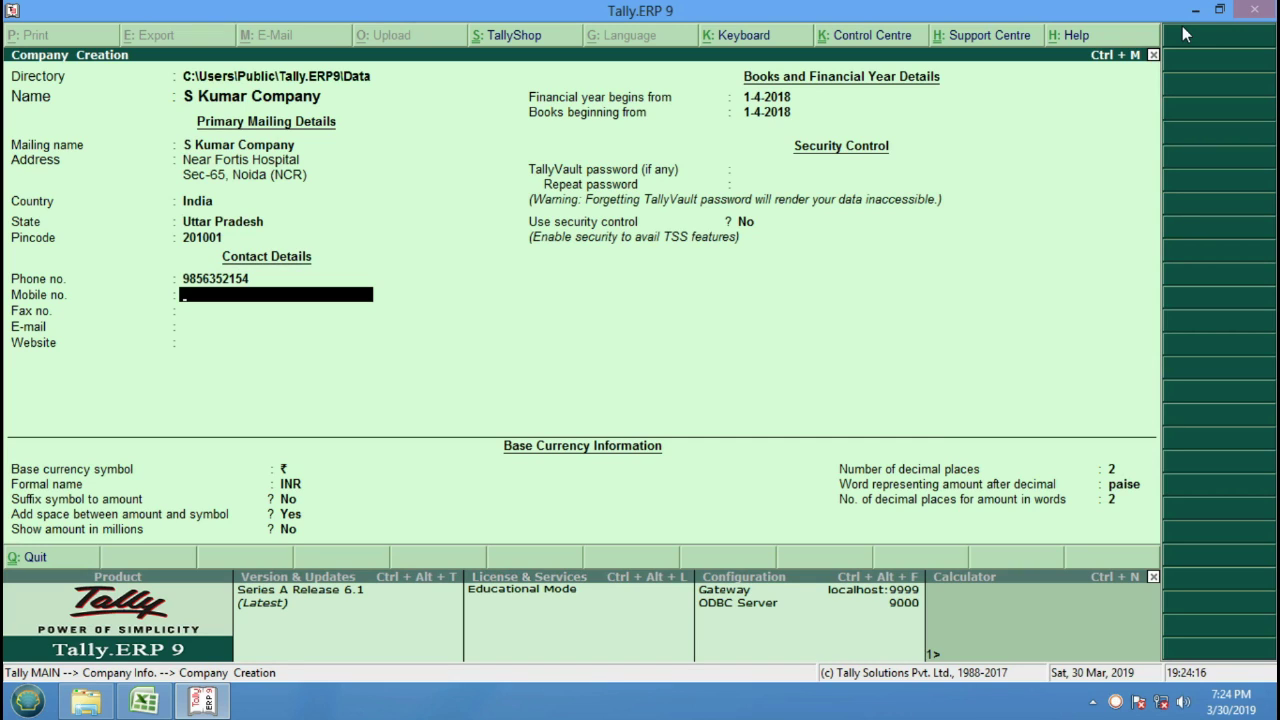
pyautogui.press('Up')
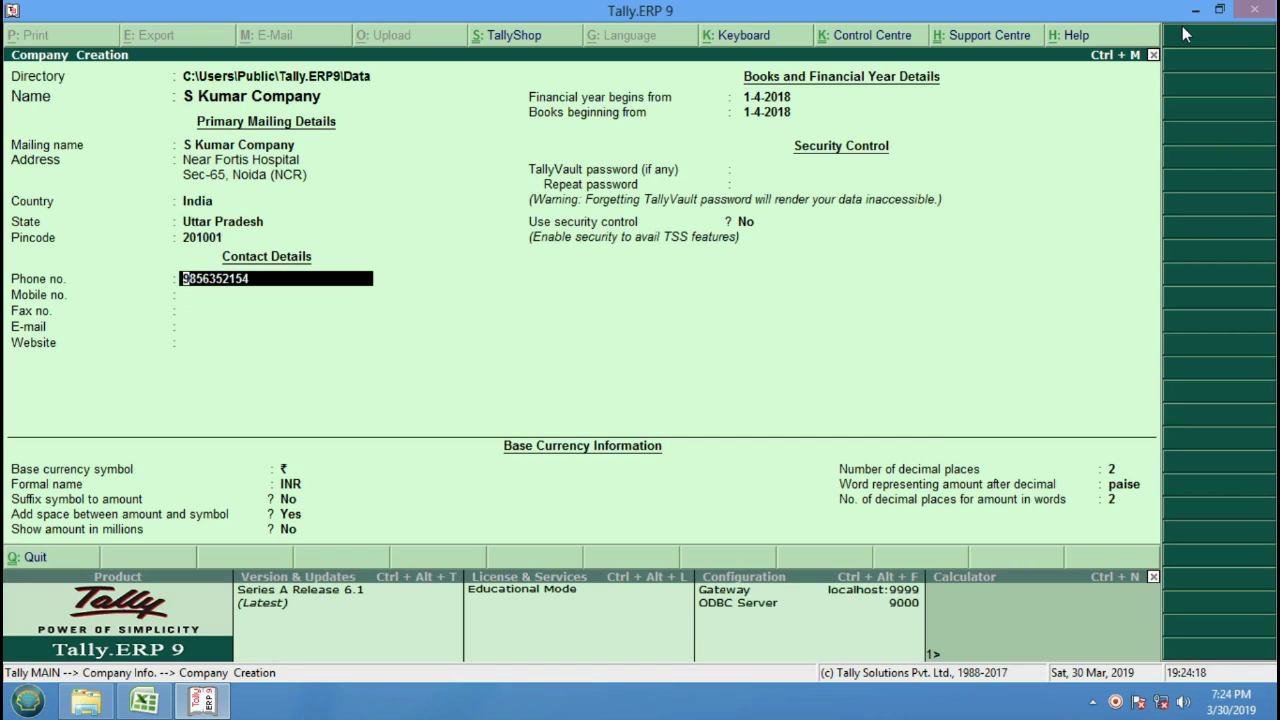
pyautogui.press('Return')
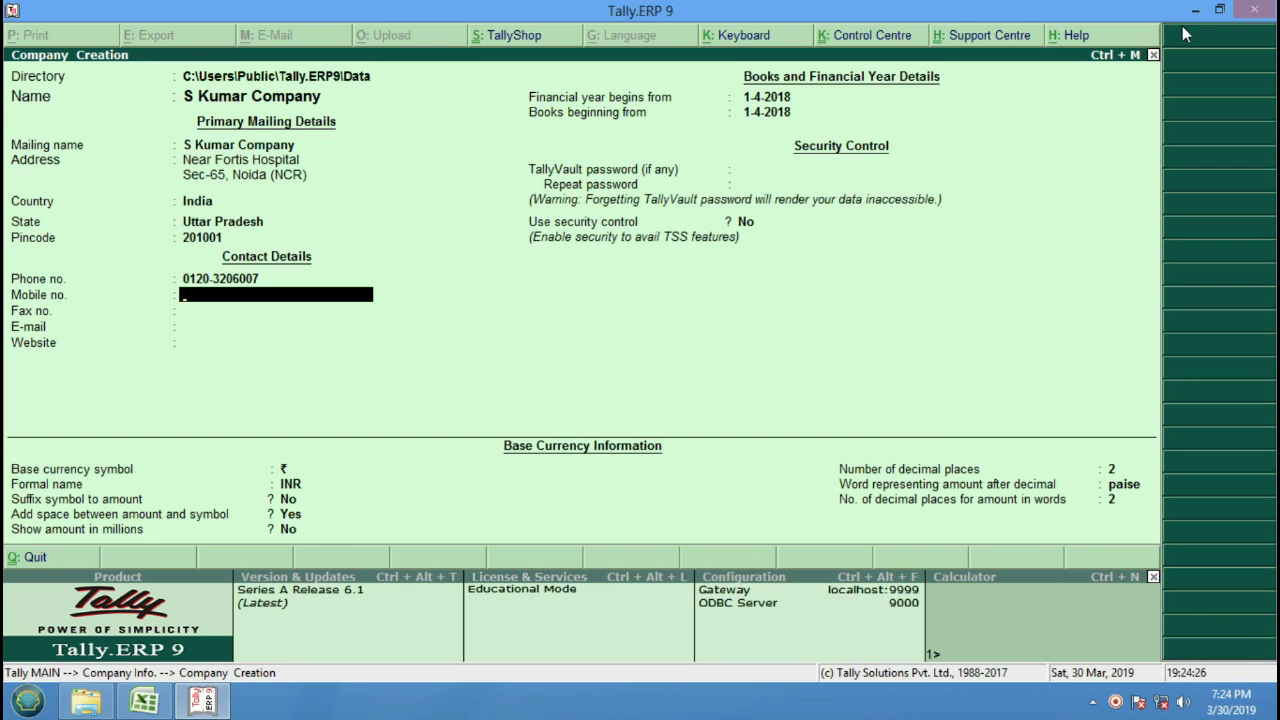
pyautogui.press('Return')
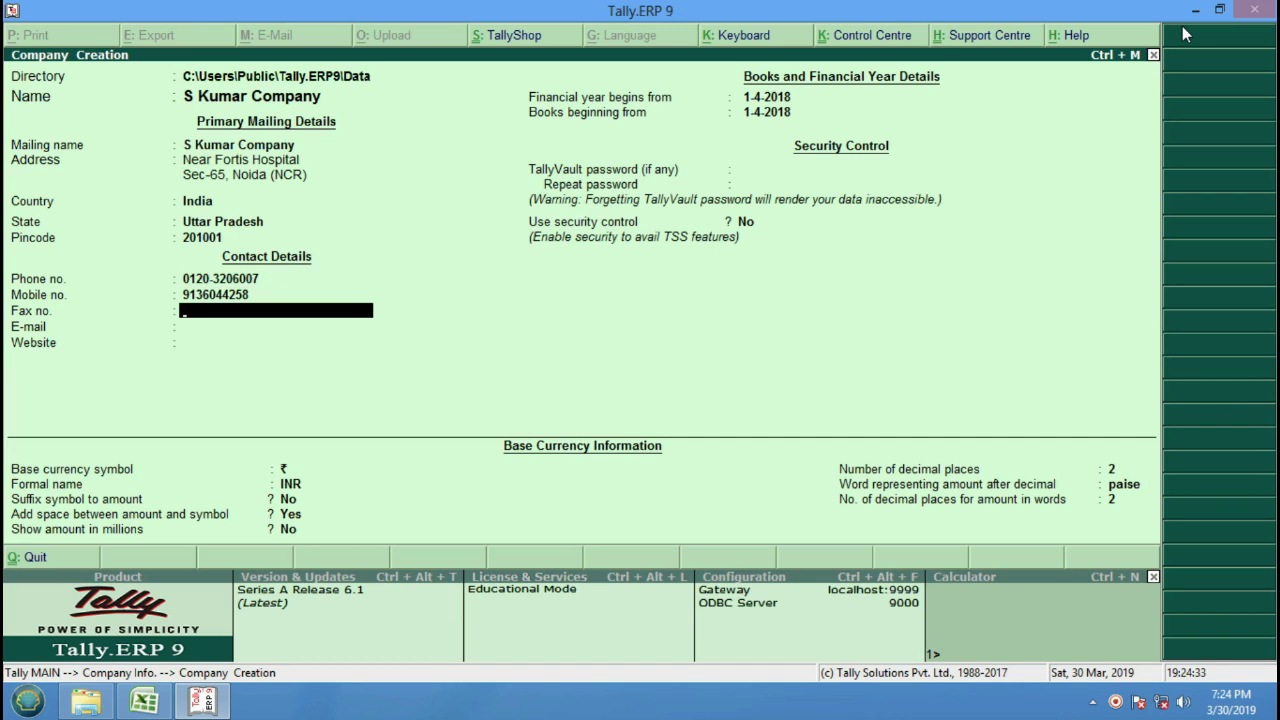
pyautogui.press('Return')
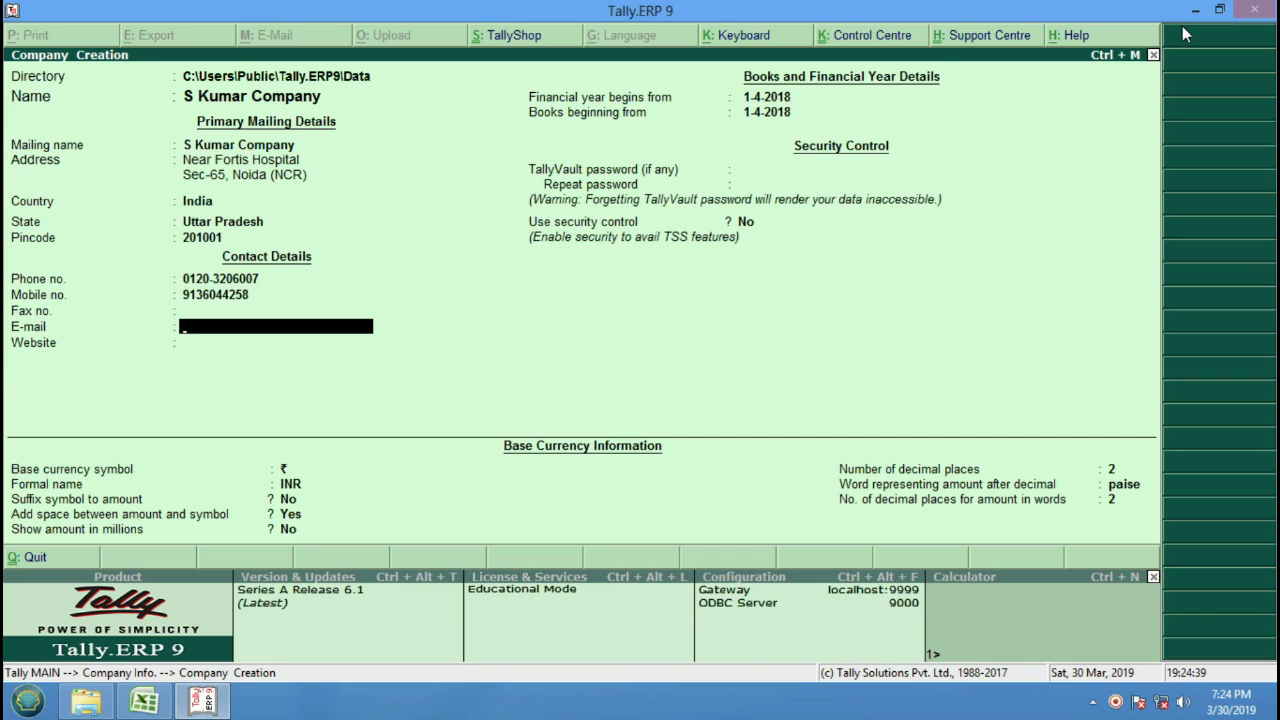
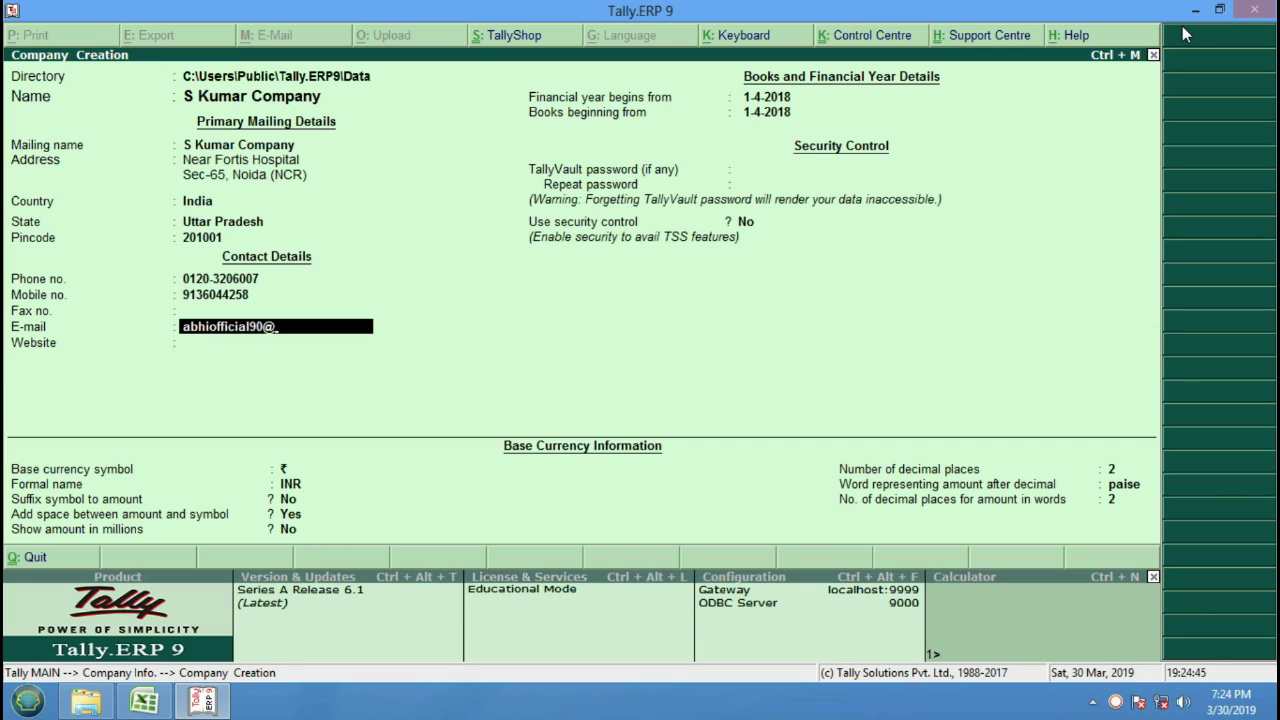
pyautogui.press('Return')
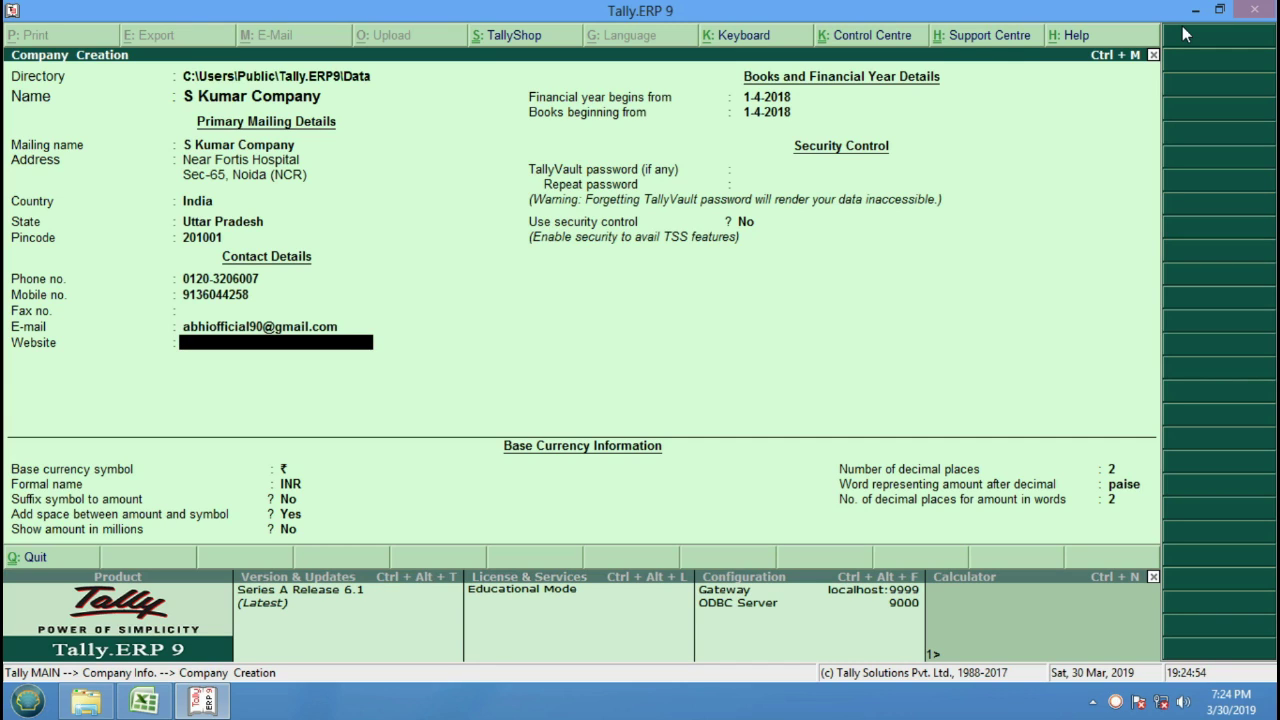
pyautogui.write('ww.')
pyautogui.write('w.sku')
pyautogui.write('mar')
pyautogui.write('.com')
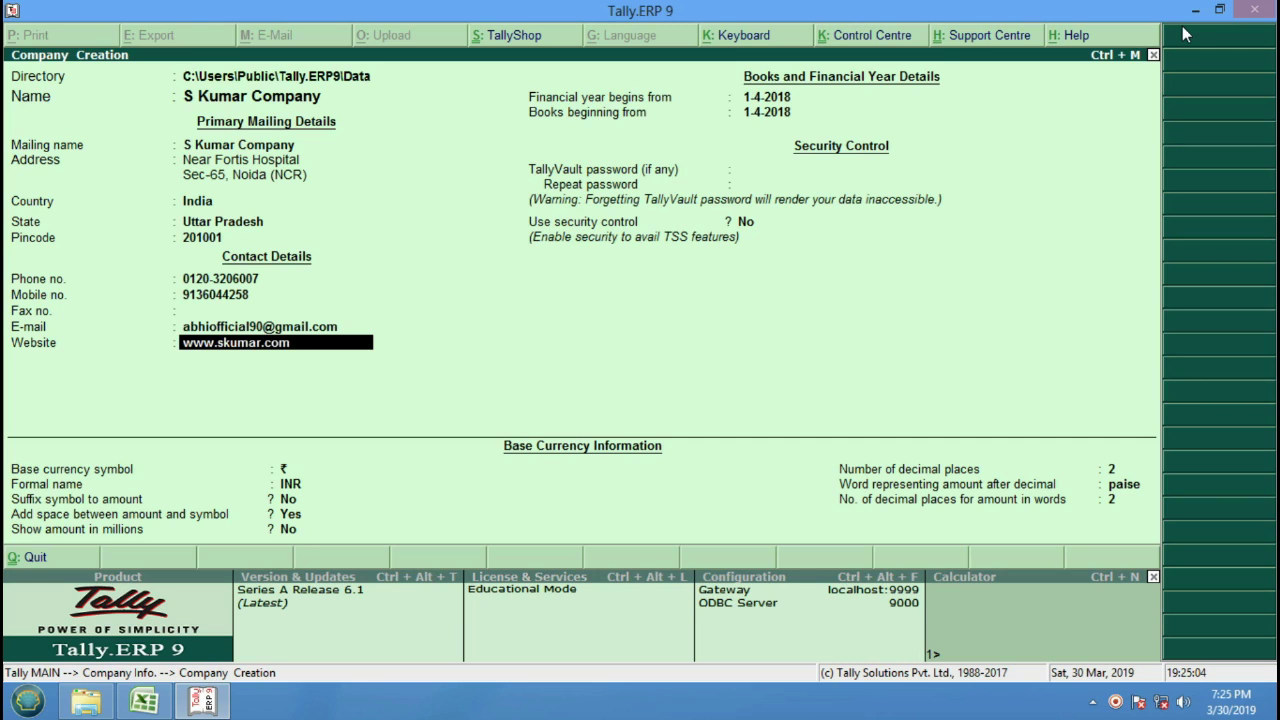
pyautogui.press('Return')
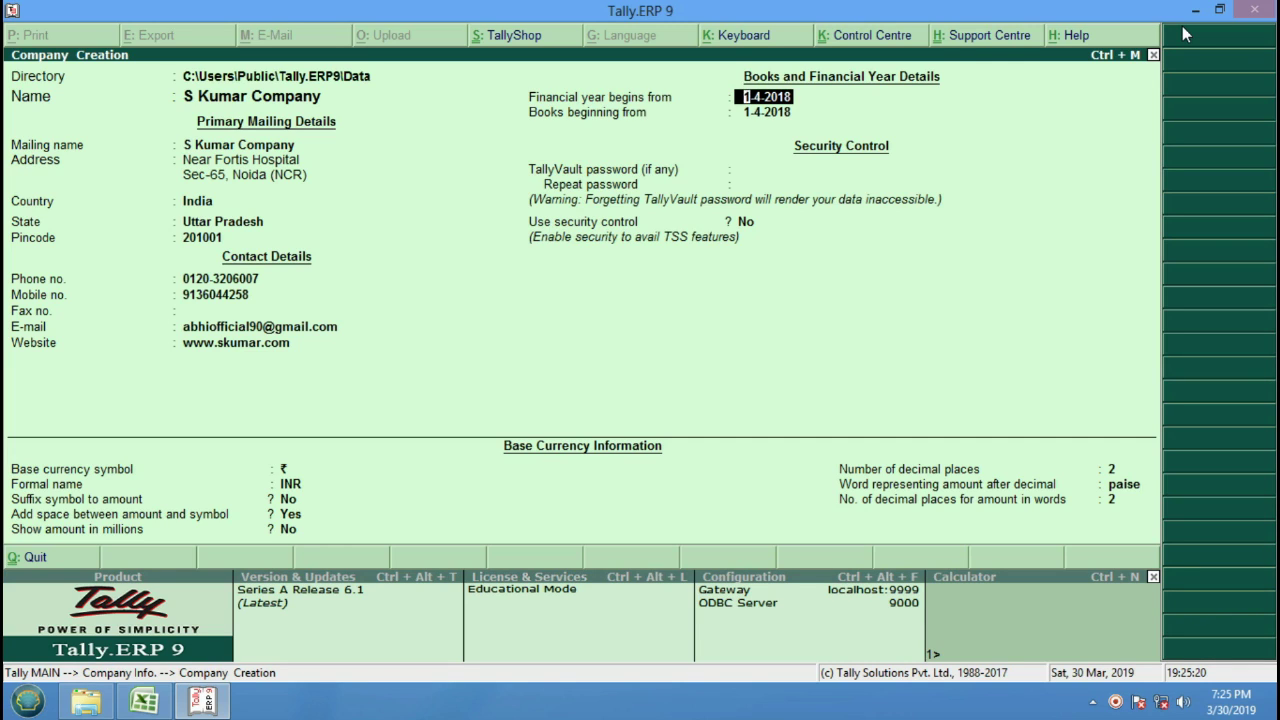
# Start the financial year and books on 1-4-2018, with no TallyVault password or security control.
pyautogui.write('1.')
pyautogui.write('-4')
pyautogui.write('2018')
pyautogui.press('Return')
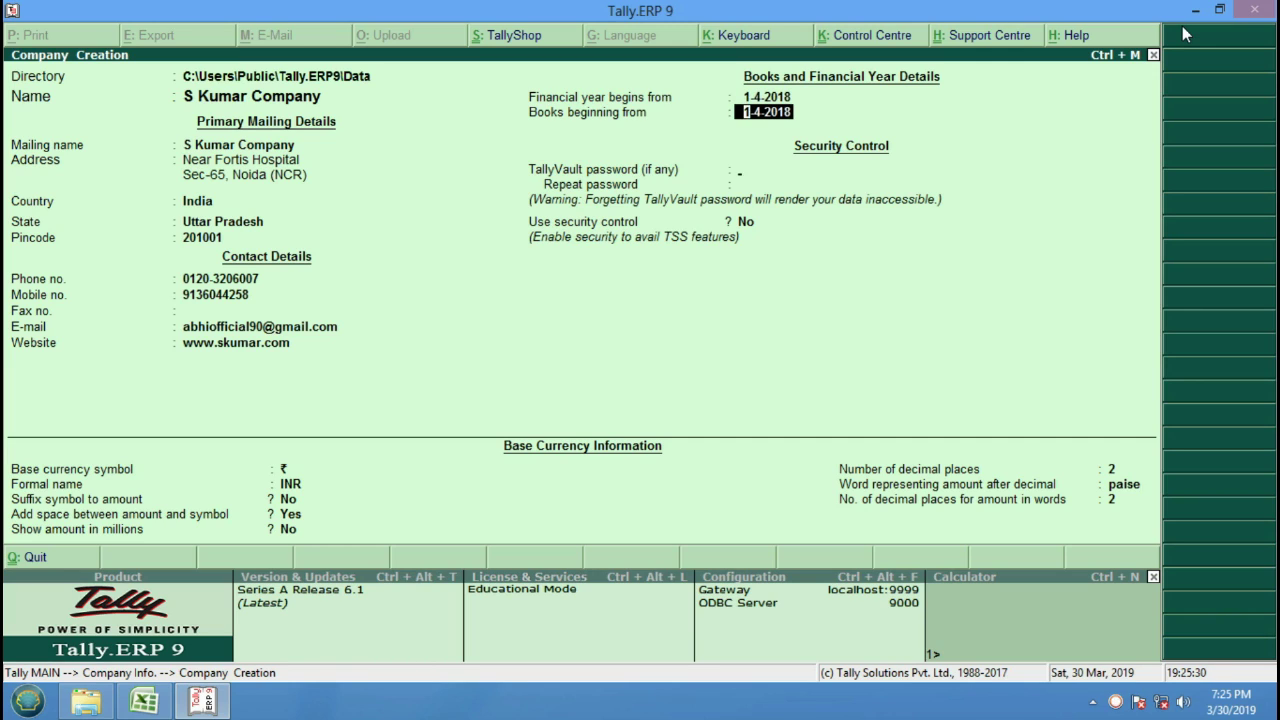
pyautogui.press('Return')
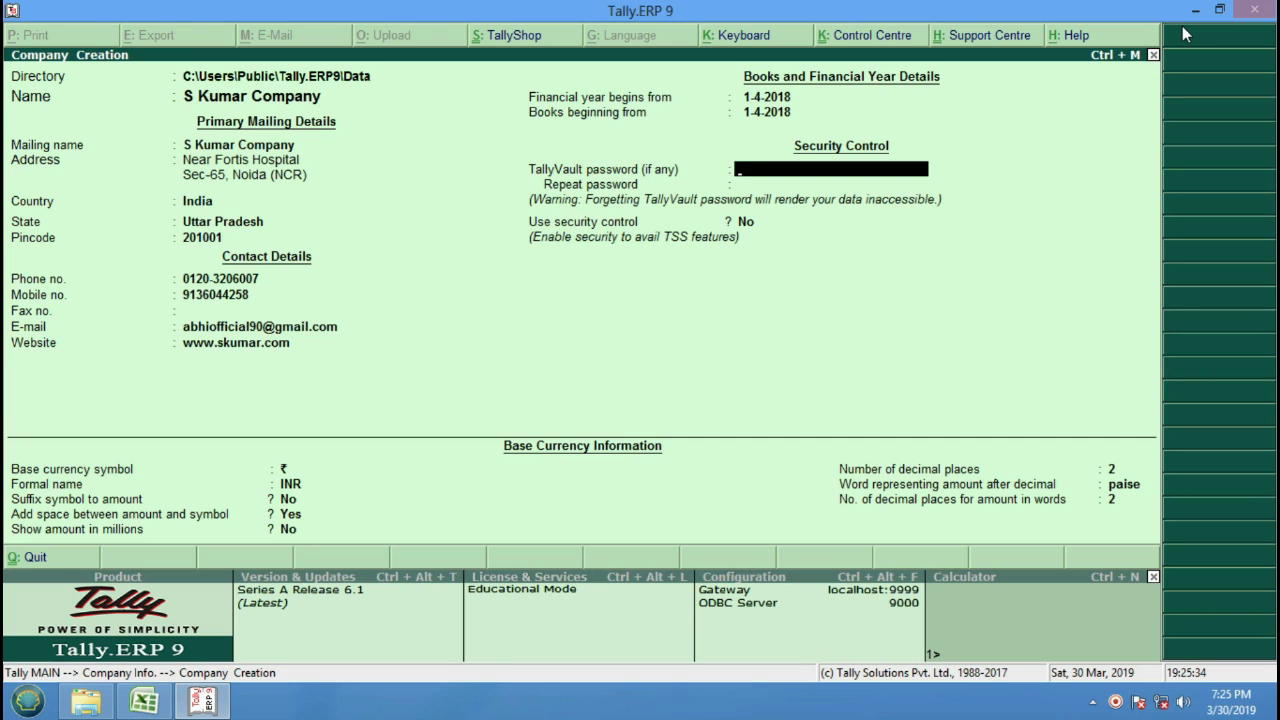
pyautogui.press('Return')
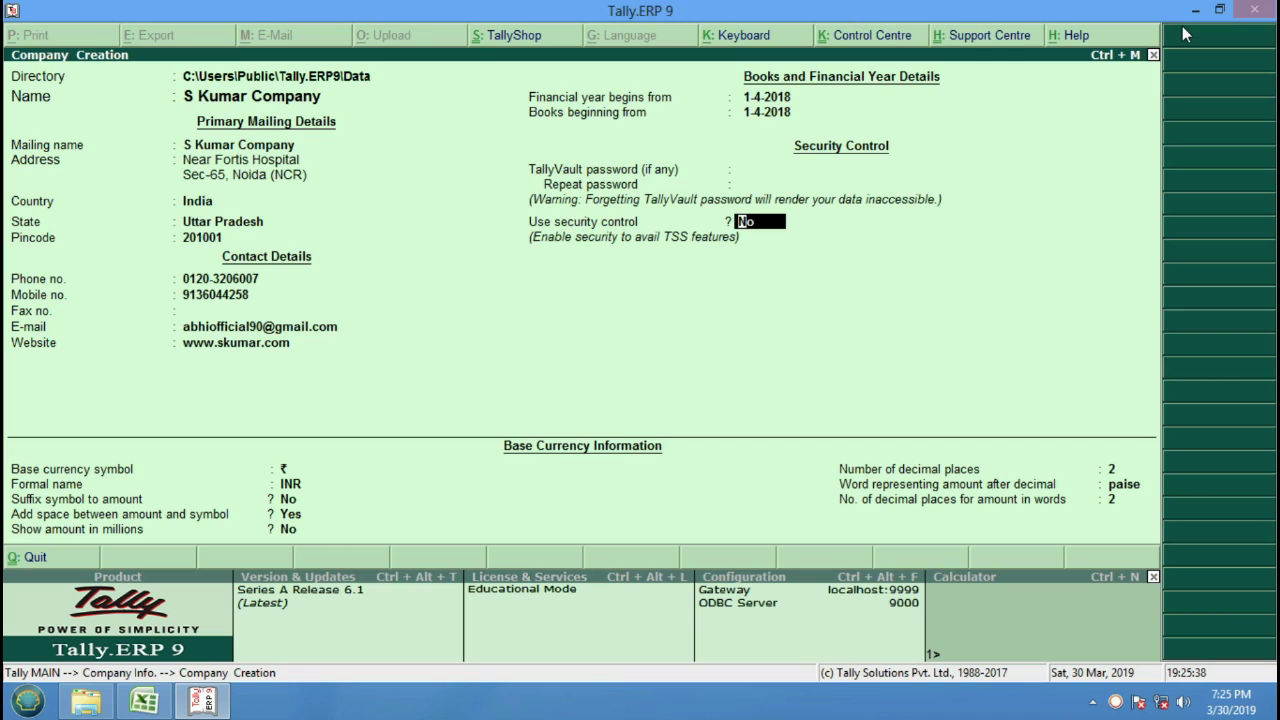
pyautogui.press('Return')
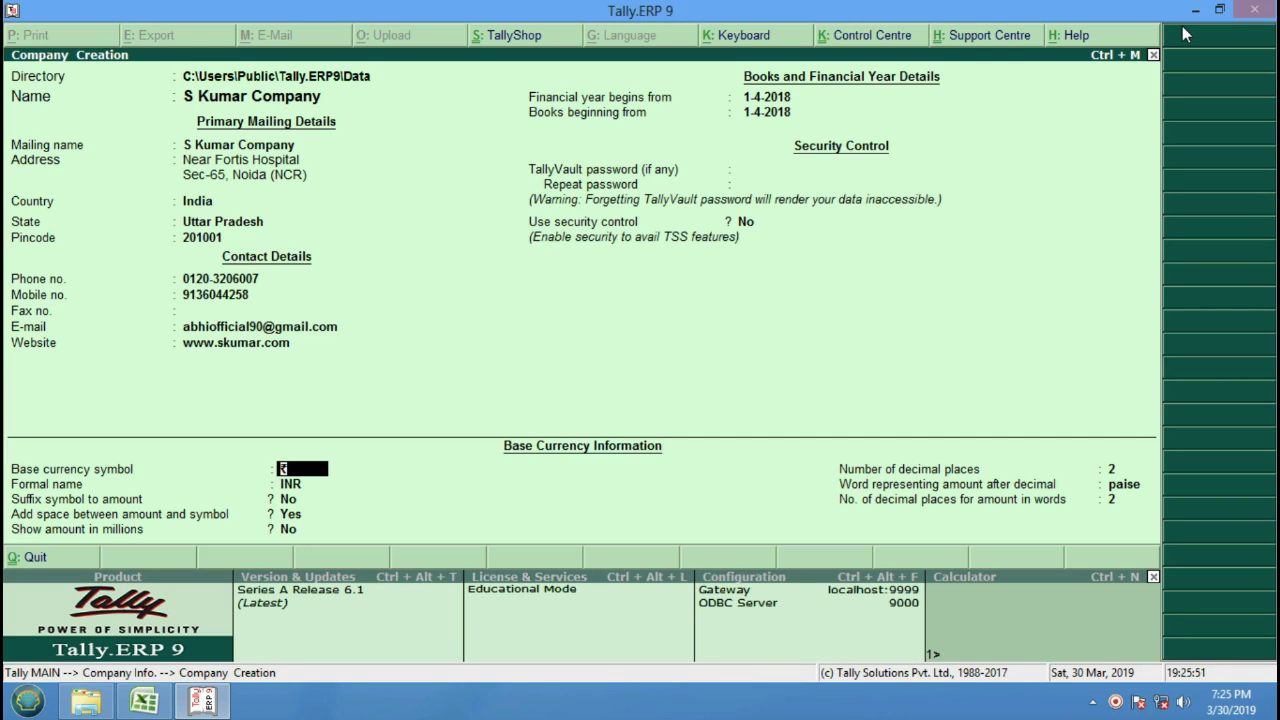
# Keep ₹ / INR as base currency, no suffix, space before amount, millions off.
pyautogui.press('Return')
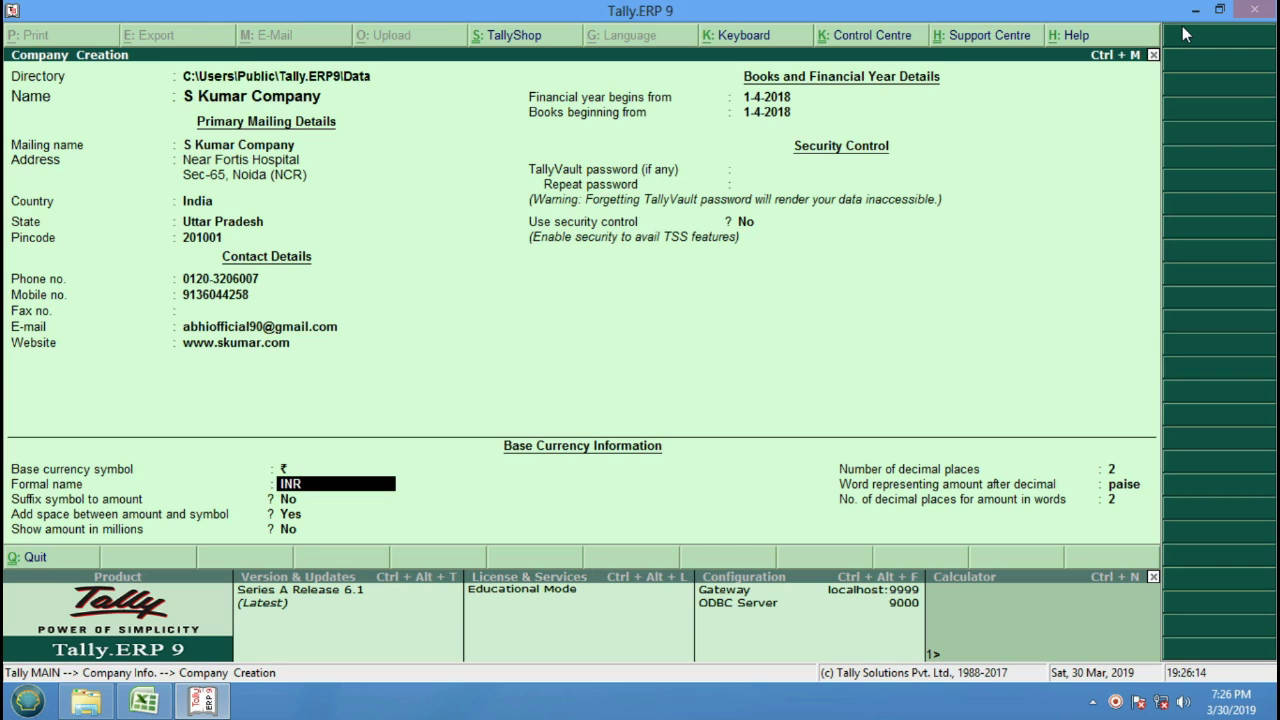
pyautogui.press('Return')
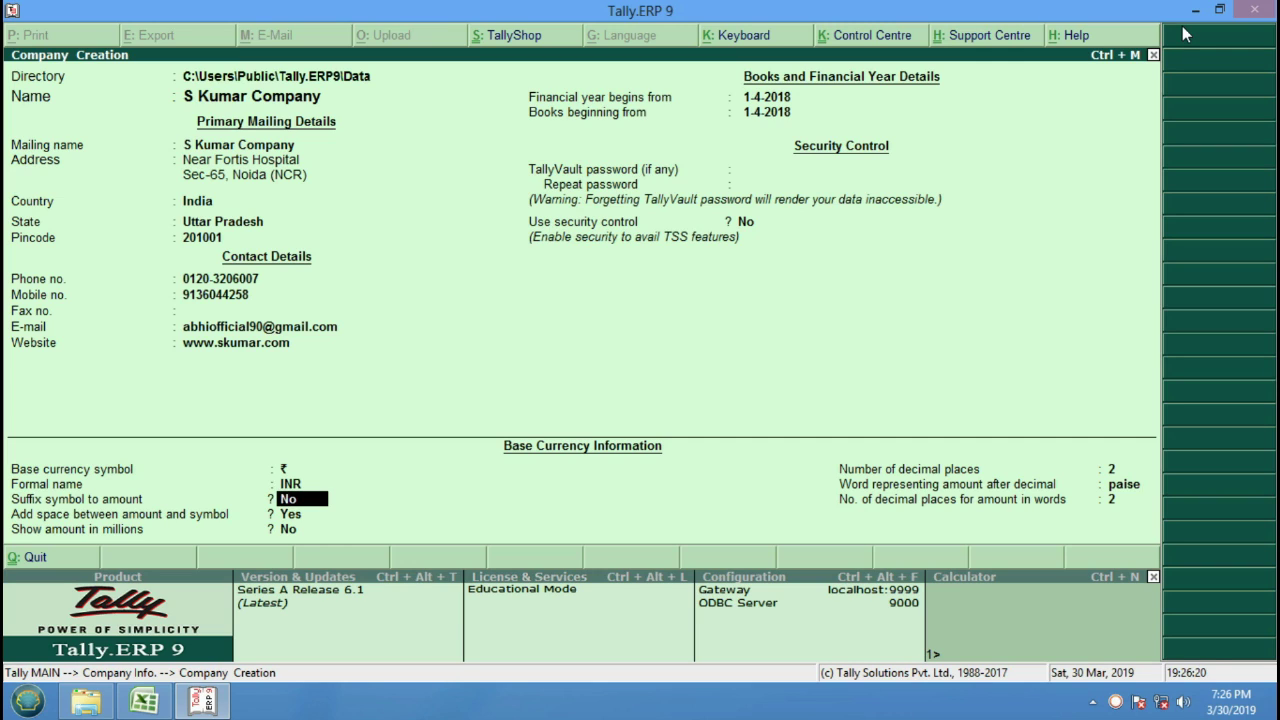
pyautogui.press('Return')
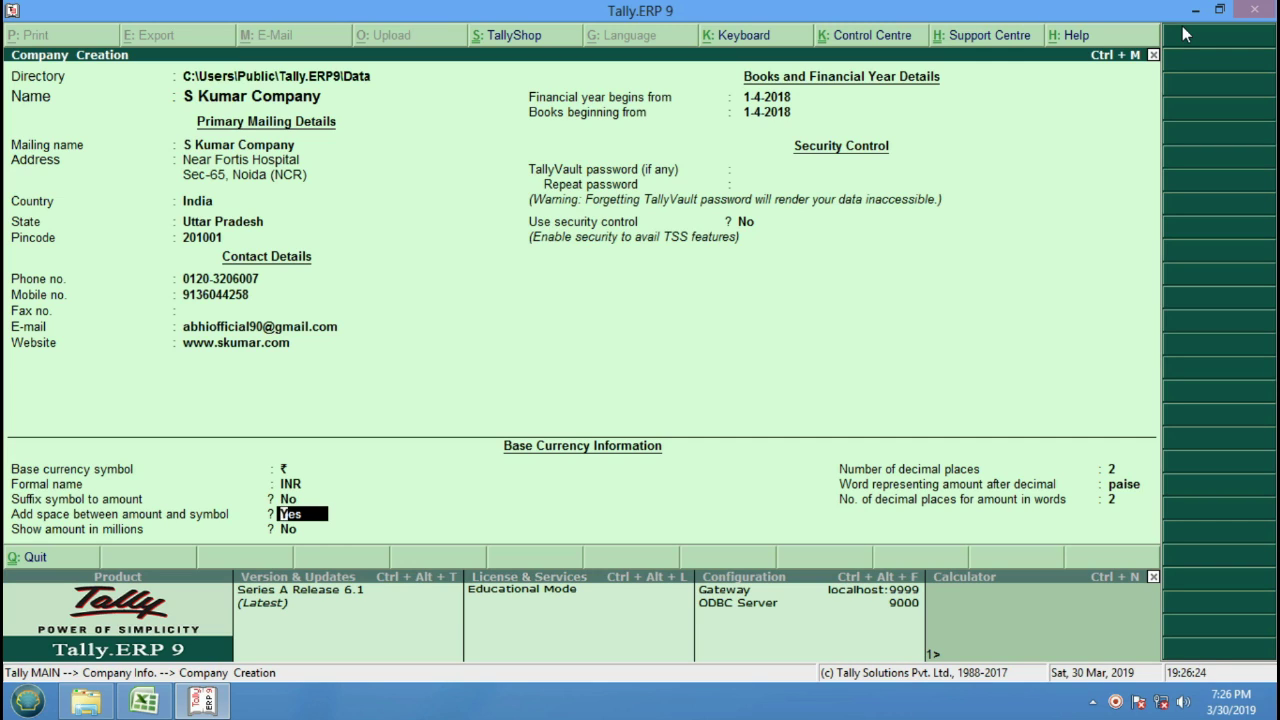
pyautogui.press('Return')
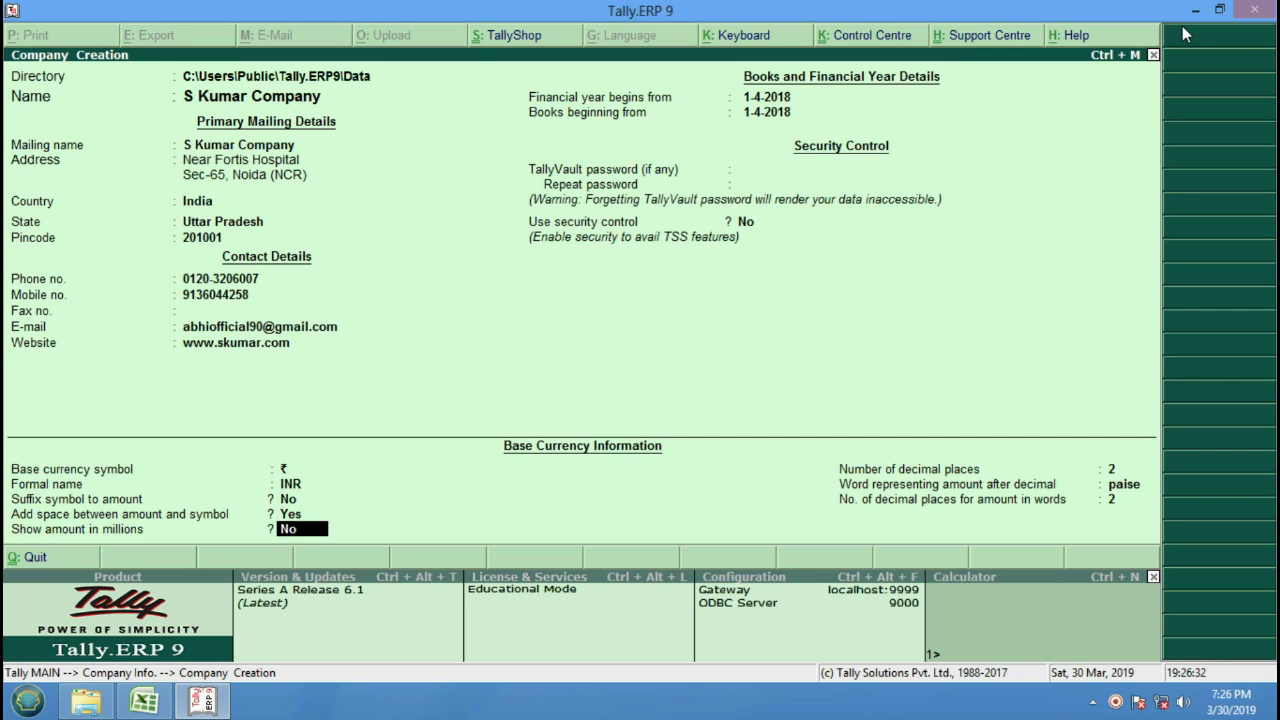
pyautogui.press('Return')
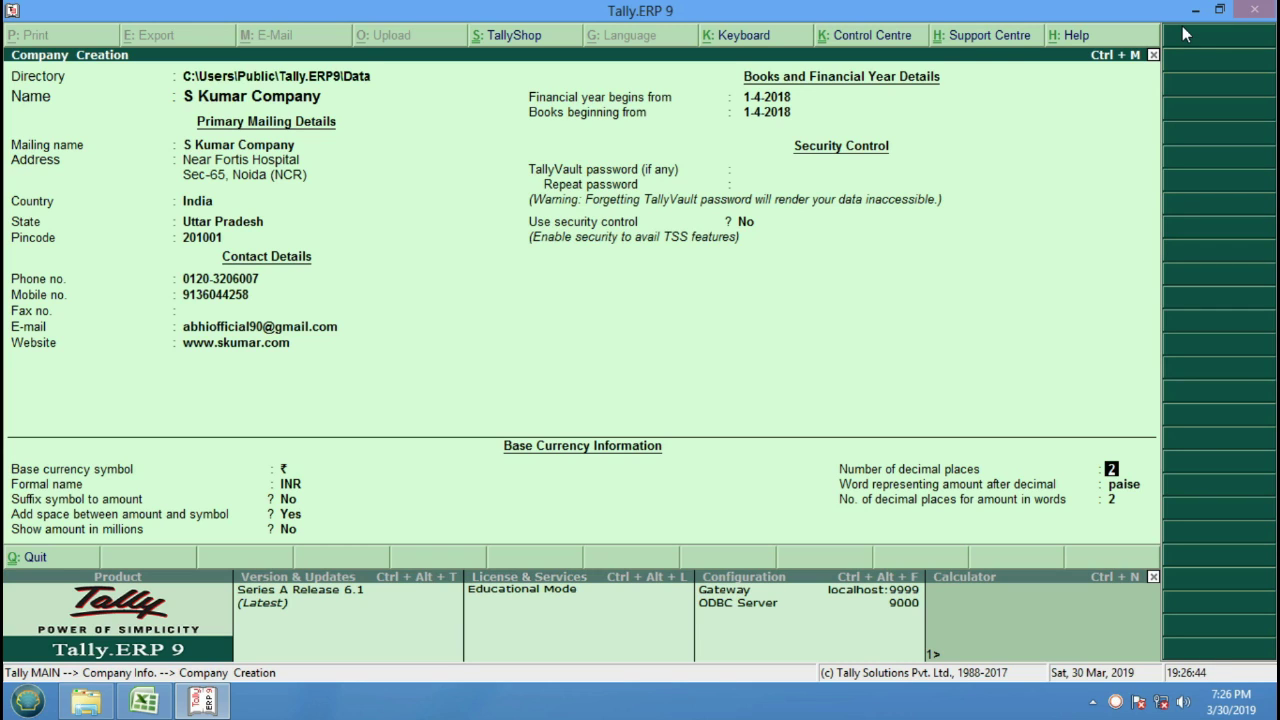
# Launch Notepad from the Run box, maximize it, and type 200.00.
pyautogui.press('super+r')
pyautogui.write('notpad')
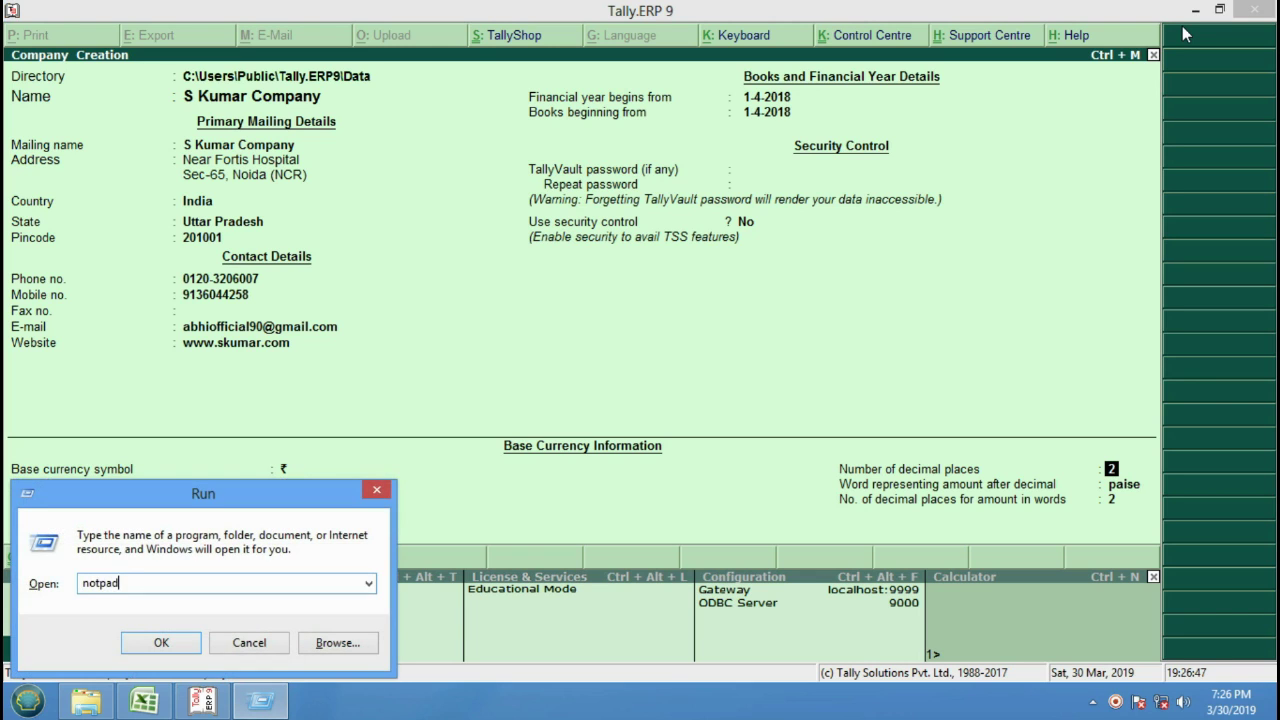
pyautogui.press('Return')
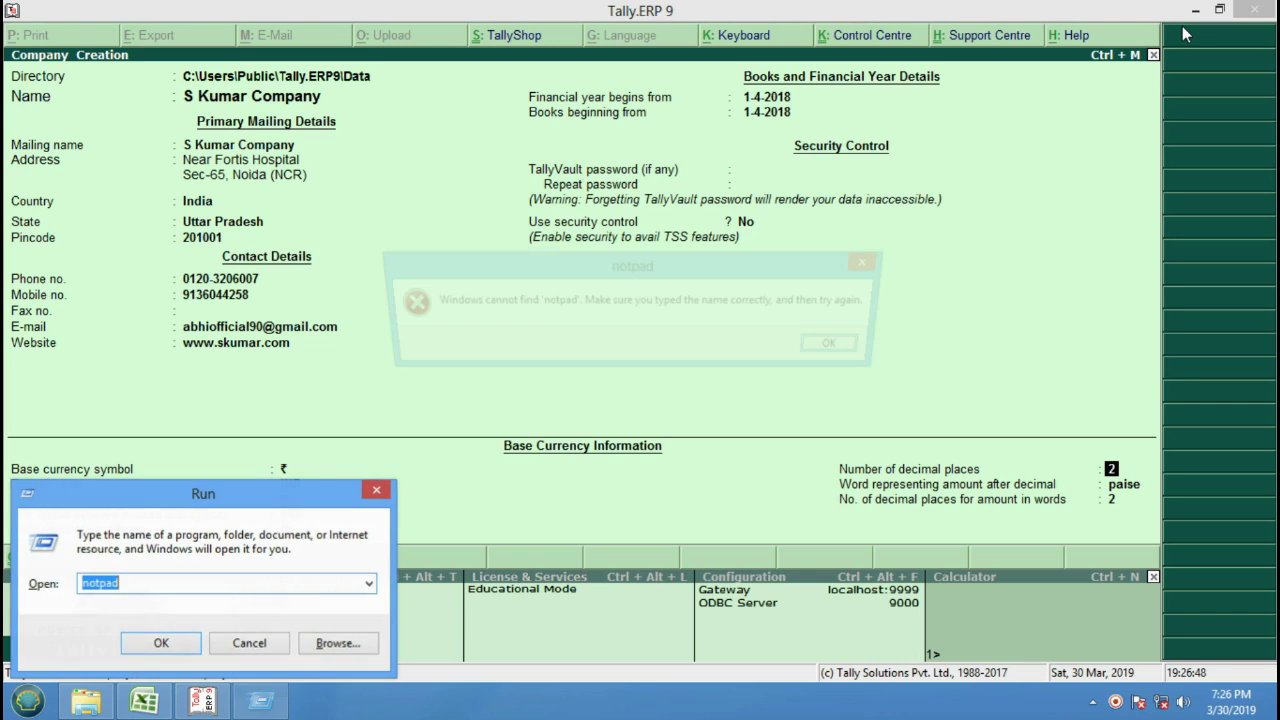
pyautogui.press('Return')
pyautogui.press('Home')
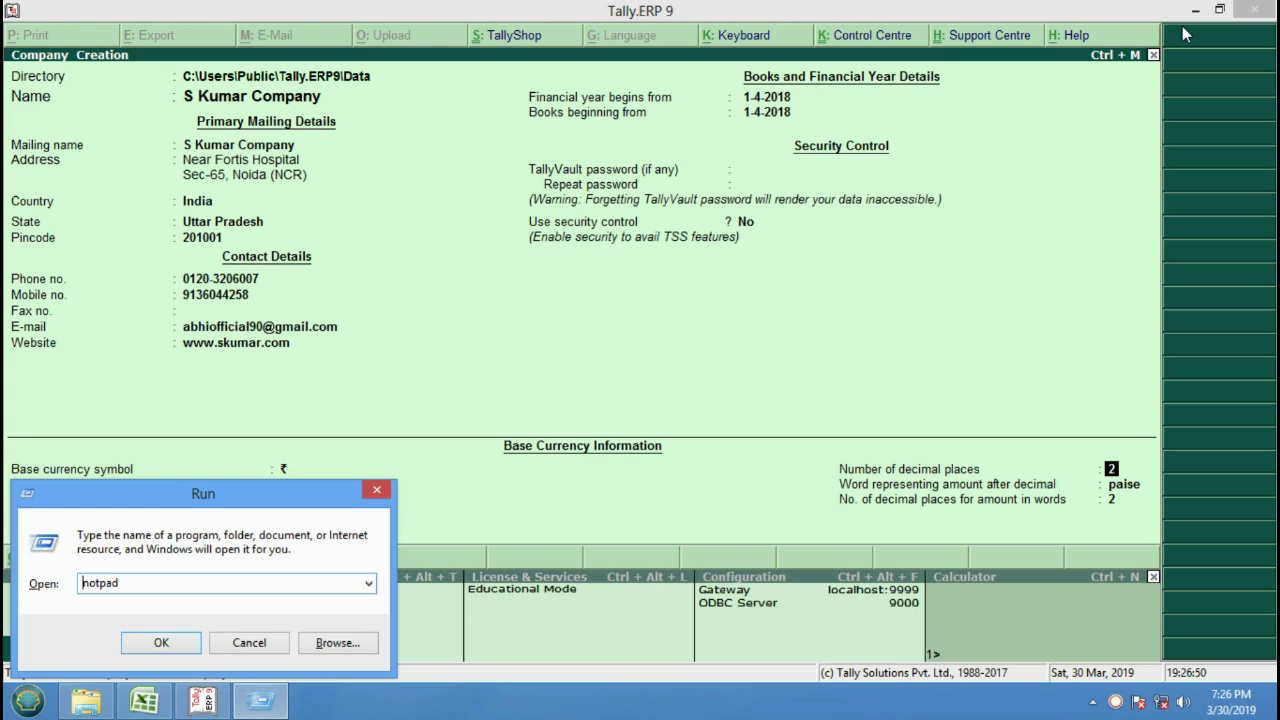
pyautogui.press('Right')
pyautogui.press('Right')
pyautogui.write('e')
pyautogui.press('Return')
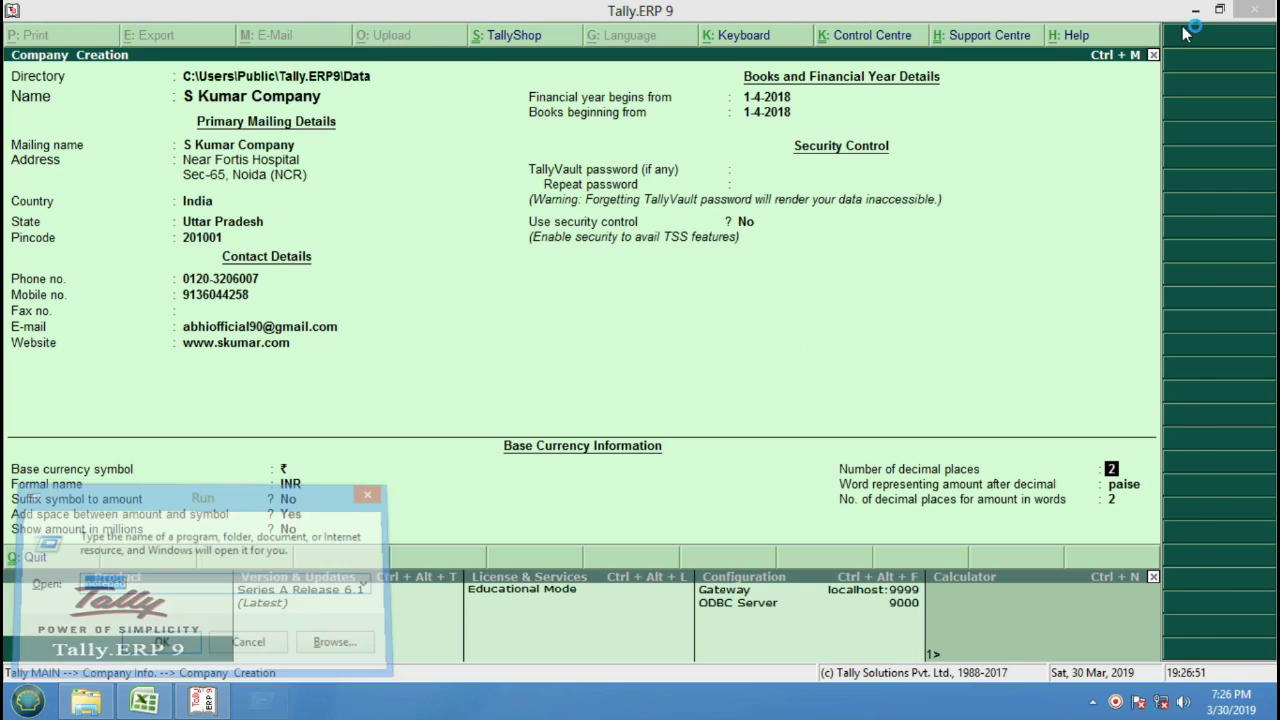
pyautogui.press('super+Up')
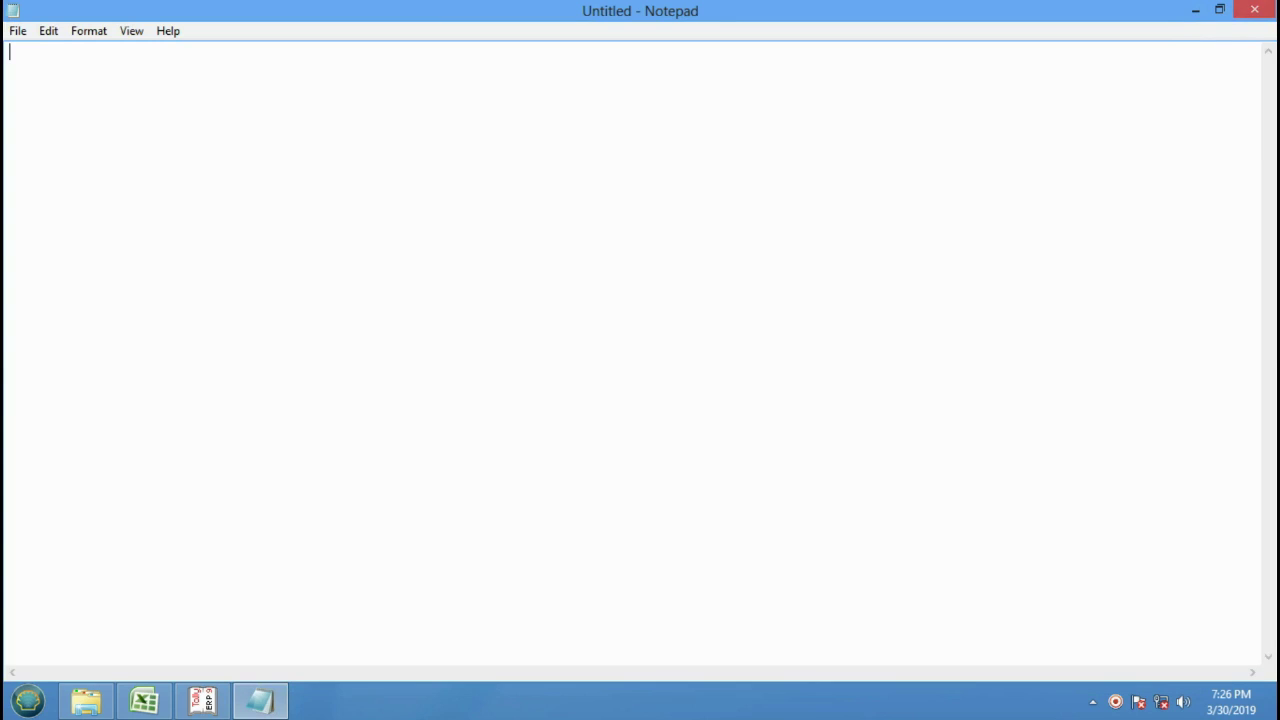
pyautogui.write('200.00')
# Format the text as Arial Regular at 48 point.
pyautogui.click(100, 30)
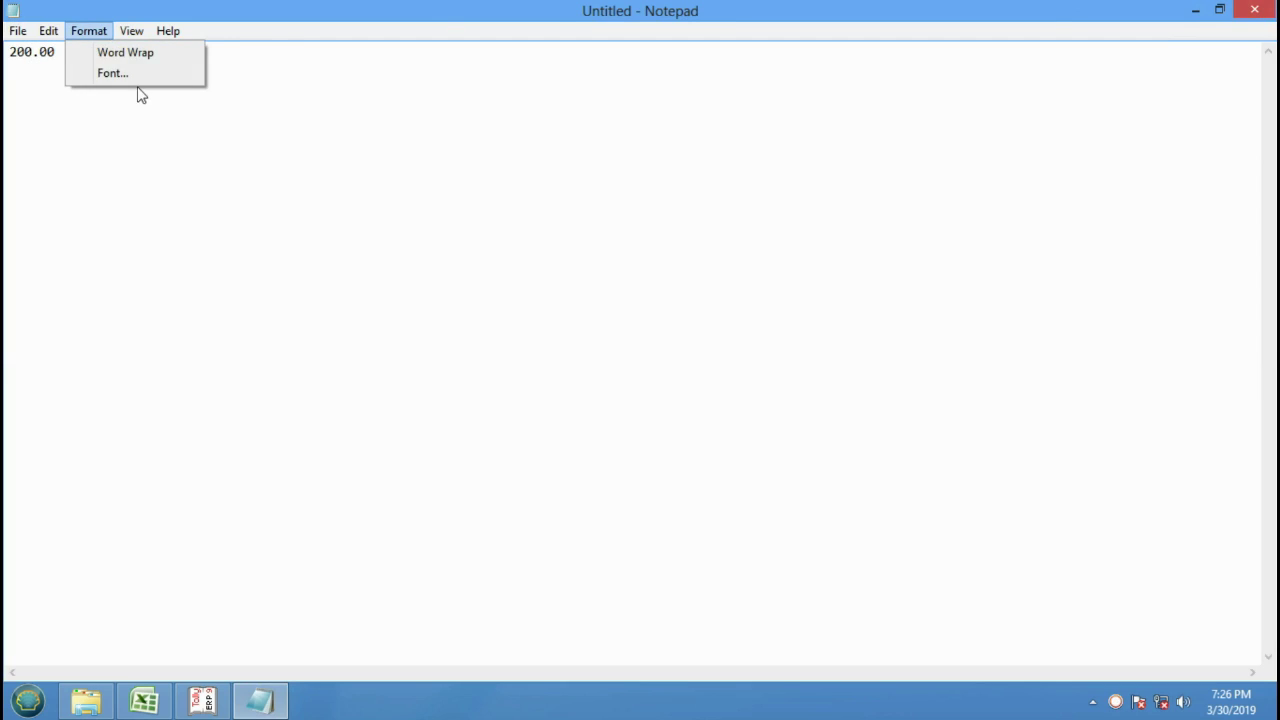
pyautogui.click(118, 72)
pyautogui.click(84, 276)
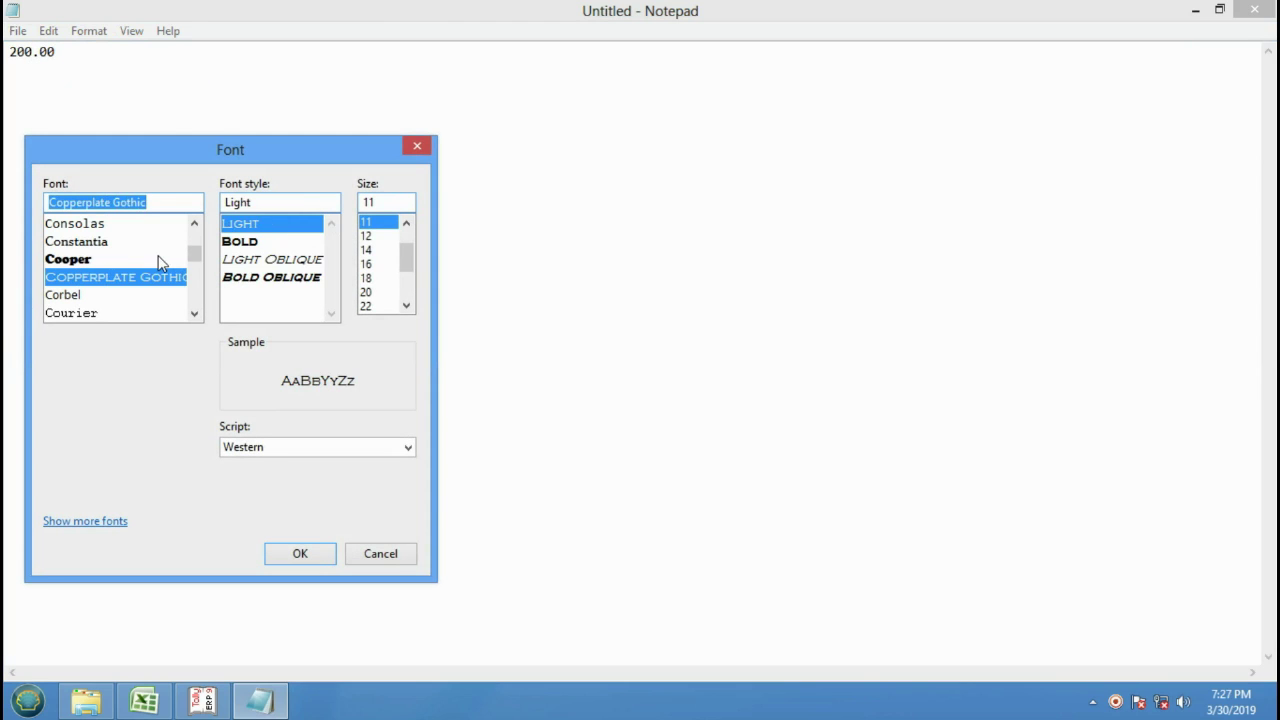
pyautogui.write('a')
pyautogui.click(88, 258)
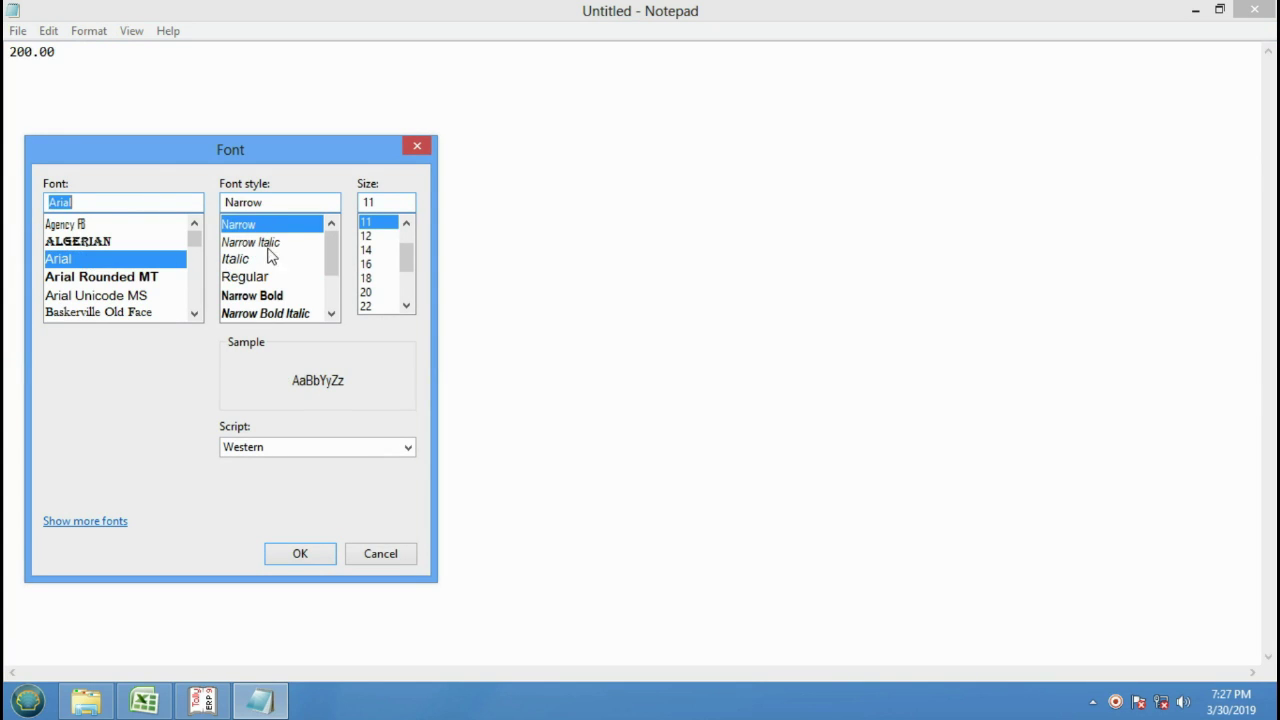
pyautogui.click(256, 277)
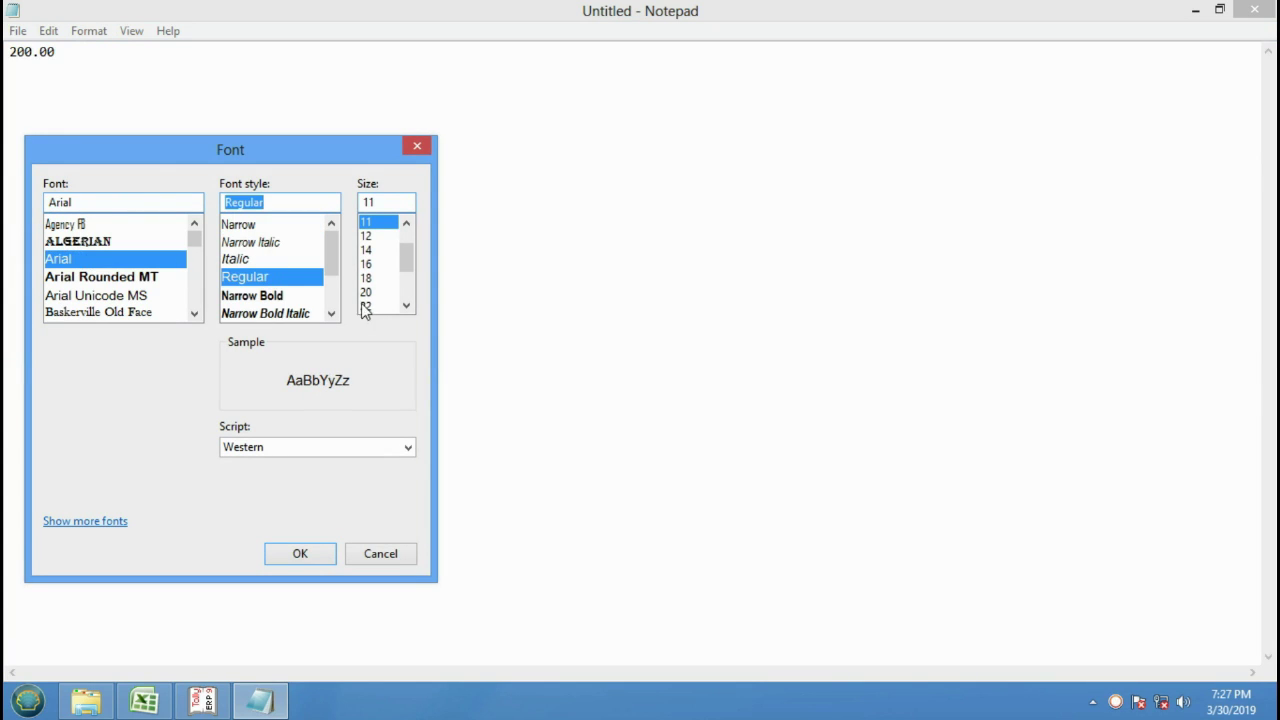
pyautogui.click(406, 305)
pyautogui.click(406, 305)
pyautogui.click(406, 305)
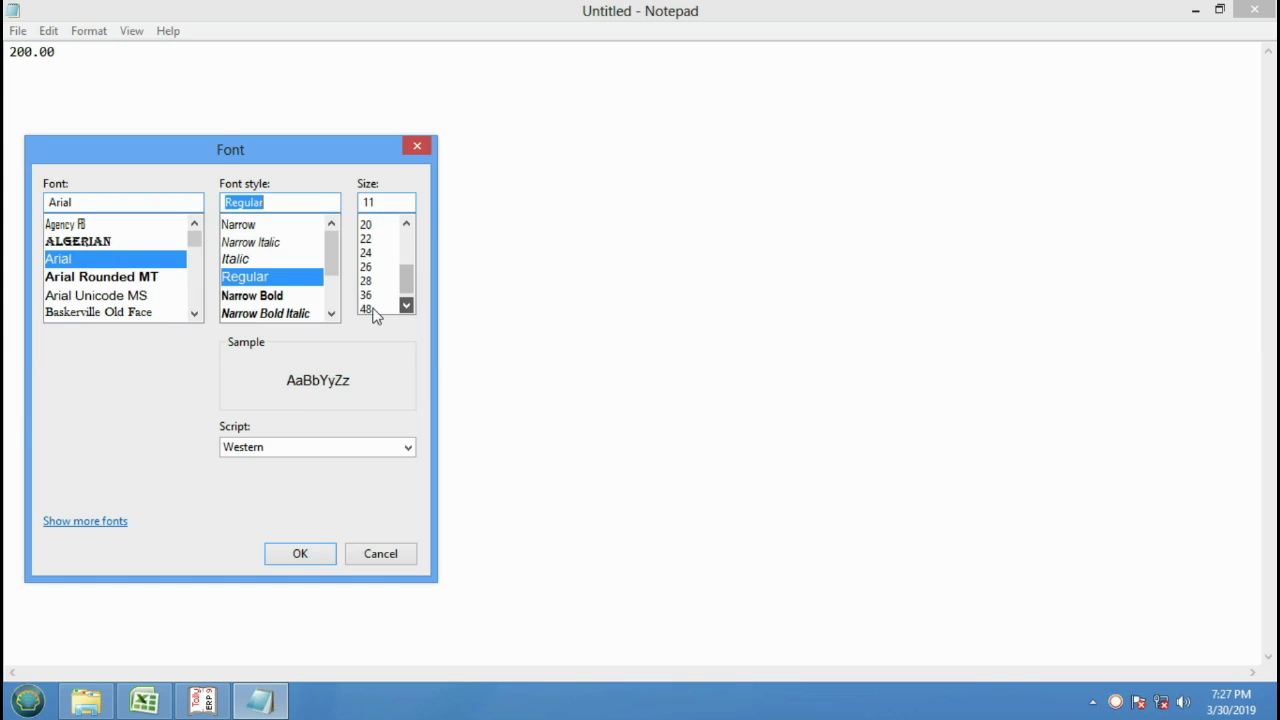
pyautogui.click(378, 305)
pyautogui.click(325, 563)
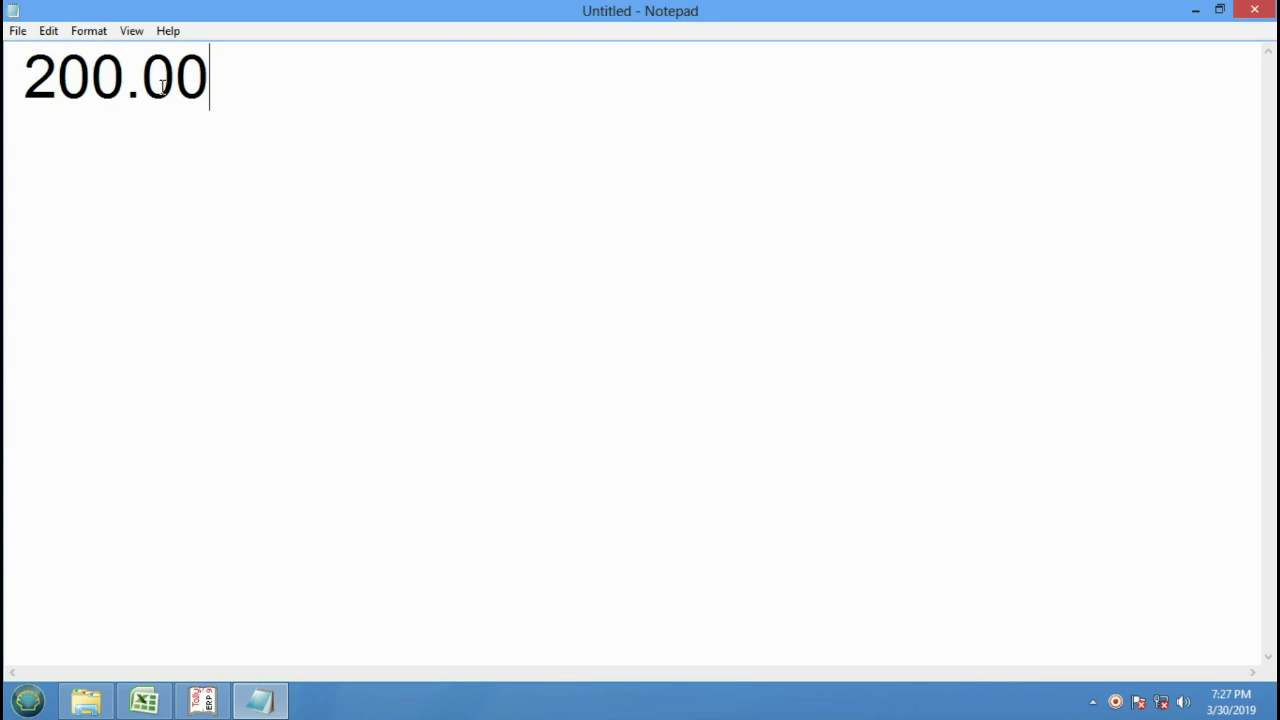
# Add 200.55, 200.99, 201.155 and 200.555 on separate lines below 200.00.
pyautogui.press('Return')
pyautogui.write('200.55')
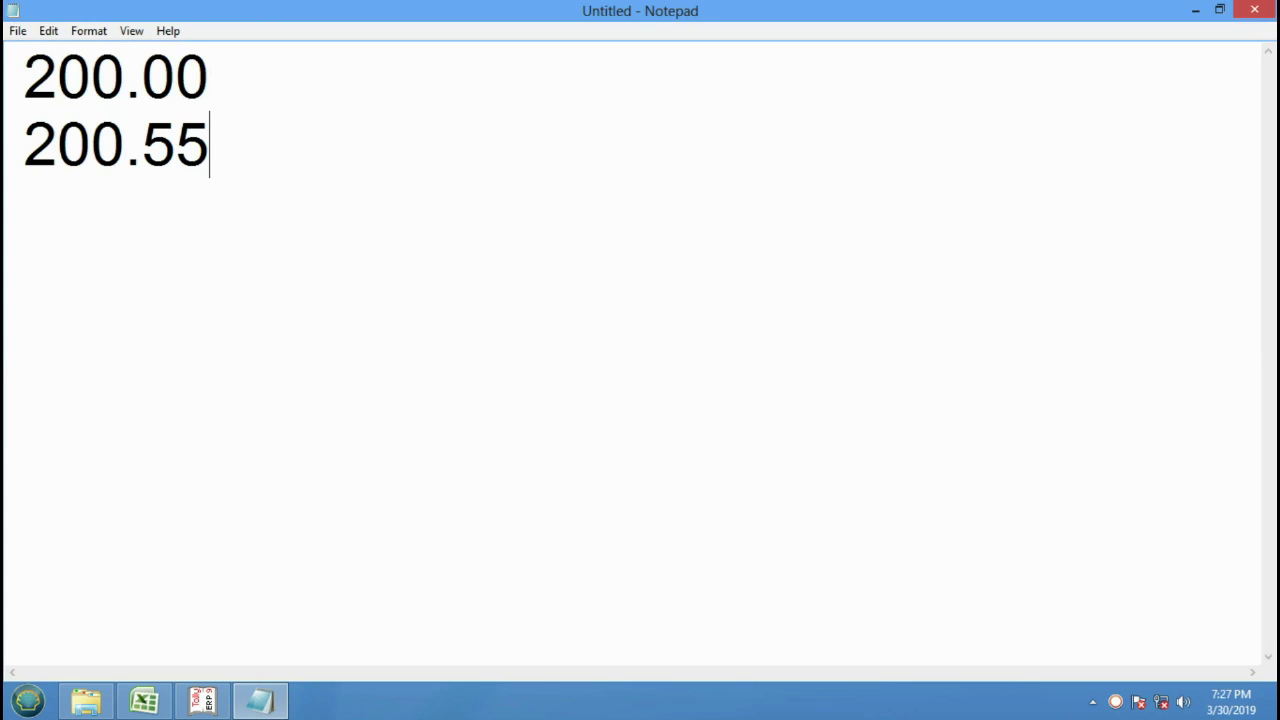
pyautogui.press('Return')
pyautogui.write('200.99')
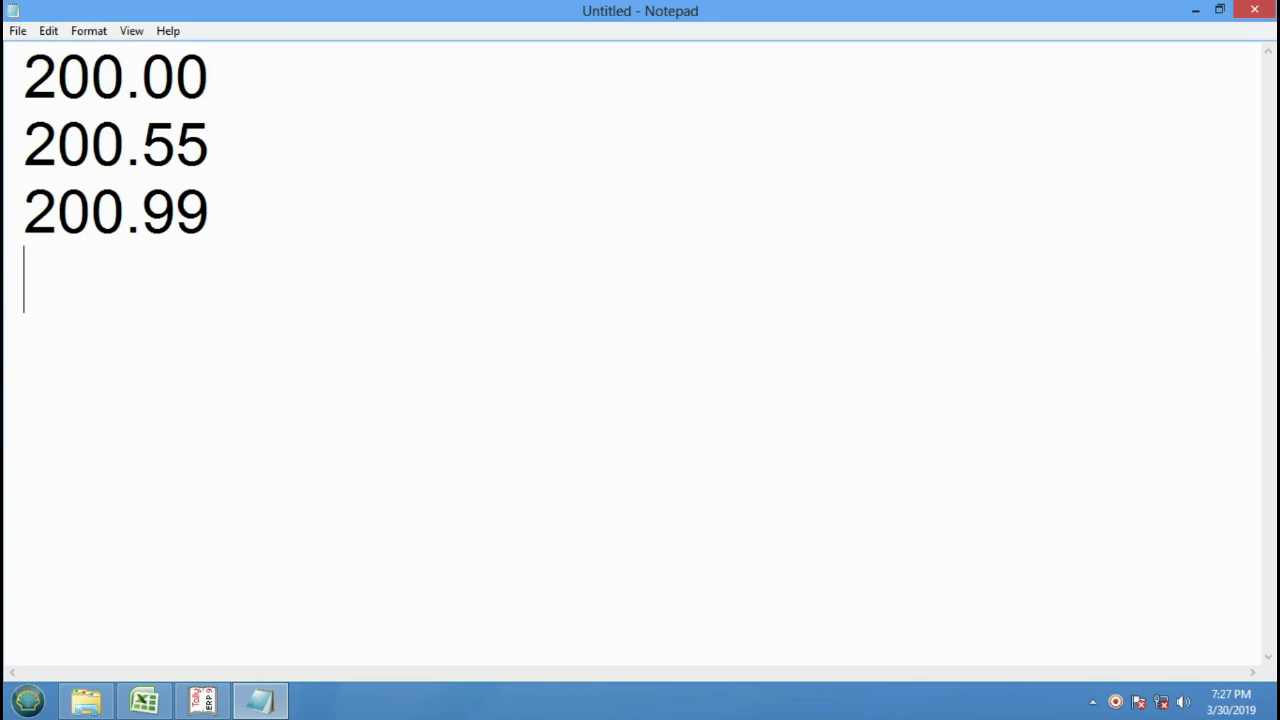
pyautogui.write('201.')
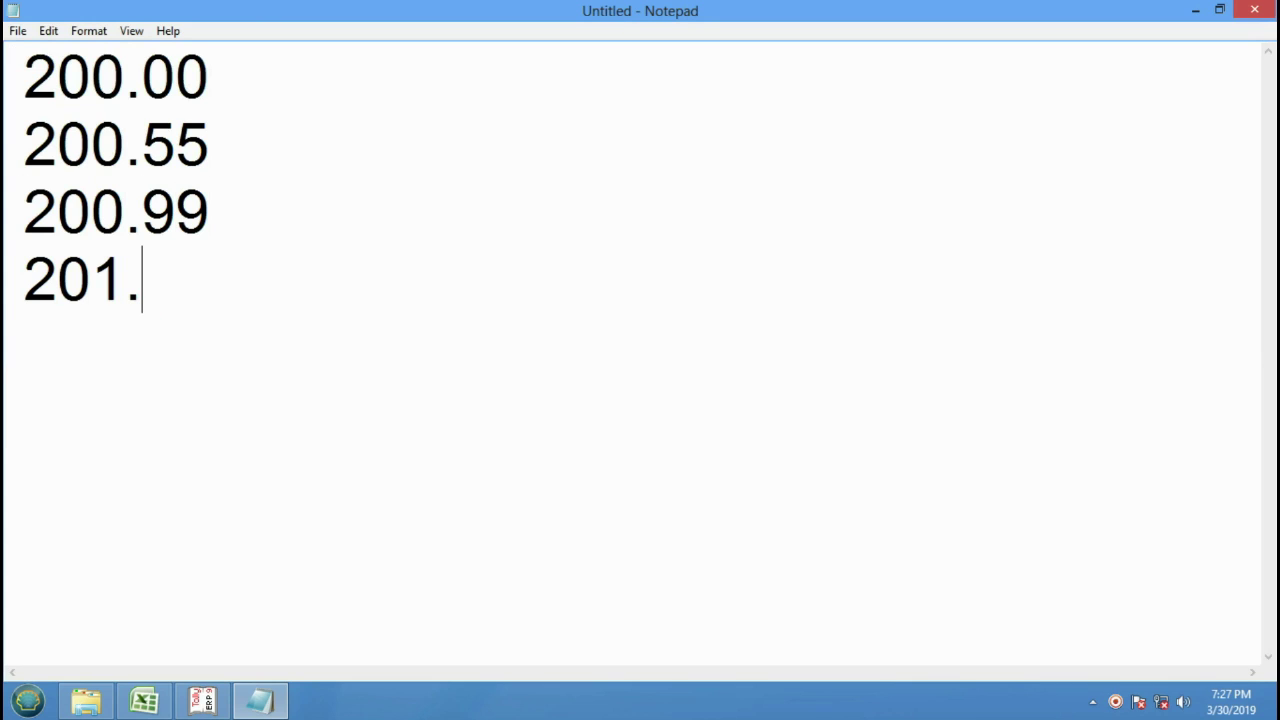
pyautogui.write('1553')
pyautogui.press('Return')
pyautogui.press('BackSpace')
pyautogui.press('BackSpace')
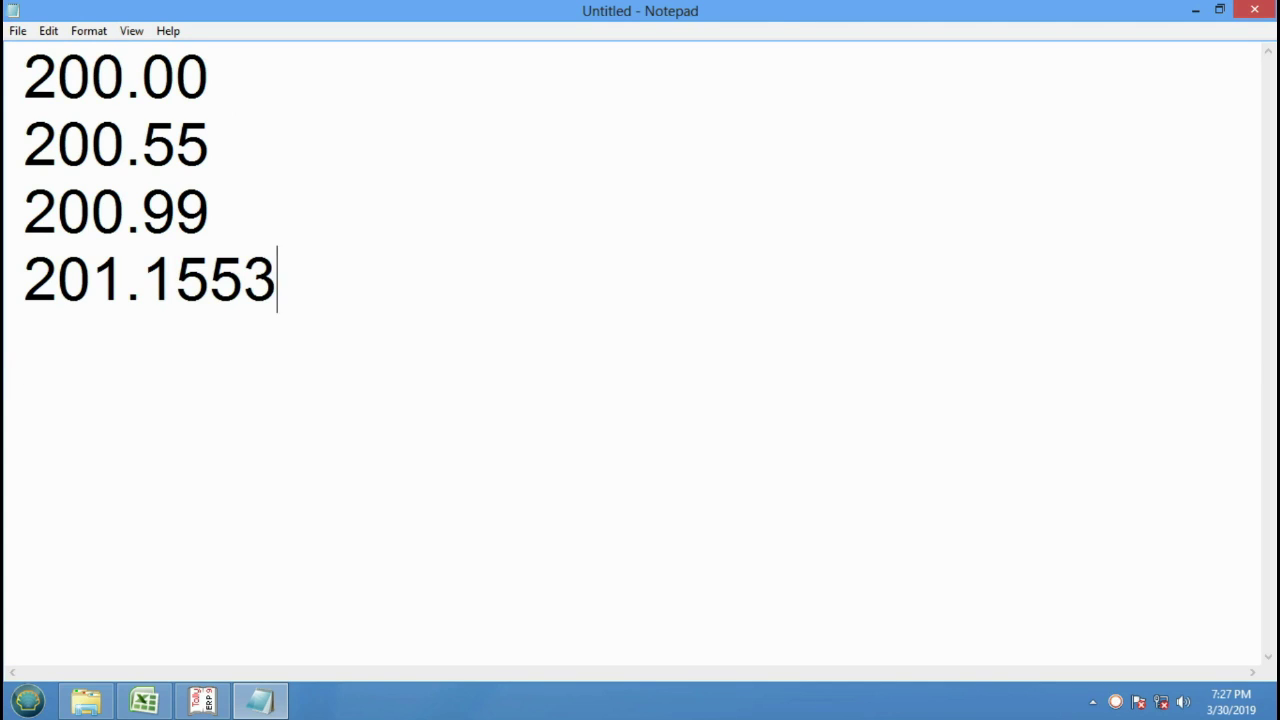
pyautogui.press('Return')
pyautogui.write('20')
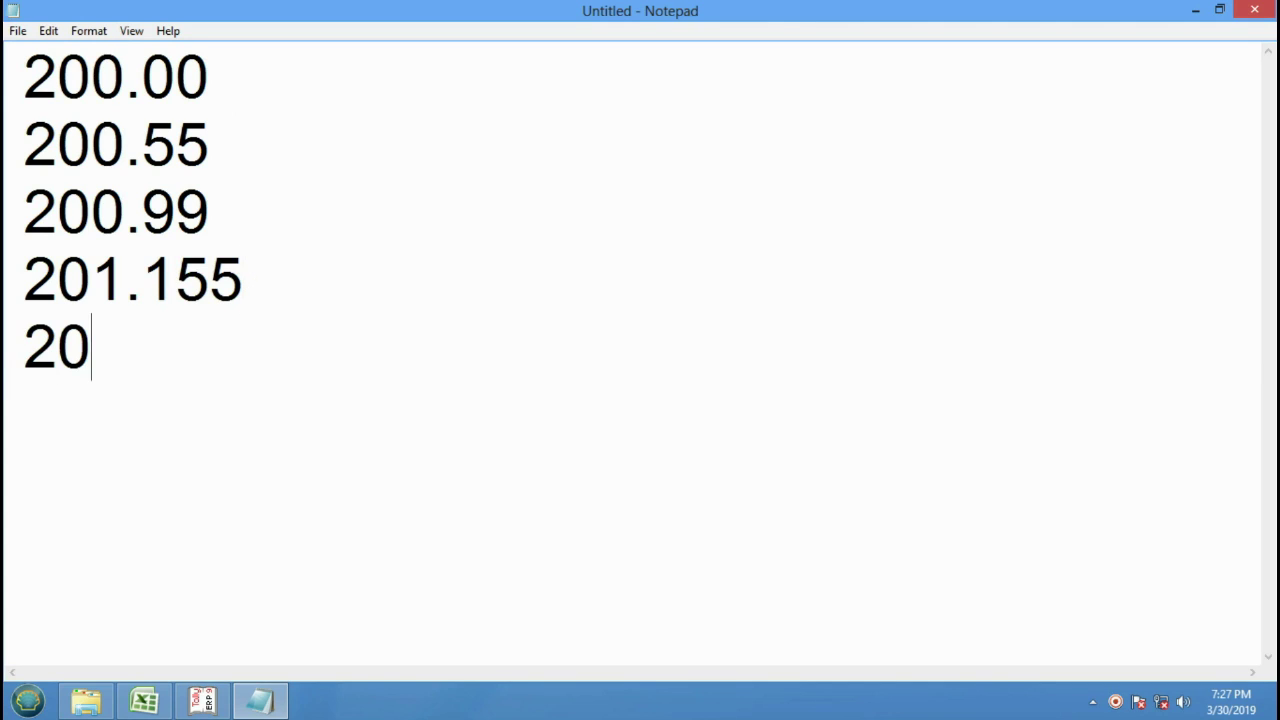
pyautogui.write('0.555')
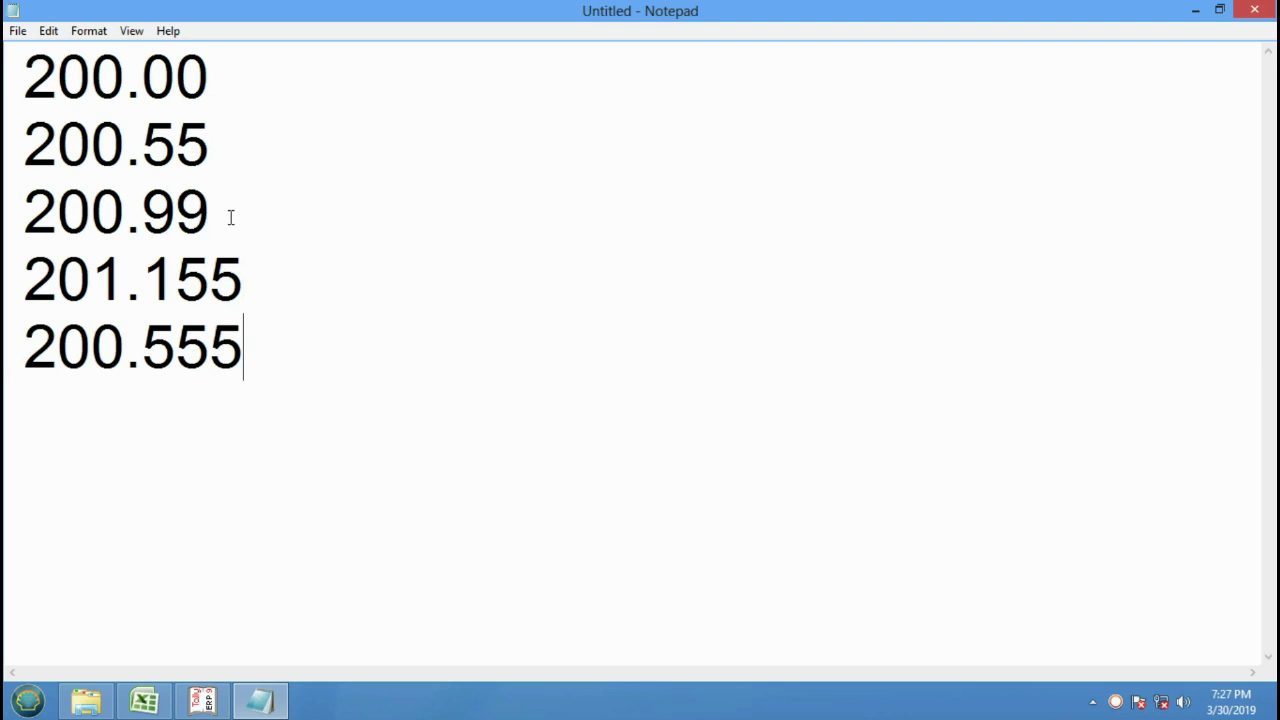
# Write 202.55 beside 201.155.
pyautogui.moveTo(230, 217); pyautogui.dragTo(46, 75)
pyautogui.moveTo(277, 343); pyautogui.dragTo(20, 272)
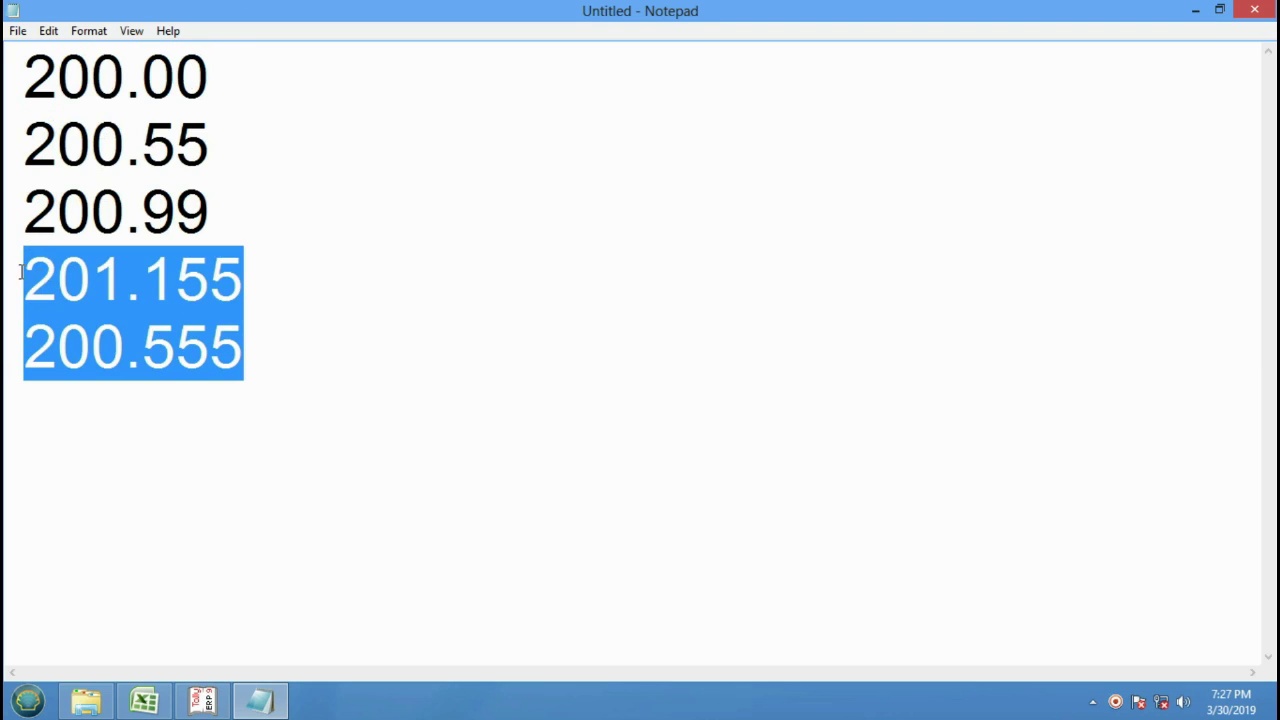
pyautogui.click(355, 346)
pyautogui.click(270, 281)
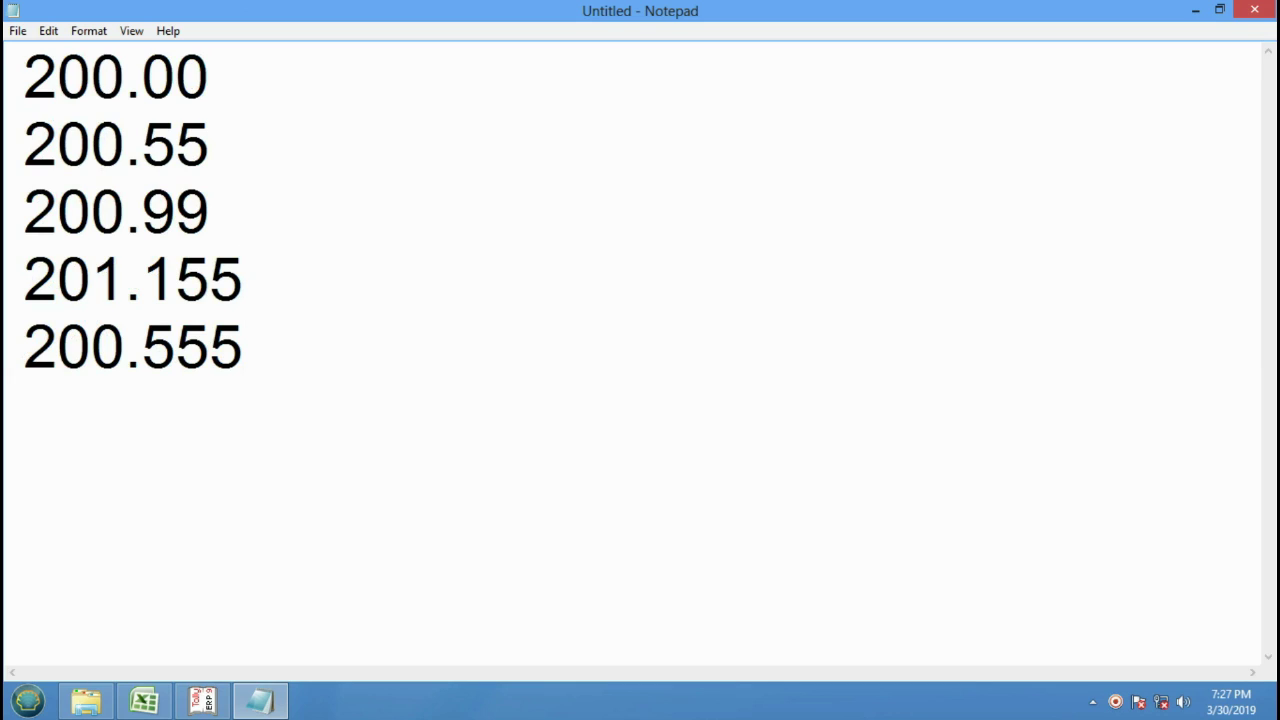
pyautogui.write('20')
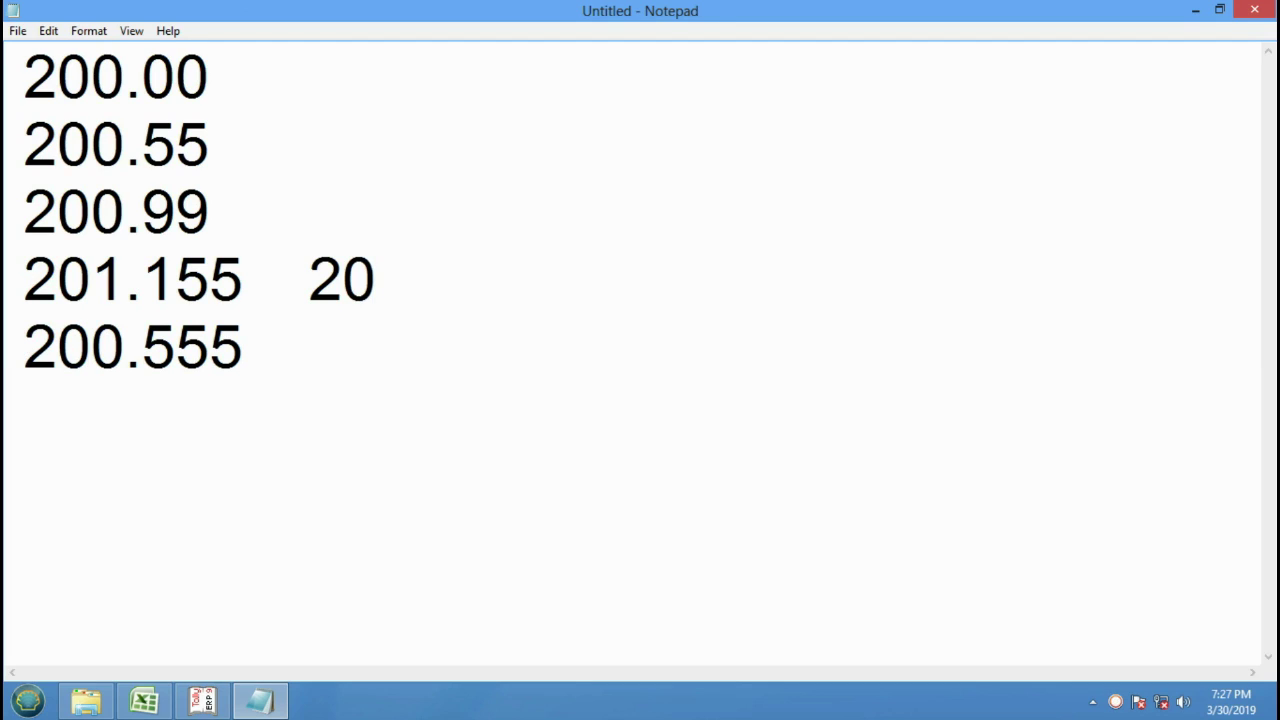
pyautogui.write('2.55')
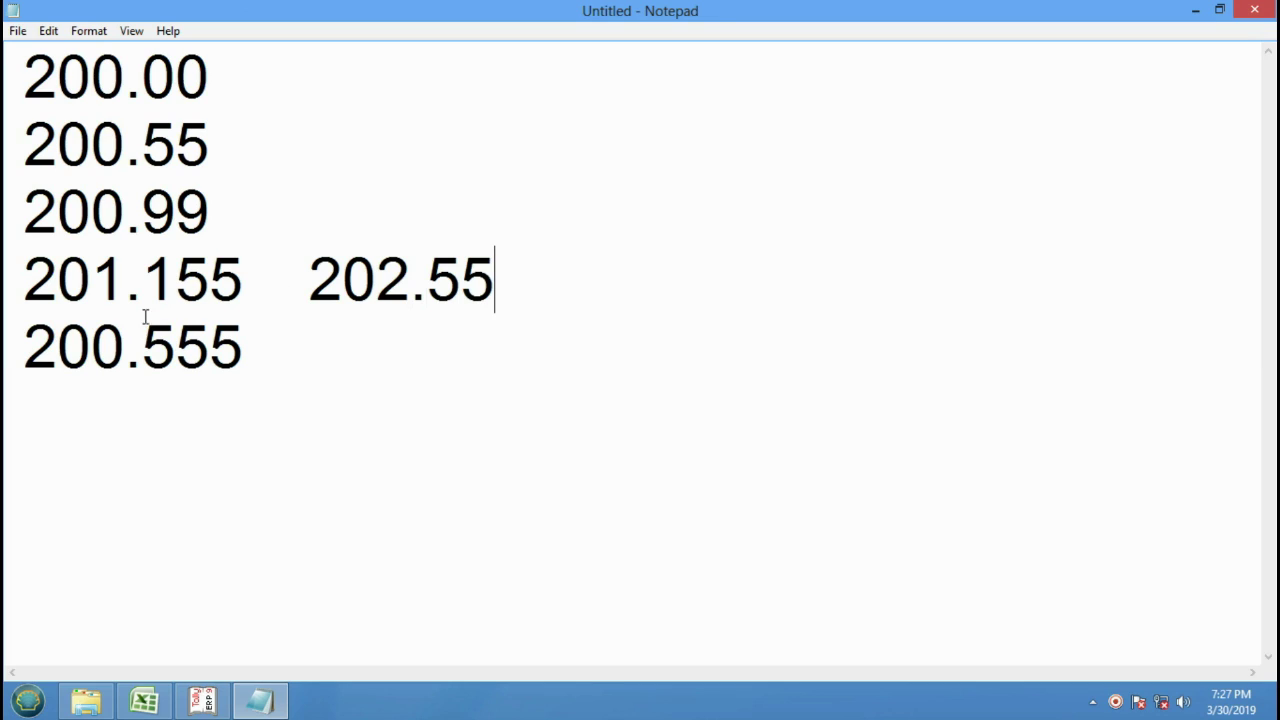
# Write 205.55 beside 200.555, under 202.55.
pyautogui.click(398, 407)
pyautogui.press('Tab')
pyautogui.write('205')
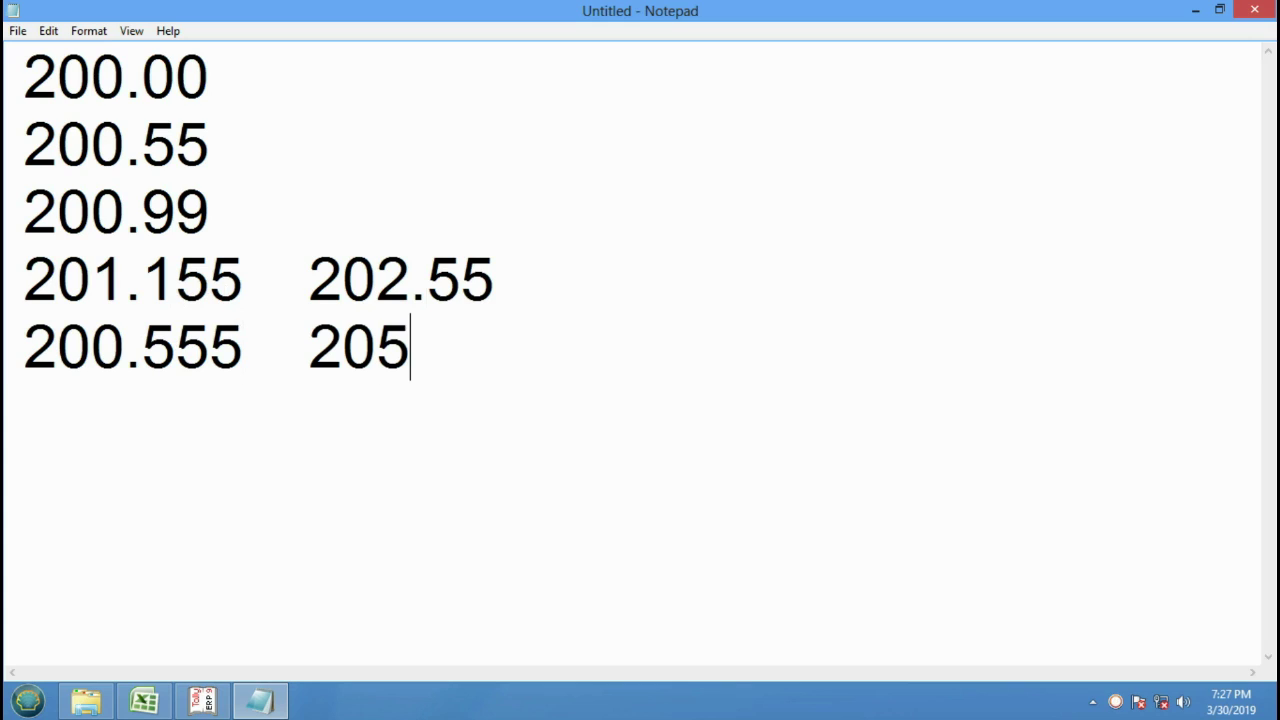
pyautogui.write('.55')
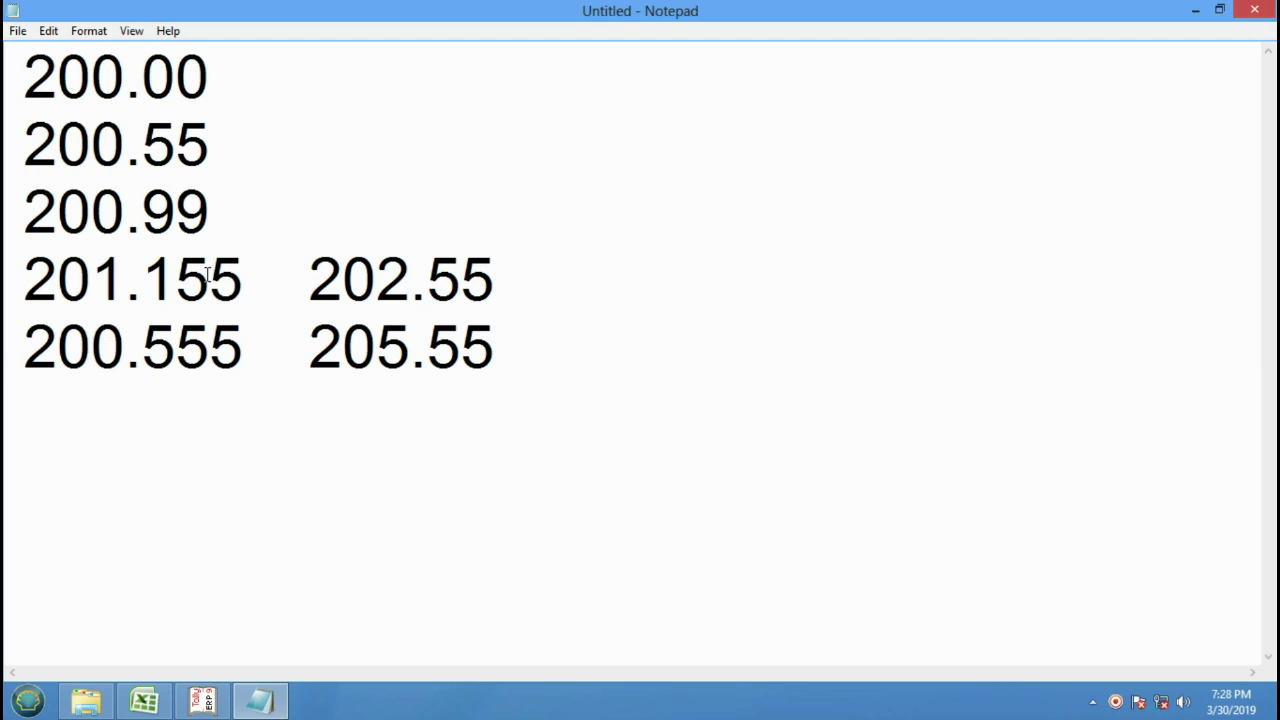
# Highlight the decimals of 200.00 and 200.99 to show two decimal places, then return to Tally.
pyautogui.moveTo(206, 211); pyautogui.dragTo(157, 214)
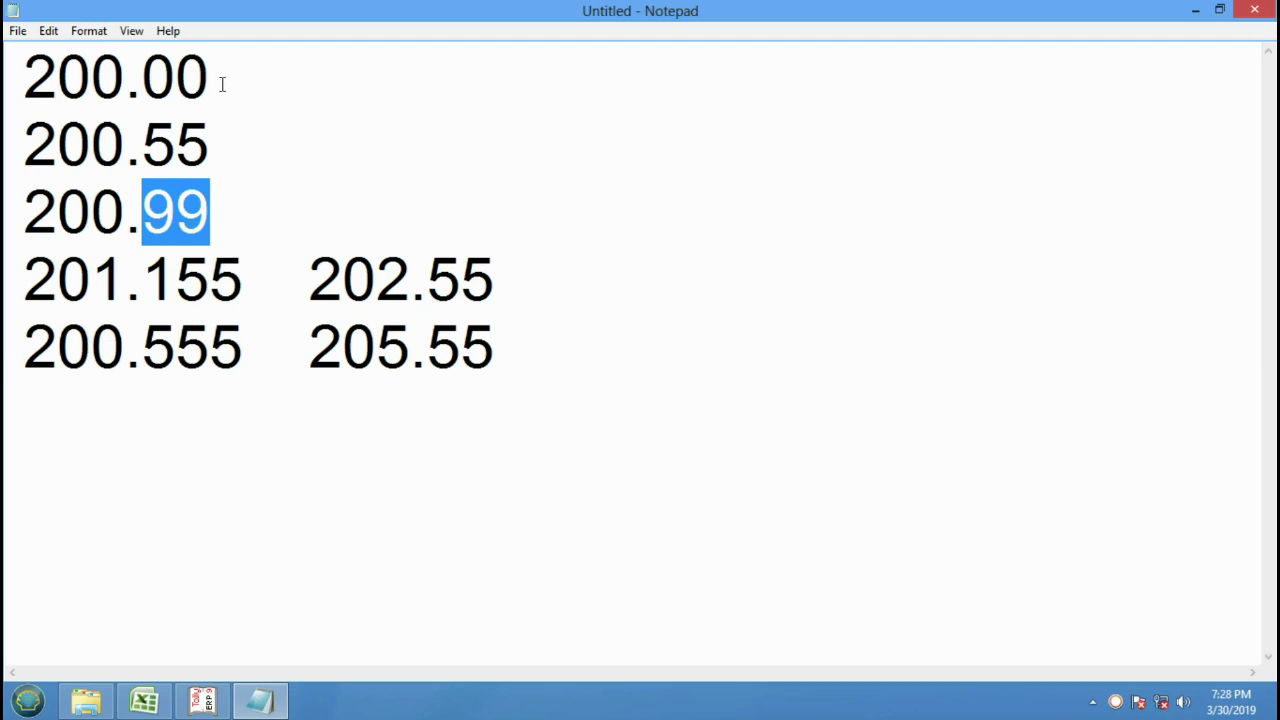
pyautogui.moveTo(216, 77); pyautogui.dragTo(150, 85)
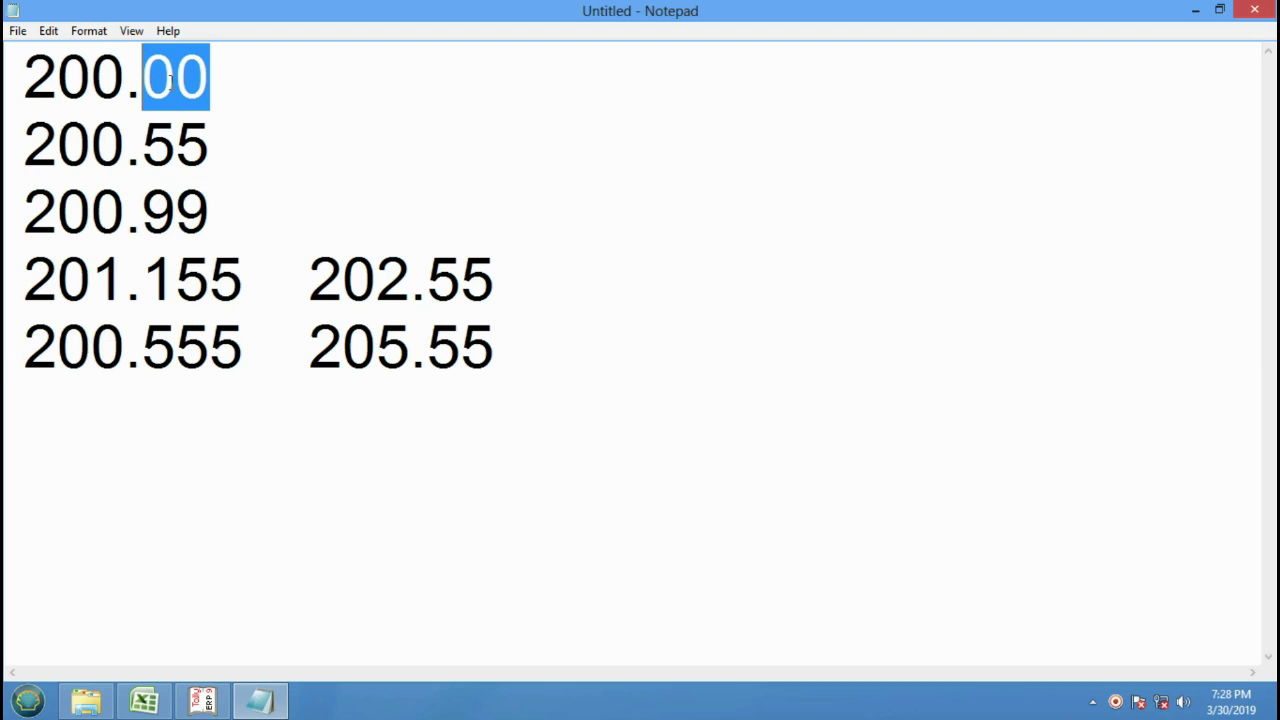
pyautogui.moveTo(208, 211); pyautogui.dragTo(157, 214)
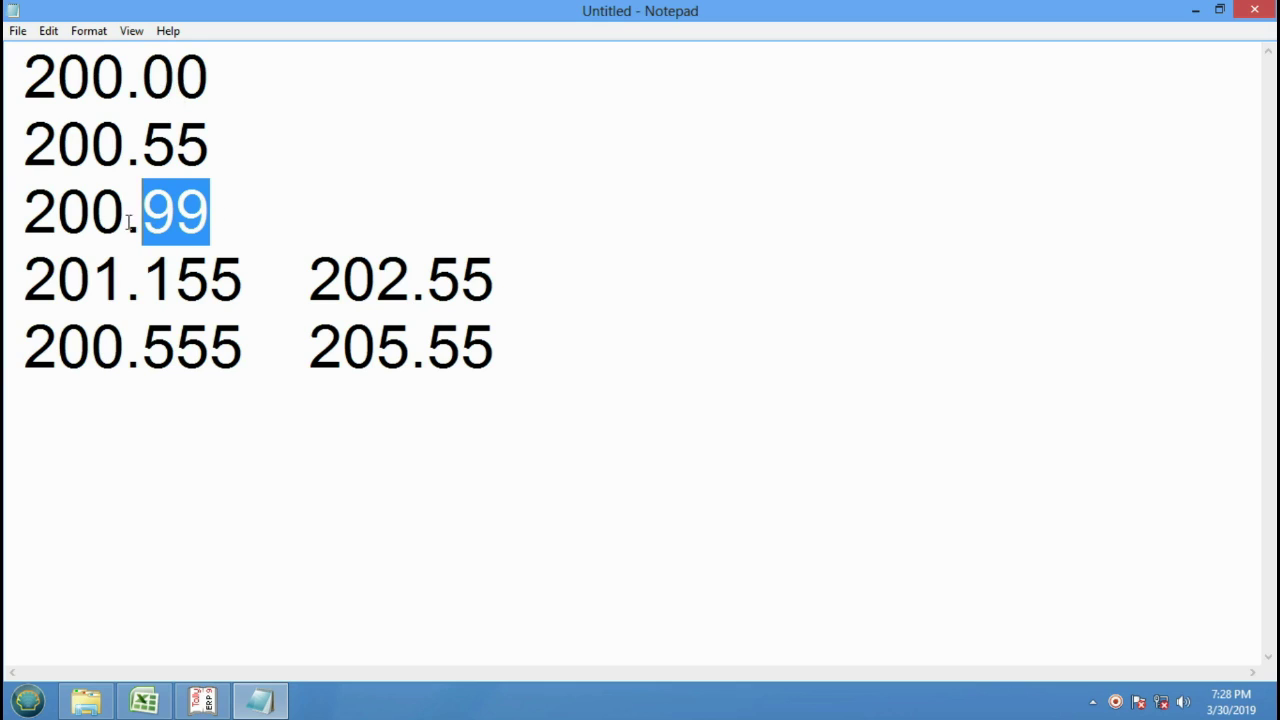
pyautogui.moveTo(127, 215); pyautogui.dragTo(200, 212)
pyautogui.click(201, 200)
pyautogui.write('9')
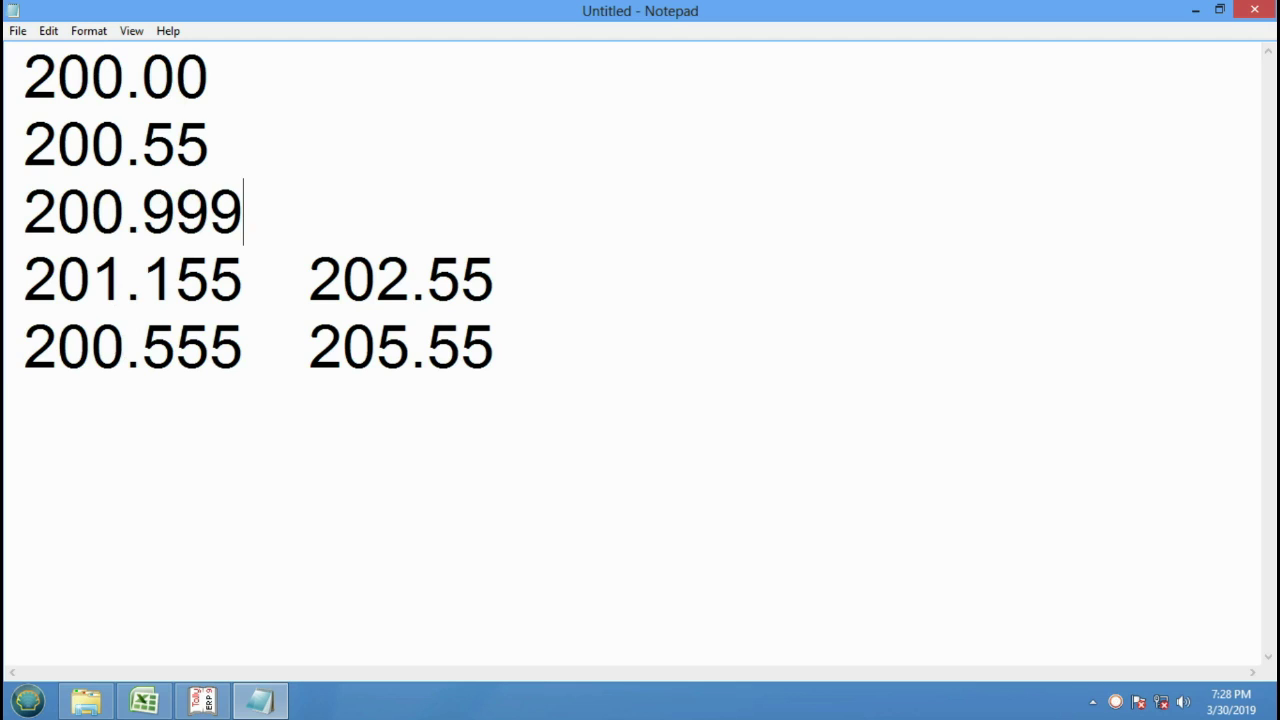
pyautogui.press('BackSpace')
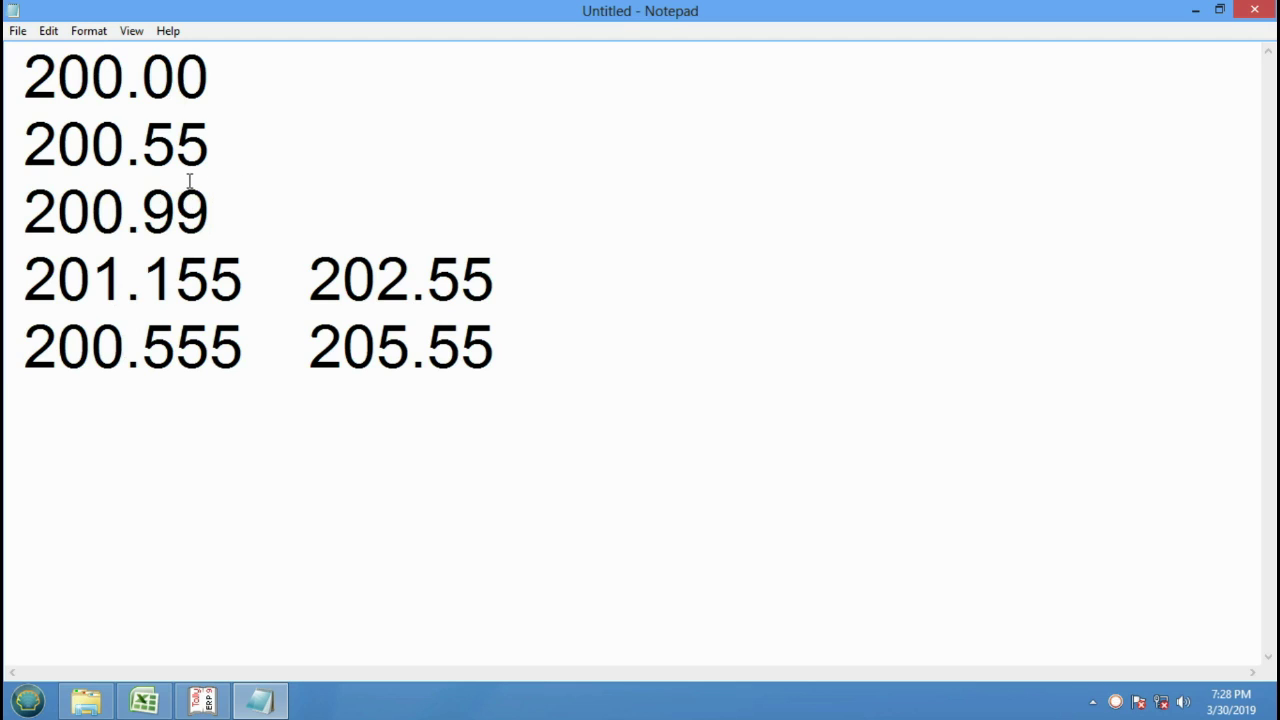
pyautogui.moveTo(201, 90); pyautogui.dragTo(164, 86)
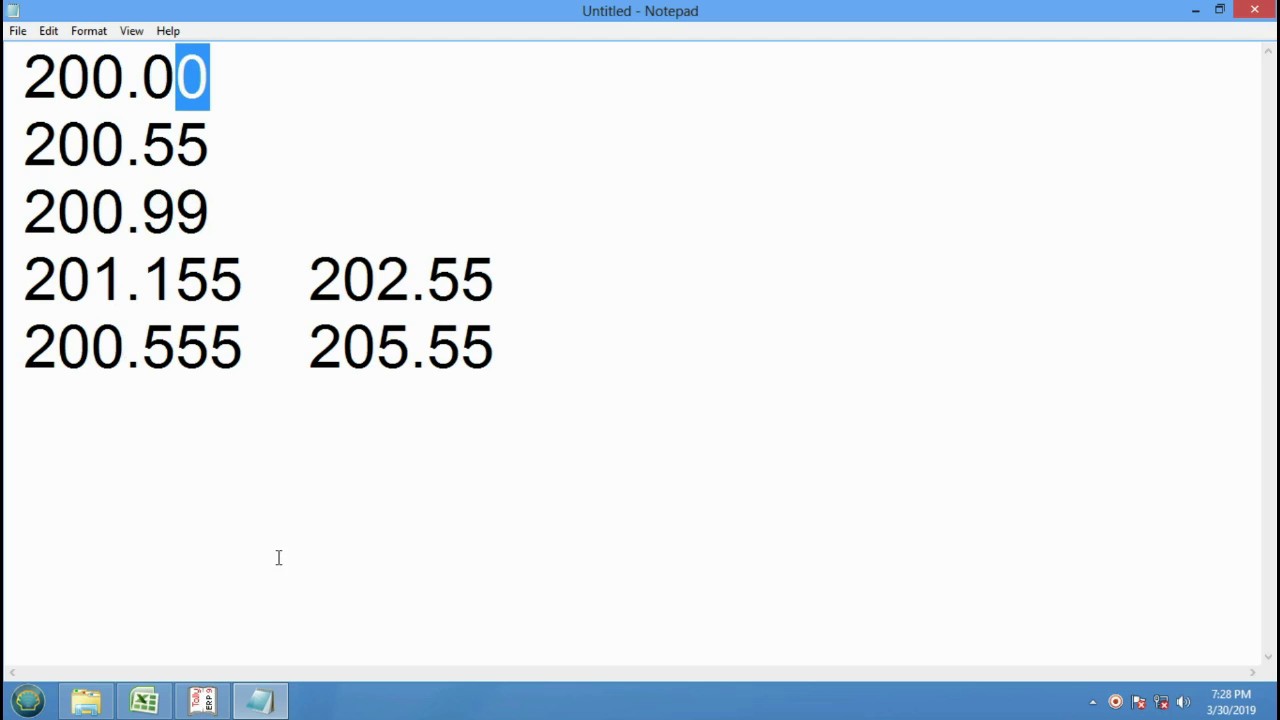
pyautogui.click(204, 700)
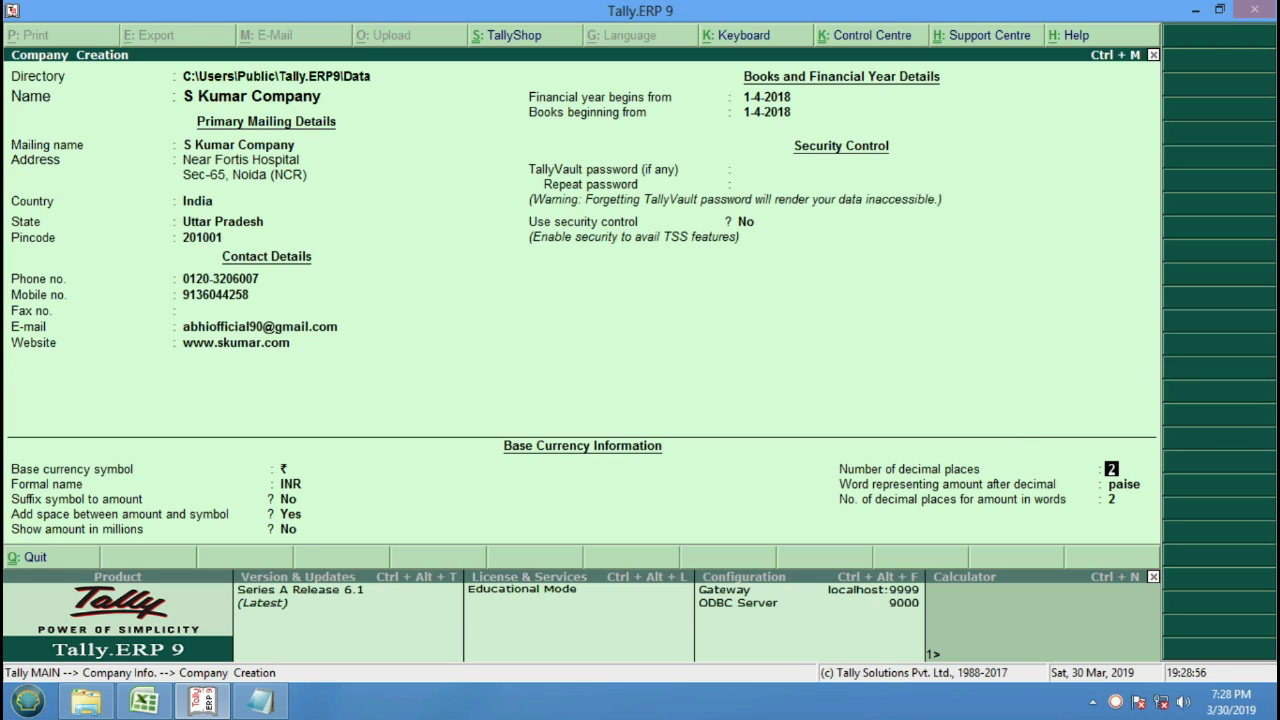
# Keep 2 decimal places for the base currency and save the company.
pyautogui.press('Return')
pyautogui.press('Return')
pyautogui.press('Return')
pyautogui.press('Return')
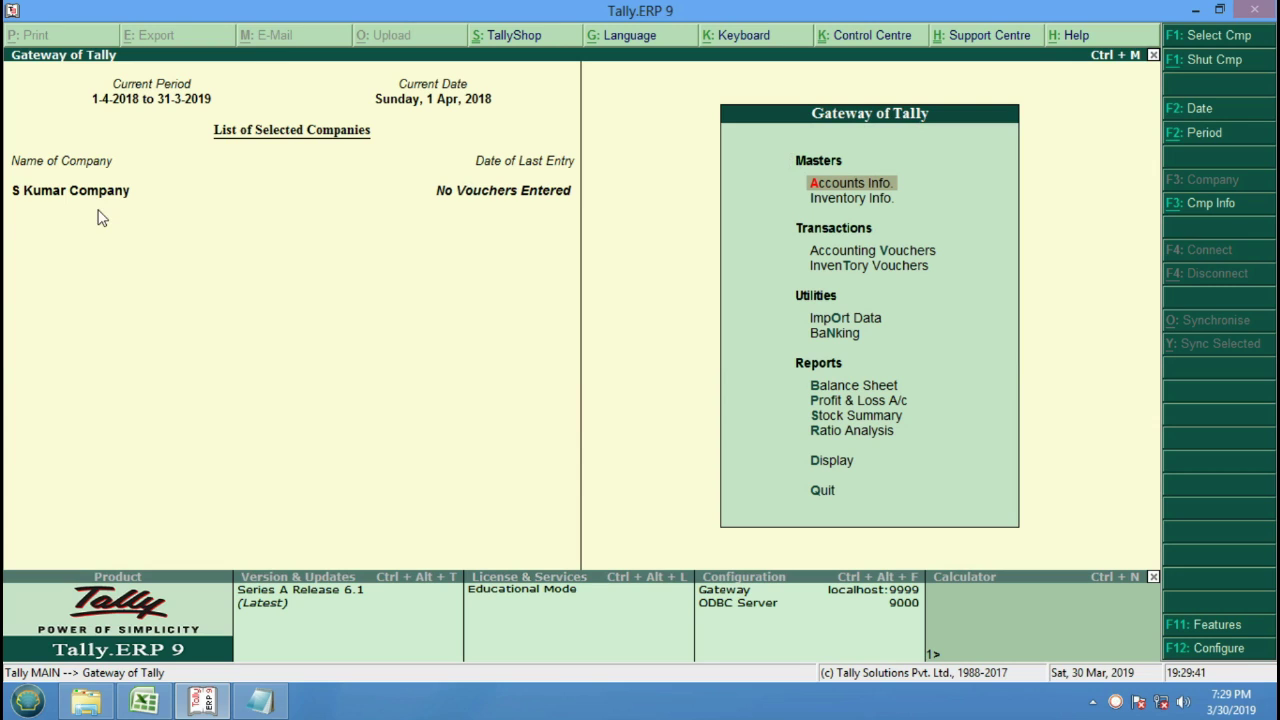
# Replace the Notepad number list with the note 'ALT+F3 GO TO COMPANY IMFO.'.
pyautogui.click(260, 700)
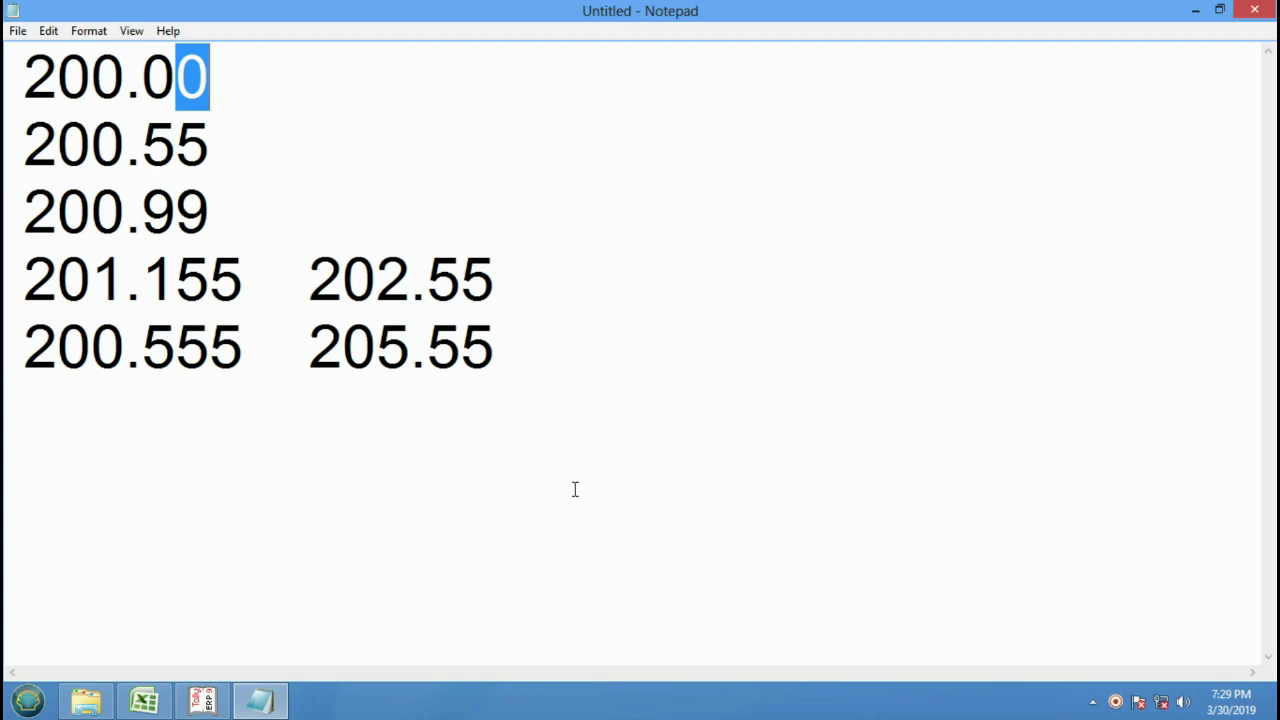
pyautogui.hotkey('ctrl', 'a')
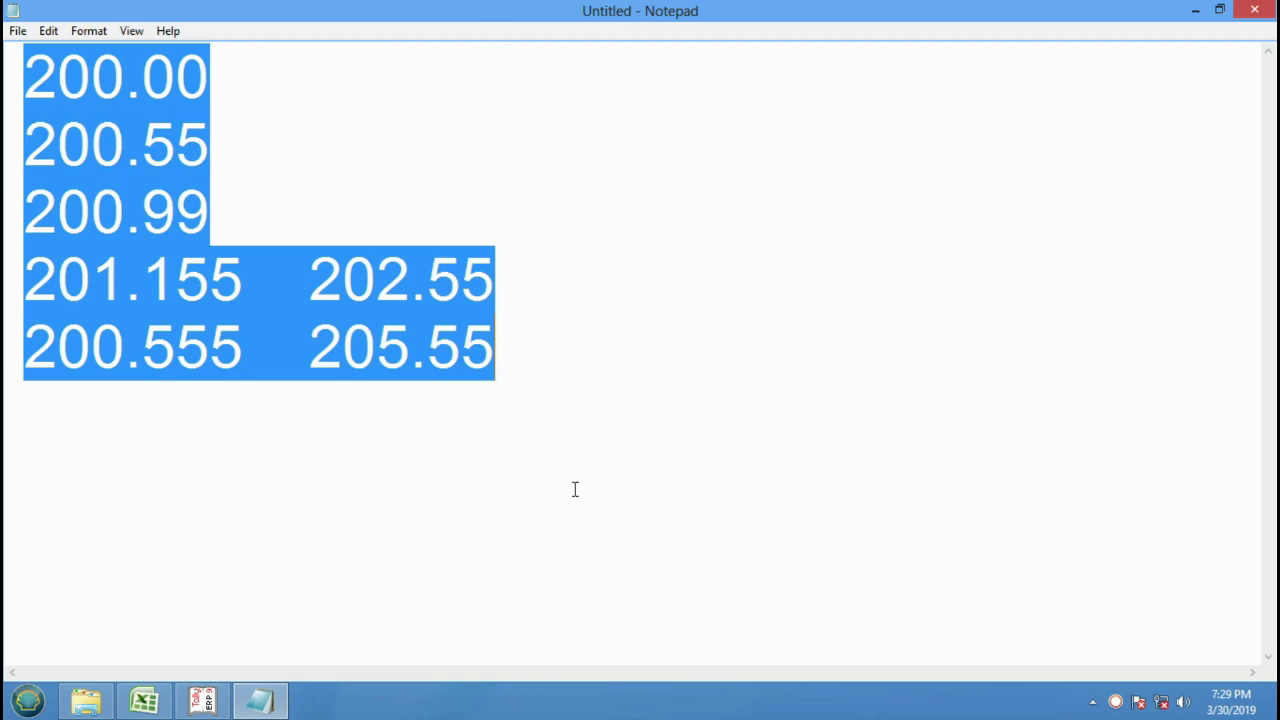
pyautogui.write('ALT+')
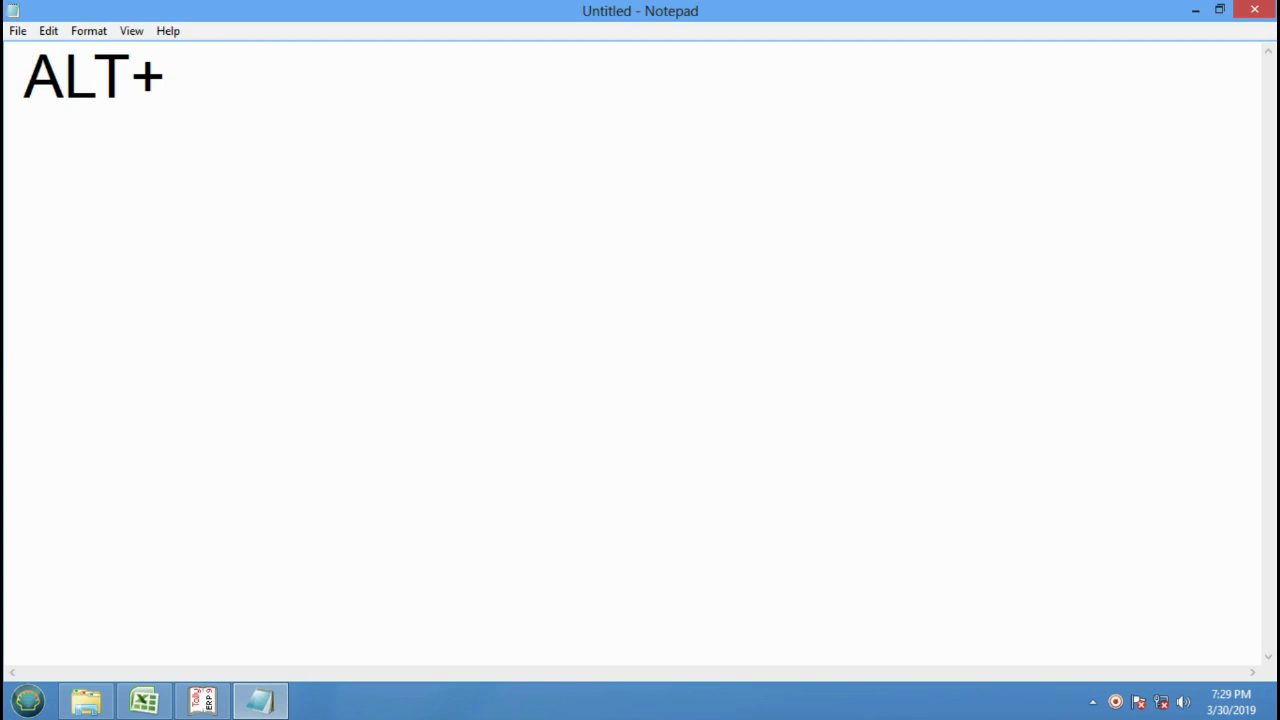
pyautogui.write('F3')
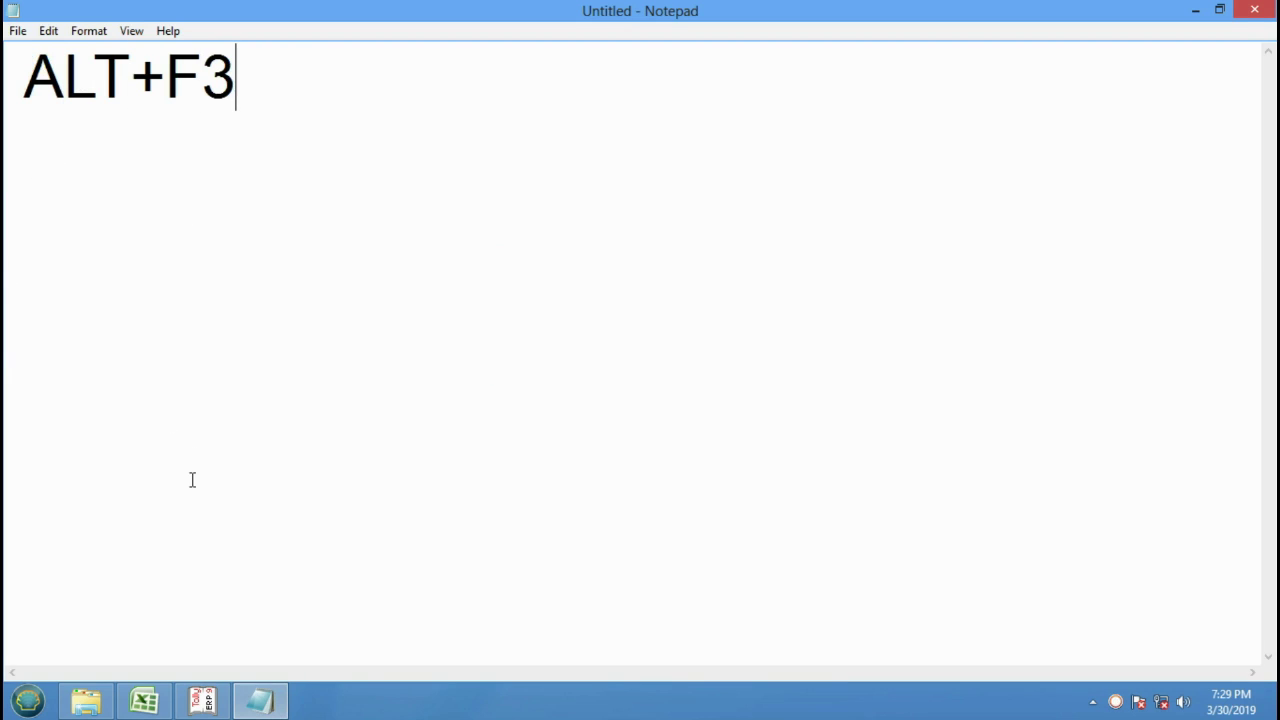
pyautogui.click(201, 702)
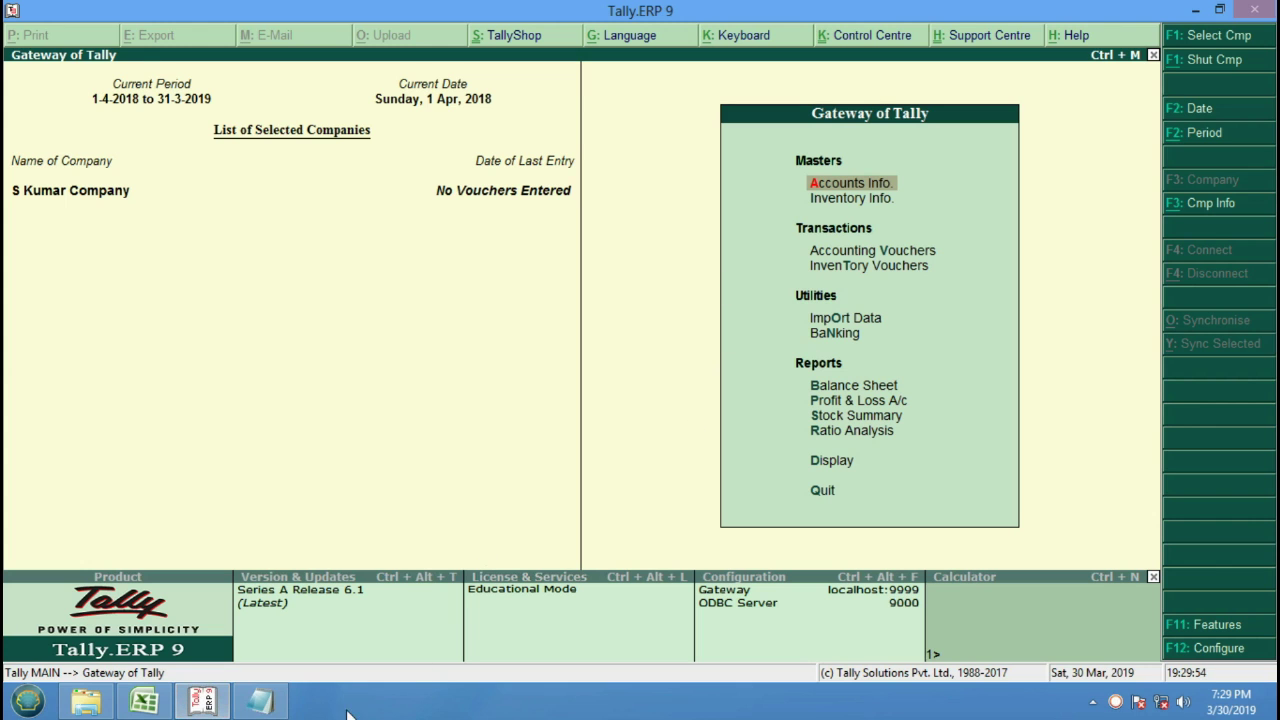
pyautogui.click(266, 703)
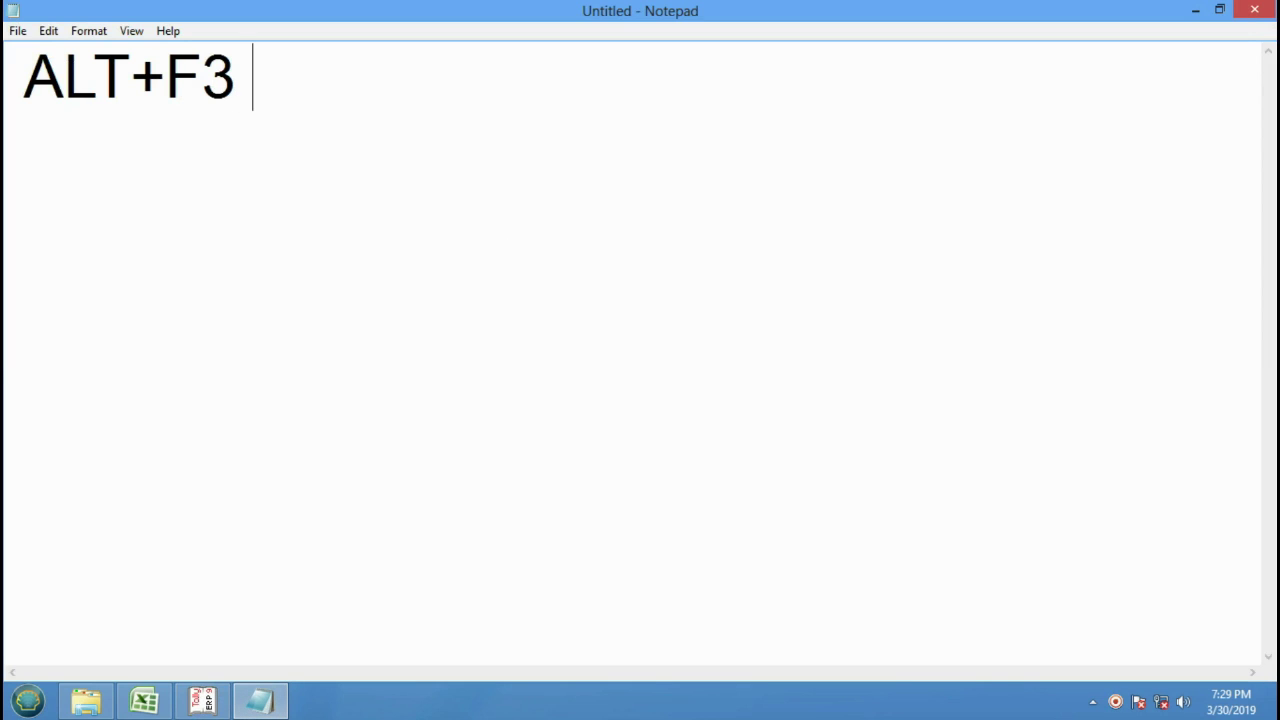
pyautogui.write('GO TO CO')
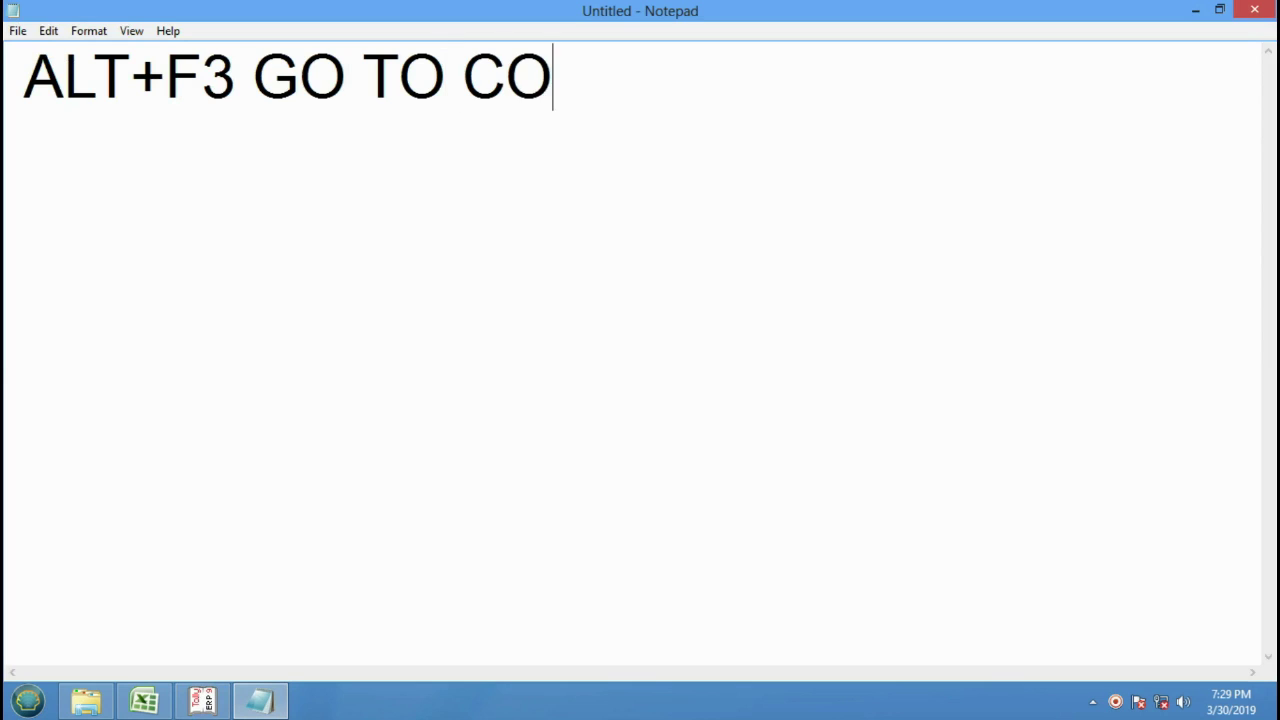
pyautogui.write('MPA')
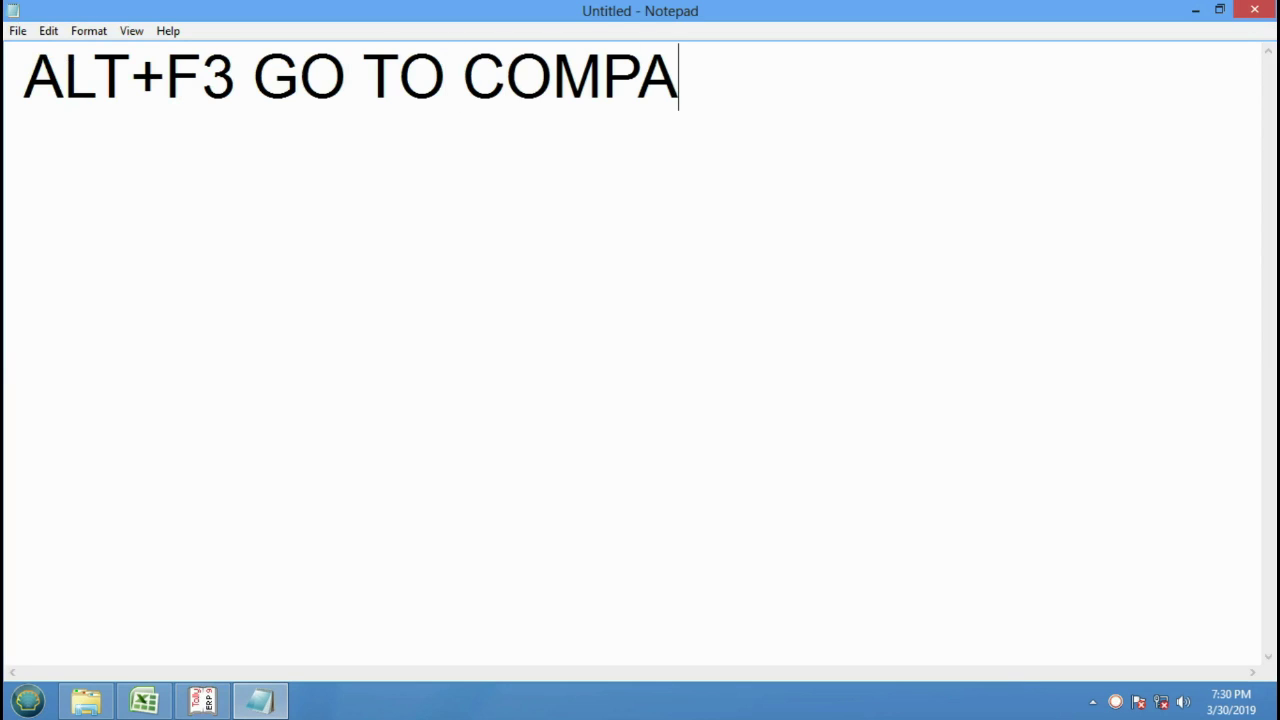
pyautogui.write('NY IMFO.')
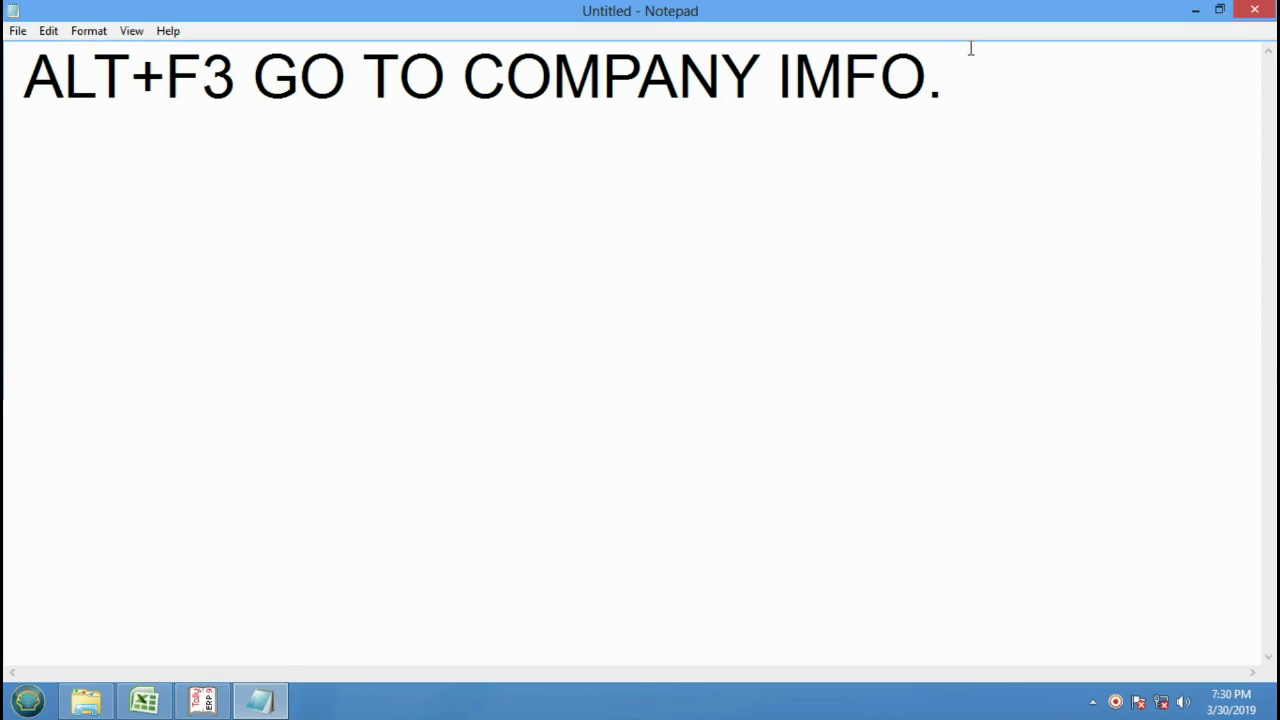
# Correct the note to 'ALT+F3- GO TO COMPANY INFO.' and return to Tally's Gateway of Tally.
pyautogui.click(840, 75)
pyautogui.press('BackSpace')
pyautogui.write('N')
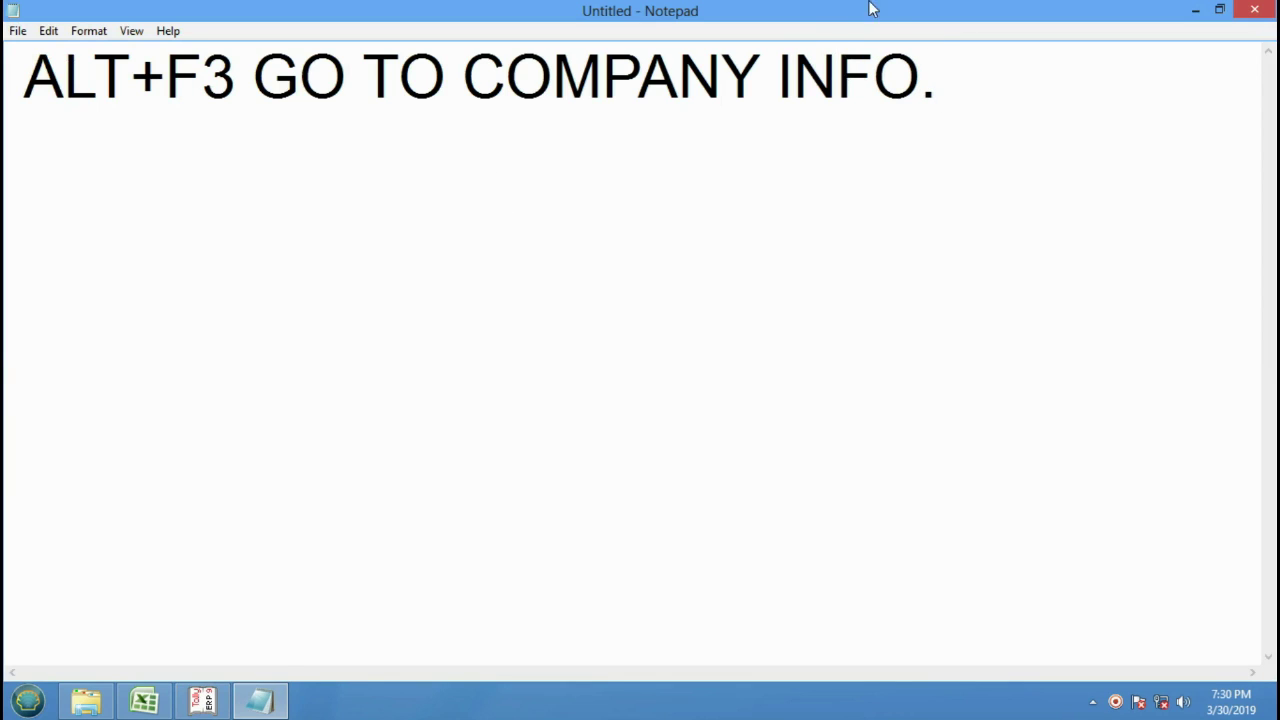
pyautogui.click(238, 78)
pyautogui.write('-')
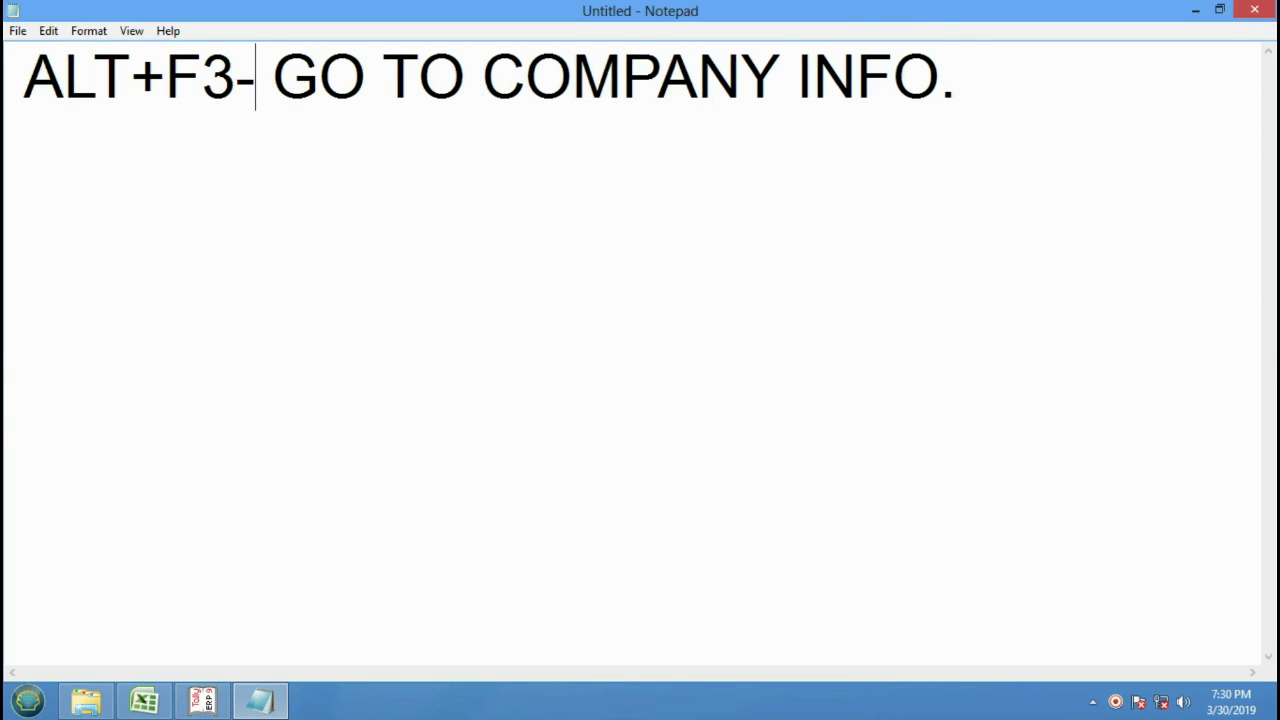
pyautogui.click(205, 690)
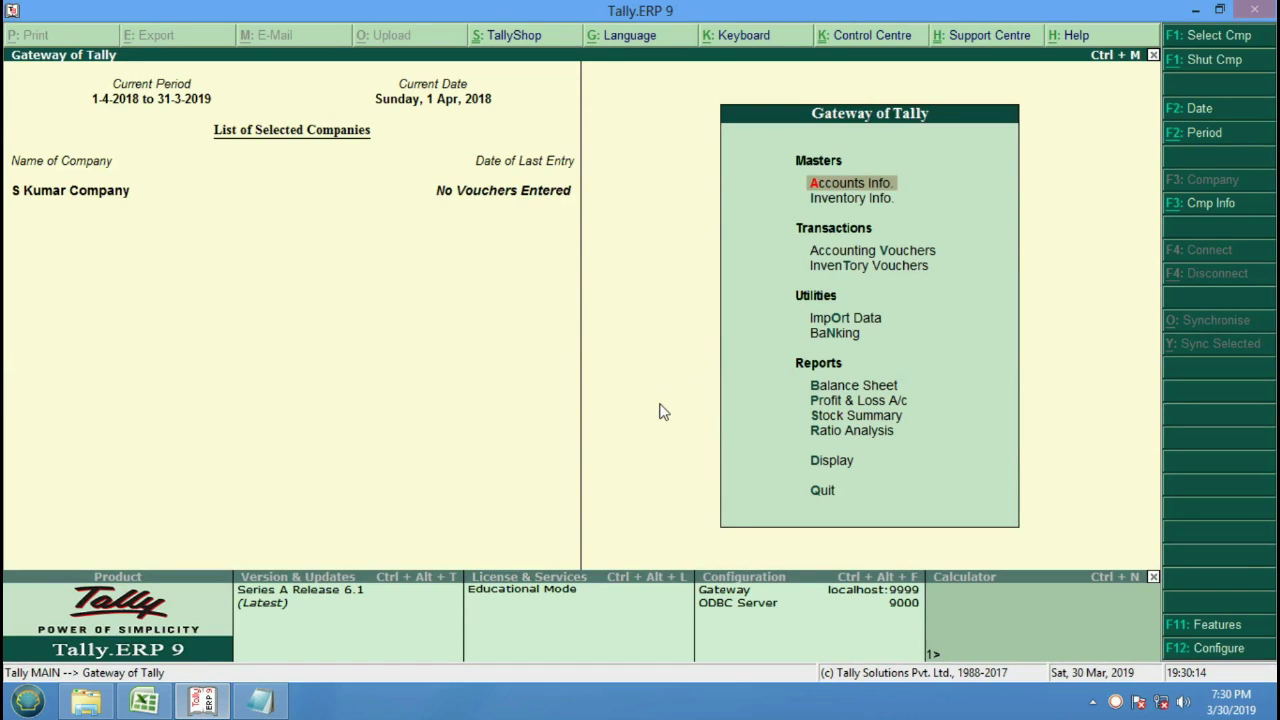
# Shut S Kumar Company from the Alt+F3 Company Info menu and load it again.
pyautogui.hotkey('alt', 'F3')
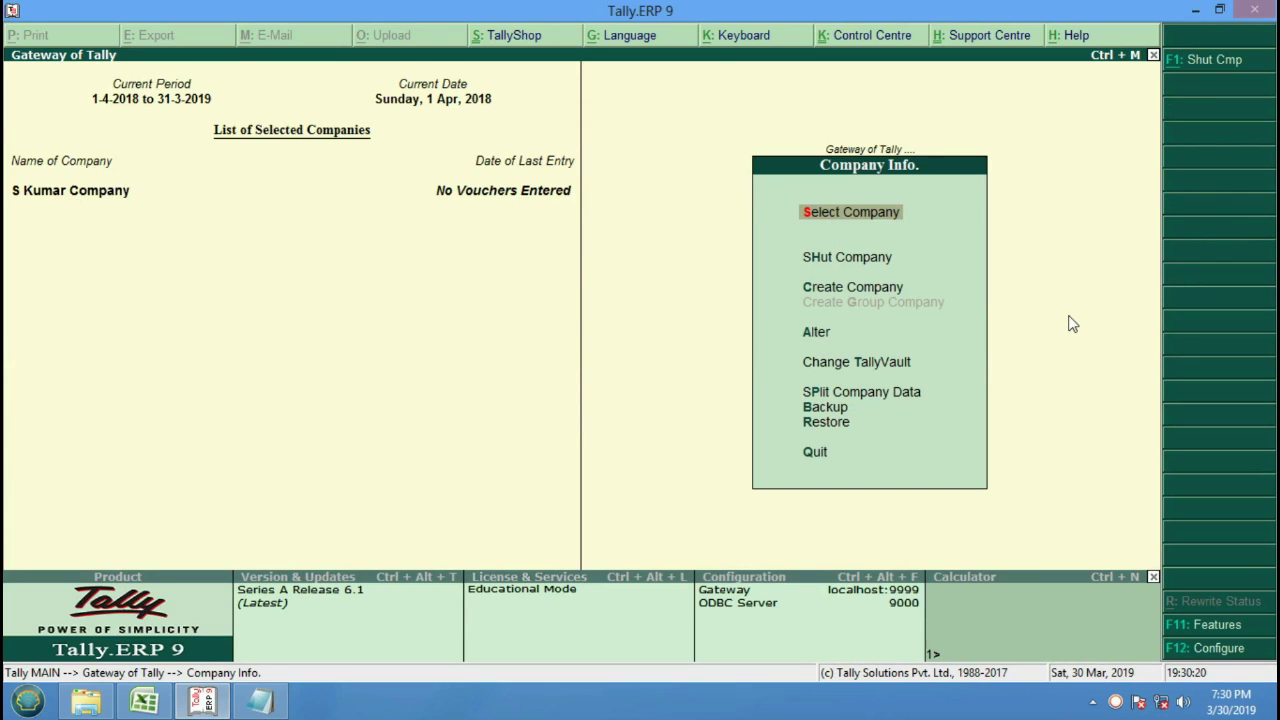
pyautogui.press('Down')
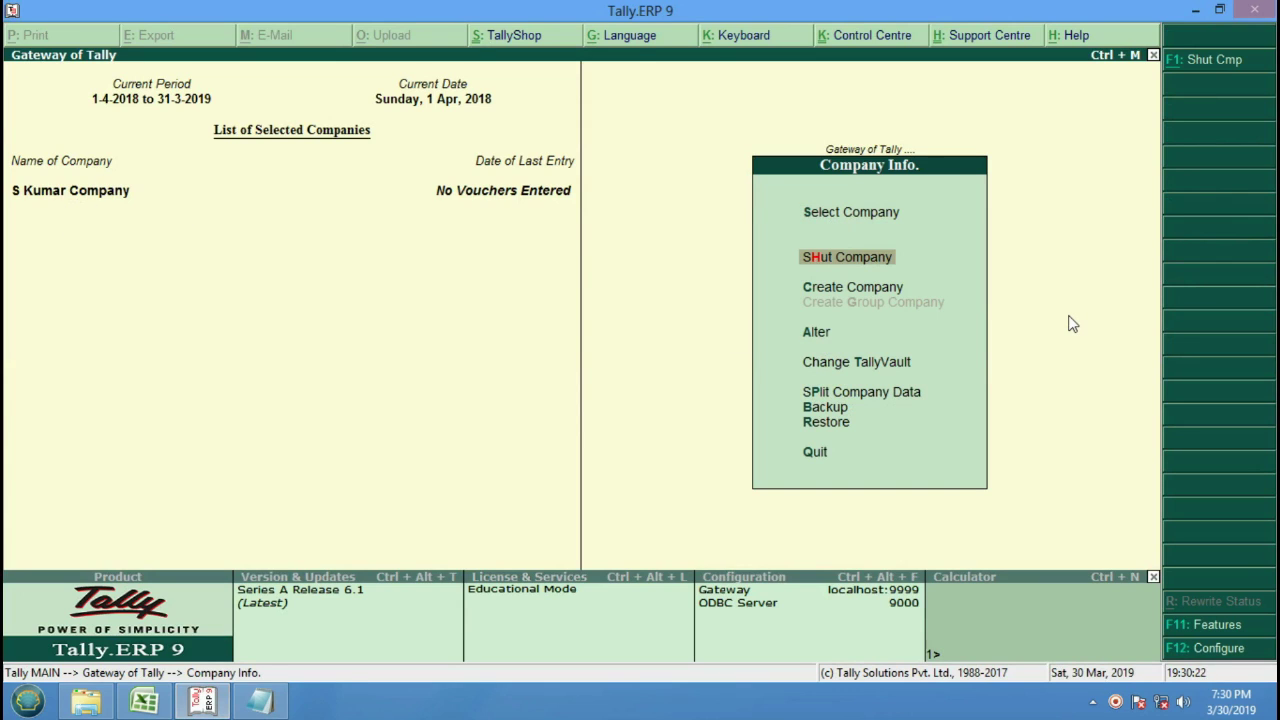
pyautogui.press('Return')
pyautogui.press('Return')
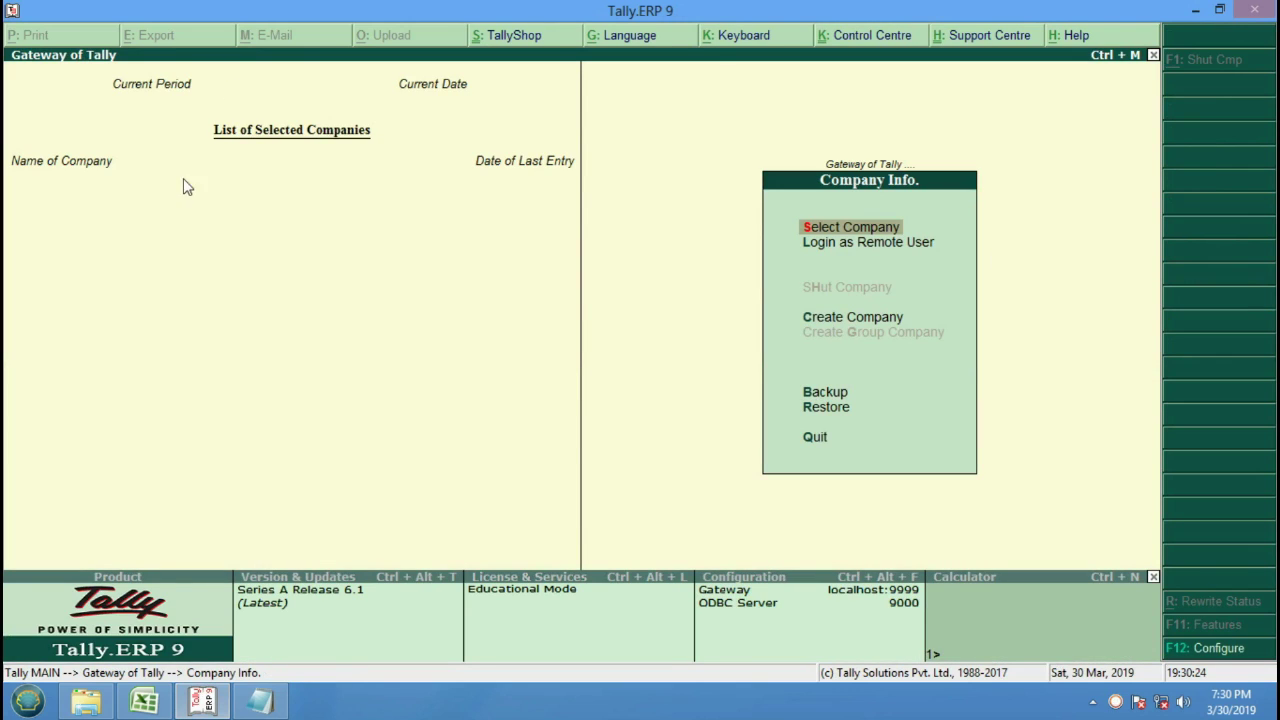
pyautogui.press('Down')
pyautogui.press('Down')
pyautogui.press('Up')
pyautogui.press('Up')
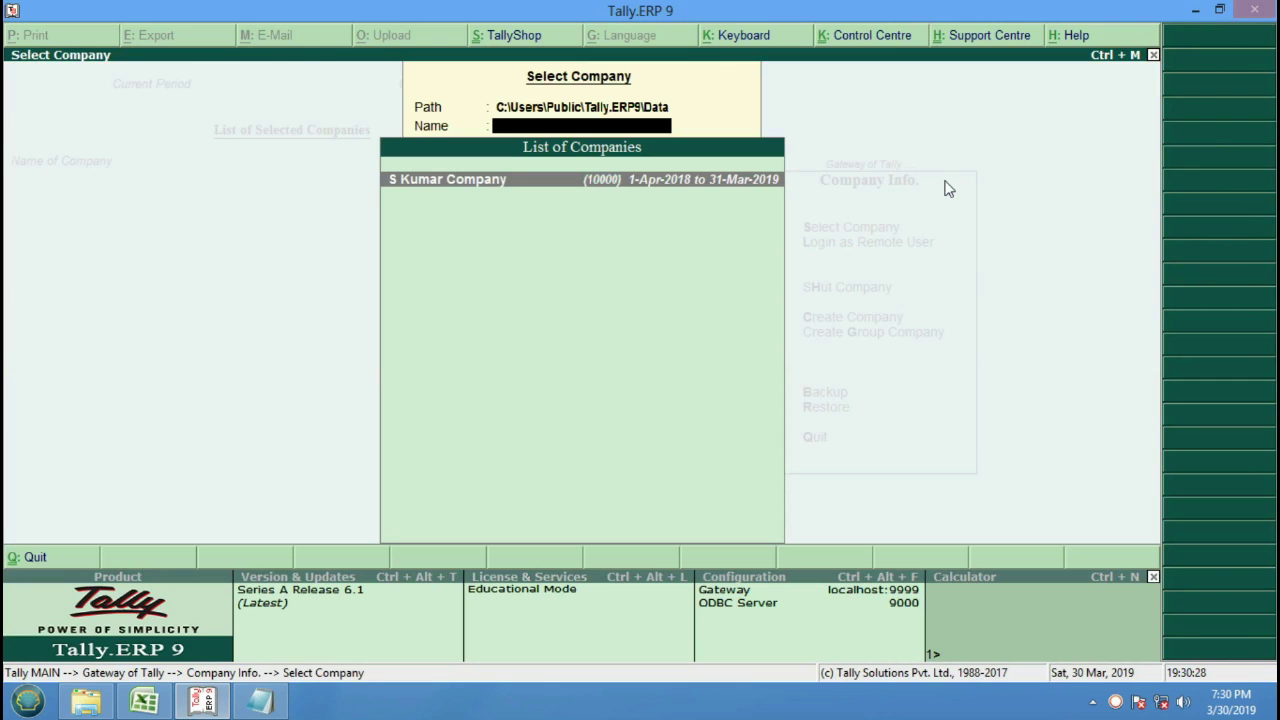
pyautogui.press('Return')
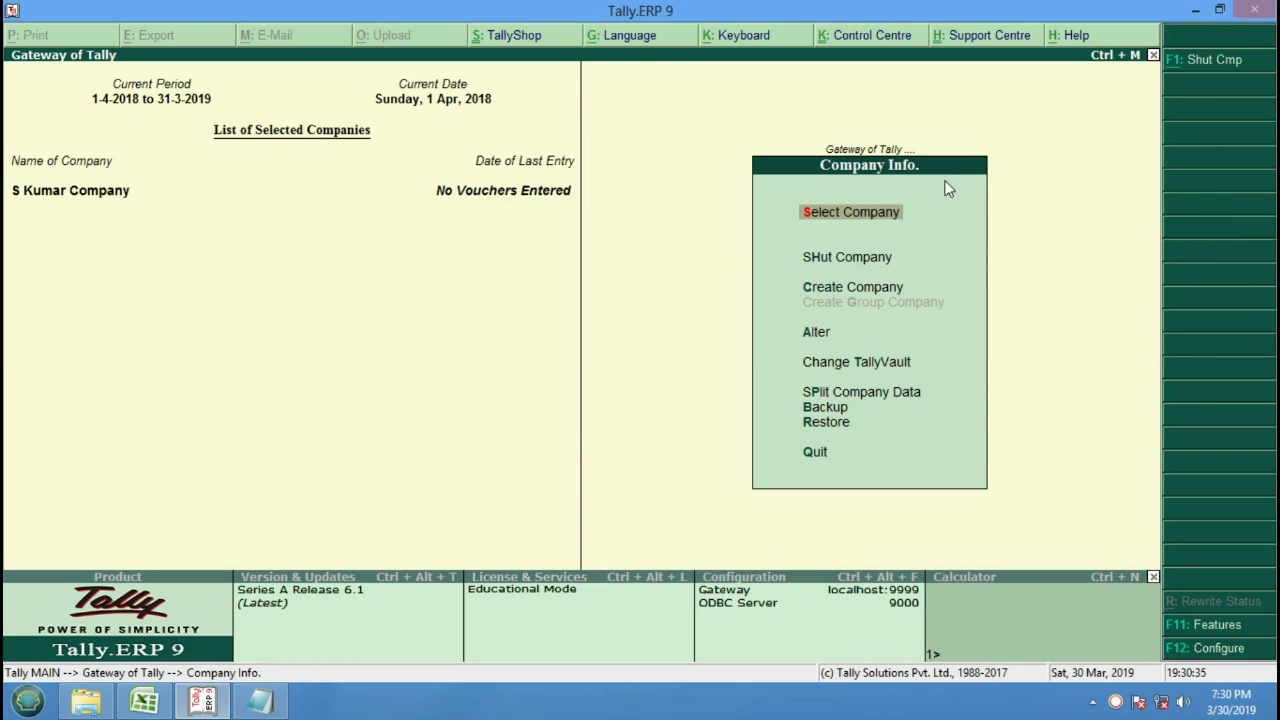
# Shut and reselect S Kumar Company a second time within Company Info.
pyautogui.press('Down')
pyautogui.press('Return')
pyautogui.press('Return')
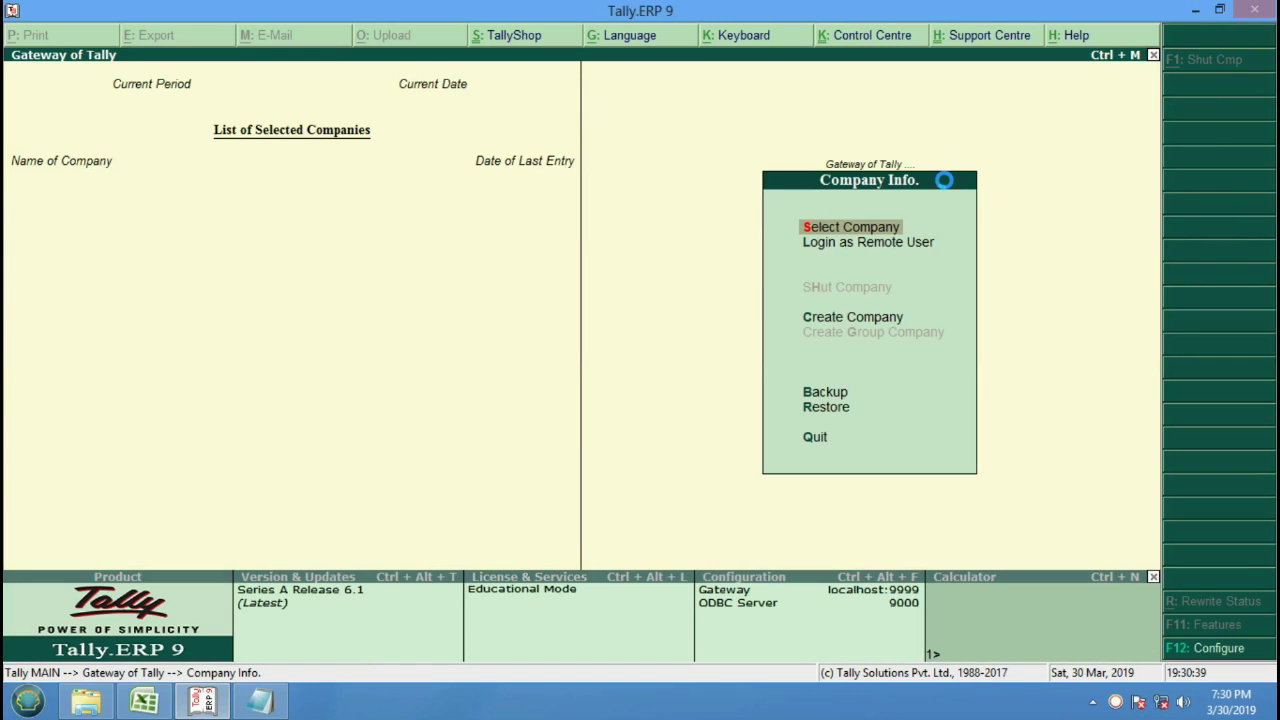
pyautogui.press('Return')
pyautogui.press('Return')
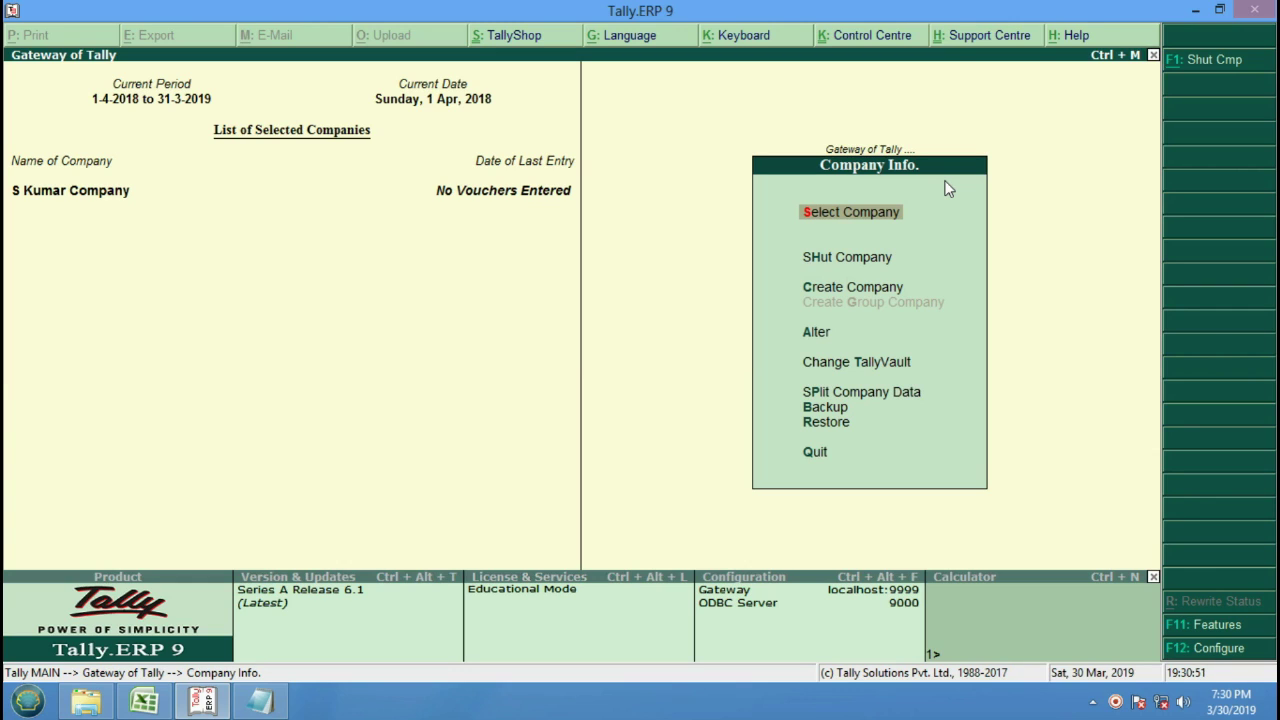
pyautogui.press('Down')
pyautogui.press('Down')
pyautogui.press('Down')
pyautogui.press('Down')
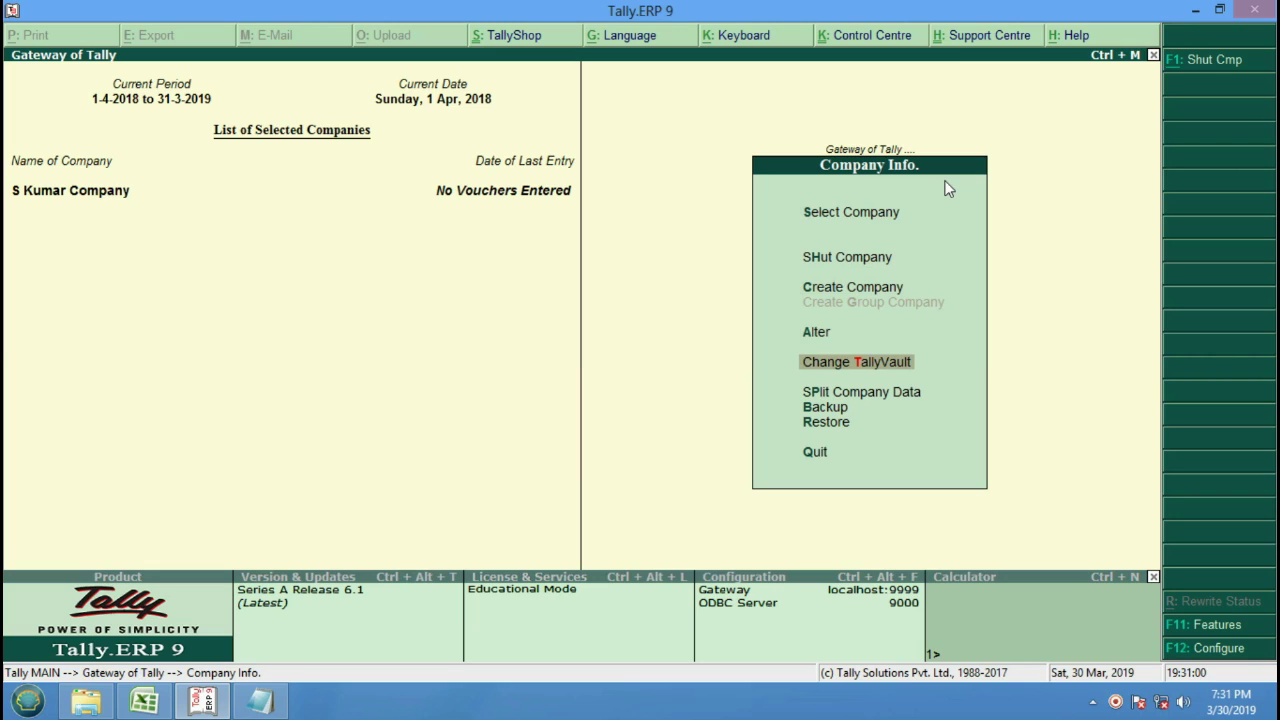
pyautogui.press('Up')
# Set and repeat a TallyVault password for S Kumar Company, accepting the Created New Company 10001 notice.
pyautogui.press('Down')
pyautogui.press('Return')
pyautogui.press('Return')
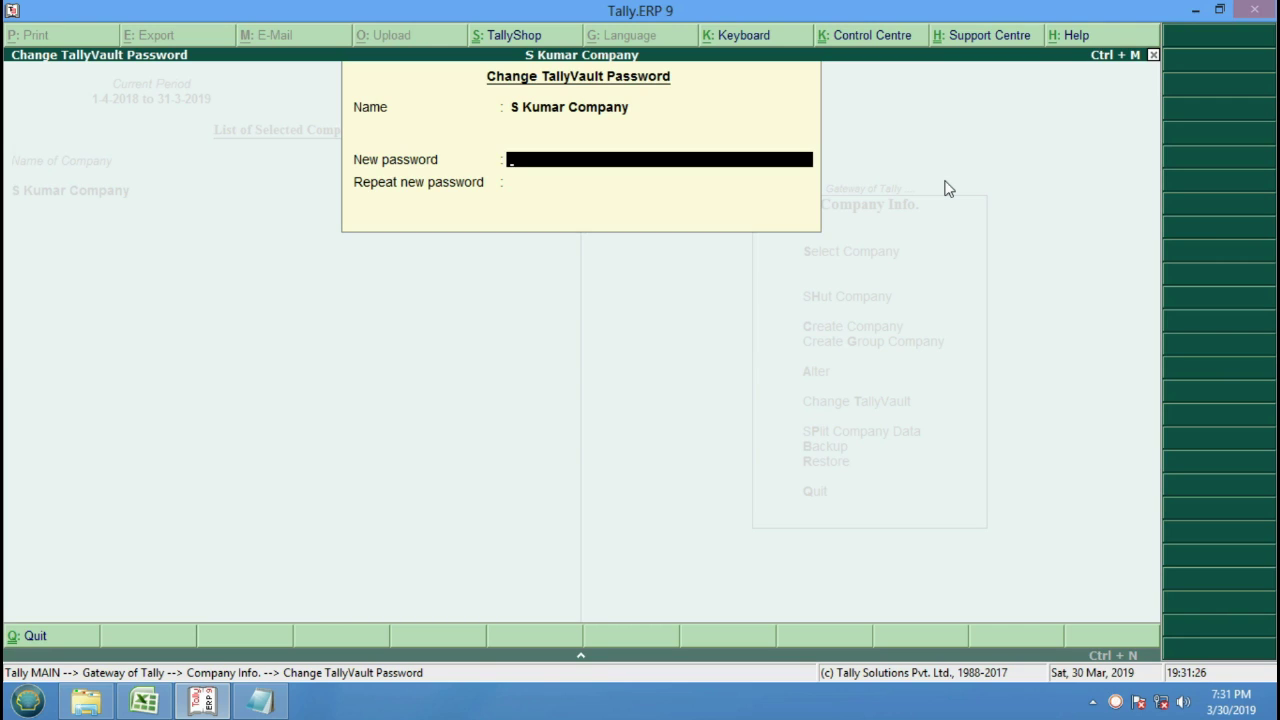
pyautogui.write('***')
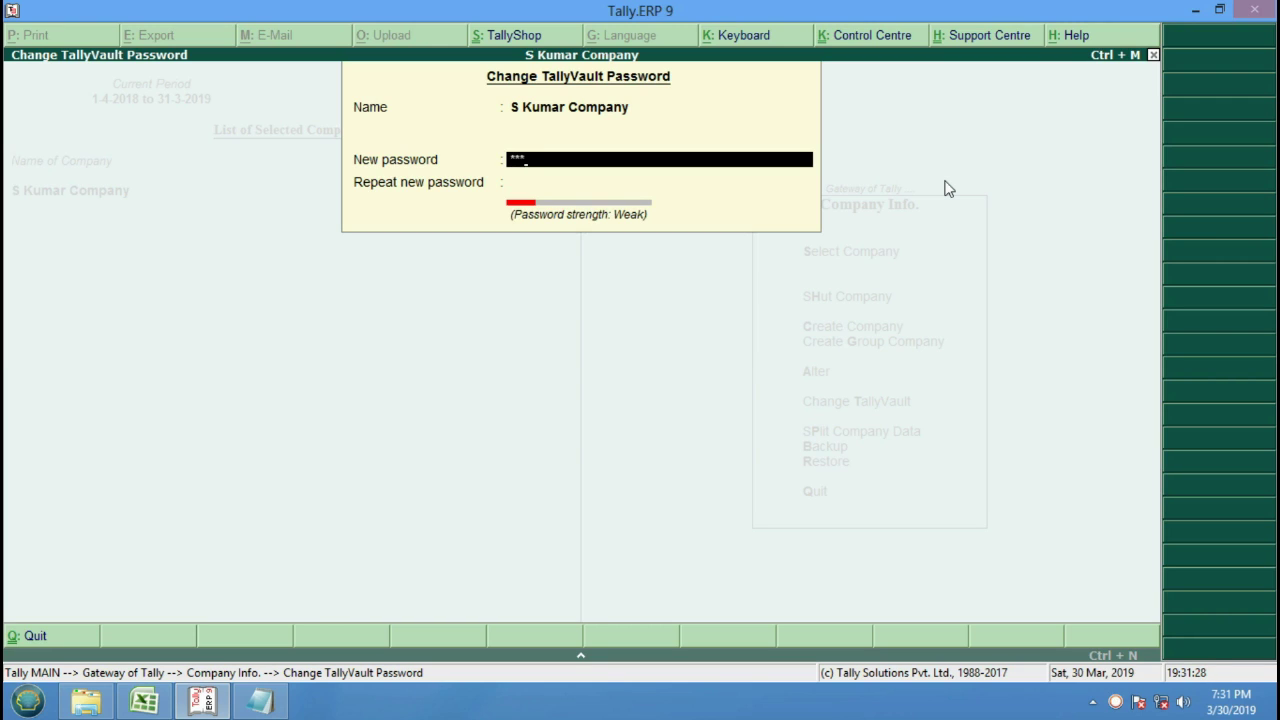
pyautogui.press('Return')
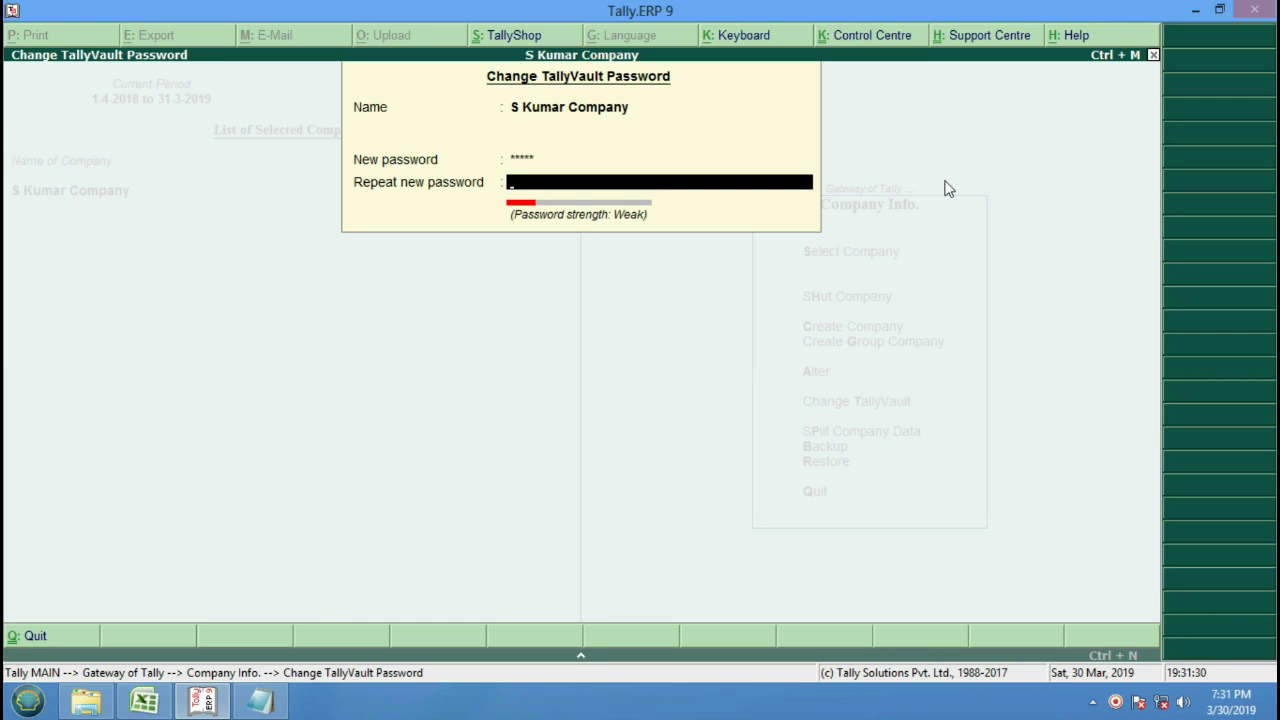
pyautogui.write('*')
pyautogui.press('Return')
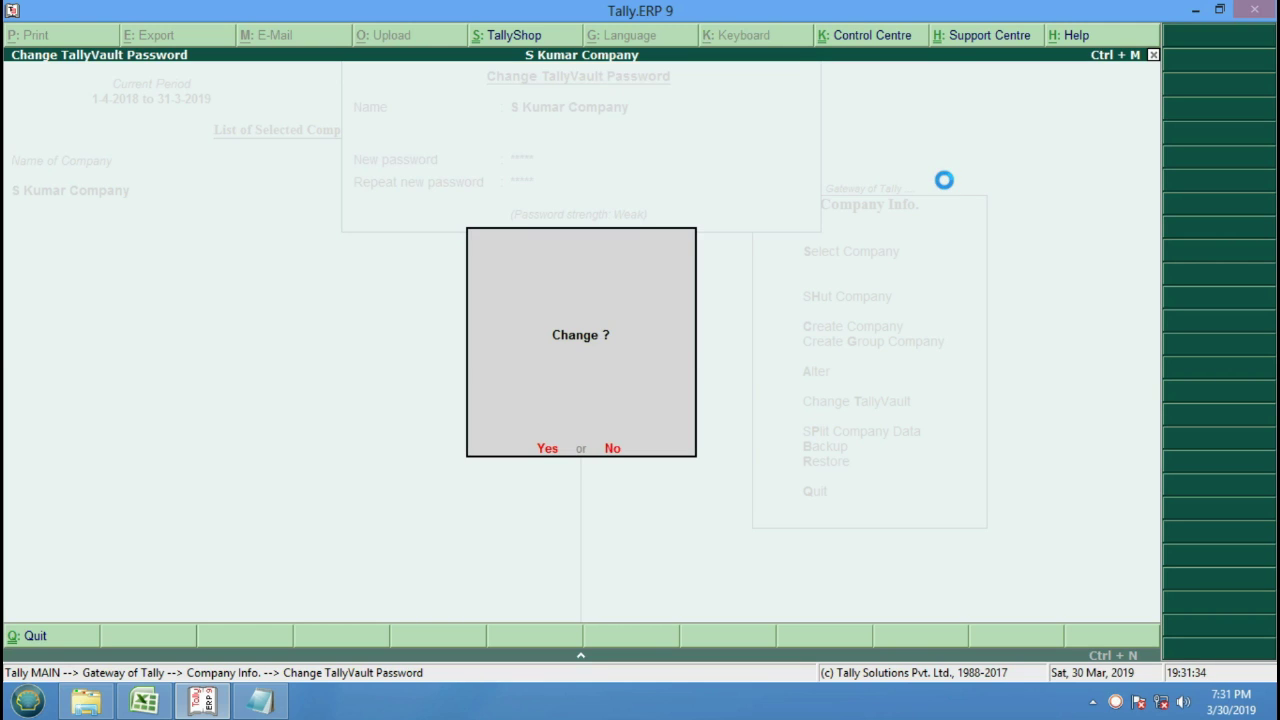
pyautogui.press('Return')
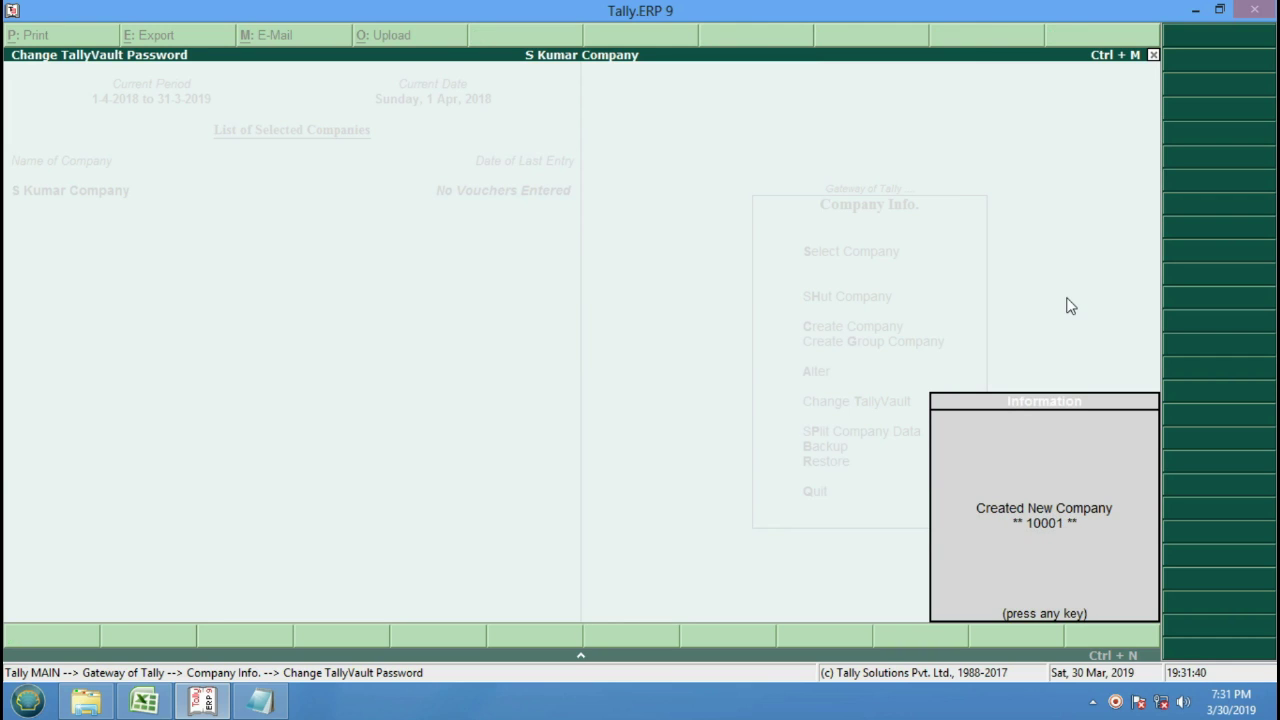
pyautogui.press('Return')
# Shut S Kumar Company, load it again, then shut it once more.
pyautogui.press('Up')
pyautogui.press('Up')
pyautogui.press('Up')
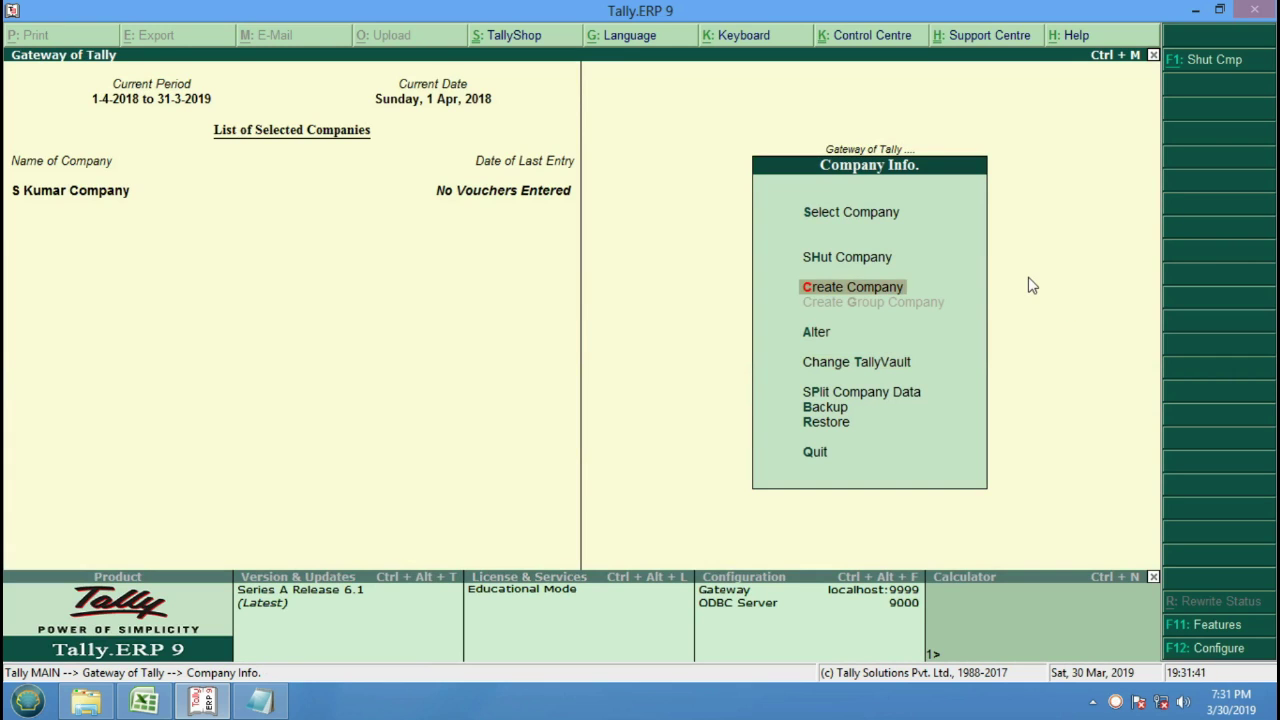
pyautogui.press('Return')
pyautogui.press('Return')
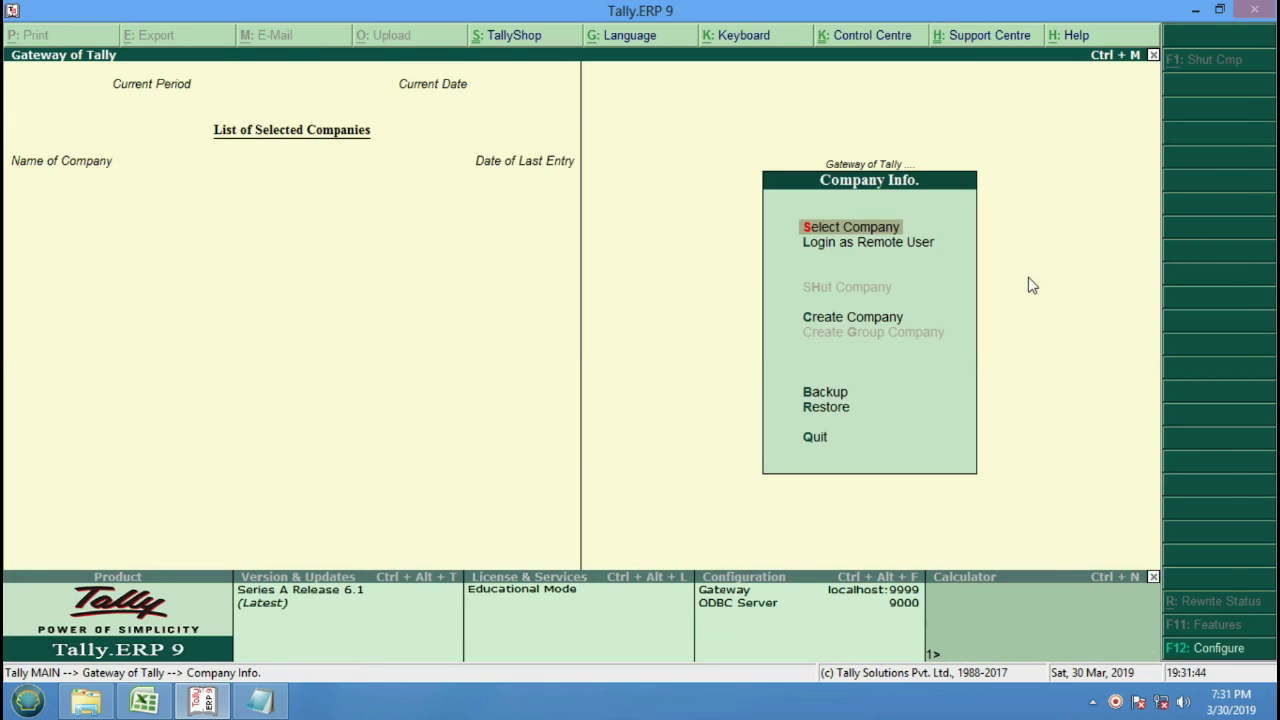
pyautogui.press('Return')
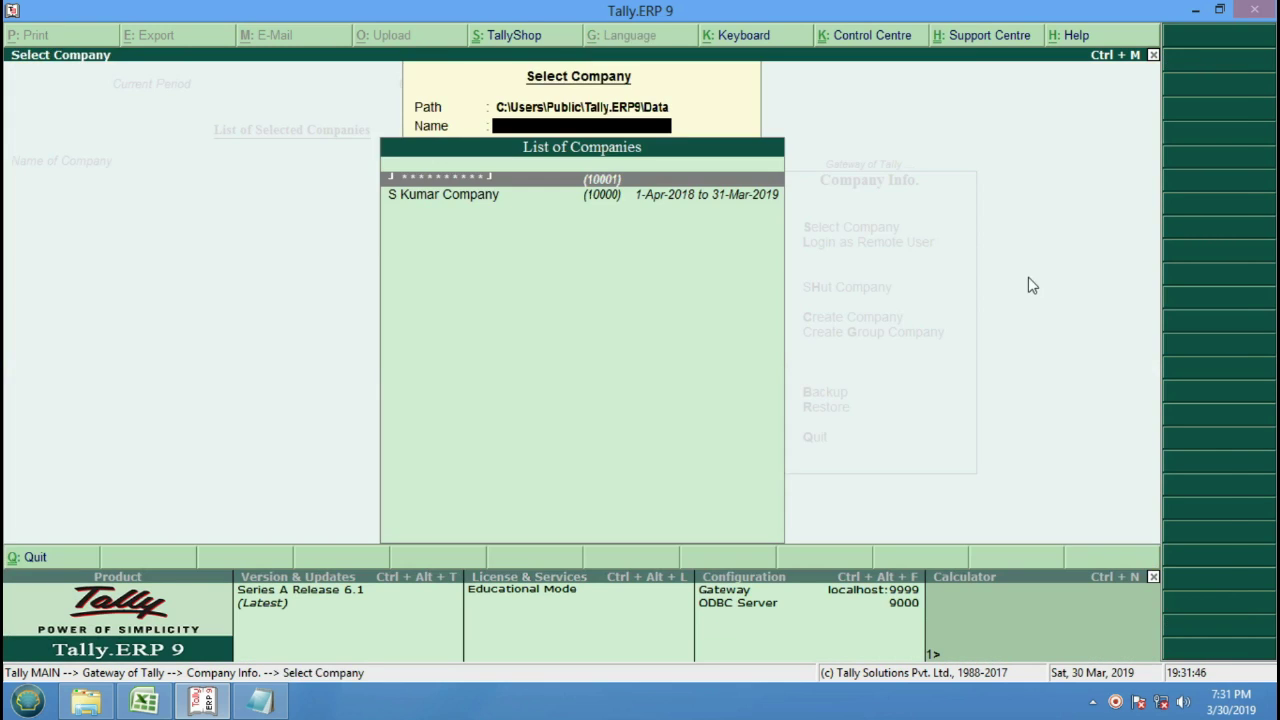
pyautogui.press('Down')
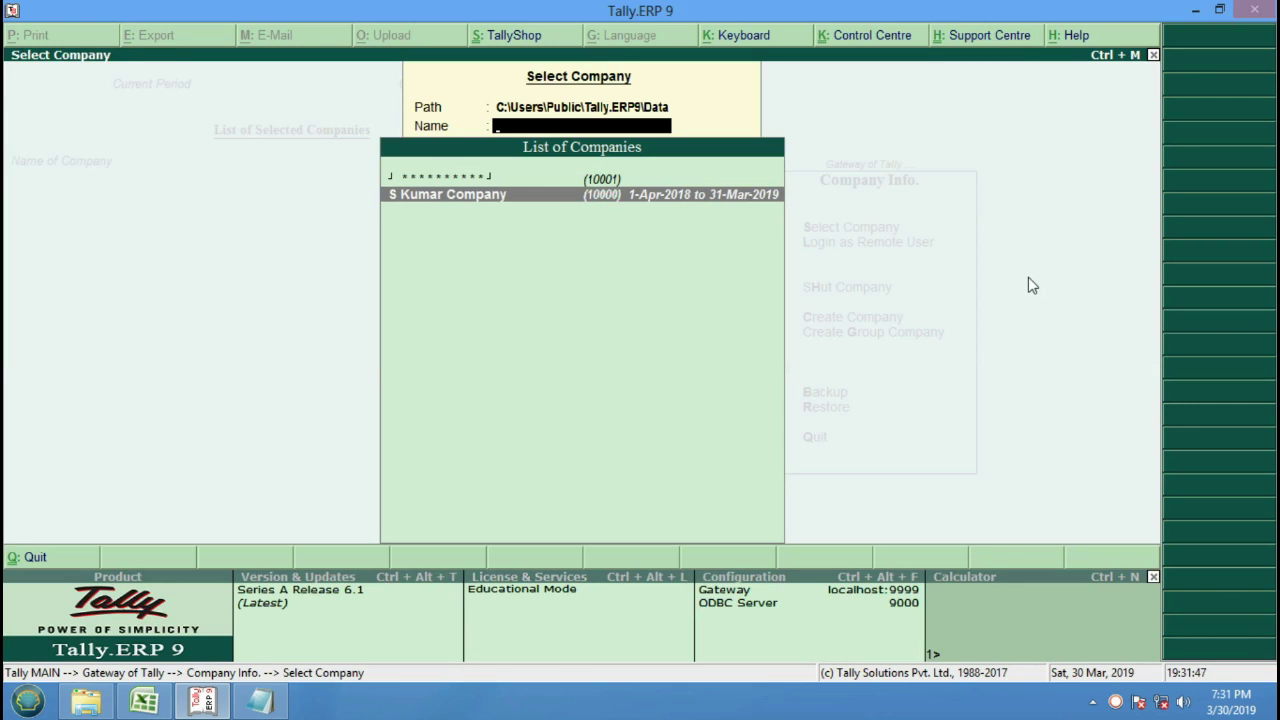
pyautogui.press('Return')
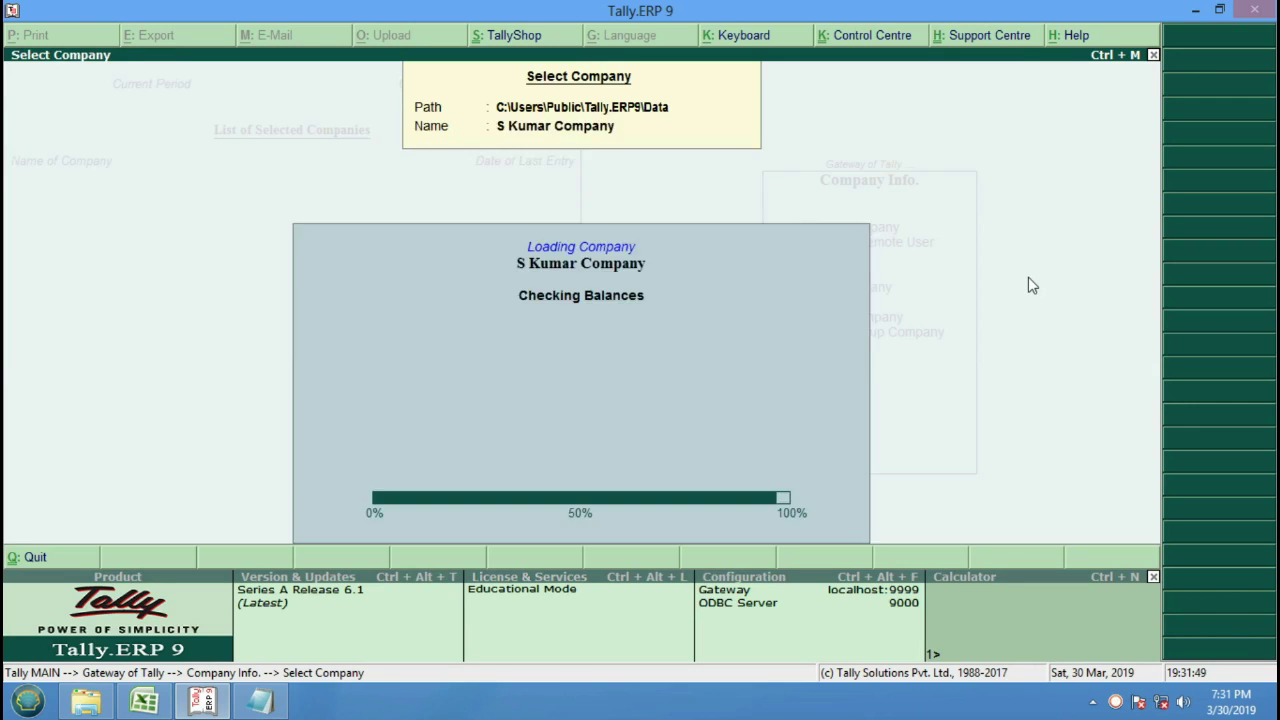
pyautogui.press('Down')
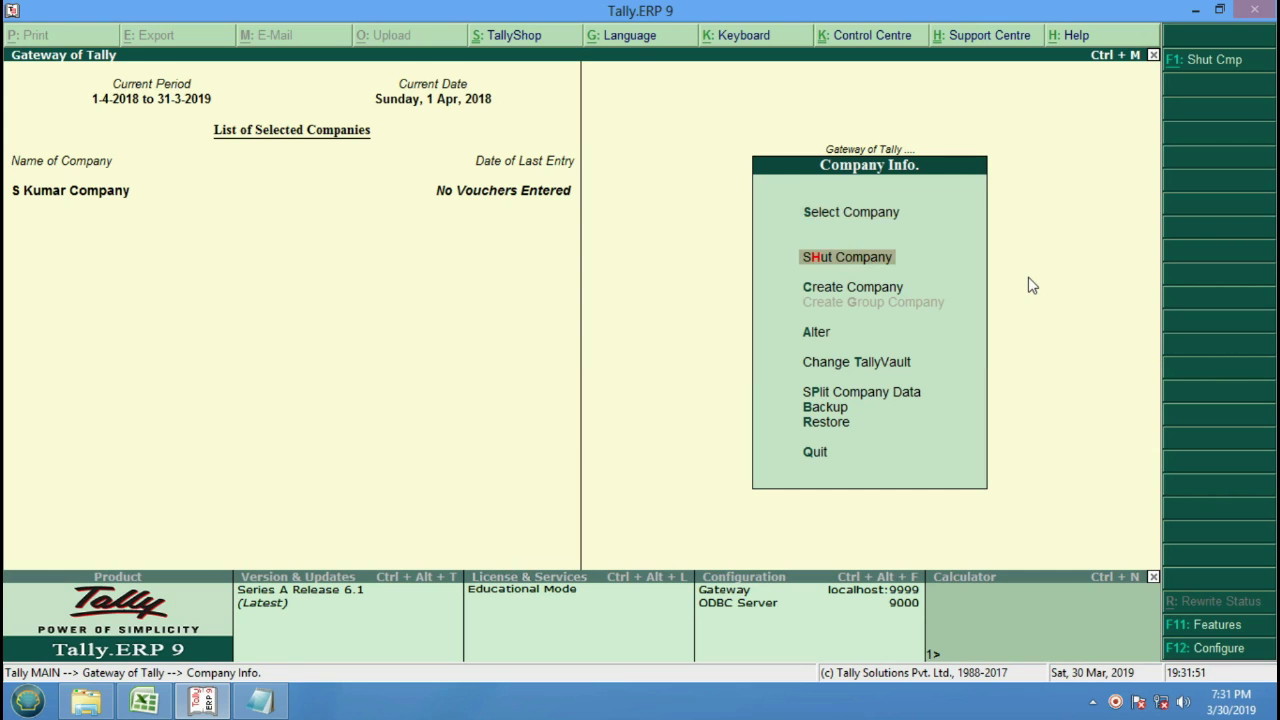
pyautogui.press('Return')
pyautogui.press('Return')
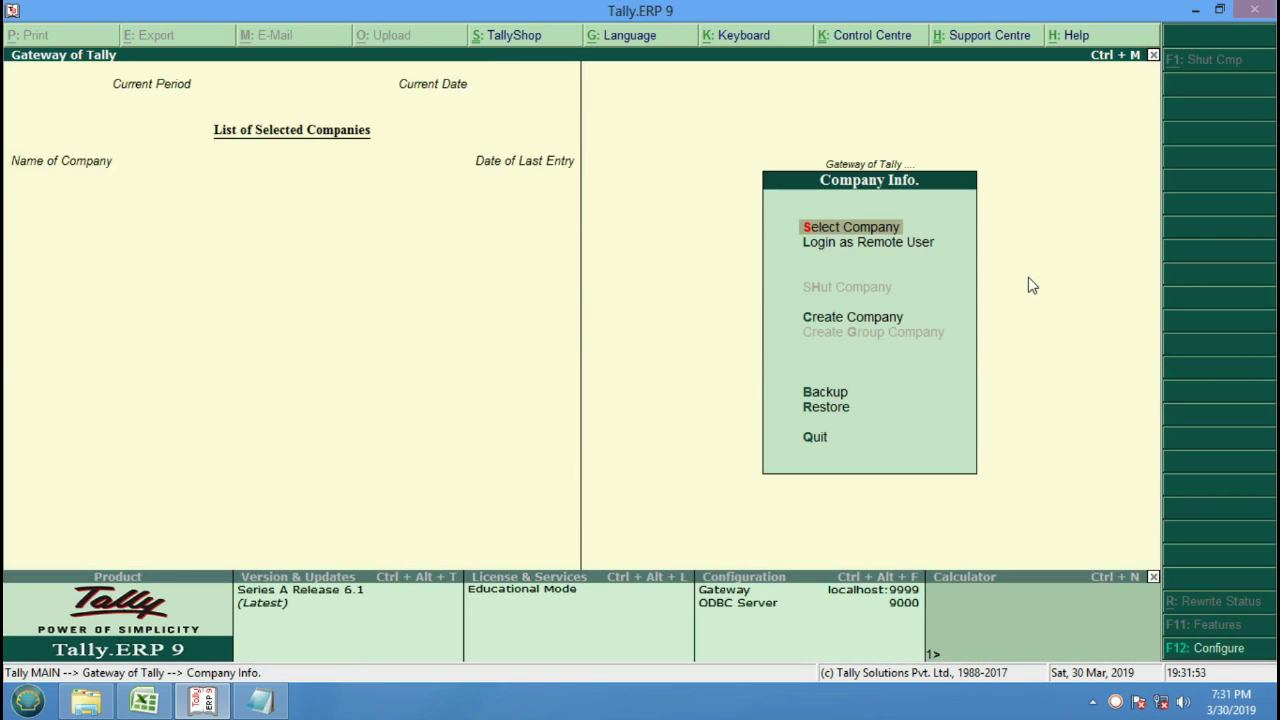
pyautogui.press('Return')
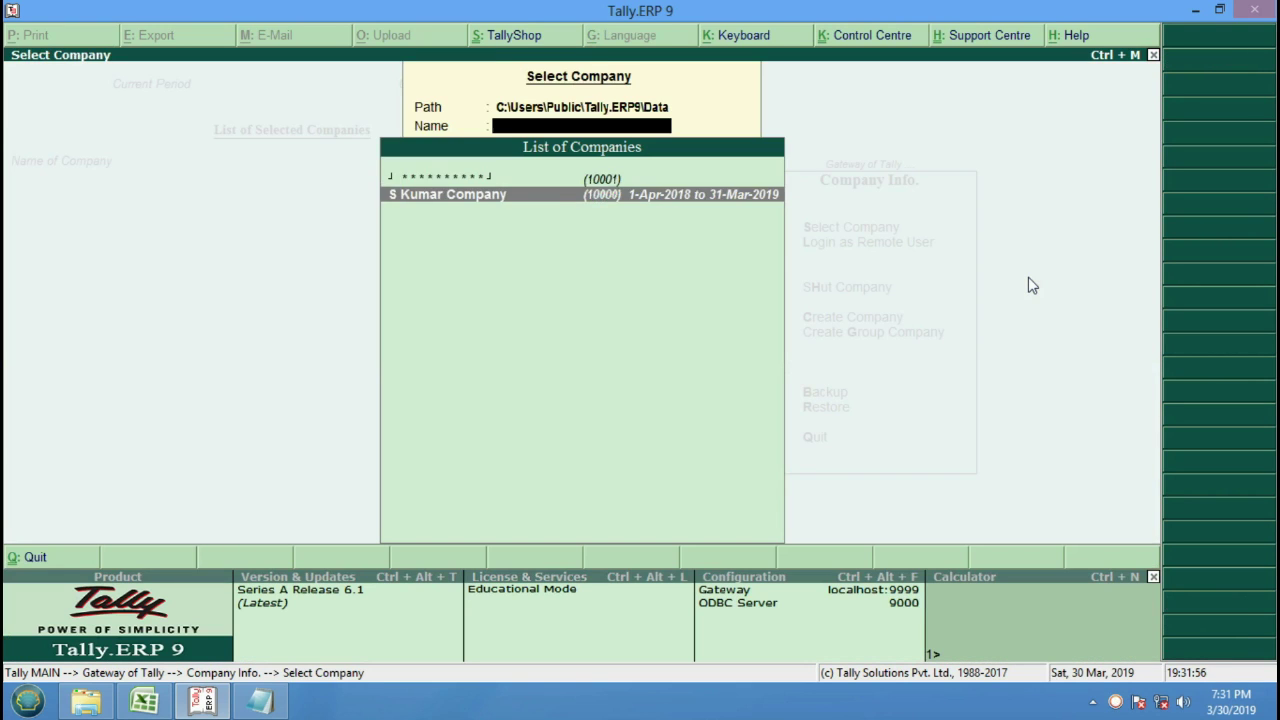
# Select vault-protected company 10001 and clear its TallyVault Password field.
pyautogui.press('Up')
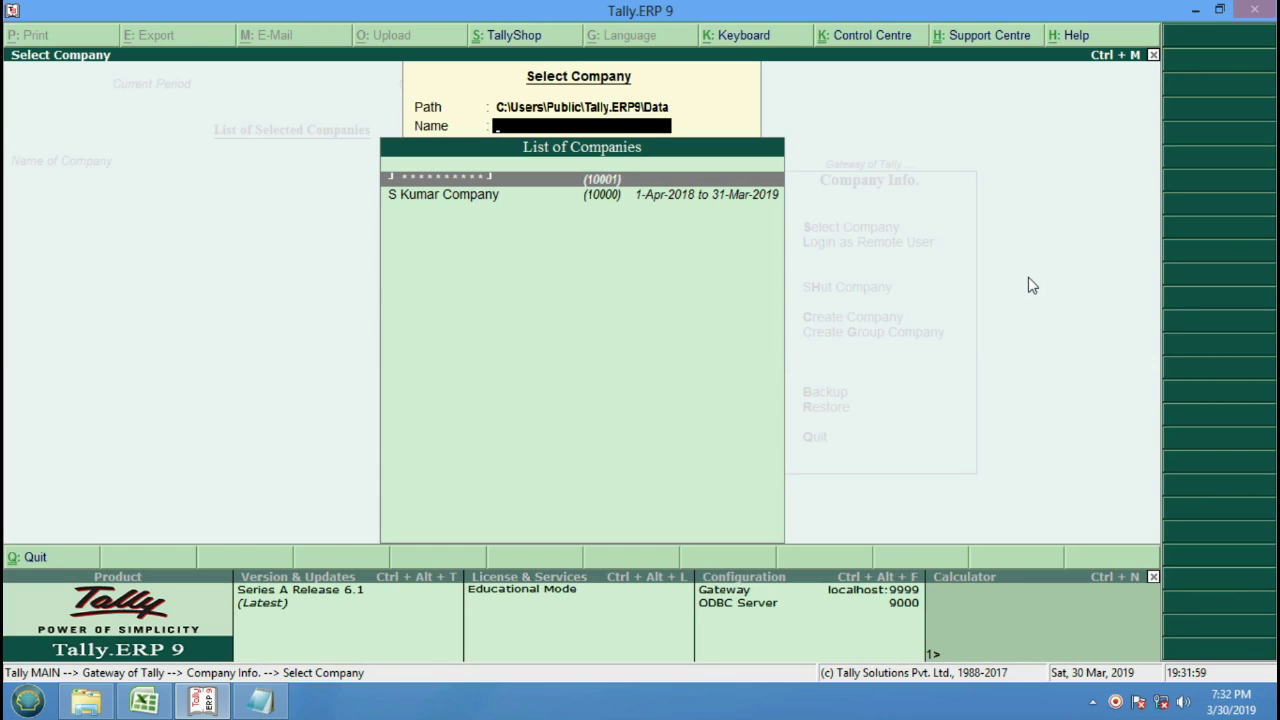
pyautogui.press('Return')
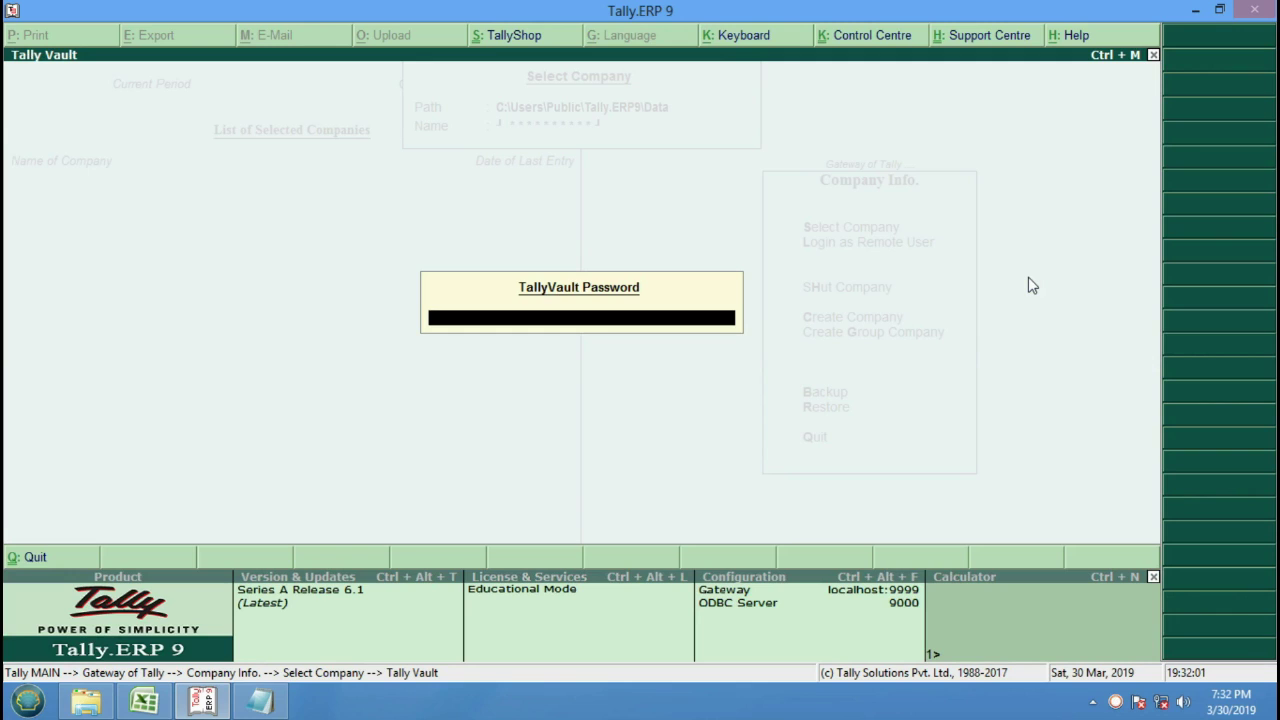
pyautogui.write('******')
pyautogui.press('Return')
pyautogui.press('BackSpace')
# Open vault company 10001 with its password, shut it, and load S Kumar Company (10000).
pyautogui.press('Return')
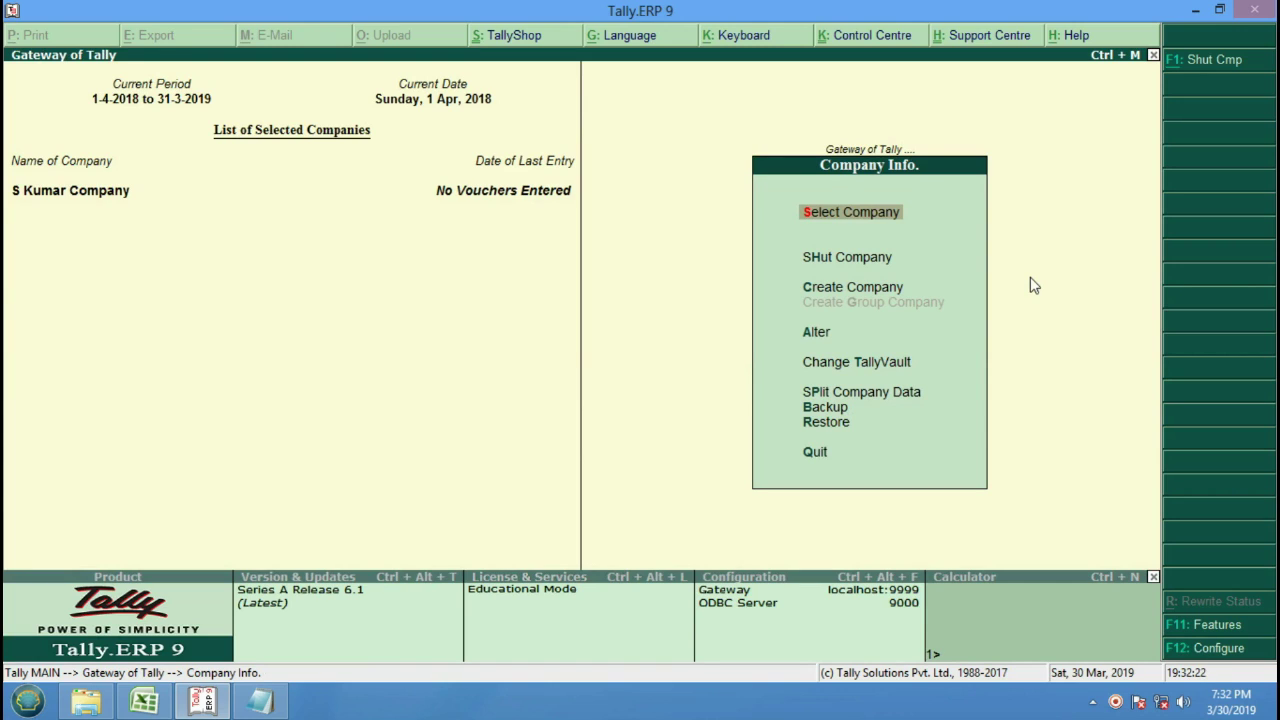
pyautogui.press('Down')
pyautogui.press('Return')
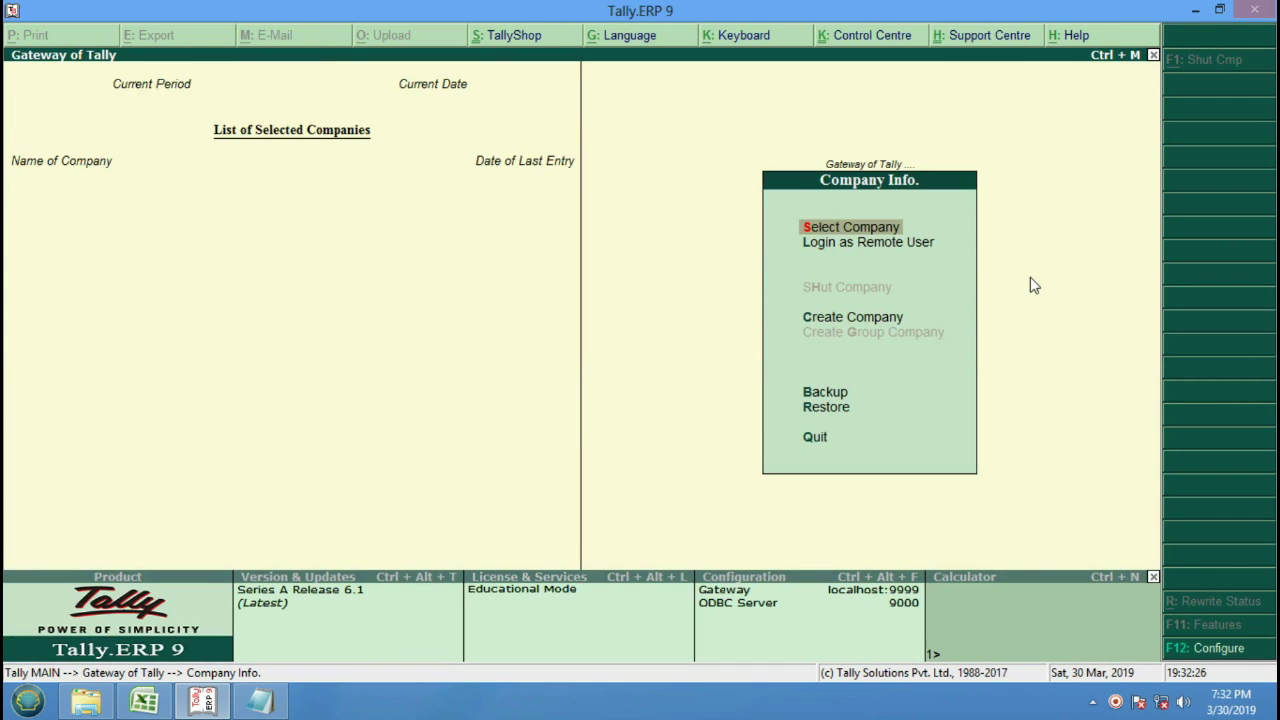
pyautogui.press('Return')
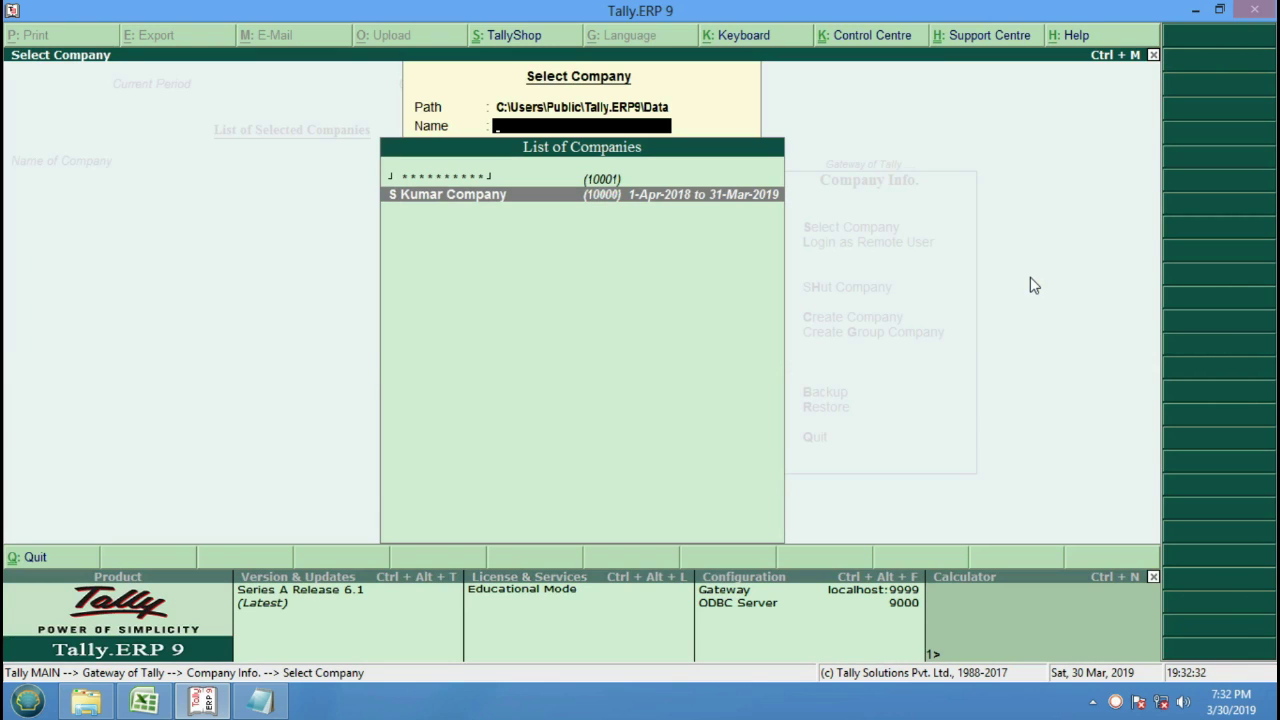
pyautogui.press('Return')
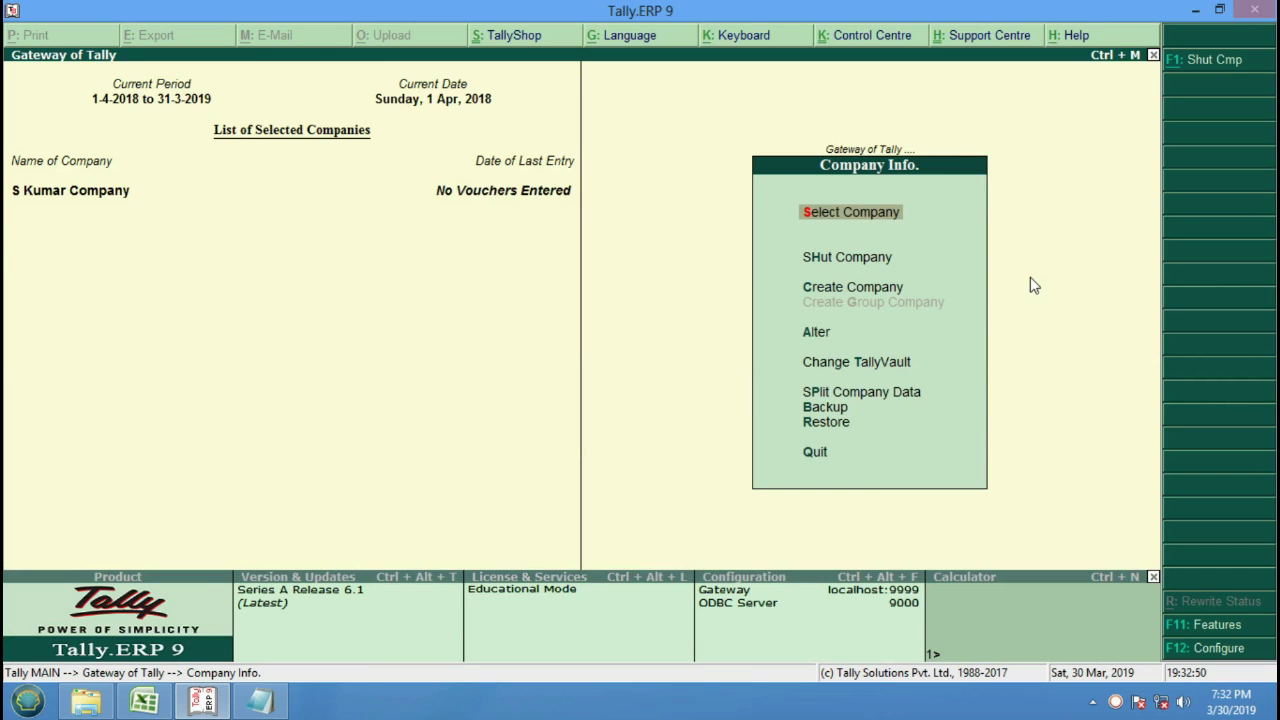
# Open S Kumar Company in Company Alteration, back out, and reopen it at the Address field.
pyautogui.press('Down')
pyautogui.press('Down')
pyautogui.press('Down')
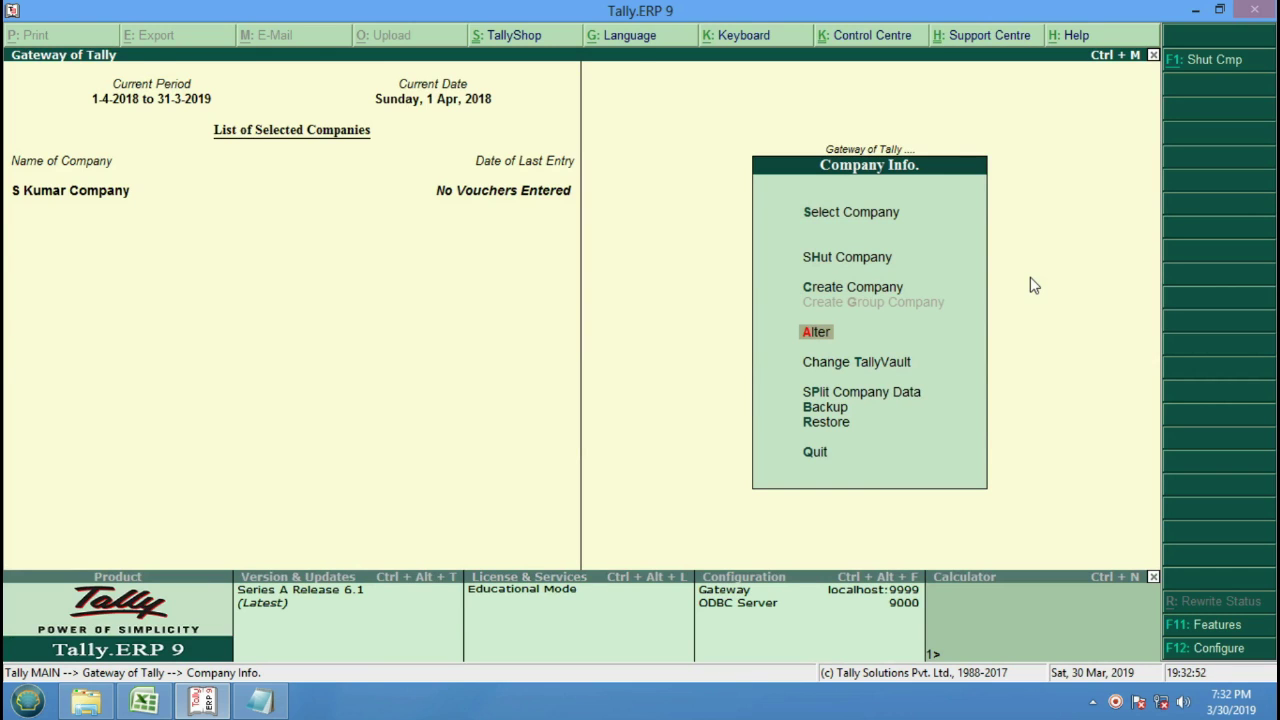
pyautogui.press('Return')
pyautogui.press('Return')
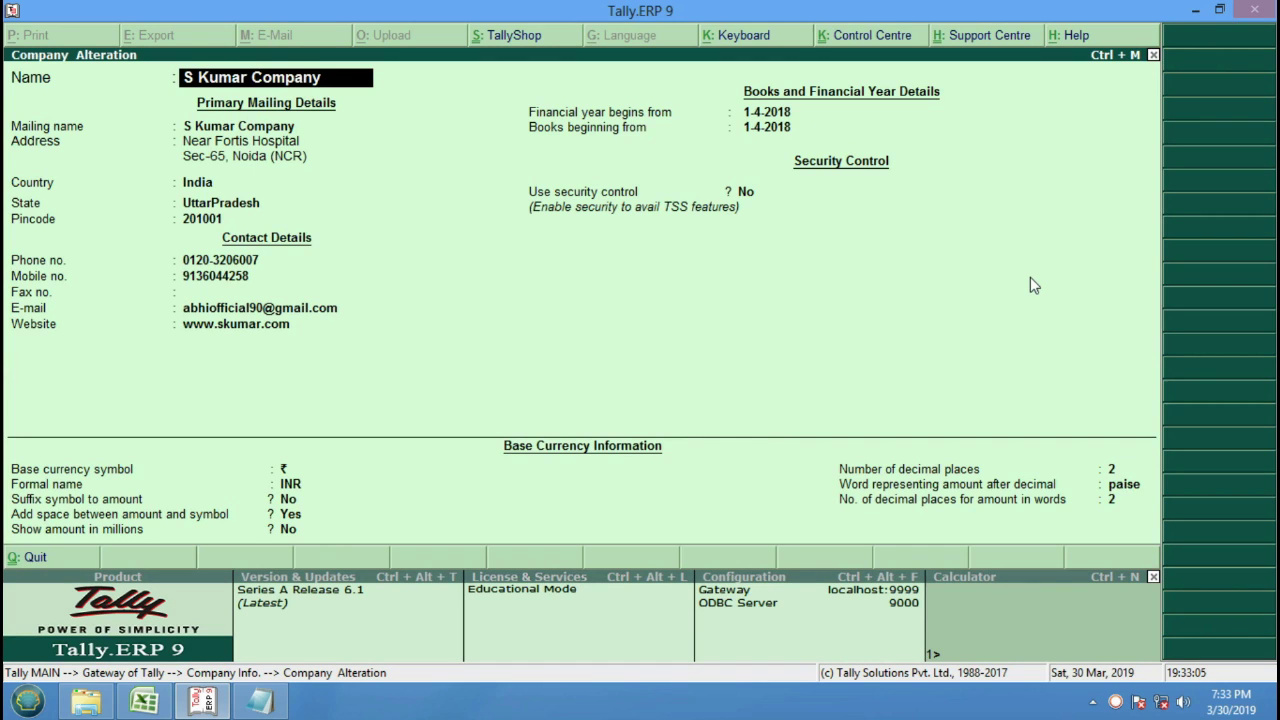
pyautogui.hotkey('ctrl', 'a')
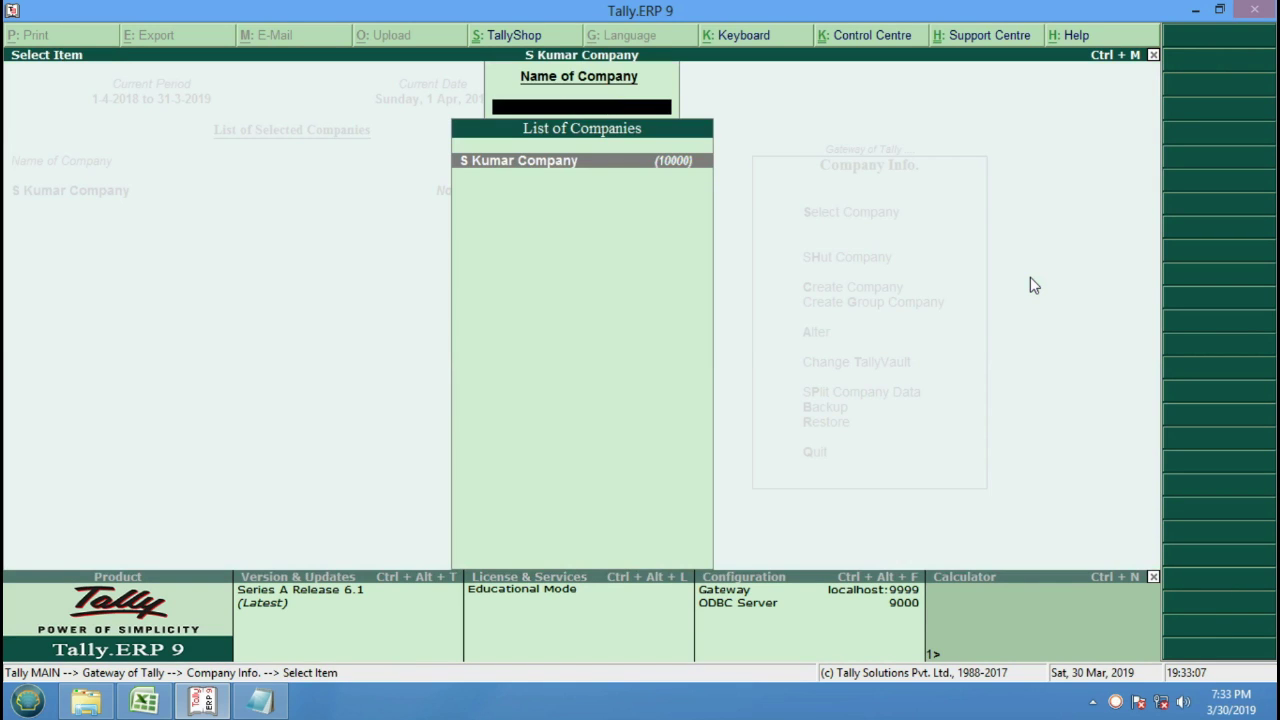
pyautogui.press('Escape')
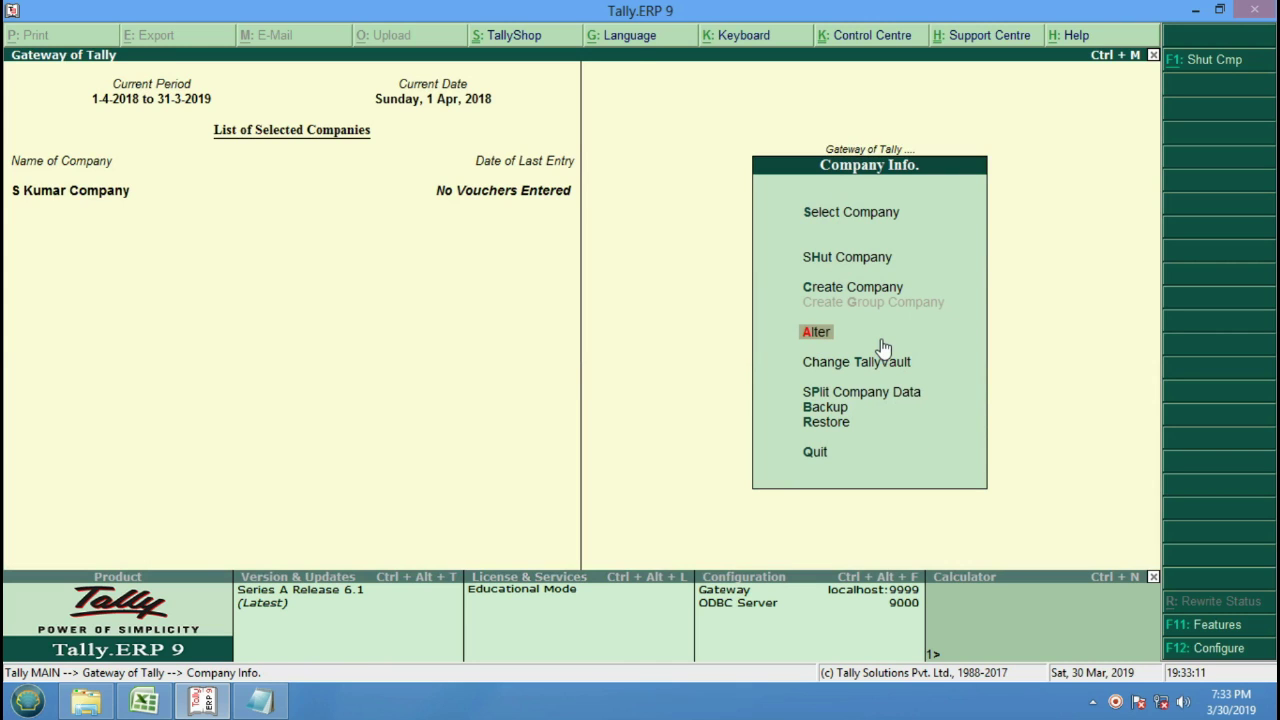
pyautogui.press('Return')
pyautogui.press('Return')
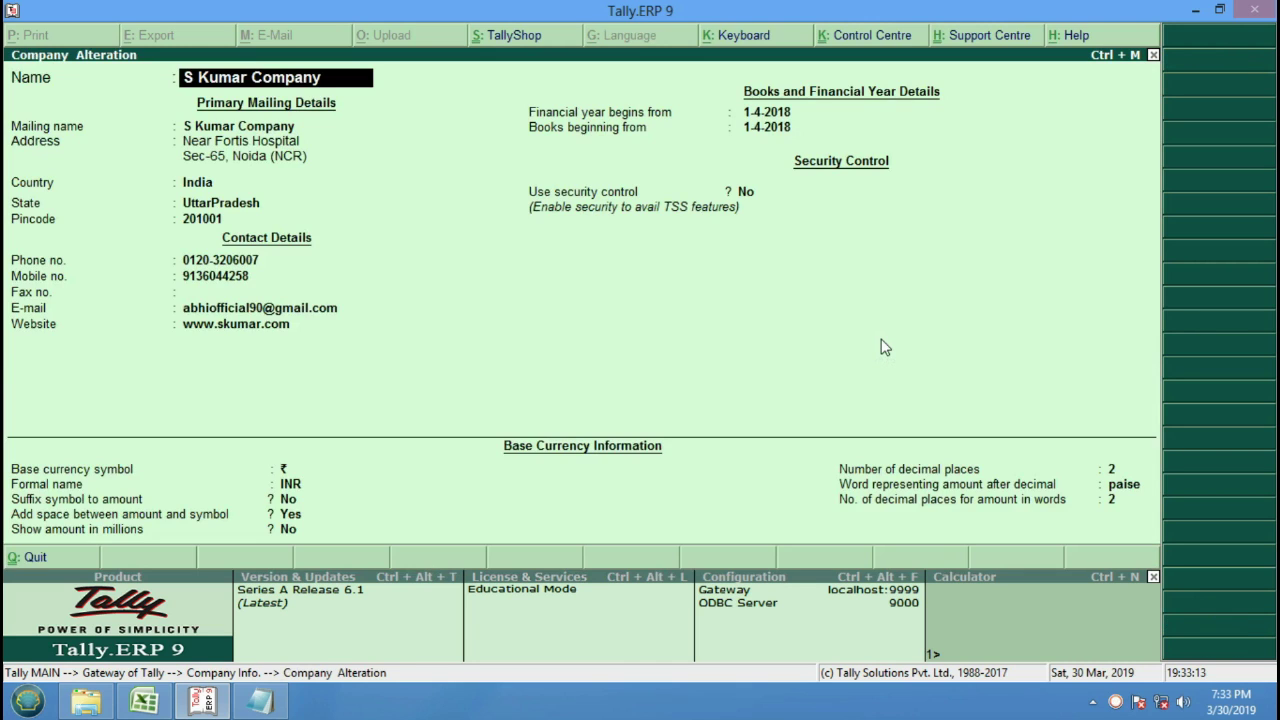
pyautogui.press('Return')
pyautogui.press('Return')
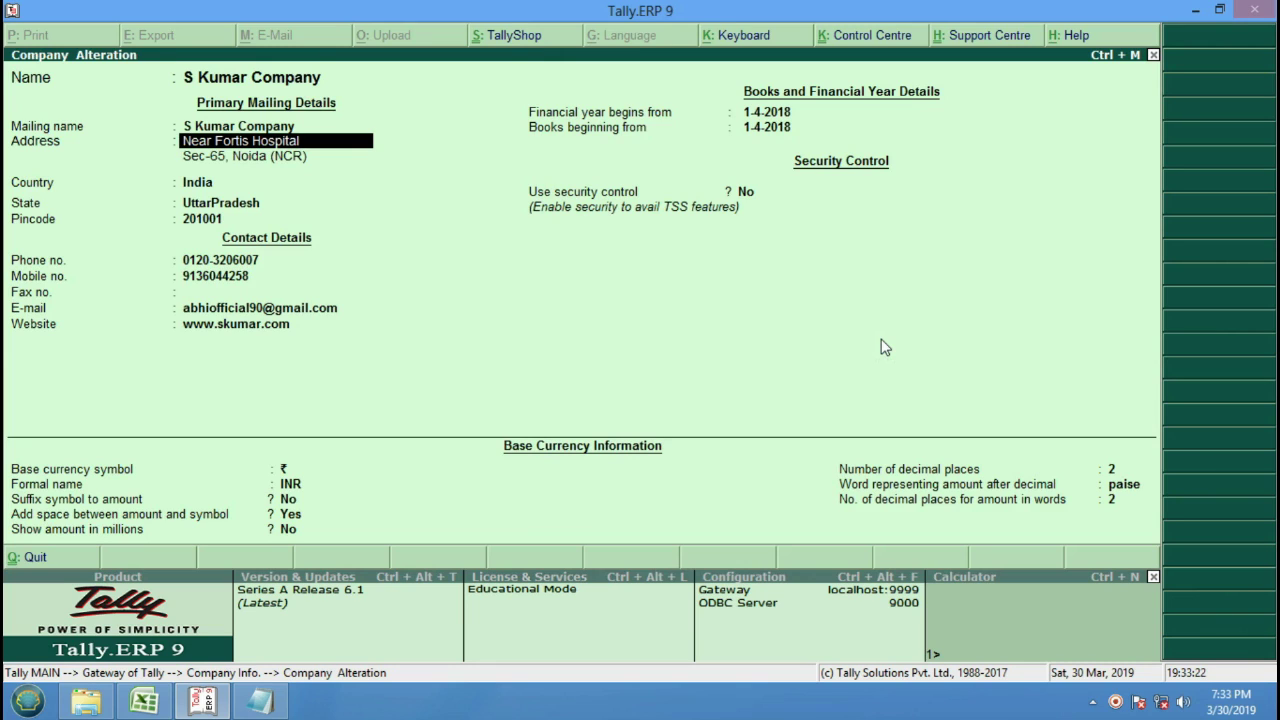
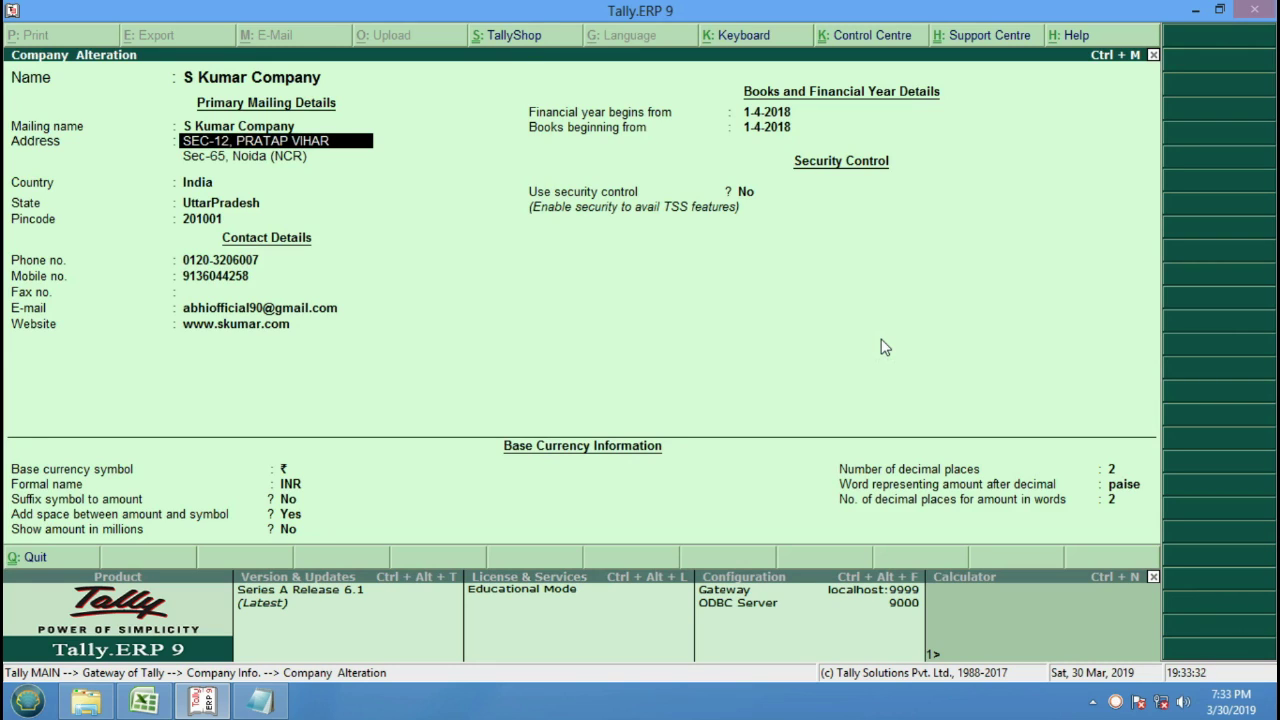
# Change the address to 'SEC-12, PRATAP VIHAR', 'GHAZIABAD UP', pincode 201009, and save.
pyautogui.press('Return')
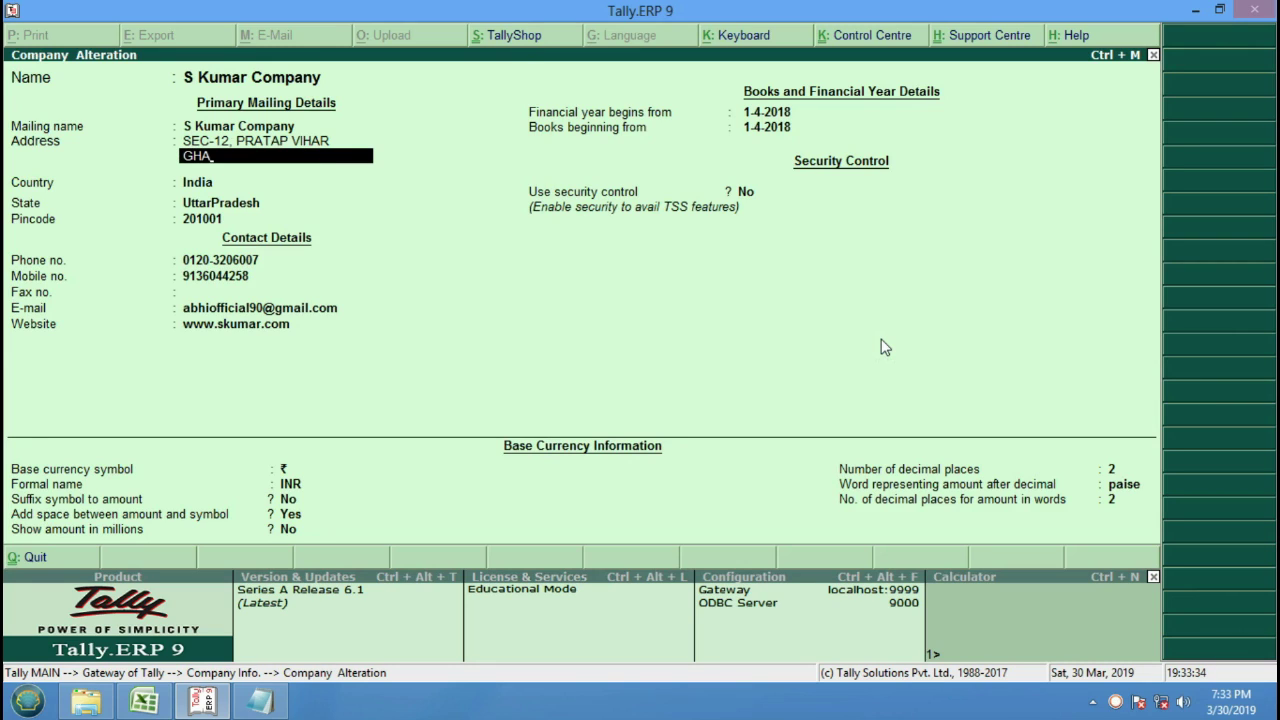
pyautogui.press('Return')
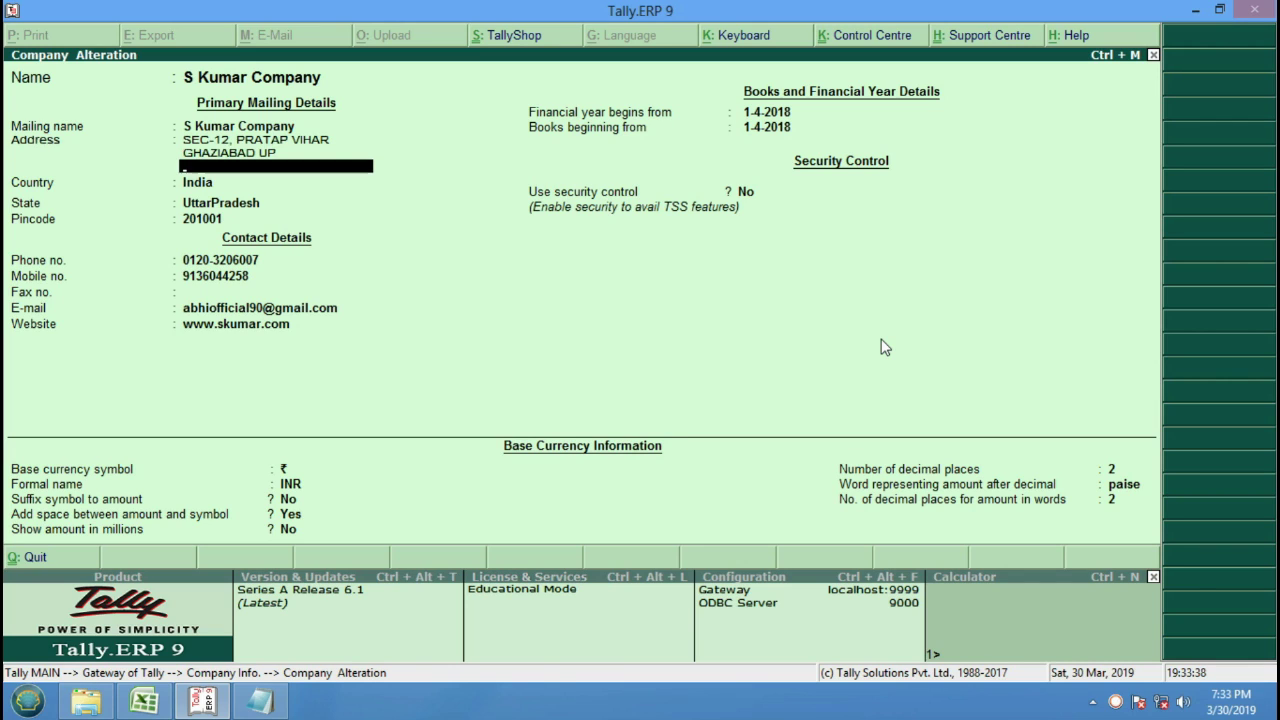
pyautogui.press('Return')
pyautogui.press('Return')
pyautogui.press('Return')
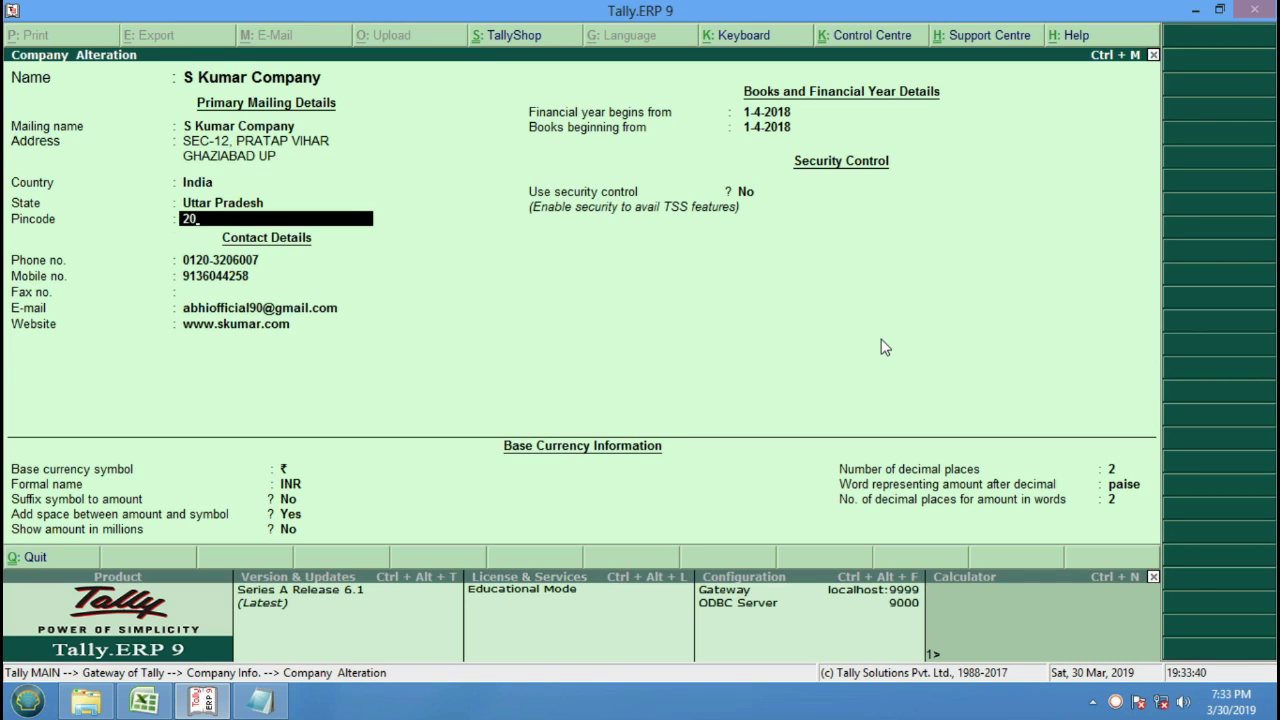
pyautogui.press('Return')
pyautogui.press('Return')
pyautogui.press('Return')
pyautogui.press('Return')
pyautogui.press('Return')
pyautogui.press('Return')
pyautogui.press('Return')
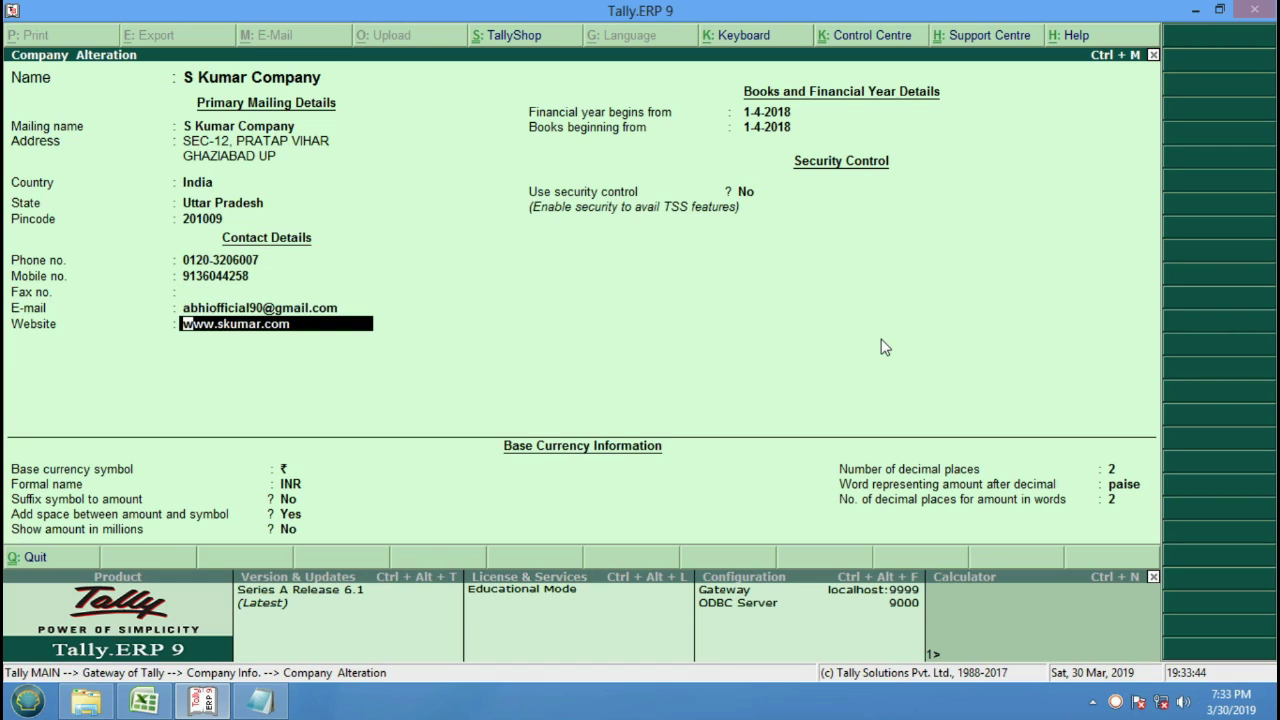
pyautogui.press('Return')
pyautogui.press('Return')
pyautogui.press('Return')
pyautogui.press('Return')
pyautogui.press('Return')
pyautogui.press('Return')
pyautogui.press('Return')
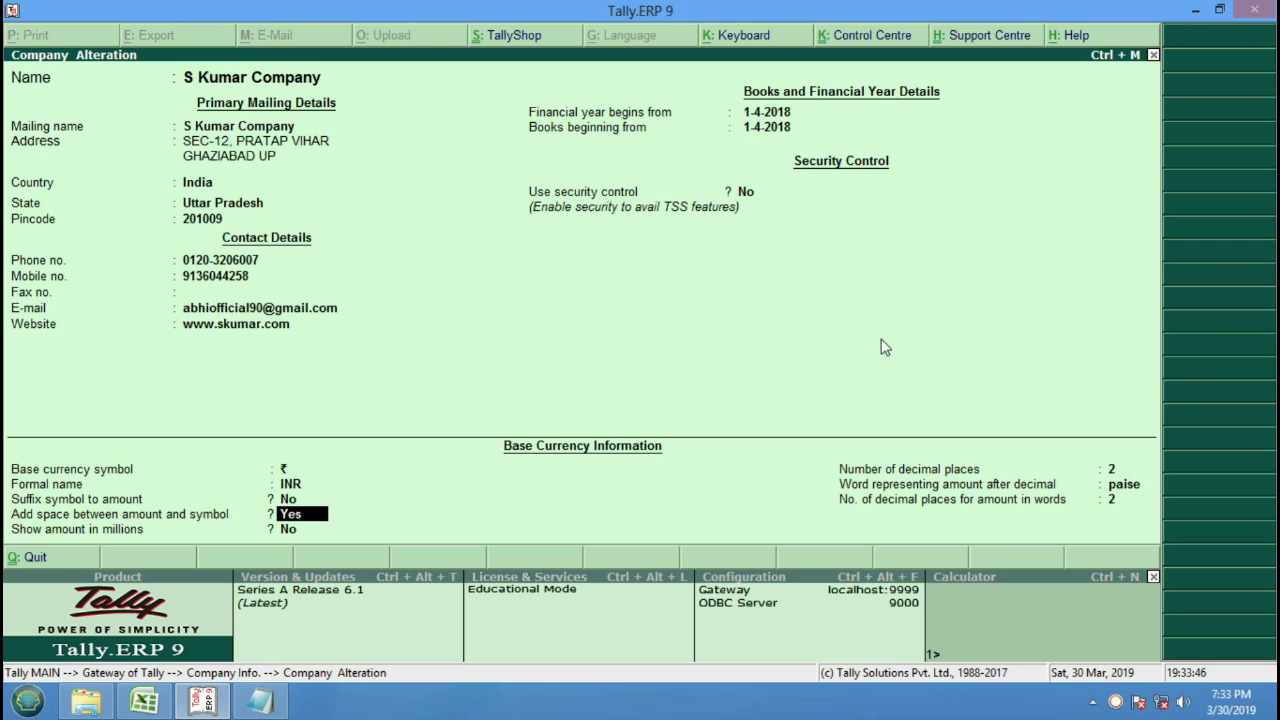
pyautogui.press('Return')
pyautogui.press('Return')
pyautogui.press('Return')
pyautogui.press('Return')
pyautogui.press('Return')
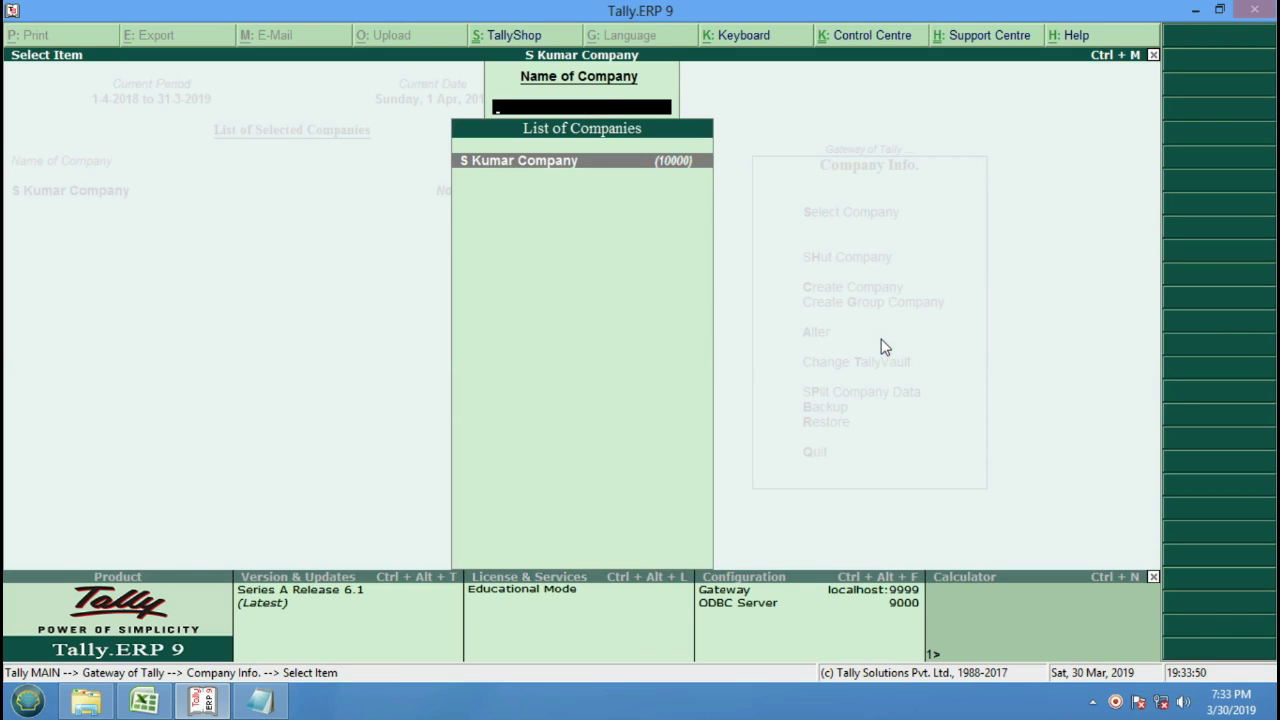
# Reopen Company Alteration, quit it without changes, and return to the Company Info menu.
pyautogui.press('Up')
pyautogui.press('Up')
pyautogui.press('Down')
pyautogui.press('Down')
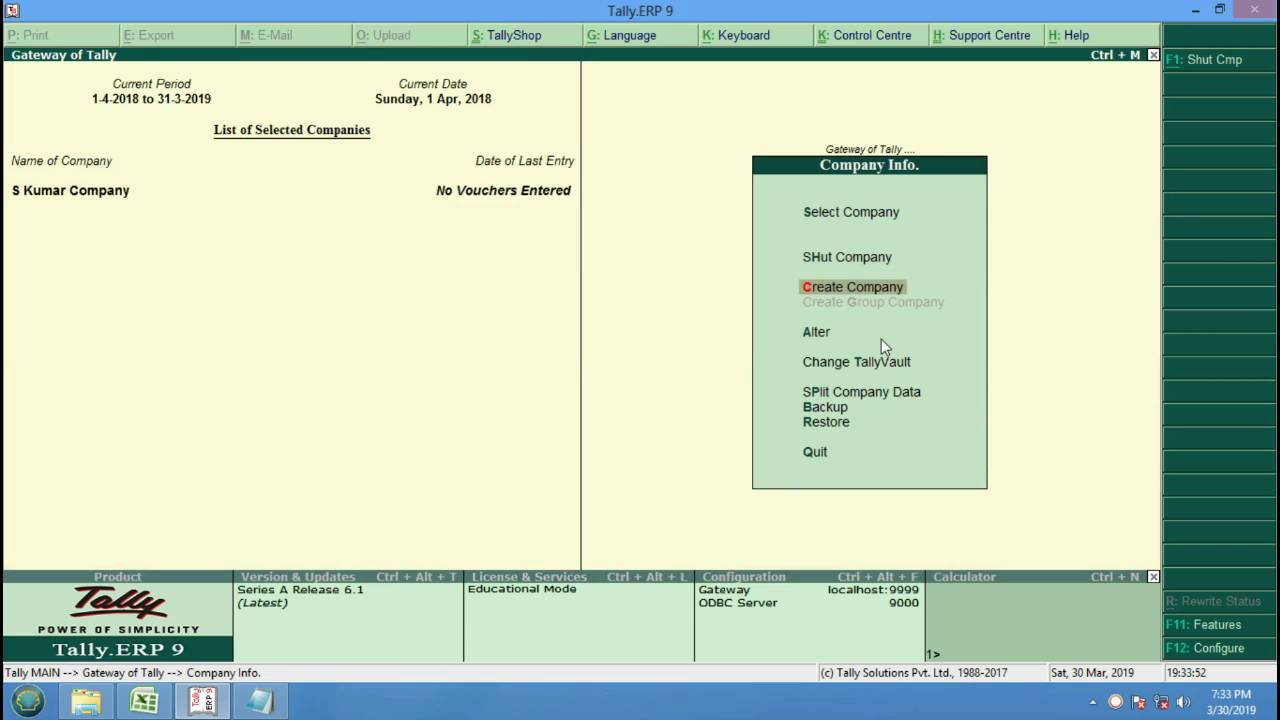
pyautogui.press('Return')
pyautogui.press('Return')
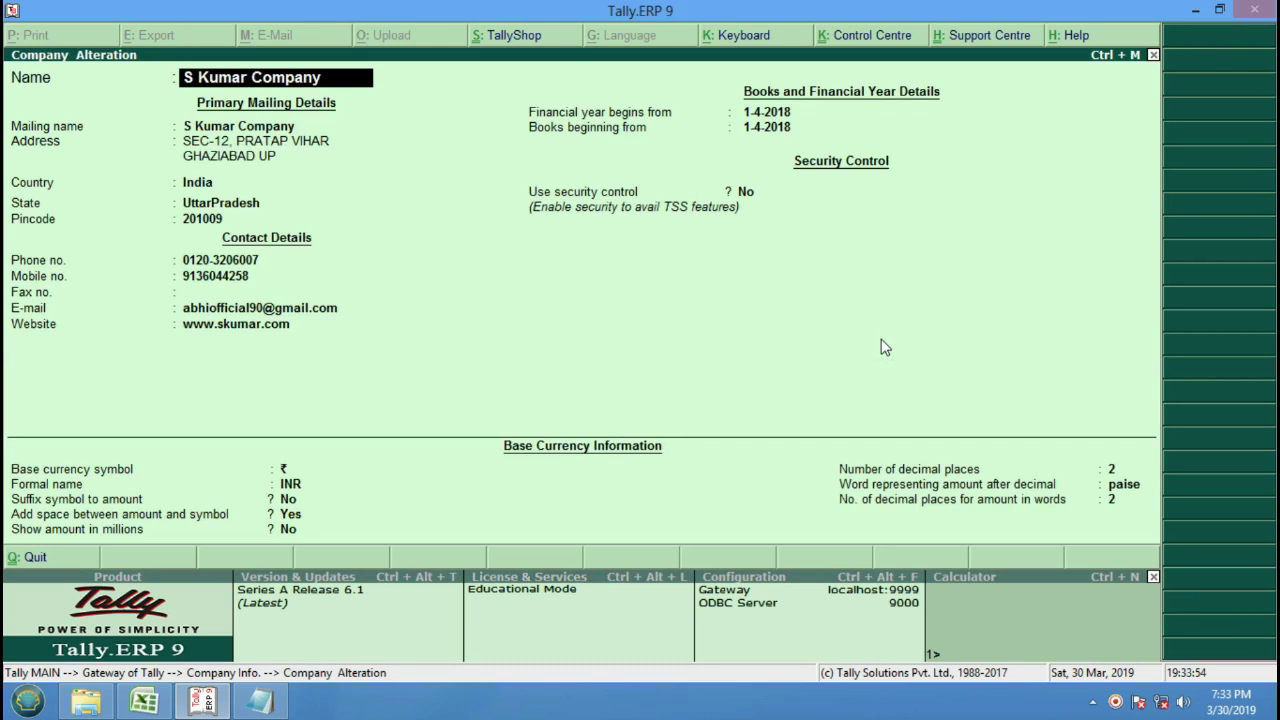
pyautogui.press('Escape')
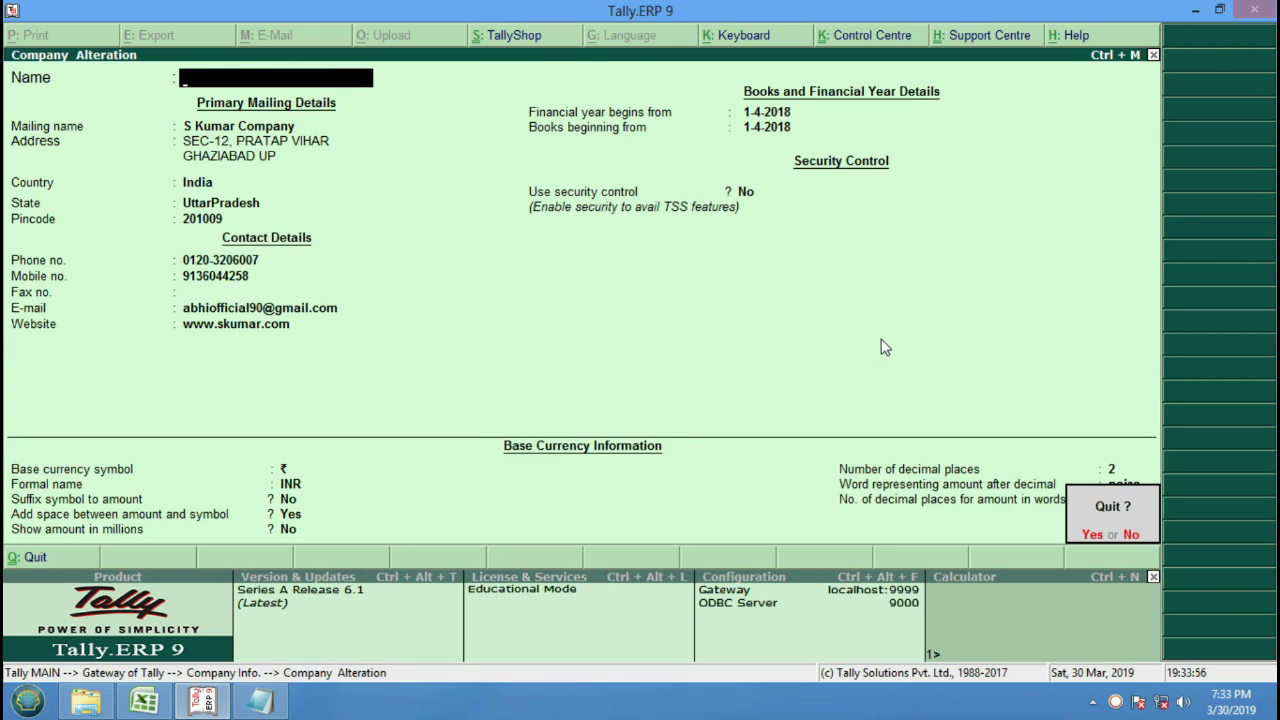
pyautogui.press('y')
pyautogui.press('Escape')
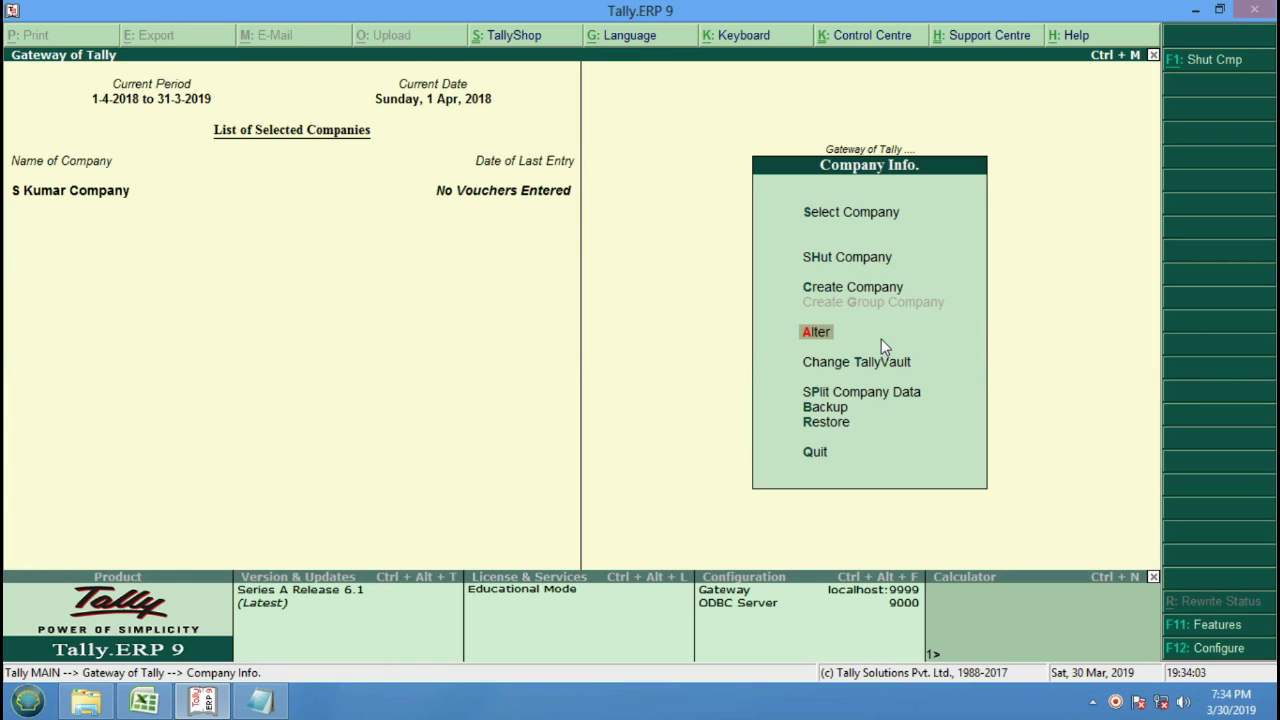
pyautogui.press('Down')
pyautogui.press('Down')
pyautogui.press('Down')
pyautogui.press('Down')
pyautogui.press('Down')
# Go back to Gateway of Tally and enter Accounts Info to show Groups, Ledgers and Voucher Types.
pyautogui.press('Return')
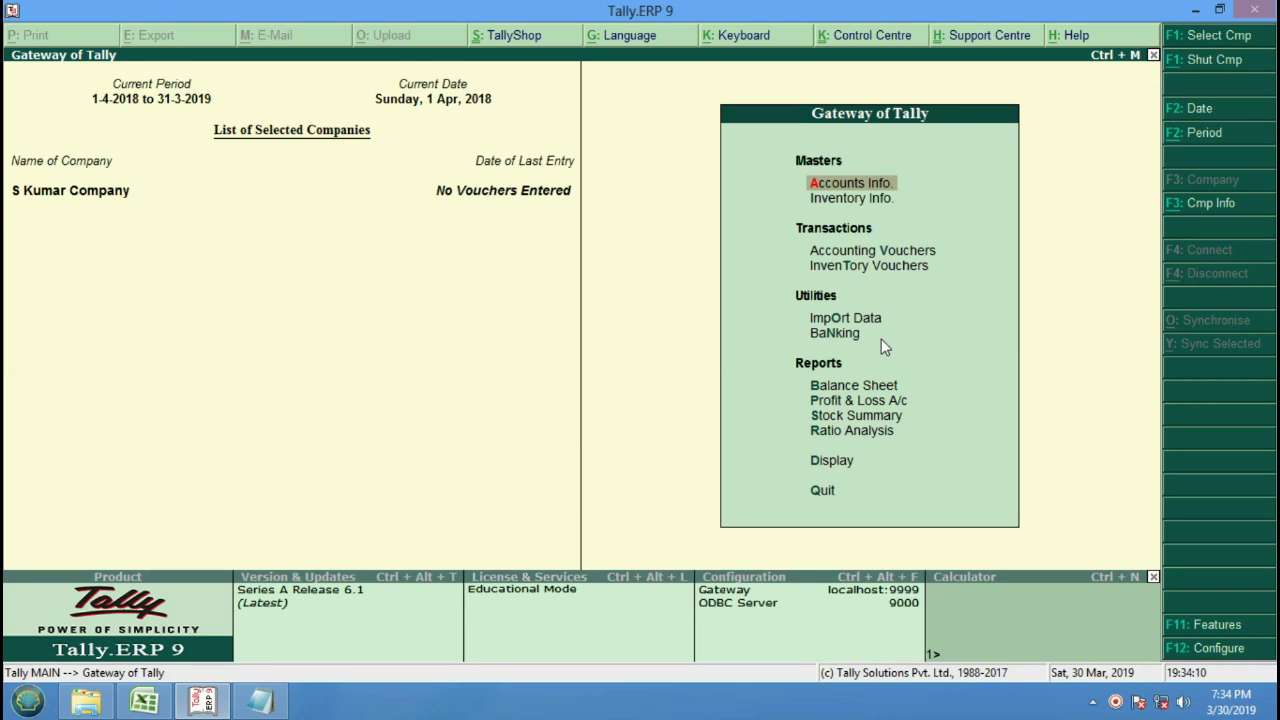
pyautogui.press('Return')
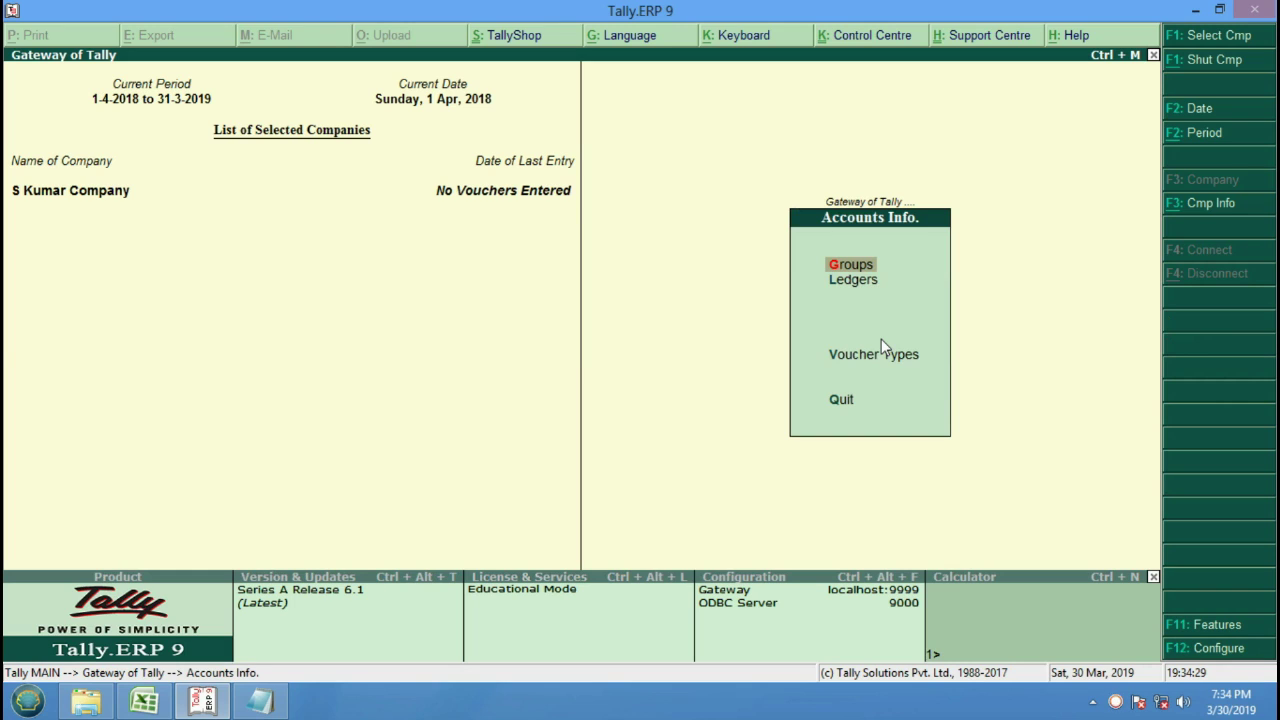
pyautogui.press('Return')
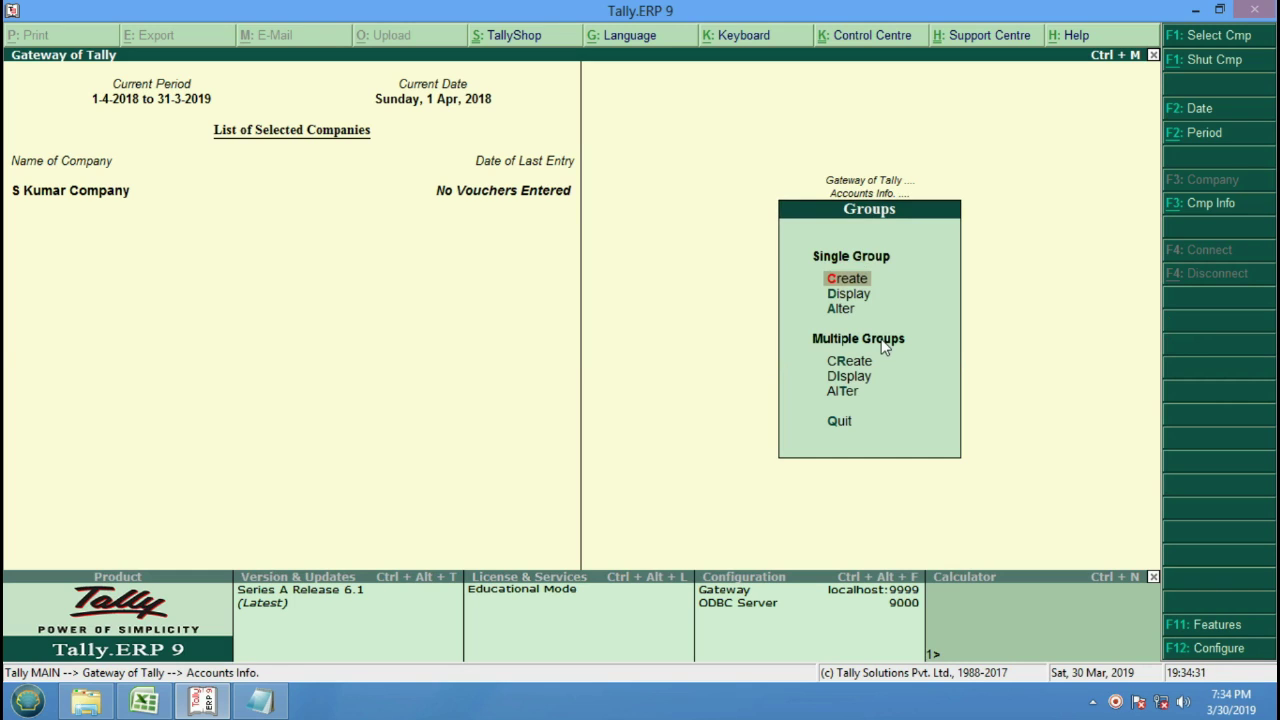
pyautogui.press('Down')
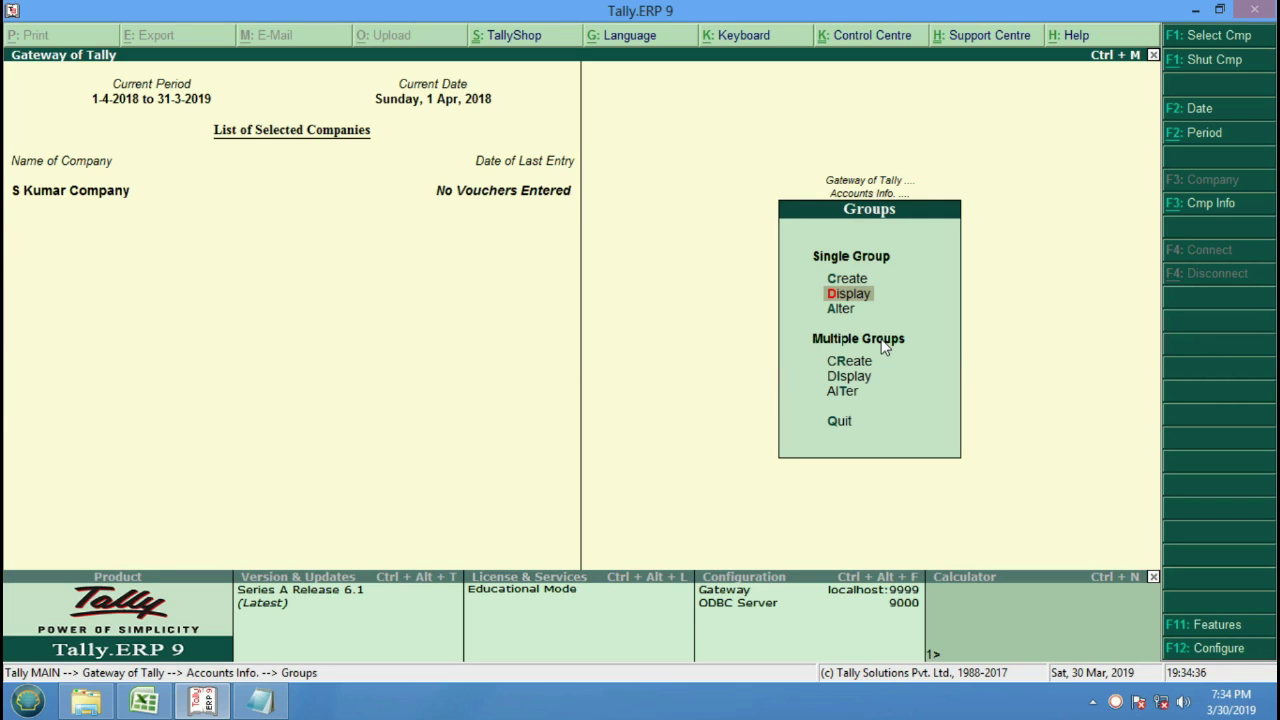
pyautogui.press('Down')
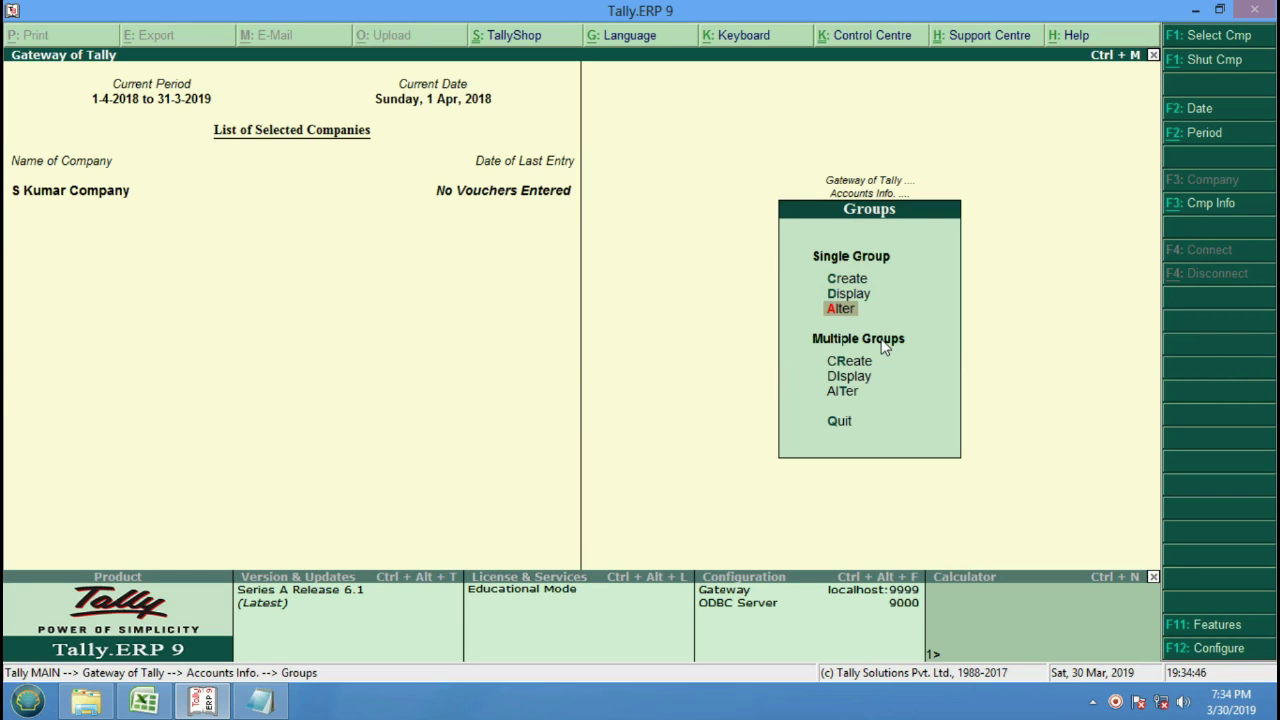
pyautogui.press('Up')
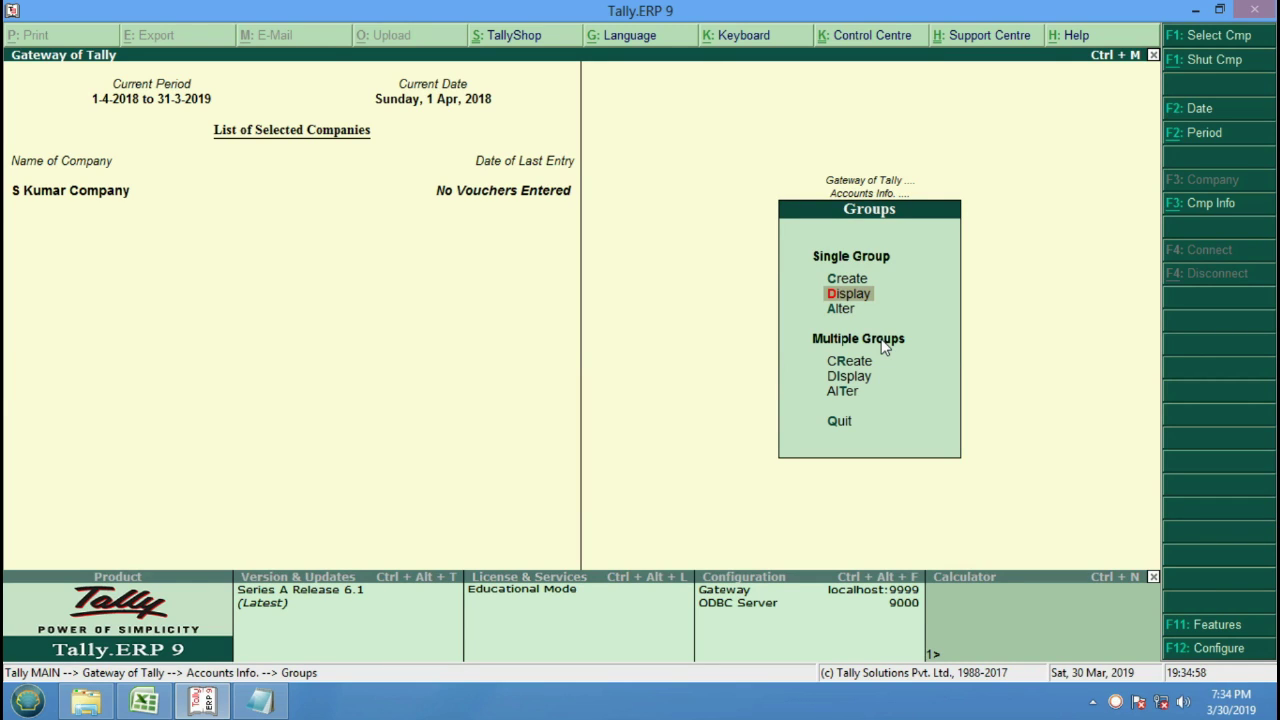
pyautogui.press('Return')
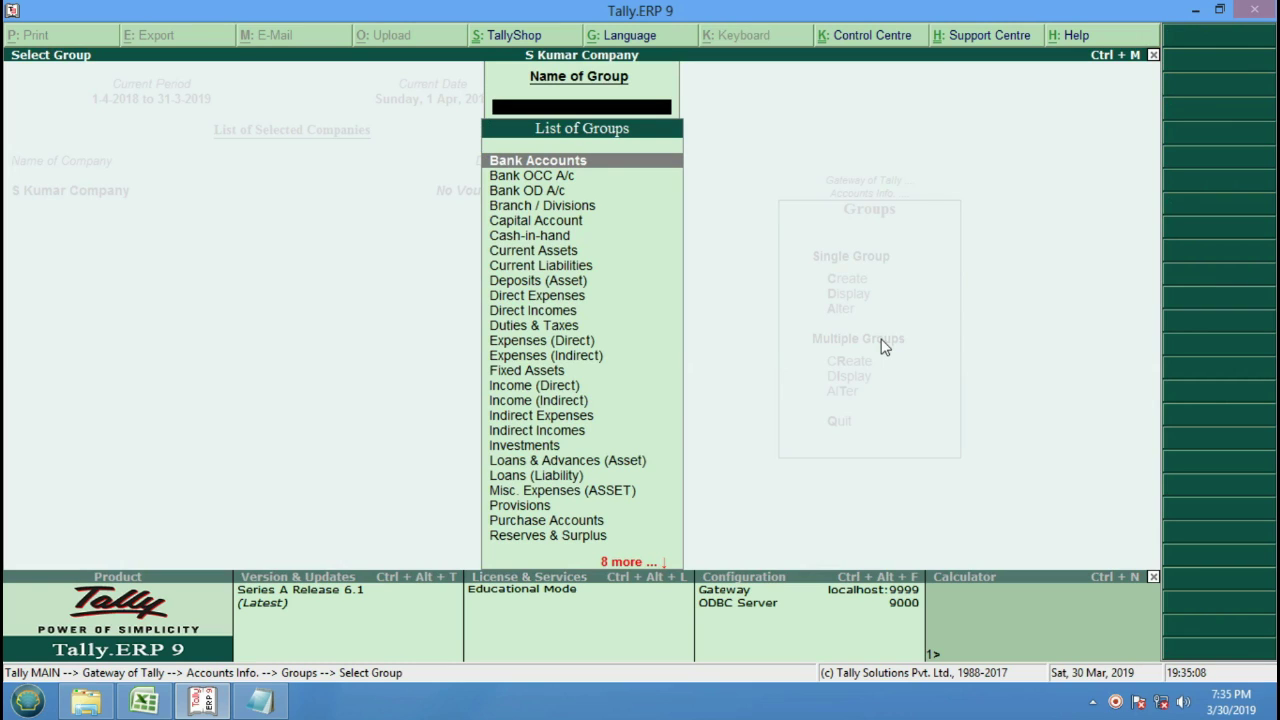
pyautogui.press('Down')
pyautogui.press('Down')
pyautogui.press('Down')
pyautogui.press('Down')
pyautogui.press('Down')
pyautogui.press('Down')
pyautogui.press('Down')
pyautogui.press('Down')
pyautogui.press('Down')
pyautogui.press('Down')
pyautogui.press('Down')
pyautogui.press('Down')
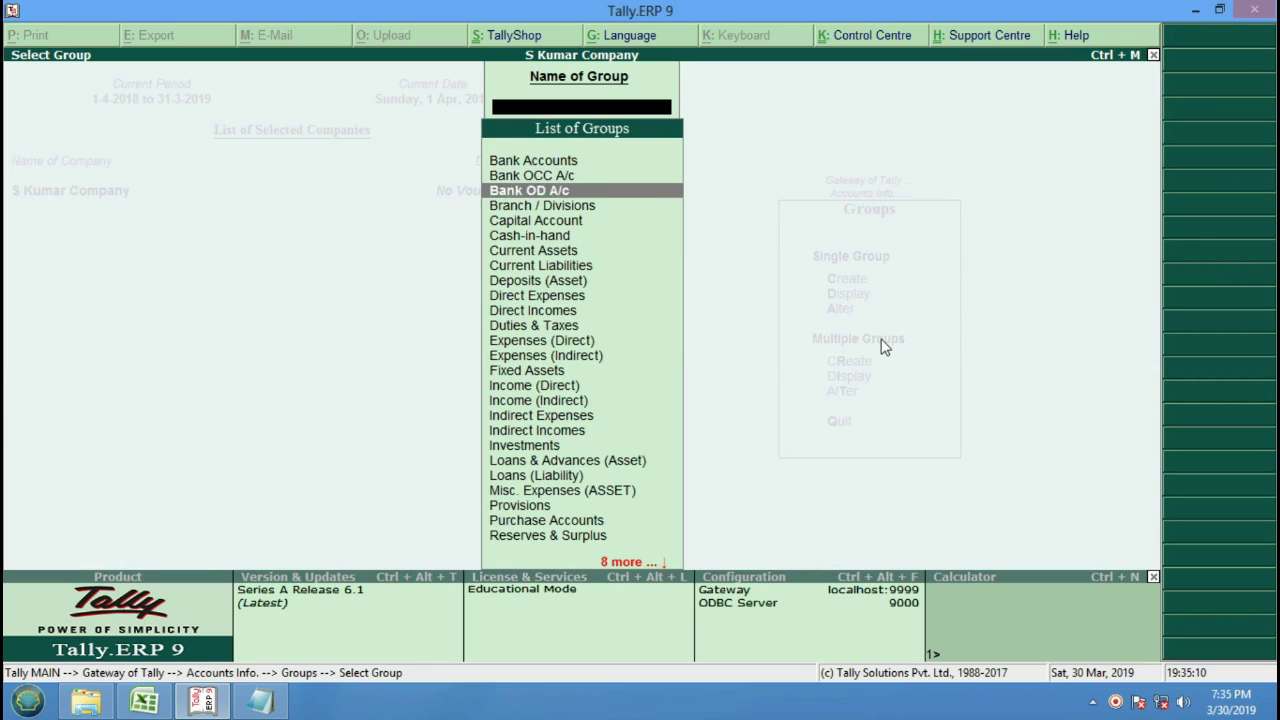
pyautogui.press('Down')
pyautogui.press('Down')
pyautogui.press('Down')
pyautogui.press('Down')
pyautogui.press('Down')
pyautogui.press('Down')
pyautogui.press('Down')
pyautogui.press('Down')
pyautogui.press('Down')
pyautogui.press('Down')
pyautogui.press('Down')
pyautogui.press('Down')
pyautogui.press('Down')
pyautogui.press('Down')
pyautogui.press('Down')
pyautogui.press('Down')
pyautogui.press('Down')
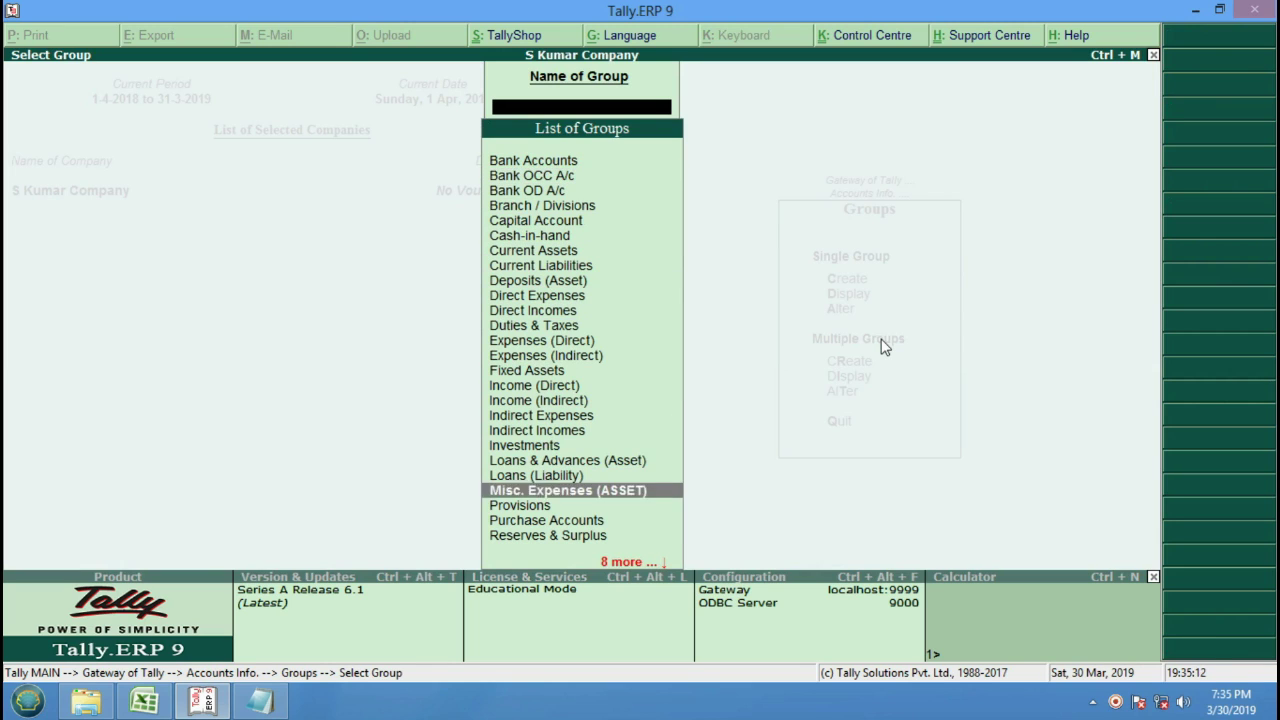
pyautogui.press('Up')
pyautogui.press('Up')
pyautogui.press('Up')
pyautogui.press('Up')
pyautogui.press('Up')
pyautogui.press('Up')
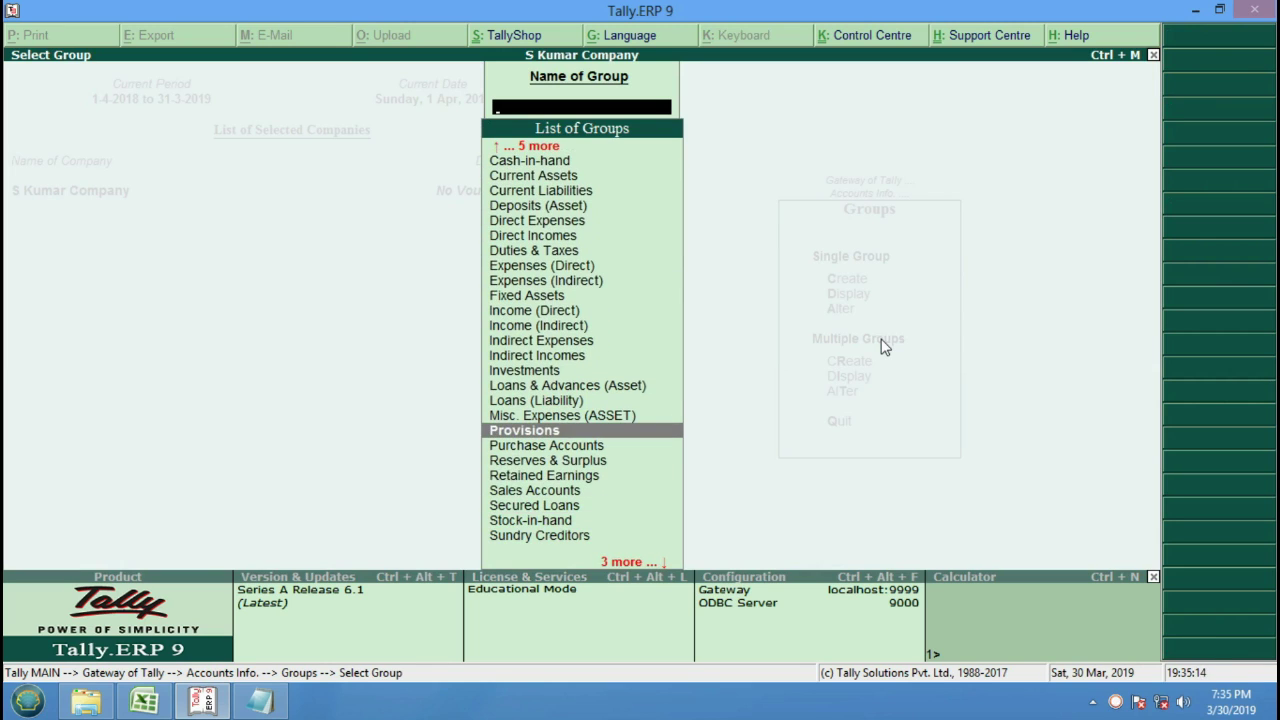
pyautogui.press('Escape')
pyautogui.press('Escape')
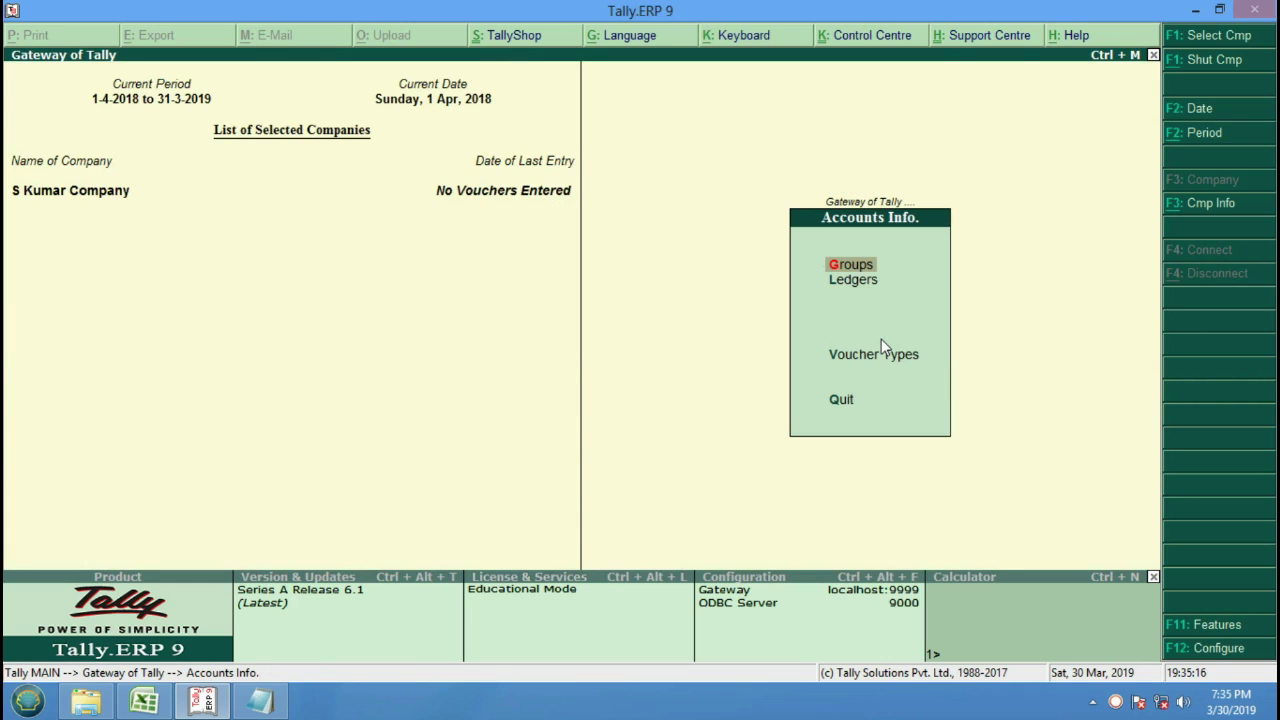
pyautogui.press('Down')
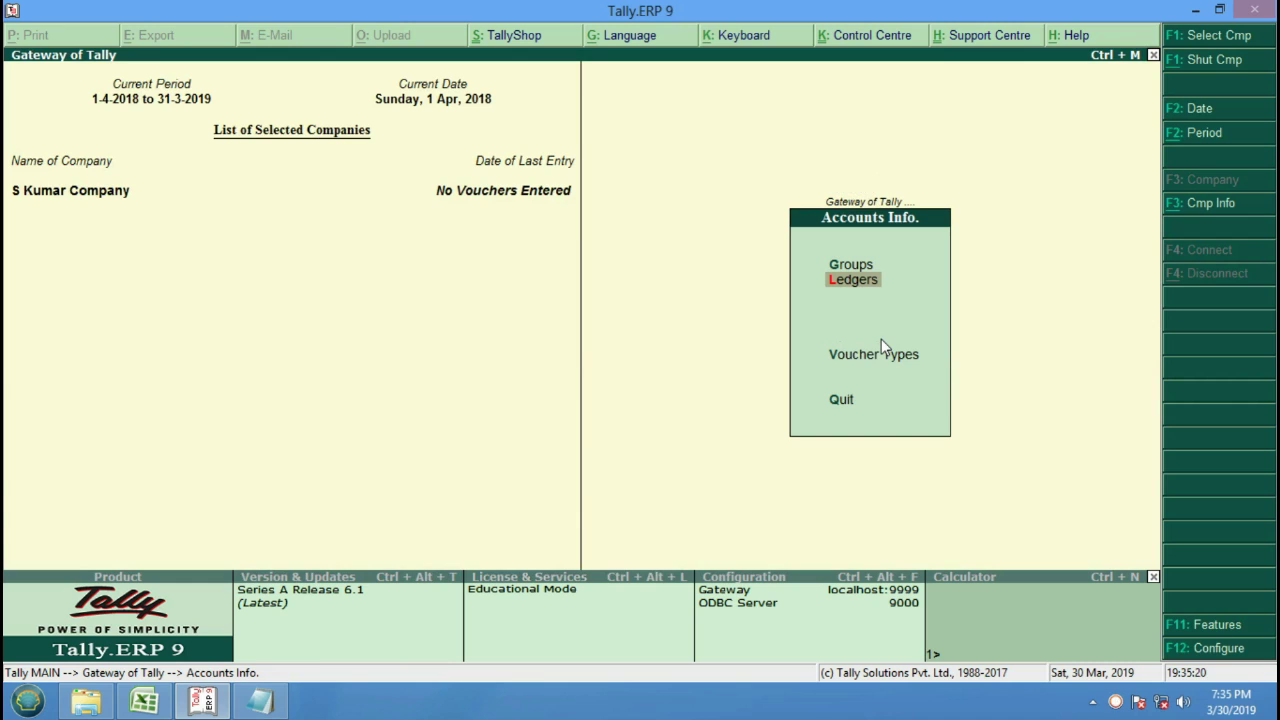
pyautogui.press('Return')
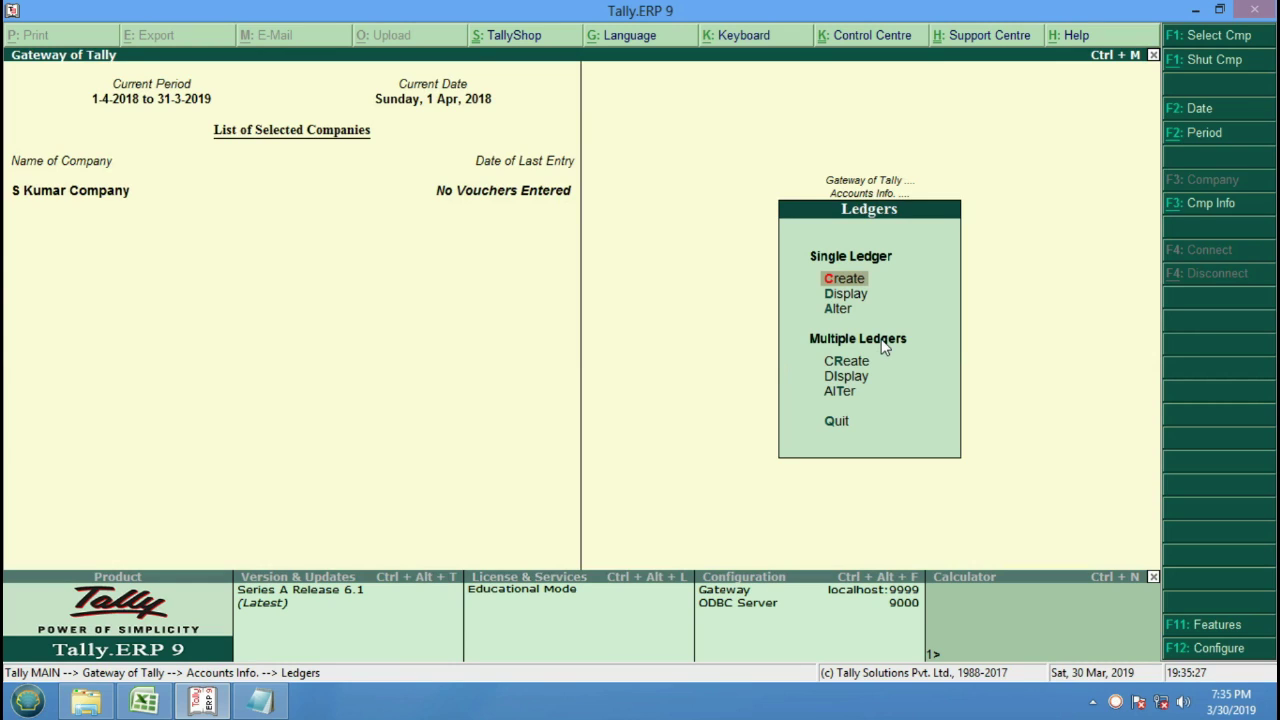
pyautogui.press('Down')
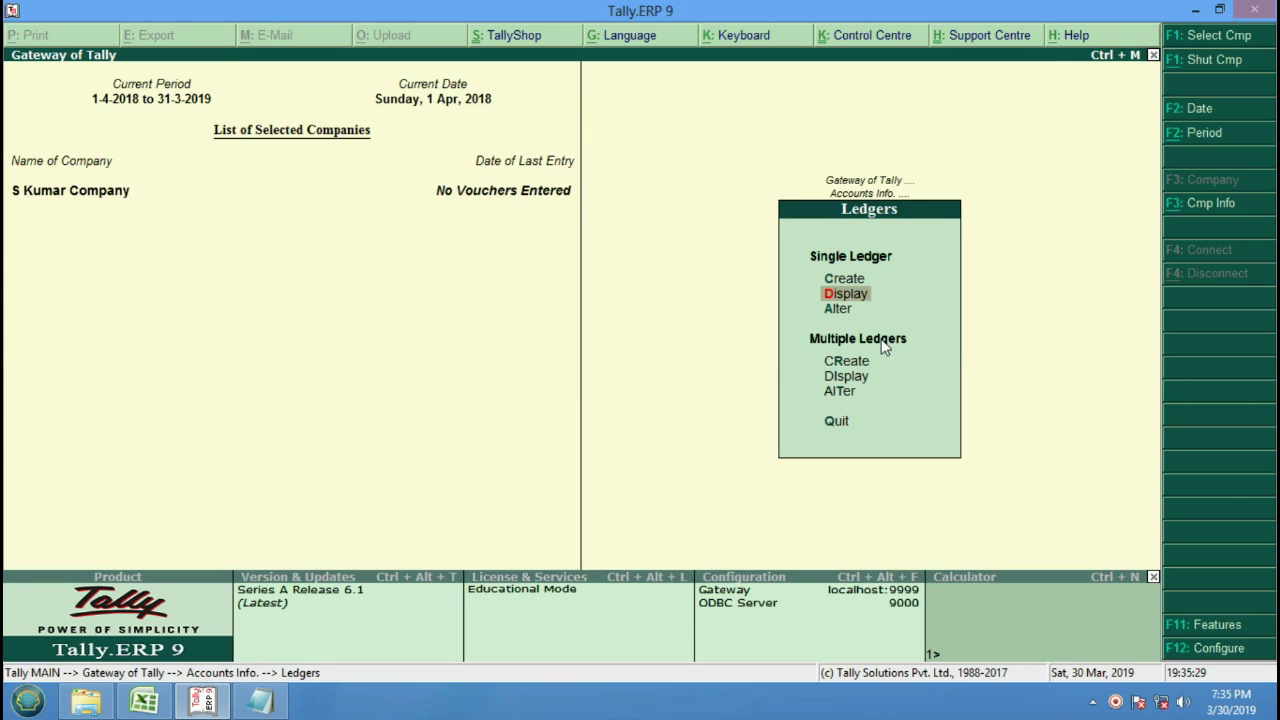
pyautogui.press('Return')
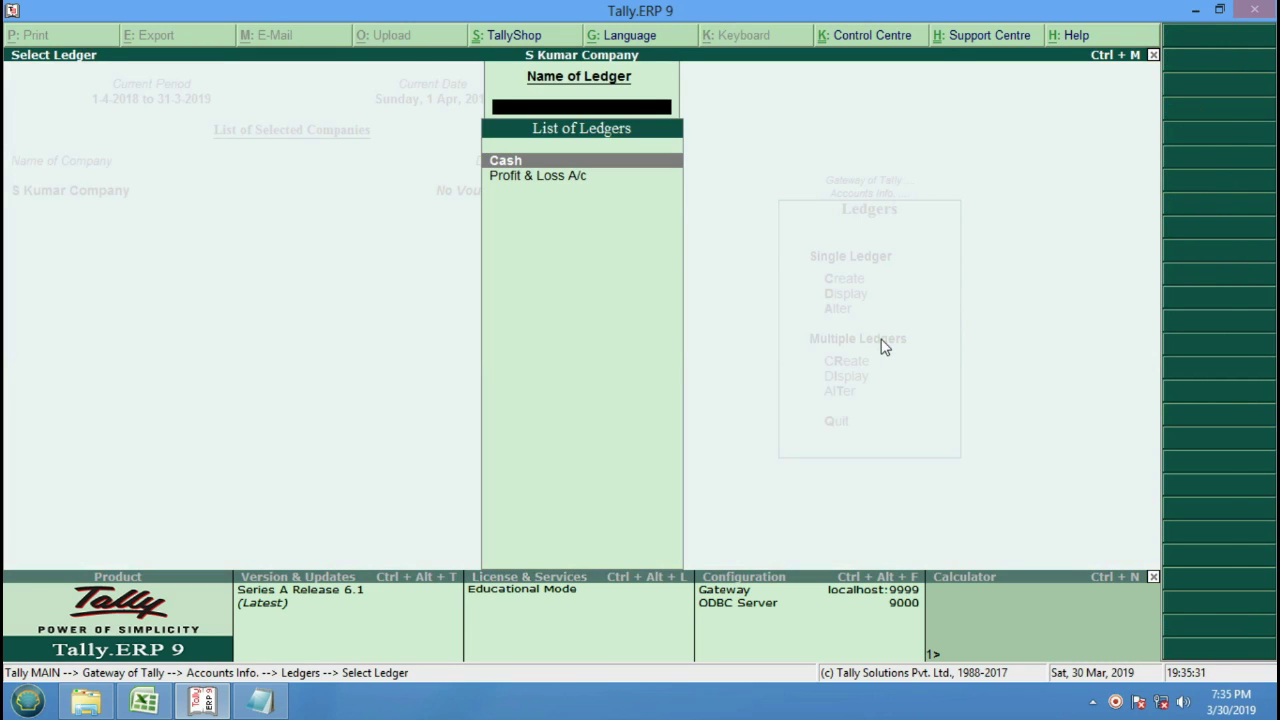
pyautogui.press('Escape')
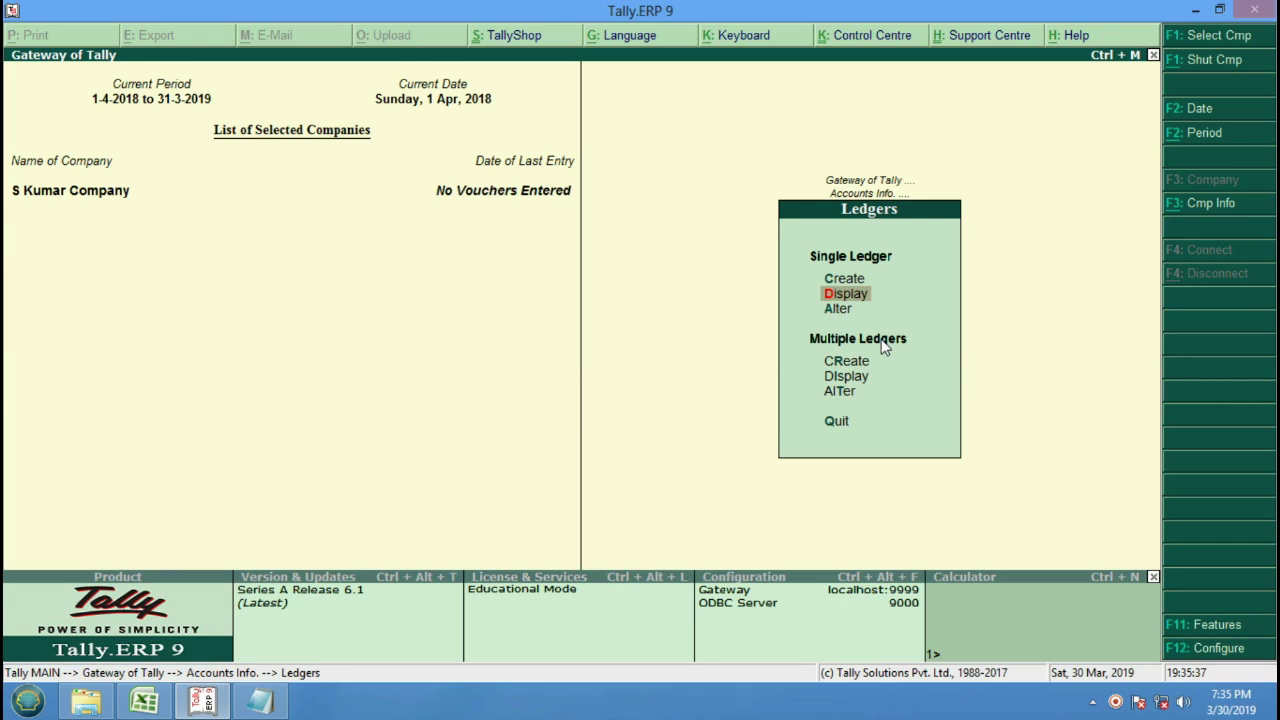
pyautogui.press('Escape')
pyautogui.press('Escape')
# View the voucher type list under Accounts Info, then exit to Gateway of Tally.
pyautogui.press('Return')
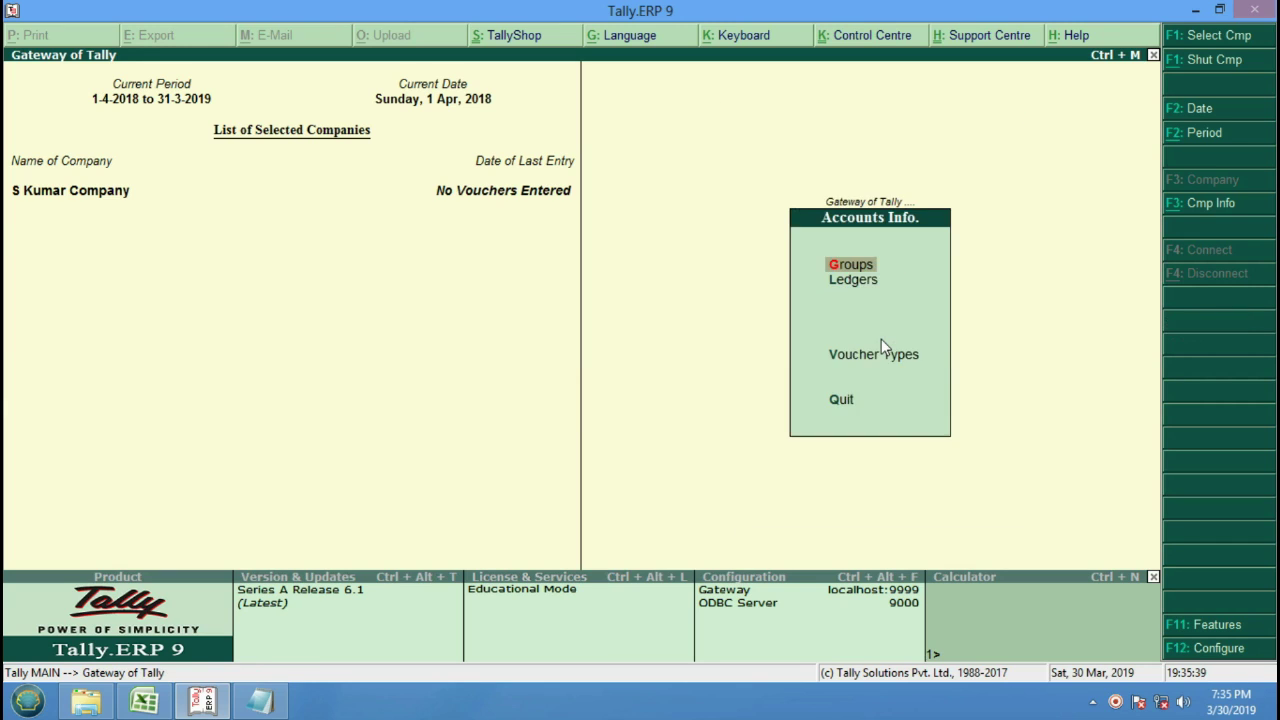
pyautogui.press('Down')
pyautogui.press('Down')
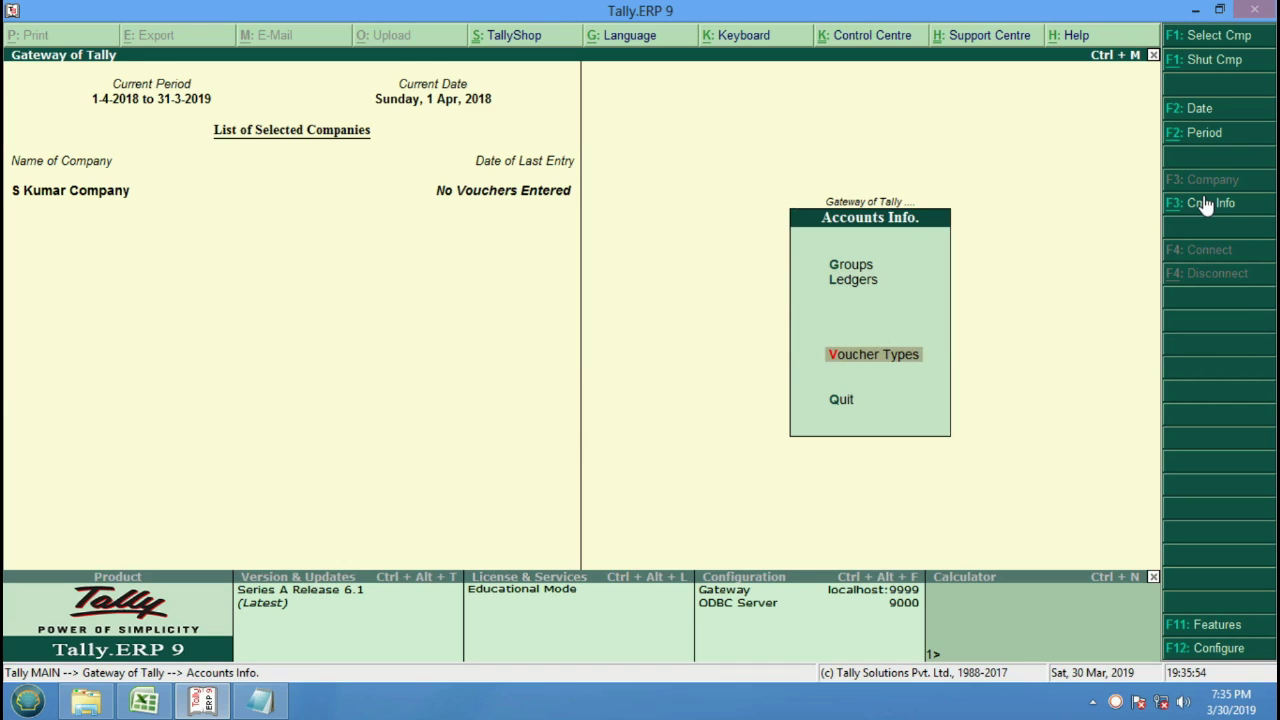
pyautogui.press('Return')
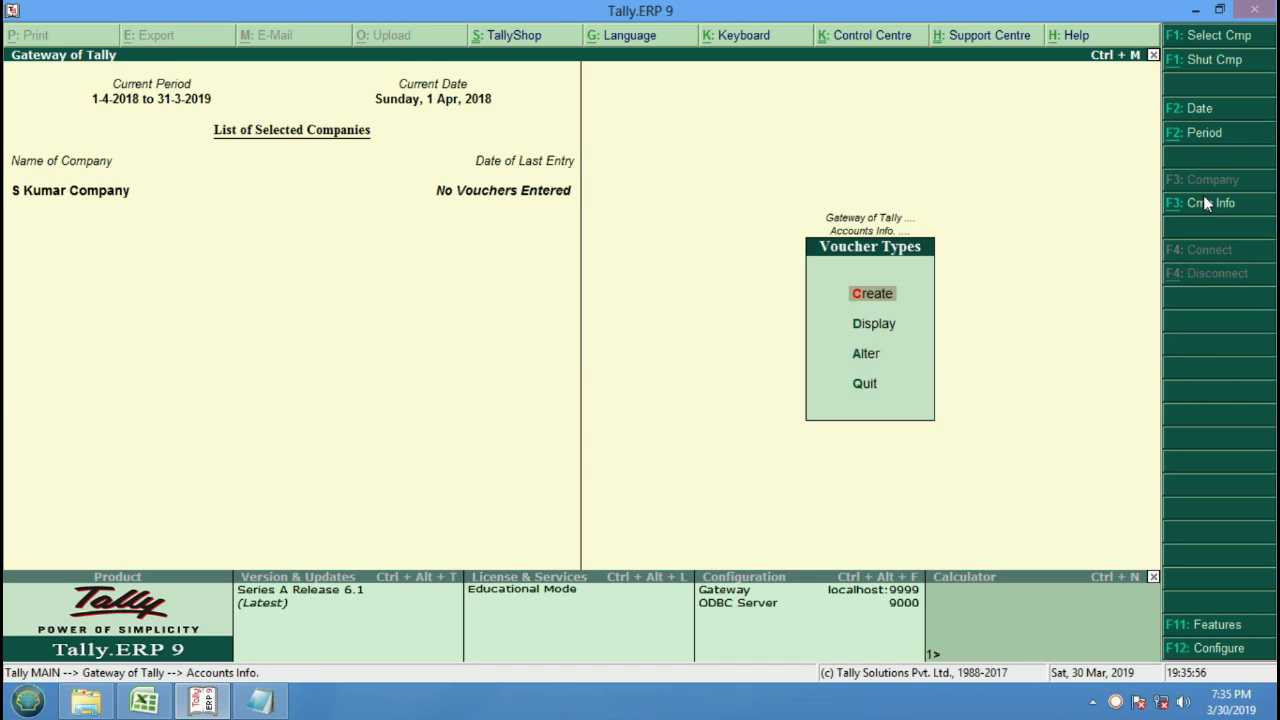
pyautogui.press('Down')
pyautogui.press('Return')
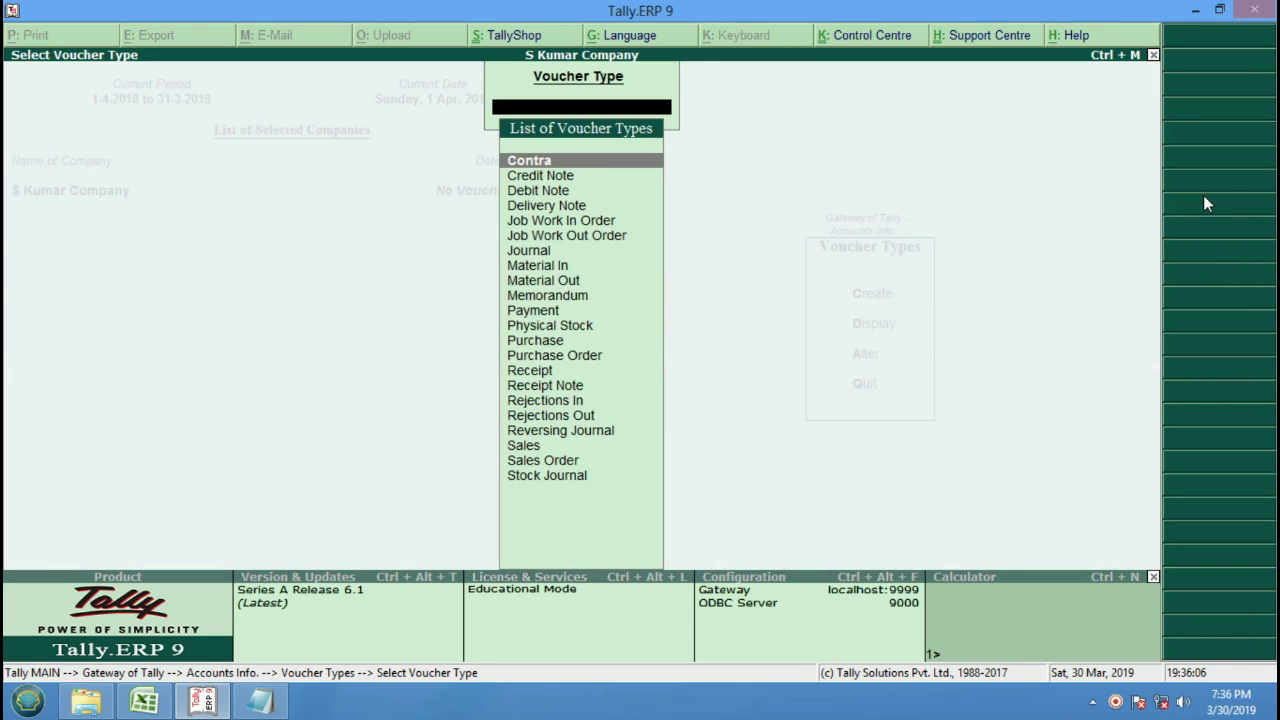
pyautogui.press('Escape')
pyautogui.press('Escape')
pyautogui.press('Escape')
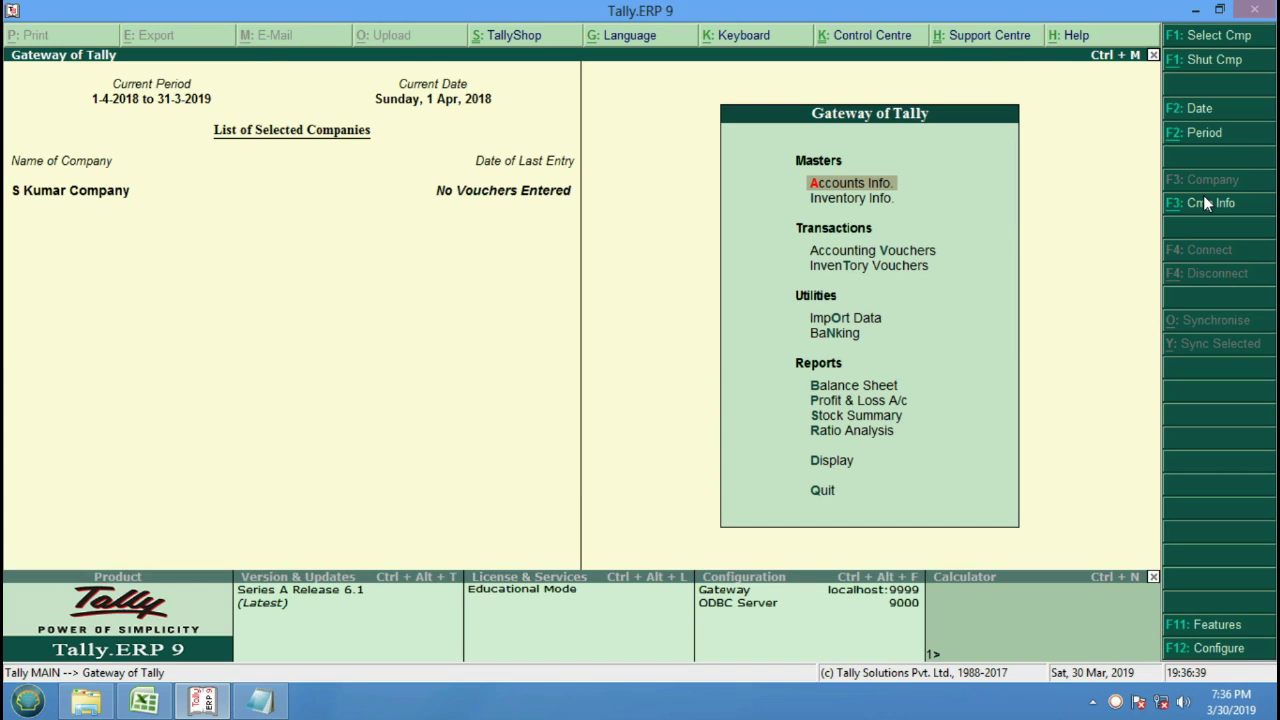
# Create ledger 'Pnb Bank' under Bank Accounts, located in India, Uttar Pradesh.
pyautogui.press('Return')
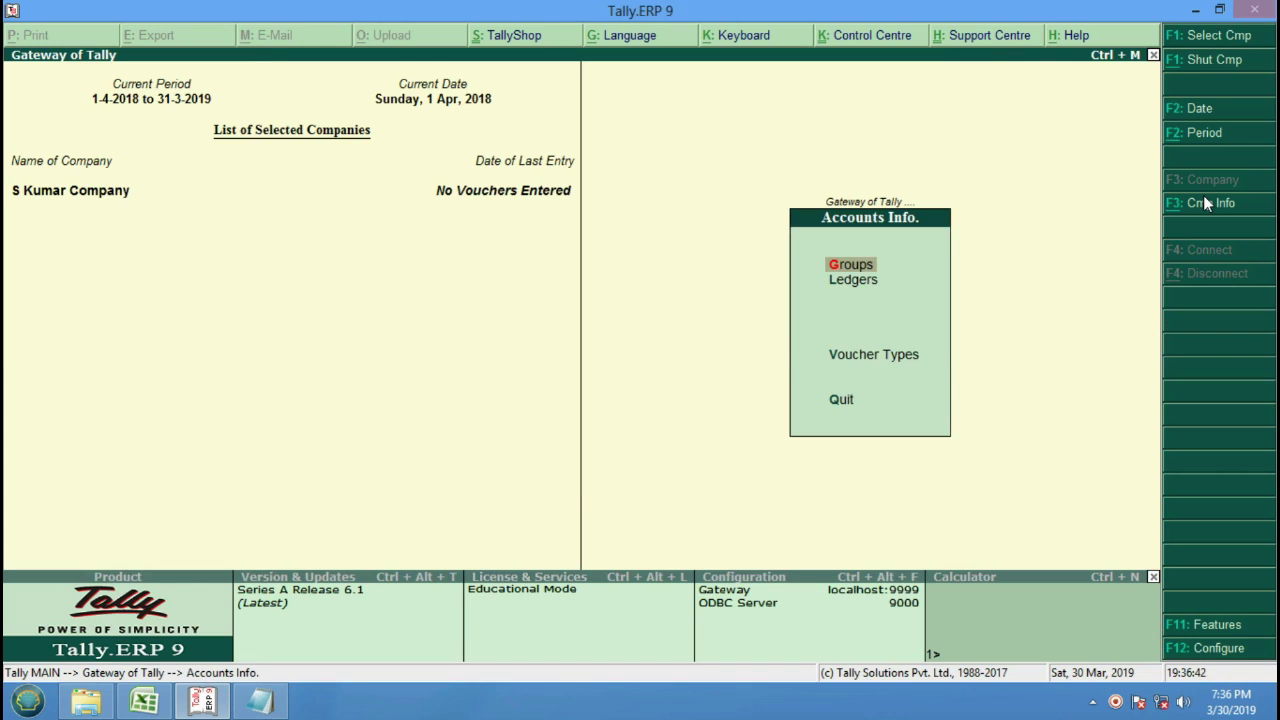
pyautogui.press('Down')
pyautogui.press('Return')
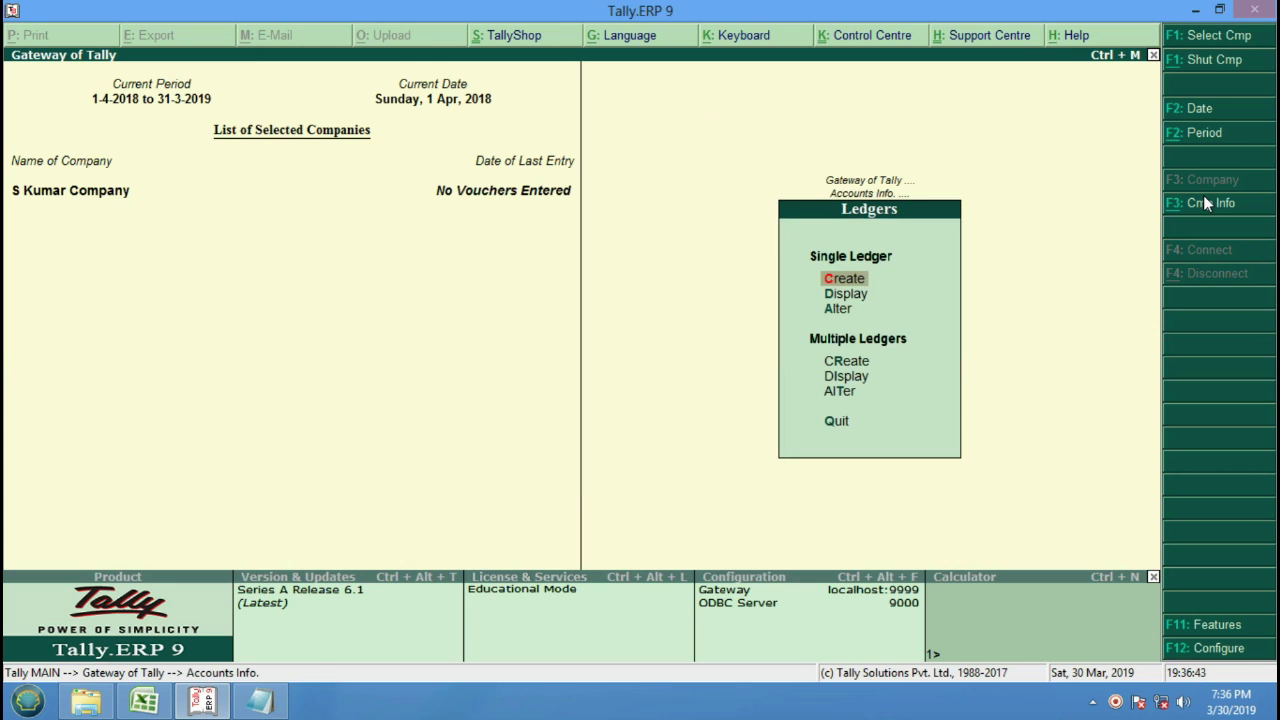
pyautogui.press('Return')
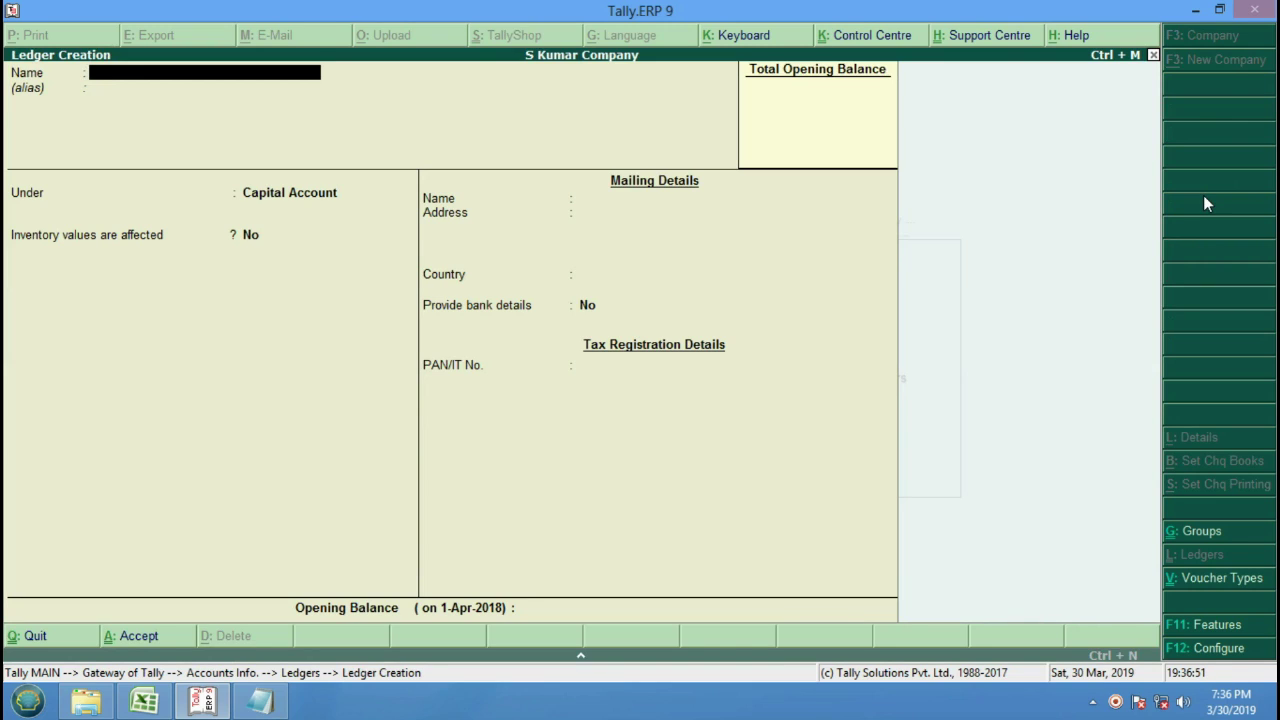
pyautogui.write('Pnb Bank')
pyautogui.press('Return')
pyautogui.press('Return')
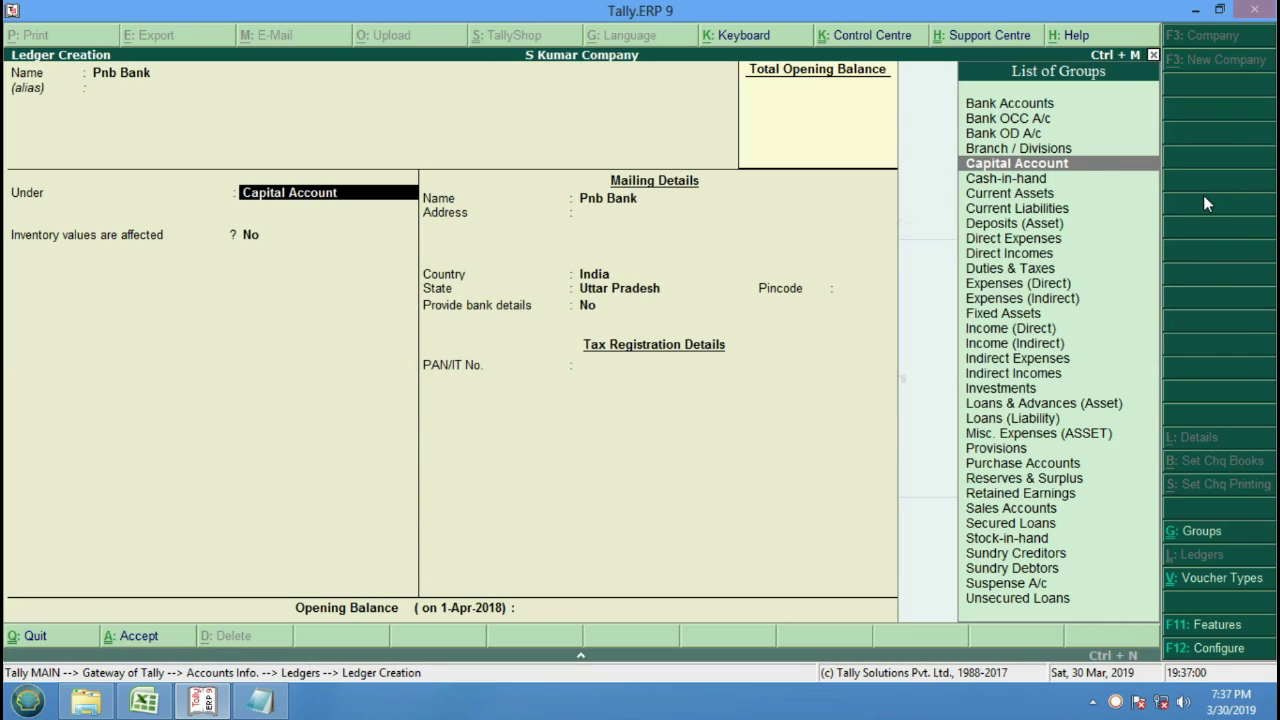
pyautogui.press('Up')
pyautogui.press('Up')
pyautogui.press('Up')
pyautogui.press('Up')
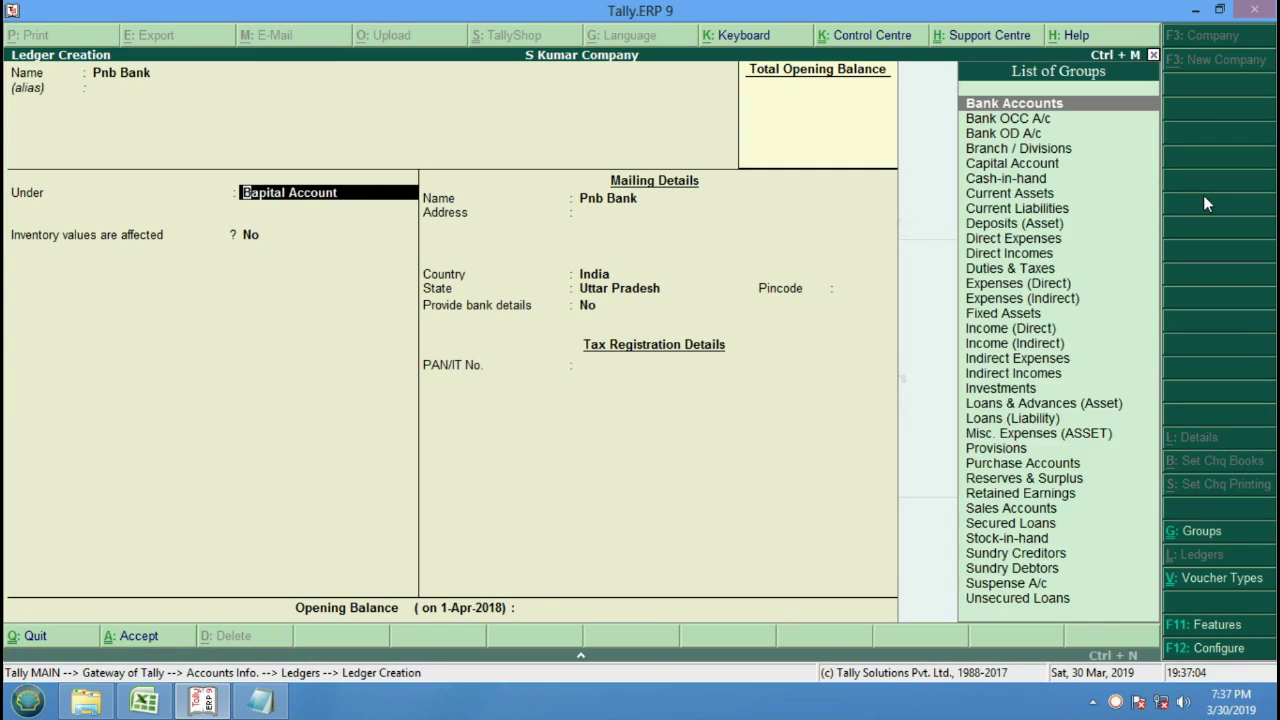
pyautogui.press('Return')
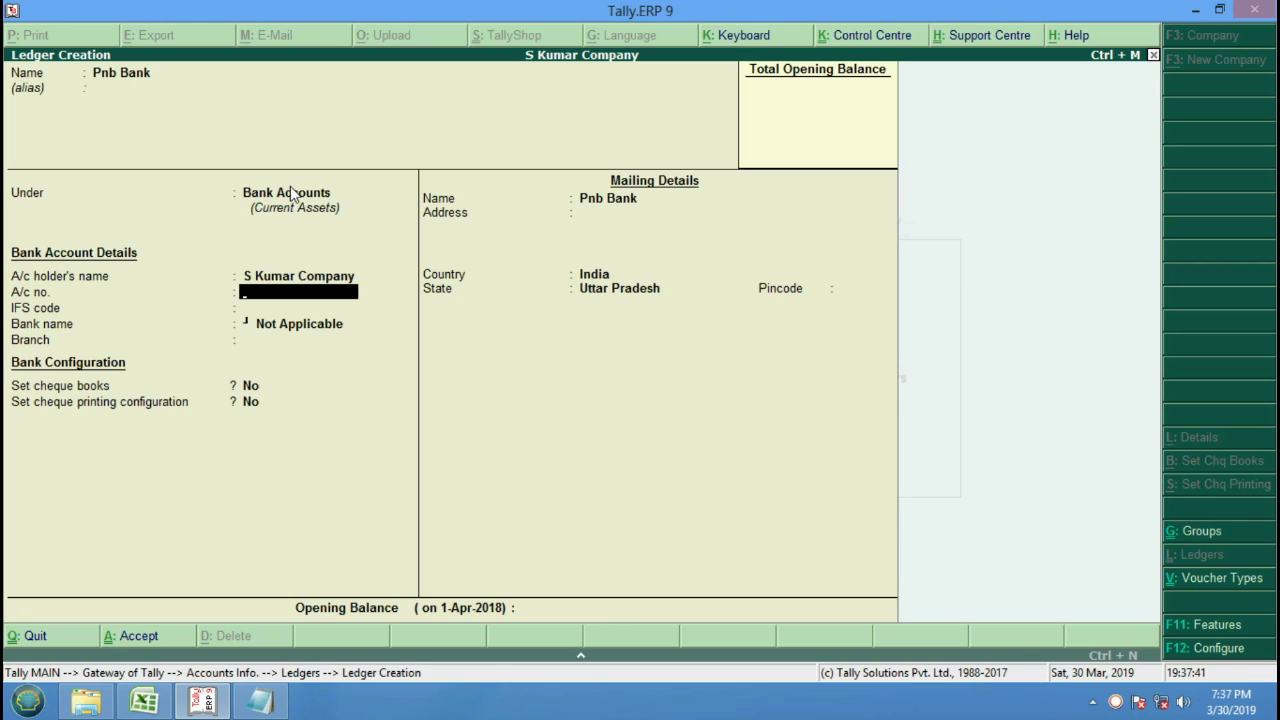
pyautogui.press('Return')
pyautogui.press('Return')
pyautogui.press('Return')
pyautogui.press('Return')
pyautogui.press('Return')
pyautogui.press('Return')
pyautogui.press('Return')
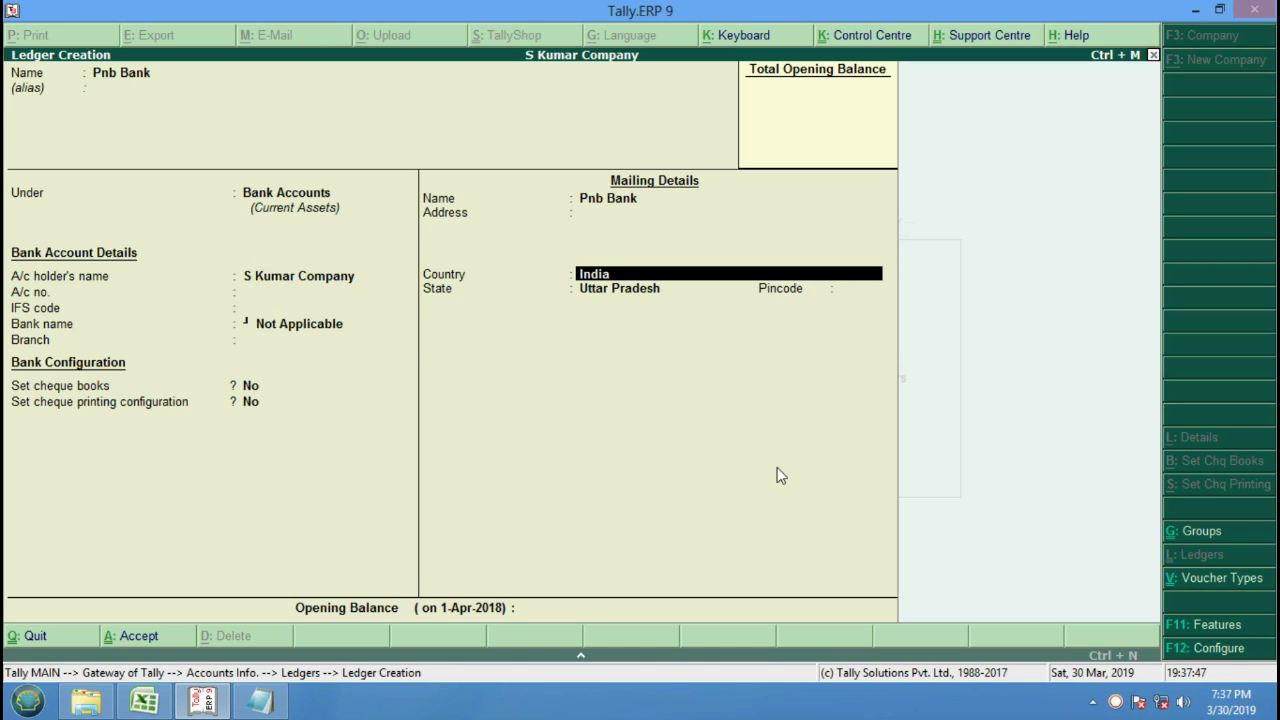
pyautogui.press('Return')
pyautogui.press('Return')
pyautogui.press('Return')
pyautogui.press('Return')
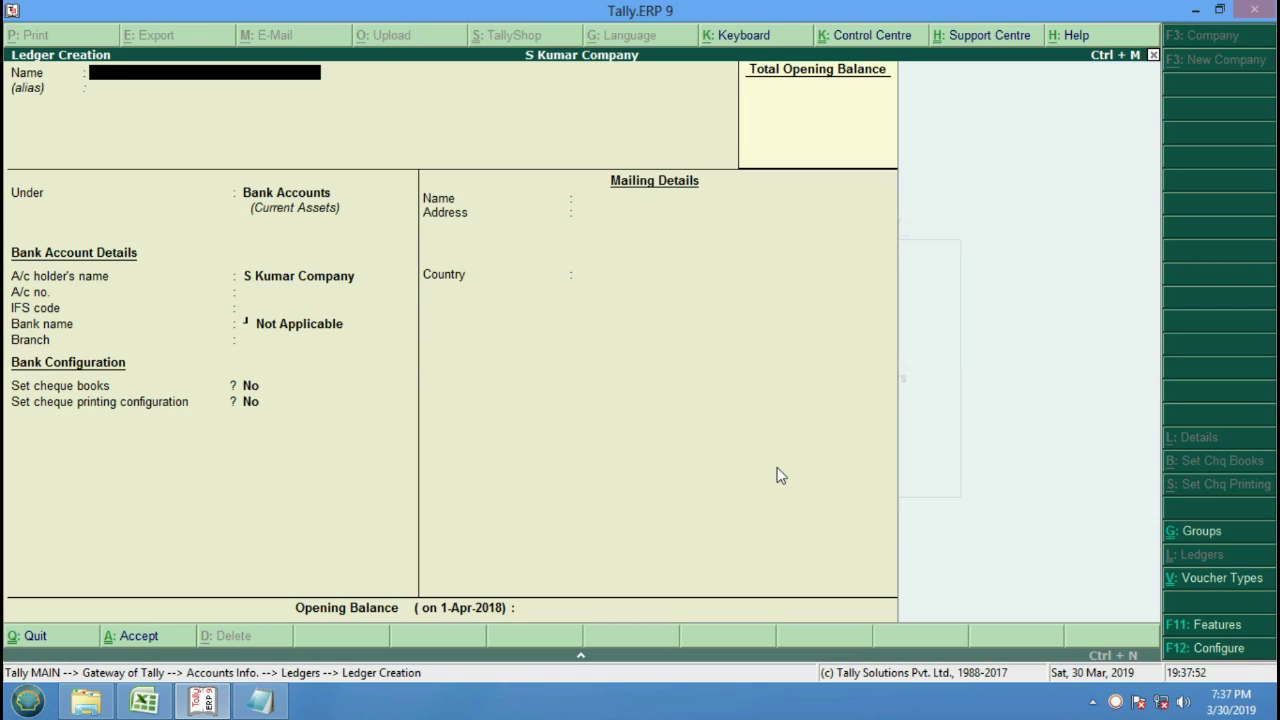
# Create the Sbi Bank ledger under Bank Accounts with a 12,000 Dr opening balance.
pyautogui.write('Sbi Bank')
pyautogui.press('Return')
pyautogui.press('Return')
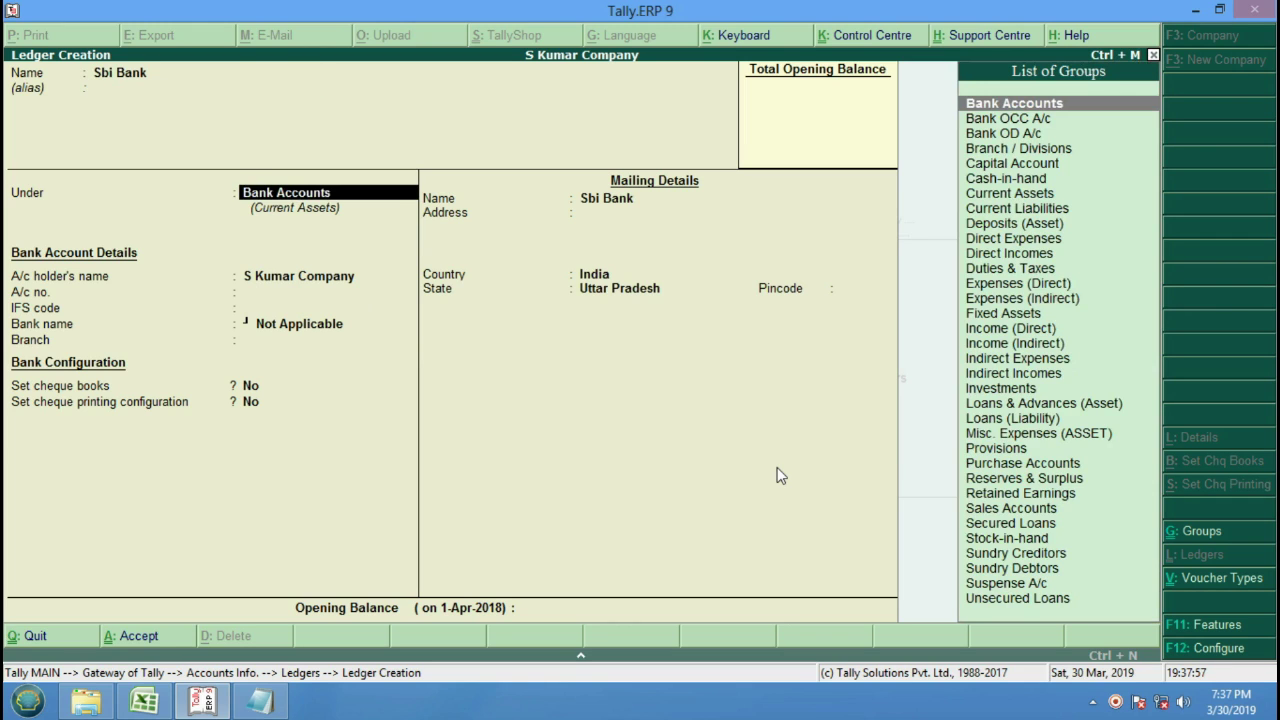
pyautogui.press('Return')
pyautogui.press('Return')
pyautogui.press('Return')
pyautogui.press('Return')
pyautogui.press('Return')
pyautogui.press('Return')
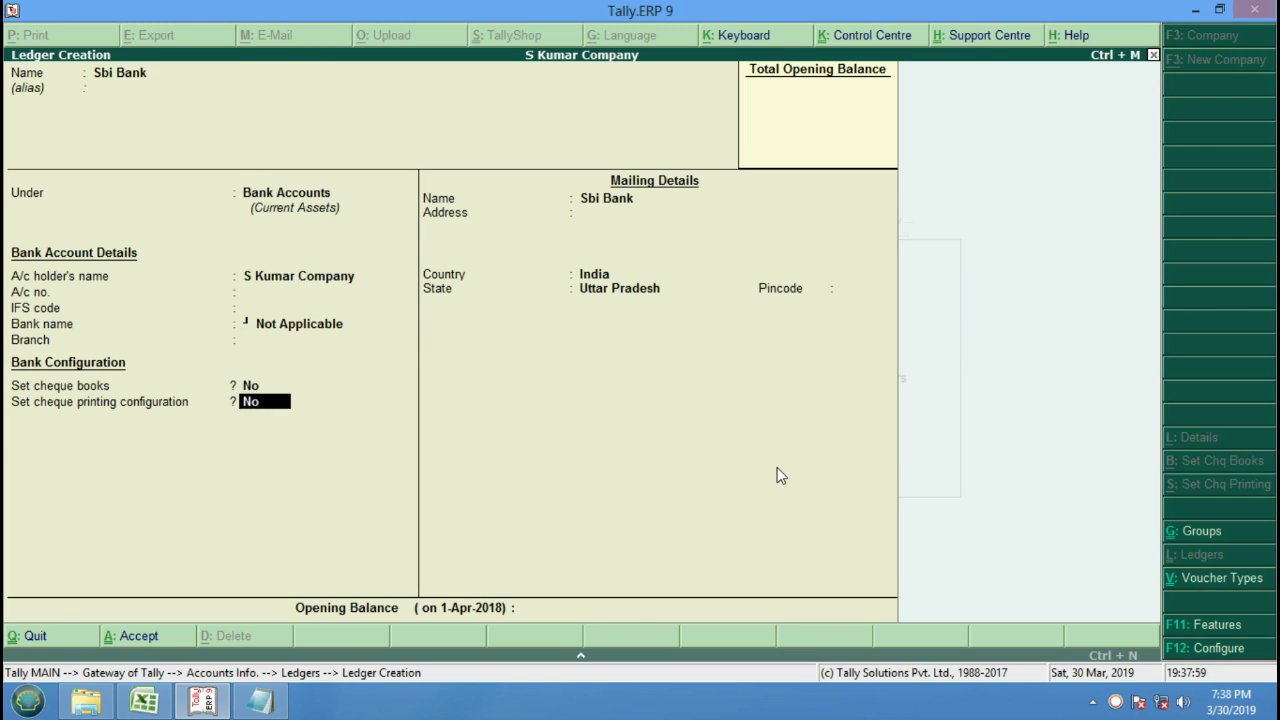
pyautogui.press('Return')
pyautogui.press('Return')
pyautogui.press('Return')
pyautogui.press('Return')
pyautogui.press('Return')
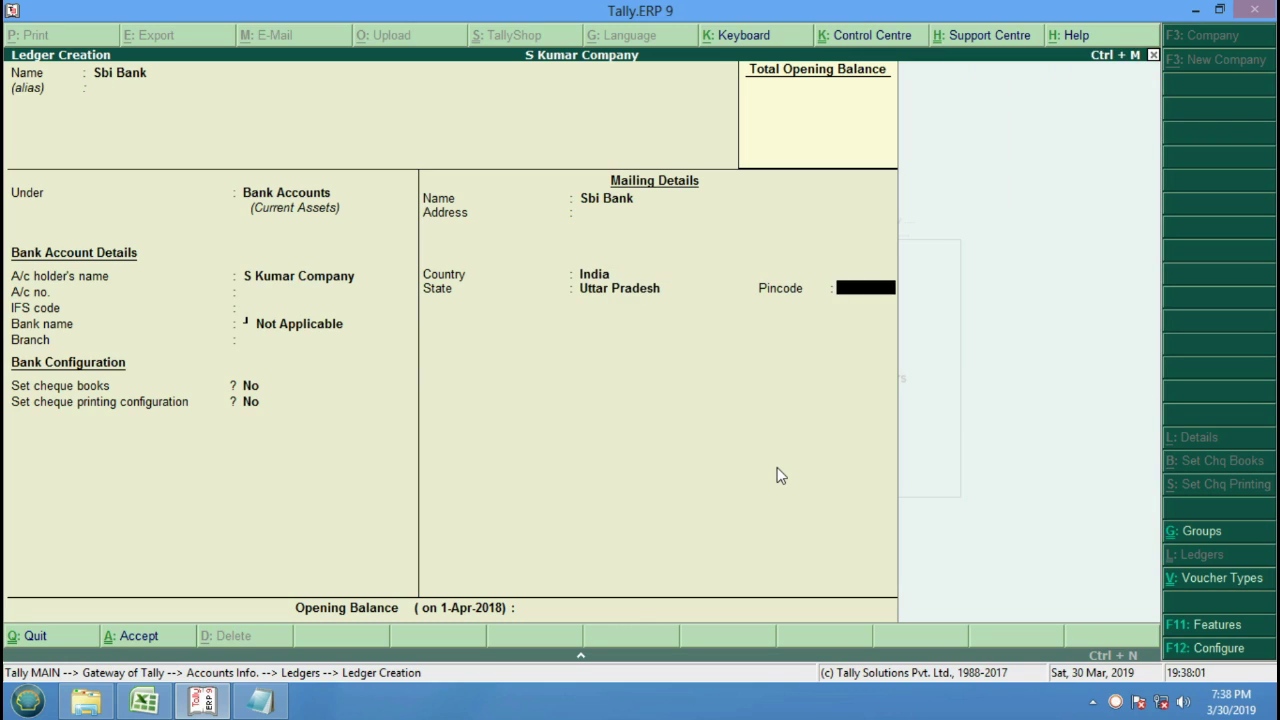
pyautogui.press('Return')
pyautogui.write('12000')
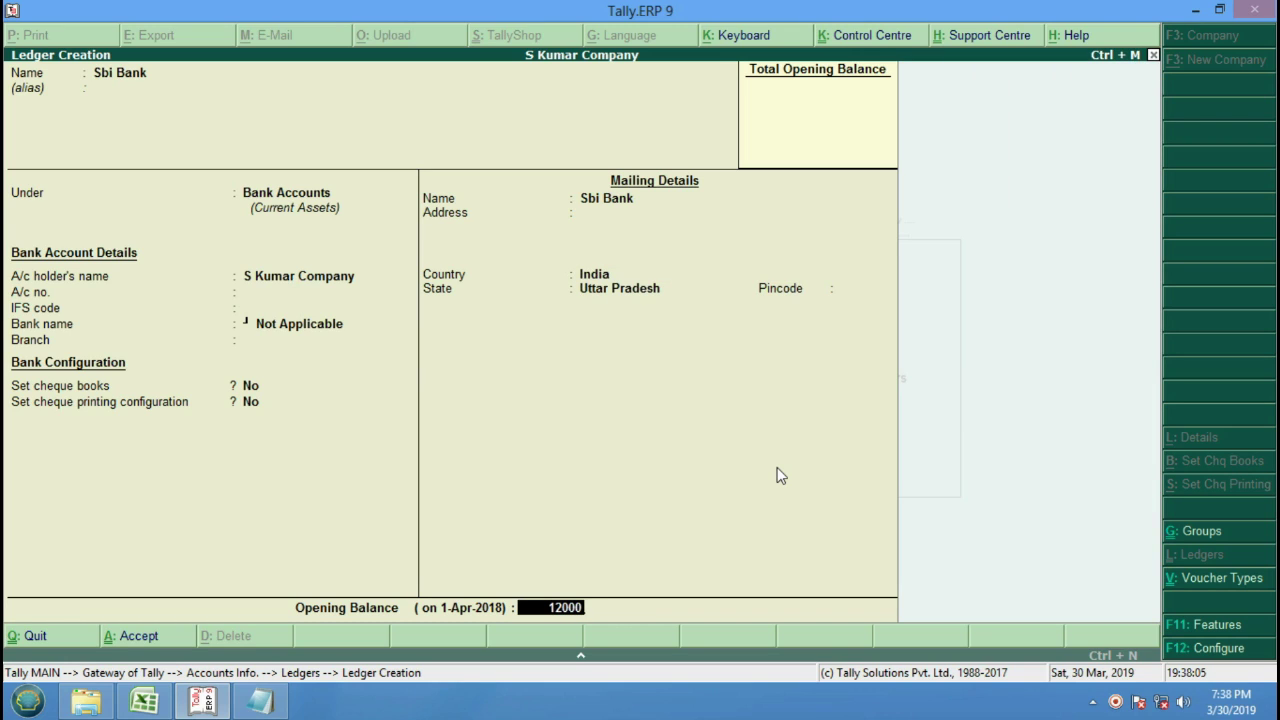
pyautogui.press('Return')
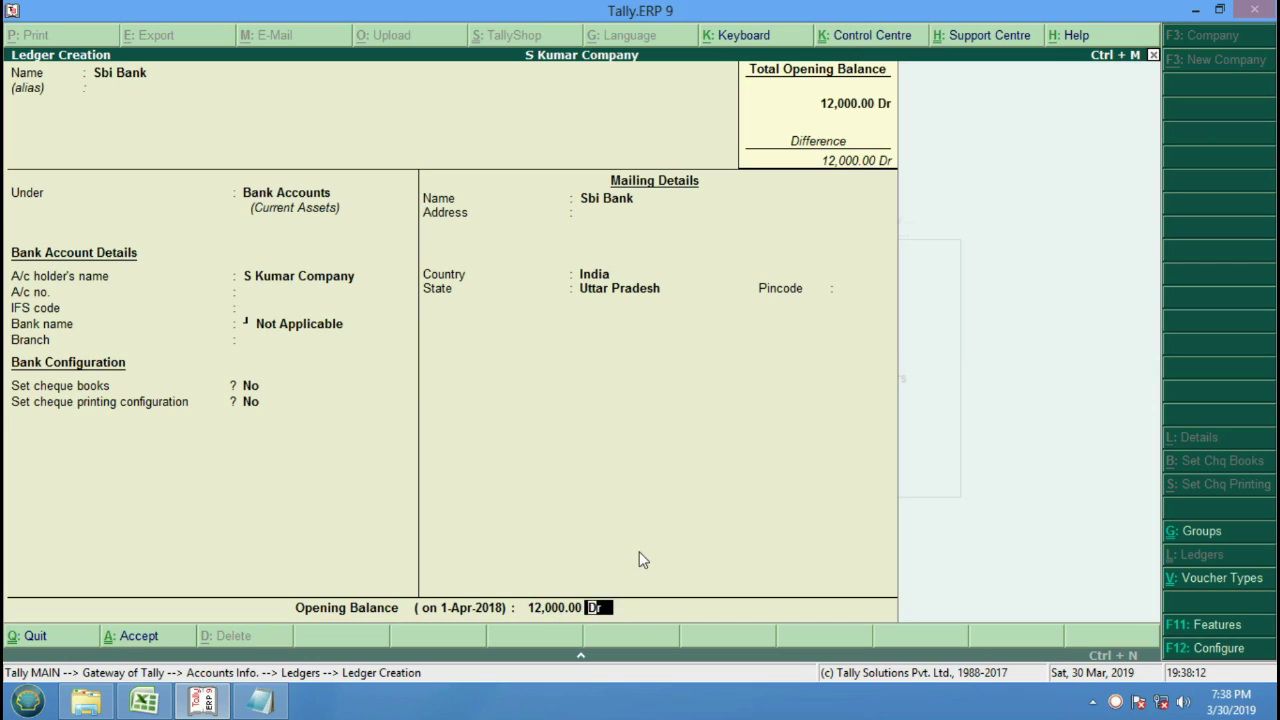
pyautogui.press('Return')
pyautogui.press('Return')
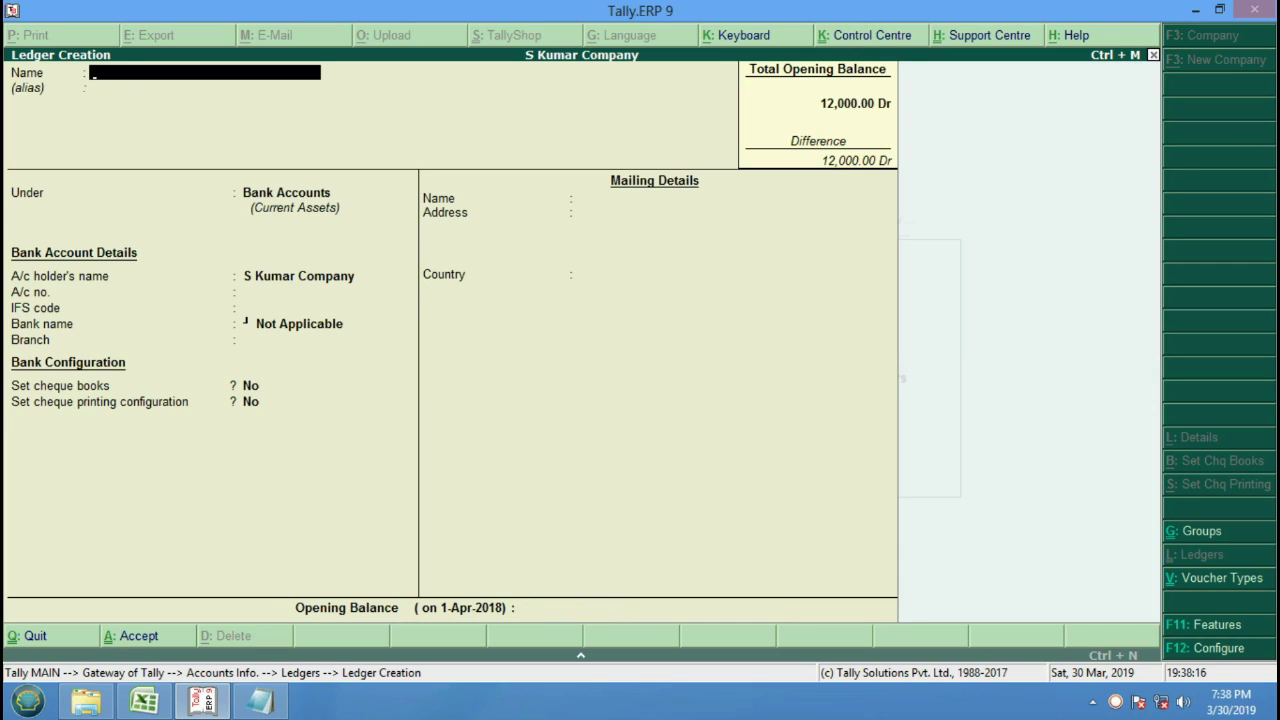
# Quit ledger creation and return to the Accounts Info. menu.
pyautogui.press('Escape')
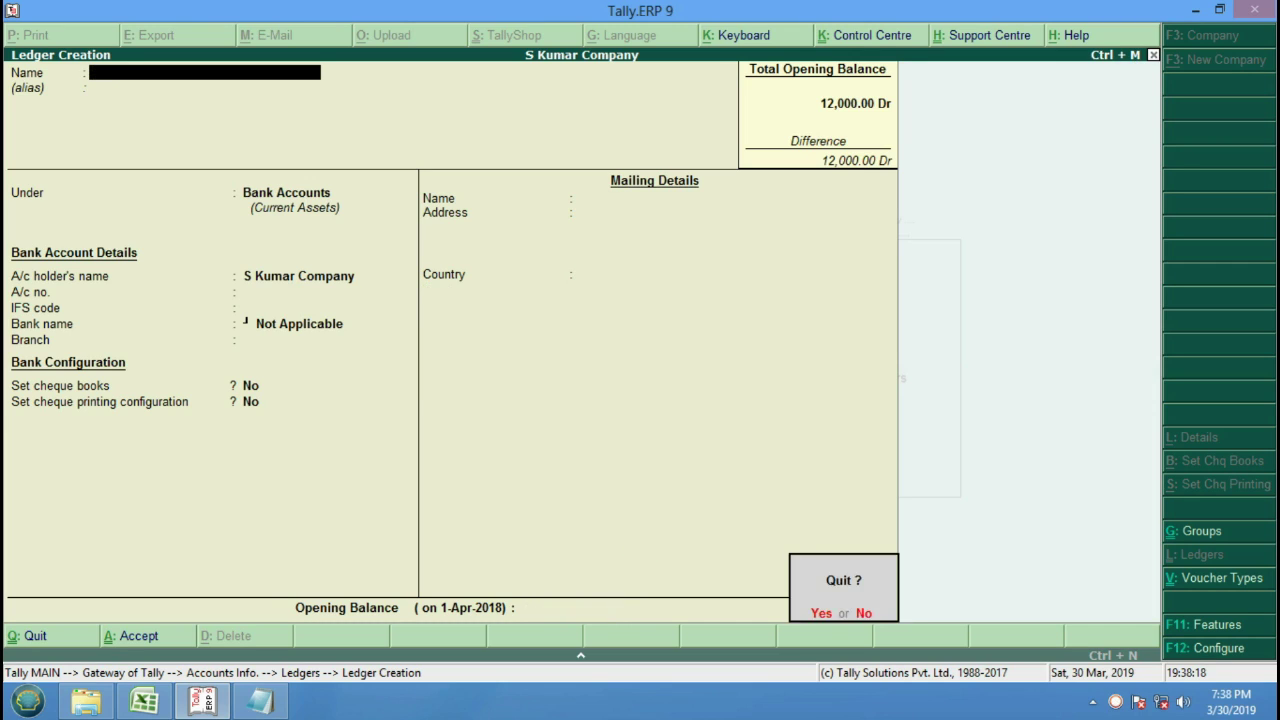
pyautogui.press('Return')
pyautogui.press('Escape')
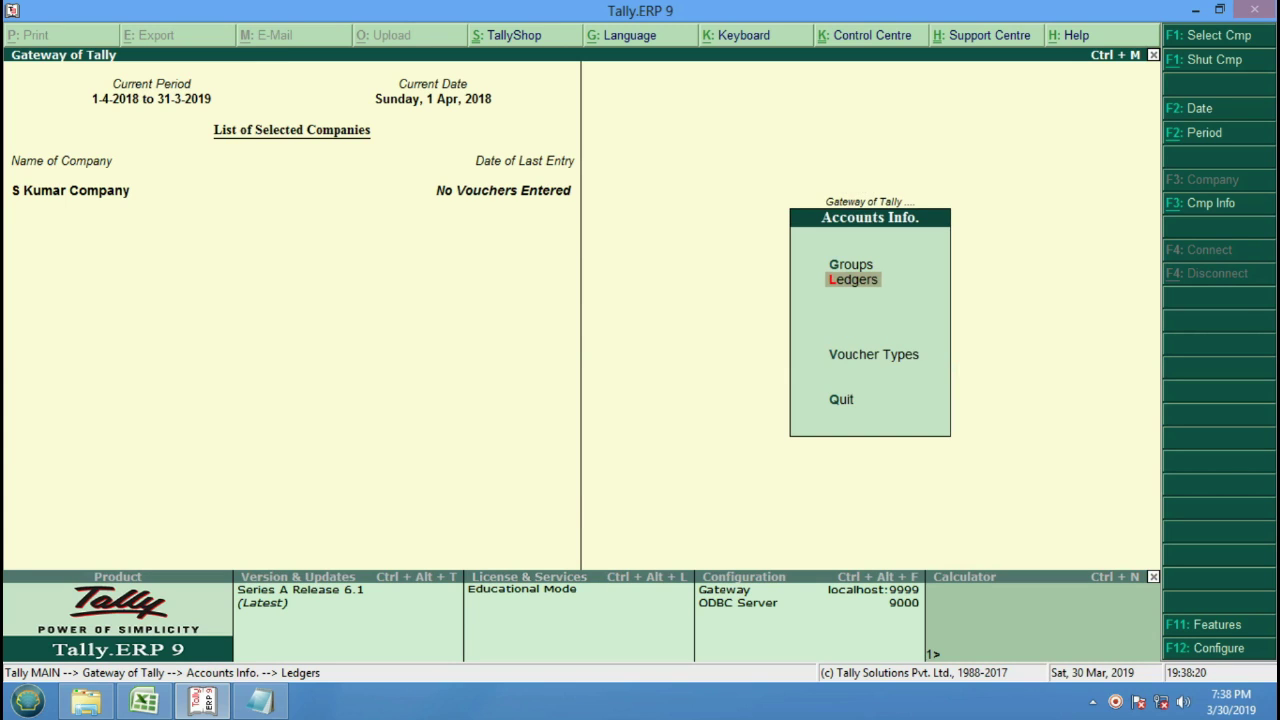
# Open Accounting Vouchers from the Gateway and switch to a Contra voucher No. 1 dated 1-Apr-2018.
pyautogui.press('Escape')
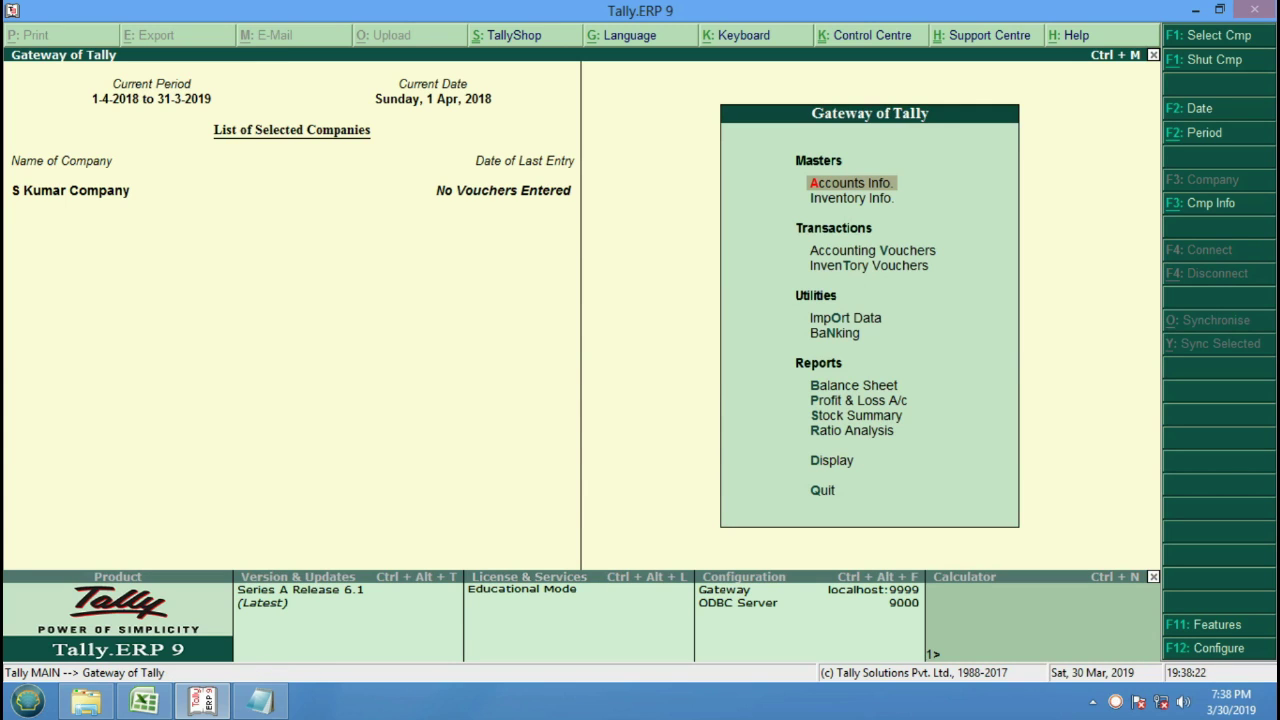
pyautogui.press('Down')
pyautogui.press('Down')
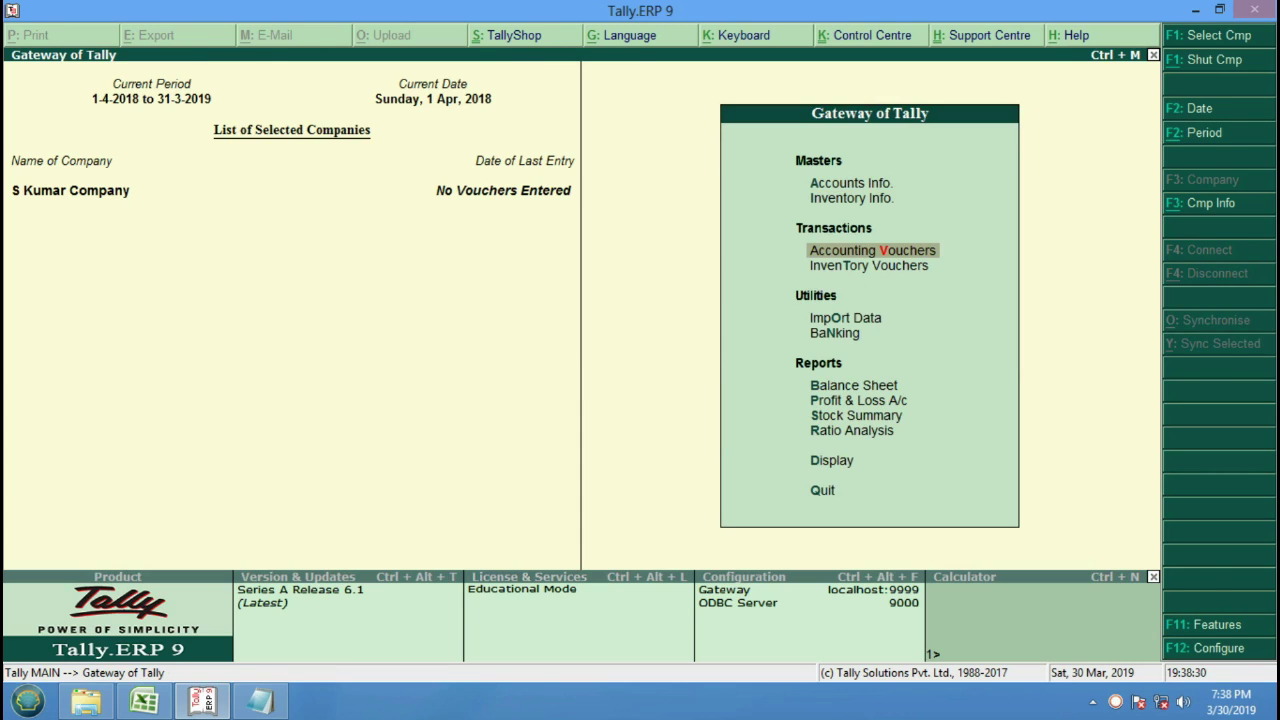
pyautogui.press('Return')
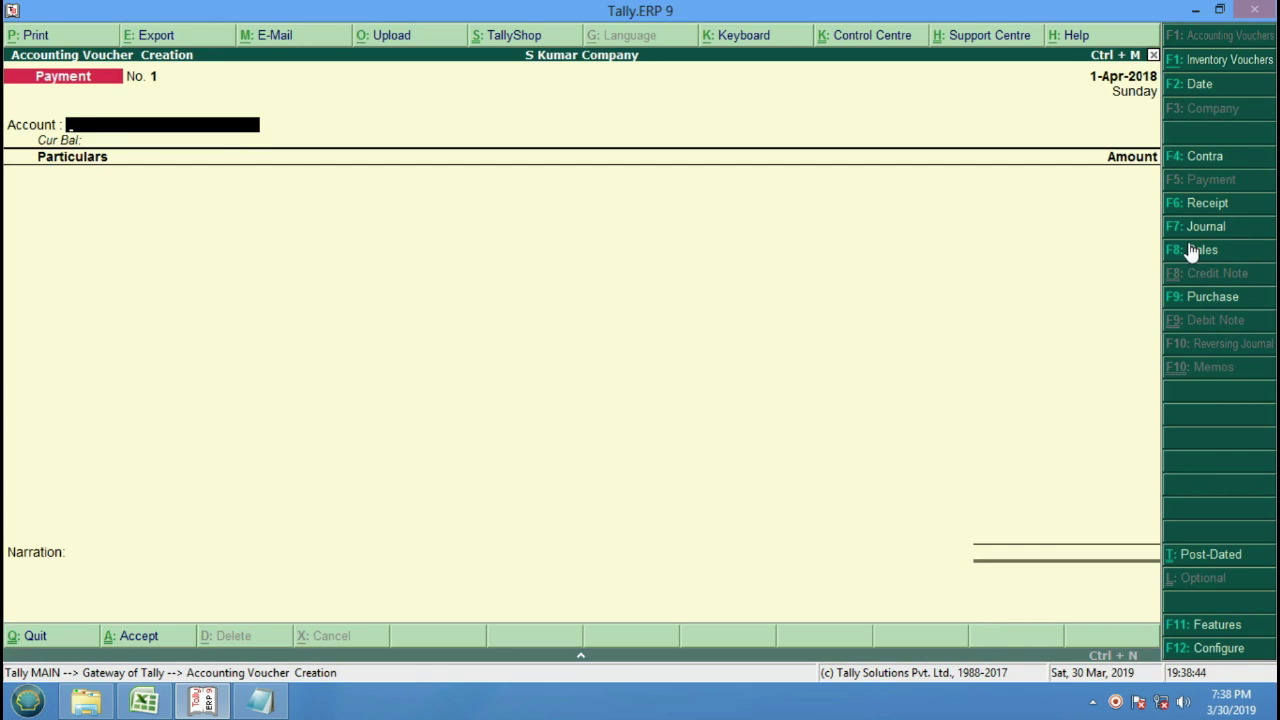
pyautogui.click(1196, 162)
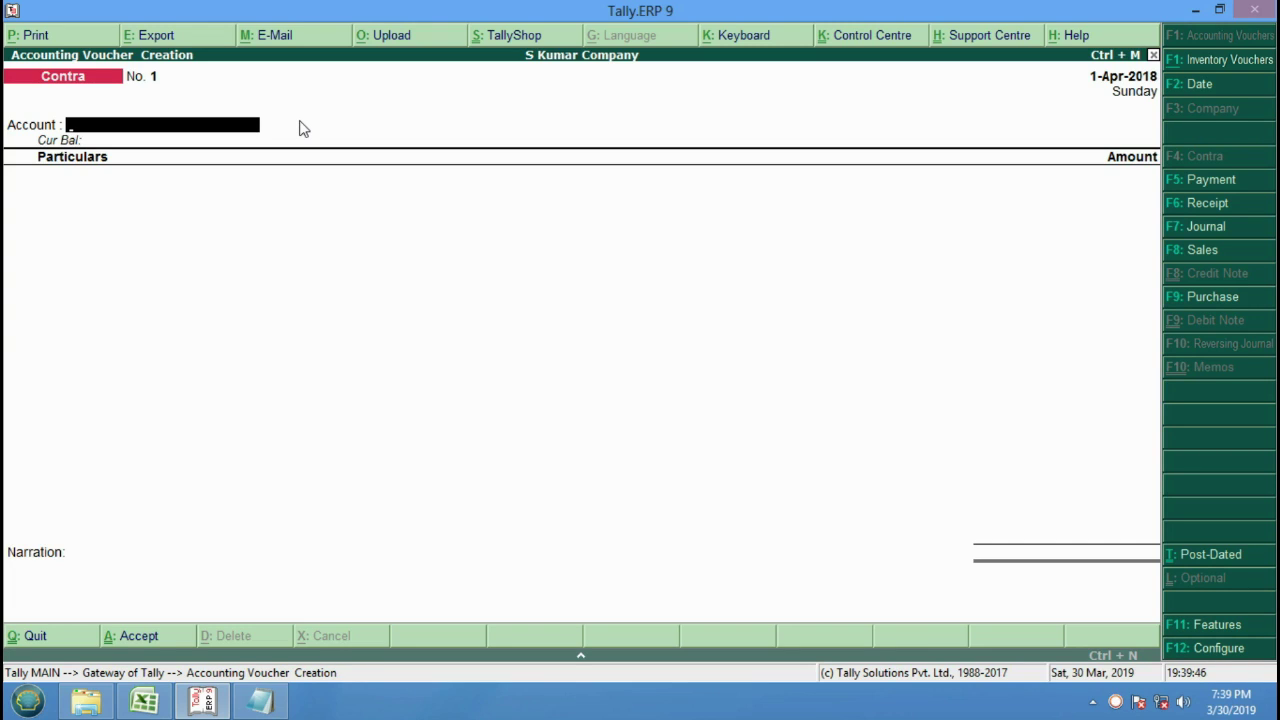
# Choose Cash as the Contra account and Sbi Bank in the particulars line.
pyautogui.press('space')
pyautogui.press('Down')
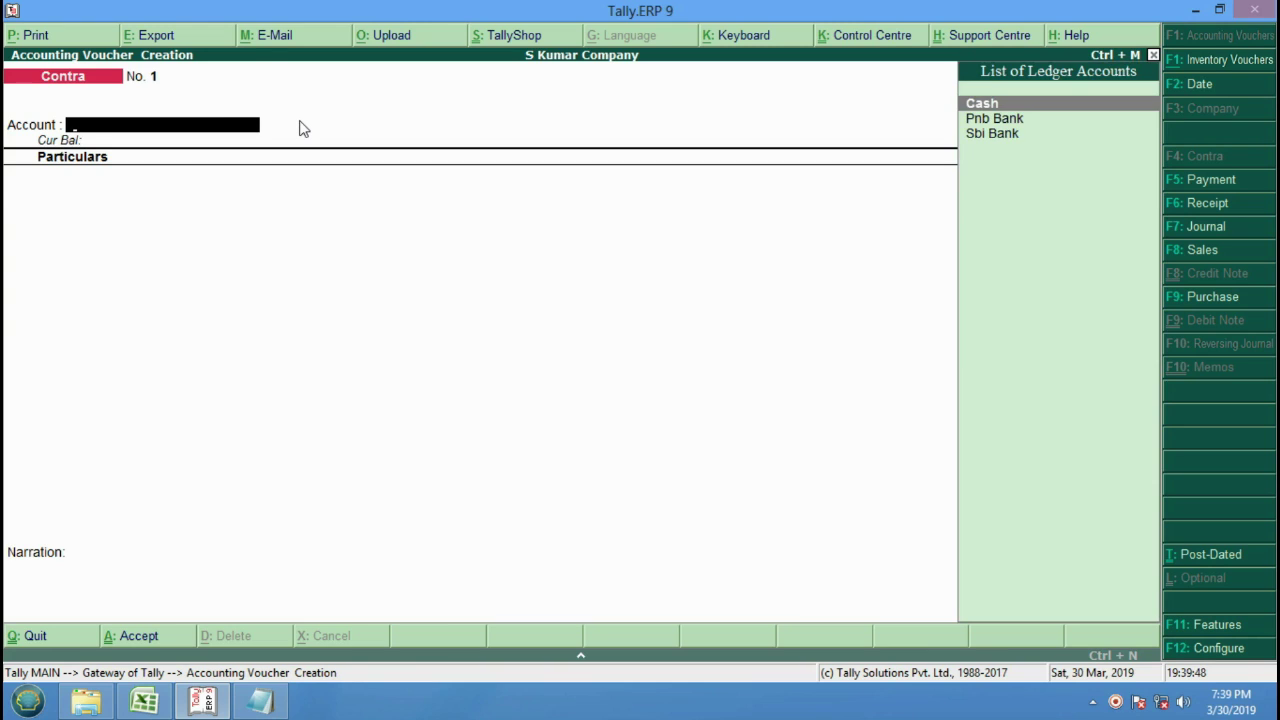
pyautogui.press('Return')
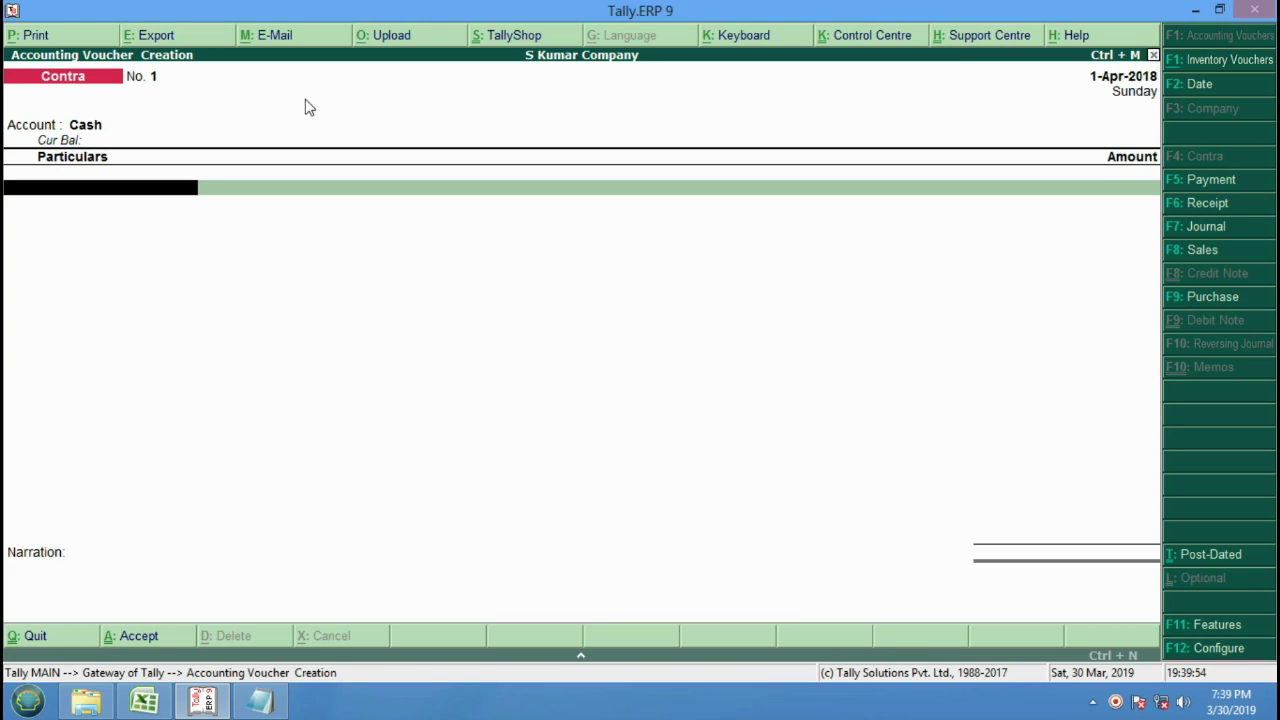
pyautogui.press('space')
pyautogui.press('Down')
pyautogui.press('Down')
pyautogui.press('Down')
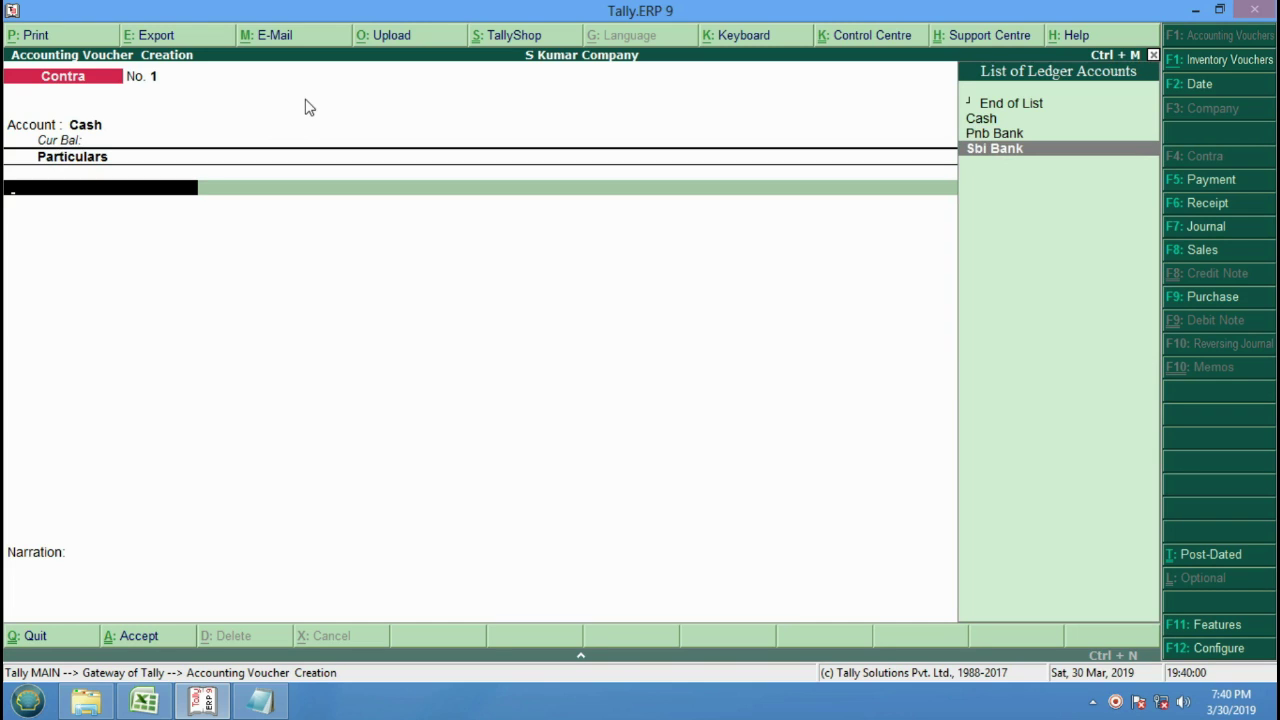
pyautogui.press('Return')
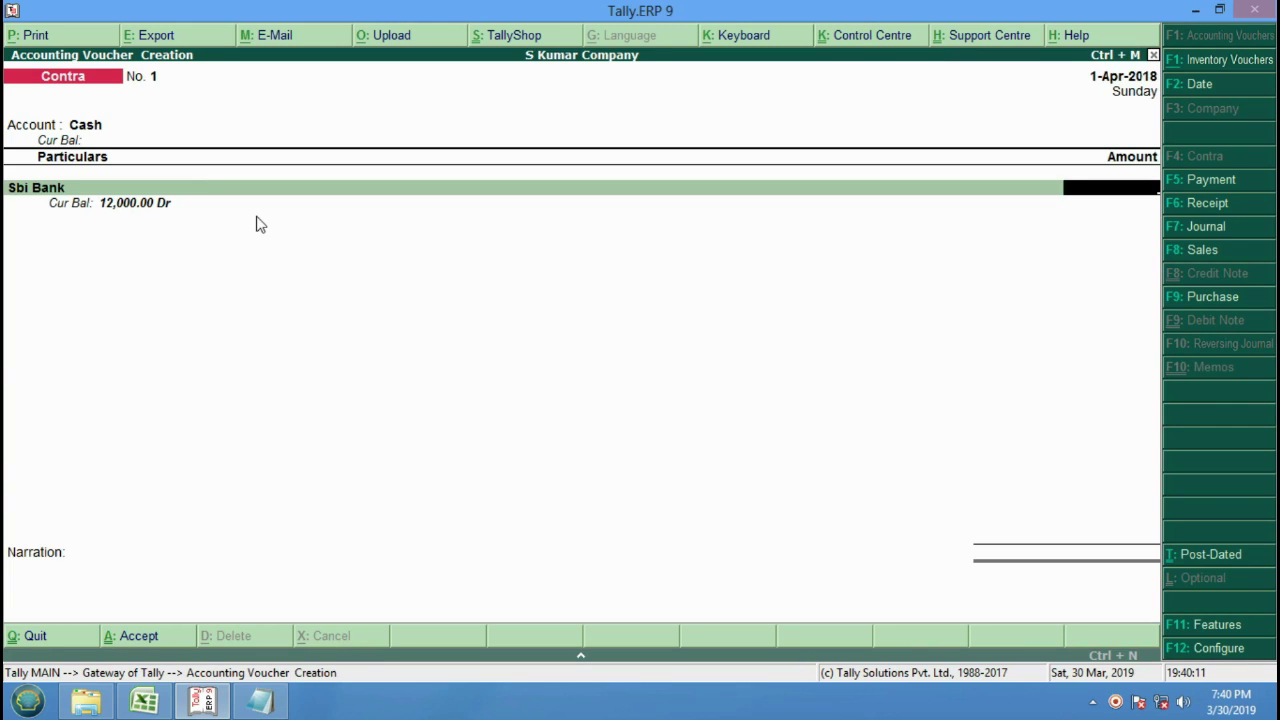
# Enter 7000 as the Sbi Bank amount, correcting a mistyped 6000.
pyautogui.write('6000')
pyautogui.press('BackSpace')
pyautogui.press('BackSpace')
pyautogui.press('BackSpace')
pyautogui.press('BackSpace')
pyautogui.write('7000')
pyautogui.press('Return')
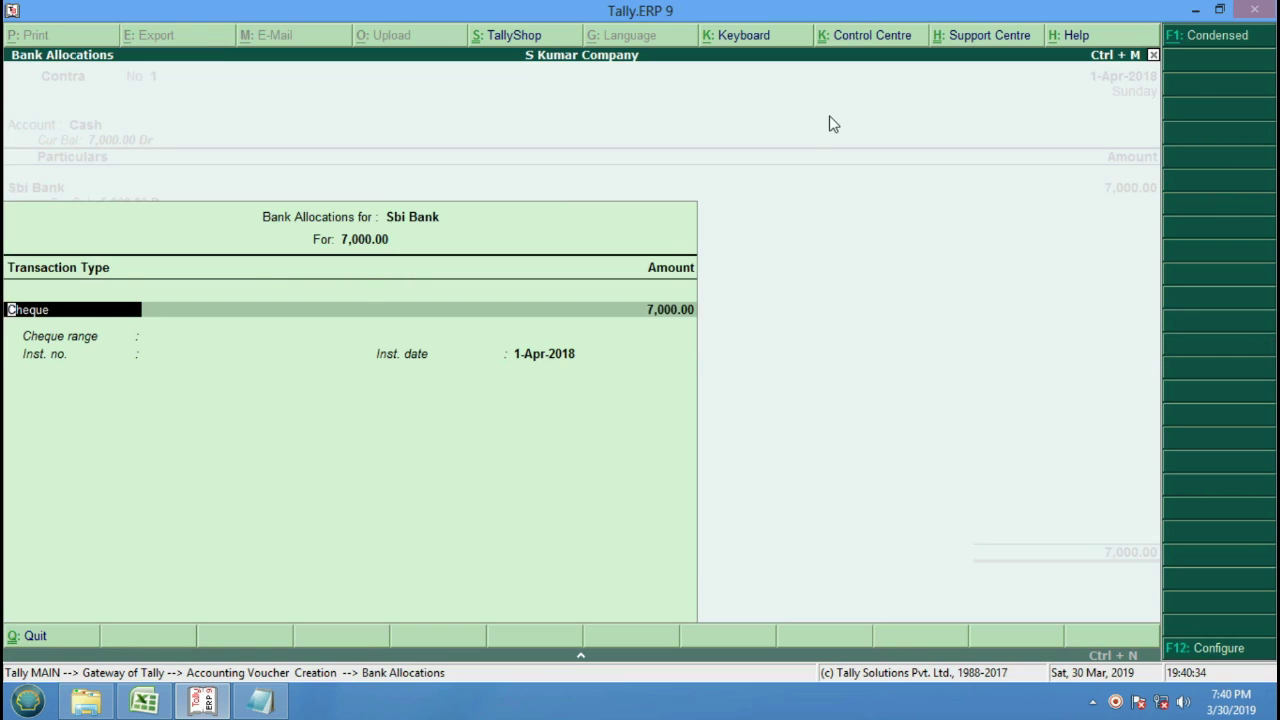
# Accept the Cheque bank allocation for Sbi Bank's 7,000.00 and close Bank Allocations.
pyautogui.press('Return')
pyautogui.press('Return')
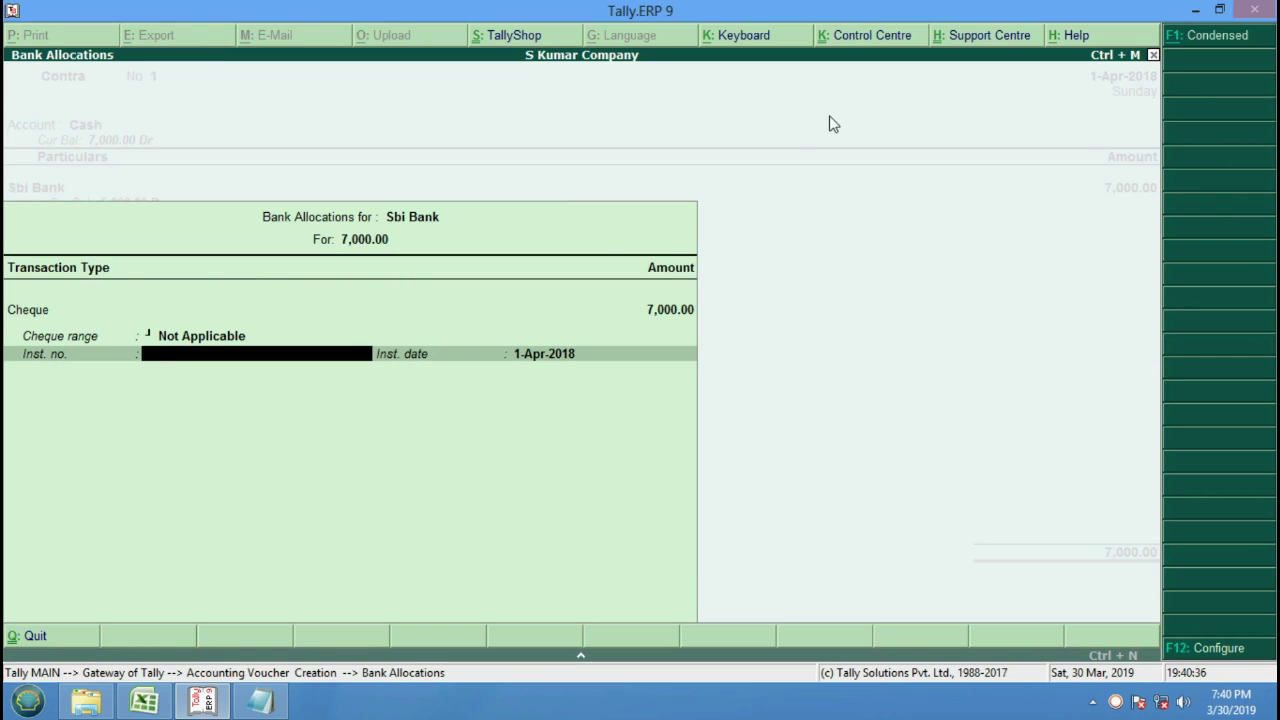
pyautogui.press('Return')
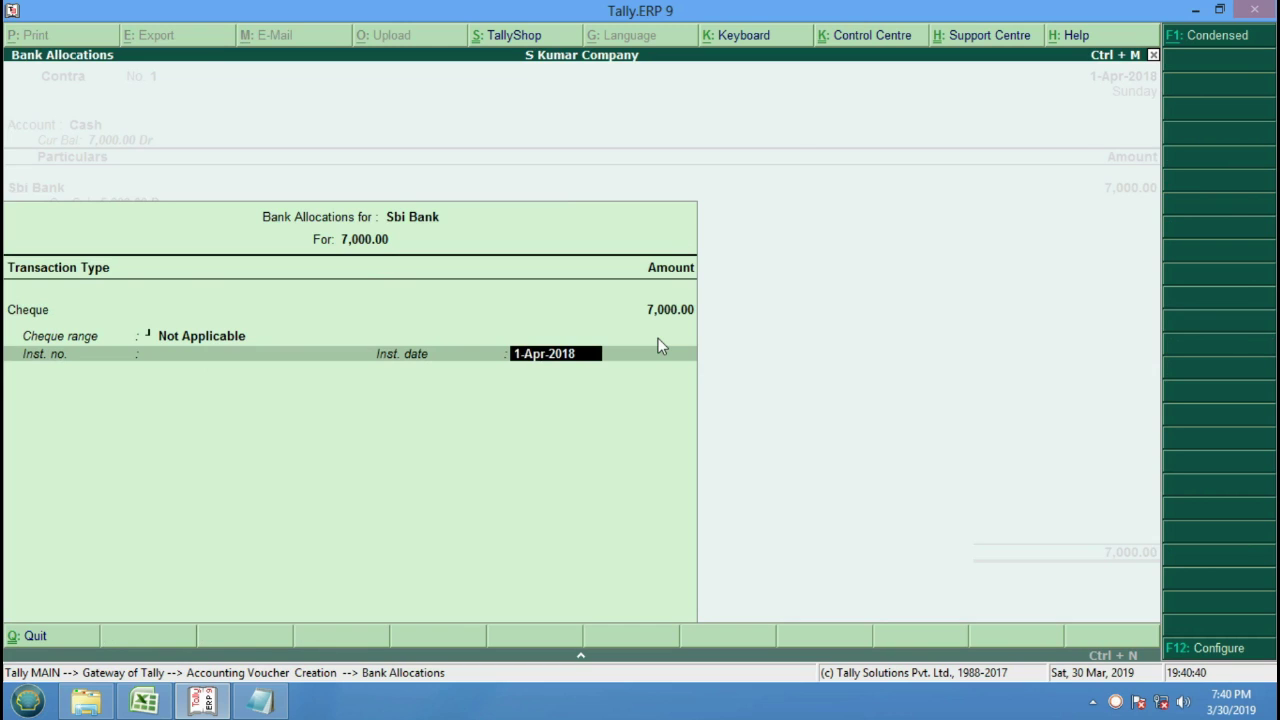
pyautogui.press('Return')
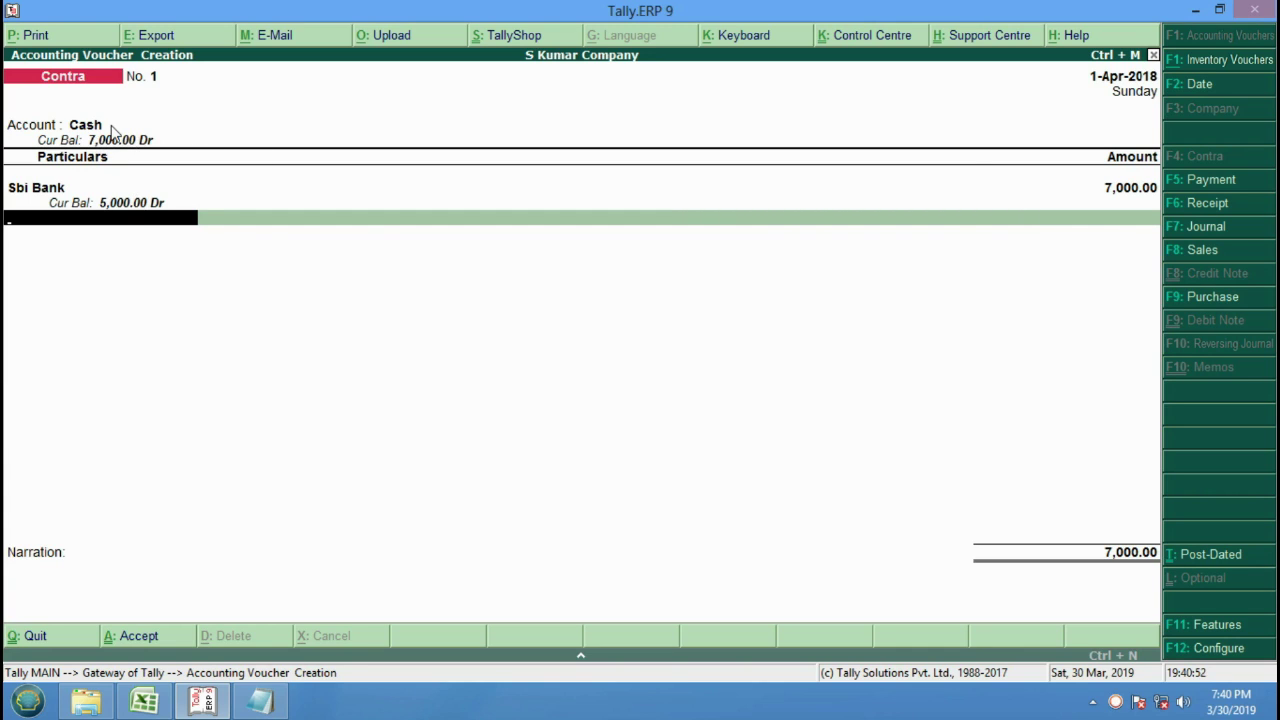
pyautogui.press('Return')
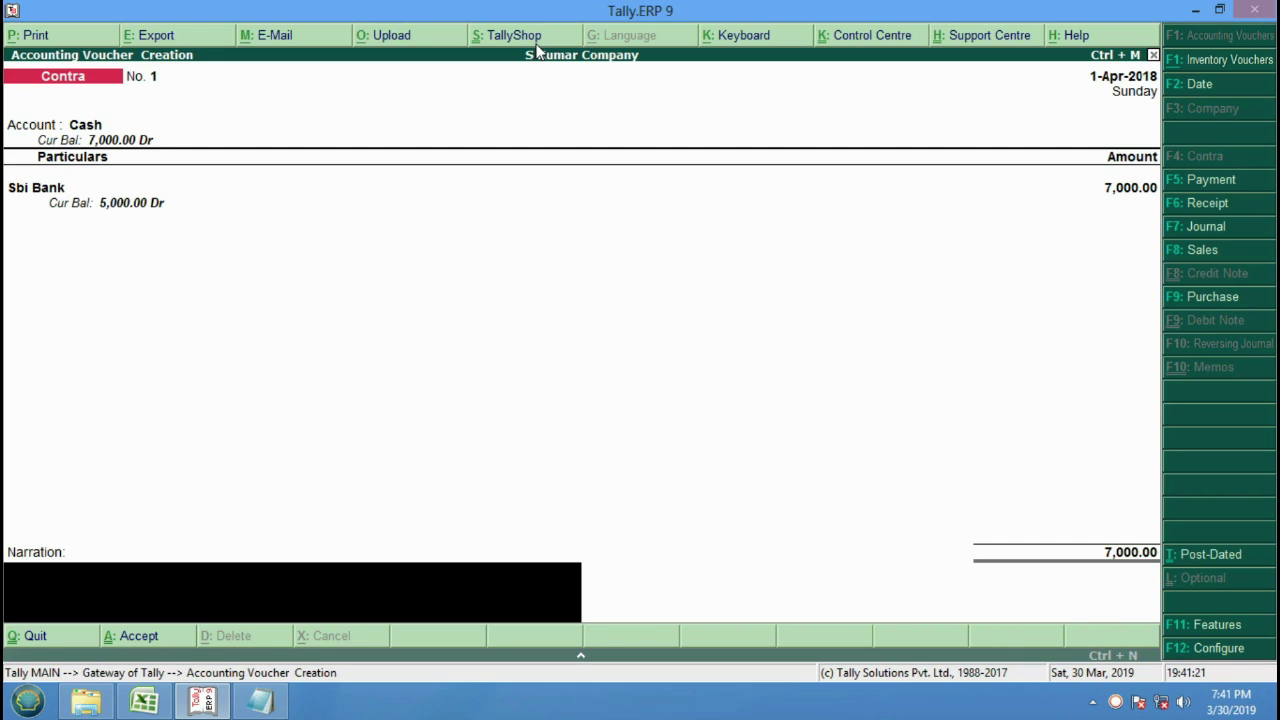
# Add the narration 'Cash Withdrawal Rs. 7000 from Sbi Bank' and save Contra voucher No. 1.
pyautogui.write('Cash Withdrawal')
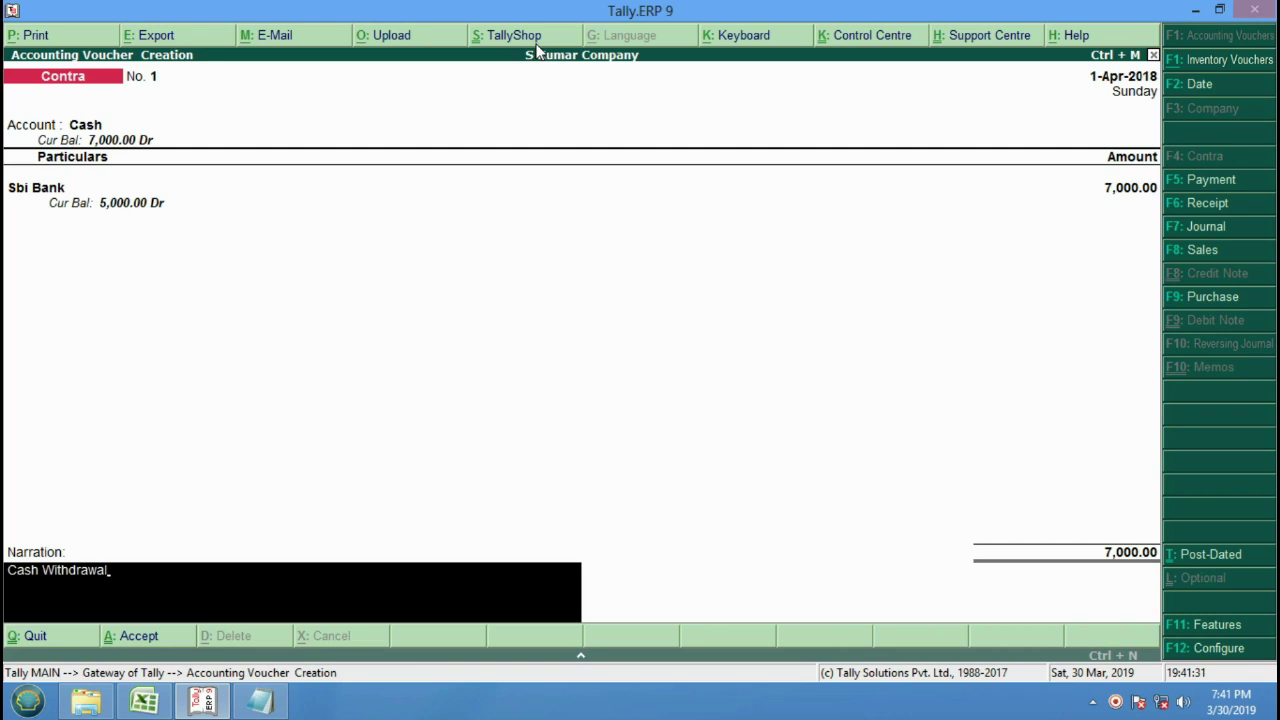
pyautogui.press('BackSpace')
pyautogui.press('BackSpace')
pyautogui.write('l')
pyautogui.write('al')
pyautogui.write('7000')
pyautogui.write('Rs')
pyautogui.write('. ')
pyautogui.write('from')
pyautogui.write(' Sbi Bank')
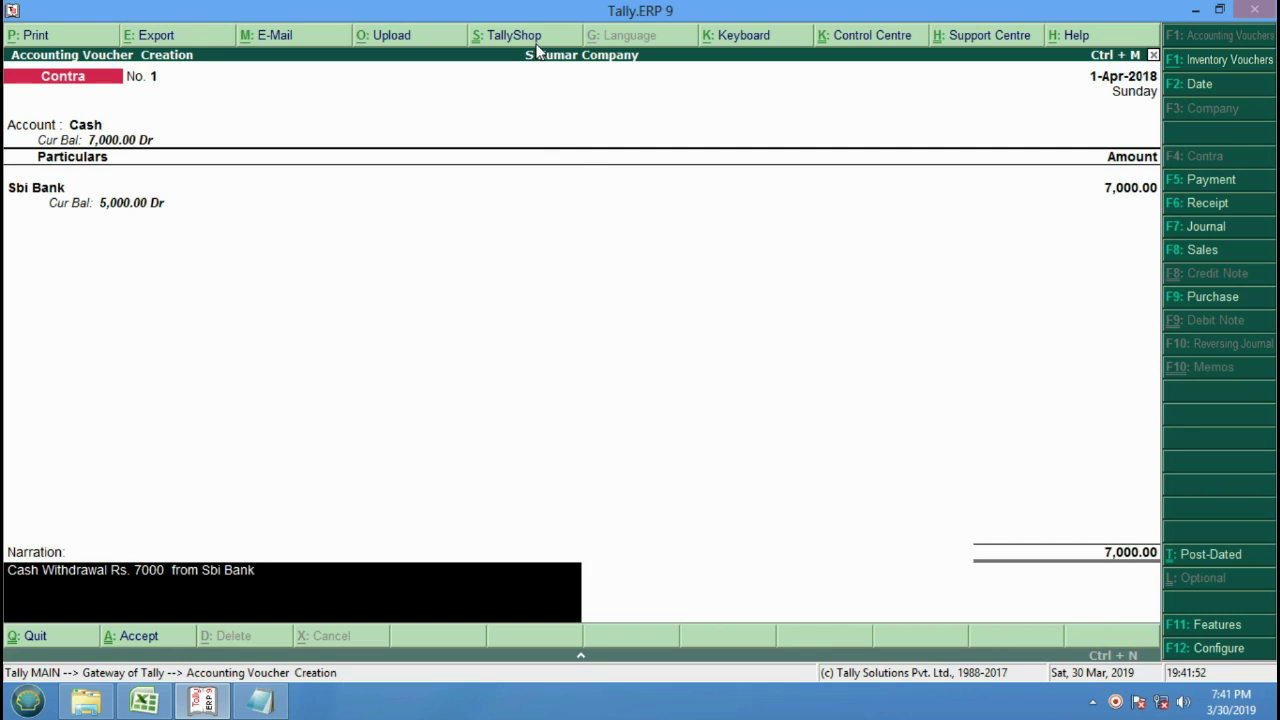
pyautogui.press('Return')
pyautogui.press('y')
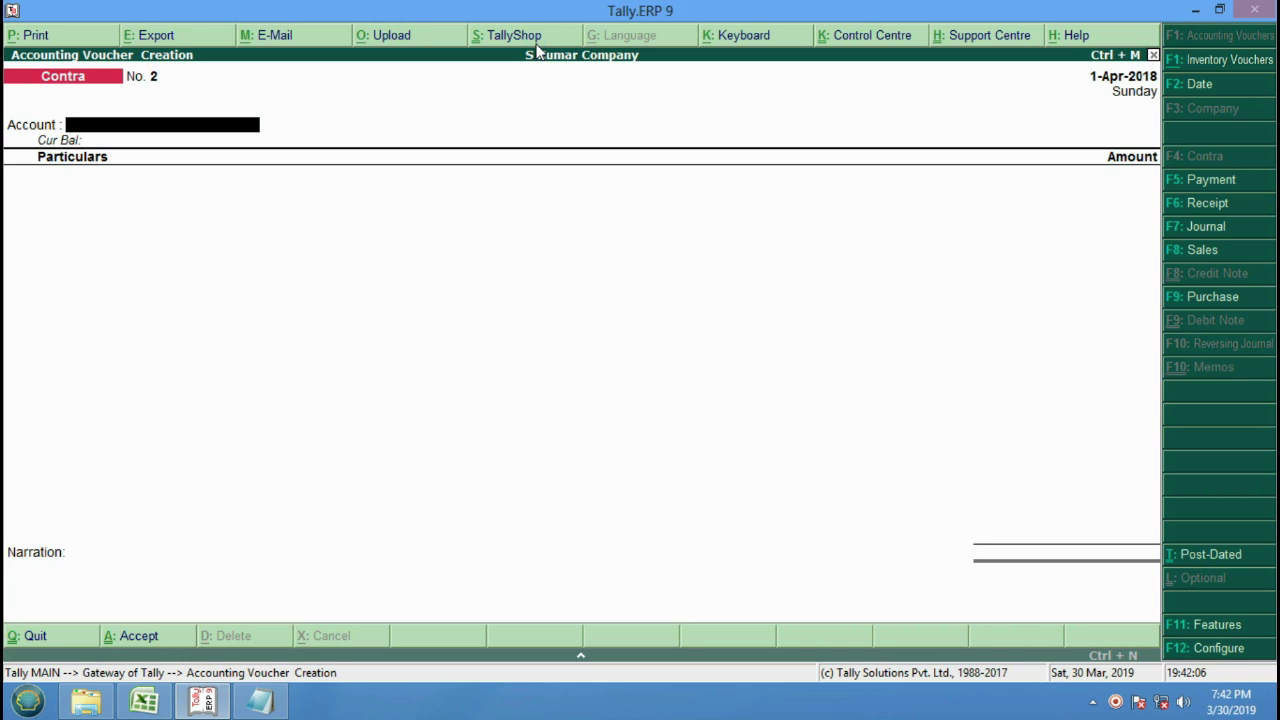
# Choose Pnb Bank as the Contra account and Cash in the particulars line.
pyautogui.press('space')
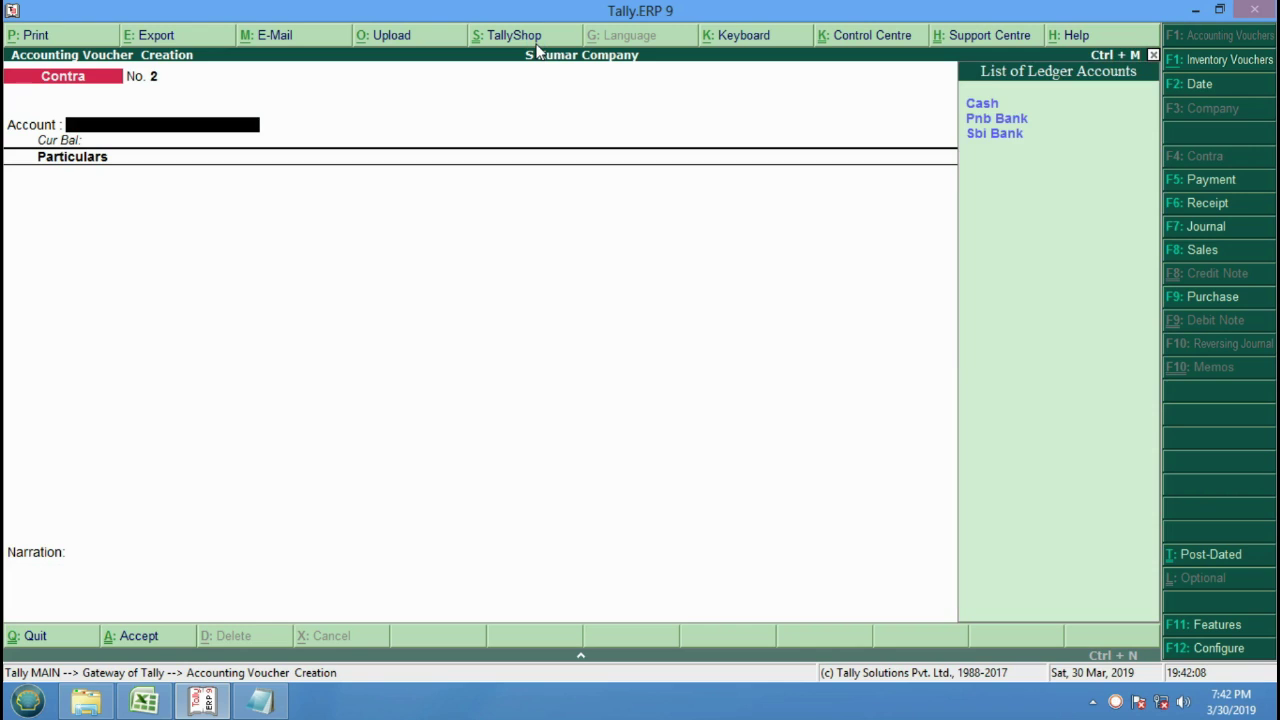
pyautogui.press('Down')
pyautogui.press('Return')
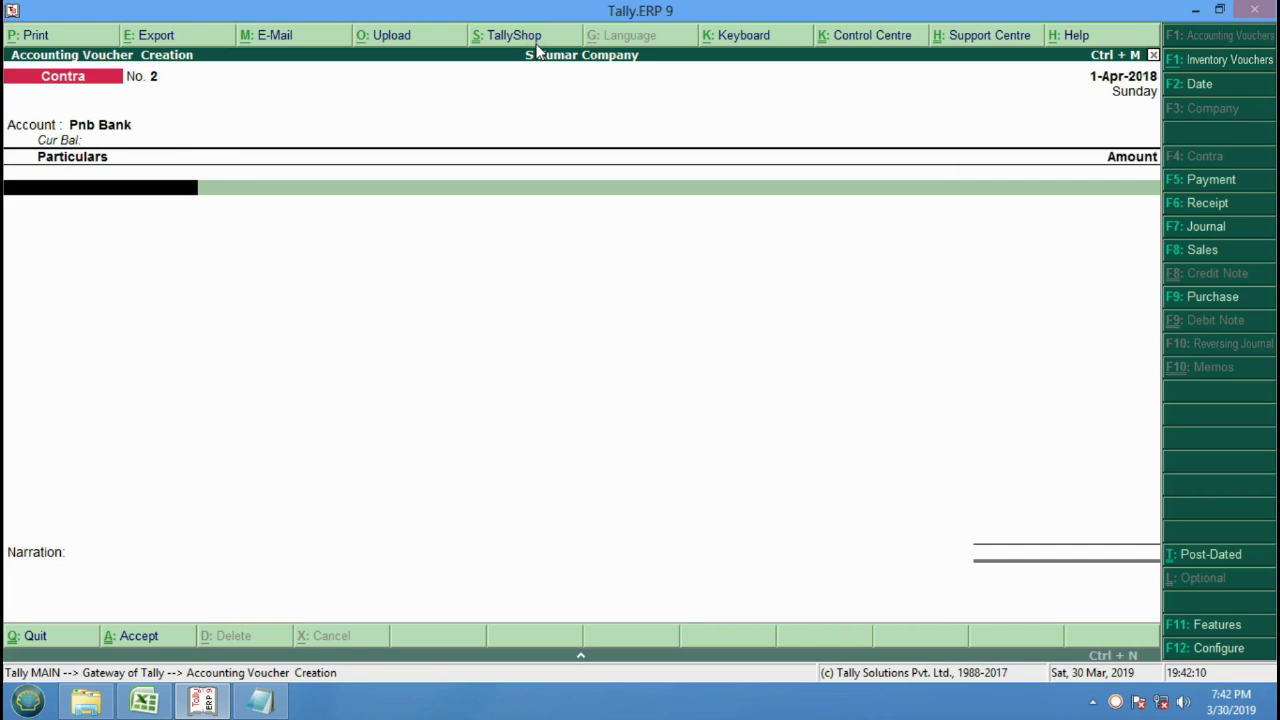
pyautogui.press('space')
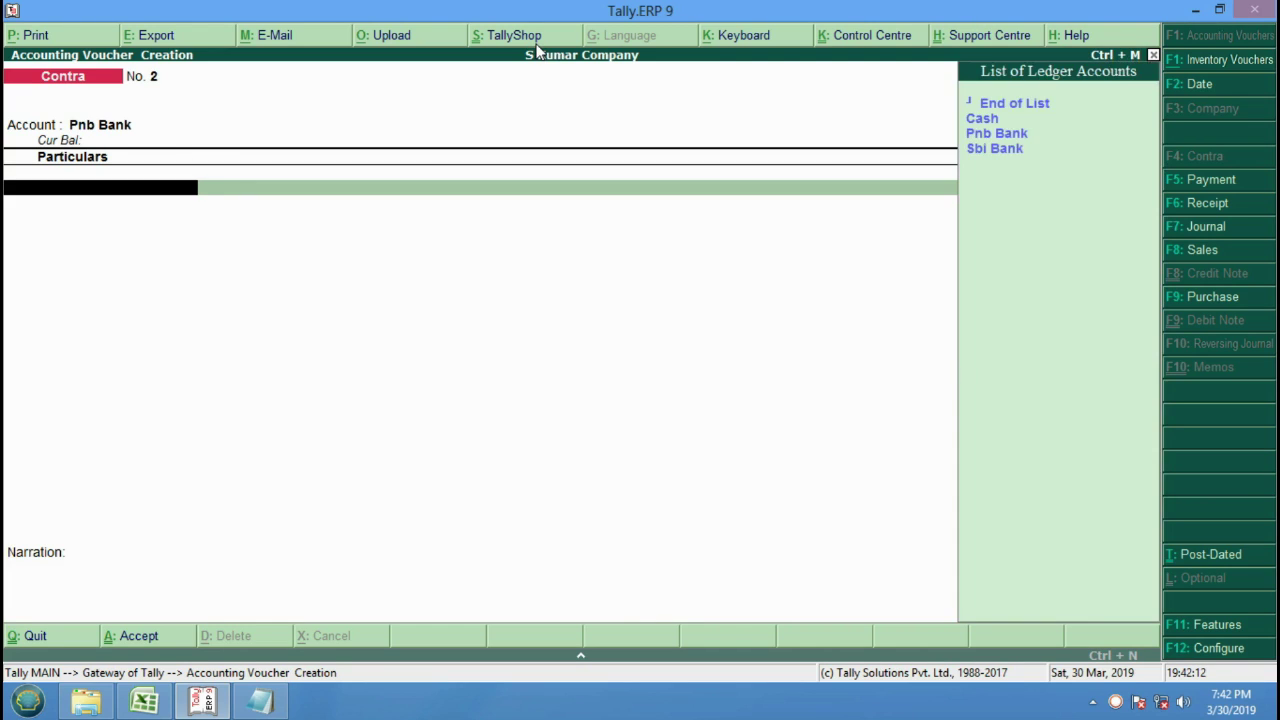
pyautogui.press('Down')
pyautogui.press('Down')
pyautogui.press('Return')
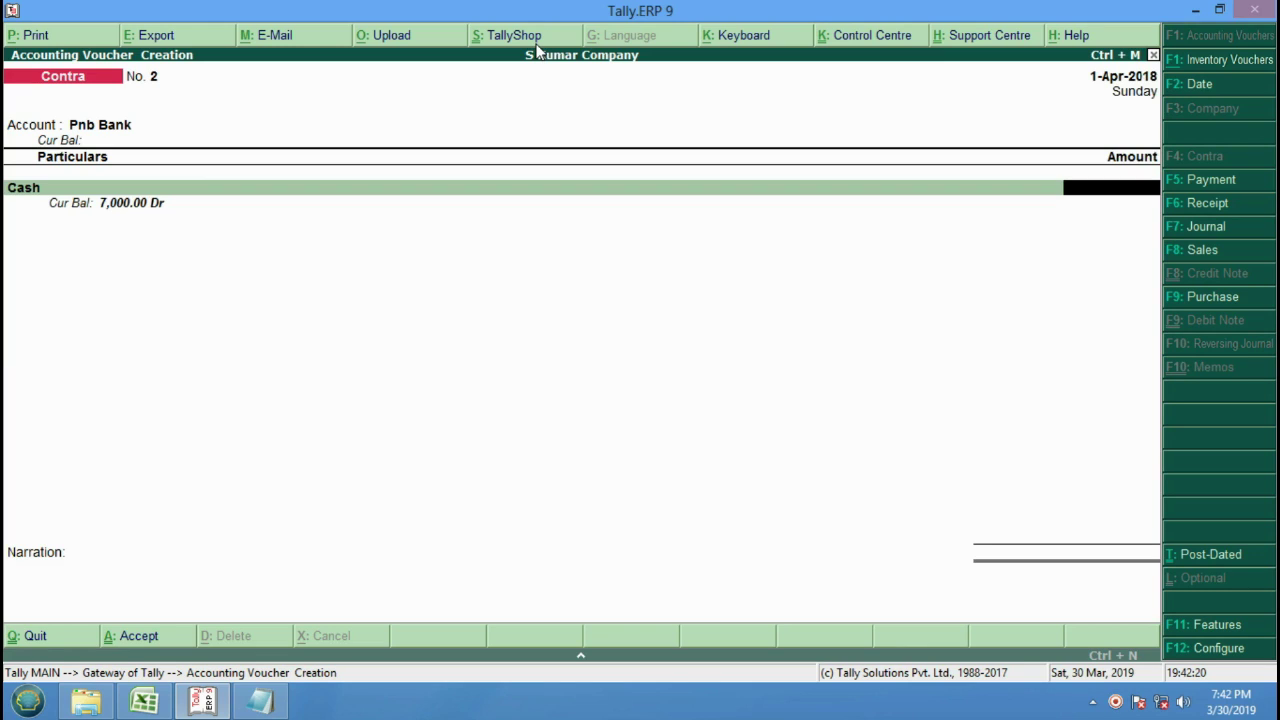
# Enter 6000 as the Cash amount and accept the 6,000.00 total.
pyautogui.write('6000')
pyautogui.press('Return')
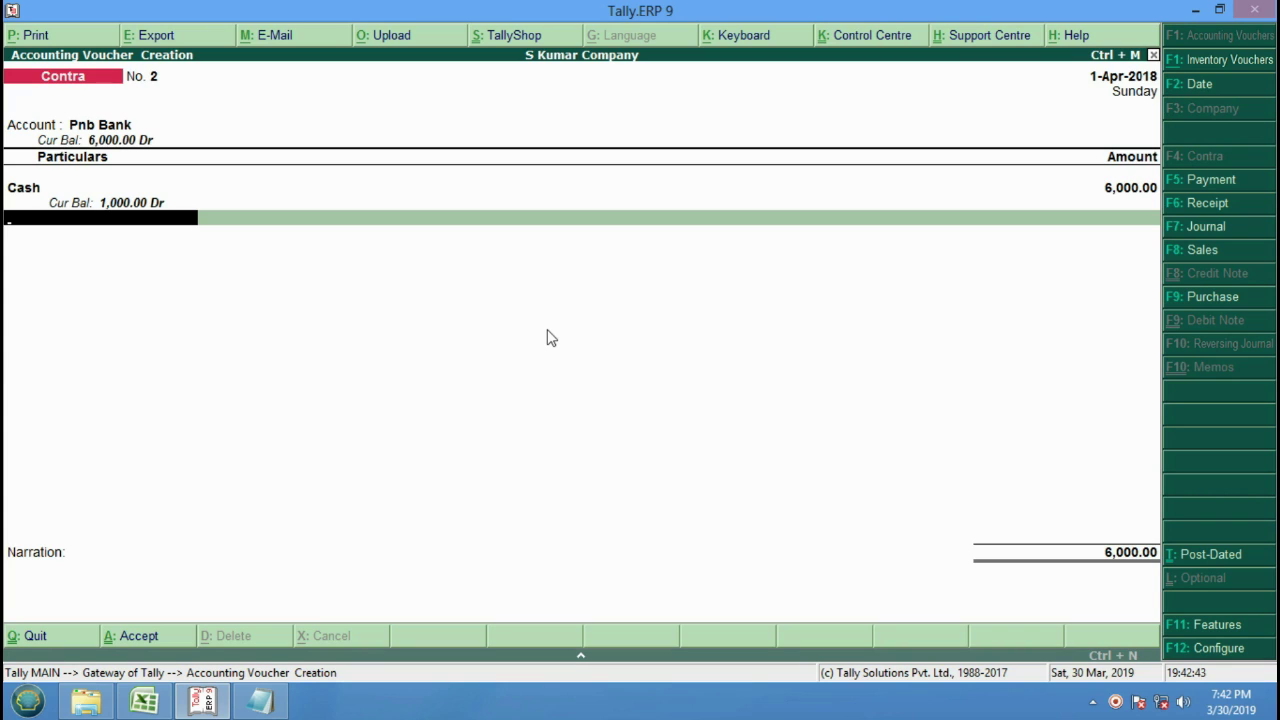
pyautogui.press('Return')
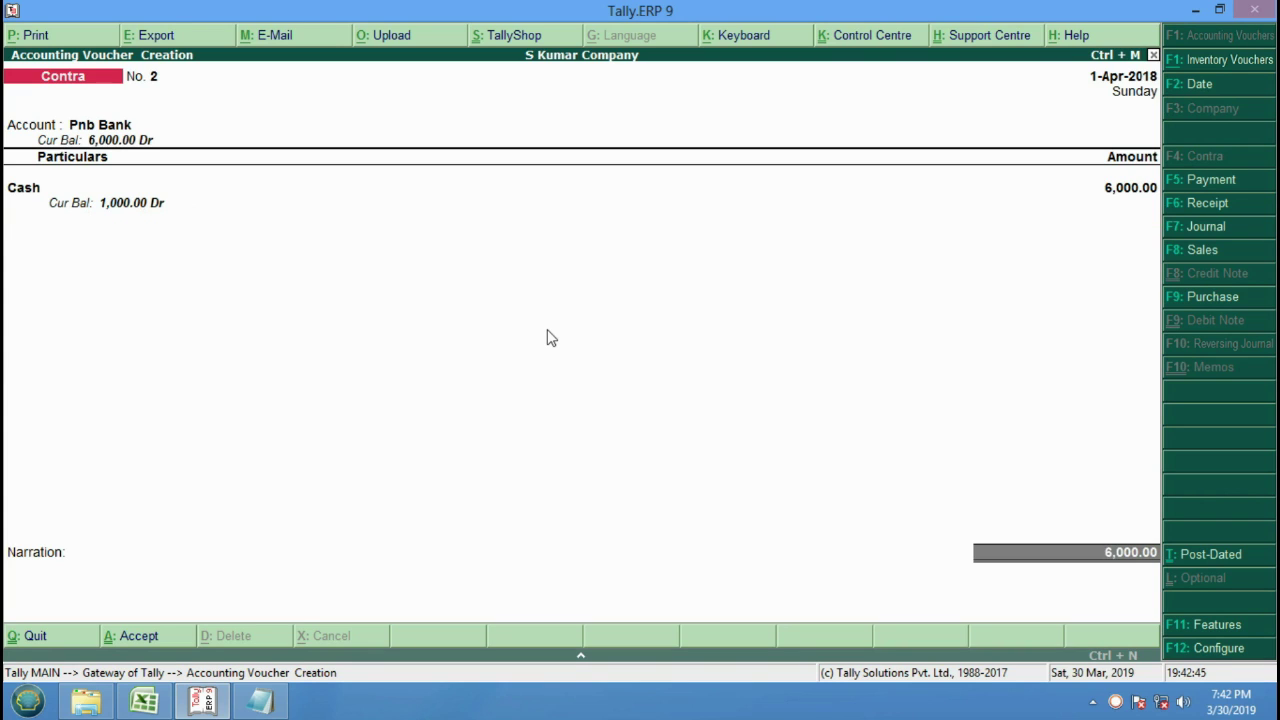
pyautogui.press('Return')
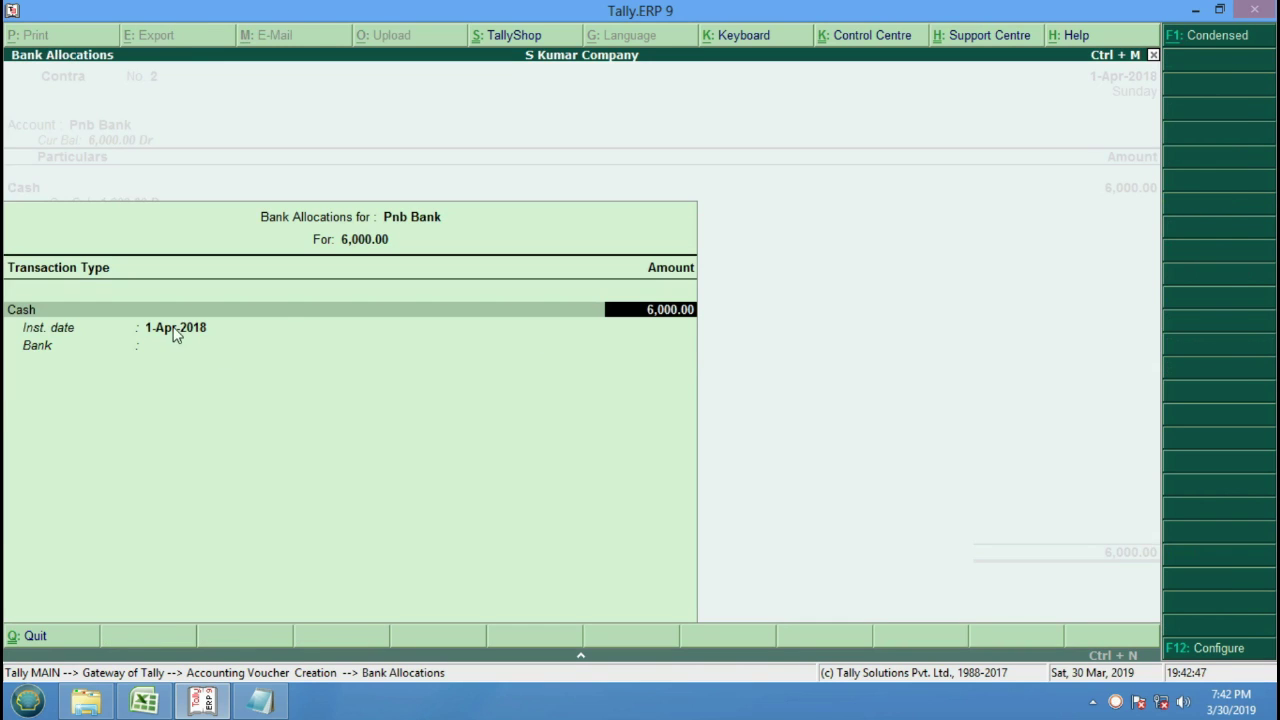
# Accept the Pnb Bank allocation and enter two 2000 notes, correcting a mistyped 4.
pyautogui.press('Return')
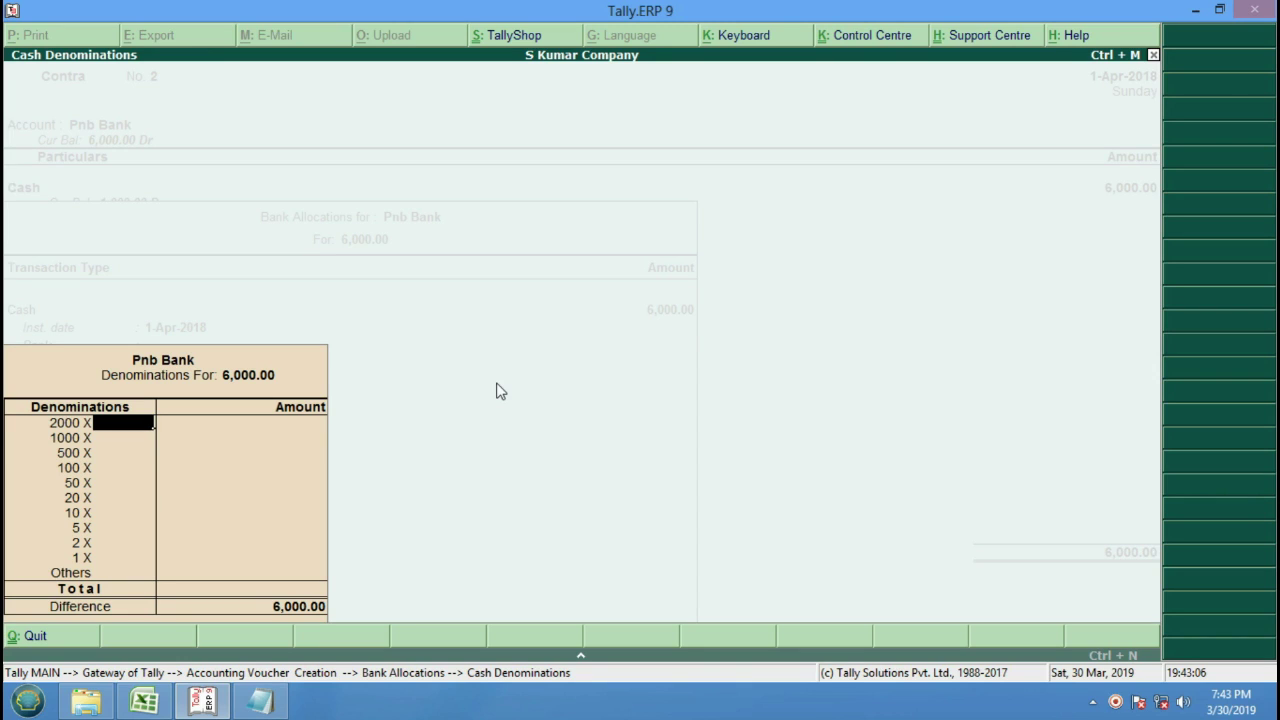
pyautogui.write('4')
pyautogui.press('BackSpace')
pyautogui.write('2')
pyautogui.press('Return')
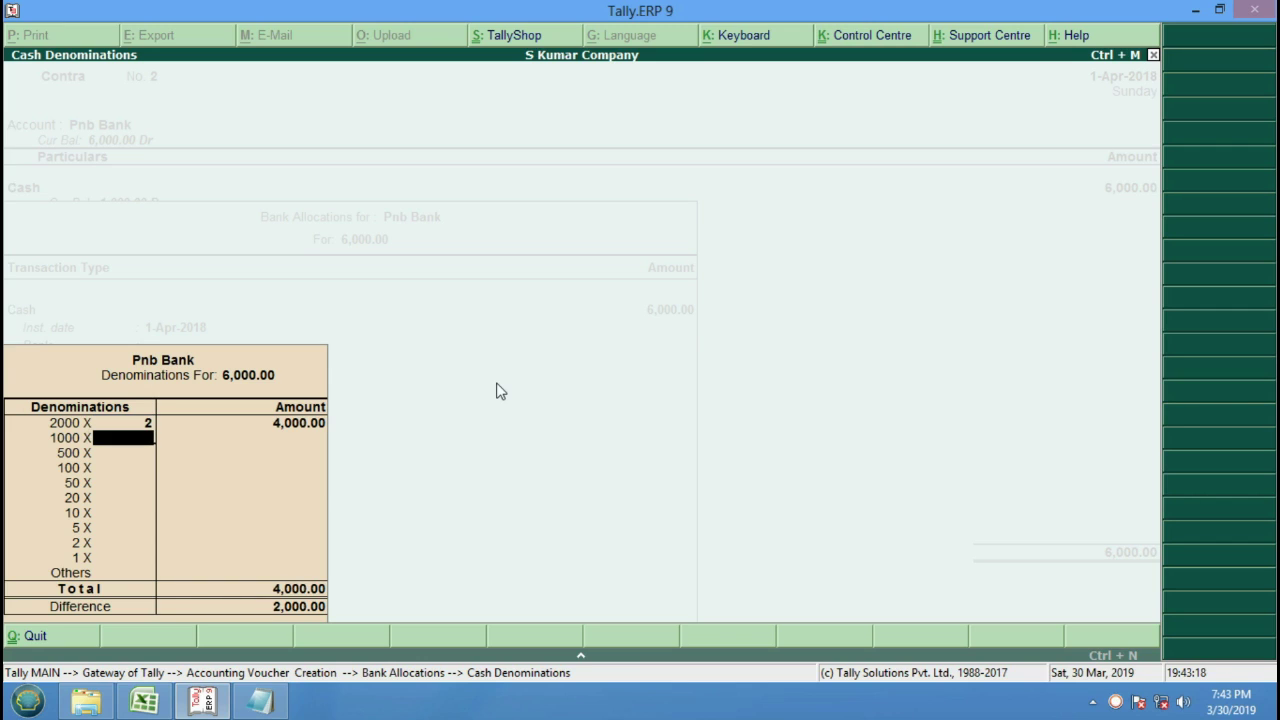
# Add one 500, five 100 and one 1000 note so denominations total 6,000.00.
pyautogui.press('Return')
pyautogui.write('1')
pyautogui.press('Return')
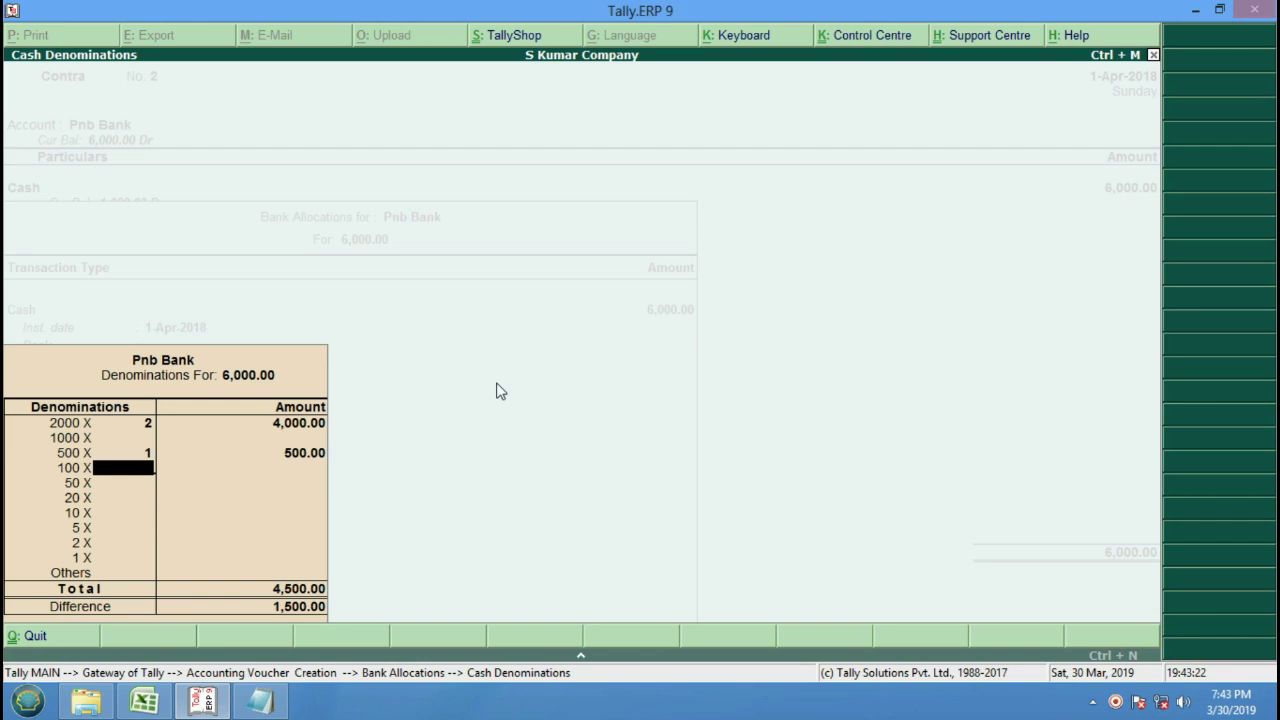
pyautogui.write('5')
pyautogui.press('Return')
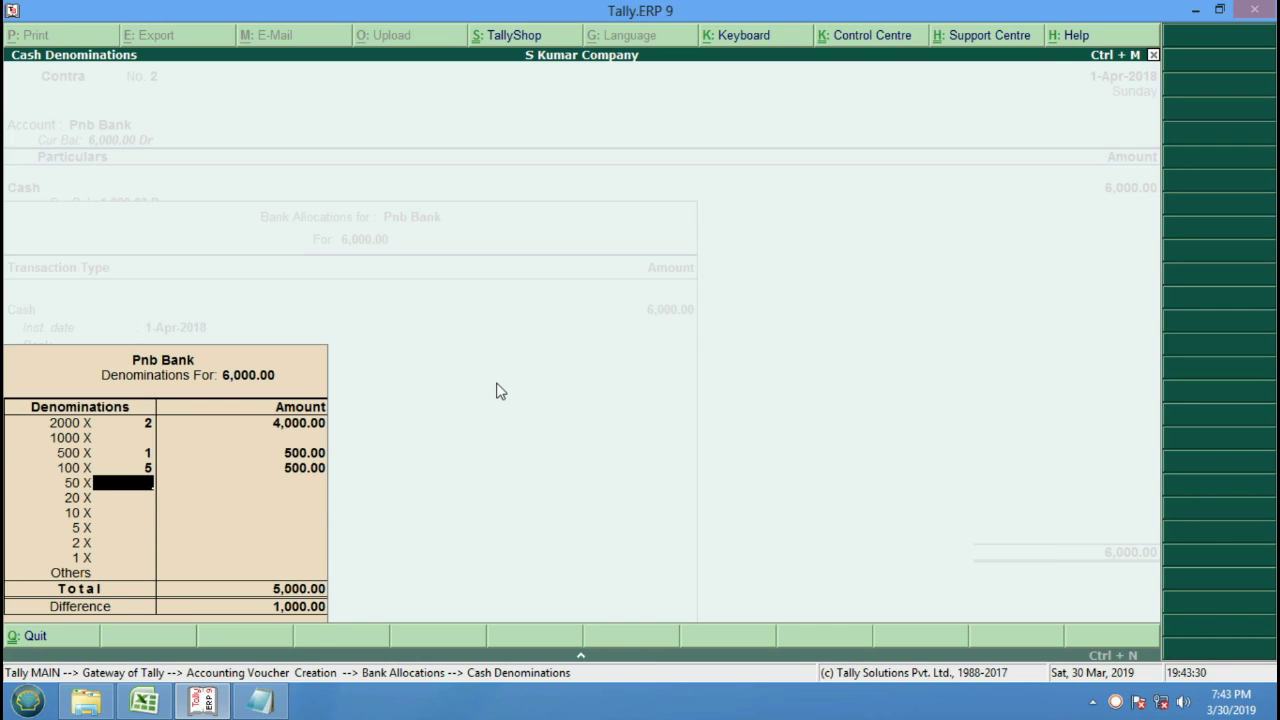
pyautogui.press('Up')
pyautogui.press('Up')
pyautogui.press('Up')
pyautogui.write('1')
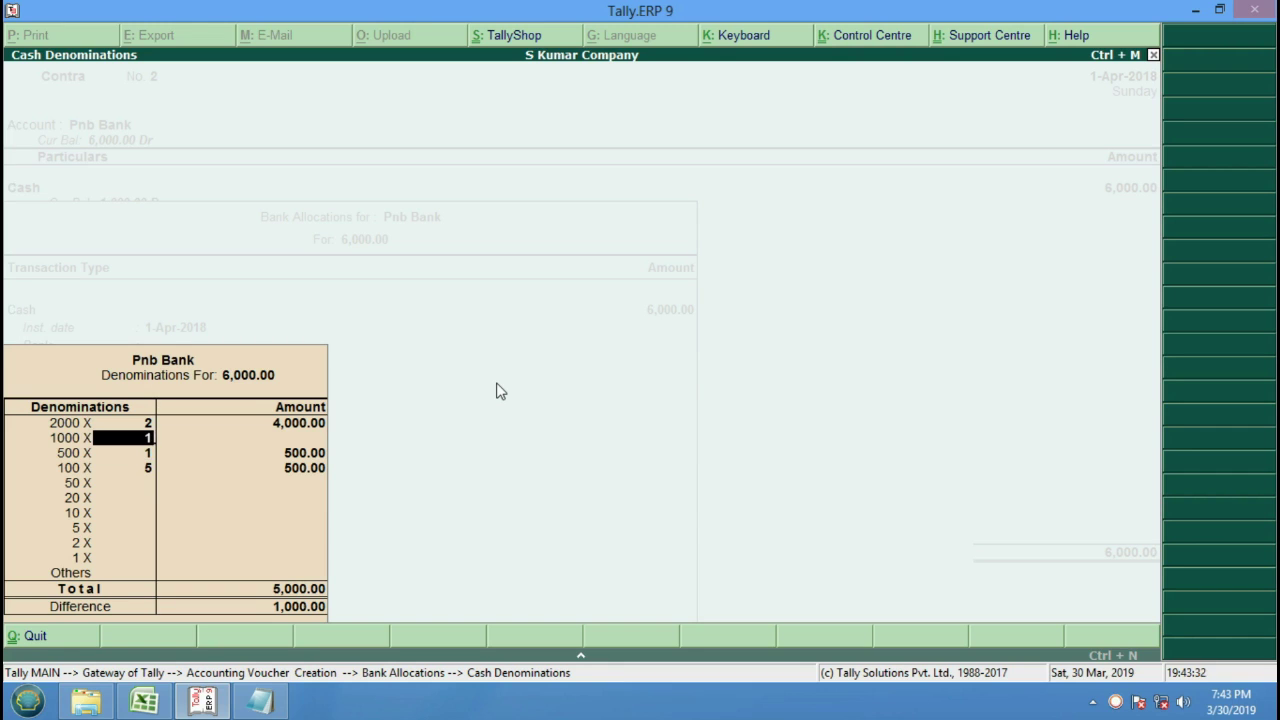
pyautogui.press('Return')
pyautogui.press('Return')
pyautogui.press('Return')
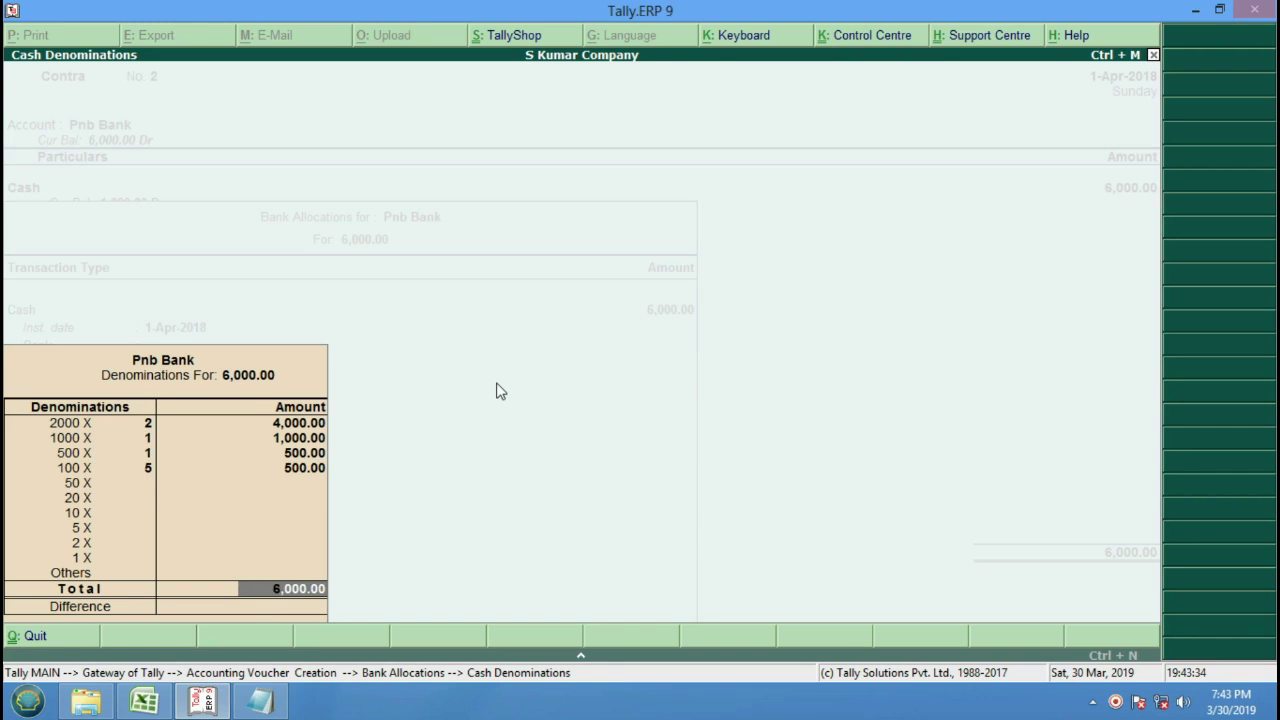
pyautogui.press('Return')
pyautogui.press('Return')
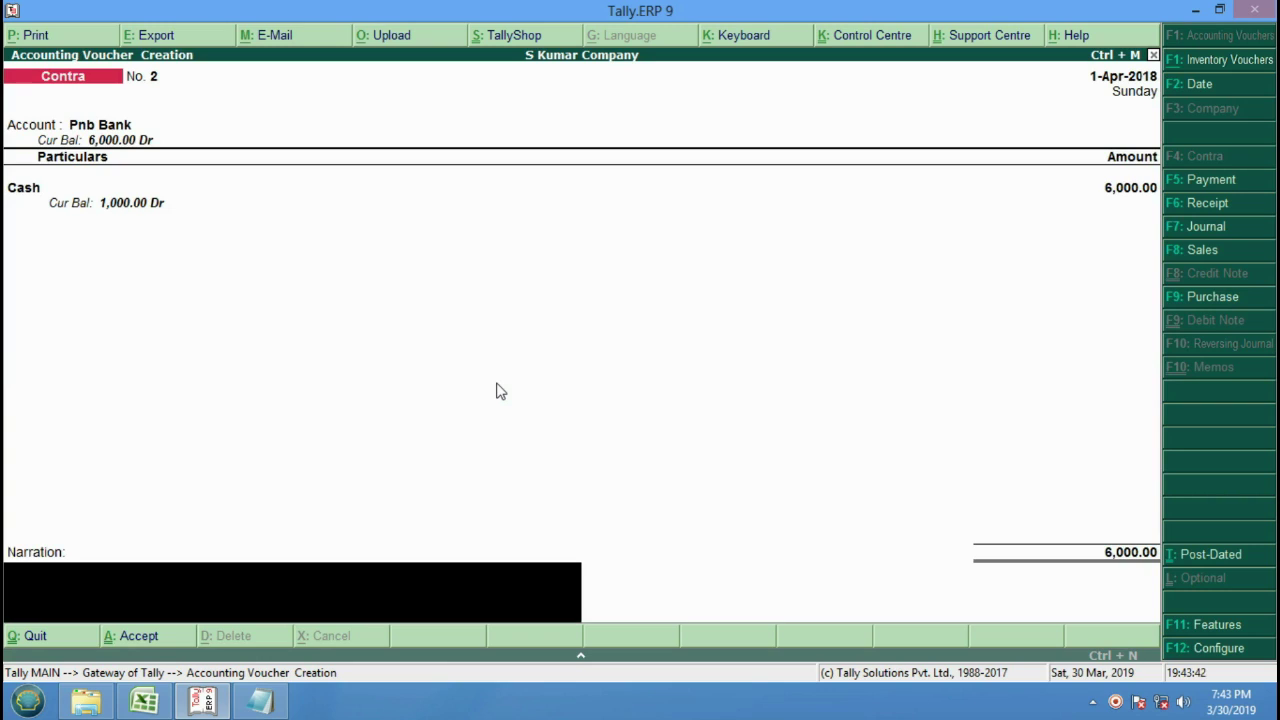
# Add the narration 'Cash Diposte To PNB Bank Rs. 6000/-' to Contra voucher No. 2.
pyautogui.write('Ca')
pyautogui.write('sh ')
pyautogui.write('Dip')
pyautogui.write('site')
pyautogui.press('BackSpace')
pyautogui.press('BackSpace')
pyautogui.press('BackSpace')
pyautogui.write('osu')
pyautogui.press('BackSpace')
pyautogui.write('te T')
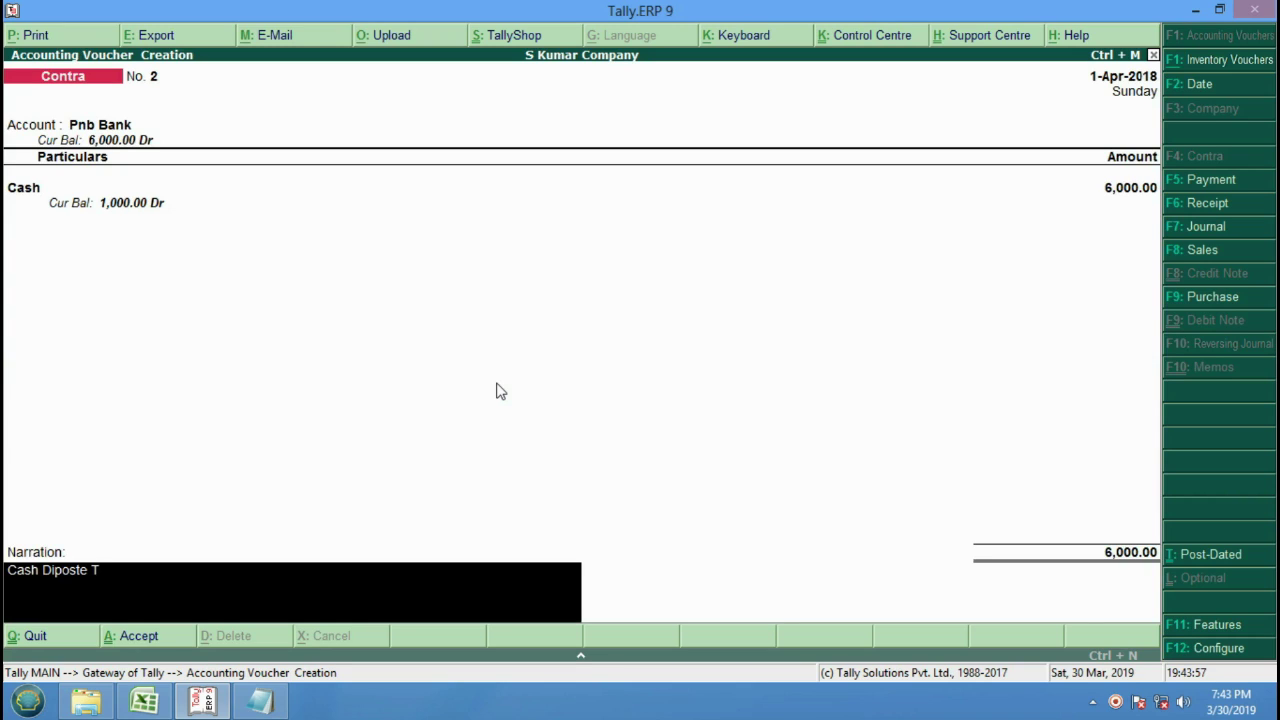
pyautogui.write('o PNB Bank Rs. ')
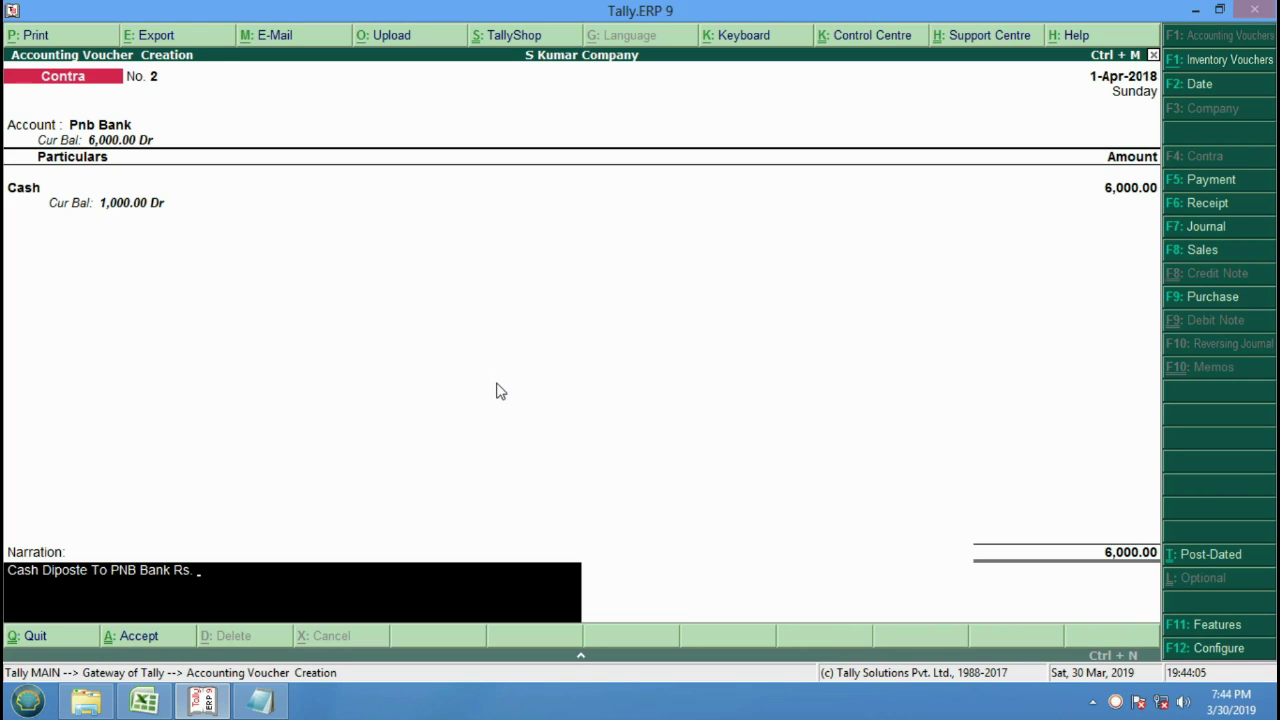
pyautogui.write('6000/-')
pyautogui.press('Return')
pyautogui.press('Return')
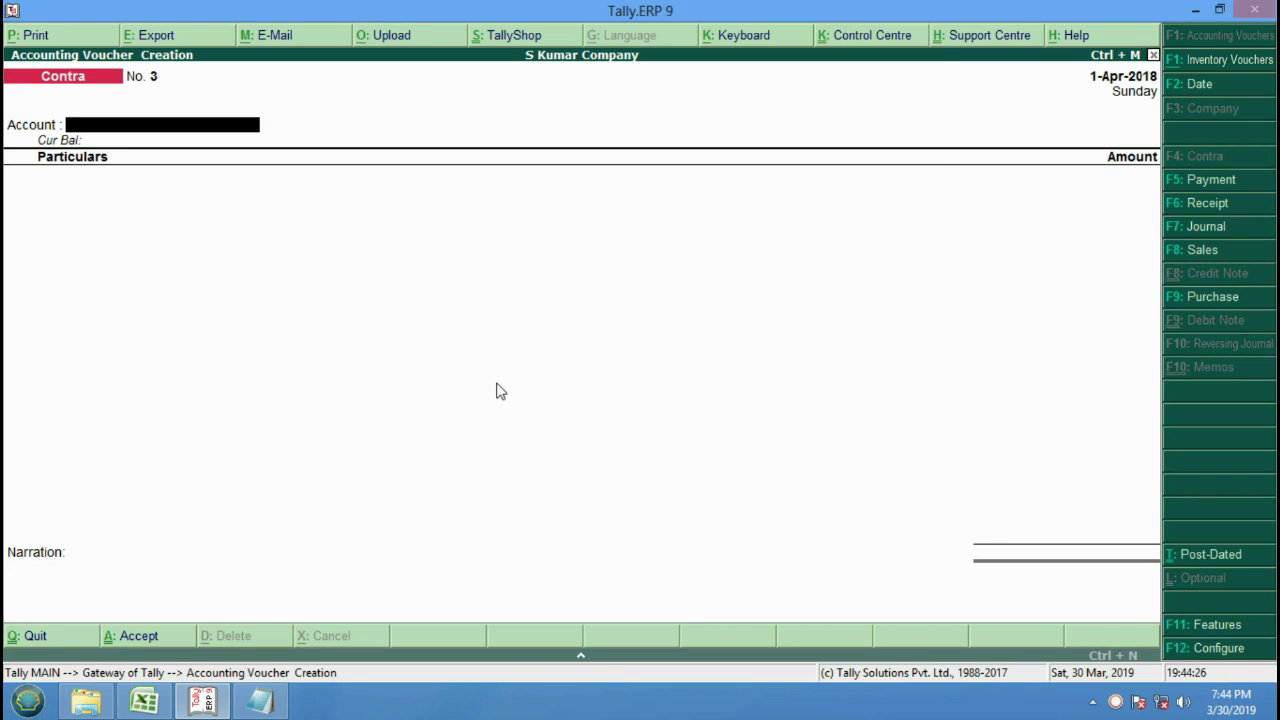
# Choose Sbi Bank as the account and Pnb Bank as particulars for 500.
pyautogui.press('Down')
pyautogui.press('Down')
pyautogui.press('Down')
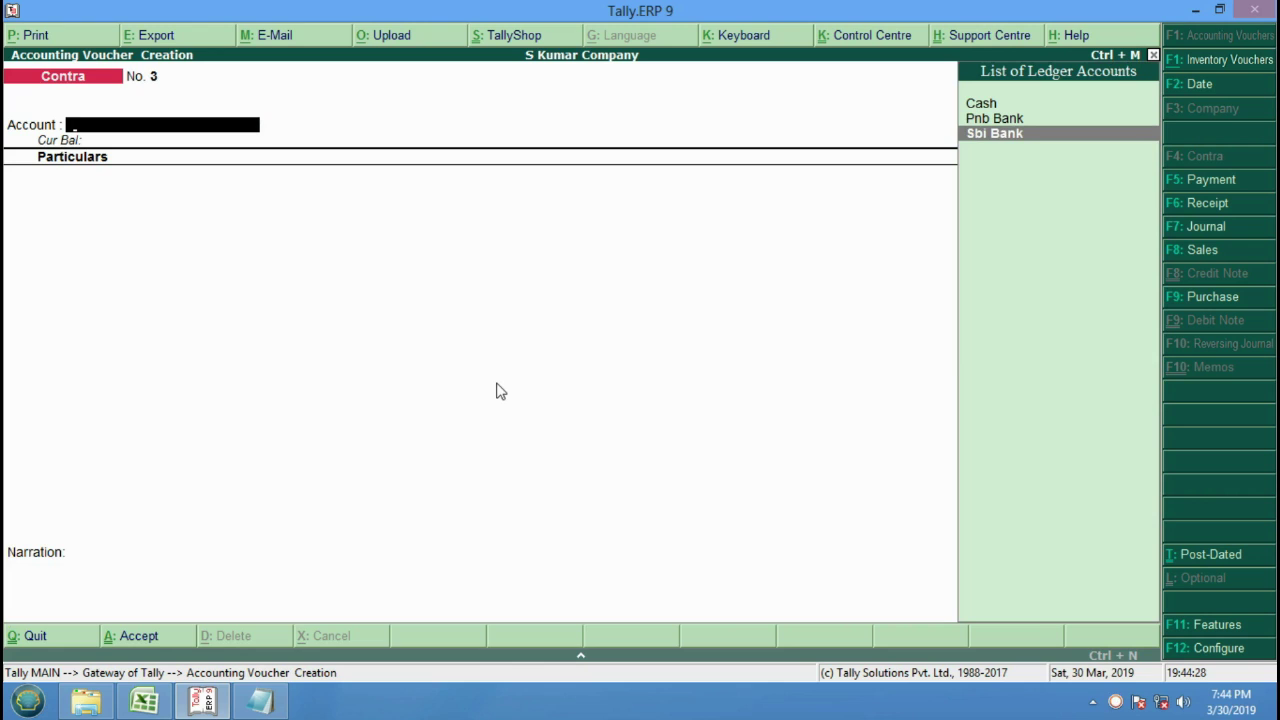
pyautogui.press('Return')
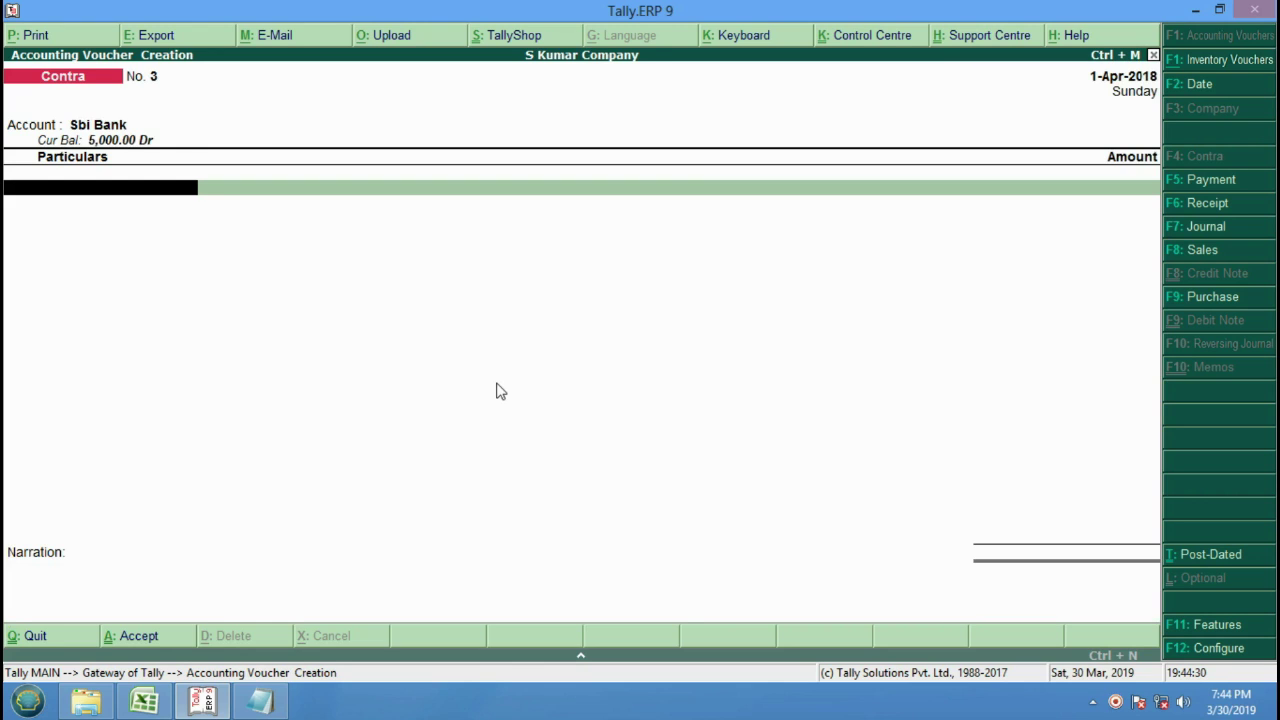
pyautogui.press('Down')
pyautogui.press('Down')
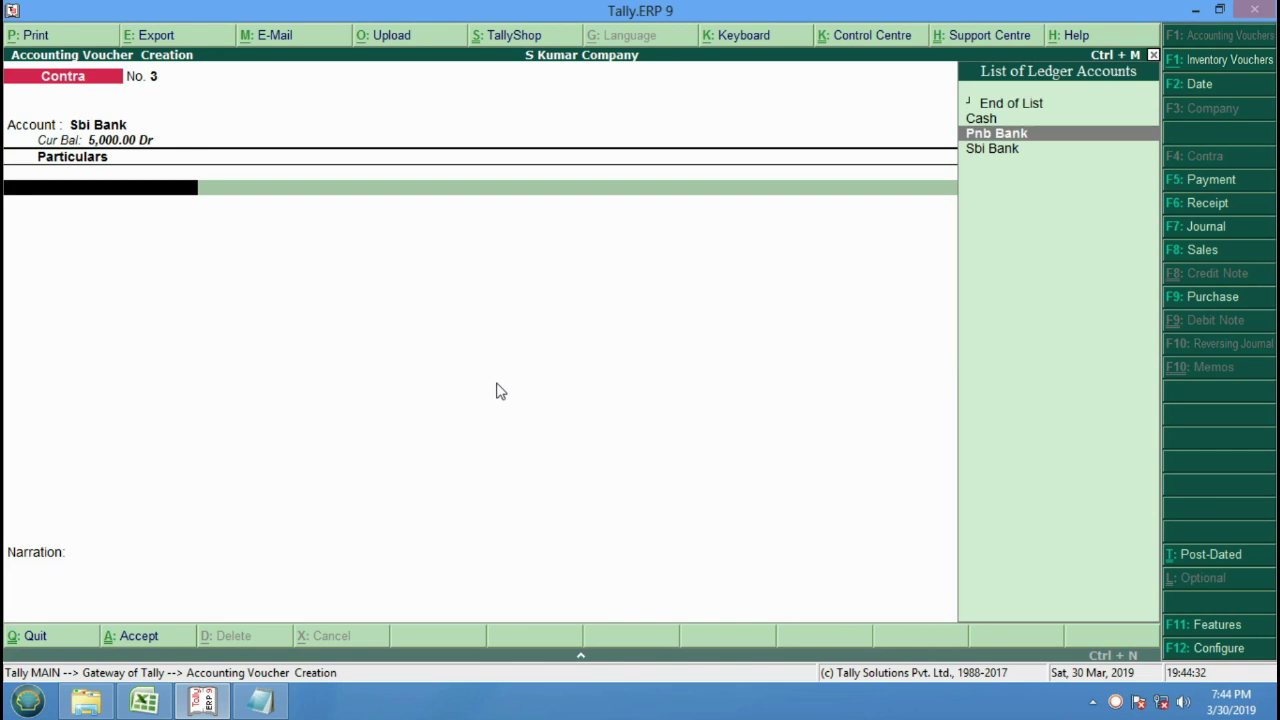
pyautogui.press('Return')
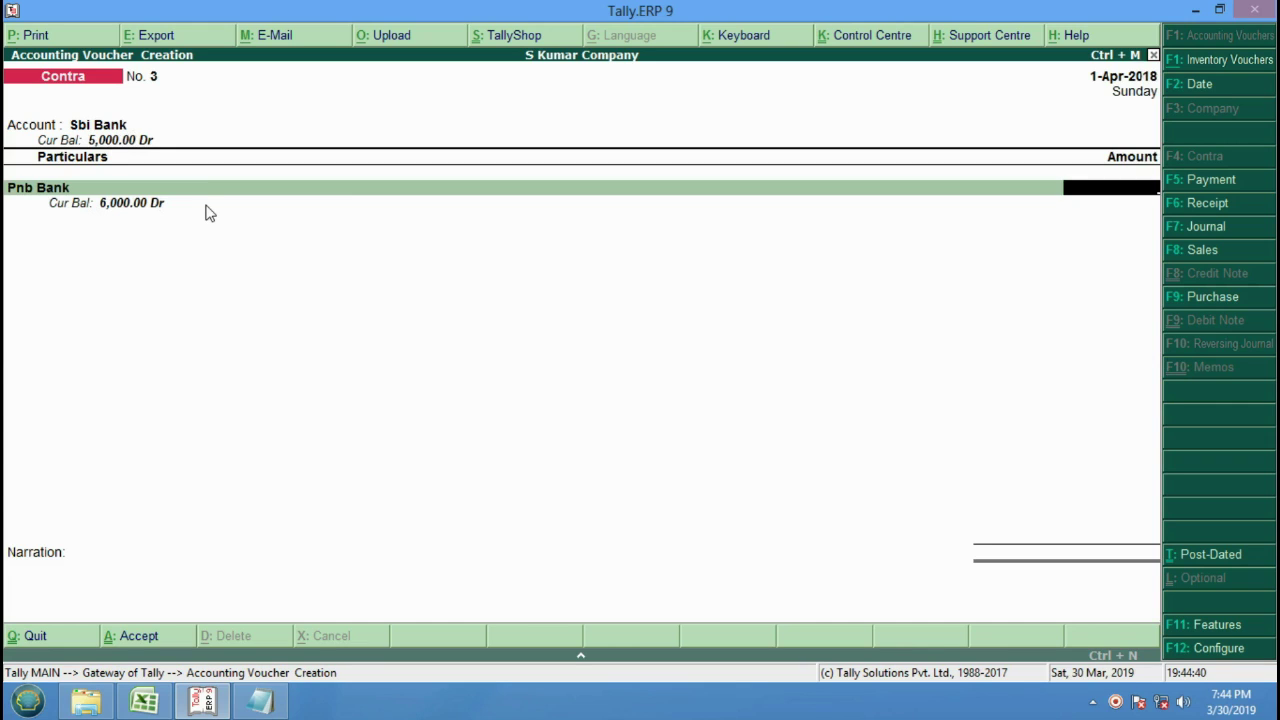
pyautogui.write('500')
# Accept the Cheque/DD bank allocations dated 1-Apr-2018 for the 500.00 transfer.
pyautogui.press('Return')
pyautogui.press('Return')
pyautogui.press('Return')
pyautogui.press('Return')
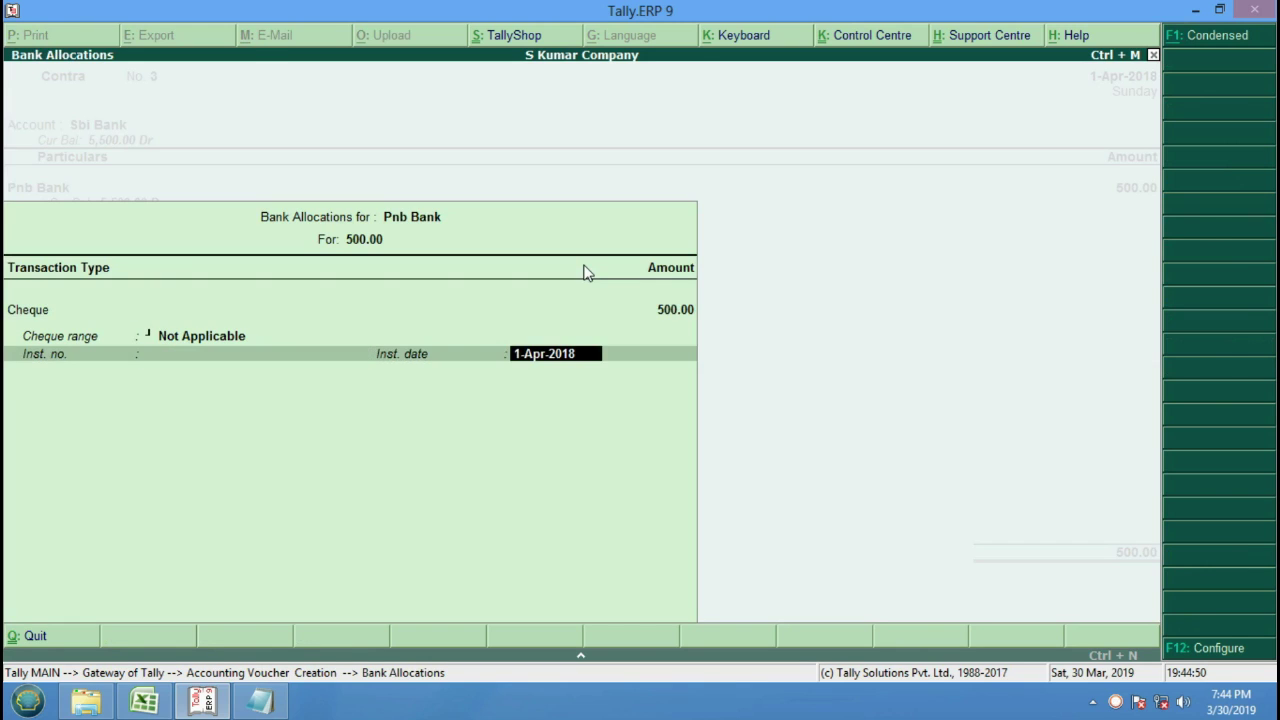
pyautogui.press('Return')
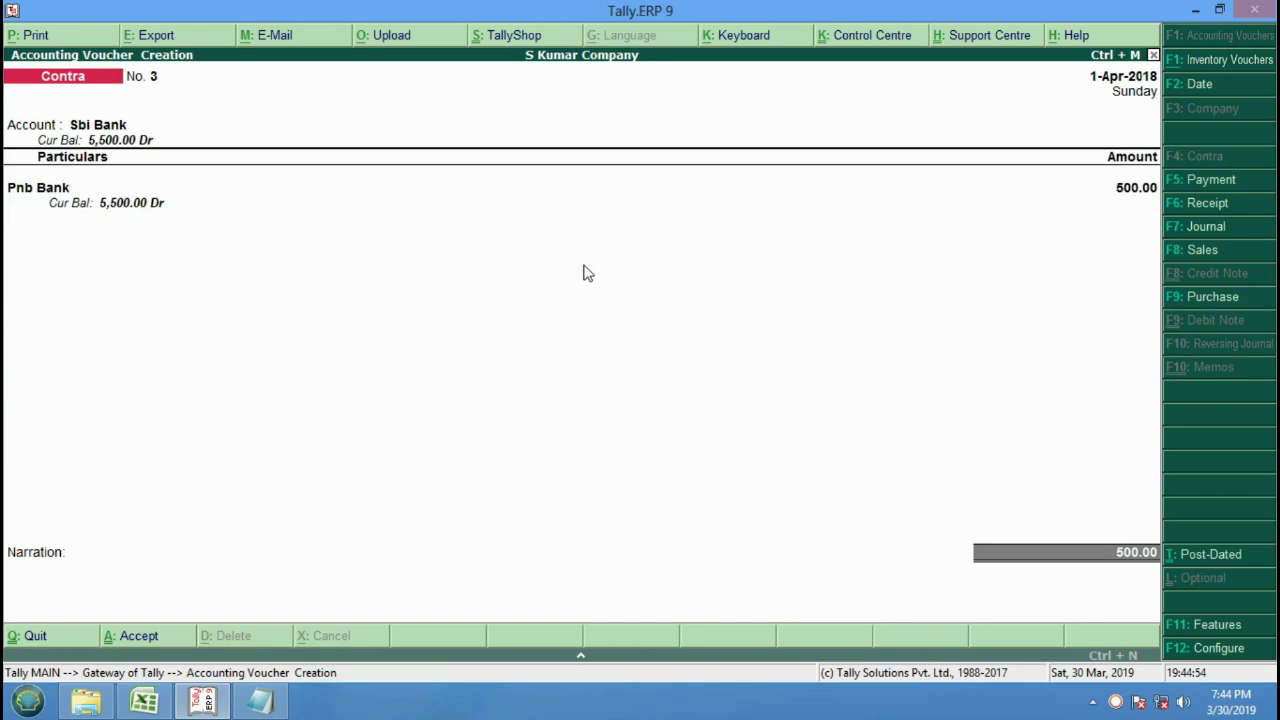
pyautogui.press('Return')
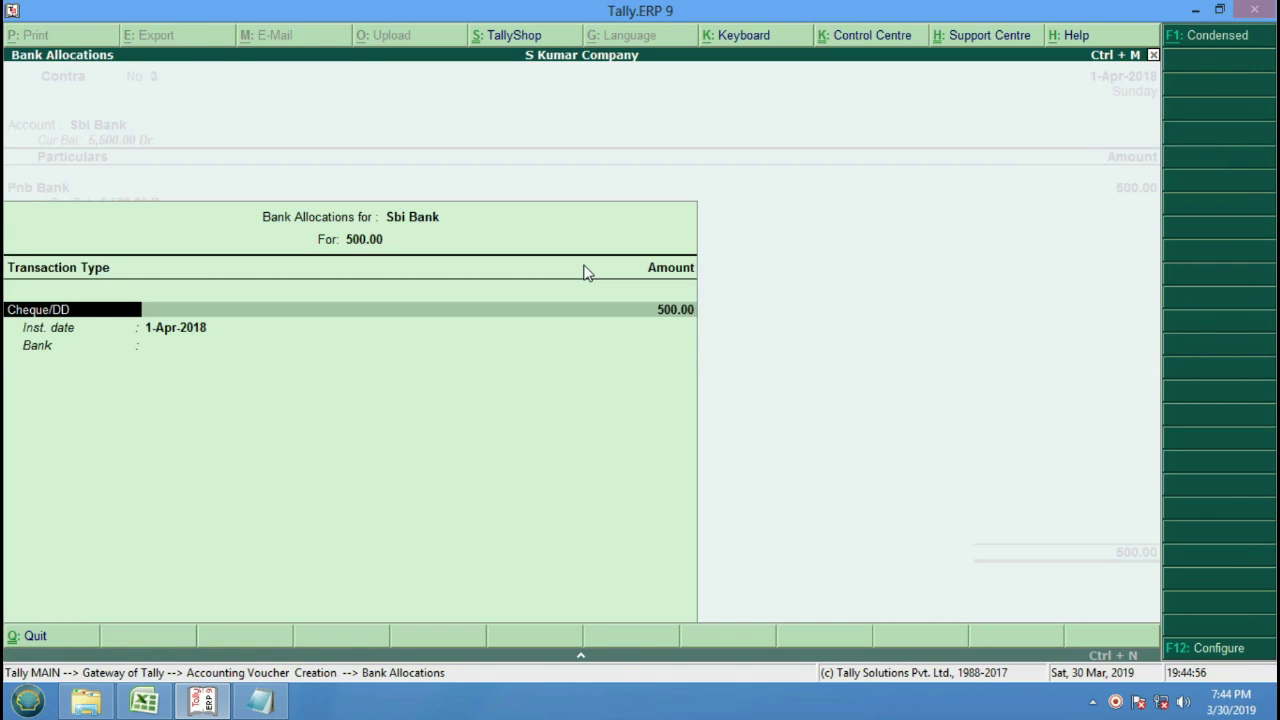
pyautogui.press('Return')
pyautogui.press('Return')
pyautogui.press('Return')
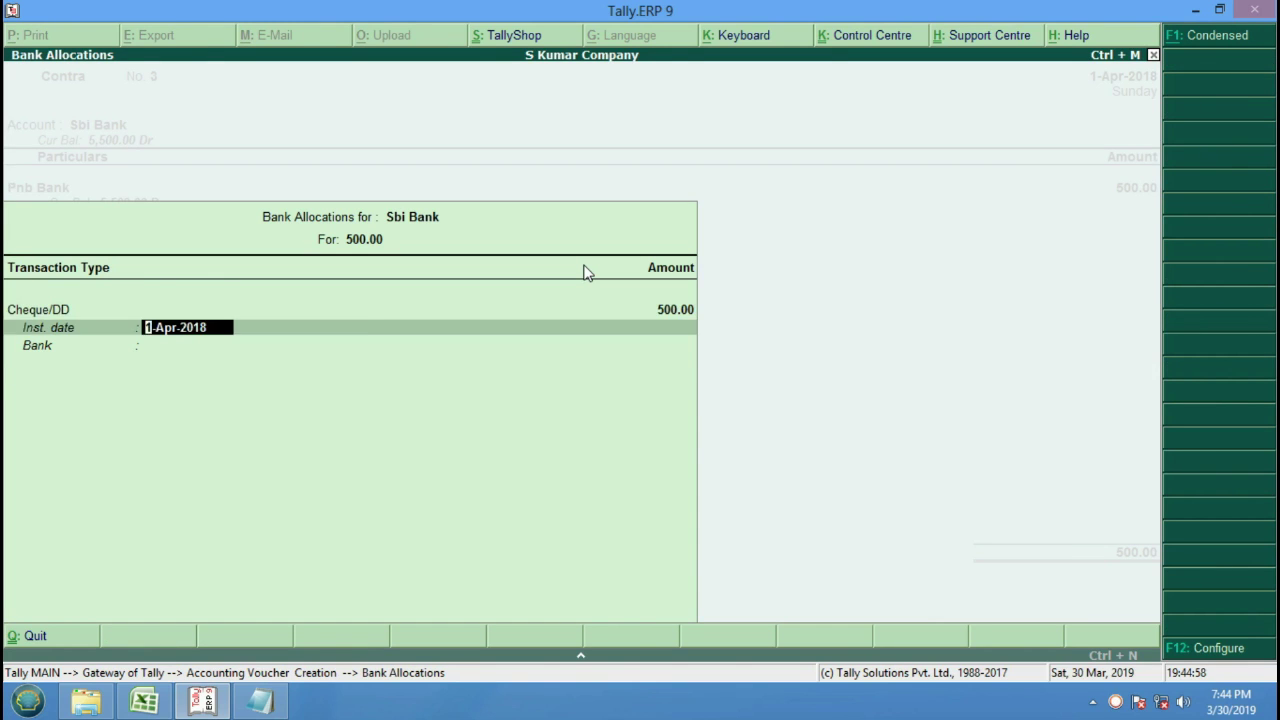
pyautogui.press('Return')
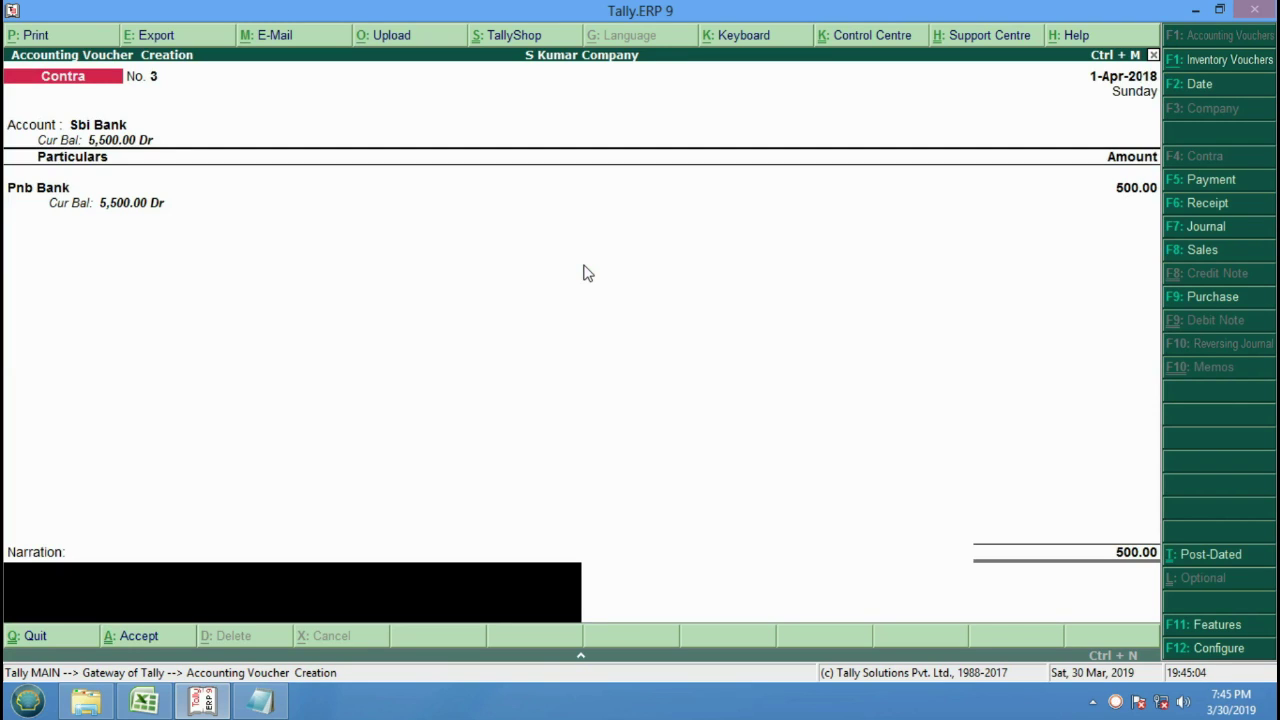
# Add the narration 'Transfer Money PNB to SBI A/c Rs. 500/-' and save Contra voucher No. 3.
pyautogui.write('Mone')
pyautogui.press('BackSpace')
pyautogui.press('BackSpace')
pyautogui.press('BackSpace')
pyautogui.press('BackSpace')
pyautogui.press('BackSpace')
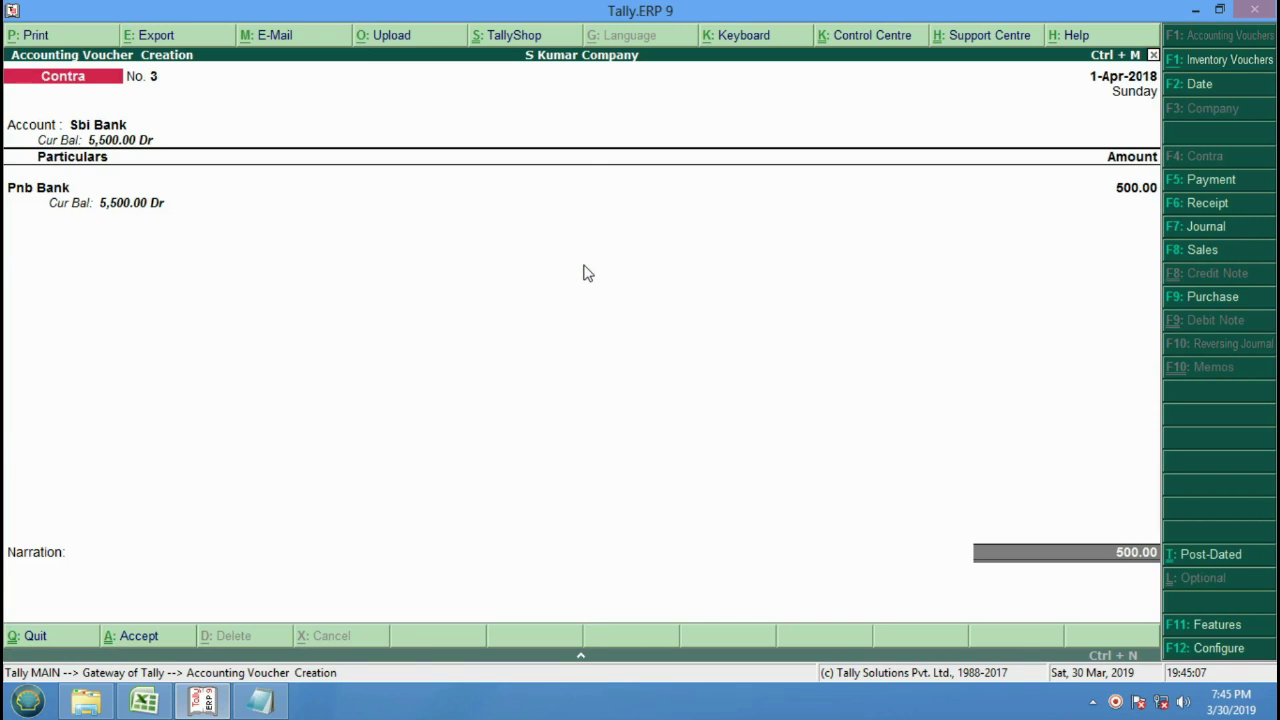
pyautogui.press('Return')
pyautogui.press('Return')
pyautogui.press('Return')
pyautogui.press('Return')
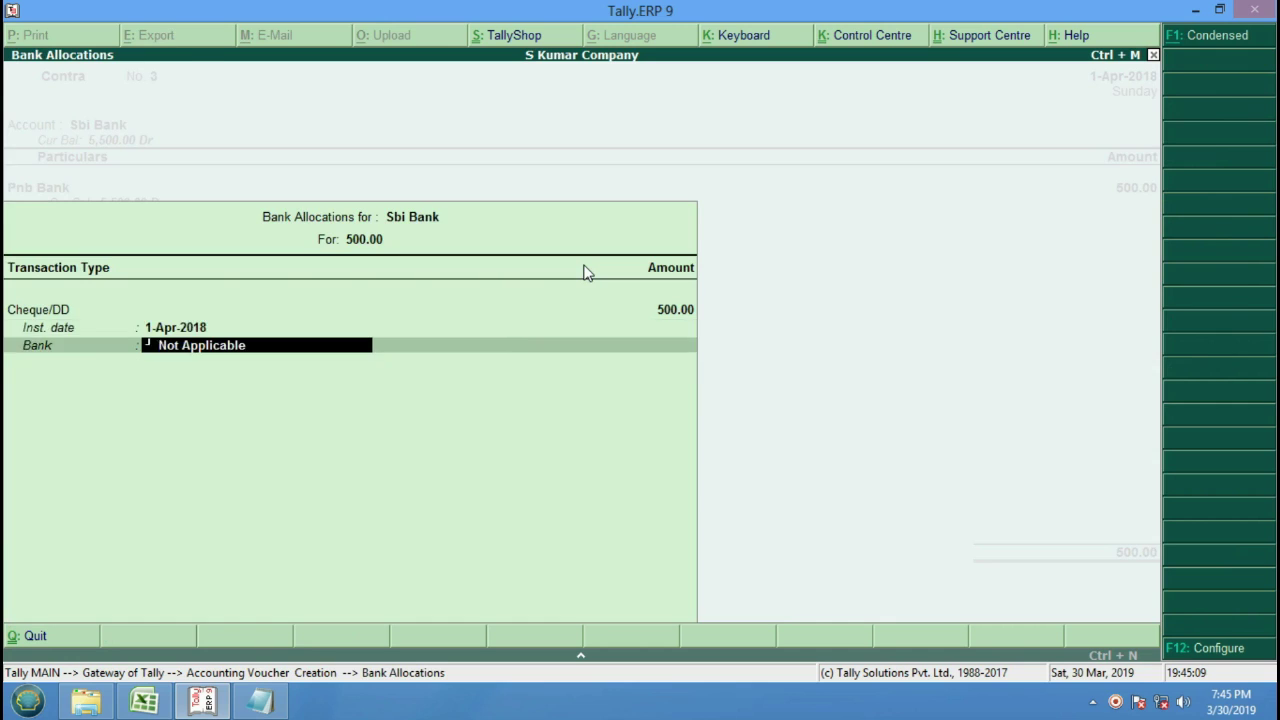
pyautogui.write('Tra')
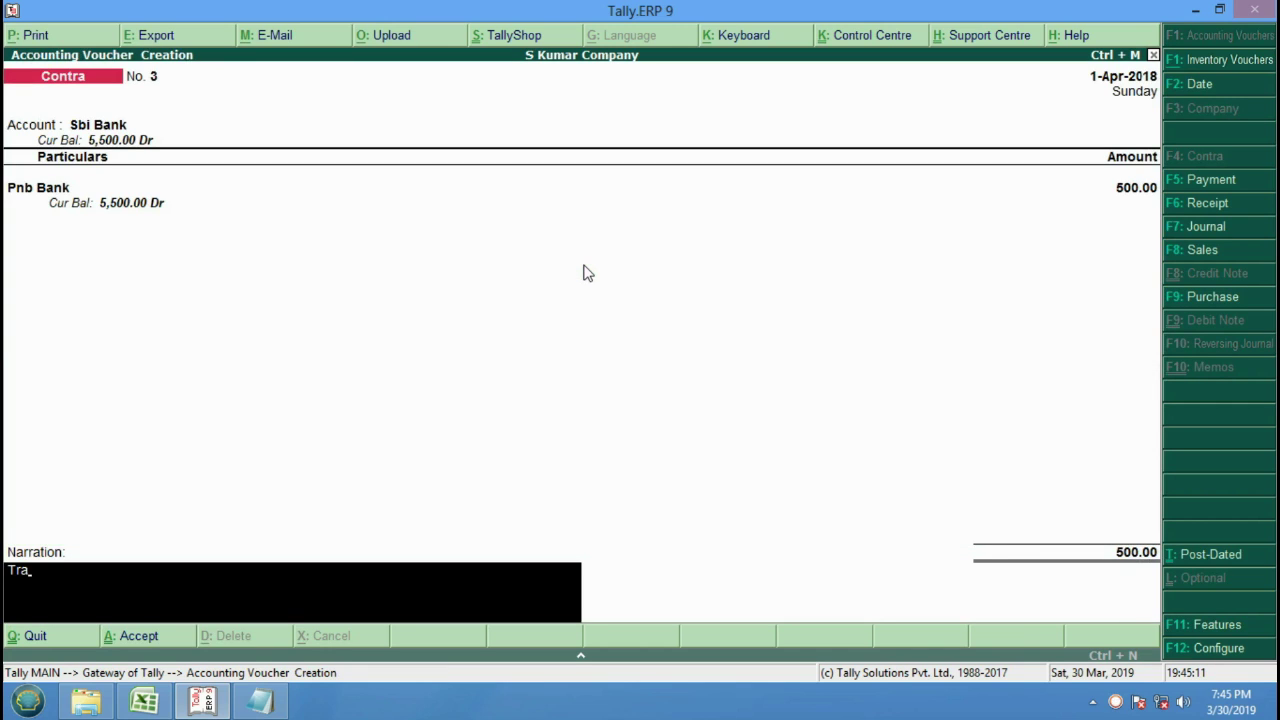
pyautogui.write('nsfer m,')
pyautogui.press('BackSpace')
pyautogui.write('Money')
pyautogui.press('BackSpace')
pyautogui.press('BackSpace')
pyautogui.press('BackSpace')
pyautogui.press('BackSpace')
pyautogui.press('BackSpace')
pyautogui.press('BackSpace')
pyautogui.write('Money PNB')
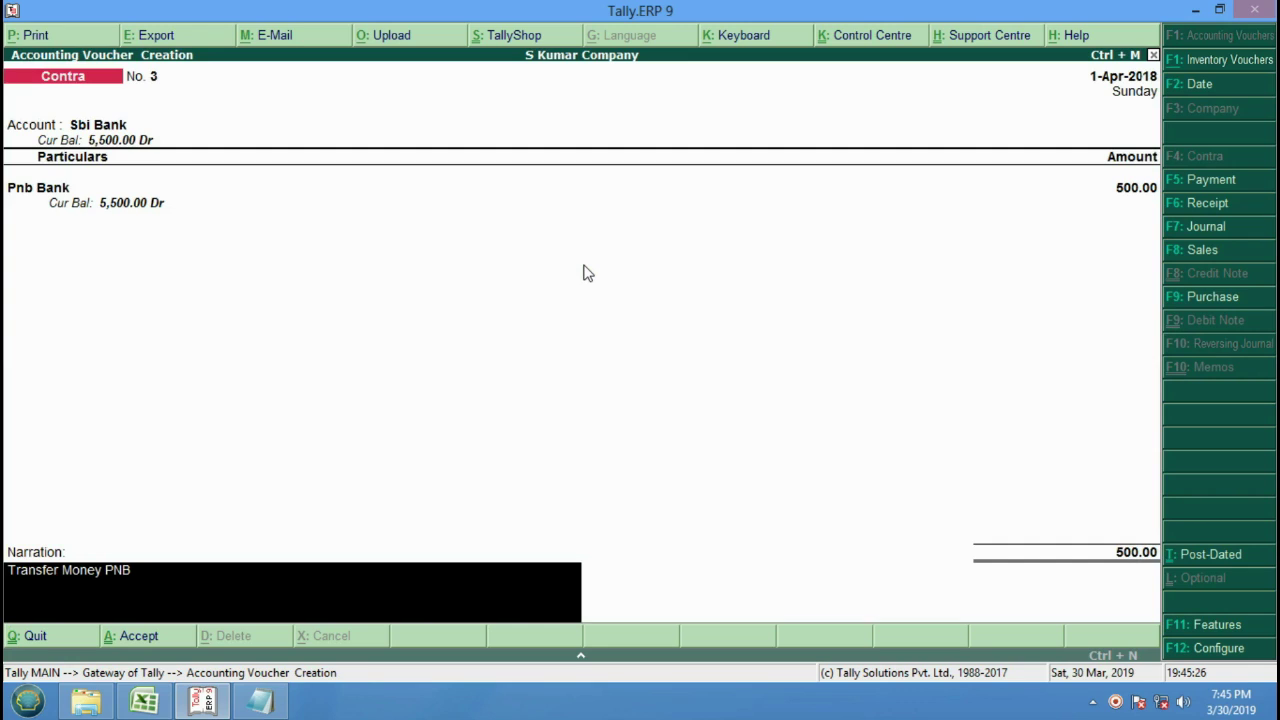
pyautogui.write(' to Sbi')
pyautogui.press('BackSpace')
pyautogui.write('BI A./c Rs. 500/')
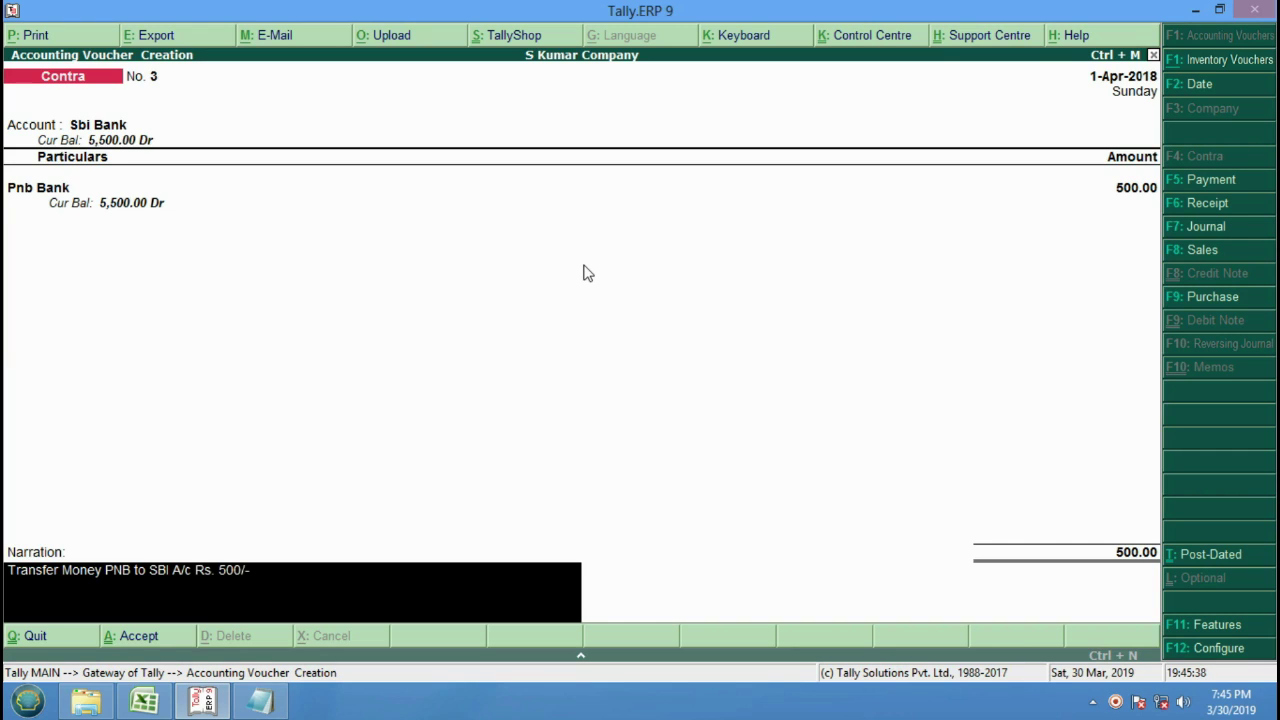
pyautogui.write('-')
pyautogui.press('Return')
pyautogui.press('Return')
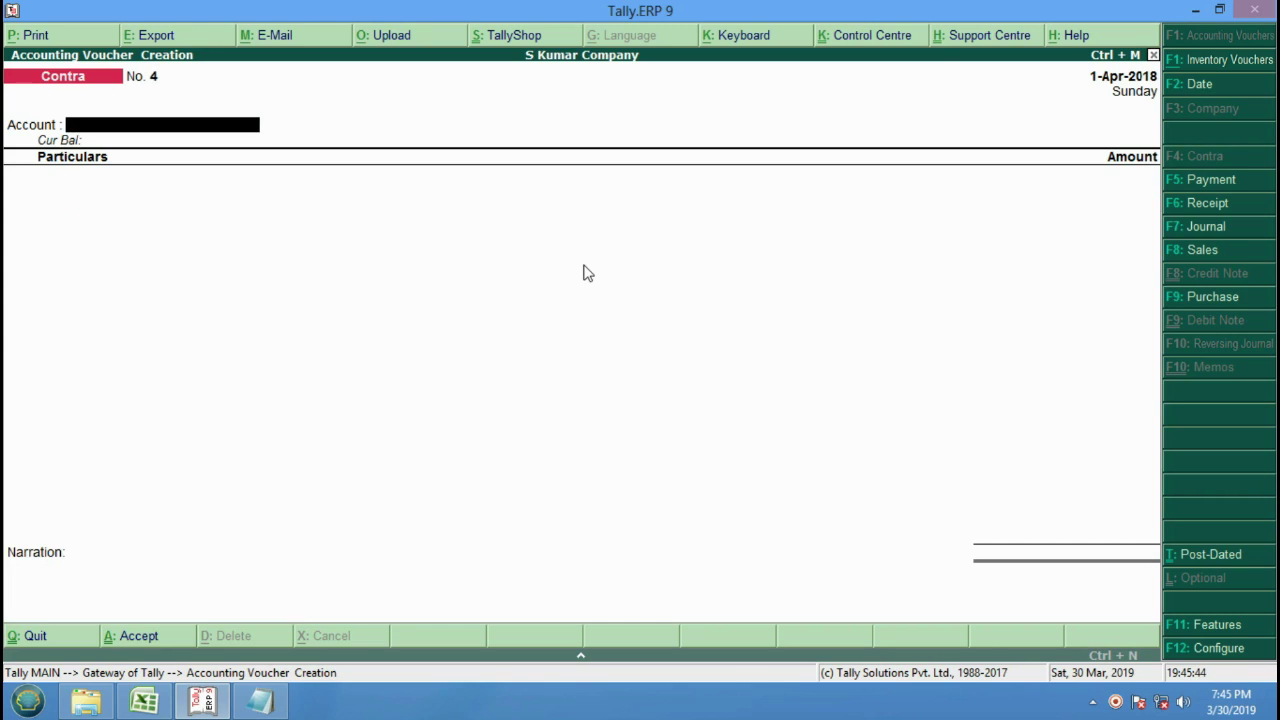
# Quit voucher entry and return to the Gateway of Tally.
pyautogui.press('Escape')
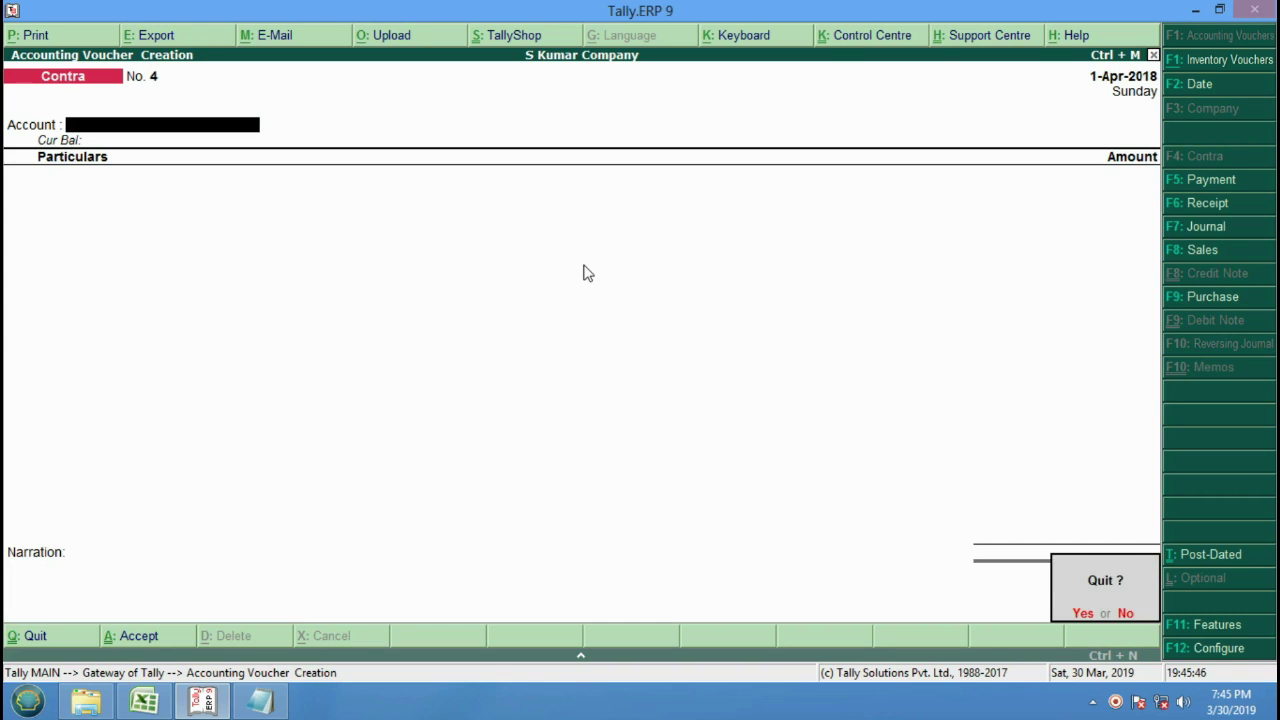
pyautogui.press('Return')
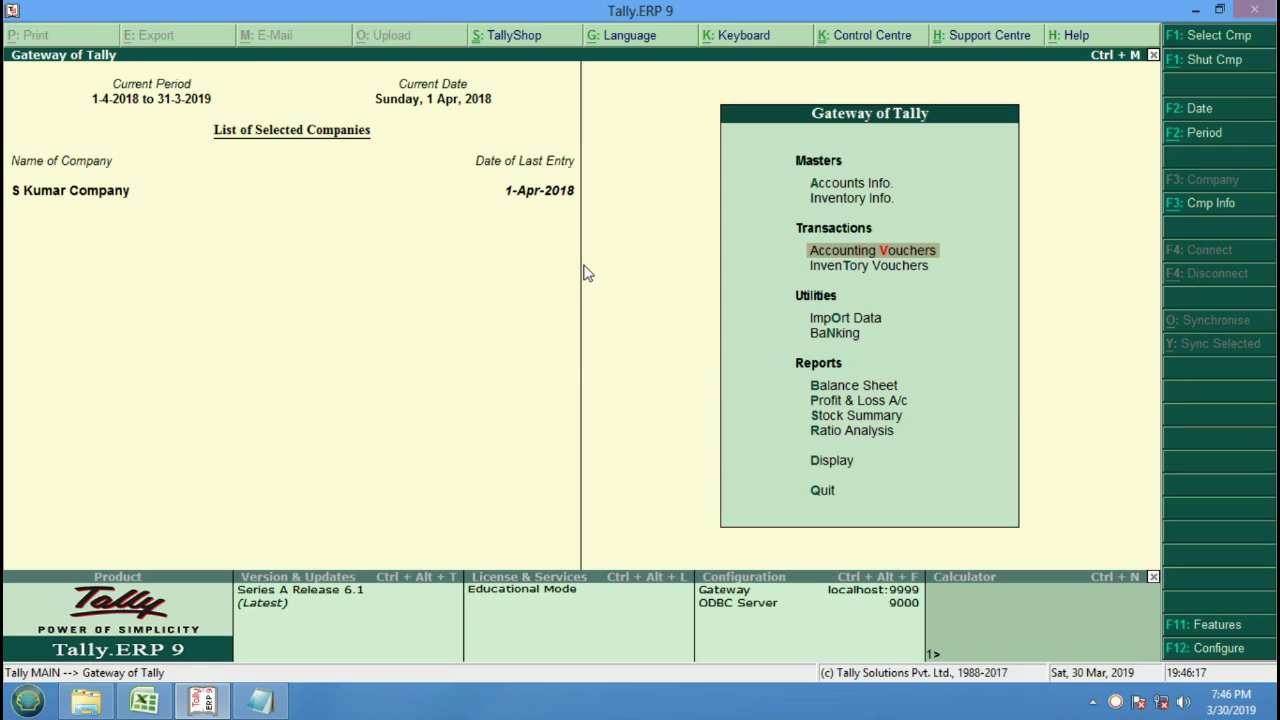
# Create the ledger 'Purchase A/c' under Purchase Accounts and close the creation form.
pyautogui.press('Up')
pyautogui.press('Up')
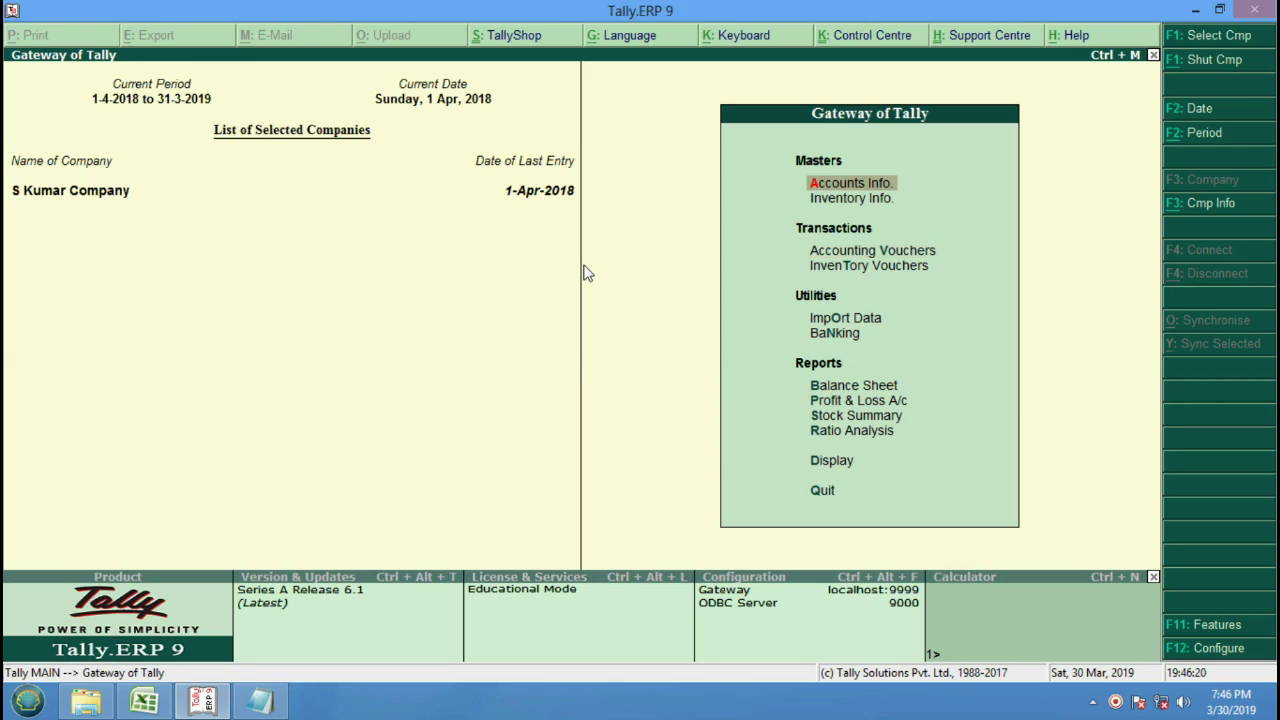
pyautogui.press('Return')
pyautogui.press('Down')
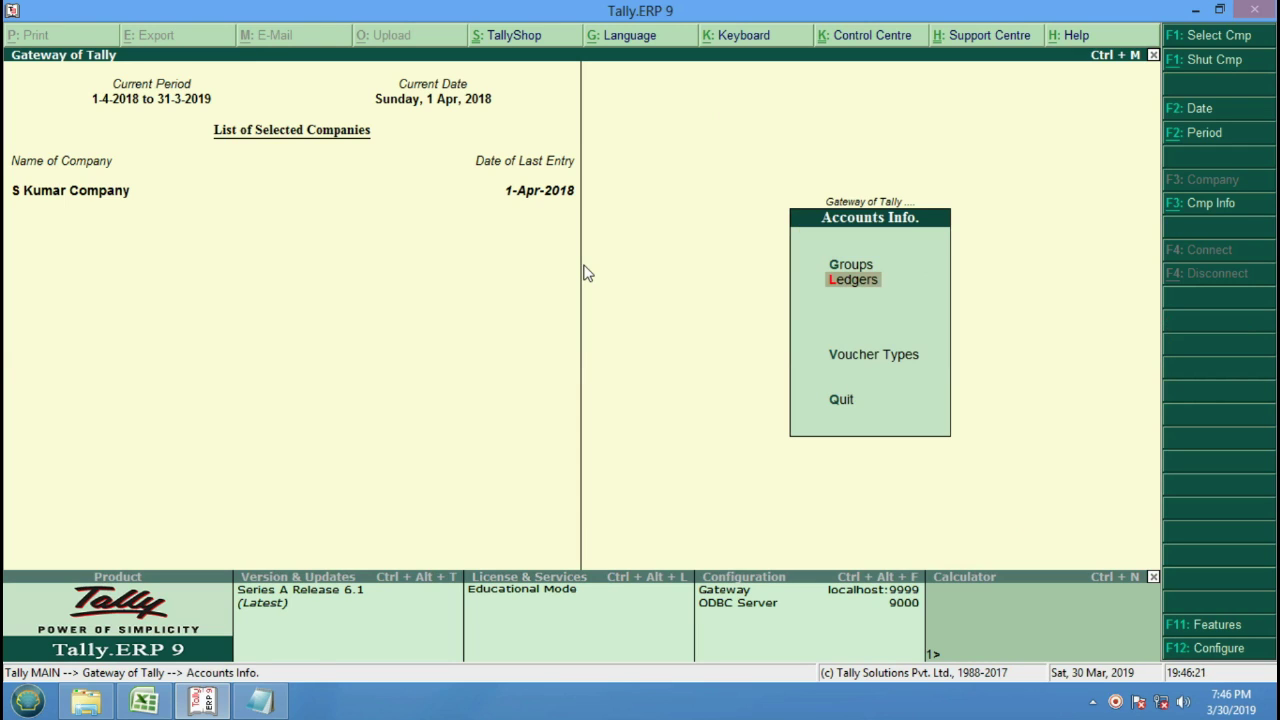
pyautogui.press('Return')
pyautogui.press('Return')
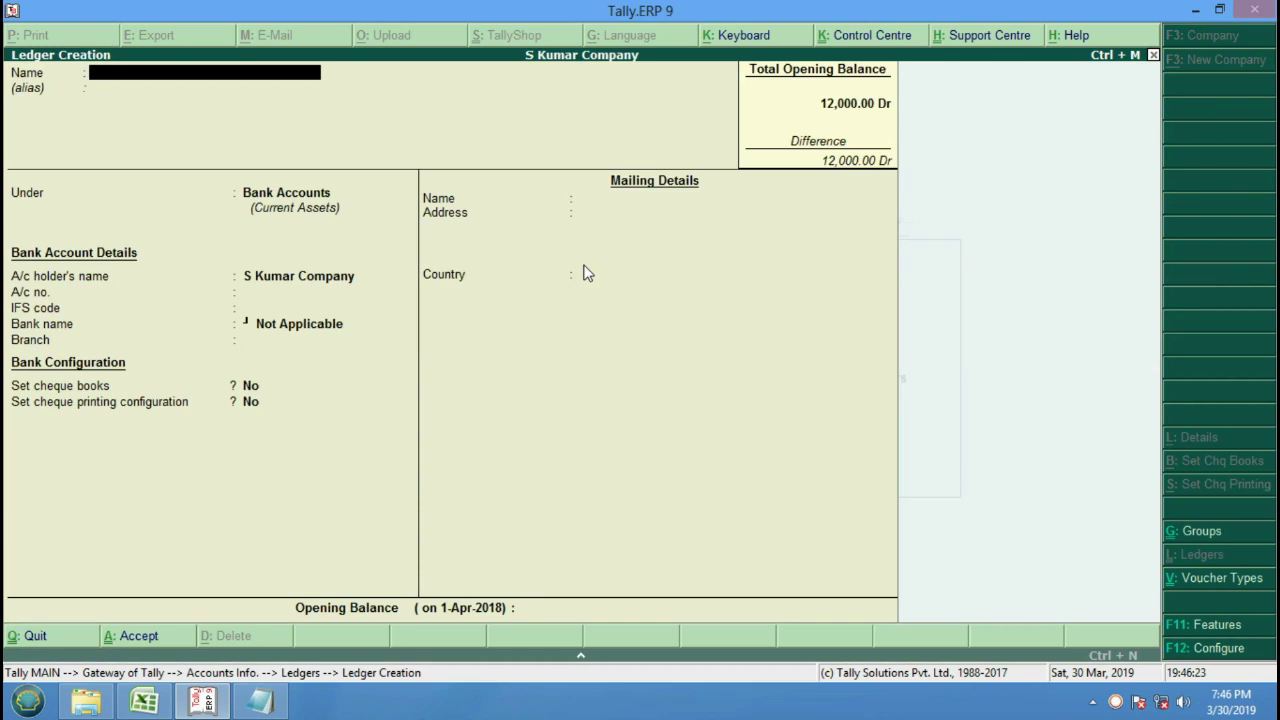
pyautogui.write('Purchase A/c')
pyautogui.press('Return')
pyautogui.press('Return')
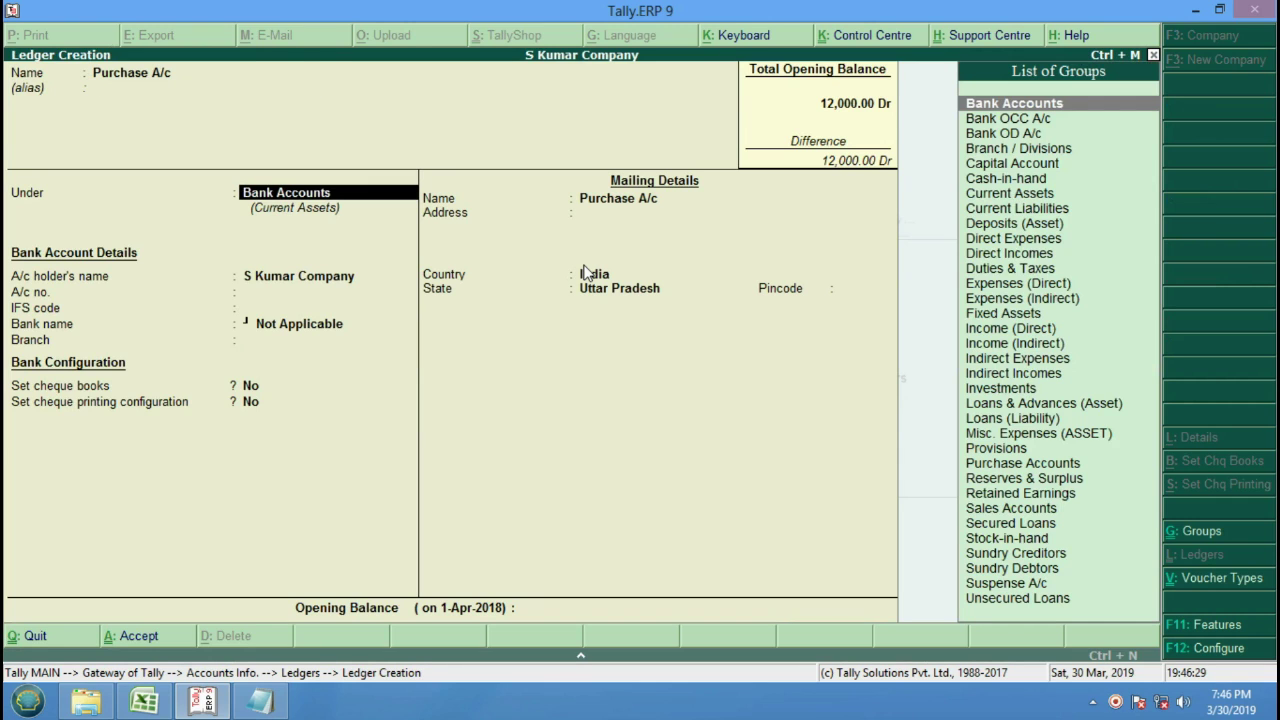
pyautogui.write('P')
pyautogui.press('Return')
pyautogui.press('Return')
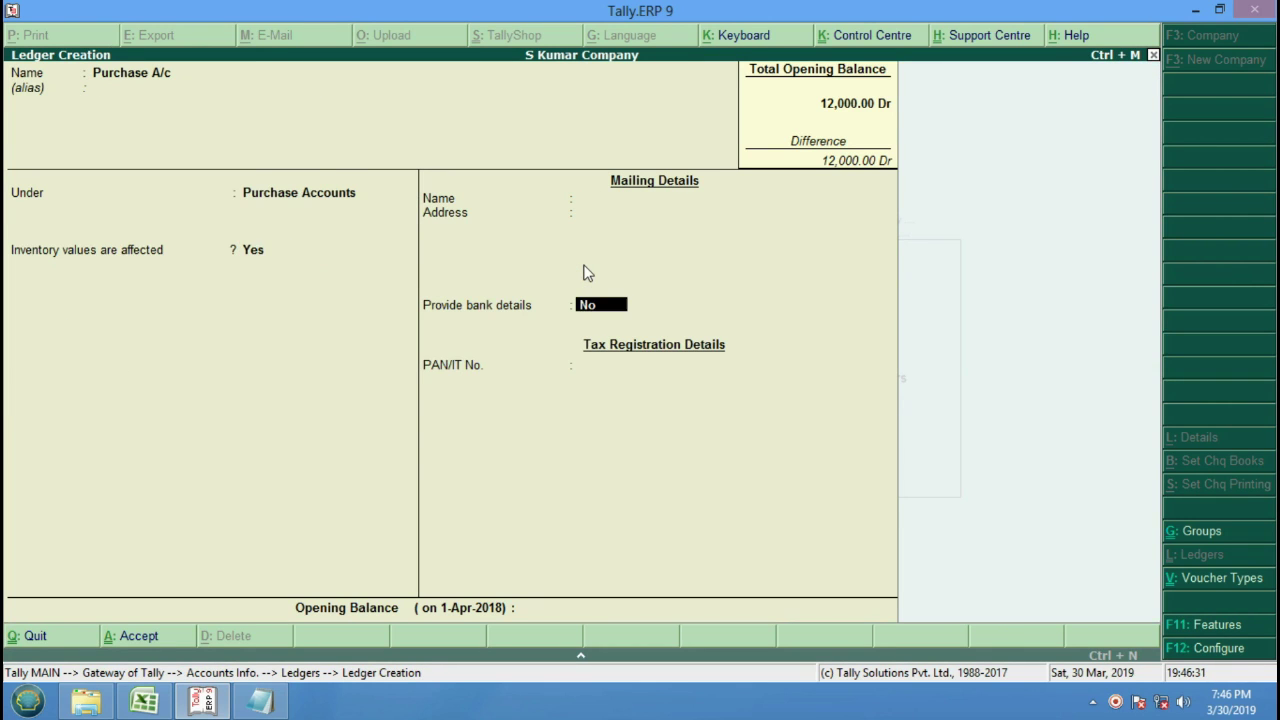
pyautogui.press('Return')
pyautogui.press('Return')
pyautogui.press('Return')
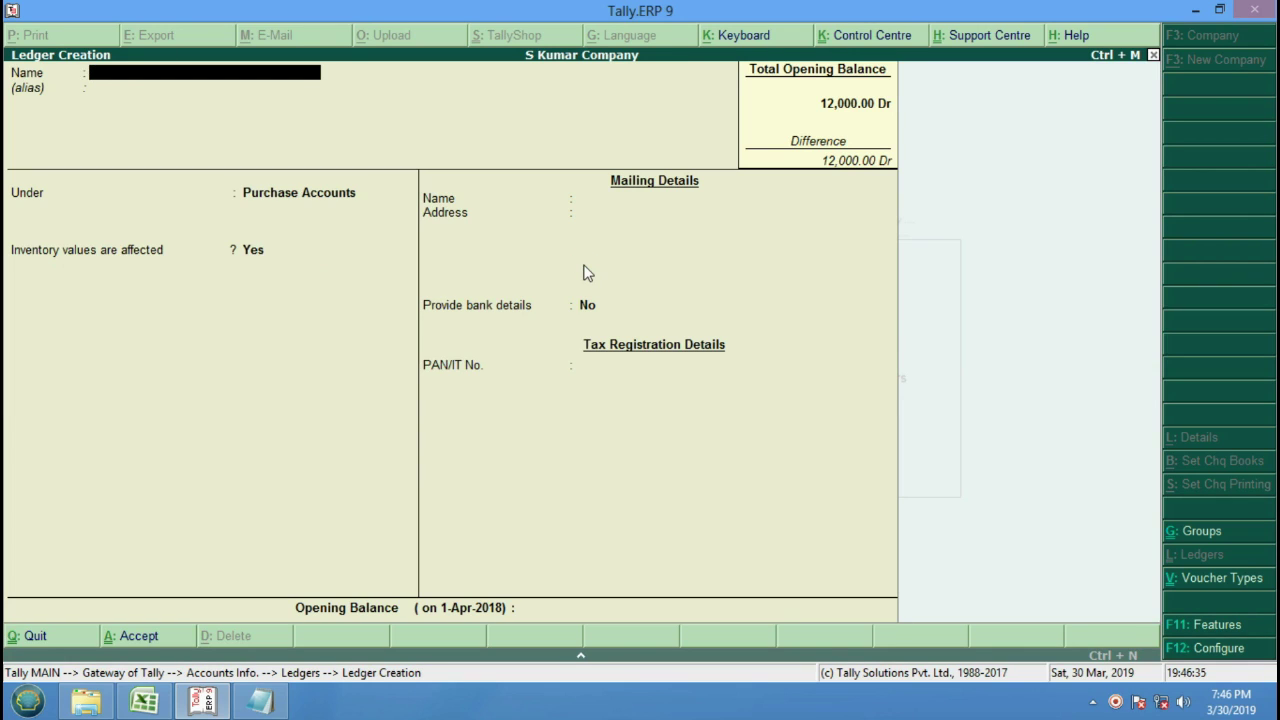
pyautogui.press('Escape')
pyautogui.press('Return')
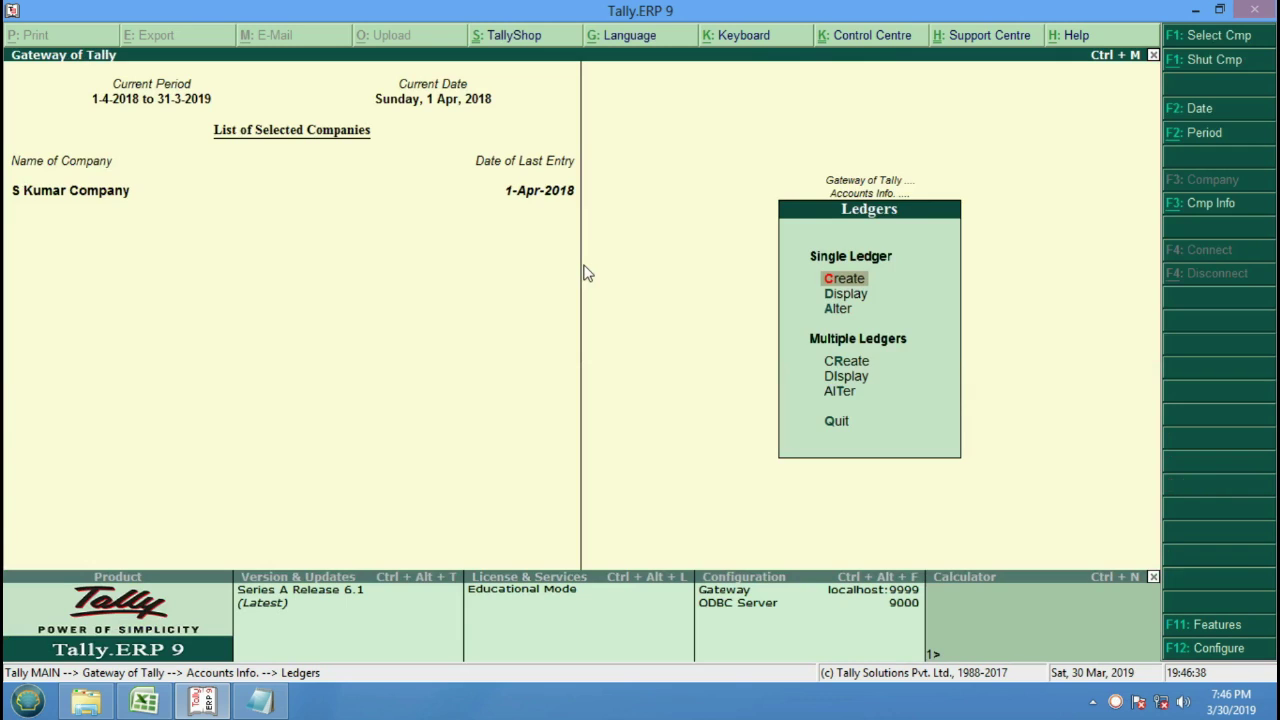
# Create the stock group 'Bpl' under Primary and return to the Inventory Info menu.
pyautogui.press('Escape')
pyautogui.press('Escape')
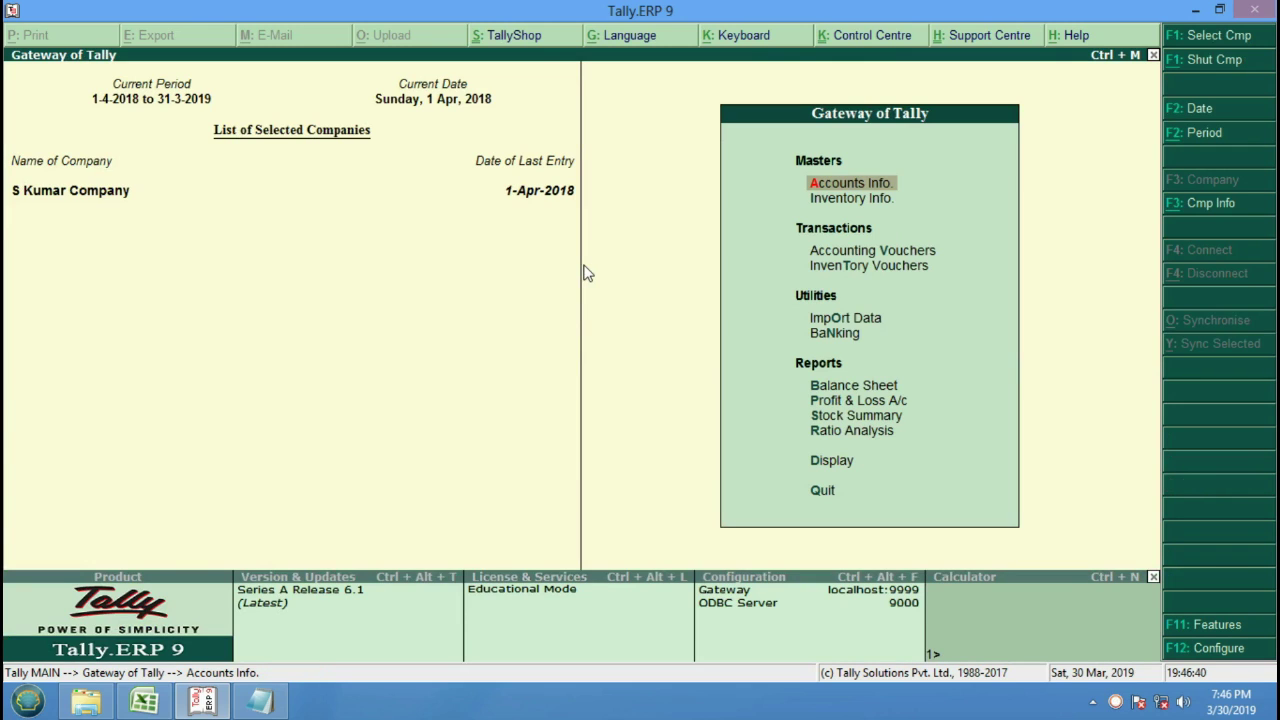
pyautogui.press('Down')
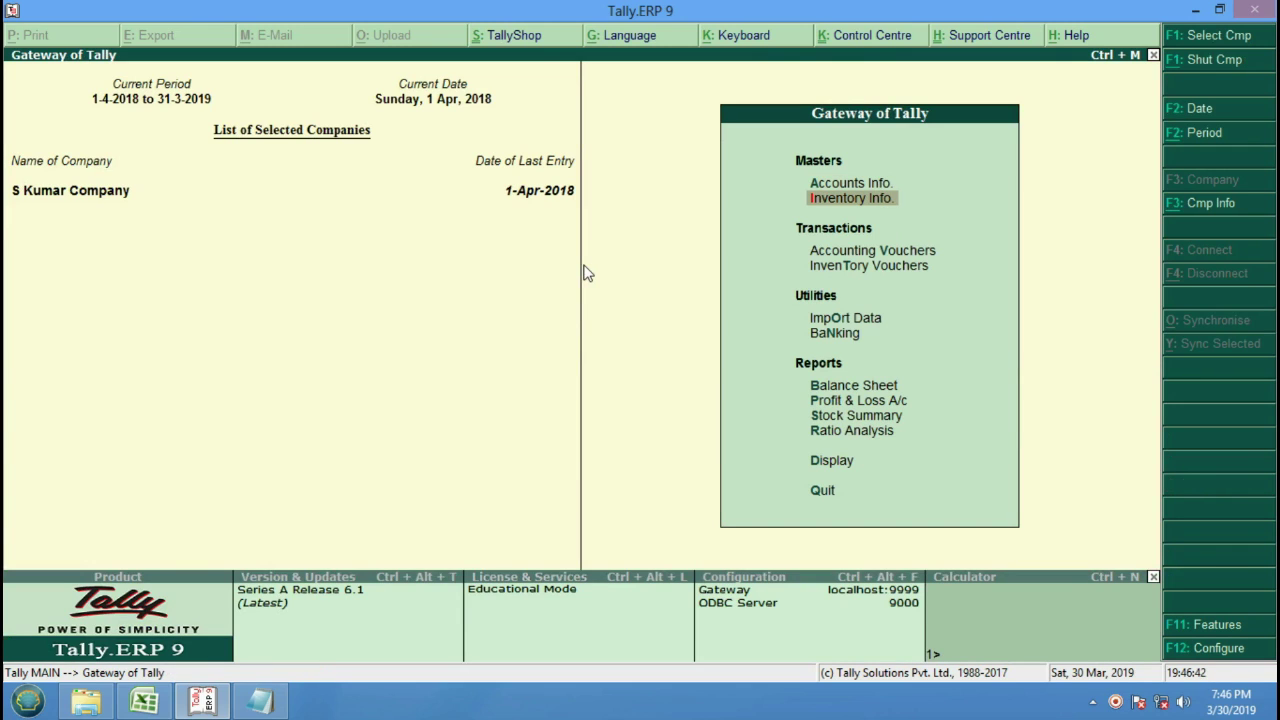
pyautogui.press('Return')
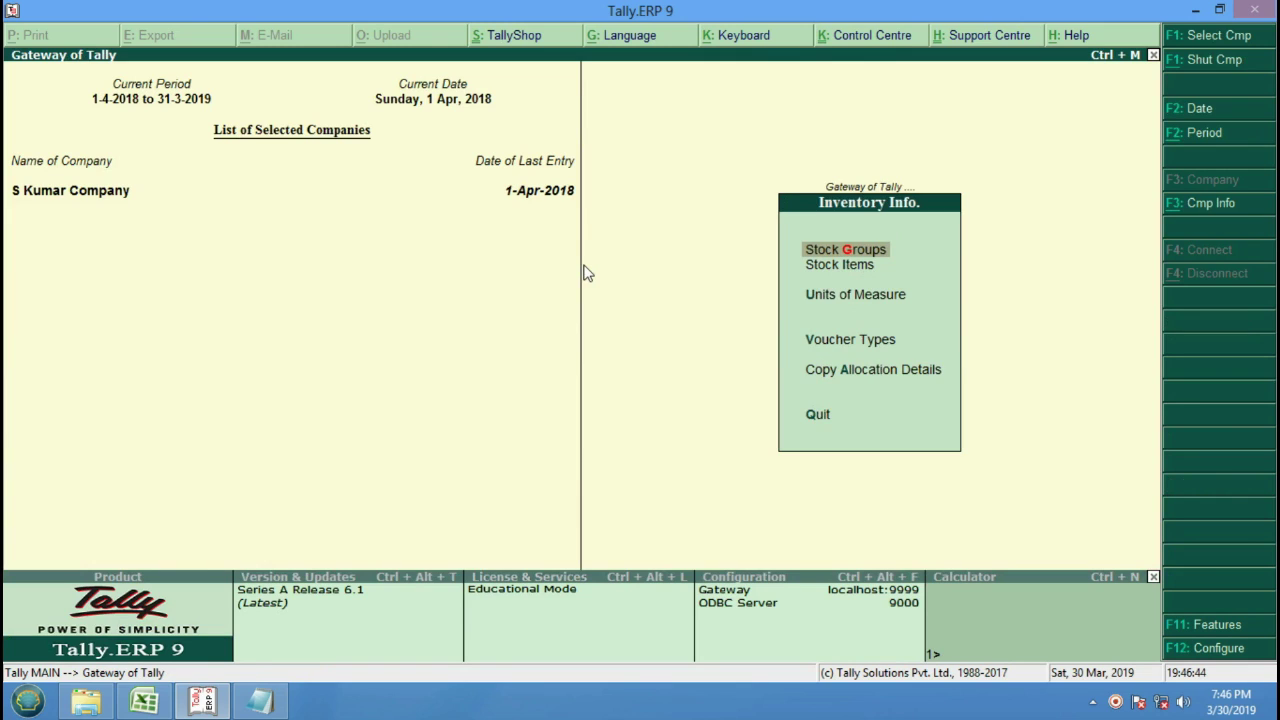
pyautogui.press('Return')
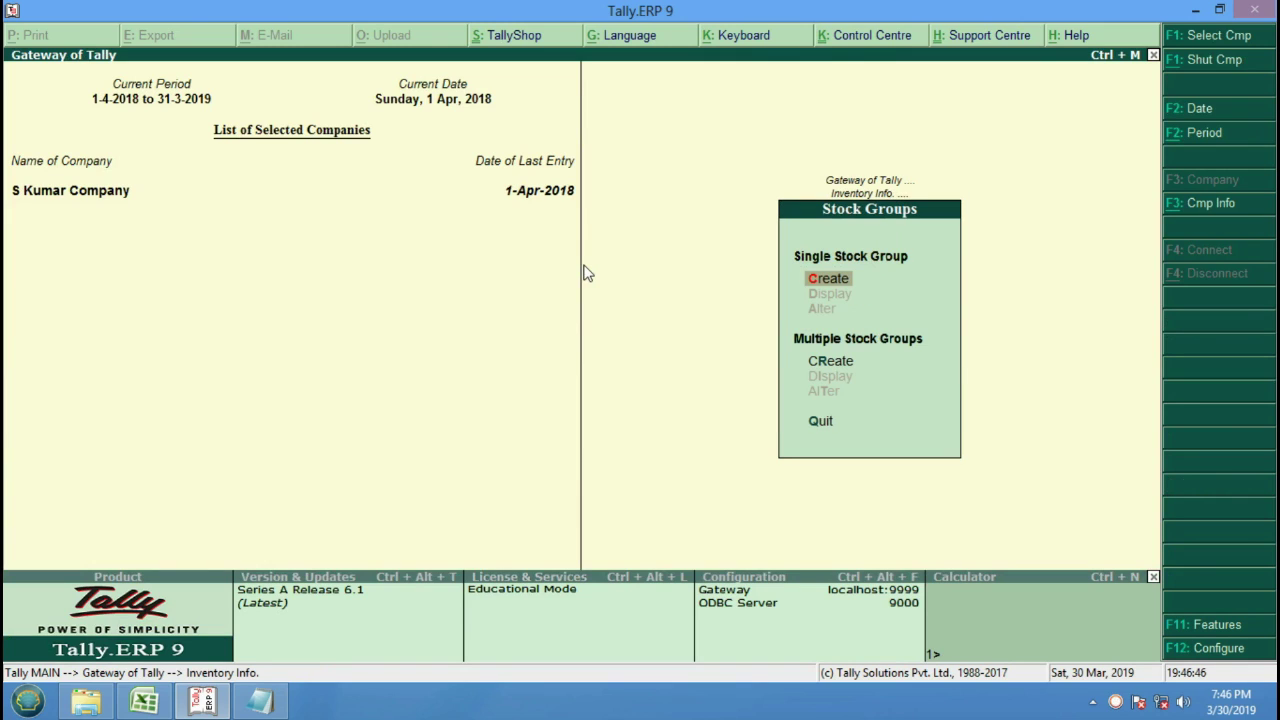
pyautogui.press('Return')
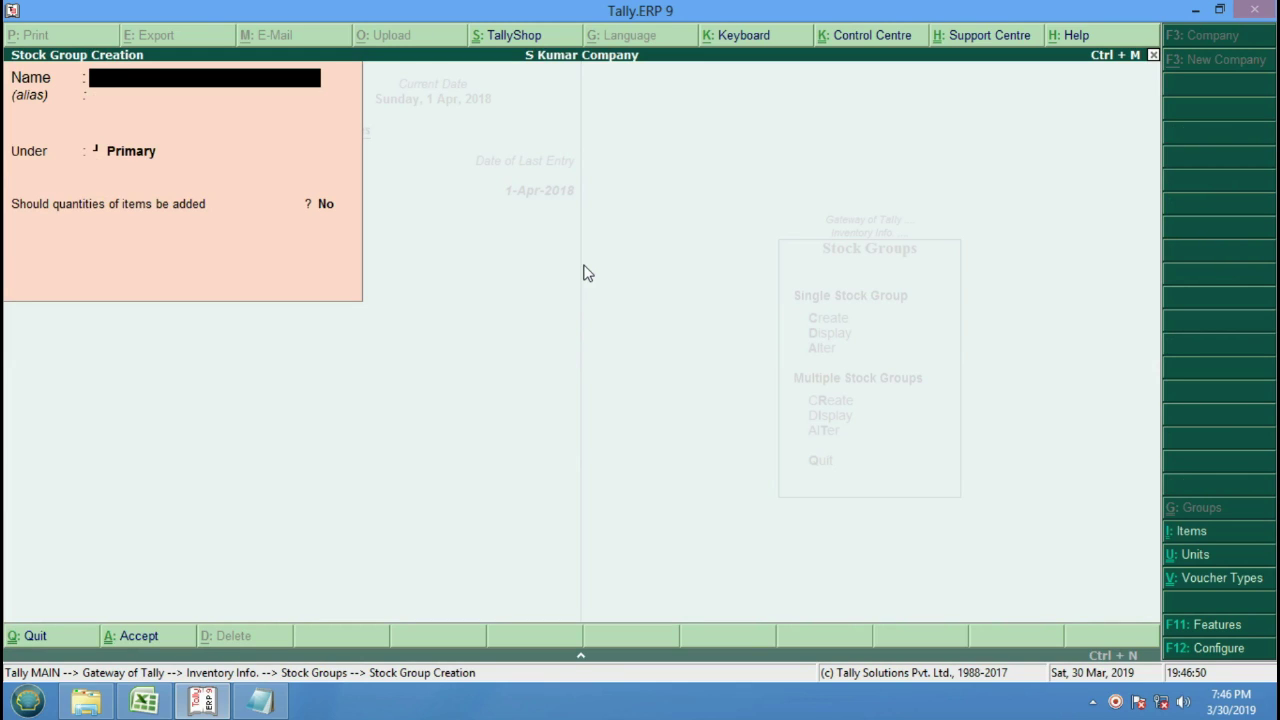
pyautogui.write('Bpl')
pyautogui.press('Return')
pyautogui.press('Return')
pyautogui.press('Return')
pyautogui.press('Return')
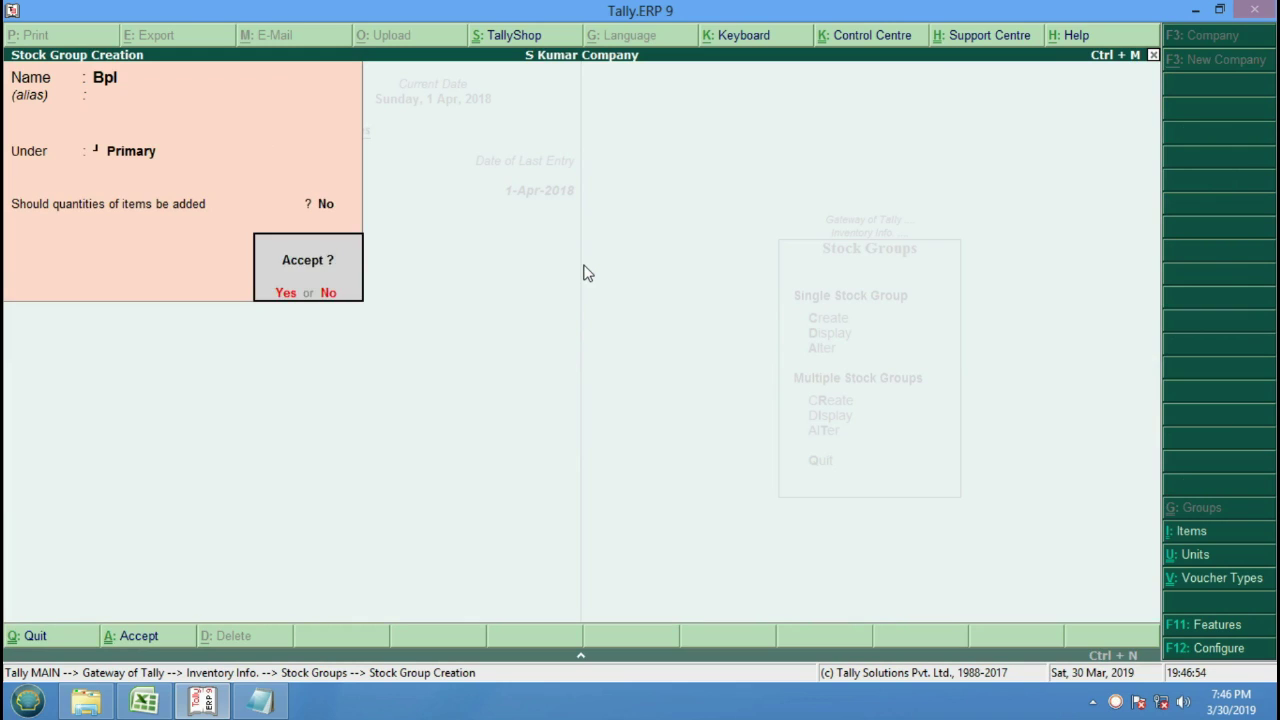
pyautogui.press('Return')
pyautogui.press('Escape')
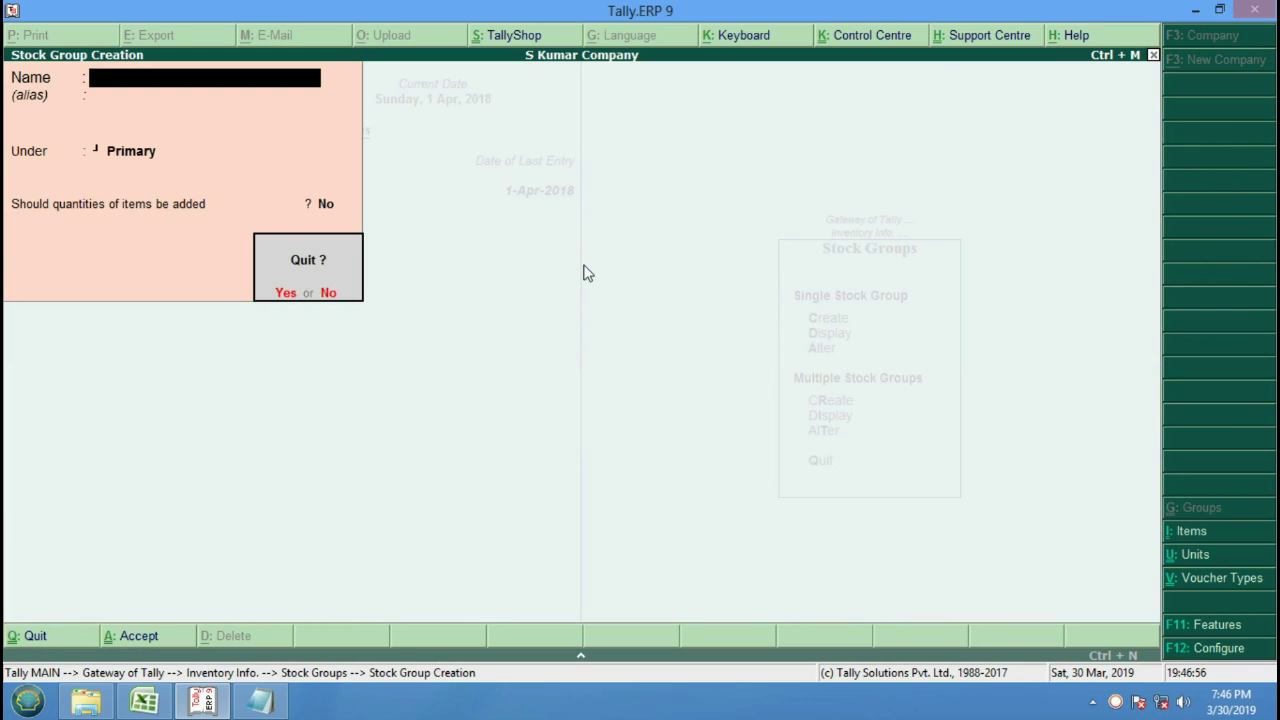
pyautogui.press('Return')
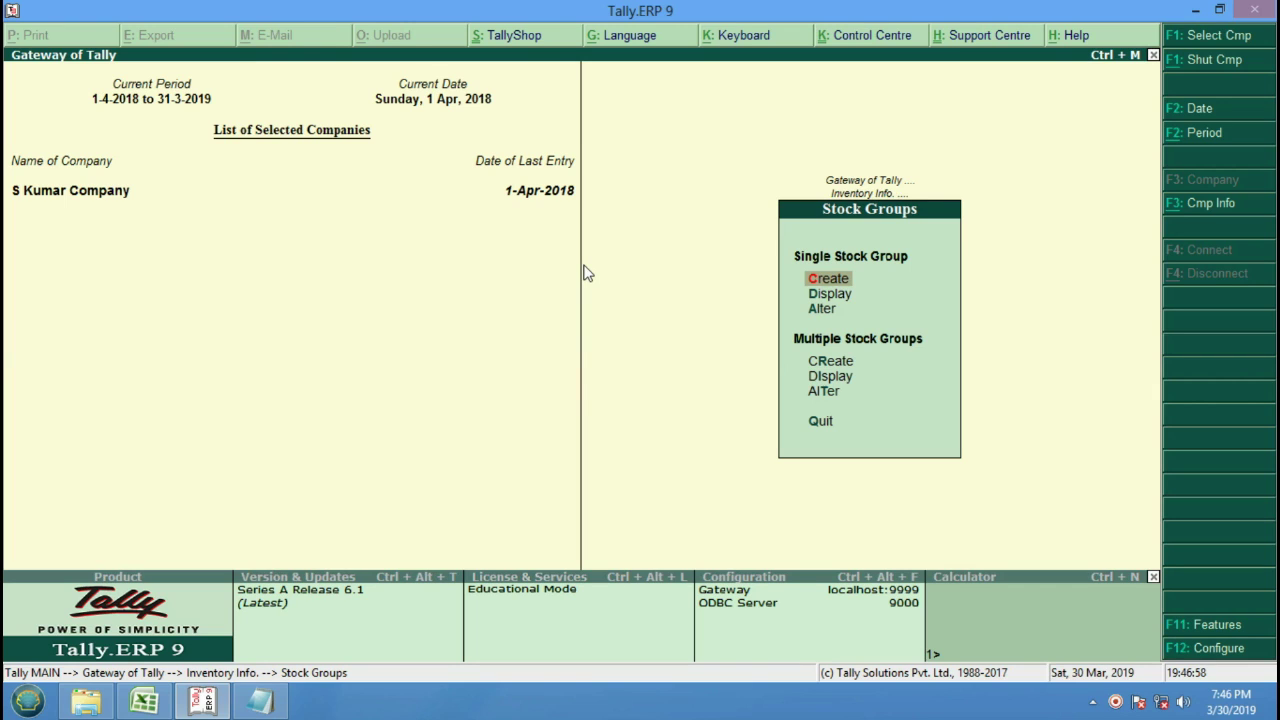
pyautogui.press('Escape')
pyautogui.press('Down')
pyautogui.press('Down')
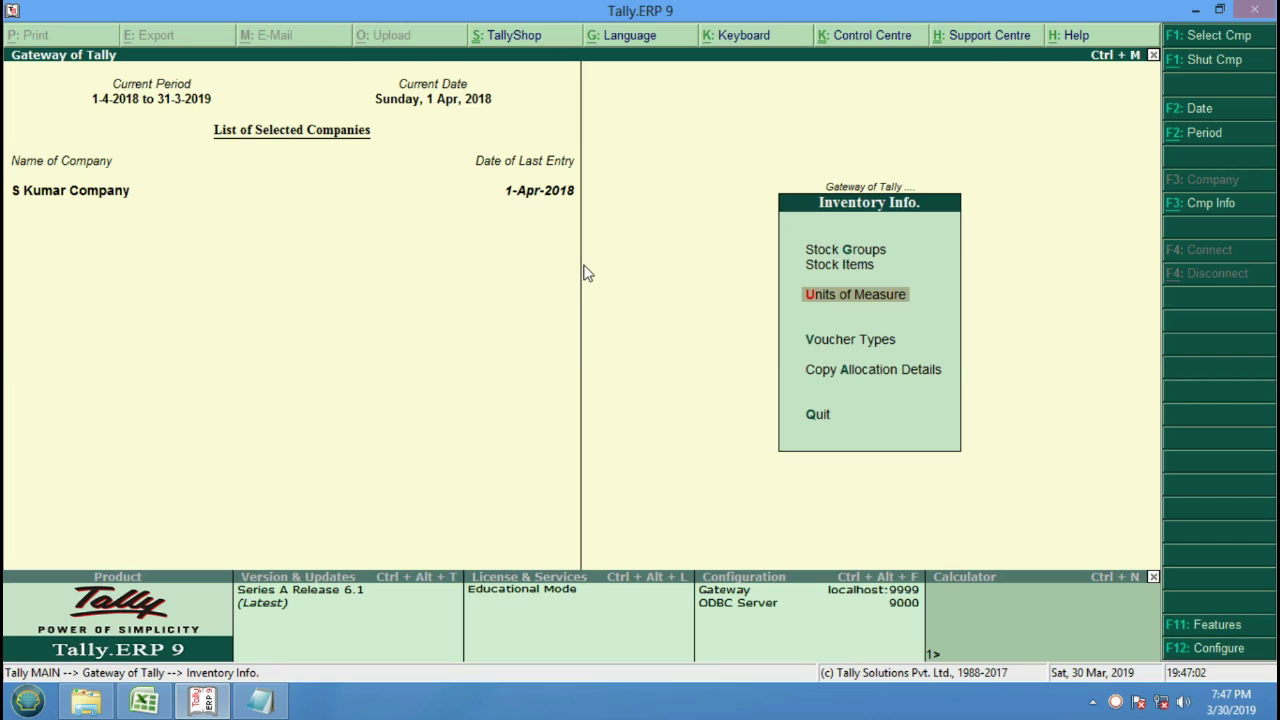
pyautogui.press('Up')
# Create the simple unit 'Pcs' with formal name 'Piece', then move to Stock Items.
pyautogui.press('Down')
pyautogui.press('Return')
pyautogui.press('Return')
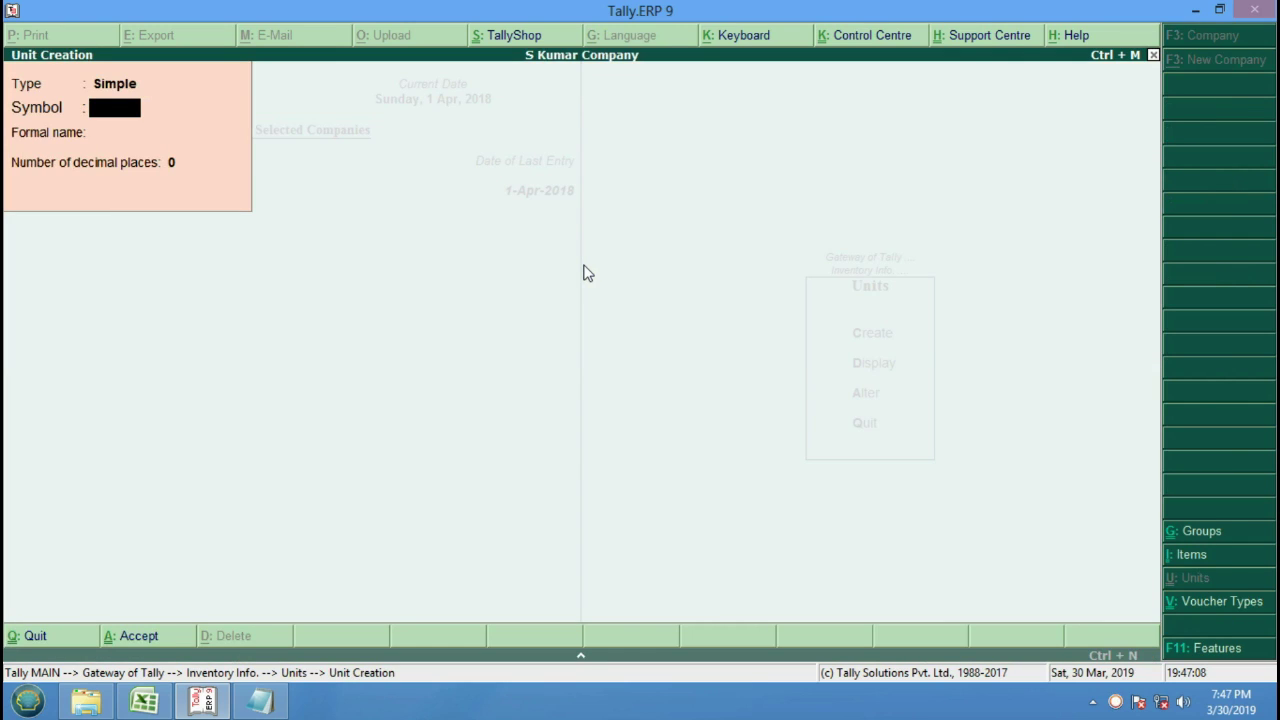
pyautogui.write('Pcs')
pyautogui.press('Return')
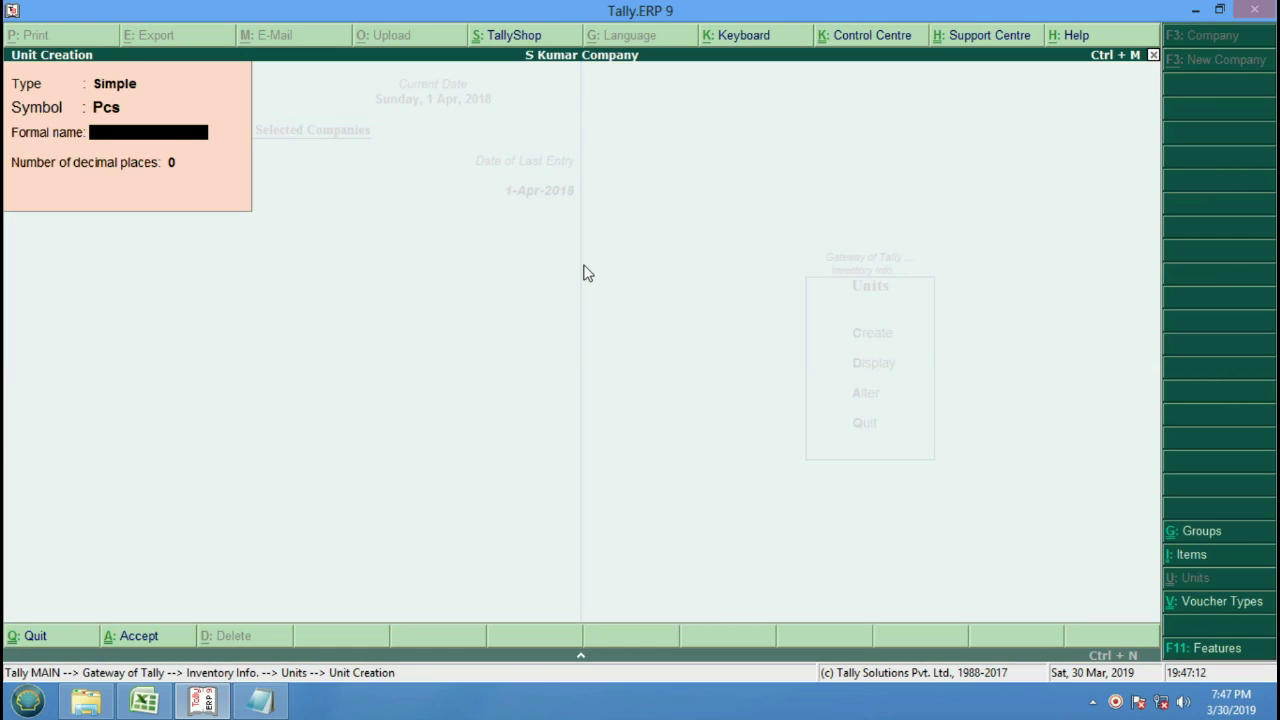
pyautogui.write('Piece')
pyautogui.press('Return')
pyautogui.press('Return')
pyautogui.press('Return')
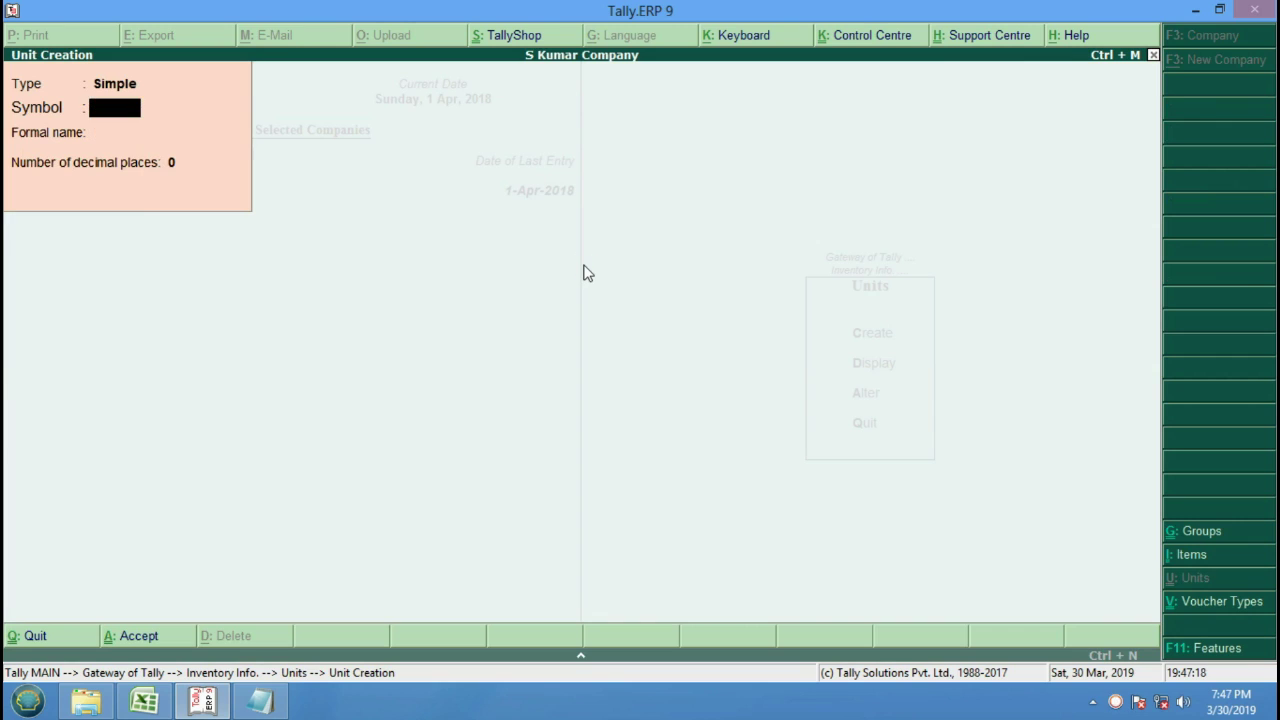
pyautogui.press('Escape')
pyautogui.press('Escape')
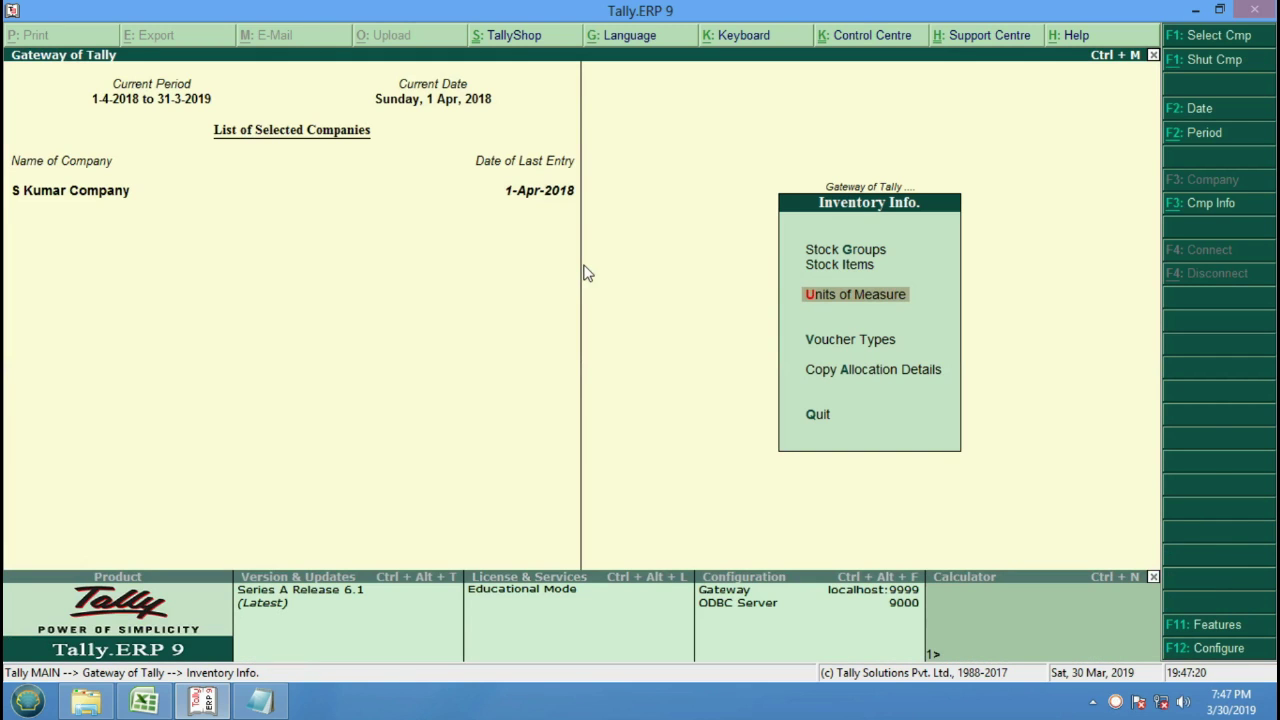
pyautogui.press('Up')
# Create the stock item Tv "21" Inch under Bpl with Pcs as its unit.
pyautogui.press('Return')
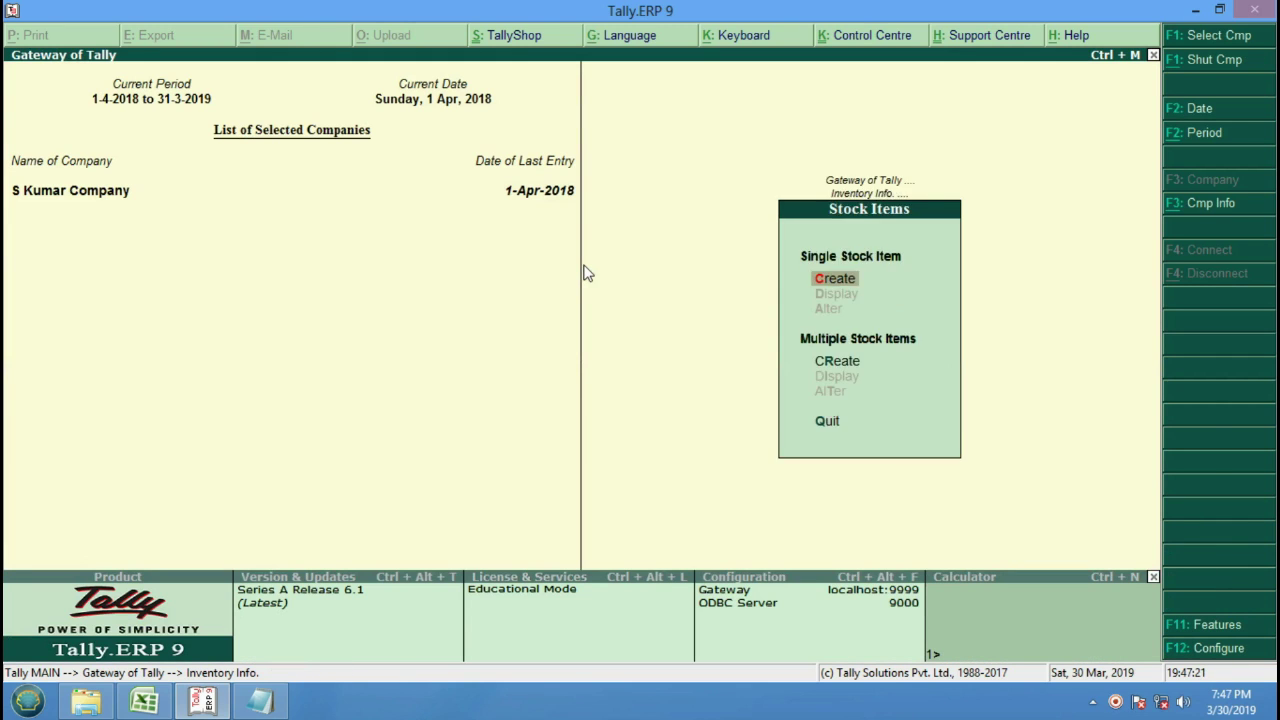
pyautogui.press('Return')
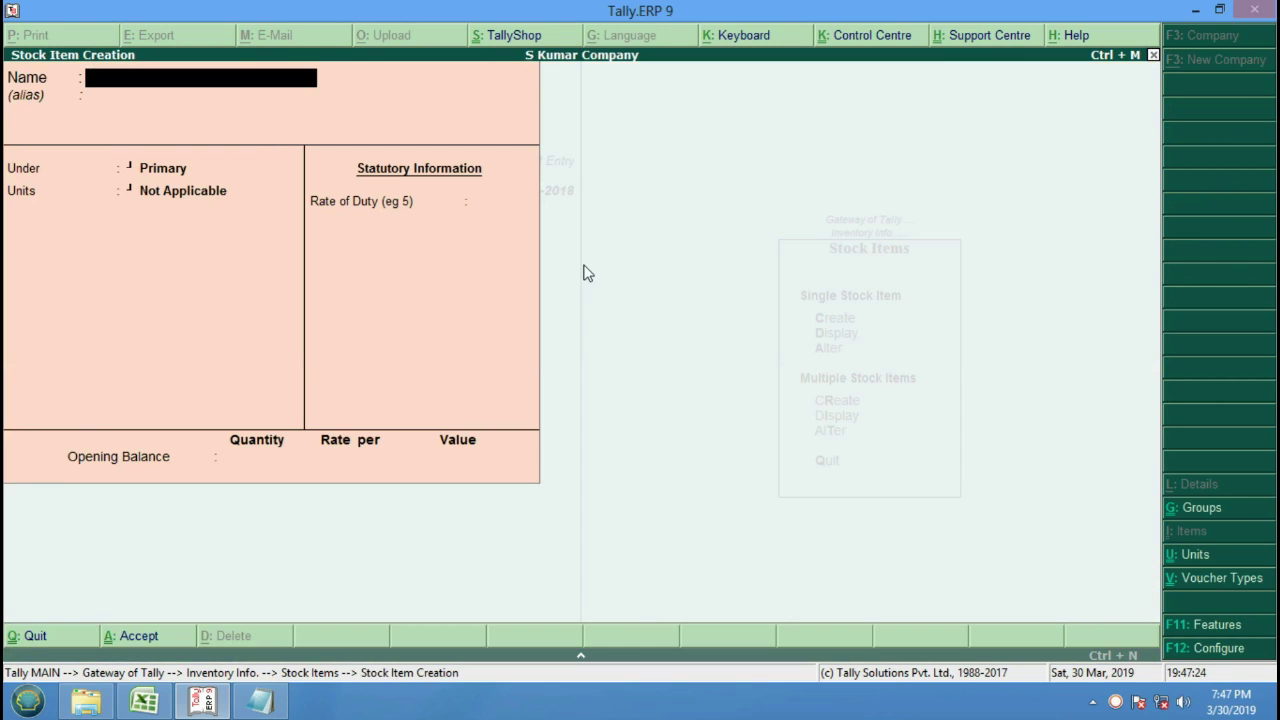
pyautogui.write('Tv "21" Inch')
pyautogui.press('Return')
pyautogui.press('Return')
pyautogui.press('Down')
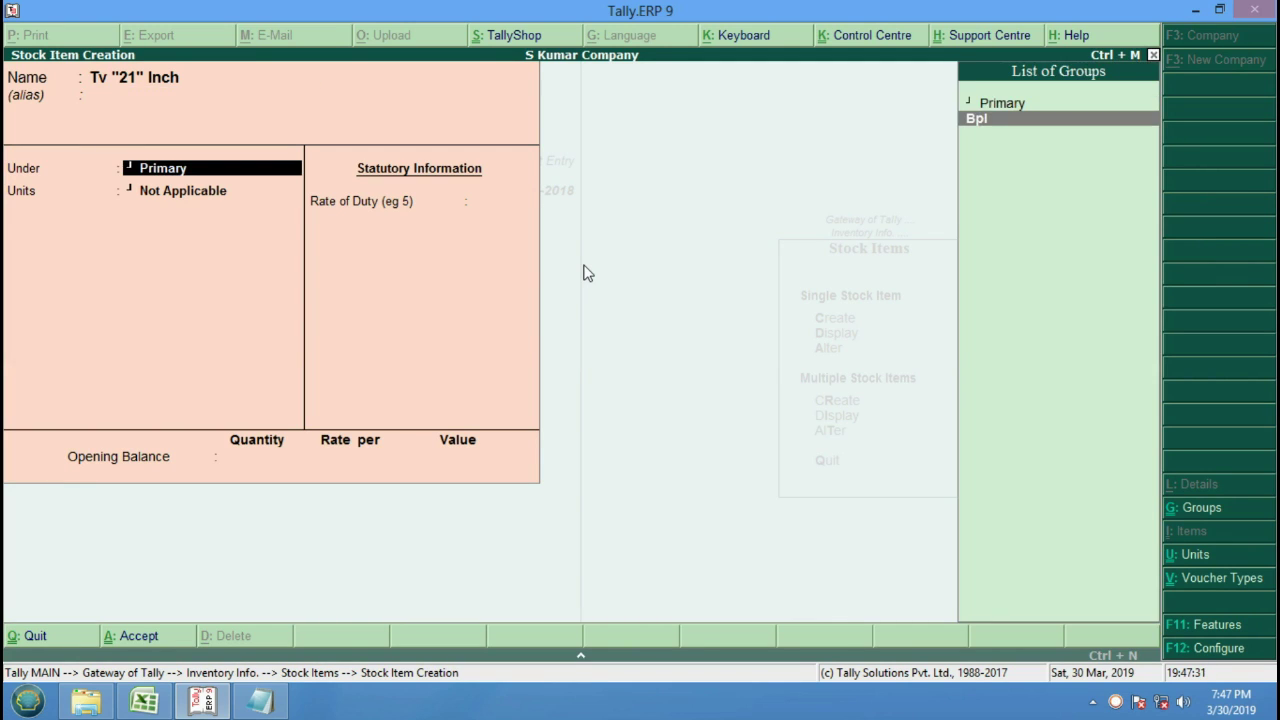
pyautogui.press('Return')
pyautogui.press('Down')
pyautogui.press('Return')
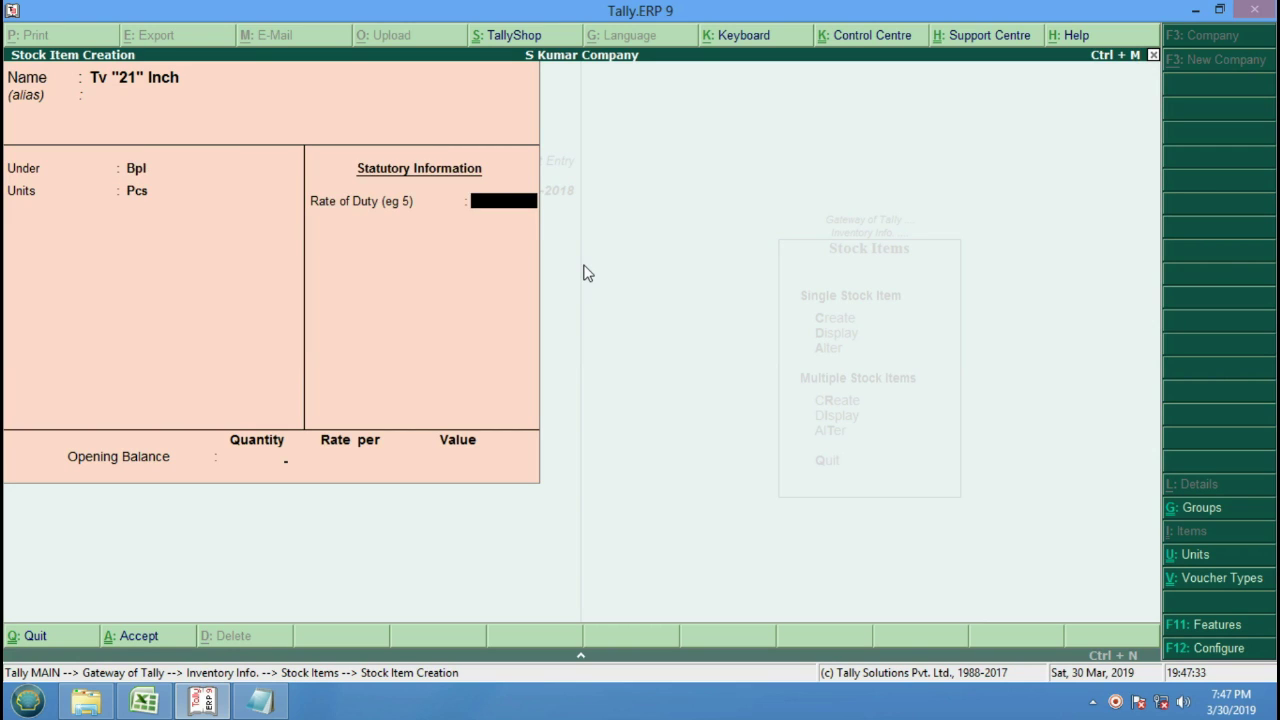
pyautogui.press('Return')
pyautogui.press('Return')
# Add the Dvd Player stock item under Bpl in Pcs, then exit to the Gateway of Tally.
pyautogui.press('Return')
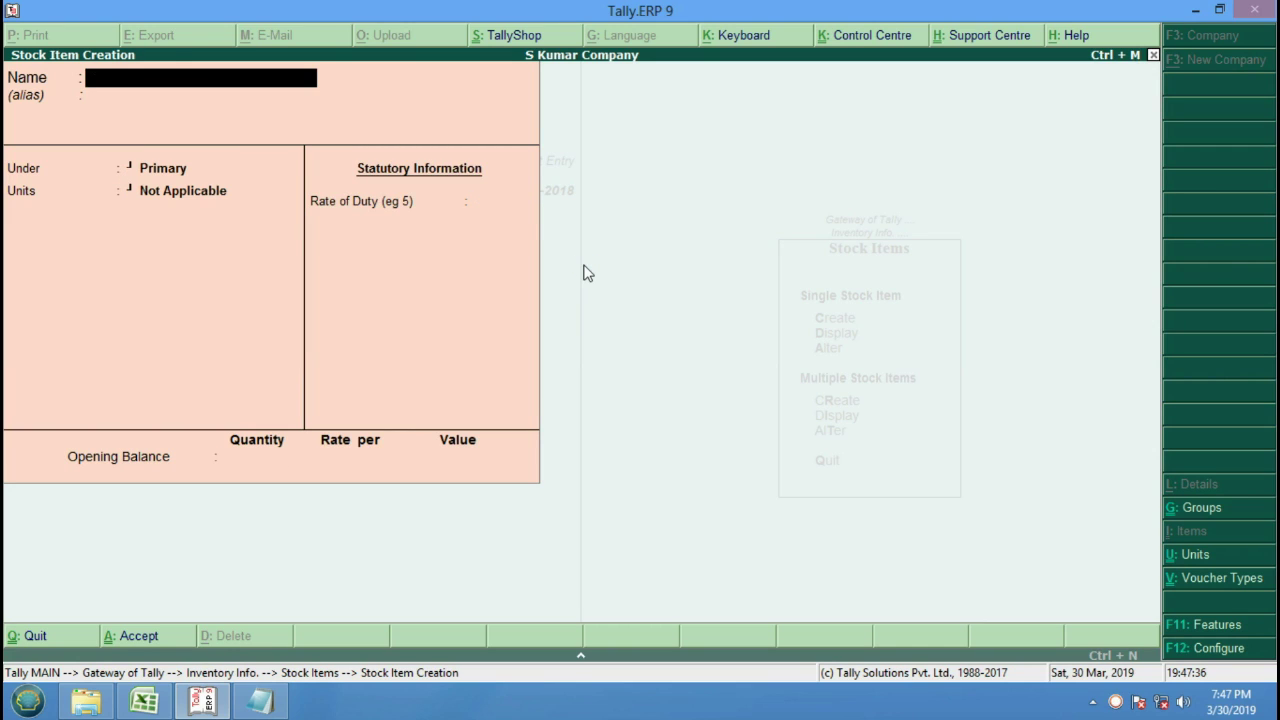
pyautogui.write('Dvd Player')
pyautogui.press('Return')
pyautogui.press('Return')
pyautogui.write('b')
pyautogui.press('Return')
pyautogui.write('p')
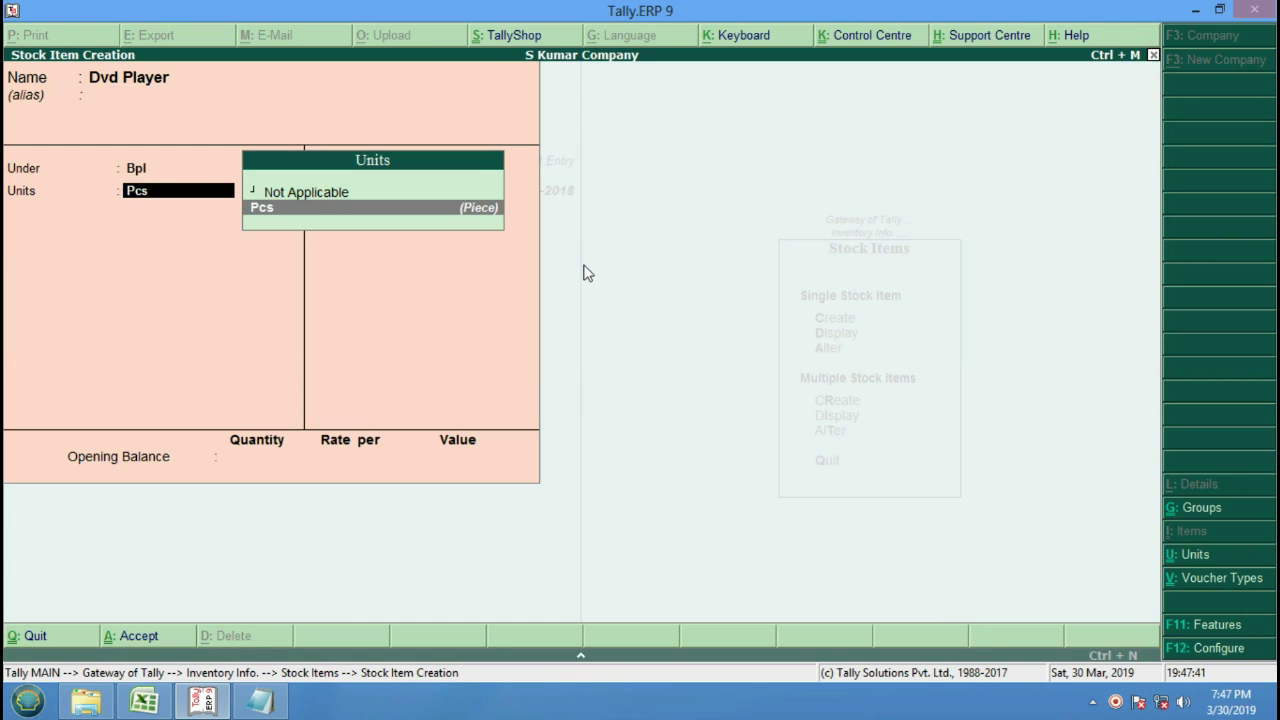
pyautogui.press('Return')
pyautogui.press('Return')
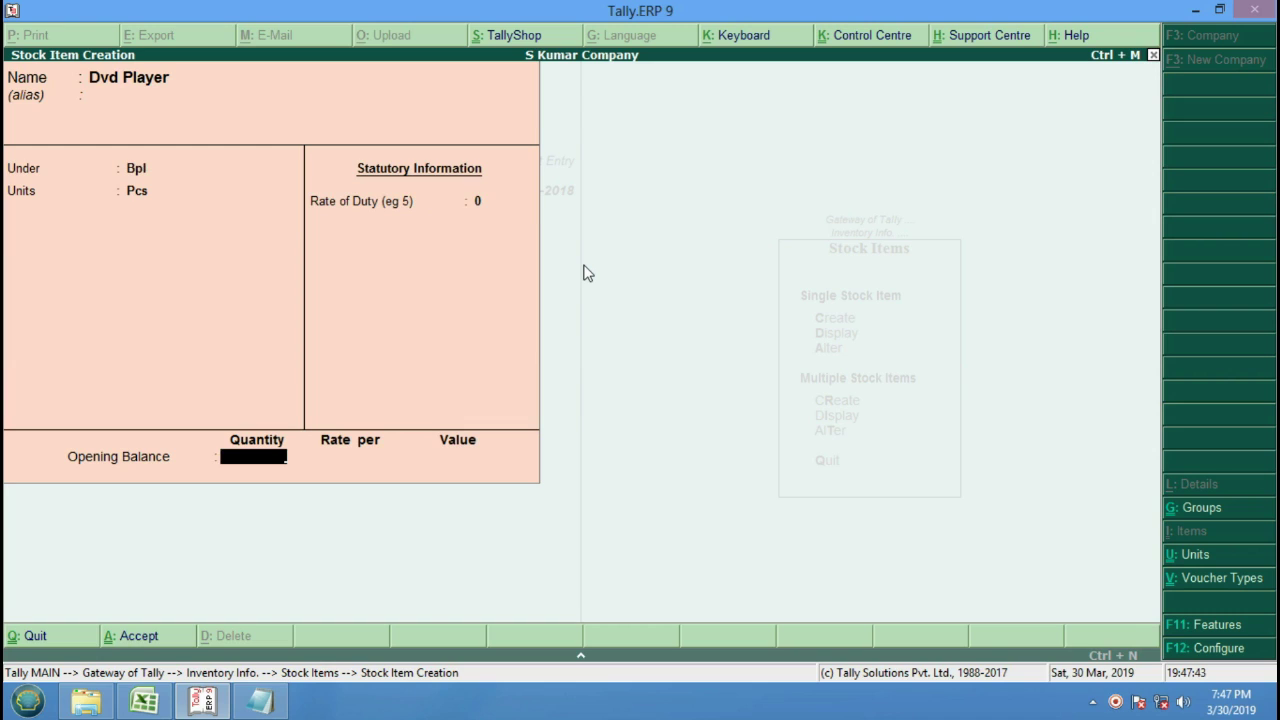
pyautogui.press('Return')
pyautogui.press('Return')
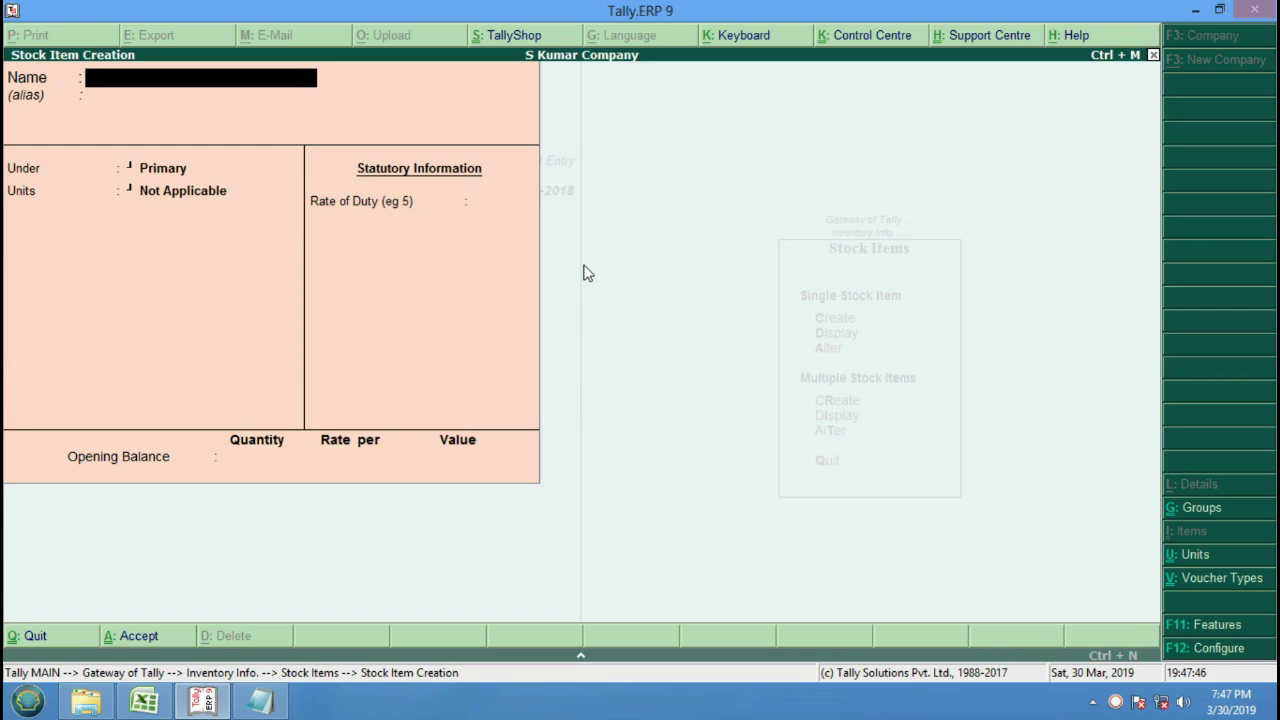
pyautogui.press('Escape')
pyautogui.press('Return')
pyautogui.press('Escape')
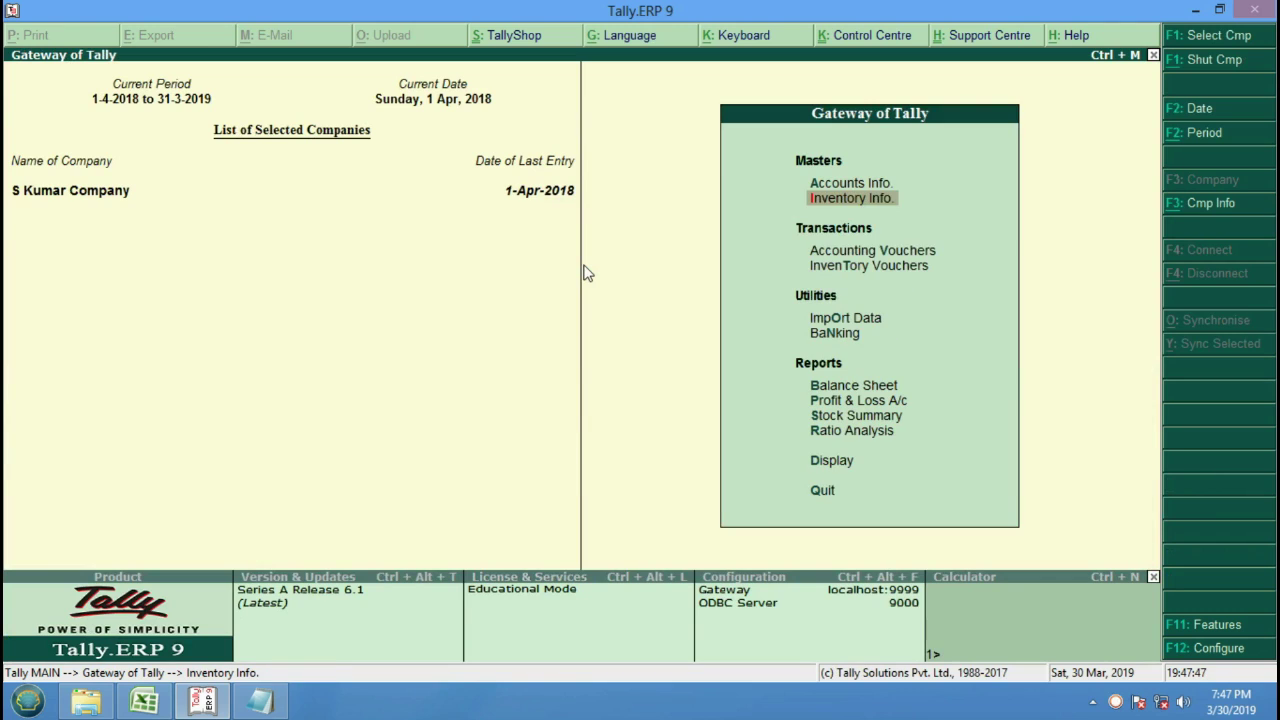
# Open Accounting Vouchers and switch the voucher type to Purchase.
pyautogui.press('Down')
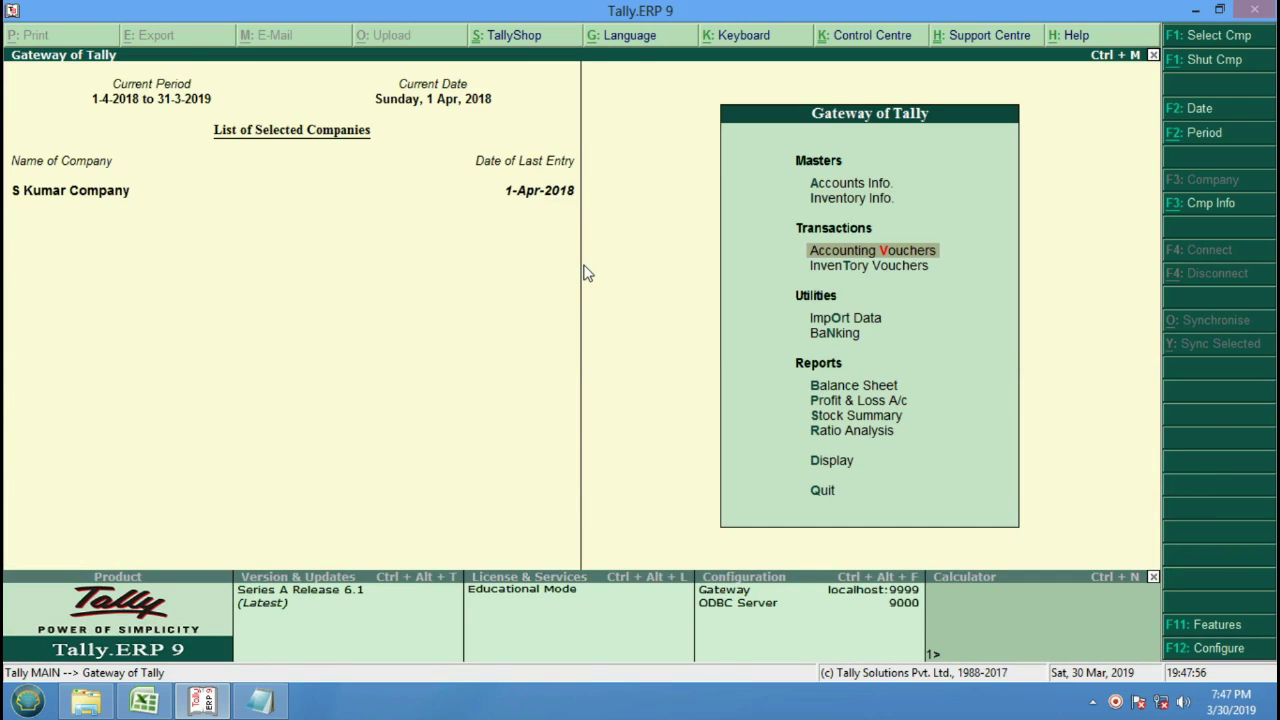
pyautogui.press('Return')
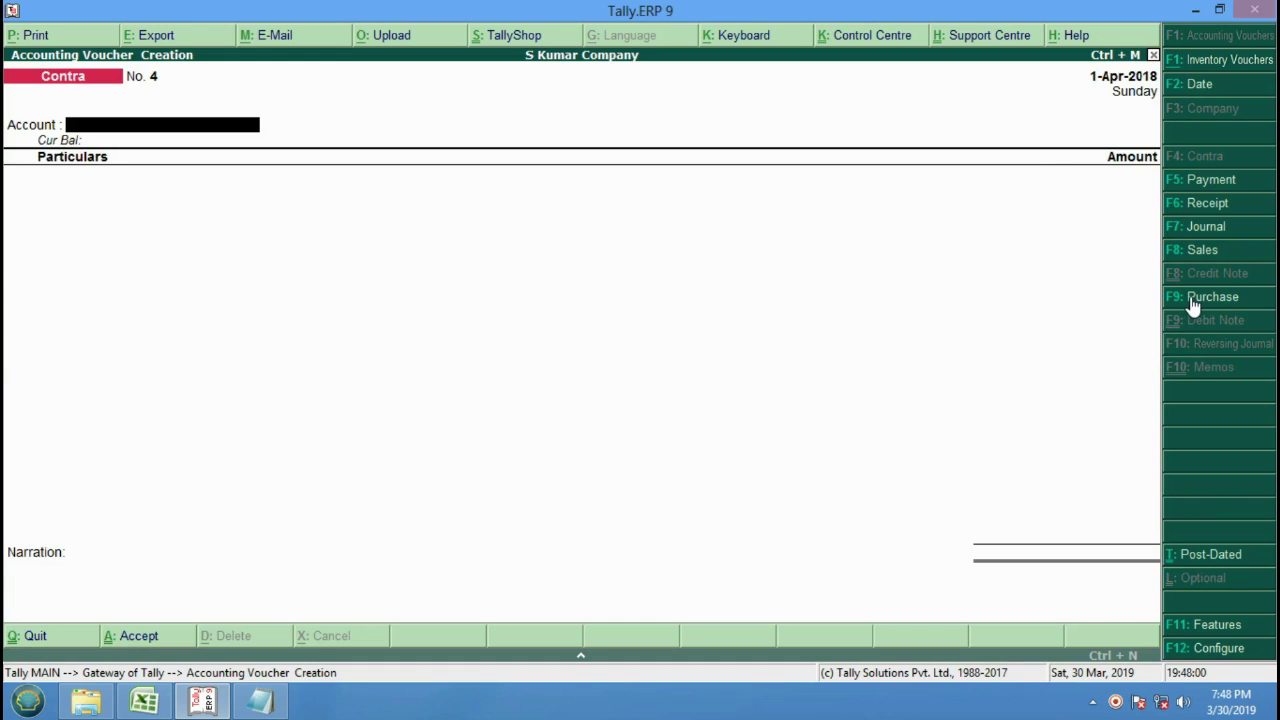
pyautogui.click(1249, 308)
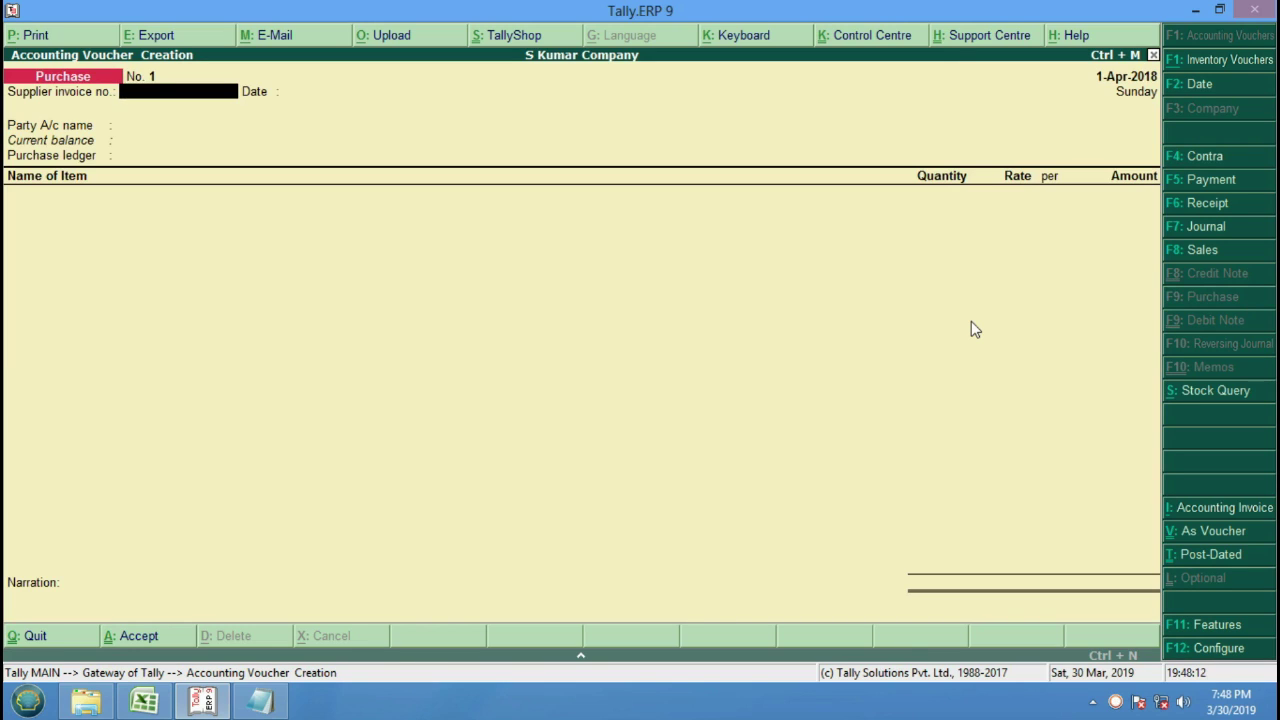
# Enter supplier invoice 745 and select Cash as the party account.
pyautogui.write('745')
pyautogui.press('Return')
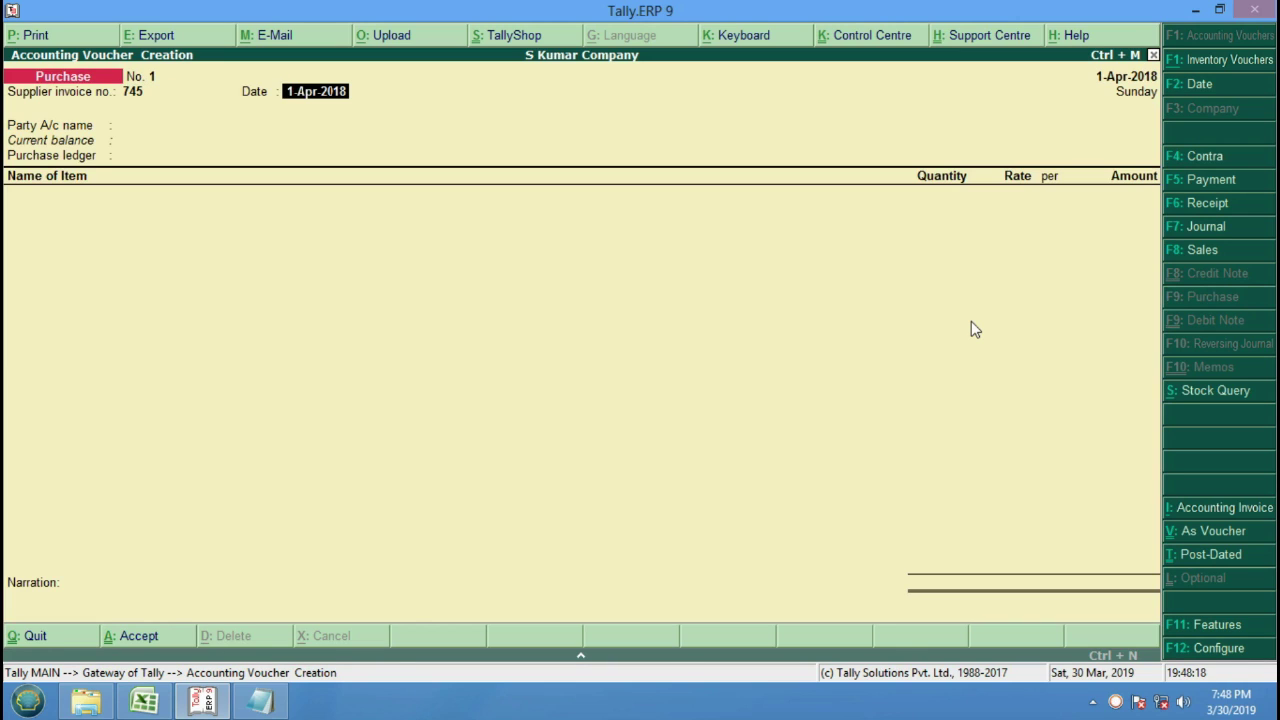
pyautogui.press('Return')
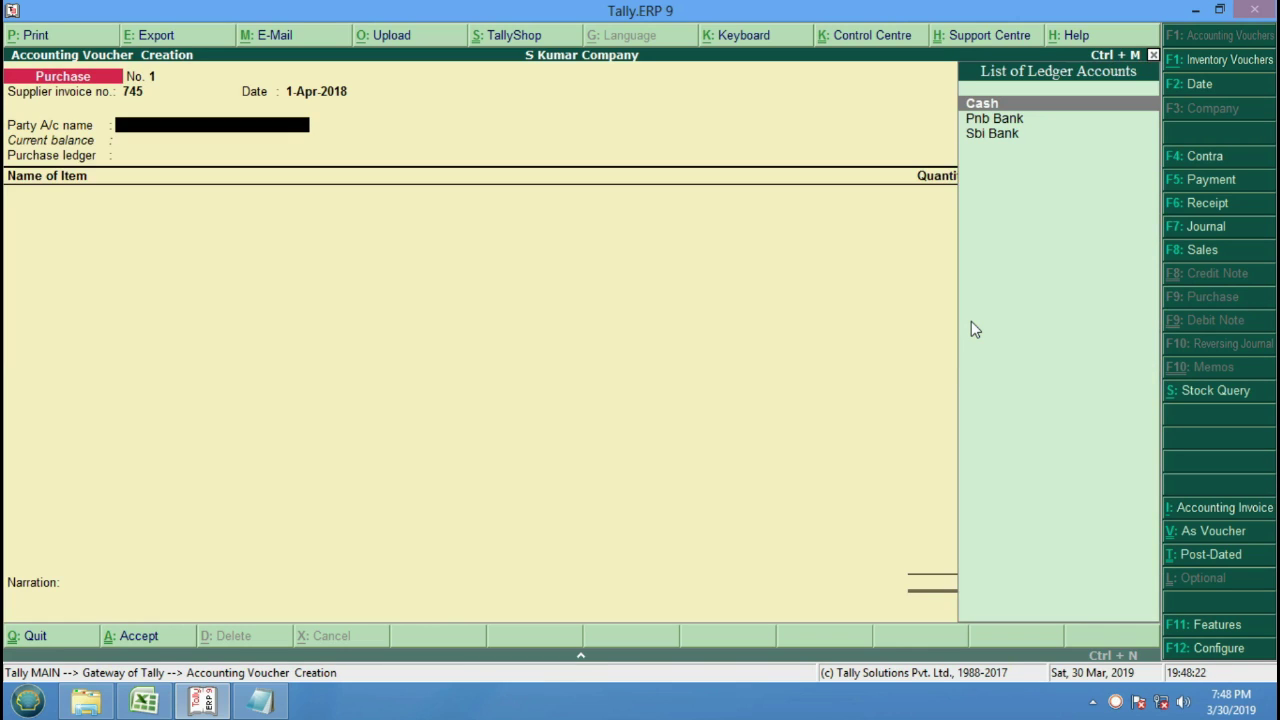
pyautogui.press('Return')
pyautogui.press('Return')
pyautogui.press('Return')
pyautogui.press('Return')
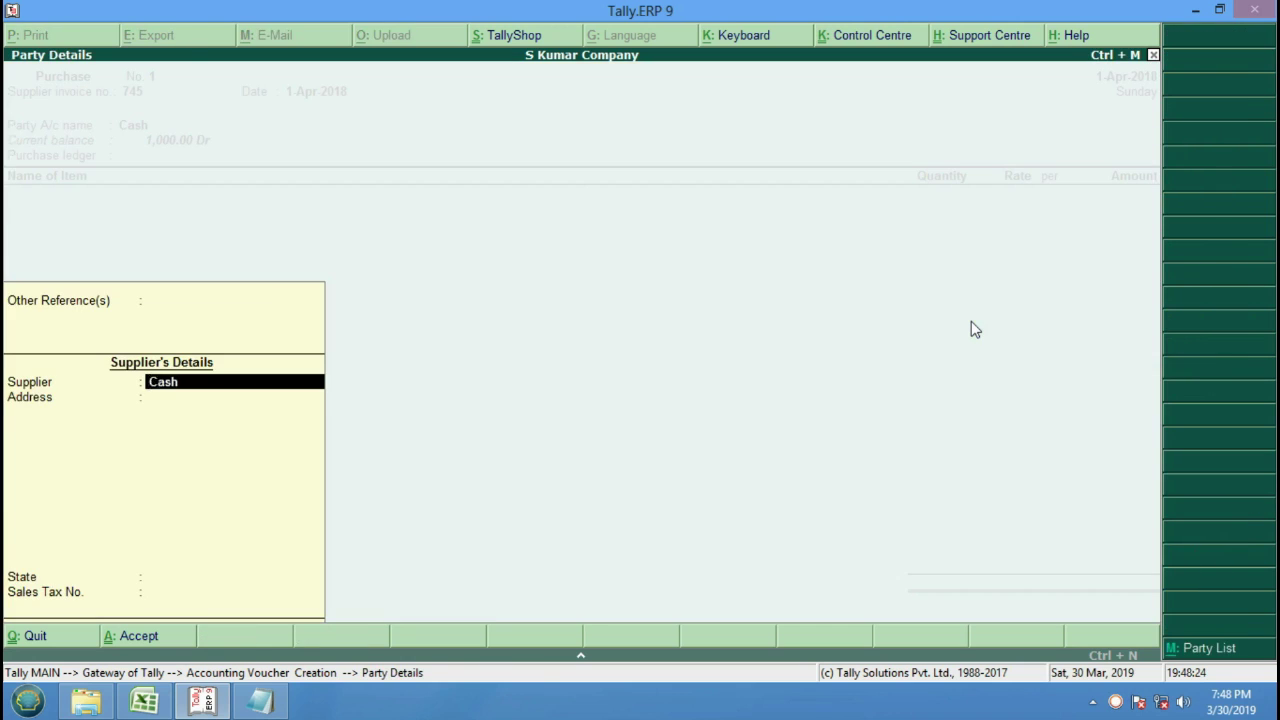
pyautogui.press('Return')
pyautogui.press('Return')
pyautogui.press('Return')
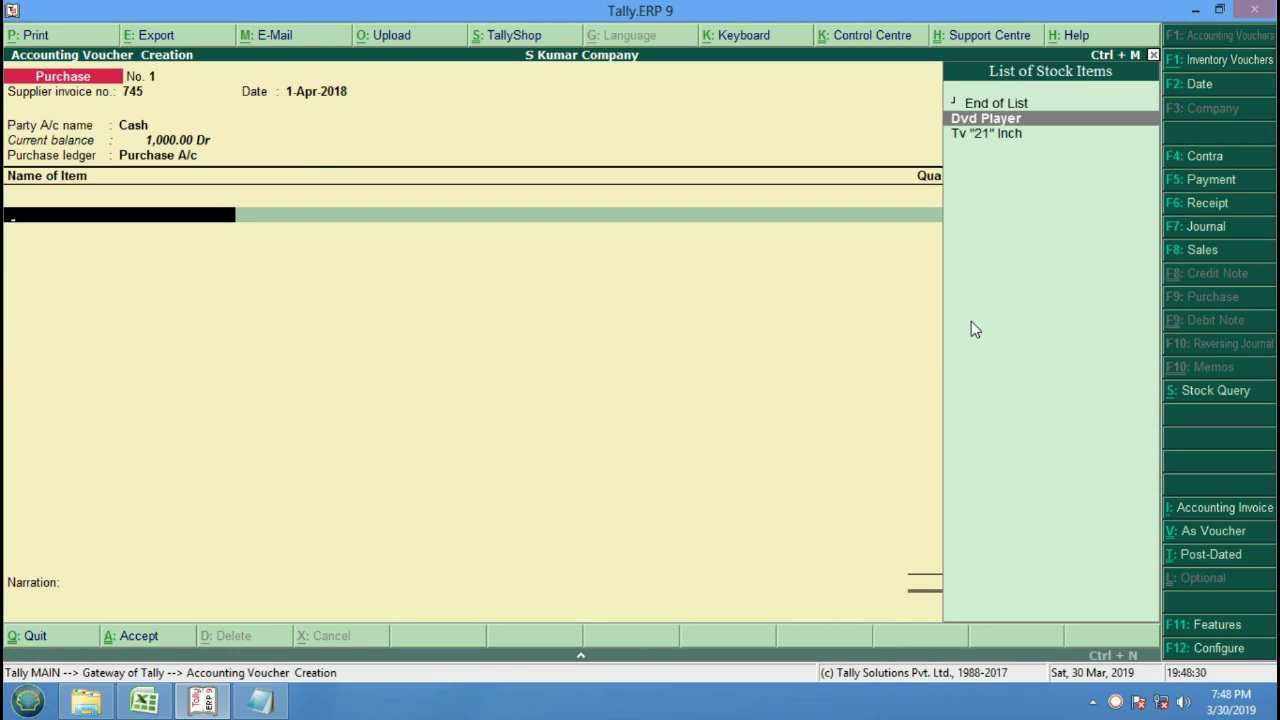
# Add 10 Dvd Players at a rate of 6,000 as the first item.
pyautogui.press('Return')
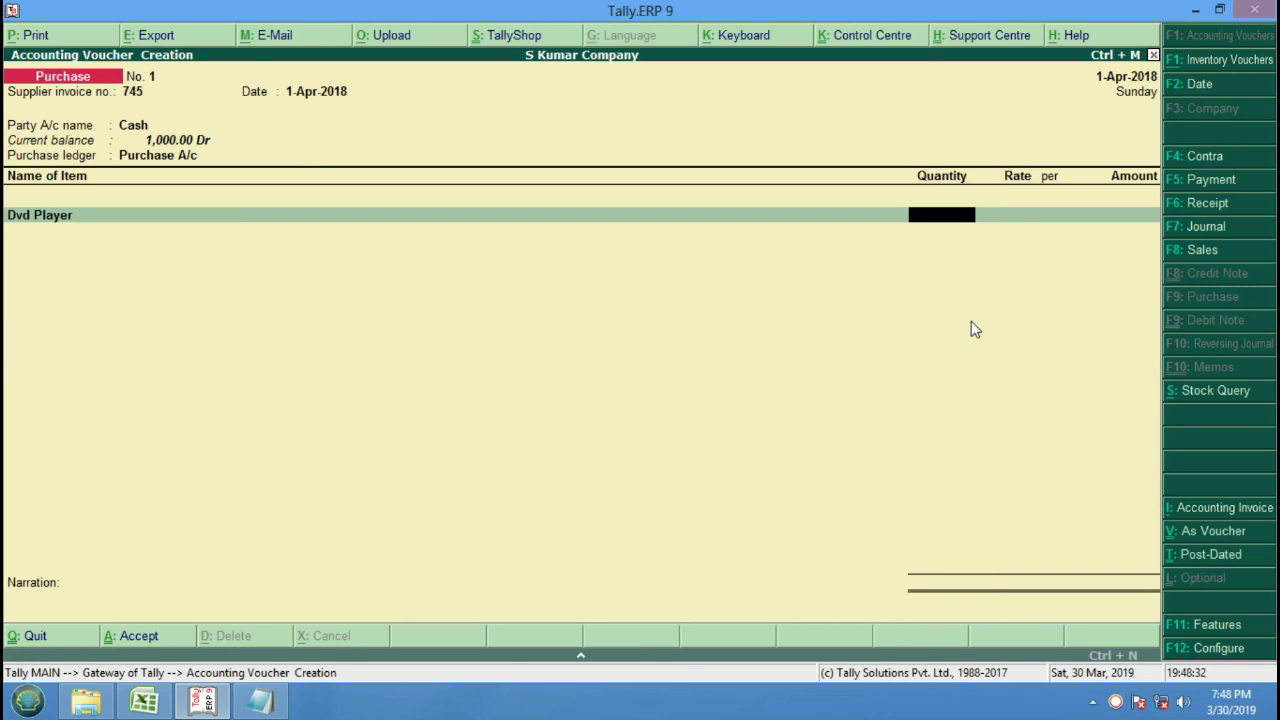
pyautogui.write('10')
pyautogui.press('Return')
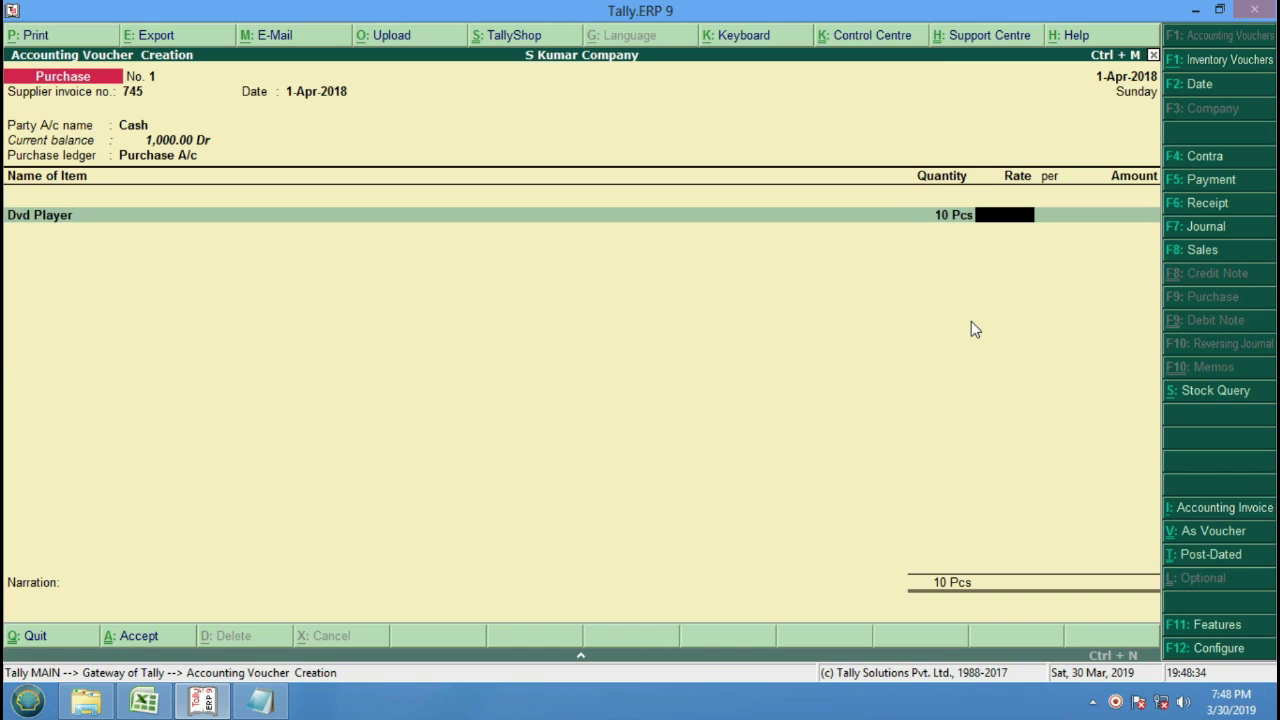
pyautogui.write('6000')
pyautogui.press('Return')
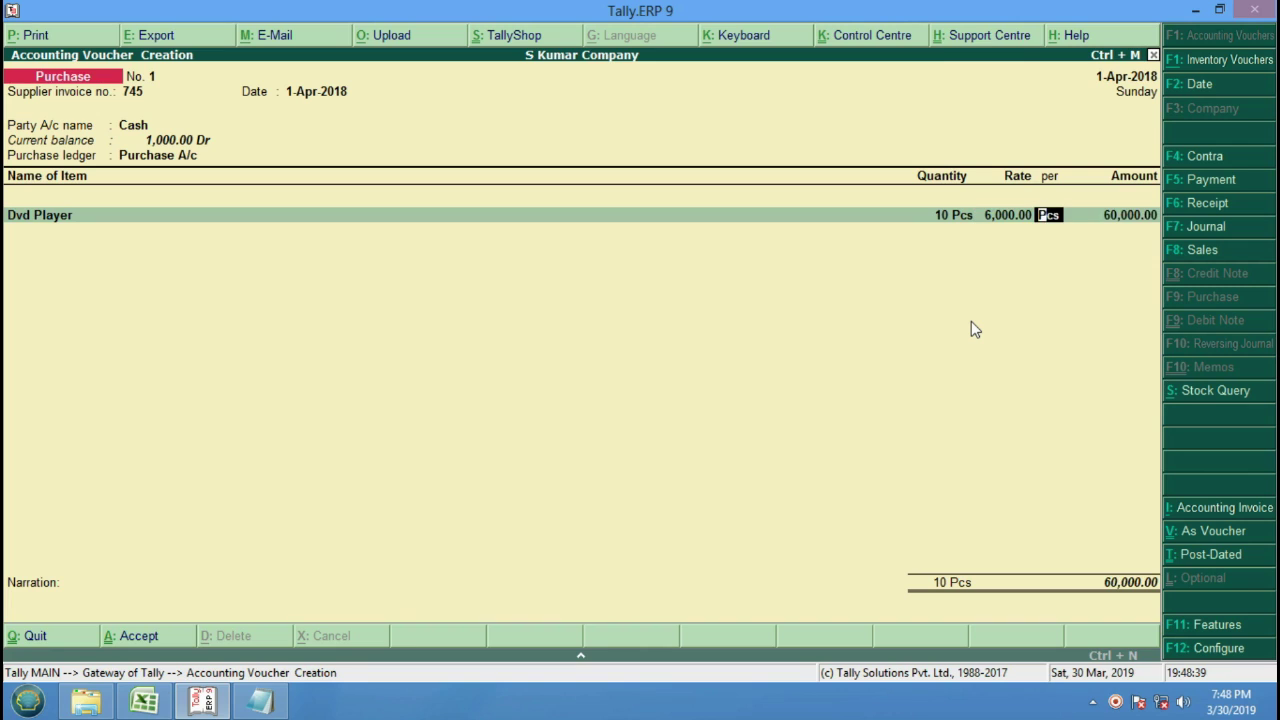
pyautogui.press('Return')
pyautogui.press('Return')
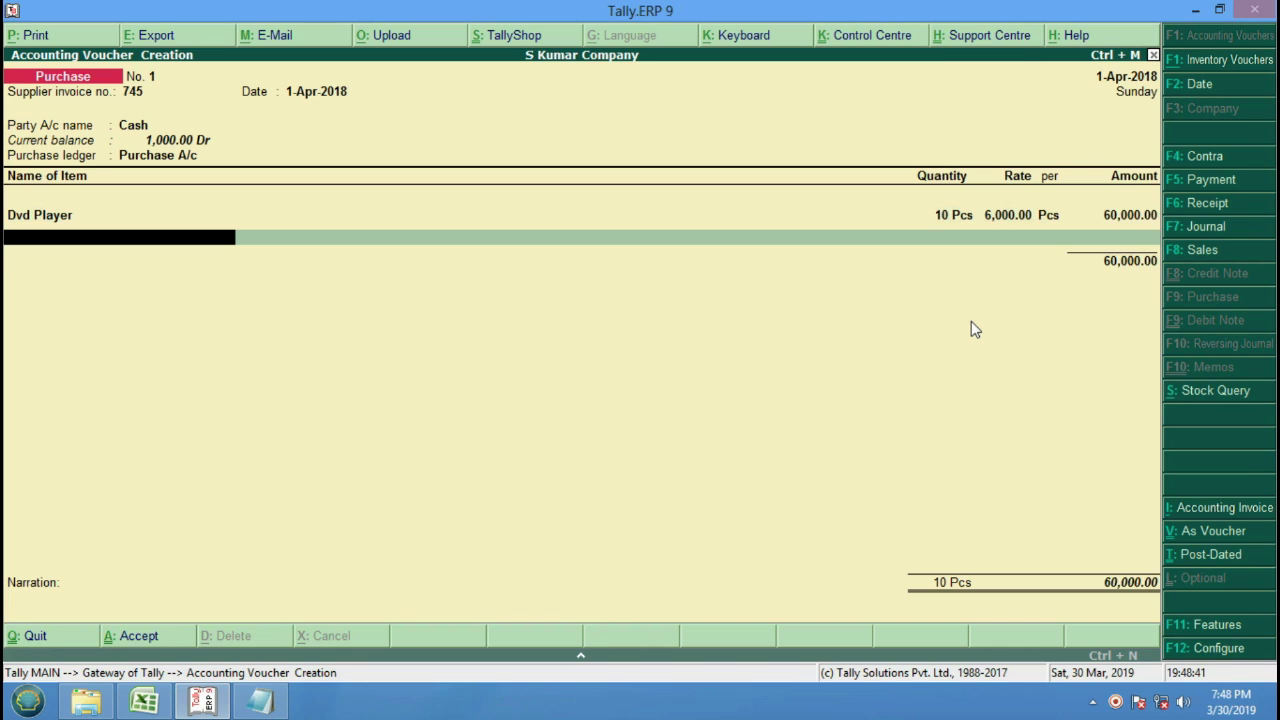
# Add 10 Tv "21" Inch sets at 15,000 each (1,50,000) and end the item list.
pyautogui.press('Down')
pyautogui.press('Down')
pyautogui.press('Return')
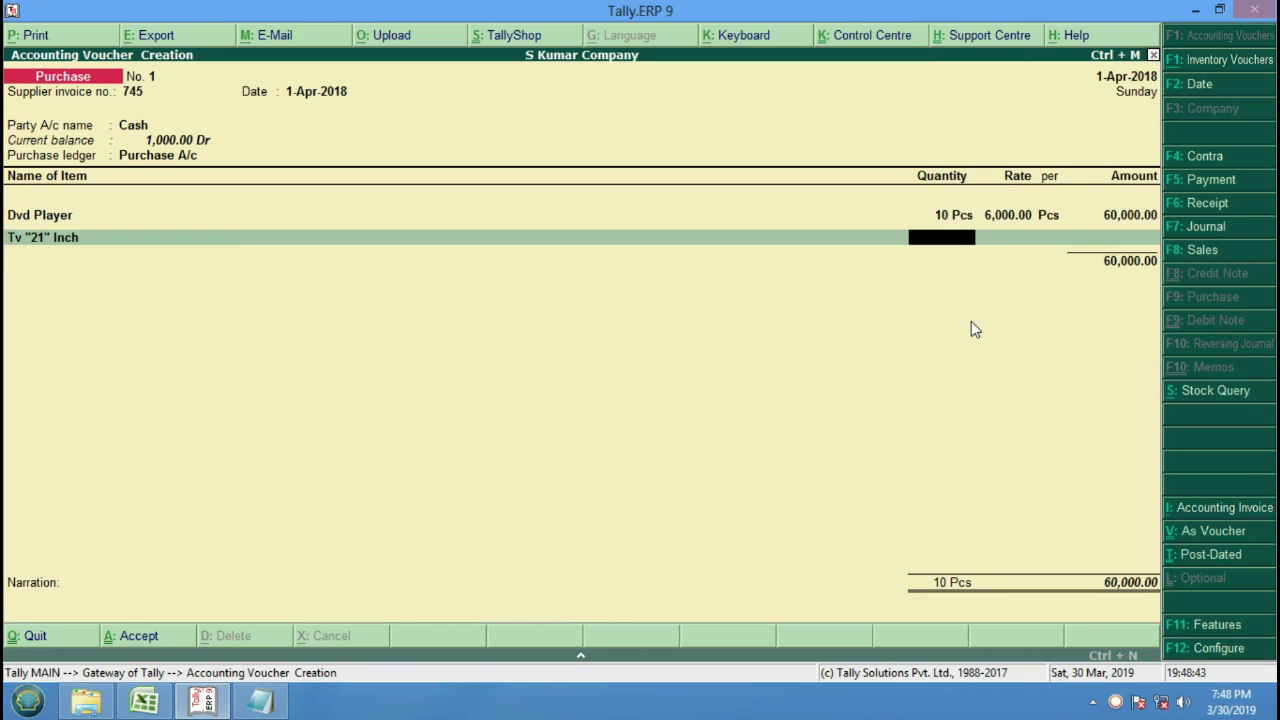
pyautogui.write('10')
pyautogui.press('Return')
pyautogui.write('1')
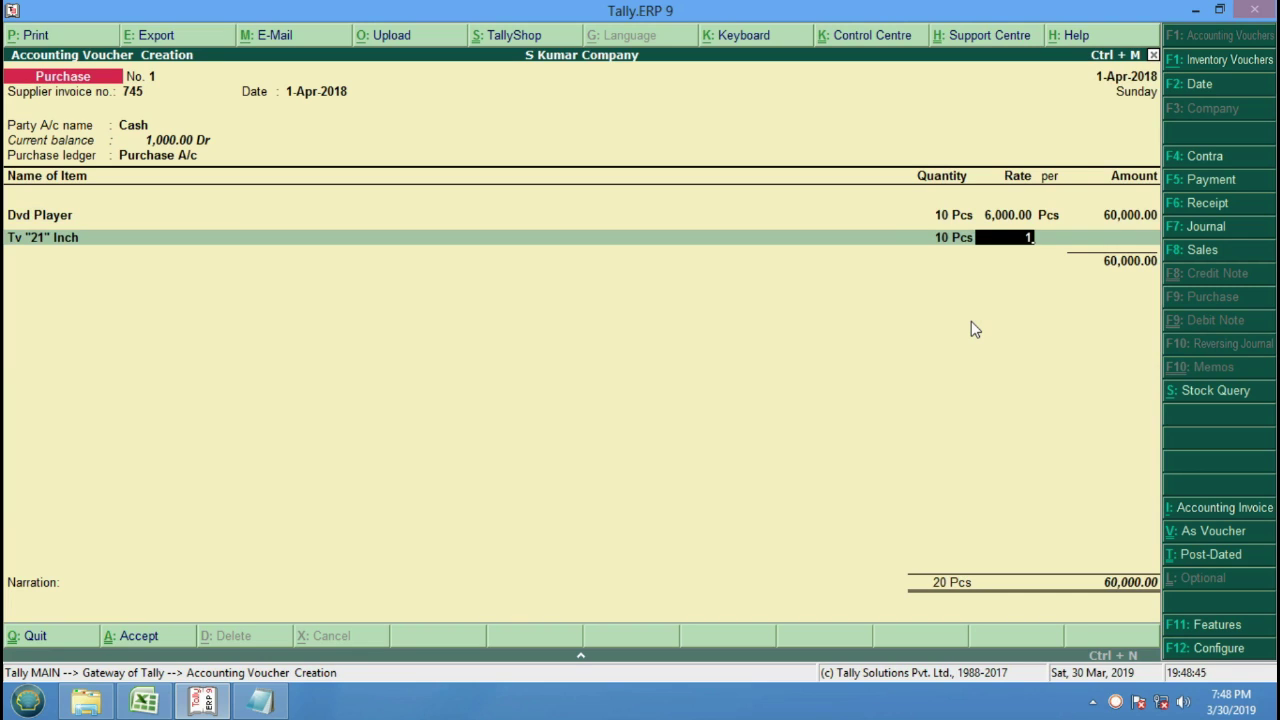
pyautogui.write('5000')
pyautogui.press('Return')
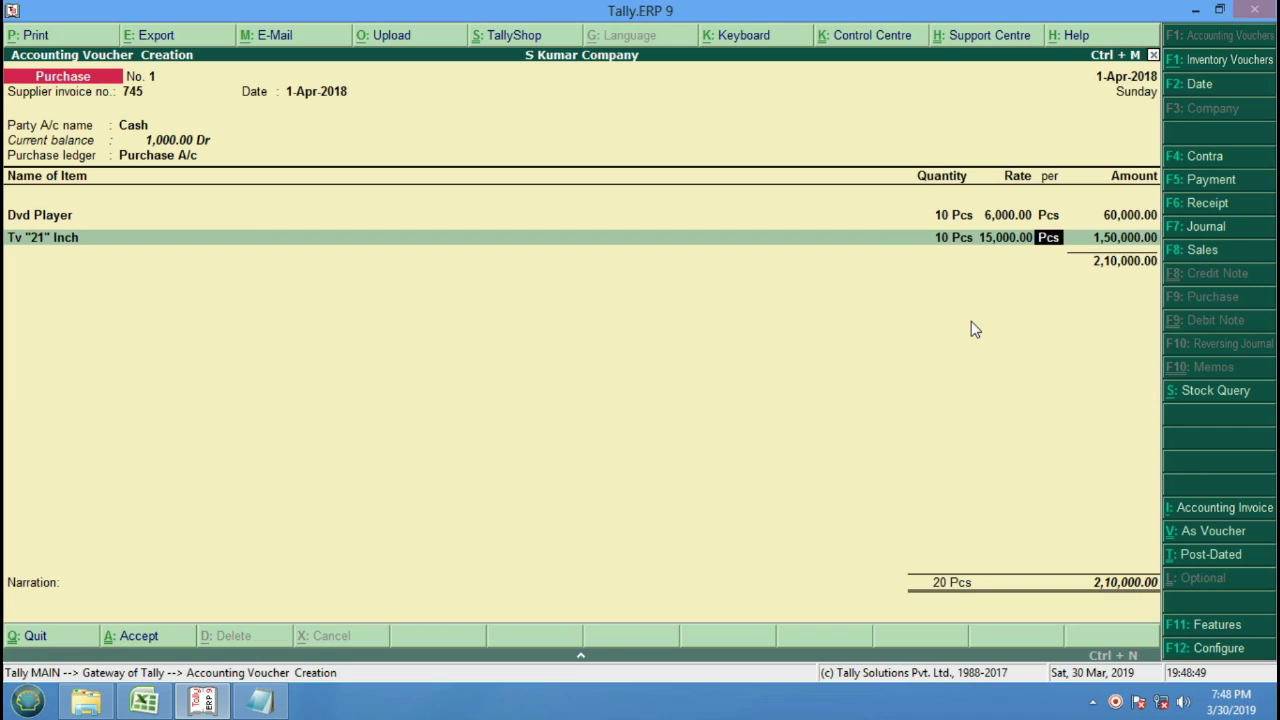
pyautogui.press('Return')
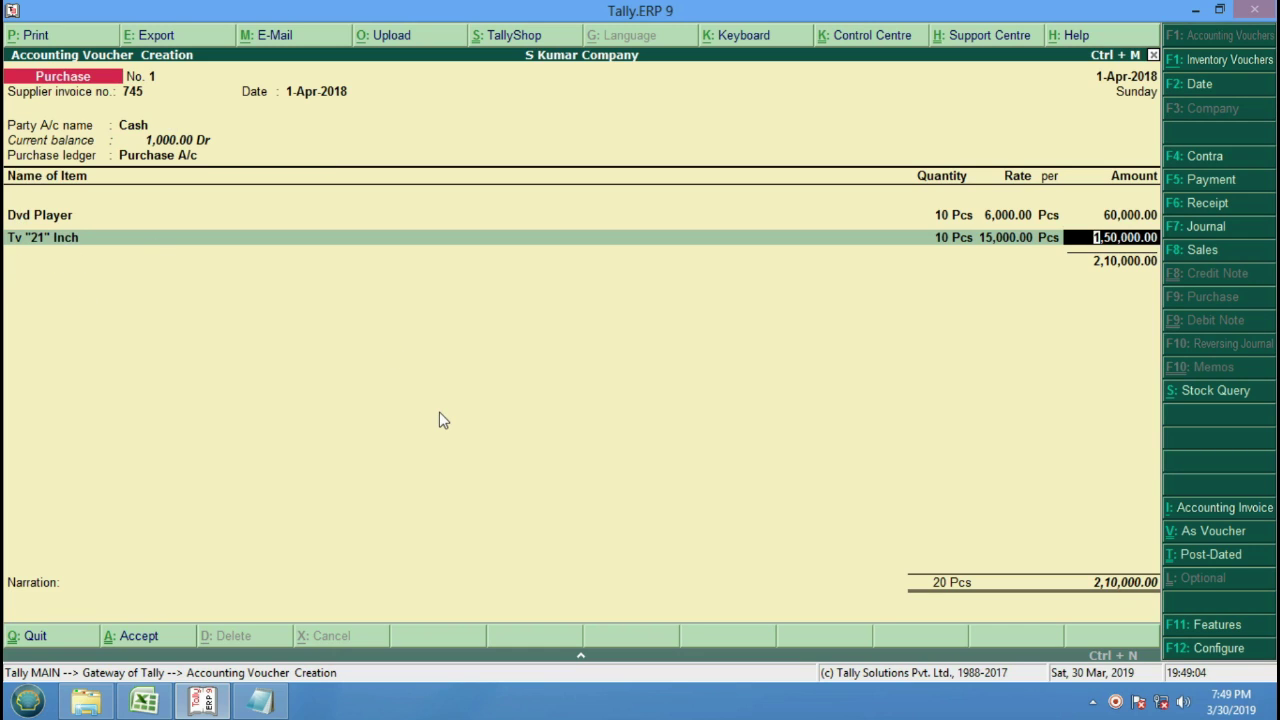
pyautogui.press('Return')
pyautogui.press('Return')
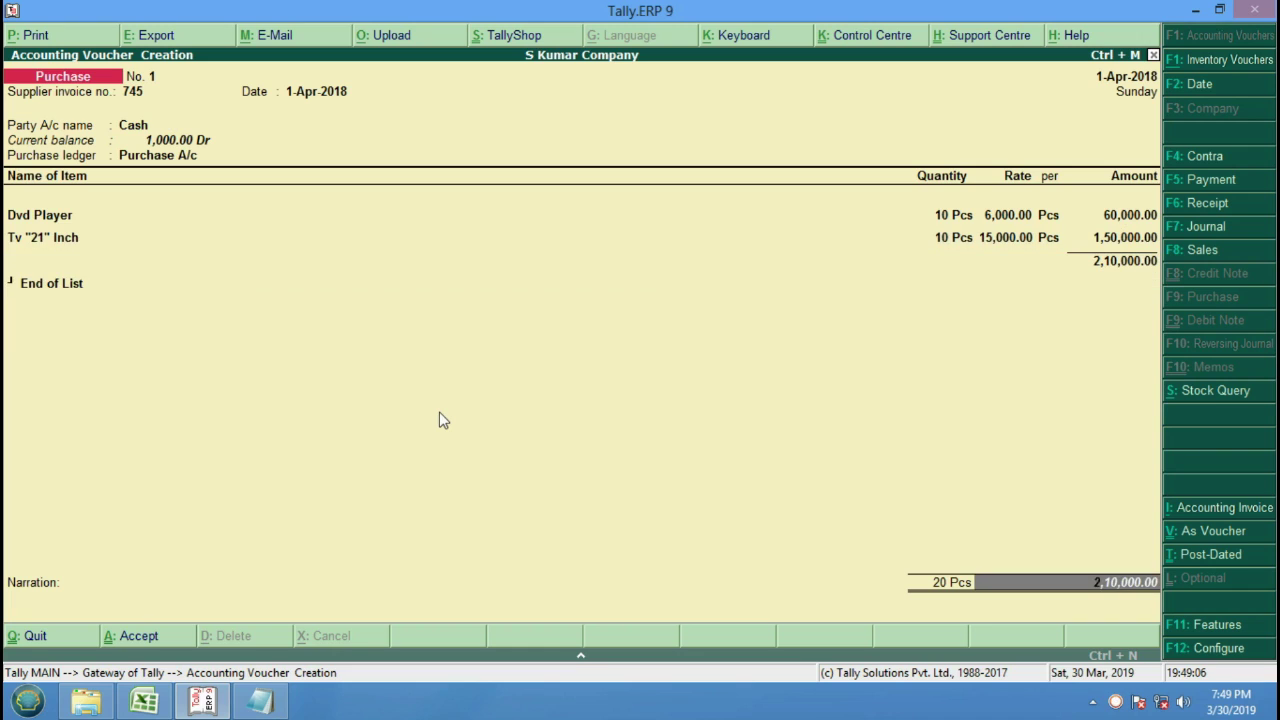
pyautogui.press('Return')
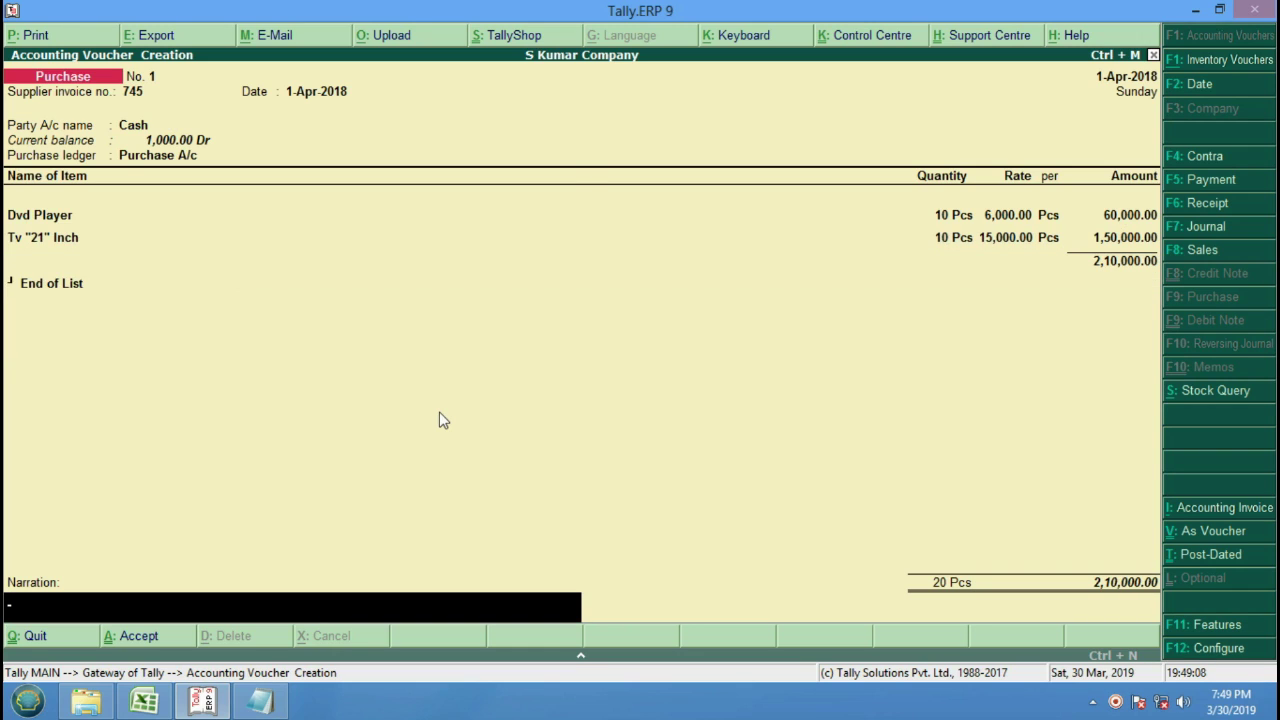
# Add the narration 'Purchase Bpl Products With Cash Rs. 210000/-' and save the voucher.
pyautogui.write('Purchase Bpl Products')
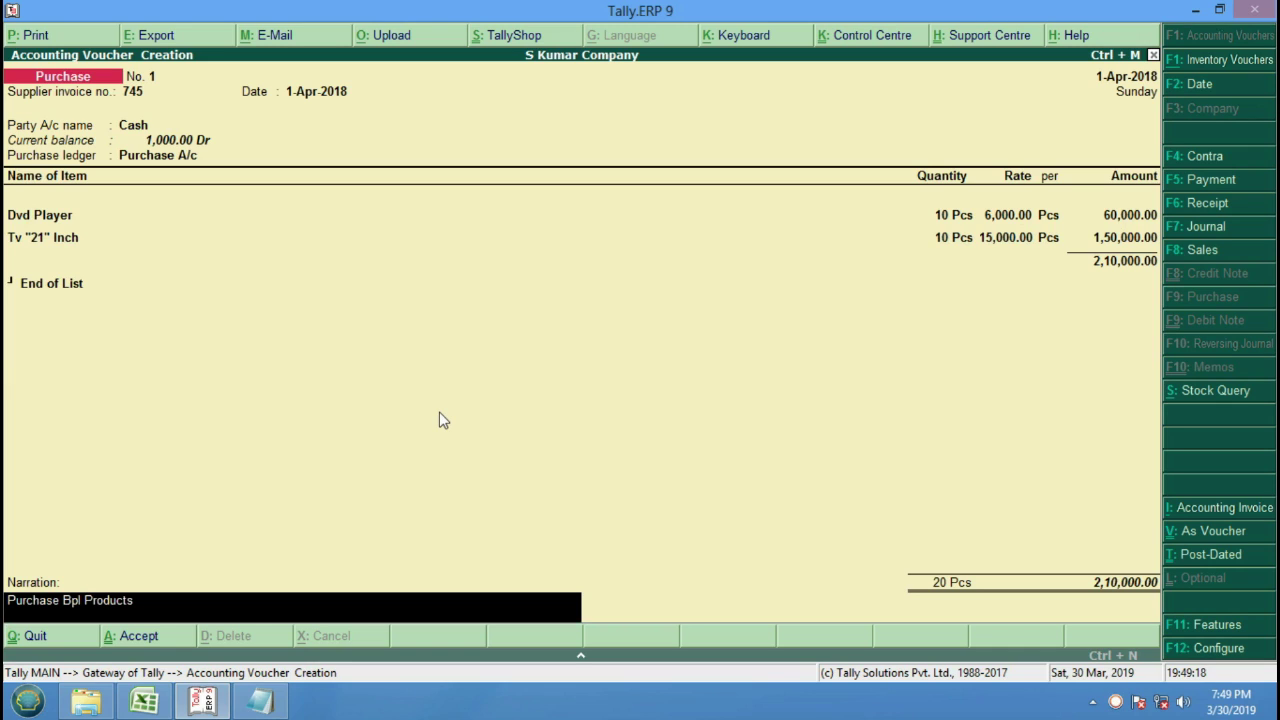
pyautogui.write(' With Cash Rs. 2100')
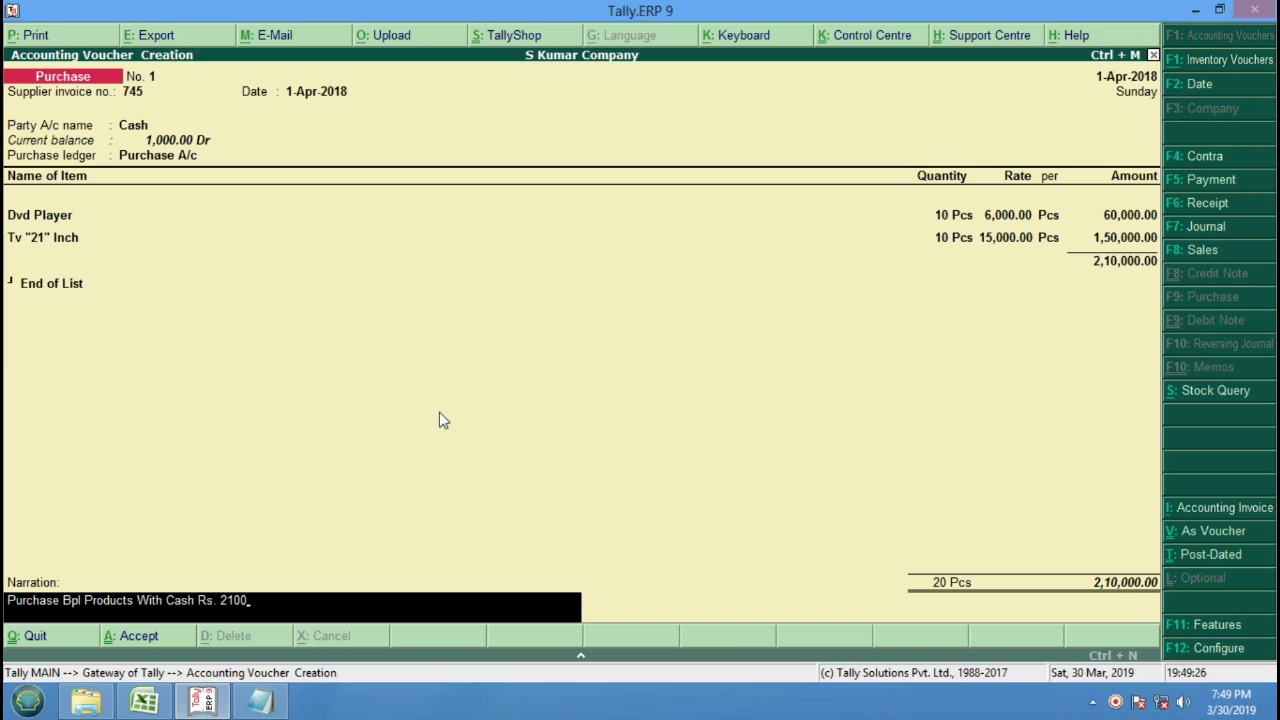
pyautogui.write('00/-')
pyautogui.press('Return')
pyautogui.press('y')
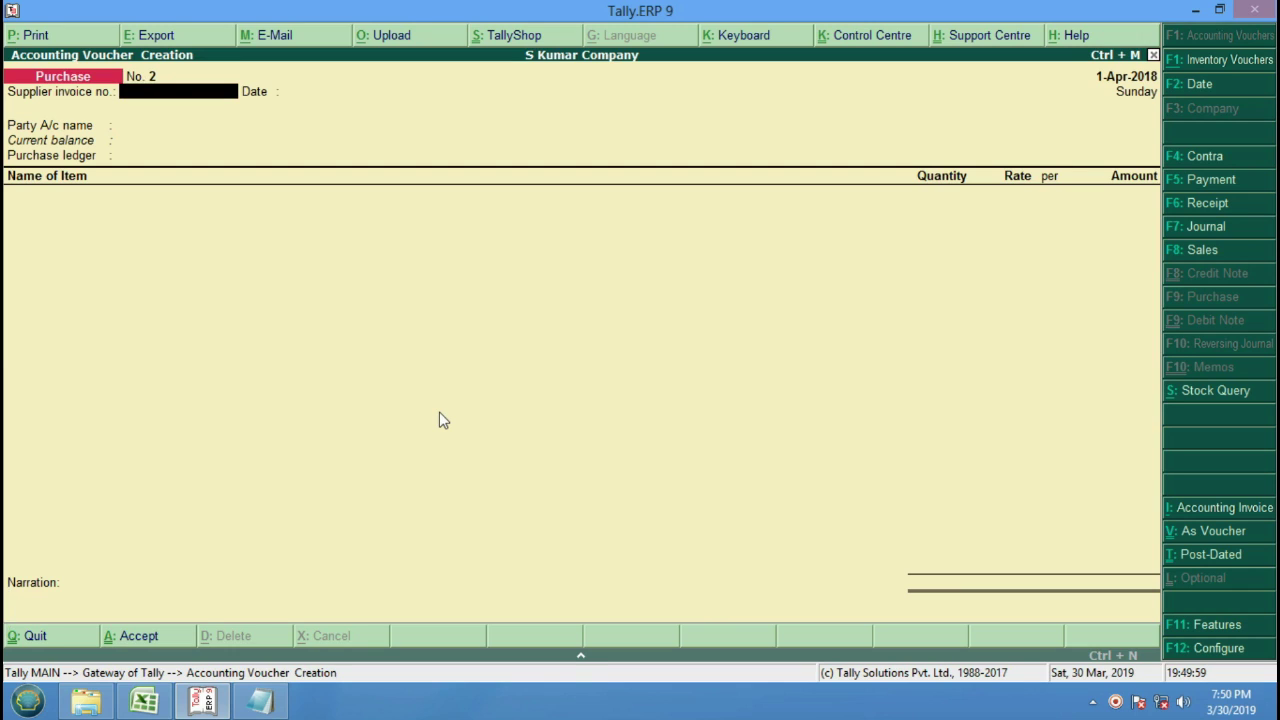
# Enter supplier invoice 555, choose Sbi Bank as party, and keep Purchase A/c.
pyautogui.write('555')
pyautogui.press('Return')
pyautogui.press('Return')
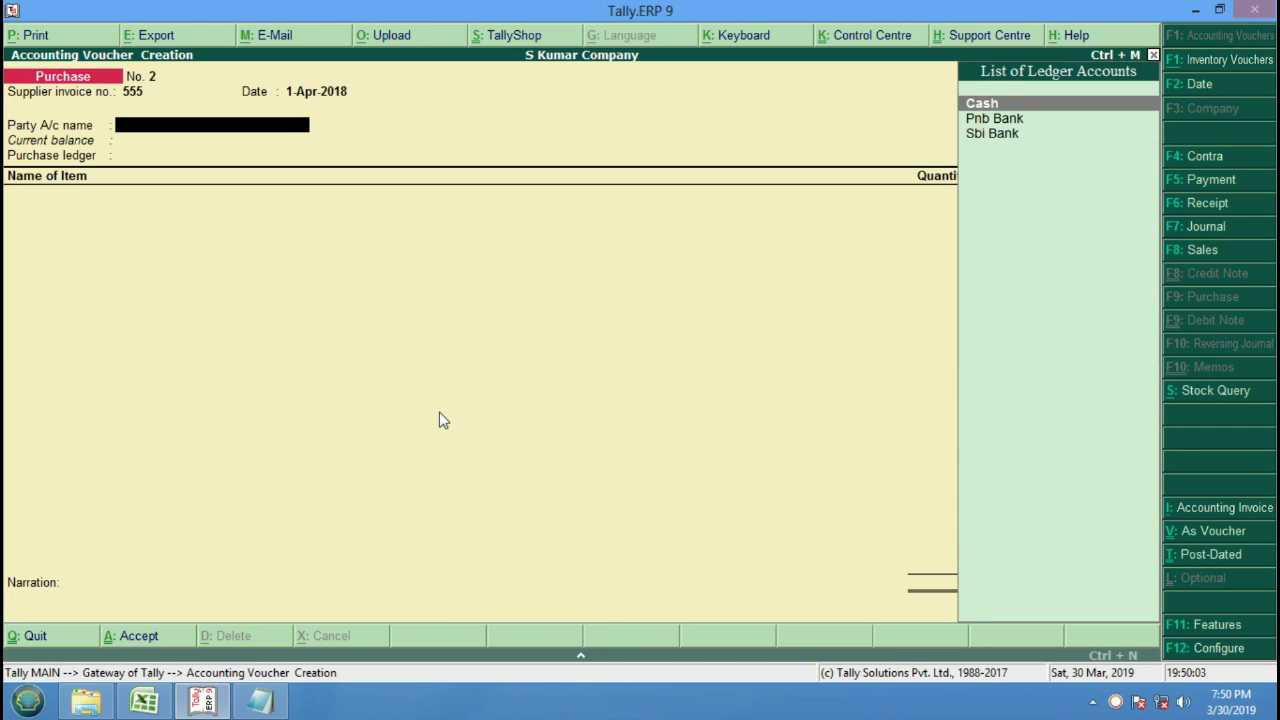
pyautogui.press('Down')
pyautogui.press('Down')
pyautogui.press('Down')
pyautogui.press('Down')
pyautogui.press('Down')
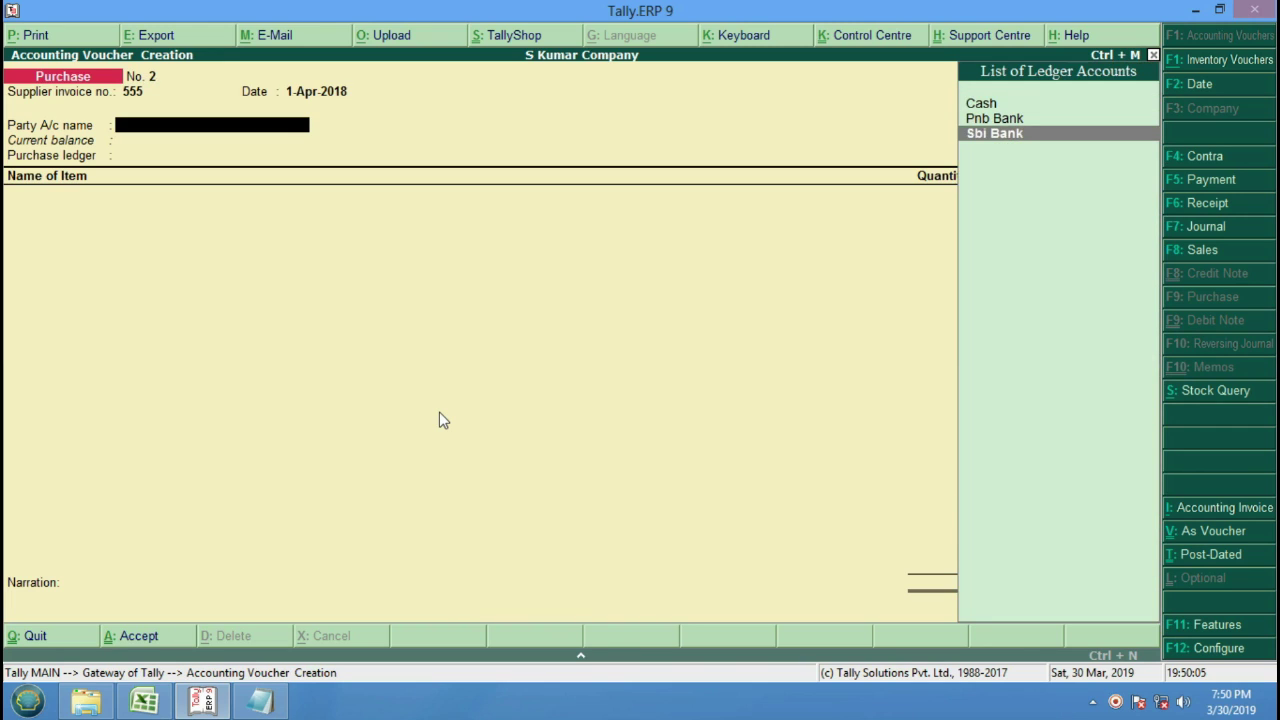
pyautogui.press('Up')
pyautogui.press('Up')
pyautogui.press('Down')
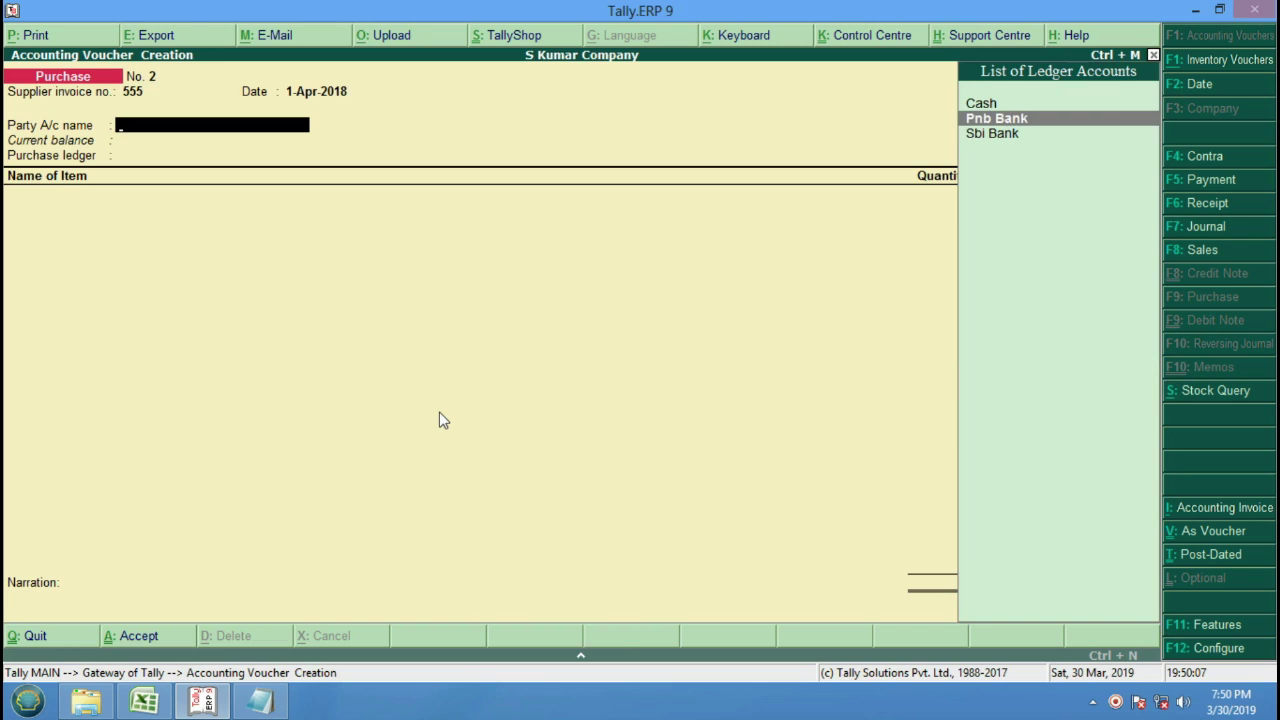
pyautogui.press('Down')
pyautogui.press('Up')
pyautogui.press('Up')
pyautogui.press('Down')
pyautogui.press('Down')
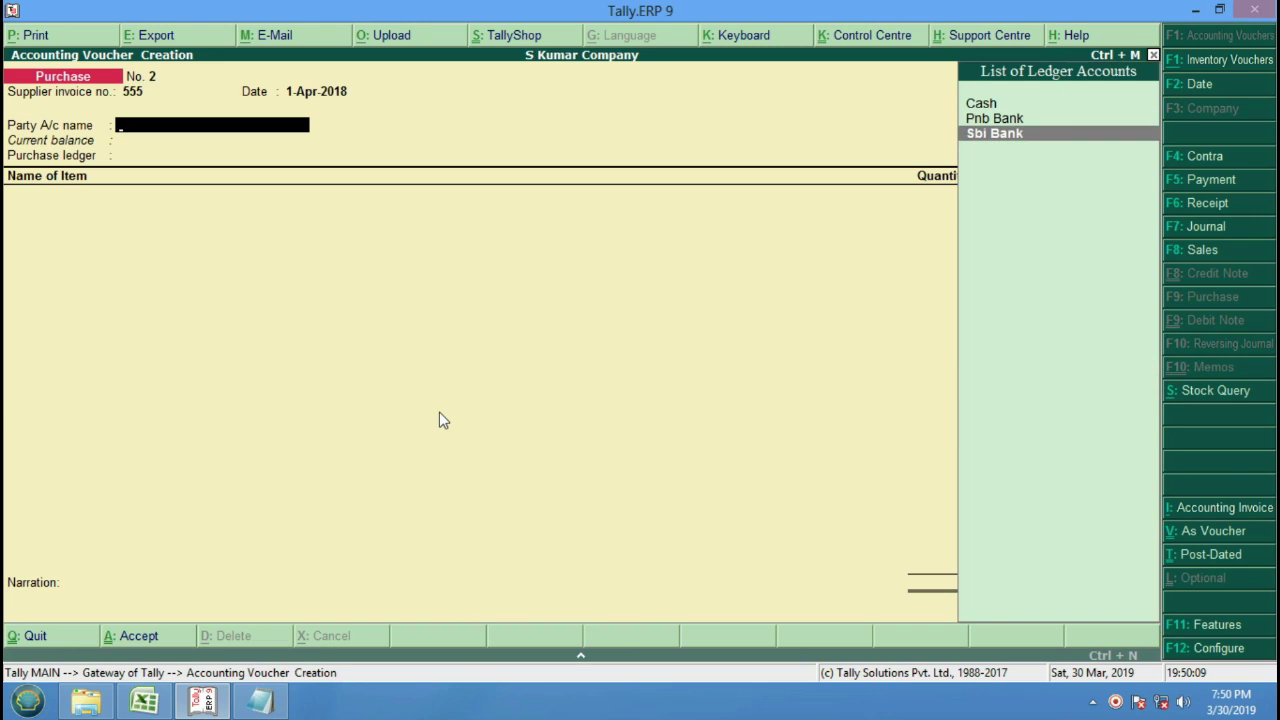
pyautogui.press('Return')
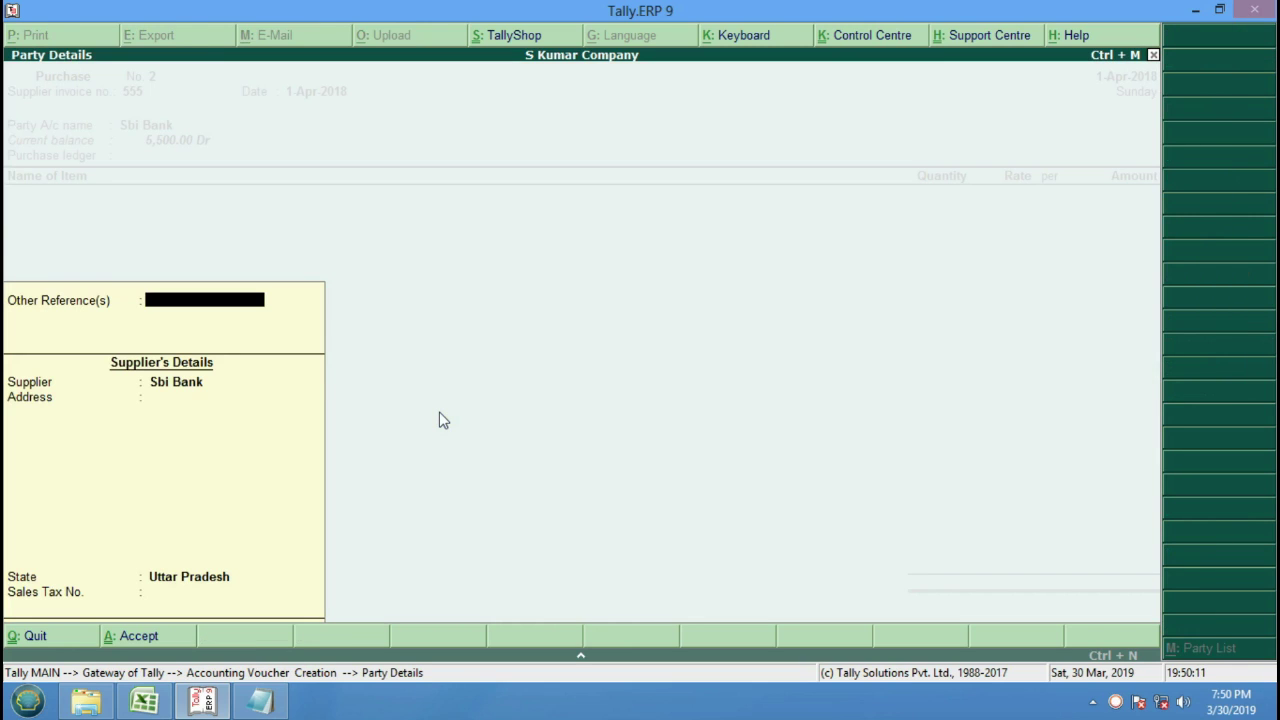
pyautogui.press('Return')
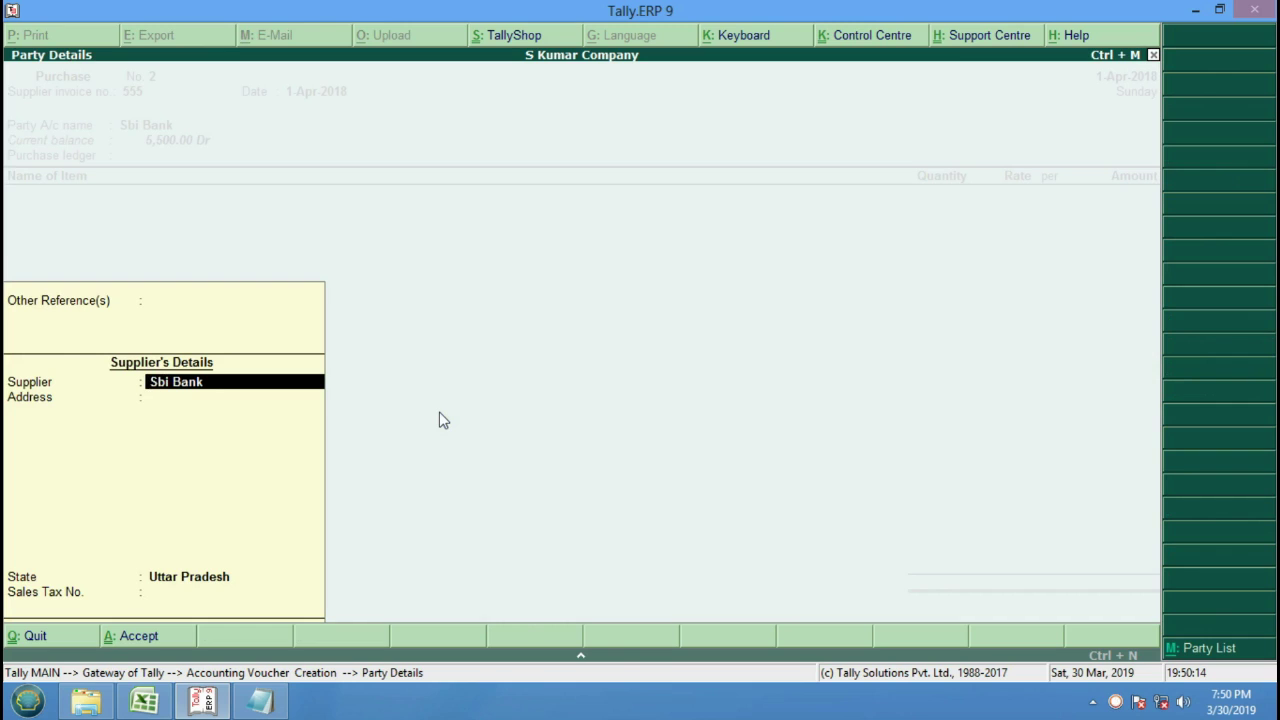
pyautogui.press('Return')
pyautogui.press('Return')
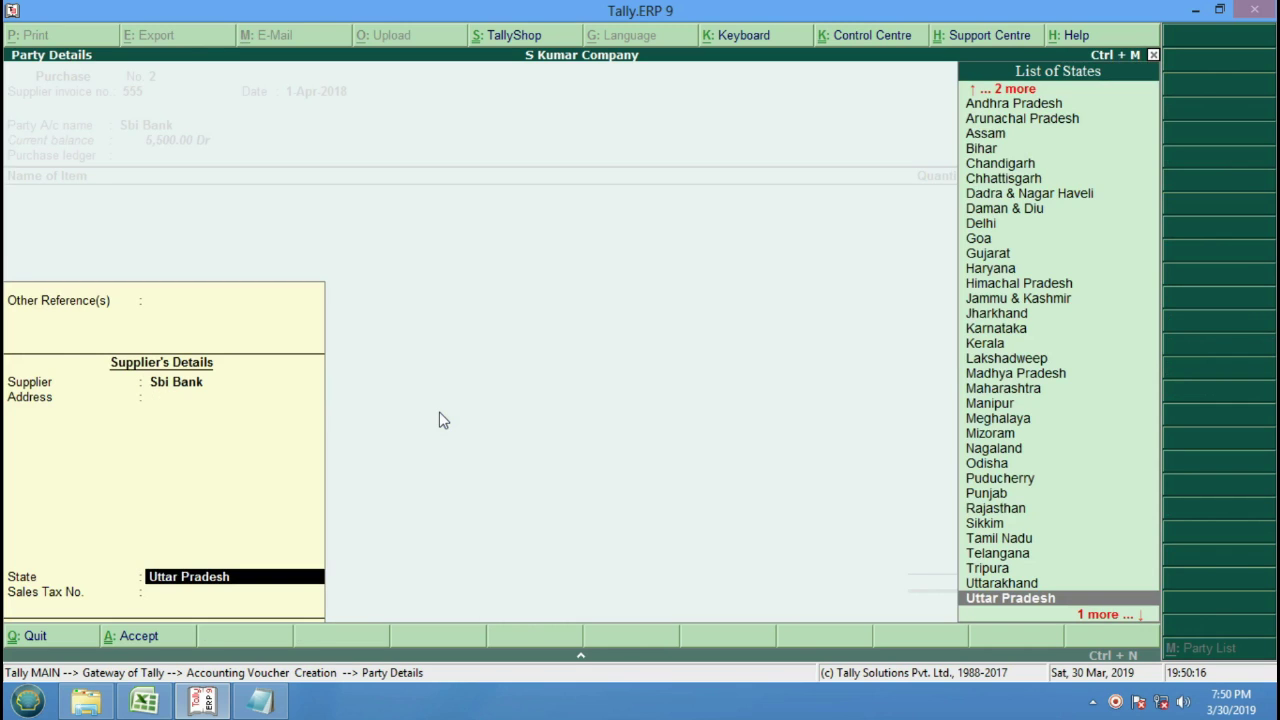
pyautogui.press('Return')
pyautogui.press('Return')
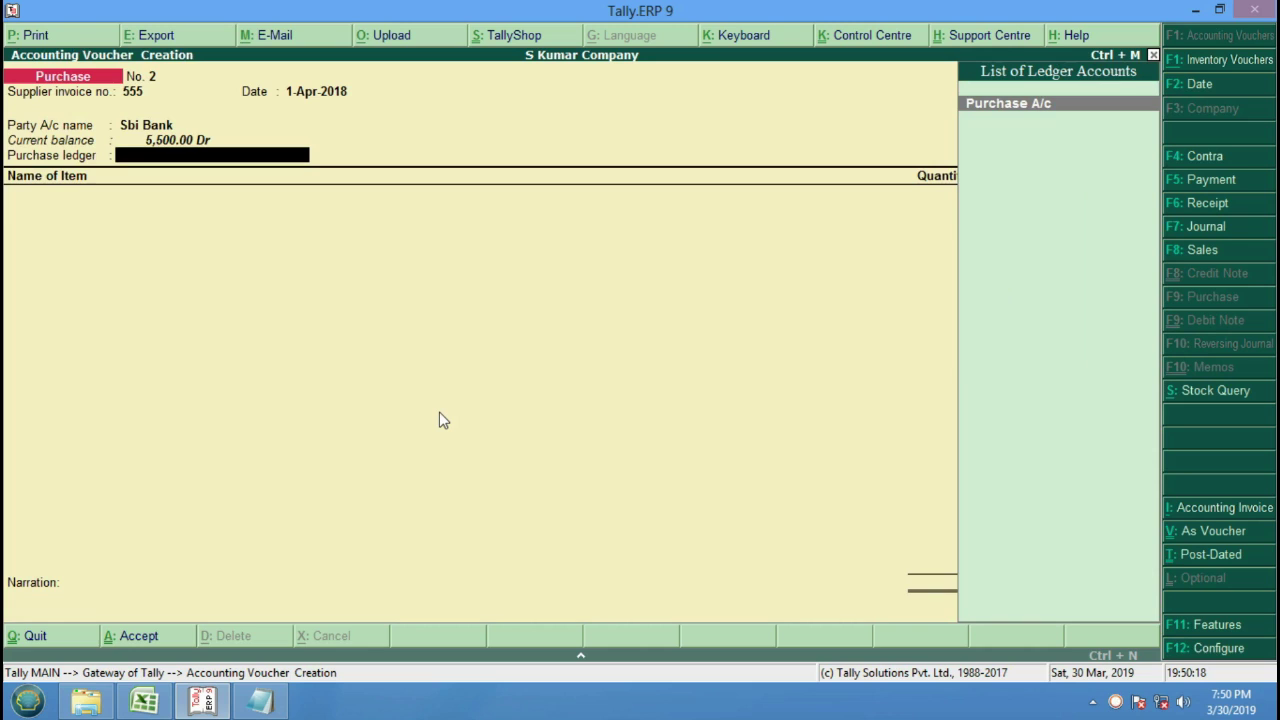
pyautogui.press('Return')
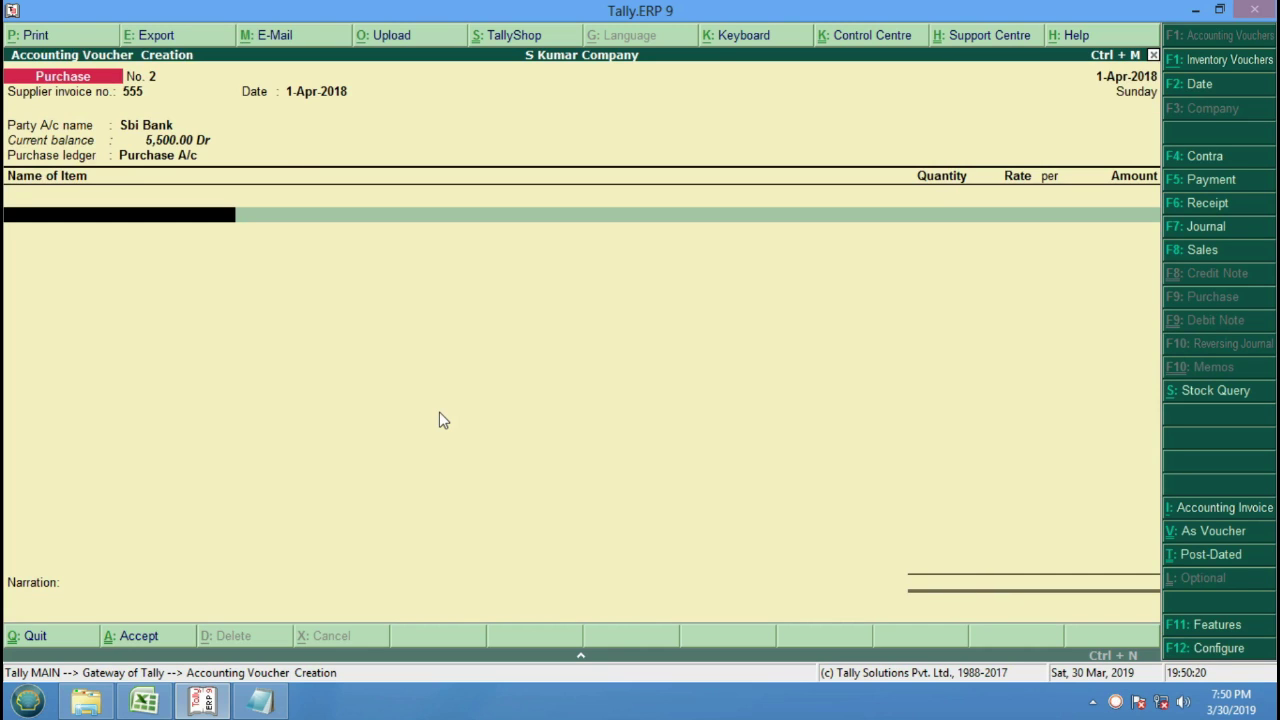
# Add one Dvd Player at 6,000 and one Tv "21" Inch at 15,000.
pyautogui.press('Down')
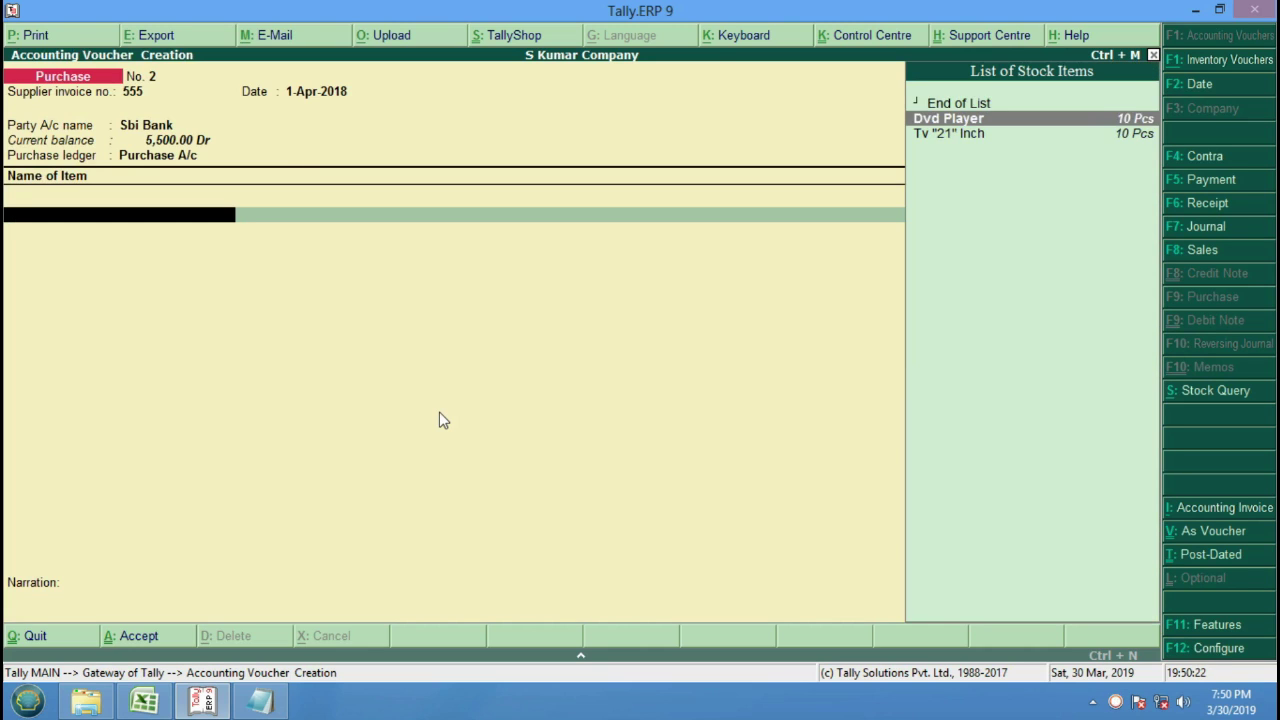
pyautogui.press('Return')
pyautogui.write('1')
pyautogui.press('Return')
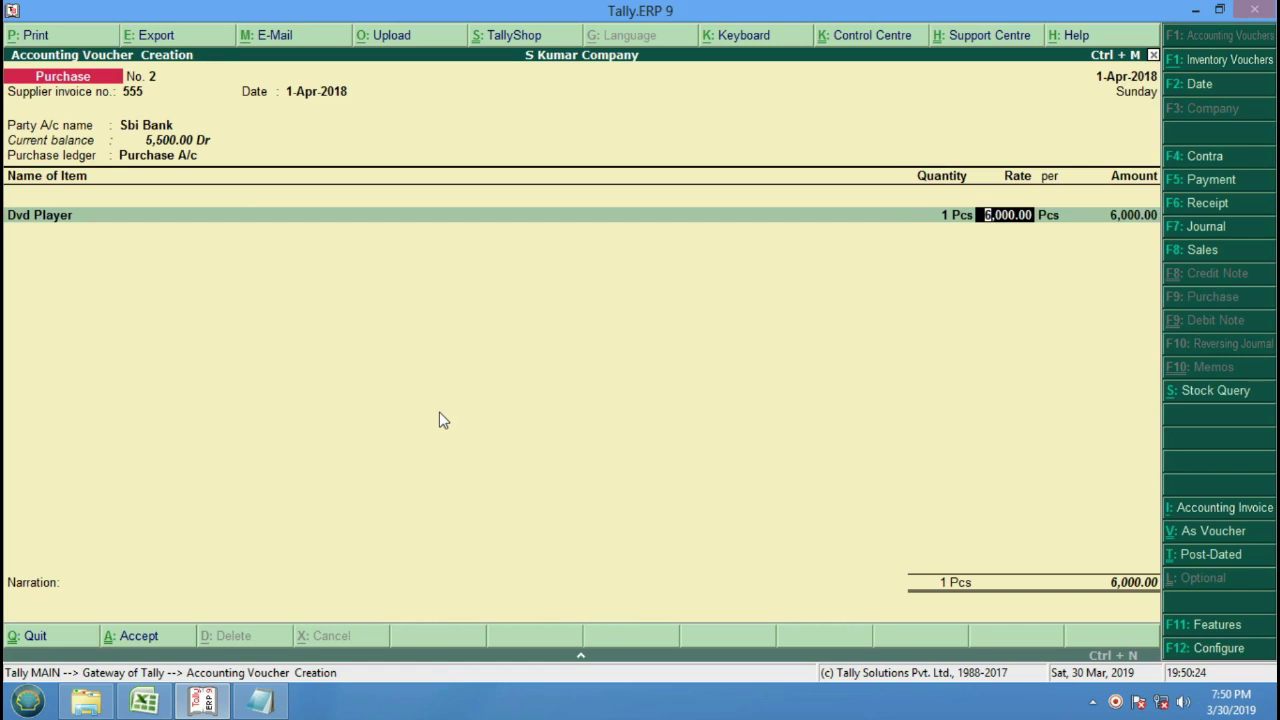
pyautogui.press('Return')
pyautogui.press('Return')
pyautogui.press('Down')
pyautogui.press('Down')
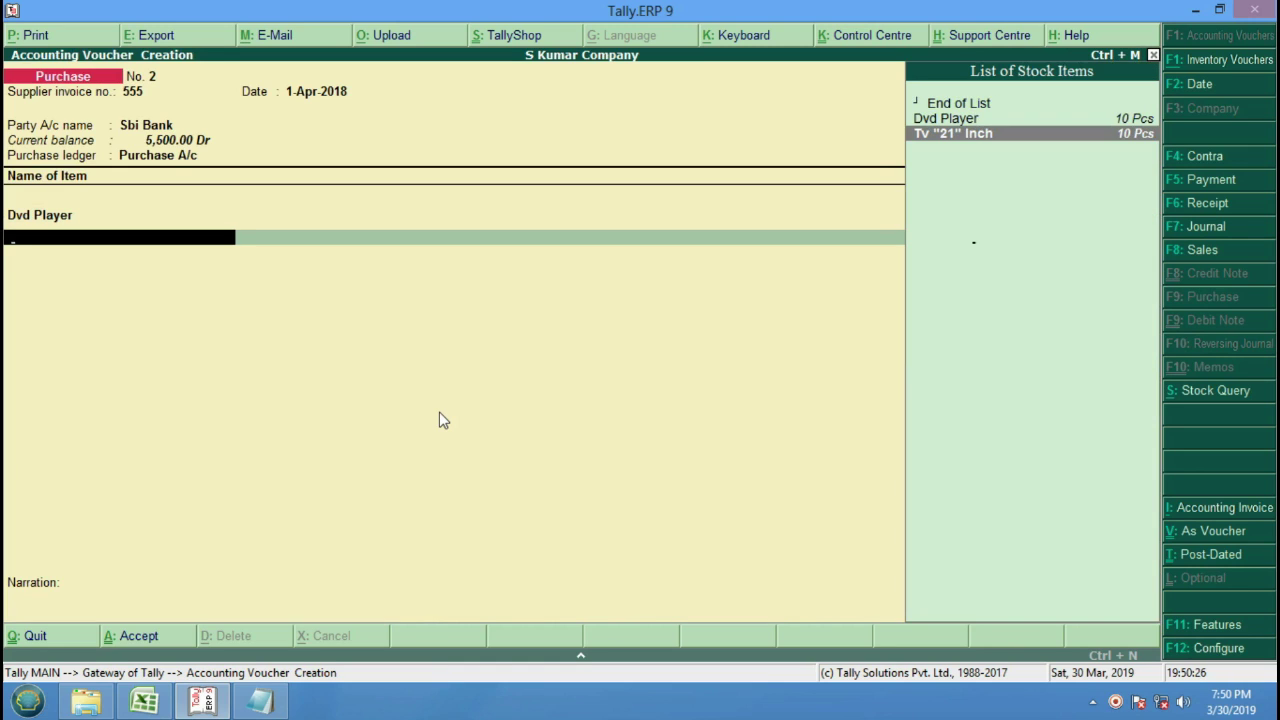
pyautogui.press('Return')
pyautogui.write('1')
pyautogui.press('Return')
pyautogui.press('Return')
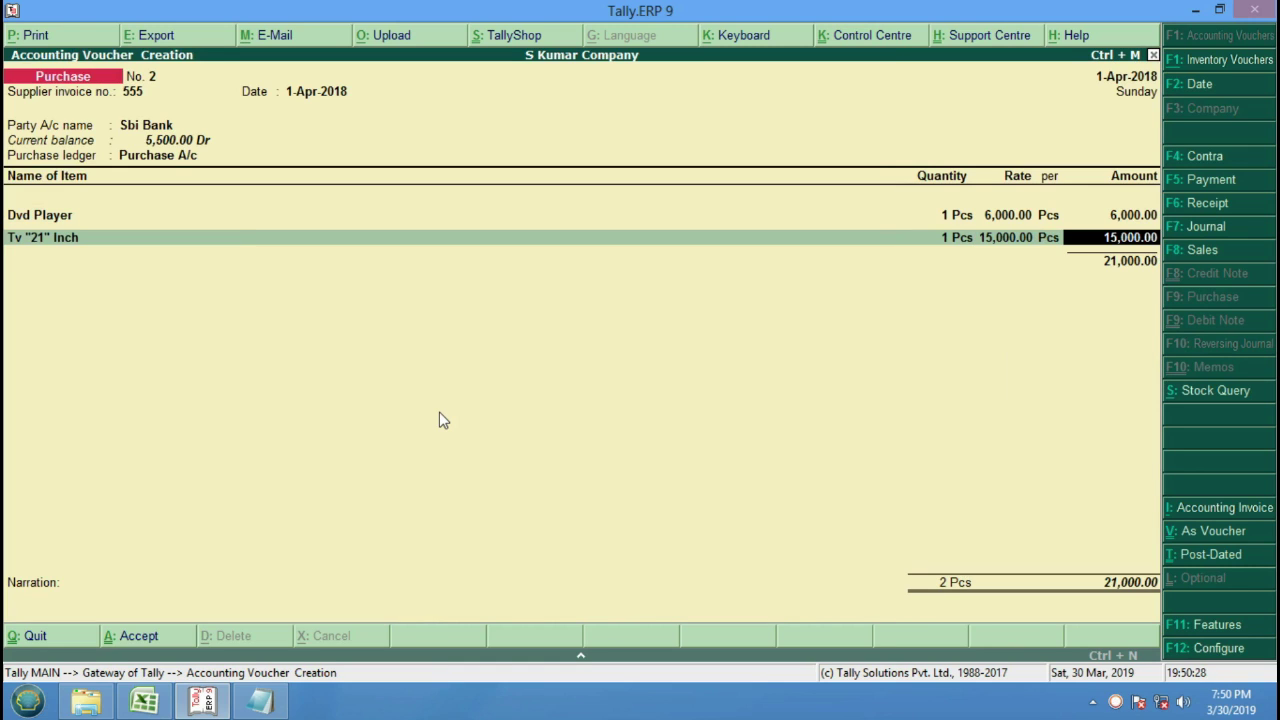
pyautogui.press('Return')
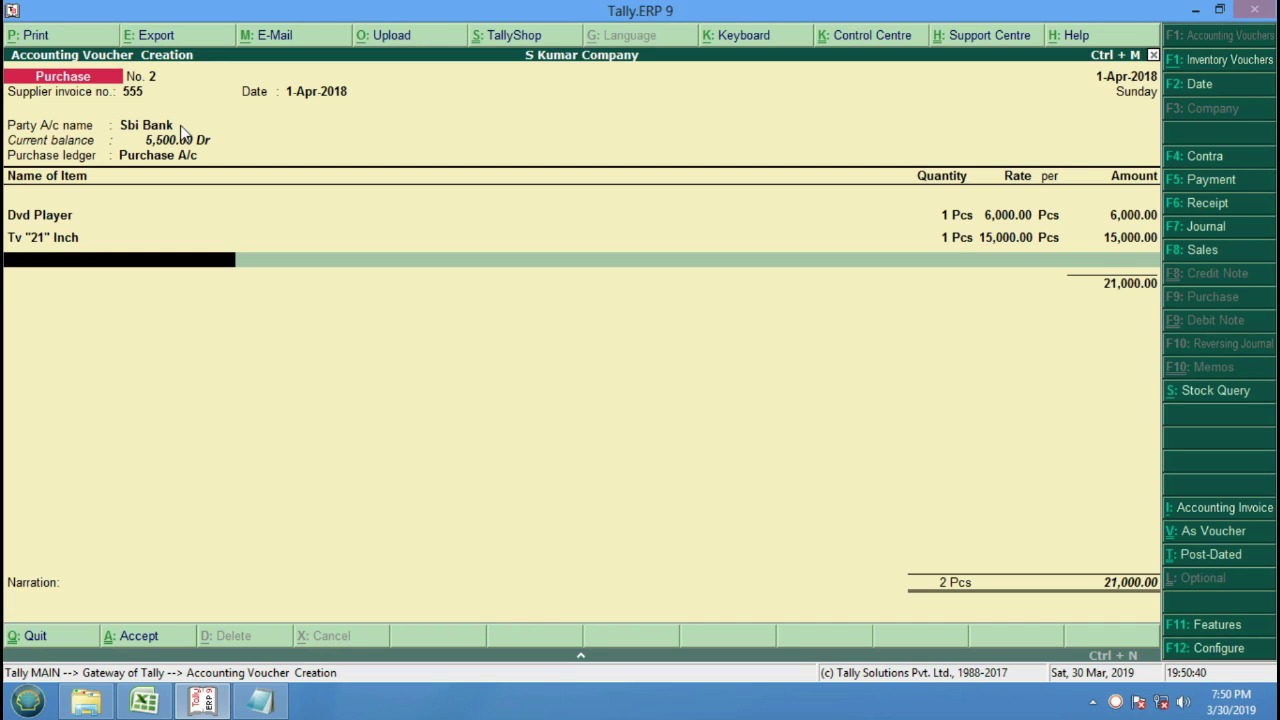
# Accept the 21,000 total and its cheque bank allocation.
pyautogui.press('Return')
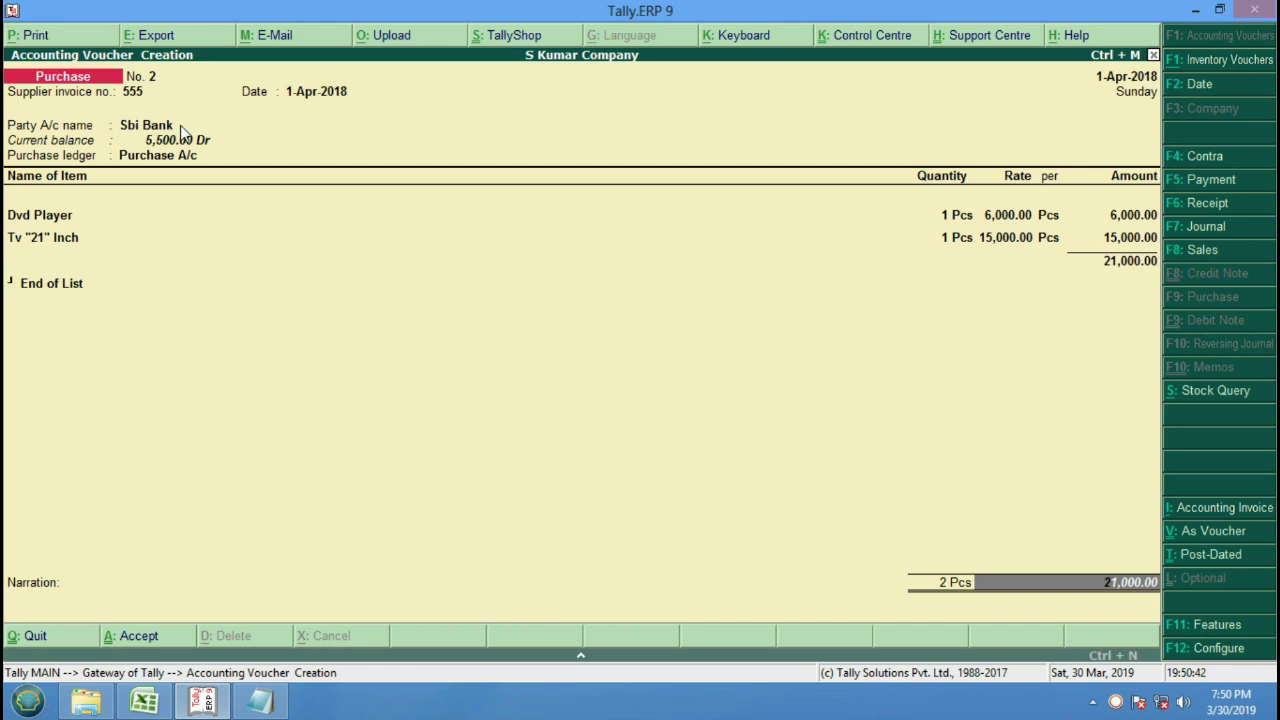
pyautogui.press('Return')
pyautogui.press('Return')
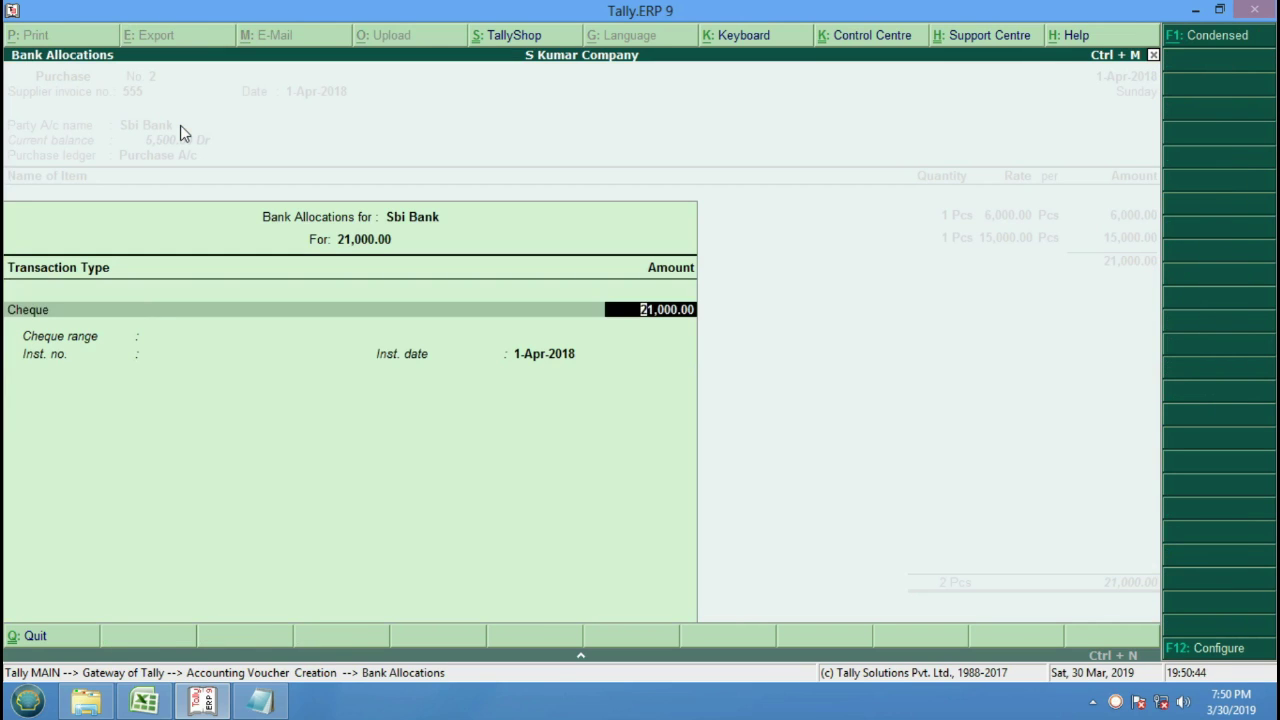
pyautogui.press('Return')
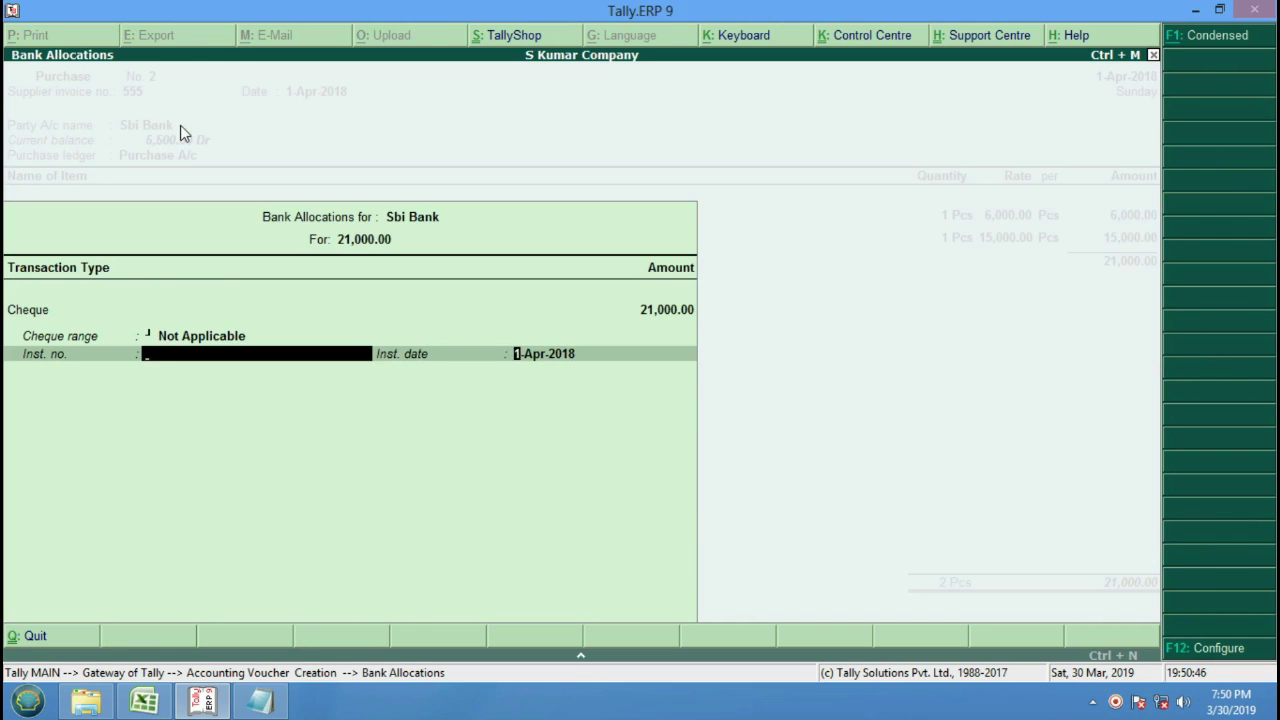
pyautogui.press('Return')
pyautogui.press('Return')
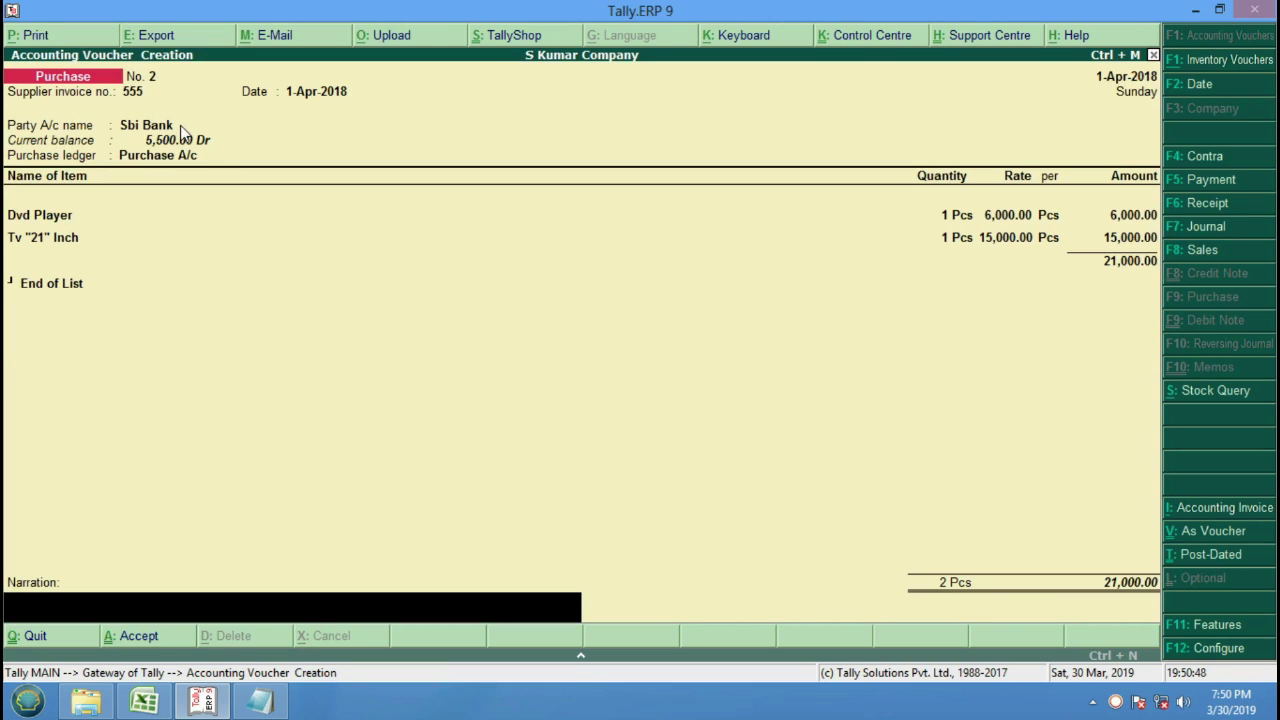
# Enter a narration for the purchase by SBI Bank with Rs. 21000/- and save voucher No. 2.
pyautogui.write('Purchase by SBI Bank With Rs')
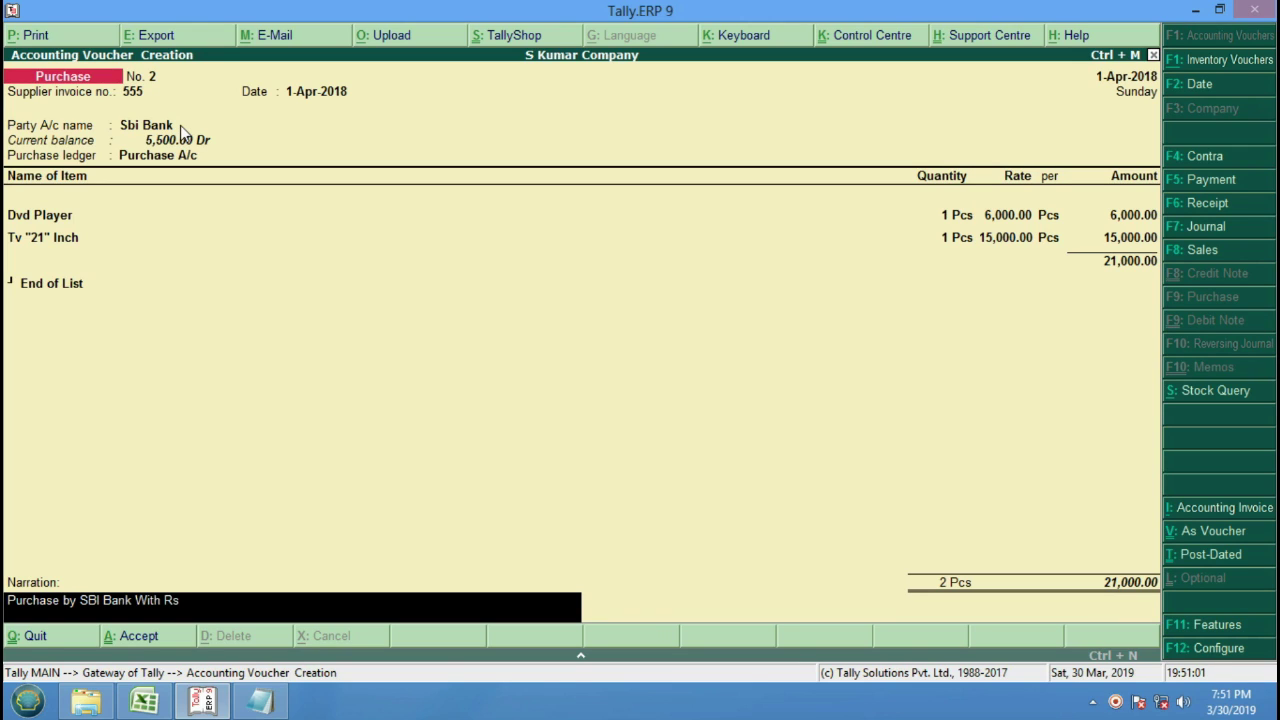
pyautogui.write('. 21000/-')
pyautogui.press('Return')
pyautogui.press('Return')
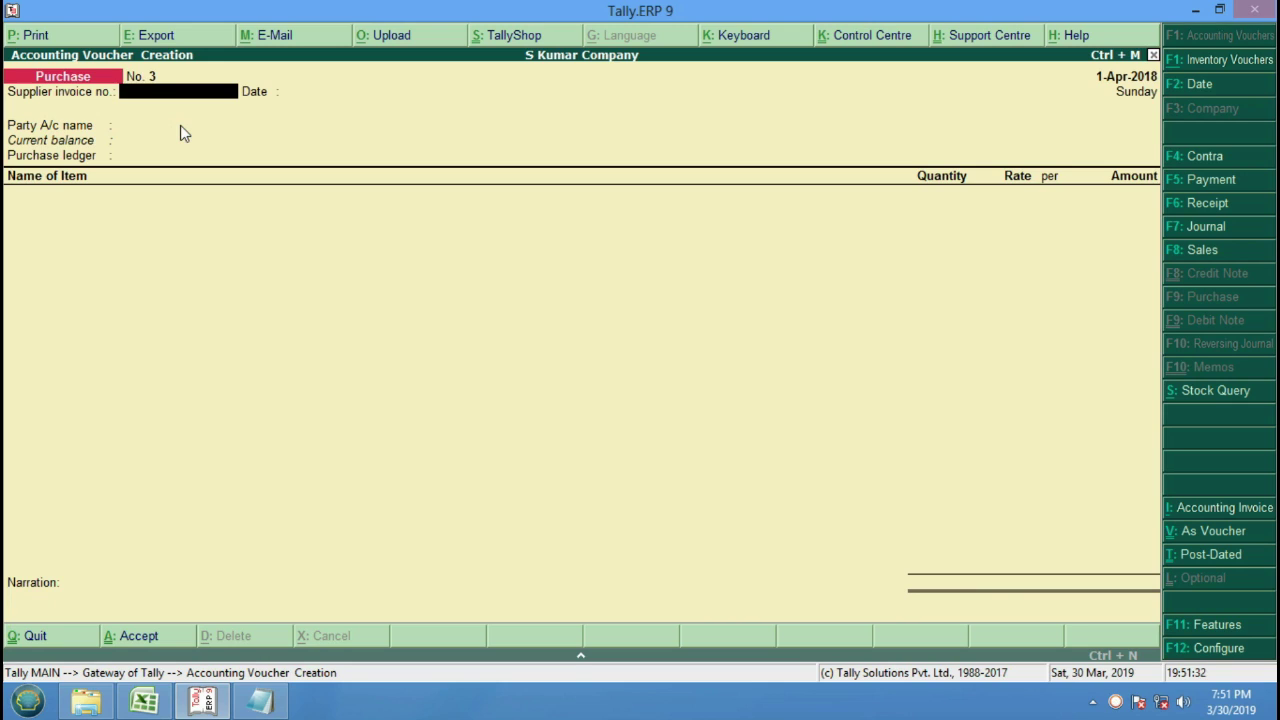
# Start a new ledger named Pankaj Pvt. Ltd. under Sundry Creditors.
pyautogui.press('Escape')
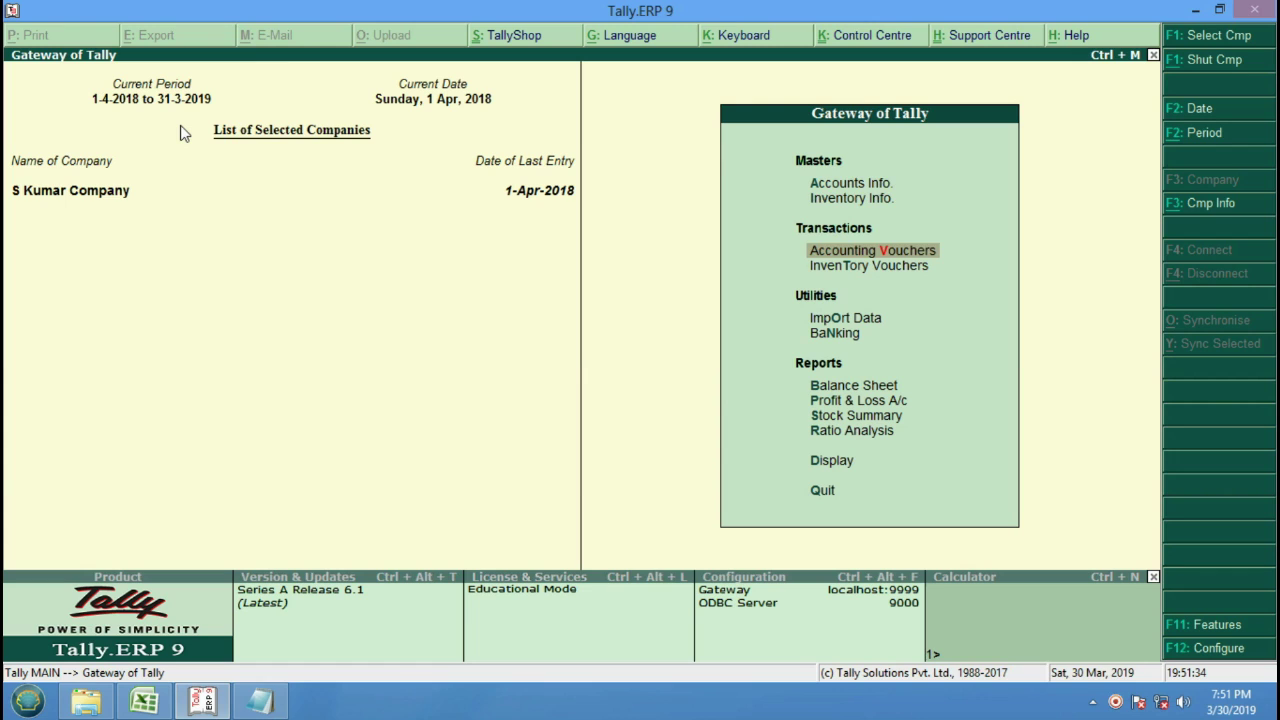
pyautogui.press('Up')
pyautogui.press('Up')
pyautogui.press('Return')
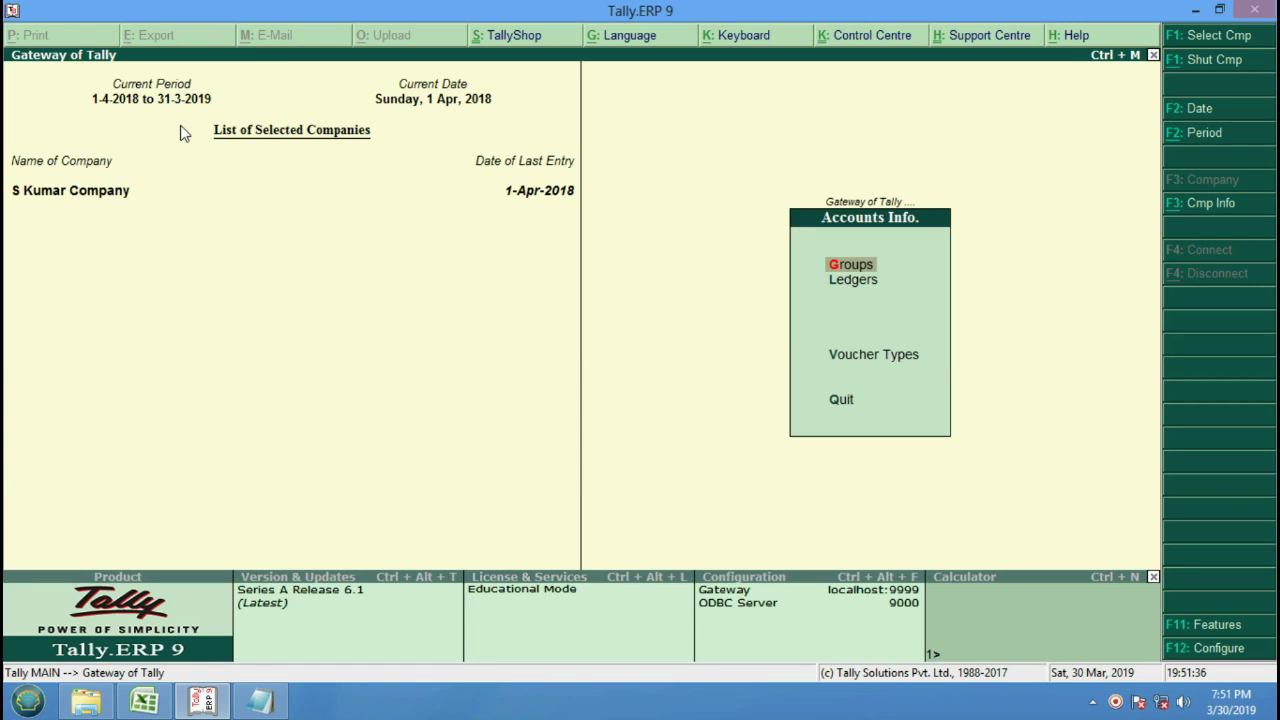
pyautogui.press('Down')
pyautogui.press('Return')
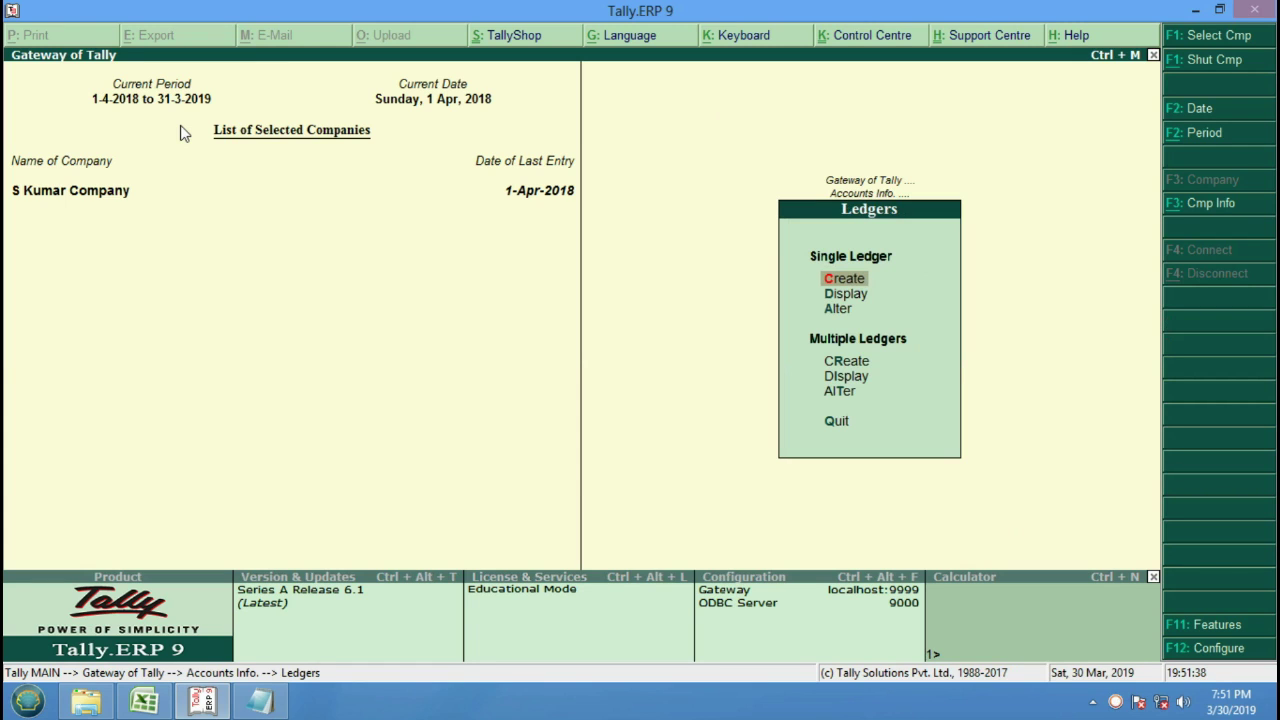
pyautogui.press('Return')
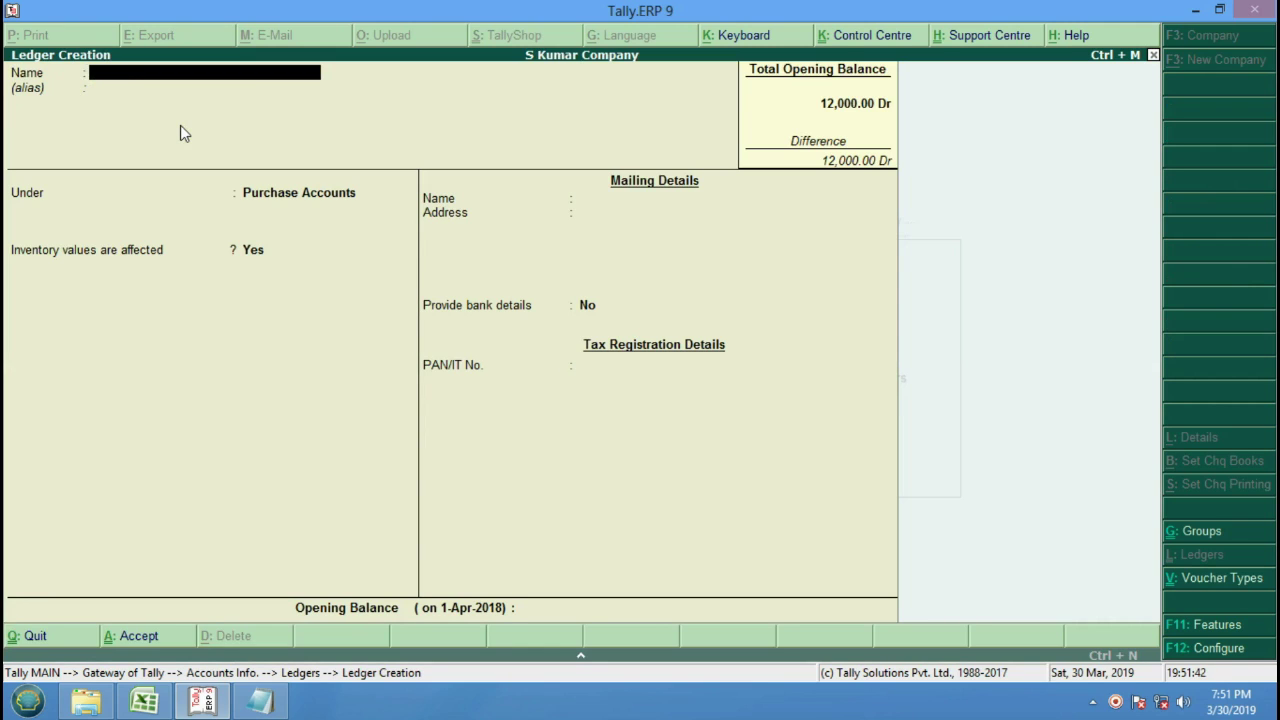
pyautogui.write('Pankaj Pvt. Ltd')
pyautogui.press('Return')
pyautogui.press('Return')
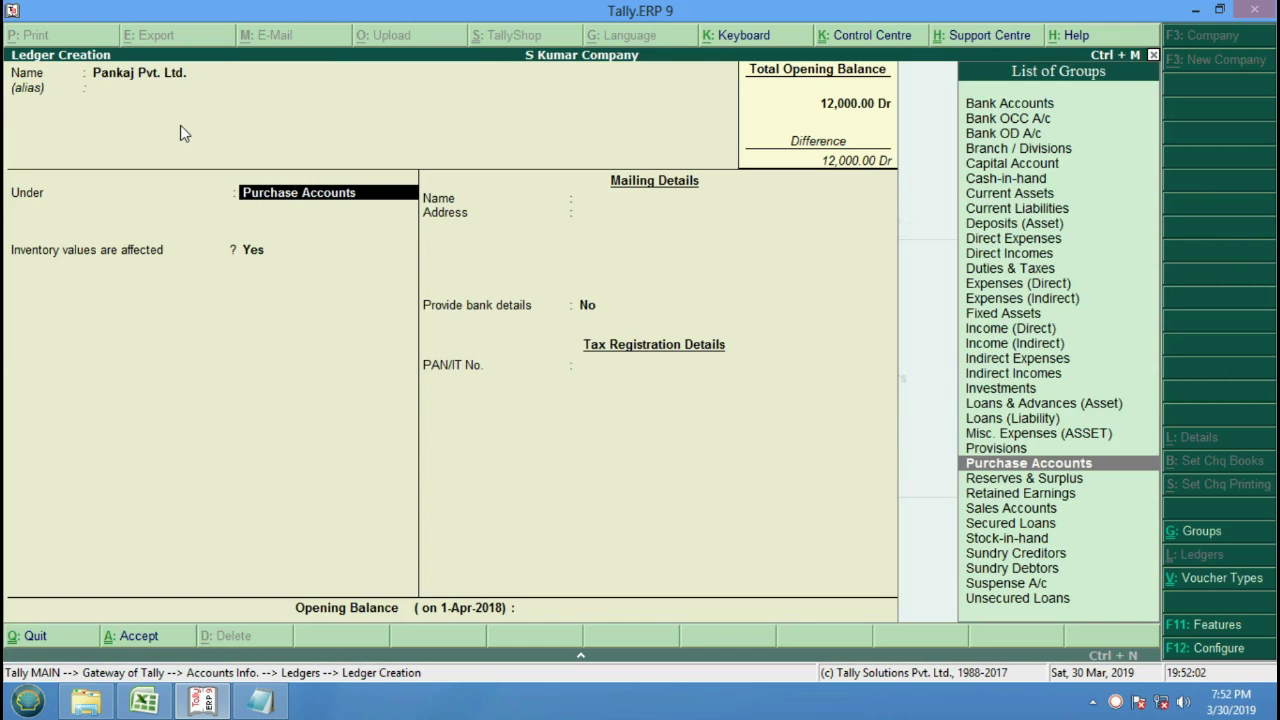
pyautogui.press('Down')
pyautogui.press('Down')
pyautogui.press('Down')
pyautogui.press('Down')
pyautogui.press('Down')
pyautogui.press('Down')
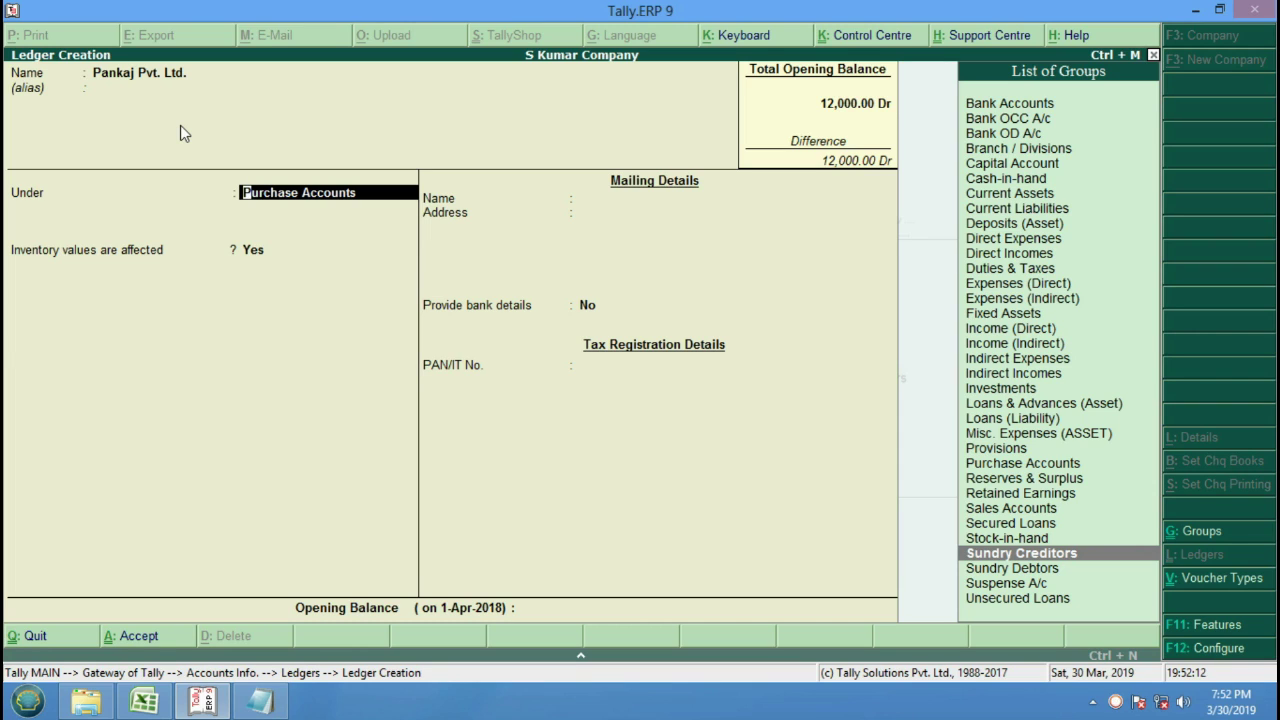
pyautogui.press('Return')
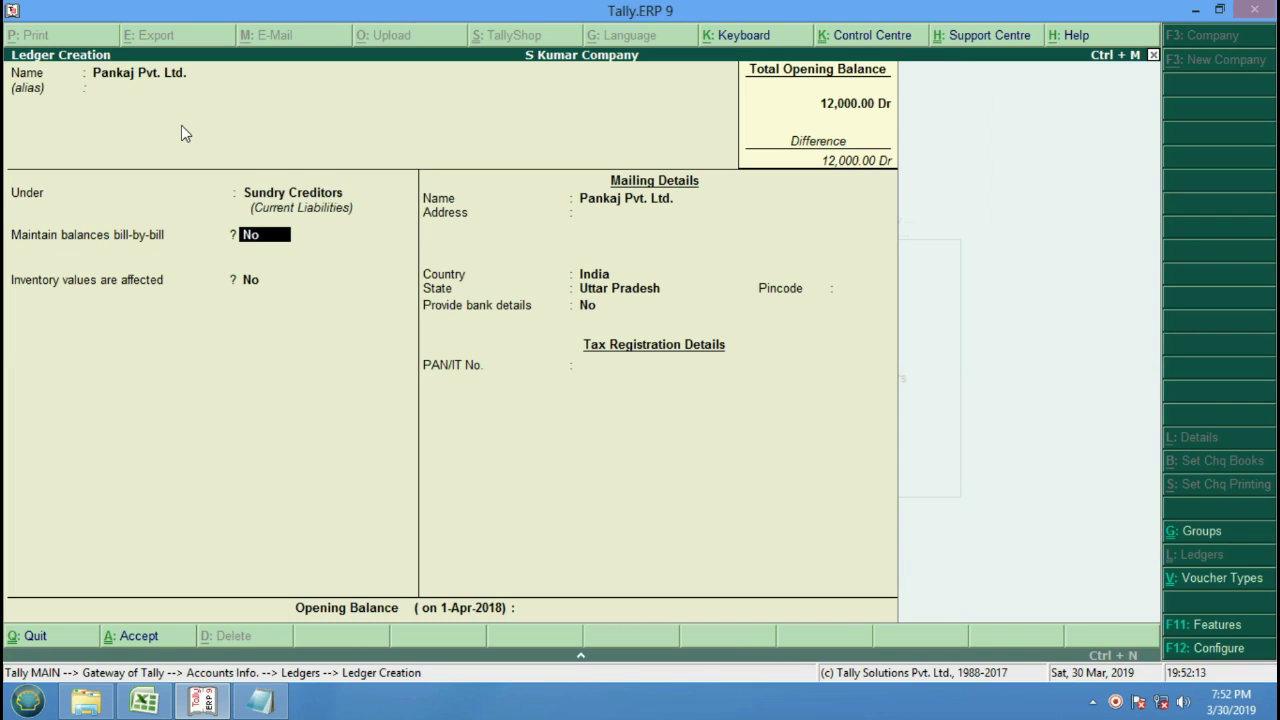
# Keep the default ledger settings, save it, and back out to Accounts Info.
pyautogui.press('Return')
pyautogui.press('Return')
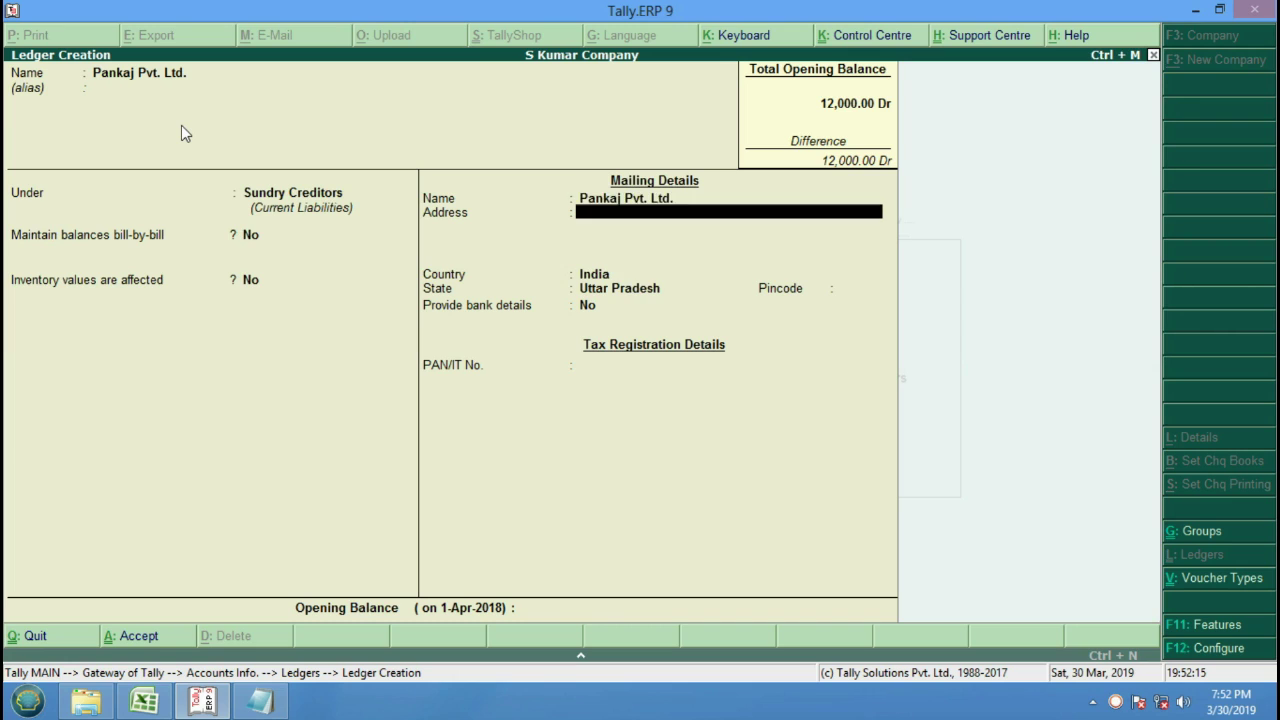
pyautogui.press('Return')
pyautogui.press('Return')
pyautogui.press('Return')
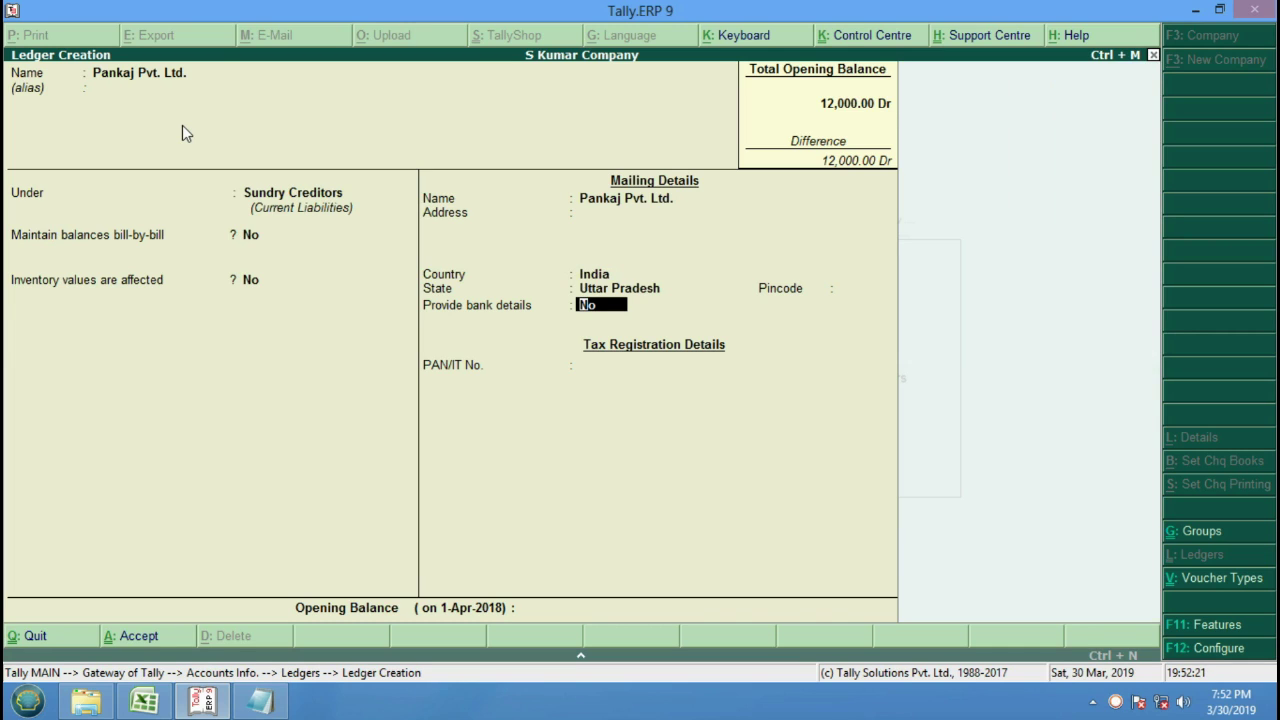
pyautogui.press('Return')
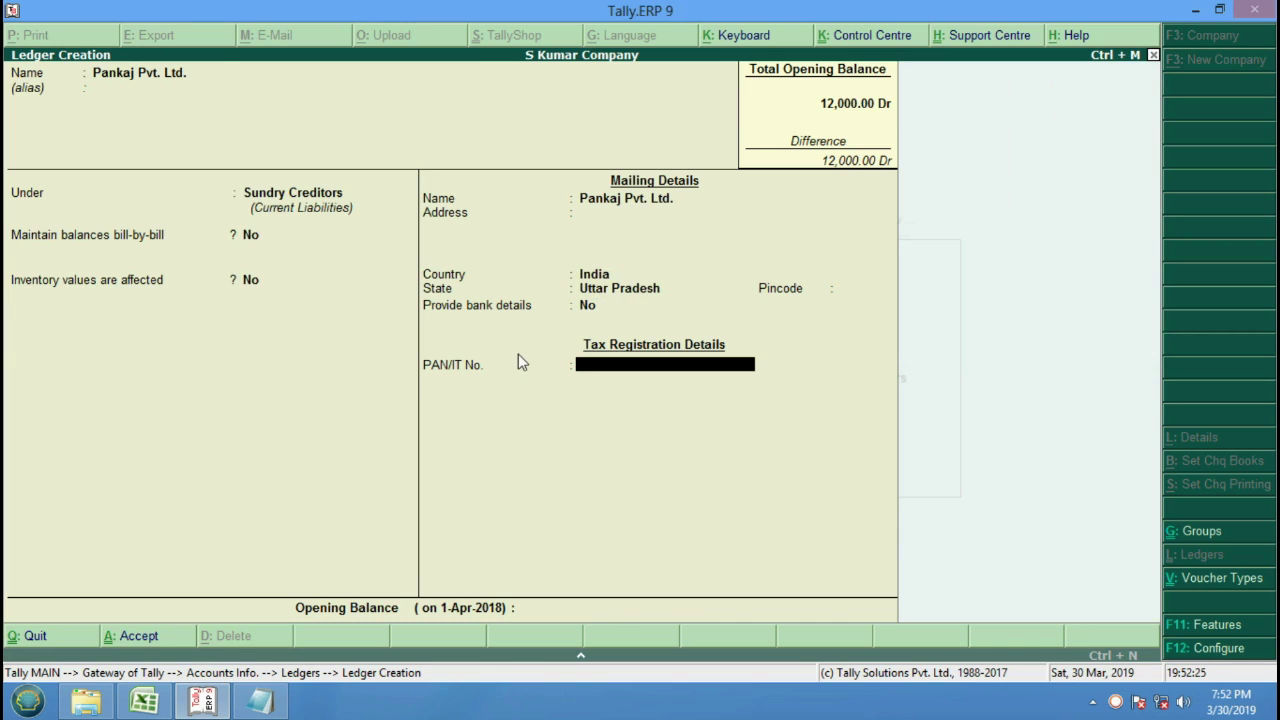
pyautogui.press('Return')
pyautogui.press('Return')
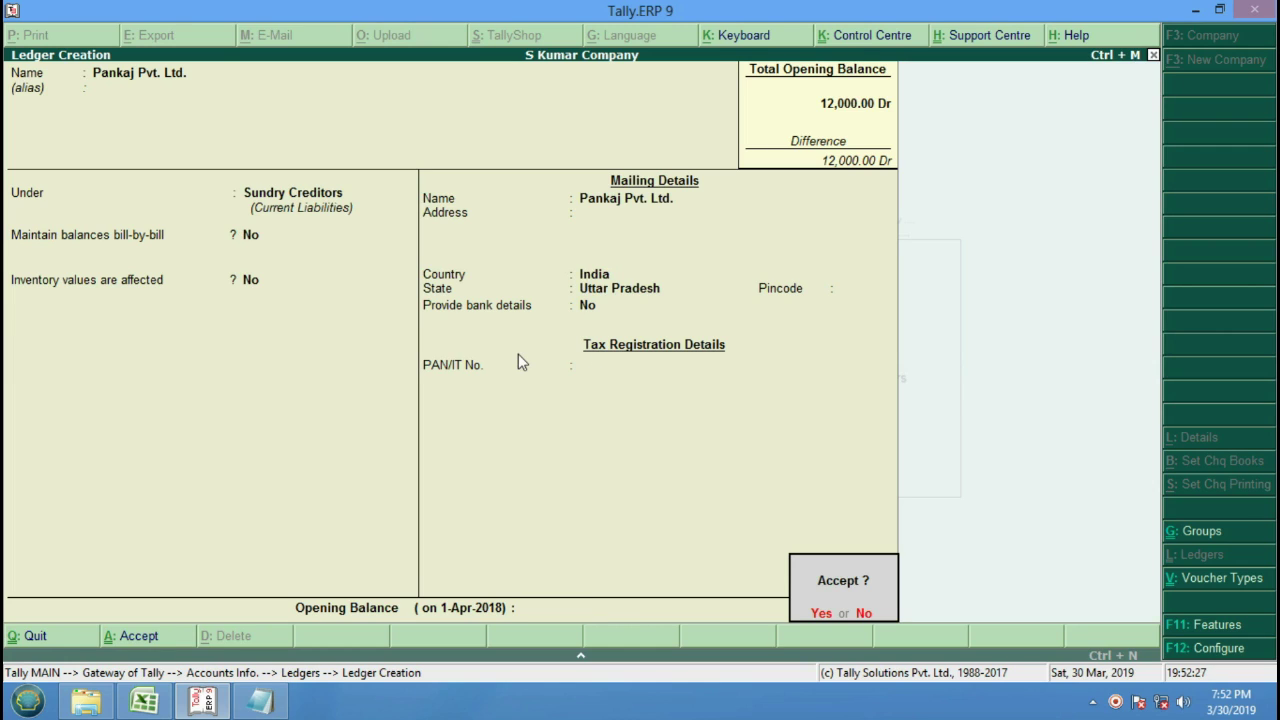
pyautogui.press('Return')
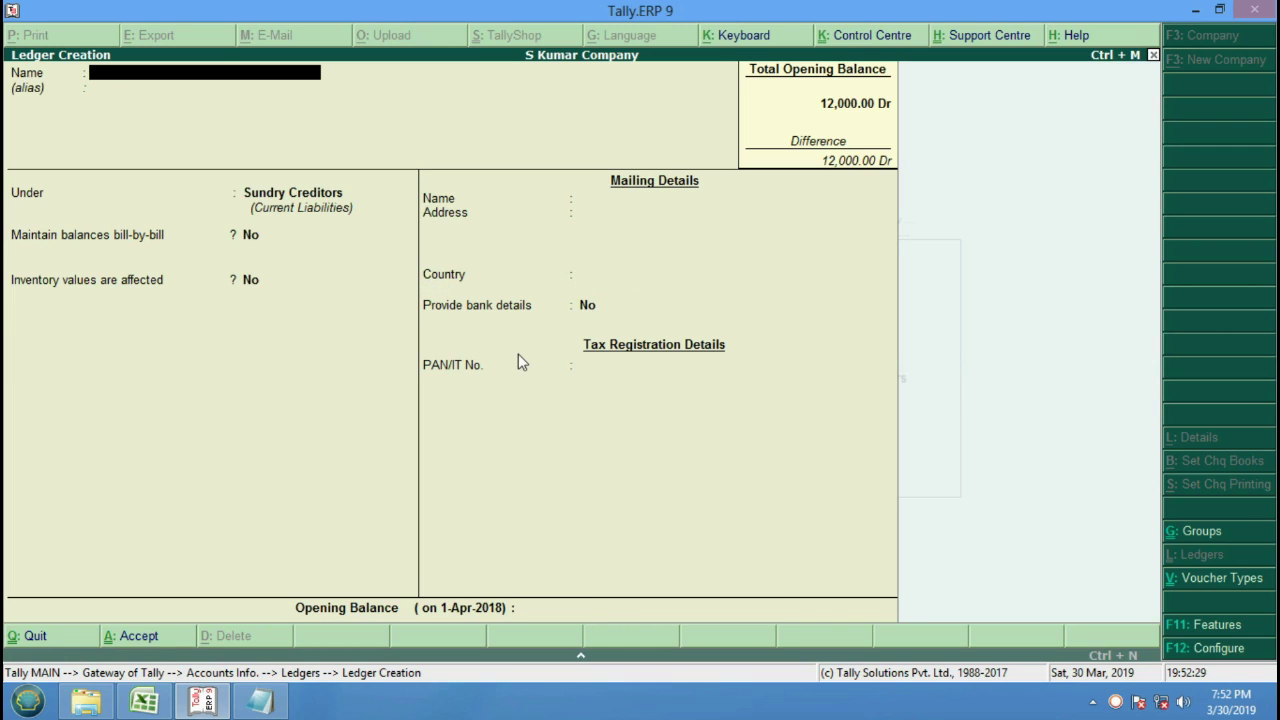
pyautogui.press('Escape')
pyautogui.press('Return')
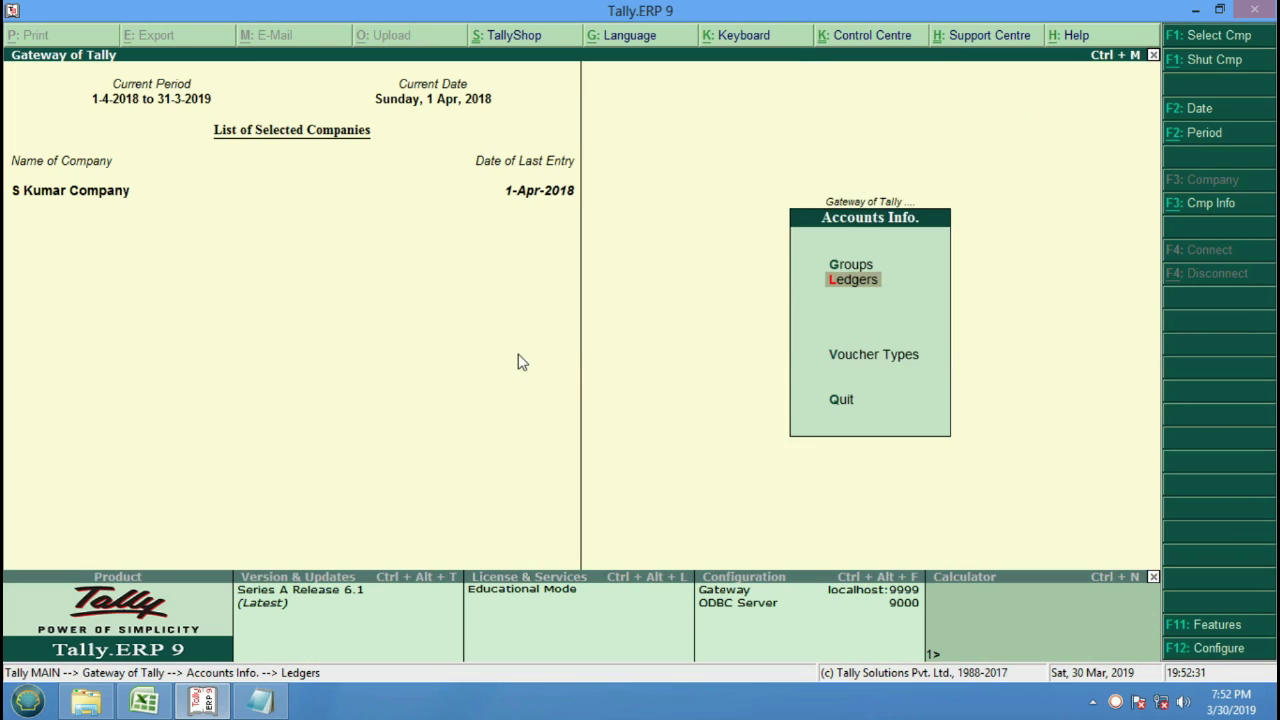
pyautogui.press('Escape')
# Open a new purchase voucher with supplier invoice number 786.
pyautogui.press('Down')
pyautogui.press('Down')
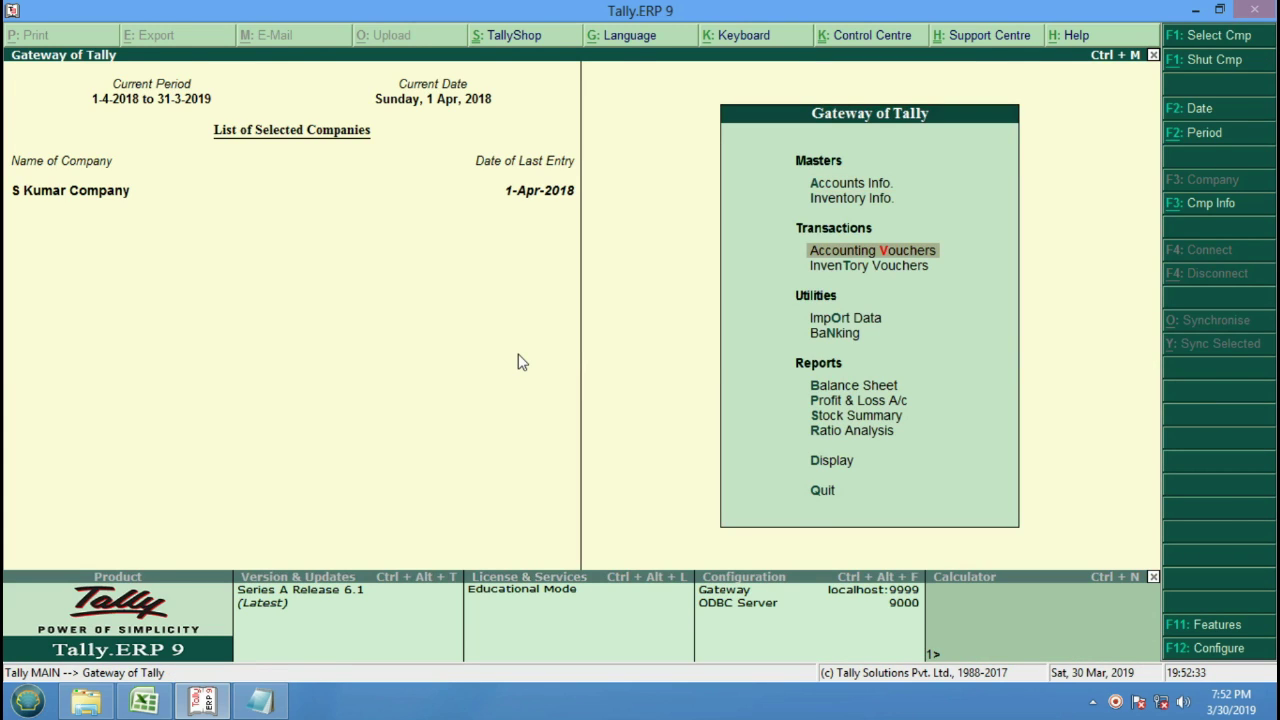
pyautogui.press('Return')
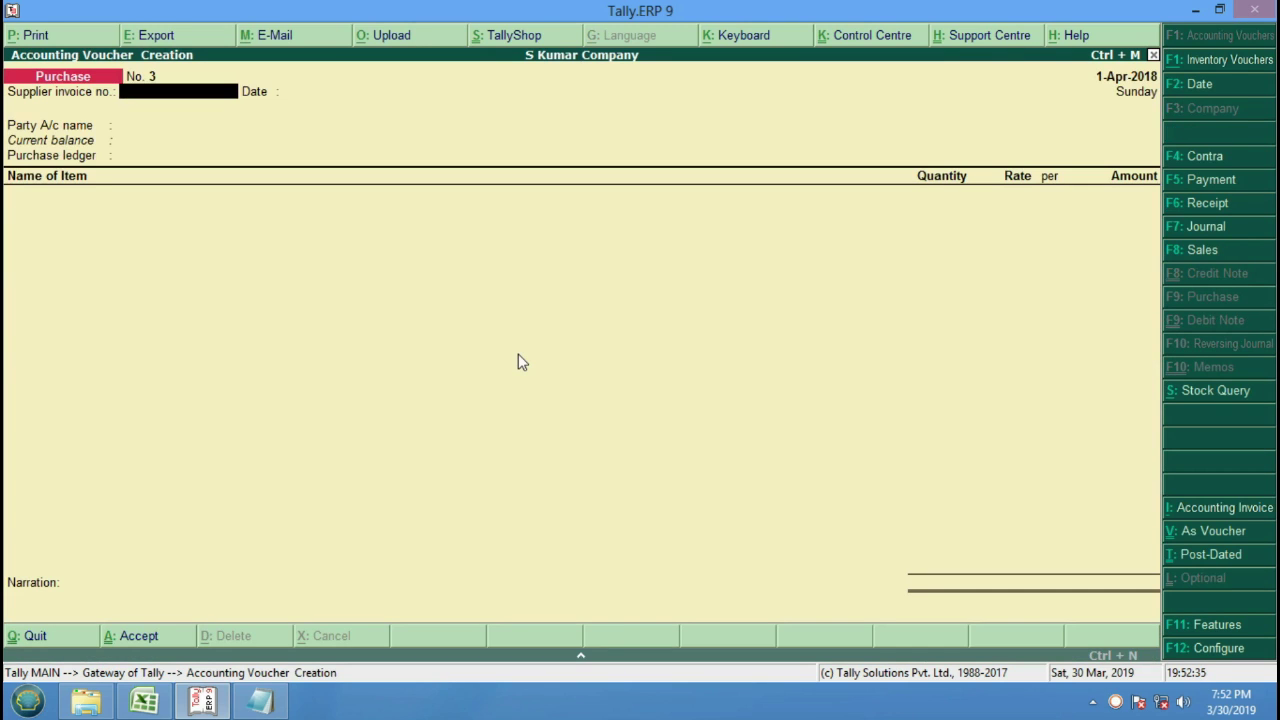
pyautogui.write('786')
pyautogui.press('Return')
pyautogui.press('Return')
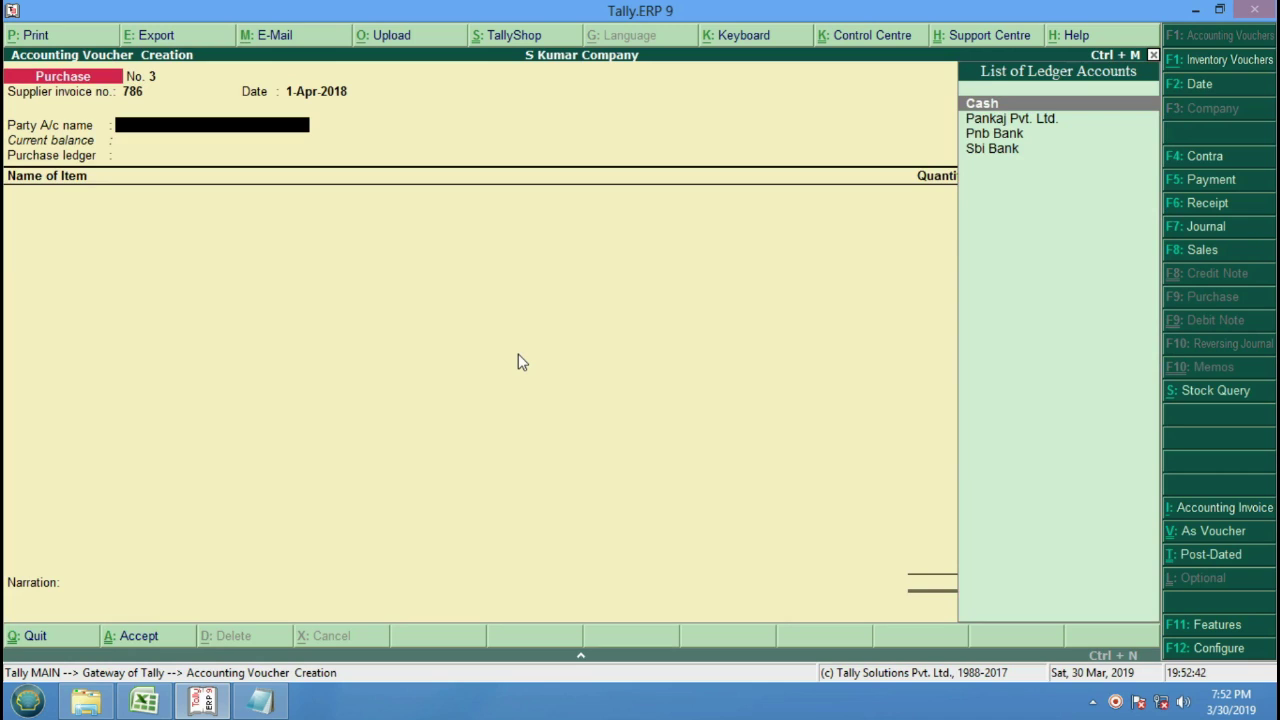
# Set Pankaj Pvt. Ltd. (Uttar Pradesh) as party and Purchase A/c as the ledger.
pyautogui.press('Down')
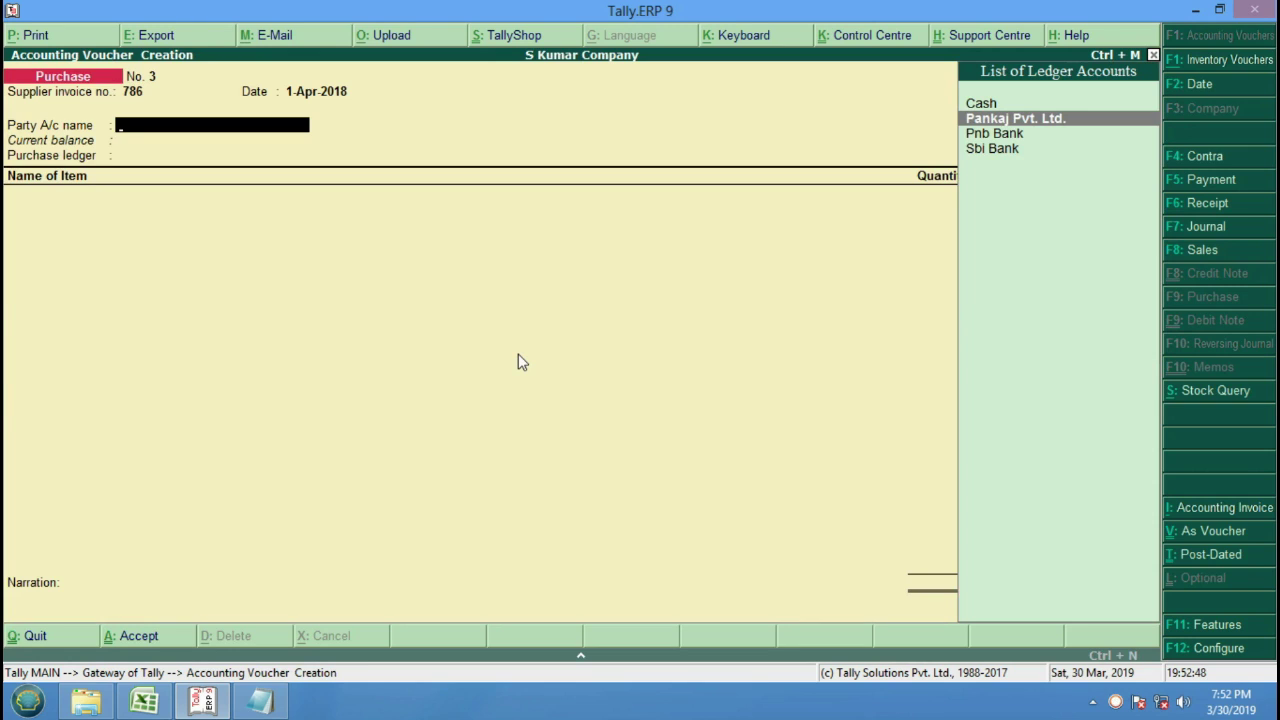
pyautogui.press('Return')
pyautogui.press('Return')
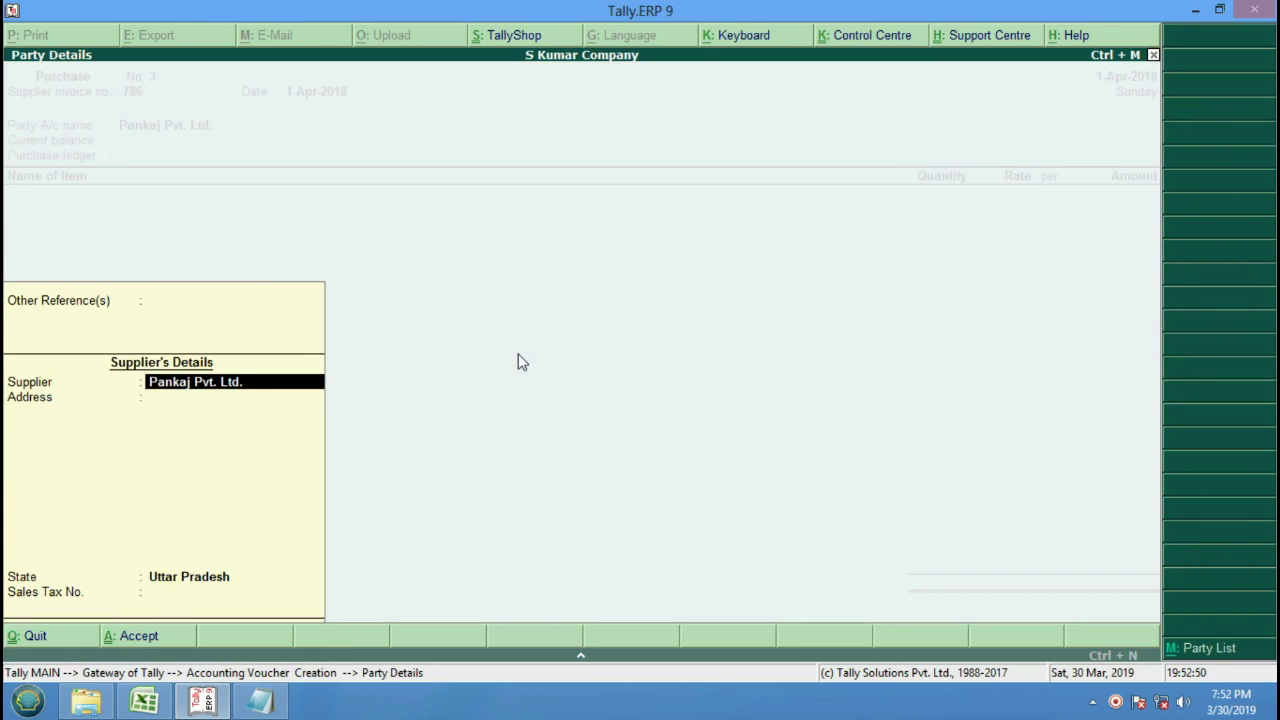
pyautogui.press('Return')
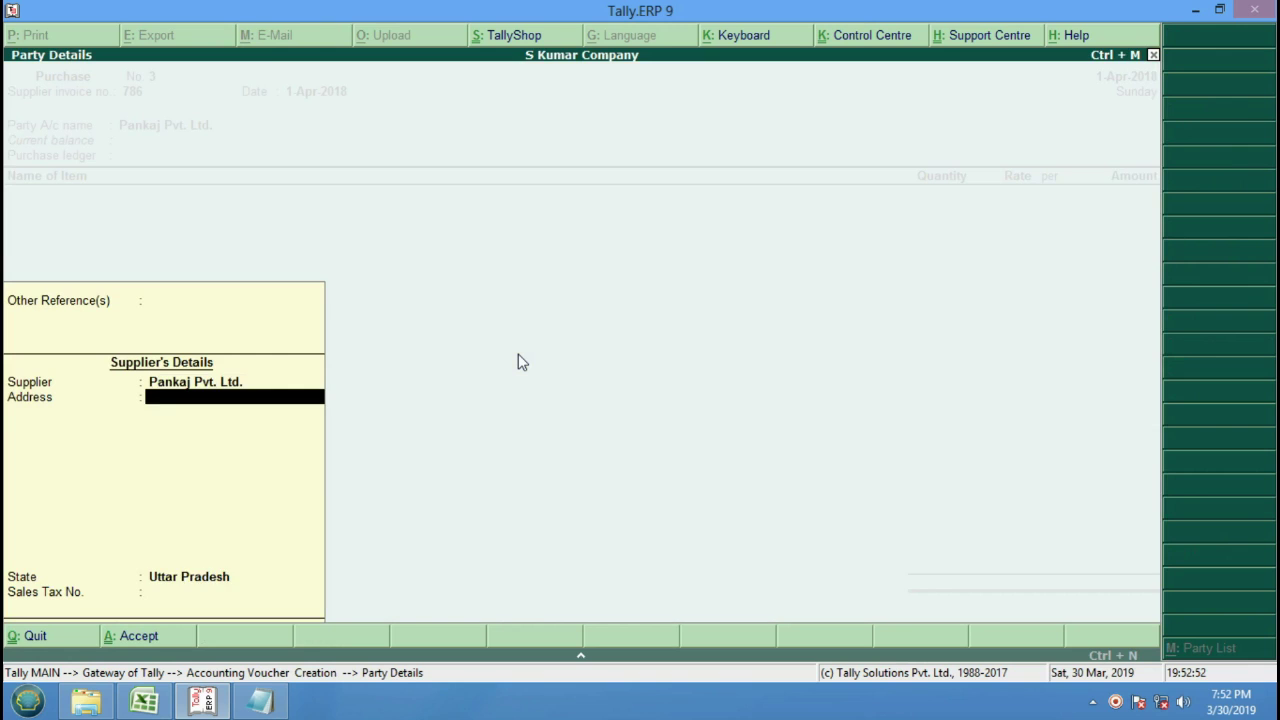
pyautogui.press('Return')
pyautogui.press('Return')
pyautogui.press('Return')
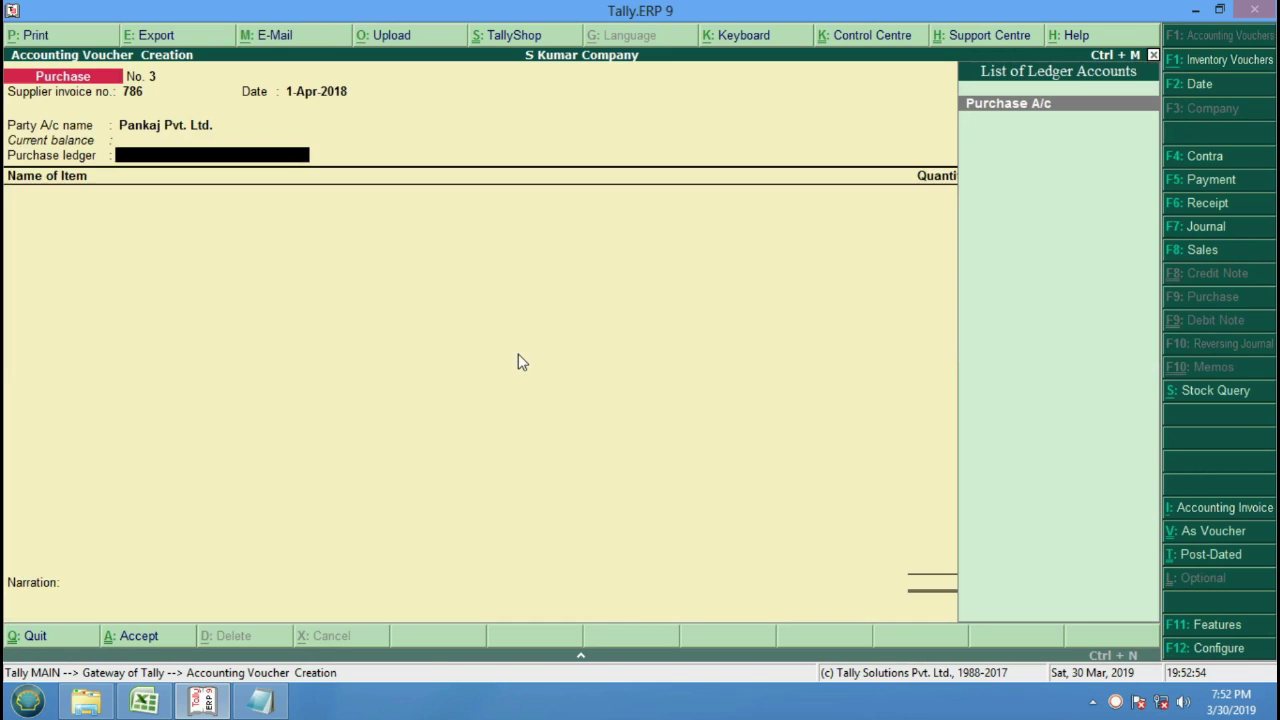
pyautogui.press('Return')
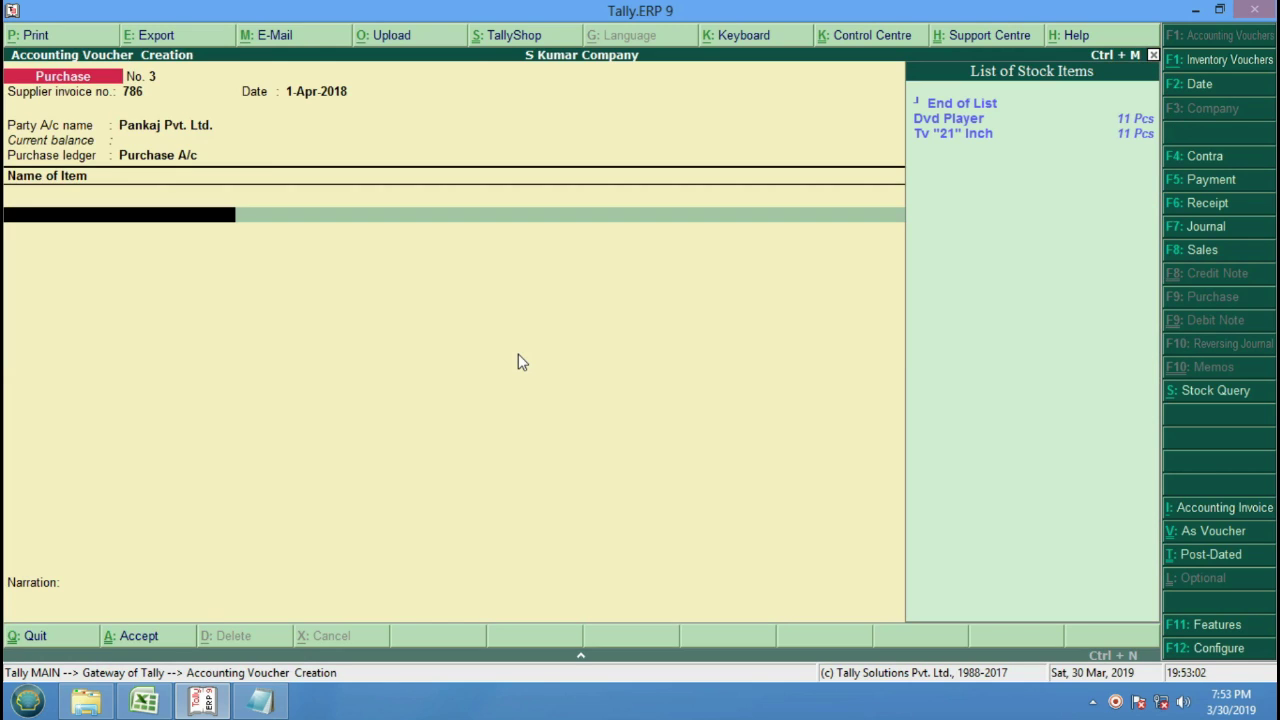
pyautogui.press('BackSpace')
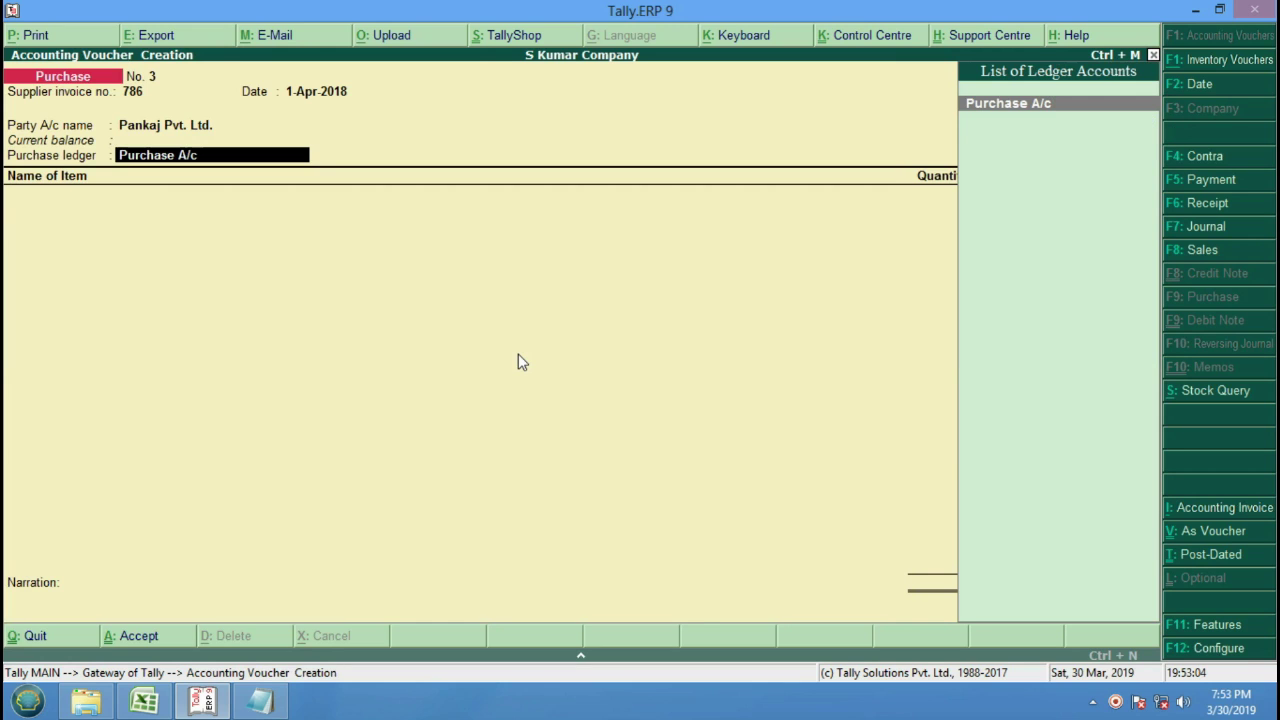
pyautogui.press('BackSpace')
pyautogui.press('Return')
pyautogui.press('Return')
pyautogui.press('Return')
pyautogui.press('Return')
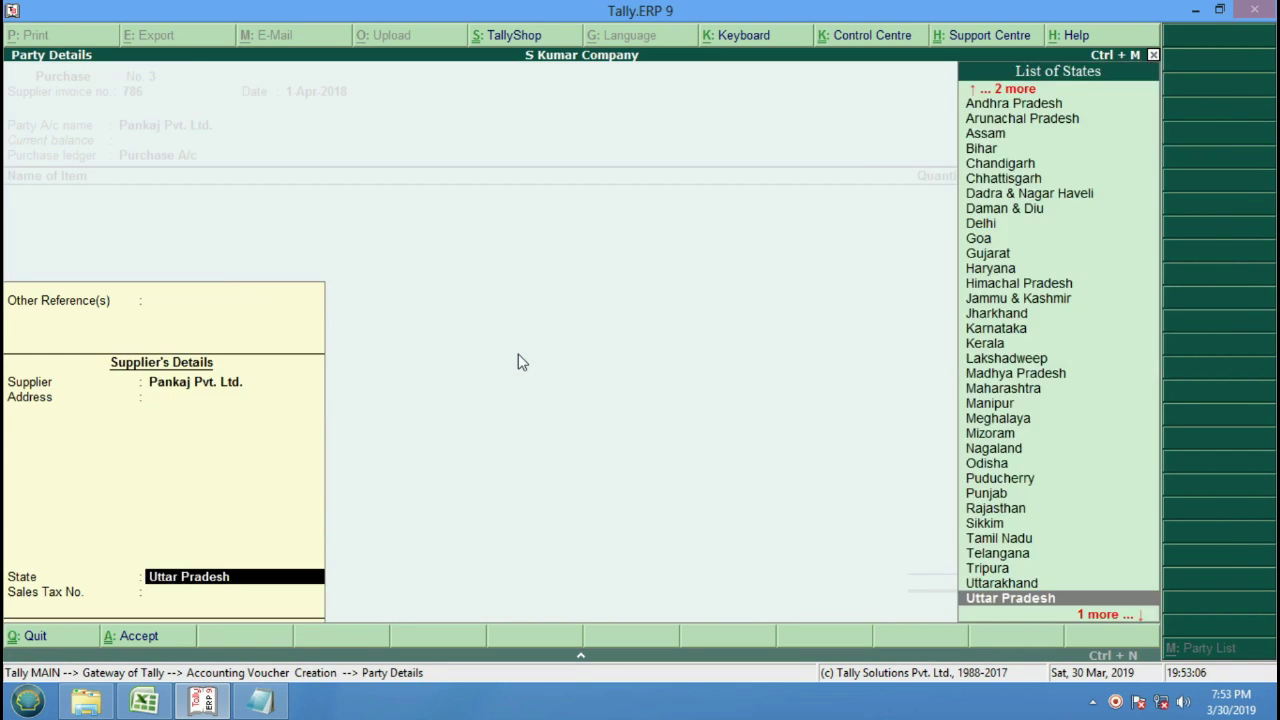
pyautogui.press('Return')
pyautogui.press('Return')
pyautogui.press('Return')
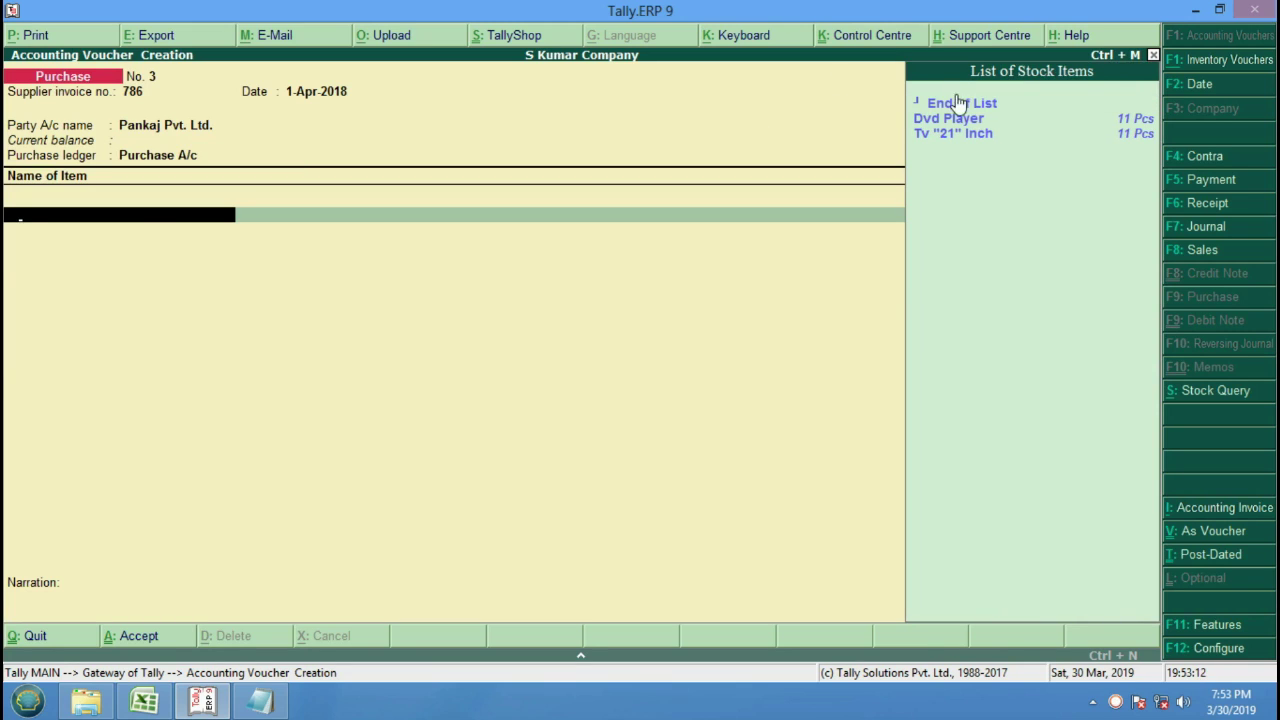
# Add 2 Dvd Players at 6,000 and 2 Tv "21" Inch at 15,000, totalling 42,000.
pyautogui.press('Down')
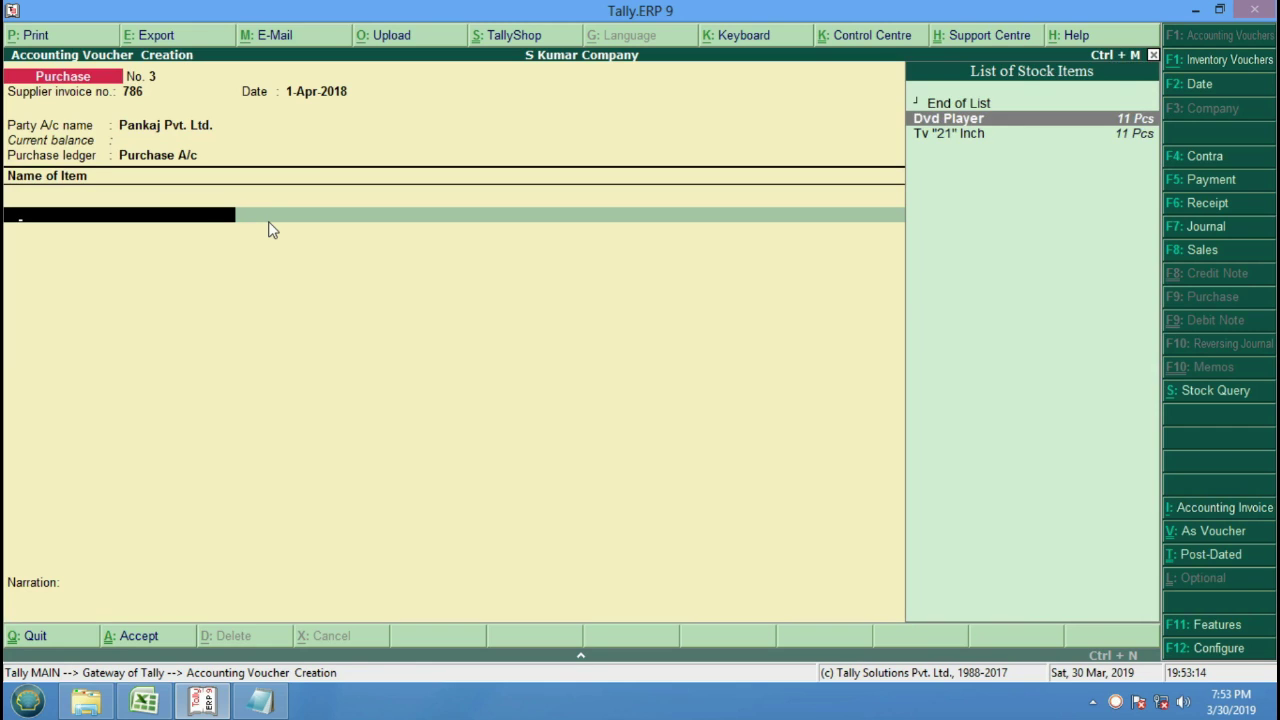
pyautogui.press('Return')
pyautogui.write('2')
pyautogui.press('Return')
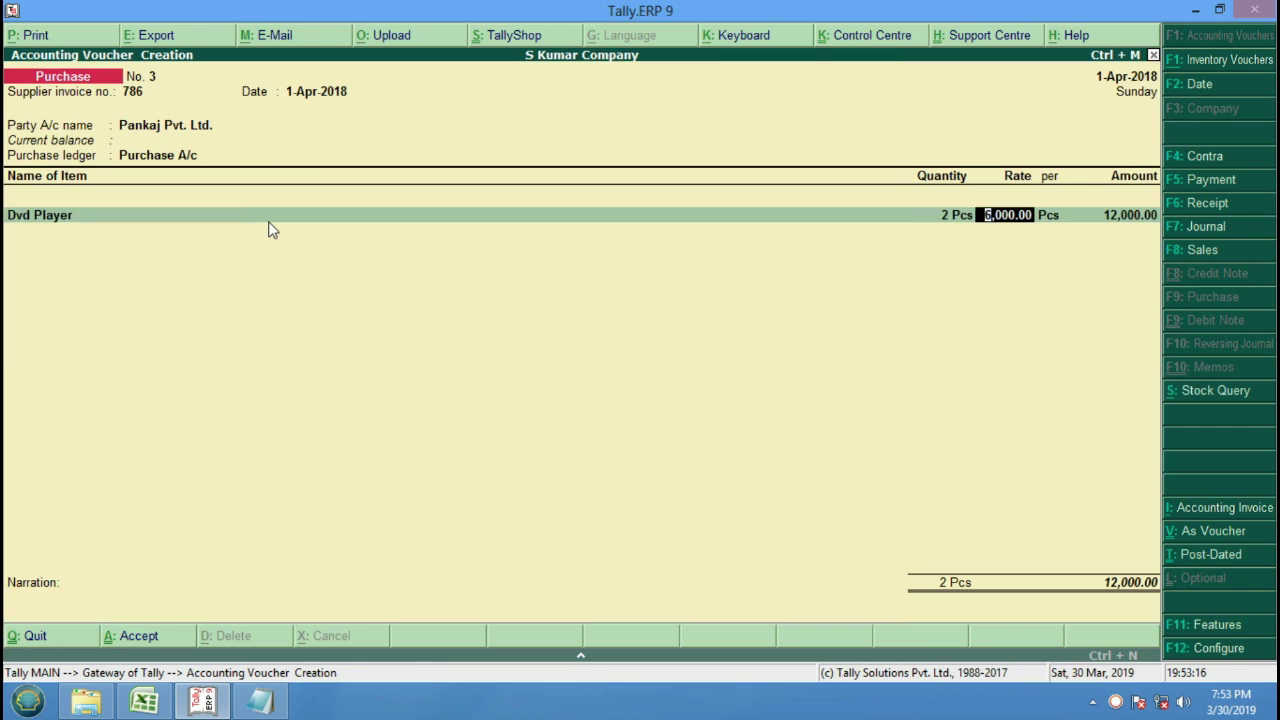
pyautogui.press('Return')
pyautogui.press('Return')
pyautogui.press('Return')
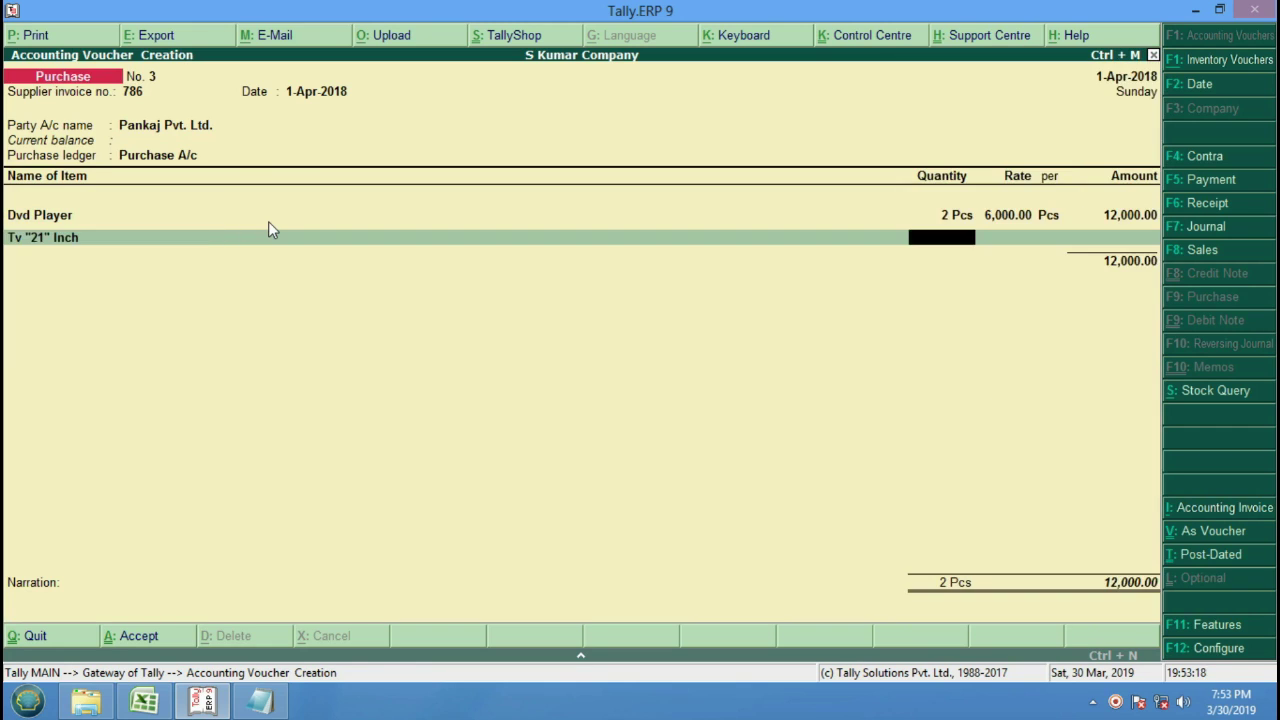
pyautogui.write('2')
pyautogui.press('Return')
pyautogui.press('Return')
pyautogui.press('Return')
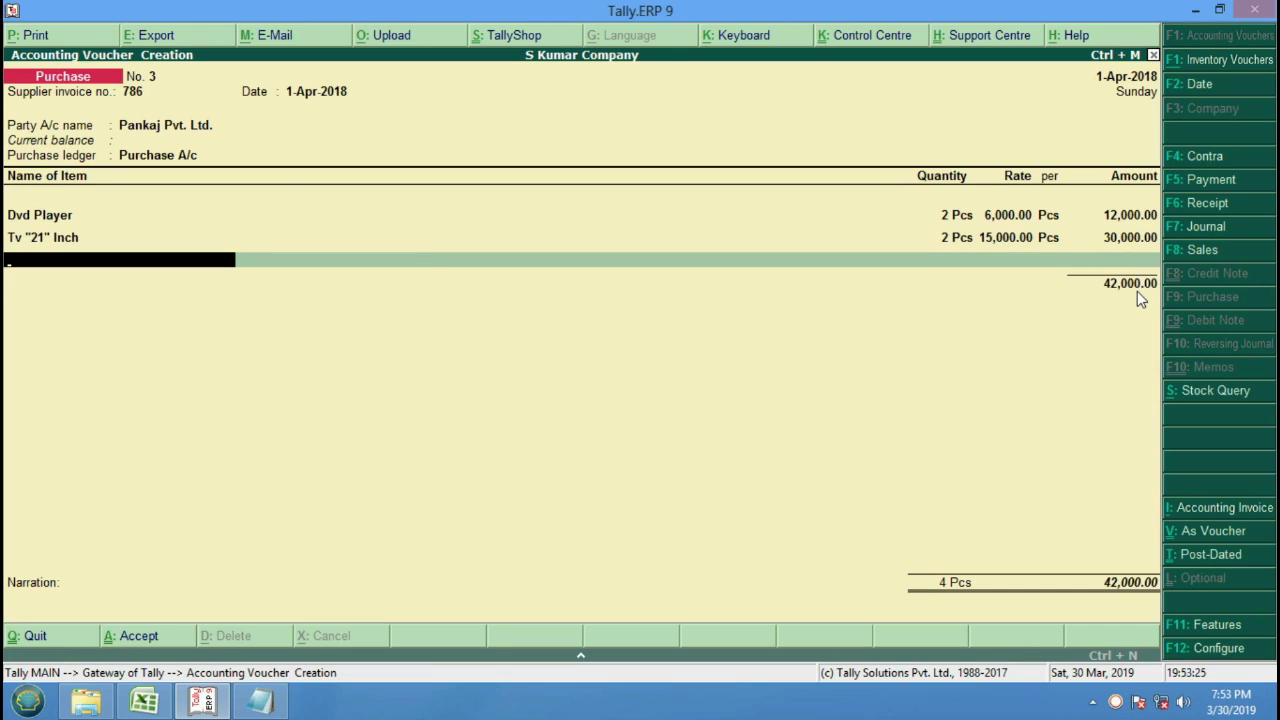
pyautogui.press('Return')
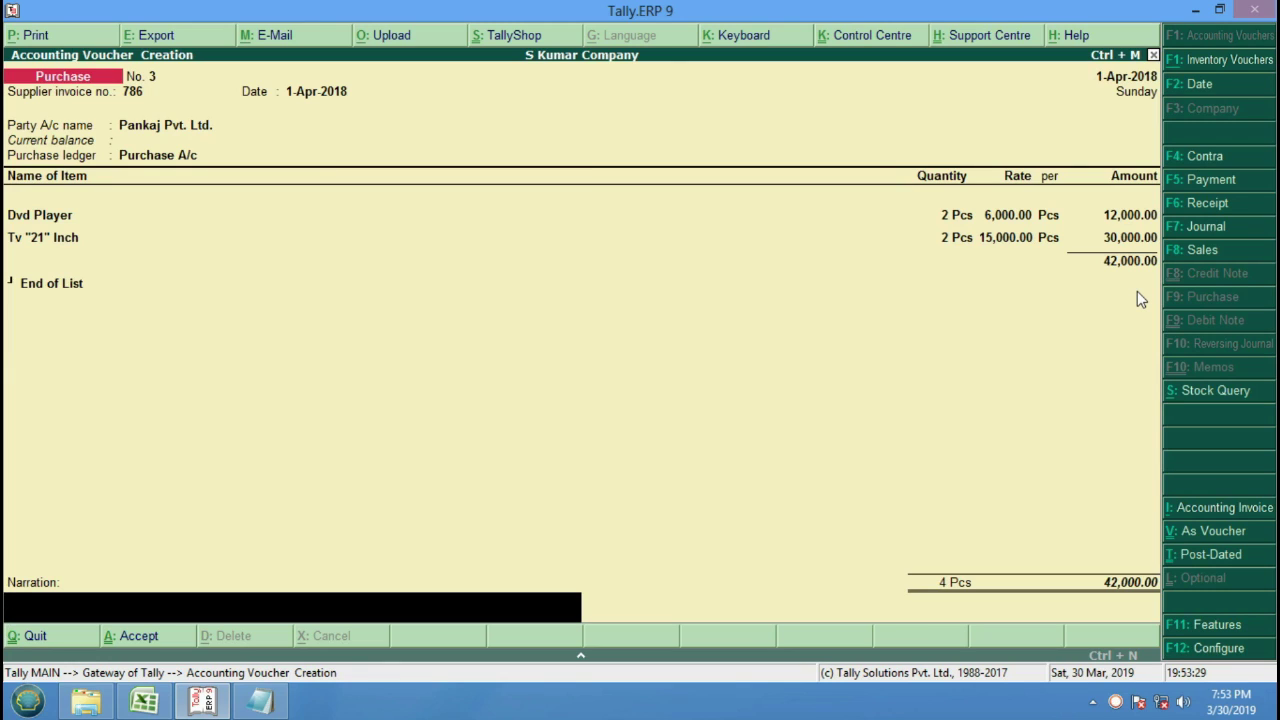
# Enter the narration 'Purchase on credit With rs. 42000/- From Pankaj Pvt. Ltd.'.
pyautogui.write('Purchase on credit W')
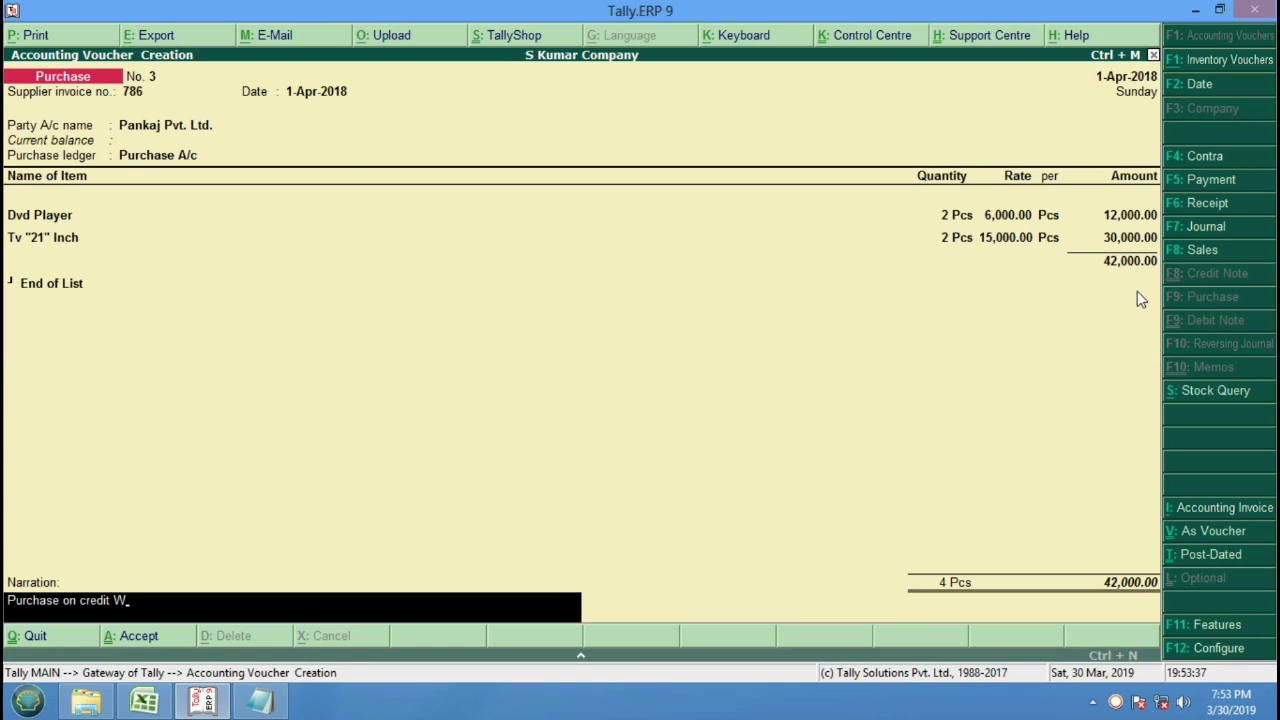
pyautogui.write('ith rs. 42000/- Fro')
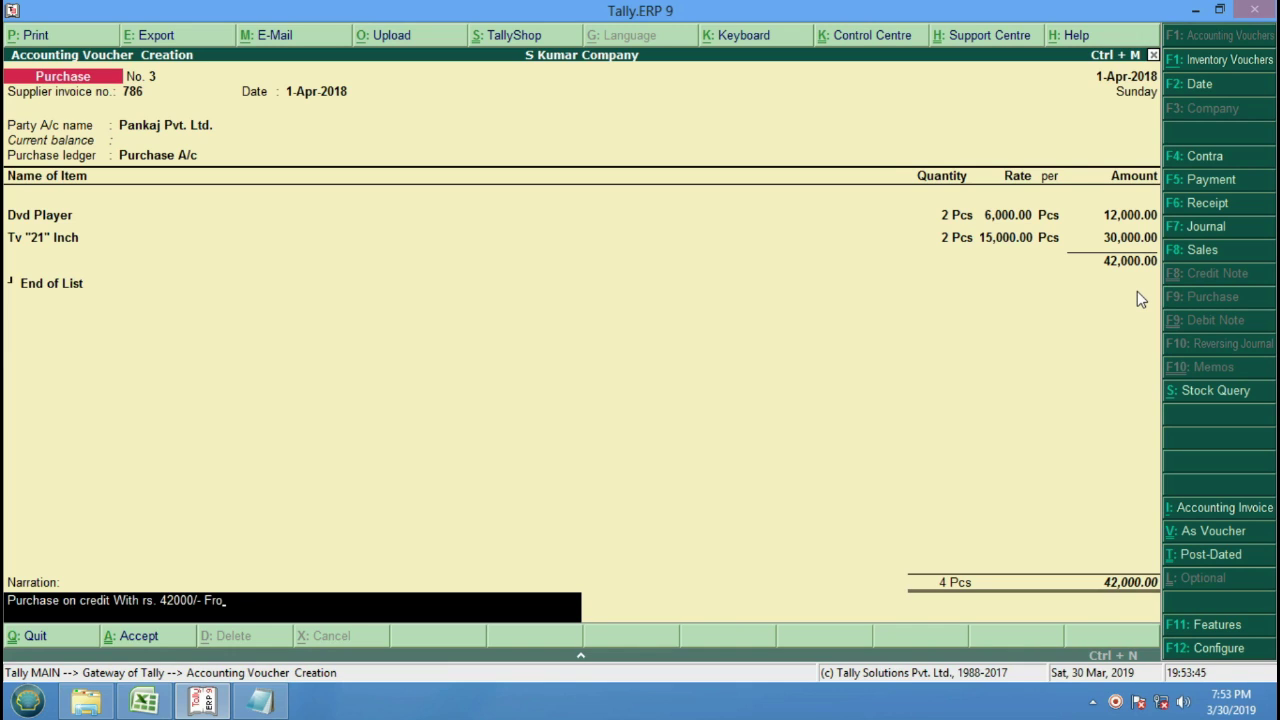
pyautogui.write('m Pankaj Pvt. Ltd.')
pyautogui.press('Return')
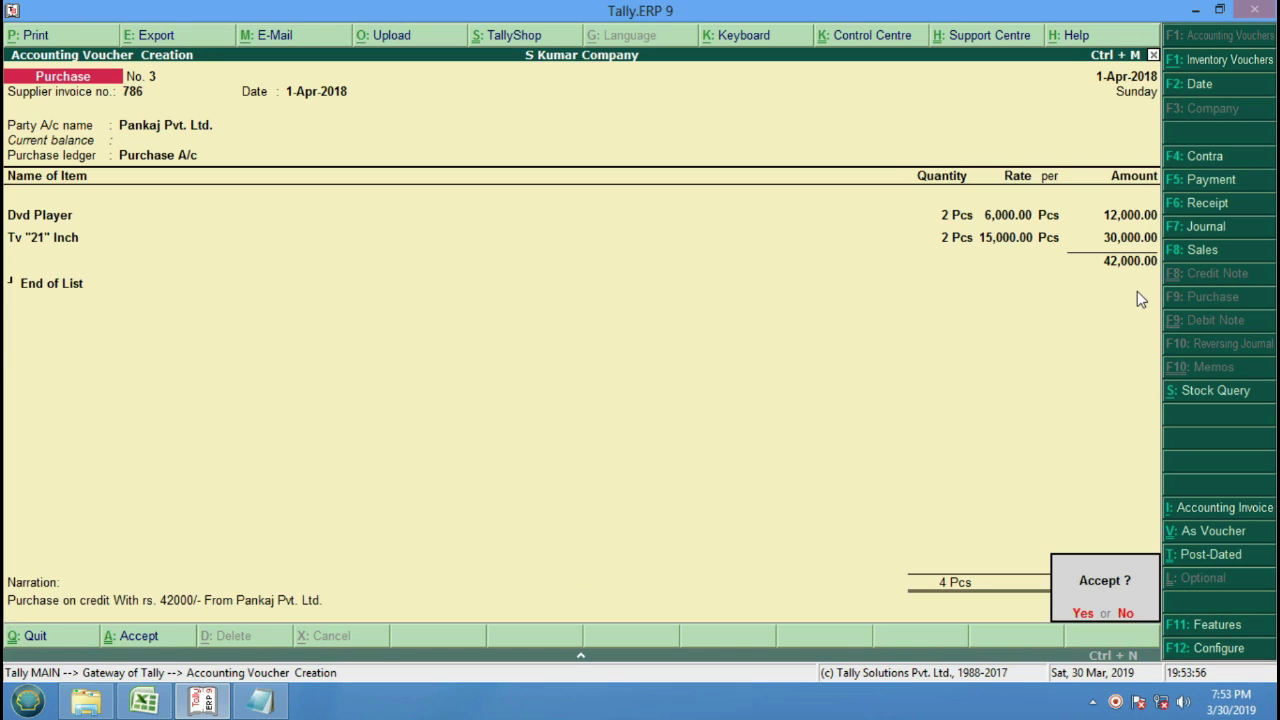
# Confirm Yes at the Accept? prompt to record purchase voucher No. 3.
pyautogui.press('Return')
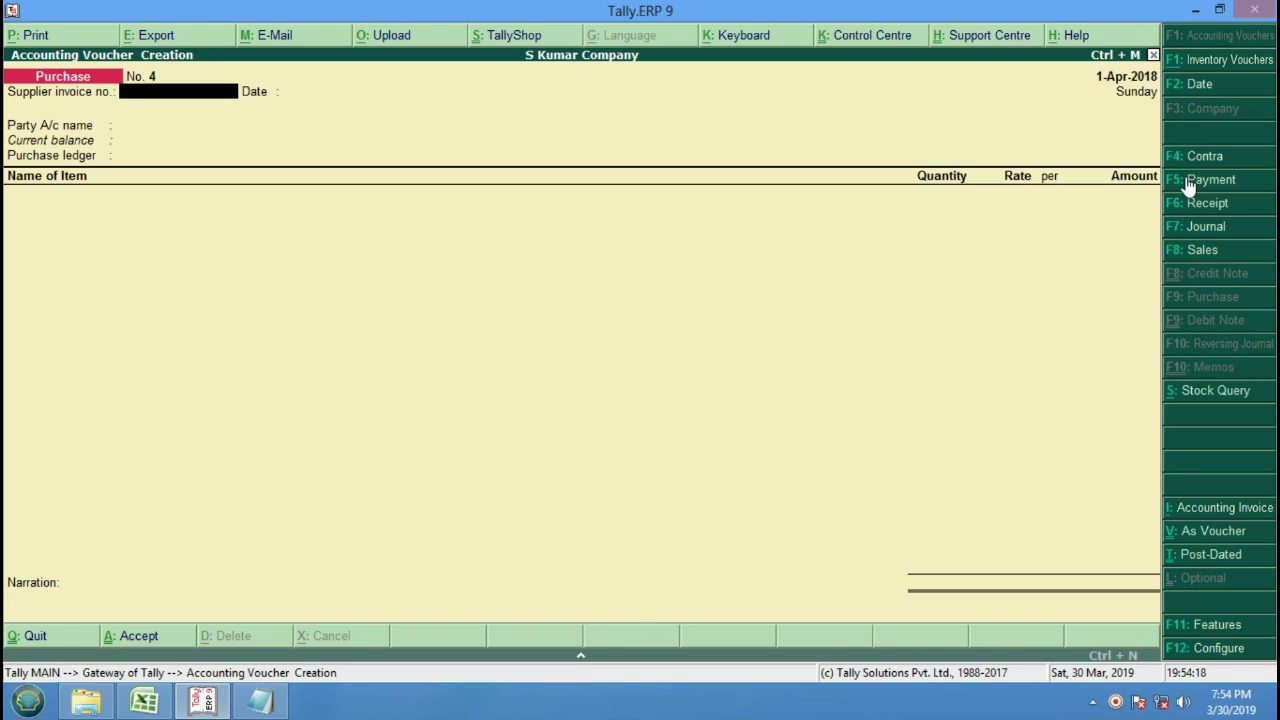
# Start a new payment voucher with Cash as the paying account.
pyautogui.click(1245, 187)
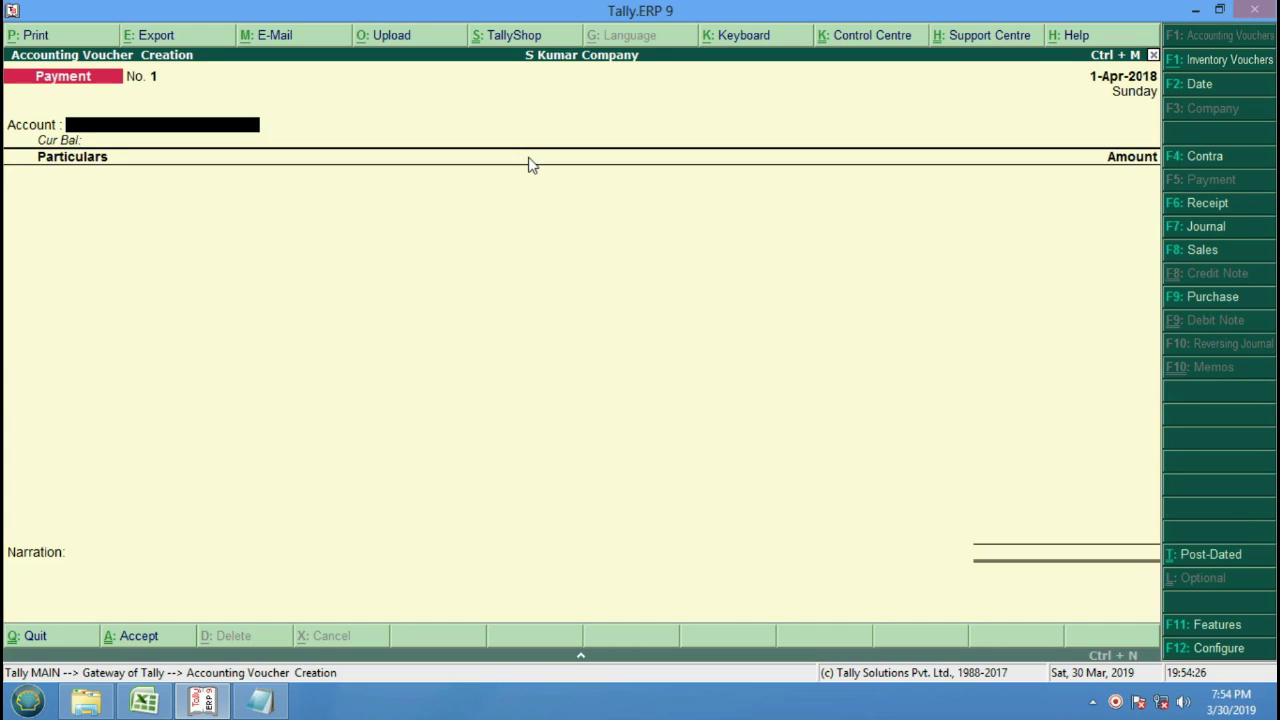
pyautogui.press('space')
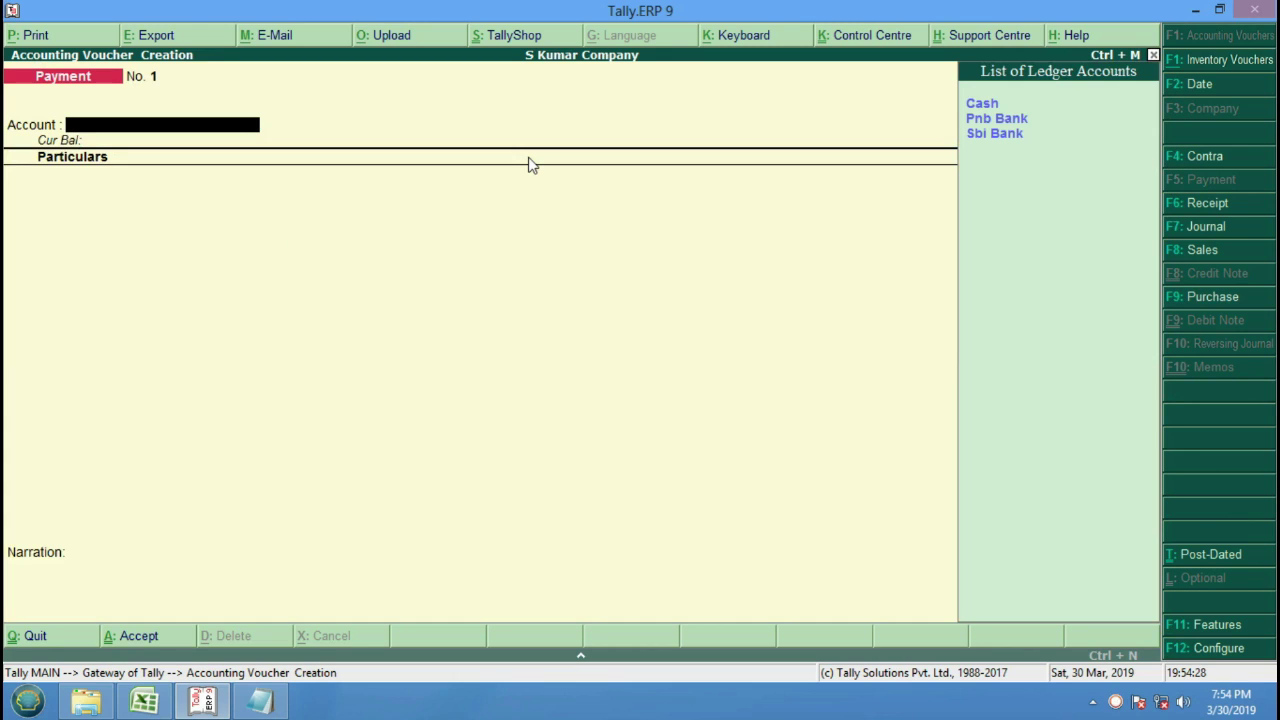
pyautogui.press('Return')
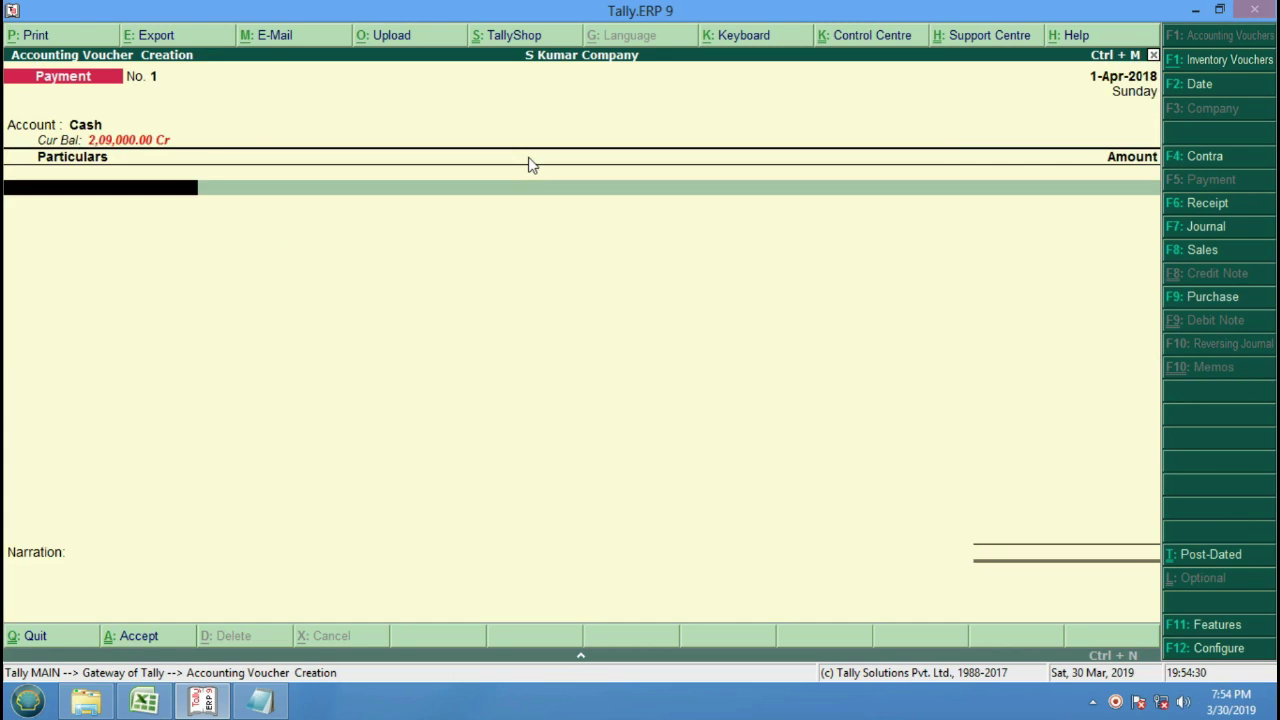
# Select Pankaj Pvt. Ltd. as the party in Particulars.
pyautogui.press('space')
pyautogui.press('Down')
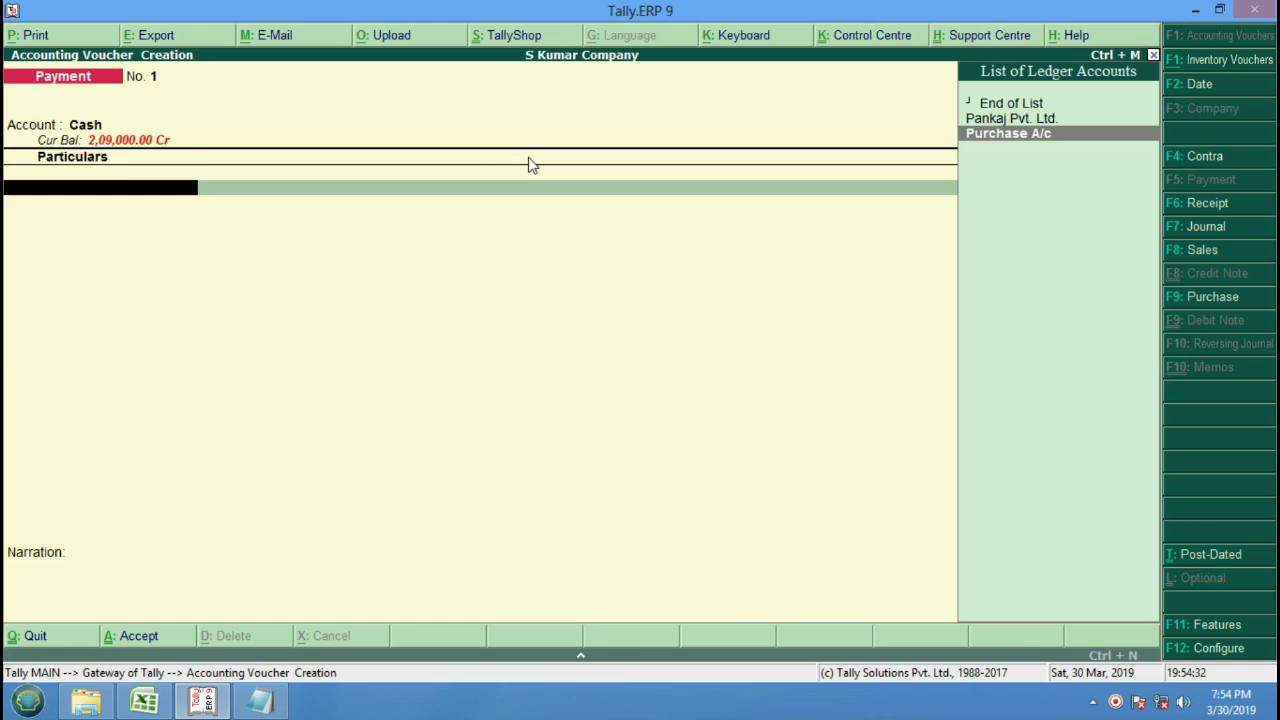
pyautogui.press('Up')
pyautogui.press('Down')
pyautogui.press('Up')
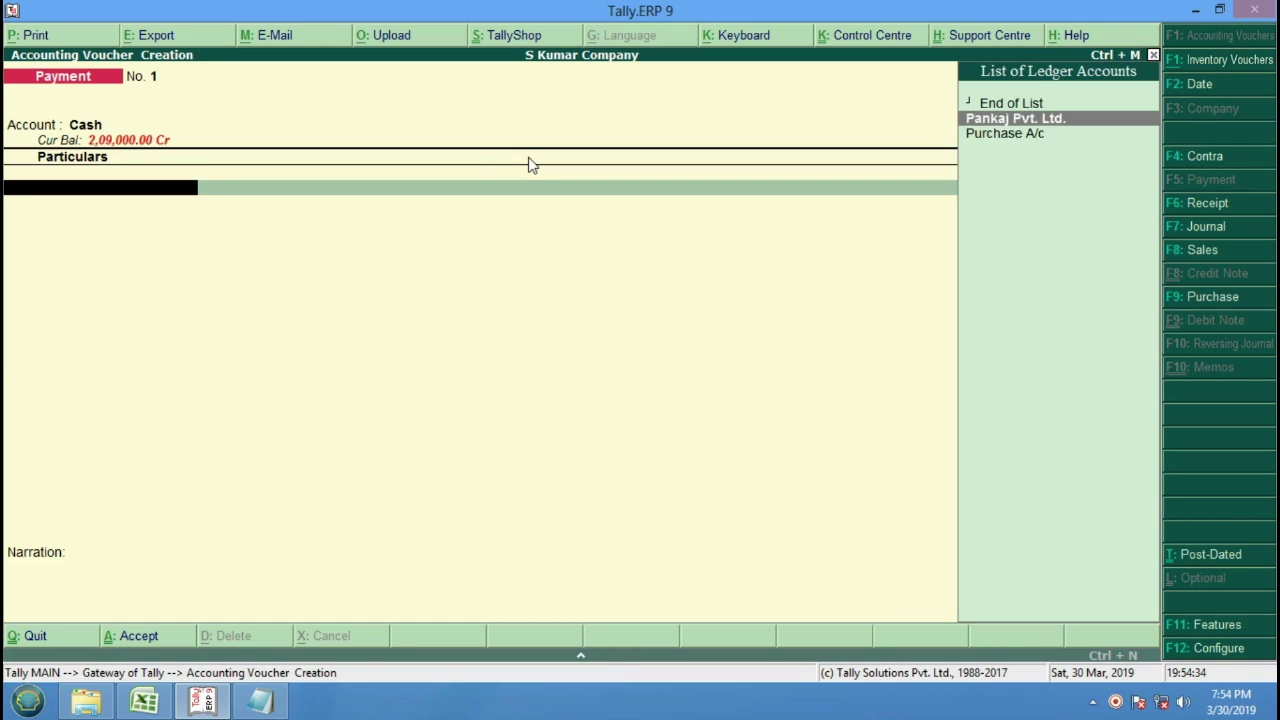
pyautogui.press('Down')
pyautogui.press('Up')
pyautogui.press('Down')
pyautogui.press('Up')
pyautogui.press('Down')
pyautogui.press('Up')
pyautogui.press('Down')
pyautogui.press('Up')
pyautogui.press('Return')
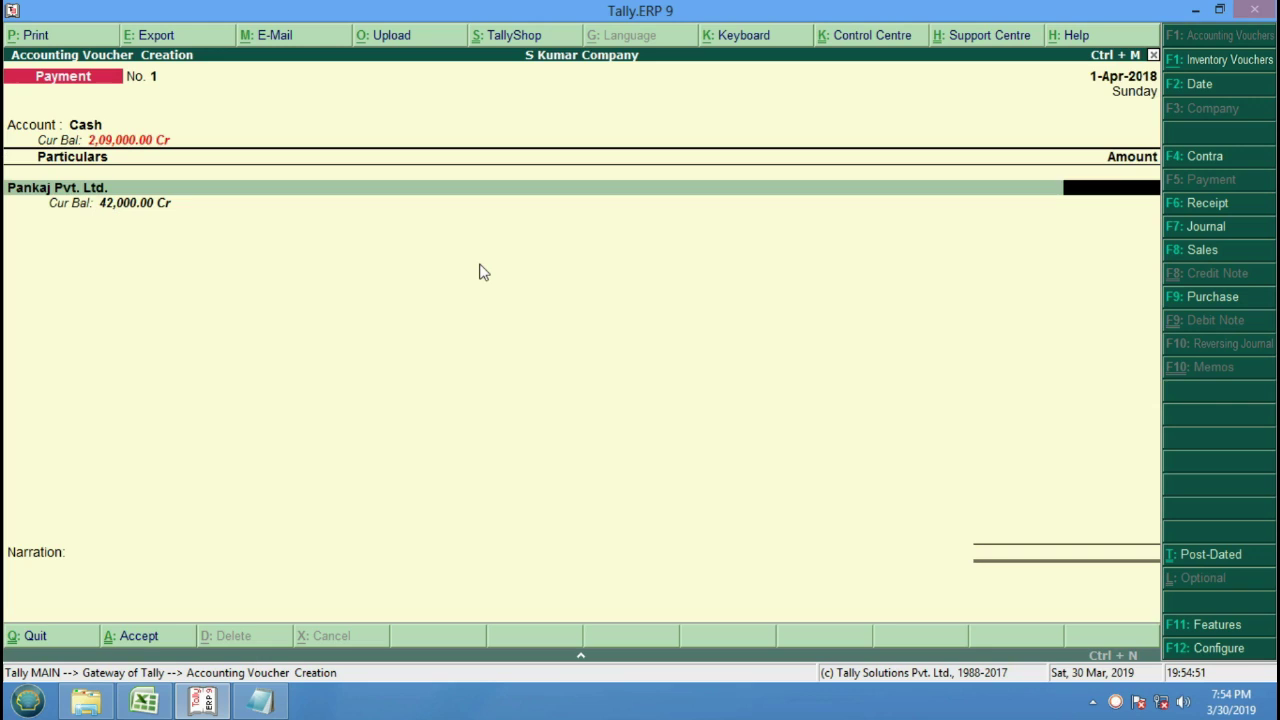
# Enter 20,000.00 as the amount paid to Pankaj Pvt. Ltd.
pyautogui.write('20000')
pyautogui.press('Return')
pyautogui.press('Return')
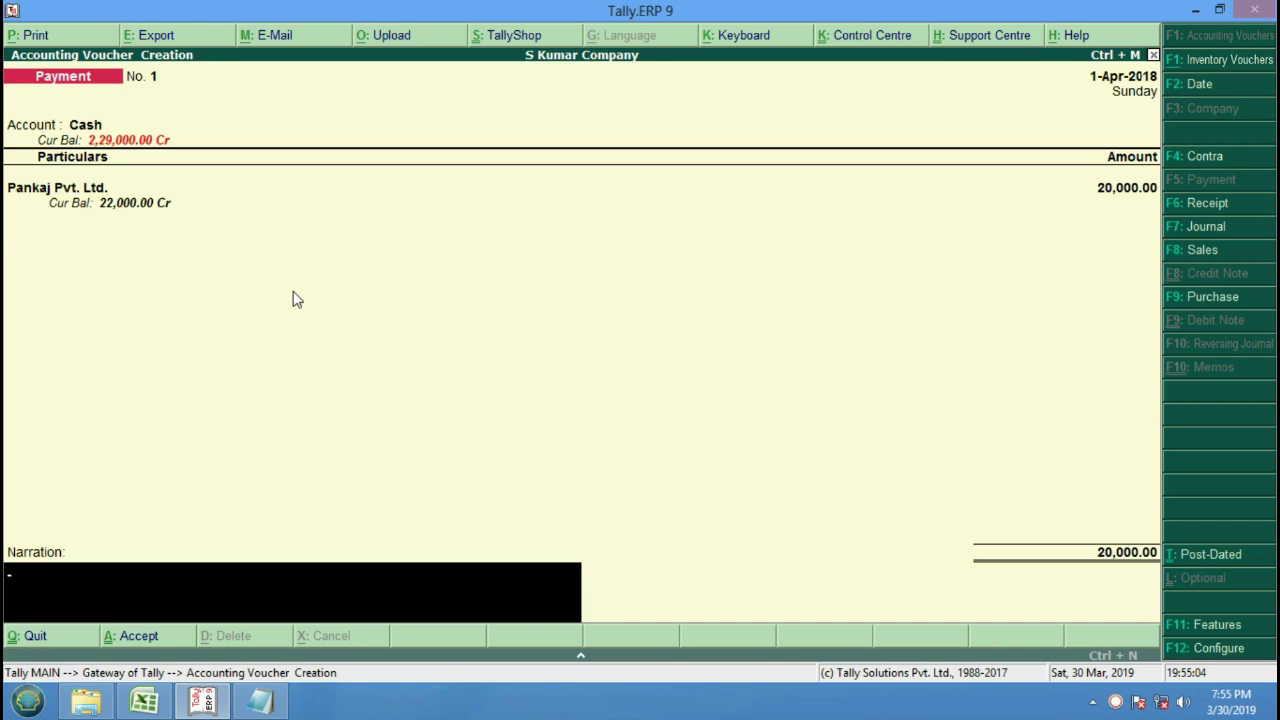
pyautogui.press('BackSpace')
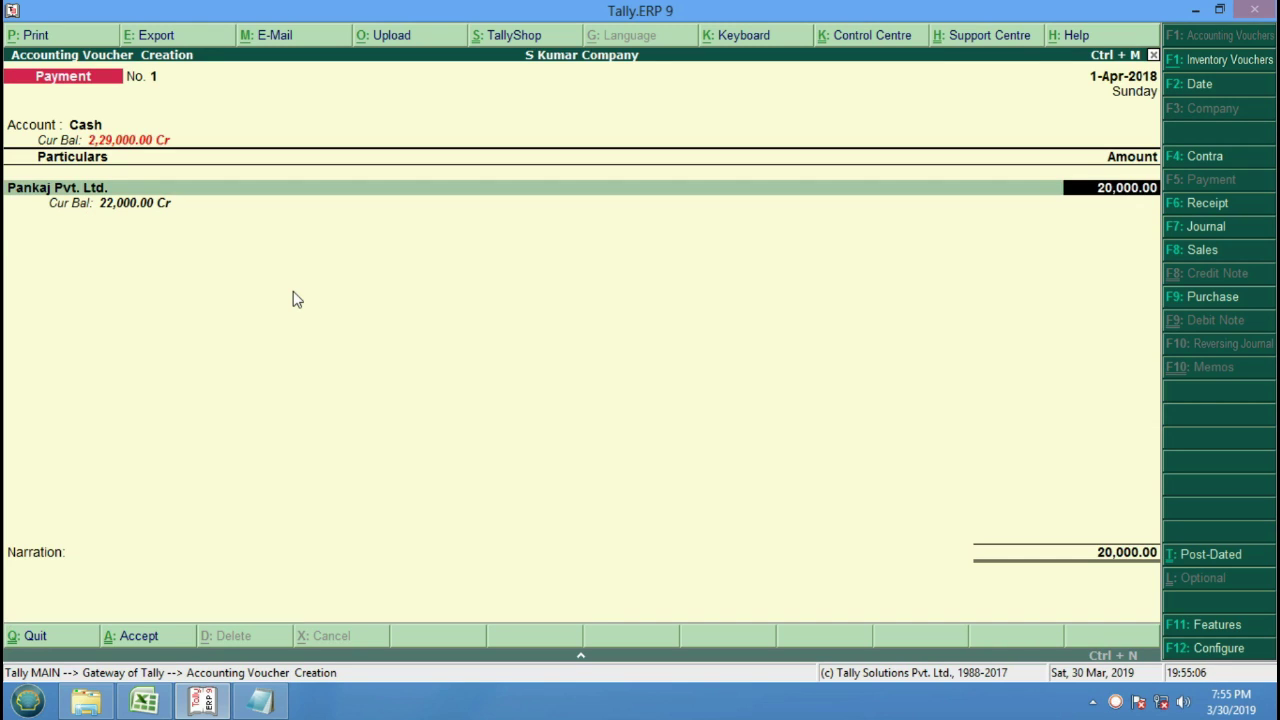
pyautogui.press('Return')
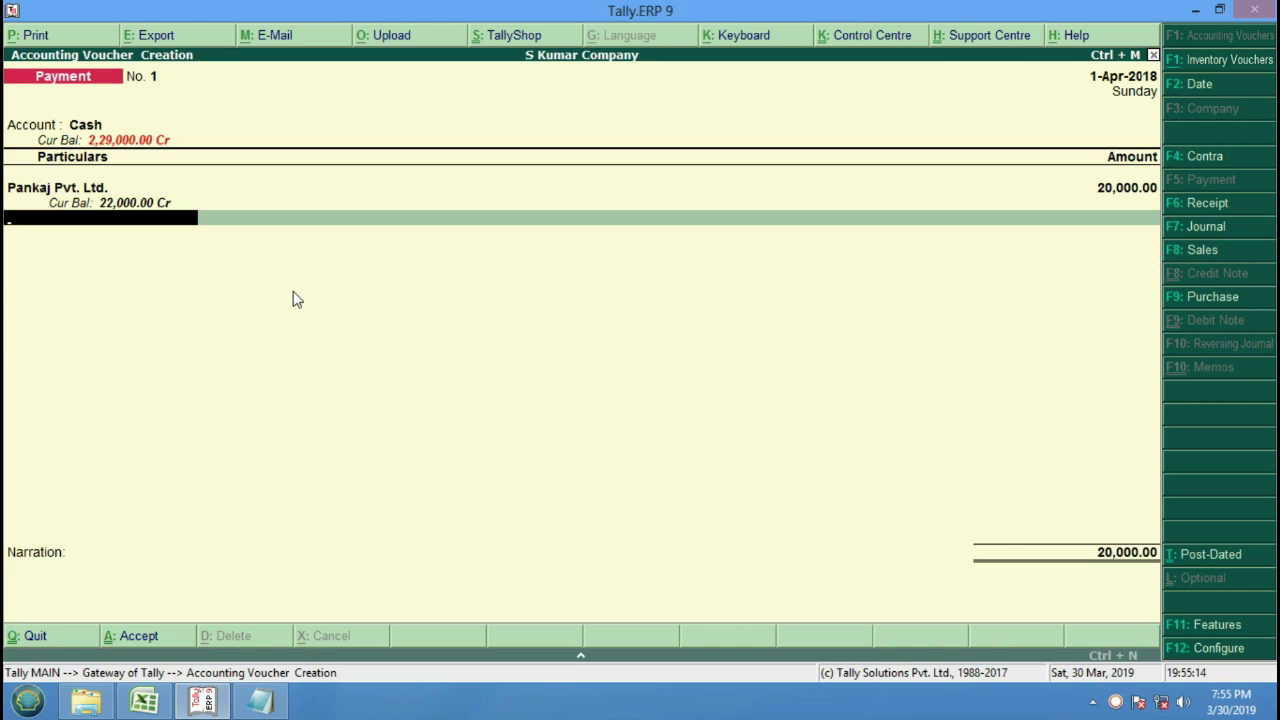
# Add narration 'Cash Payment With rs. 20000/- To Pankaj Pvt. Ltd' and save voucher No. 1.
pyautogui.press('Return')
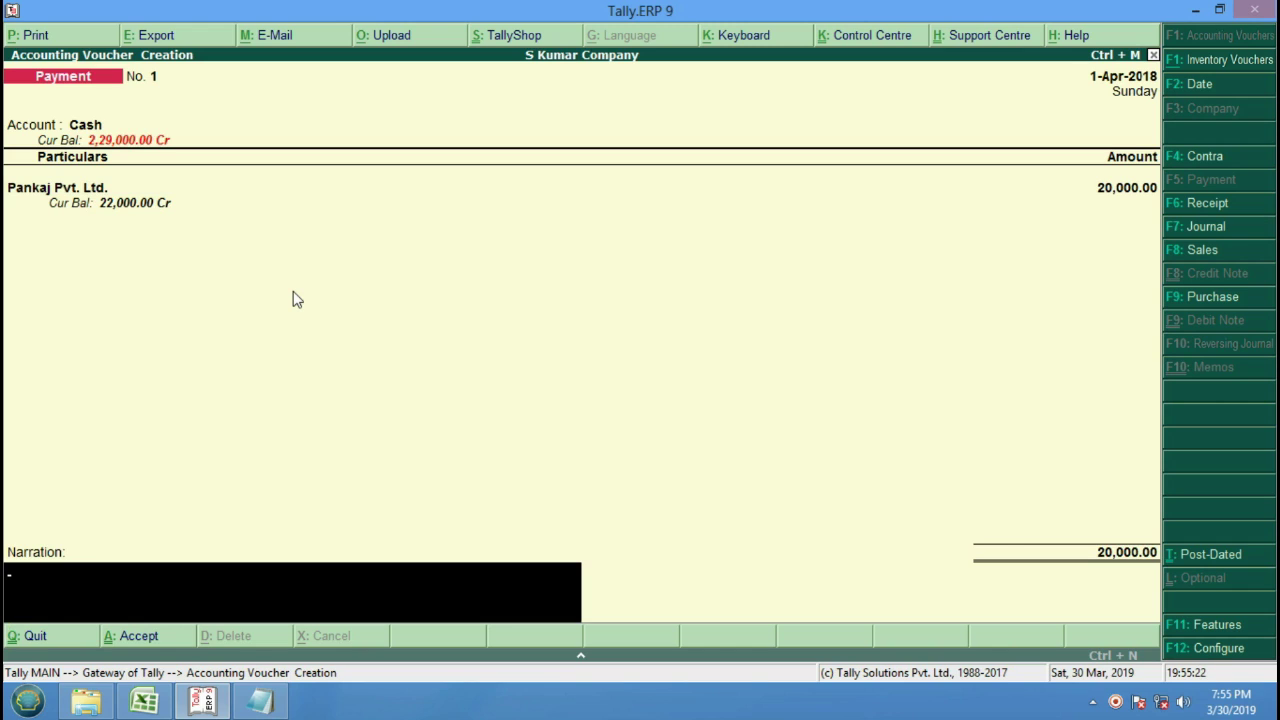
pyautogui.write('Payment')
pyautogui.press('Home')
pyautogui.write('Cash Payment  Witnh rs')
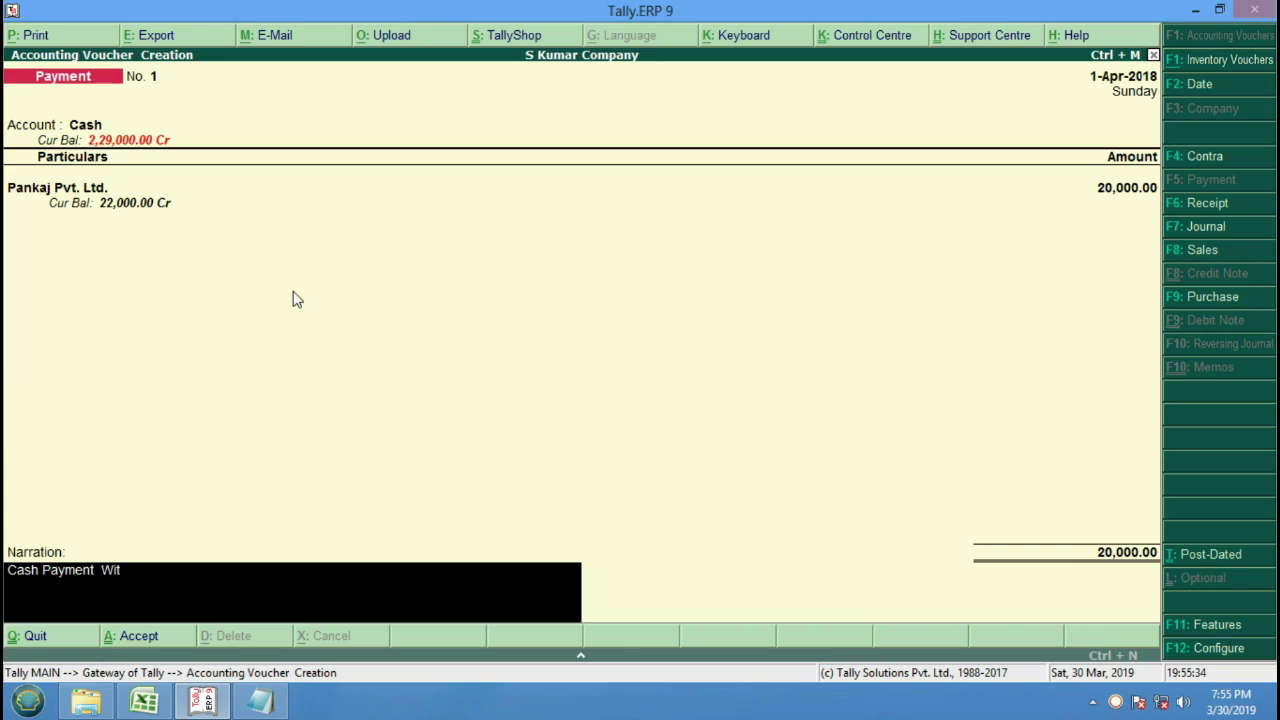
pyautogui.press('BackSpace')
pyautogui.press('BackSpace')
pyautogui.press('BackSpace')
pyautogui.press('BackSpace')
pyautogui.press('BackSpace')
pyautogui.write('h rs. 20000/- To Pankaj')
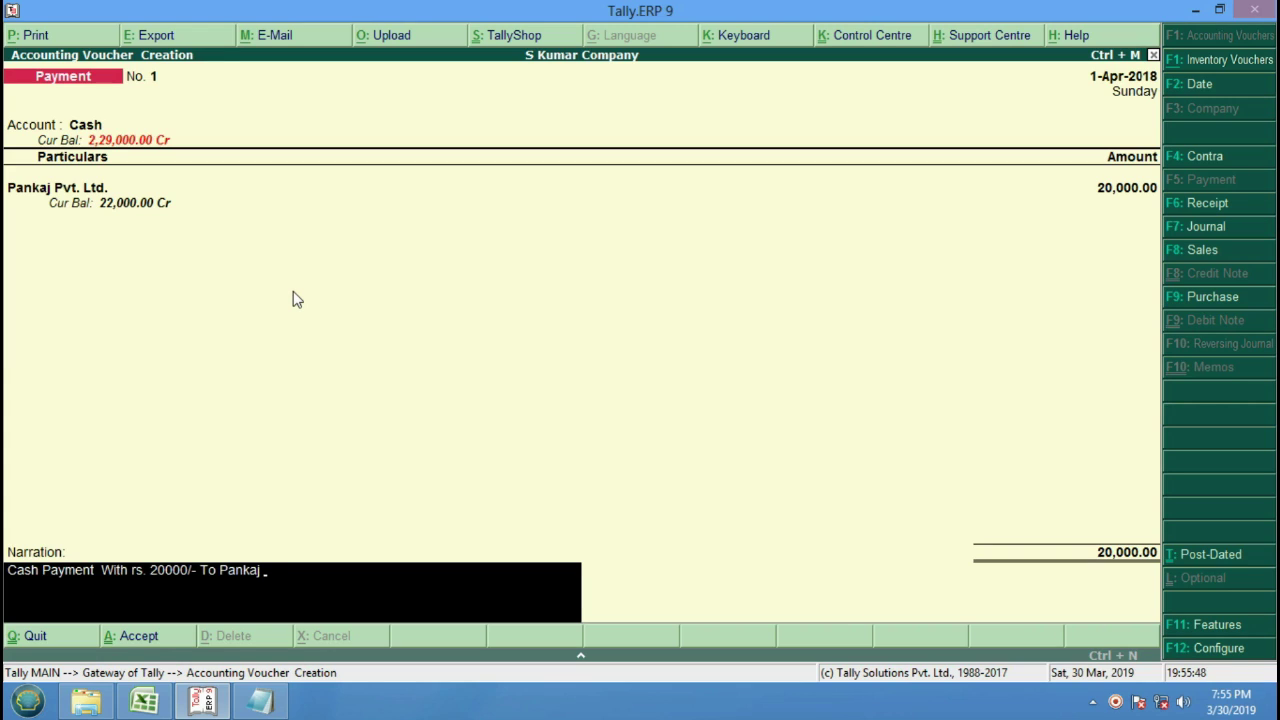
pyautogui.write(' Pvt. Ltd.')
pyautogui.press('Return')
pyautogui.press('Return')
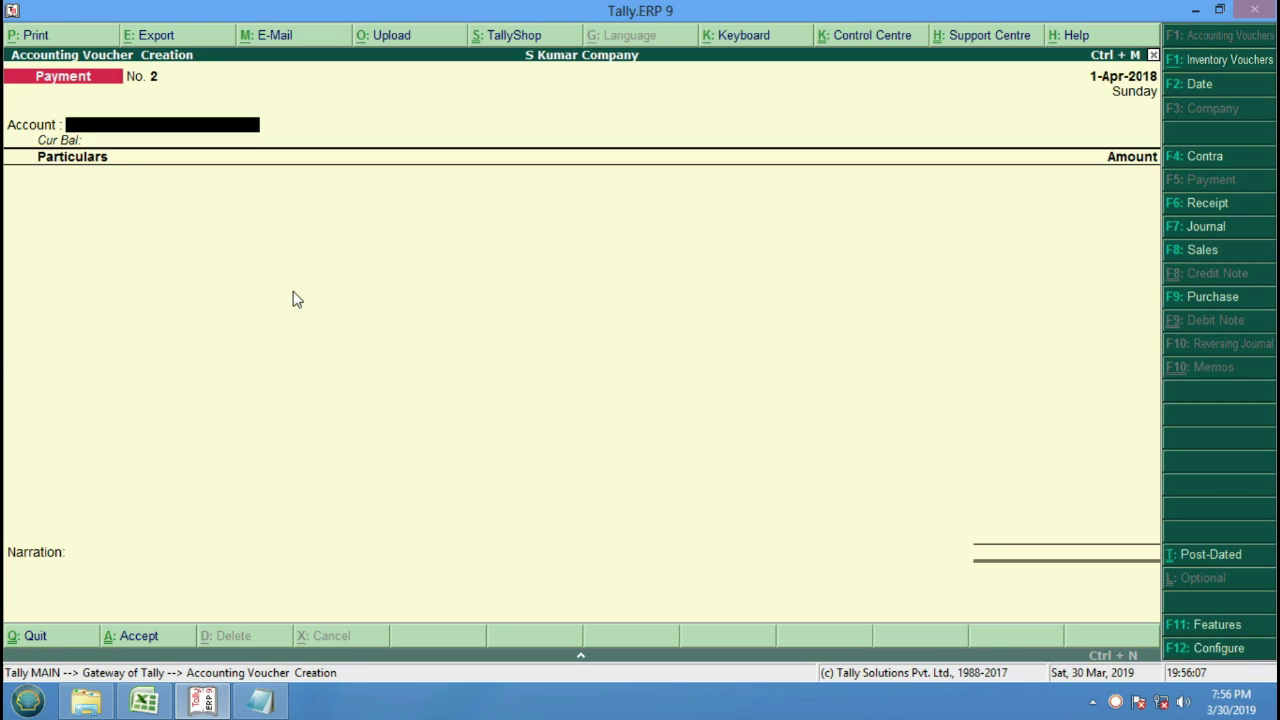
# Choose Pnb Bank as the paying account for voucher No. 2.
pyautogui.press('space')
pyautogui.press('Down')
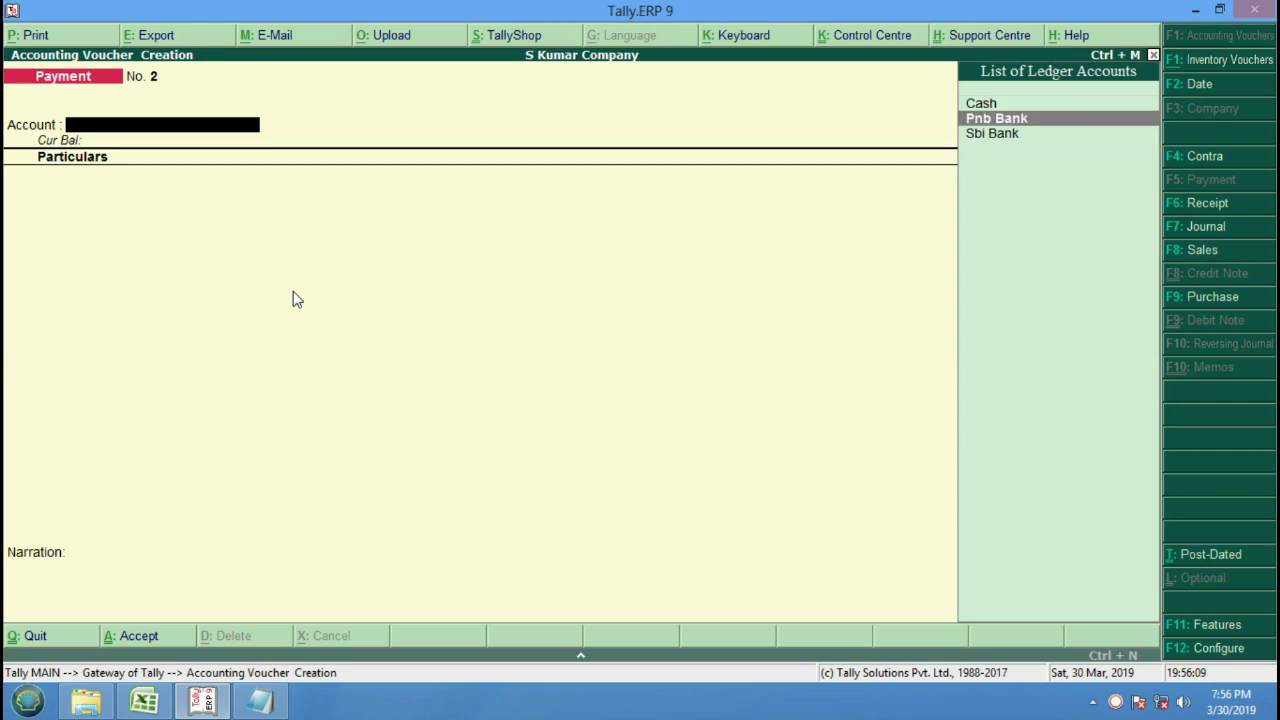
pyautogui.press('Down')
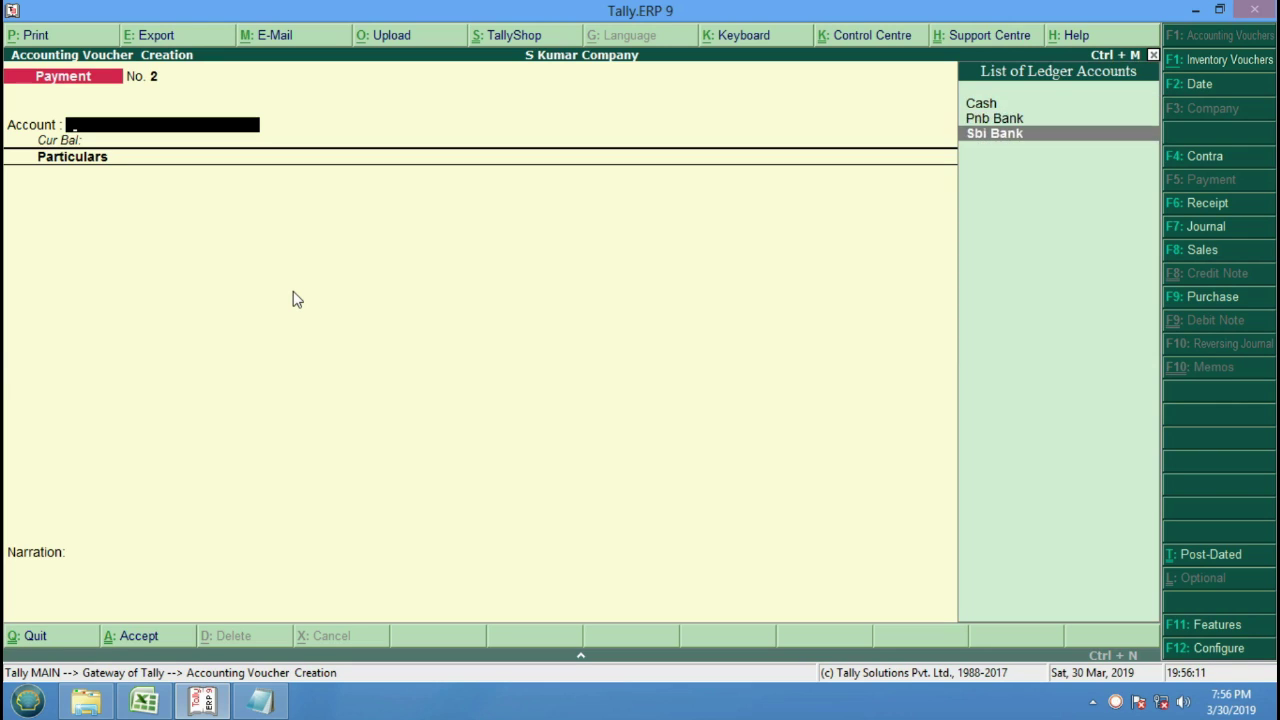
pyautogui.press('Up')
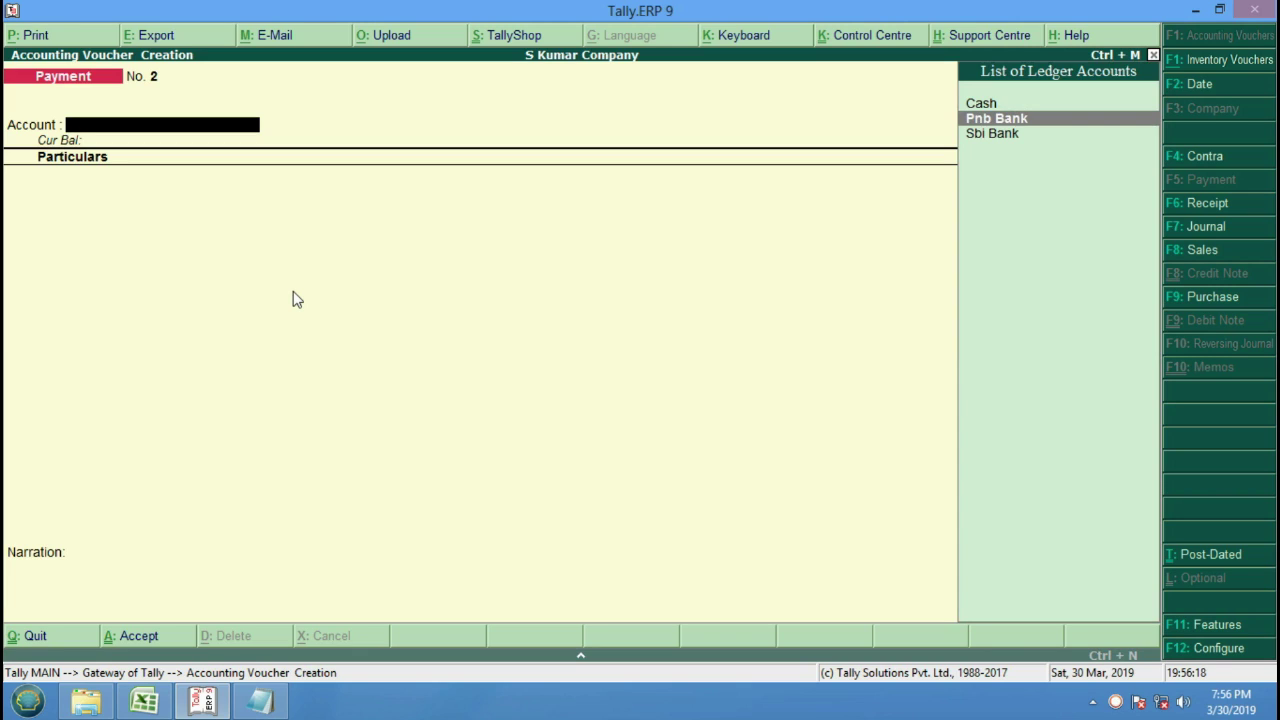
pyautogui.press('Down')
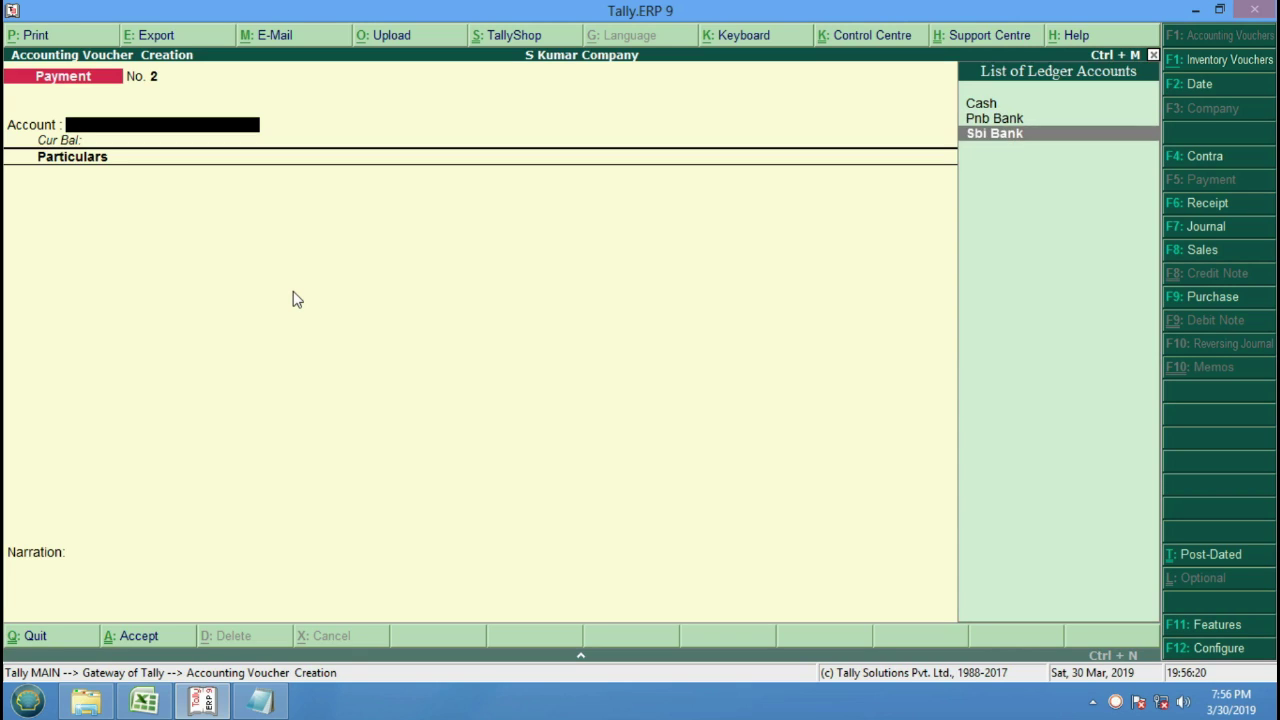
pyautogui.press('Up')
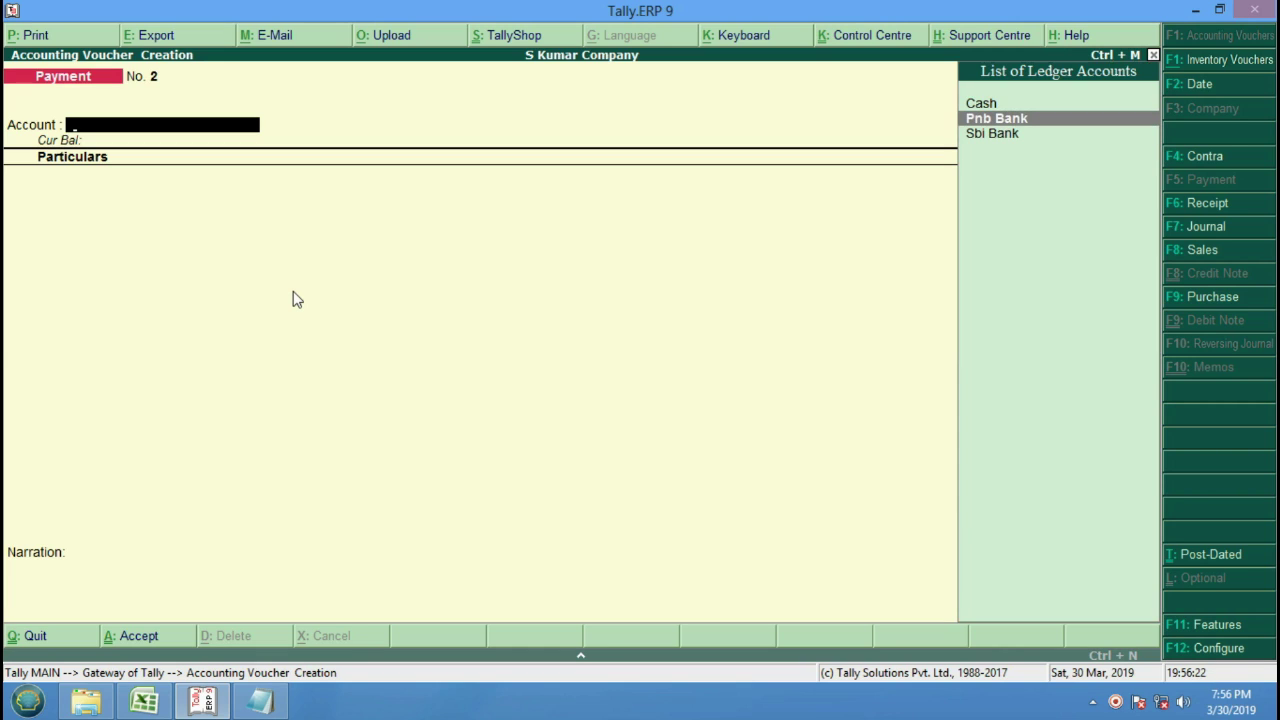
pyautogui.press('Return')
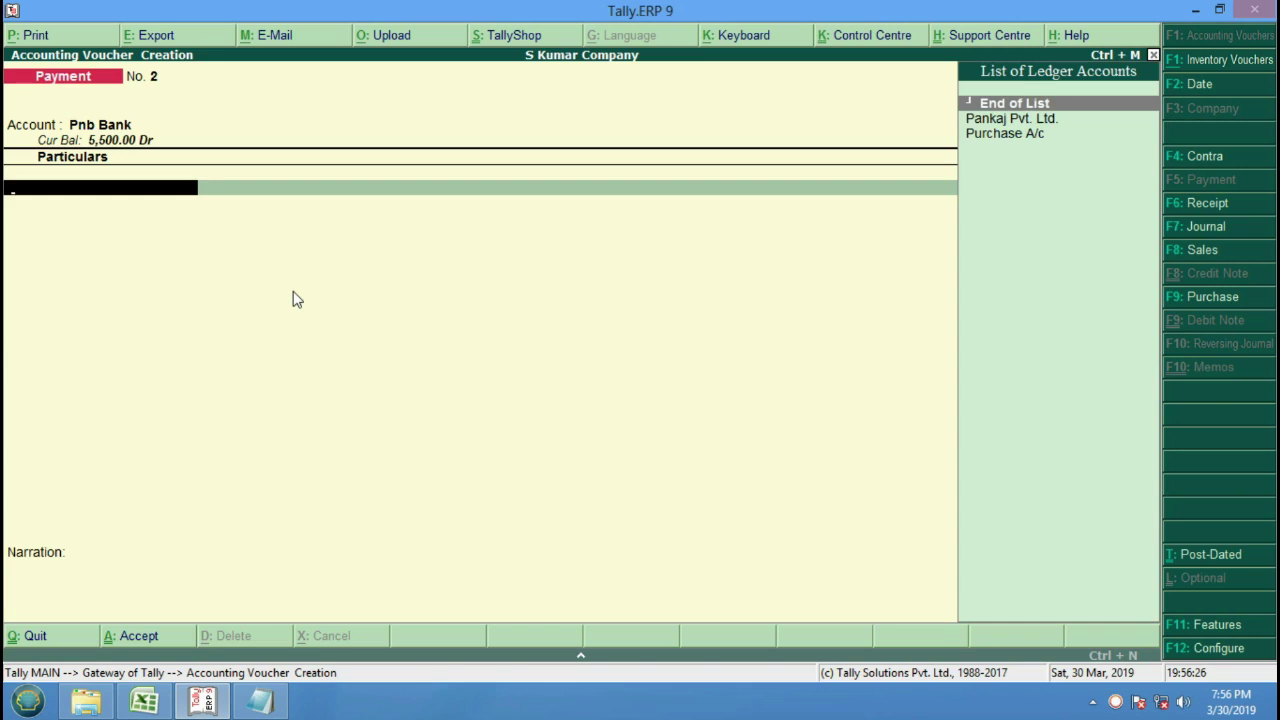
# Pay 22,000.00 to Pankaj Pvt. Ltd. in Particulars.
pyautogui.press('Down')
pyautogui.press('Return')
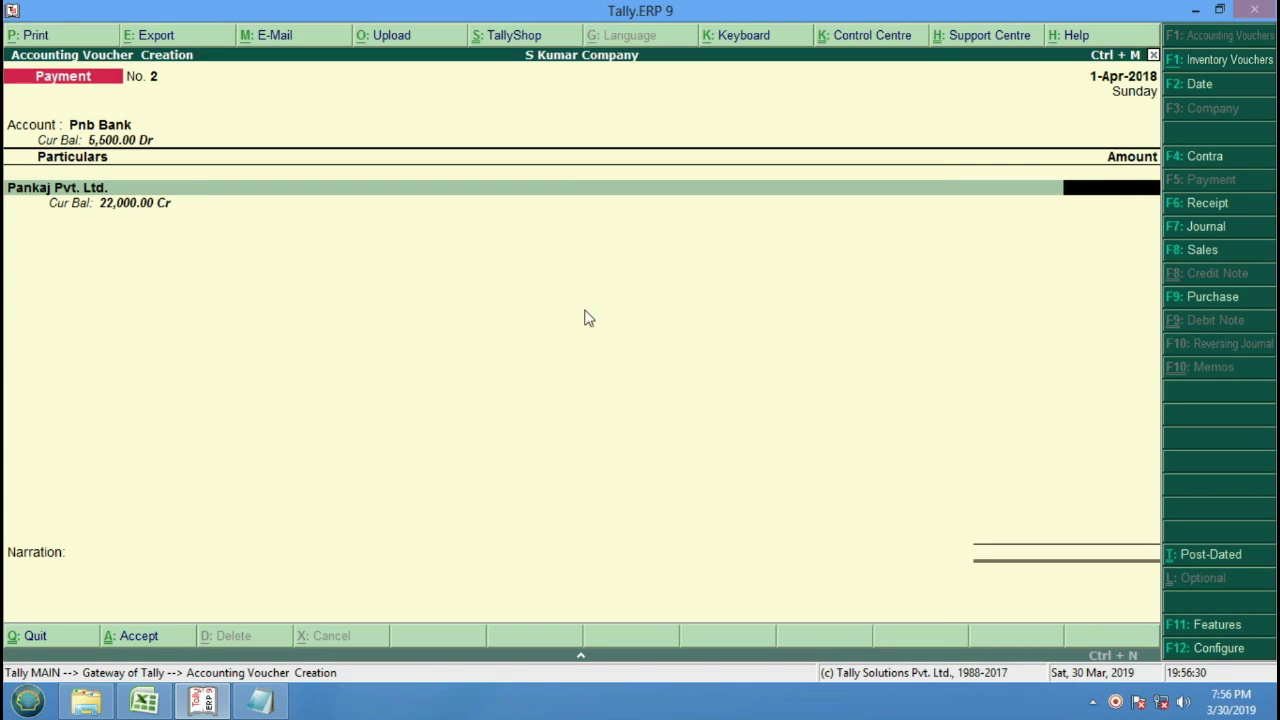
pyautogui.write('22000')
pyautogui.press('Return')
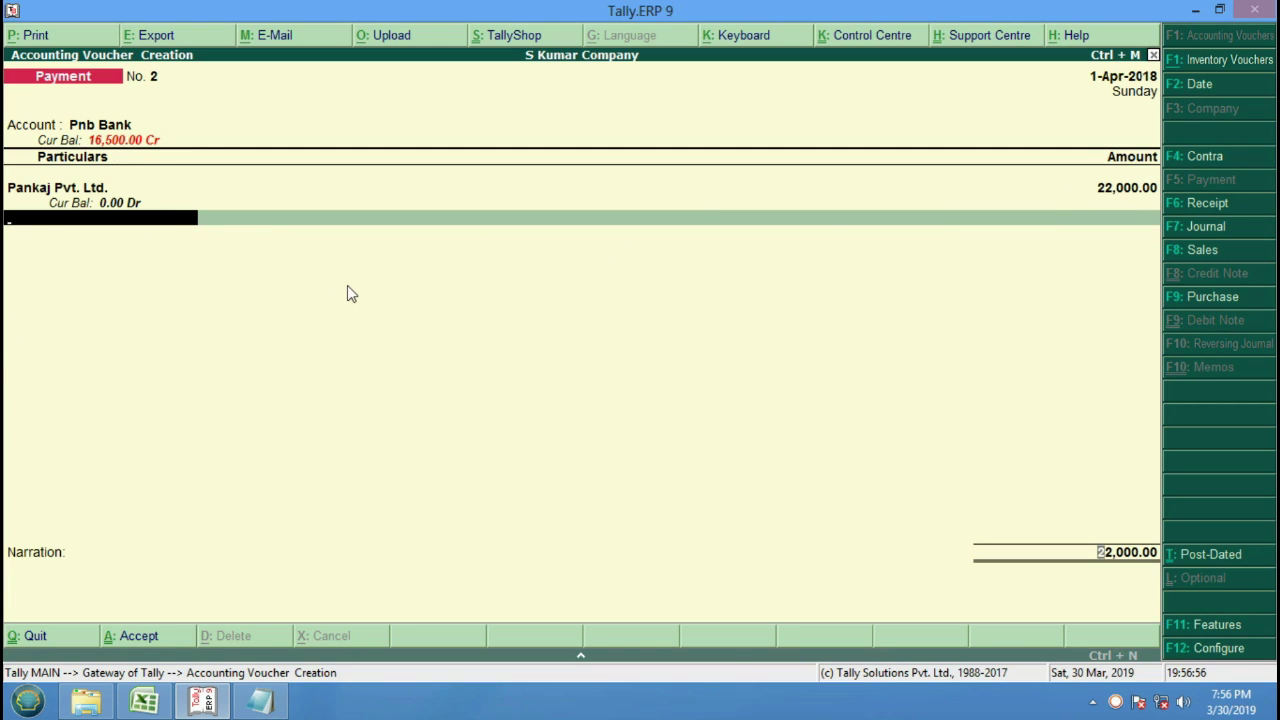
# Accept Cheque as the transaction type for the 22,000.00 bank allocation.
pyautogui.press('Return')
pyautogui.press('Return')
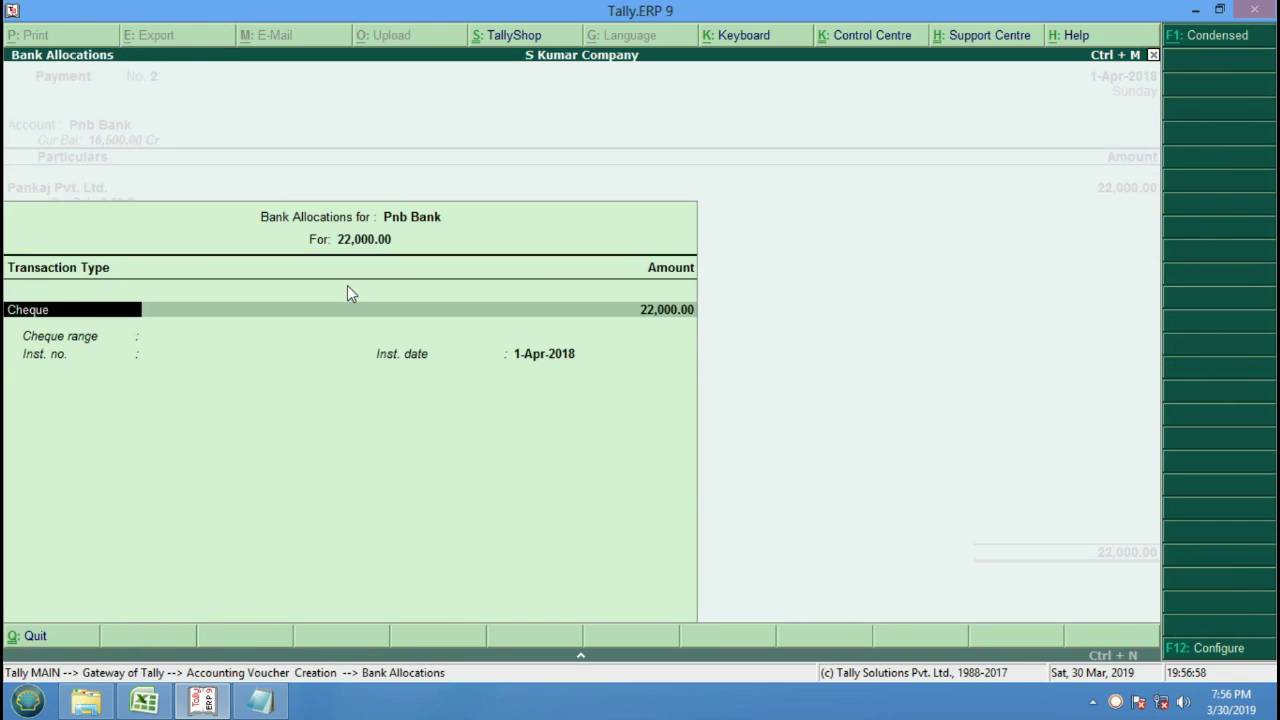
pyautogui.press('Return')
pyautogui.press('Return')
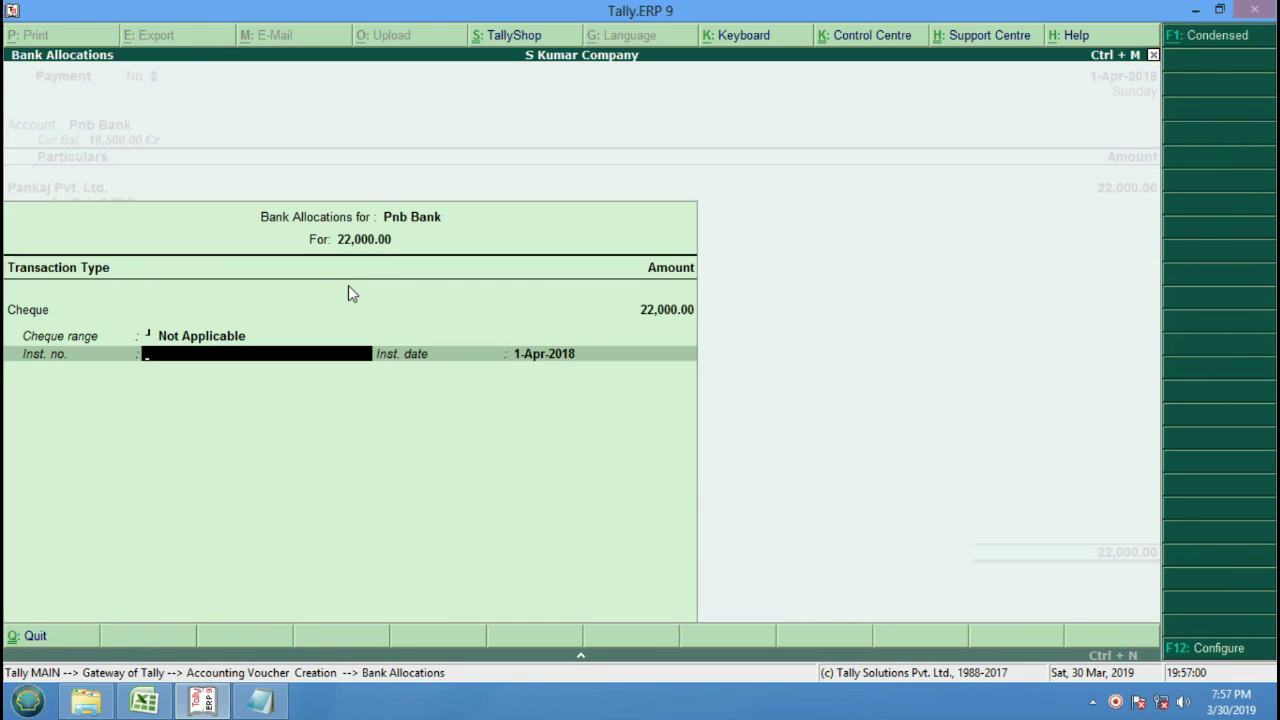
pyautogui.press('Return')
pyautogui.press('Return')
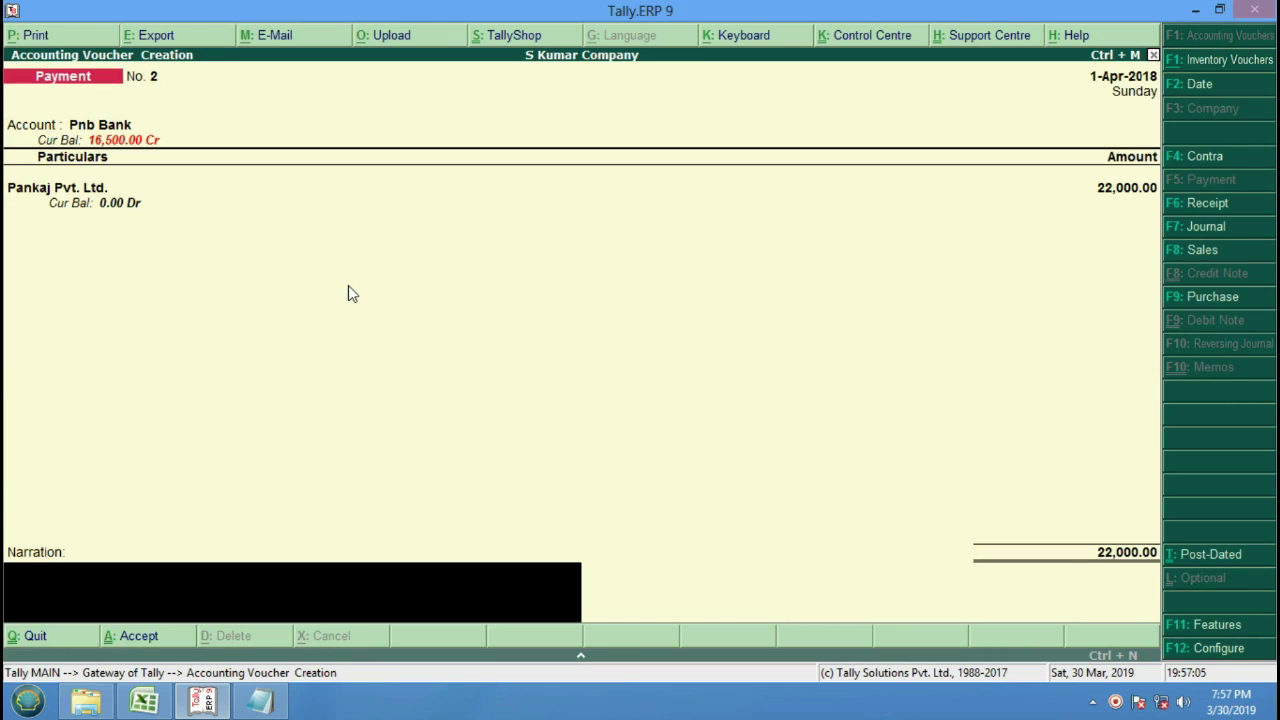
# Add narration 'Payment By PNB 22000/- To Pankaj Pvt. Ltd' and save voucher No. 2.
pyautogui.write('Payment By B')
pyautogui.press('BackSpace')
pyautogui.write('PNB Rs.')
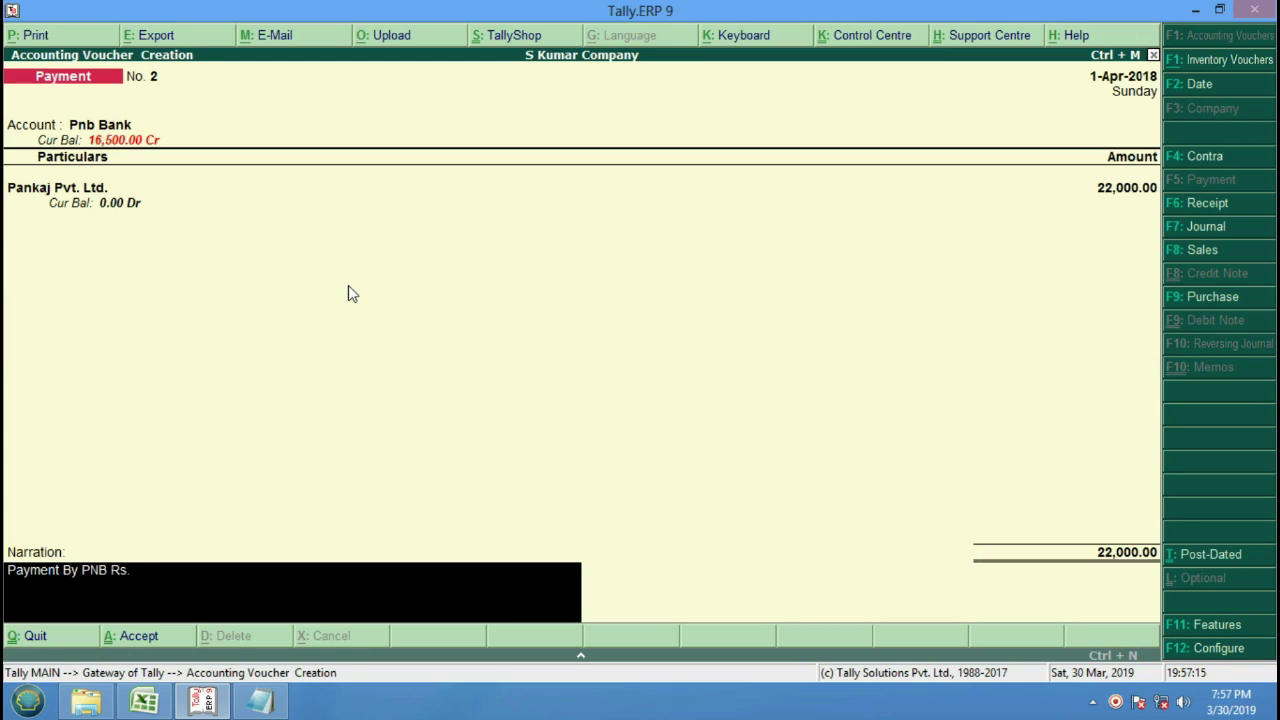
pyautogui.write('22000/- To Pankaj P')
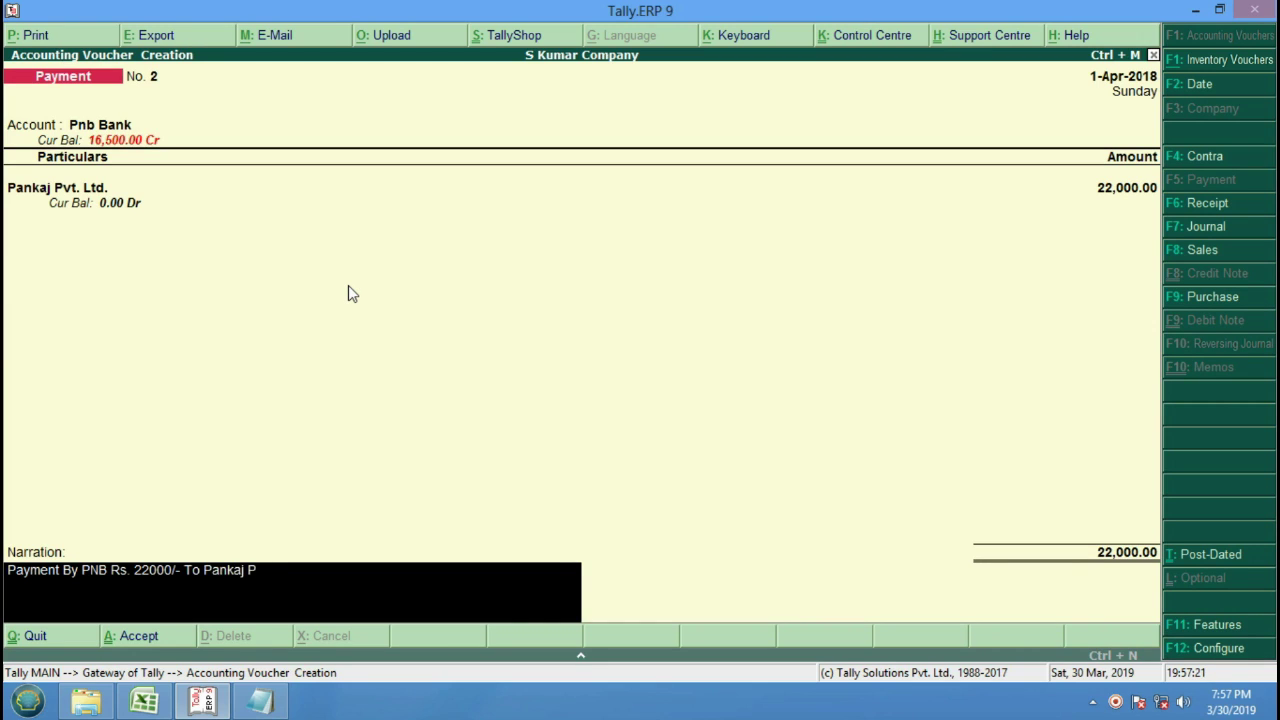
pyautogui.write('vt. Ltd.')
pyautogui.press('Return')
pyautogui.press('y')
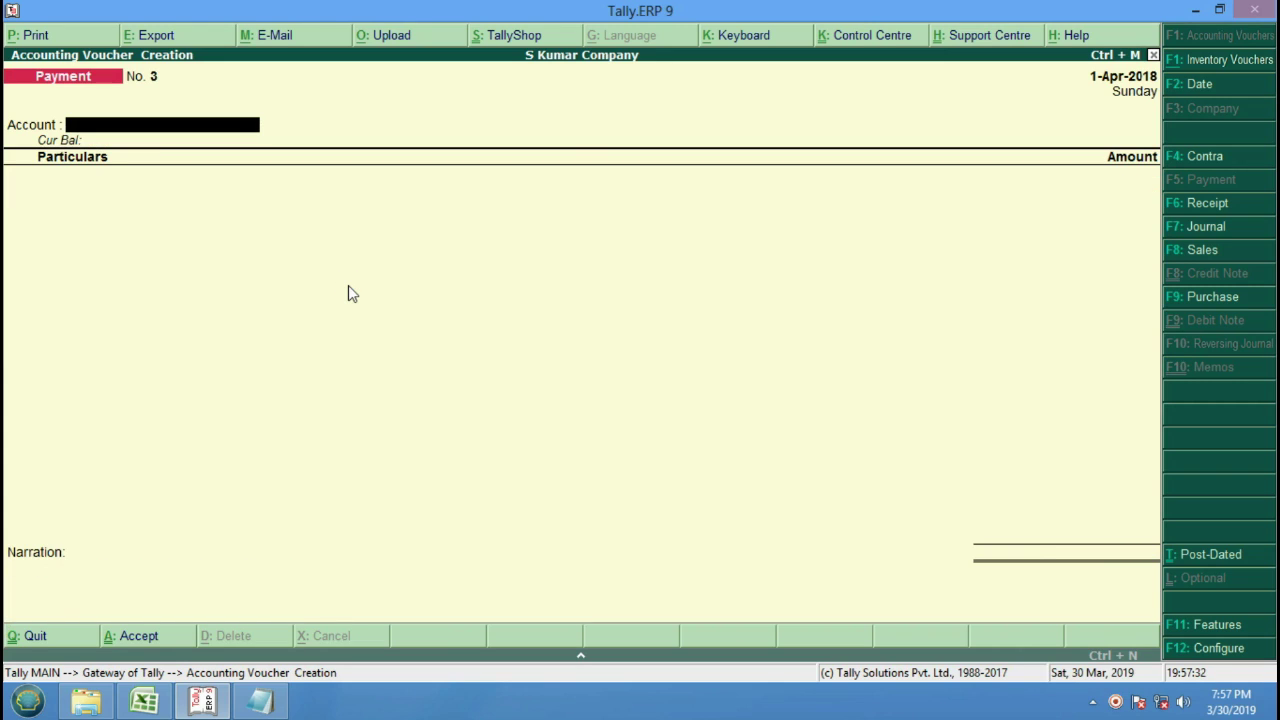
# Quit voucher entry and go to ledger creation under Accounts Info.
pyautogui.press('Escape')
pyautogui.press('y')
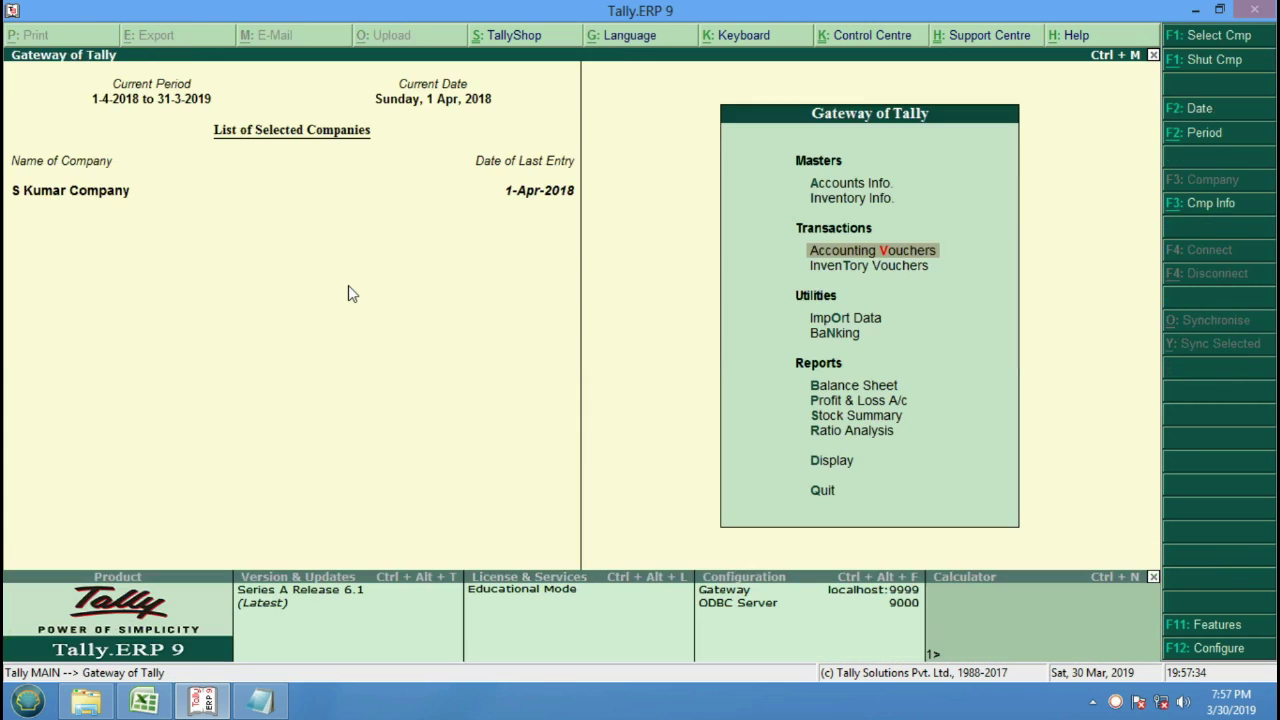
pyautogui.press('Up')
pyautogui.press('Up')
pyautogui.press('Return')
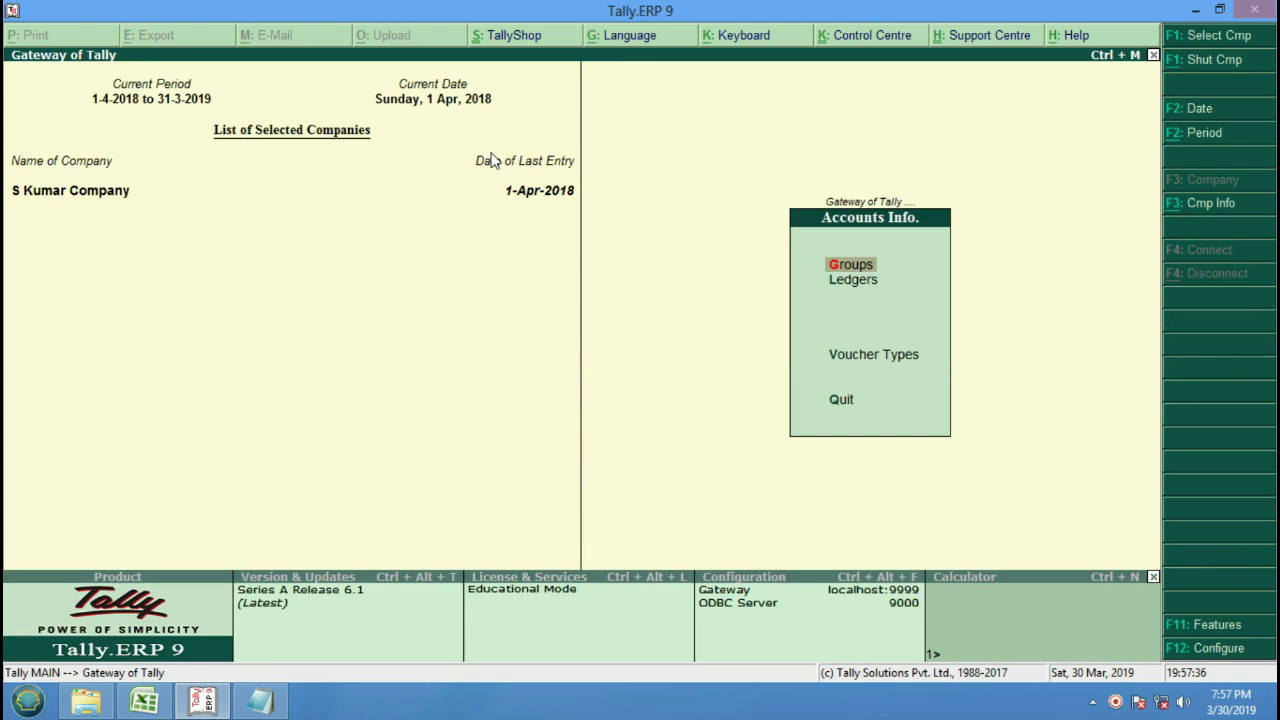
pyautogui.press('Down')
pyautogui.press('Return')
# Create the ledger Sales A/c under the Sales Accounts group.
pyautogui.press('Return')
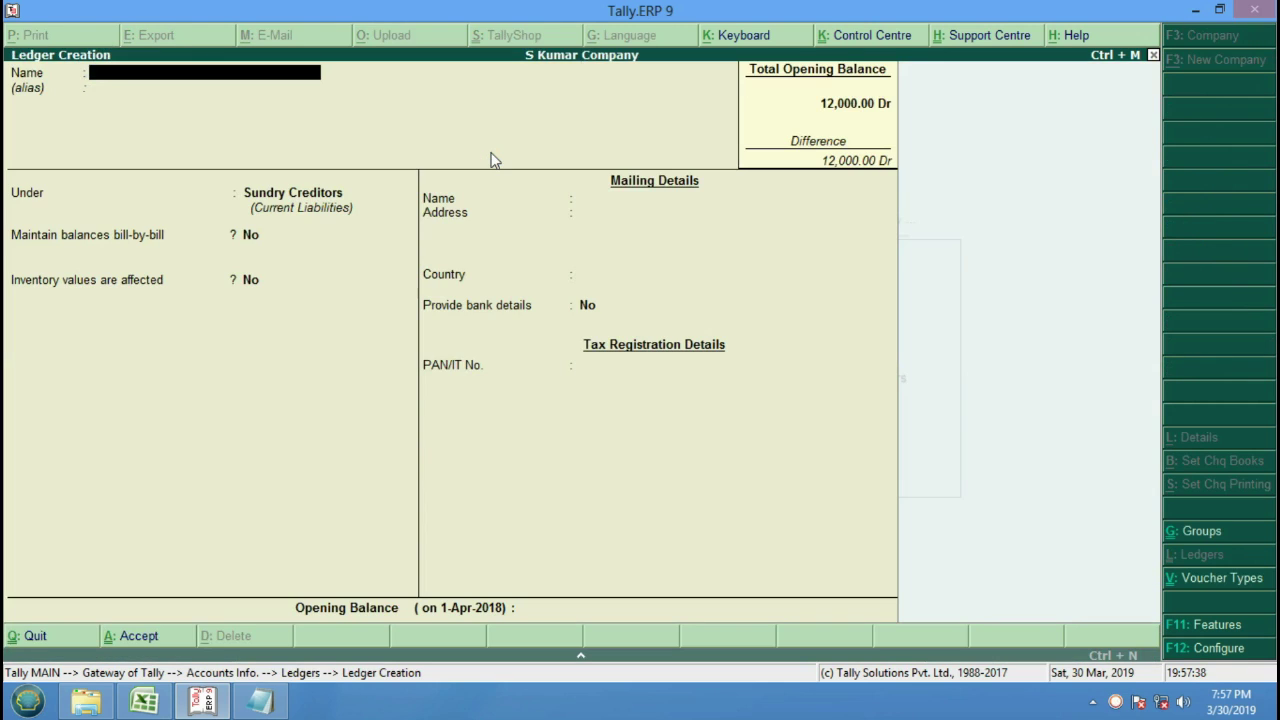
pyautogui.write('Sales A/c')
pyautogui.press('Return')
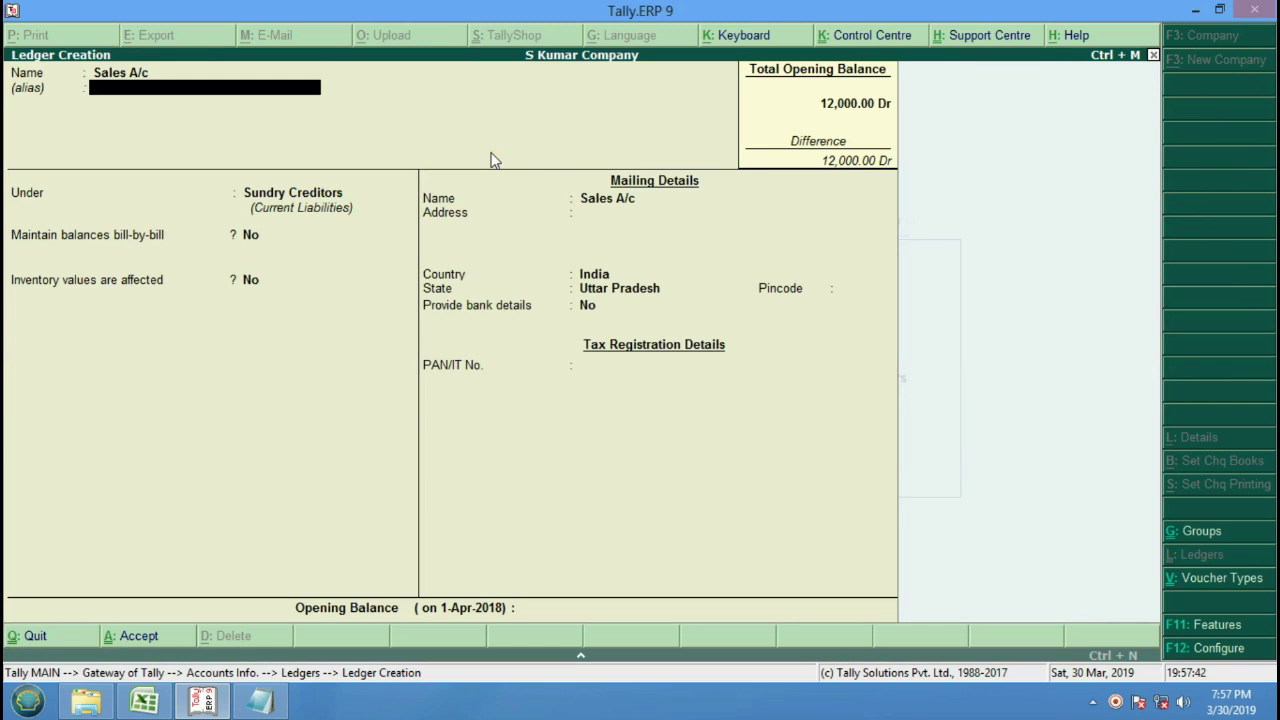
pyautogui.press('Return')
pyautogui.write('C')
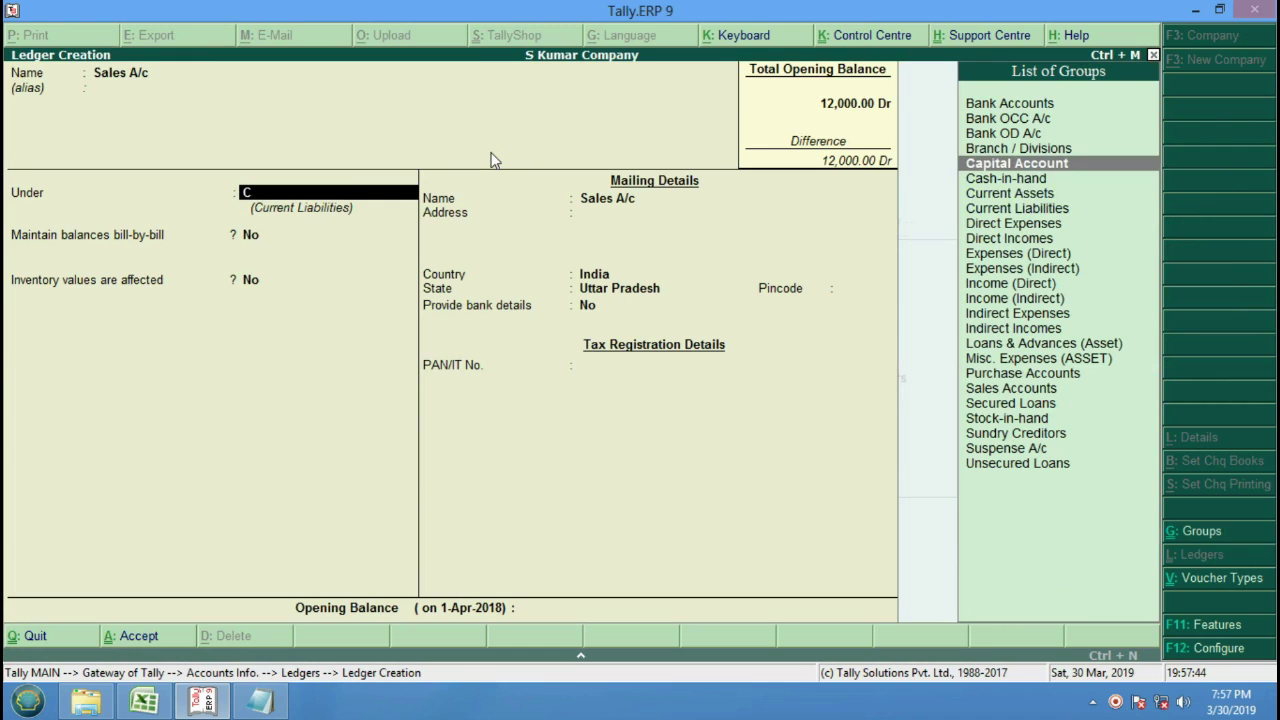
pyautogui.press('Down')
pyautogui.press('Down')
pyautogui.press('Up')
pyautogui.press('Down')
pyautogui.press('Down')
pyautogui.press('Down')
pyautogui.press('Down')
pyautogui.press('Down')
pyautogui.press('Down')
pyautogui.press('Down')
pyautogui.press('Down')
pyautogui.press('Down')
pyautogui.press('Down')
pyautogui.press('Down')
pyautogui.press('Down')
pyautogui.press('Down')
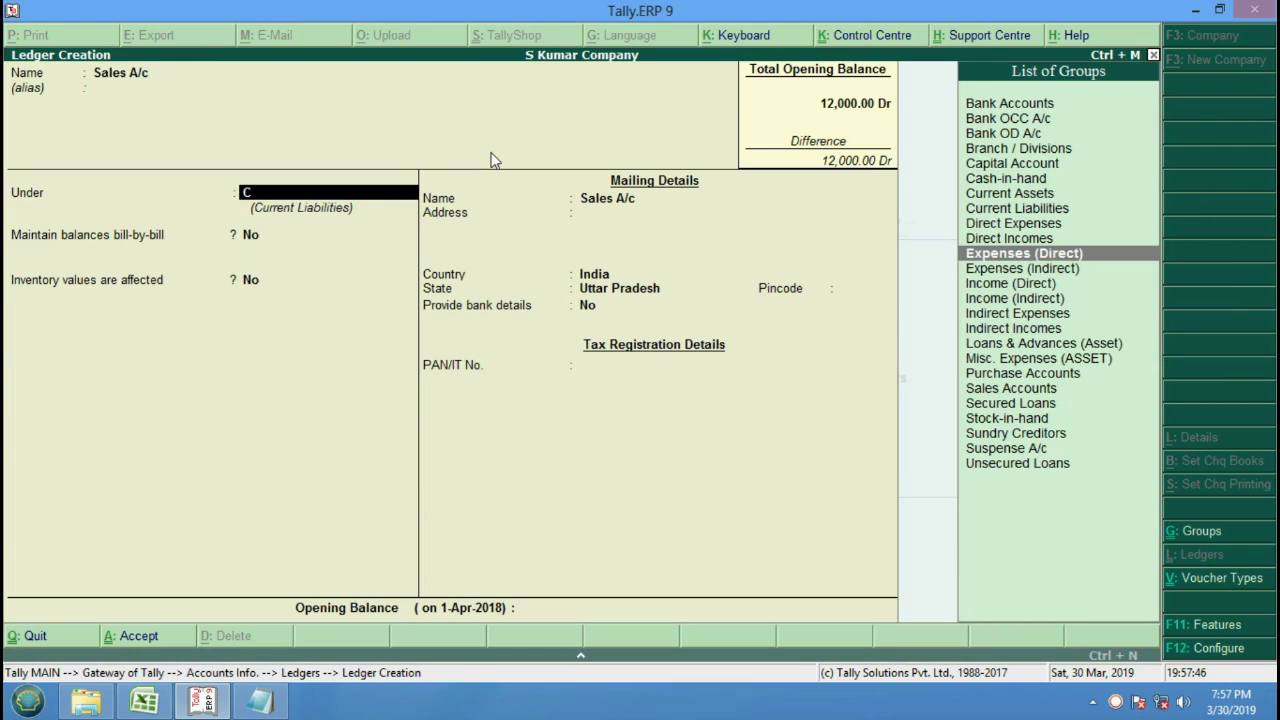
pyautogui.press('Down')
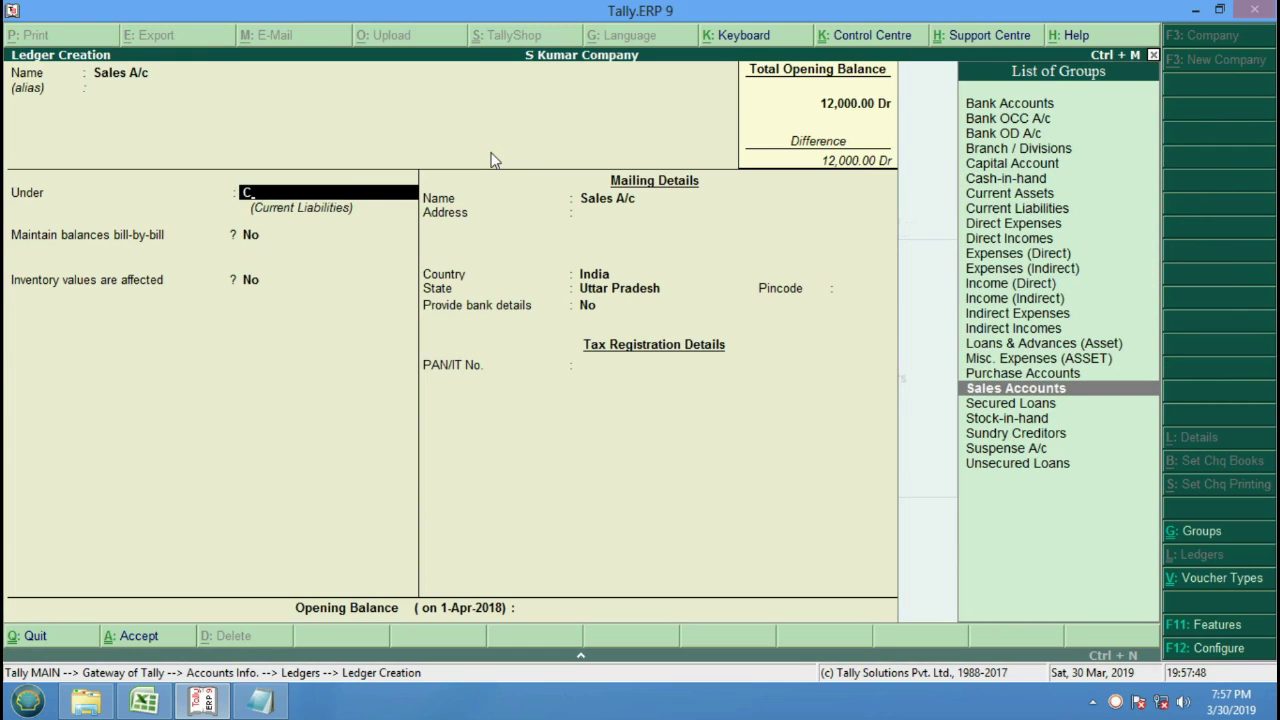
pyautogui.press('Return')
pyautogui.press('Return')
pyautogui.press('Return')
pyautogui.press('Return')
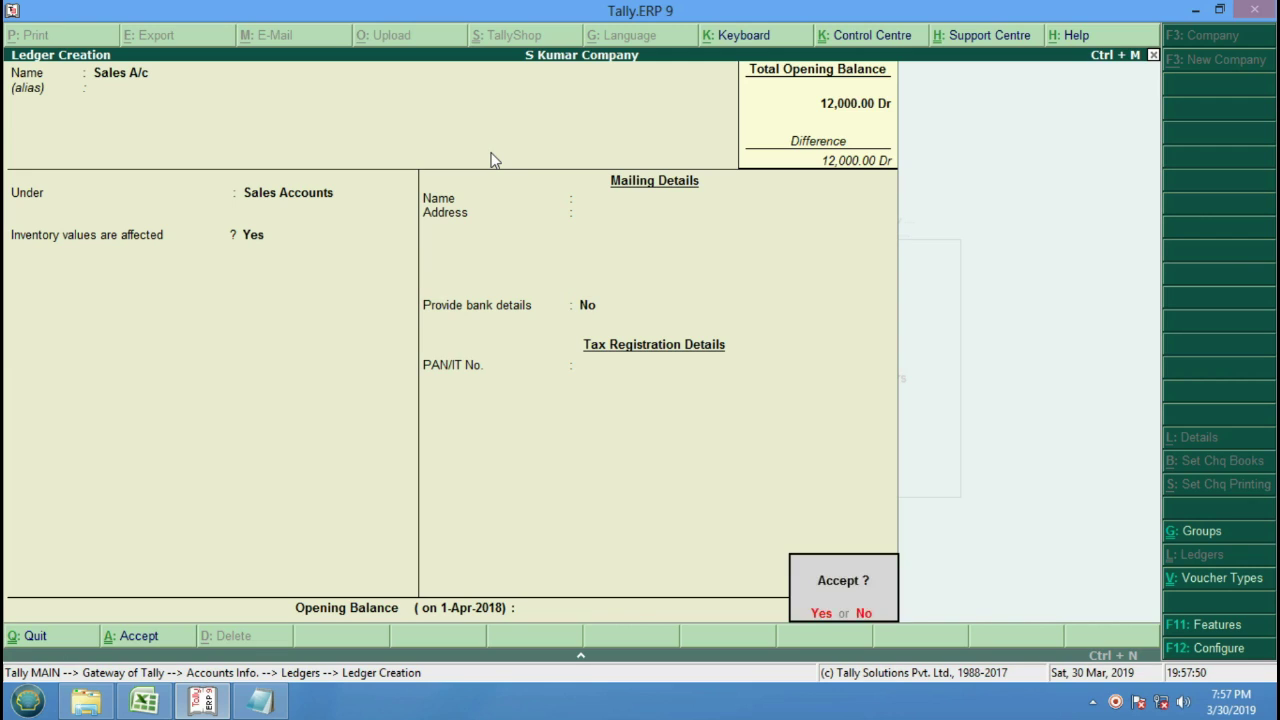
pyautogui.press('Return')
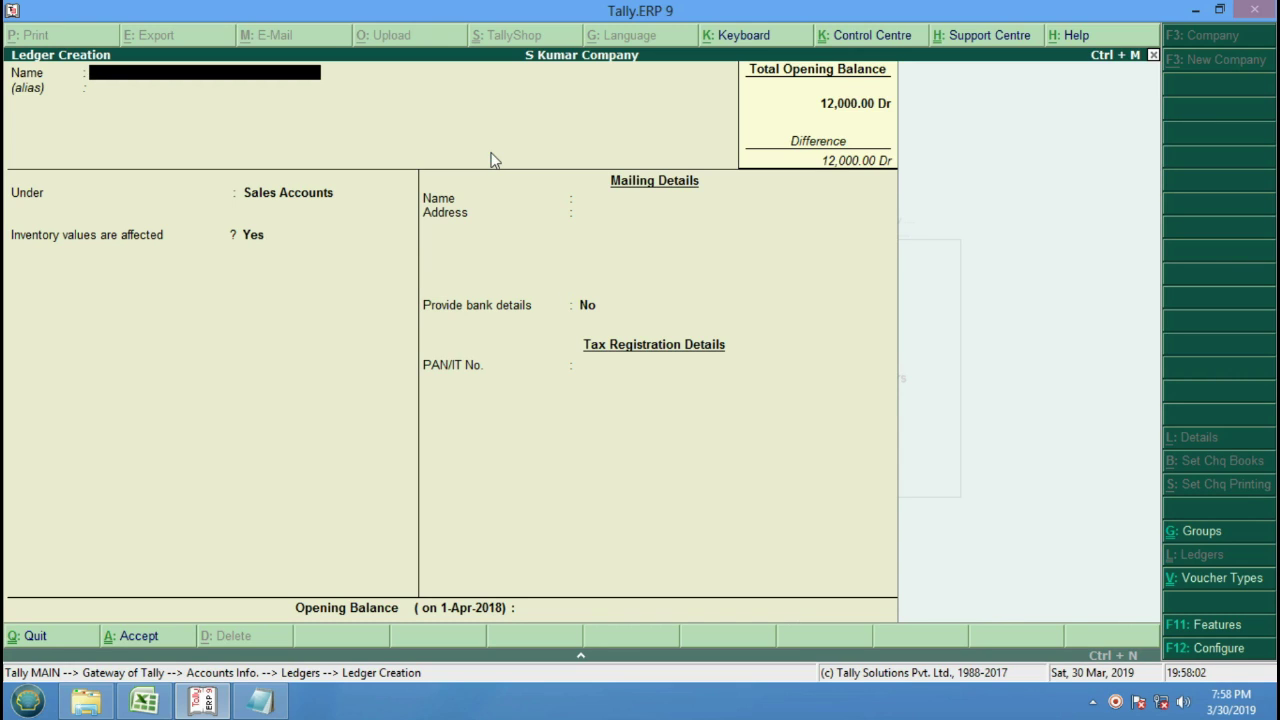
# Create ledger Sanjay Pvt. Ltd. under Sundry Debtors, keeping default ledger options.
pyautogui.write('Sanjay Pvt. Ltd.')
pyautogui.press('Return')
pyautogui.press('Return')
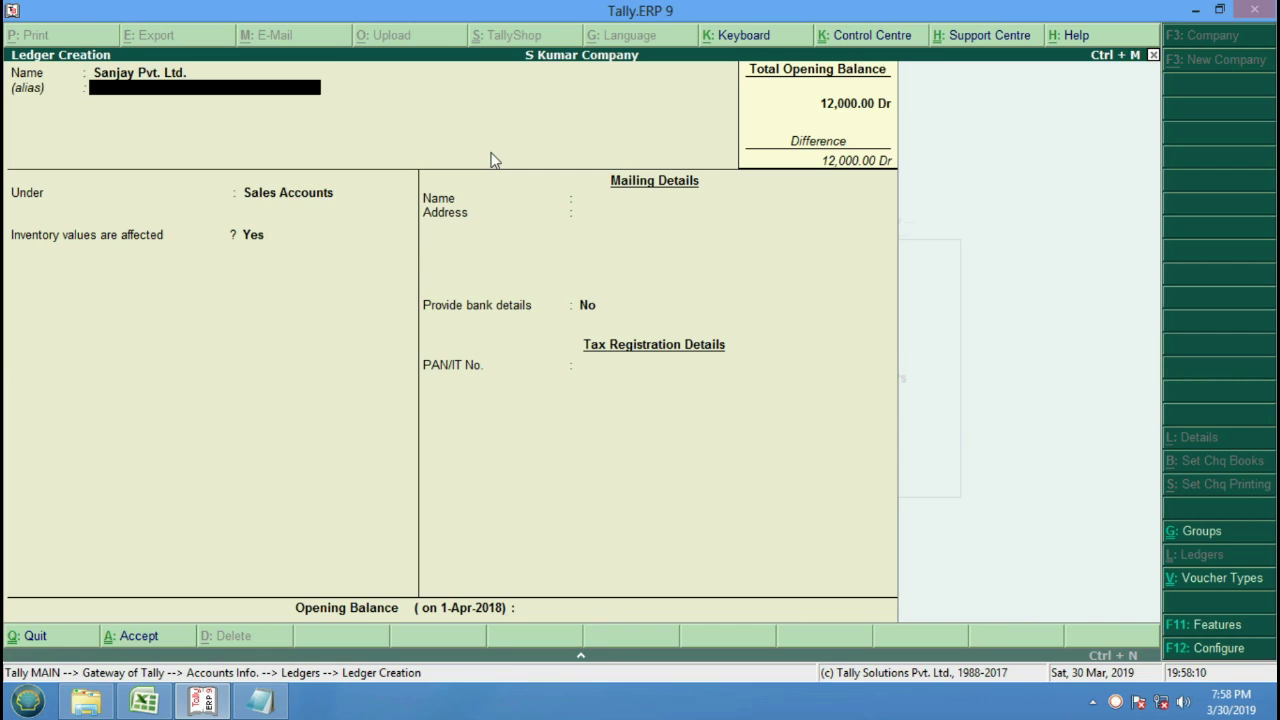
pyautogui.press('Down')
pyautogui.press('Down')
pyautogui.press('Down')
pyautogui.press('Down')
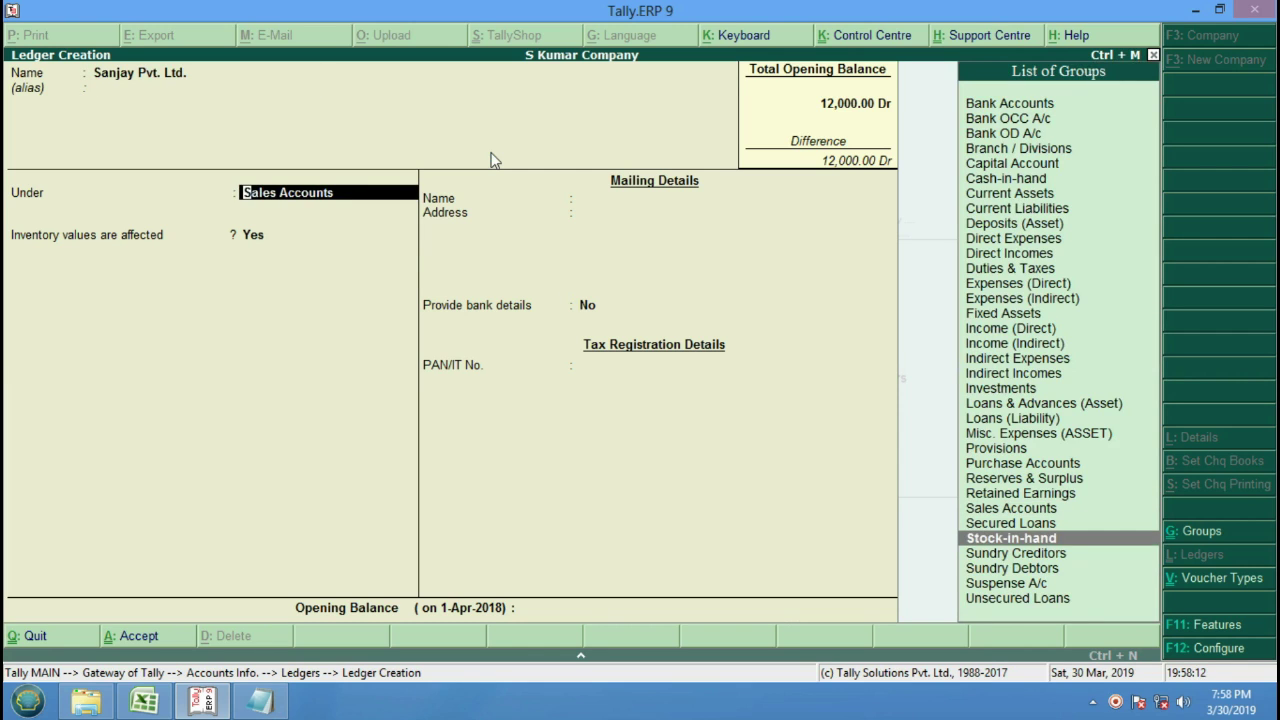
pyautogui.press('Return')
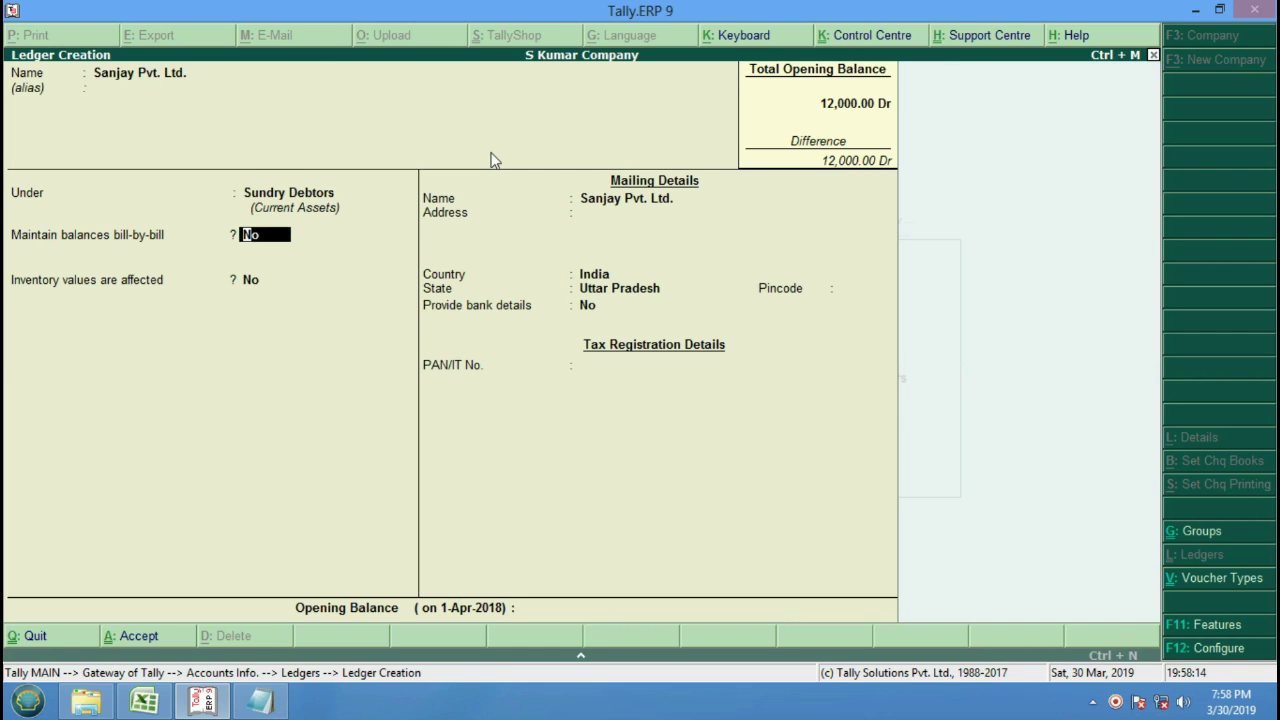
pyautogui.press('Return')
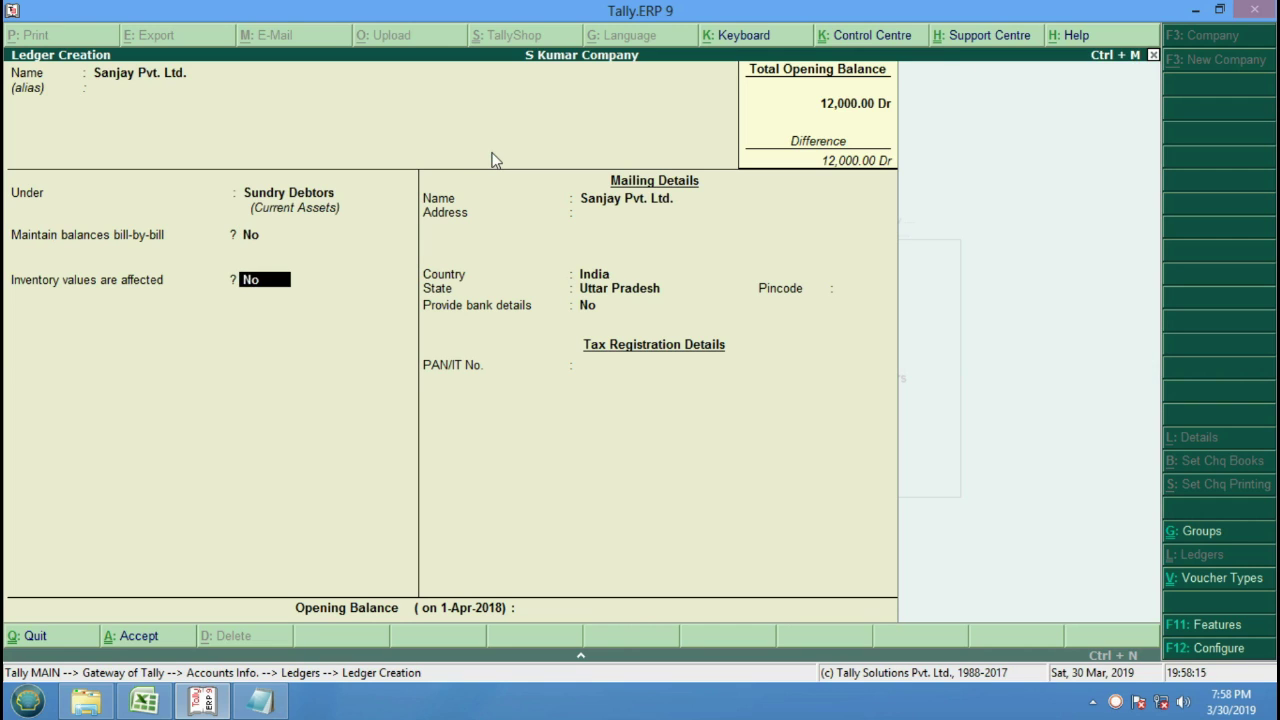
pyautogui.press('Return')
pyautogui.press('Return')
pyautogui.press('Return')
pyautogui.press('Return')
pyautogui.press('Return')
pyautogui.press('Return')
pyautogui.press('Return')
pyautogui.press('Return')
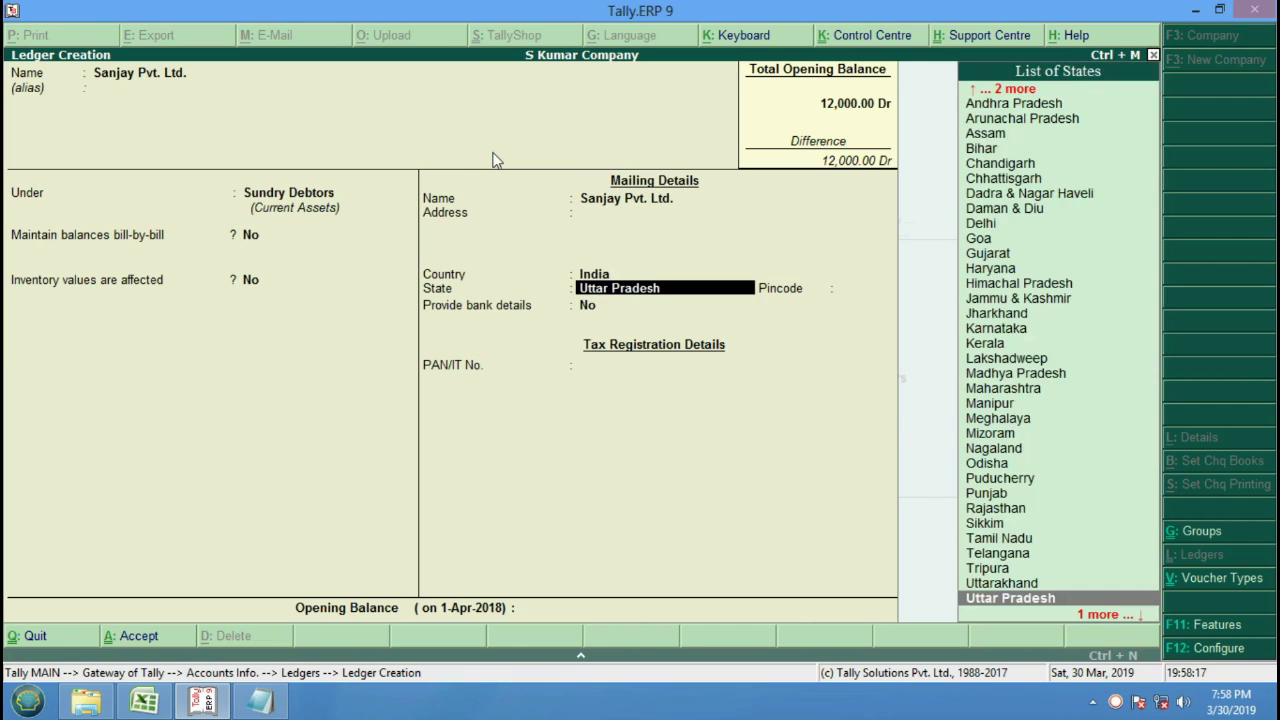
pyautogui.press('Return')
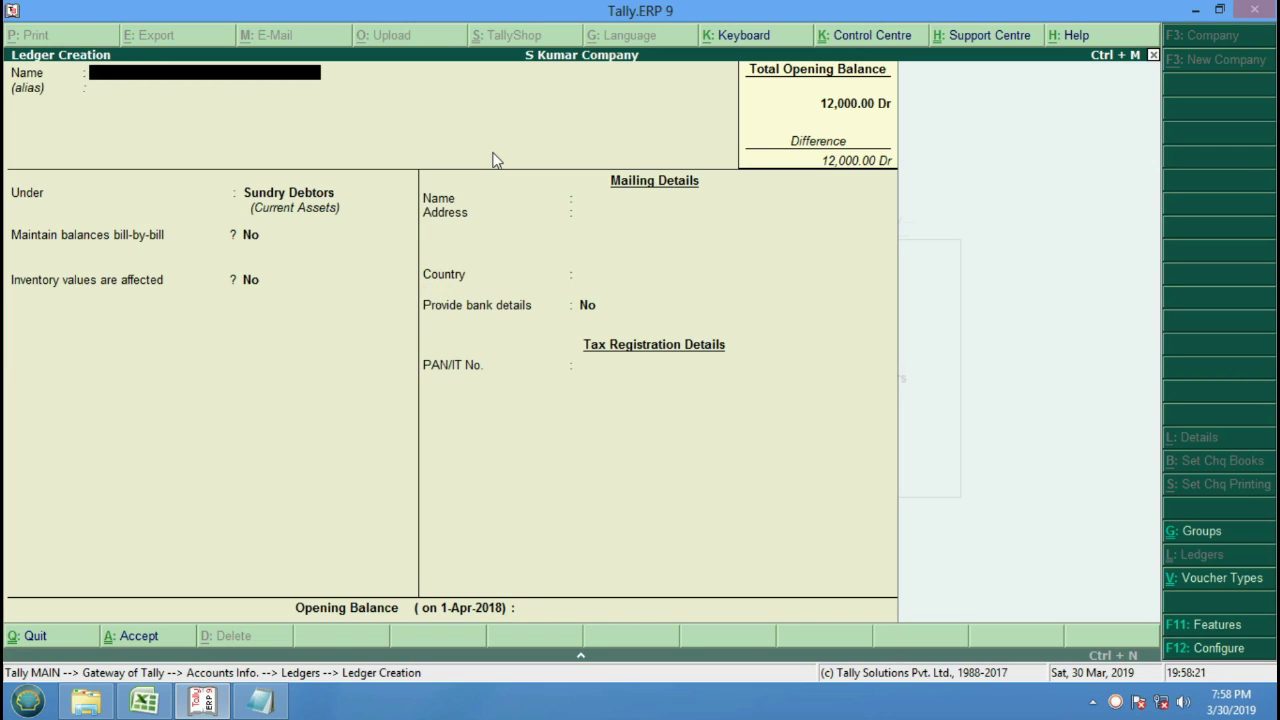
# Return to the Gateway of Tally and open Accounting Vouchers.
pyautogui.press('Escape')
pyautogui.press('Return')
pyautogui.press('Escape')
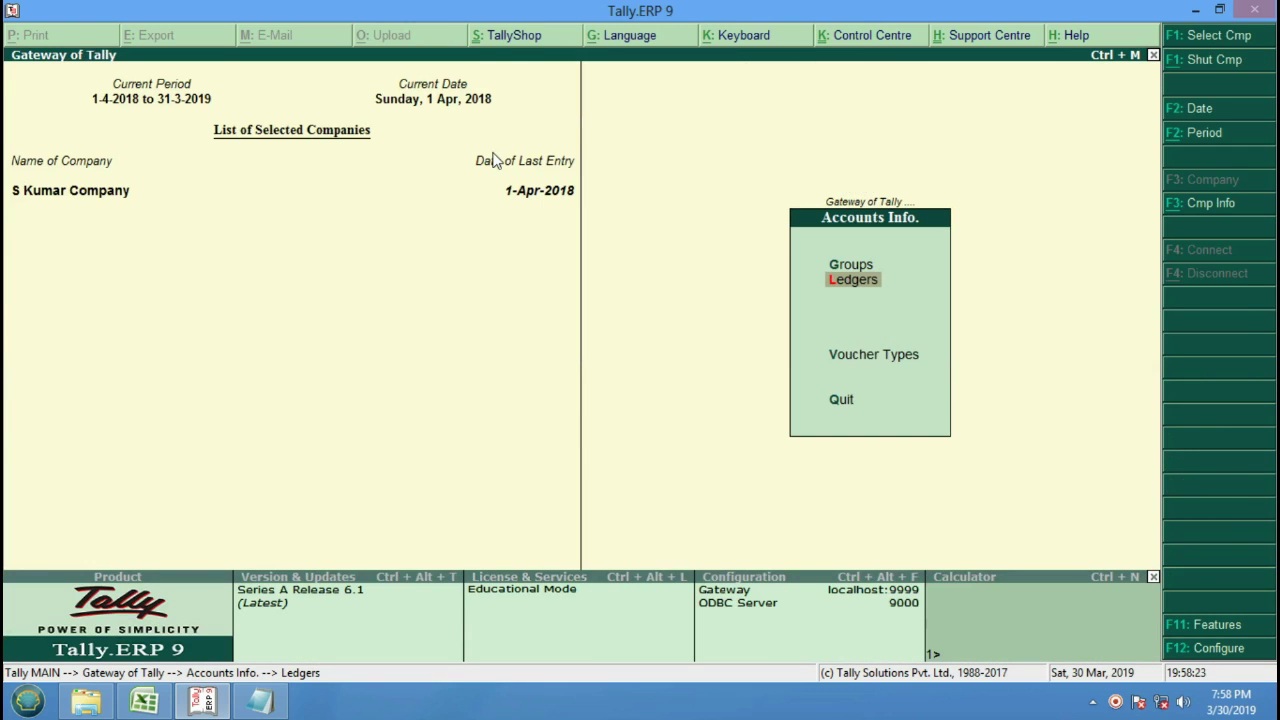
pyautogui.press('Escape')
pyautogui.press('Down')
pyautogui.press('Down')
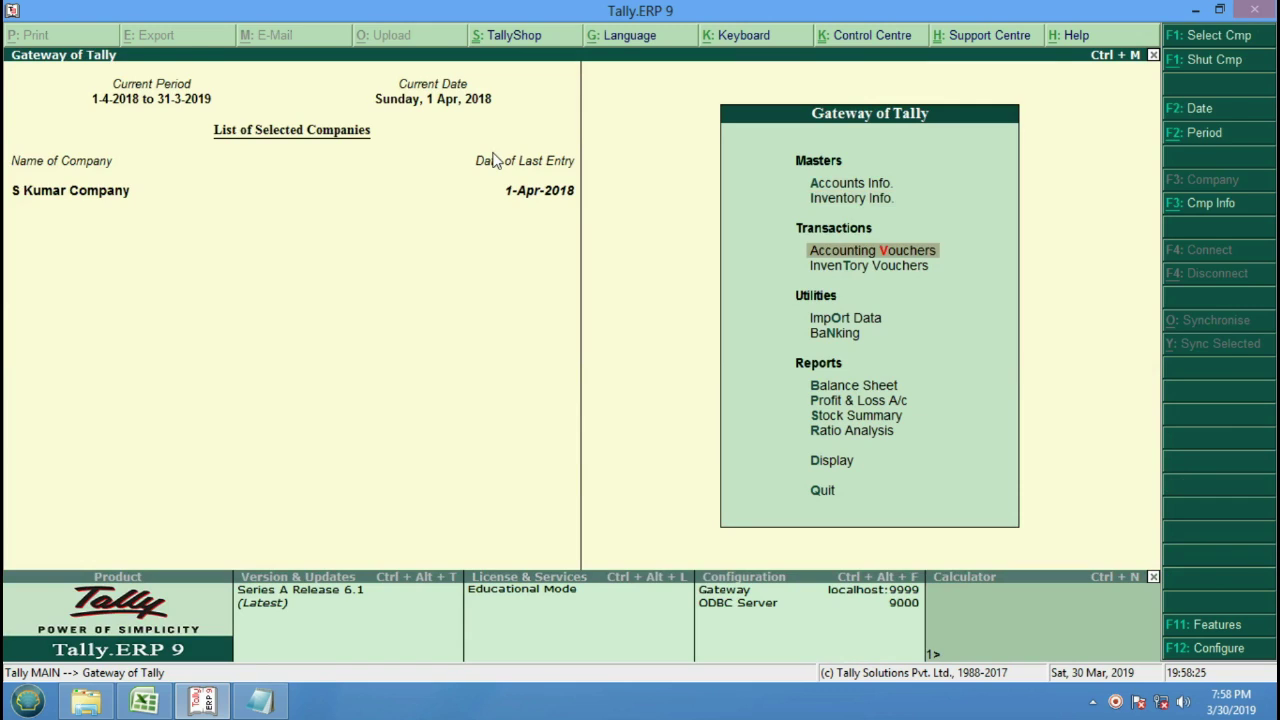
pyautogui.press('Return')
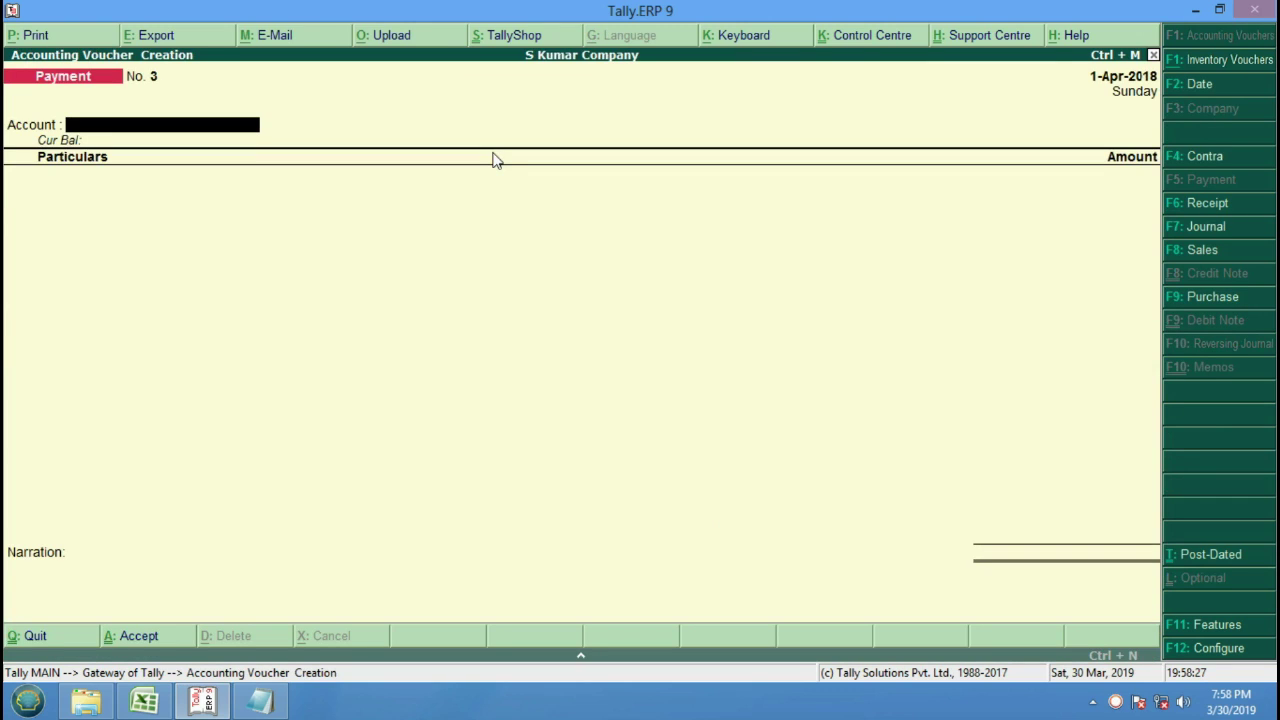
# Switch to a Sales voucher and enter reference number 11.
pyautogui.press('F9')
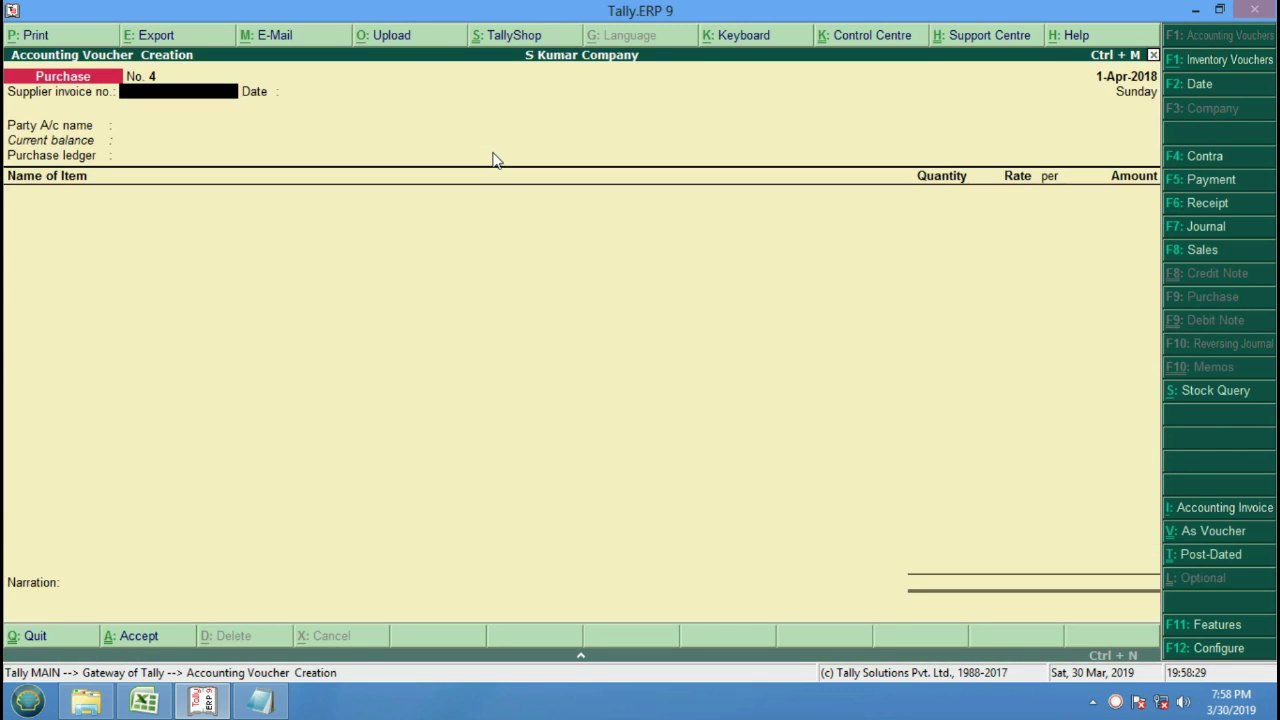
pyautogui.click(1215, 257)
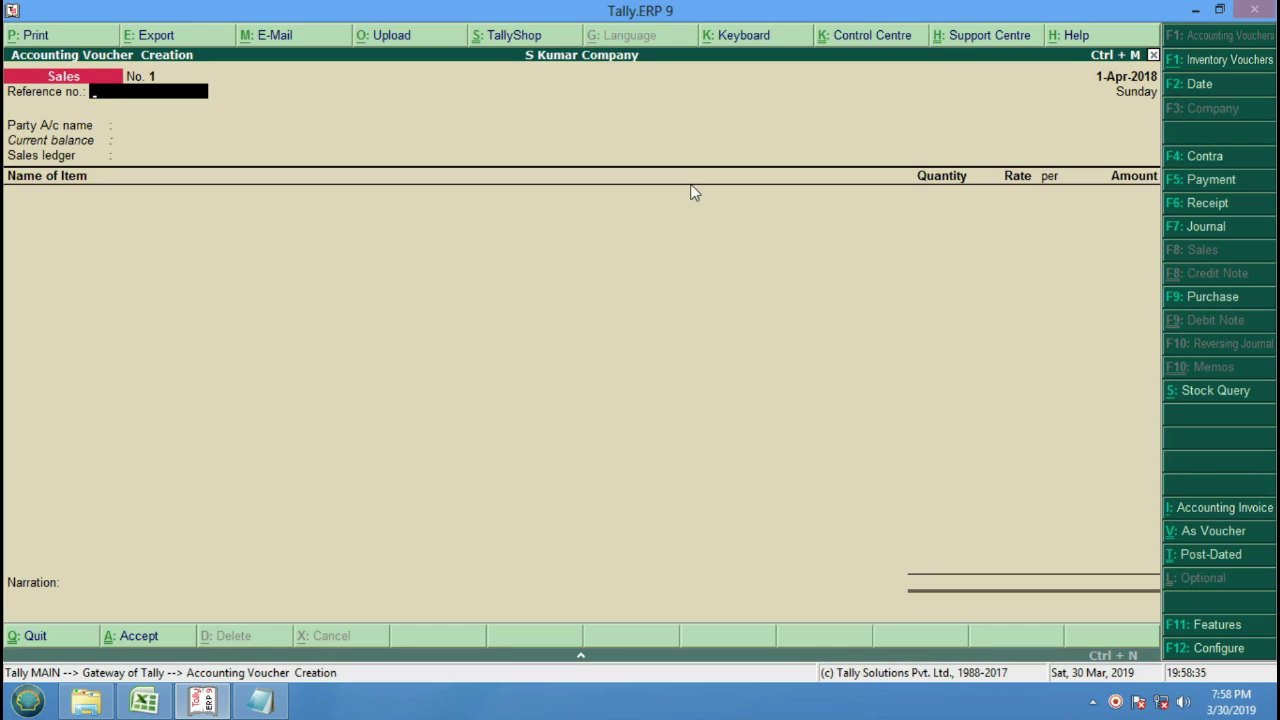
pyautogui.write('11')
pyautogui.press('Return')
# Choose Cash as party, accept default party details, and keep Sales A/c.
pyautogui.press('Return')
pyautogui.press('Return')
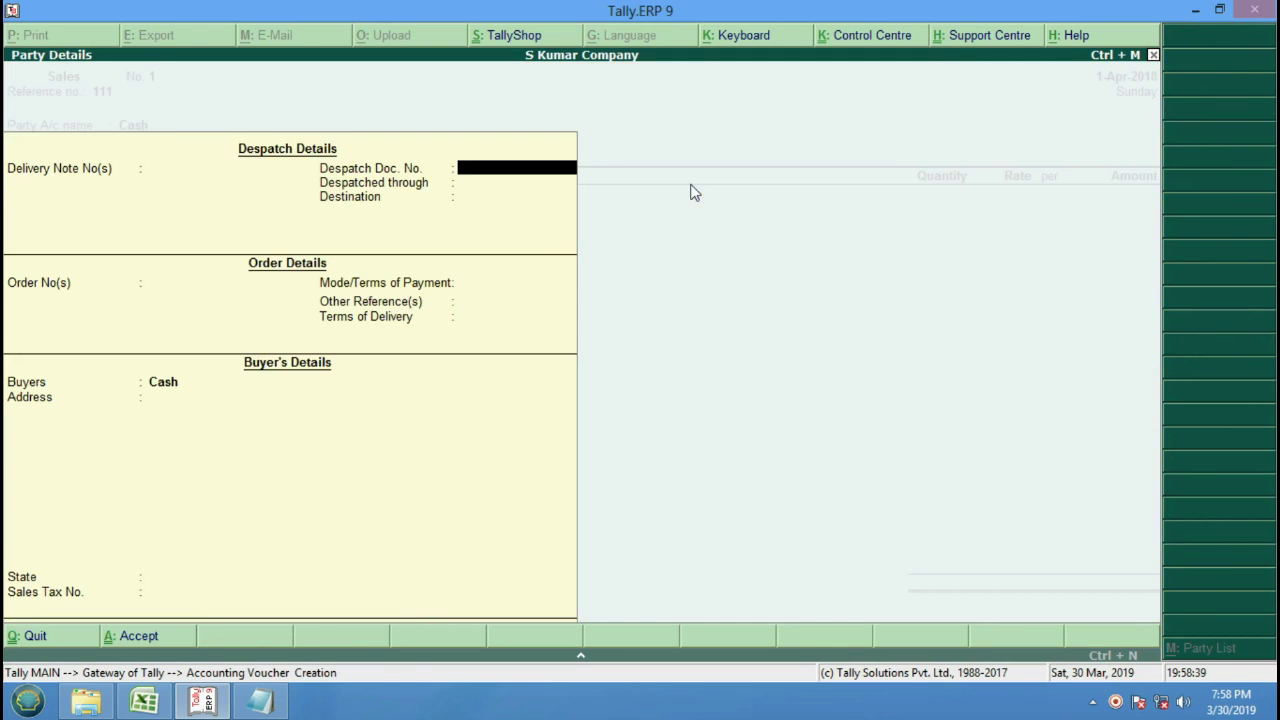
pyautogui.press('Return')
pyautogui.press('Return')
pyautogui.press('Return')
pyautogui.press('Return')
pyautogui.press('Return')
pyautogui.press('Return')
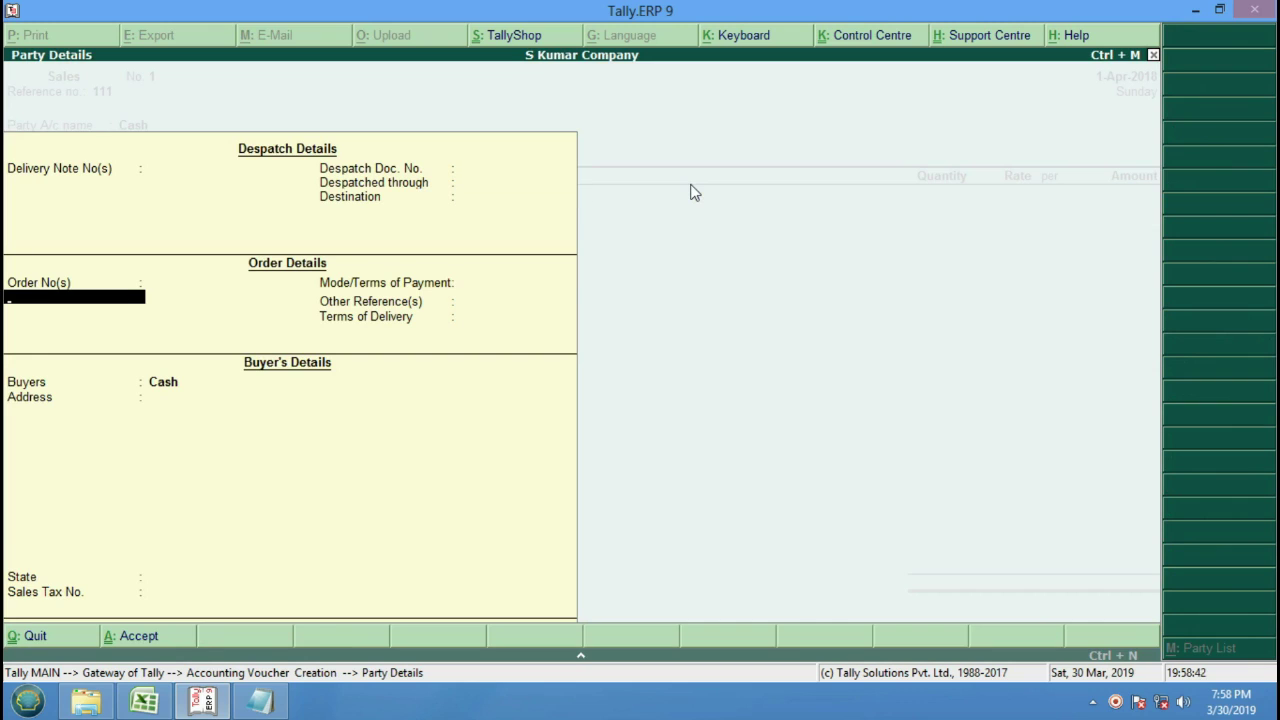
pyautogui.press('Return')
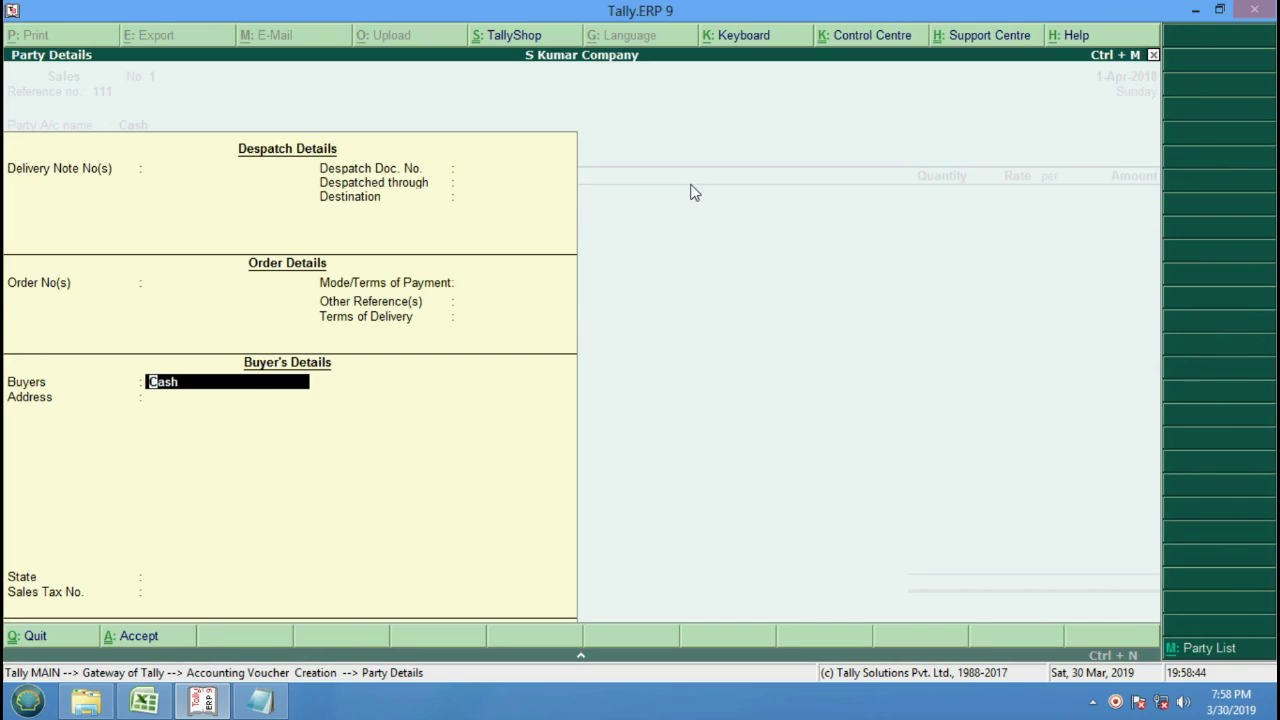
pyautogui.press('Return')
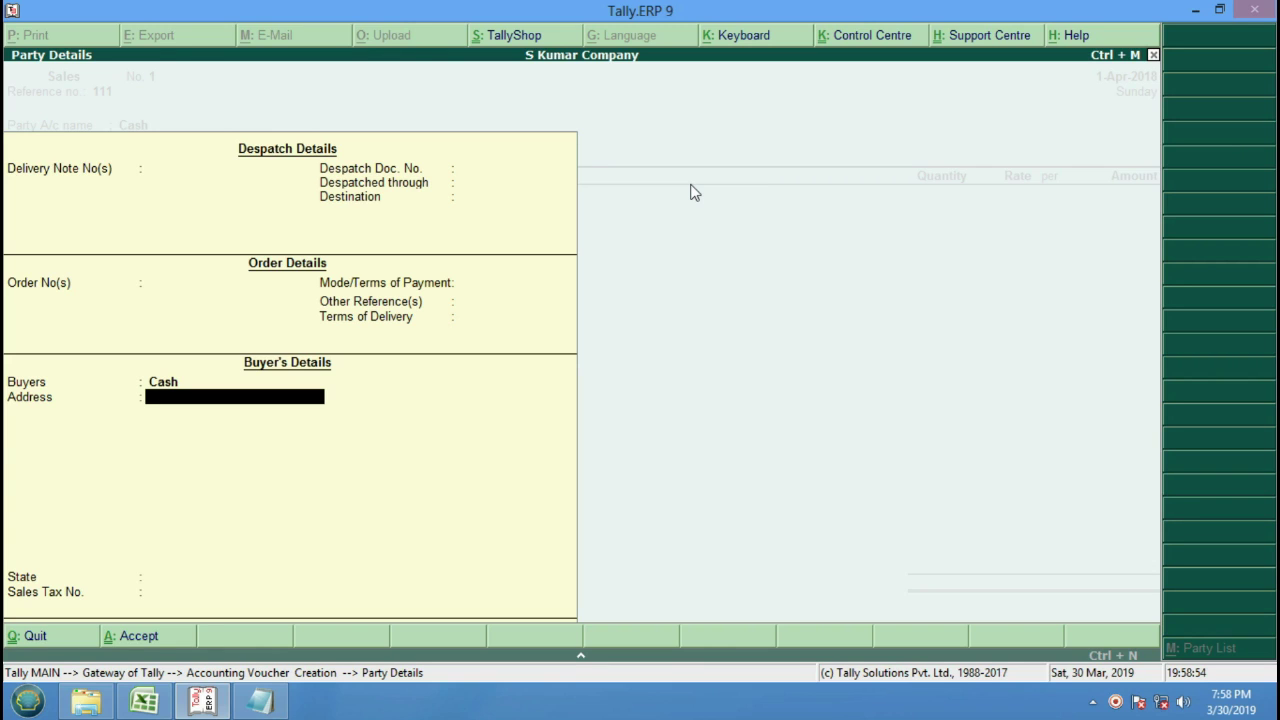
pyautogui.press('Return')
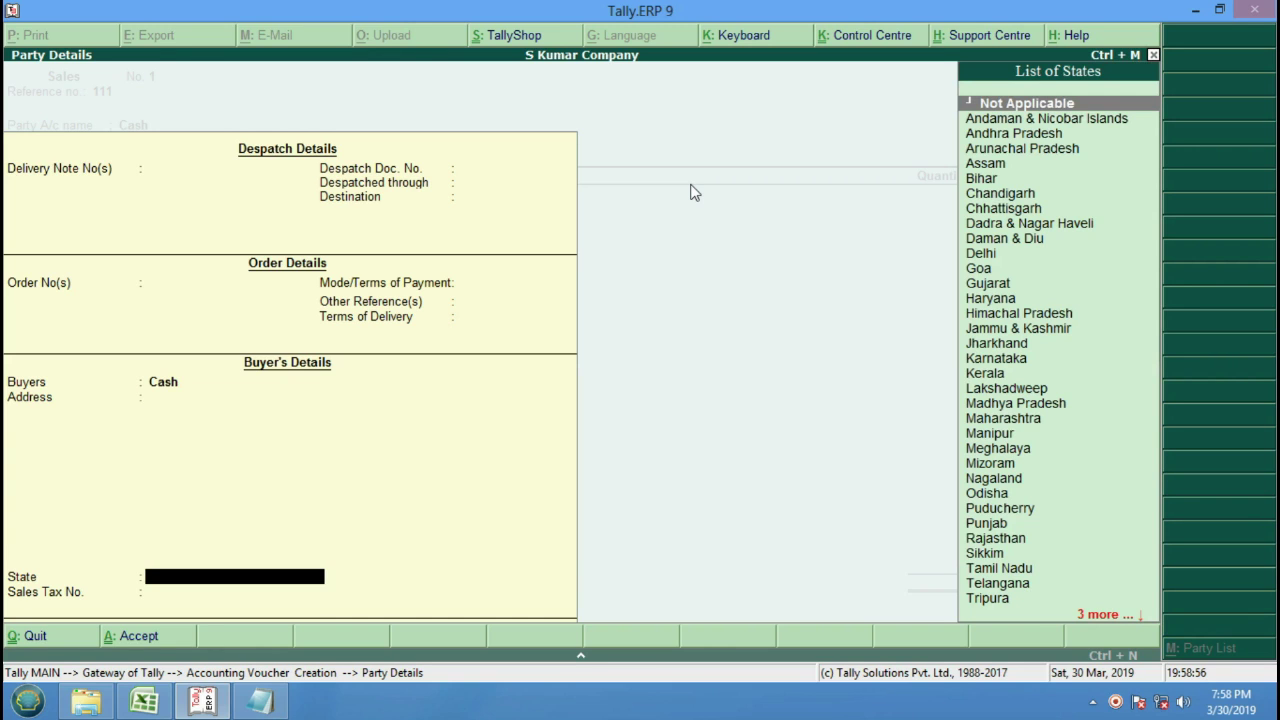
pyautogui.press('Return')
pyautogui.press('Return')
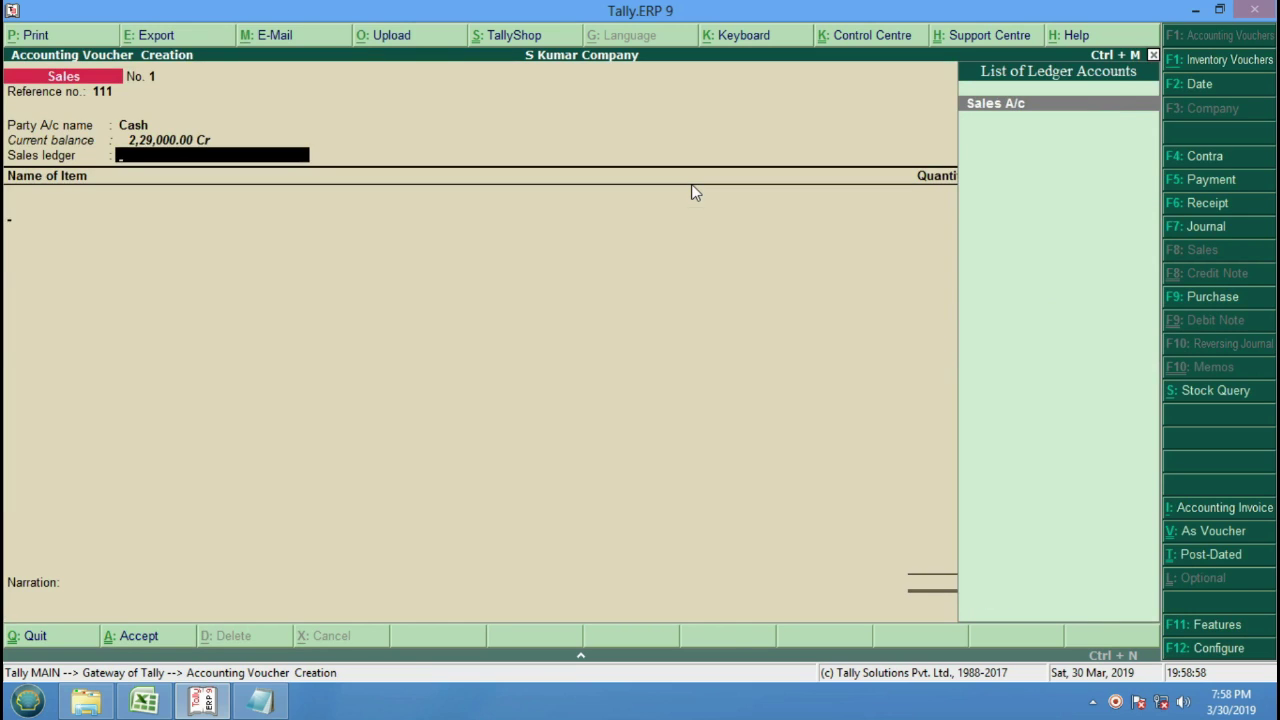
pyautogui.press('Return')
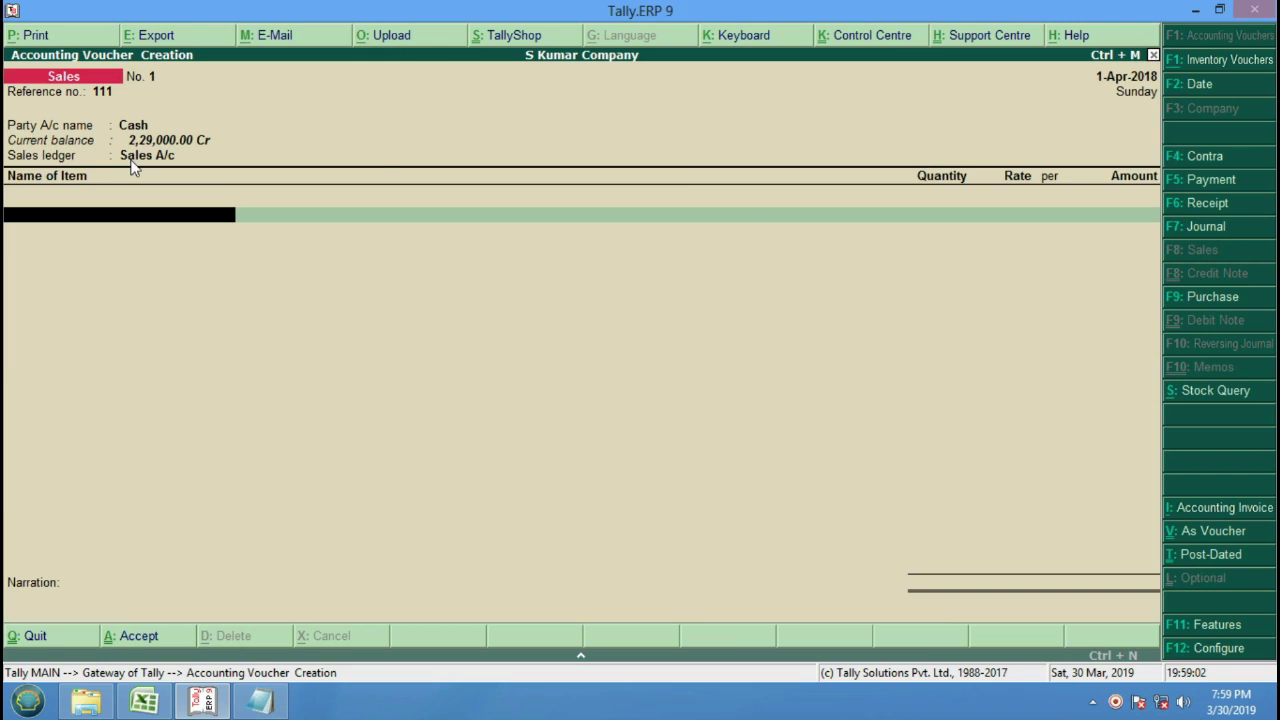
# Add Dvd Player, 1 Pcs at 7,000.
pyautogui.press('Down')
pyautogui.press('Down')
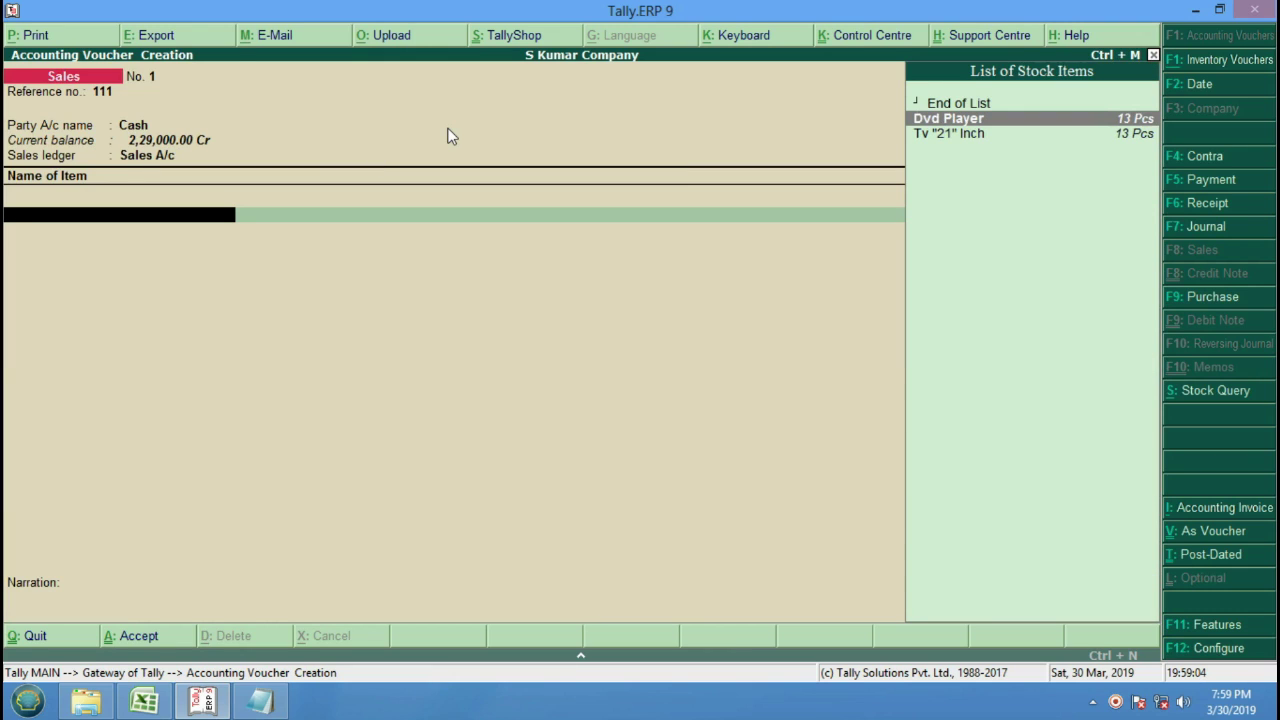
pyautogui.press('Return')
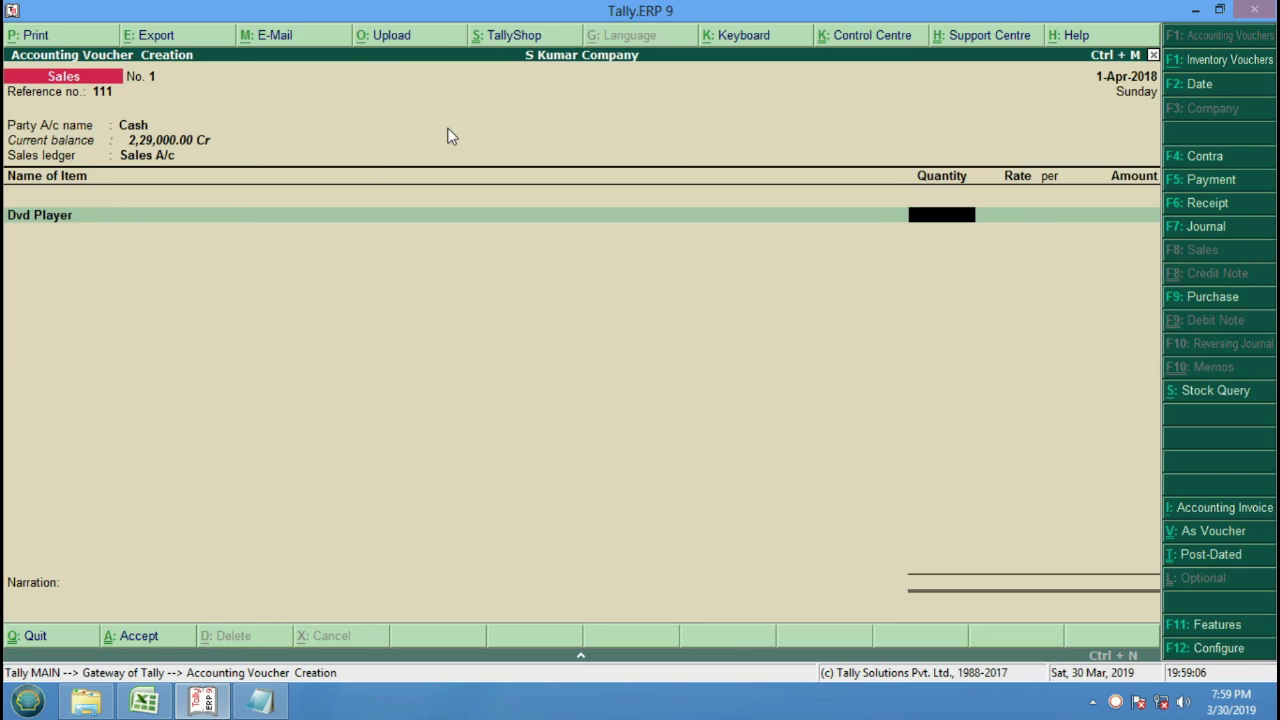
pyautogui.press('BackSpace')
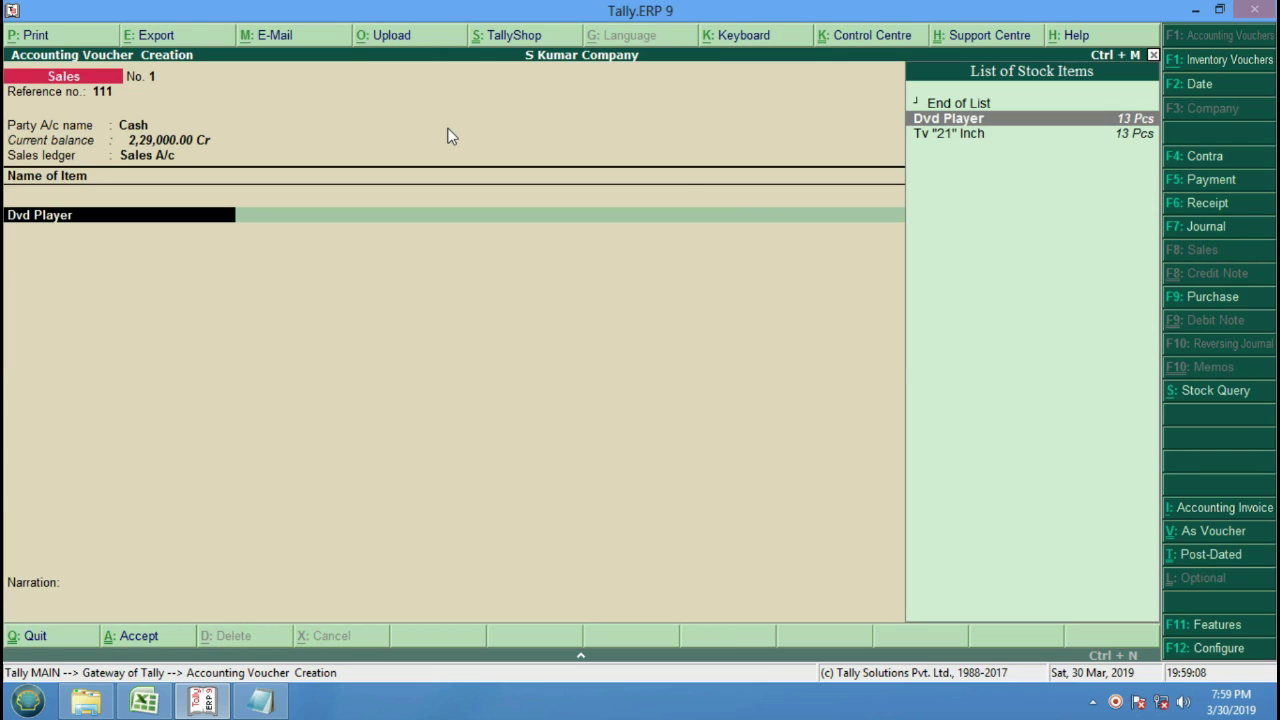
pyautogui.press('Return')
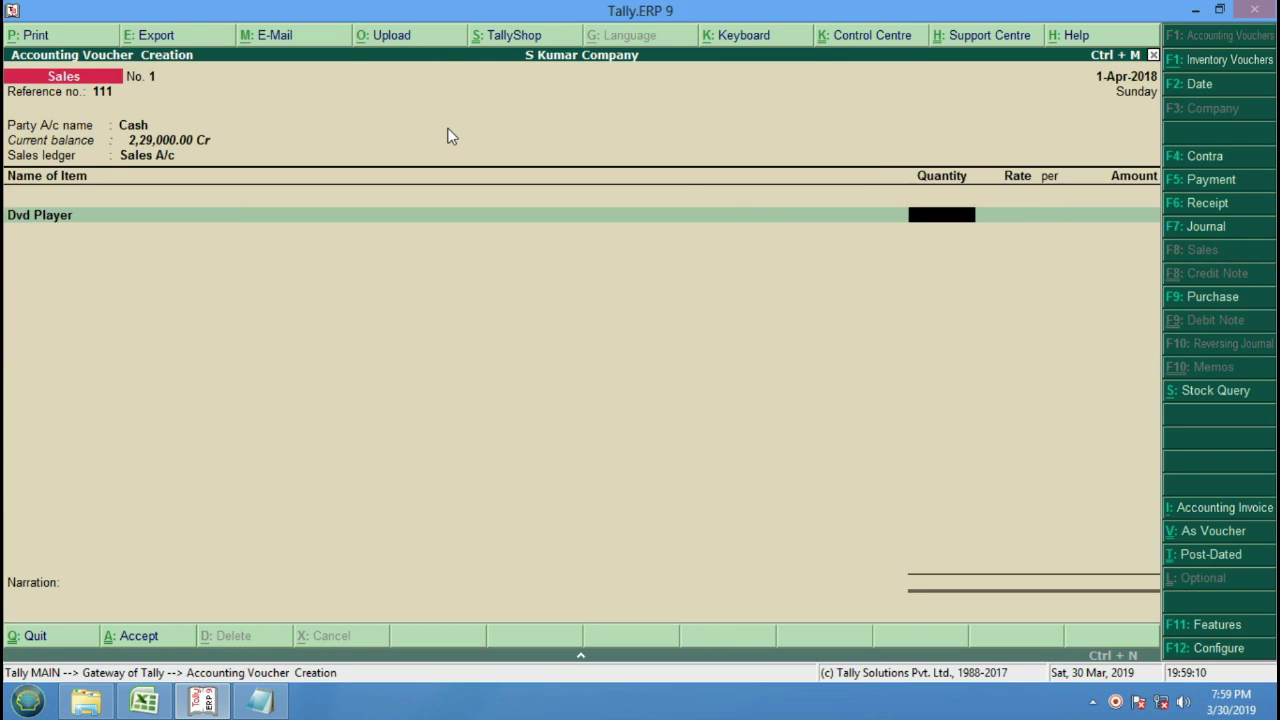
pyautogui.write('1')
pyautogui.press('Return')
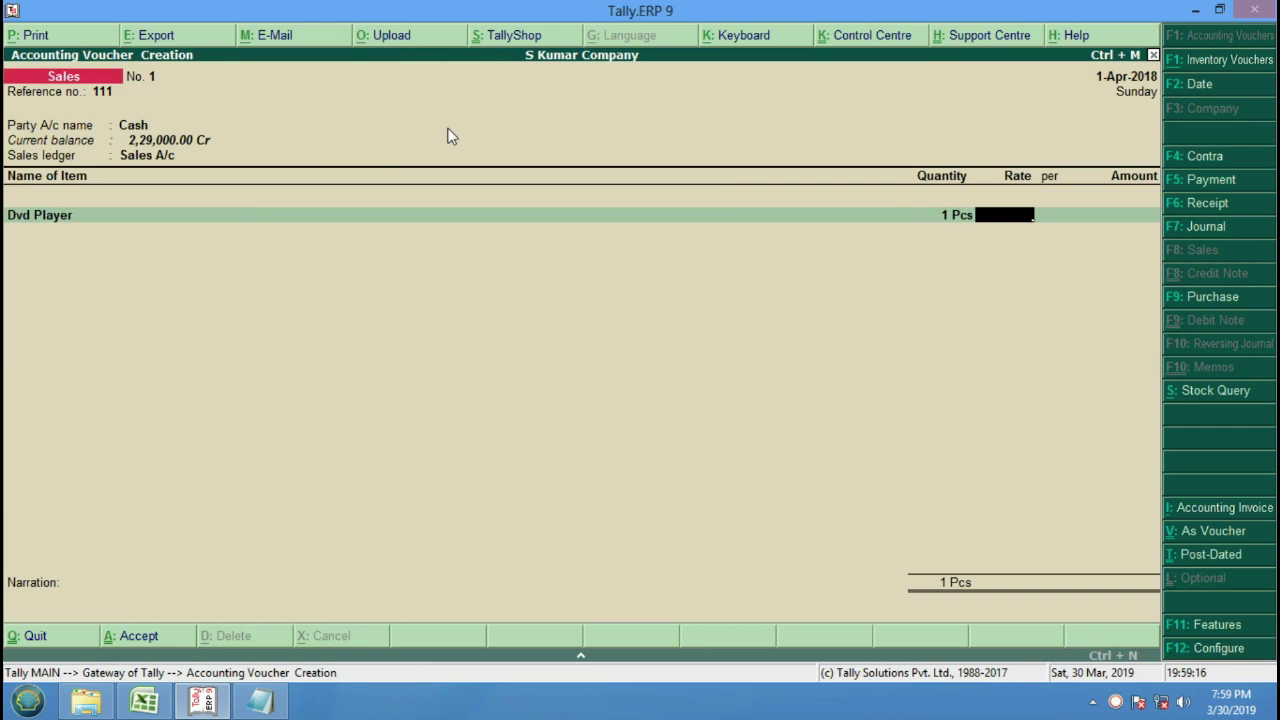
pyautogui.write('7000')
pyautogui.press('Return')
# Add Tv "21" Inch at 16,000 and end the item list.
pyautogui.press('Return')
pyautogui.press('Return')
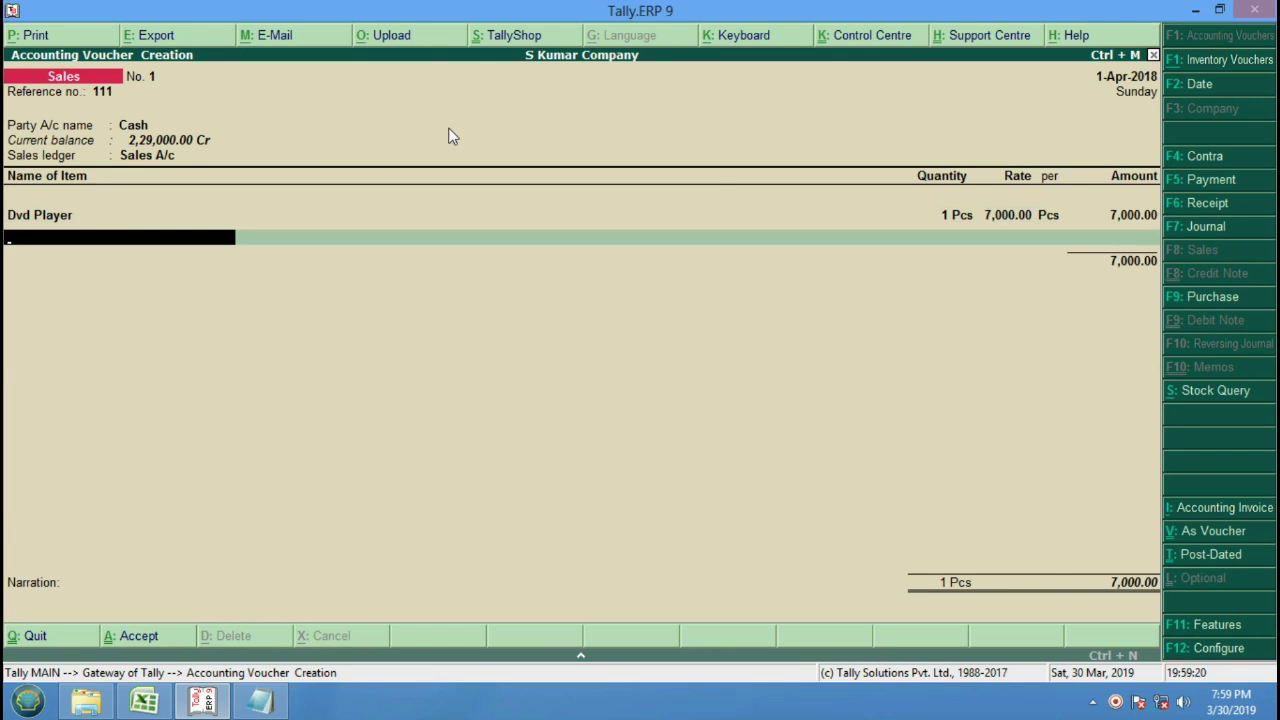
pyautogui.press('Down')
pyautogui.press('Return')
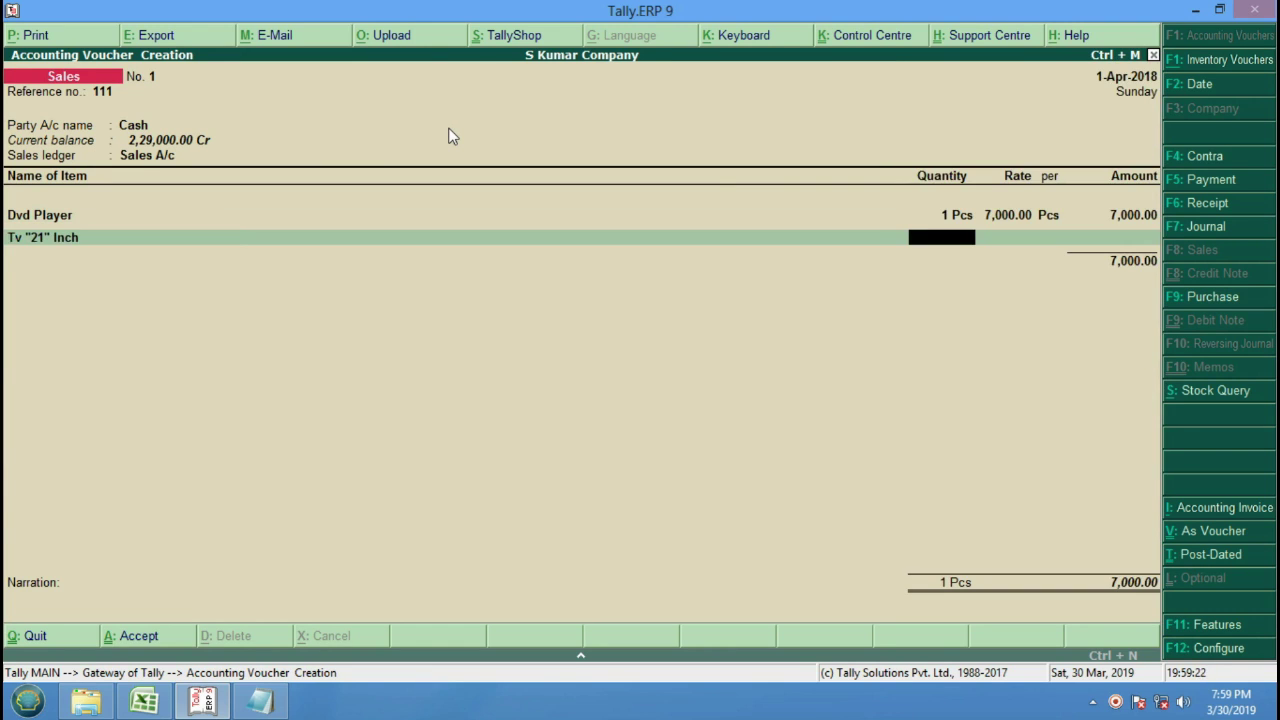
pyautogui.press('Return')
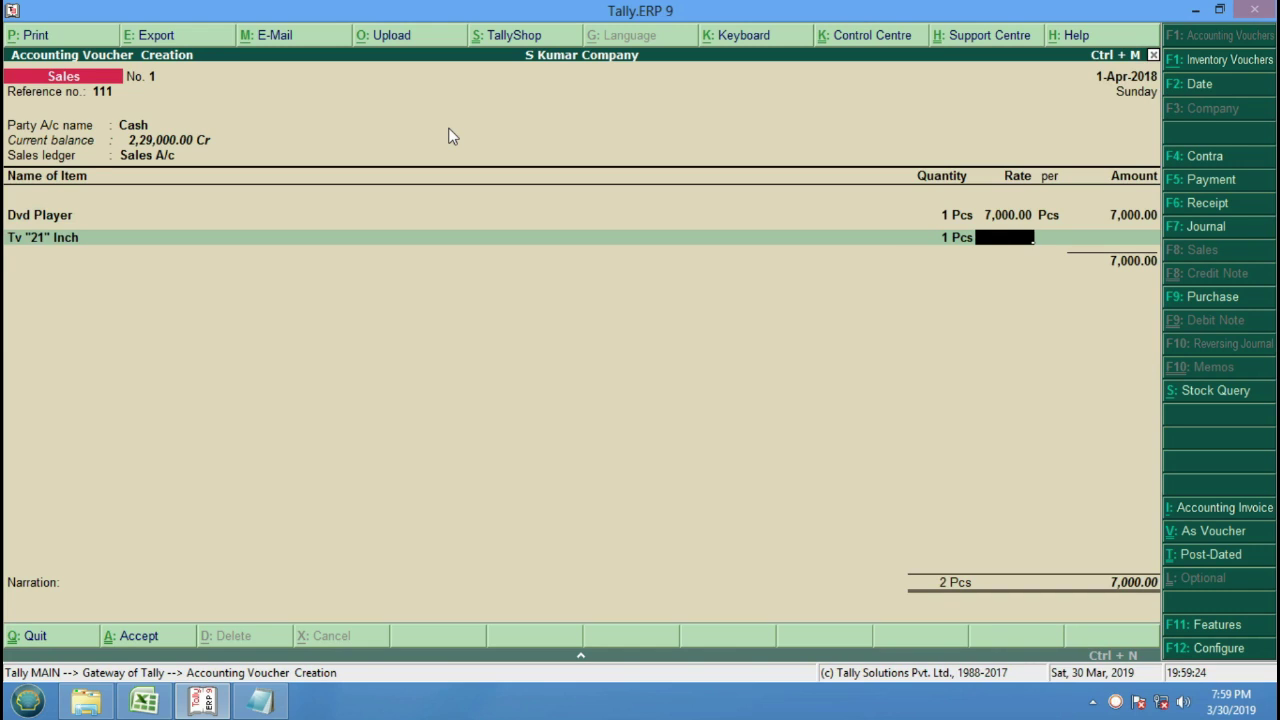
pyautogui.write('16000')
pyautogui.press('Return')
pyautogui.press('Return')
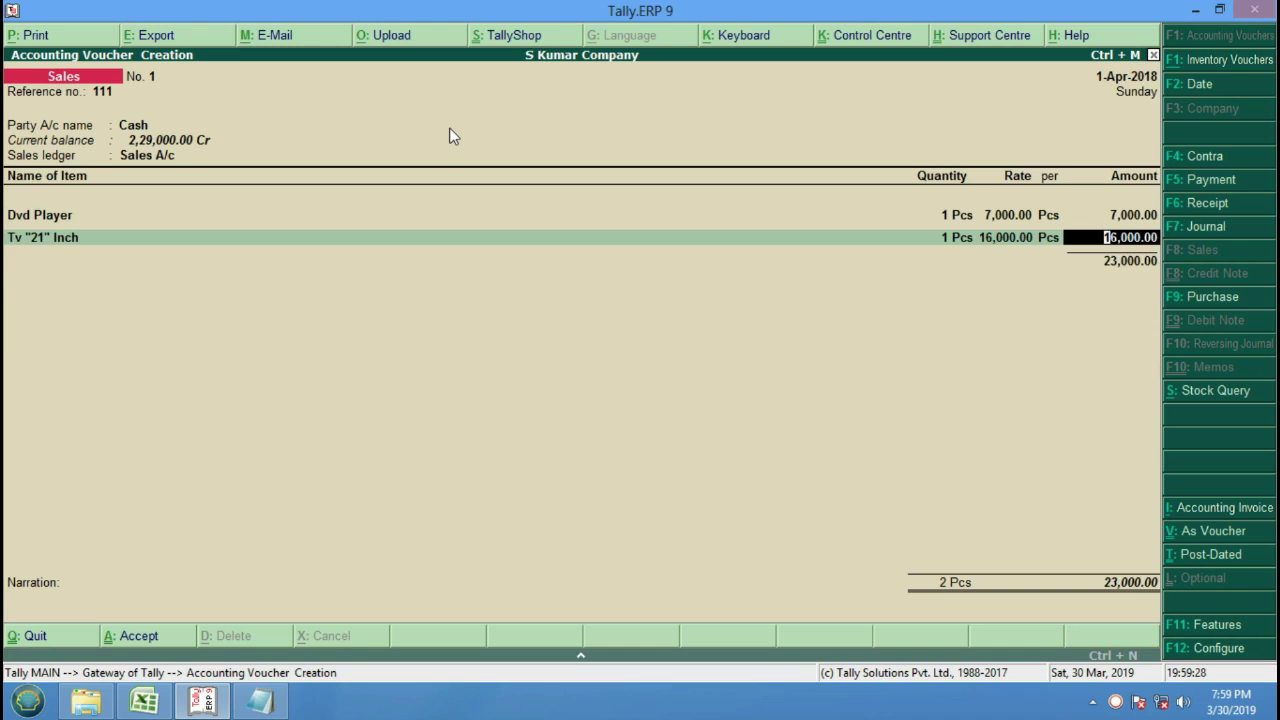
pyautogui.press('Return')
pyautogui.press('Return')
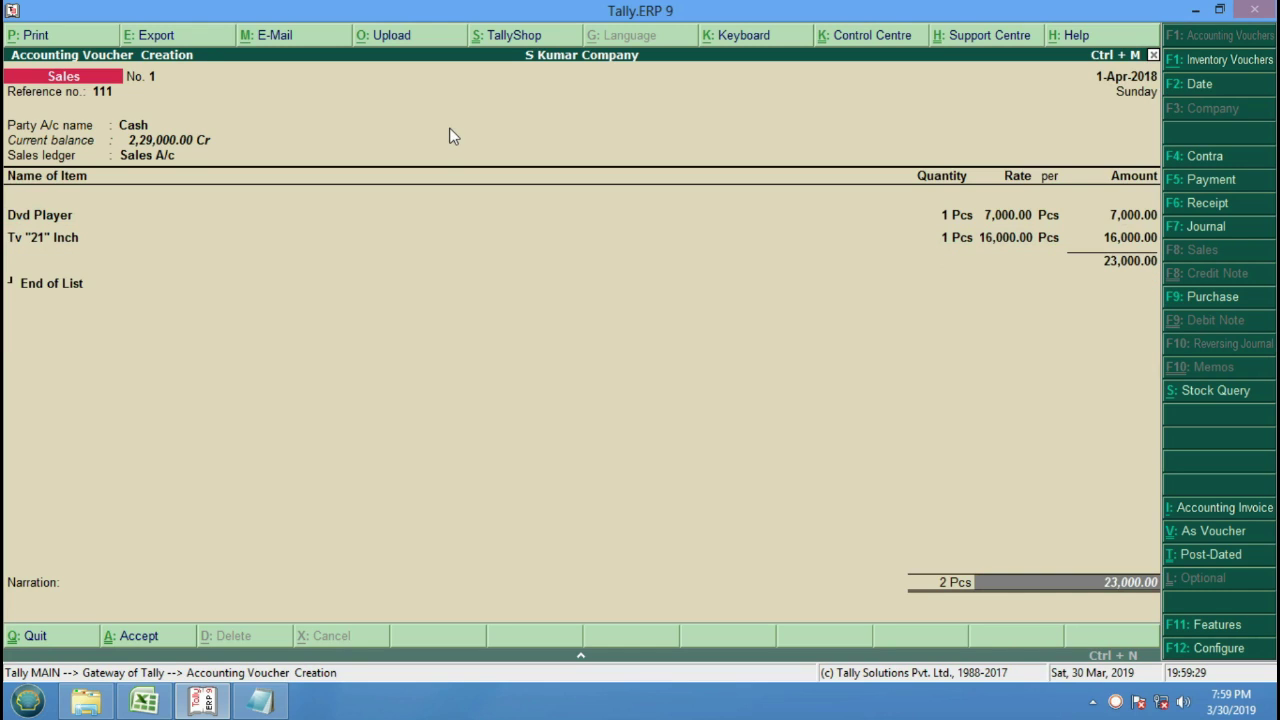
pyautogui.press('Return')
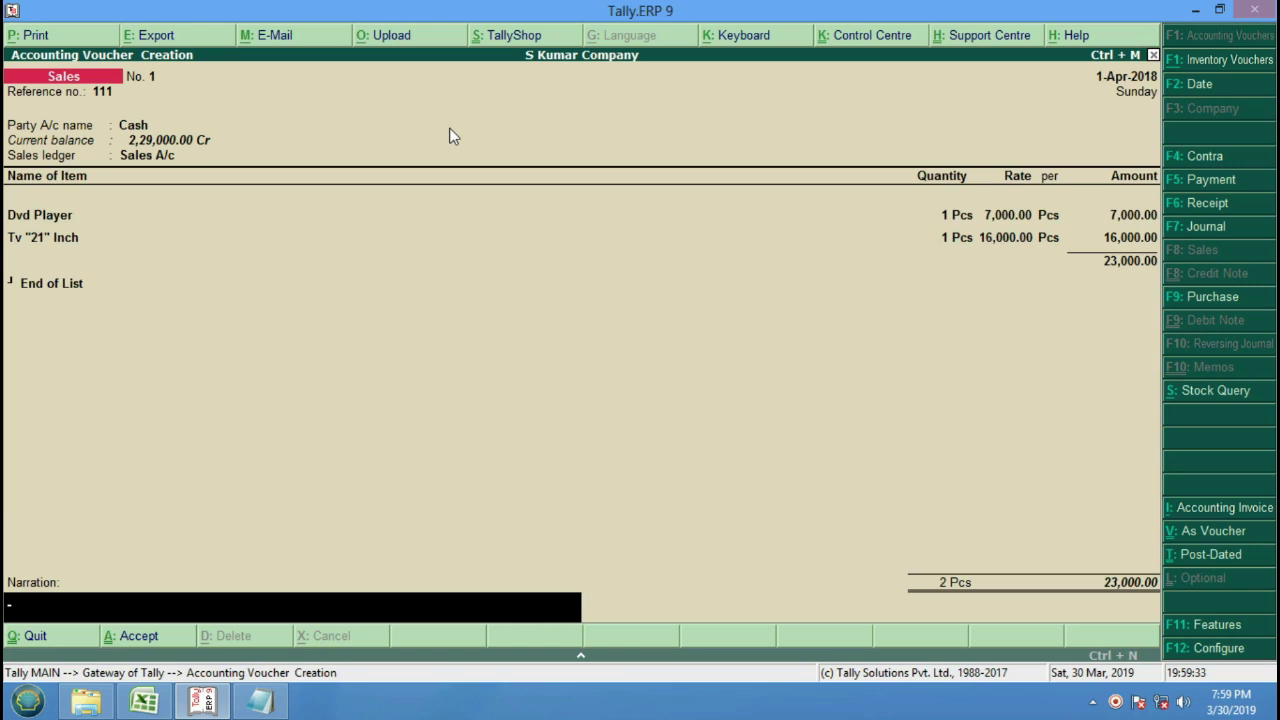
# Enter narration 'Cash Sale With Rs. 23000/-' and save sales voucher No. 1.
pyautogui.write('Cash Sale With rs')
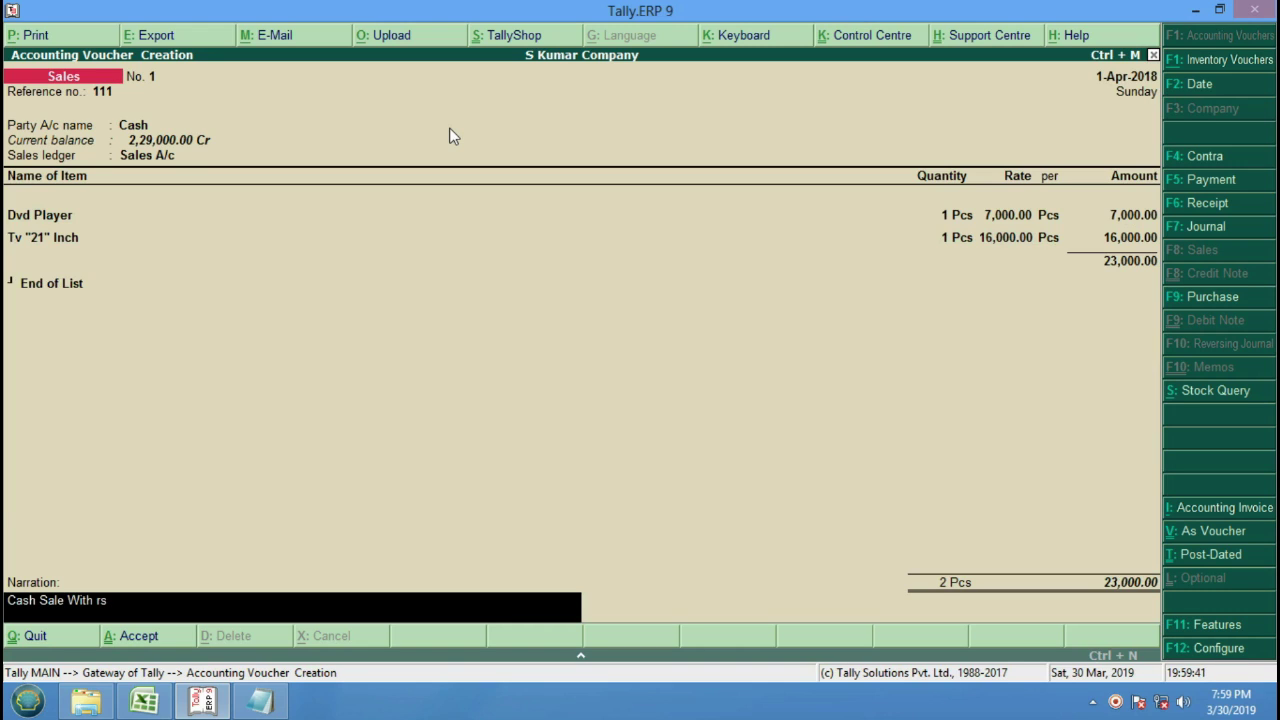
pyautogui.press('BackSpace')
pyautogui.write('Rs. 23000/-')
pyautogui.press('Return')
pyautogui.press('Return')
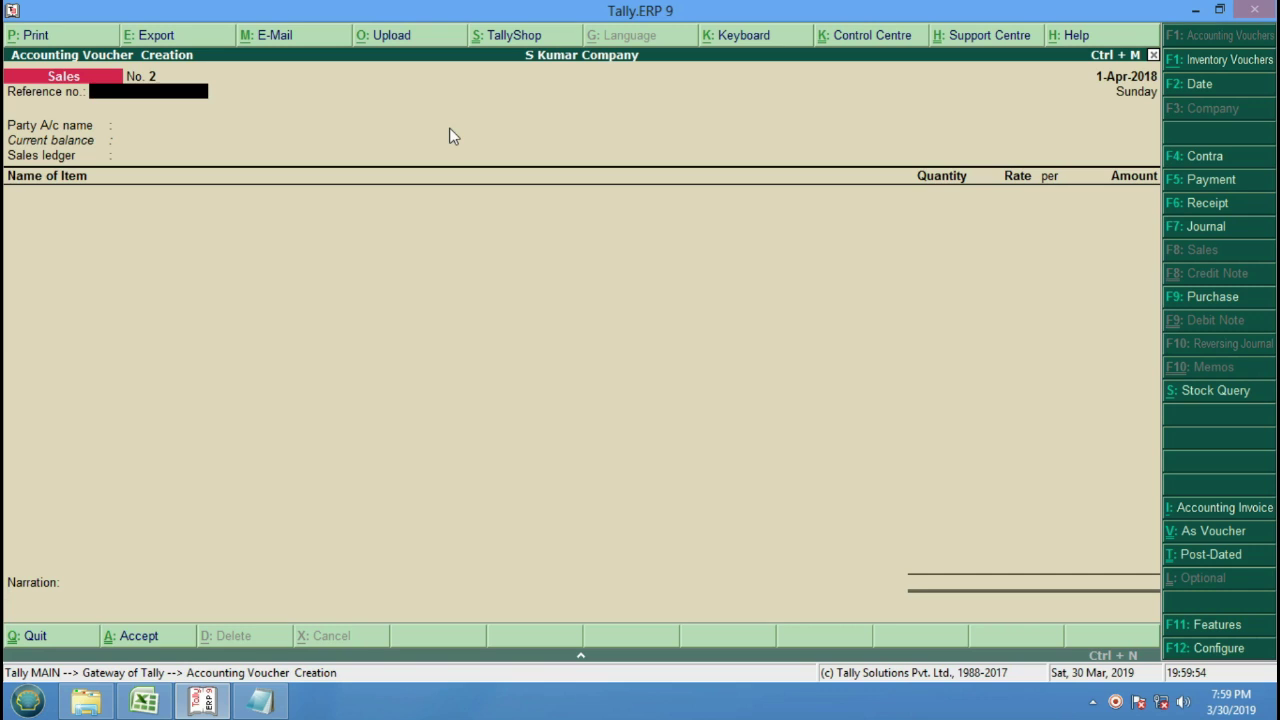
# Enter reference 112 and choose Pnb Bank as the party account.
pyautogui.write('112')
pyautogui.press('Return')
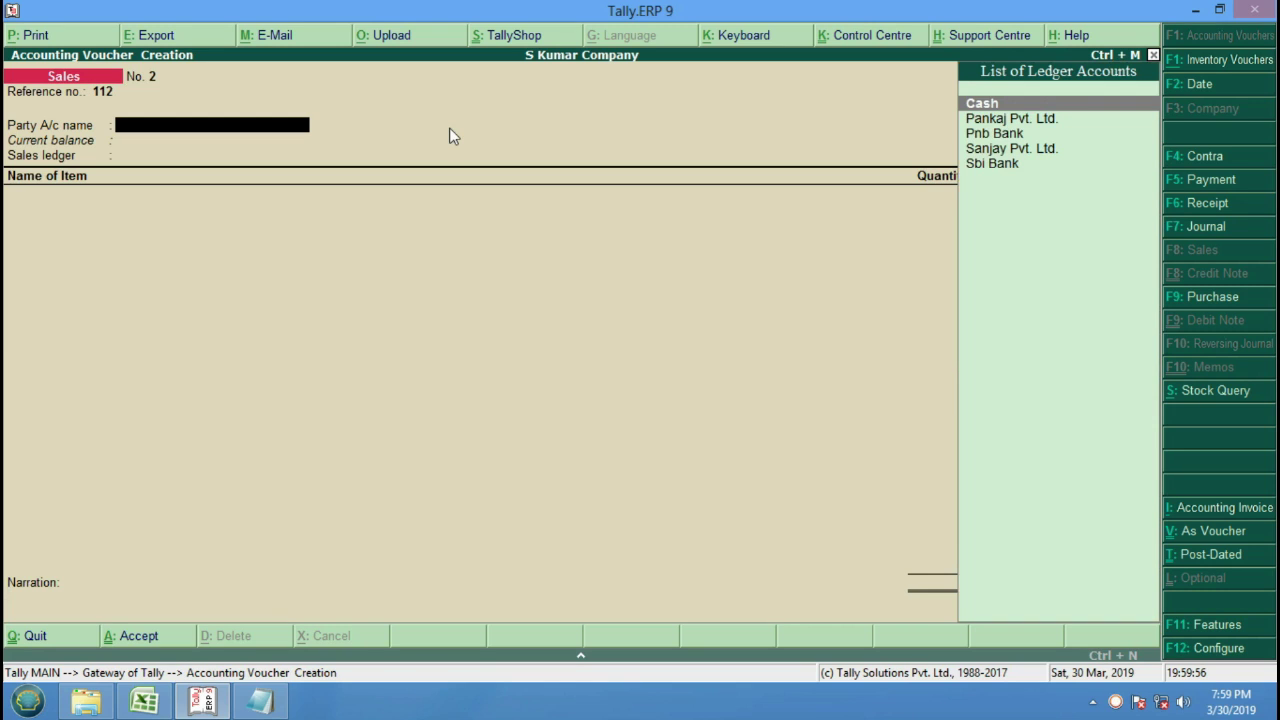
pyautogui.press('Down')
pyautogui.press('Down')
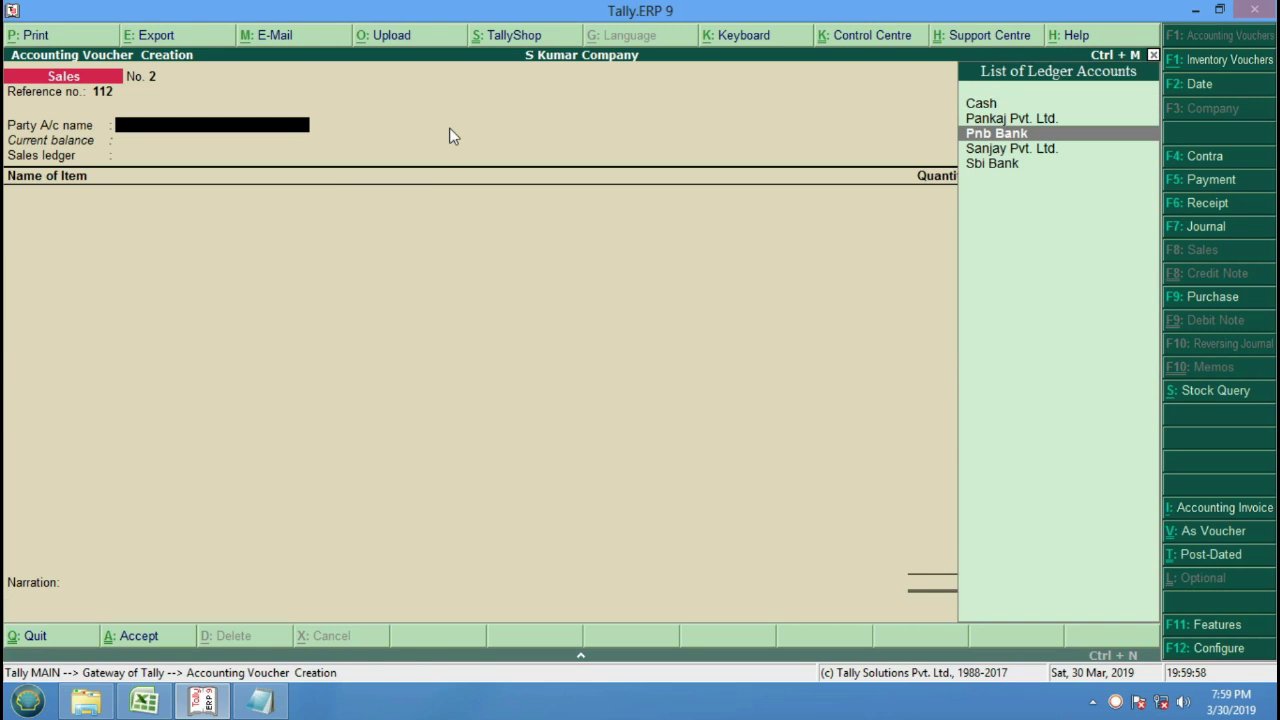
pyautogui.press('Return')
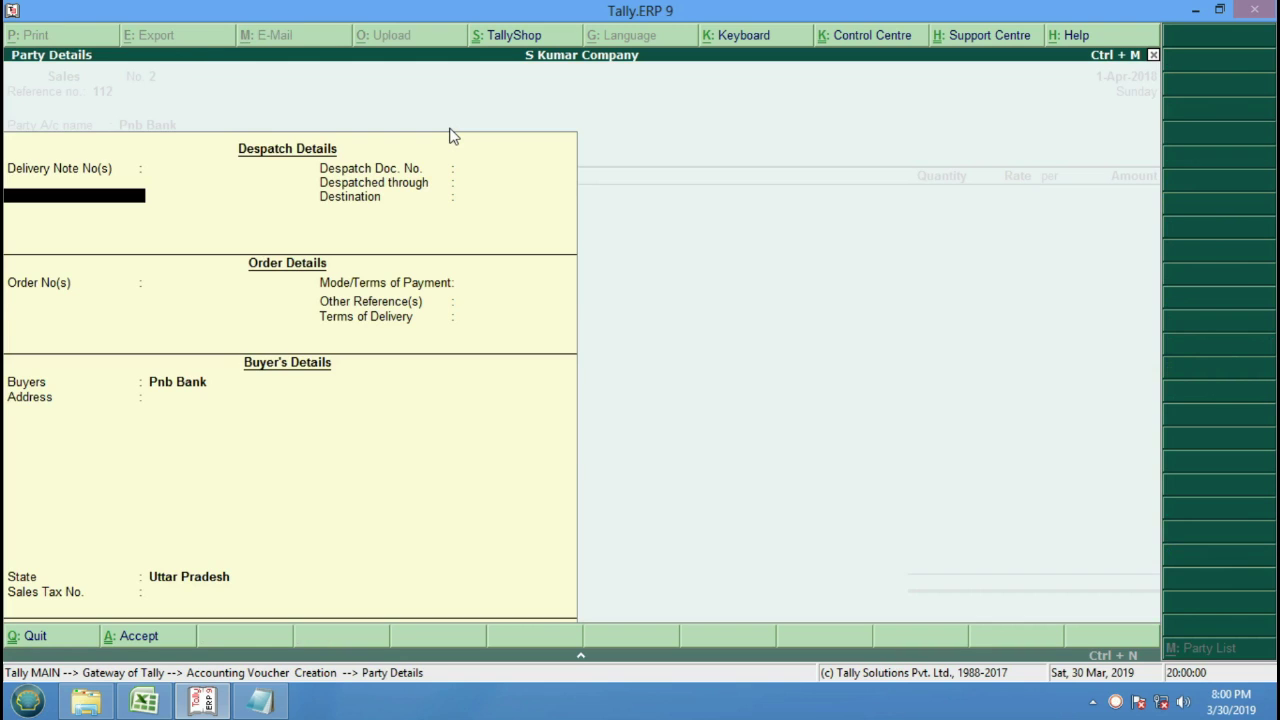
pyautogui.press('Return')
pyautogui.press('Return')
pyautogui.press('Return')
pyautogui.press('Return')
pyautogui.press('Return')
pyautogui.press('Return')
pyautogui.press('Return')
pyautogui.press('Return')
pyautogui.press('Return')
pyautogui.press('Return')
pyautogui.press('Return')
pyautogui.press('Return')
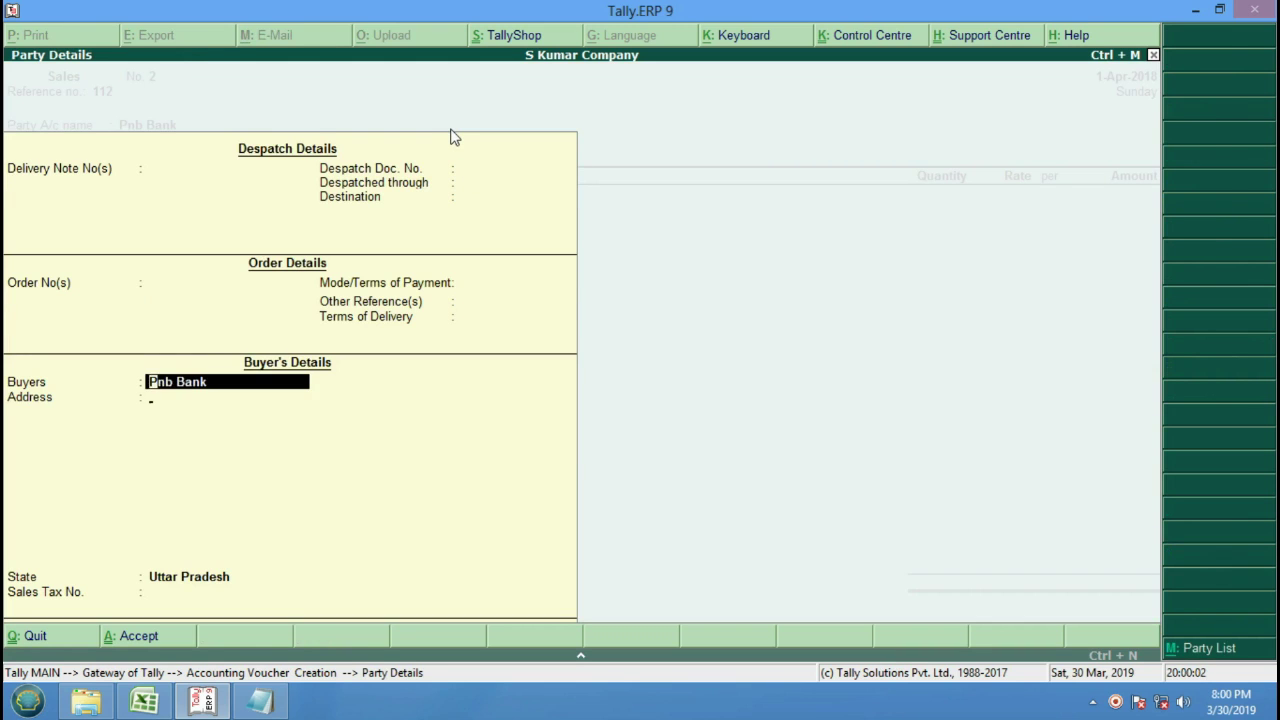
pyautogui.press('Return')
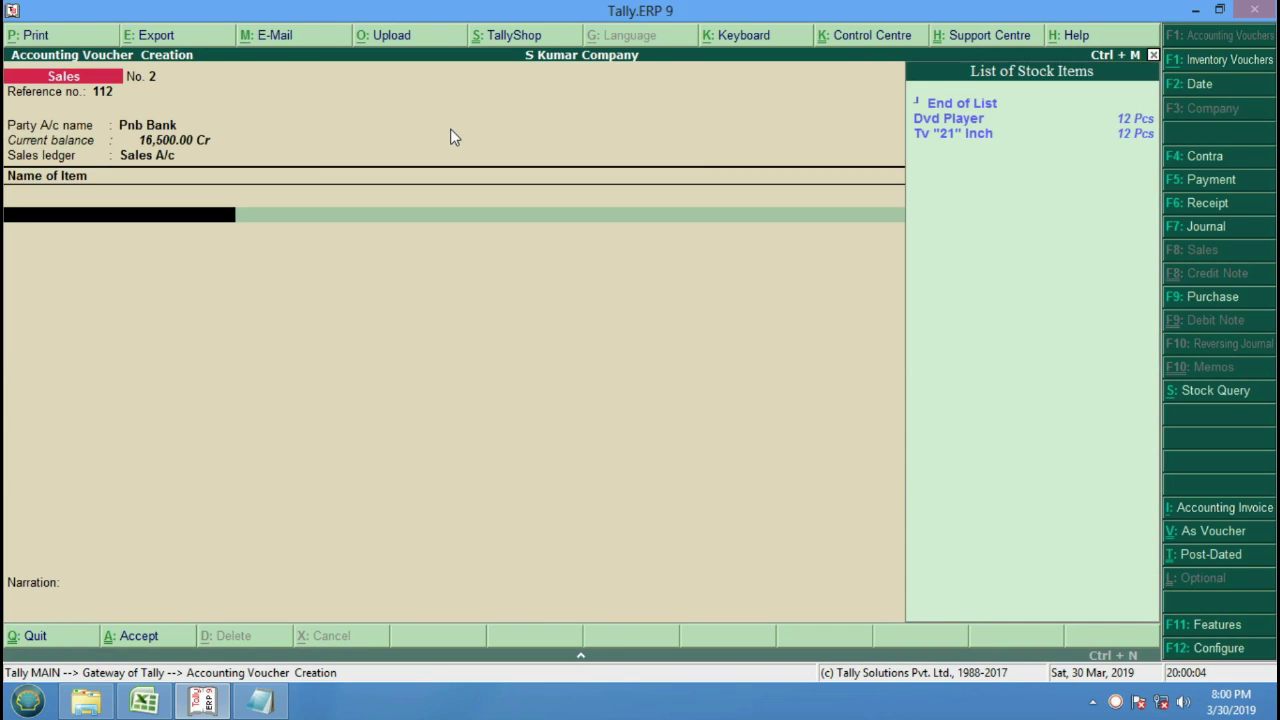
# Add Dvd Player and Tv "21" Inch, narrate 'Sald By.Bank With Rs. 23000/-', and save.
pyautogui.press('Down')
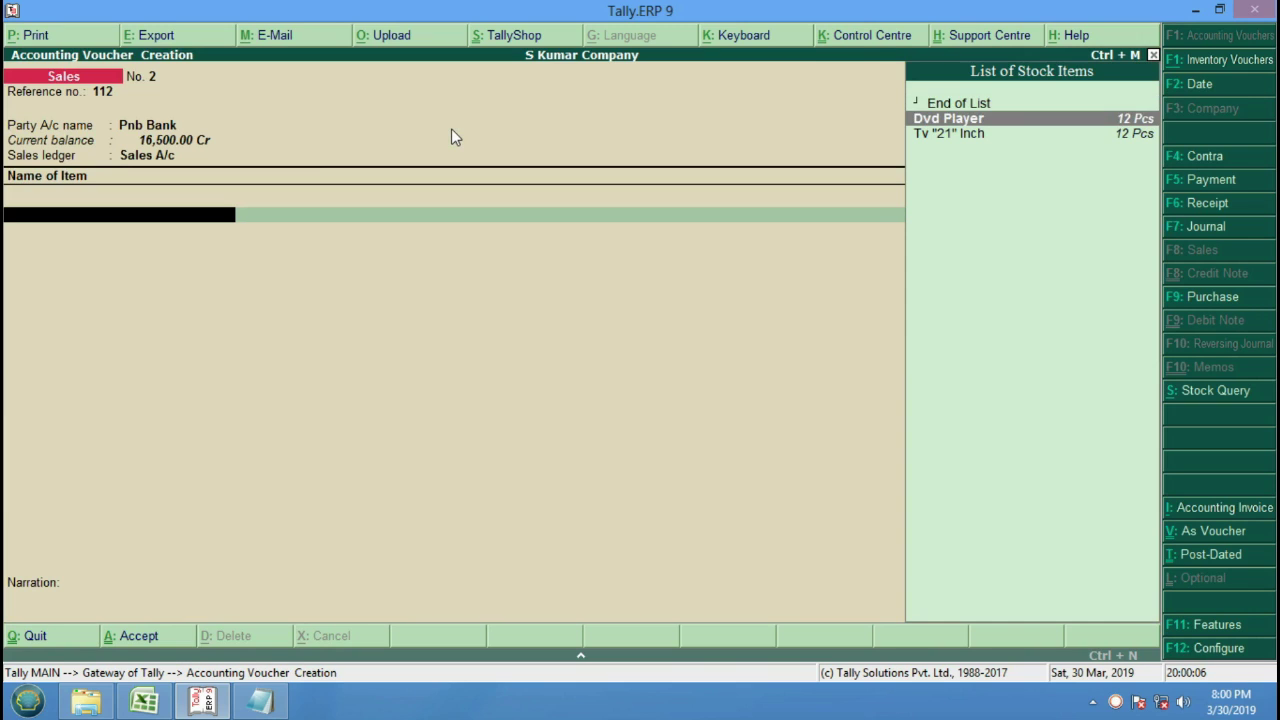
pyautogui.press('Return')
pyautogui.press('Return')
pyautogui.press('Return')
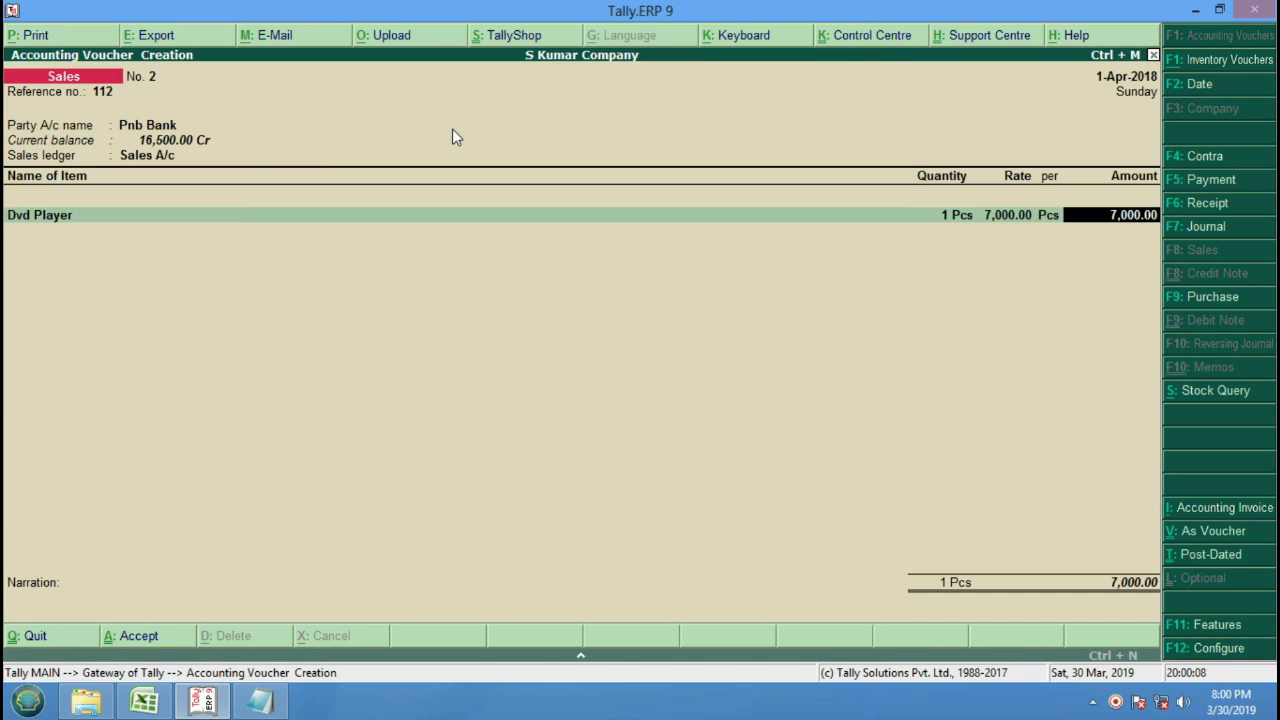
pyautogui.press('Return')
pyautogui.press('Down')
pyautogui.press('Down')
pyautogui.press('Return')
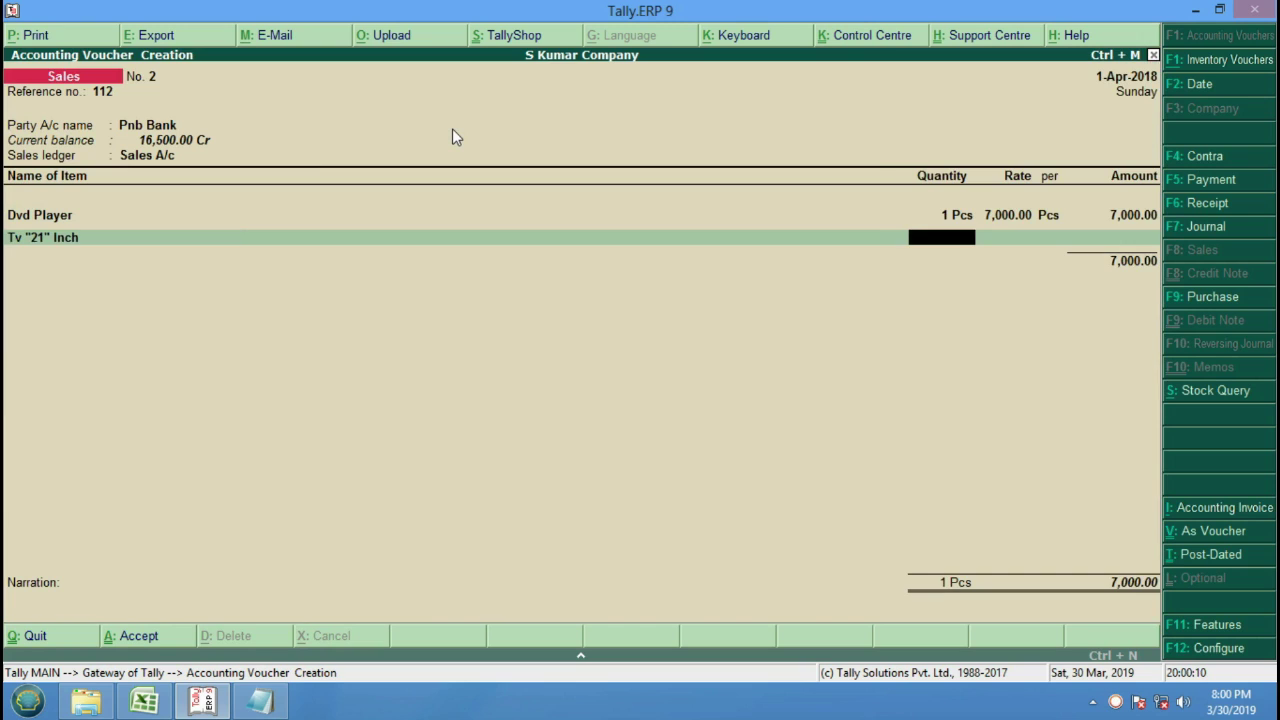
pyautogui.write('1')
pyautogui.press('Return')
pyautogui.press('Return')
pyautogui.press('Return')
pyautogui.press('Return')
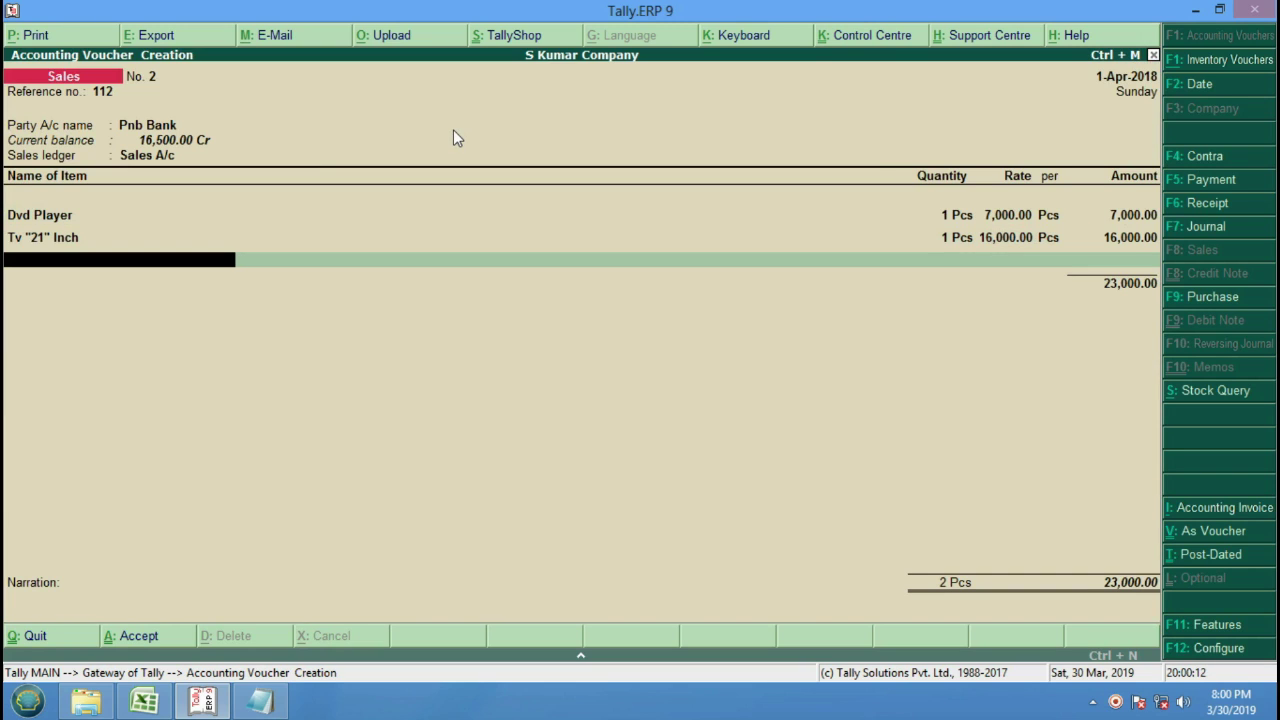
pyautogui.press('Return')
pyautogui.press('Return')
pyautogui.press('Return')
pyautogui.press('Return')
pyautogui.press('Return')
pyautogui.press('Return')
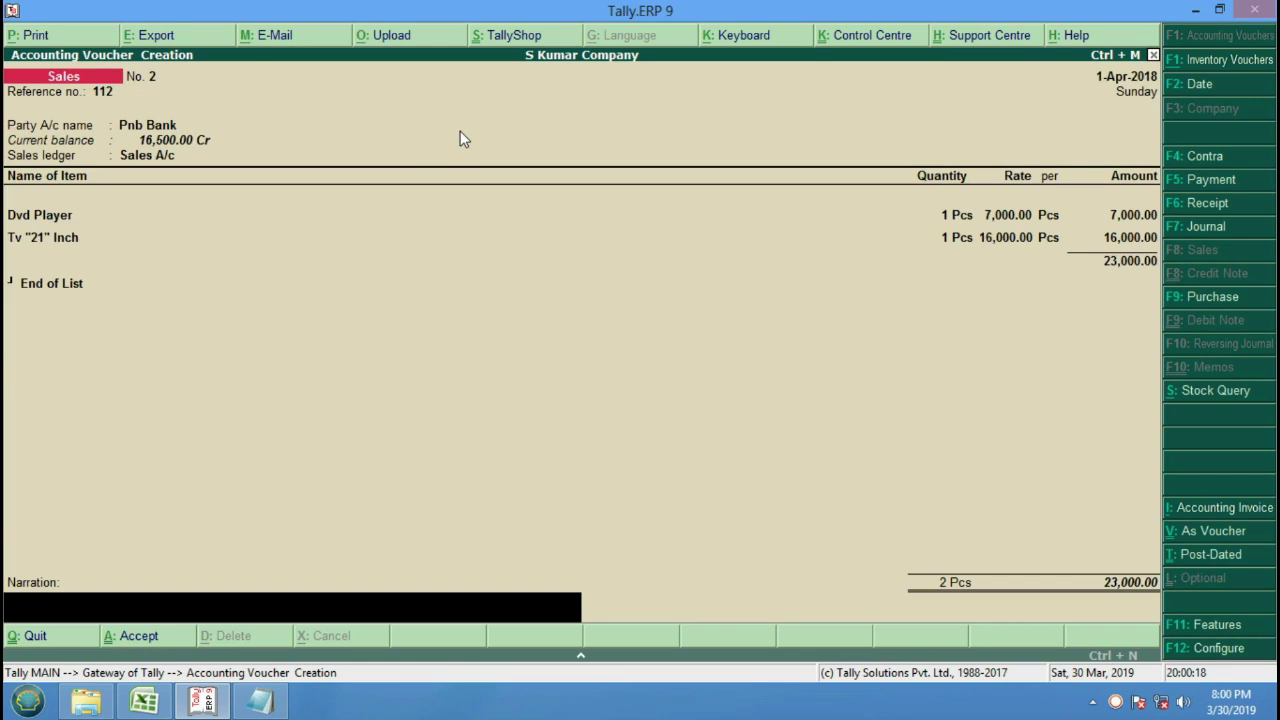
pyautogui.write('Sa')
pyautogui.write('ld')
pyautogui.write(' By.')
pyautogui.write('Bank')
pyautogui.write(' With')
pyautogui.write(' Rs')
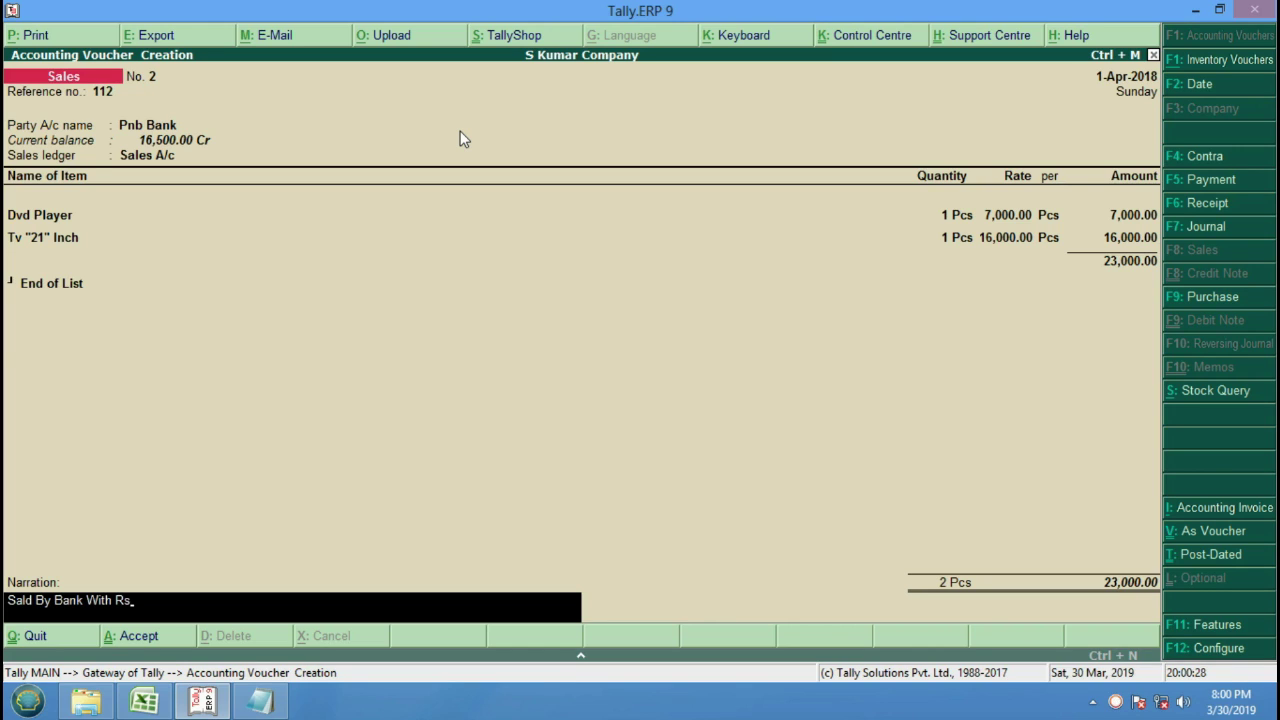
pyautogui.write('. 23000/-')
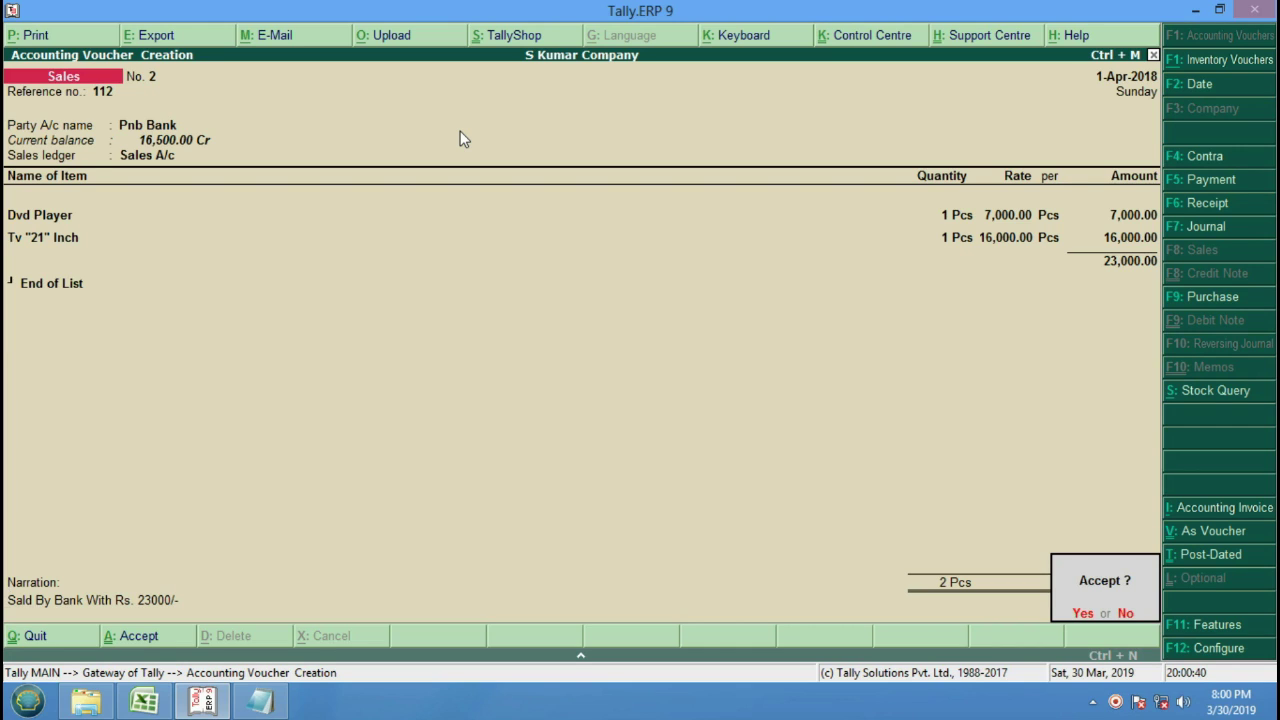
pyautogui.press('y')
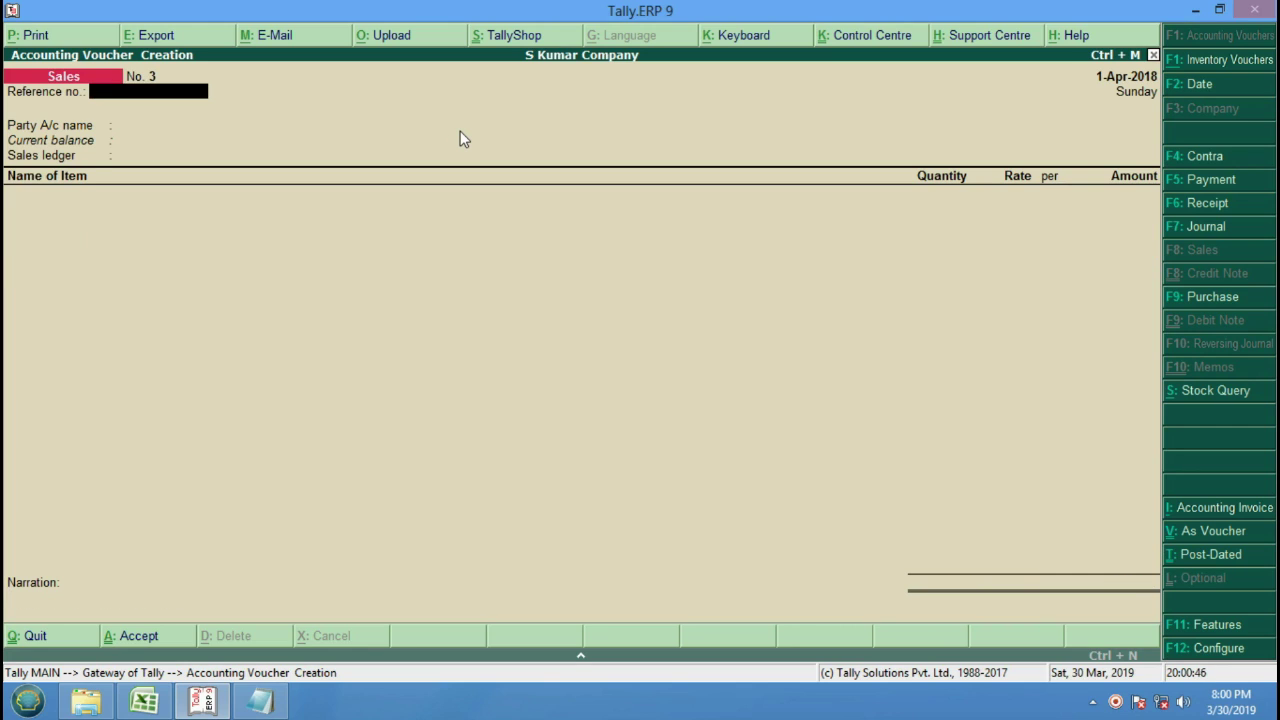
# Enter reference 113, choose Sanjay Pvt. Ltd. as party, and keep Sales A/c.
pyautogui.write('113')
pyautogui.press('Return')
pyautogui.press('Down')
pyautogui.press('Down')
pyautogui.press('Down')
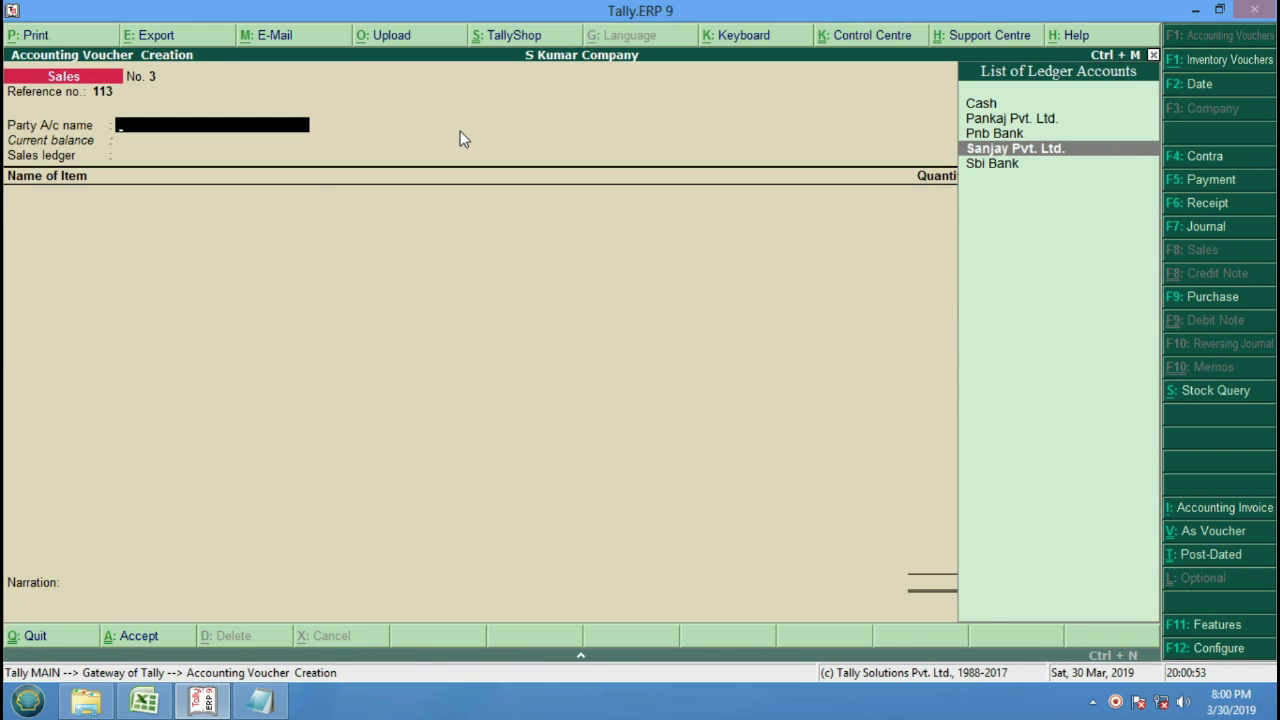
pyautogui.press('Return')
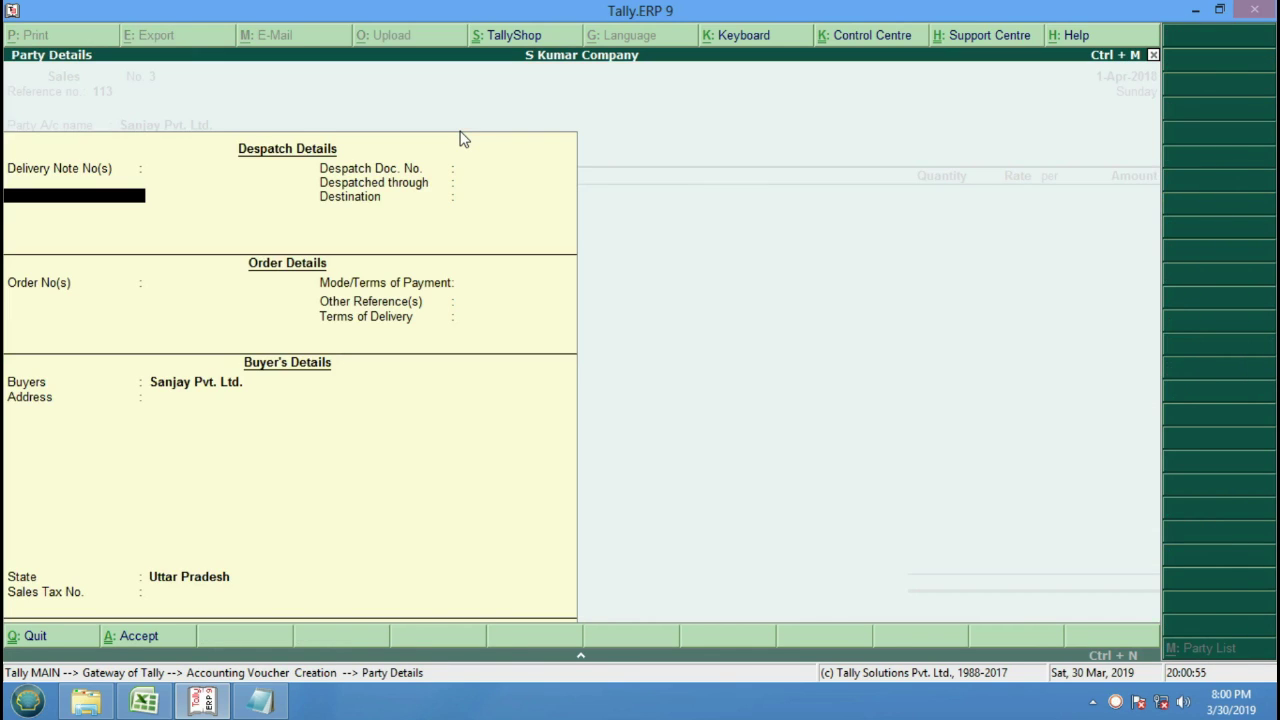
pyautogui.press('Return')
pyautogui.press('Return')
pyautogui.press('Return')
pyautogui.press('Return')
pyautogui.press('Return')
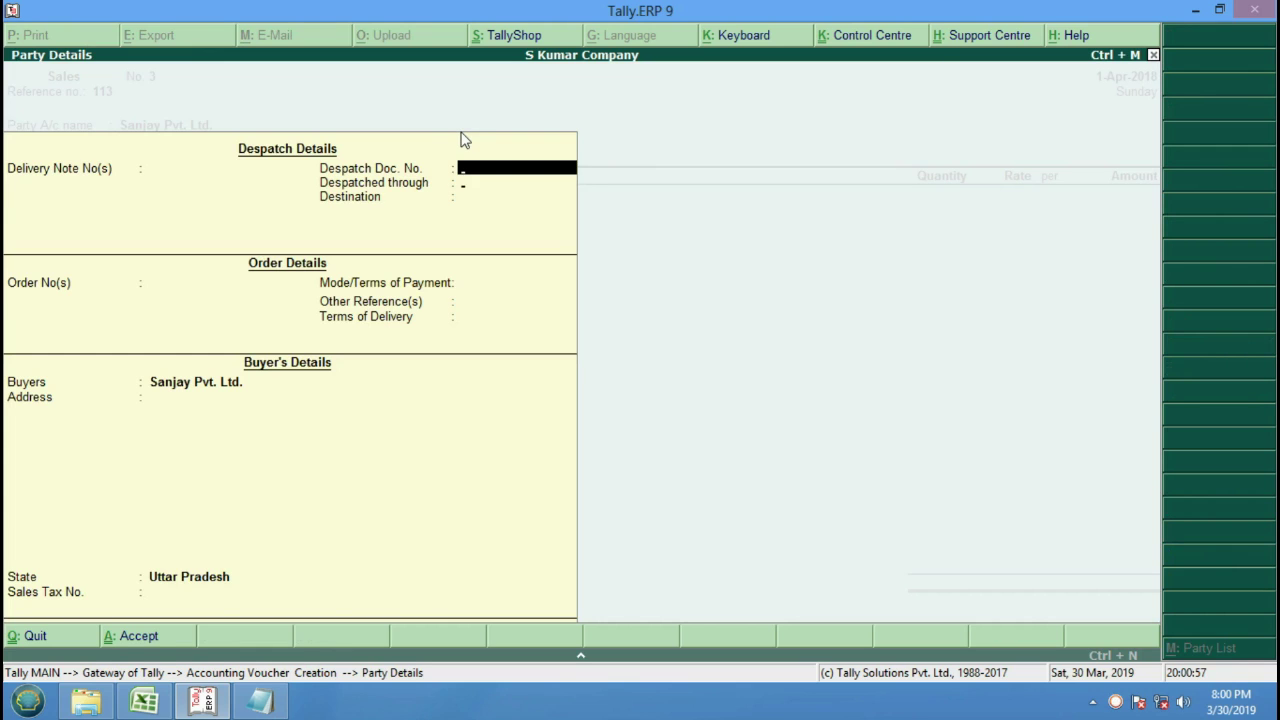
pyautogui.press('Return')
pyautogui.press('Return')
pyautogui.press('Return')
pyautogui.press('Return')
pyautogui.press('Return')
pyautogui.press('Return')
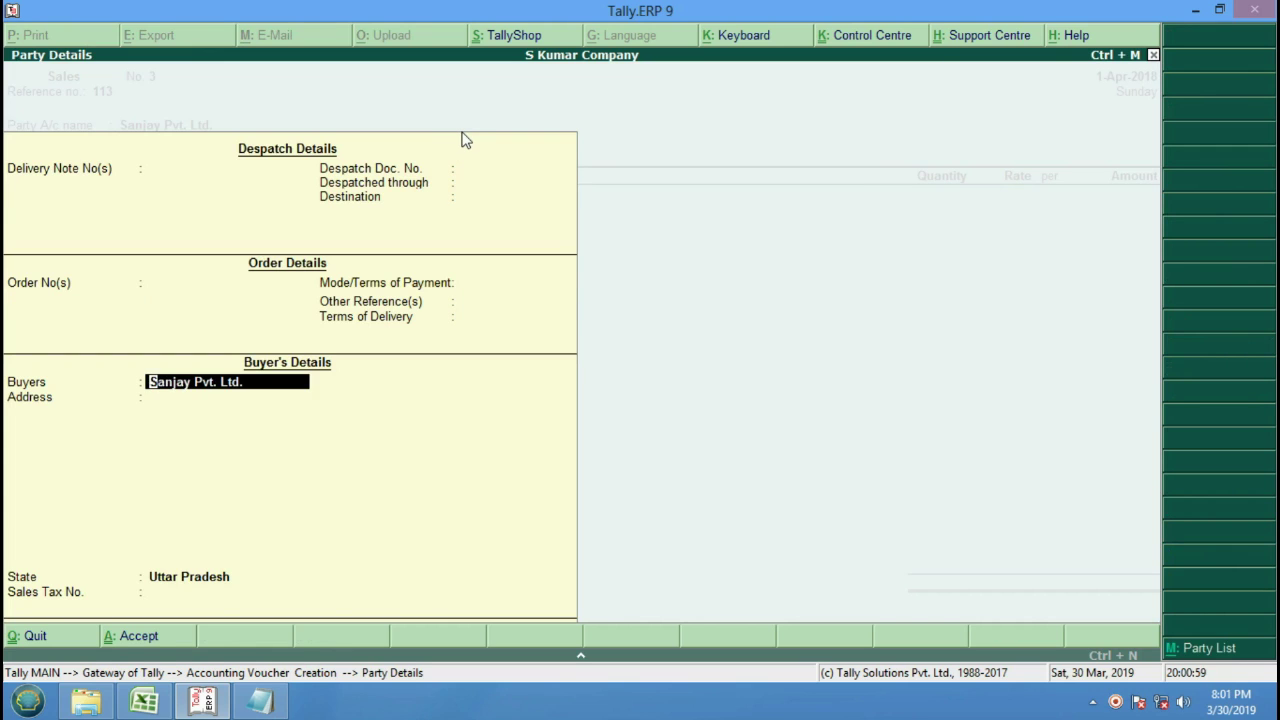
pyautogui.press('Return')
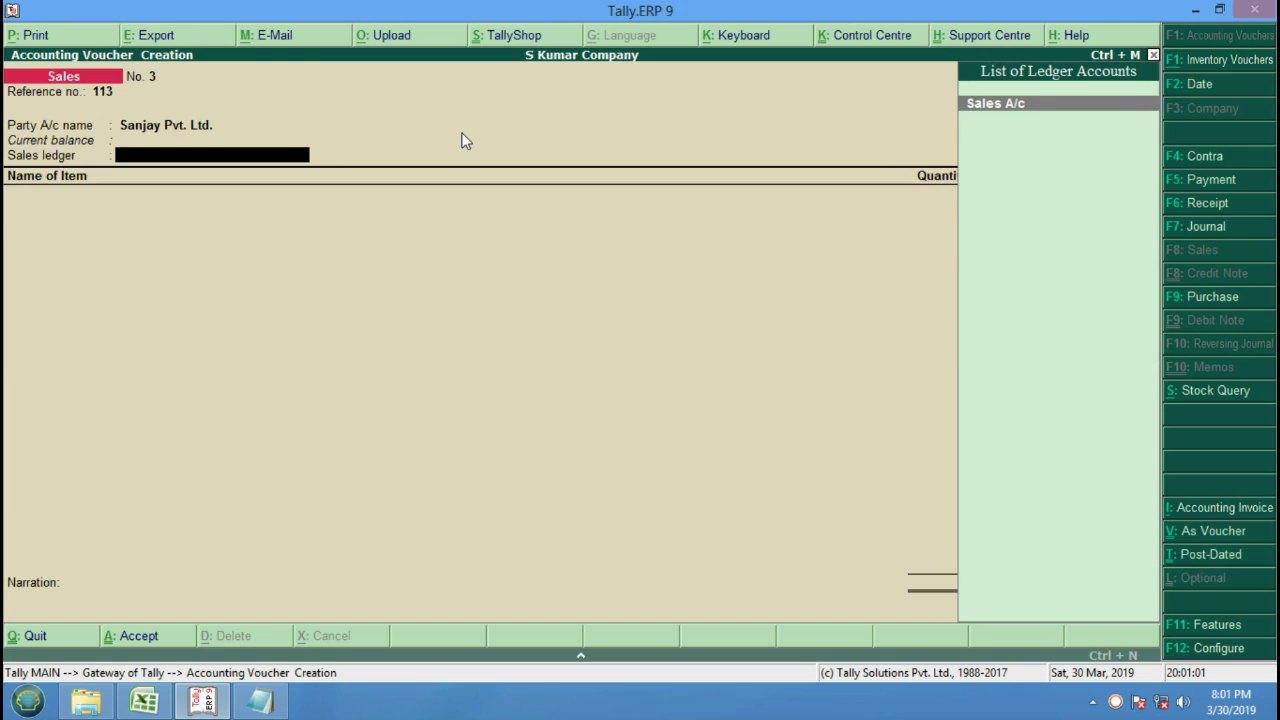
pyautogui.press('Return')
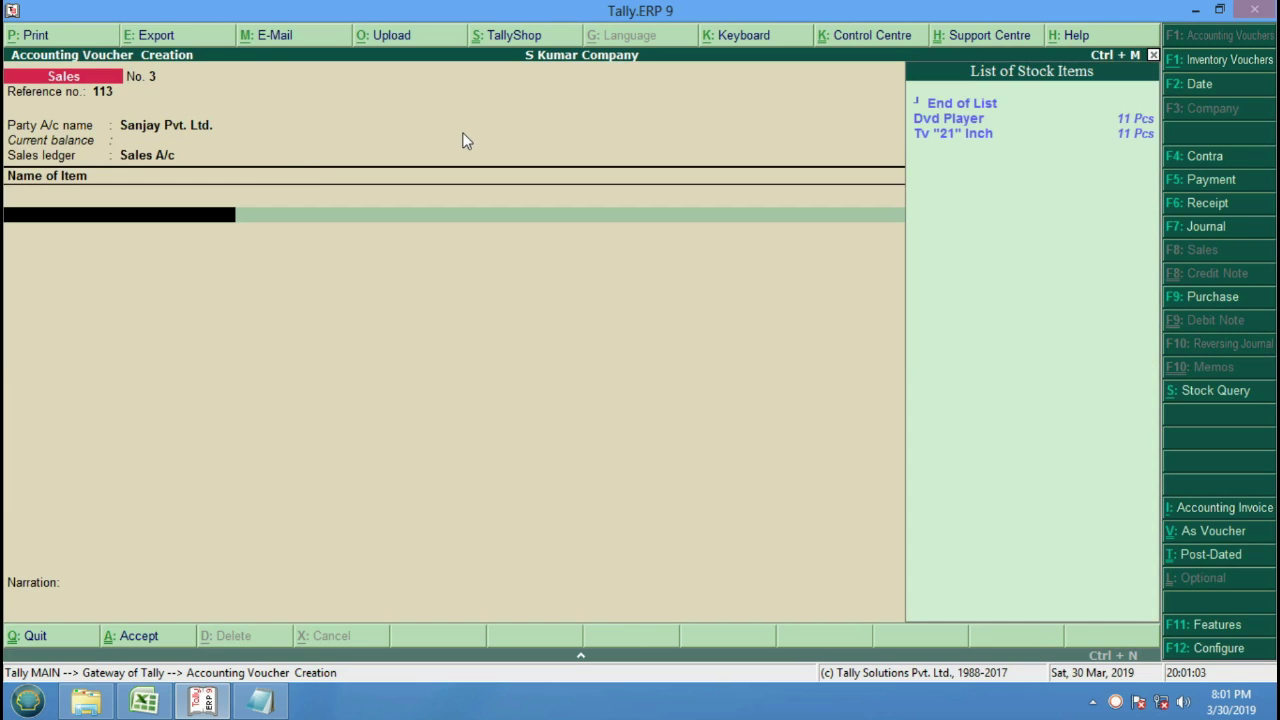
# Add Dvd Player and Tv "21" Inch, quantity 1 each, narrate the 23000 credit sale, and save.
pyautogui.press('Down')
pyautogui.press('Return')
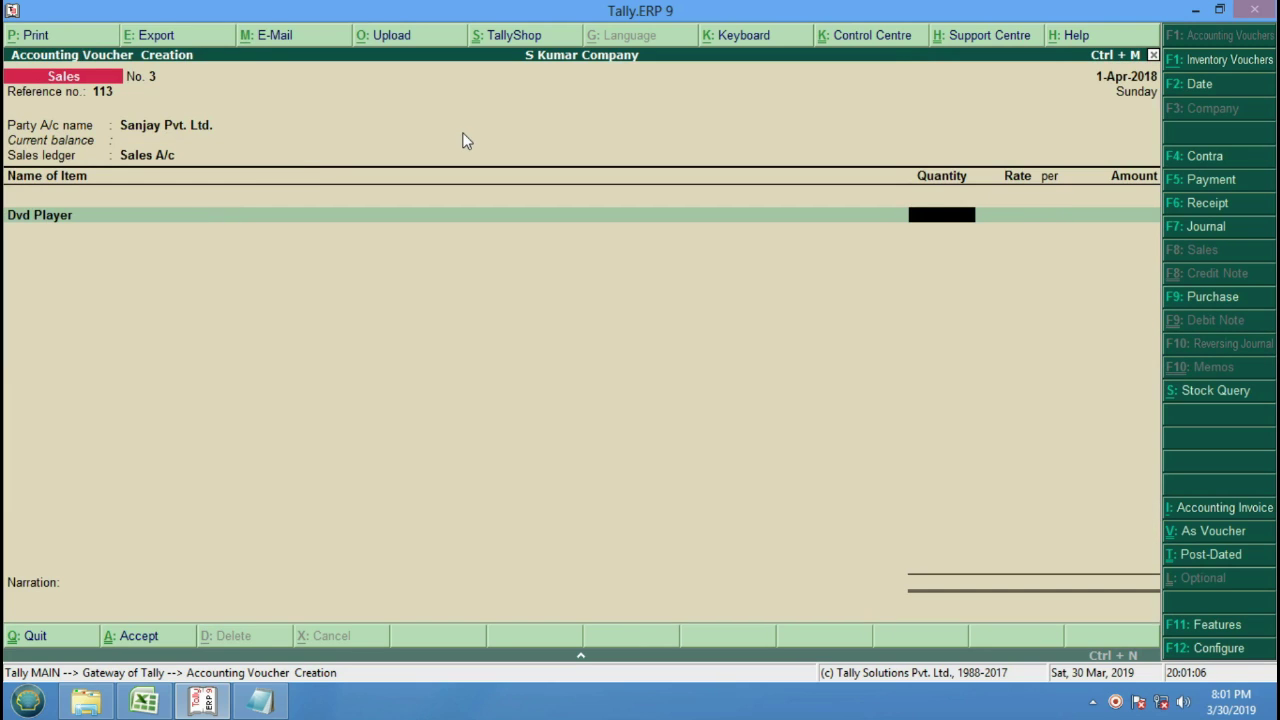
pyautogui.write('1')
pyautogui.press('Return')
pyautogui.press('Return')
pyautogui.press('Return')
pyautogui.press('Return')
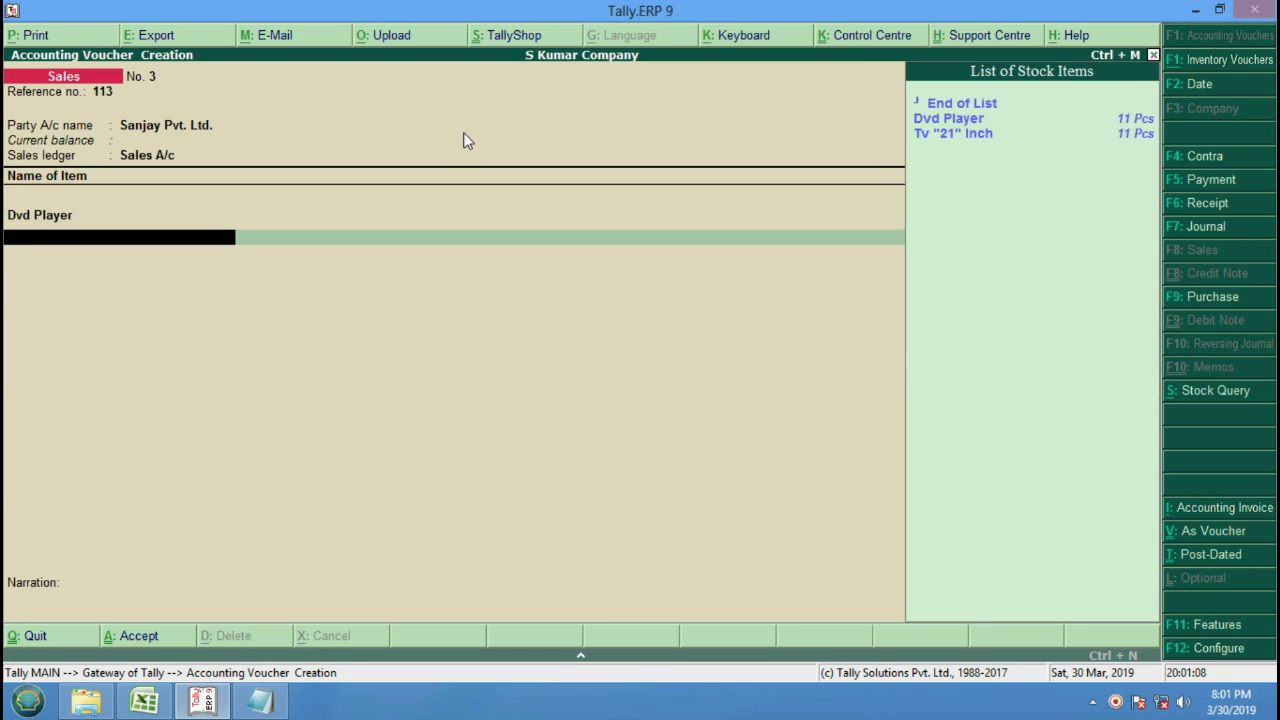
pyautogui.press('Down')
pyautogui.press('Down')
pyautogui.press('Return')
pyautogui.write('1')
pyautogui.press('Return')
pyautogui.press('Return')
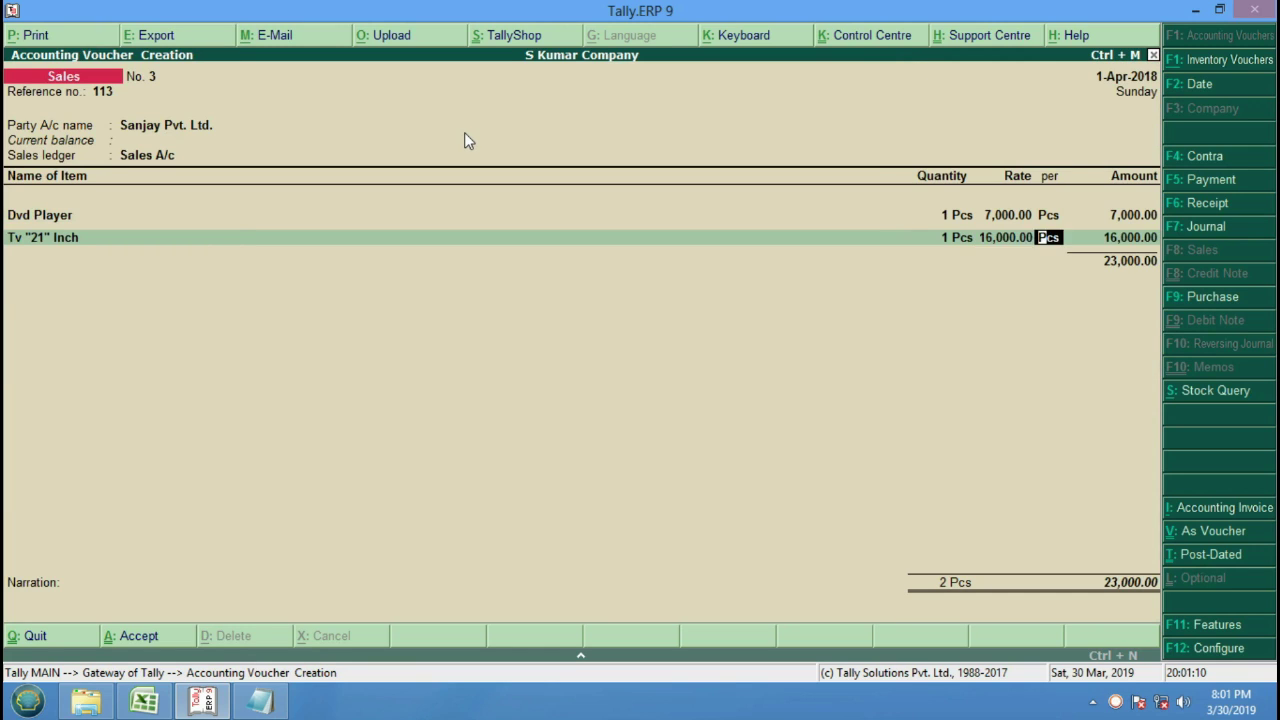
pyautogui.press('Return')
pyautogui.press('Return')
pyautogui.press('Return')
pyautogui.press('Return')
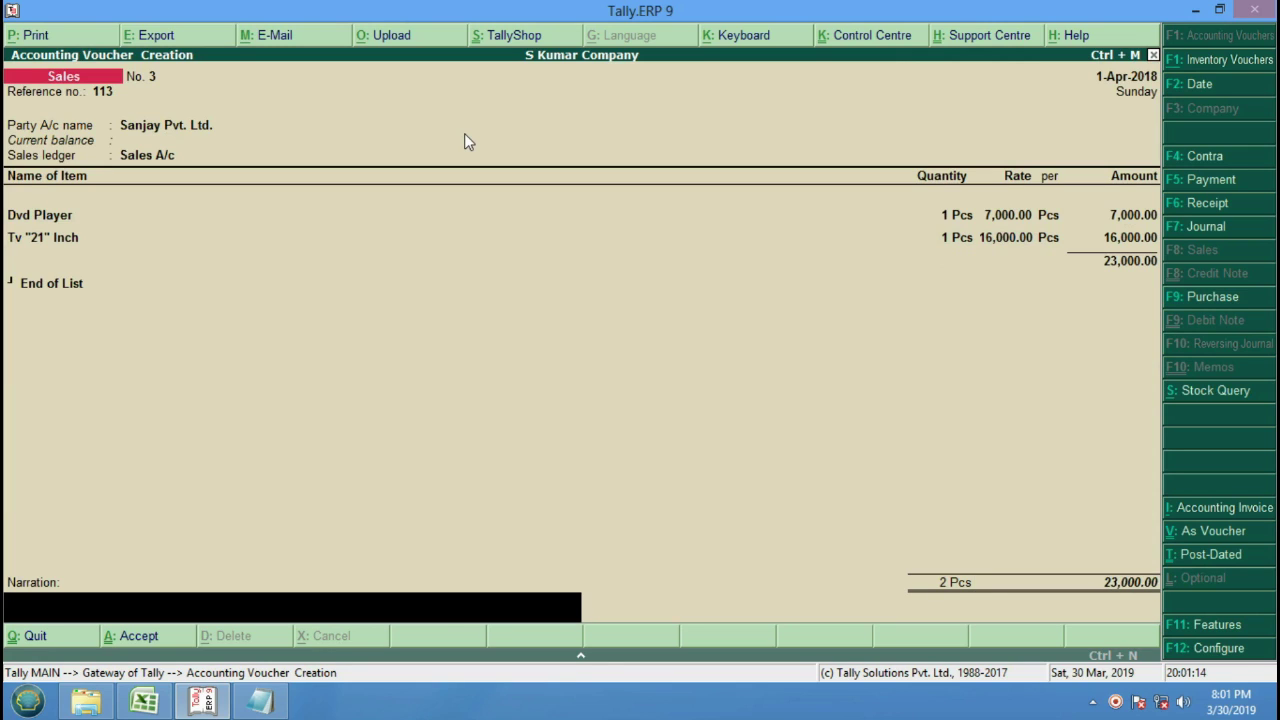
pyautogui.write('Credit sales To Sanja')
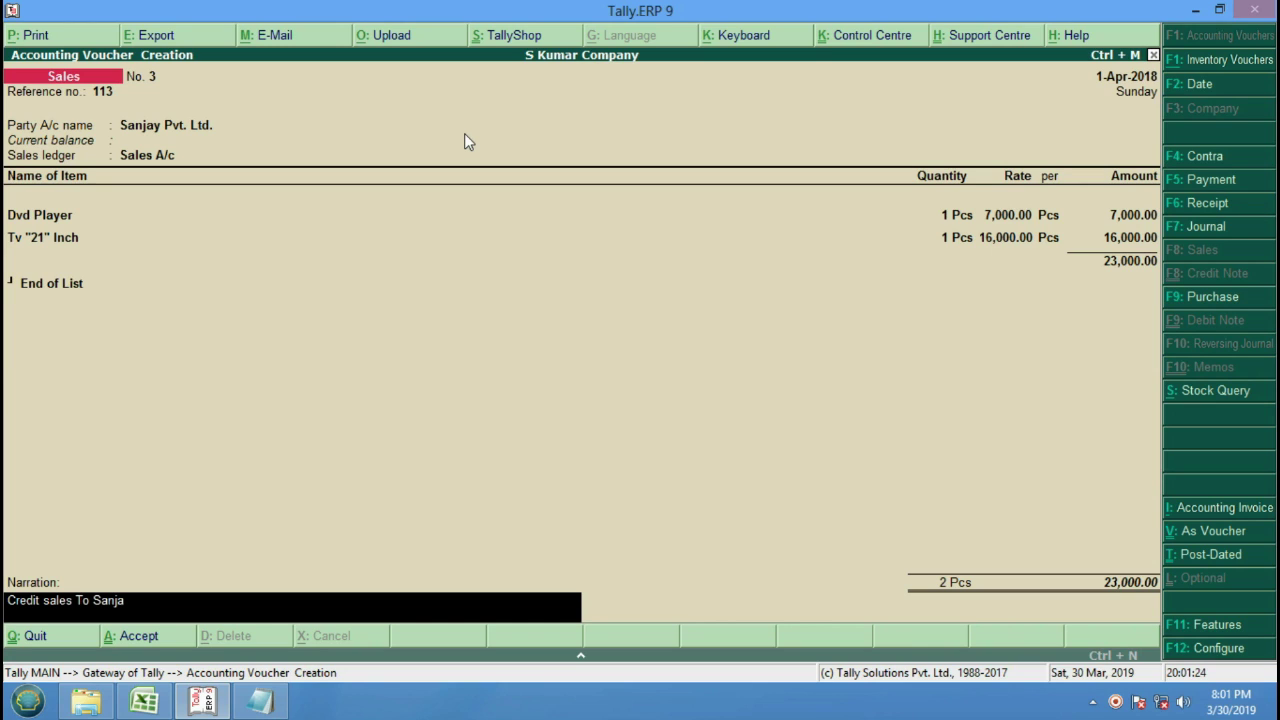
pyautogui.write('y Pv')
pyautogui.write('t. Ltd')
pyautogui.write('. With ')
pyautogui.write('rs.')
pyautogui.write('Rs')
pyautogui.write('. 23000')
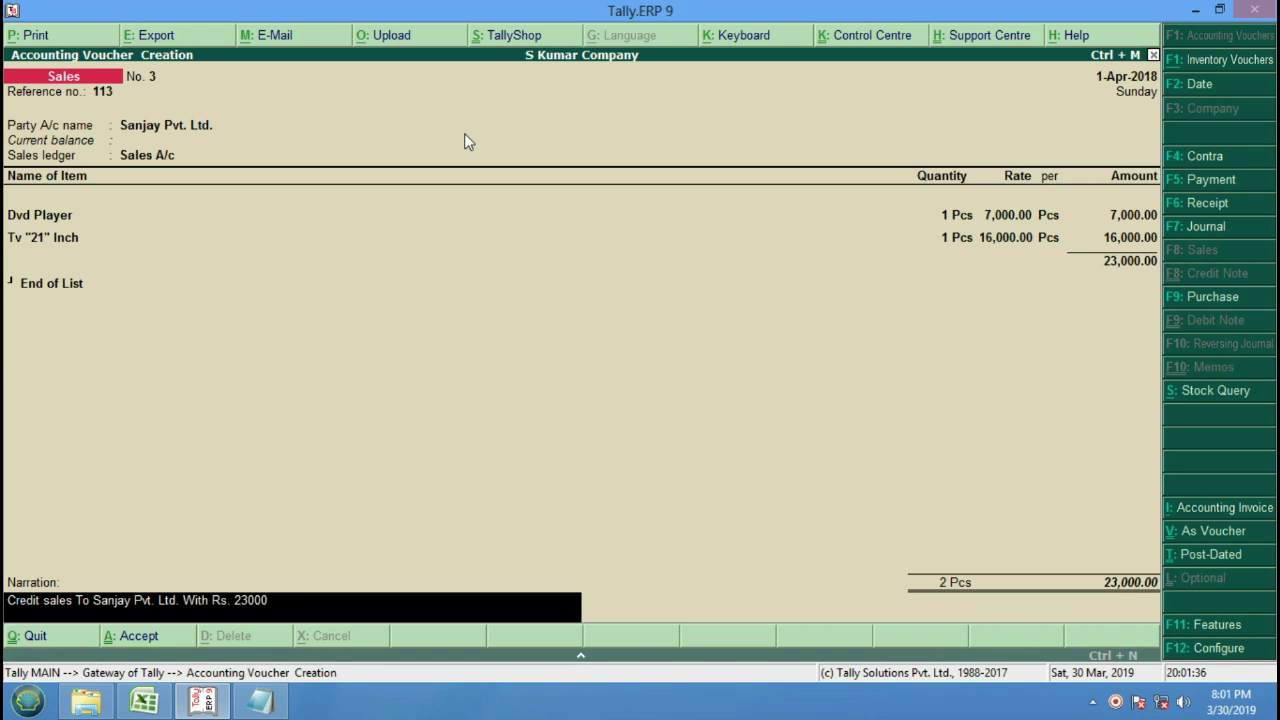
pyautogui.write('/-')
pyautogui.press('Return')
pyautogui.press('Return')
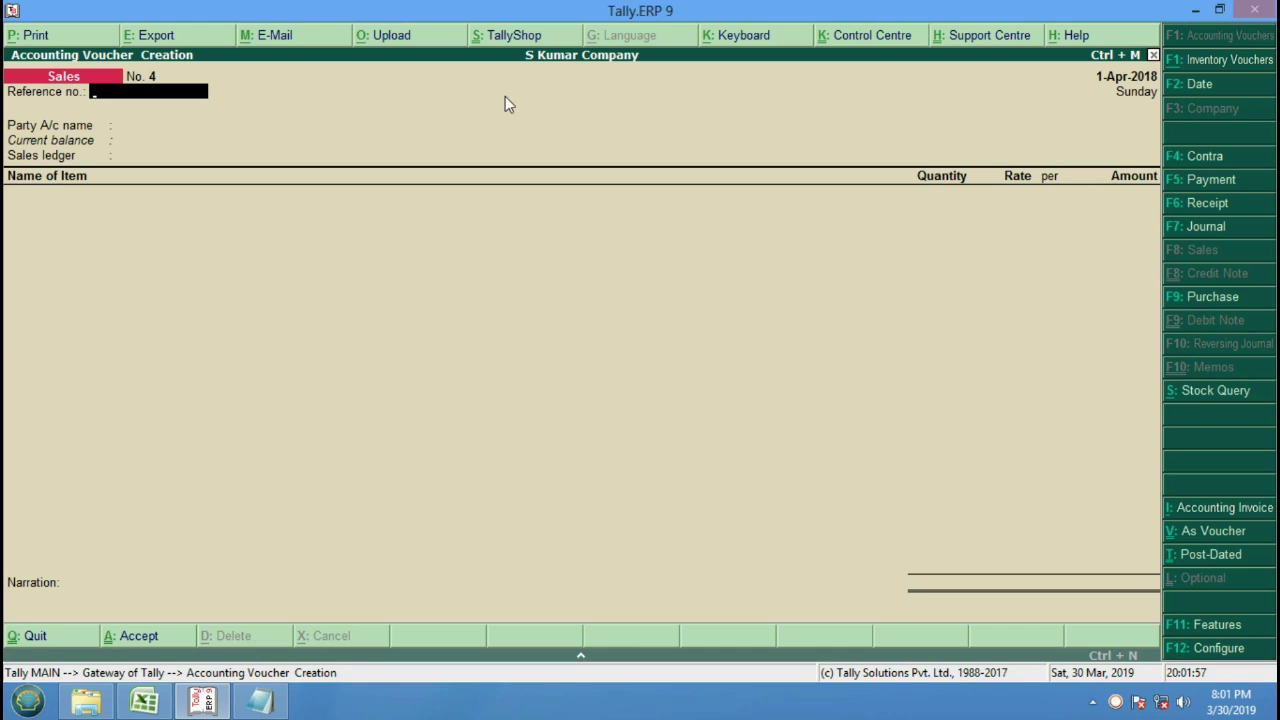
# Start a Receipt voucher into Cash for 23,000 from Sanjay Pvt. Ltd.
pyautogui.click(1224, 206)
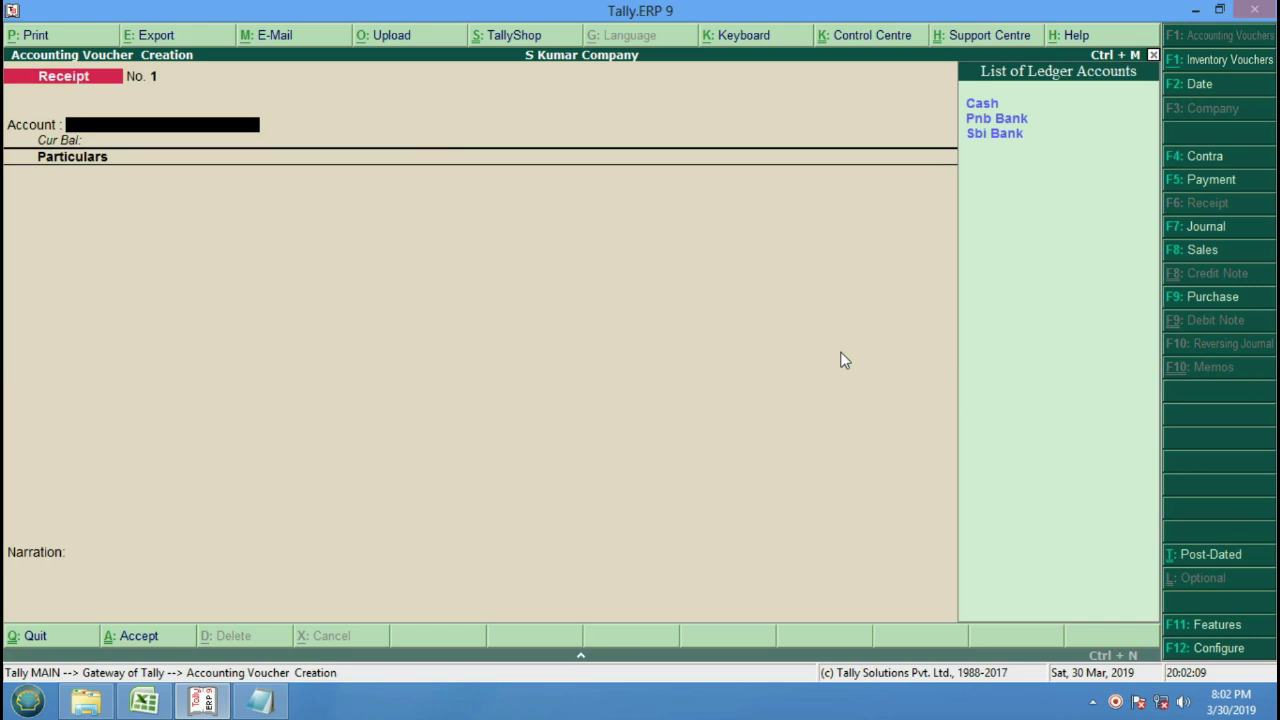
pyautogui.press('Down')
pyautogui.press('Down')
pyautogui.press('Up')
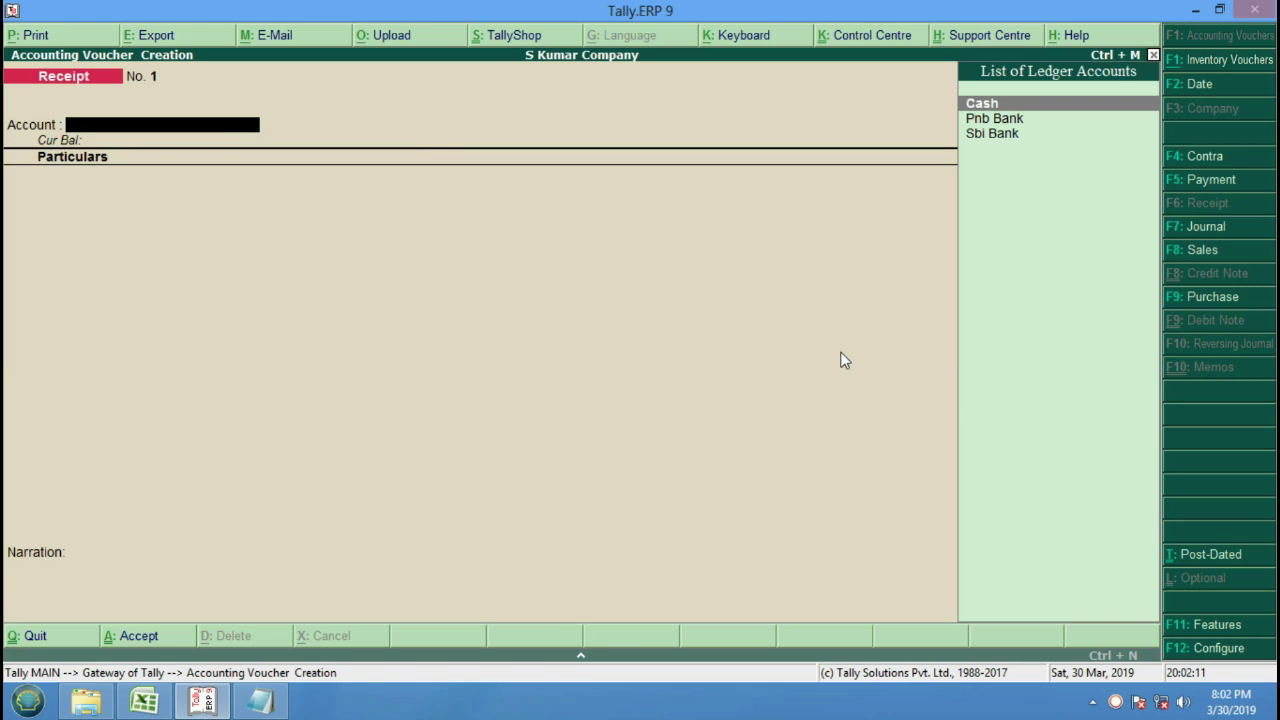
pyautogui.press('Return')
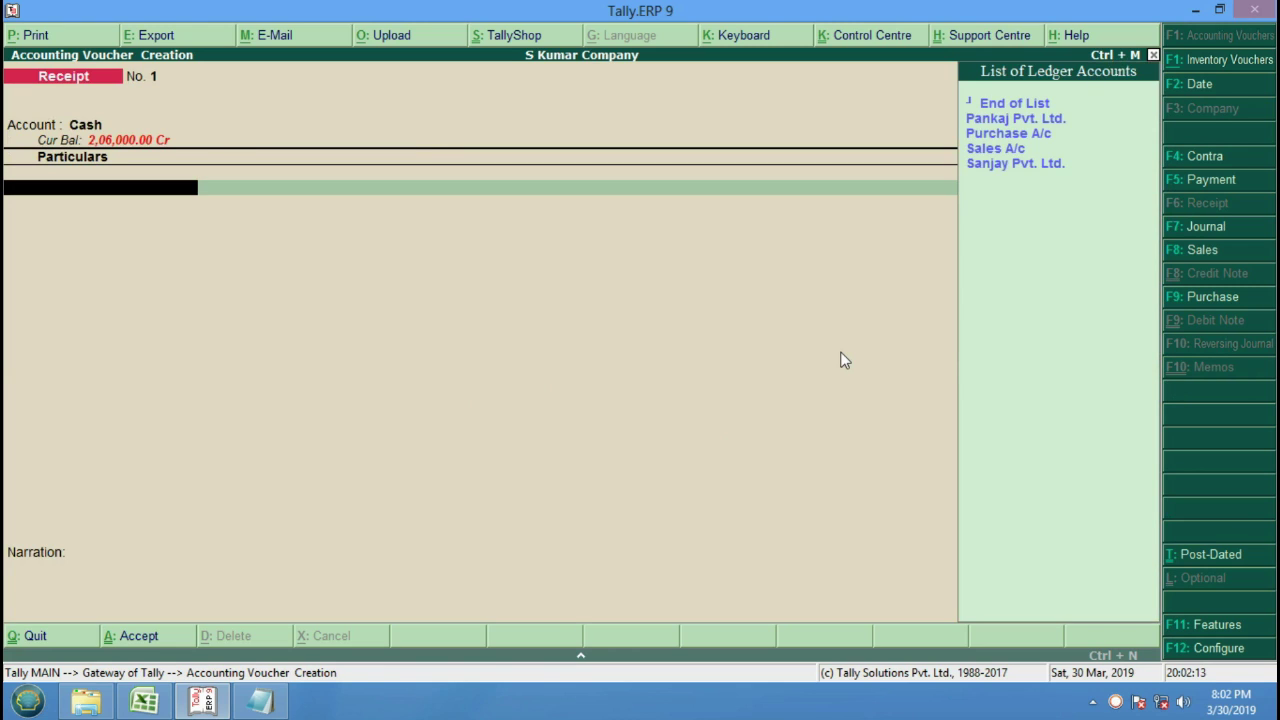
pyautogui.press('Down')
pyautogui.press('Down')
pyautogui.press('Down')
pyautogui.press('Down')
pyautogui.press('Down')
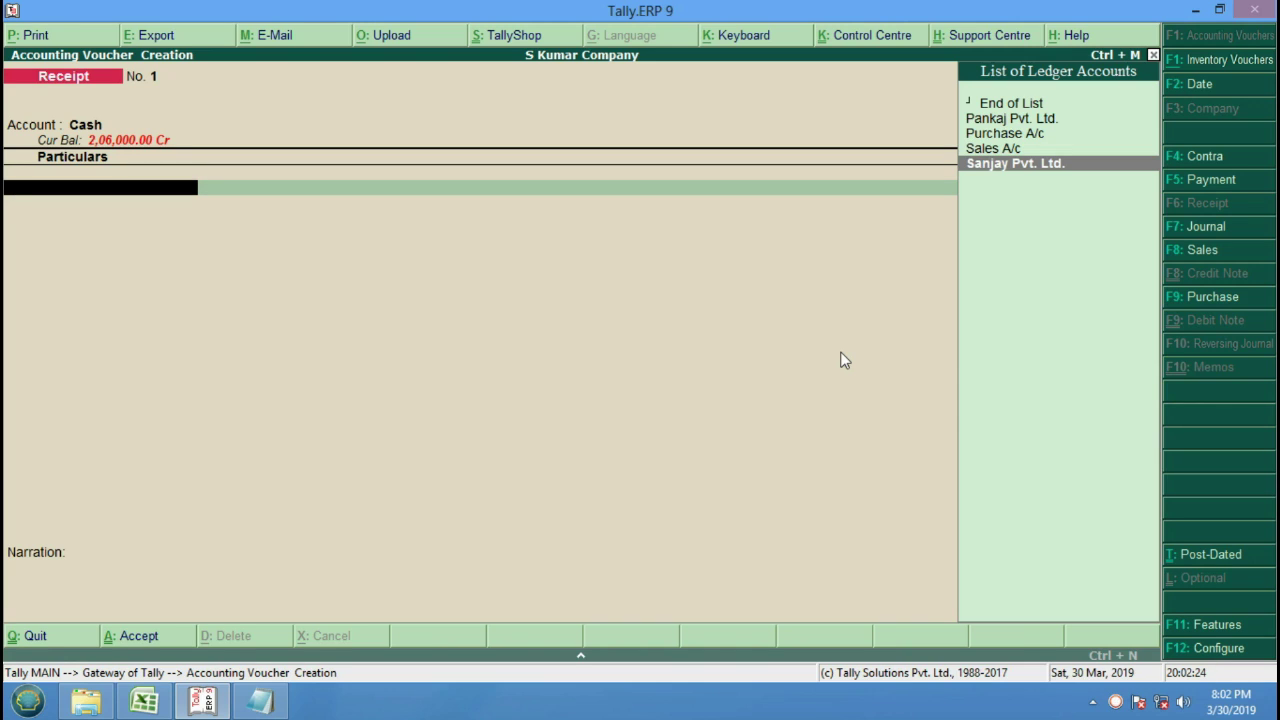
pyautogui.press('Return')
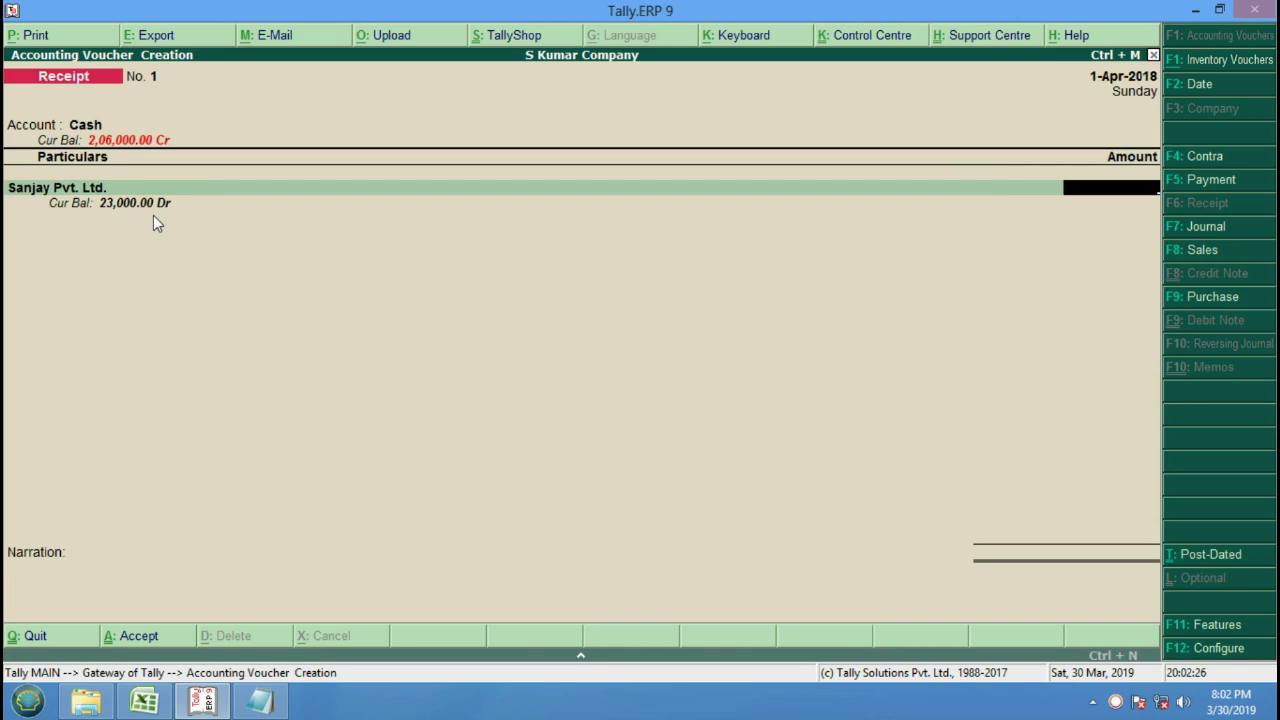
pyautogui.write('23000')
pyautogui.press('Return')
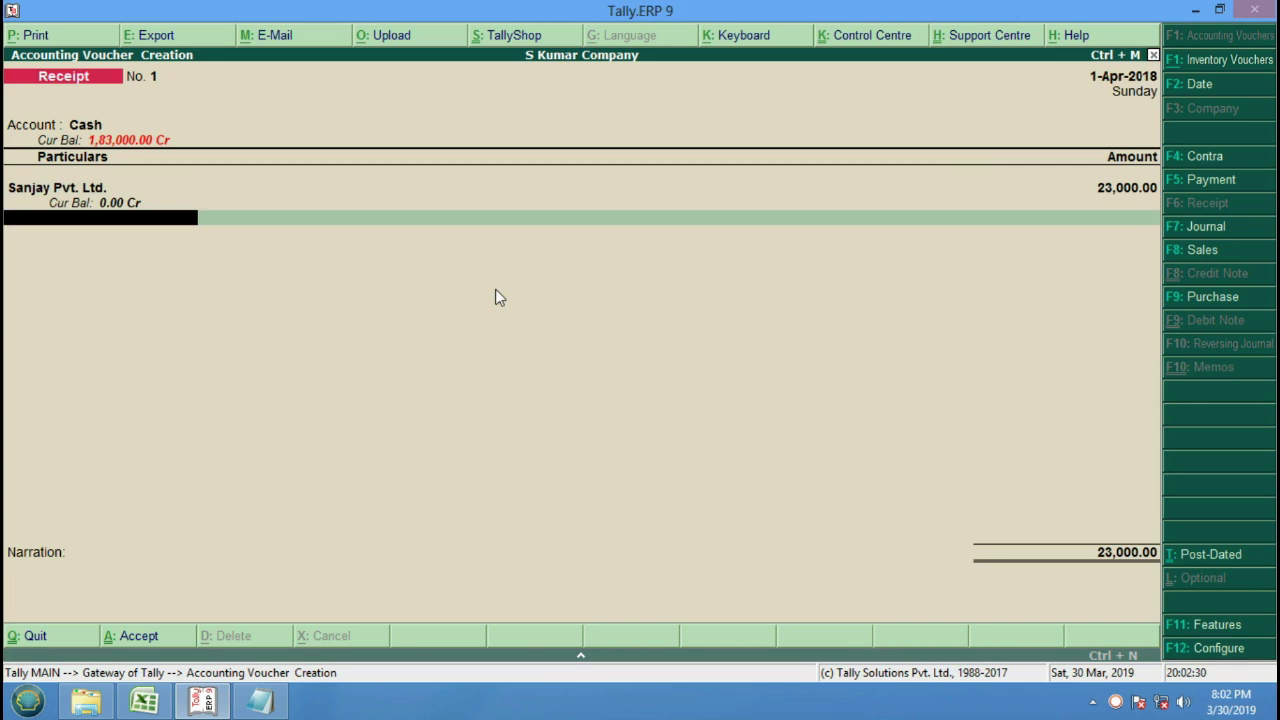
pyautogui.press('Return')
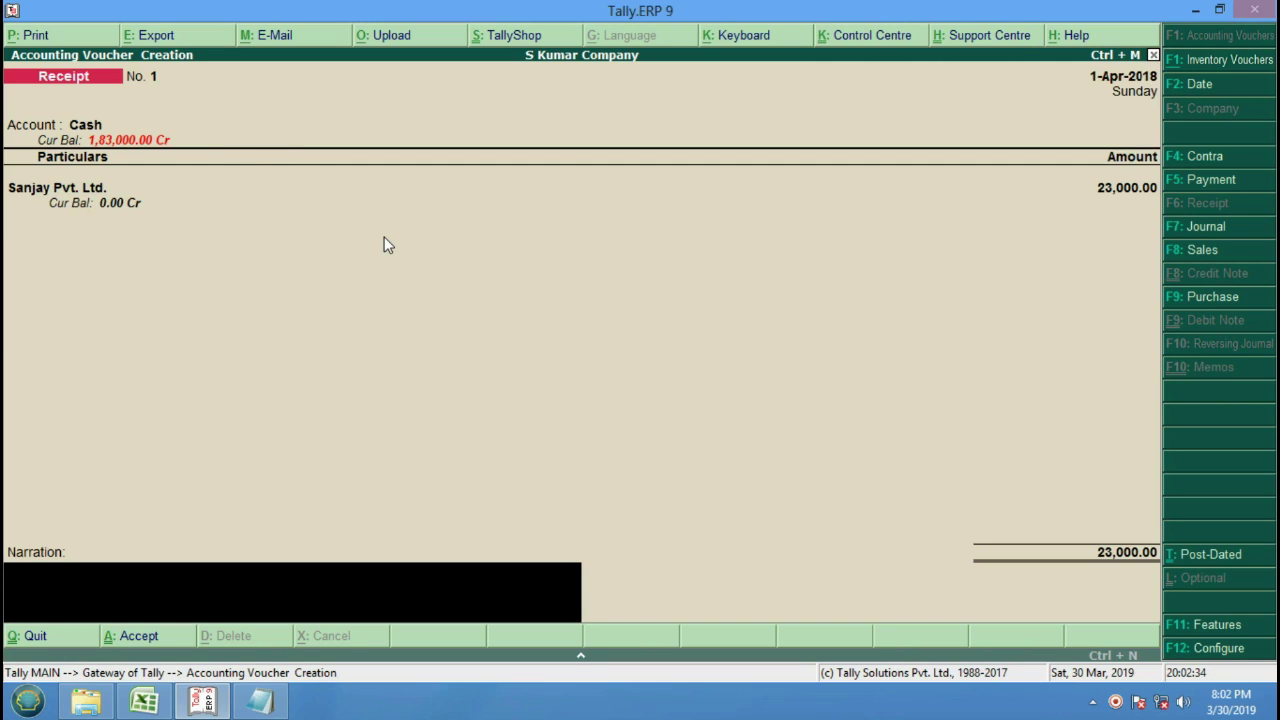
# Add narration 'Recieved Cash With Rs. 23000/- From Sanjay Pvt. Ltd.' and save the receipt.
pyautogui.write('Recieved Cash With rs.')
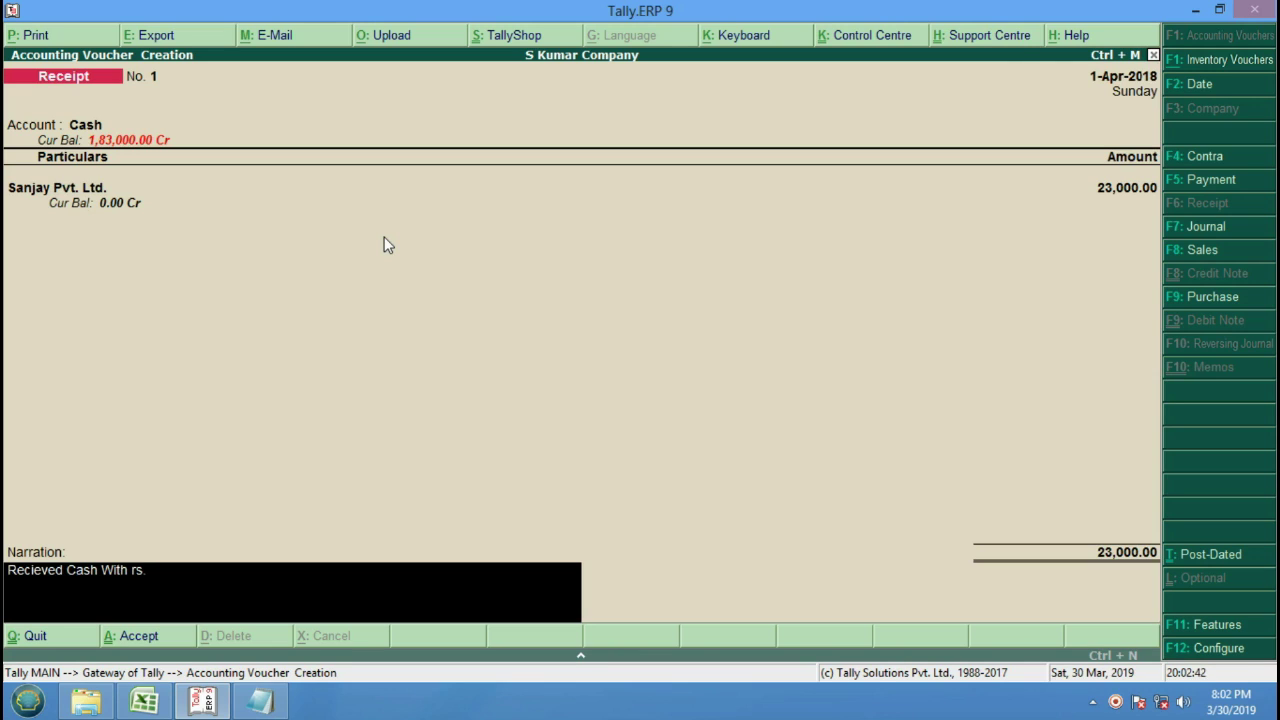
pyautogui.press('BackSpace')
pyautogui.press('BackSpace')
pyautogui.write('Rs. 23000/- From ')
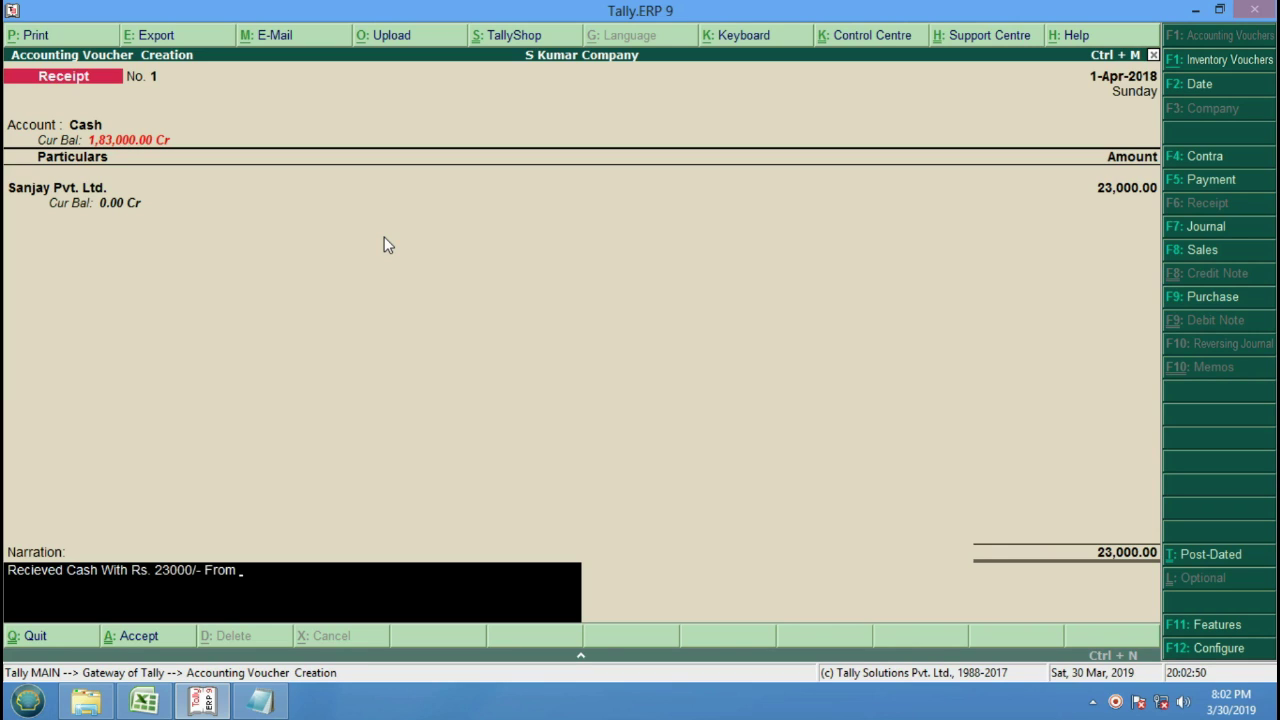
pyautogui.write('sanjay')
pyautogui.press('BackSpace')
pyautogui.press('BackSpace')
pyautogui.press('BackSpace')
pyautogui.press('BackSpace')
pyautogui.press('BackSpace')
pyautogui.press('BackSpace')
pyautogui.write('Sanjay Pvt. Ltd.')
pyautogui.press('Return')
pyautogui.press('Return')
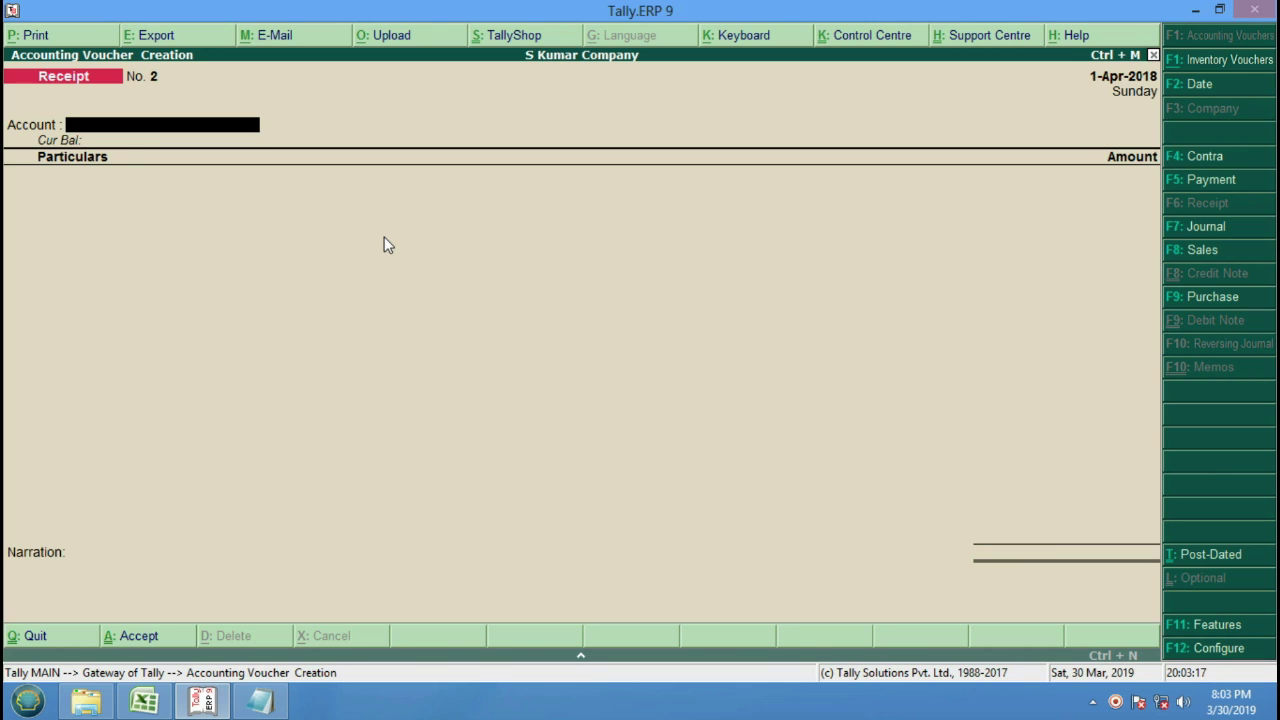
# Quit the blank Receipt voucher back to the Gateway of Tally.
pyautogui.press('Escape')
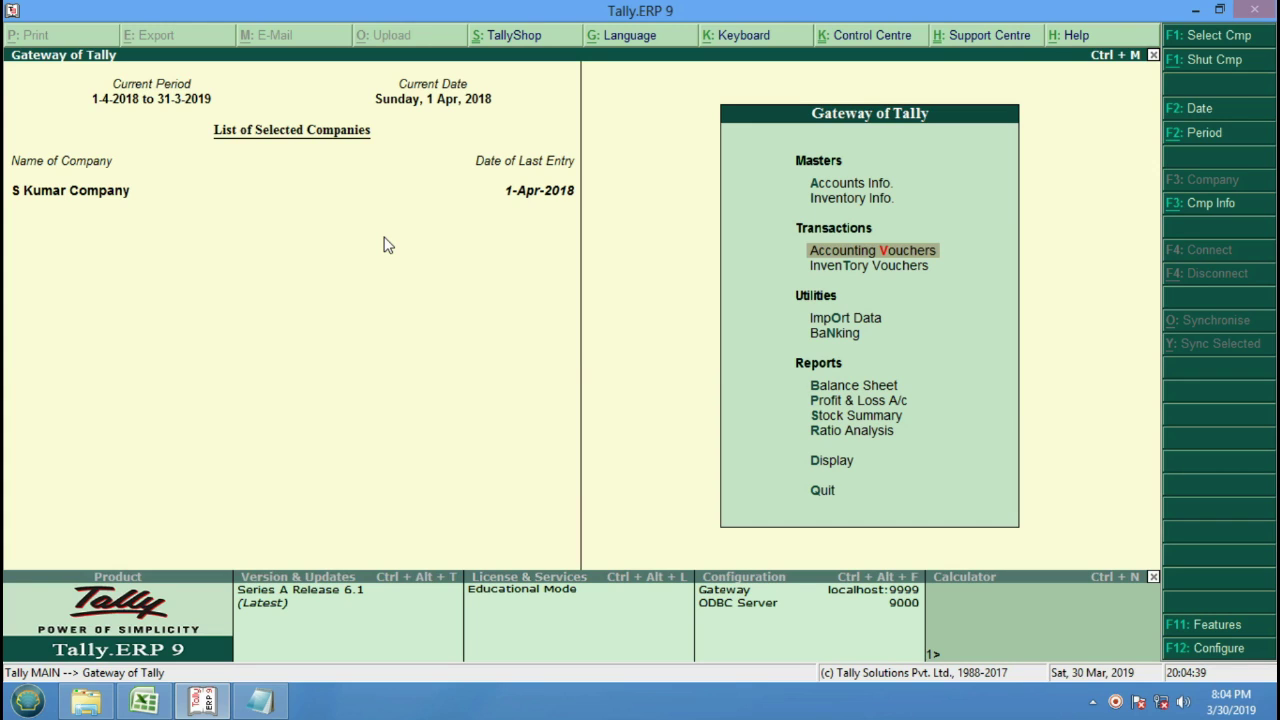
# Go to Accounts Info ledger creation for a new single ledger.
pyautogui.press('Up')
pyautogui.press('Up')
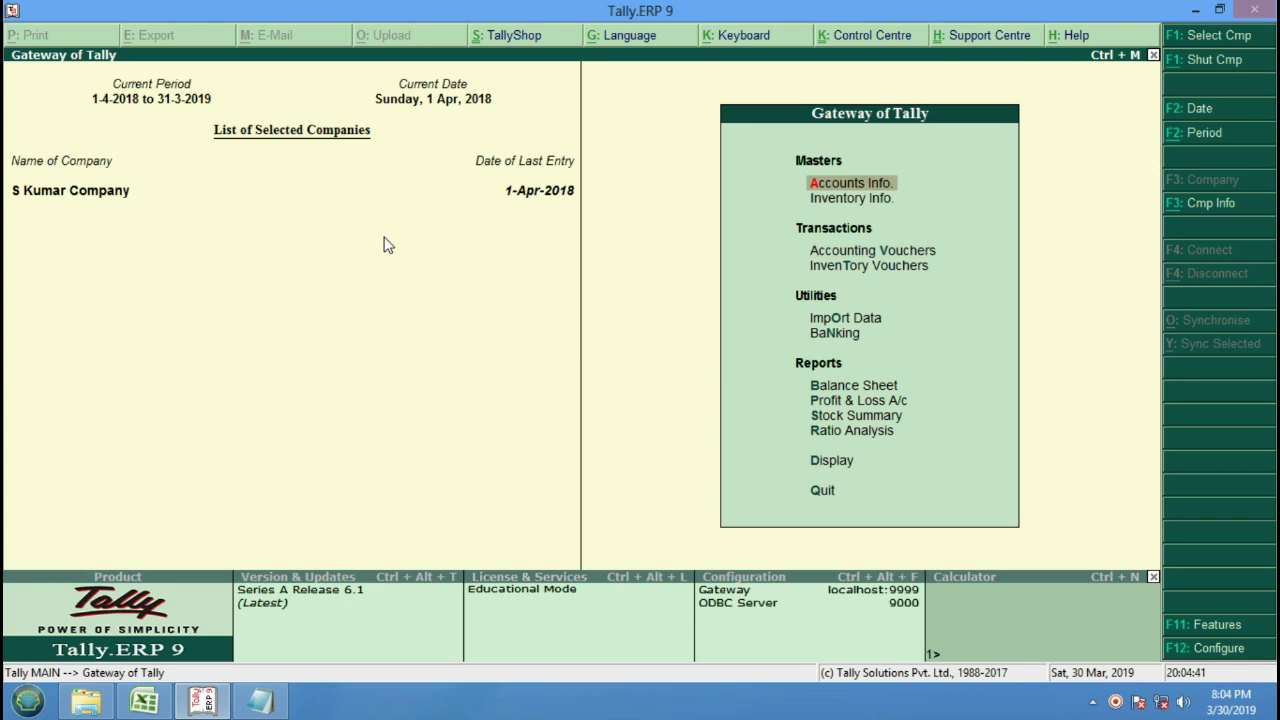
pyautogui.press('Return')
pyautogui.press('Down')
pyautogui.press('Return')
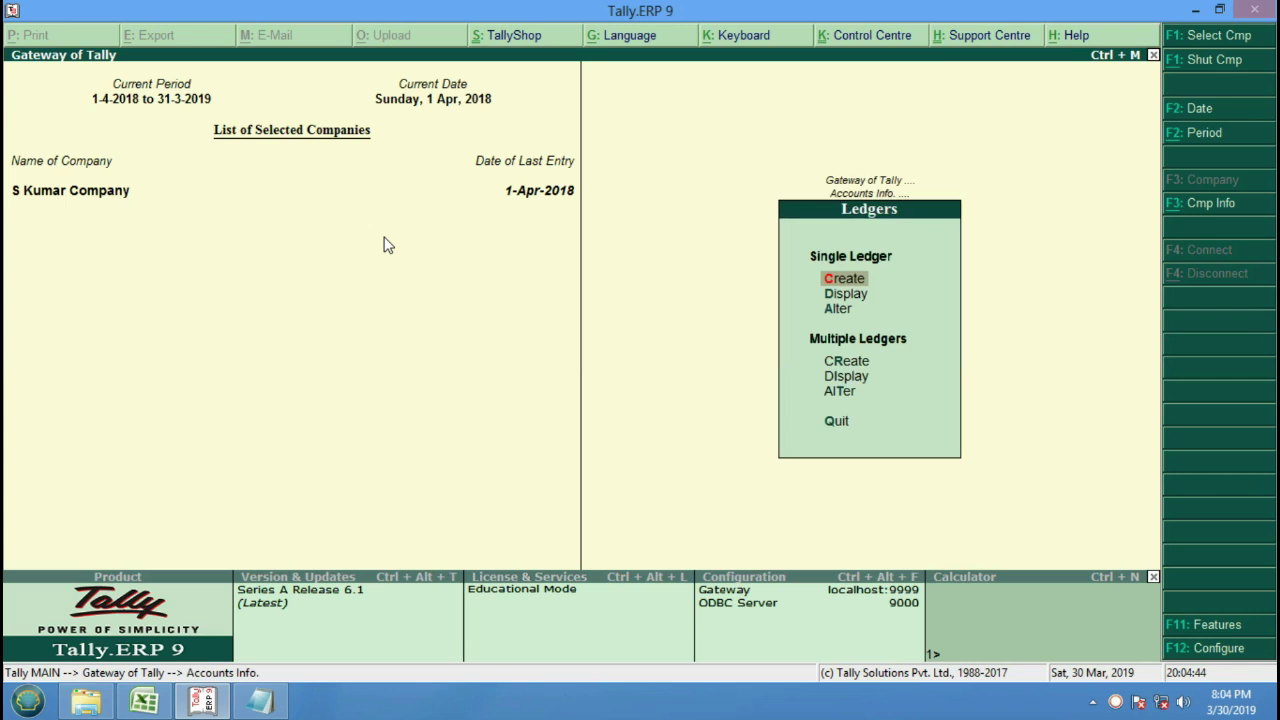
pyautogui.press('Return')
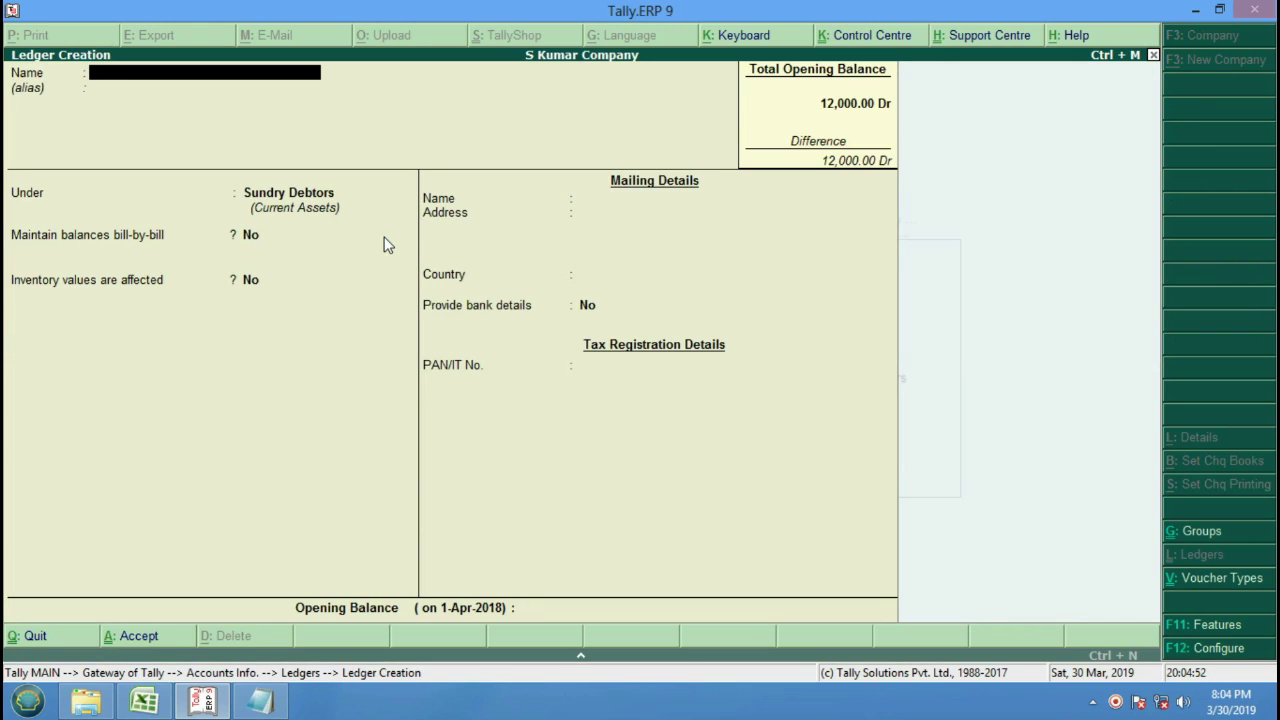
# Create the Rent Payment ledger under Indirect Expenses and save it.
pyautogui.write('Rent Payment')
pyautogui.press('Return')
pyautogui.press('Return')
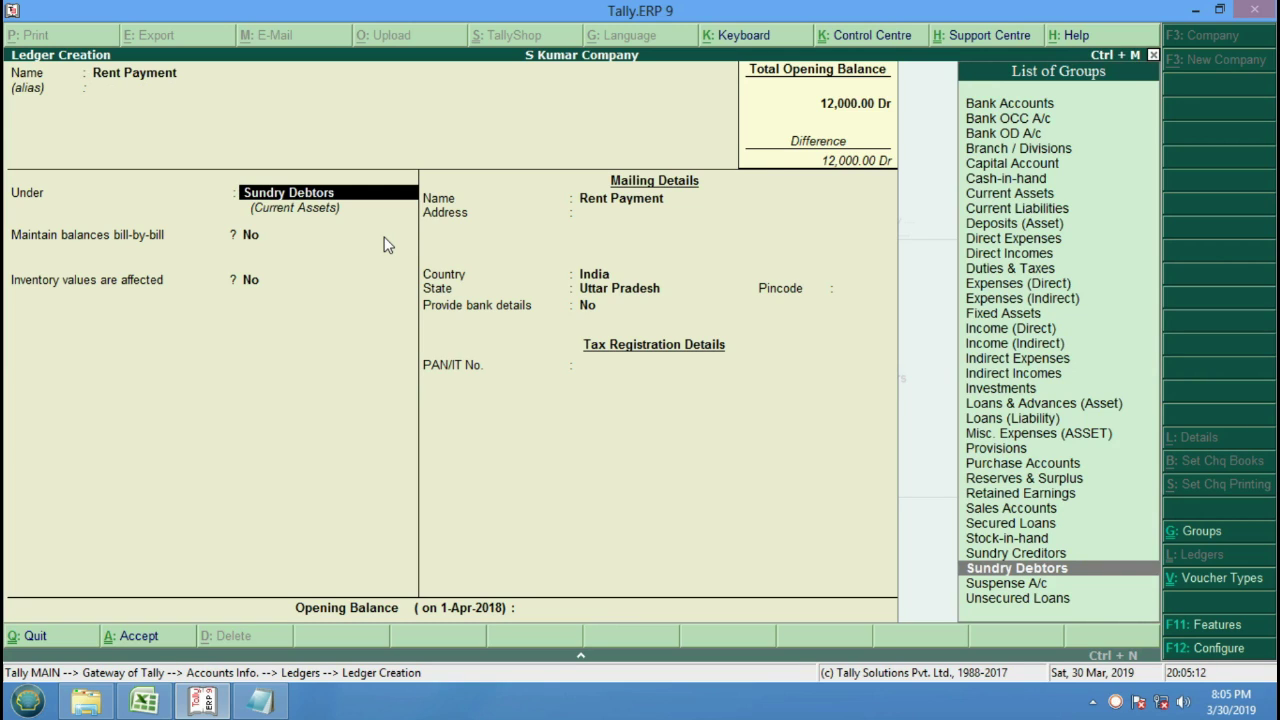
pyautogui.press('Up')
pyautogui.press('Up')
pyautogui.press('Up')
pyautogui.press('Up')
pyautogui.press('Up')
pyautogui.press('Up')
pyautogui.press('Up')
pyautogui.press('Up')
pyautogui.press('Up')
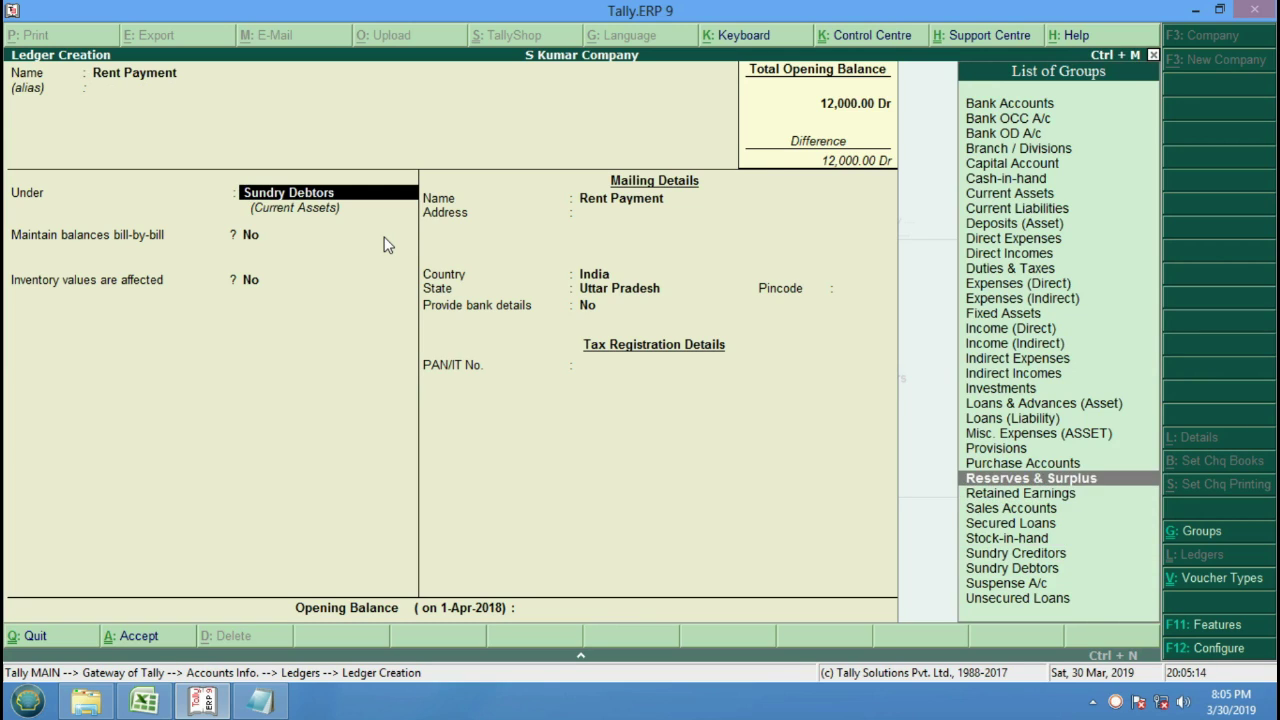
pyautogui.press('Up')
pyautogui.press('Up')
pyautogui.press('Up')
pyautogui.press('Up')
pyautogui.press('Up')
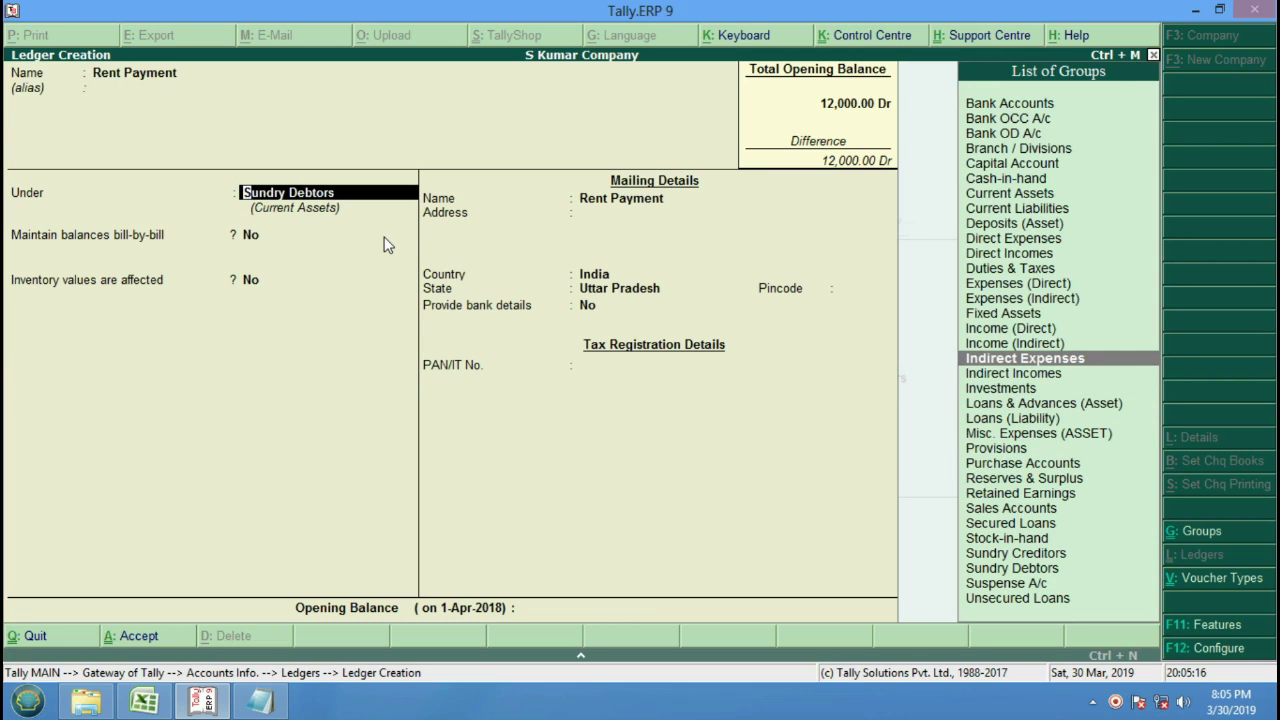
pyautogui.press('Return')
pyautogui.press('Return')
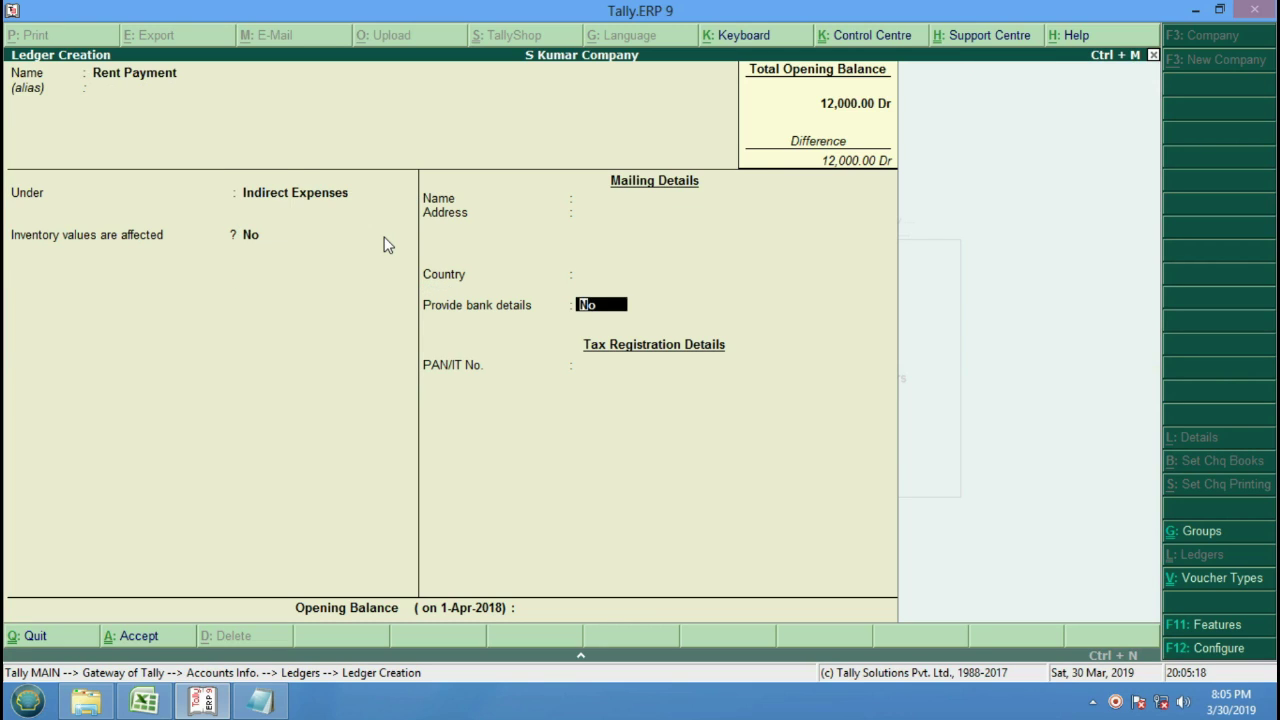
pyautogui.press('Return')
pyautogui.press('Return')
pyautogui.press('Return')
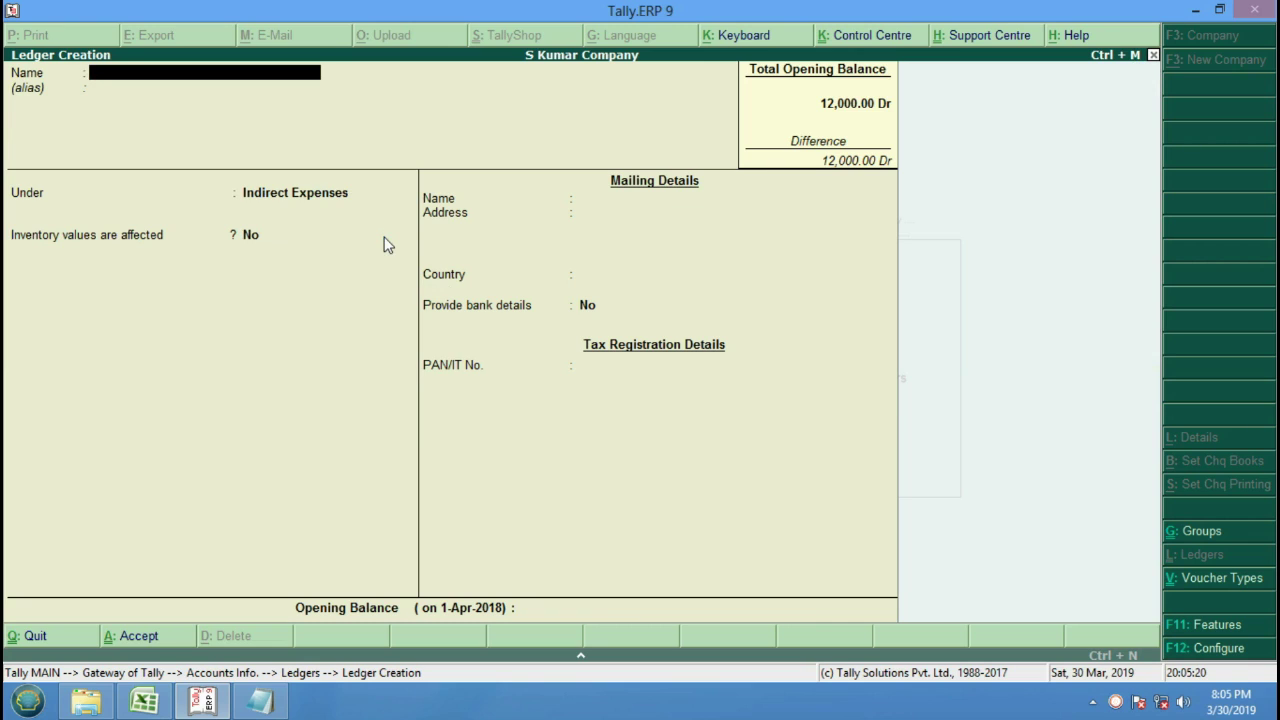
# Create the Salary Payment ledger and an Interest Recieved ledger under Indirect Incomes.
pyautogui.write('Salary Payment')
pyautogui.press('Return')
pyautogui.press('Return')
pyautogui.press('Return')
pyautogui.press('Return')
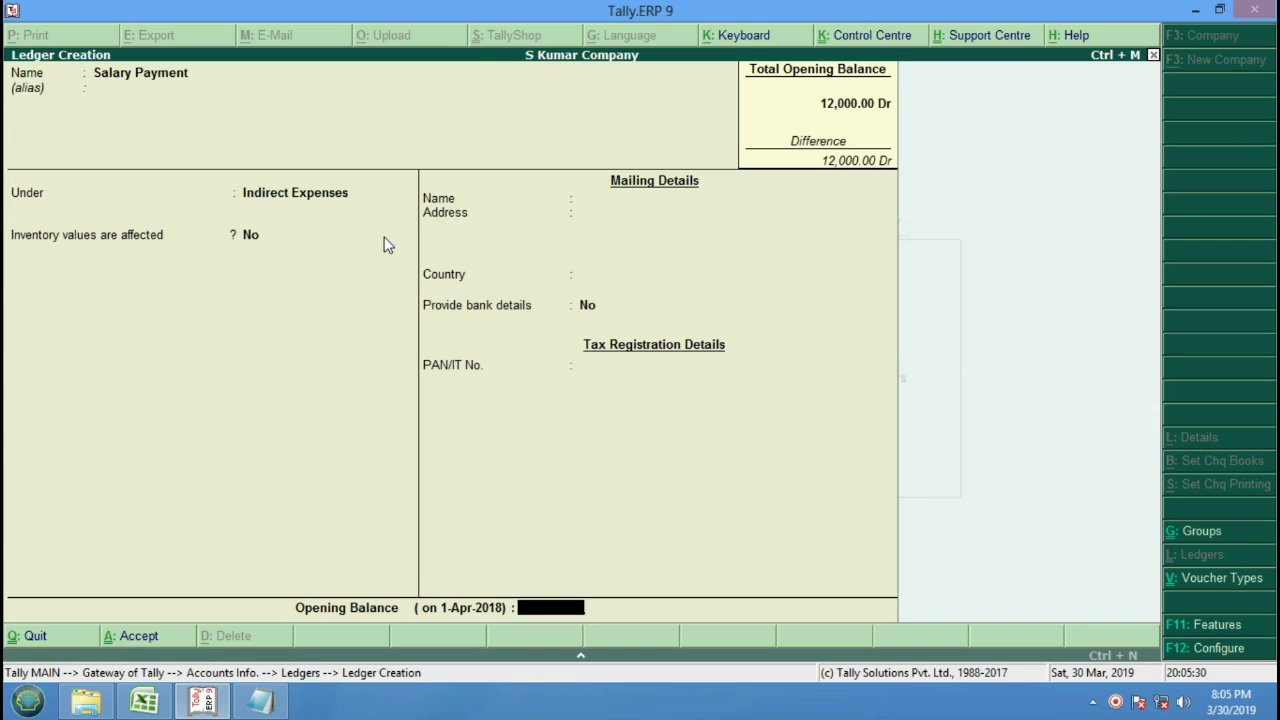
pyautogui.press('Return')
pyautogui.press('Return')
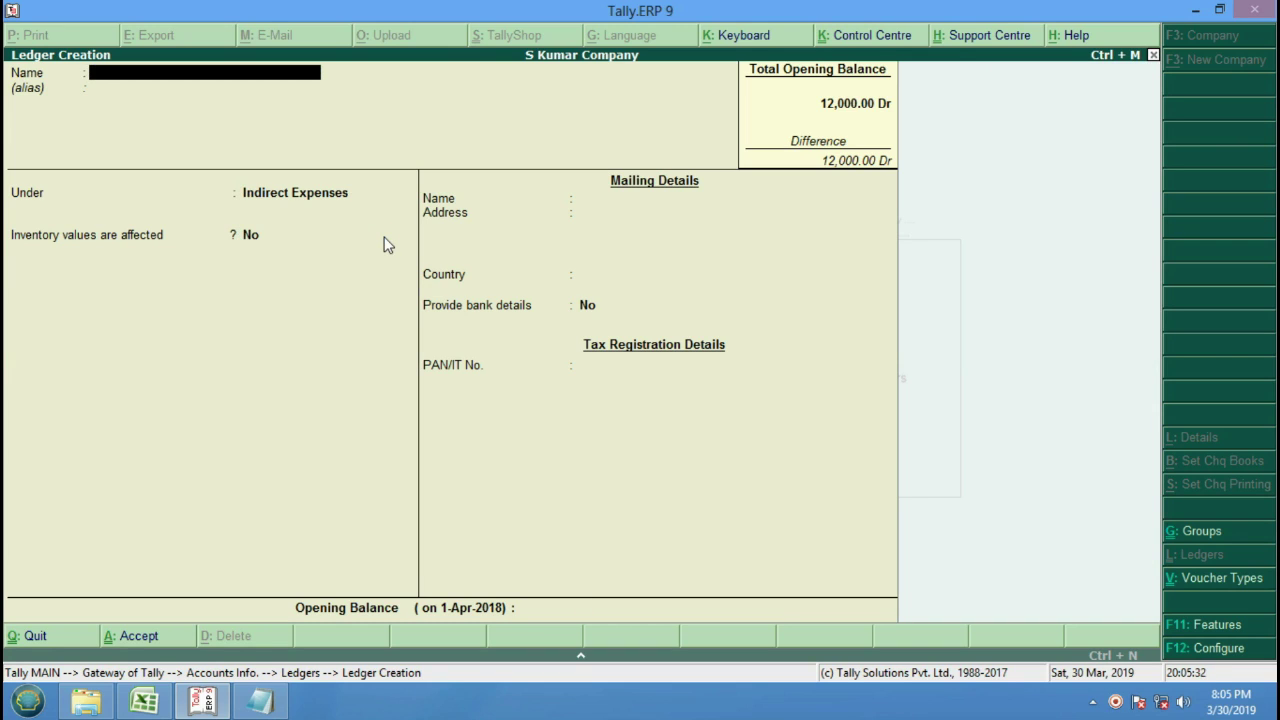
pyautogui.write('Interest Recieved')
pyautogui.press('Return')
pyautogui.press('Return')
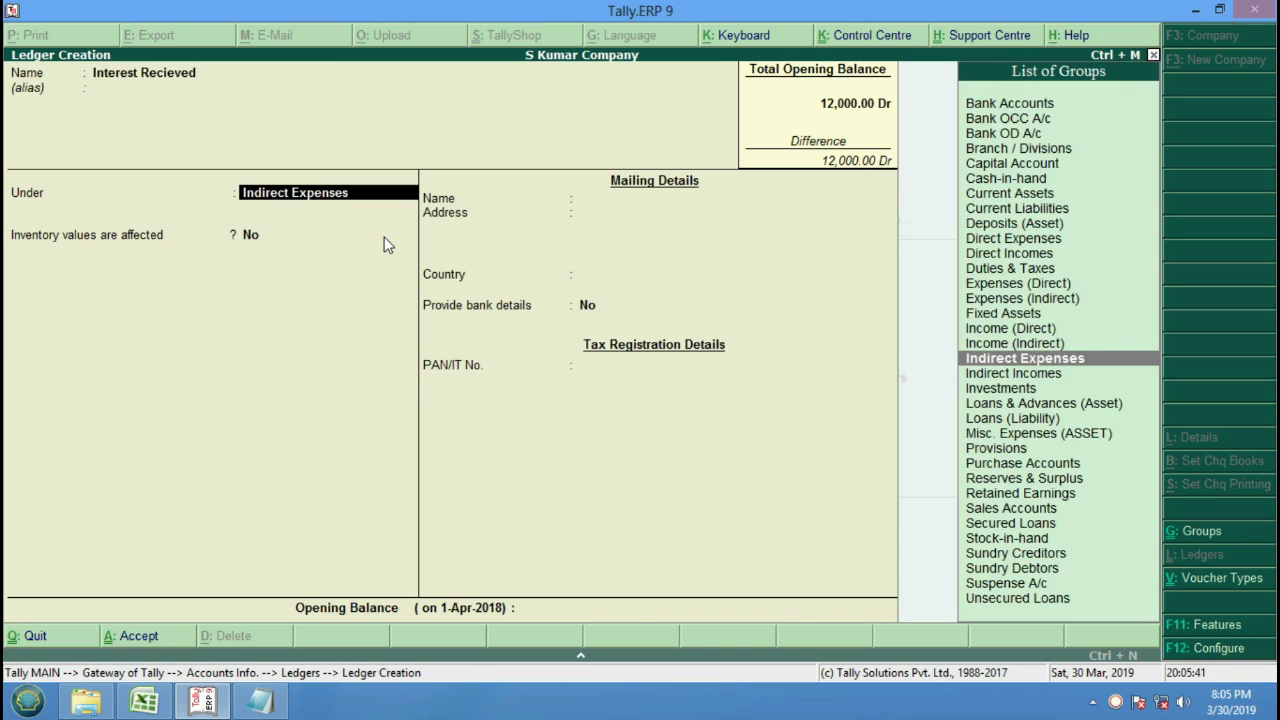
pyautogui.press('Down')
pyautogui.press('Return')
pyautogui.press('Return')
pyautogui.press('Return')
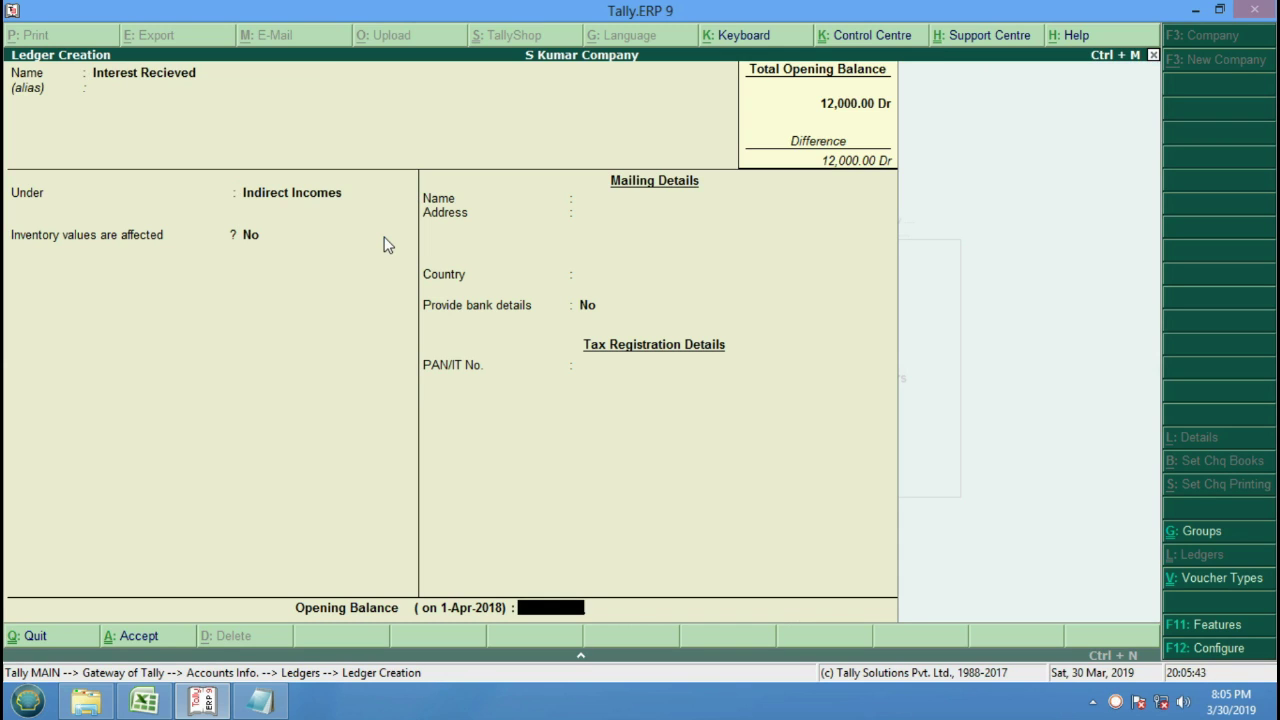
pyautogui.press('Return')
pyautogui.press('Return')
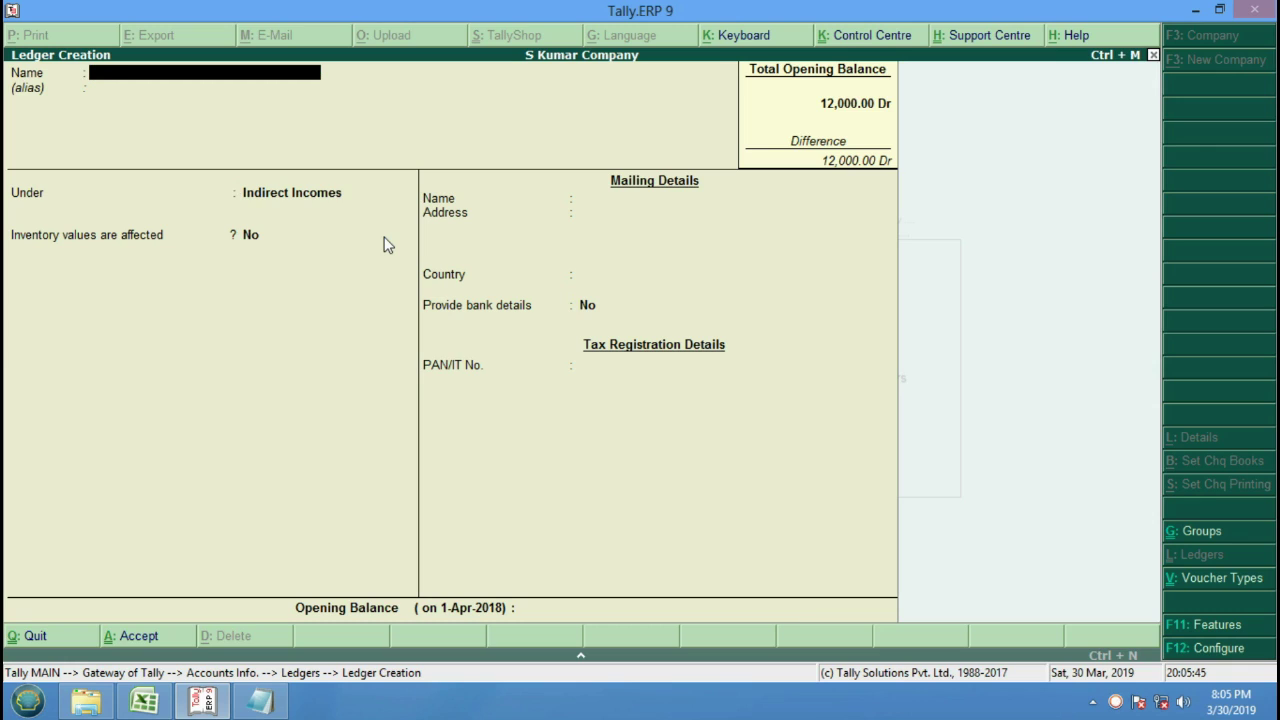
# Create a Wages Payment ledger under Direct Expenses and exit ledger creation.
pyautogui.write('Wages Payment')
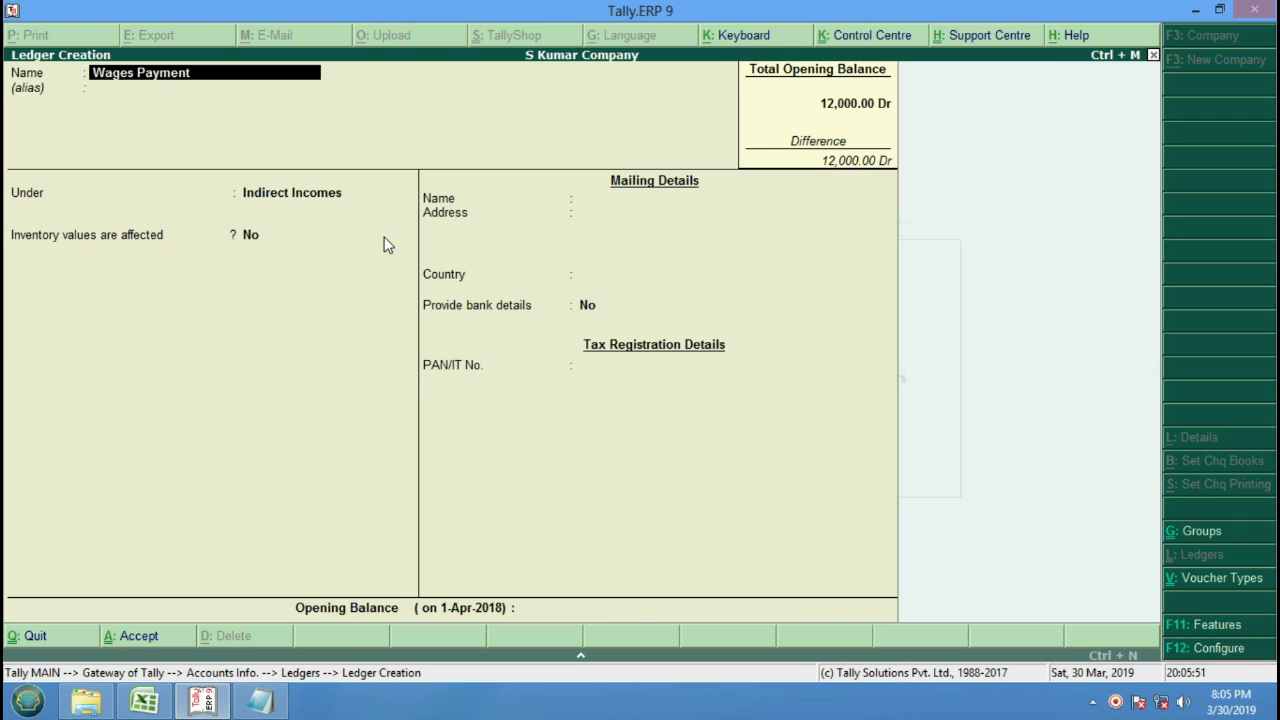
pyautogui.press('Return')
pyautogui.press('Return')
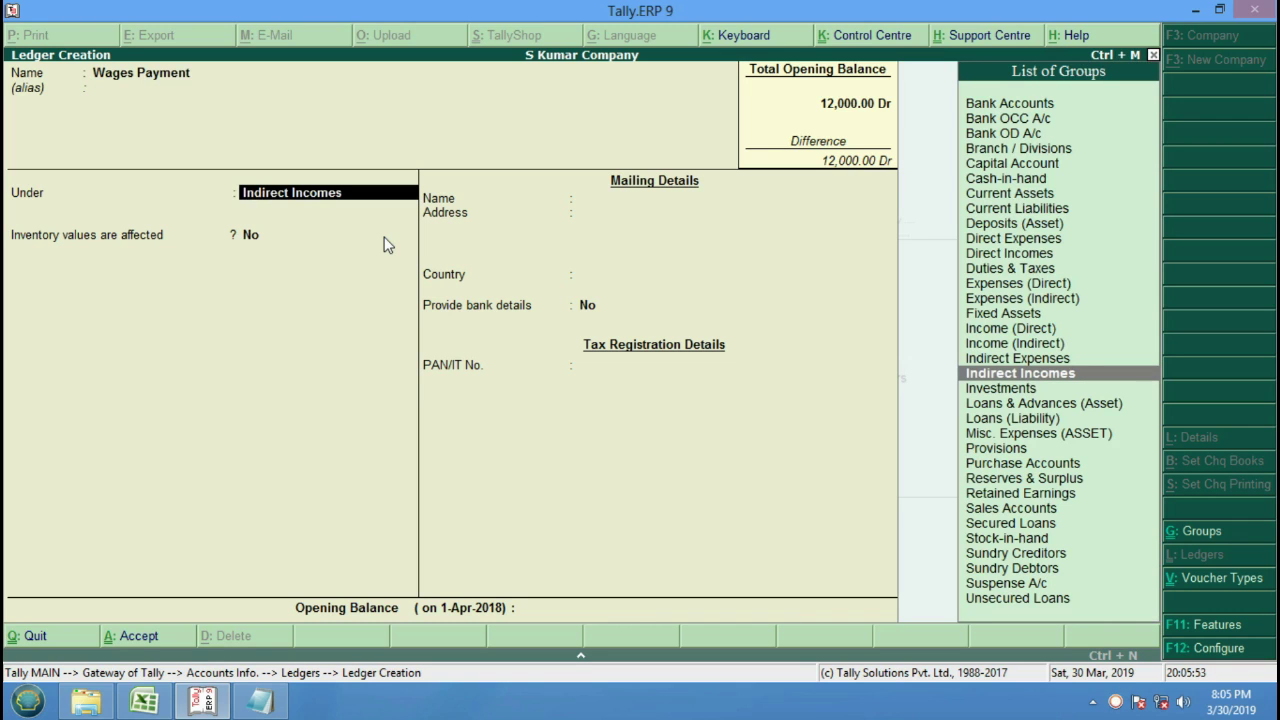
pyautogui.press('Up')
pyautogui.press('Up')
pyautogui.press('Up')
pyautogui.press('Up')
pyautogui.press('Up')
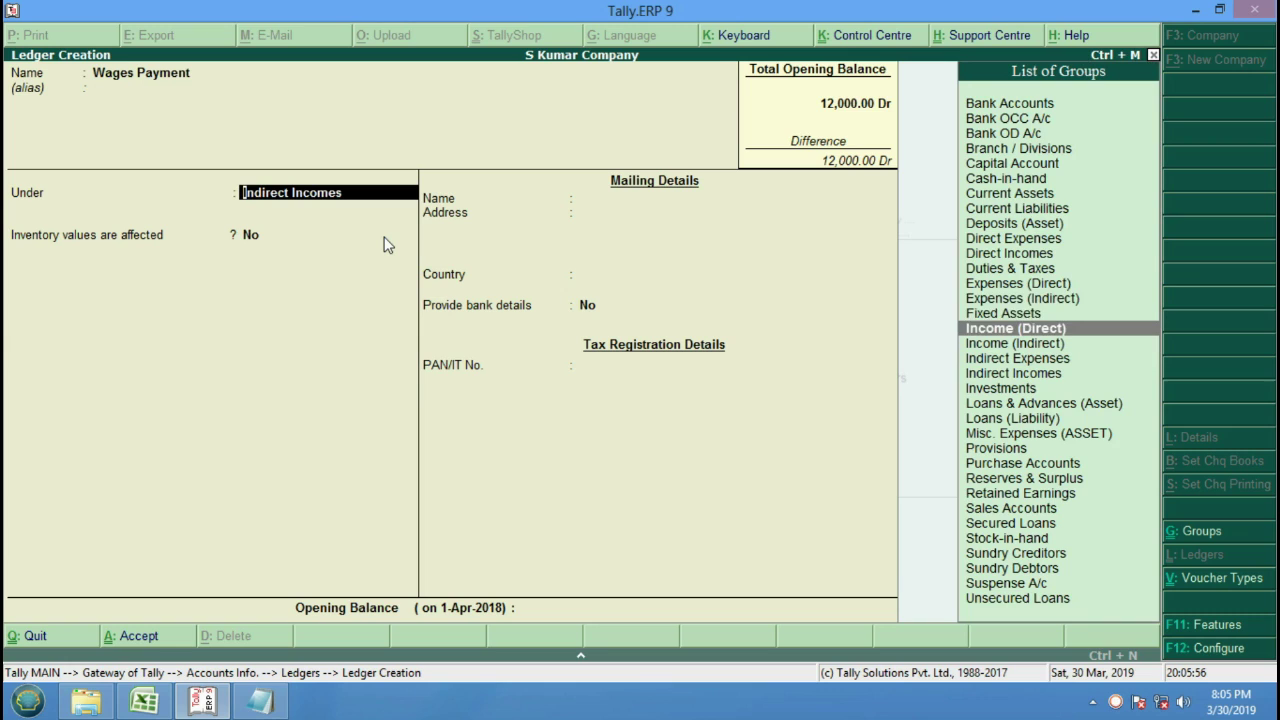
pyautogui.press('Up')
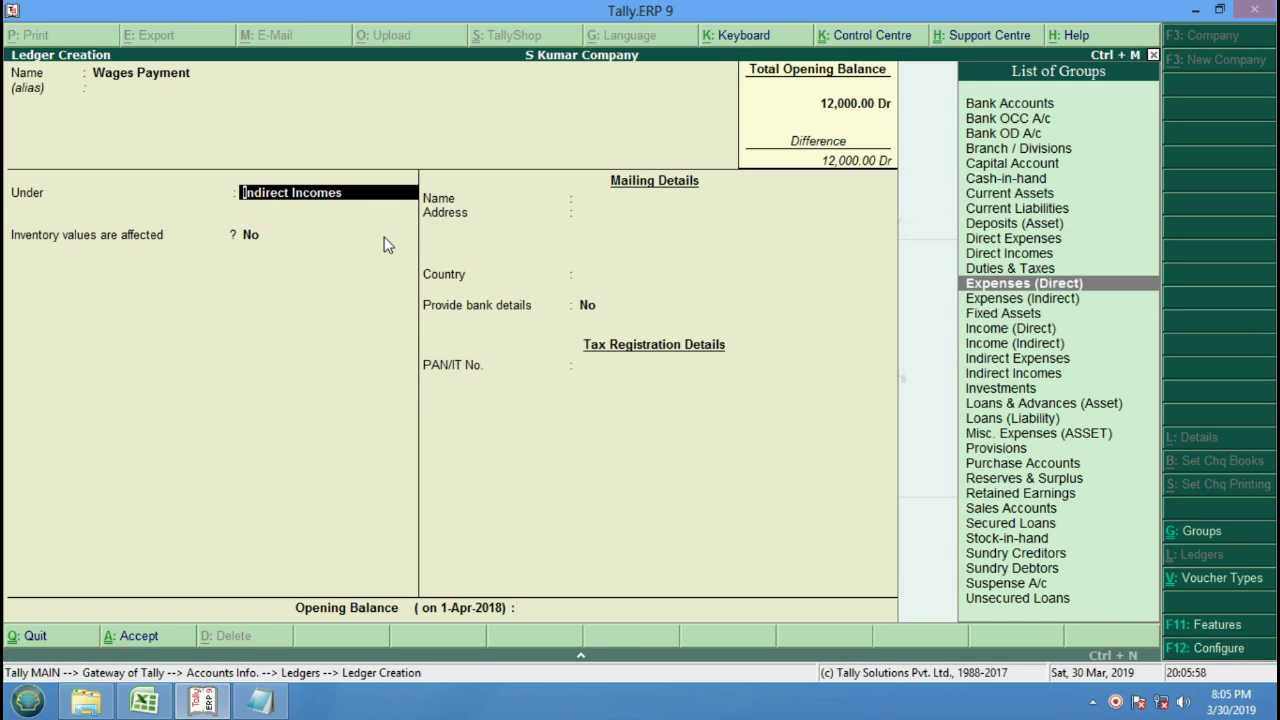
pyautogui.press('Return')
pyautogui.press('Return')
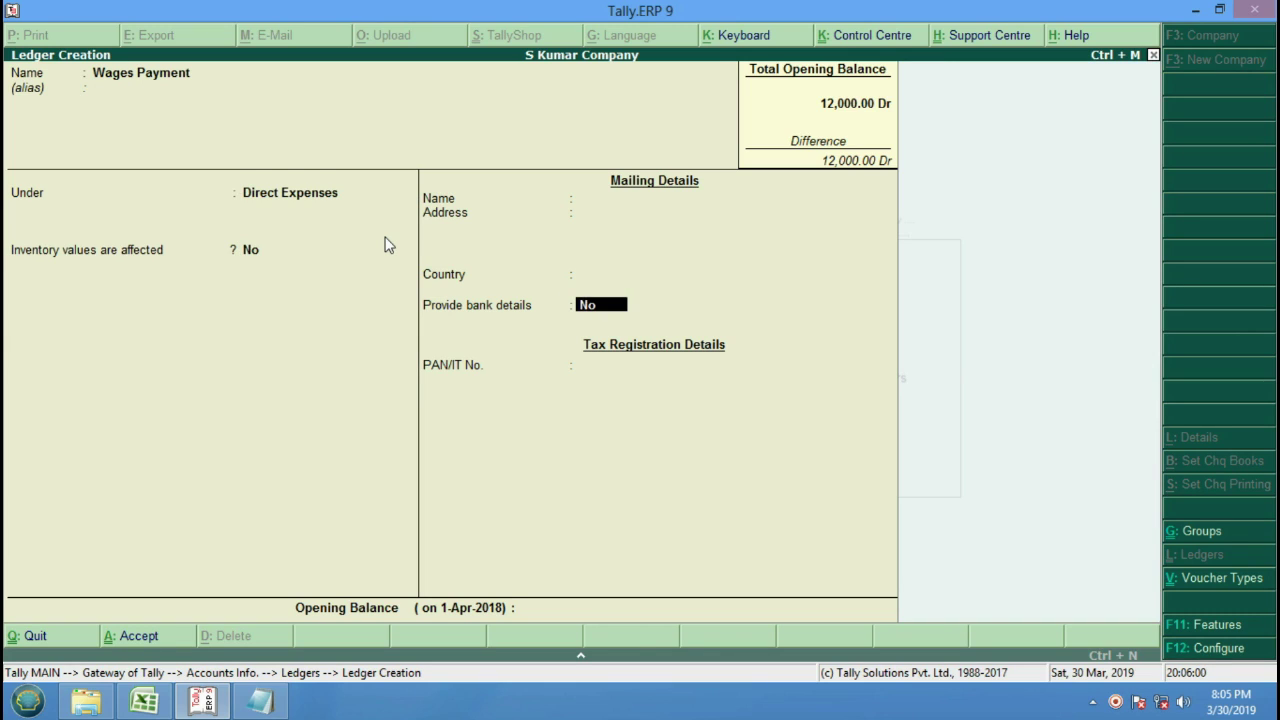
pyautogui.press('Return')
pyautogui.press('Return')
pyautogui.press('Return')
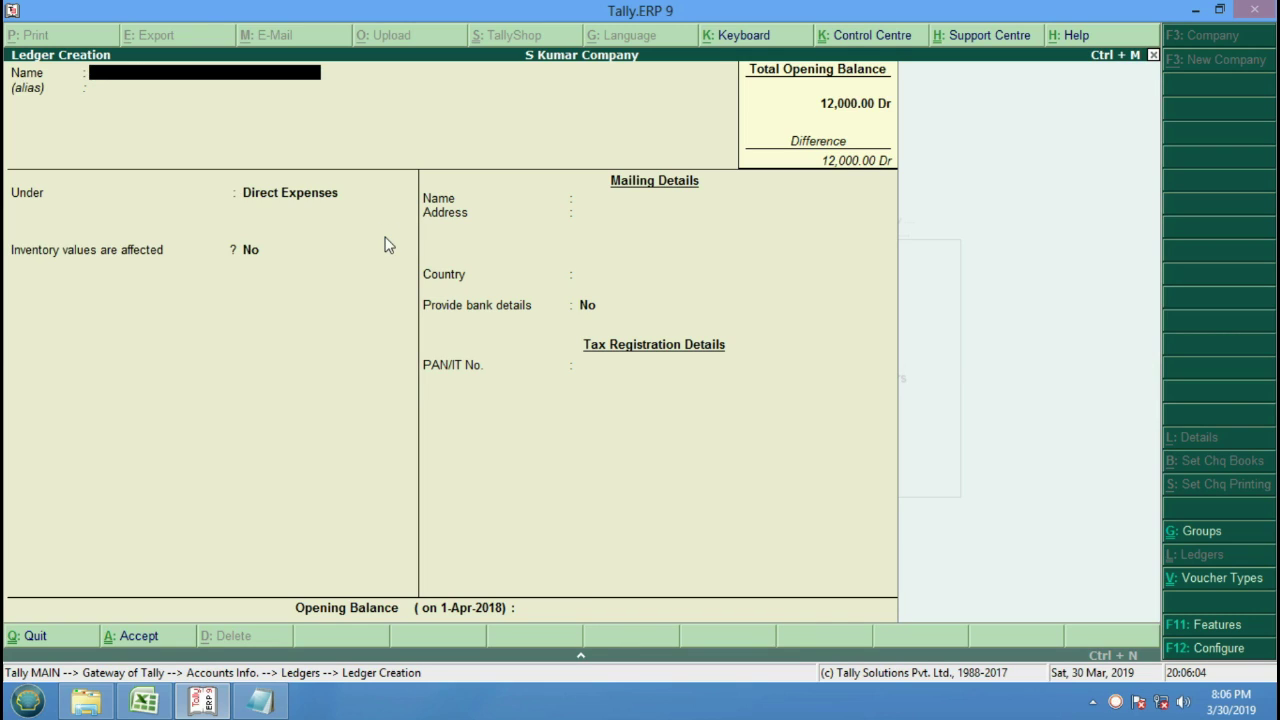
pyautogui.press('Escape')
pyautogui.press('Escape')
pyautogui.press('Escape')
# Start Journal voucher No. 1 with Interest Recieved on the By line, then bring up F12 configuration.
pyautogui.press('Down')
pyautogui.press('Down')
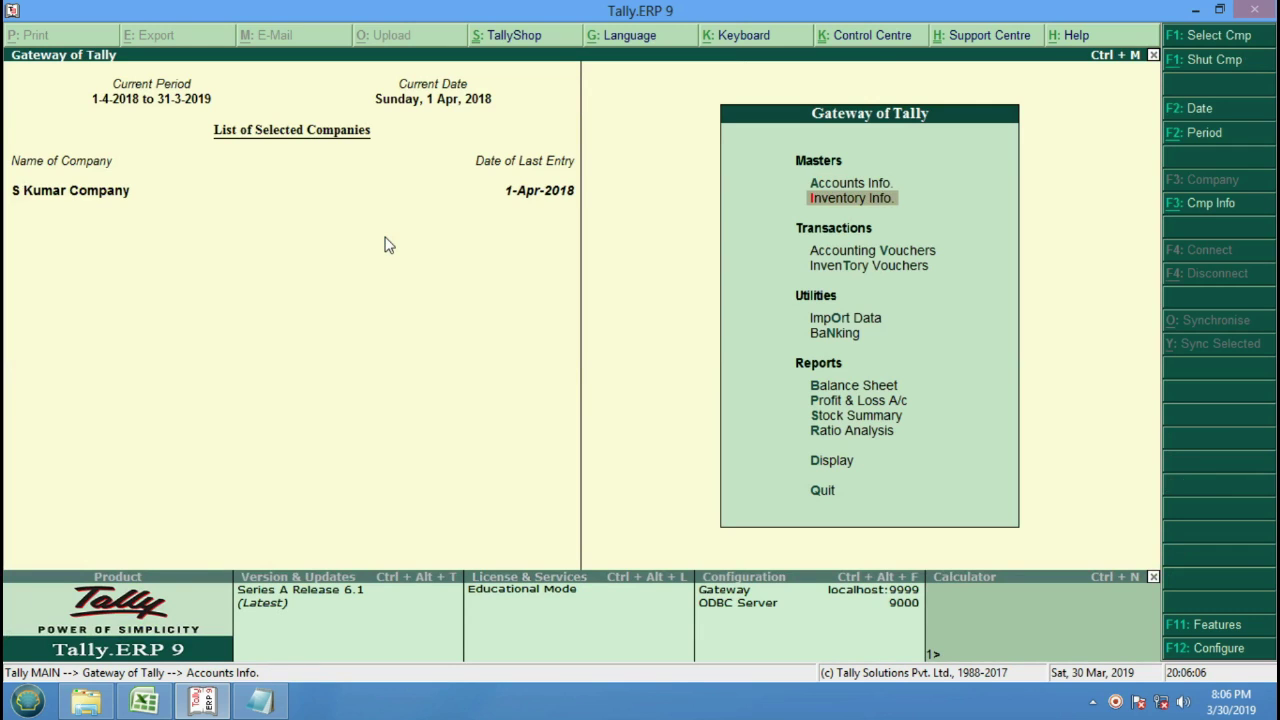
pyautogui.press('Return')
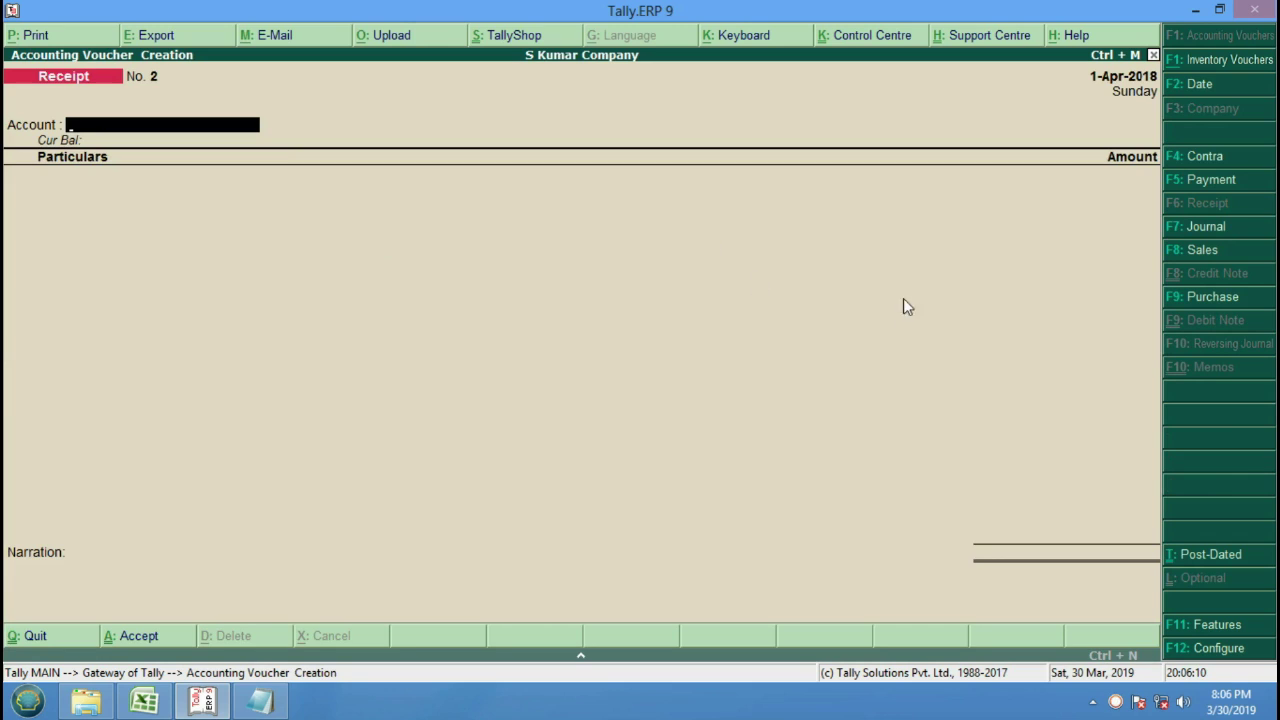
pyautogui.click(1221, 228)
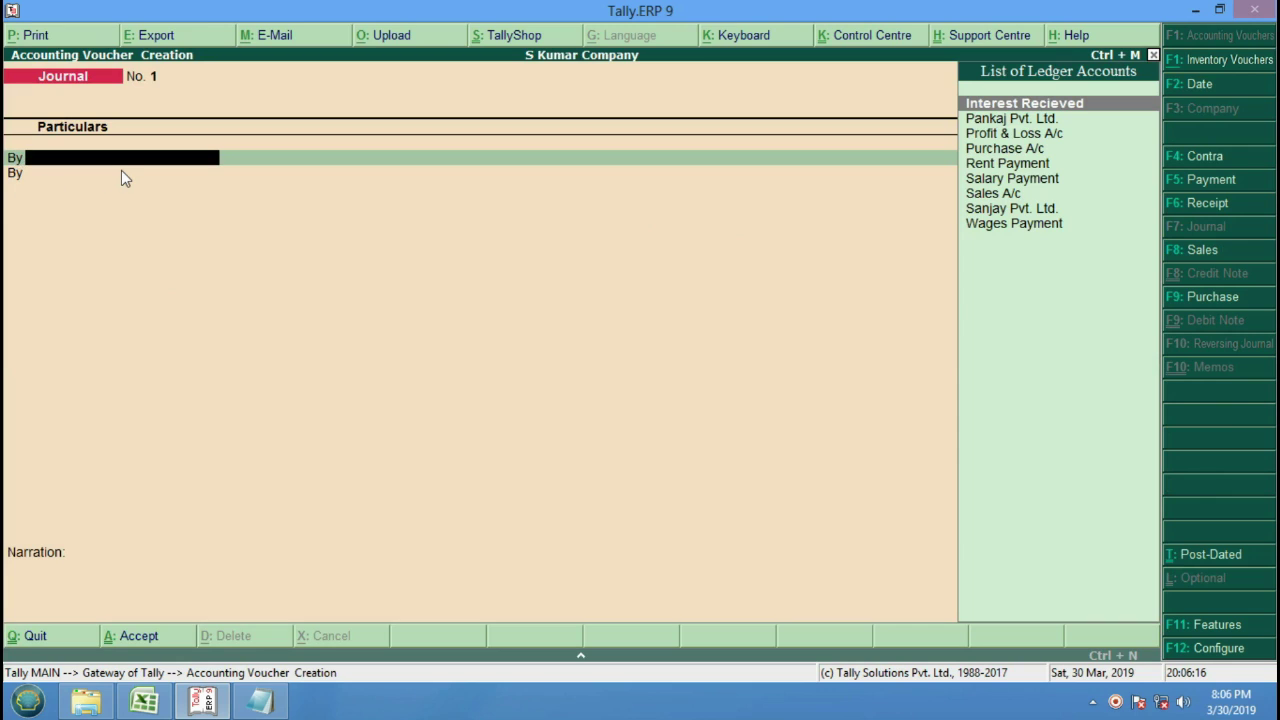
pyautogui.press('Return')
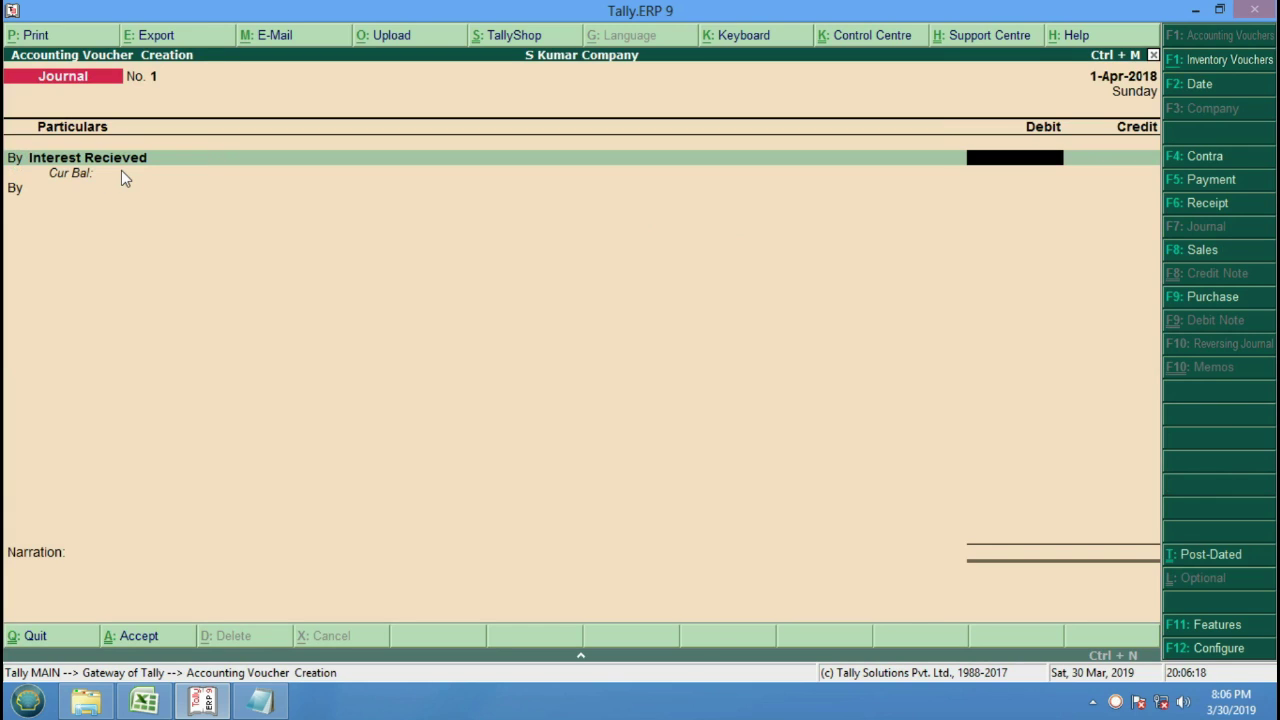
pyautogui.press('Return')
pyautogui.write('t')
pyautogui.press('Return')
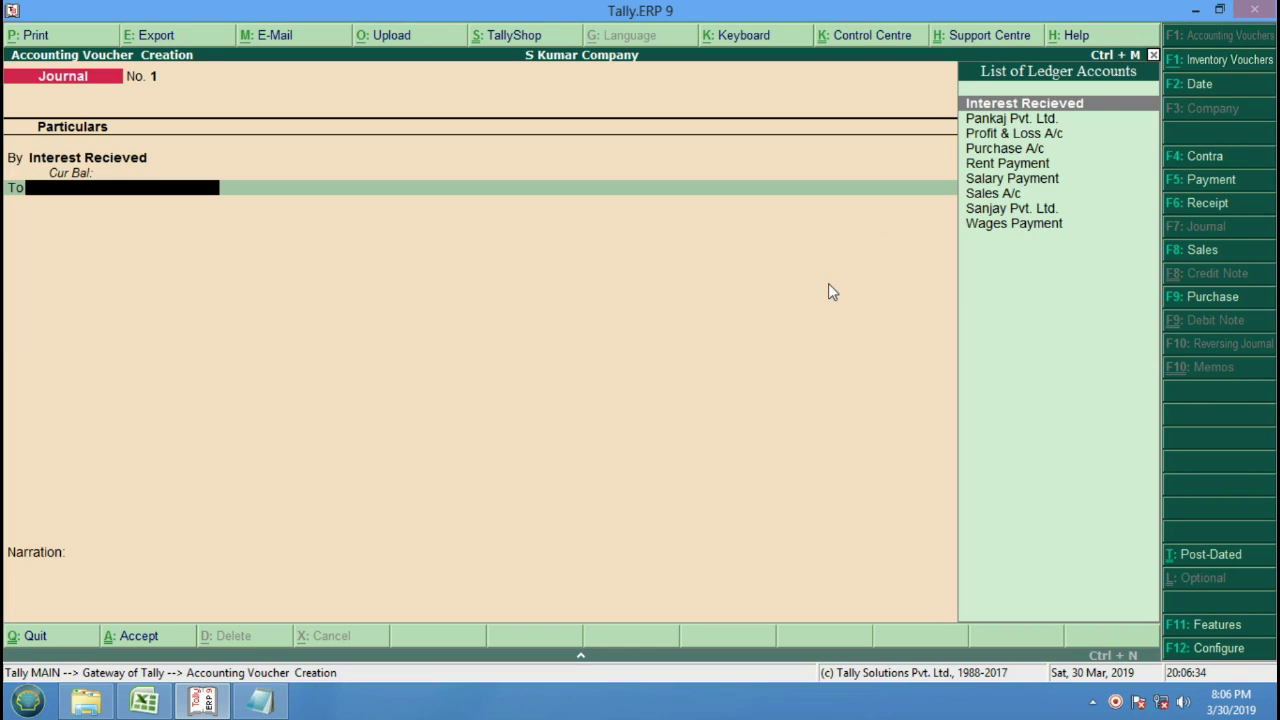
pyautogui.press('F12')
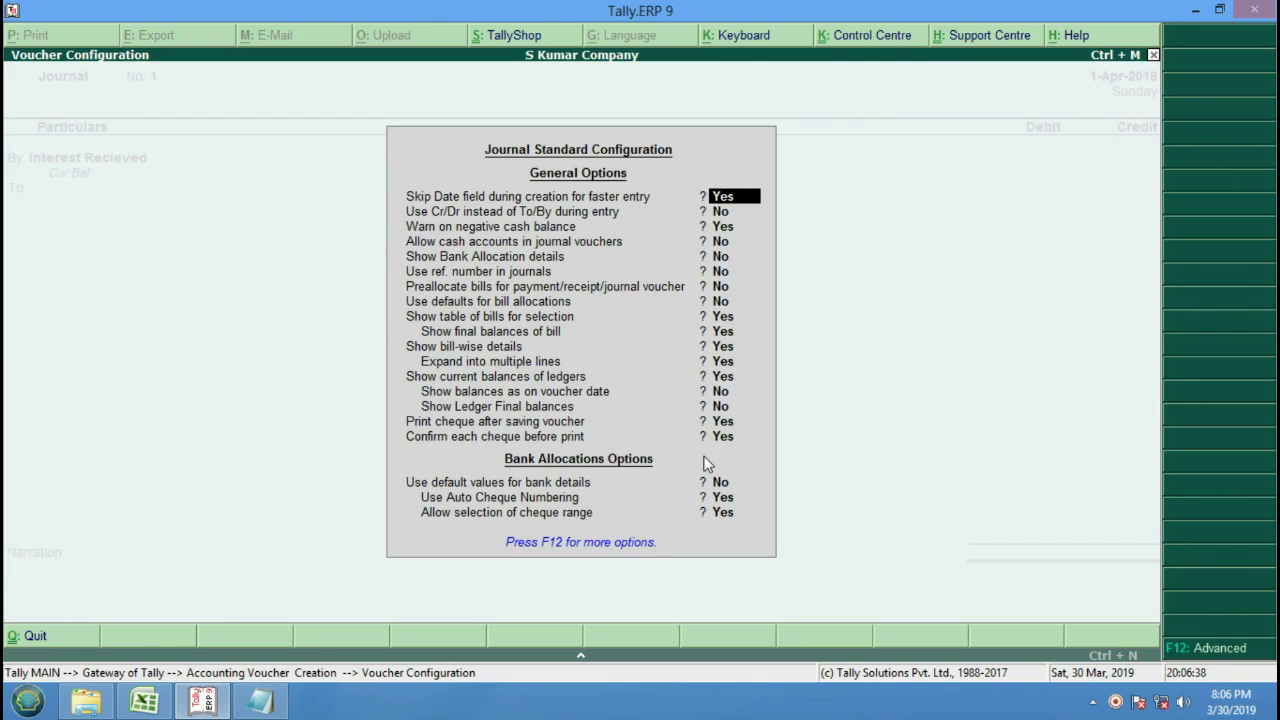
# Turn on 'Use Cr/Dr instead of To/By' and 'Allow cash accounts in journal vouchers'.
pyautogui.press('Return')
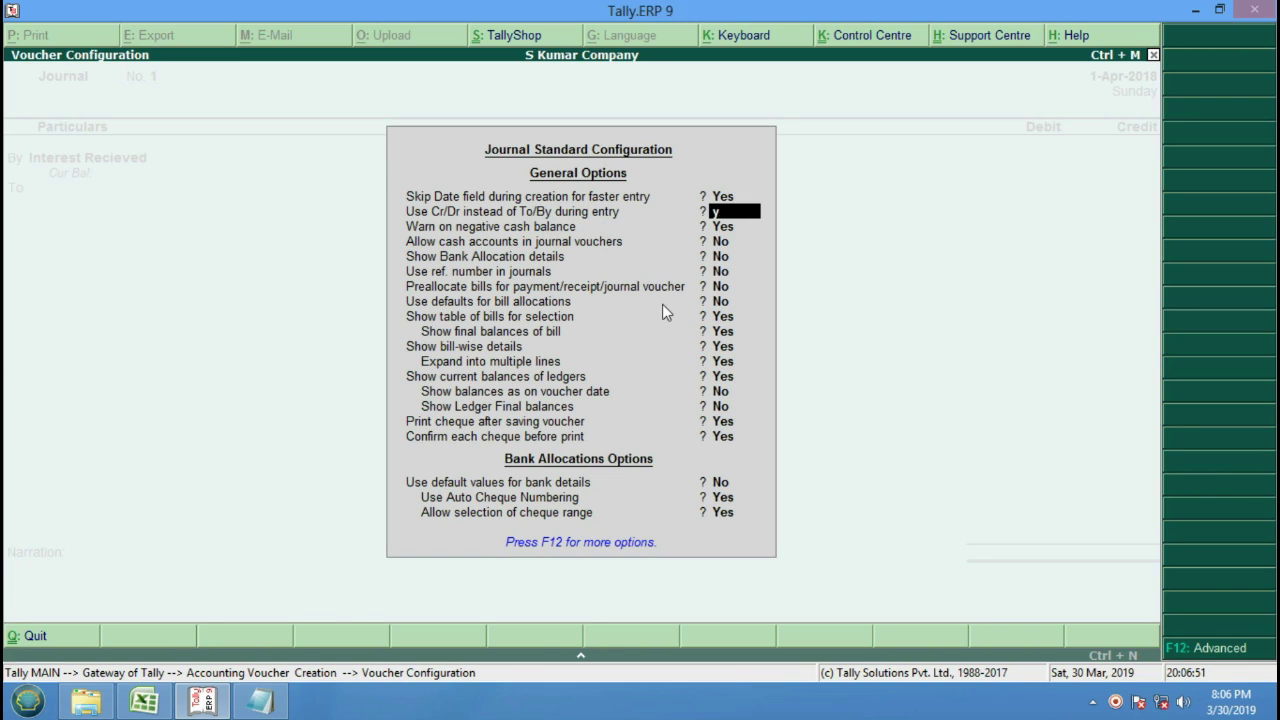
pyautogui.press('y')
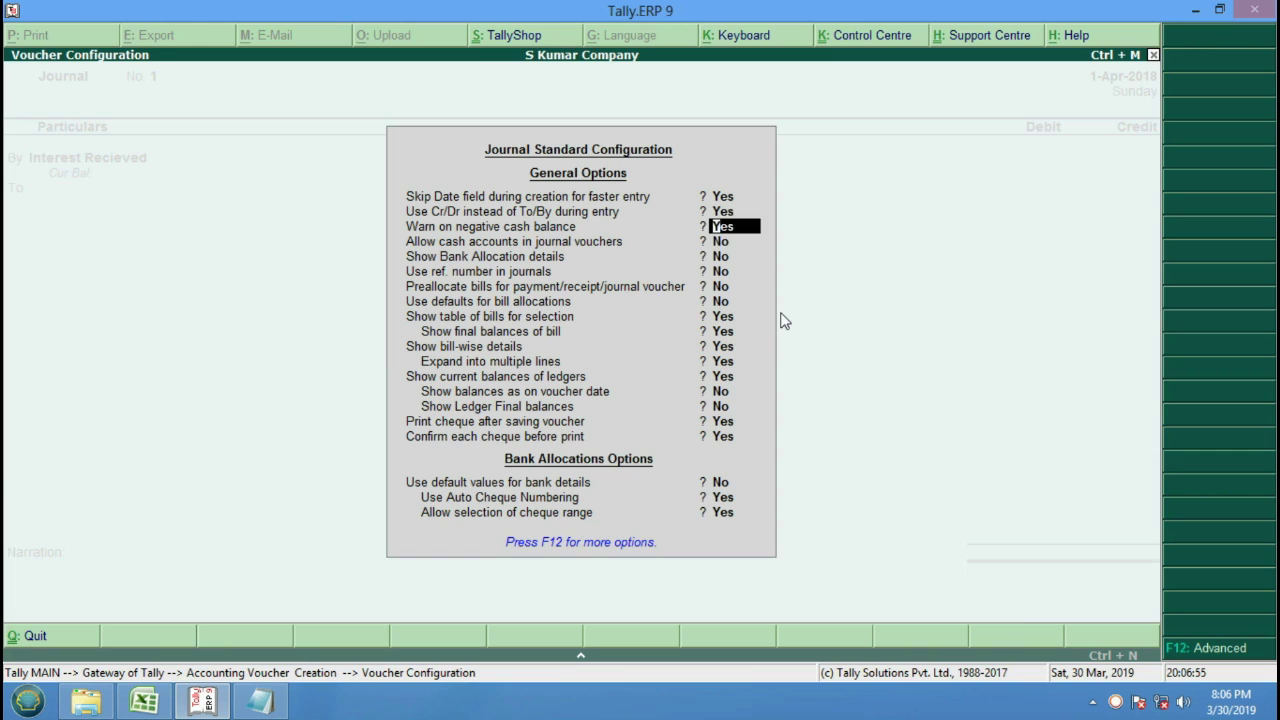
pyautogui.press('Return')
pyautogui.write('y')
pyautogui.press('Return')
pyautogui.press('Return')
pyautogui.press('Return')
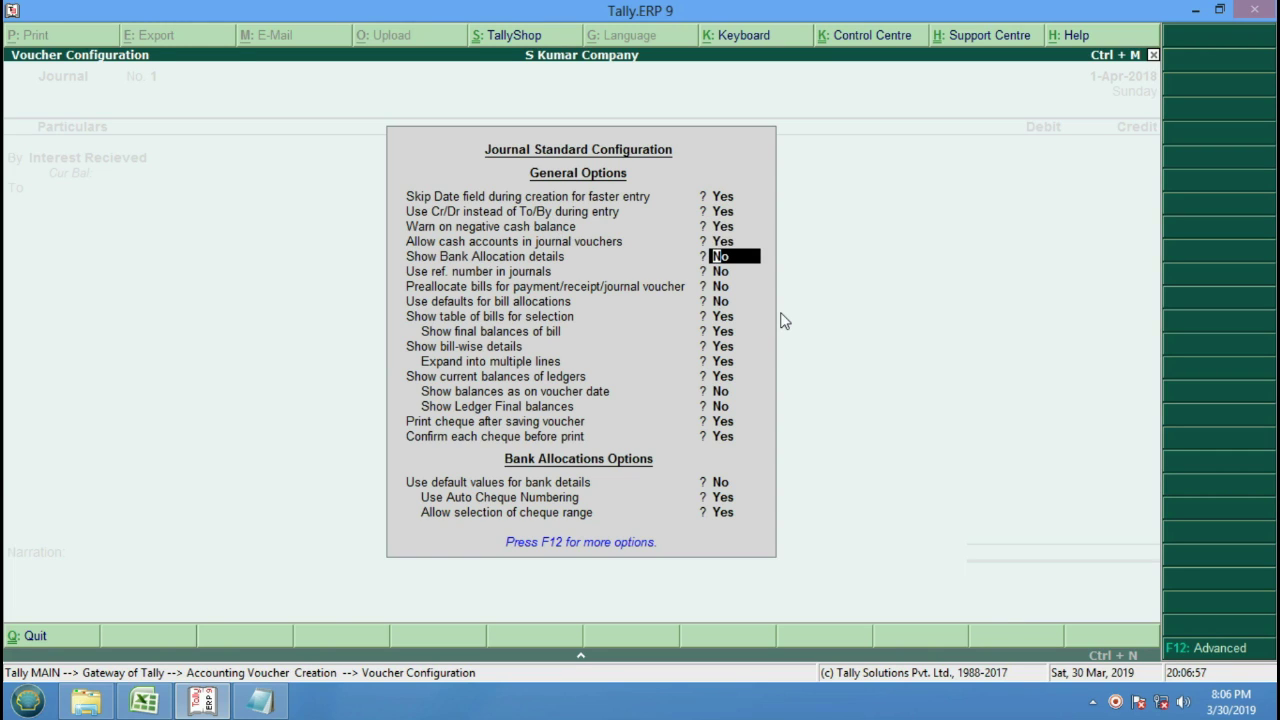
pyautogui.press('Return')
pyautogui.press('Return')
pyautogui.press('Return')
pyautogui.press('Return')
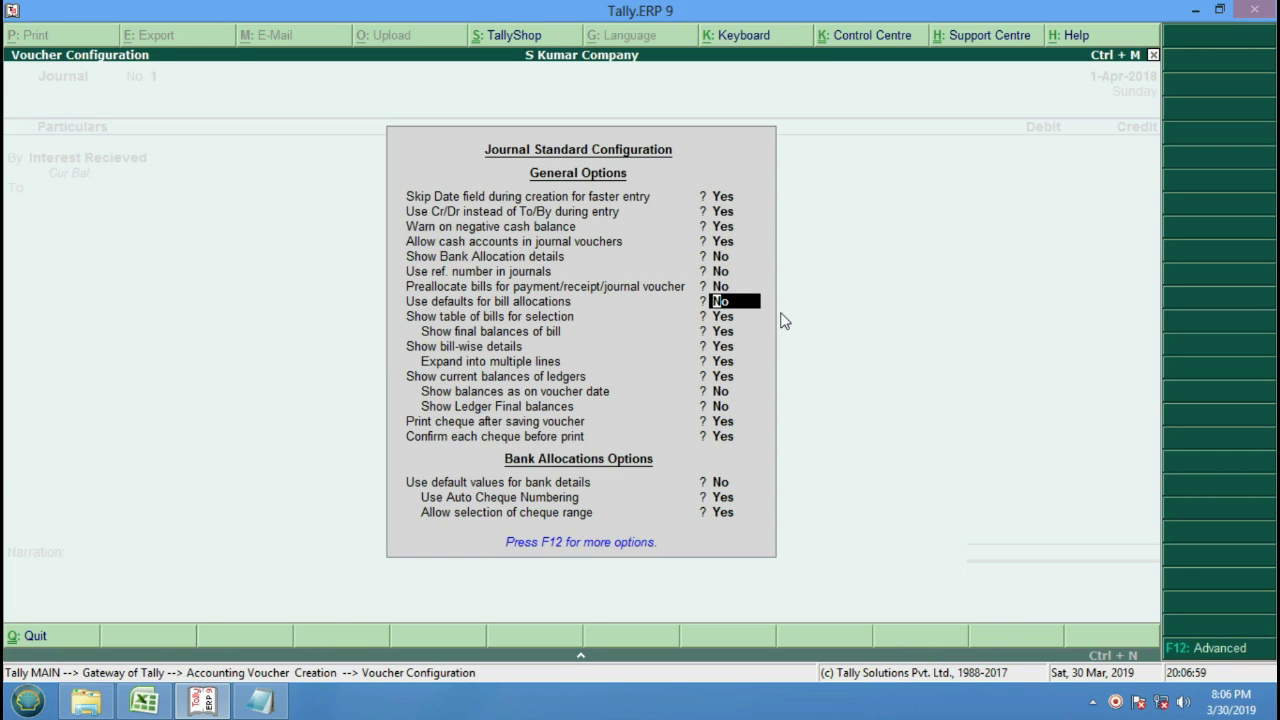
pyautogui.press('Return')
pyautogui.press('Return')
pyautogui.press('Return')
pyautogui.press('Return')
pyautogui.press('Return')
pyautogui.press('Return')
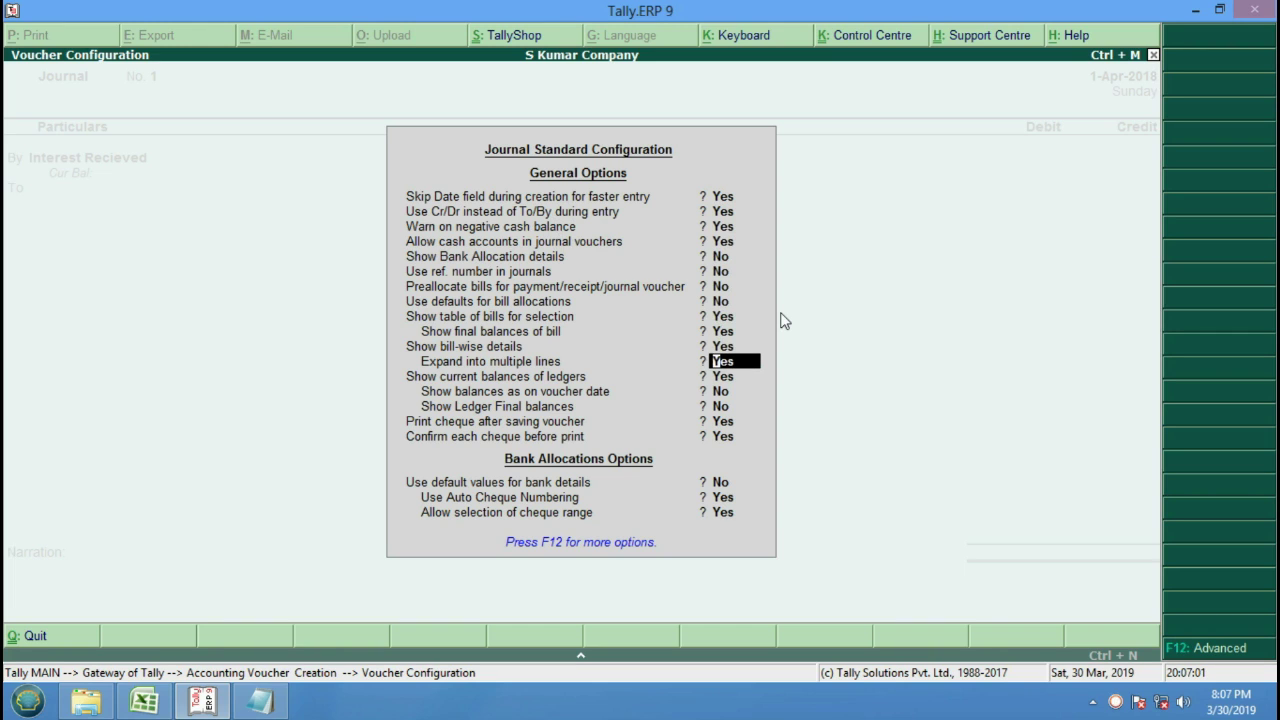
pyautogui.press('Return')
pyautogui.press('Return')
pyautogui.press('Return')
pyautogui.press('Return')
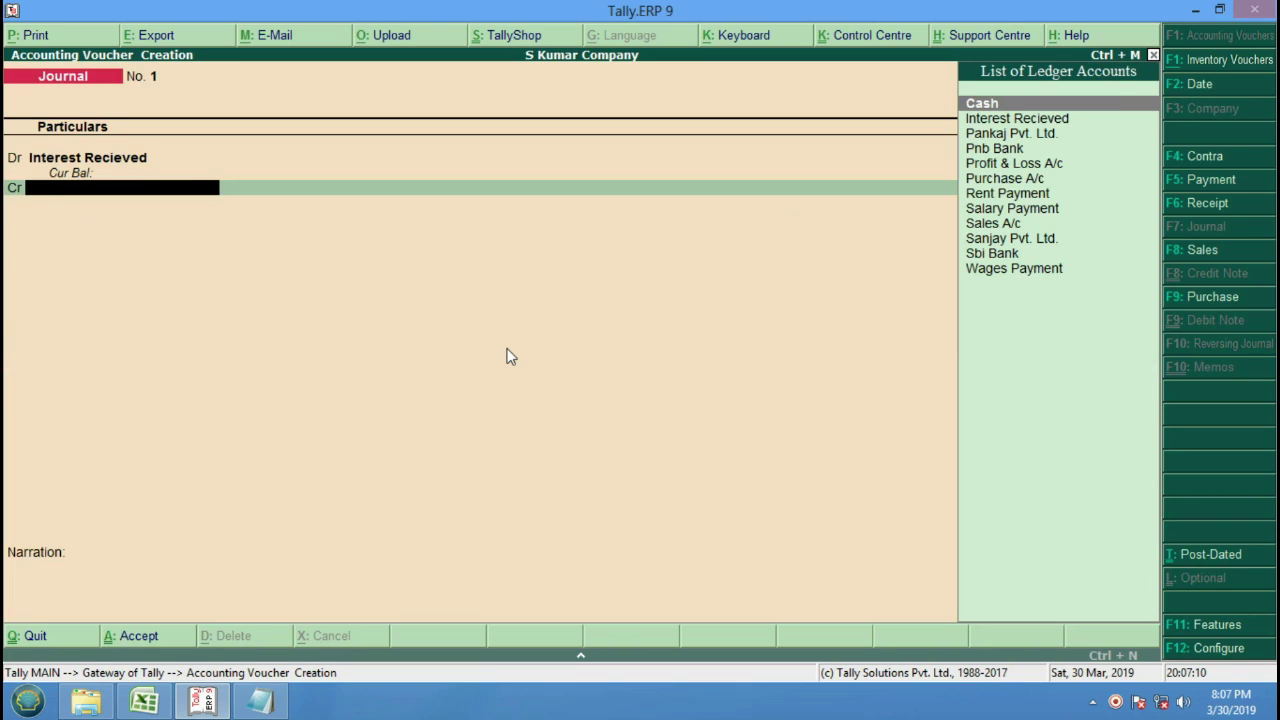
# Record journal No. 1 debiting Rent Payment 15,000 and crediting Cash.
pyautogui.press('BackSpace')
pyautogui.press('BackSpace')
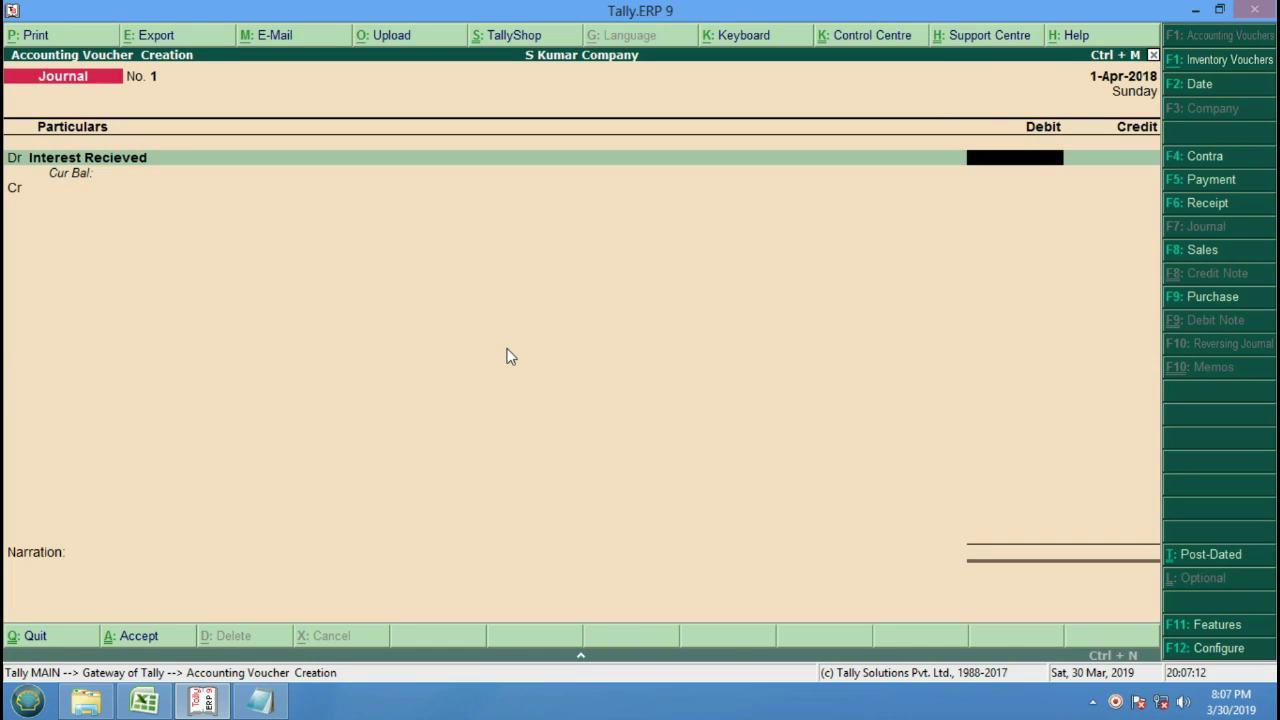
pyautogui.press('BackSpace')
pyautogui.press('Delete')
pyautogui.press('Delete')
pyautogui.press('Delete')
pyautogui.press('Delete')
pyautogui.press('Delete')
pyautogui.press('Delete')
pyautogui.press('Delete')
pyautogui.press('Delete')
pyautogui.press('Delete')
pyautogui.press('Delete')
pyautogui.press('Delete')
pyautogui.press('Delete')
pyautogui.press('Delete')
pyautogui.press('Delete')
pyautogui.press('Delete')
pyautogui.press('Delete')
pyautogui.press('Delete')
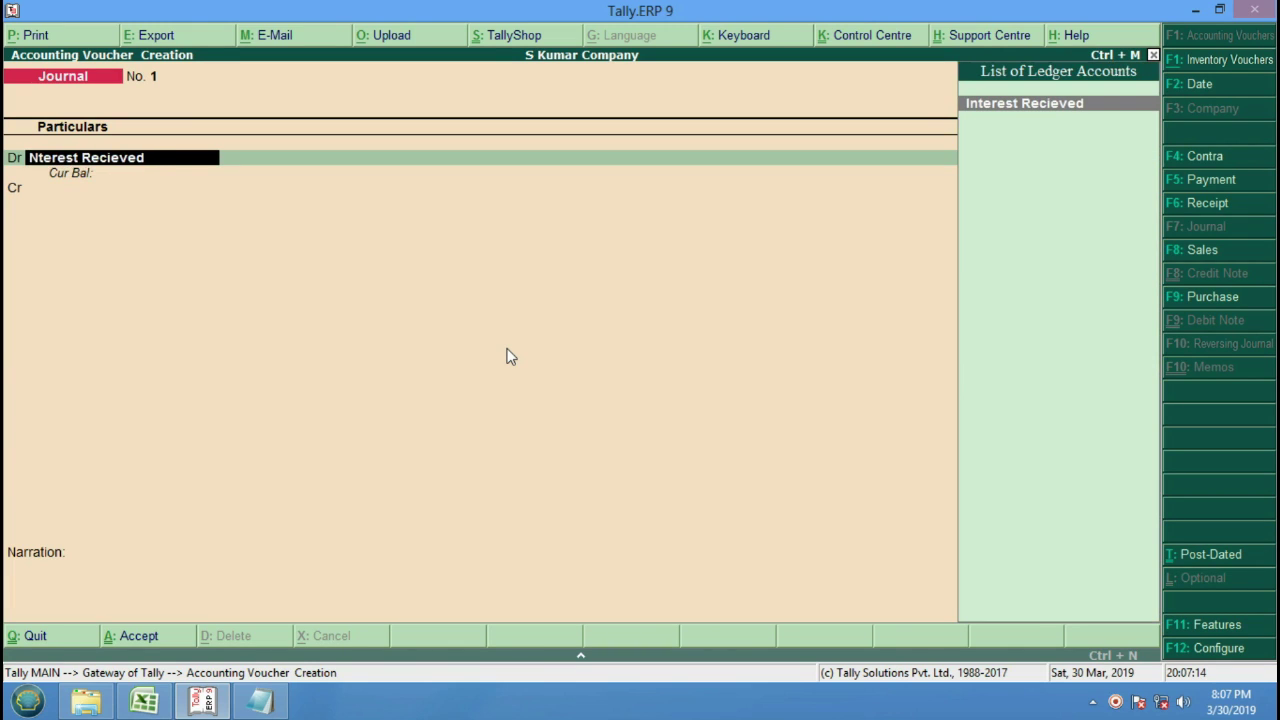
pyautogui.write('d')
pyautogui.press('BackSpace')
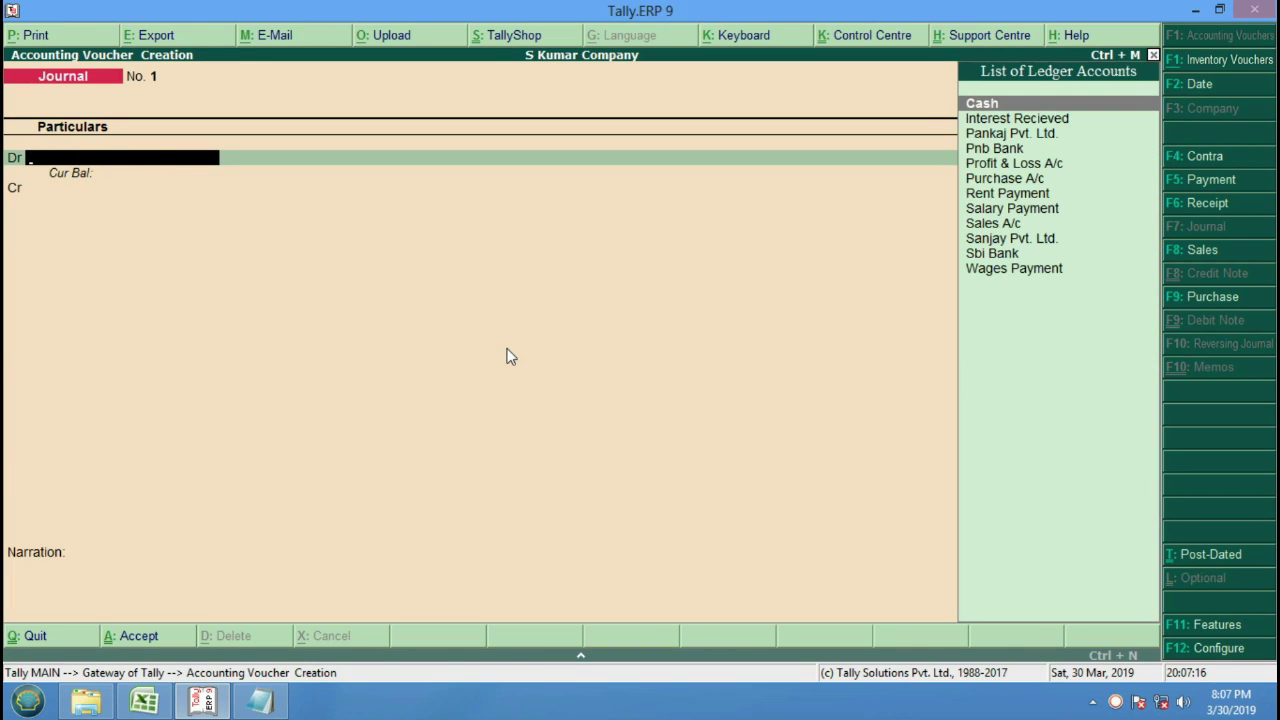
pyautogui.press('Down')
pyautogui.press('Down')
pyautogui.press('Down')
pyautogui.press('Down')
pyautogui.press('Down')
pyautogui.press('Down')
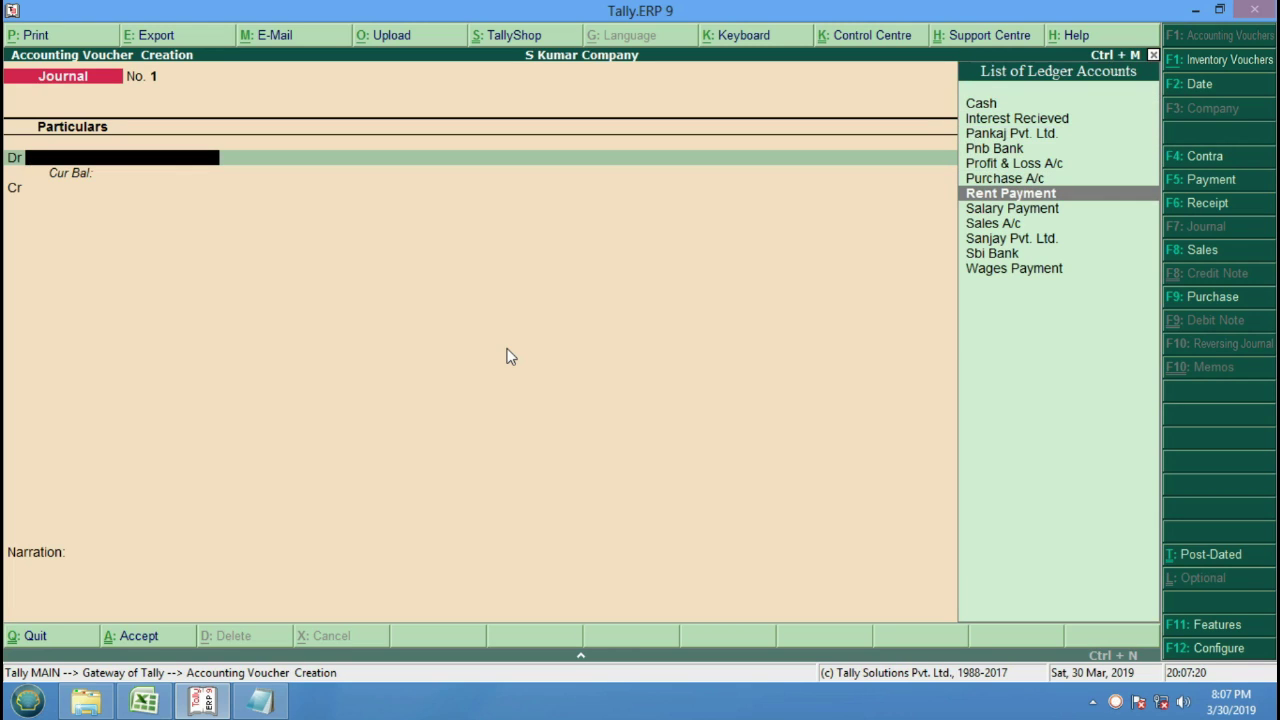
pyautogui.press('Return')
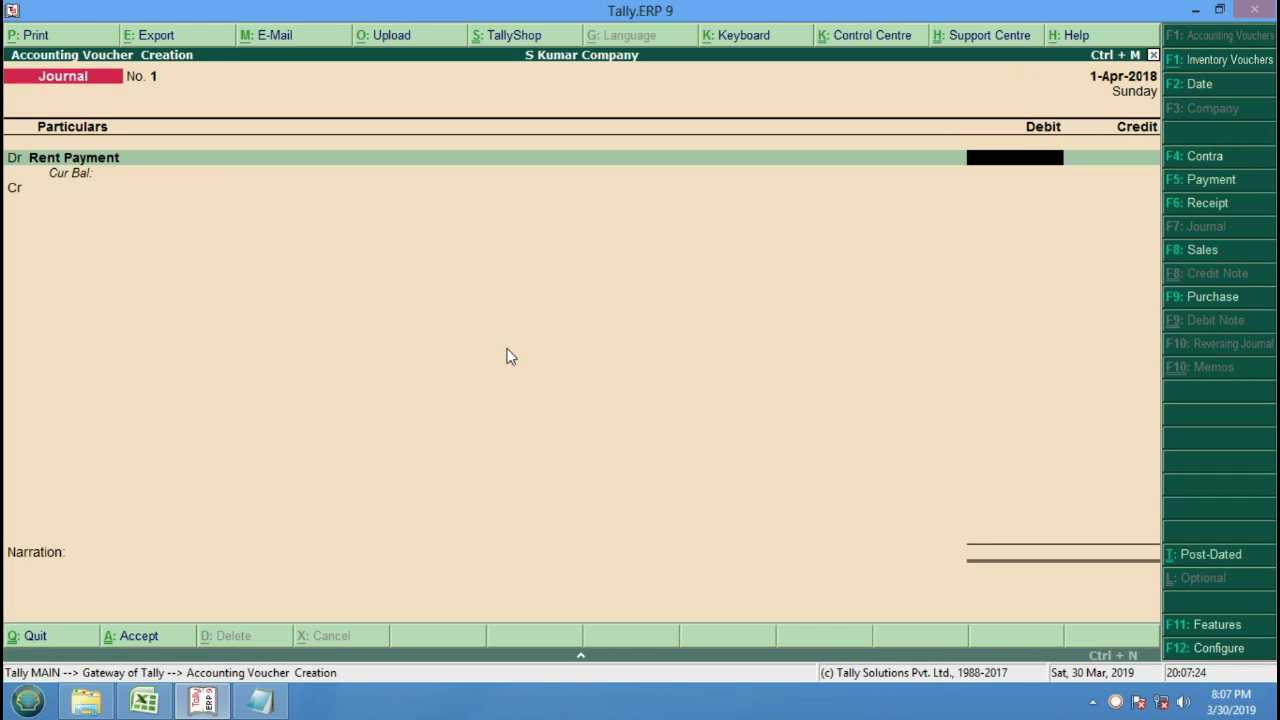
pyautogui.write('15000')
pyautogui.press('Return')
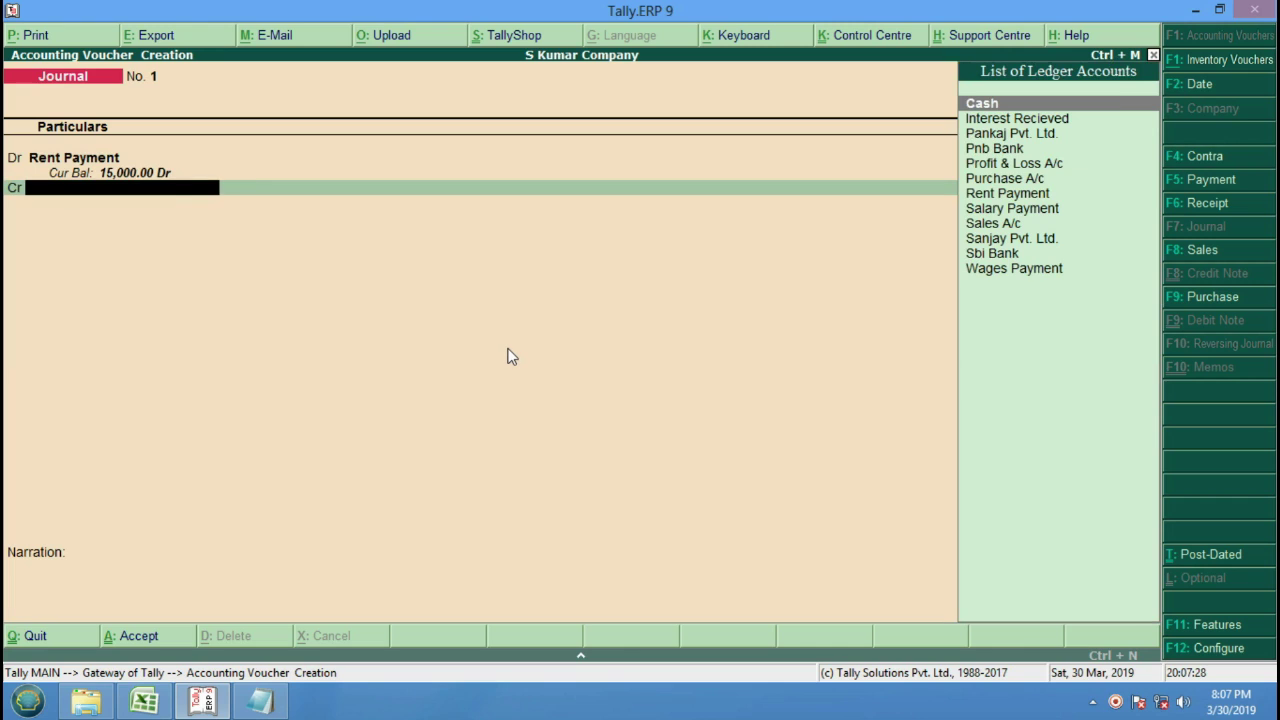
pyautogui.press('Return')
pyautogui.press('Return')
pyautogui.press('Return')
pyautogui.press('Return')
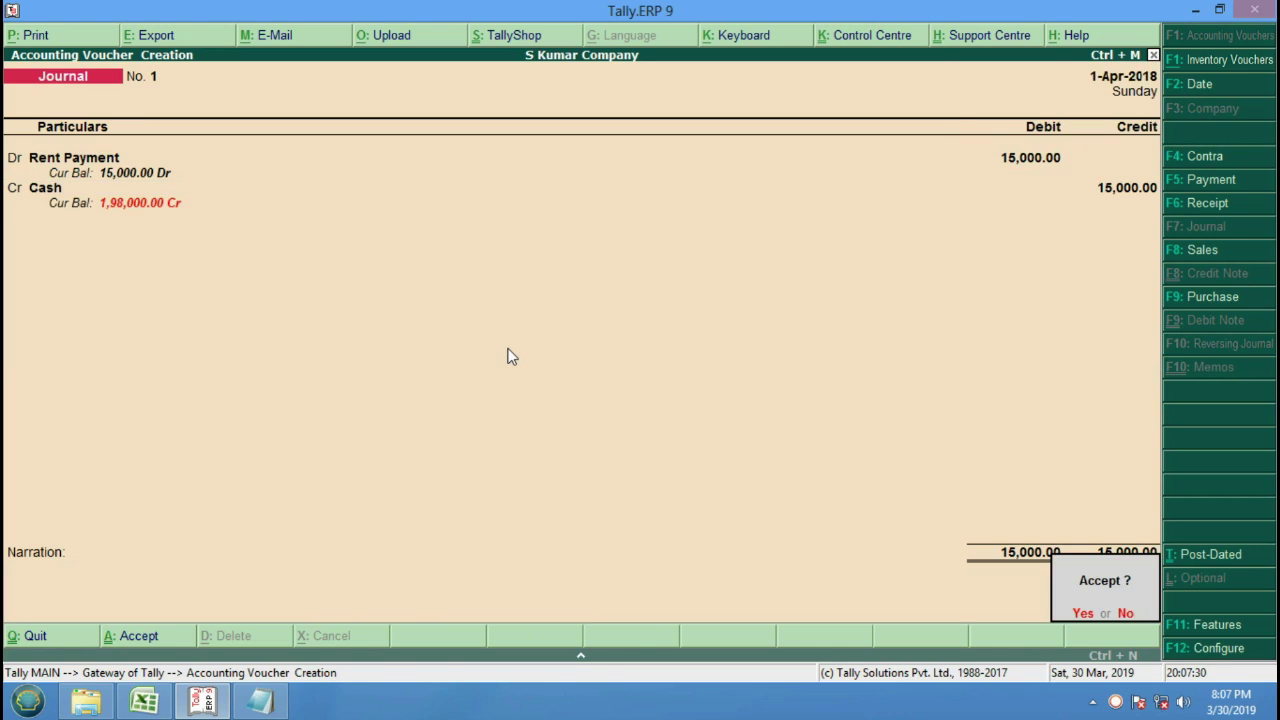
pyautogui.press('Return')
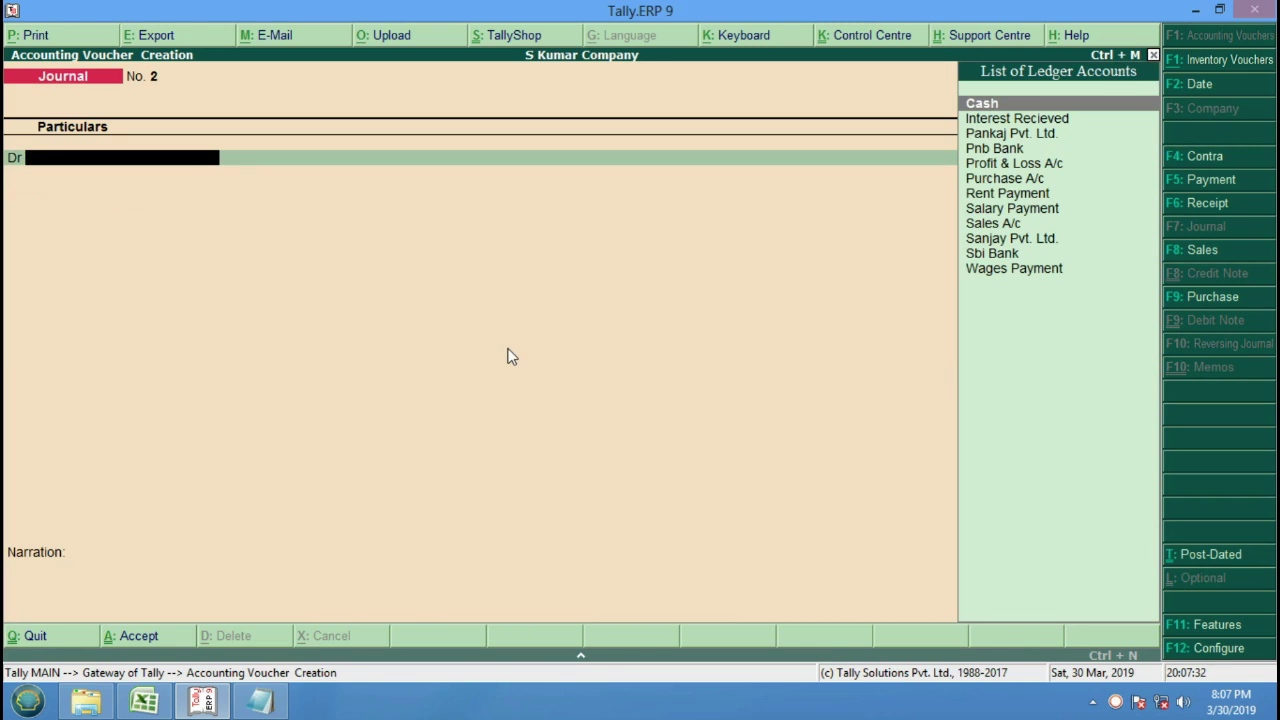
# Enter journal No. 2 debiting Salary Payment 25,000 against Cash.
pyautogui.press('Down')
pyautogui.press('Down')
pyautogui.press('Down')
pyautogui.press('Down')
pyautogui.press('Down')
pyautogui.press('Down')
pyautogui.press('Down')
pyautogui.press('Return')
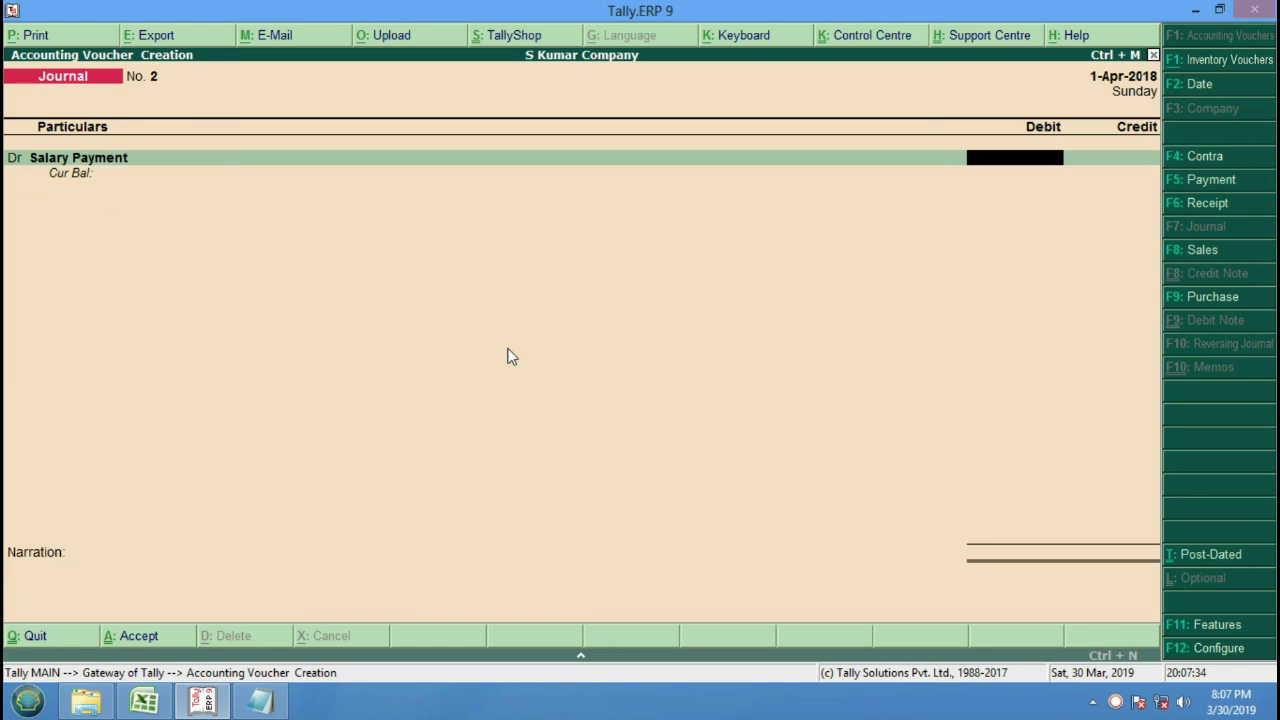
pyautogui.write('25000')
pyautogui.press('Return')
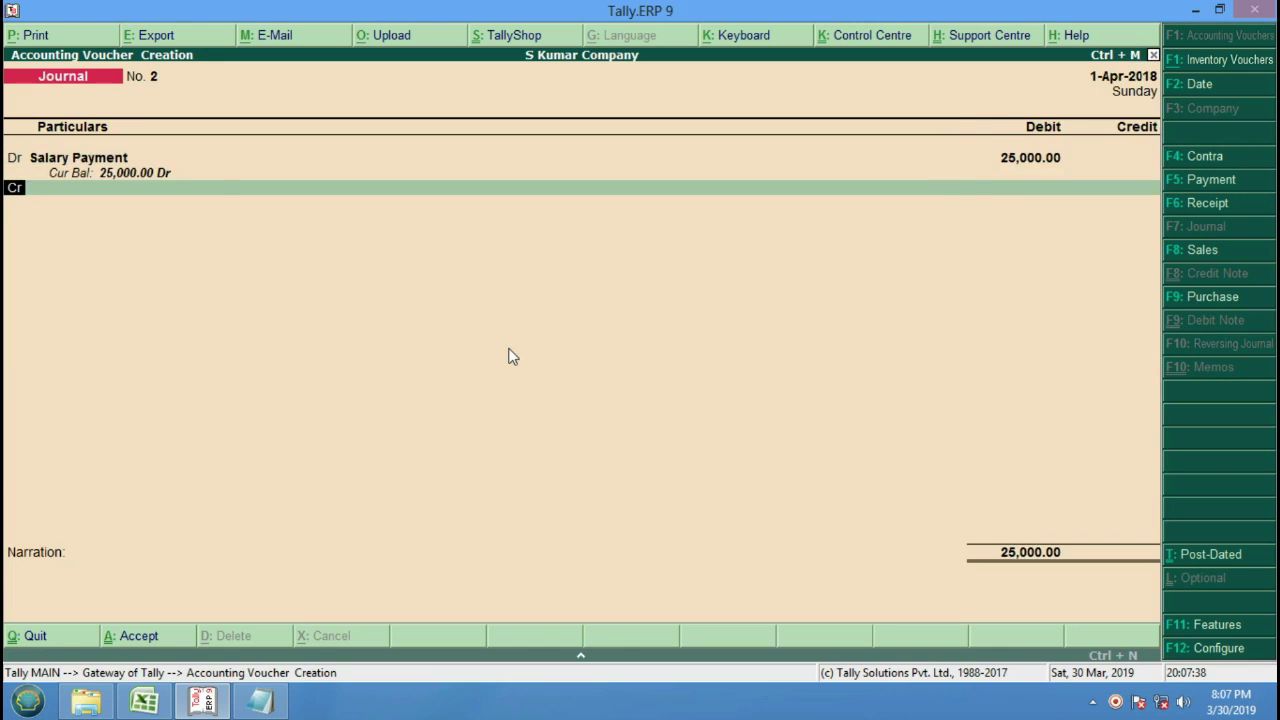
pyautogui.press('Return')
pyautogui.press('Return')
pyautogui.press('Return')
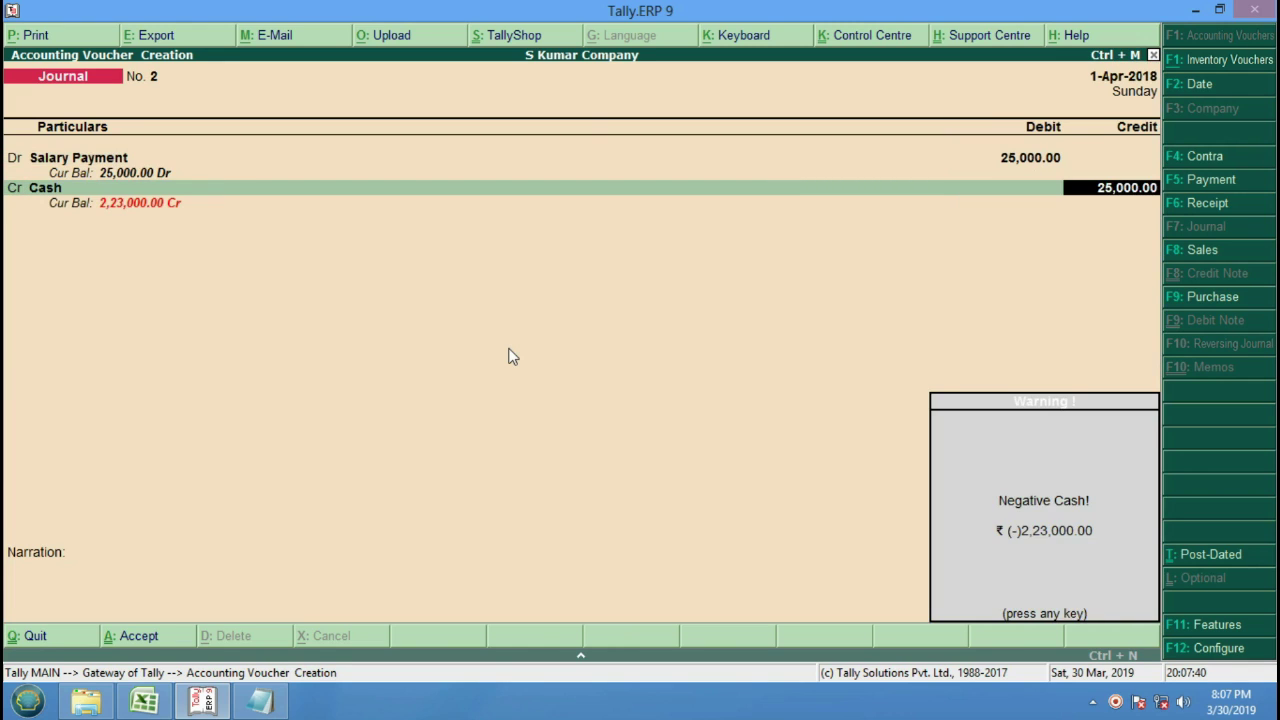
pyautogui.press('Return')
pyautogui.press('Return')
pyautogui.press('Return')
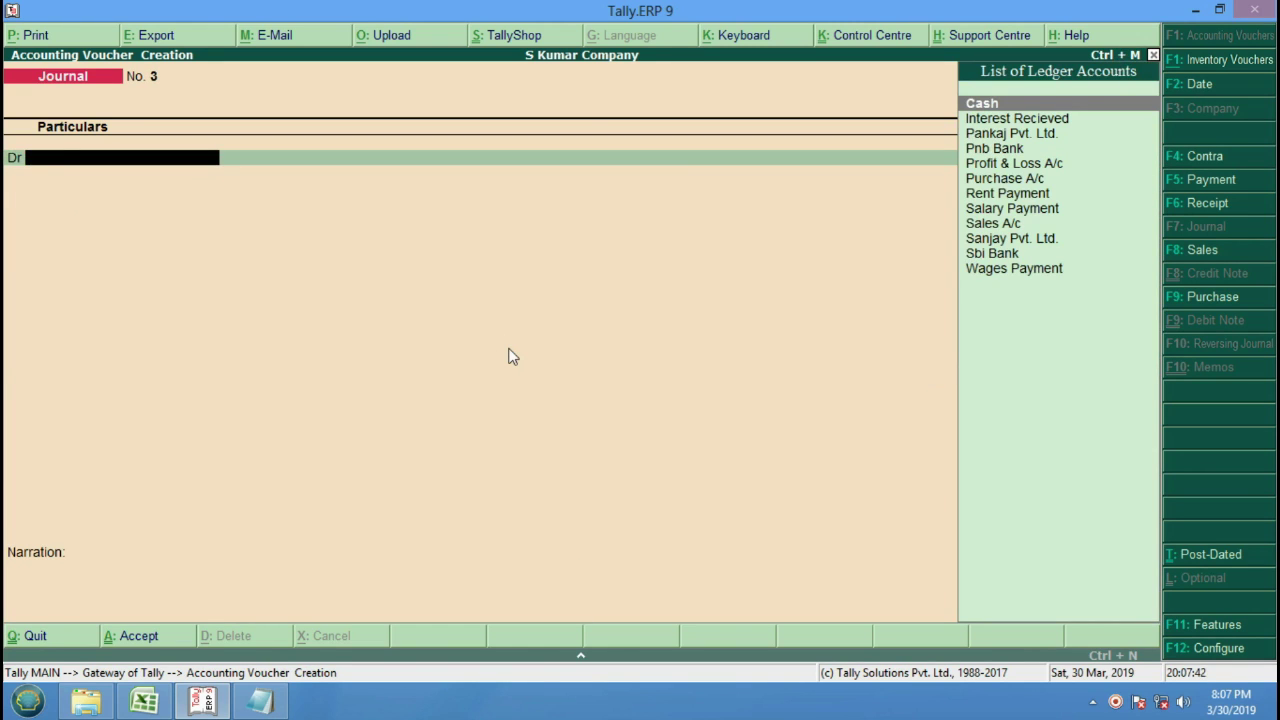
# Save journal No. 3 debiting Wages Payment 500 and crediting Cash.
pyautogui.press('Down')
pyautogui.press('Down')
pyautogui.press('Down')
pyautogui.press('Down')
pyautogui.press('Down')
pyautogui.press('Down')
pyautogui.press('Down')
pyautogui.press('Down')
pyautogui.press('Down')
pyautogui.press('Down')
pyautogui.press('Down')
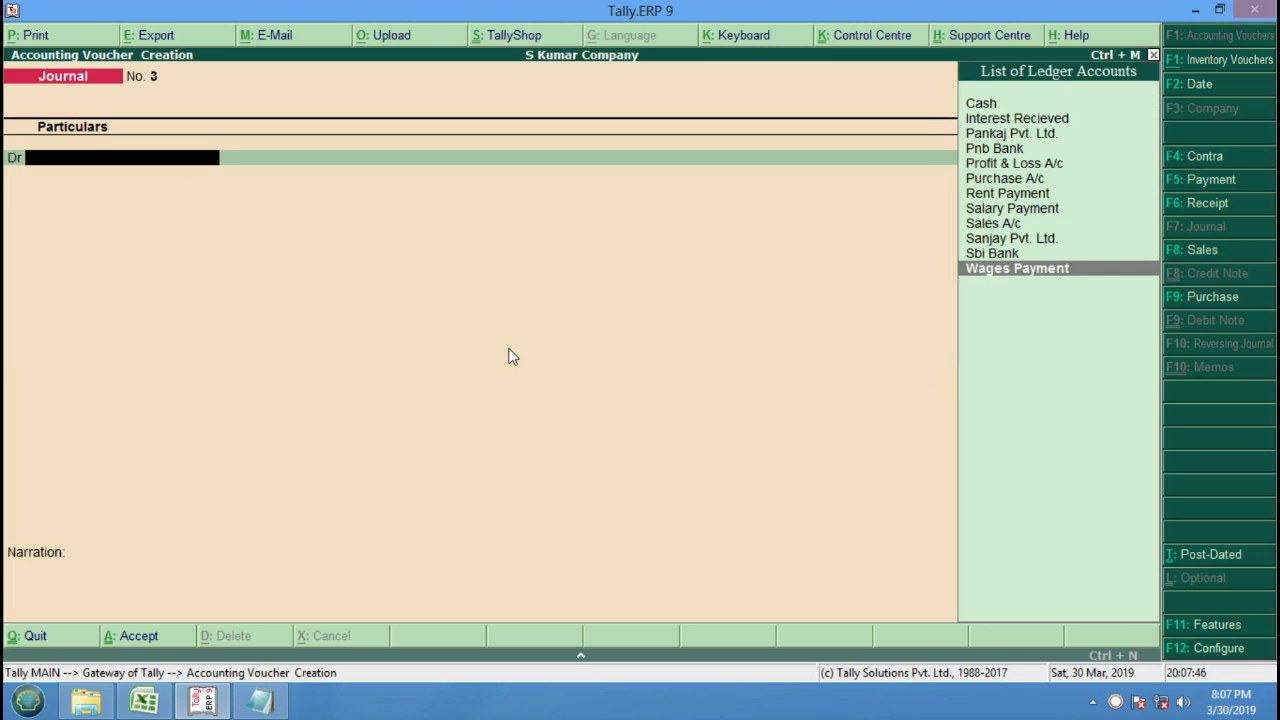
pyautogui.press('Return')
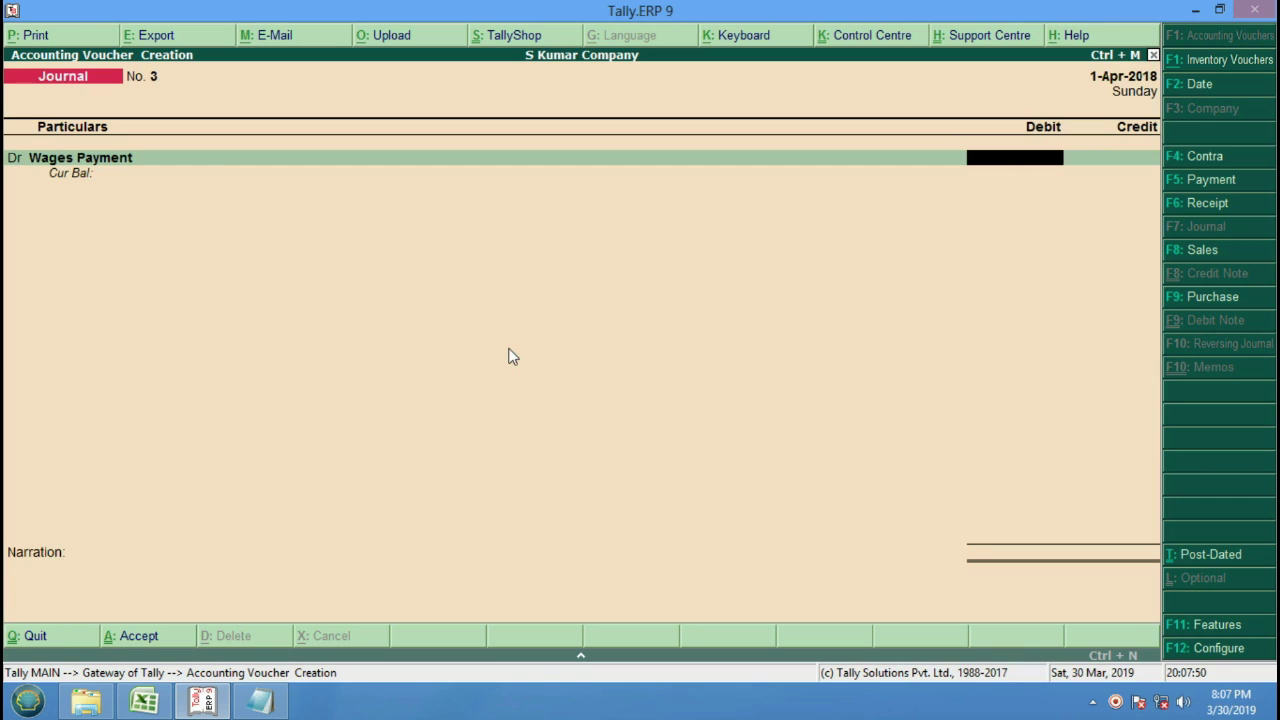
pyautogui.write('500')
pyautogui.press('Return')
pyautogui.press('Return')
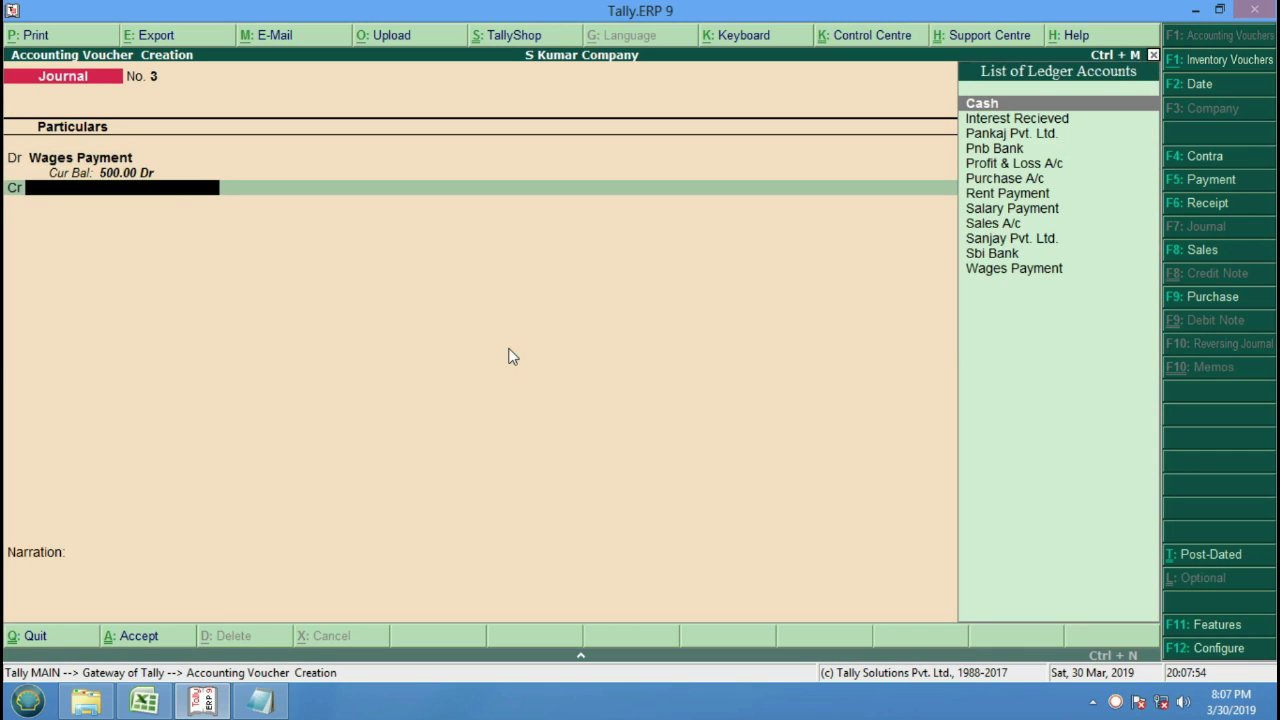
pyautogui.press('Return')
pyautogui.press('Return')
pyautogui.press('Return')
pyautogui.press('Return')
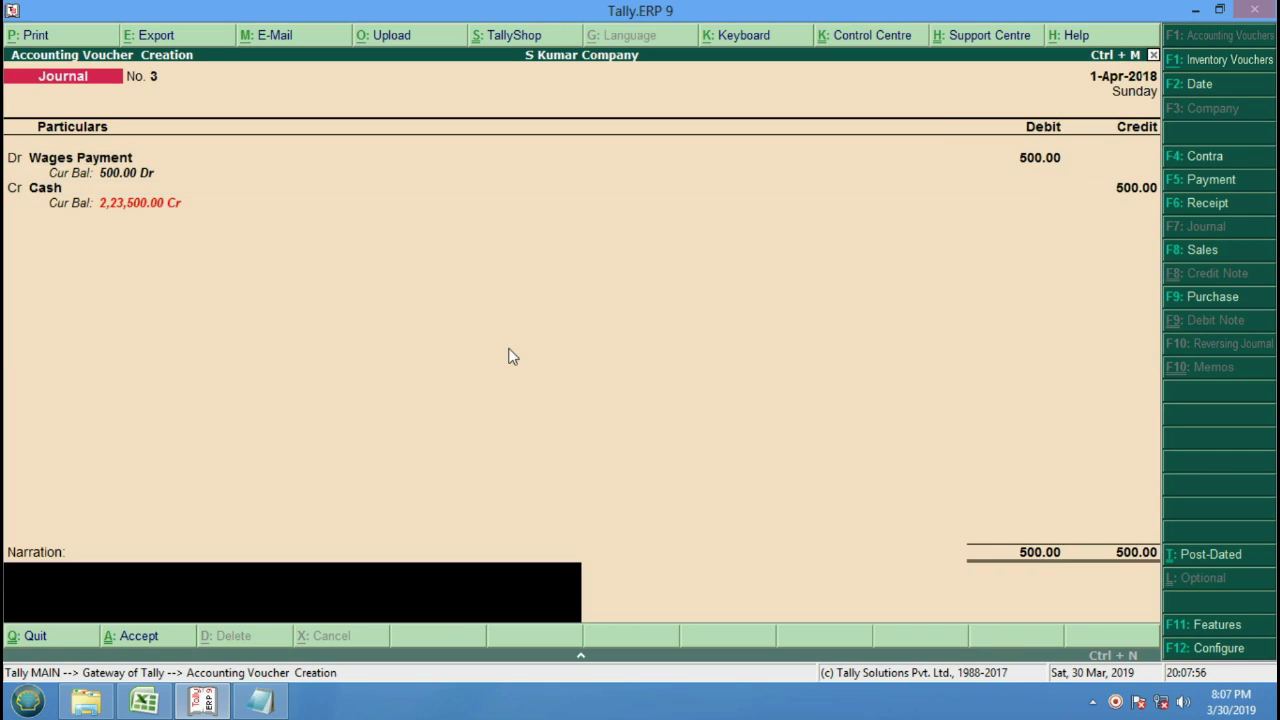
pyautogui.press('Return')
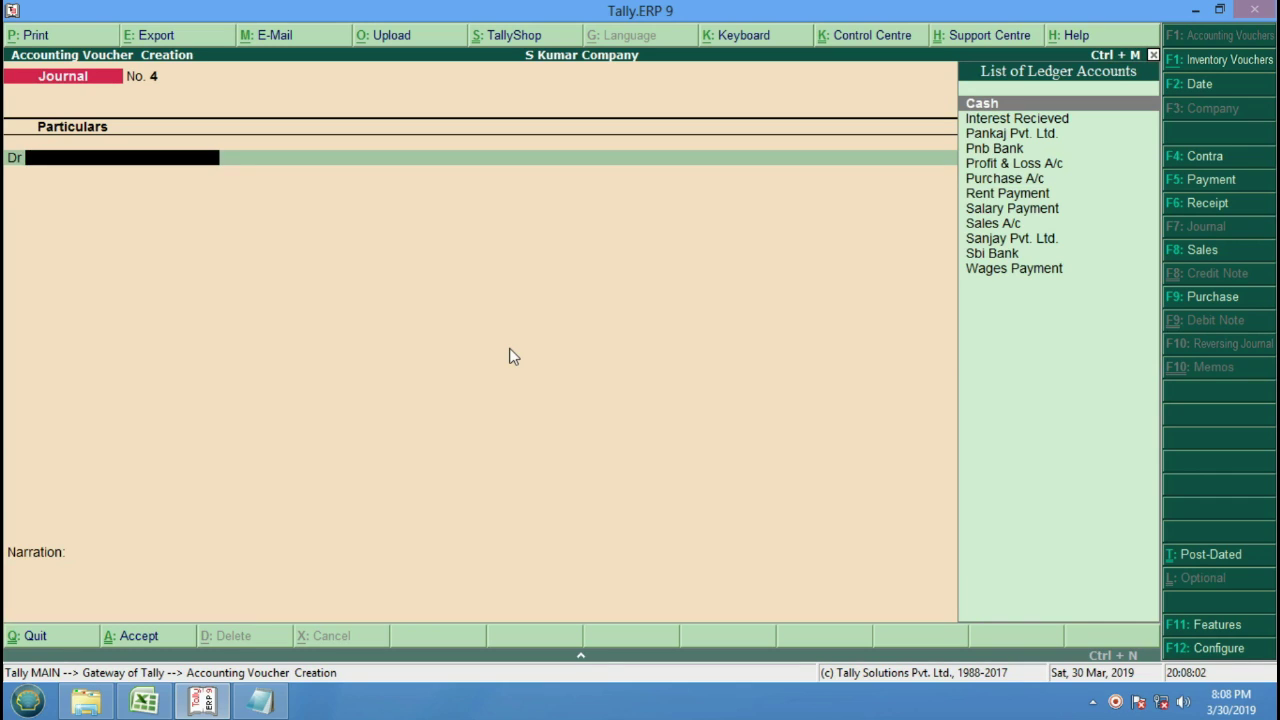
# Enter journal No. 4 debiting Cash 2,000 and crediting Interest Recieved.
pyautogui.press('Down')
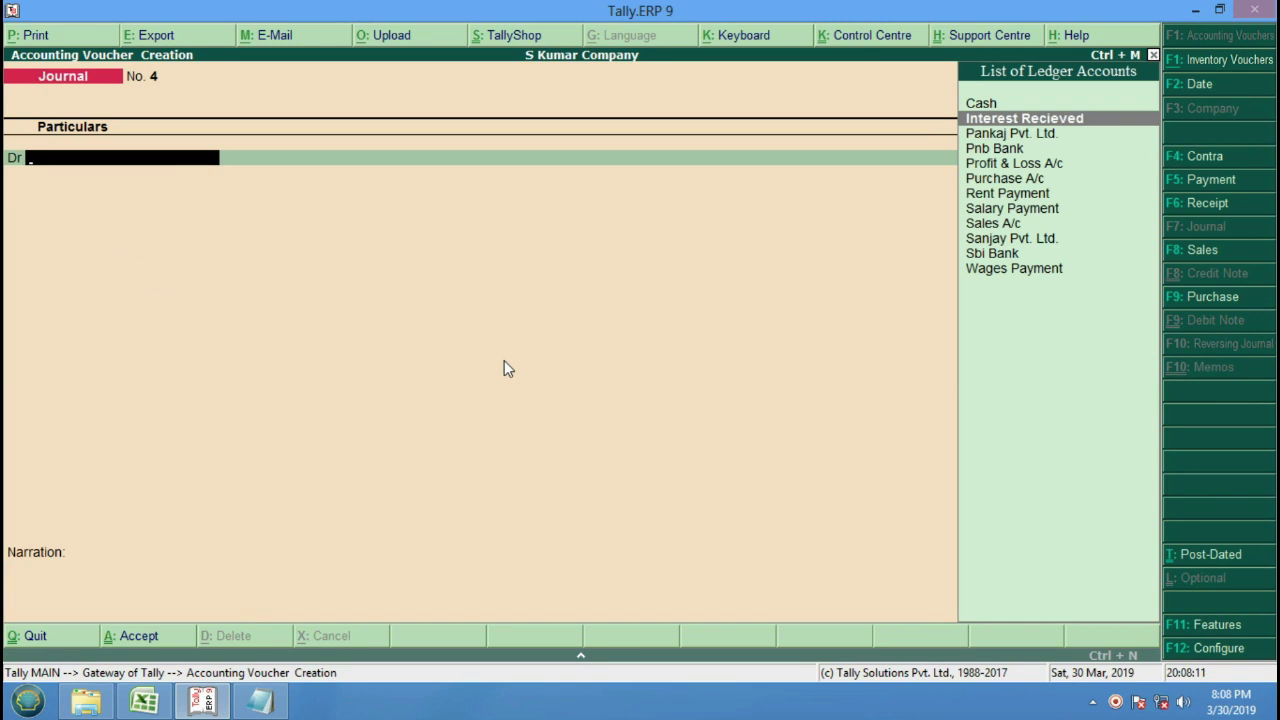
pyautogui.press('Up')
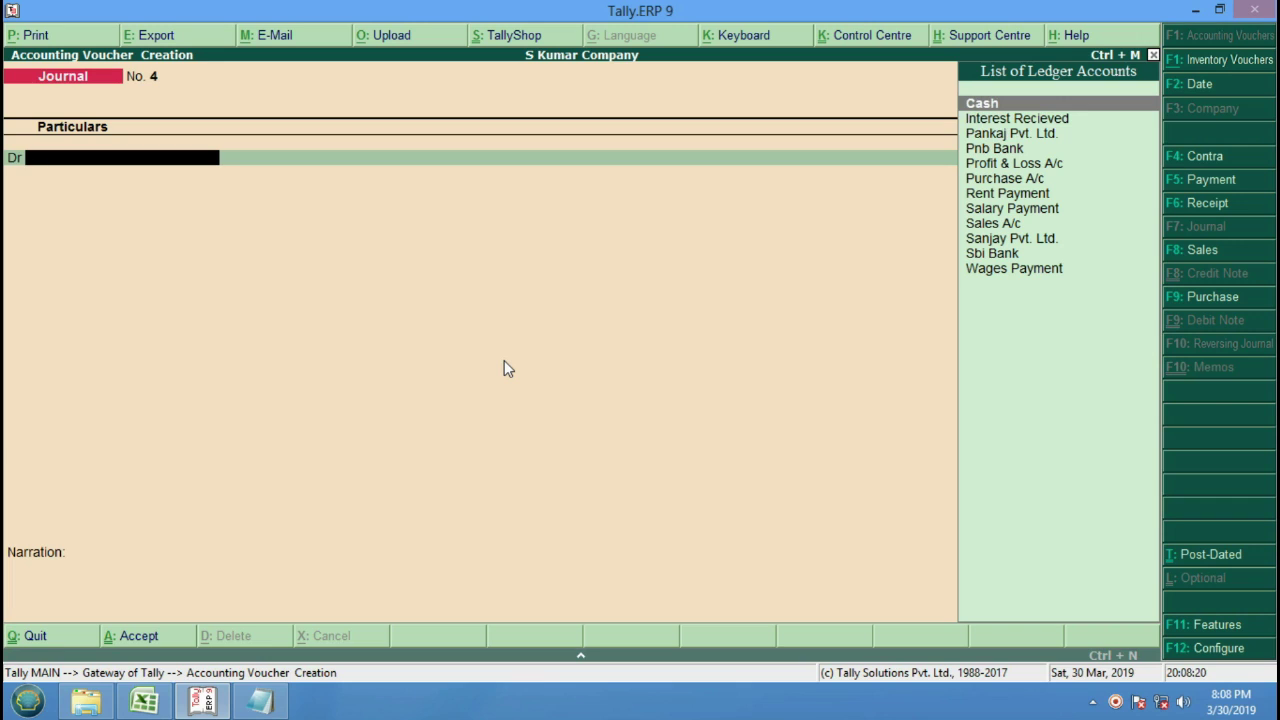
pyautogui.press('Return')
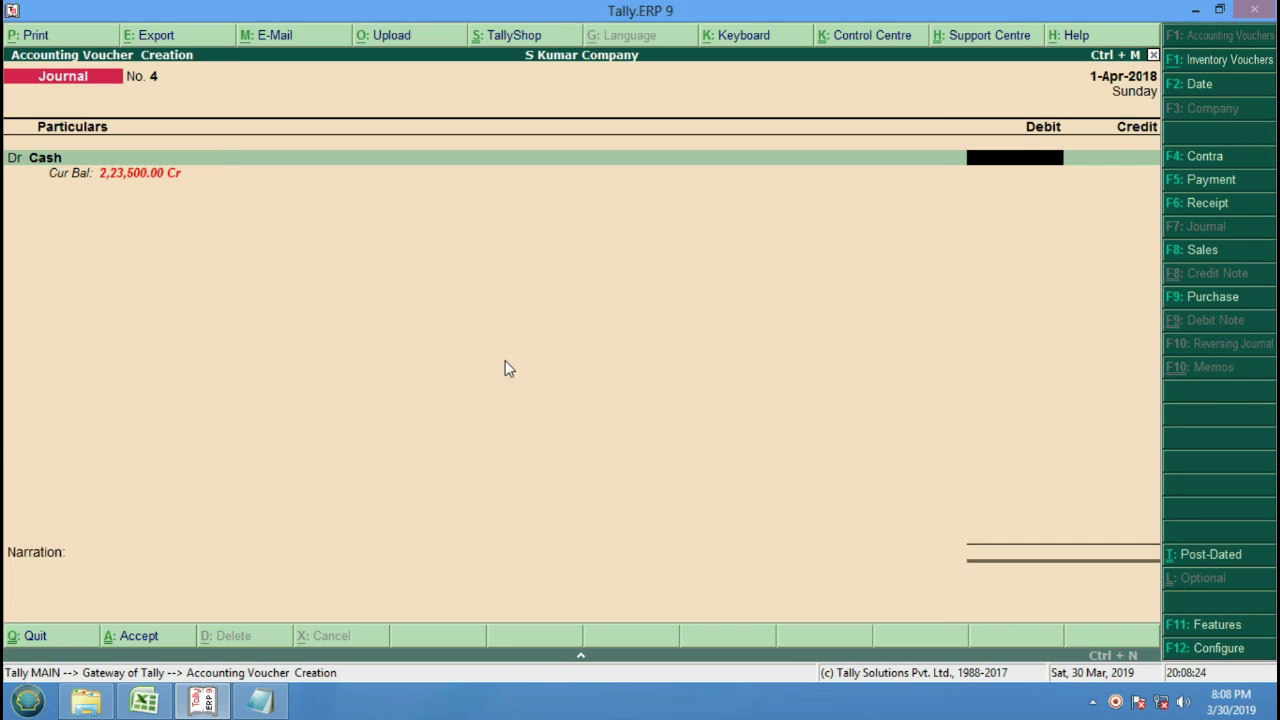
pyautogui.write('2000')
pyautogui.press('Return')
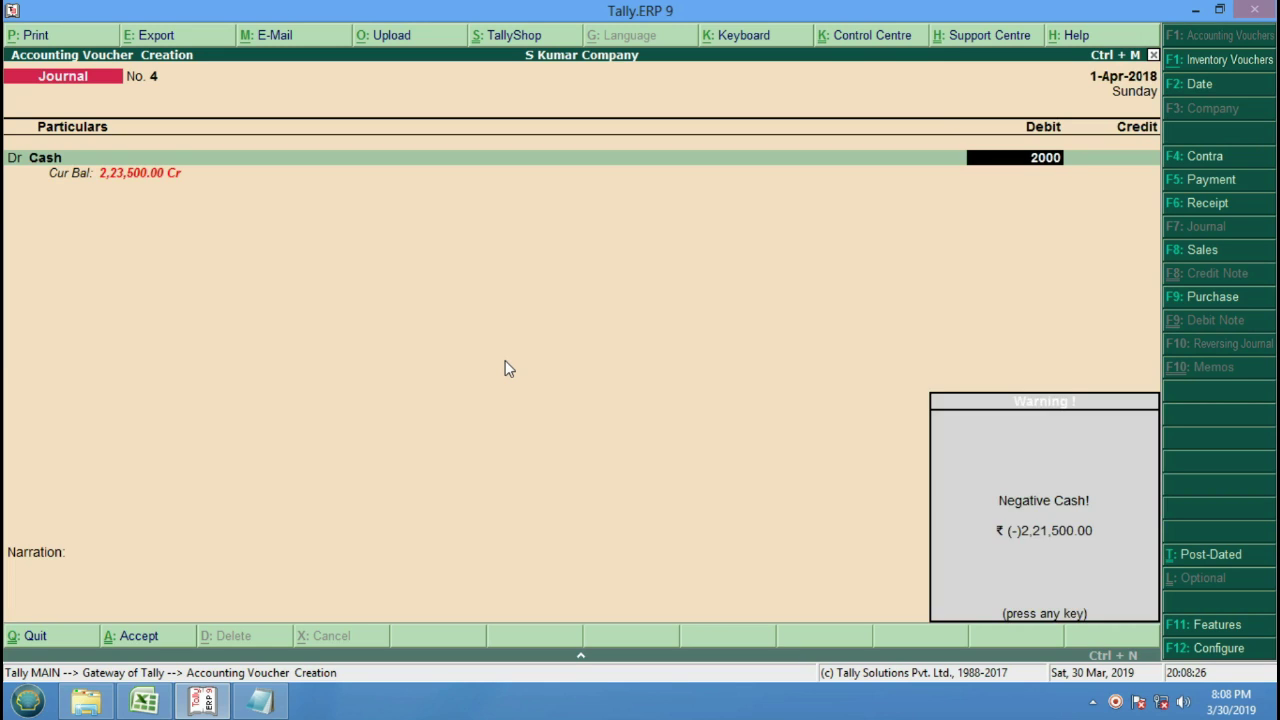
pyautogui.press('Return')
pyautogui.press('Down')
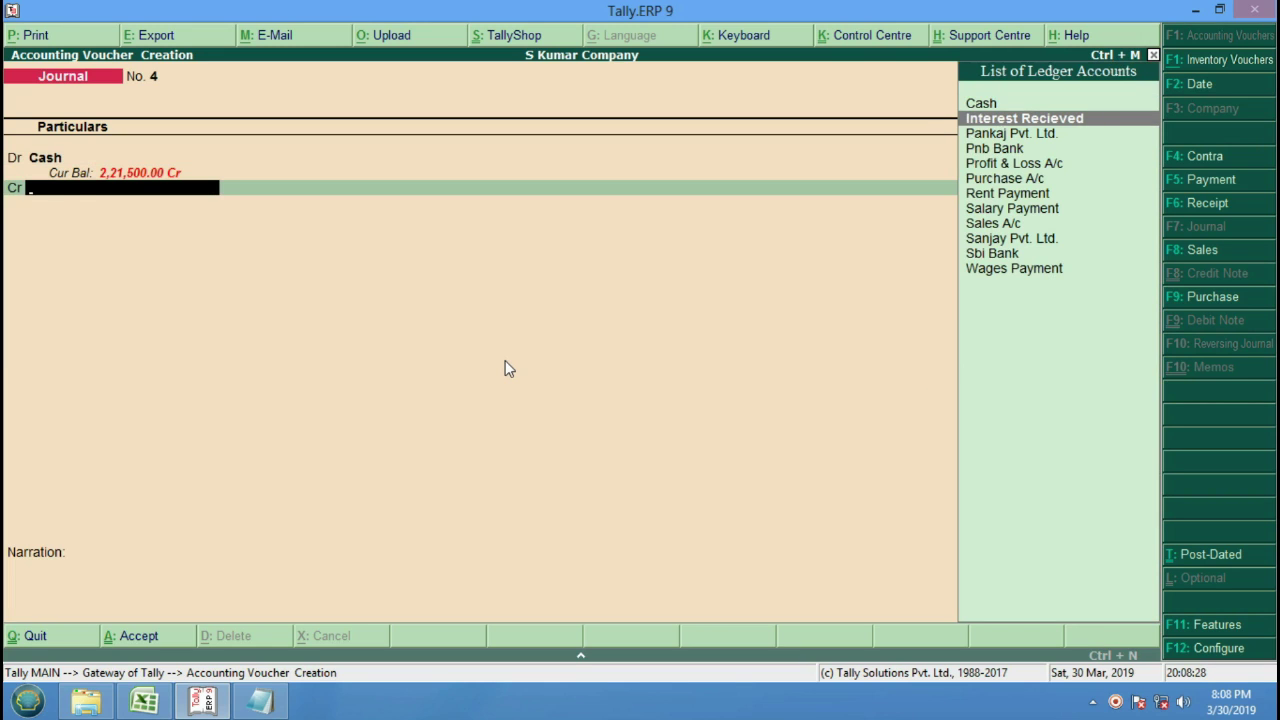
pyautogui.press('Return')
pyautogui.press('Return')
pyautogui.press('Return')
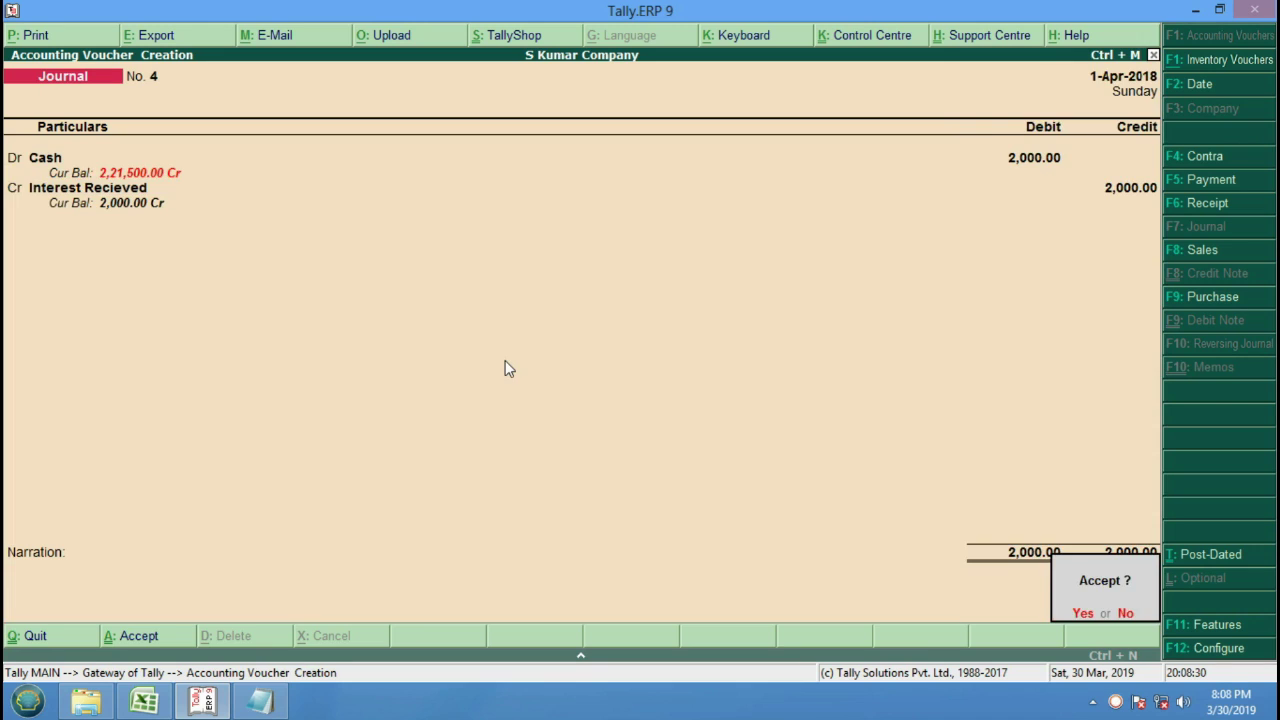
pyautogui.press('Return')
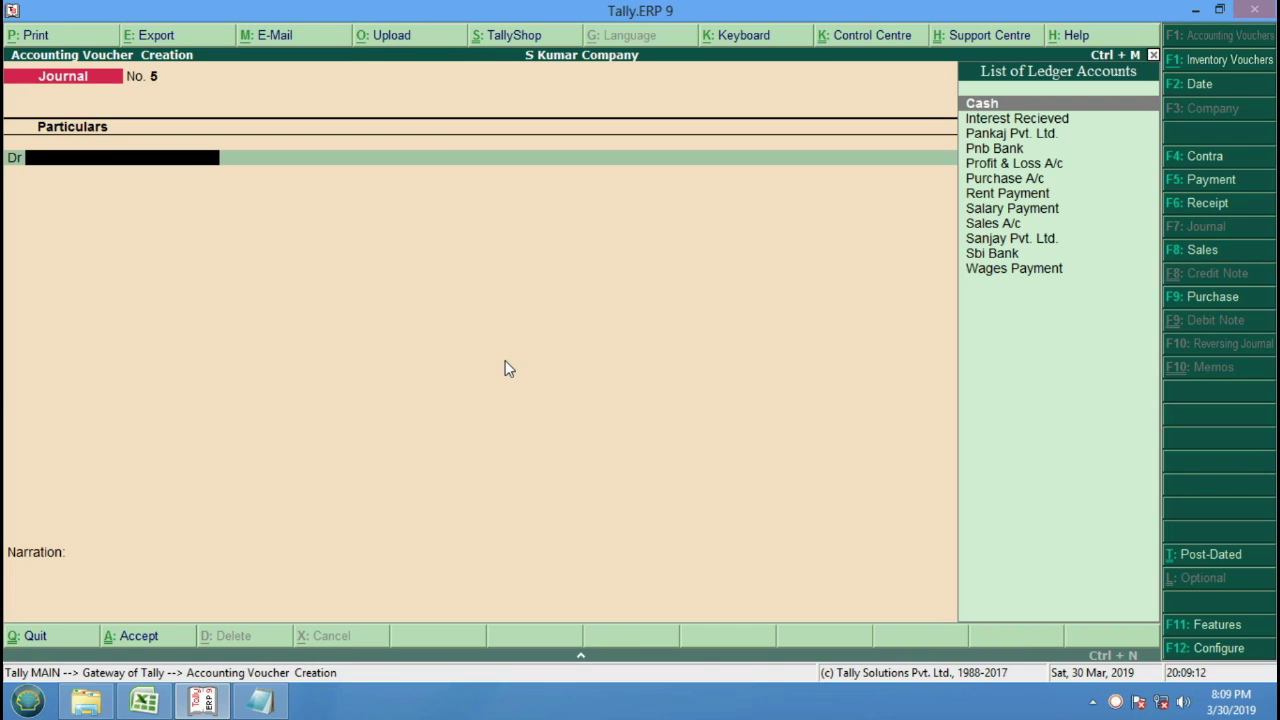
# Debit Purchase A/c with 3 Pcs of Dvd Player at 6,000.00 each.
pyautogui.press('Down')
pyautogui.press('Down')
pyautogui.press('Down')
pyautogui.press('Down')
pyautogui.press('Down')
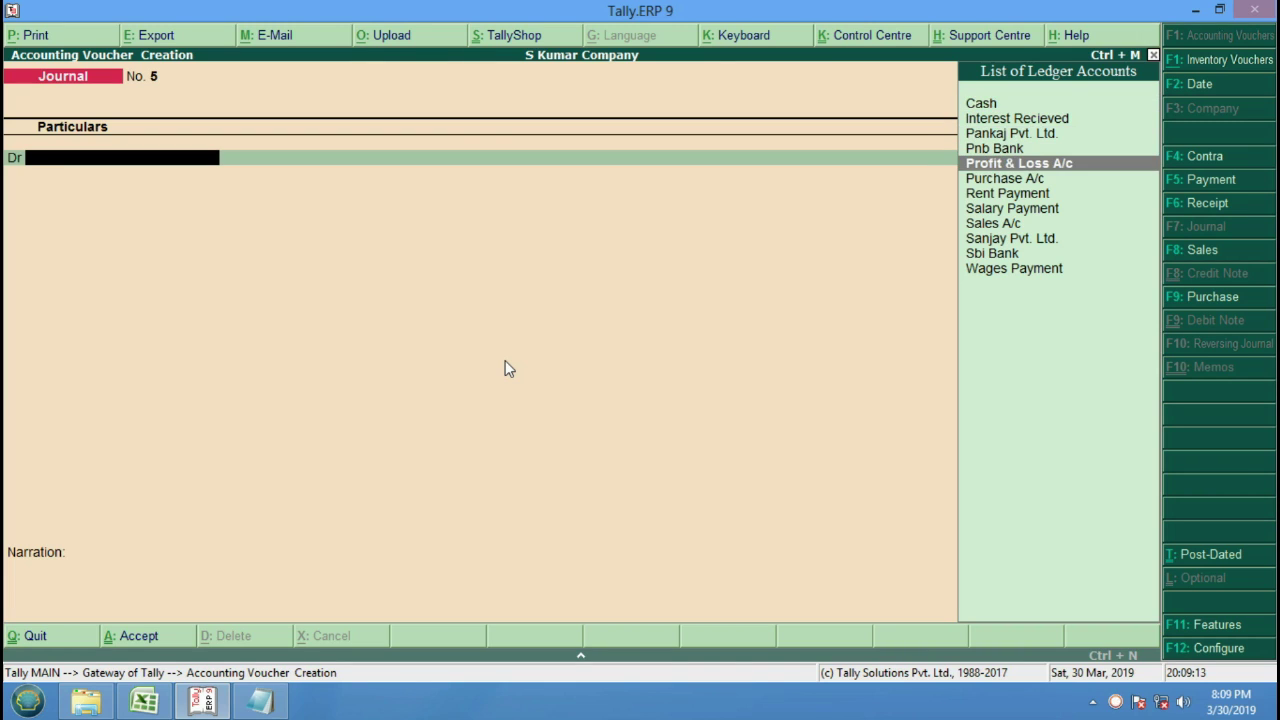
pyautogui.press('Return')
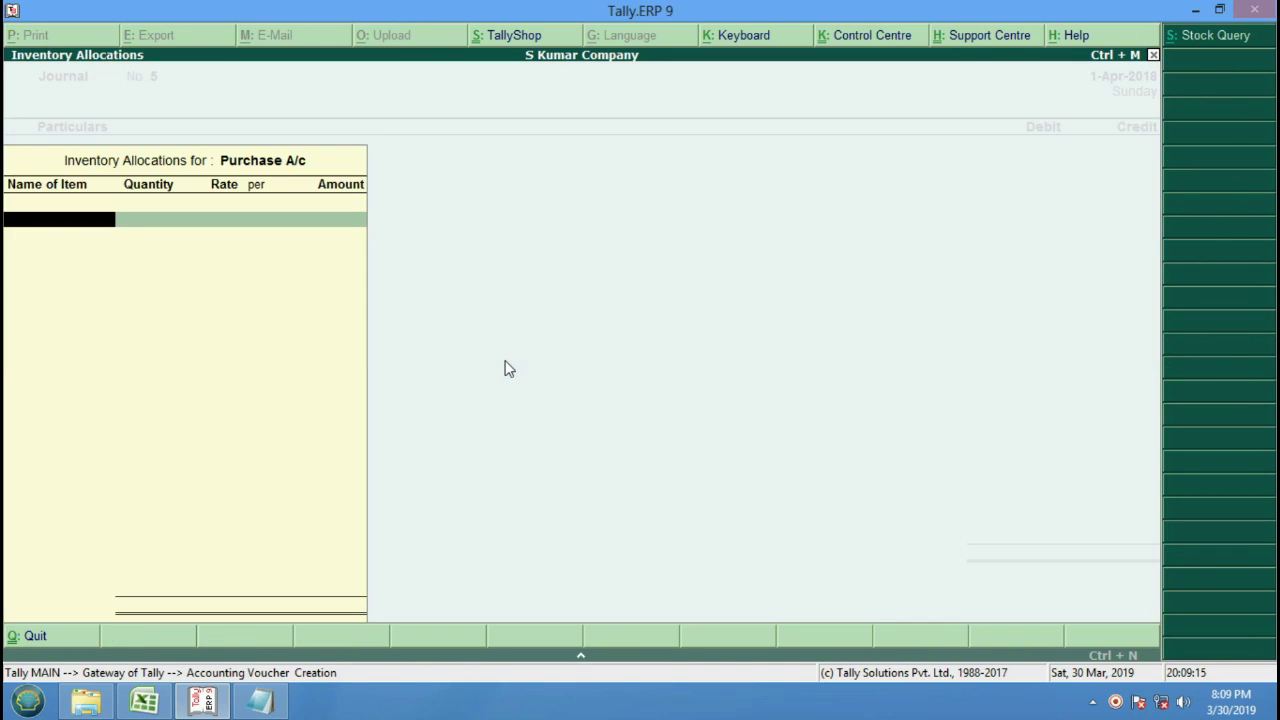
pyautogui.press('Escape')
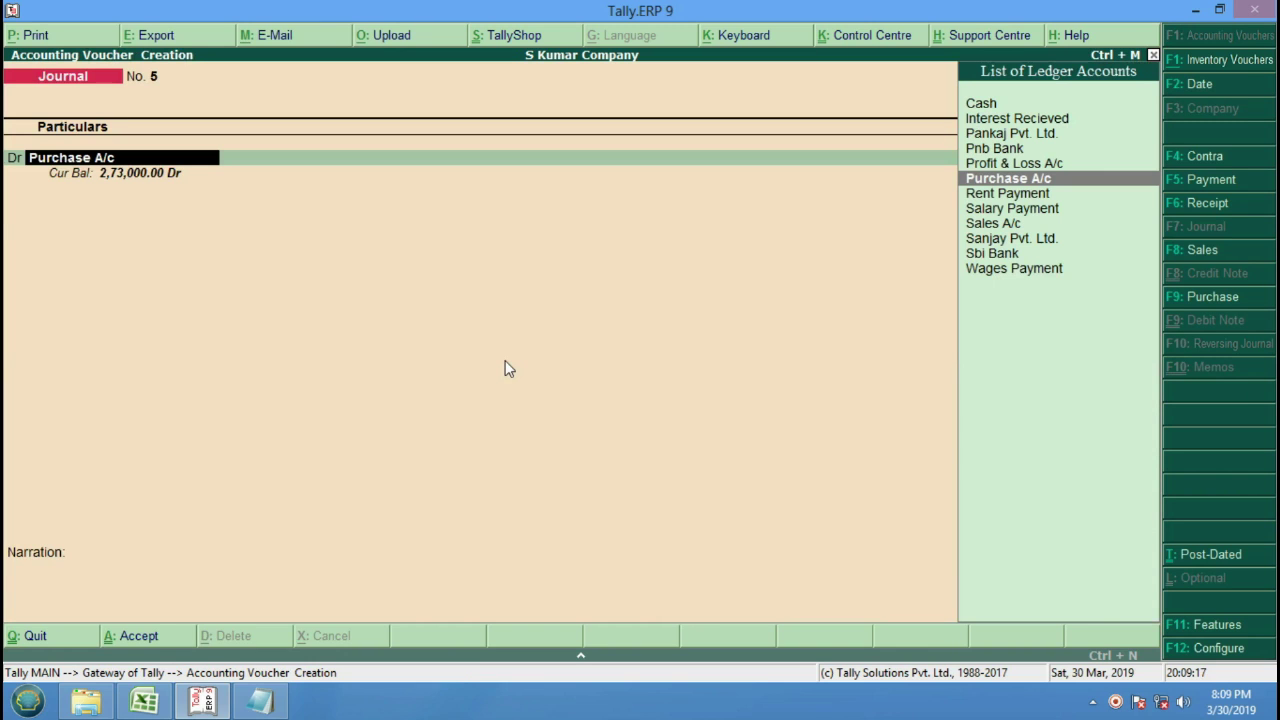
pyautogui.press('Return')
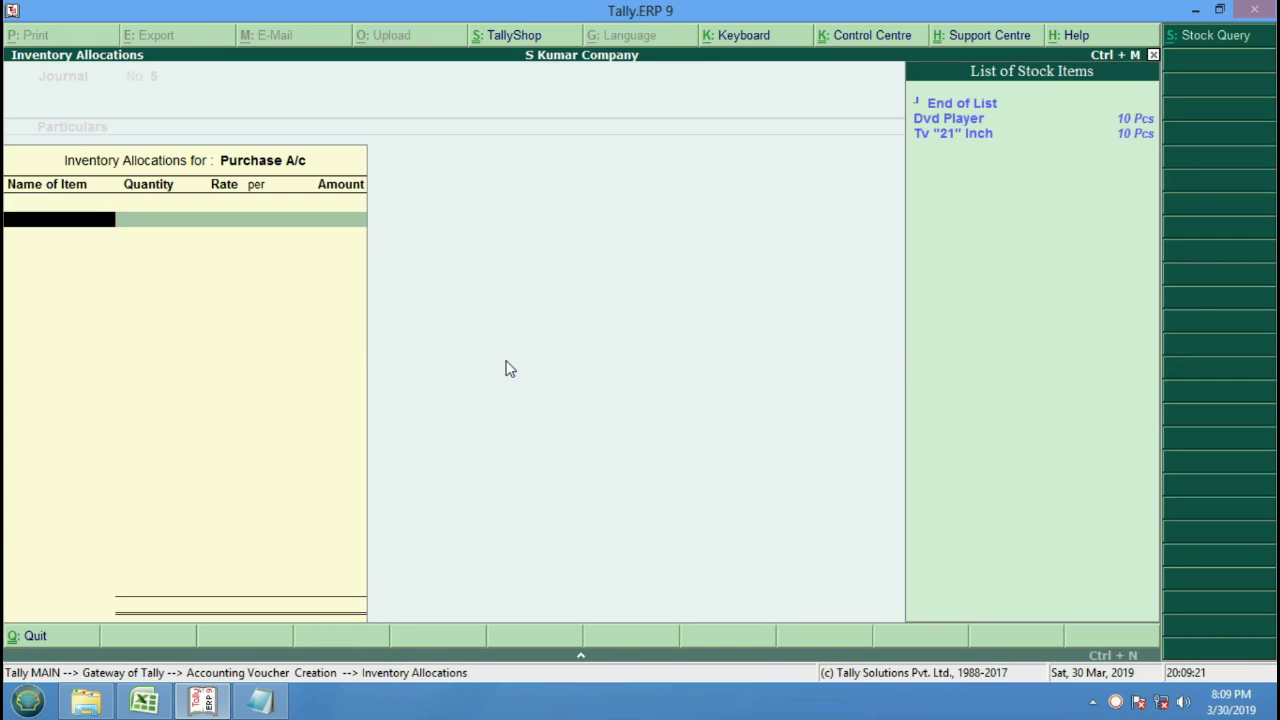
pyautogui.press('Return')
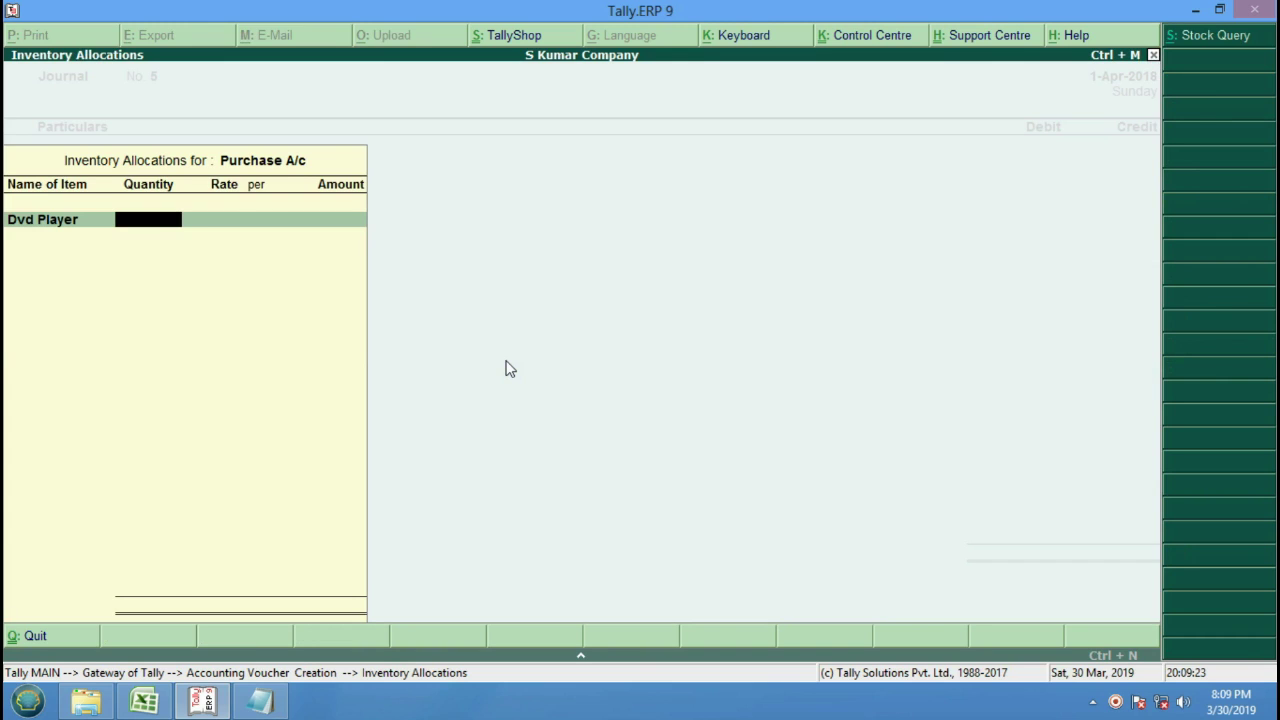
pyautogui.write('3')
pyautogui.press('Return')
pyautogui.press('Return')
pyautogui.press('Return')
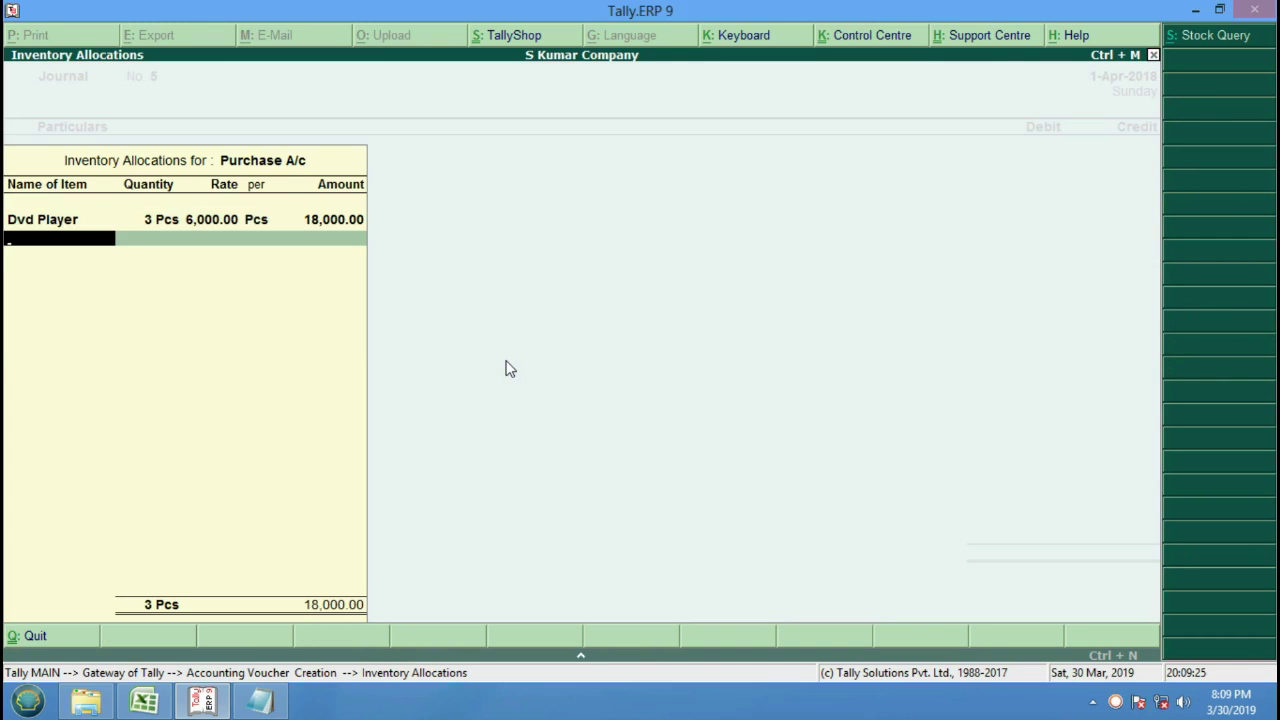
# Add 3 Pcs of Tv "21" Inch at 15,000.00, credit Cash 63,000, and save journal 5.
pyautogui.press('Return')
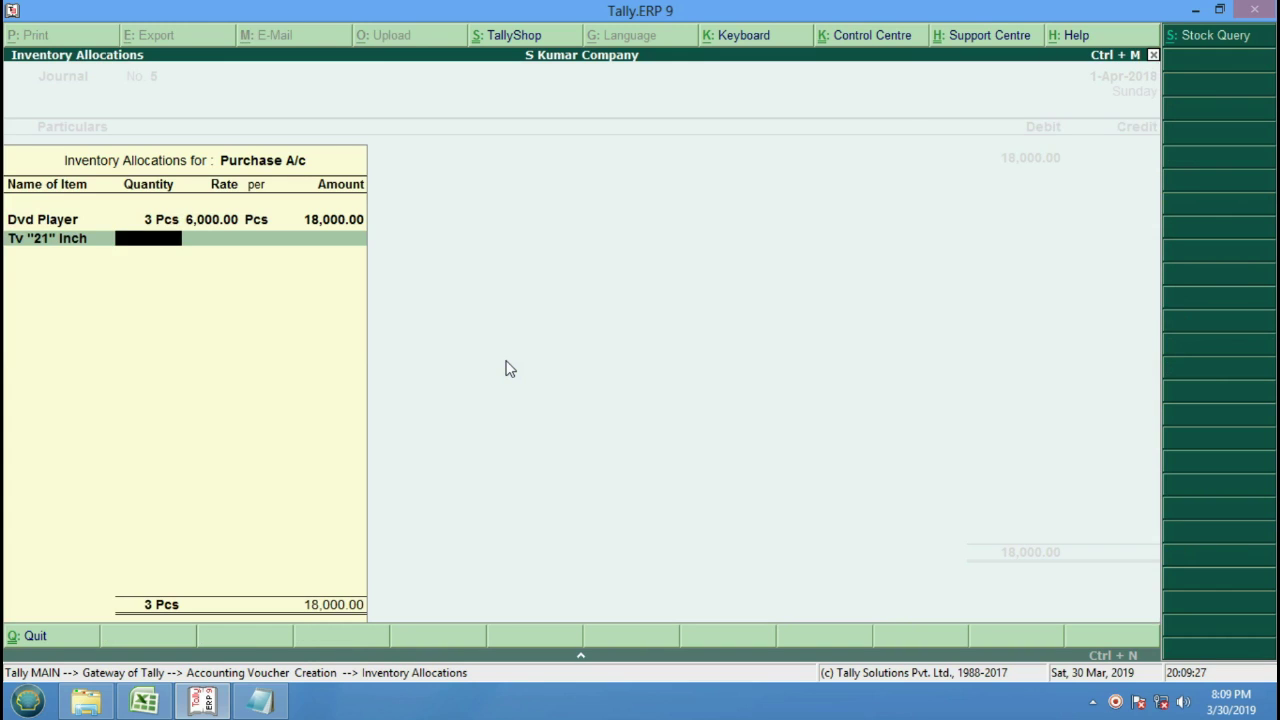
pyautogui.write('3')
pyautogui.press('Return')
pyautogui.press('Return')
pyautogui.press('Return')
pyautogui.press('Return')
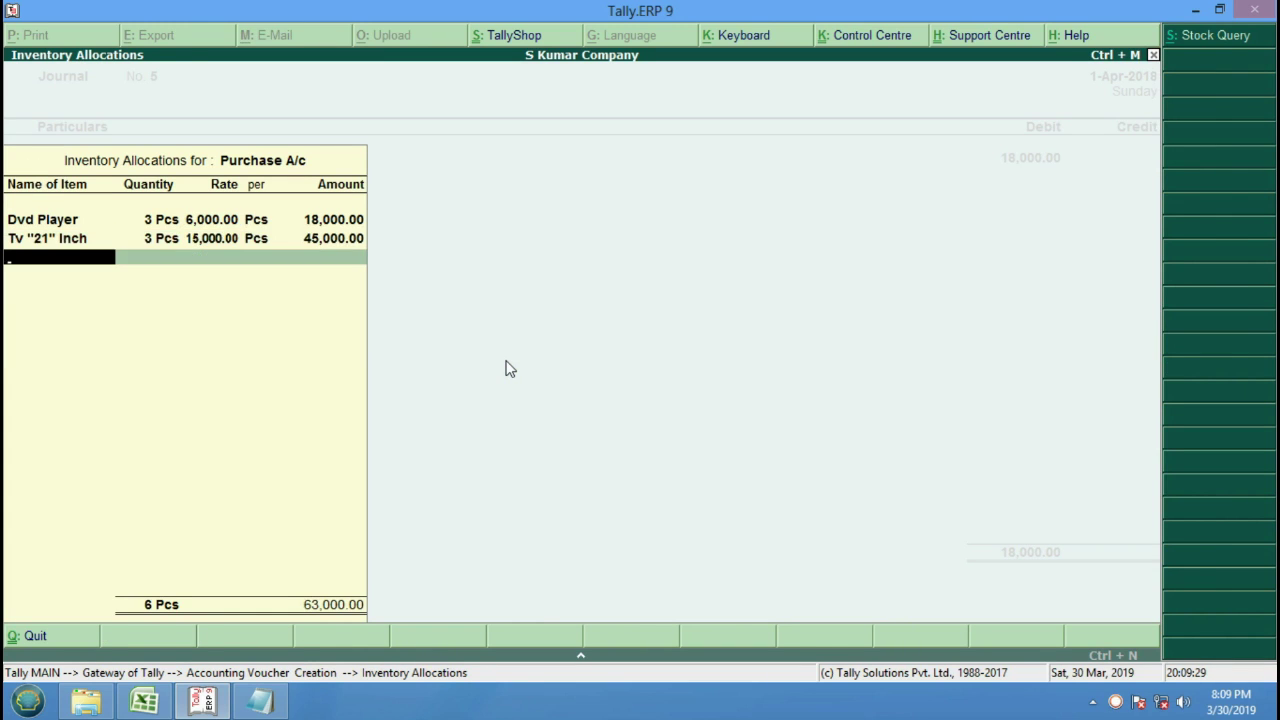
pyautogui.press('Return')
pyautogui.press('Return')
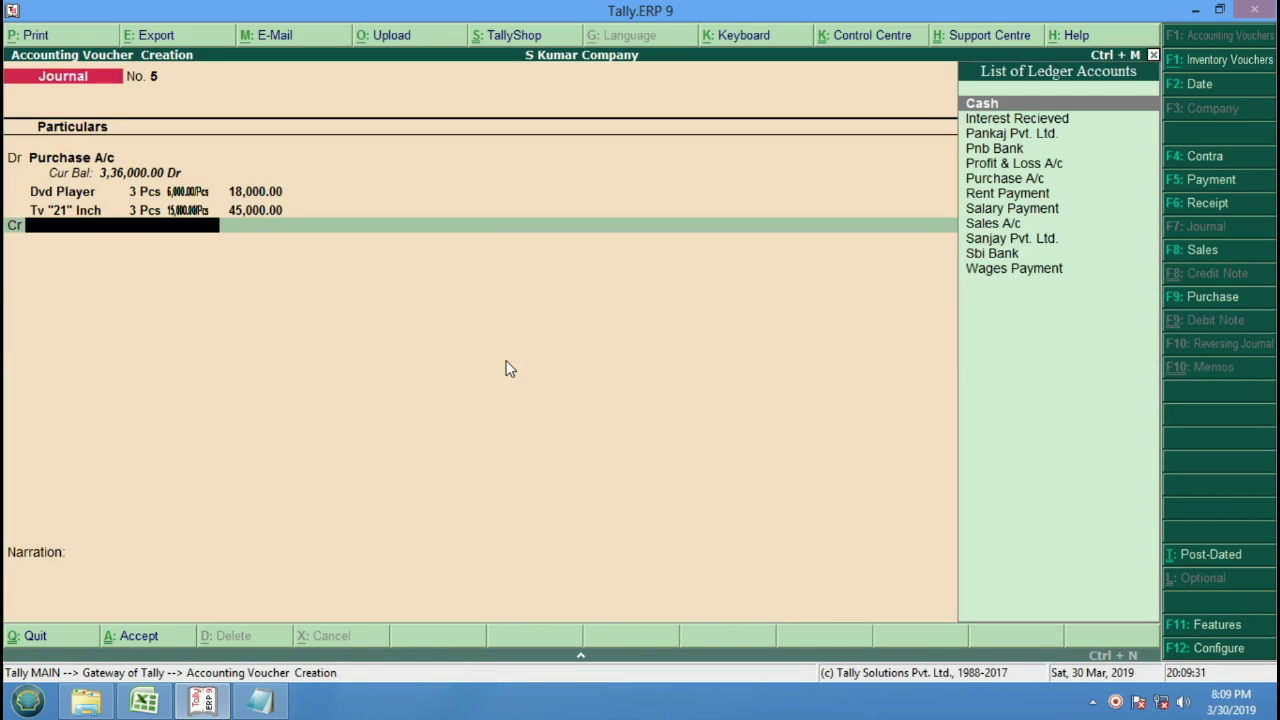
pyautogui.press('Return')
pyautogui.press('Return')
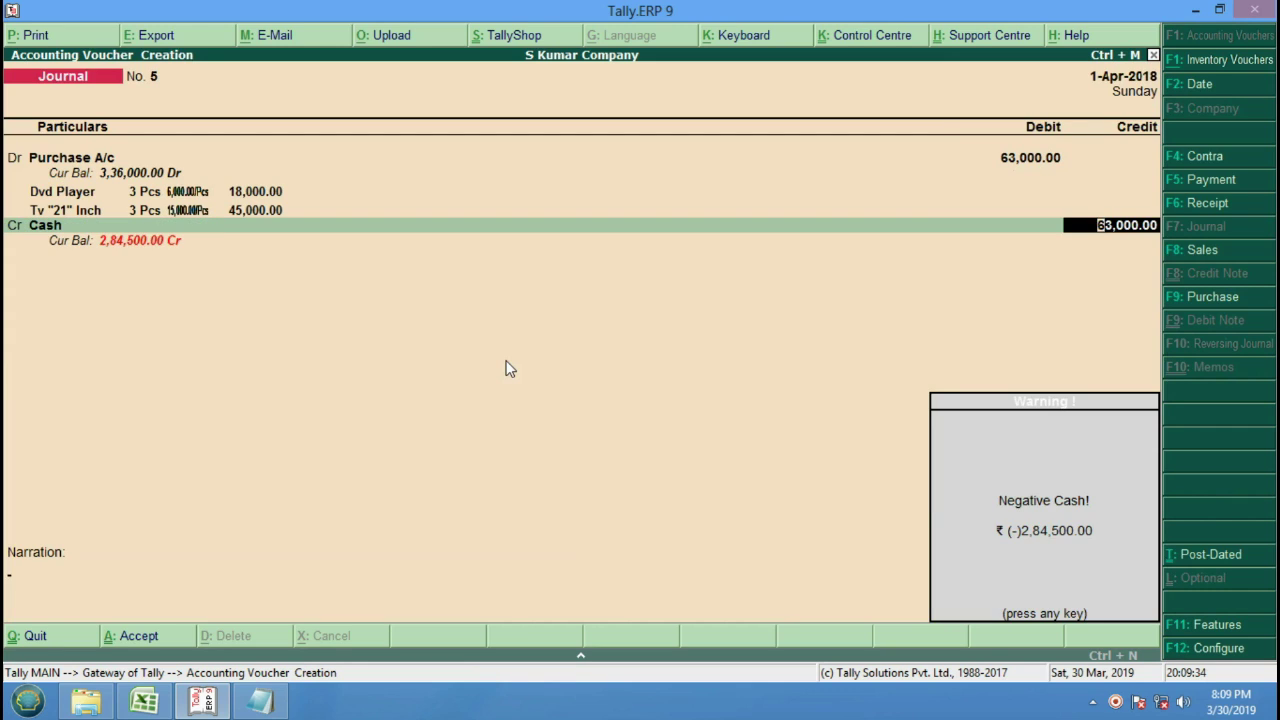
pyautogui.press('Return')
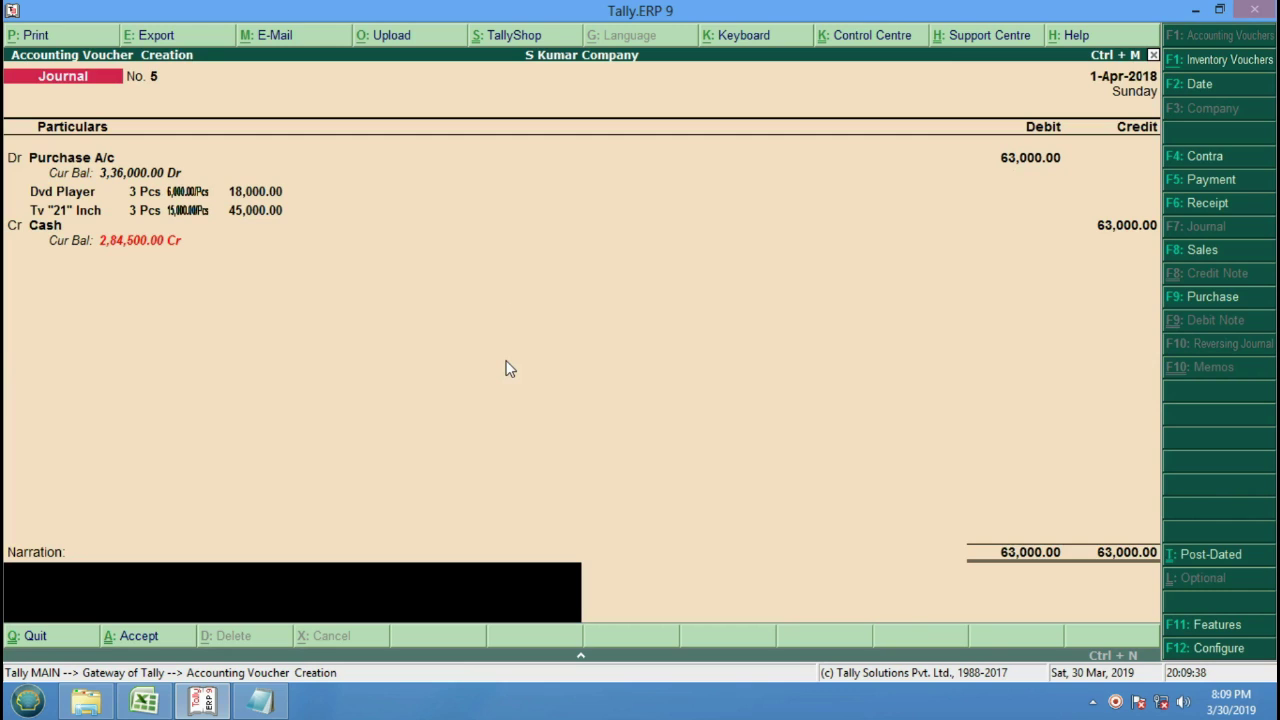
pyautogui.press('Return')
pyautogui.press('Return')
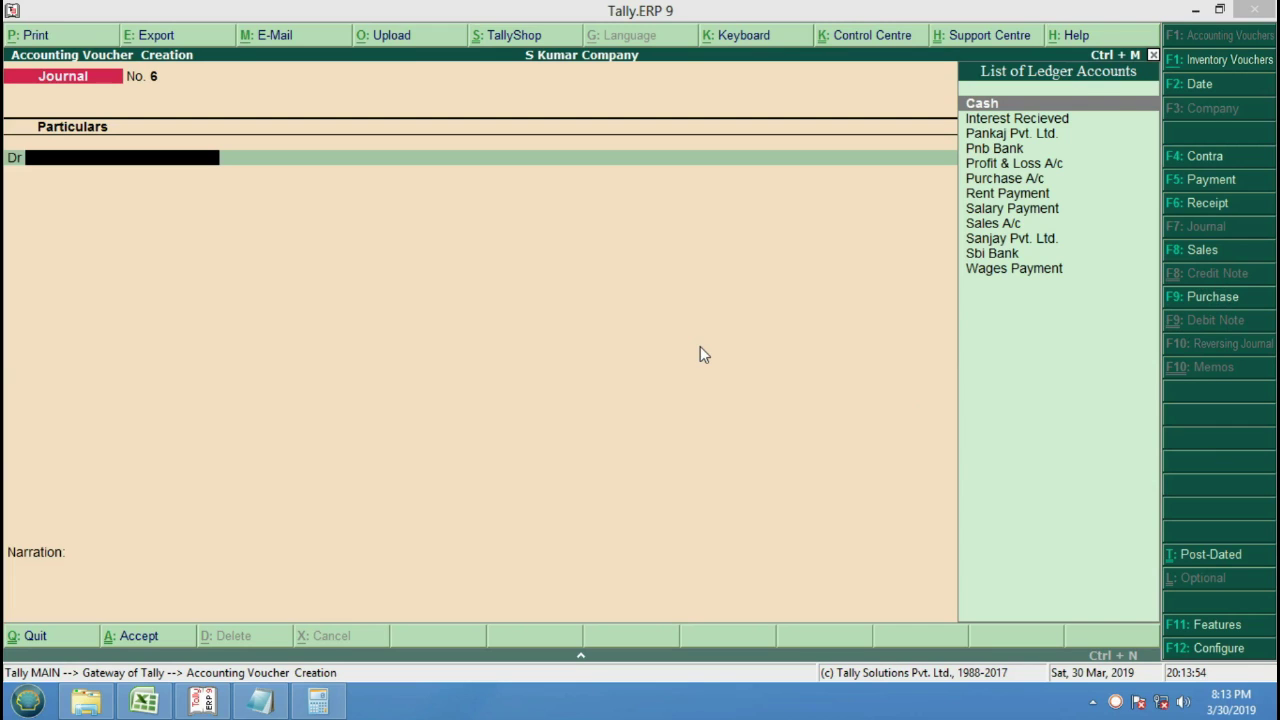
# Quit journal voucher entry back to the Gateway of Tally, staying in Tally.
pyautogui.press('Escape')
pyautogui.press('y')
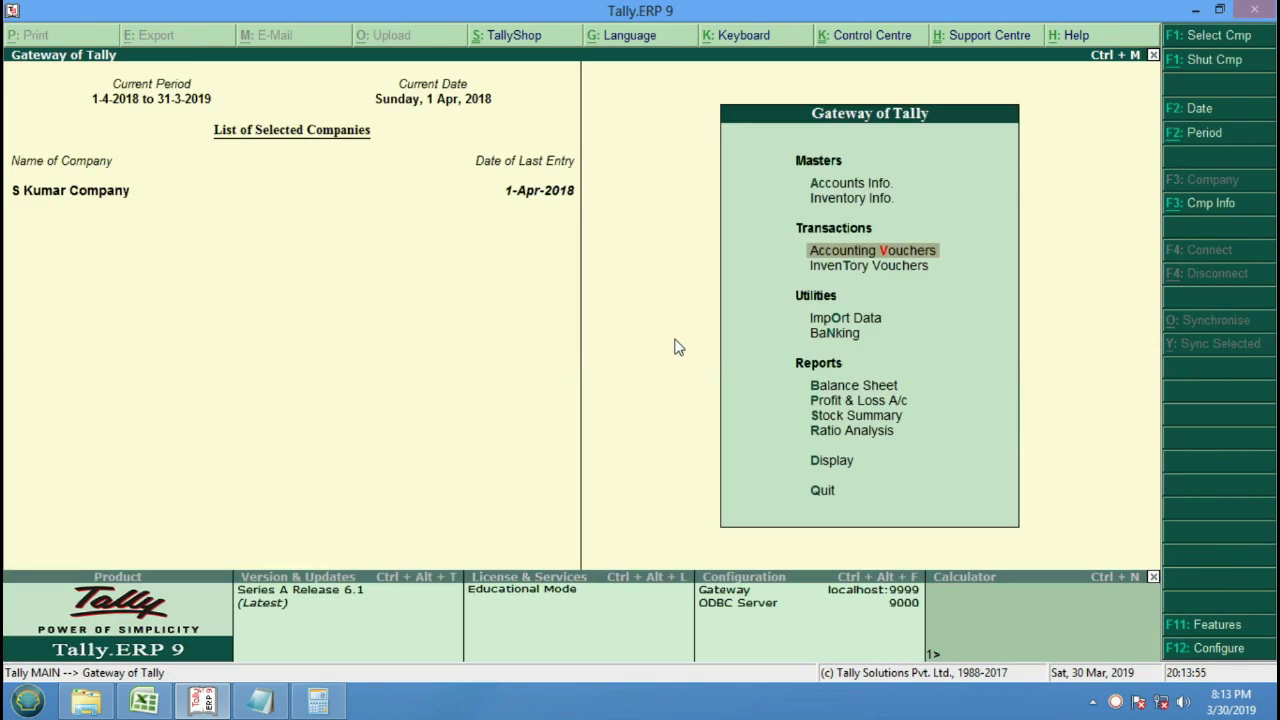
pyautogui.press('Escape')
pyautogui.press('n')
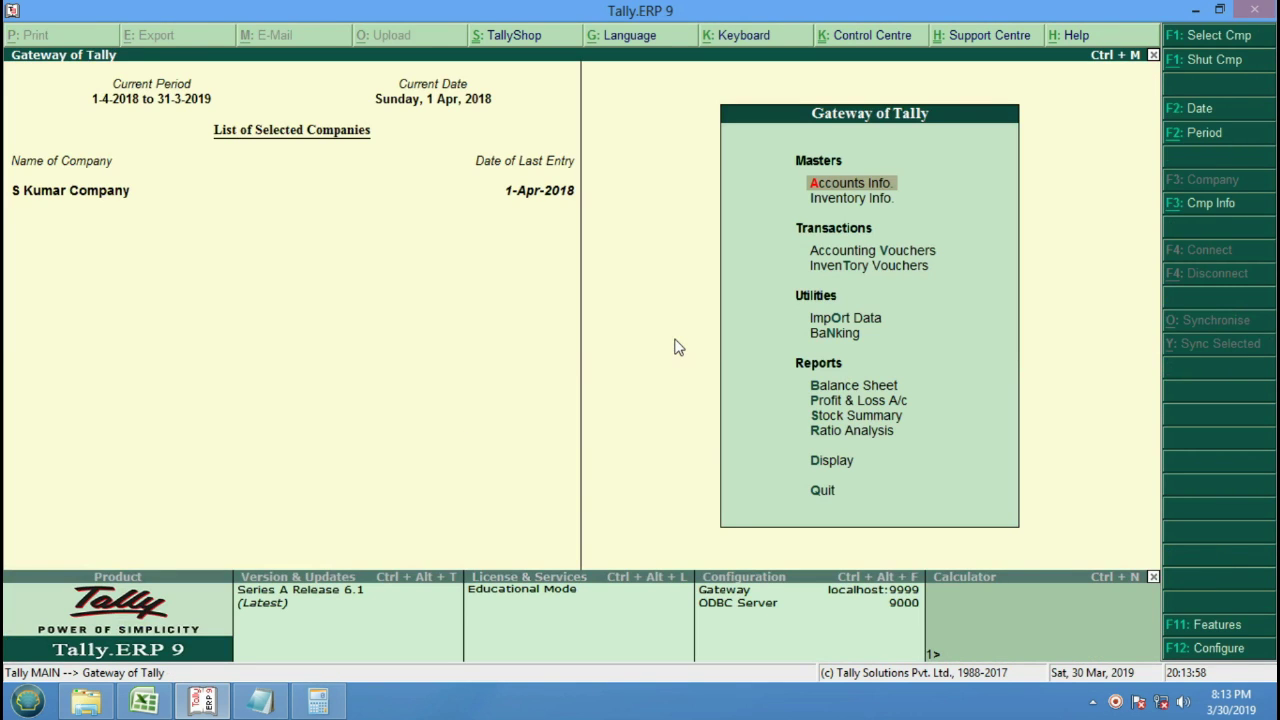
# Open and abandon Ledger Creation, then bring up Company Info to shut the company.
pyautogui.press('Return')
pyautogui.press('Down')
pyautogui.press('Return')
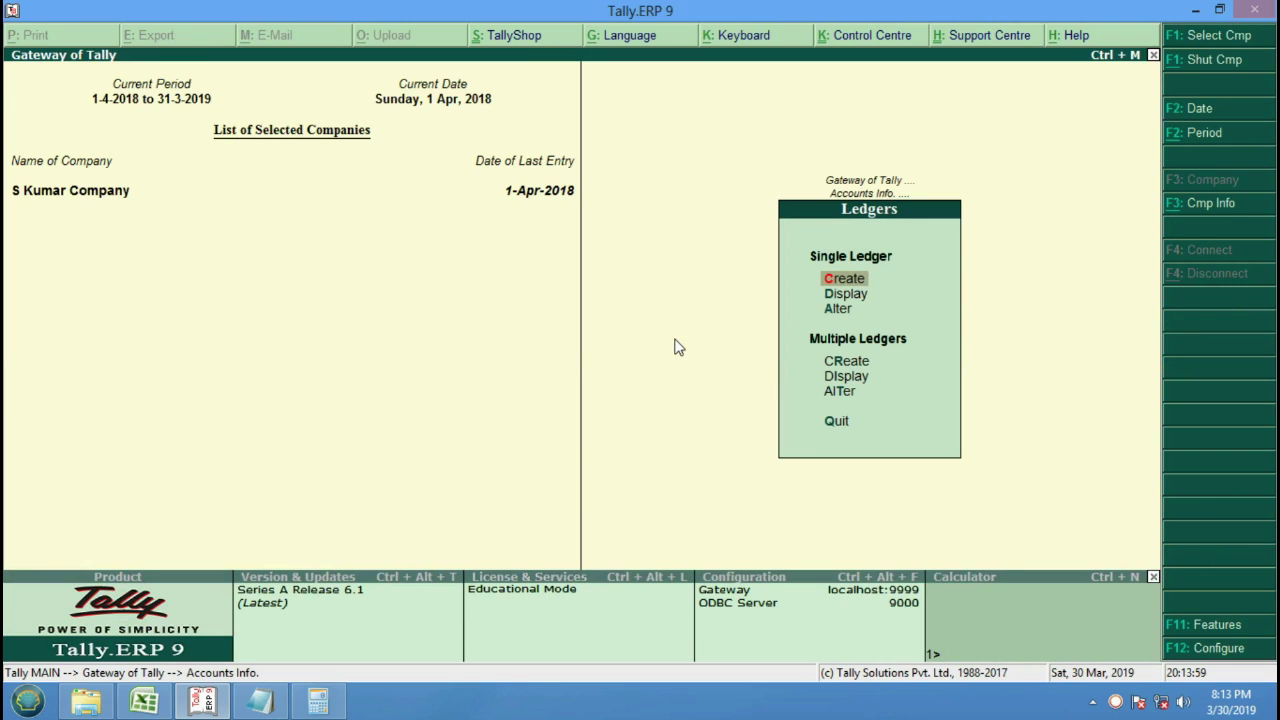
pyautogui.press('Return')
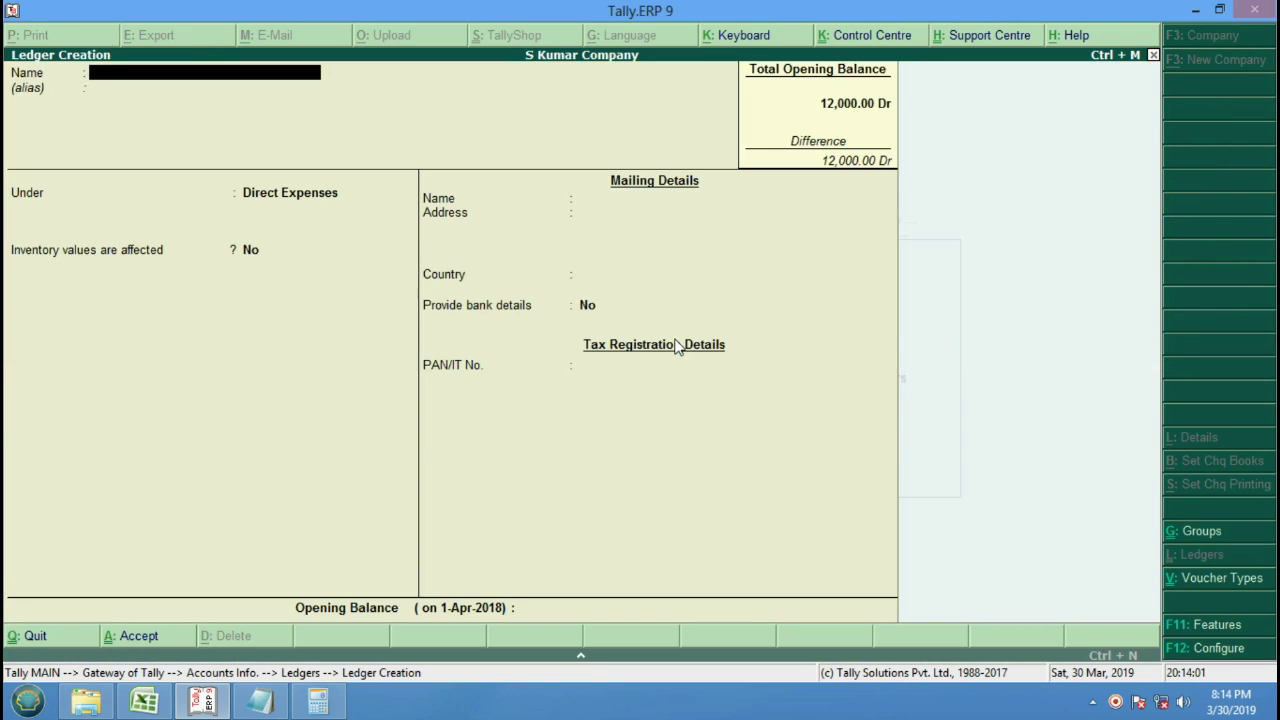
pyautogui.press('Escape')
pyautogui.press('Return')
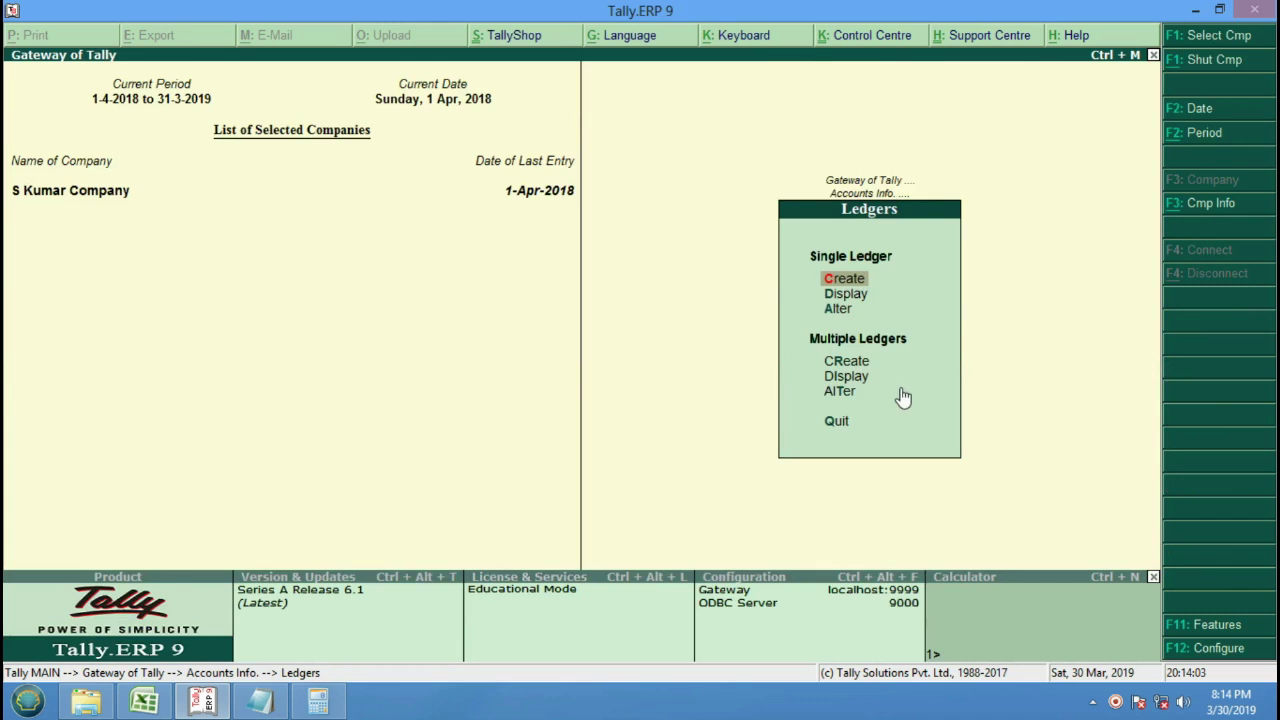
pyautogui.press('Escape')
pyautogui.press('Escape')
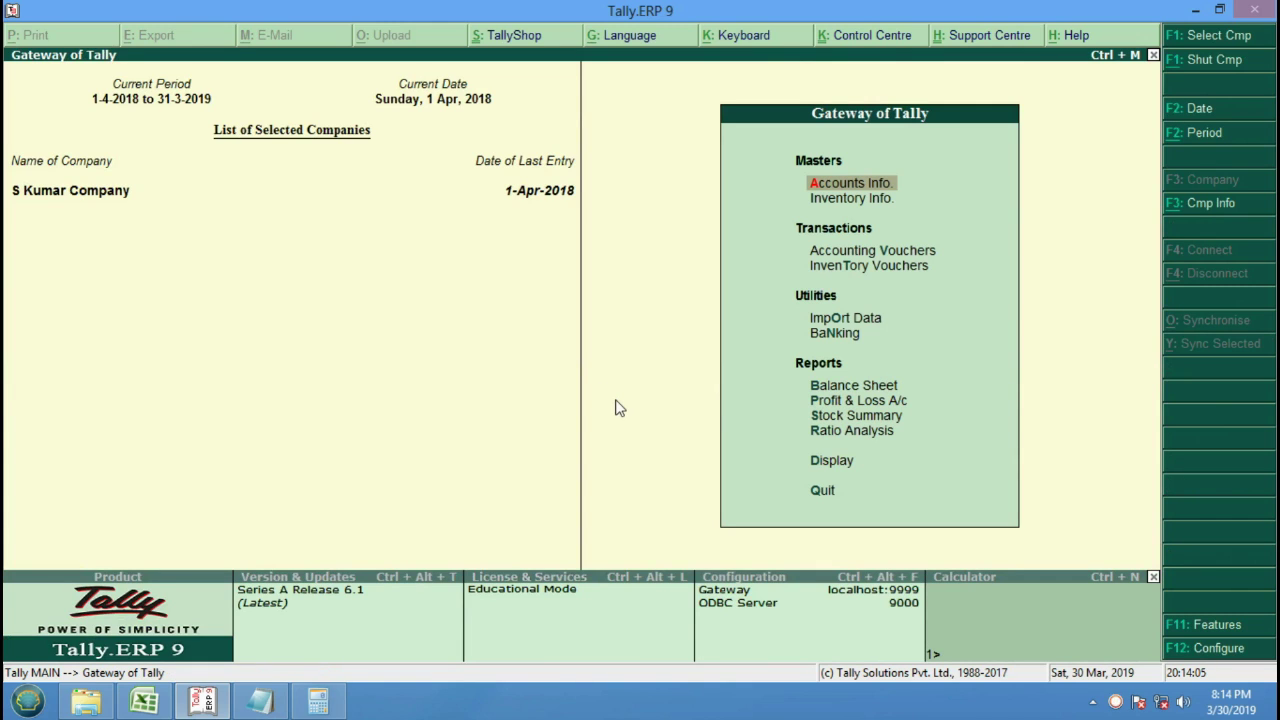
pyautogui.hotkey('alt', 'F3')
pyautogui.press('Down')
# Shut S Kumar Company and create a new company named Sk.
pyautogui.press('Return')
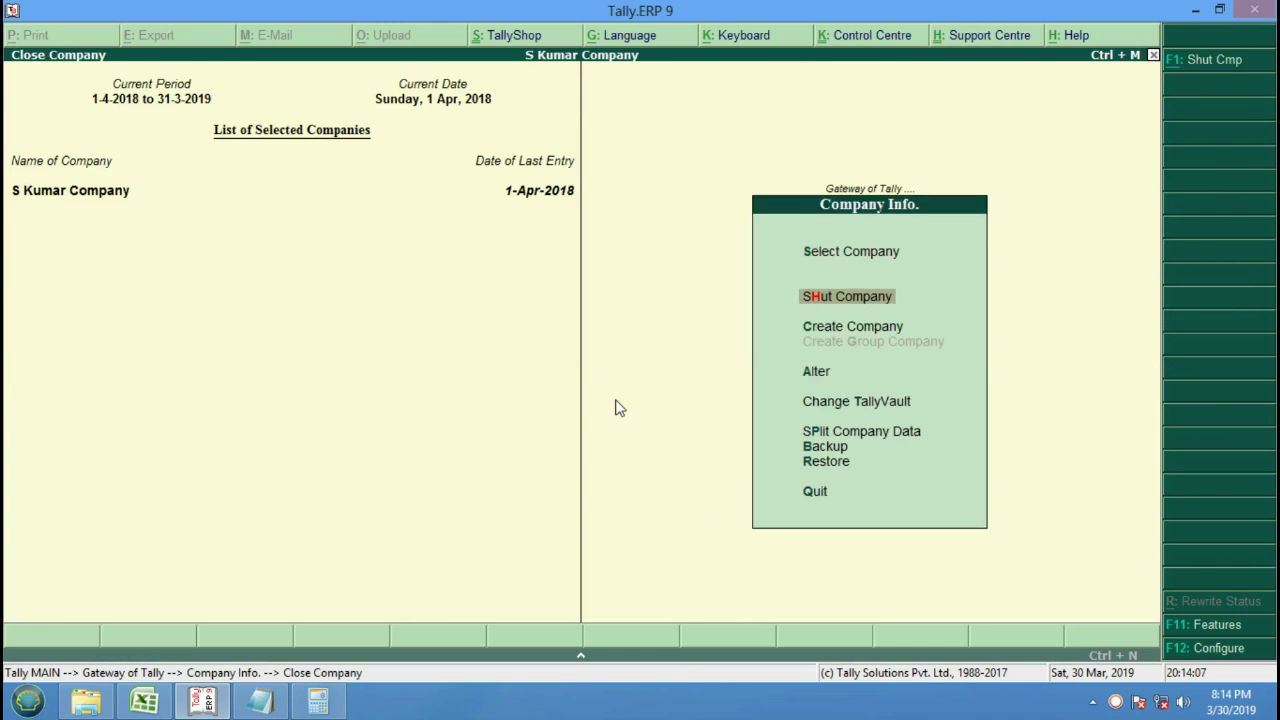
pyautogui.press('Return')
pyautogui.press('Down')
pyautogui.press('Down')
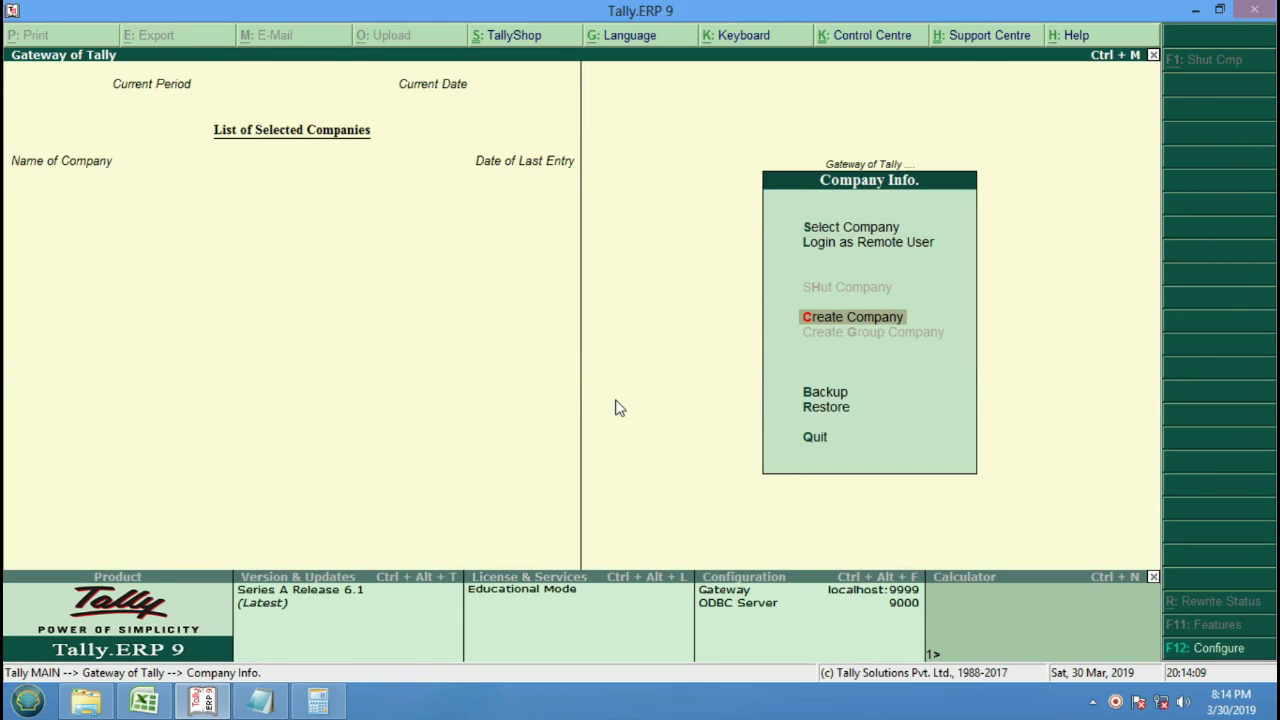
pyautogui.press('Return')
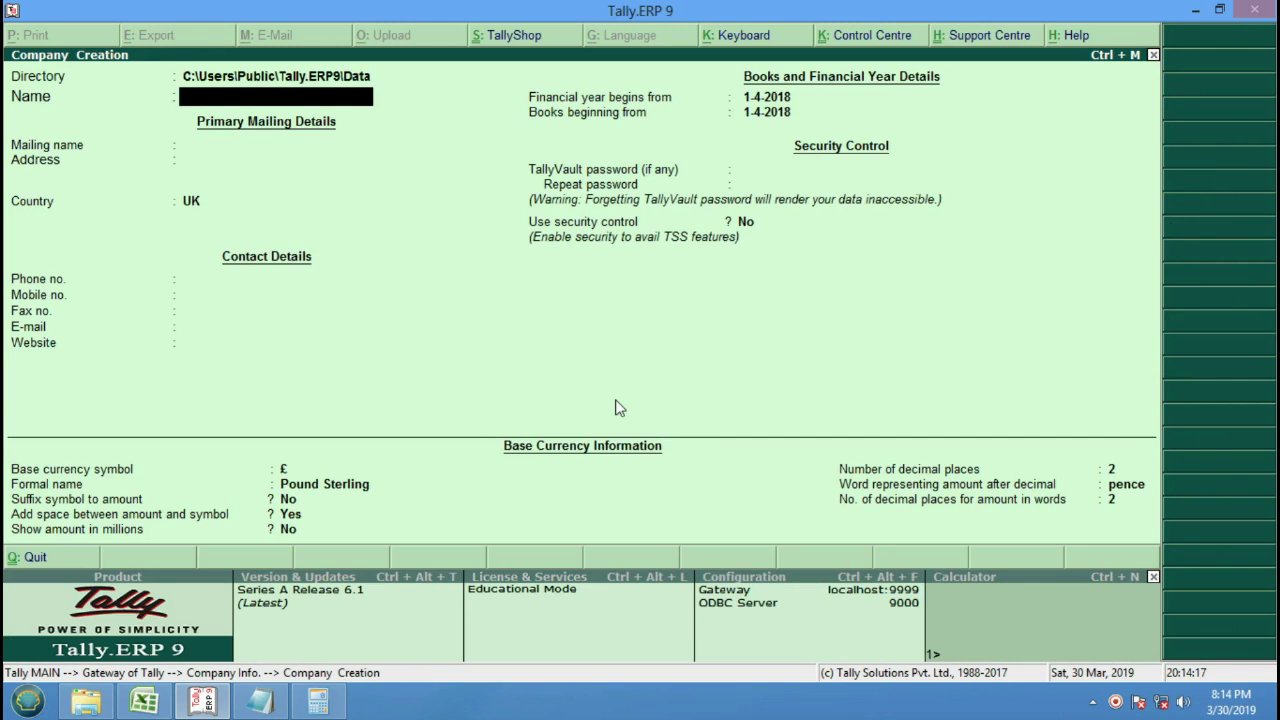
pyautogui.write('Sk')
pyautogui.press('Return')
pyautogui.press('Return')
pyautogui.press('Return')
pyautogui.press('Return')
pyautogui.press('Return')
pyautogui.press('Return')
pyautogui.press('Return')
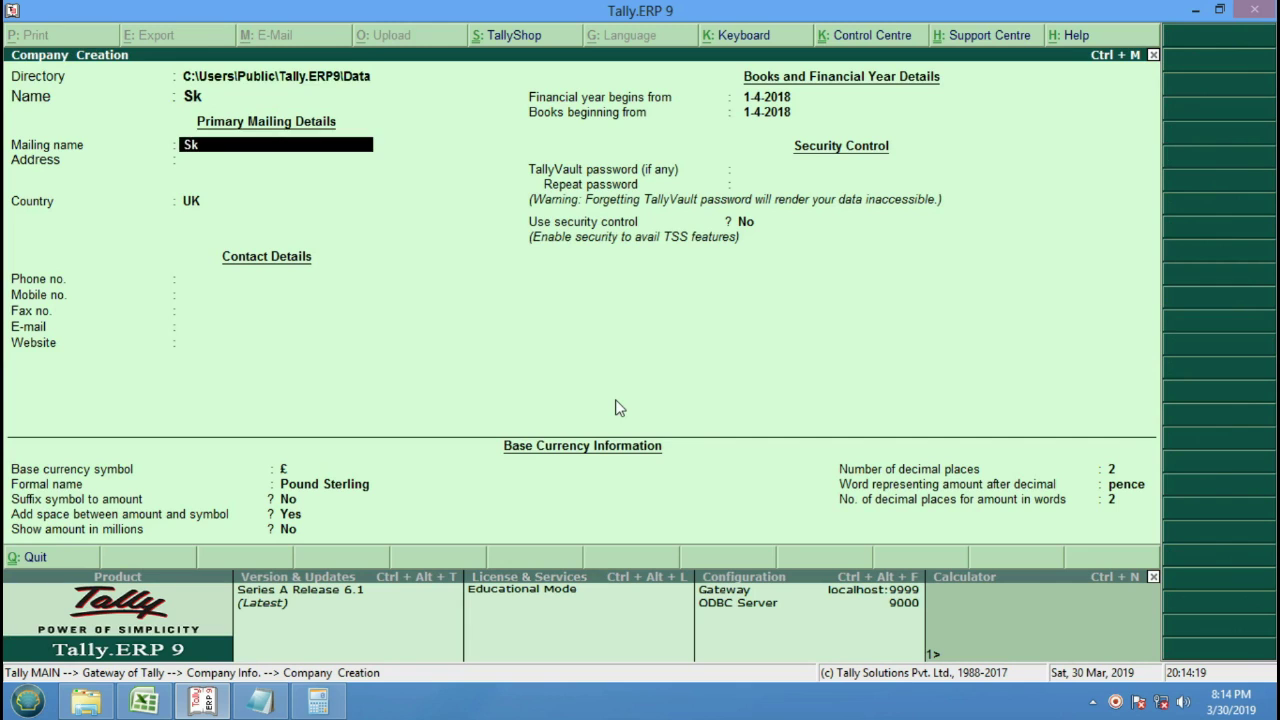
pyautogui.press('Return')
pyautogui.press('Return')
pyautogui.press('Return')
pyautogui.press('Return')
pyautogui.press('Return')
pyautogui.press('Return')
pyautogui.press('Return')
pyautogui.press('Return')
pyautogui.press('Return')
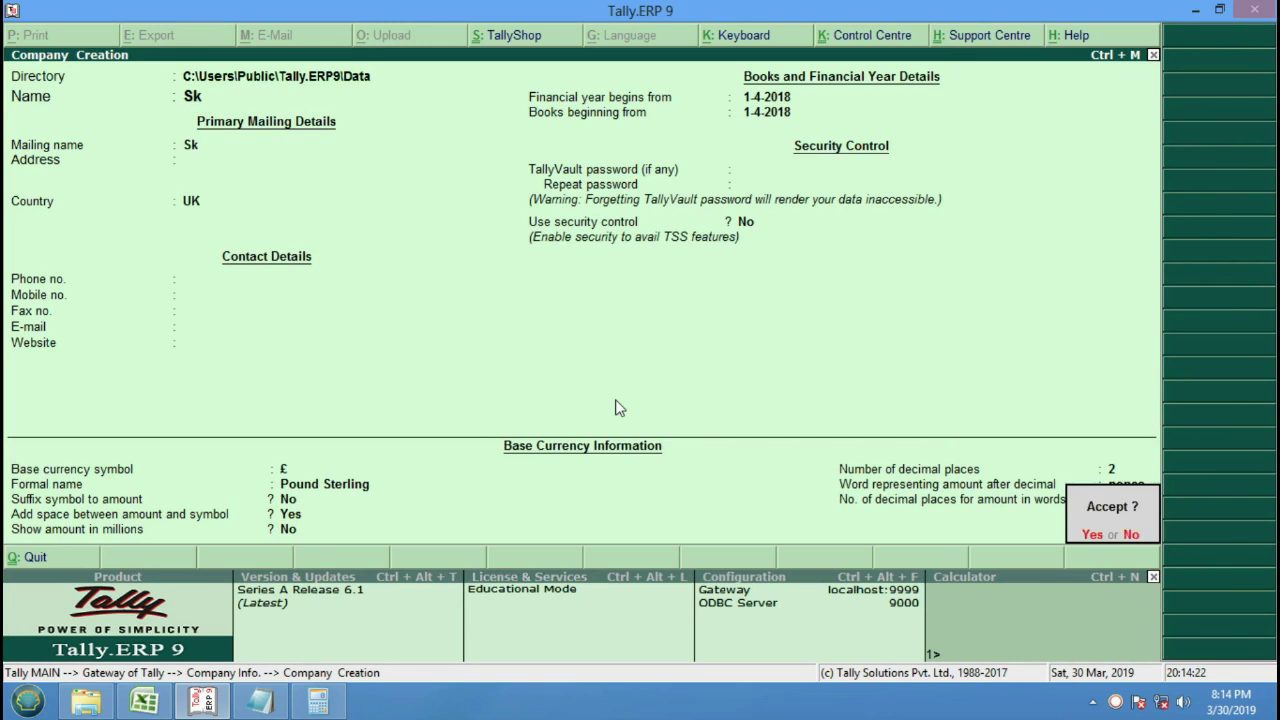
pyautogui.press('Return')
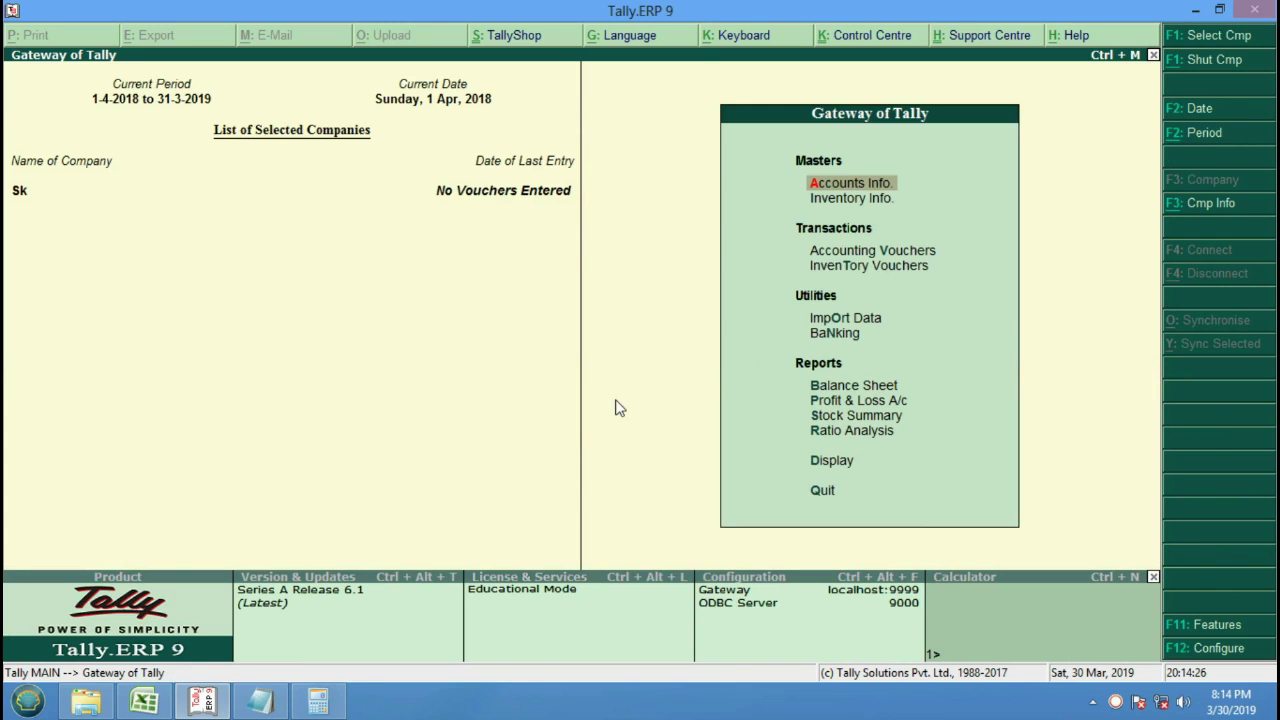
# Open a blank Ledger Creation form in company Sk.
pyautogui.press('Return')
pyautogui.press('Down')
pyautogui.press('Return')
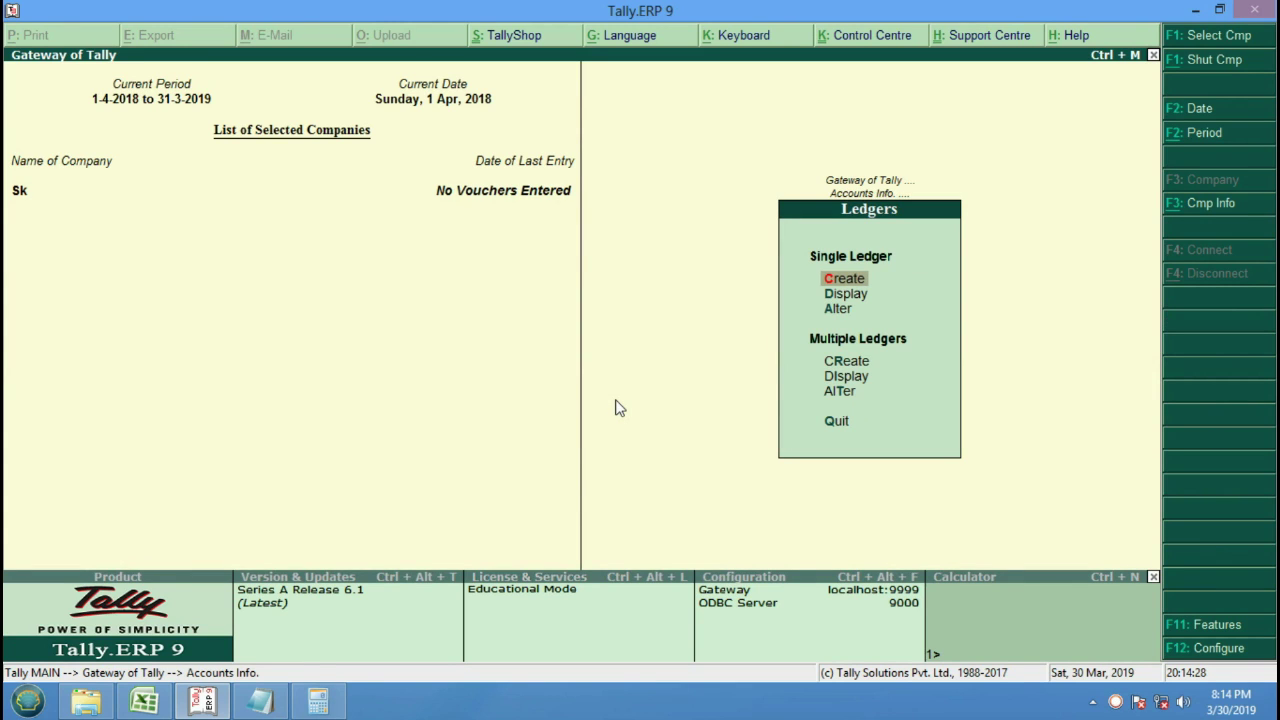
pyautogui.press('Return')
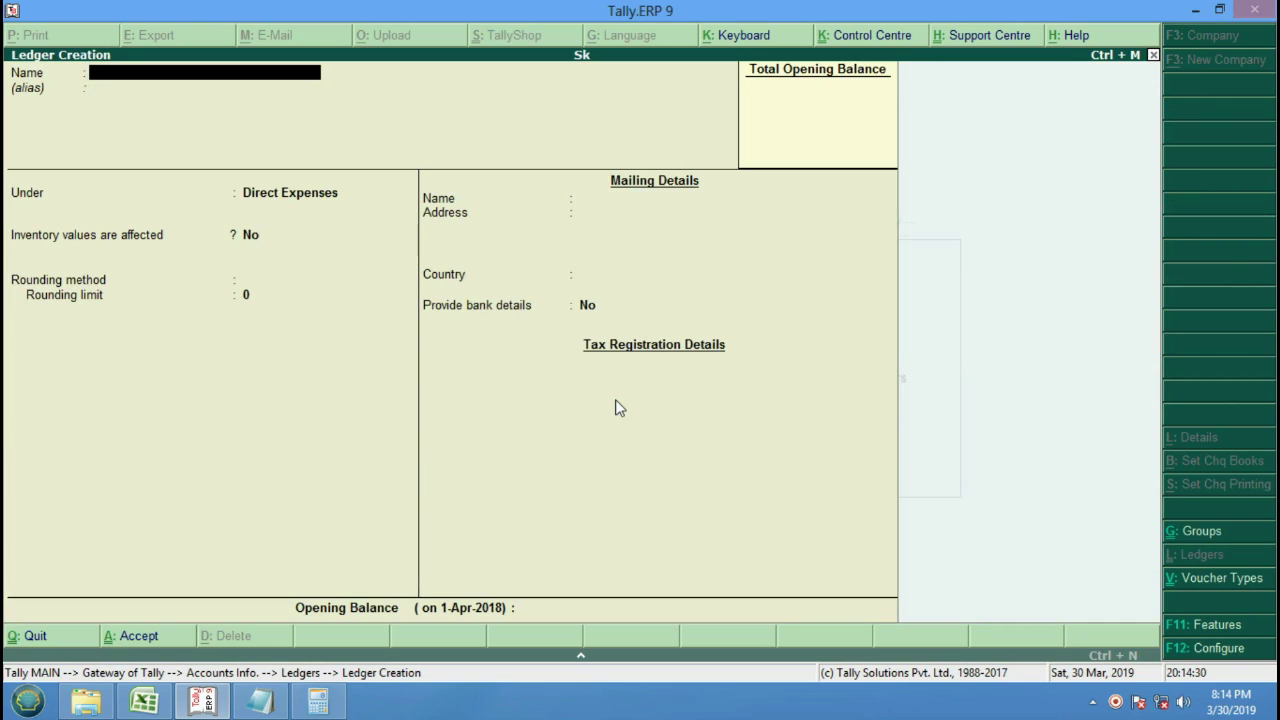
# Create a Purchase A/c ledger under Purchase Accounts.
pyautogui.write('Purchase A/c')
pyautogui.press('Return')
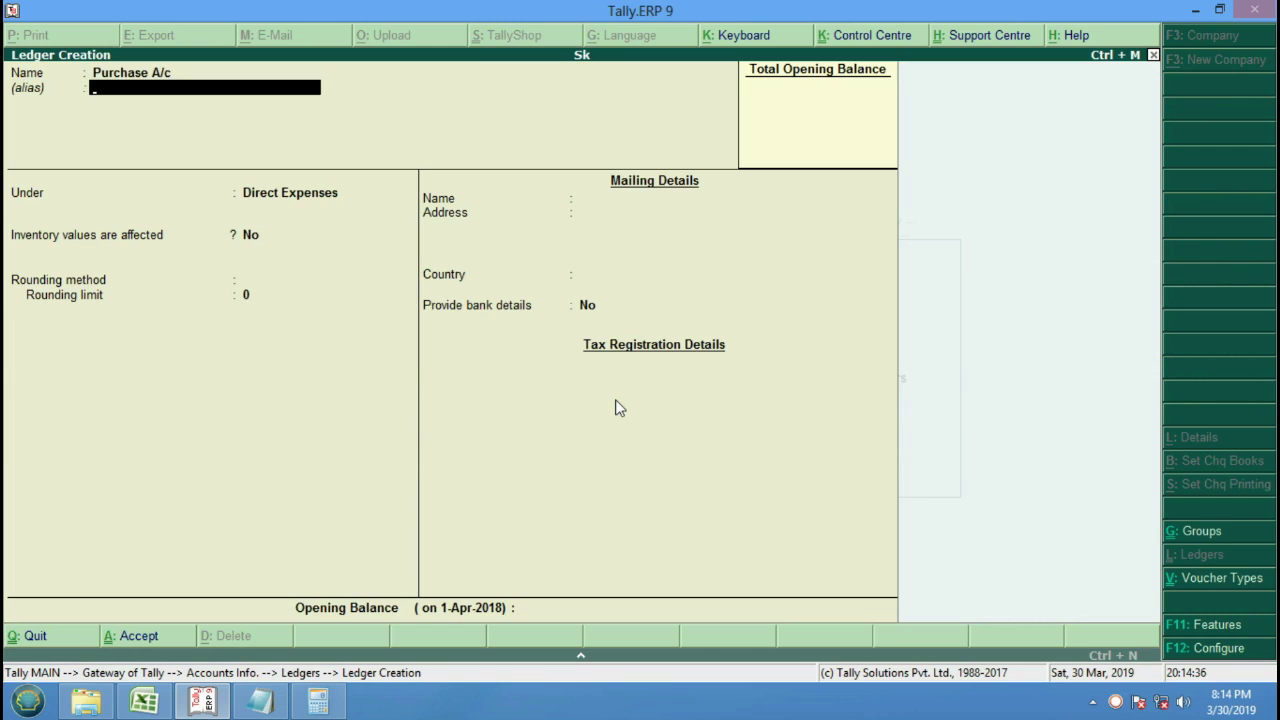
pyautogui.press('Return')
pyautogui.write('P')
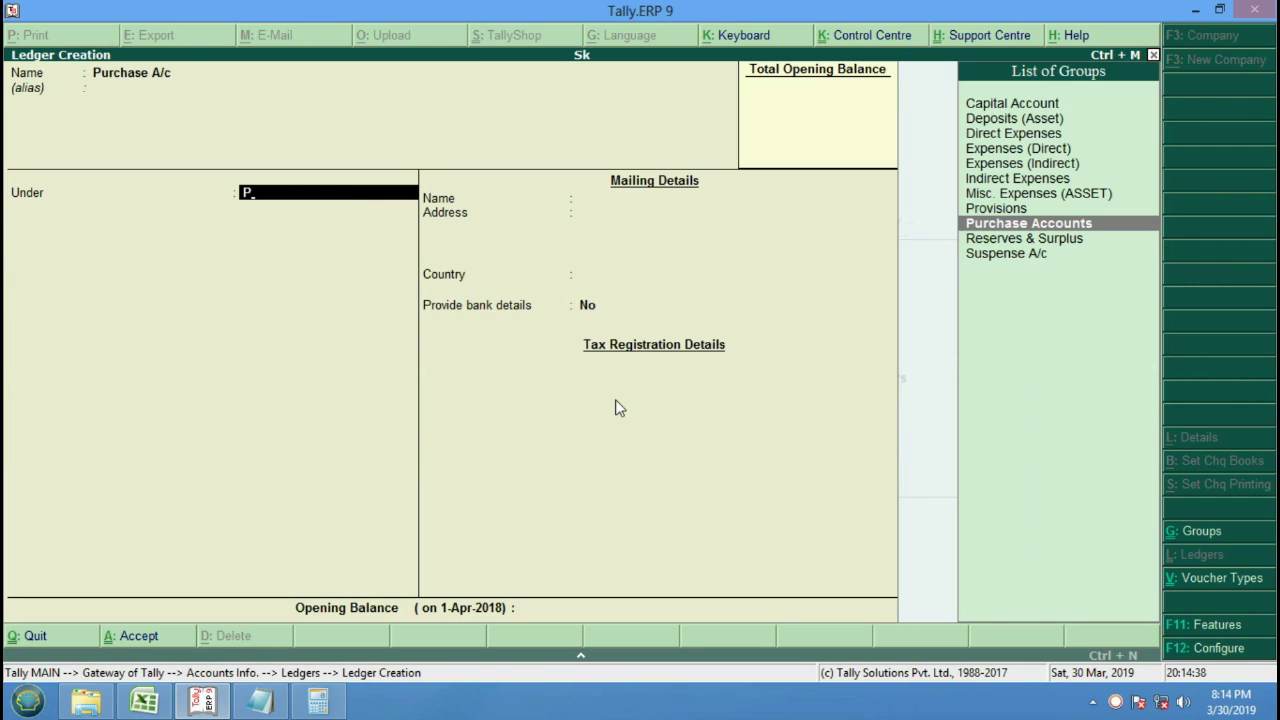
pyautogui.press('Return')
pyautogui.press('Return')
pyautogui.press('Return')
pyautogui.press('Return')
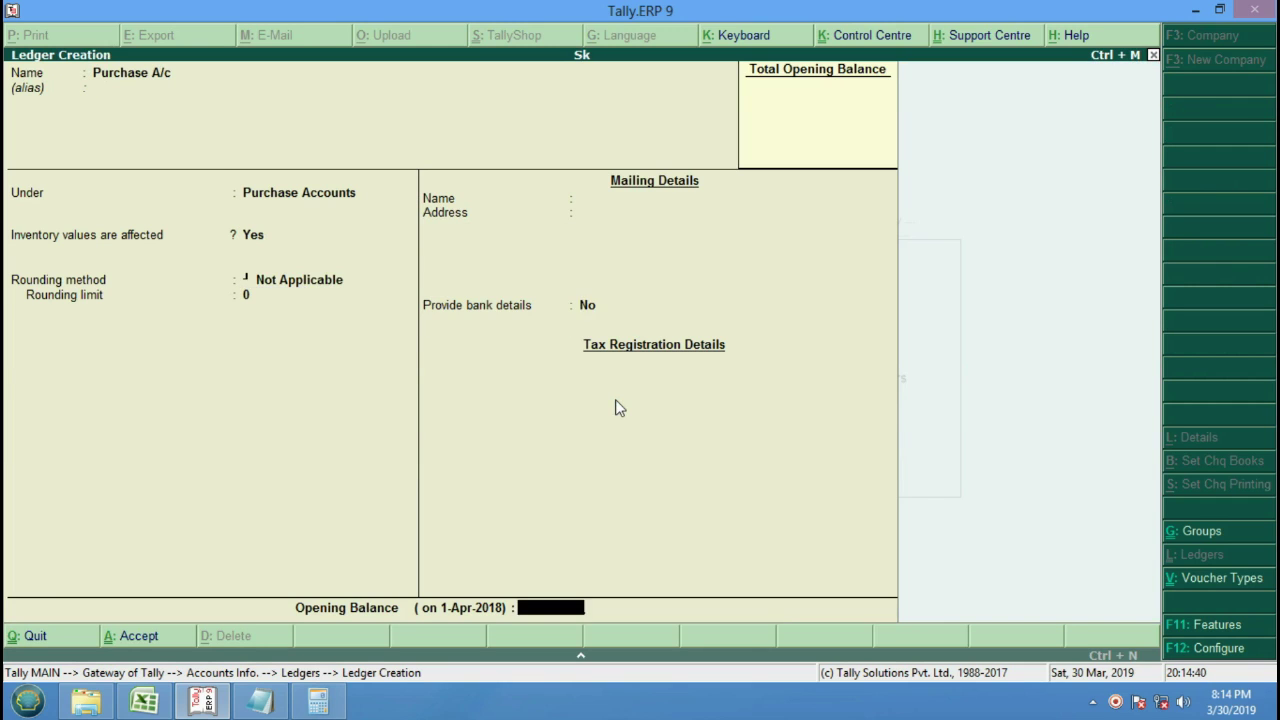
pyautogui.press('Return')
pyautogui.press('Return')
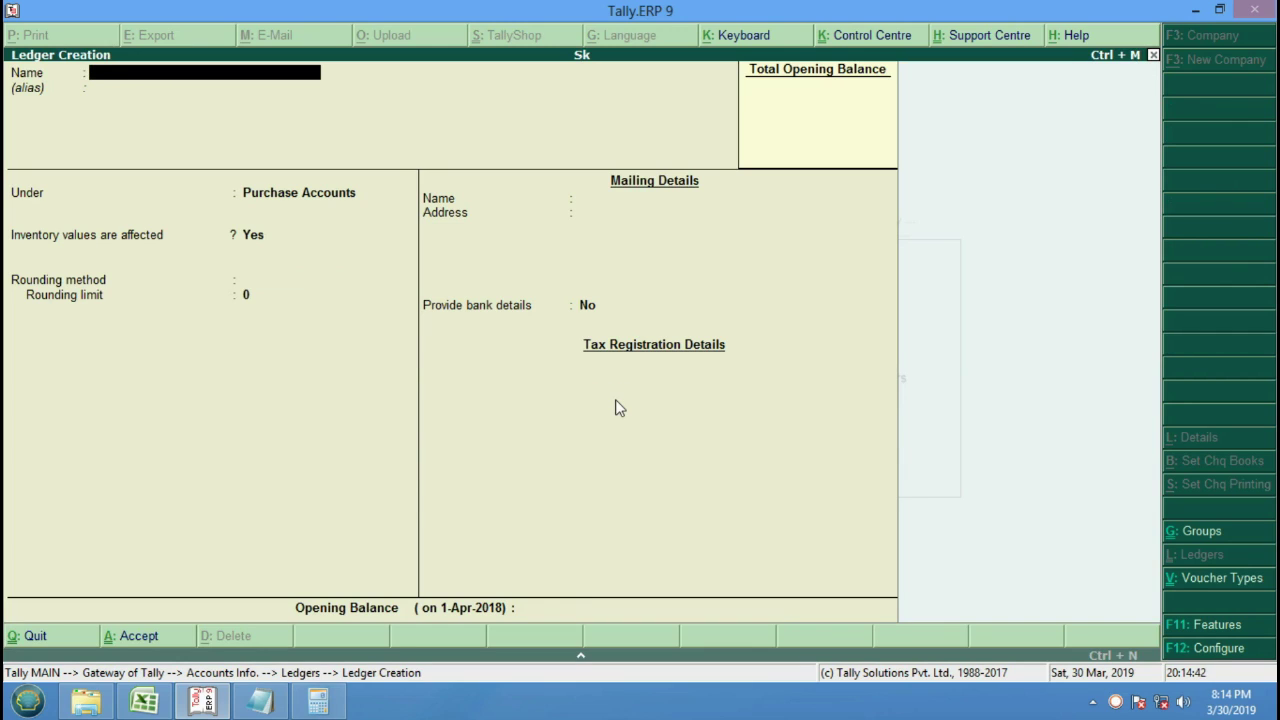
# Create a Sales A/c ledger under Sales Accounts.
pyautogui.write('Sales A/c')
pyautogui.press('Return')
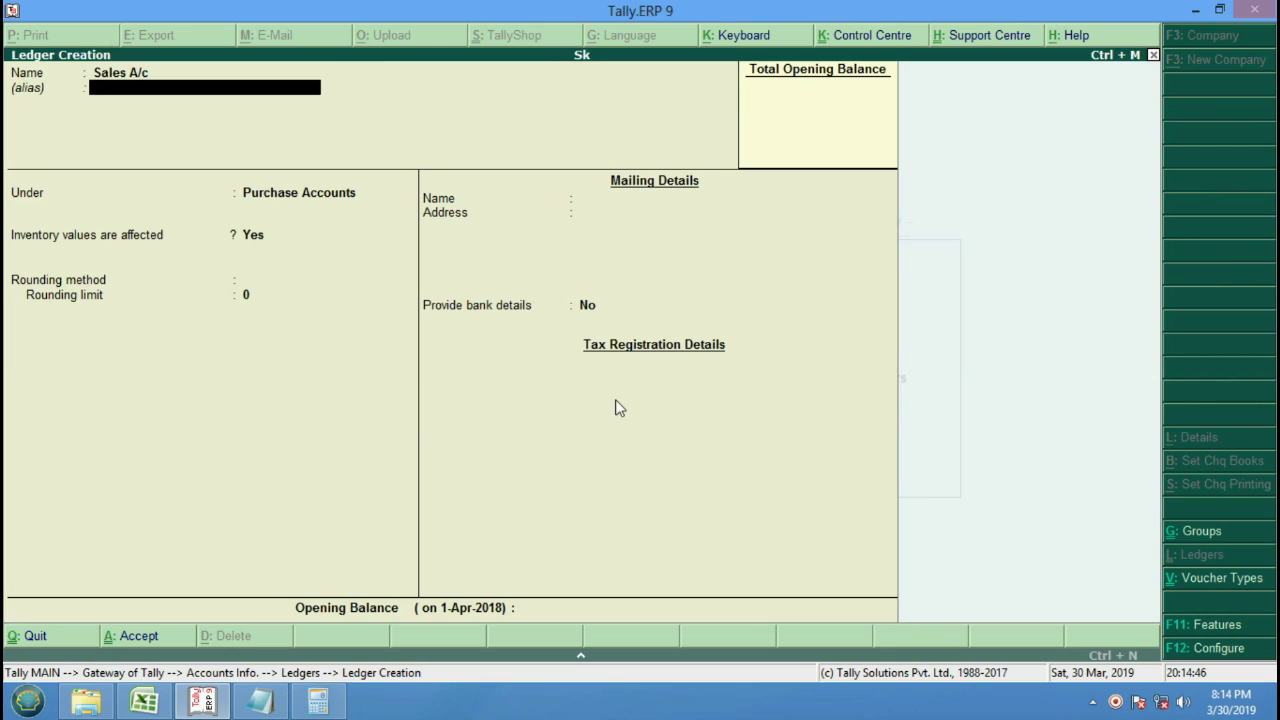
pyautogui.press('Return')
pyautogui.write('S')
pyautogui.press('Return')
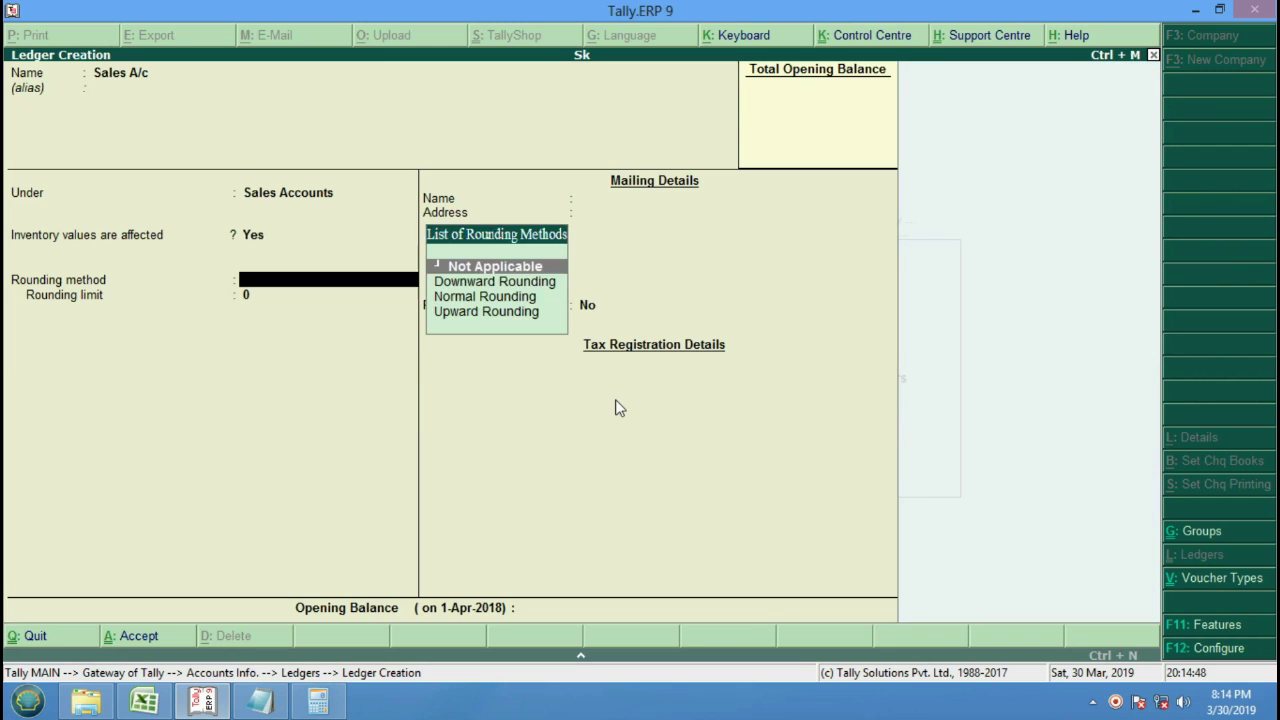
pyautogui.press('Return')
pyautogui.press('Return')
pyautogui.press('Return')
pyautogui.press('Return')
pyautogui.press('Return')
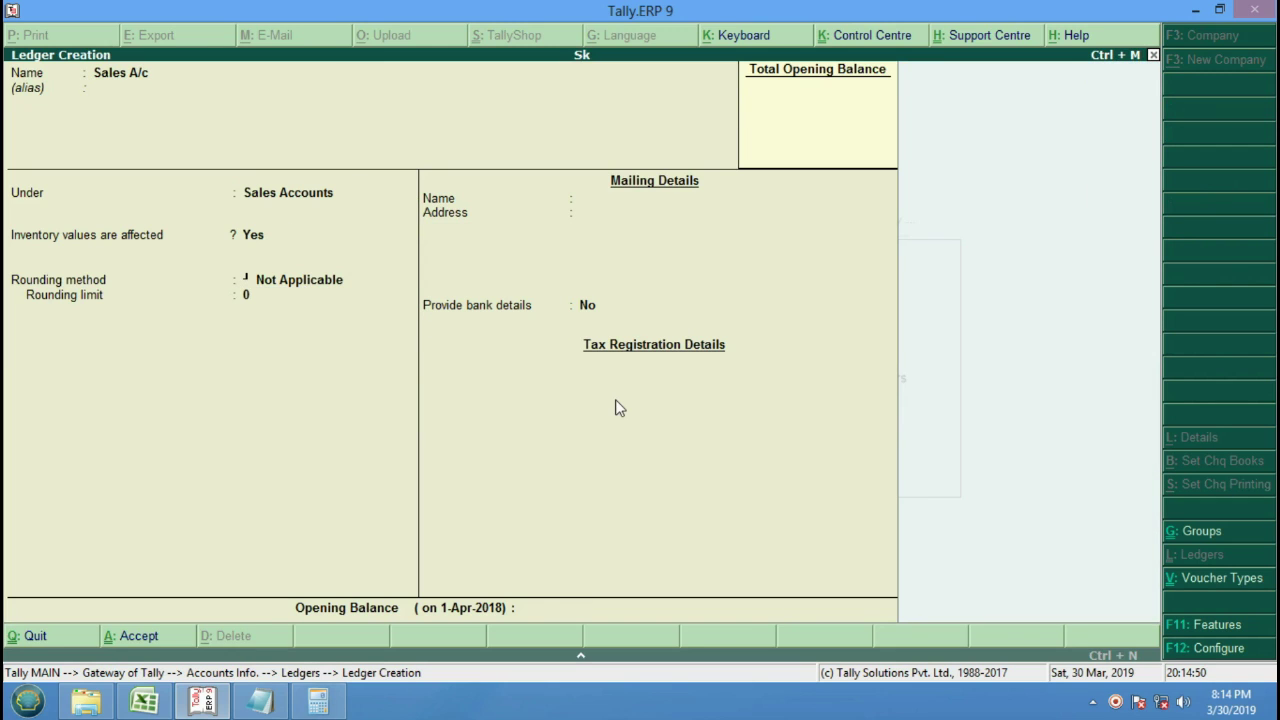
# Create a Purchase Return ledger under Purchase Accounts.
pyautogui.write('P')
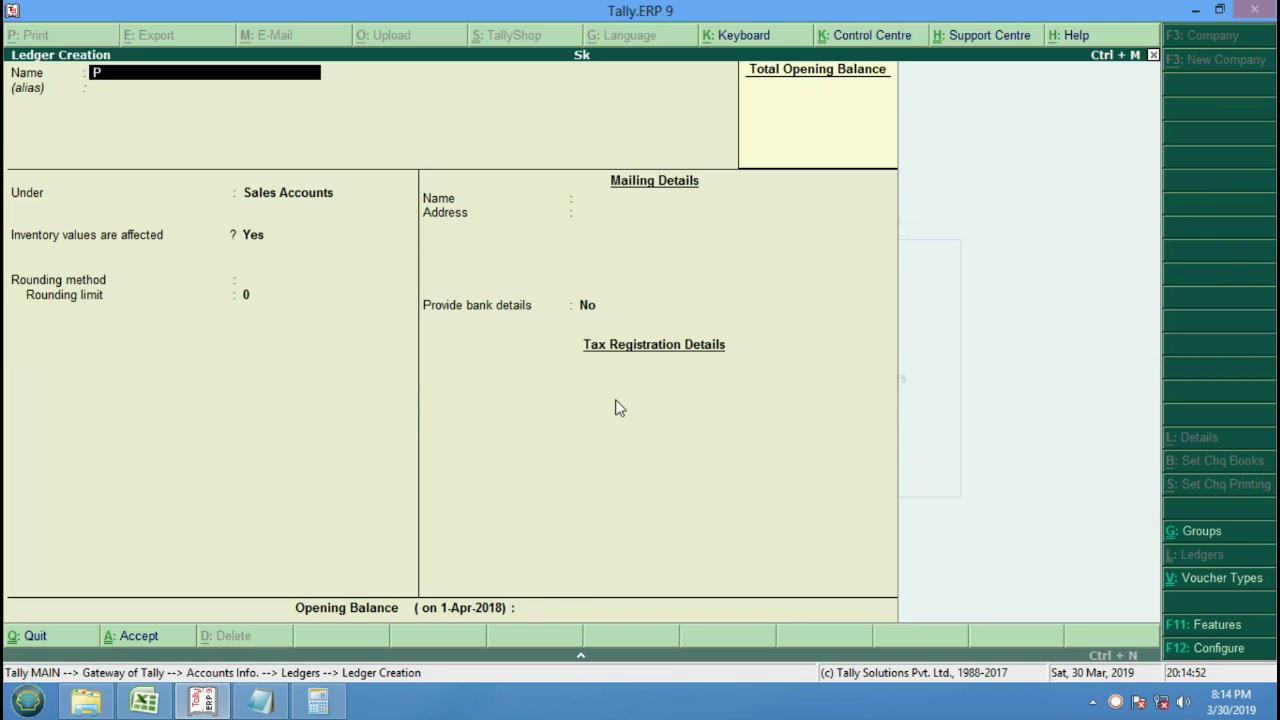
pyautogui.write('urchase Return')
pyautogui.press('Return')
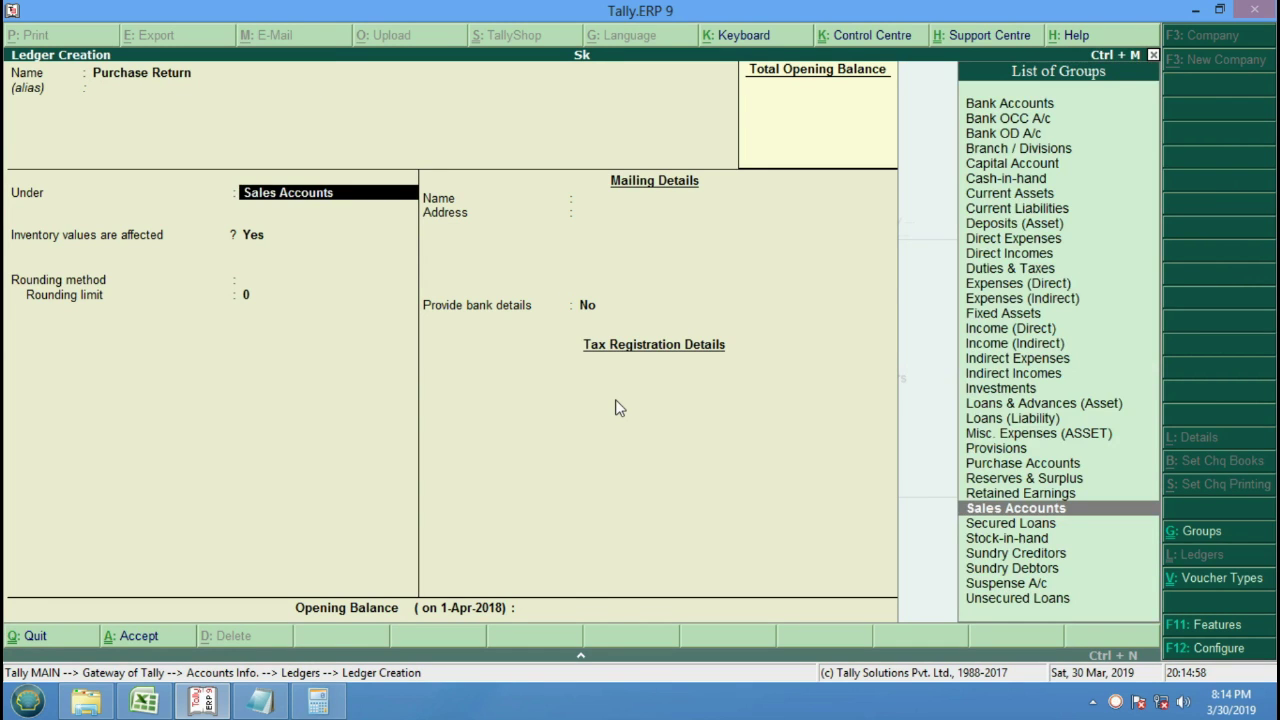
pyautogui.write('p')
pyautogui.press('Return')
pyautogui.press('Return')
pyautogui.press('Return')
pyautogui.press('Return')
pyautogui.press('Return')
pyautogui.press('Return')
pyautogui.press('Return')
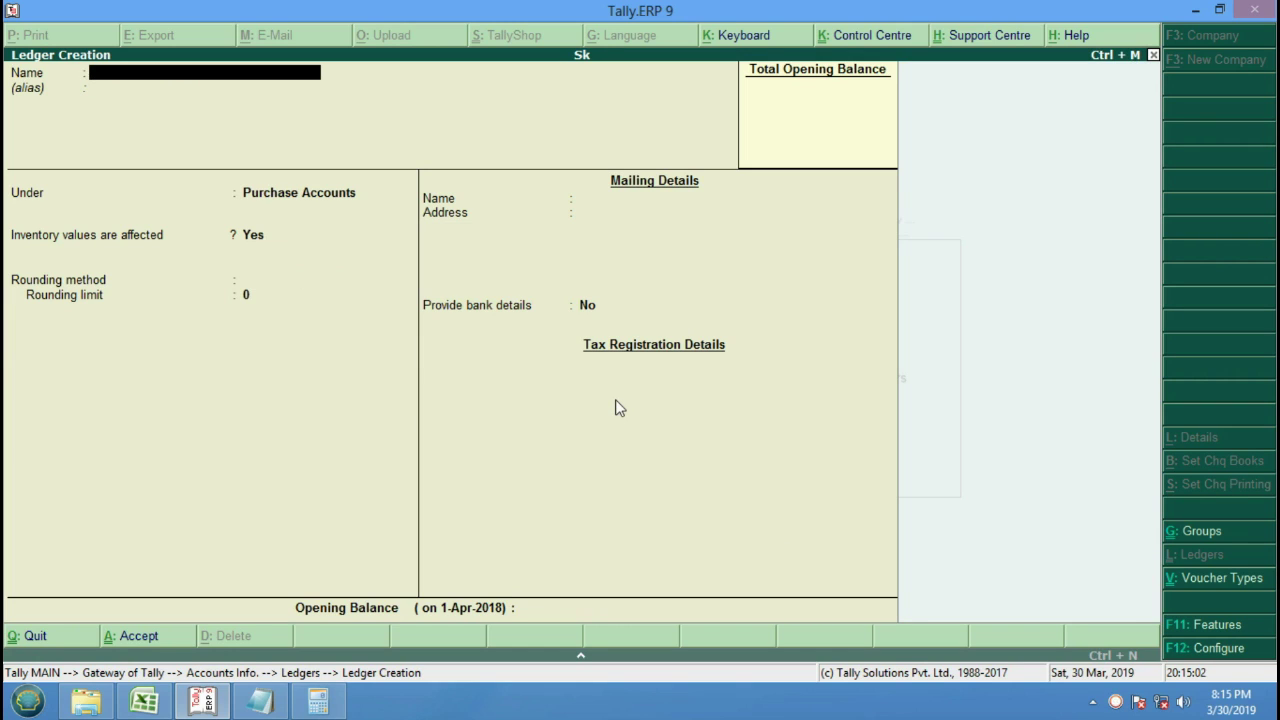
# Create a Sales Return ledger under Sales Accounts and exit ledger creation.
pyautogui.write('Sales Return')
pyautogui.press('Return')
pyautogui.press('Return')
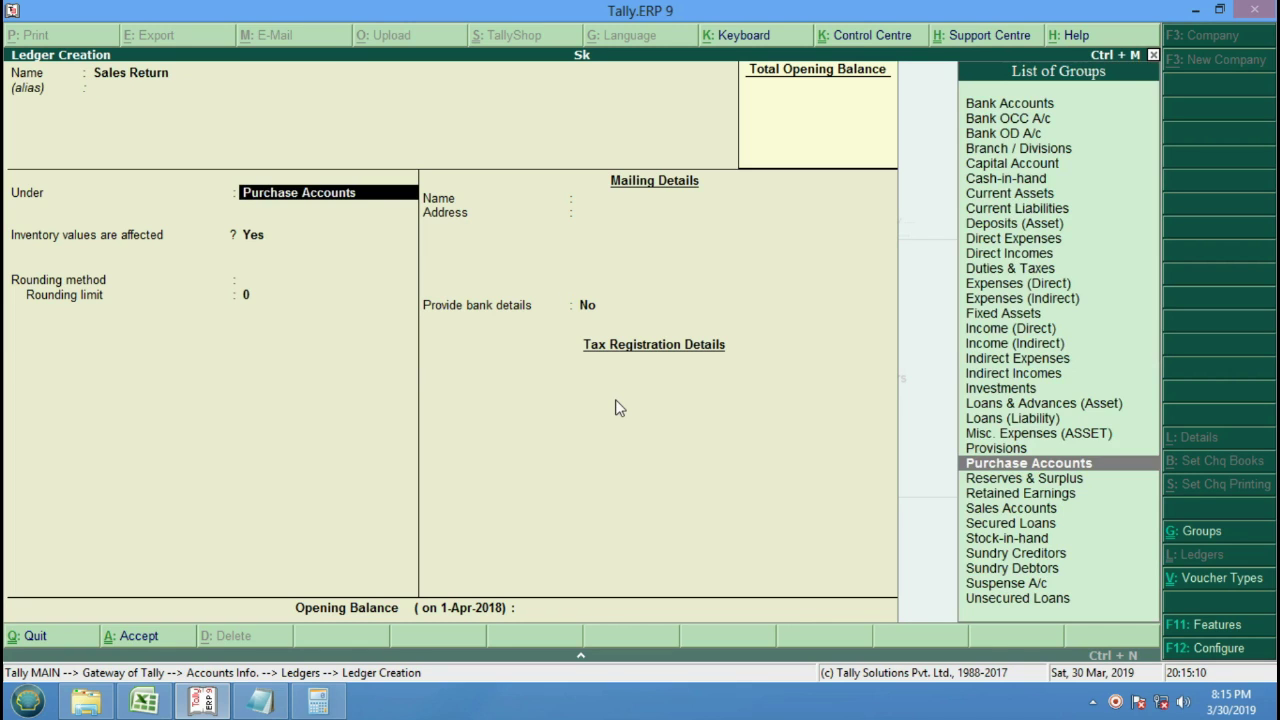
pyautogui.write('S')
pyautogui.press('Return')
pyautogui.press('Return')
pyautogui.press('Return')
pyautogui.press('Return')
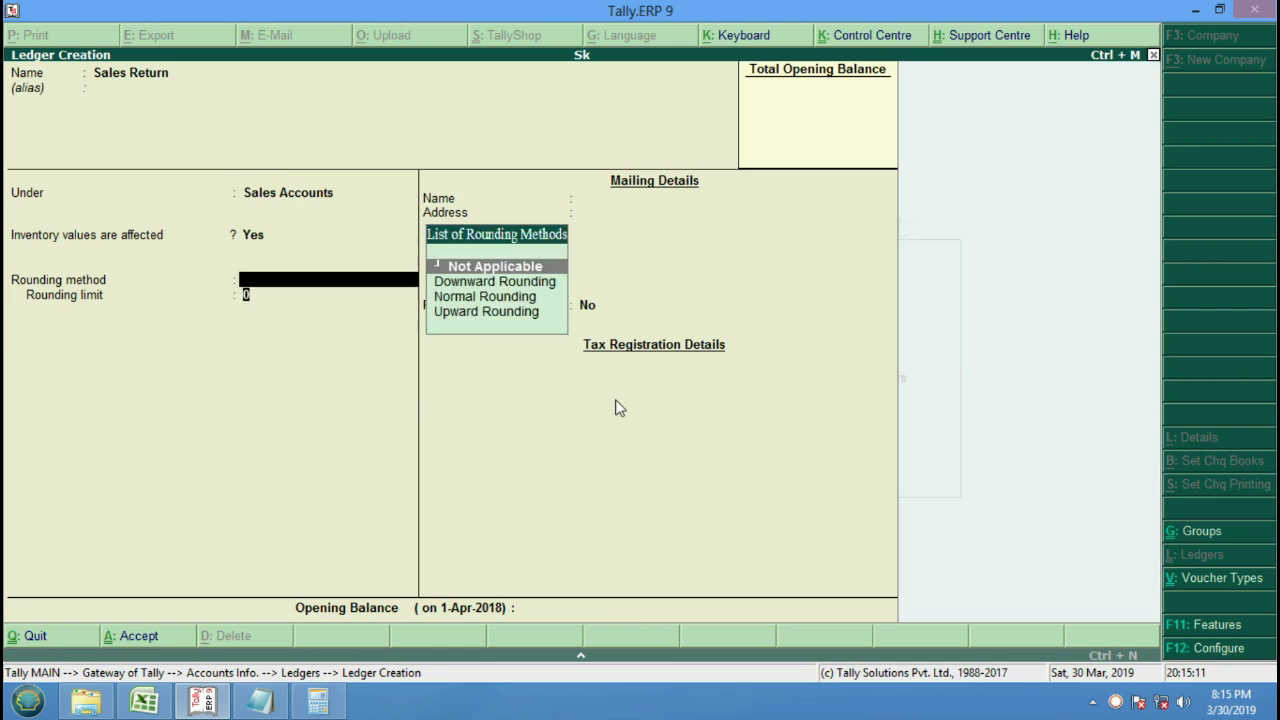
pyautogui.press('Return')
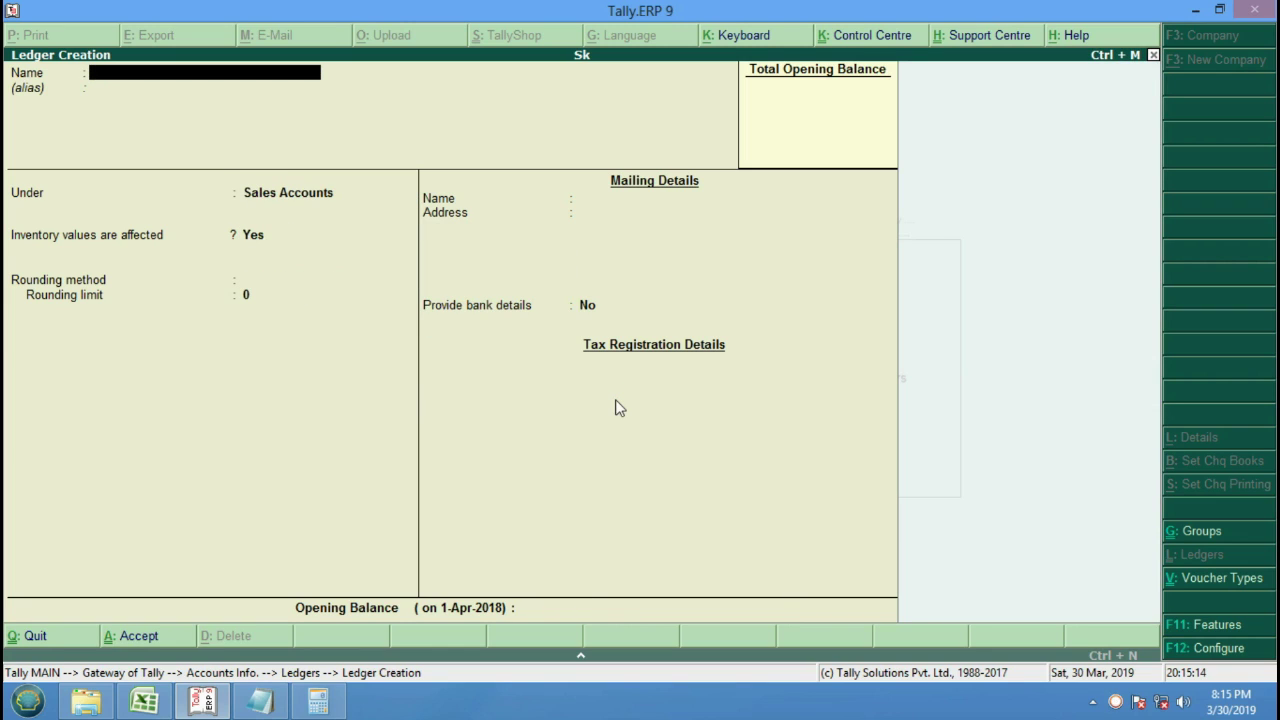
pyautogui.press('Escape')
pyautogui.press('Return')
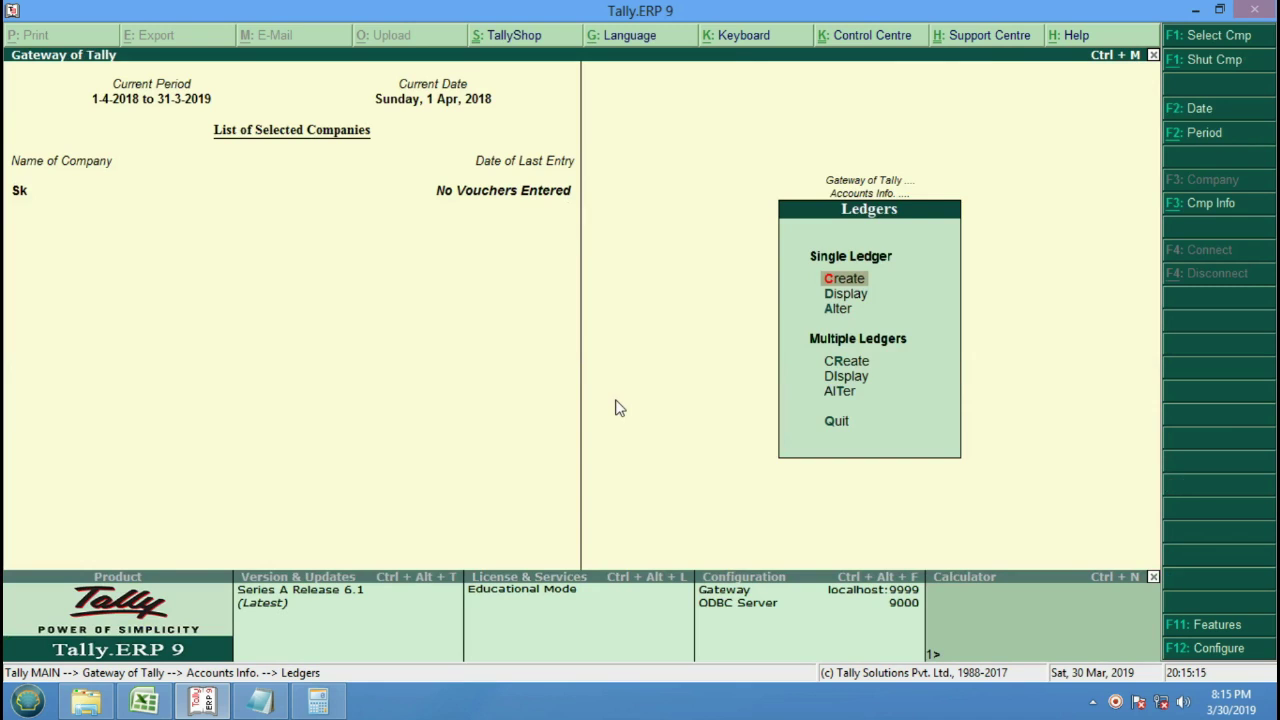
# Create the stock group Bpl under Inventory Info.
pyautogui.press('Escape')
pyautogui.press('Escape')
pyautogui.press('Down')
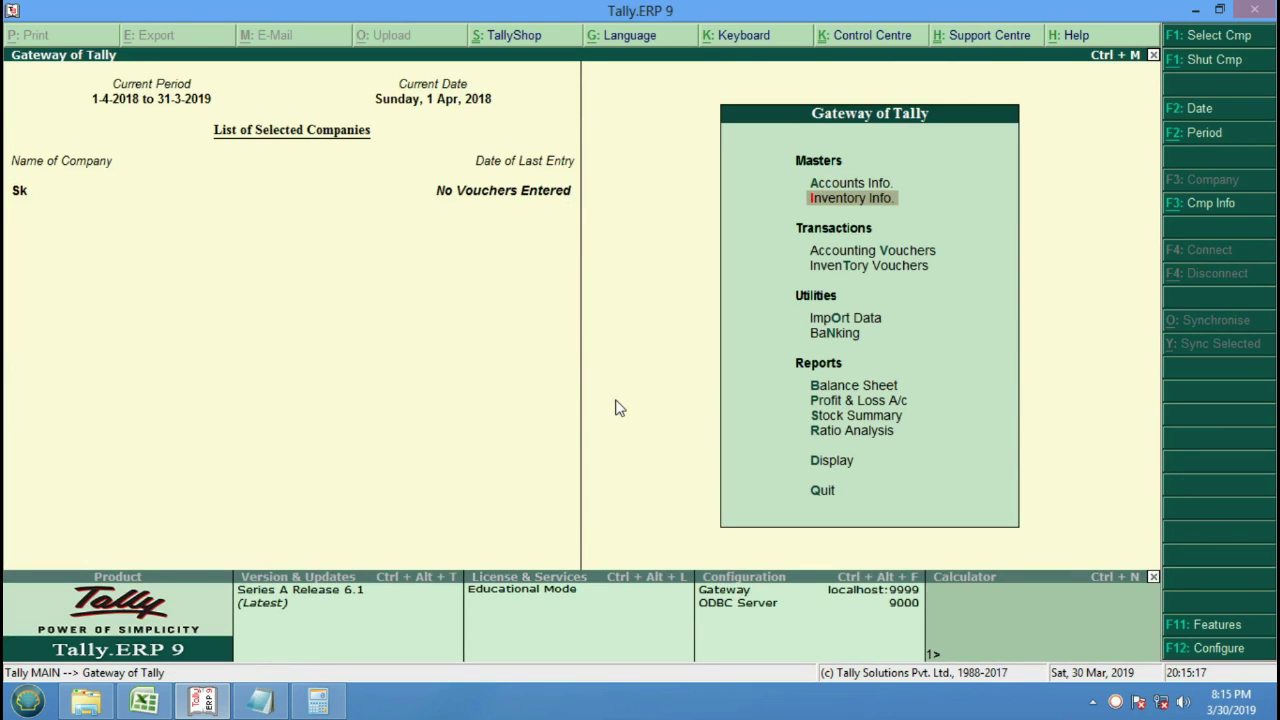
pyautogui.press('Return')
pyautogui.press('Return')
pyautogui.press('Return')
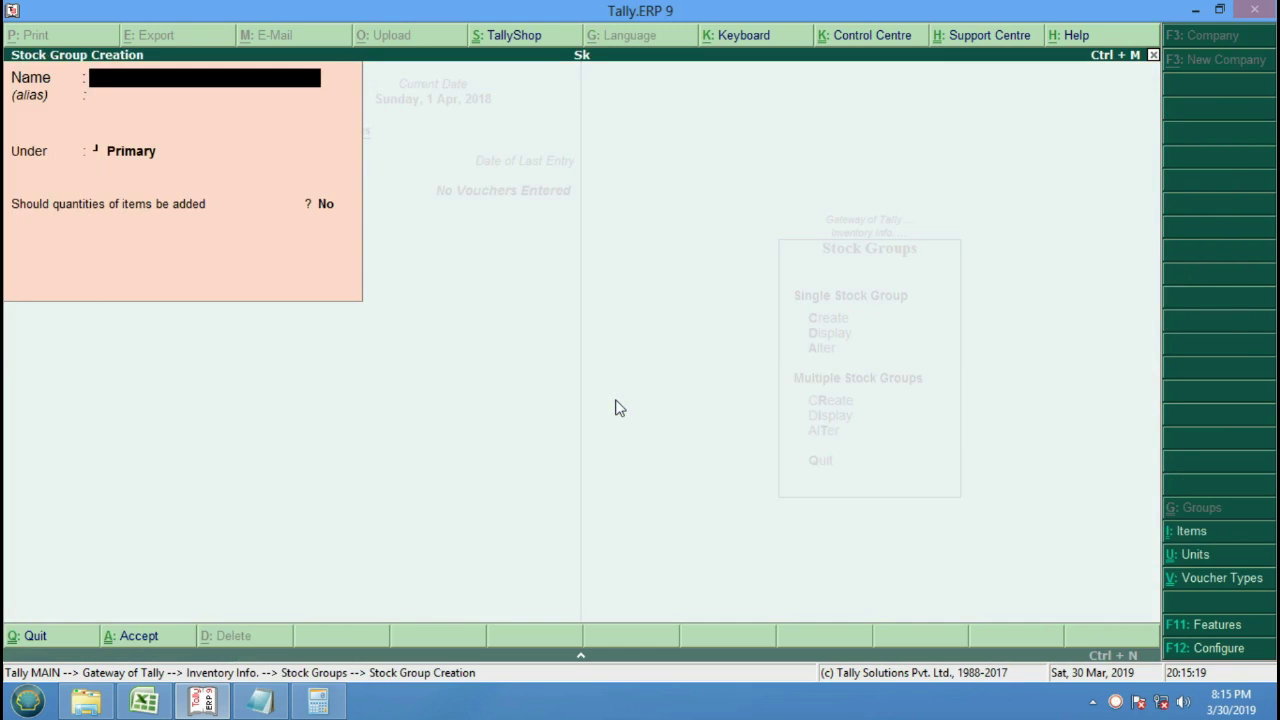
pyautogui.write('Bpl')
pyautogui.press('Return')
pyautogui.press('Return')
pyautogui.press('Return')
pyautogui.press('Return')
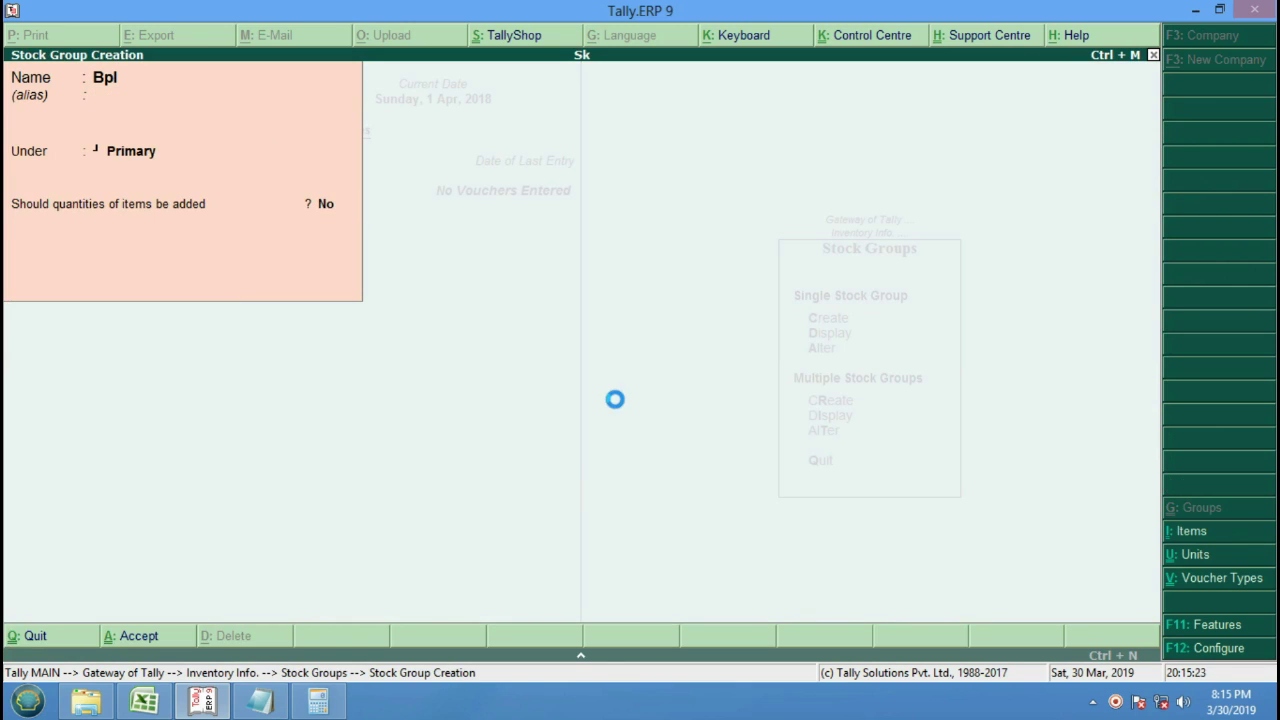
pyautogui.press('Escape')
pyautogui.press('Return')
pyautogui.press('Escape')
# Create the unit of measure Pcs with formal name Piece.
pyautogui.press('Down')
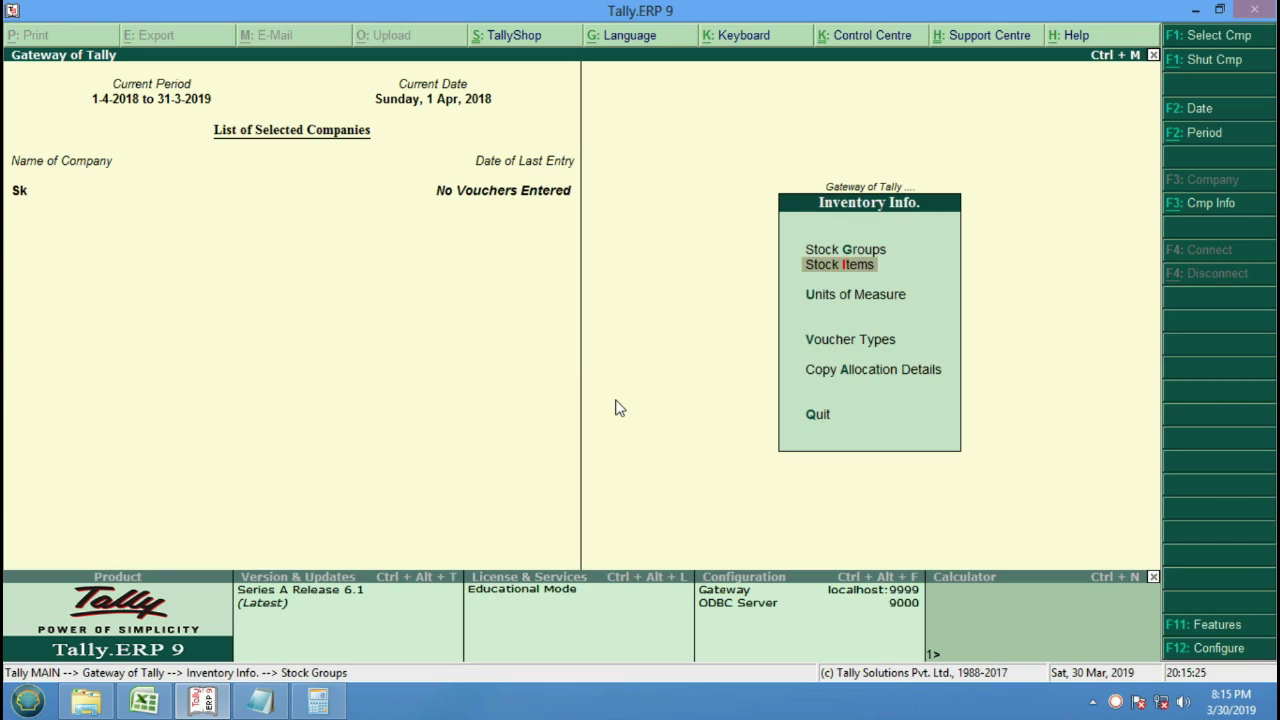
pyautogui.press('Down')
pyautogui.press('Return')
pyautogui.press('Return')
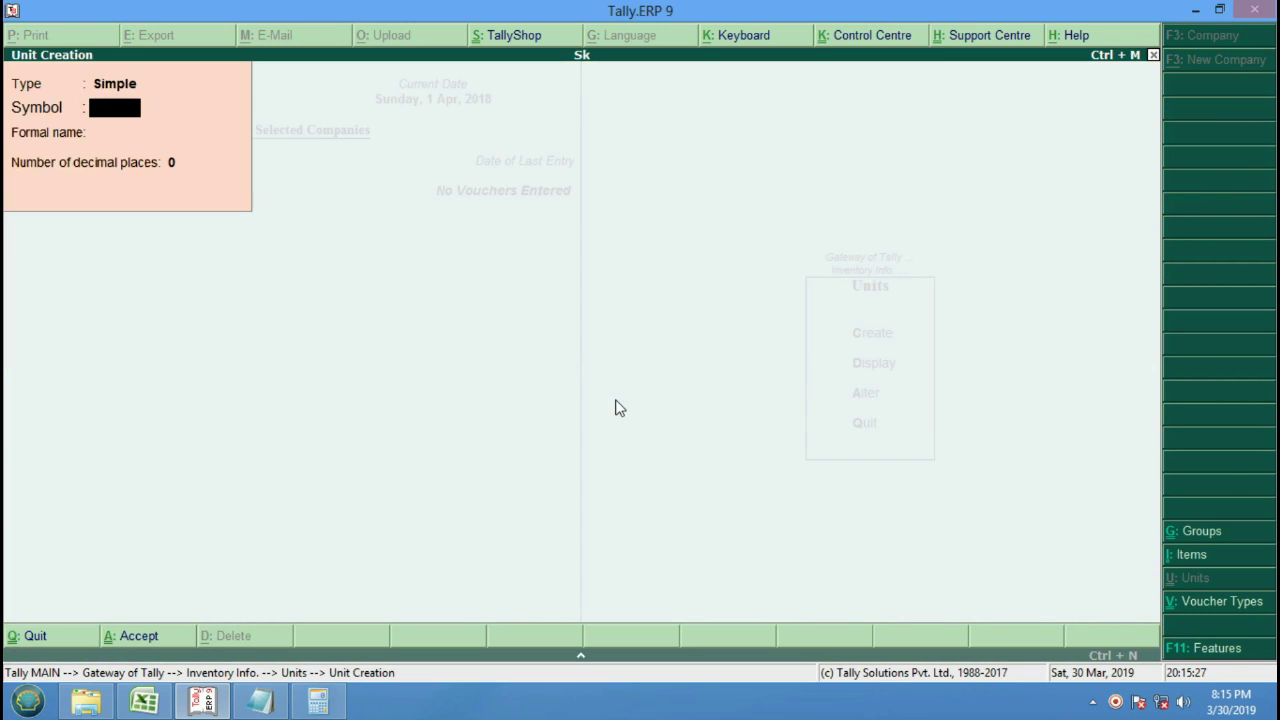
pyautogui.write('pcs')
pyautogui.press('BackSpace')
pyautogui.press('BackSpace')
pyautogui.press('BackSpace')
pyautogui.write('Pcs')
pyautogui.press('Return')
pyautogui.write('Piece')
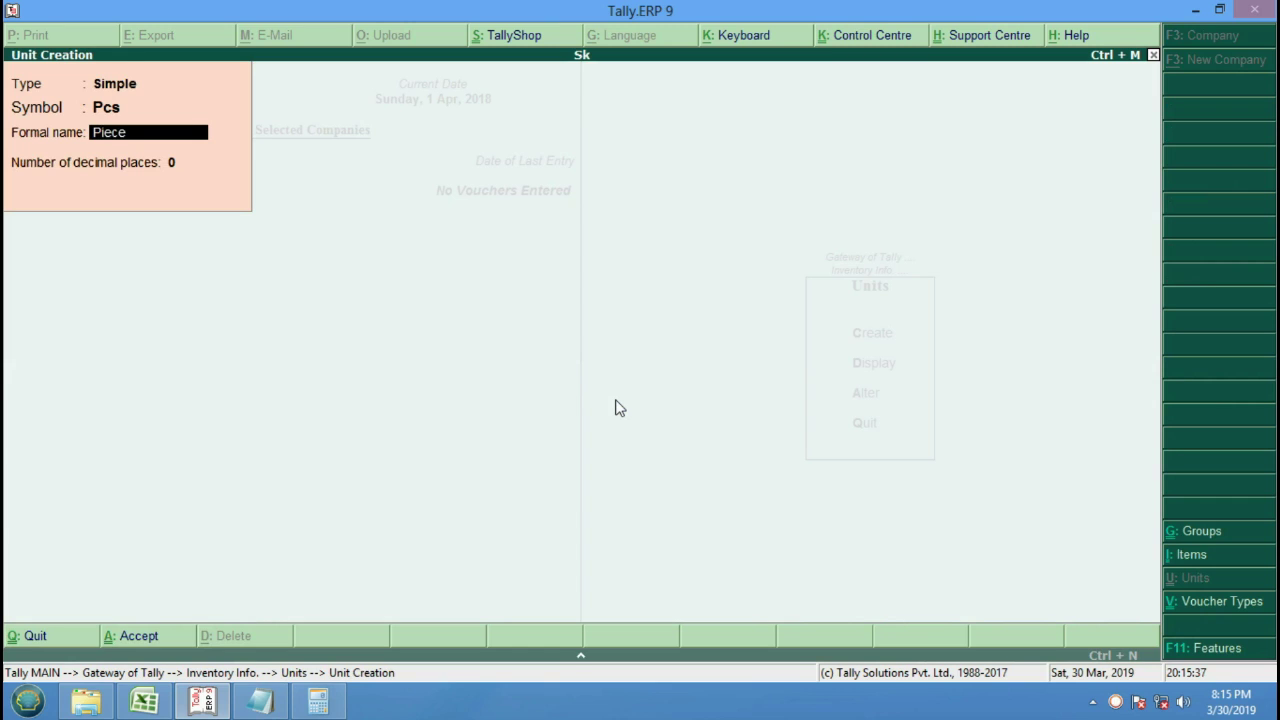
pyautogui.press('Return')
pyautogui.press('Return')
pyautogui.press('Return')
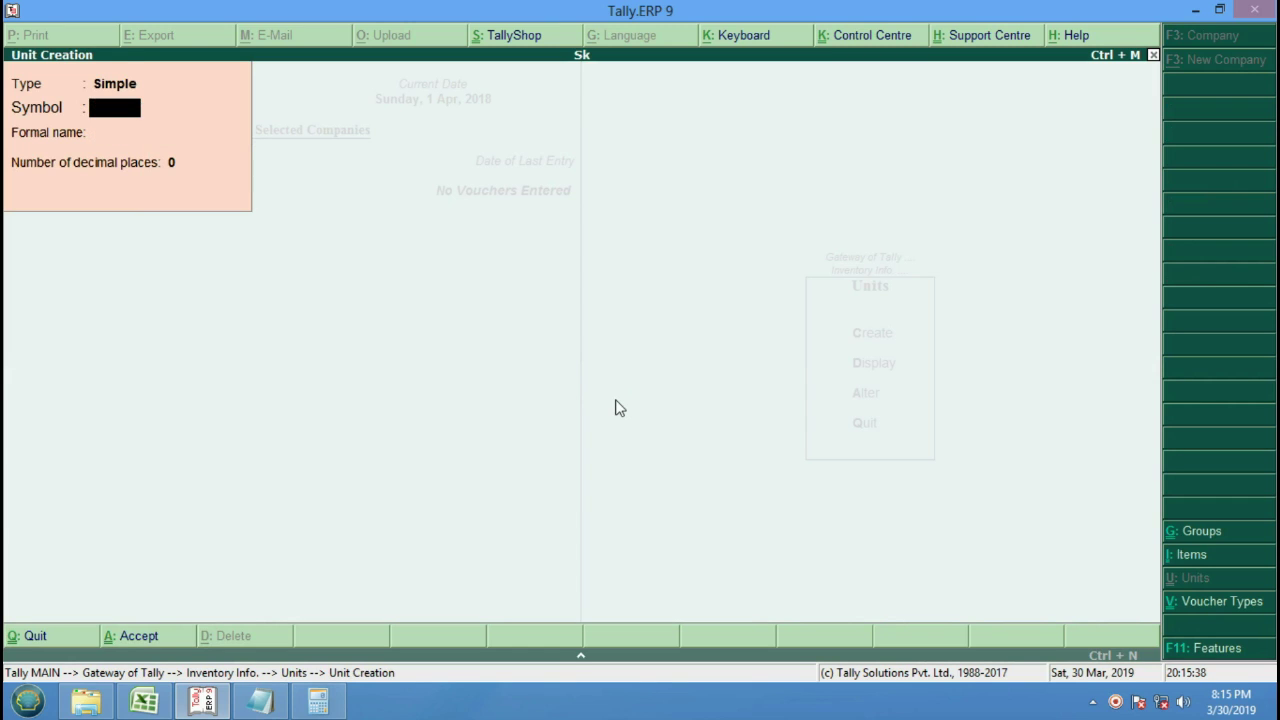
pyautogui.press('Escape')
pyautogui.press('Escape')
# Create stock item Tv under the Bpl group with unit Pcs.
pyautogui.press('Up')
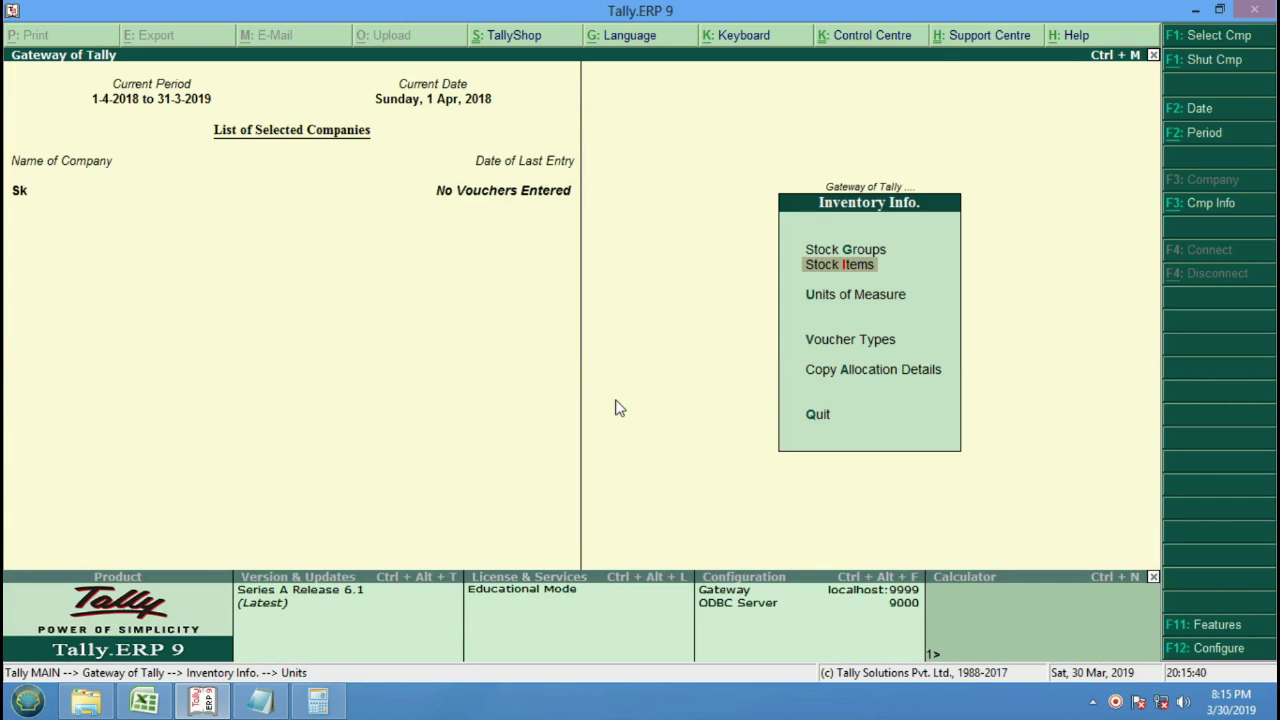
pyautogui.press('Return')
pyautogui.press('Return')
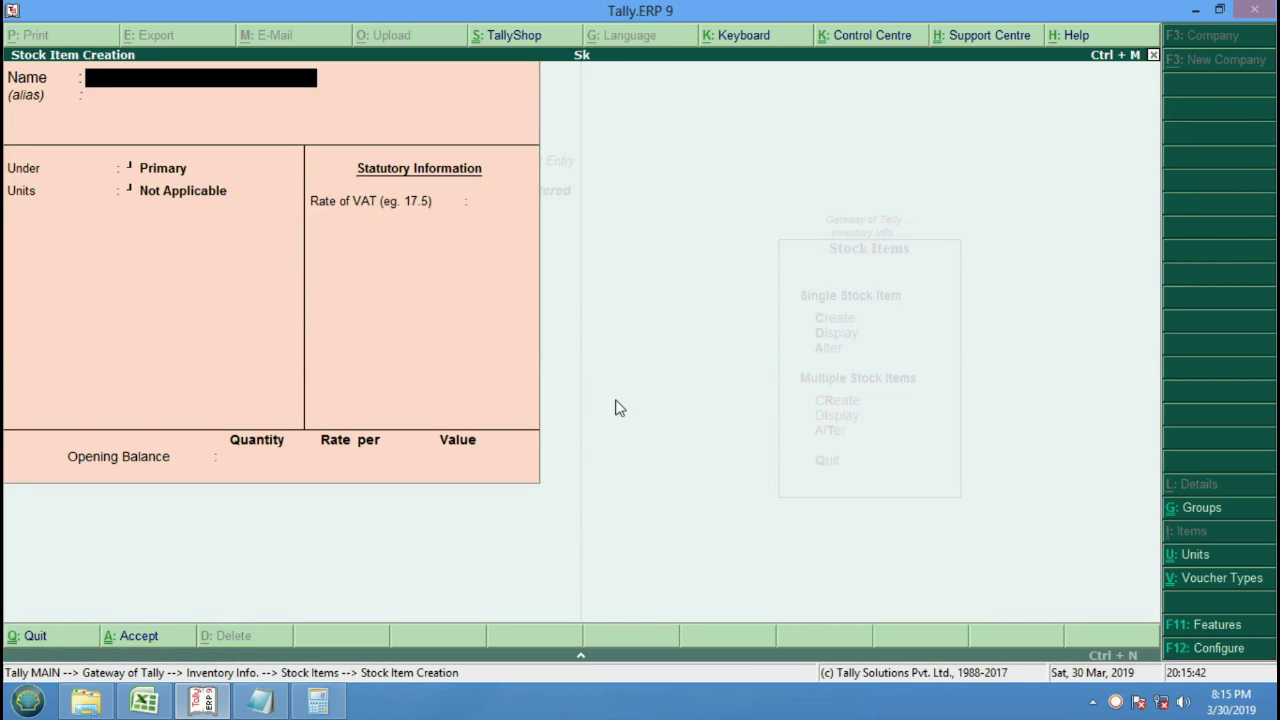
pyautogui.write('Tv')
pyautogui.press('Return')
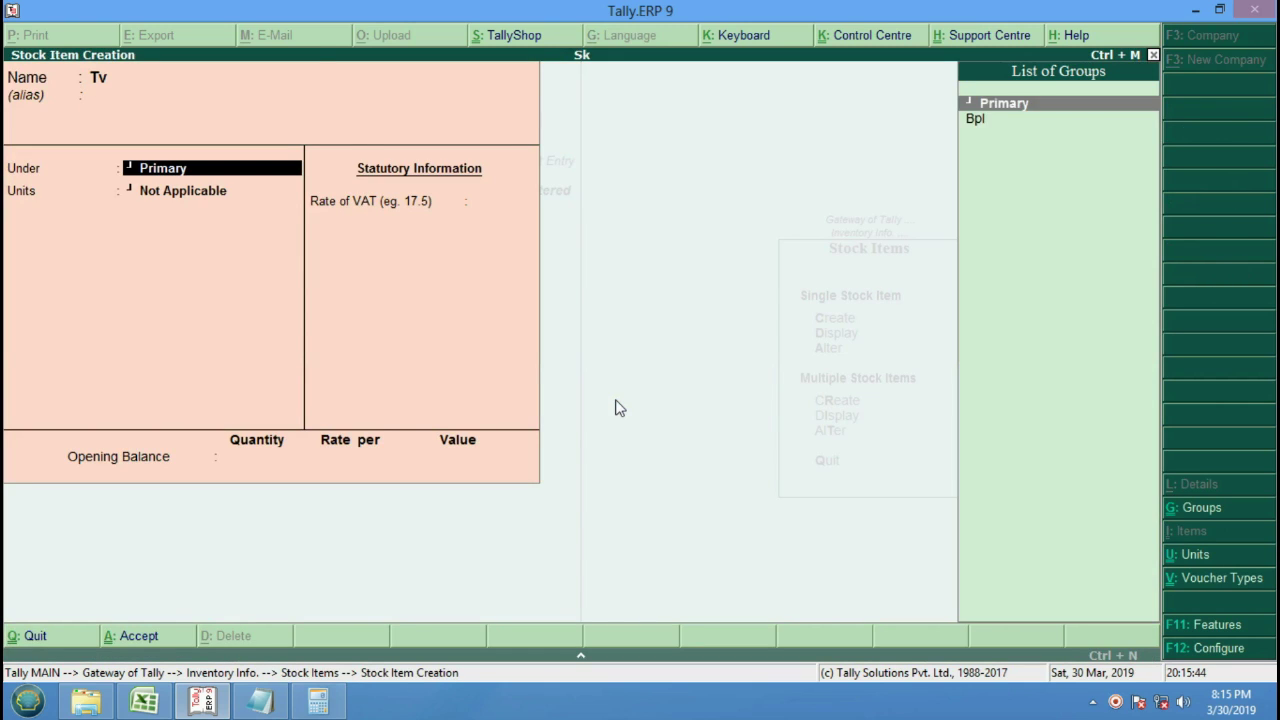
pyautogui.press('Down')
pyautogui.press('Return')
pyautogui.press('Down')
pyautogui.press('Return')
pyautogui.press('Return')
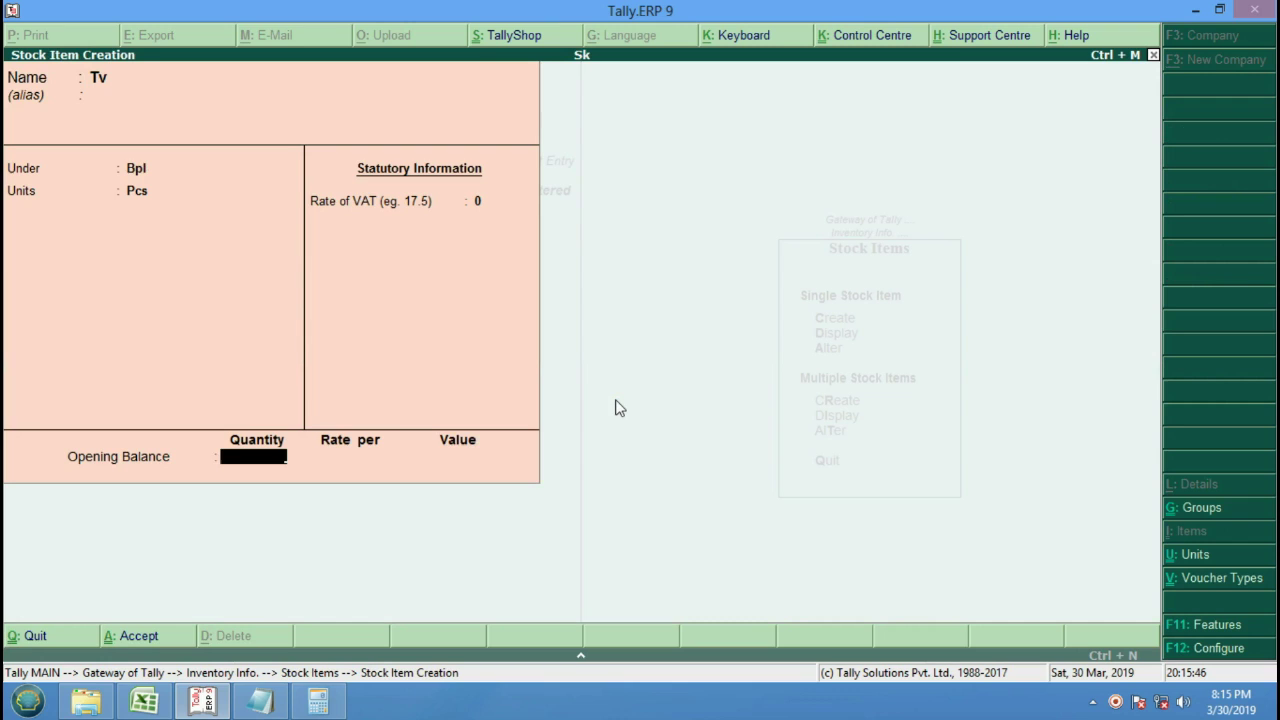
pyautogui.press('Return')
pyautogui.press('Return')
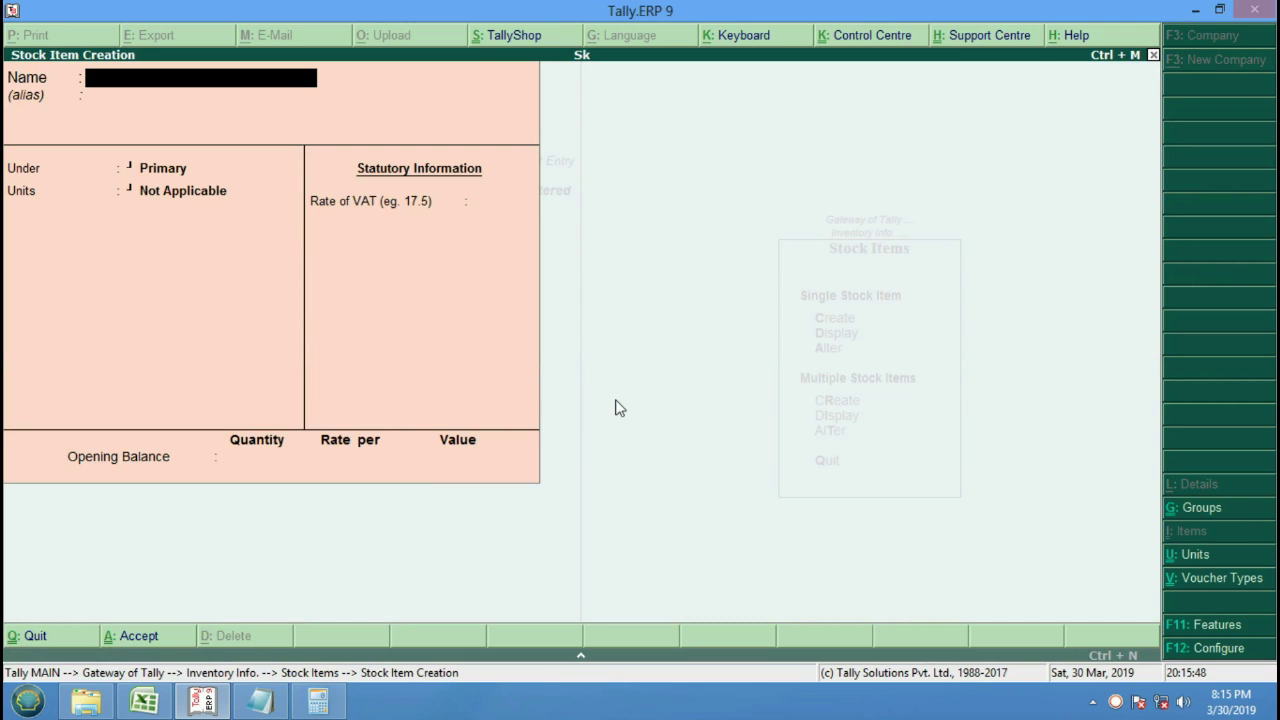
pyautogui.press('Escape')
pyautogui.press('Escape')
pyautogui.press('Escape')
# Start a Purchase voucher with supplier invoice number 221 and Cash as party.
pyautogui.press('Down')
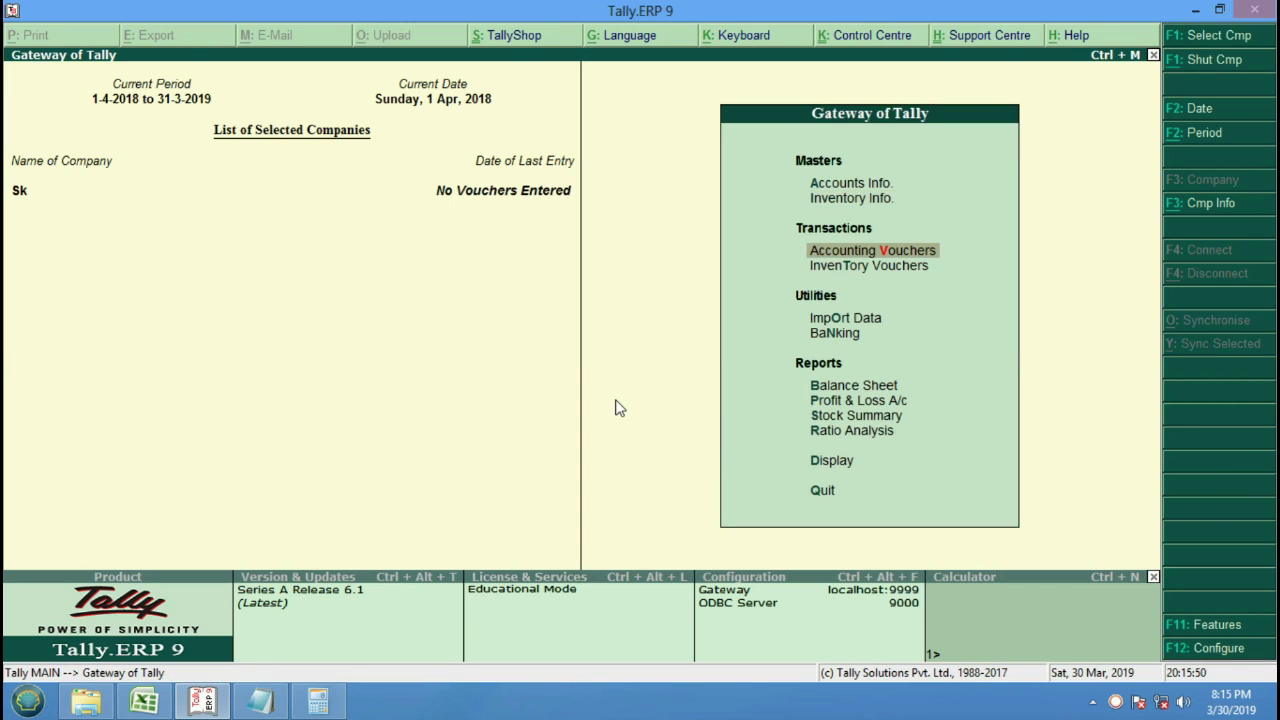
pyautogui.press('Return')
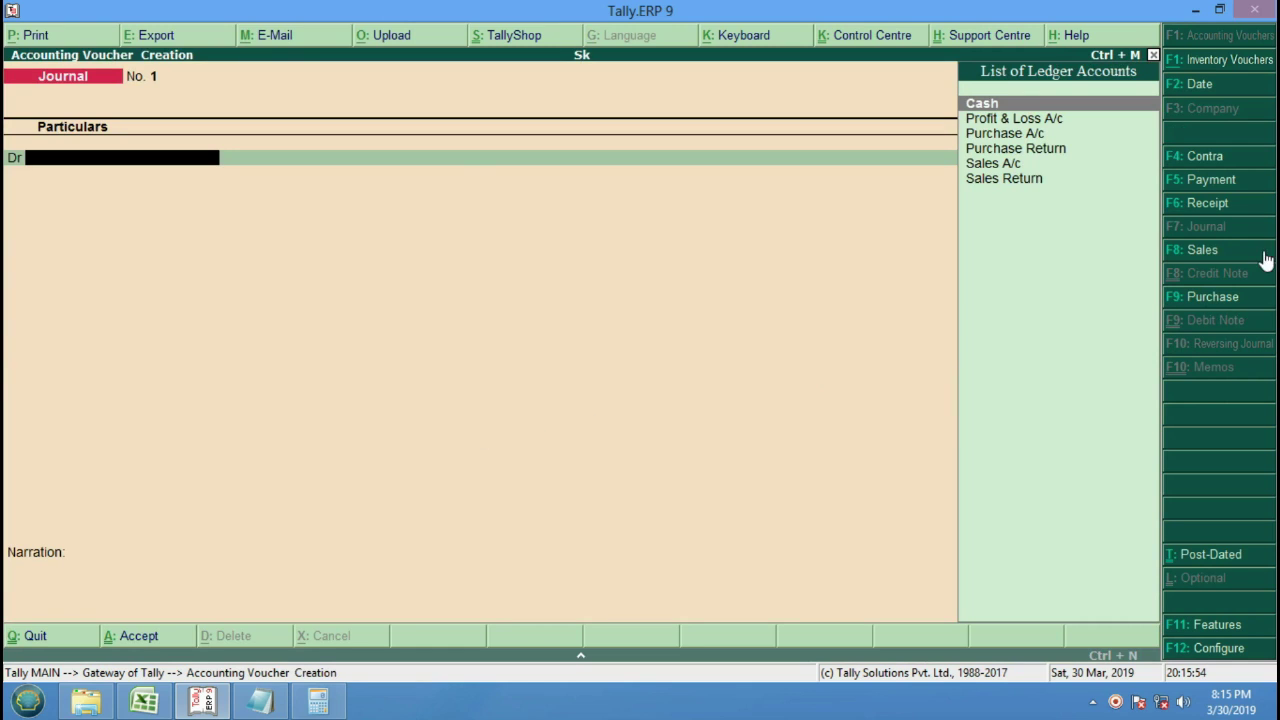
pyautogui.click(1218, 298)
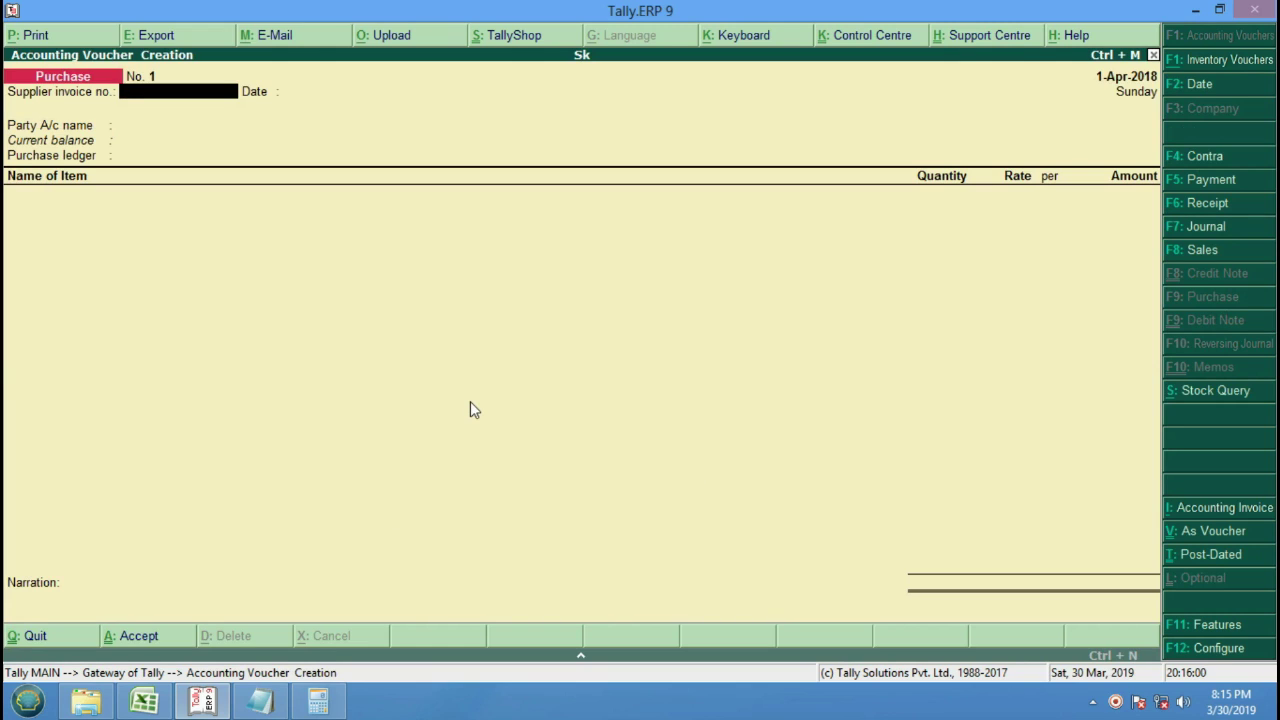
pyautogui.write('221')
pyautogui.press('Return')
pyautogui.press('Return')
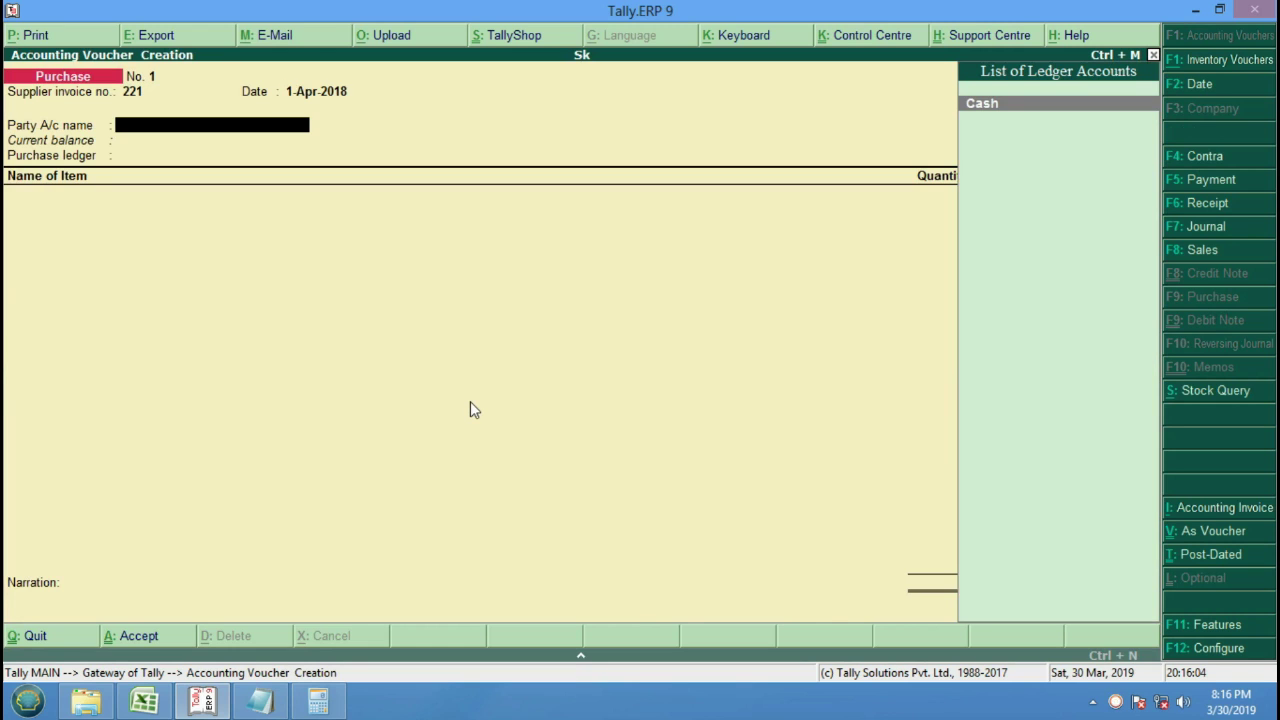
pyautogui.press('Return')
pyautogui.press('Return')
pyautogui.press('Return')
pyautogui.press('Return')
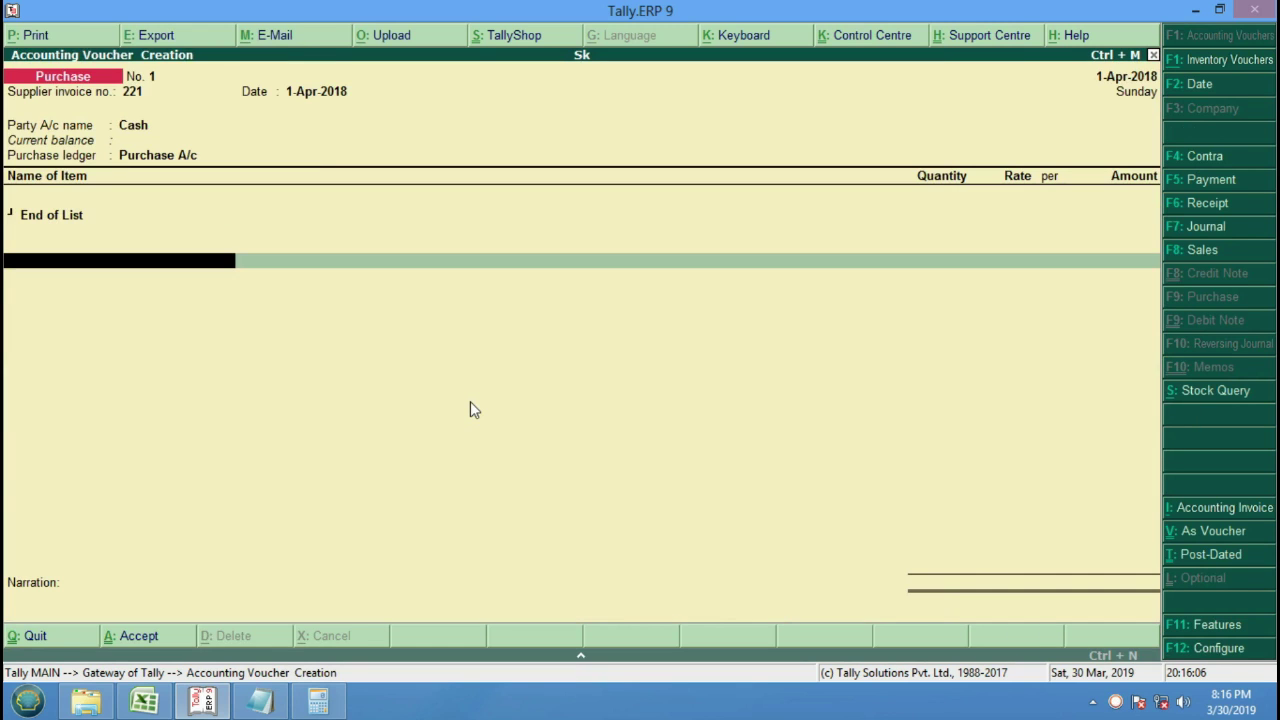
# Add Tv, 10 Pcs at 15,000 each, for an amount of 1,50,000.00.
pyautogui.press('BackSpace')
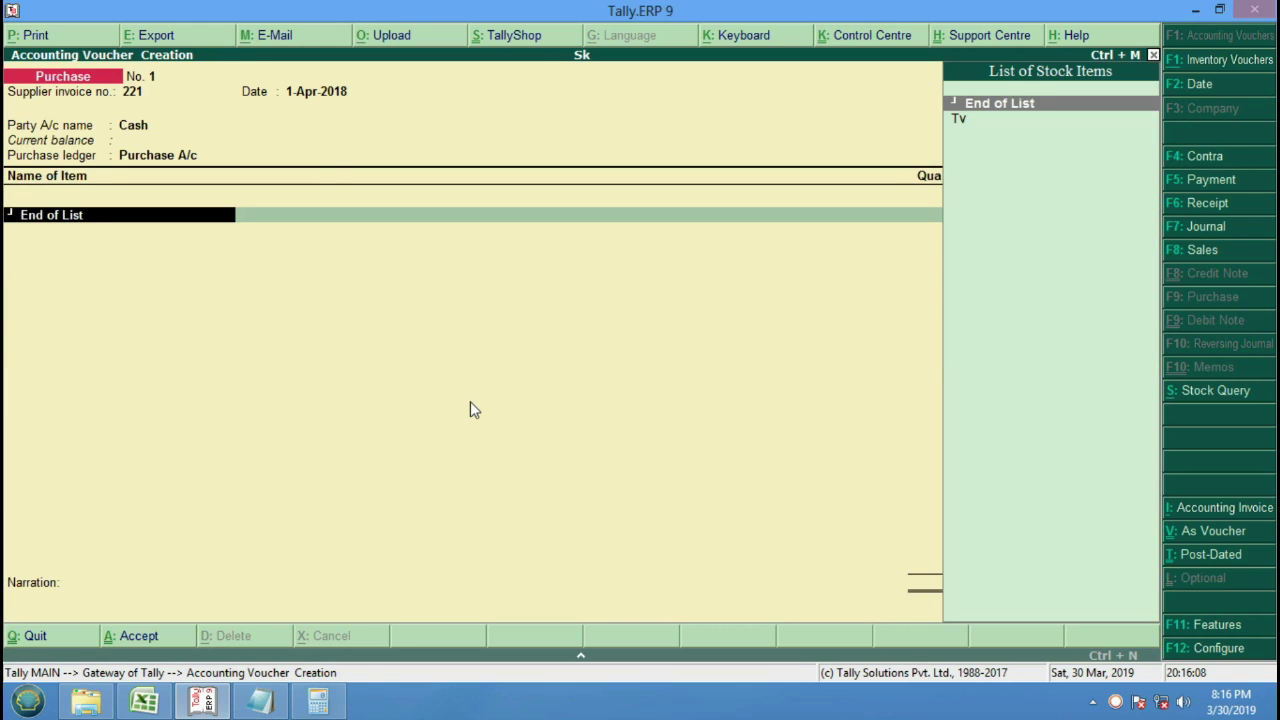
pyautogui.press('Down')
pyautogui.press('Return')
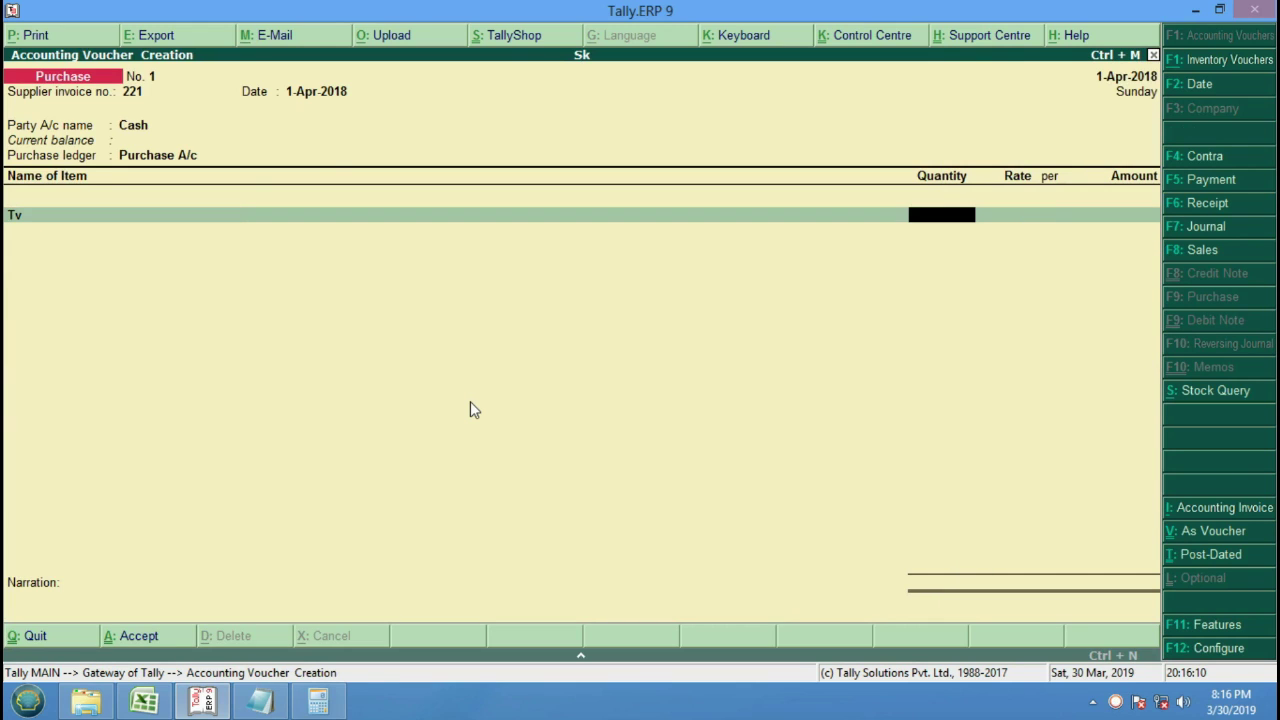
pyautogui.write('10')
pyautogui.press('Return')
pyautogui.write('15,00')
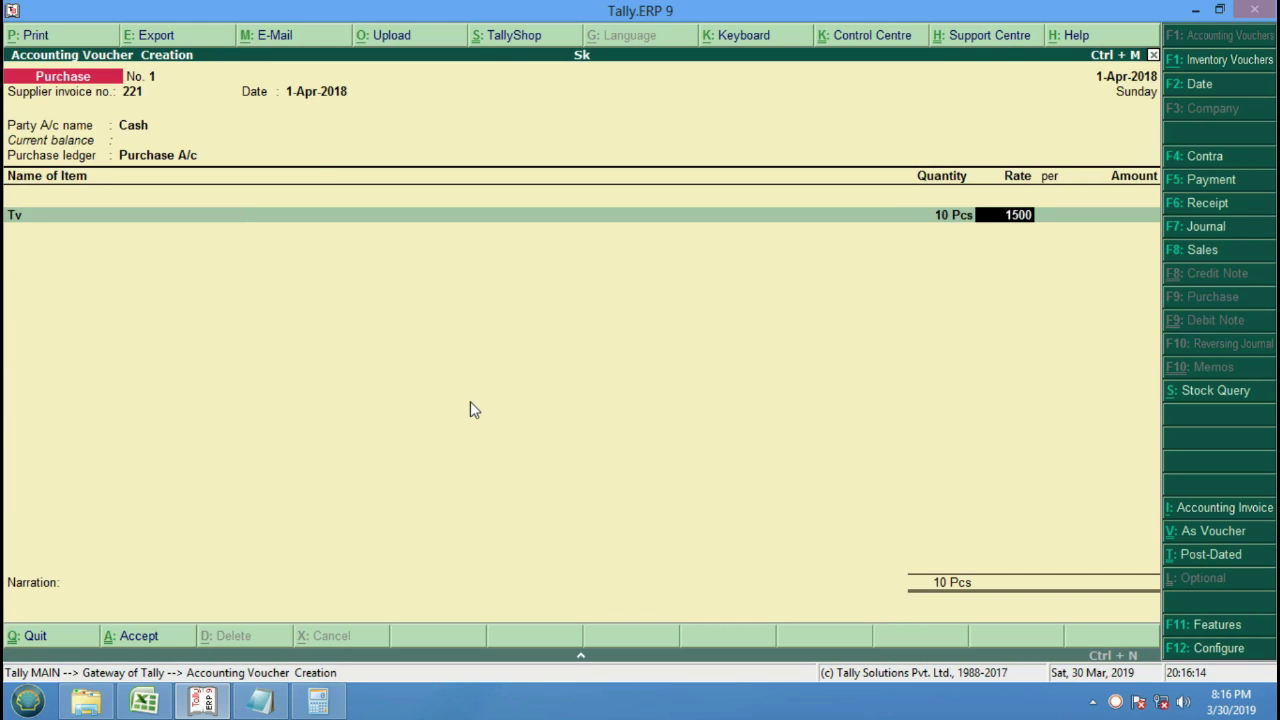
pyautogui.write('0')
pyautogui.press('Return')
pyautogui.press('Return')
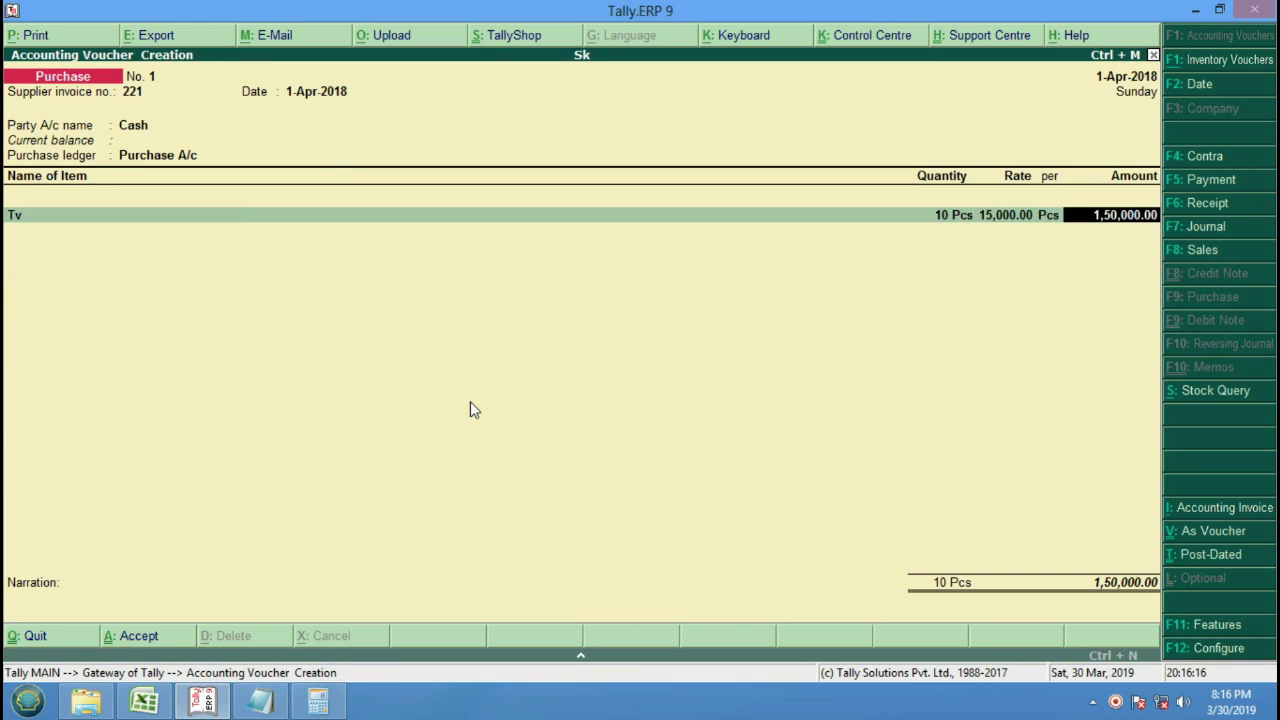
pyautogui.press('Return')
pyautogui.press('Return')
pyautogui.press('Return')
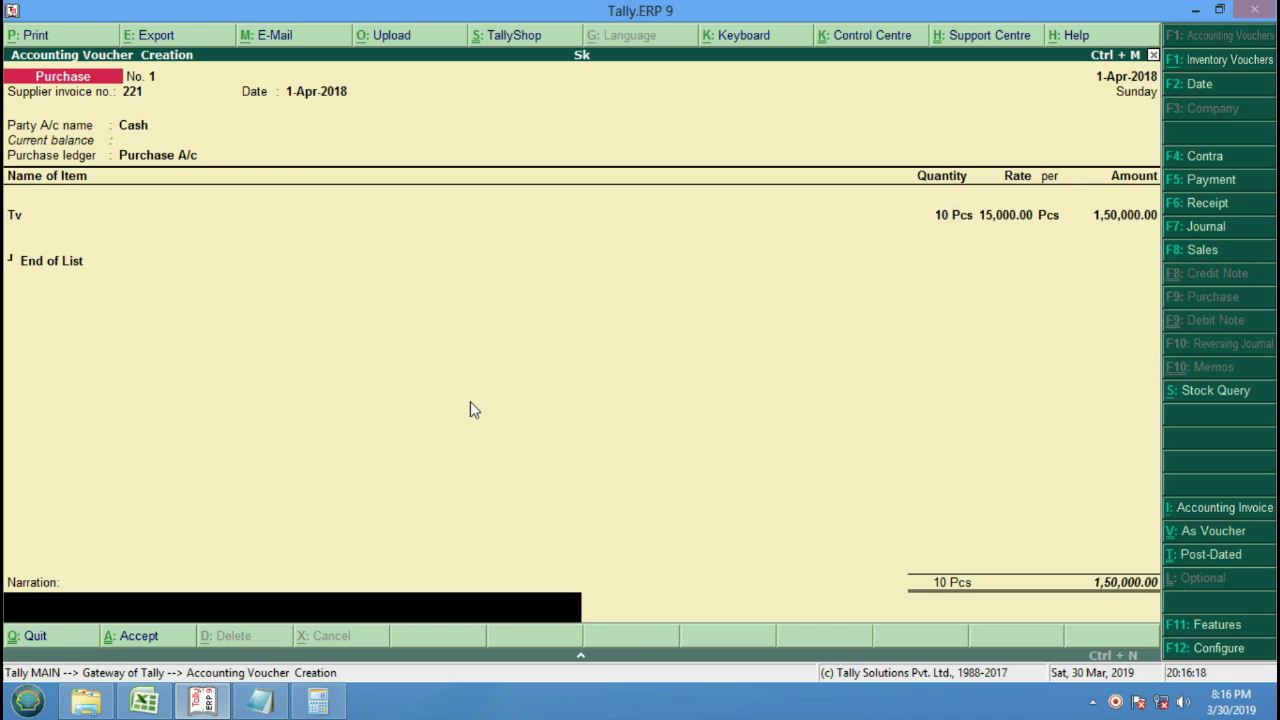
pyautogui.press('Return')
pyautogui.press('Return')
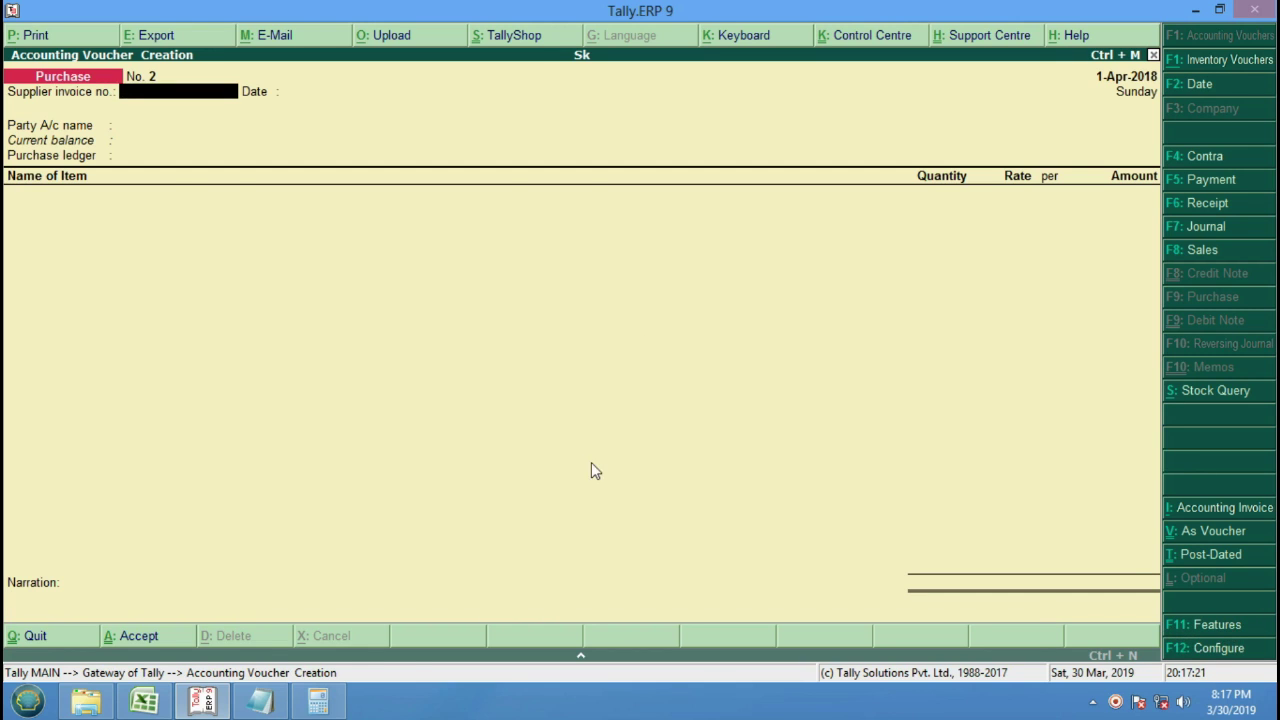
# Enable debit and credit notes in F11 features, with both recorded in invoice mode.
pyautogui.press('F11')
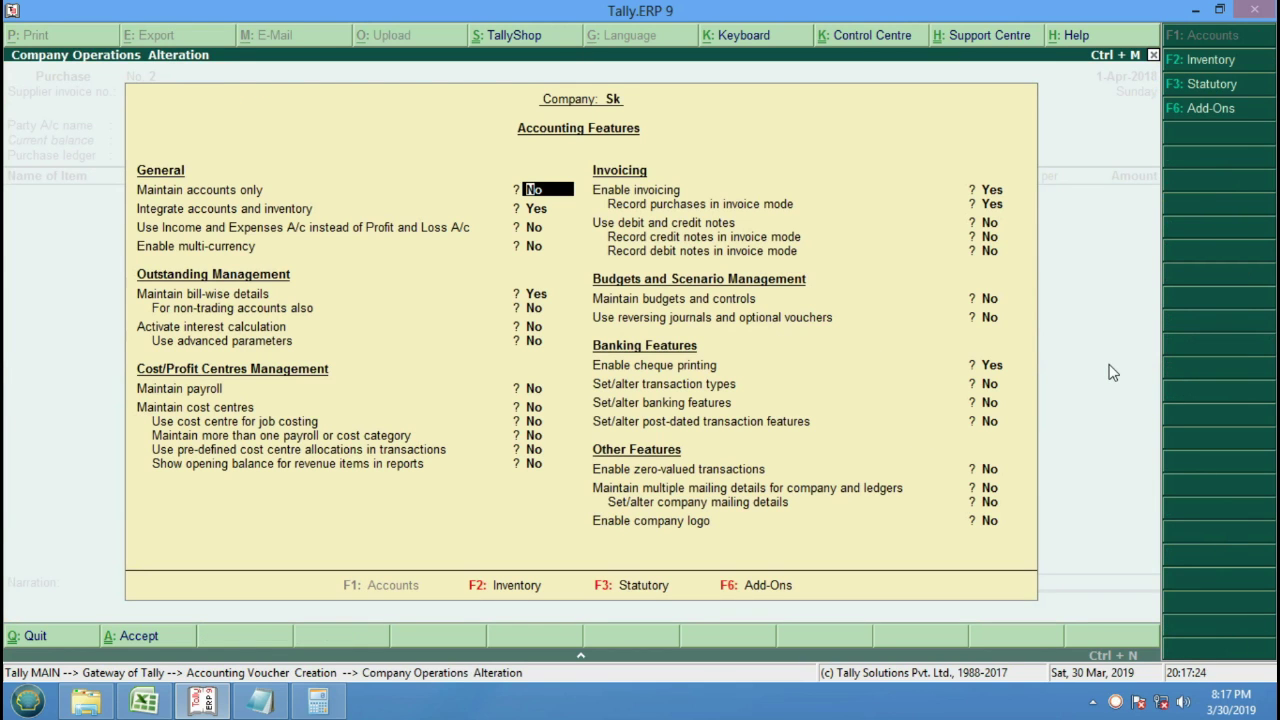
pyautogui.press('Return')
pyautogui.press('Return')
pyautogui.press('Return')
pyautogui.press('Return')
pyautogui.press('Return')
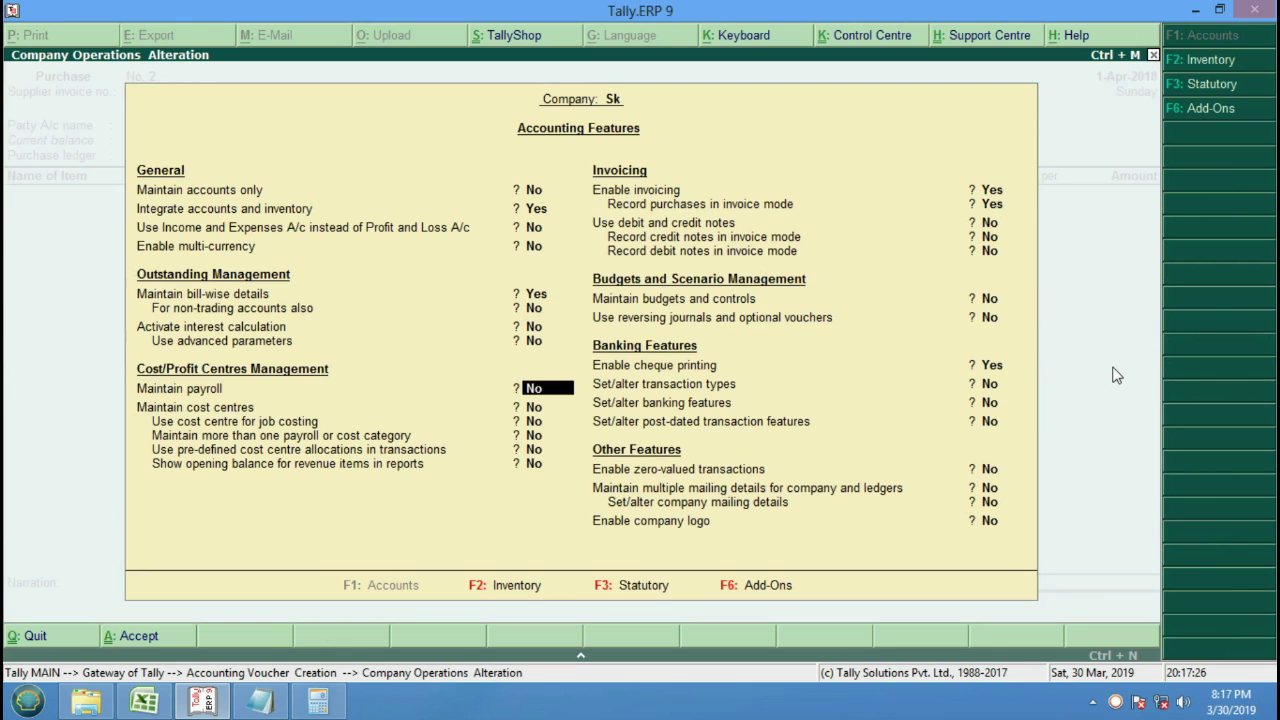
pyautogui.press('Return')
pyautogui.press('Return')
pyautogui.press('Return')
pyautogui.press('Return')
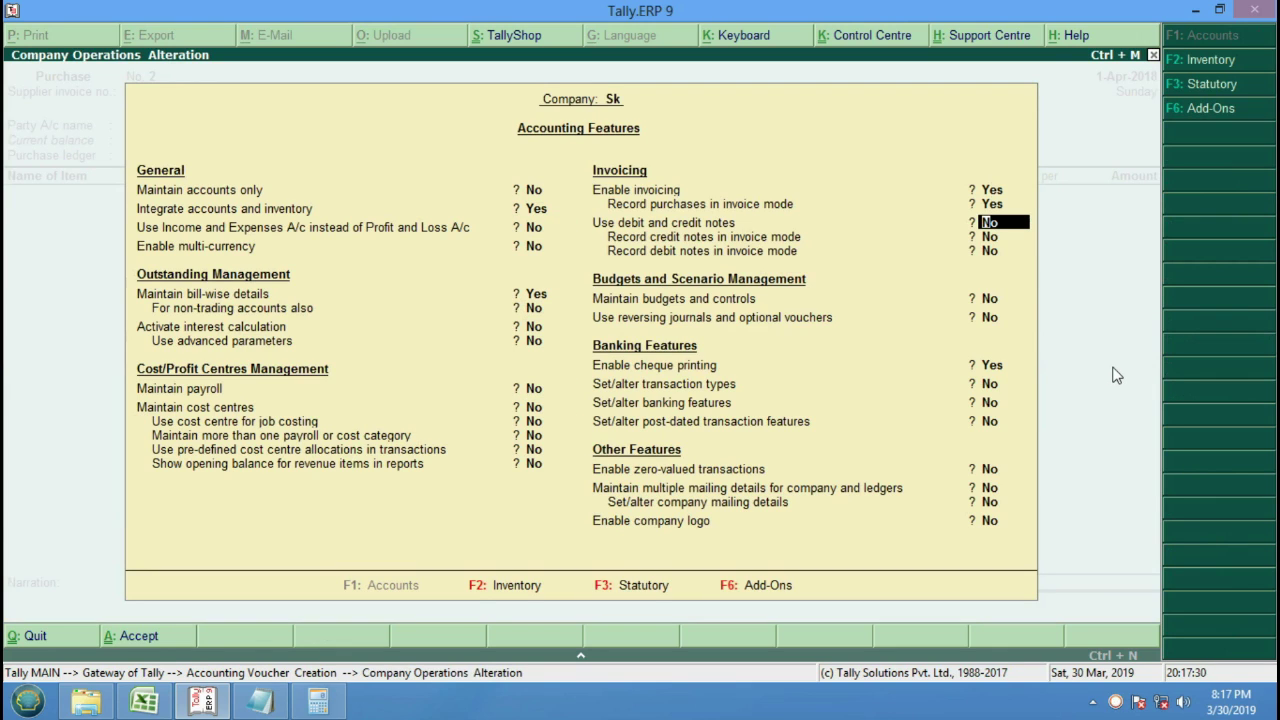
pyautogui.write('y')
pyautogui.press('Return')
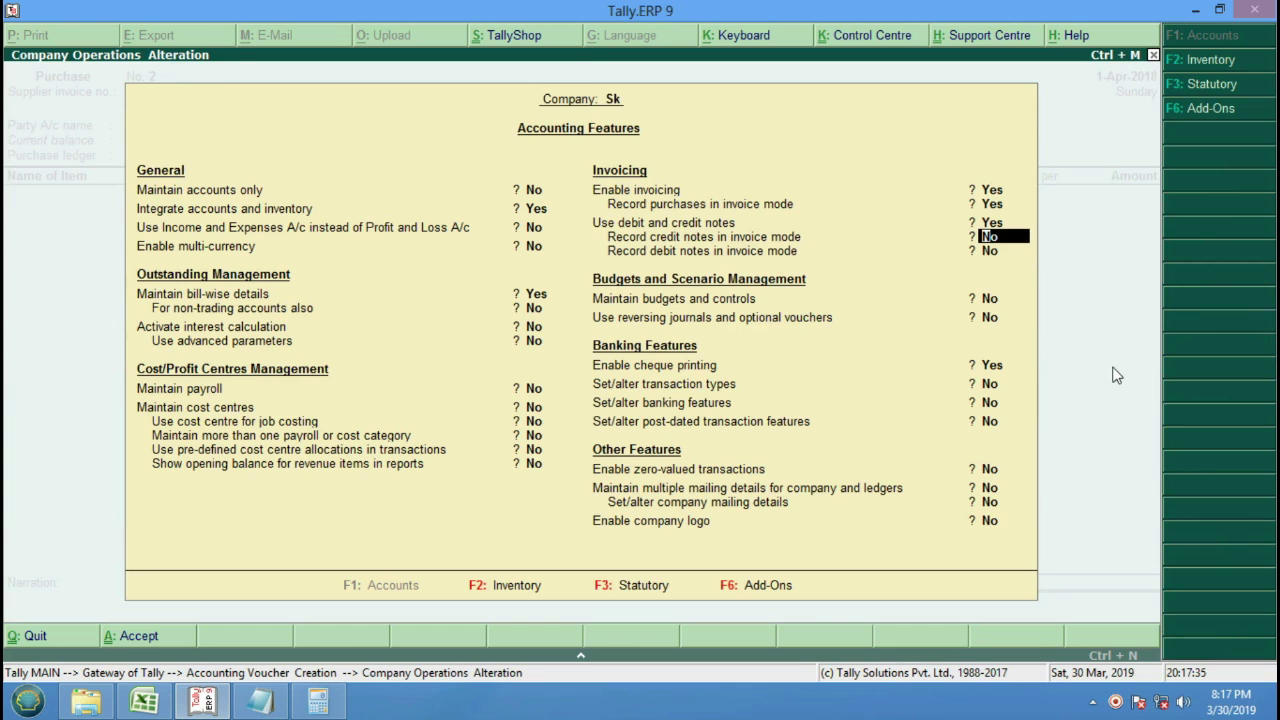
pyautogui.write('yy')
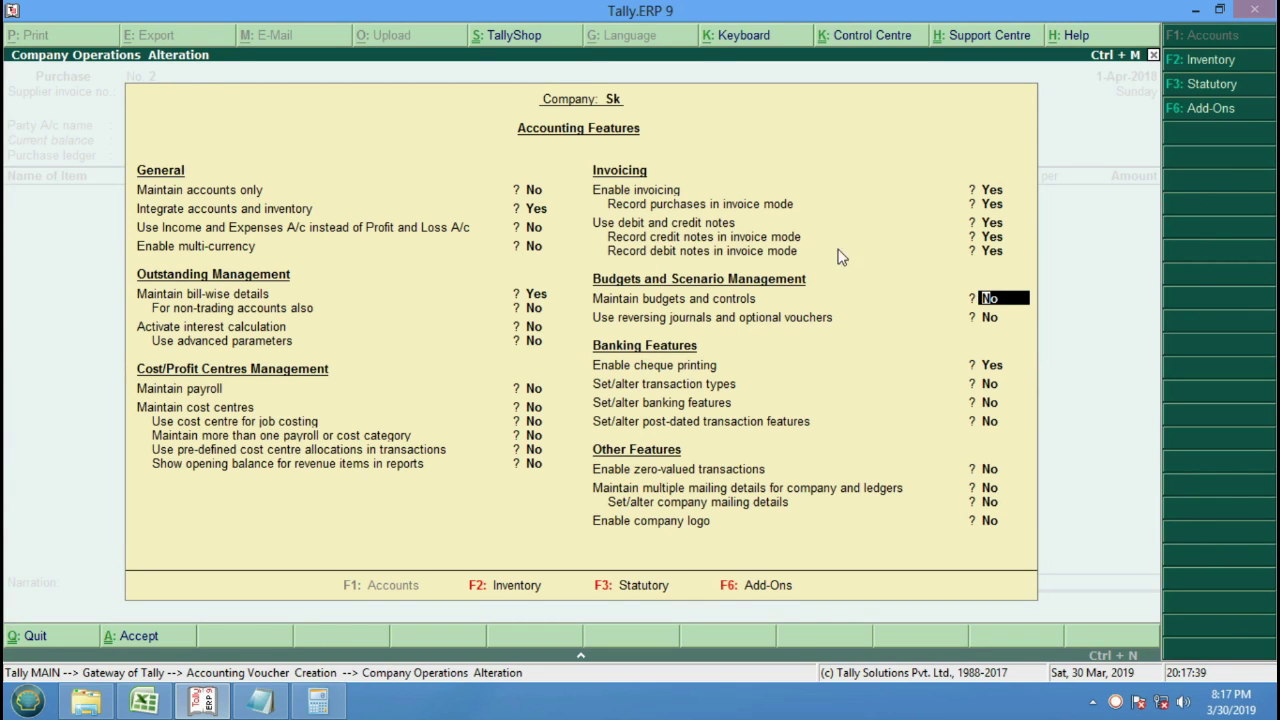
pyautogui.press('Return')
pyautogui.press('Return')
pyautogui.press('Return')
pyautogui.press('Return')
pyautogui.press('Return')
pyautogui.press('Return')
pyautogui.press('Return')
pyautogui.press('Return')
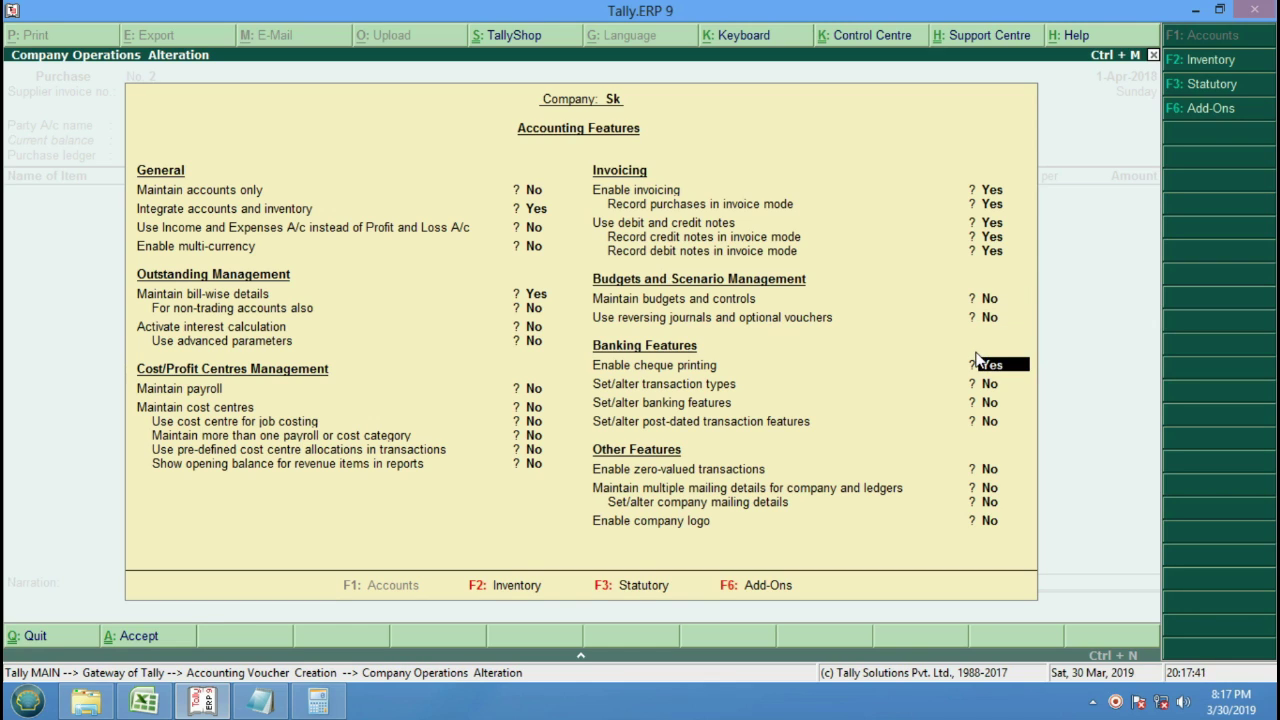
pyautogui.press('Return')
pyautogui.press('Return')
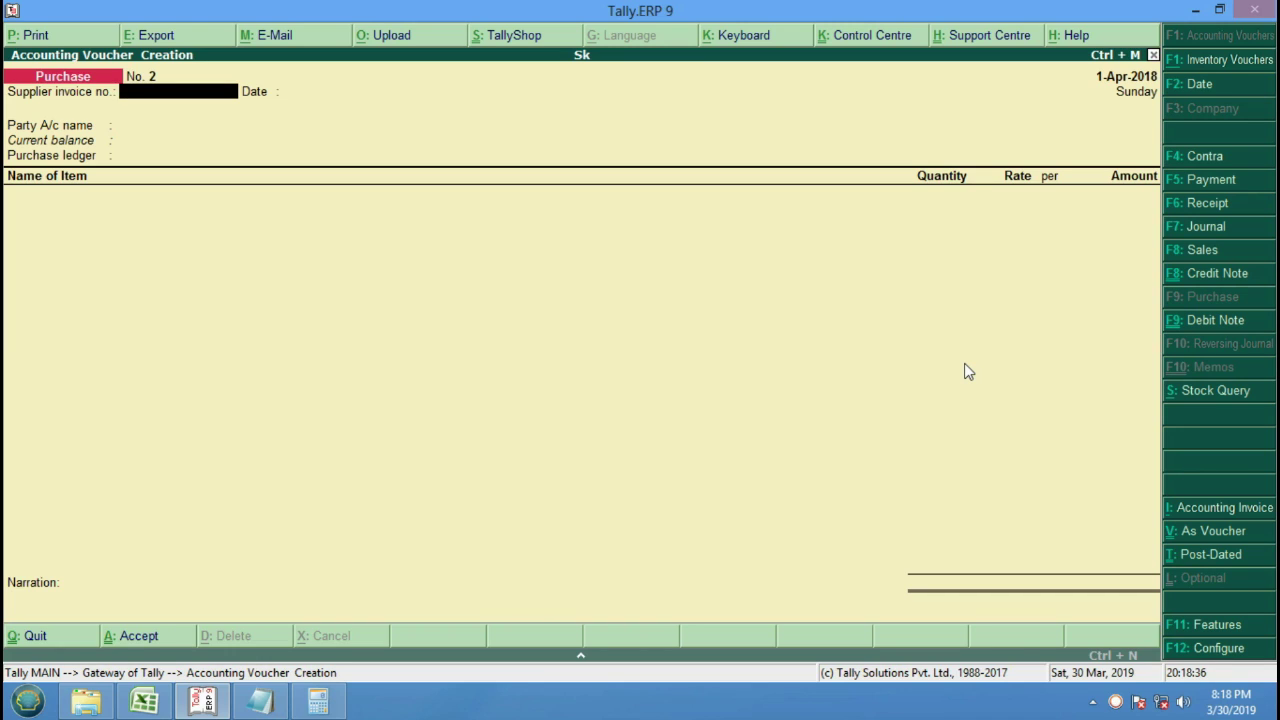
# Switch the voucher type from Purchase to Debit Note with Ctrl+F9.
pyautogui.hotkey('ctrl', 'F9')
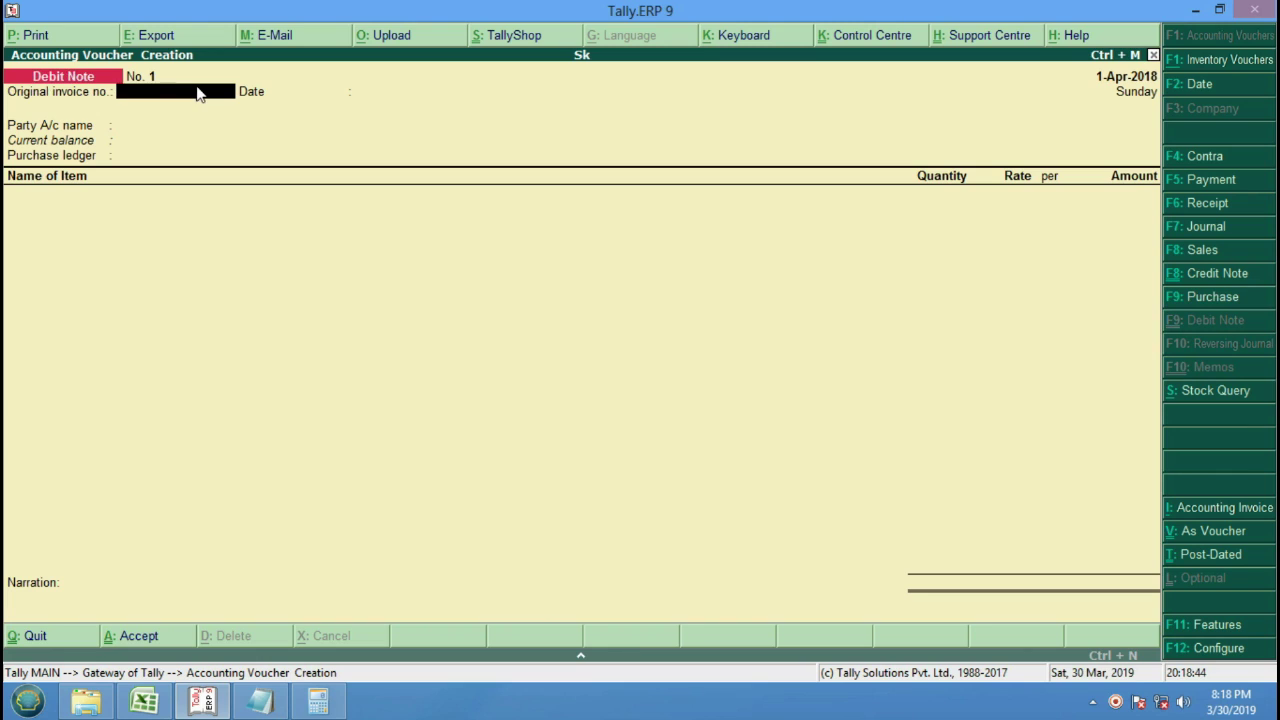
pyautogui.press('F9')
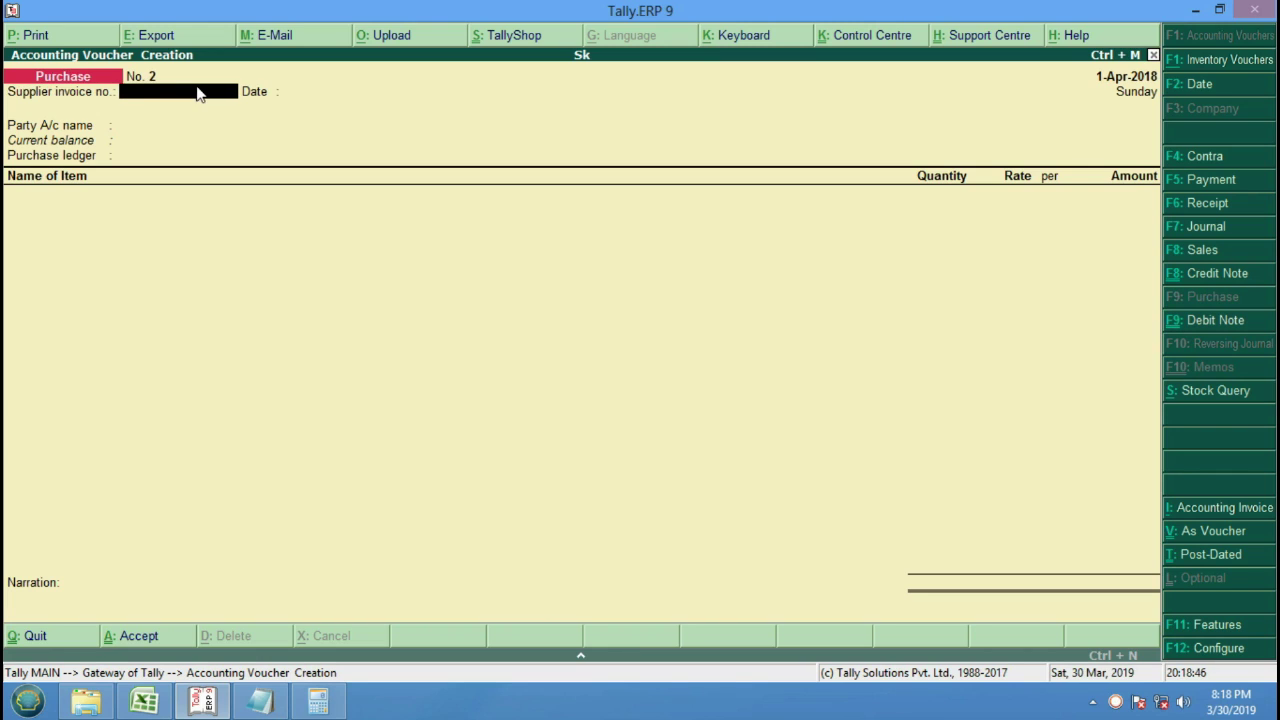
pyautogui.hotkey('ctrl', 'F9')
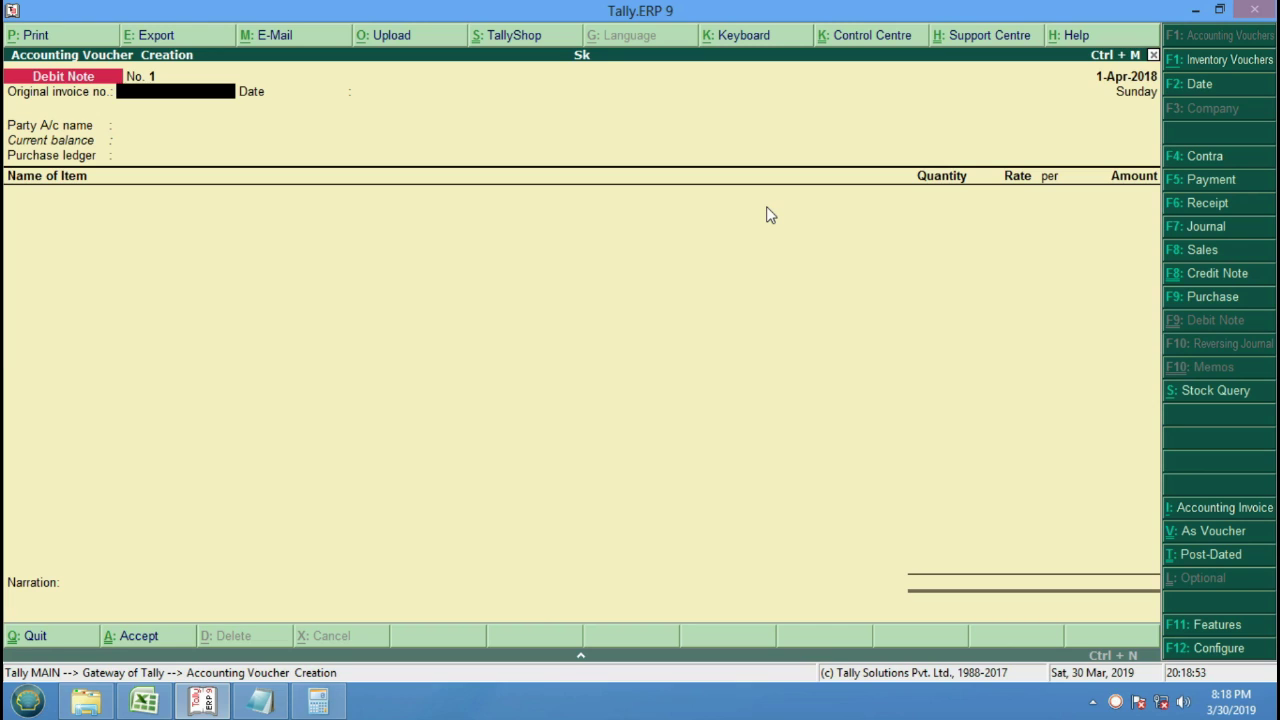
# Enter invoice number 221 with Cash as party and Purchase Return as the ledger.
pyautogui.write('221')
pyautogui.press('Return')
pyautogui.press('Return')
pyautogui.press('Return')
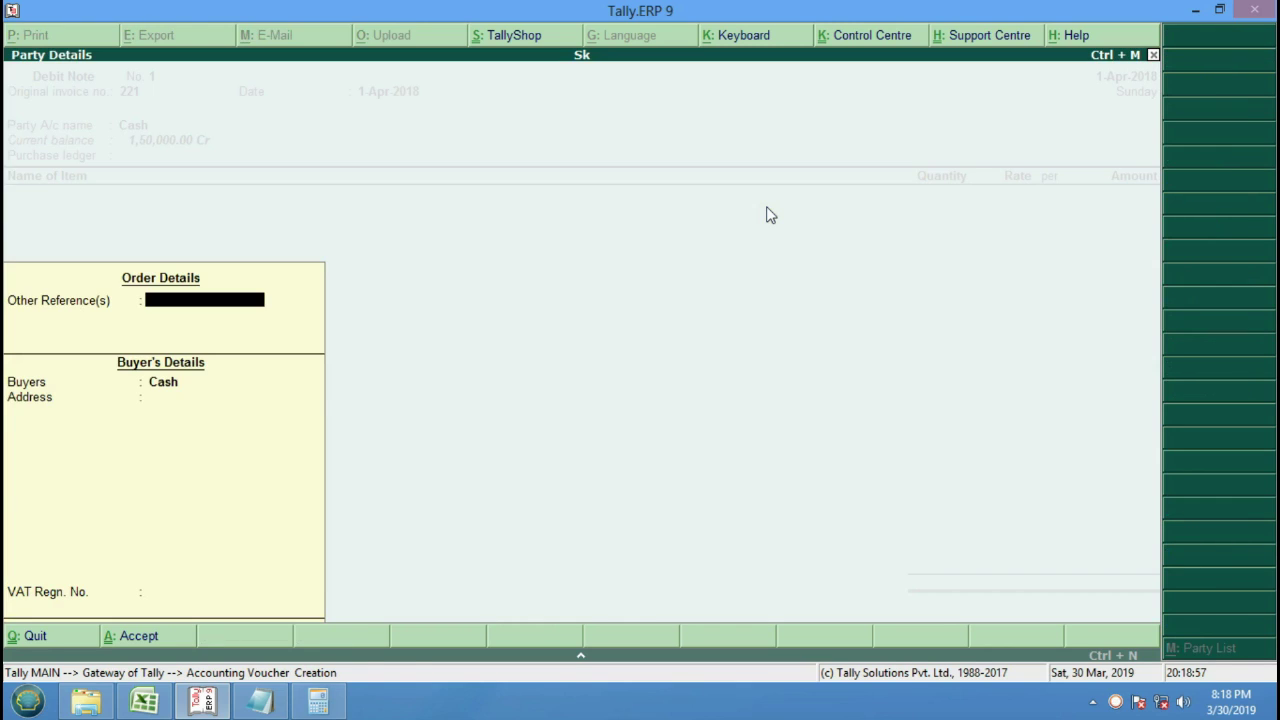
pyautogui.press('Return')
pyautogui.press('Return')
pyautogui.press('BackSpace')
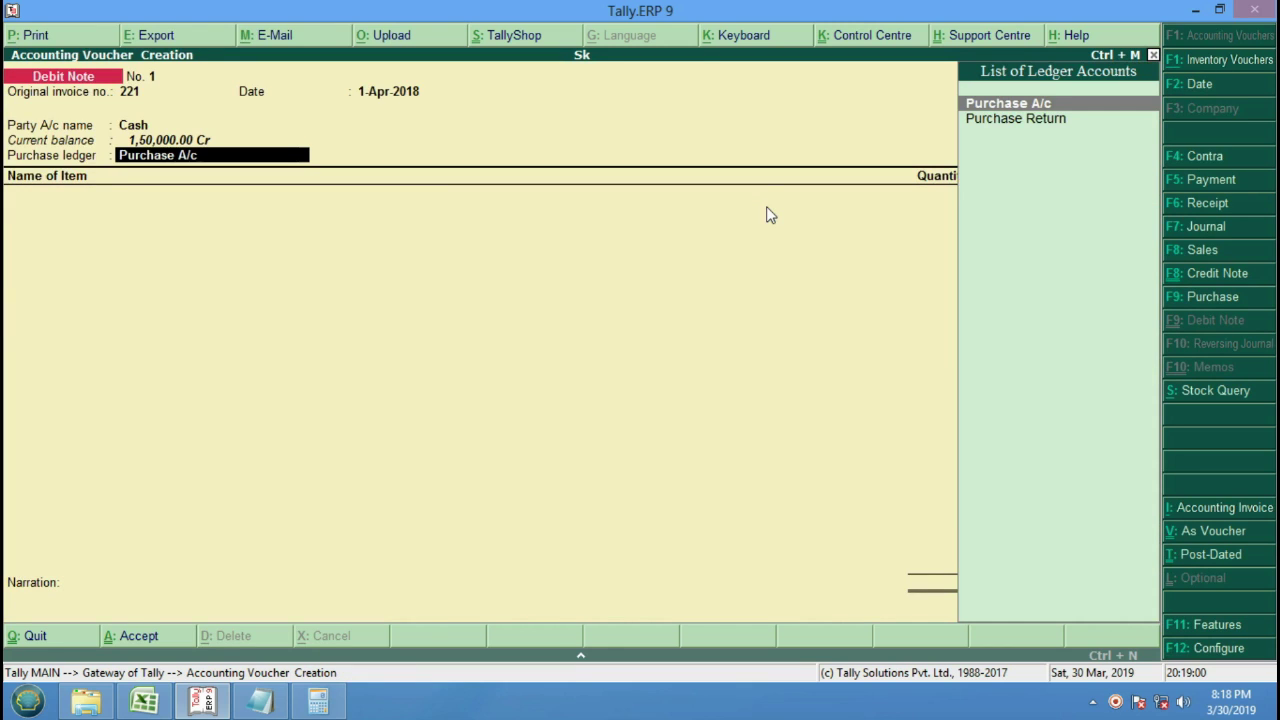
pyautogui.press('Down')
pyautogui.press('Return')
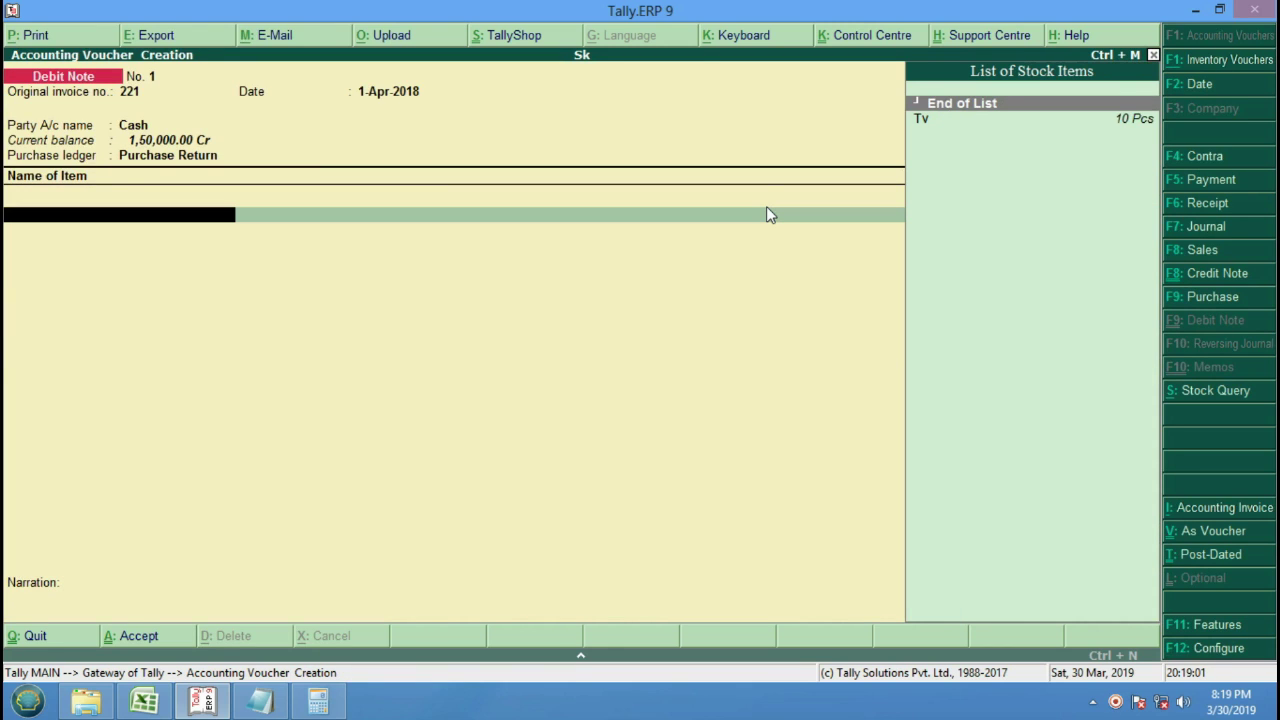
# Return 3 Pcs of Tv at 15,000 (45,000.00) and save Debit Note No. 1.
pyautogui.press('Down')
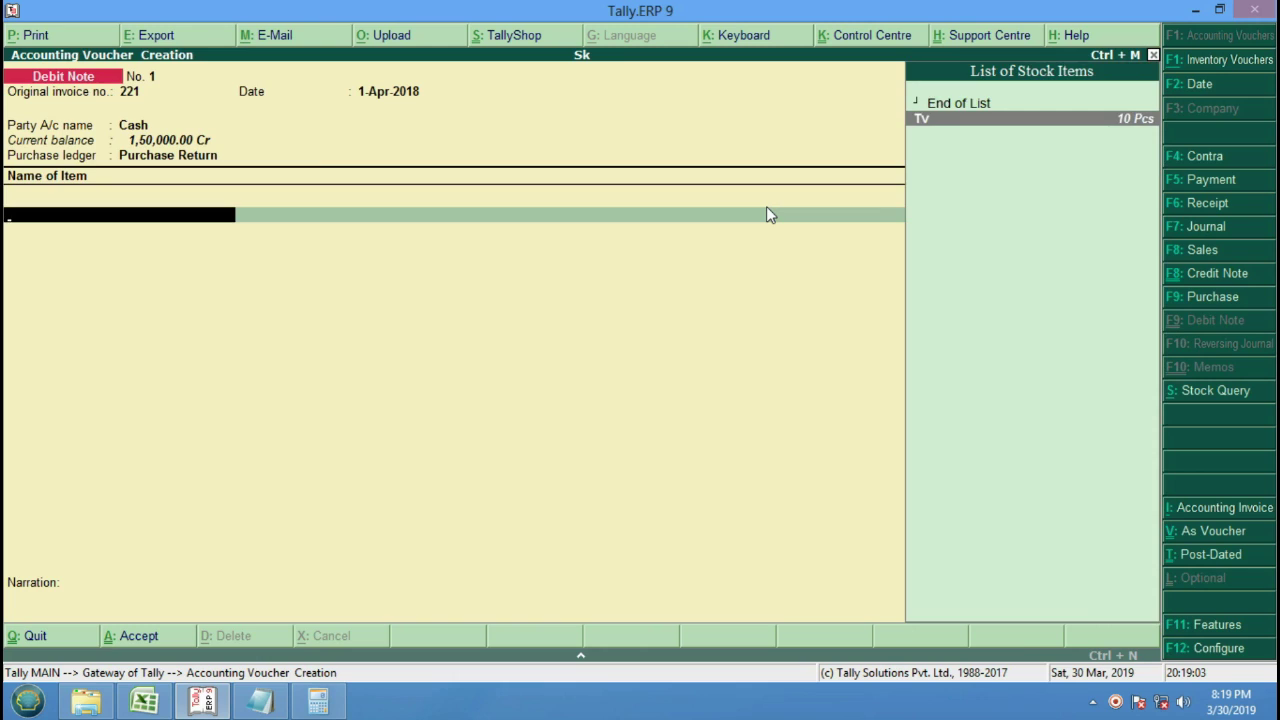
pyautogui.press('Return')
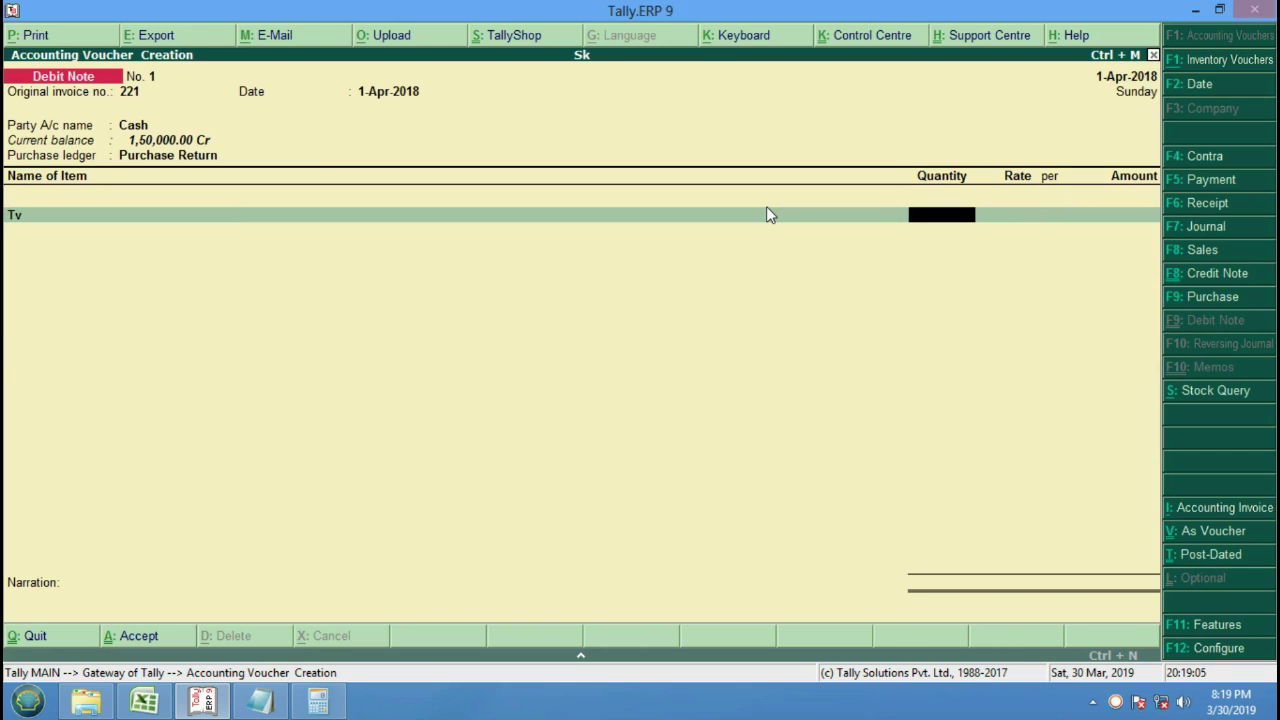
pyautogui.write('3')
pyautogui.press('Return')
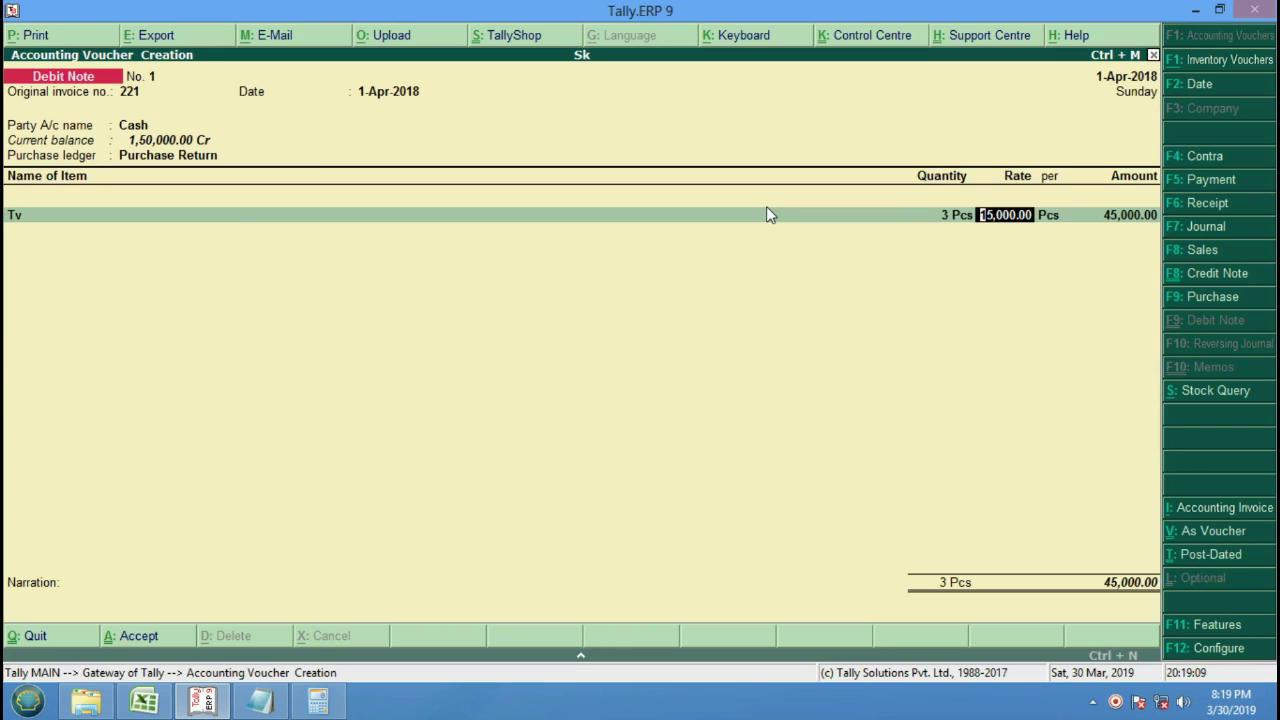
pyautogui.press('Return')
pyautogui.press('Return')
pyautogui.press('Return')
pyautogui.press('Return')
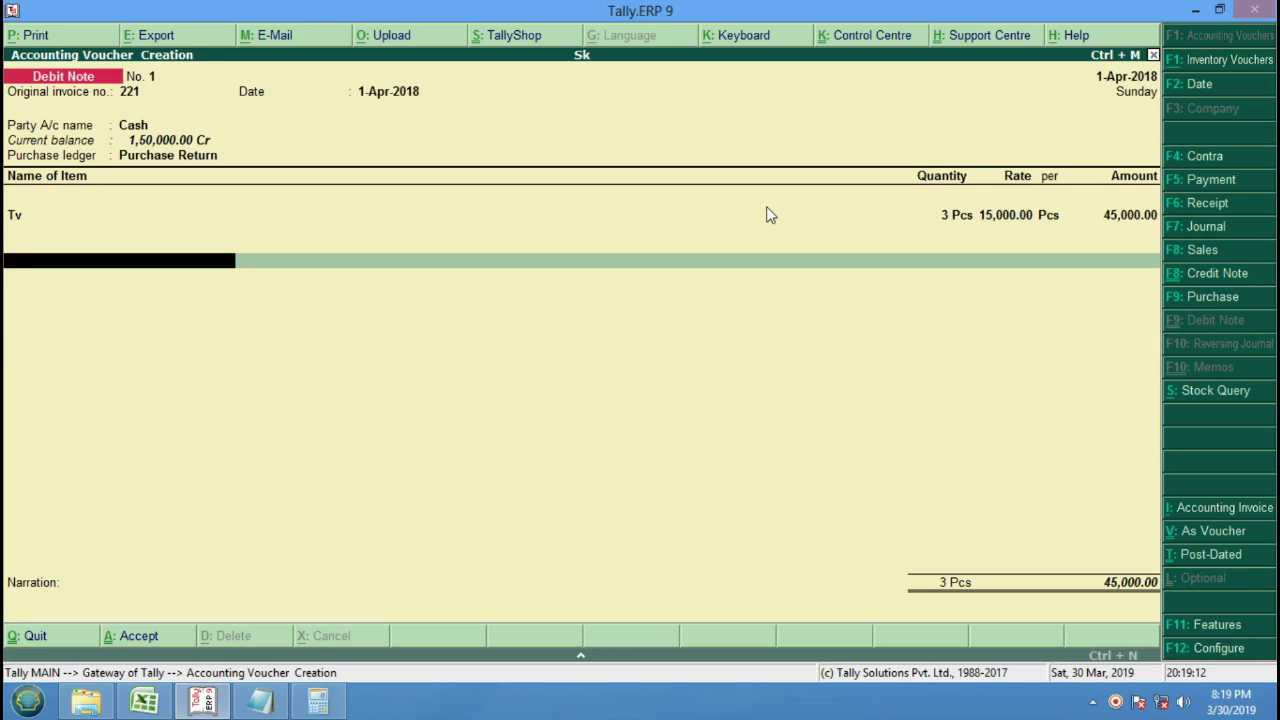
pyautogui.press('Return')
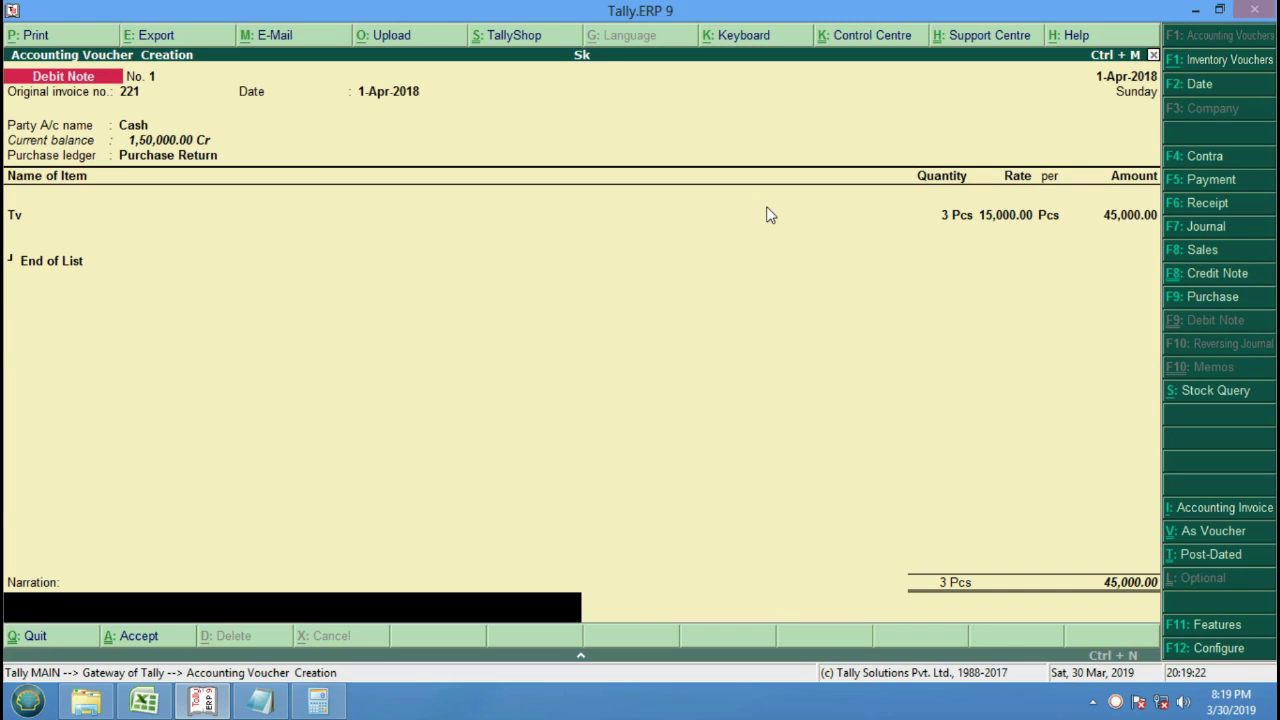
pyautogui.press('Return')
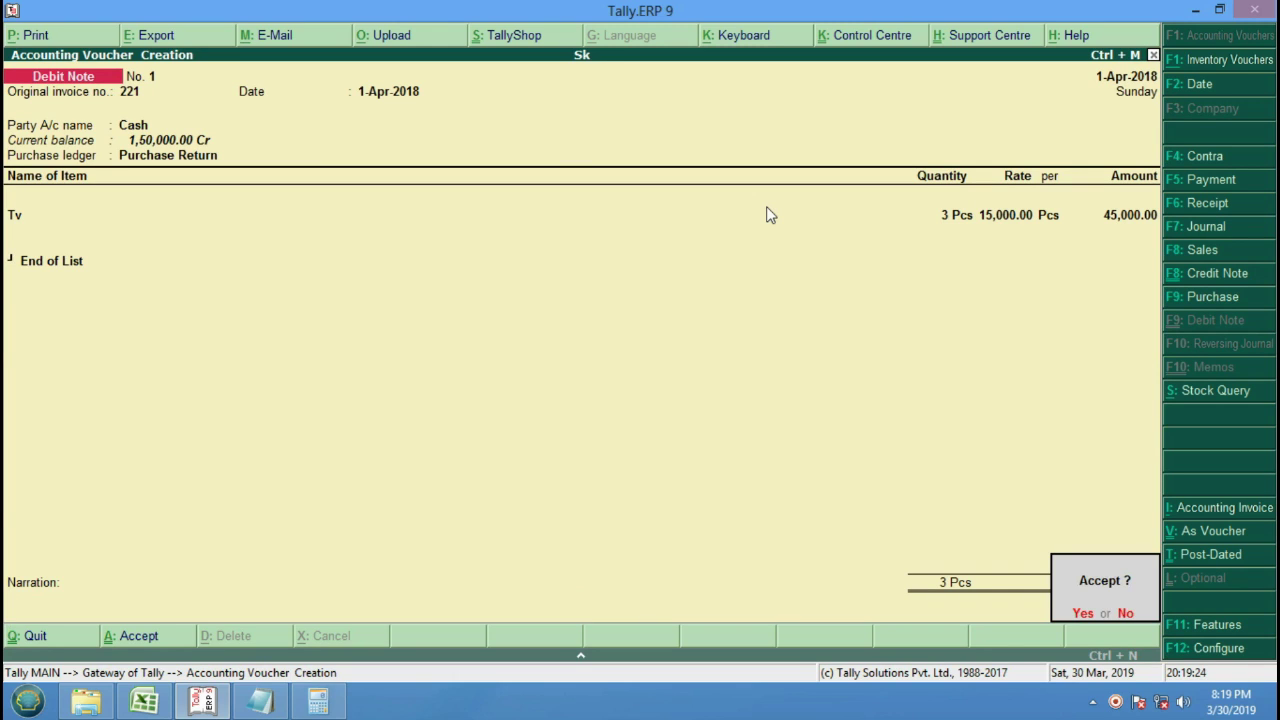
pyautogui.press('Return')
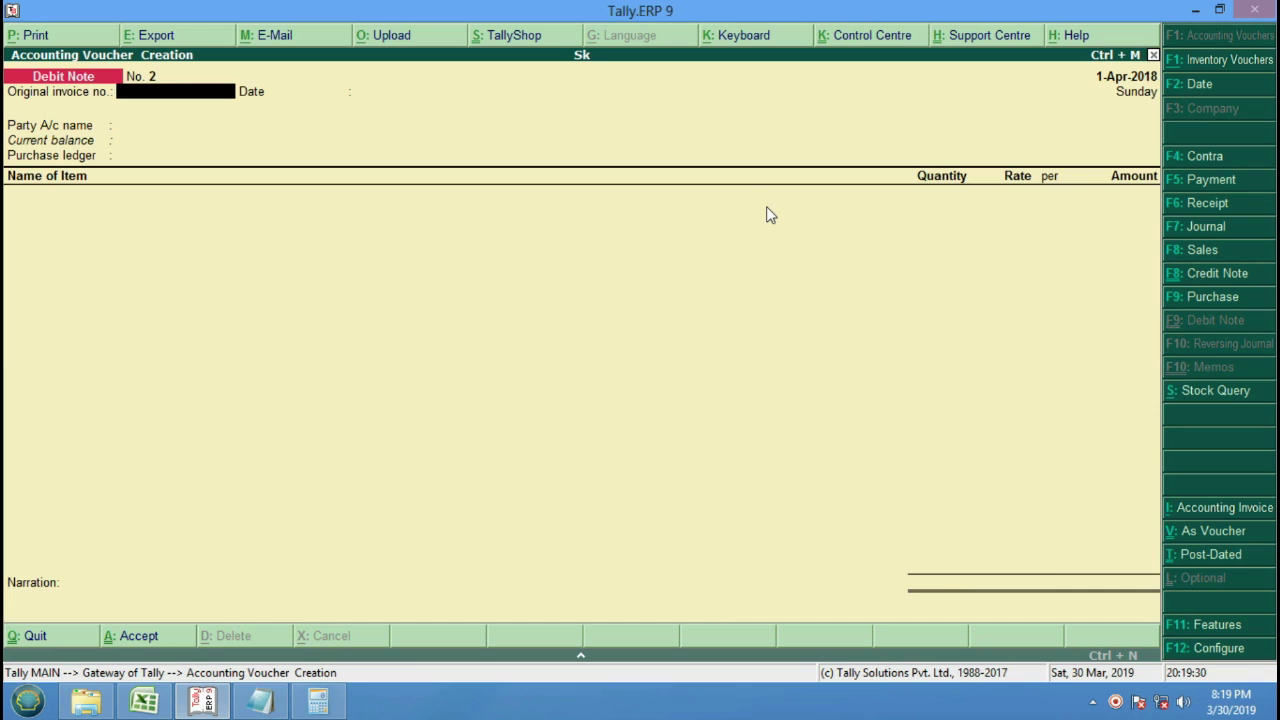
pyautogui.press('Escape')
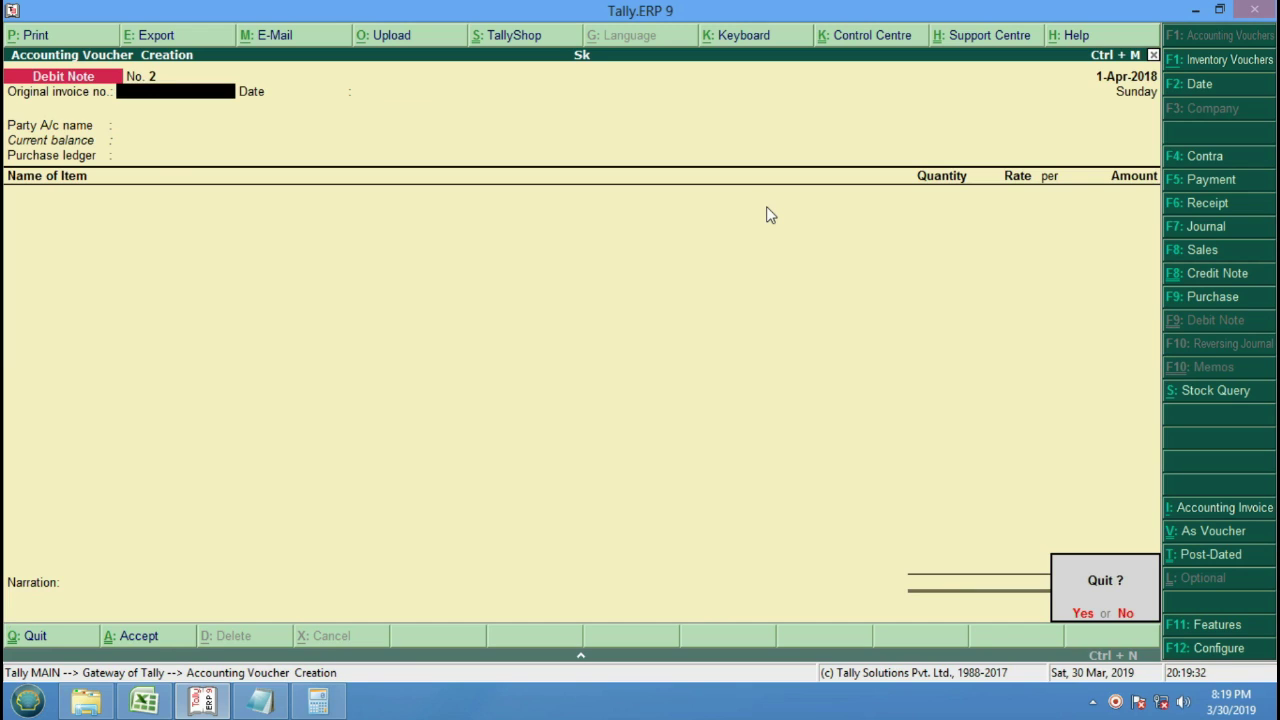
# Quit to the Gateway and open the Day Book from the Display menu.
pyautogui.press('Return')
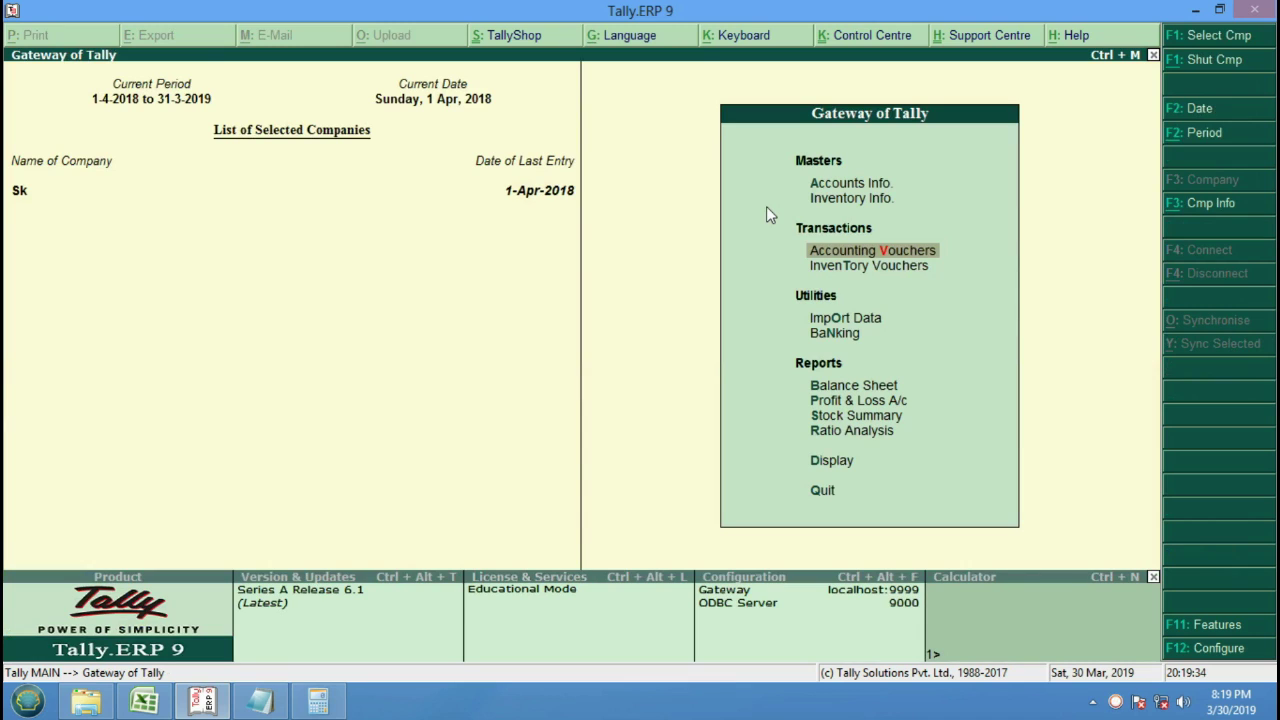
pyautogui.press('Down')
pyautogui.press('Down')
pyautogui.press('Down')
pyautogui.press('Down')
pyautogui.press('Down')
pyautogui.press('Down')
pyautogui.press('Down')
pyautogui.press('Down')
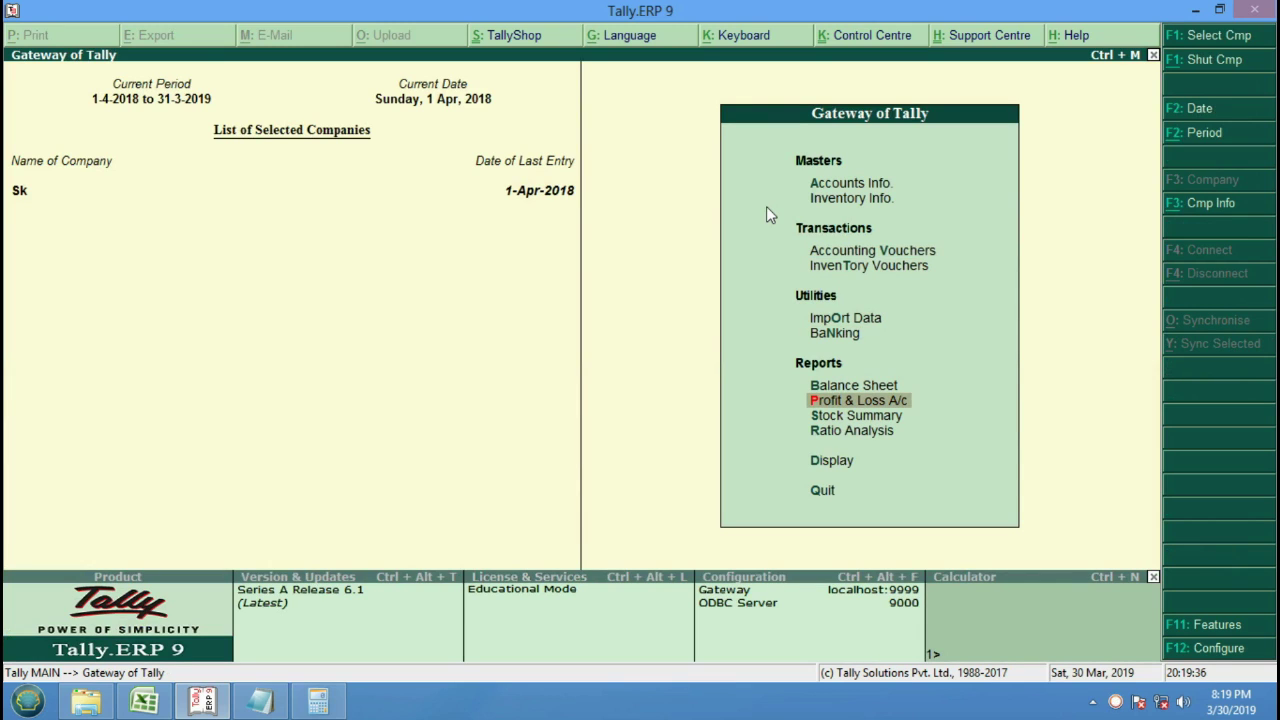
pyautogui.press('Return')
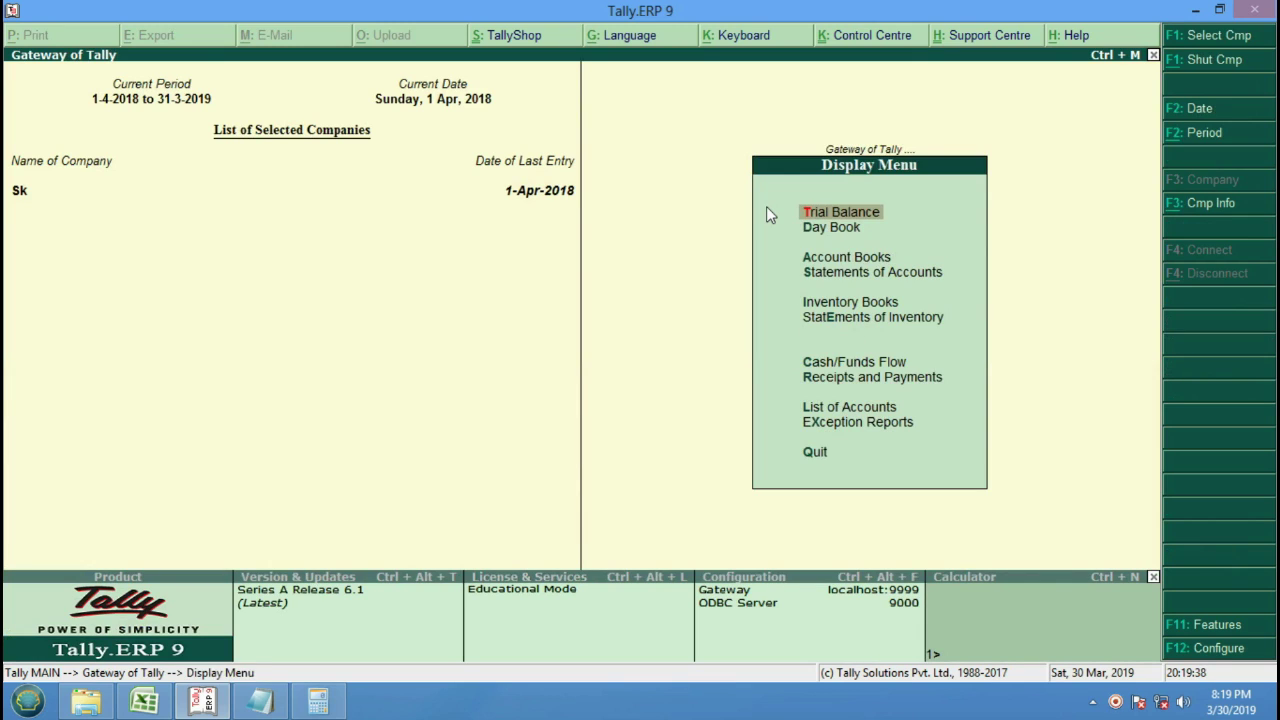
pyautogui.press('Down')
pyautogui.press('Return')
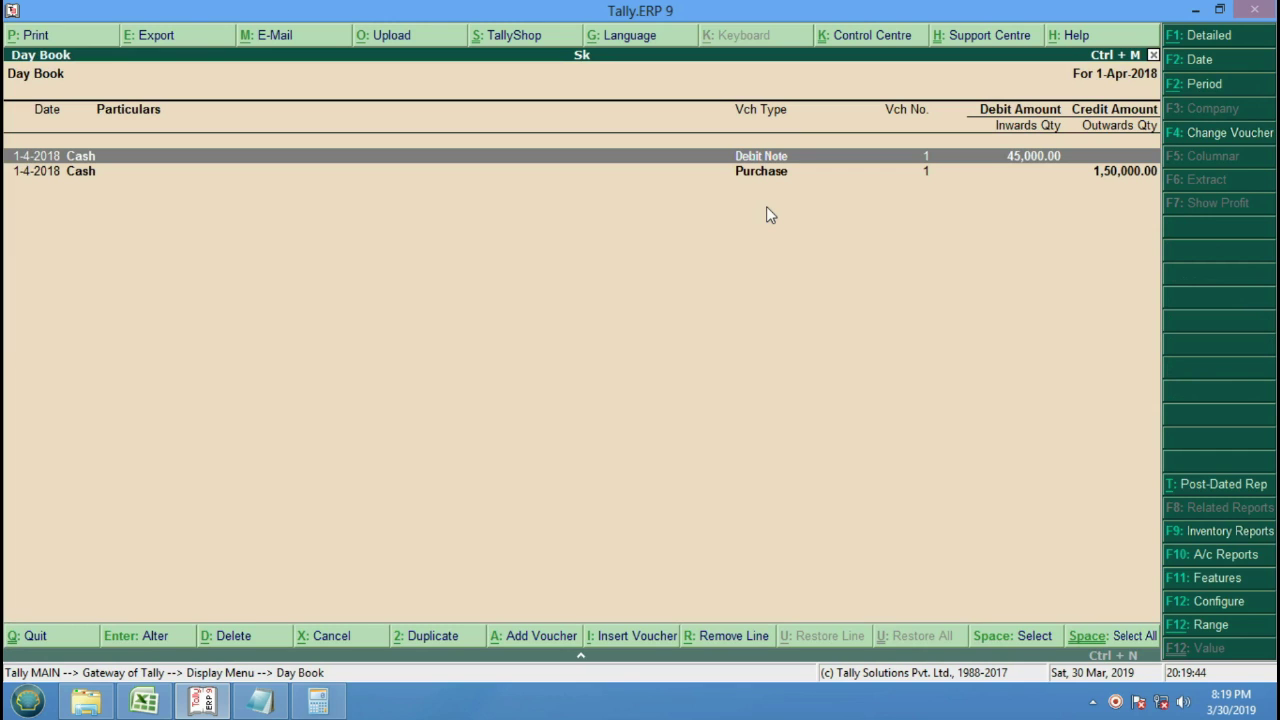
# Open the 1,50,000 Purchase voucher from the Day Book for review.
pyautogui.press('Down')
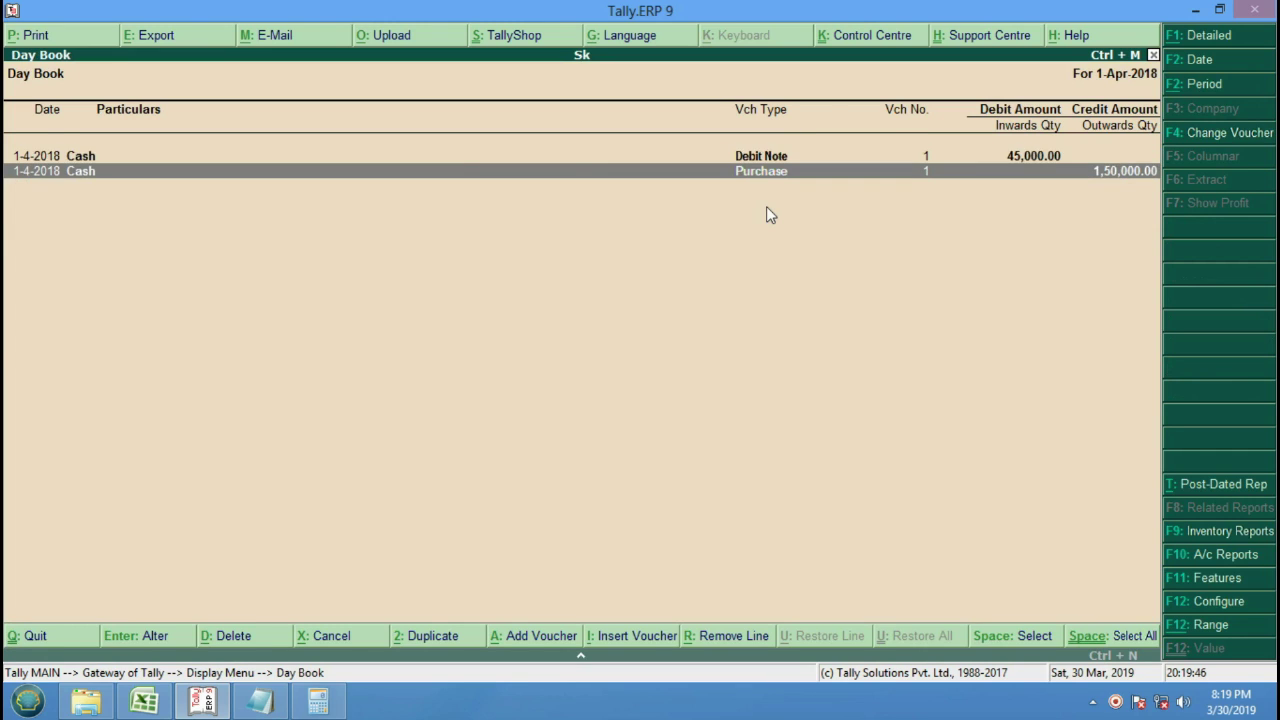
pyautogui.press('Up')
pyautogui.press('Down')
pyautogui.press('Return')
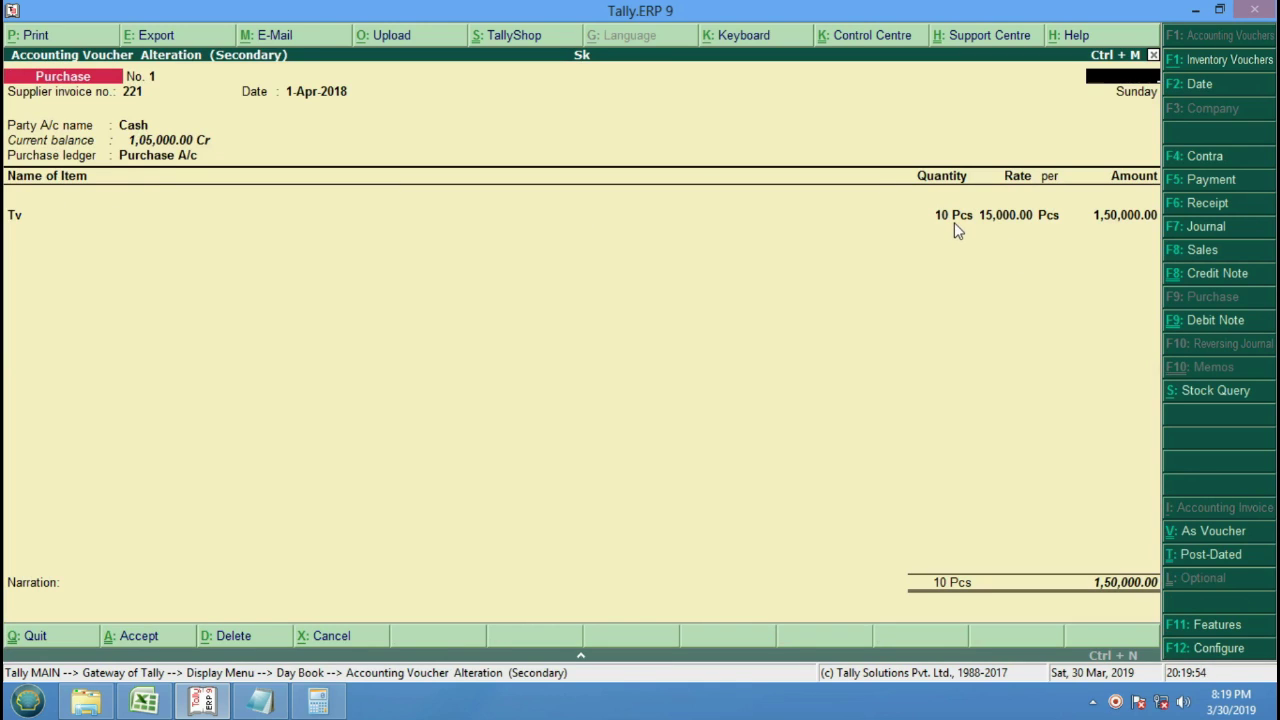
pyautogui.press('Escape')
# Review the 45,000 Debit Note voucher, then back out to the Gateway menu.
pyautogui.press('Up')
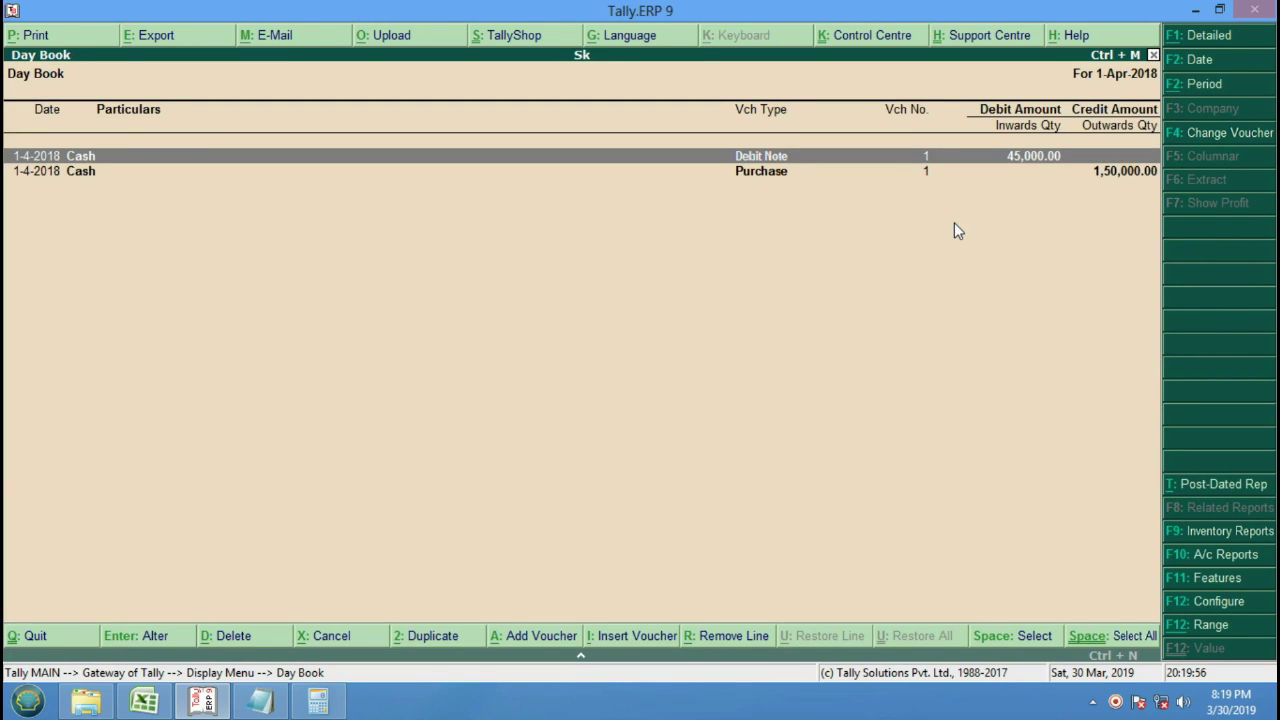
pyautogui.press('Return')
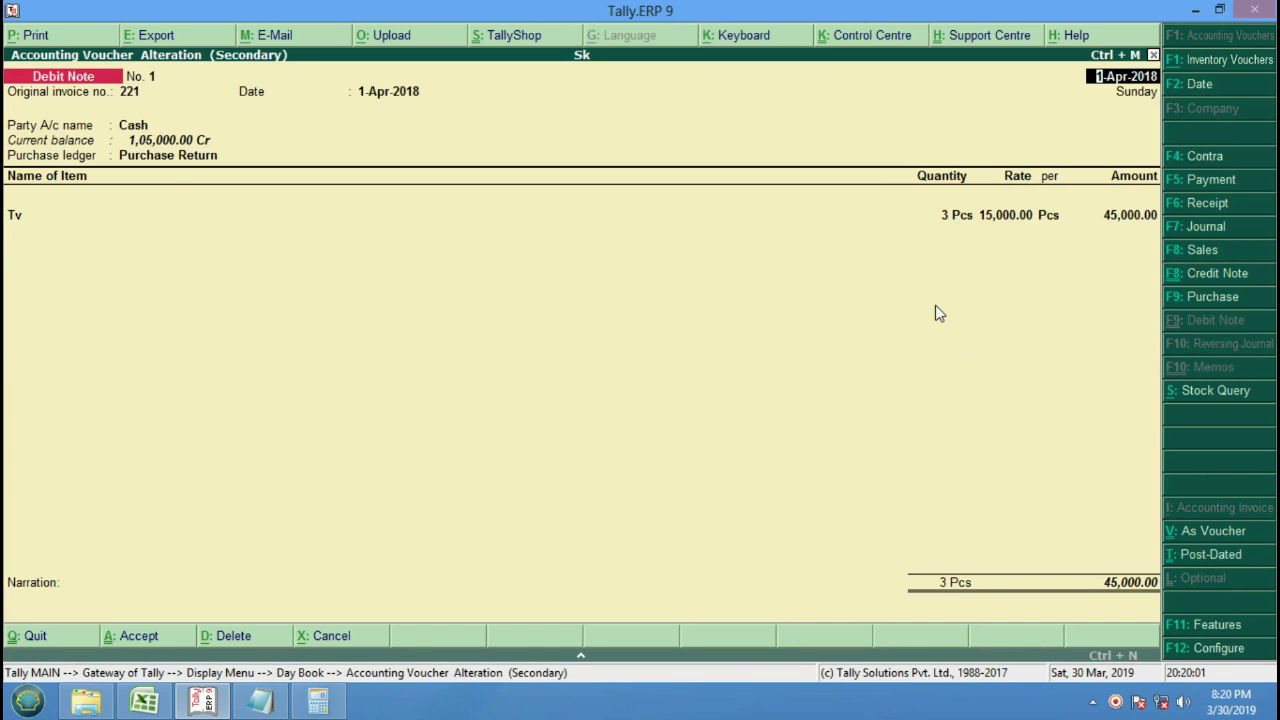
pyautogui.press('BackSpace')
pyautogui.press('Escape')
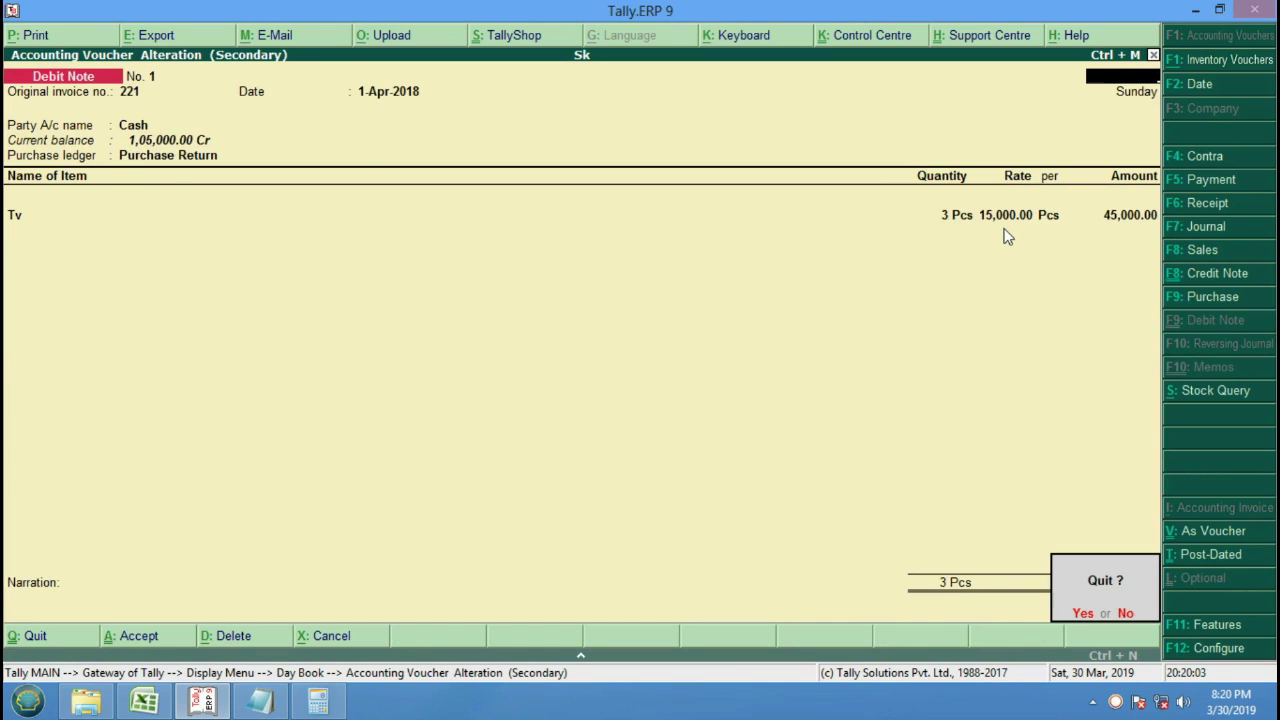
pyautogui.press('Return')
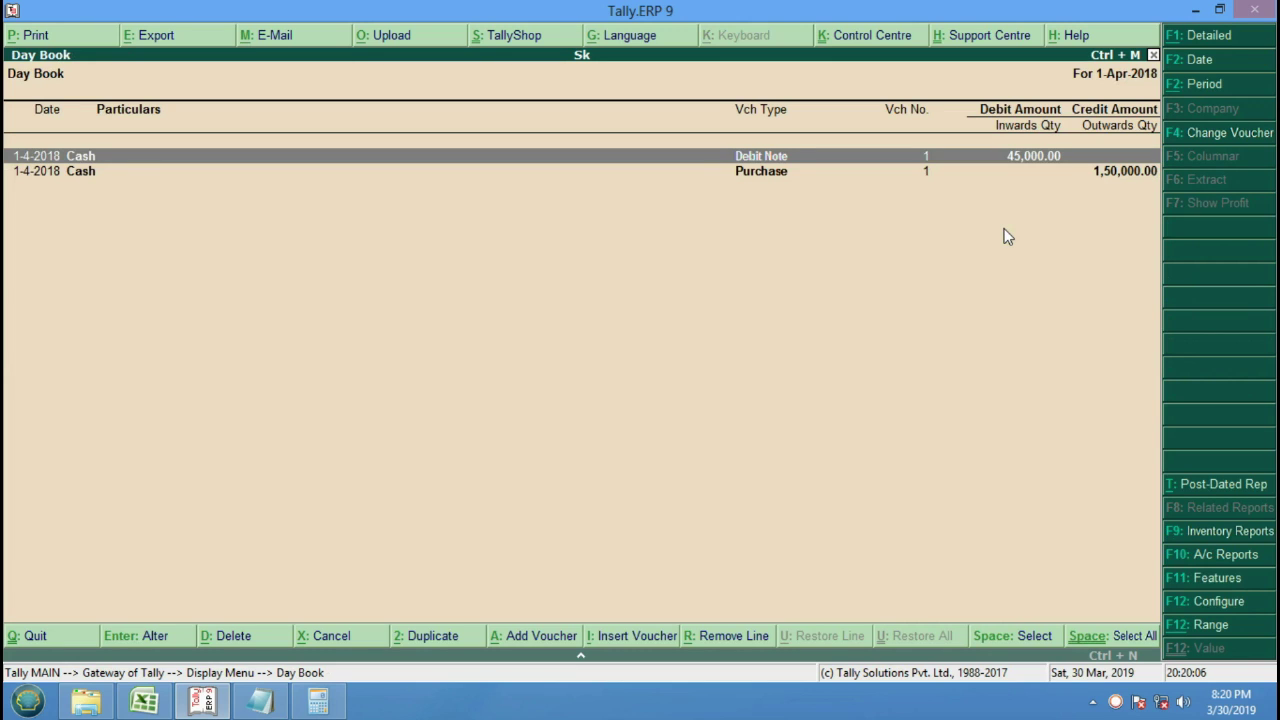
pyautogui.press('Escape')
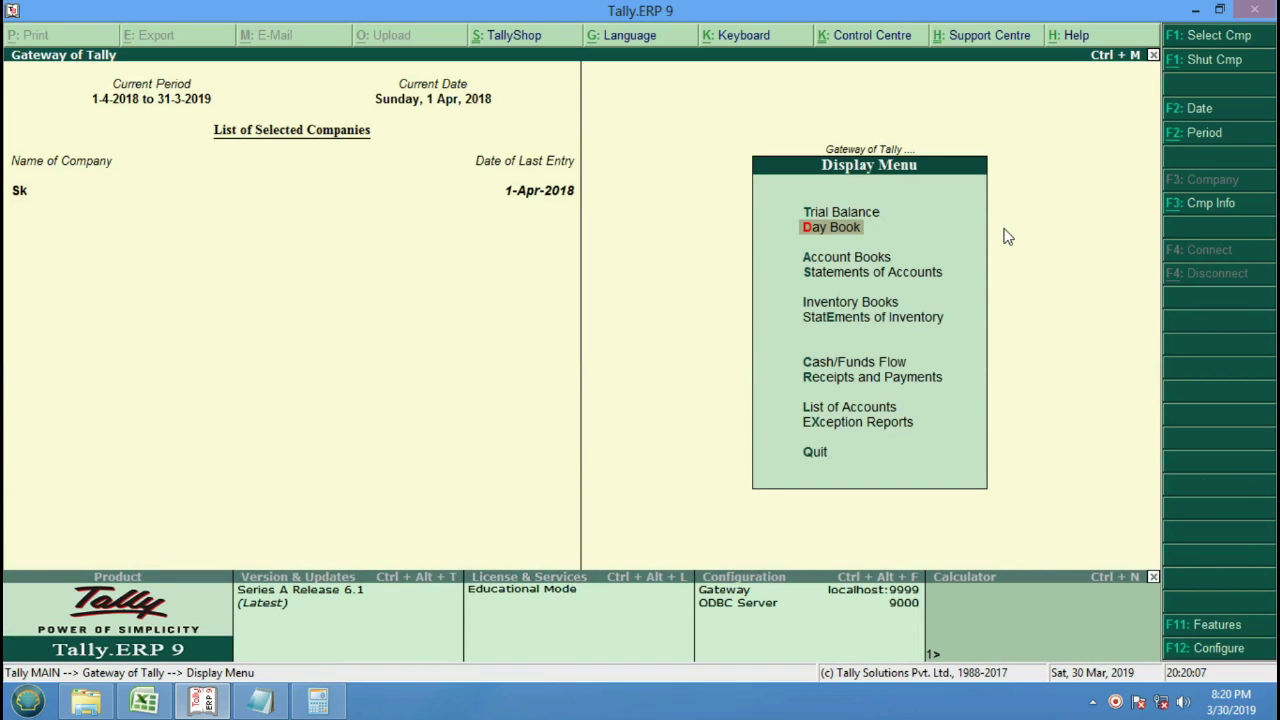
pyautogui.press('Escape')
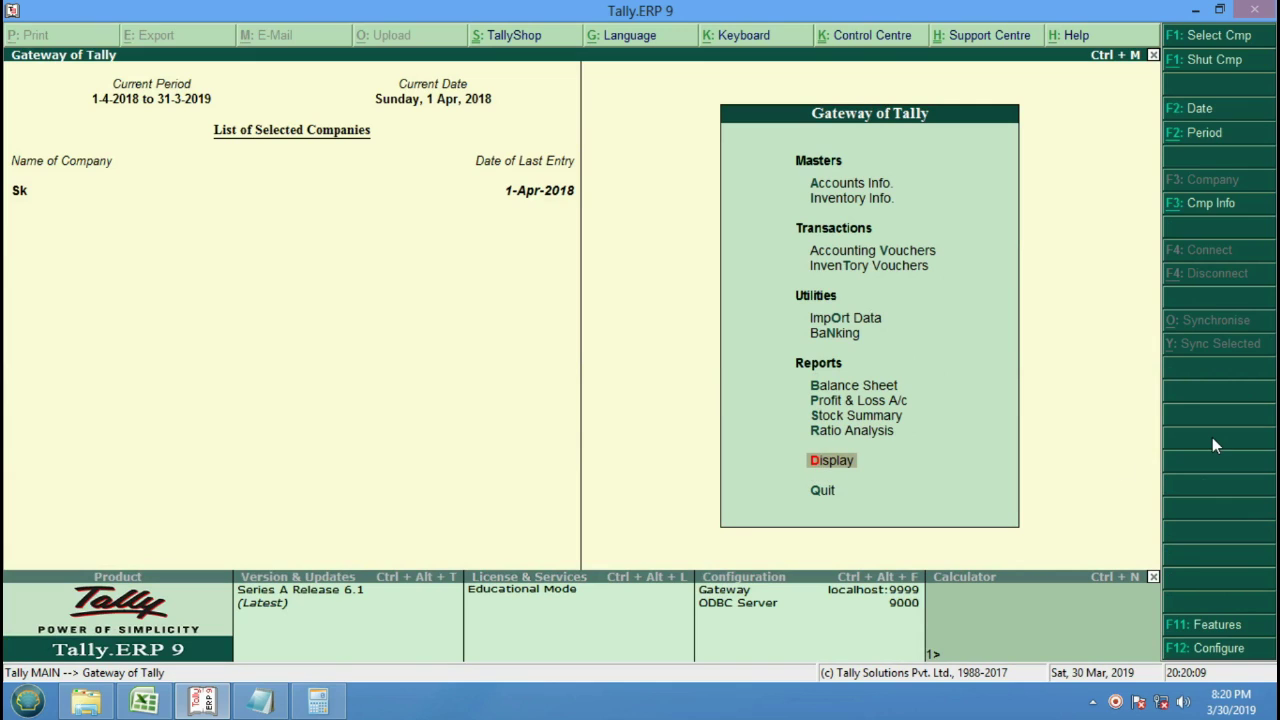
# Drill through Stock Summary, Bpl and Tv to April's stock vouchers, showing 7 Pcs worth 1,05,000.
pyautogui.press('Up')
pyautogui.press('Up')
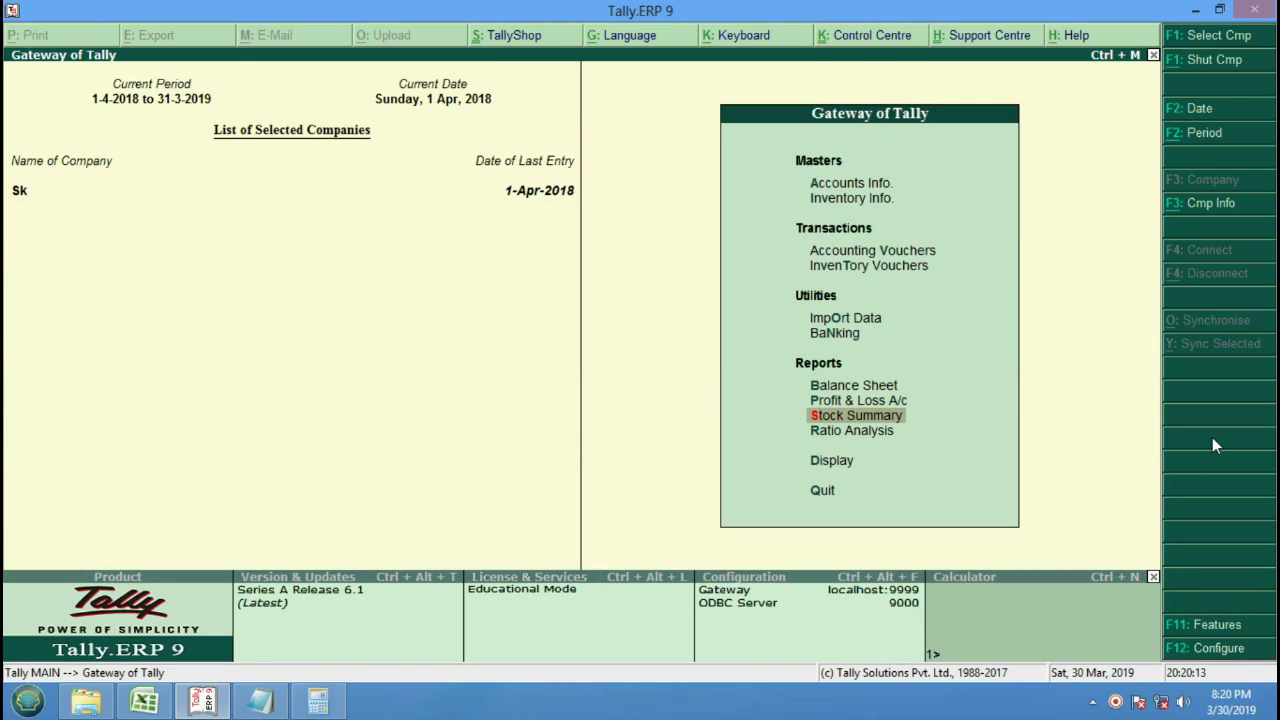
pyautogui.press('Return')
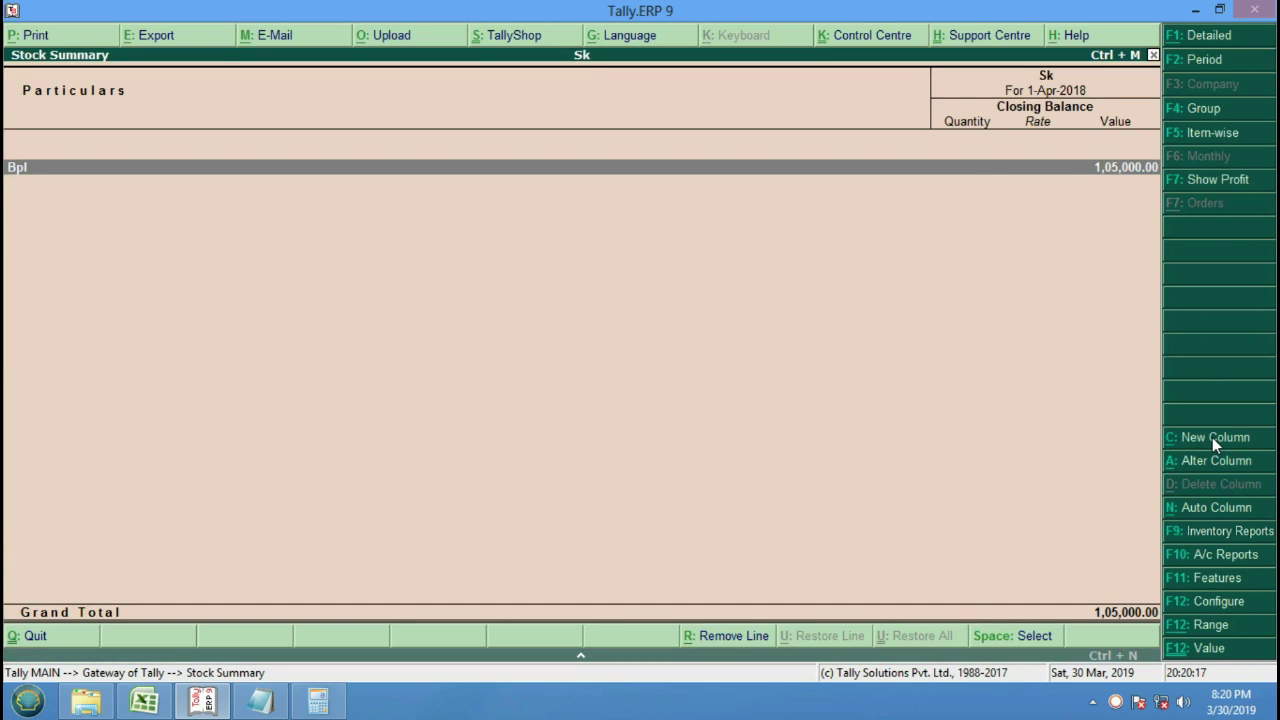
pyautogui.press('Return')
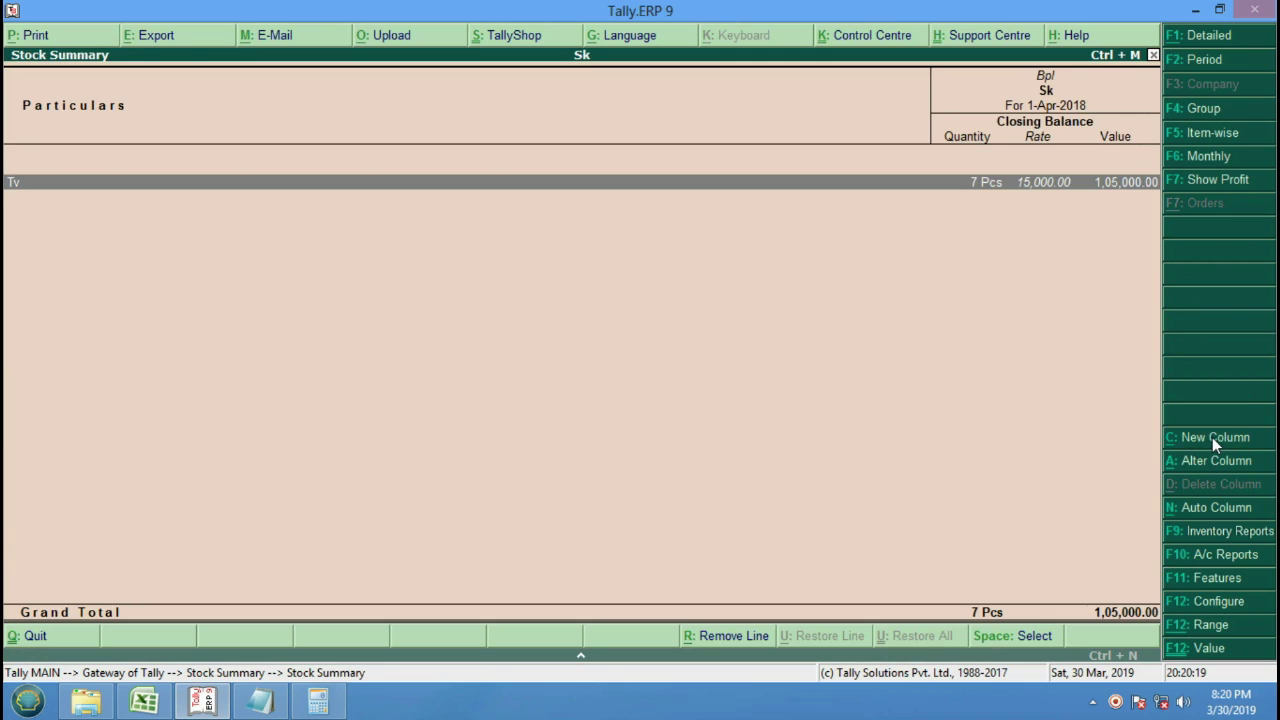
pyautogui.press('Return')
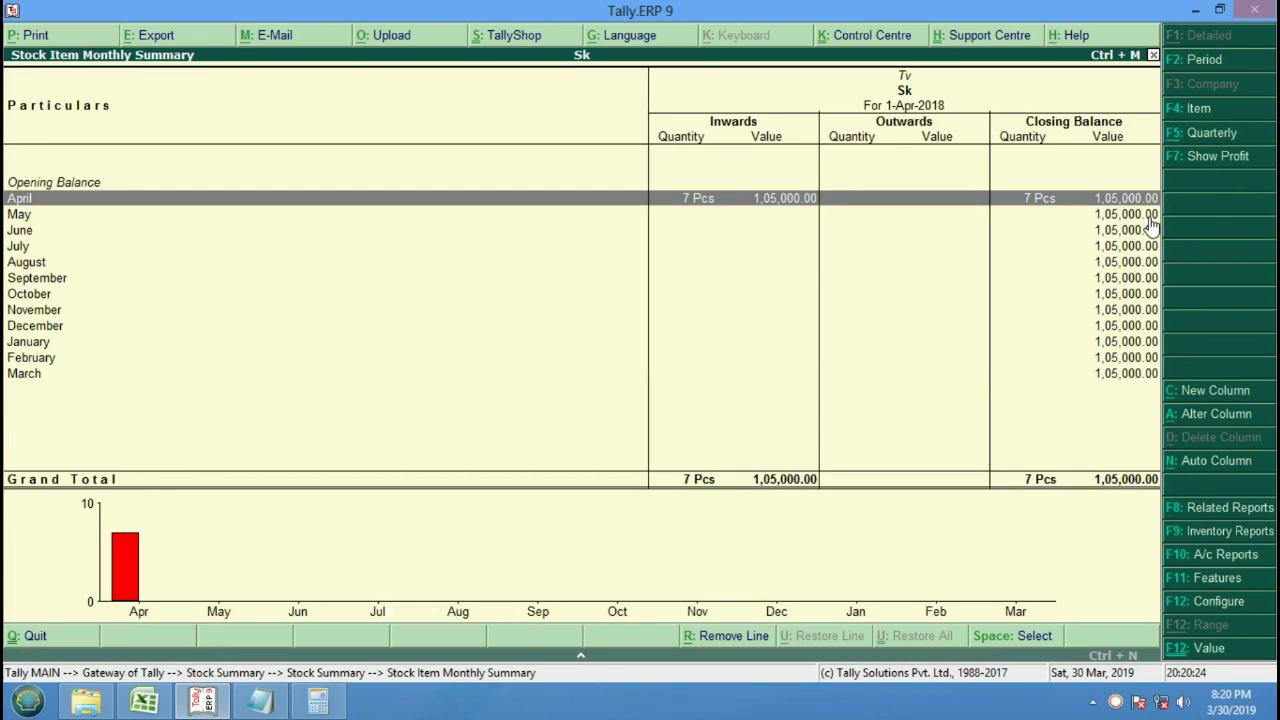
pyautogui.press('Return')
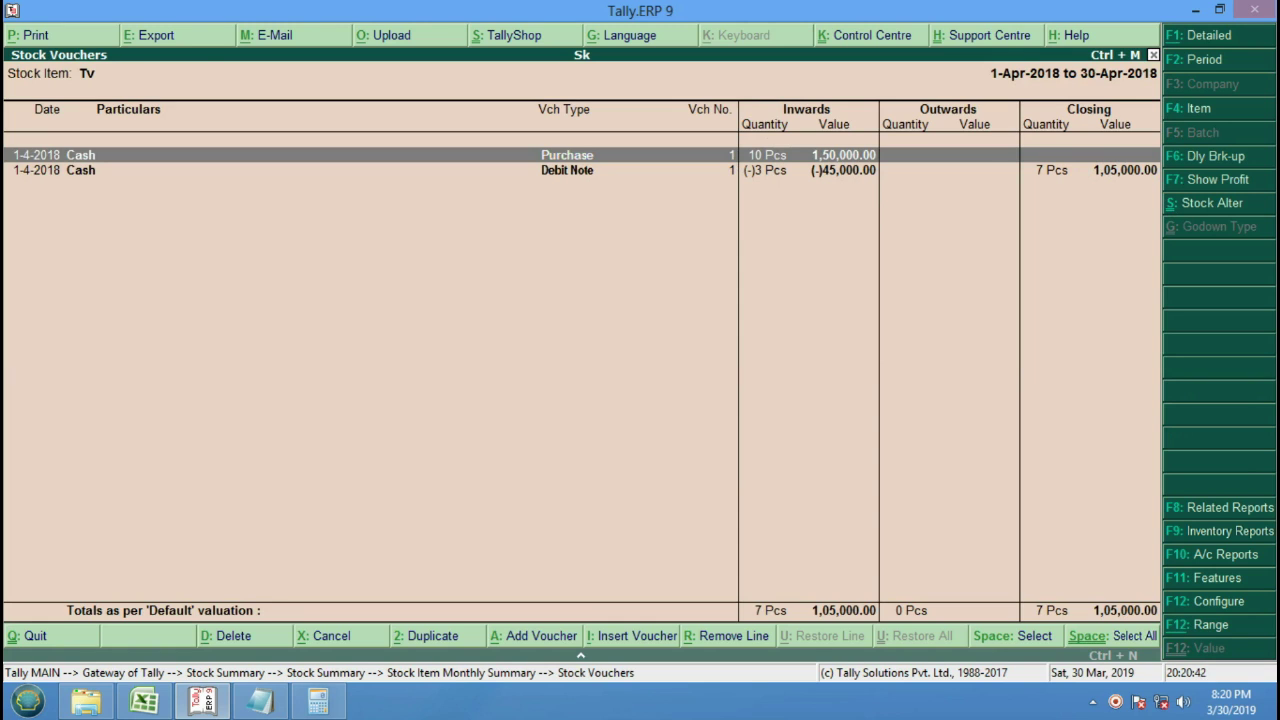
pyautogui.press('Escape')
pyautogui.press('Escape')
pyautogui.press('Escape')
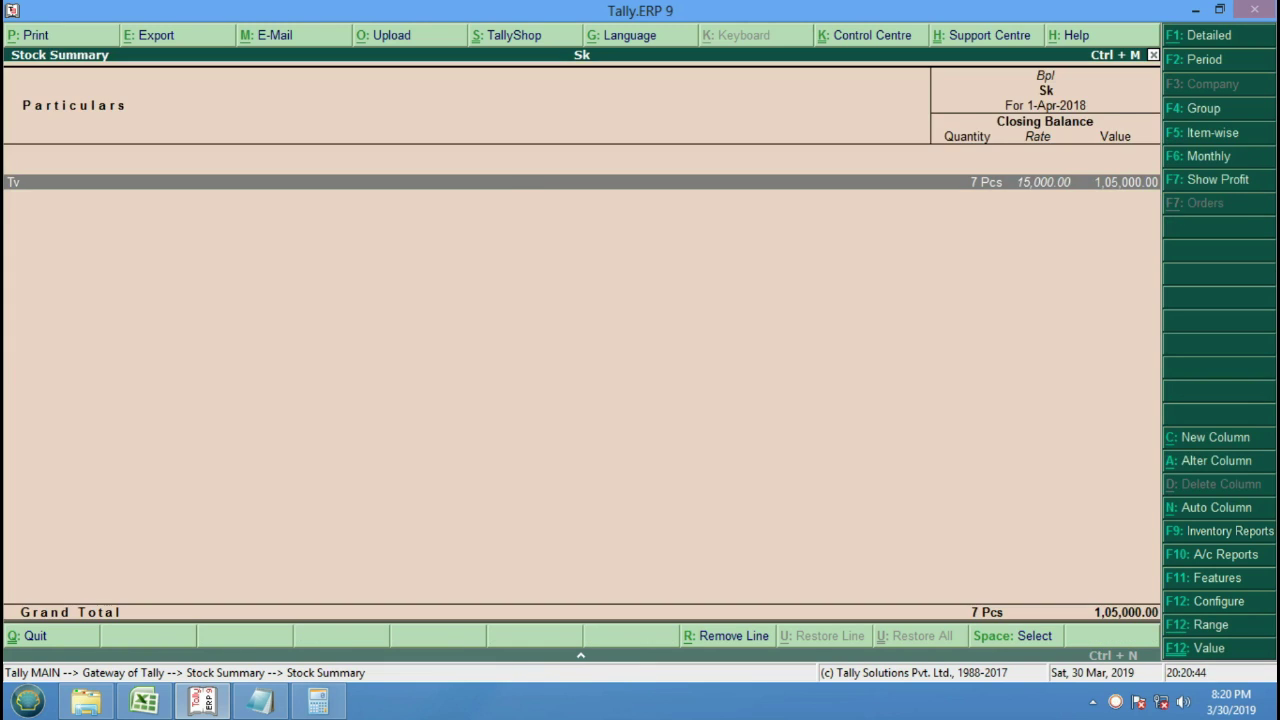
# Open a new Sales voucher from accounting voucher entry with F8.
pyautogui.press('Up')
pyautogui.press('Up')
pyautogui.press('Up')
pyautogui.press('Up')
pyautogui.press('Up')
pyautogui.press('Up')
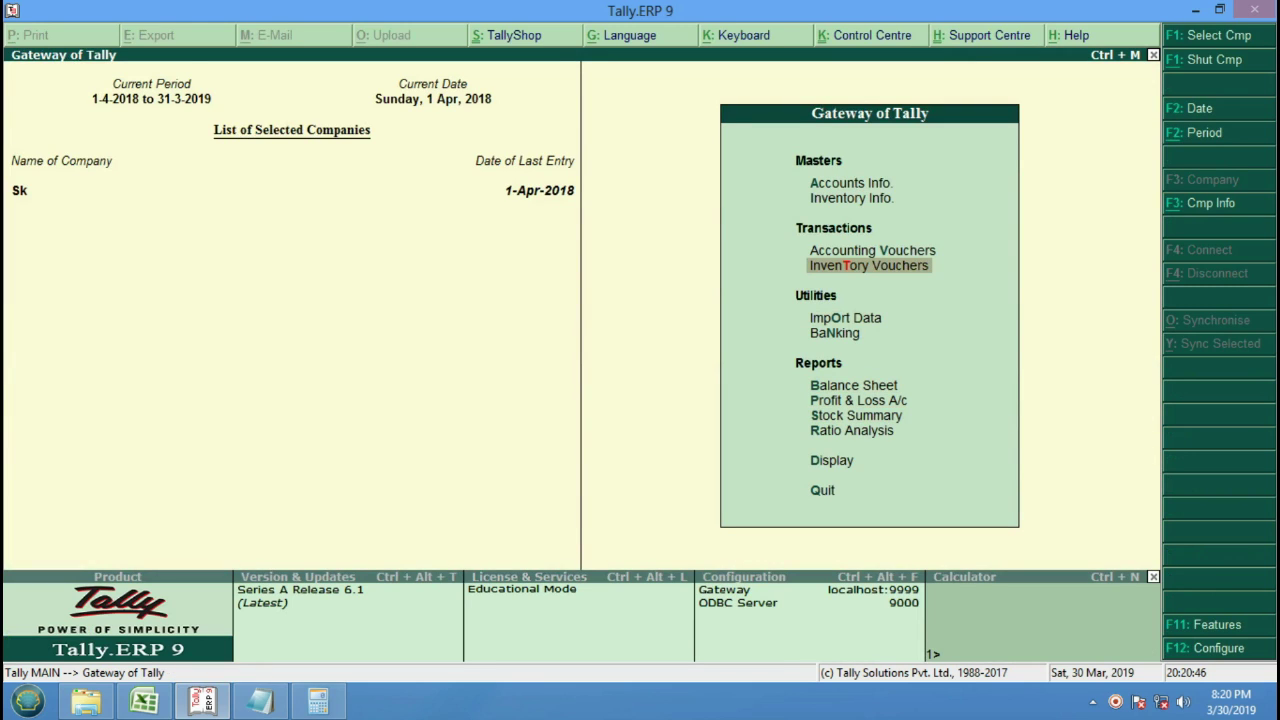
pyautogui.press('Return')
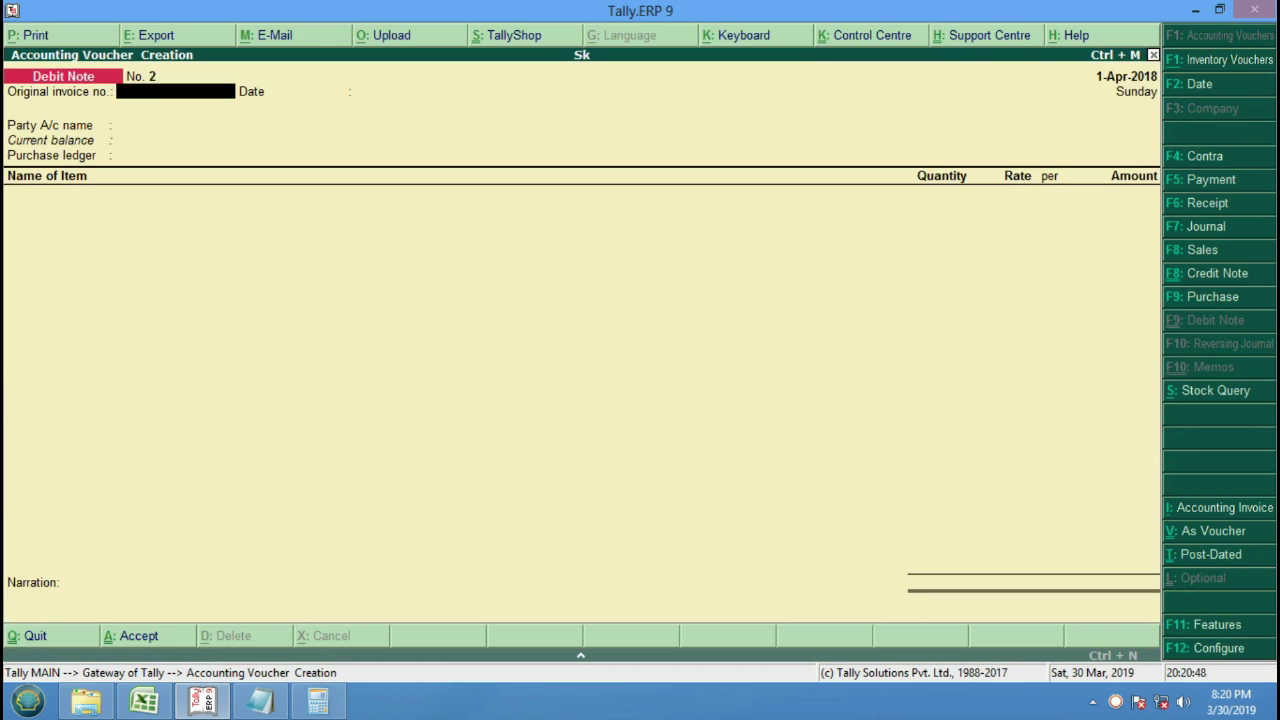
pyautogui.press('F8')
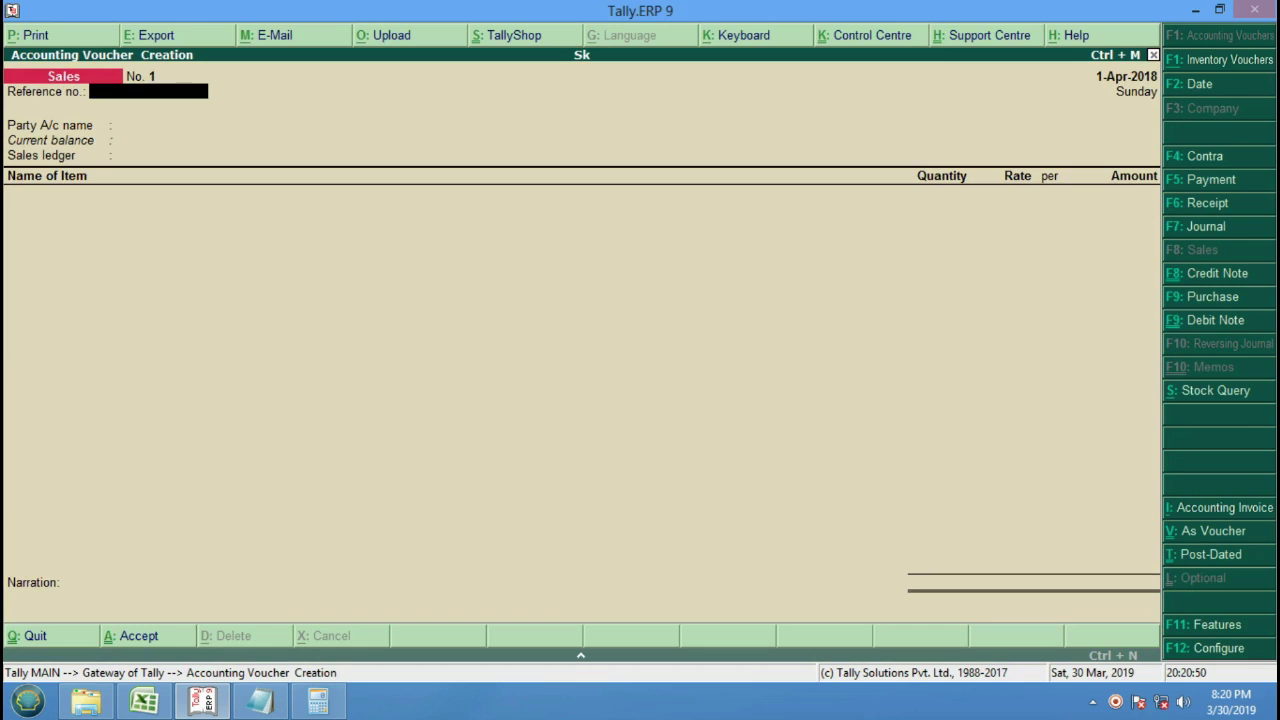
# Enter reference 4676, party Cash, ledger Sales A/c and item Tv.
pyautogui.write('4676')
pyautogui.press('Return')
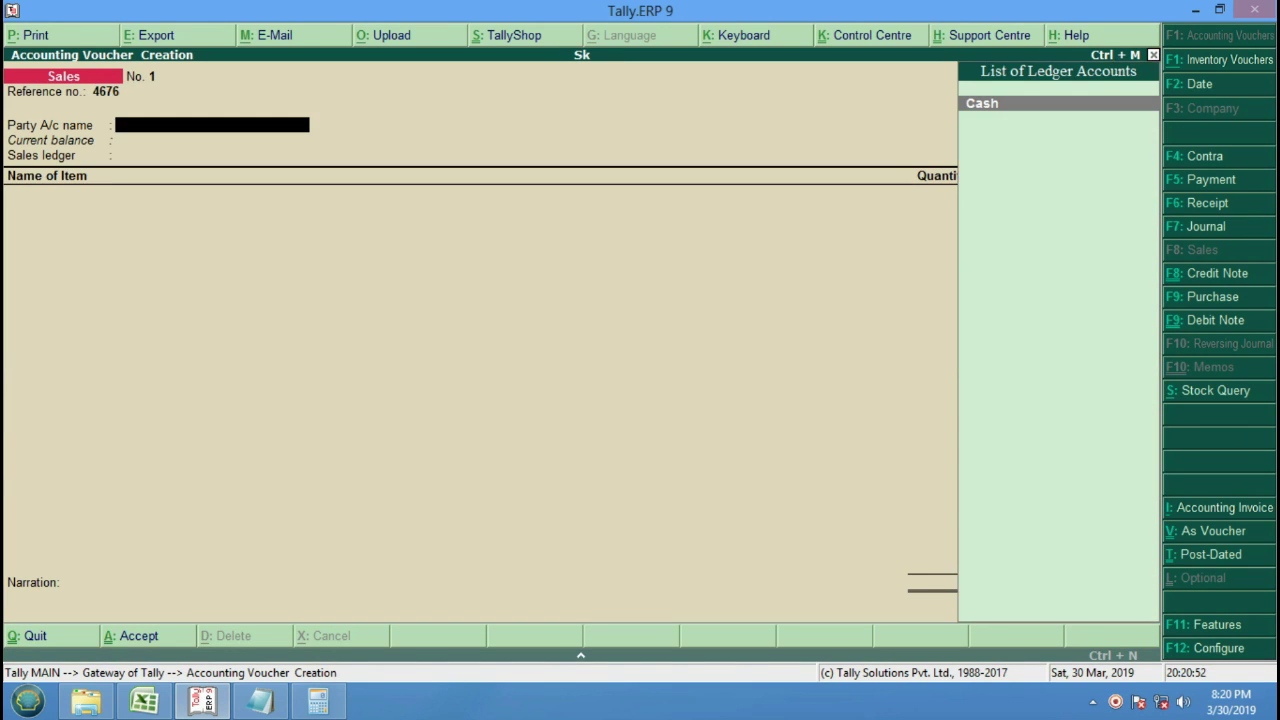
pyautogui.press('Return')
pyautogui.press('Return')
pyautogui.press('Return')
pyautogui.press('Return')
pyautogui.press('Return')
pyautogui.press('Return')
pyautogui.press('Return')
pyautogui.press('Return')
pyautogui.press('Return')
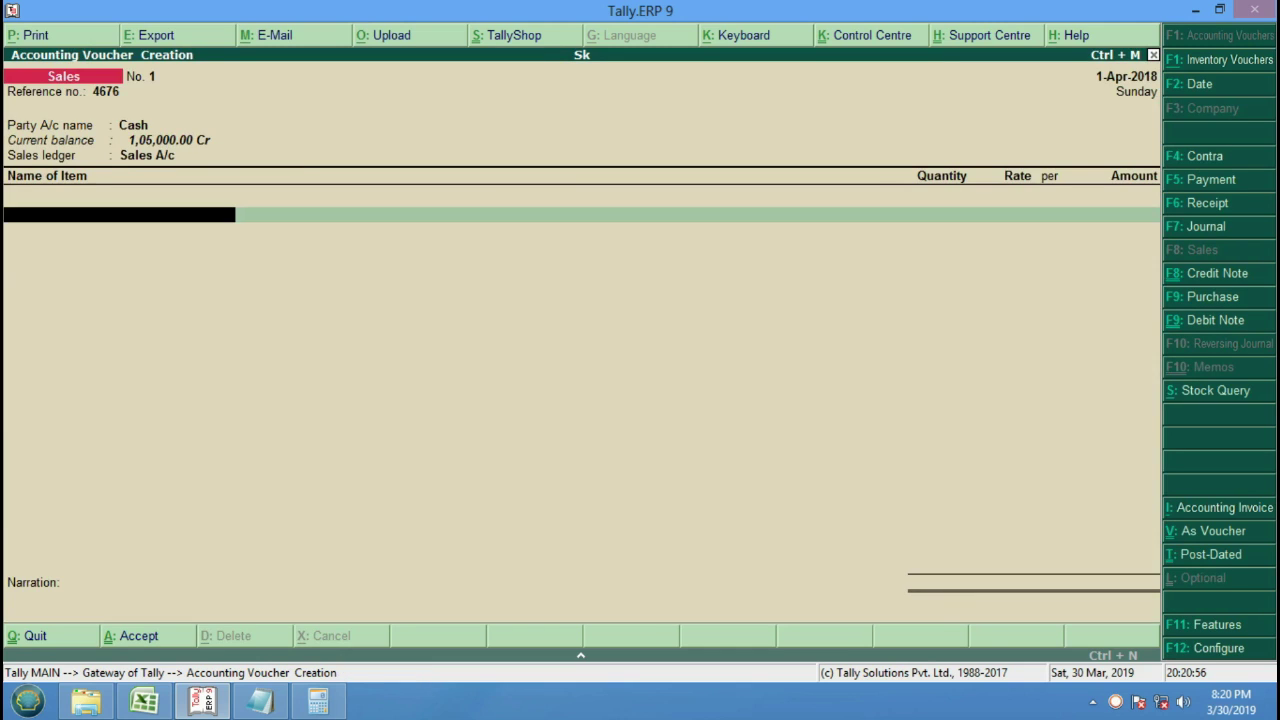
pyautogui.press('BackSpace')
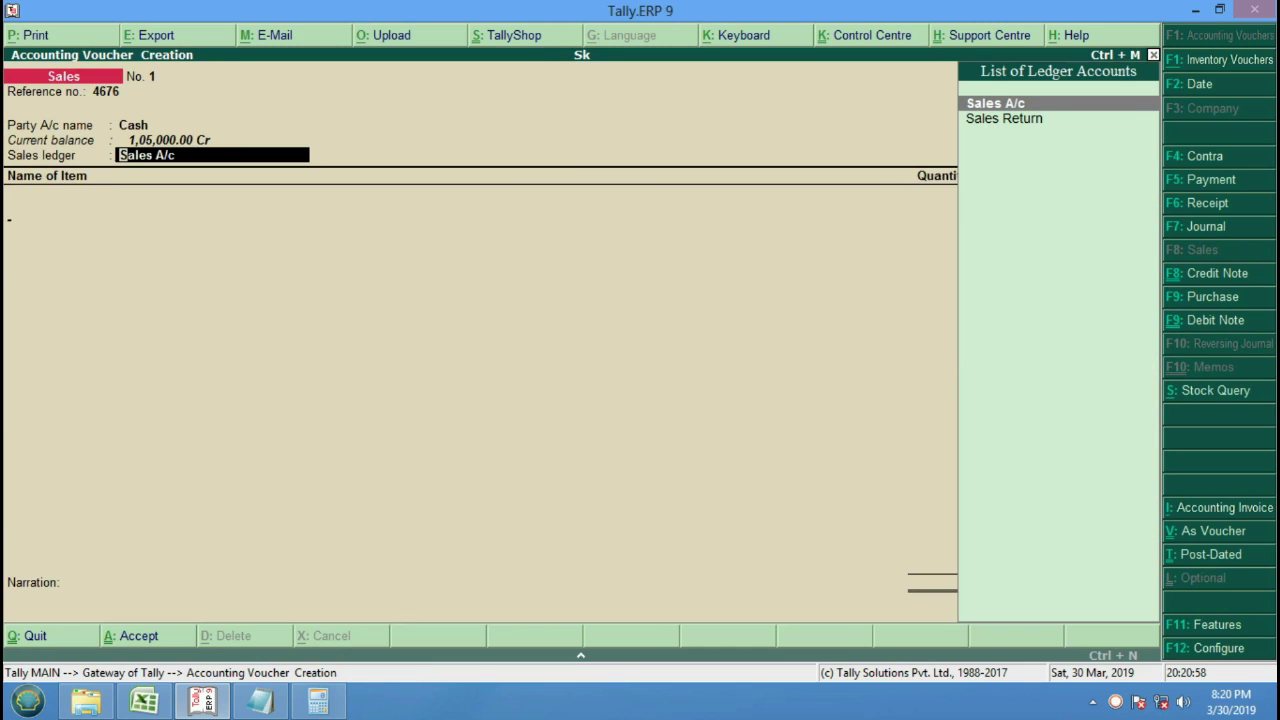
pyautogui.press('Return')
pyautogui.press('Down')
pyautogui.press('Return')
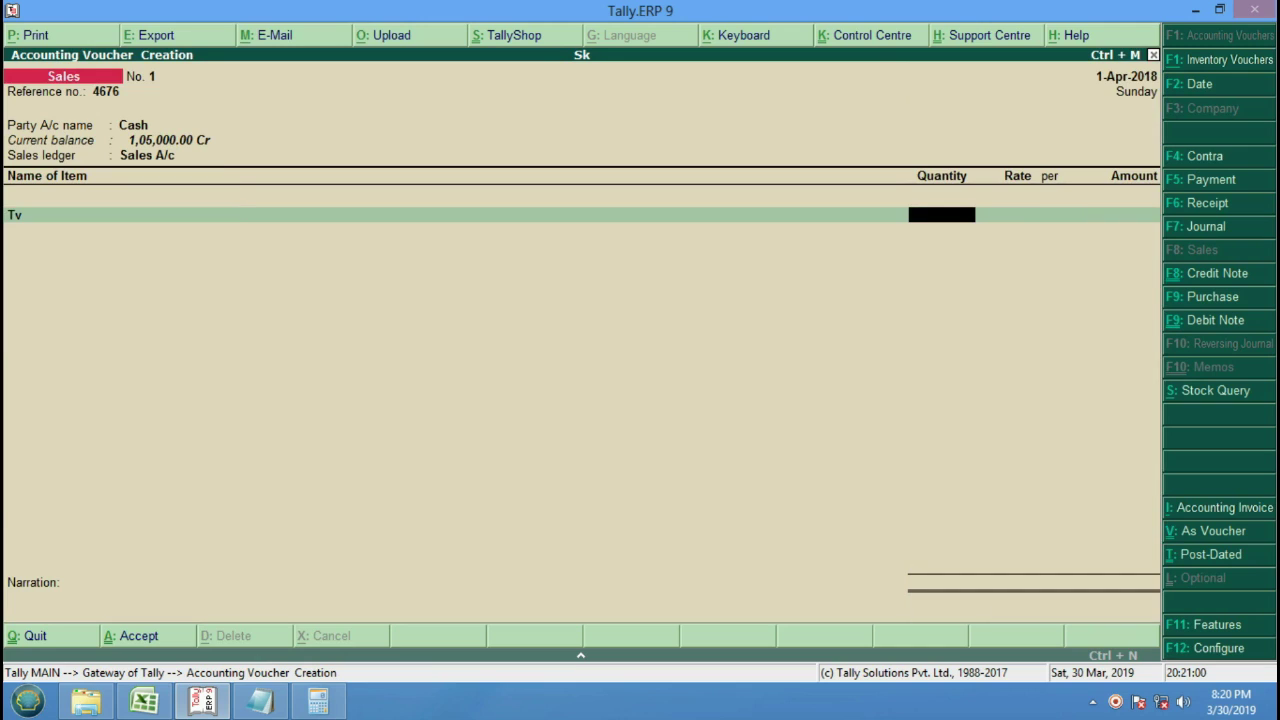
# Sell 5 Pcs at 16,000 (80,000.00), save the voucher, and switch to a Credit Note.
pyautogui.write('58')
pyautogui.press('BackSpace')
pyautogui.press('Return')
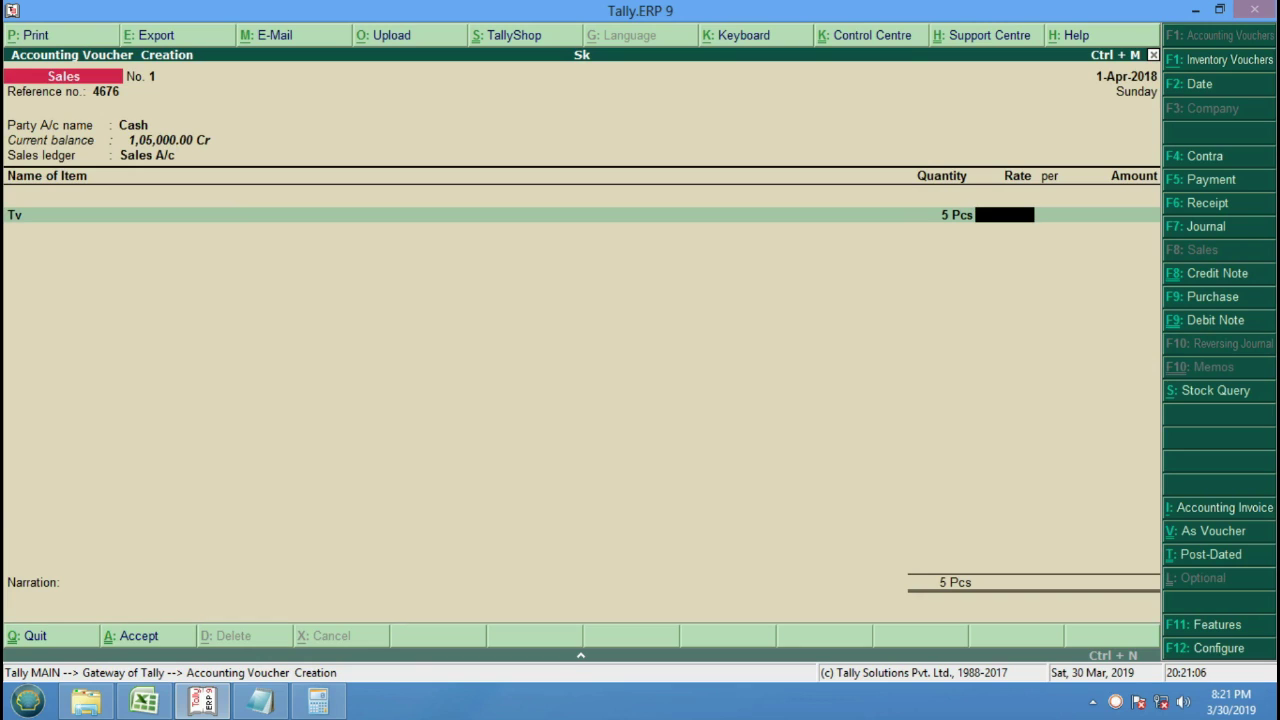
pyautogui.write('16000')
pyautogui.press('Return')
pyautogui.press('Return')
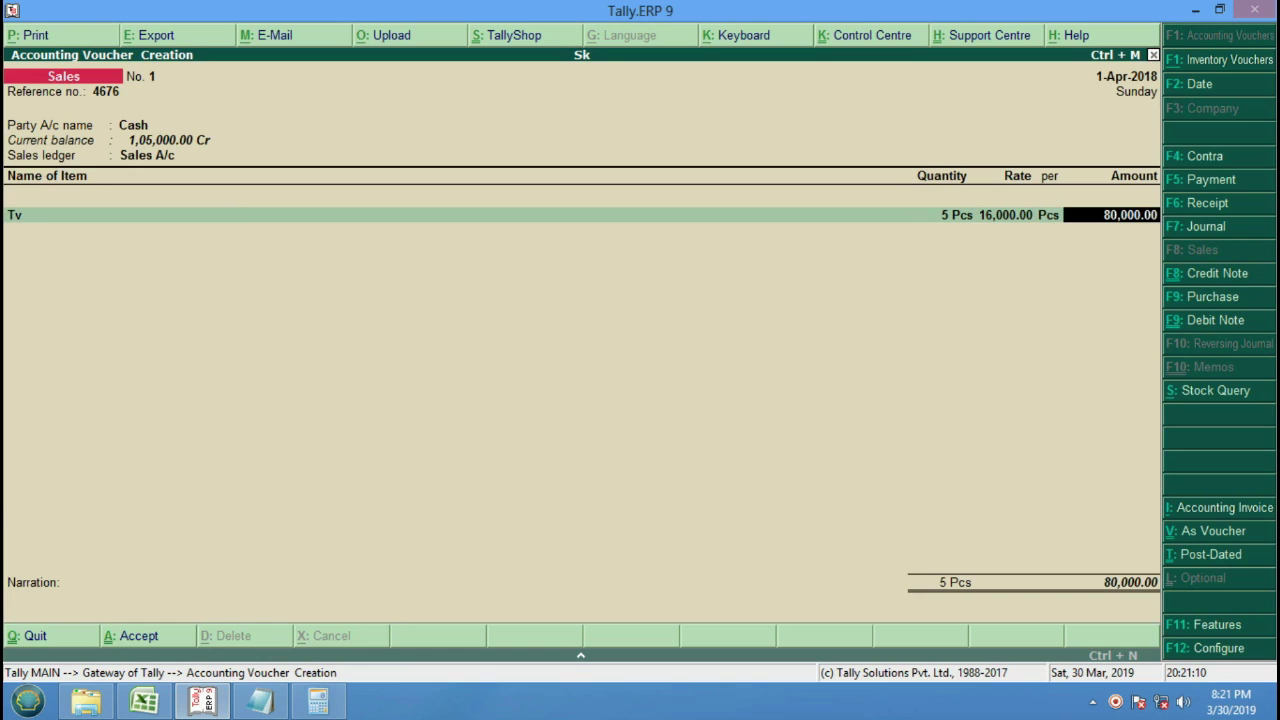
pyautogui.press('Return')
pyautogui.press('Return')
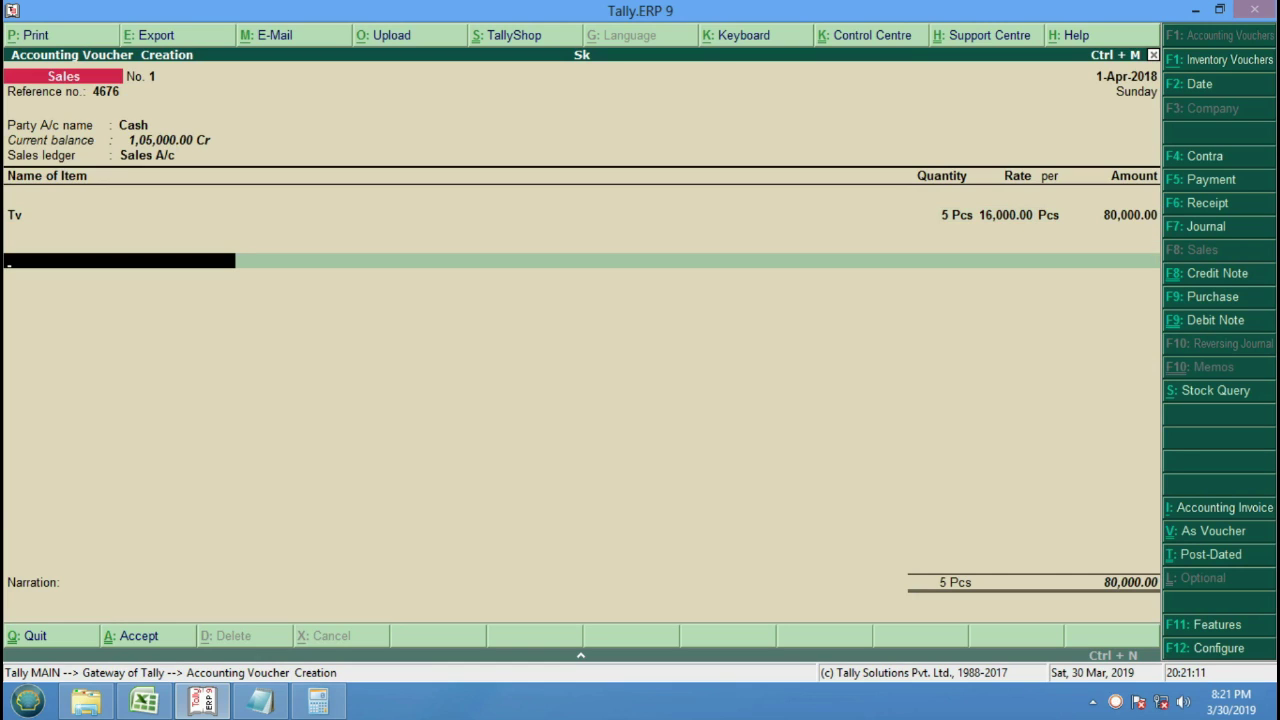
pyautogui.press('Return')
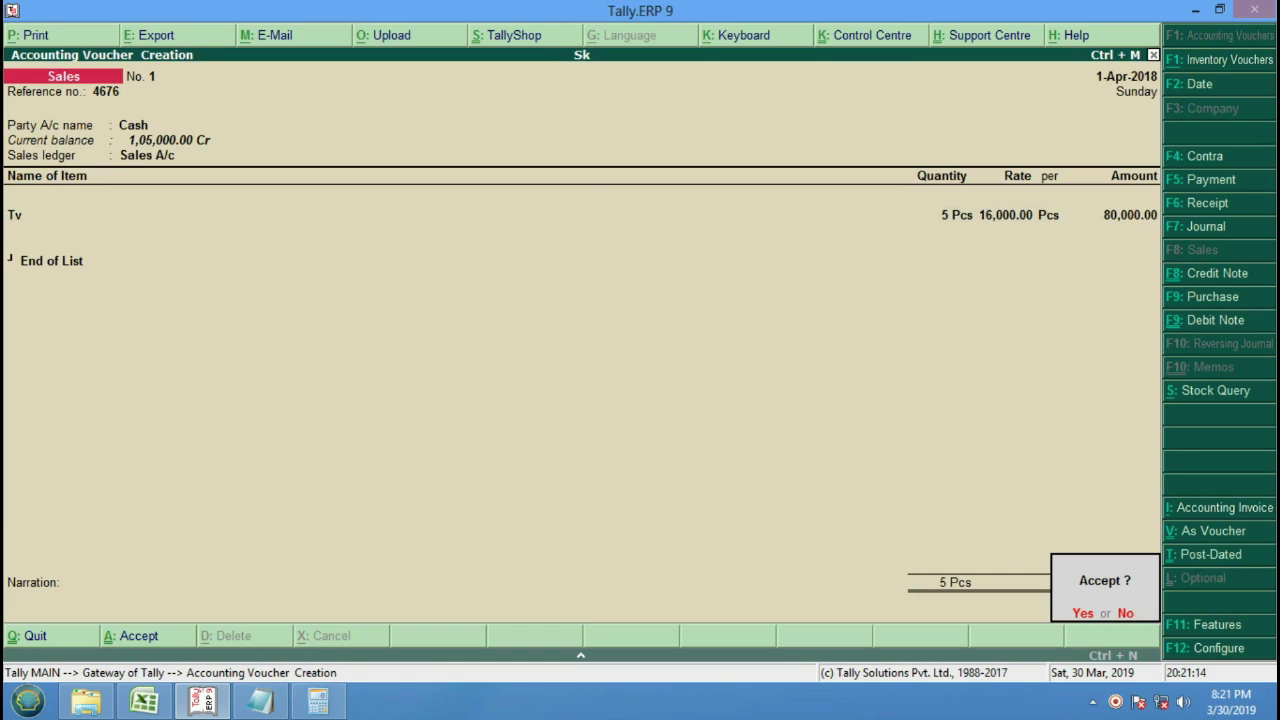
pyautogui.press('Return')
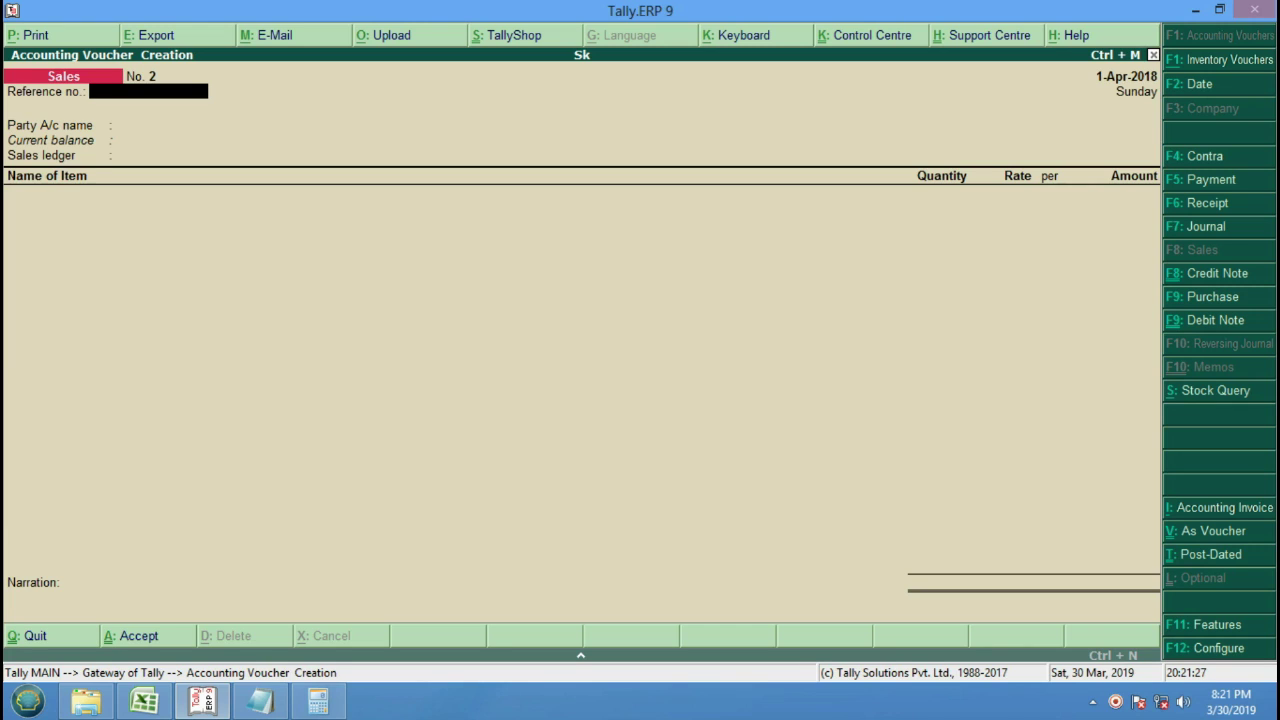
pyautogui.hotkey('ctrl', 'F8')
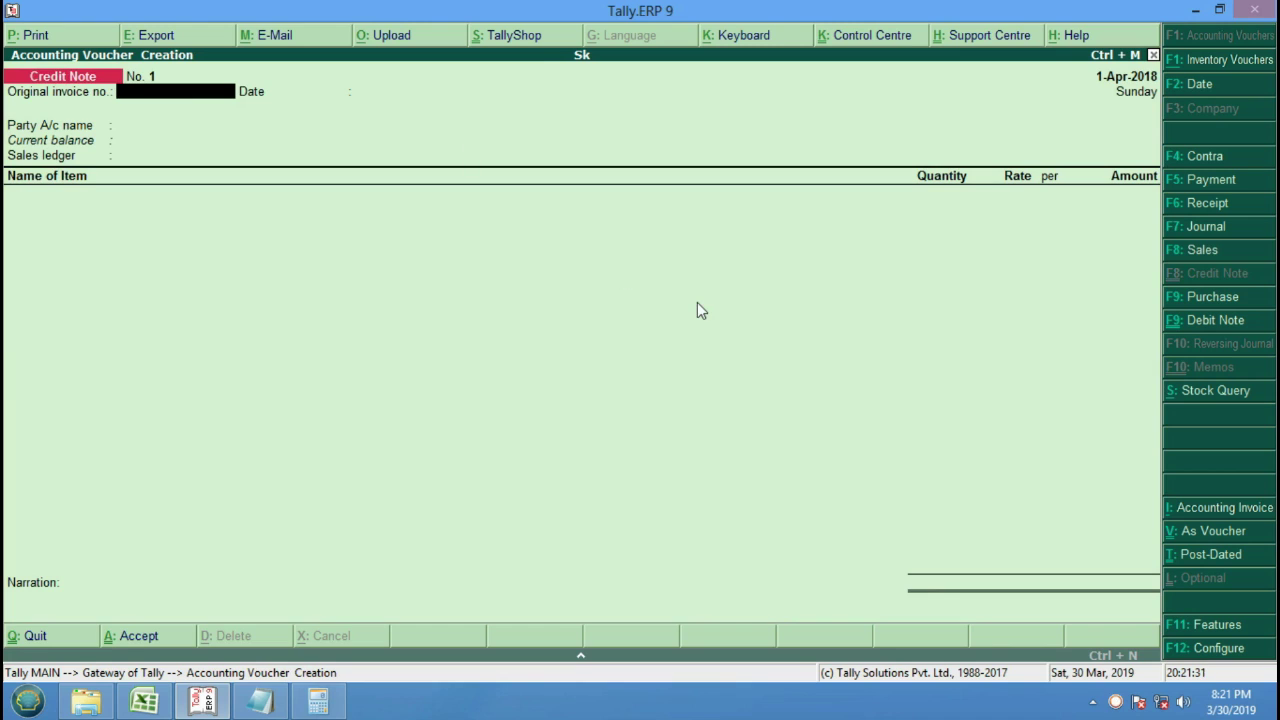
# Enter invoice number 561 with party Cash and Sales Return as the ledger.
pyautogui.write('561')
pyautogui.press('Return')
pyautogui.press('Return')
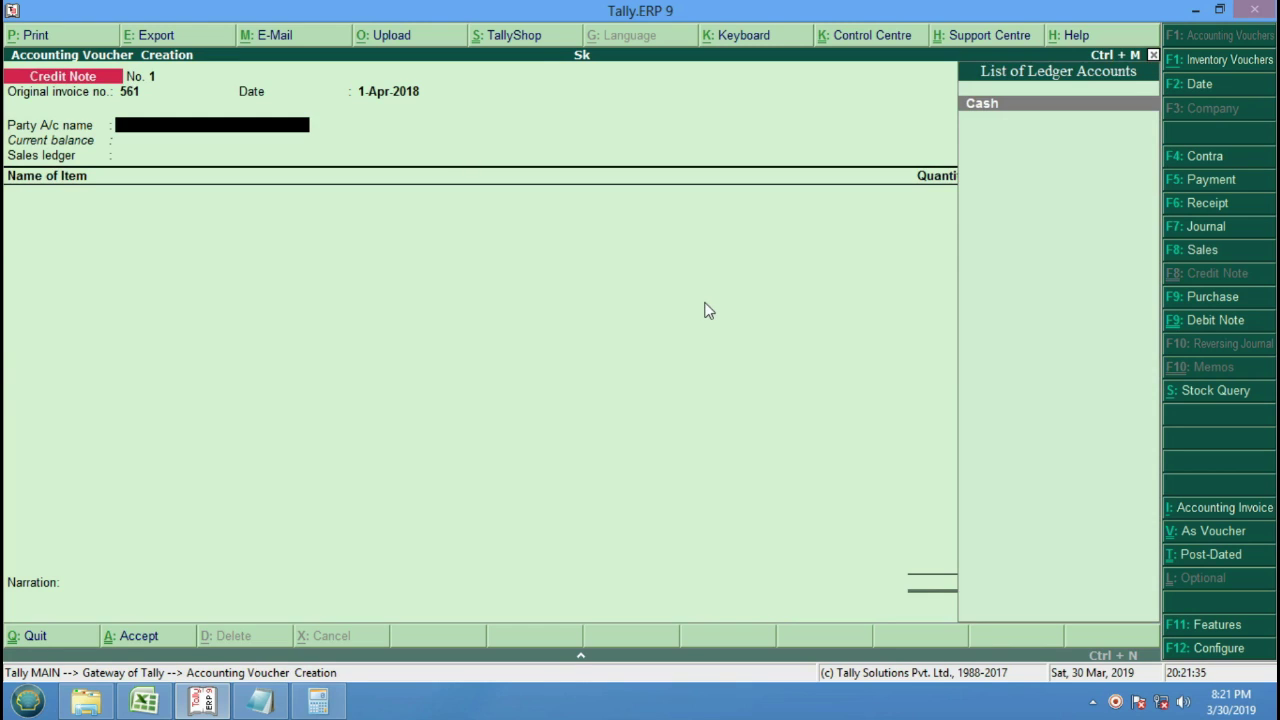
pyautogui.press('Return')
pyautogui.press('Return')
pyautogui.press('Return')
pyautogui.press('Return')
pyautogui.press('Return')
pyautogui.press('Return')
pyautogui.press('Return')
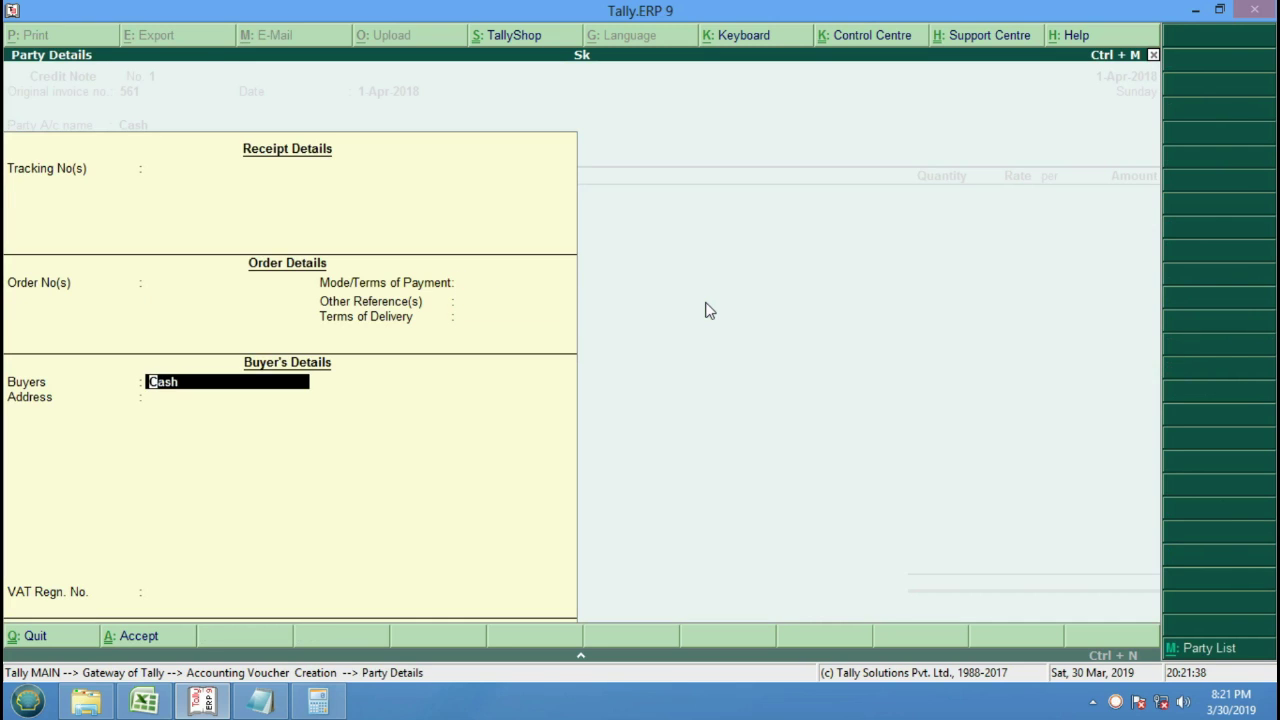
pyautogui.hotkey('ctrl', 'a')
pyautogui.press('Down')
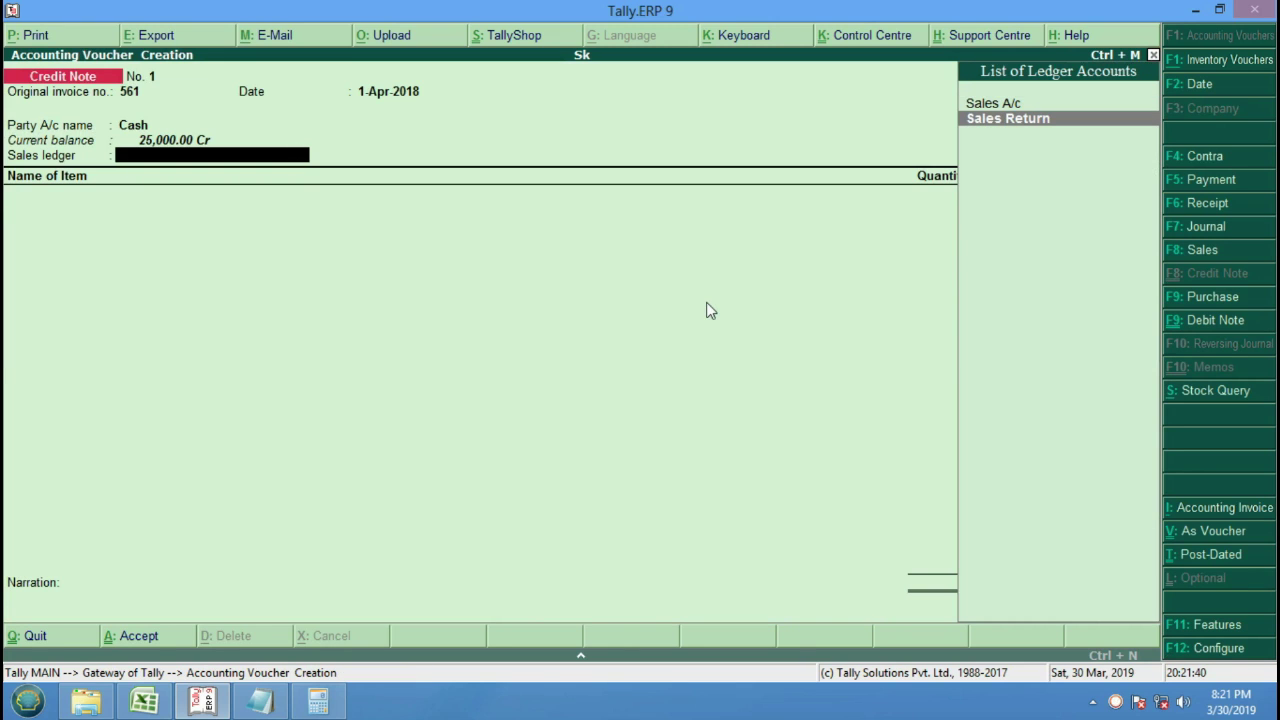
pyautogui.press('Return')
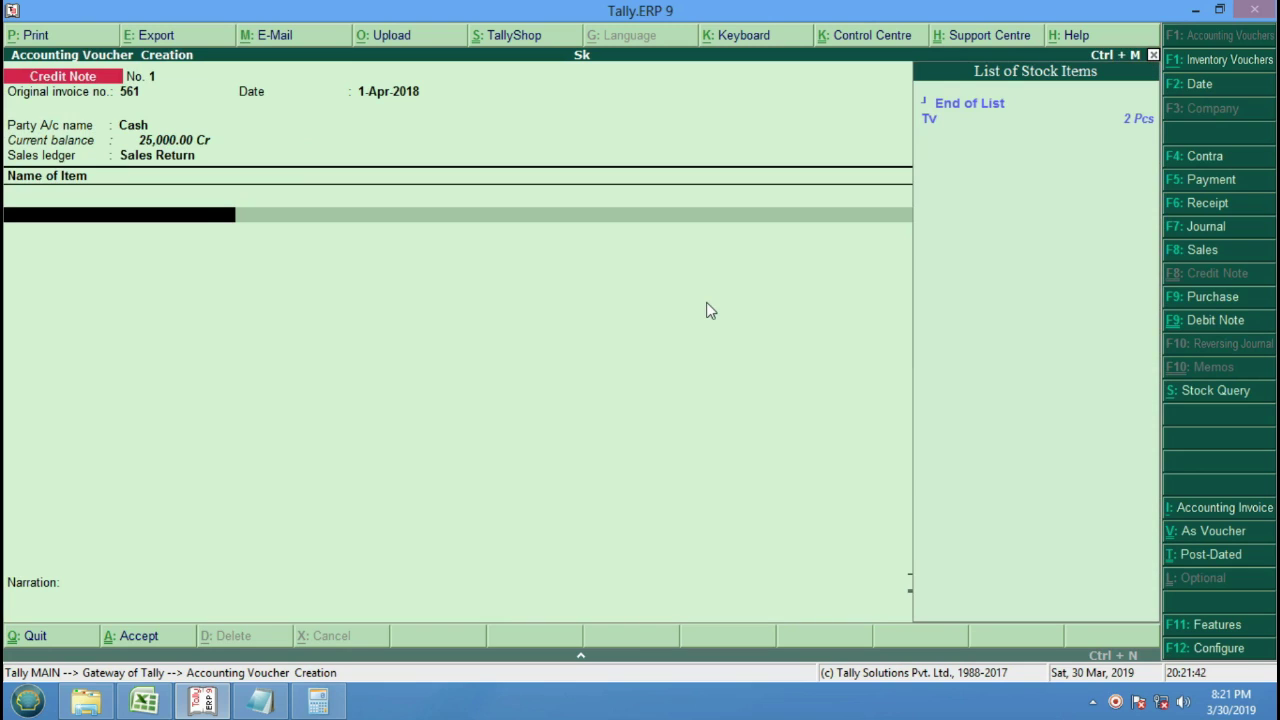
# Return 3 Pcs of Tv at 16,000 (48,000.00), save the credit note and quit to the Gateway.
pyautogui.press('Down')
pyautogui.press('Return')
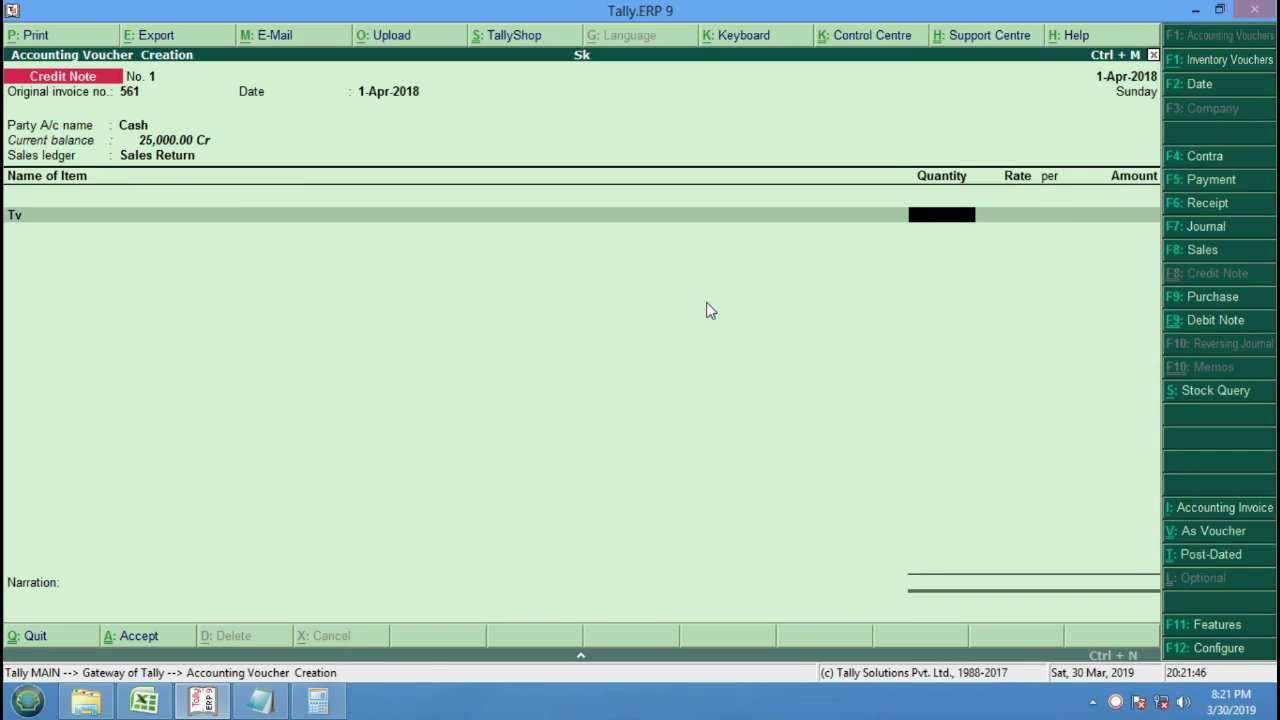
pyautogui.write('3')
pyautogui.press('Return')
pyautogui.press('Return')
pyautogui.press('Return')
pyautogui.press('Return')
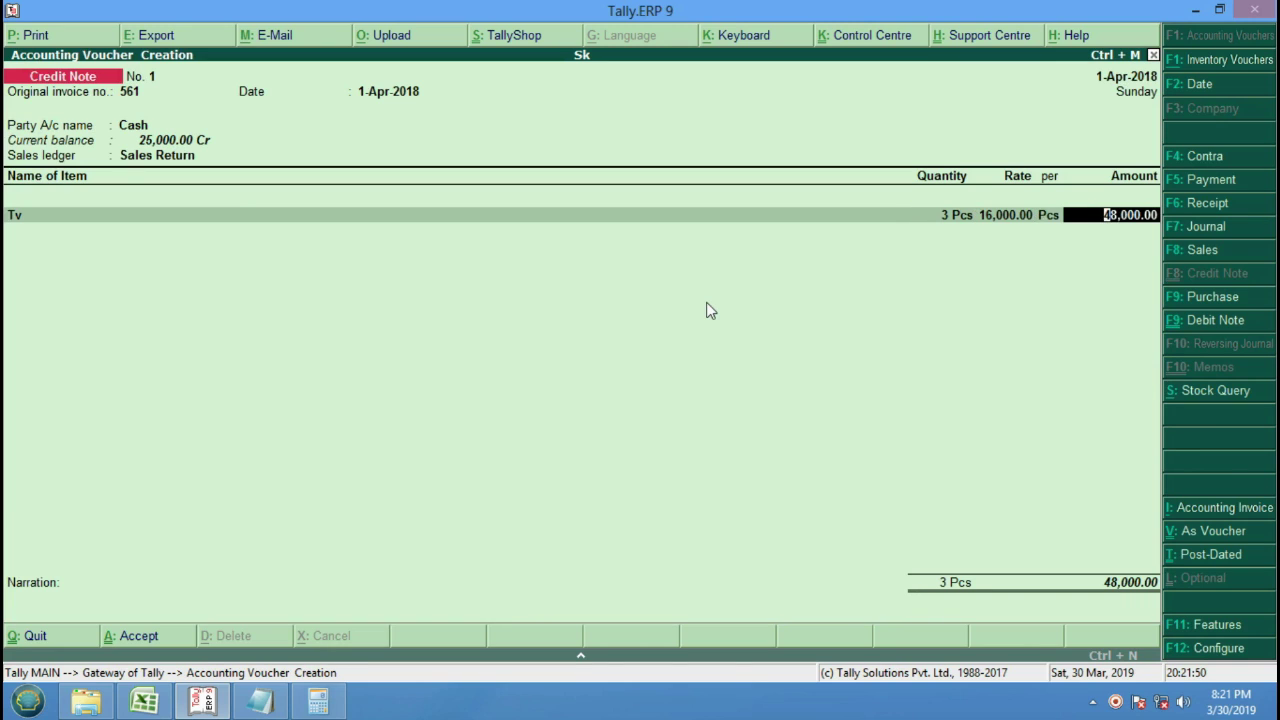
pyautogui.press('Return')
pyautogui.press('Return')
pyautogui.press('Return')
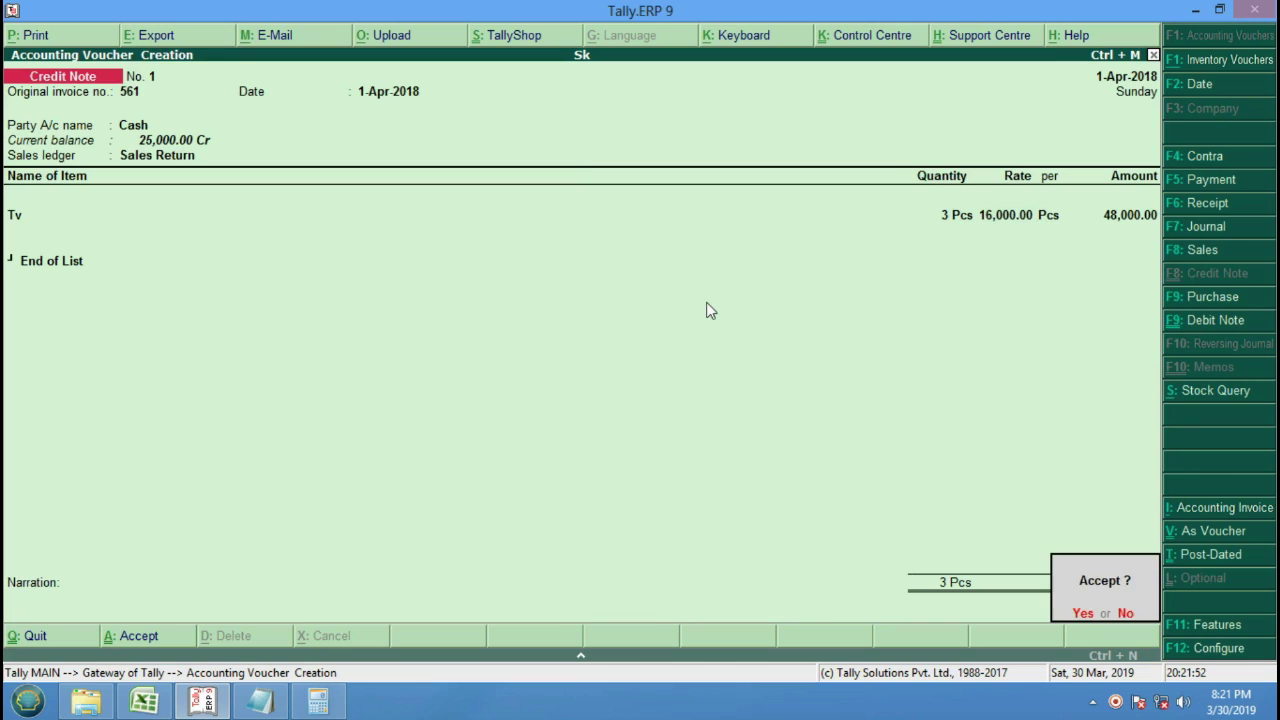
pyautogui.press('Return')
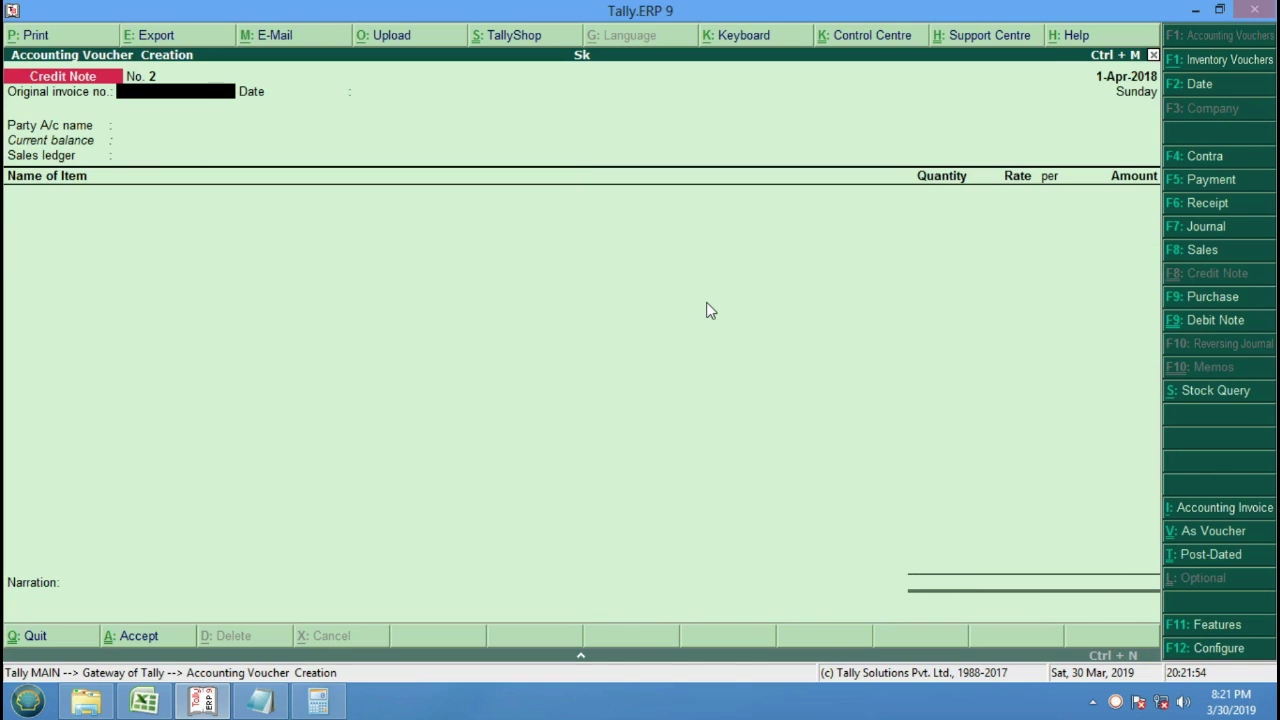
pyautogui.press('Escape')
pyautogui.press('Return')
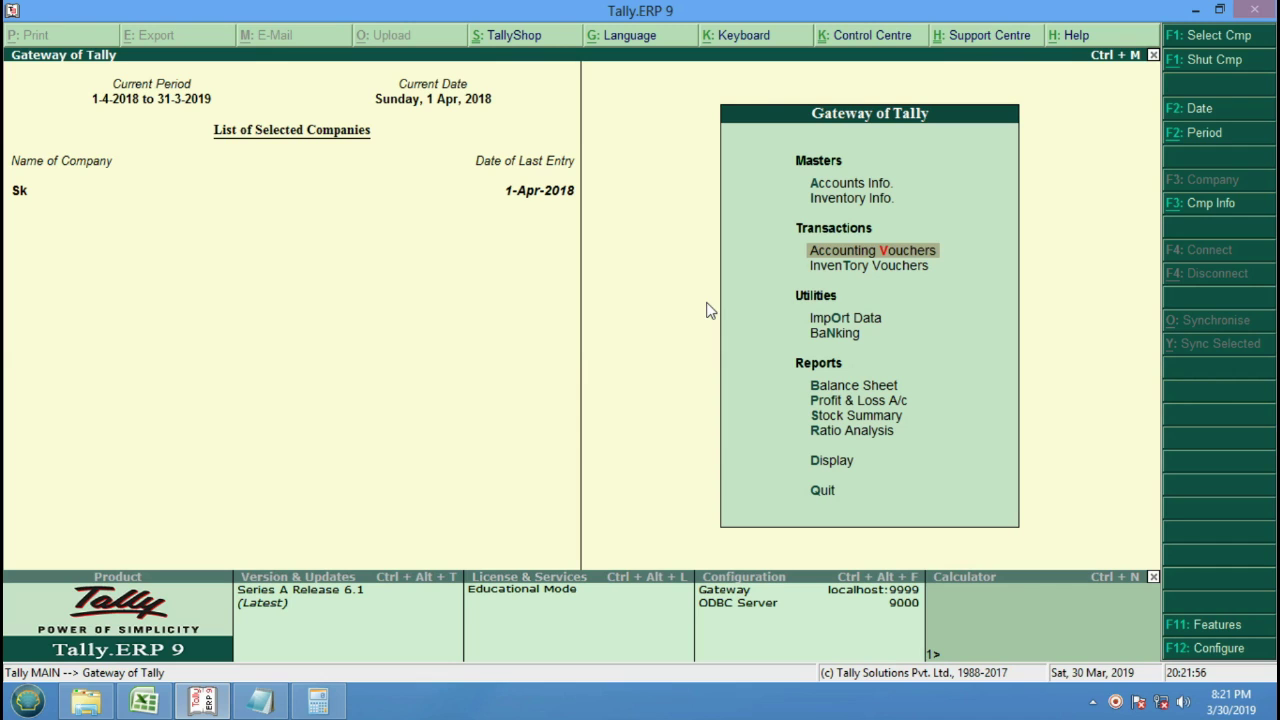
# Review Tv's stock vouchers under Stock Summary > Bpl (closing 5 Pcs worth 75,000), then back out.
pyautogui.press('Down')
pyautogui.press('Down')
pyautogui.press('Down')
pyautogui.press('Down')
pyautogui.press('Down')
pyautogui.press('Down')
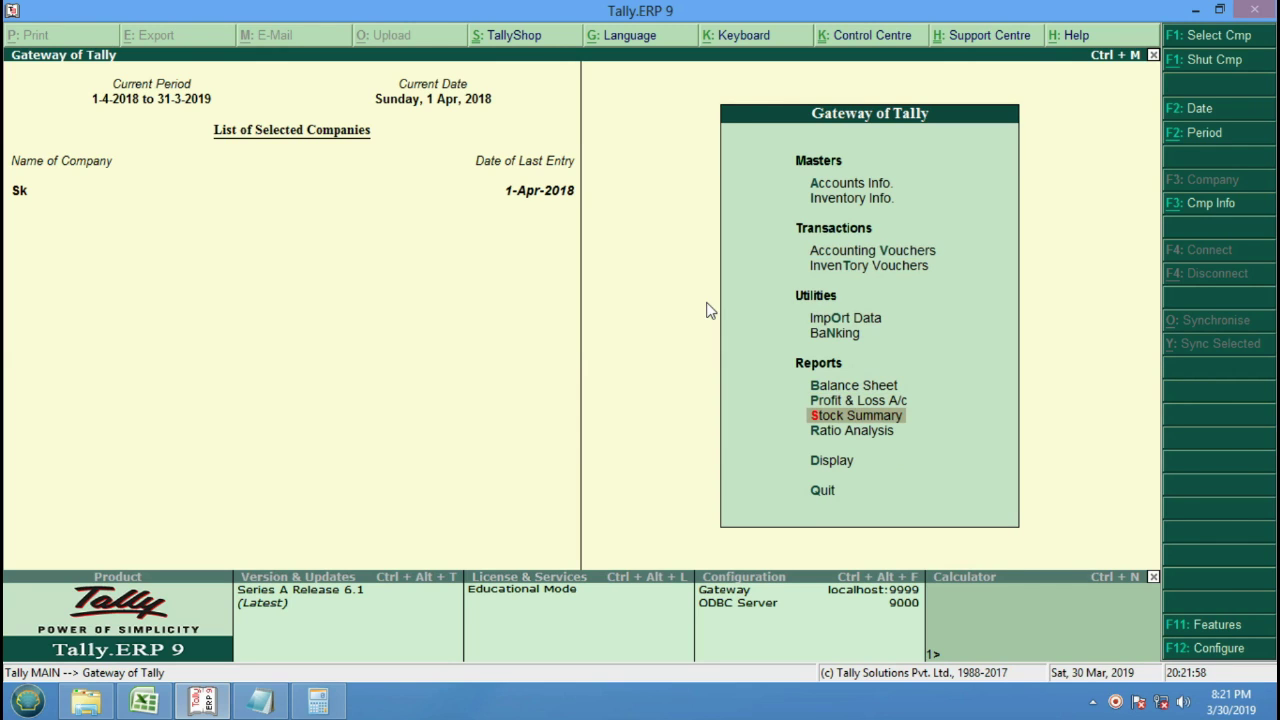
pyautogui.press('Return')
pyautogui.press('Return')
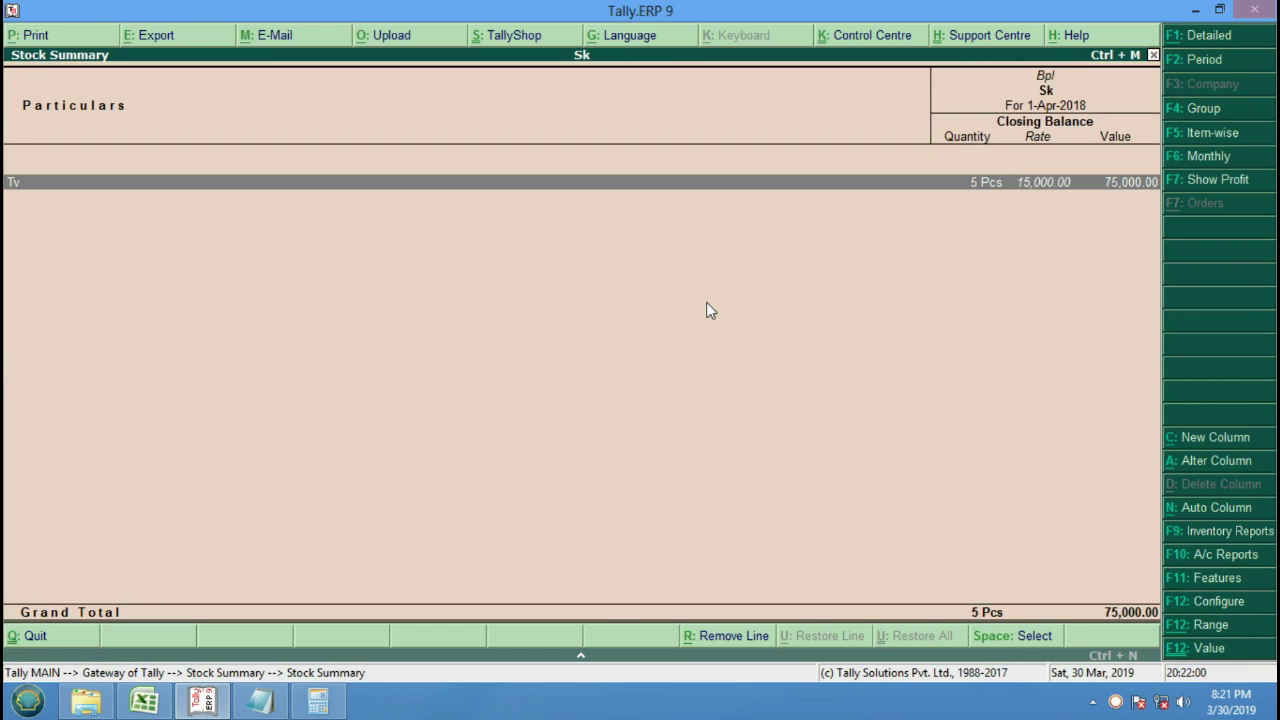
pyautogui.press('Return')
pyautogui.press('Return')
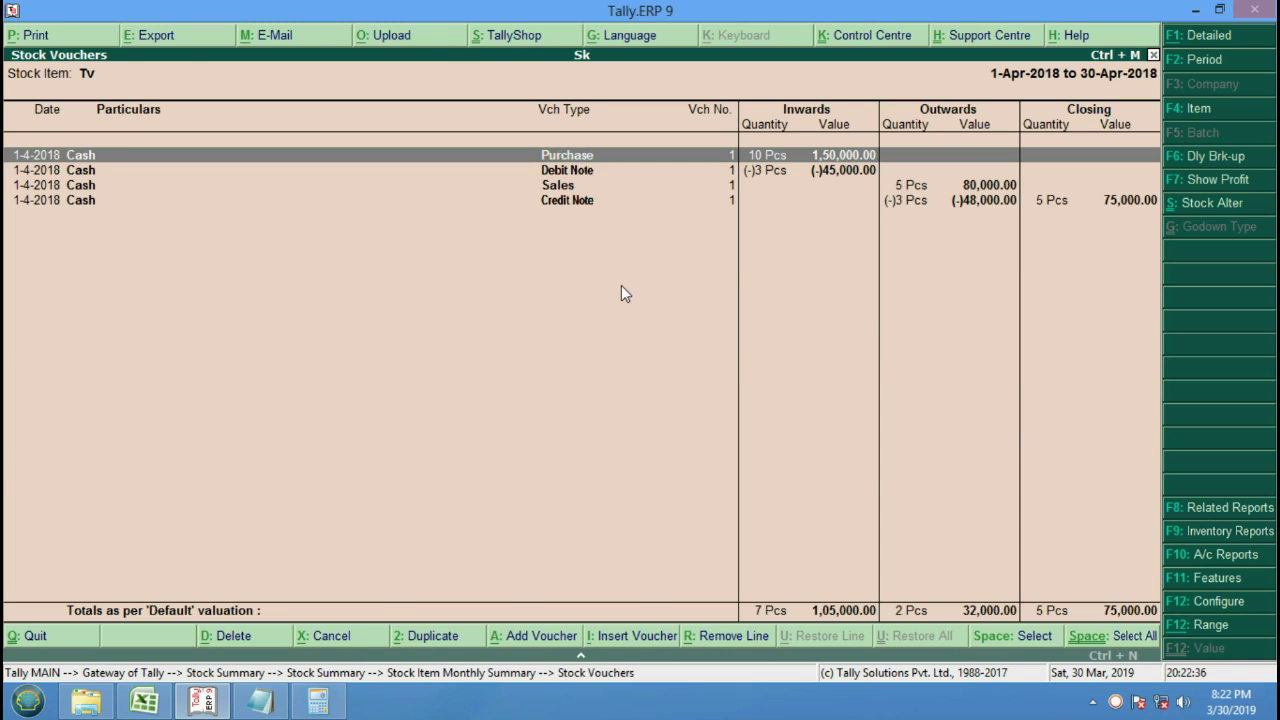
pyautogui.press('Escape')
pyautogui.press('Escape')
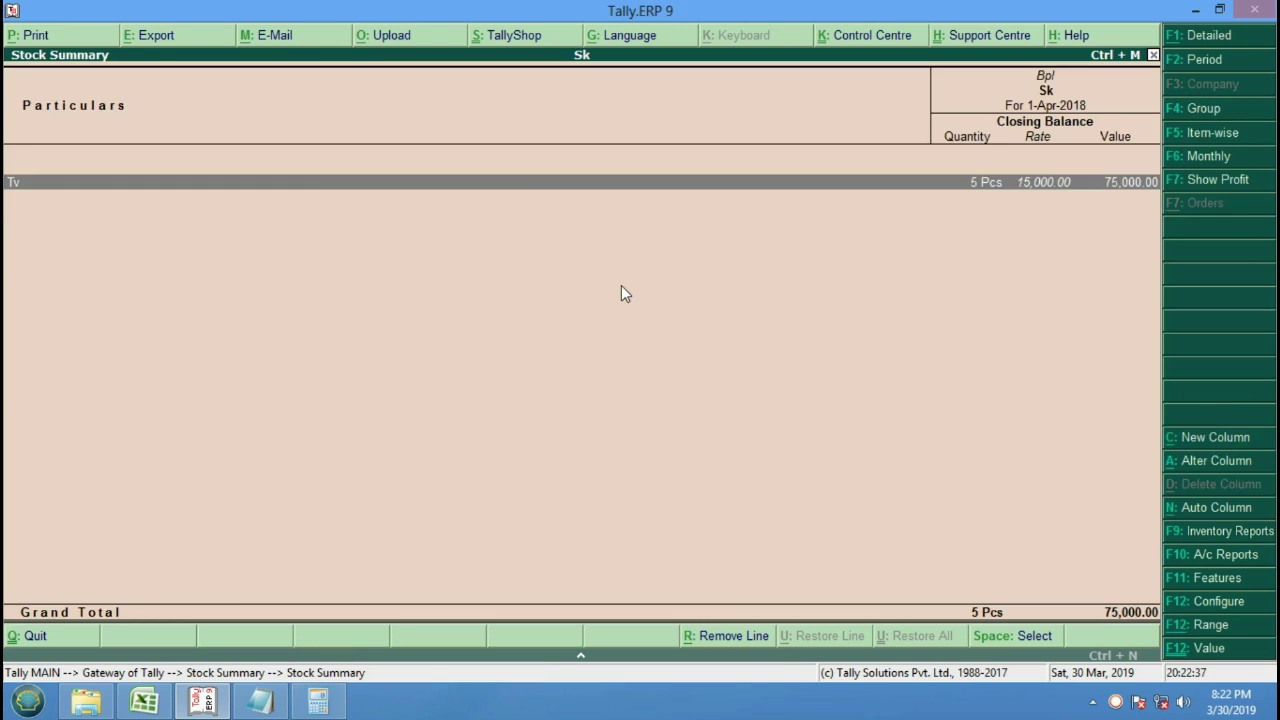
pyautogui.press('Escape')
pyautogui.press('Escape')
pyautogui.press('Down')
pyautogui.press('Down')
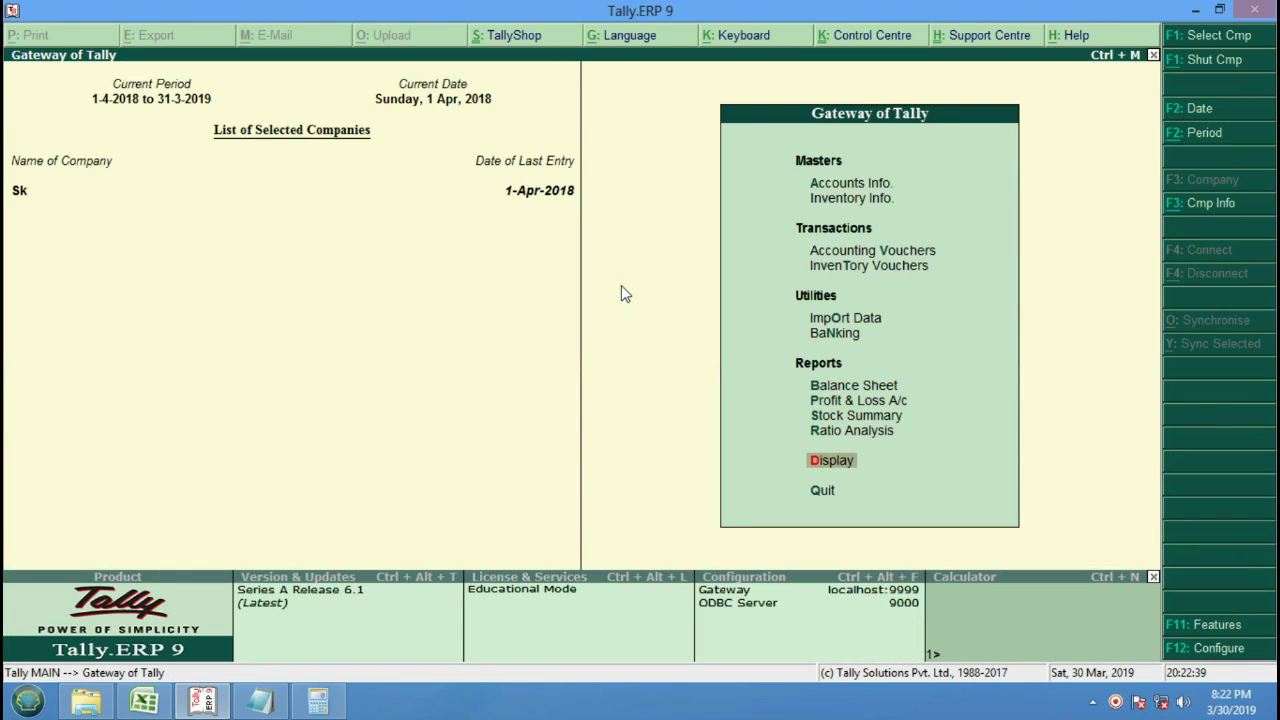
pyautogui.press('Return')
pyautogui.press('Down')
pyautogui.press('Return')
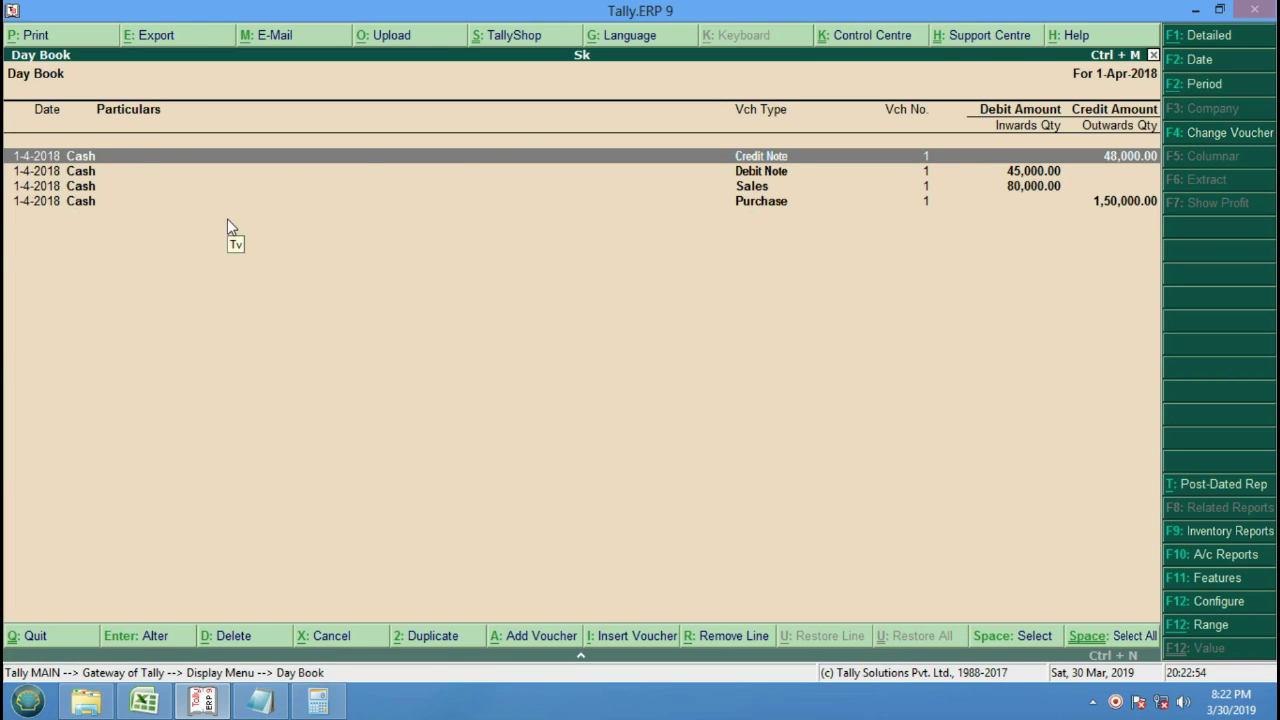
pyautogui.hotkey('alt', 'F1')
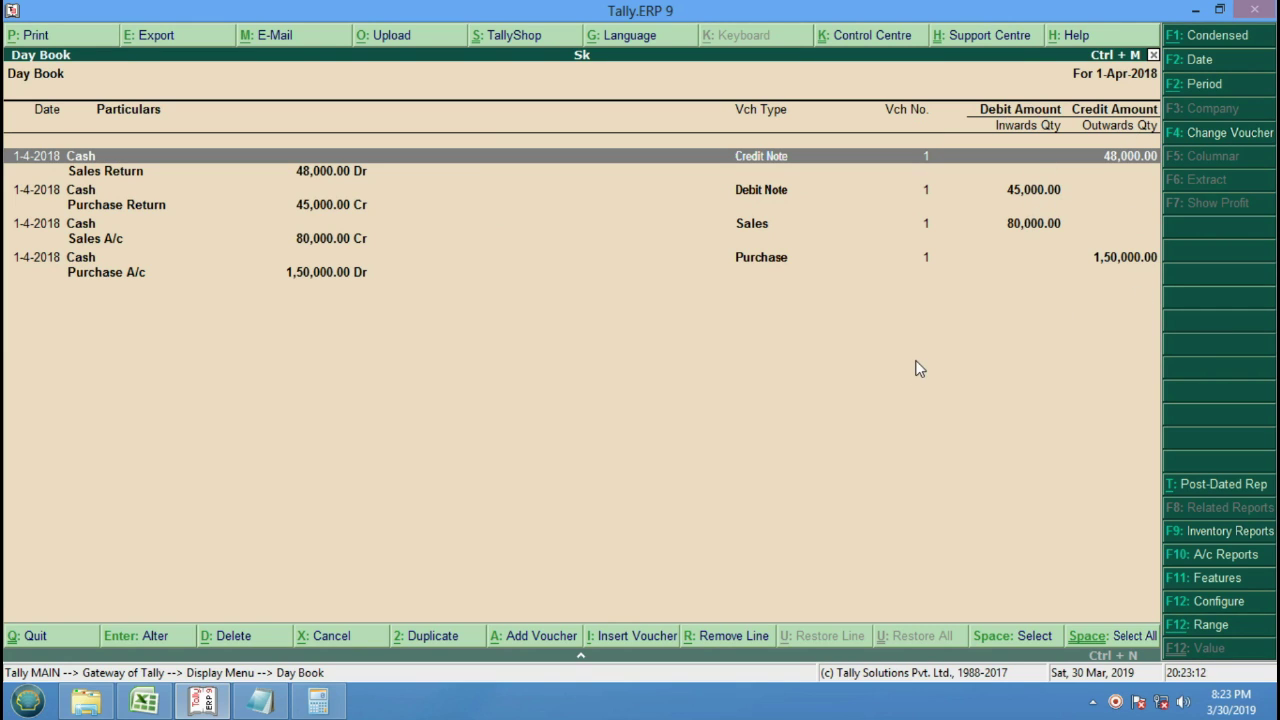
pyautogui.press('Escape')
pyautogui.press('Escape')
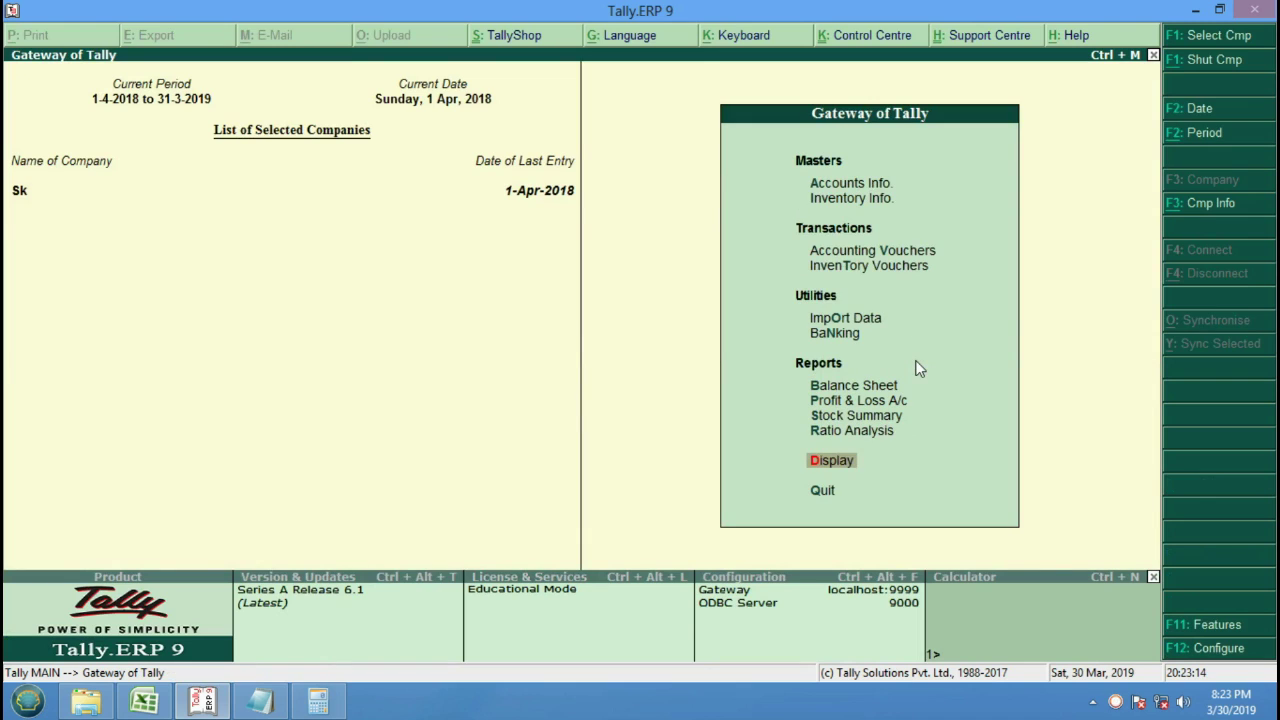
pyautogui.press('Up')
pyautogui.press('Up')
pyautogui.press('Up')
pyautogui.press('Up')
pyautogui.press('Up')
pyautogui.press('Up')
pyautogui.press('Up')
pyautogui.press('Up')
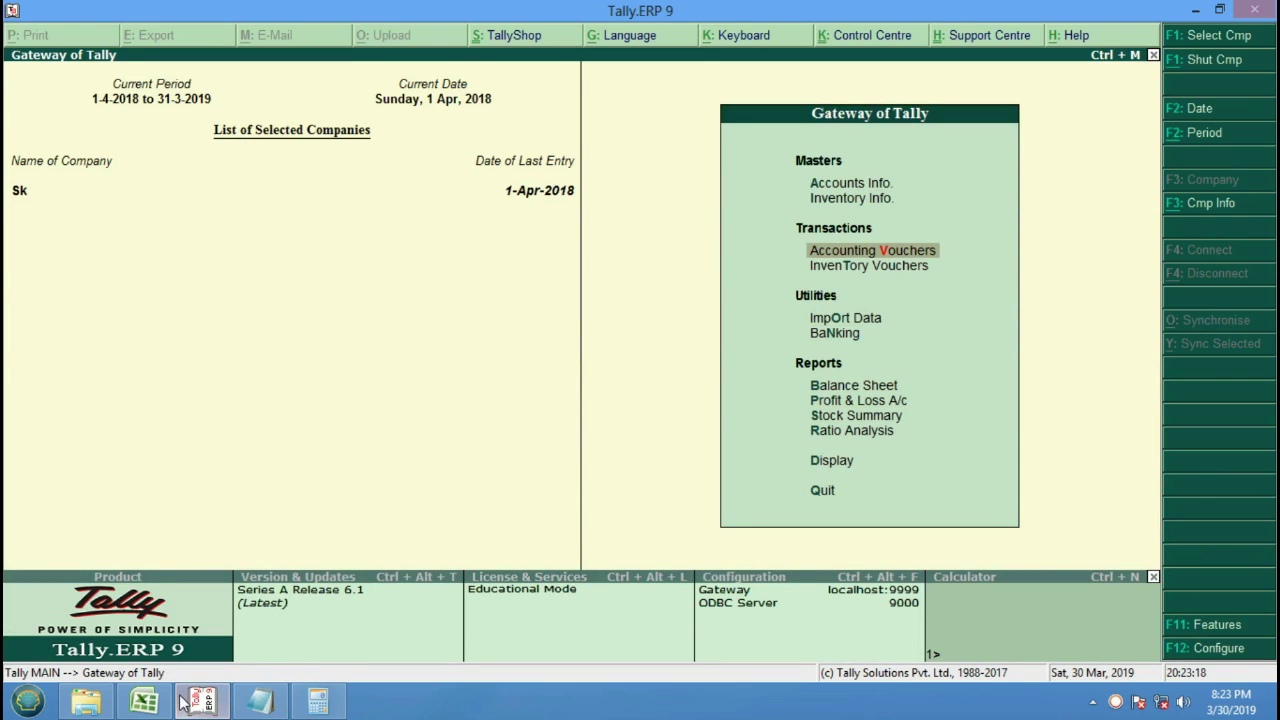
pyautogui.click(148, 702)
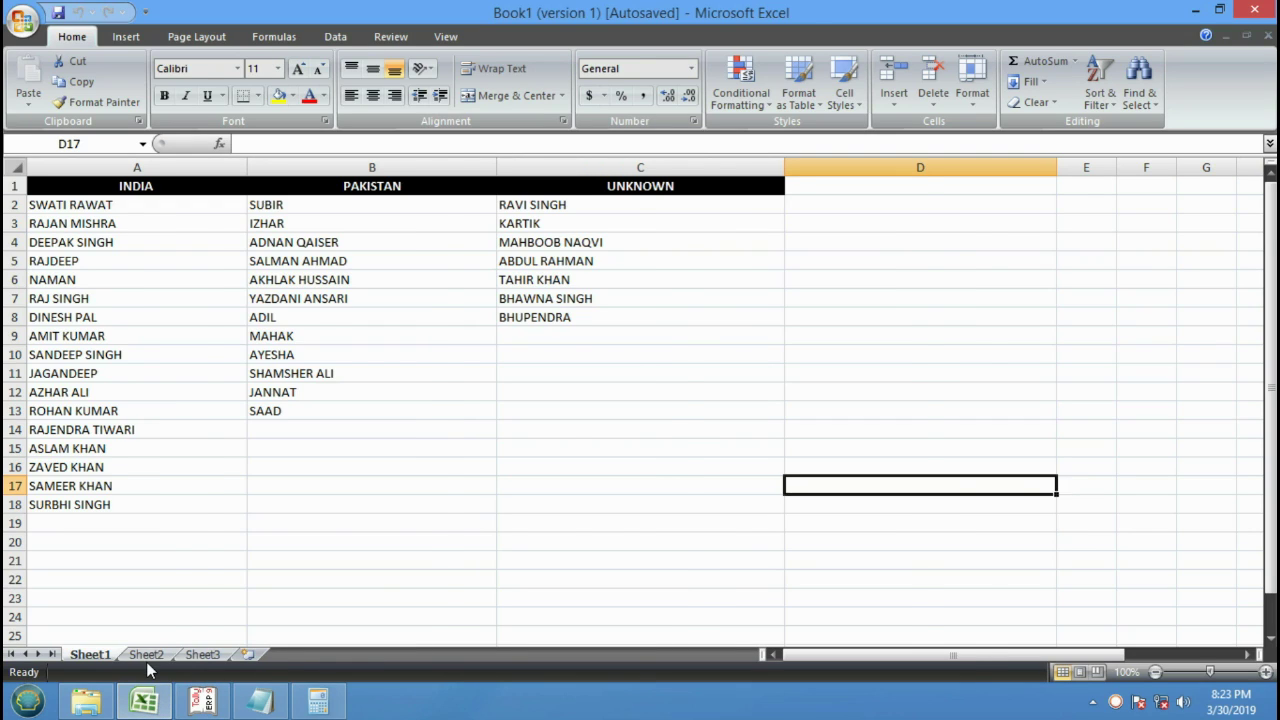
# On Sheet2, widen column A to about 41 characters and select cell A1.
pyautogui.click(146, 656)
pyautogui.click(243, 240)
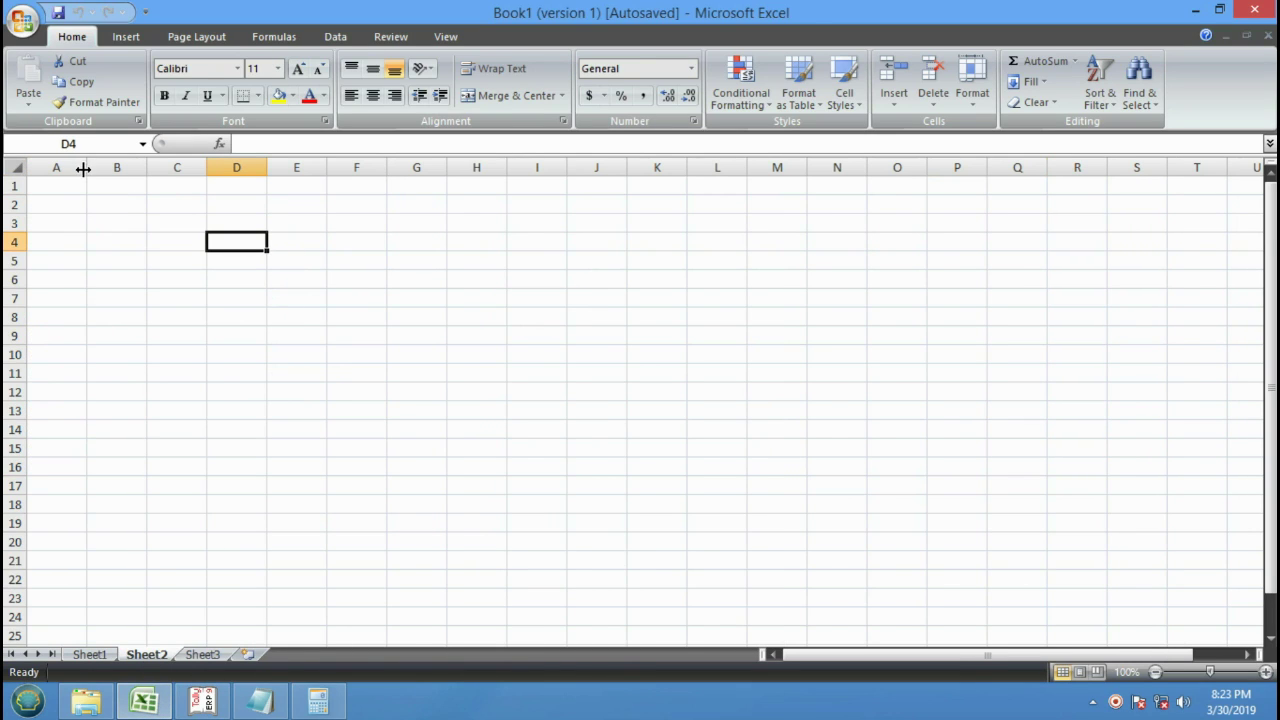
pyautogui.moveTo(86, 167); pyautogui.dragTo(306, 200)
pyautogui.click(178, 188)
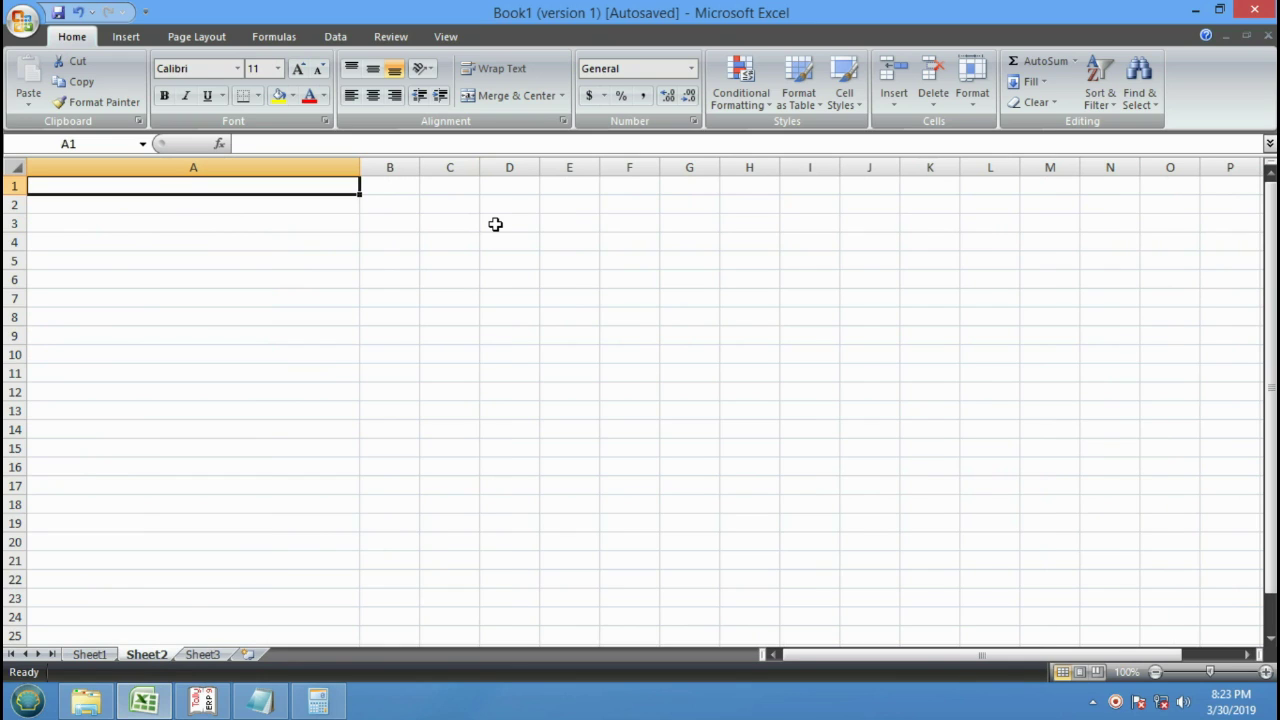
# List COMPANY CREATE, COMPANY OPEN, SHUT COMPANY, PURCHASE, SALES and PAYMENT in A1 to A6.
pyautogui.write('colu')
pyautogui.press('BackSpace')
pyautogui.press('BackSpace')
pyautogui.press('BackSpace')
pyautogui.press('BackSpace')
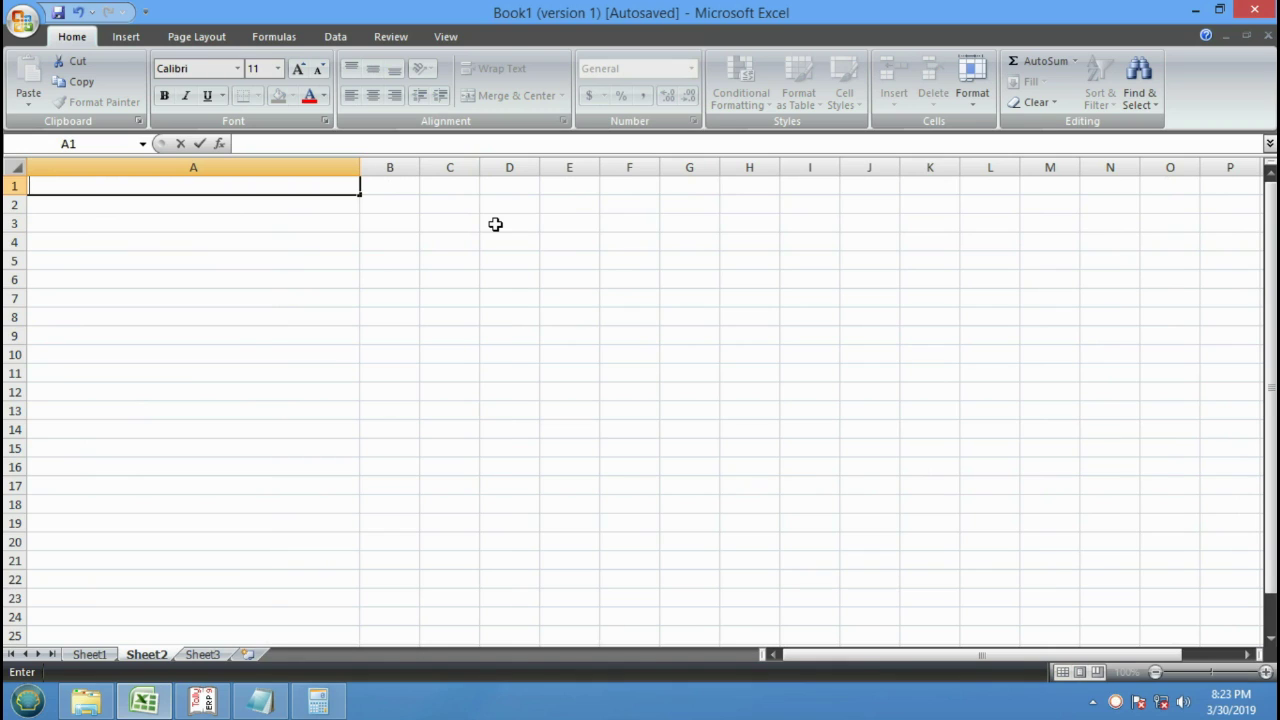
pyautogui.write('COMPANY')
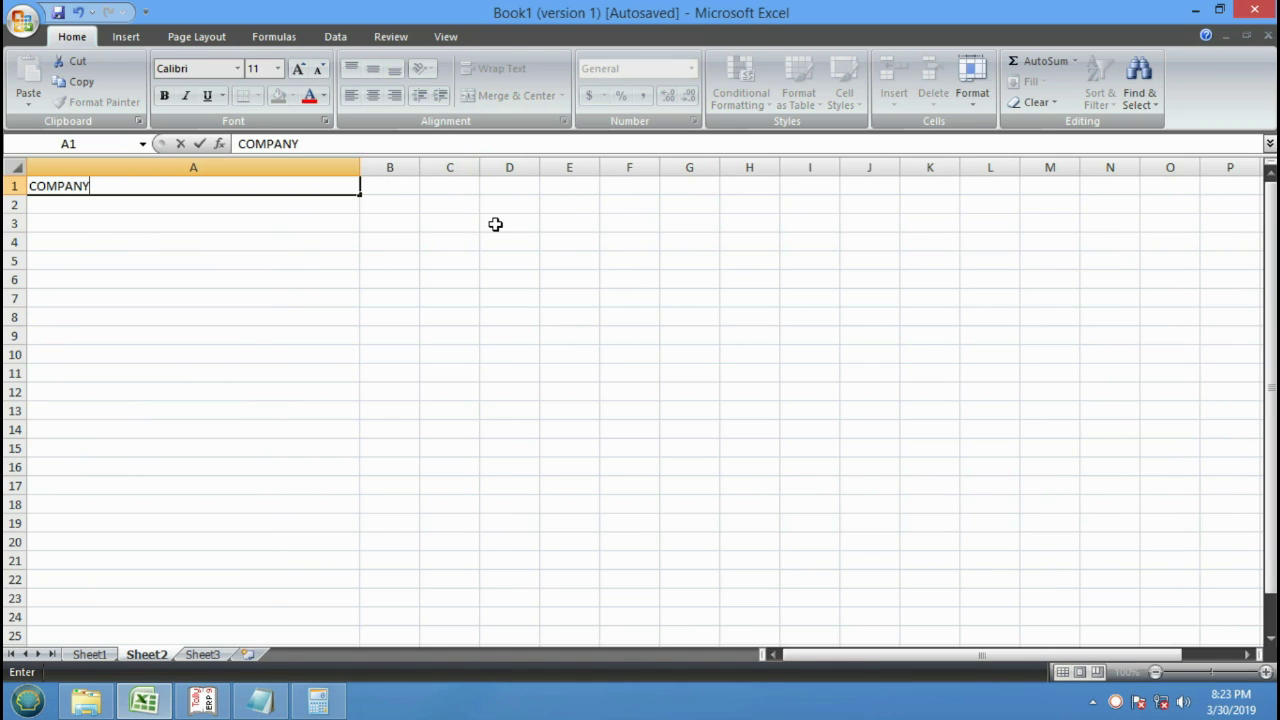
pyautogui.write(' CREATE')
pyautogui.press('Return')
pyautogui.write('COMPANY ')
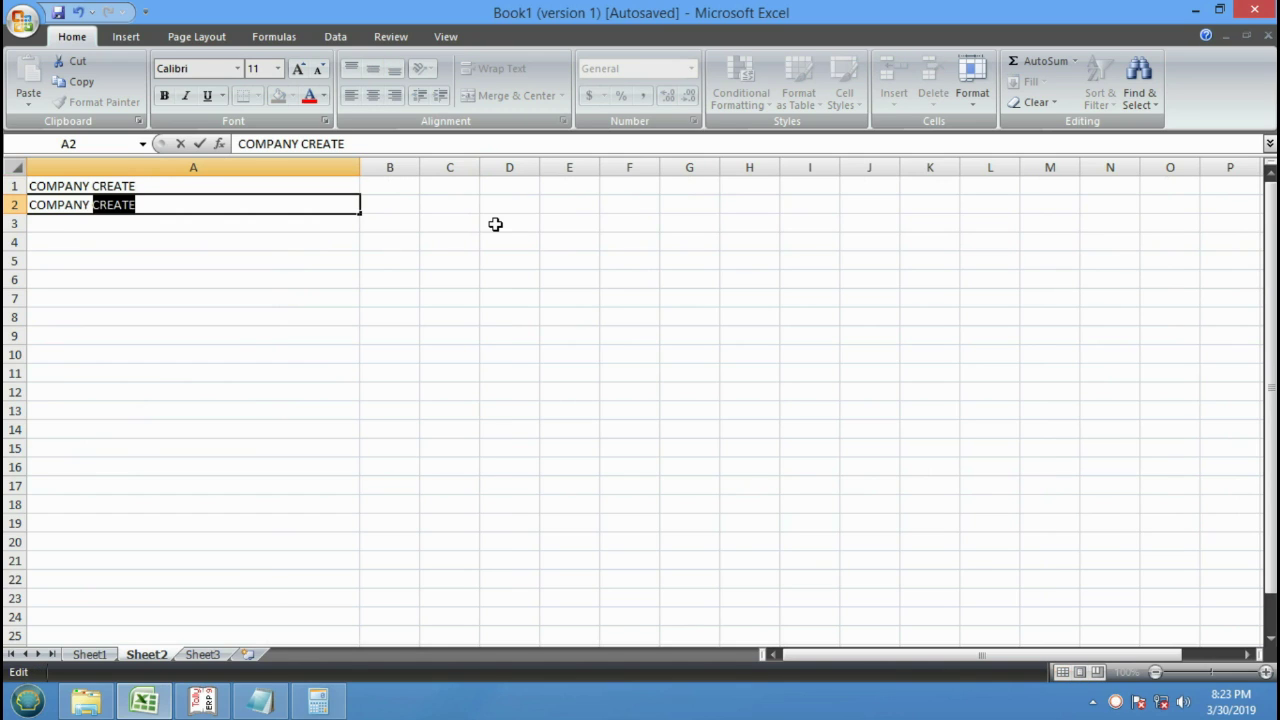
pyautogui.write('OPEN')
pyautogui.press('Return')
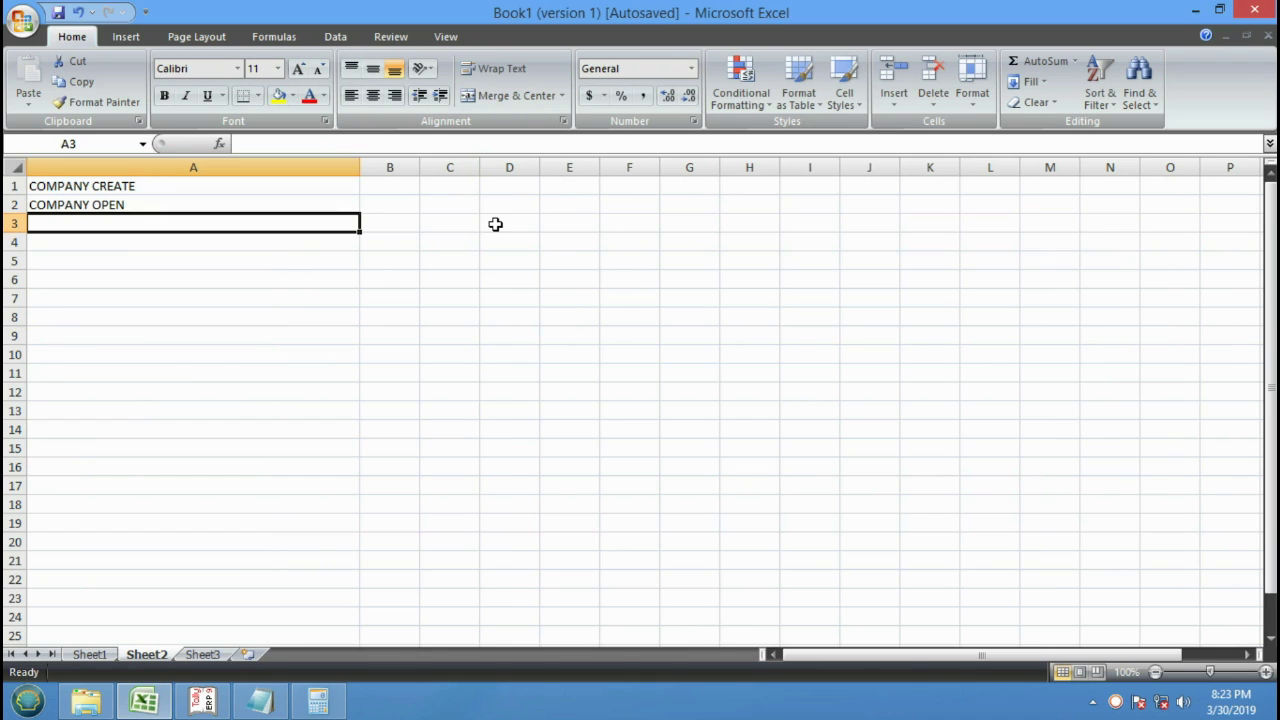
pyautogui.write('SHUT')
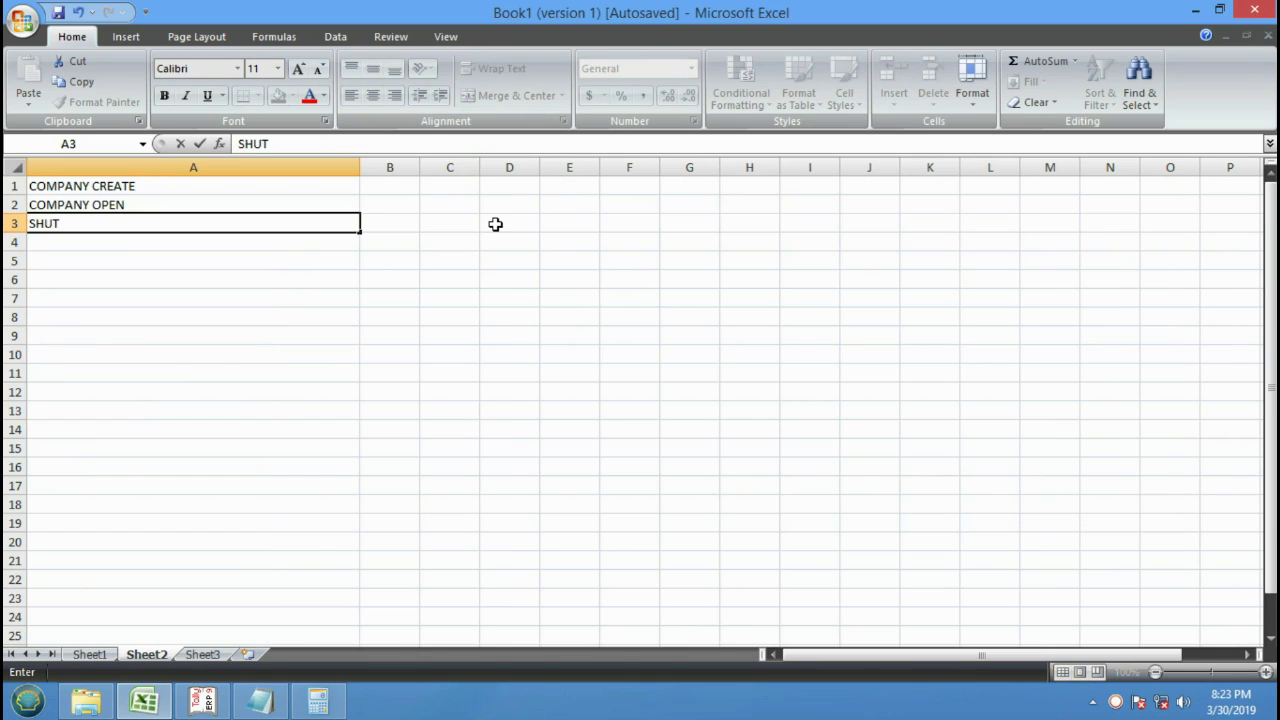
pyautogui.write(' COMPANY')
pyautogui.press('Return')
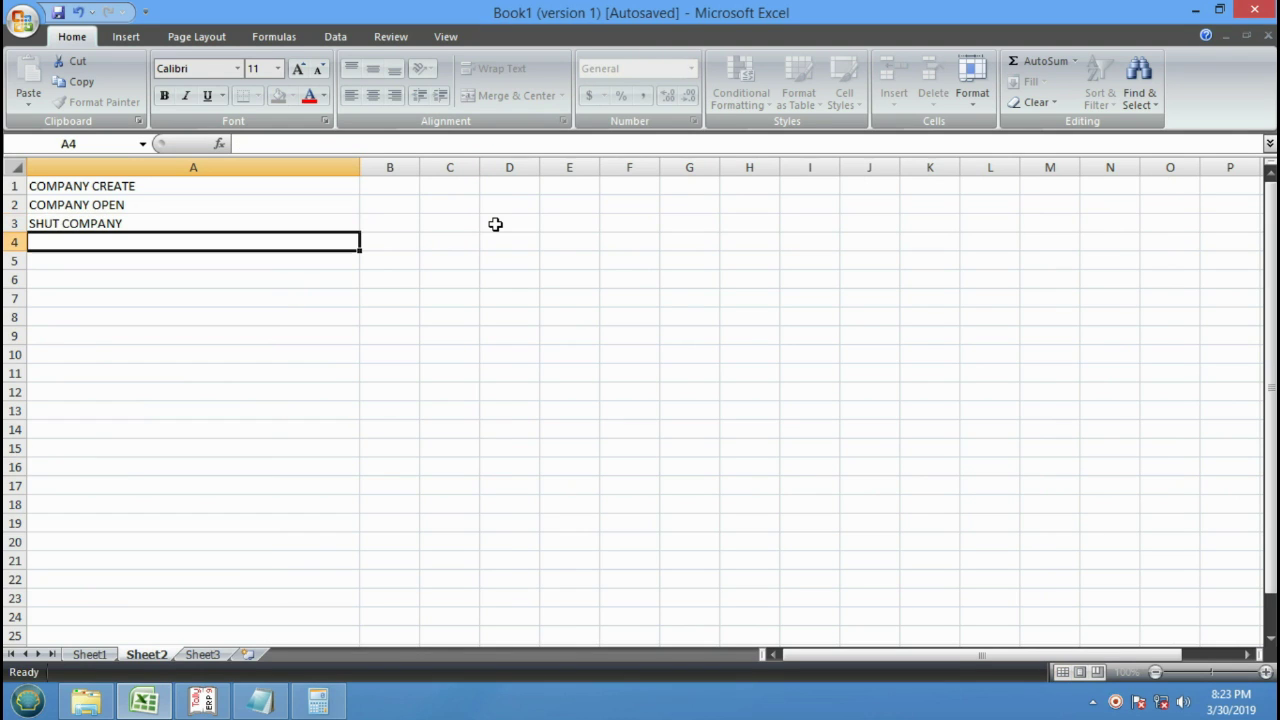
pyautogui.write('PURCHASE')
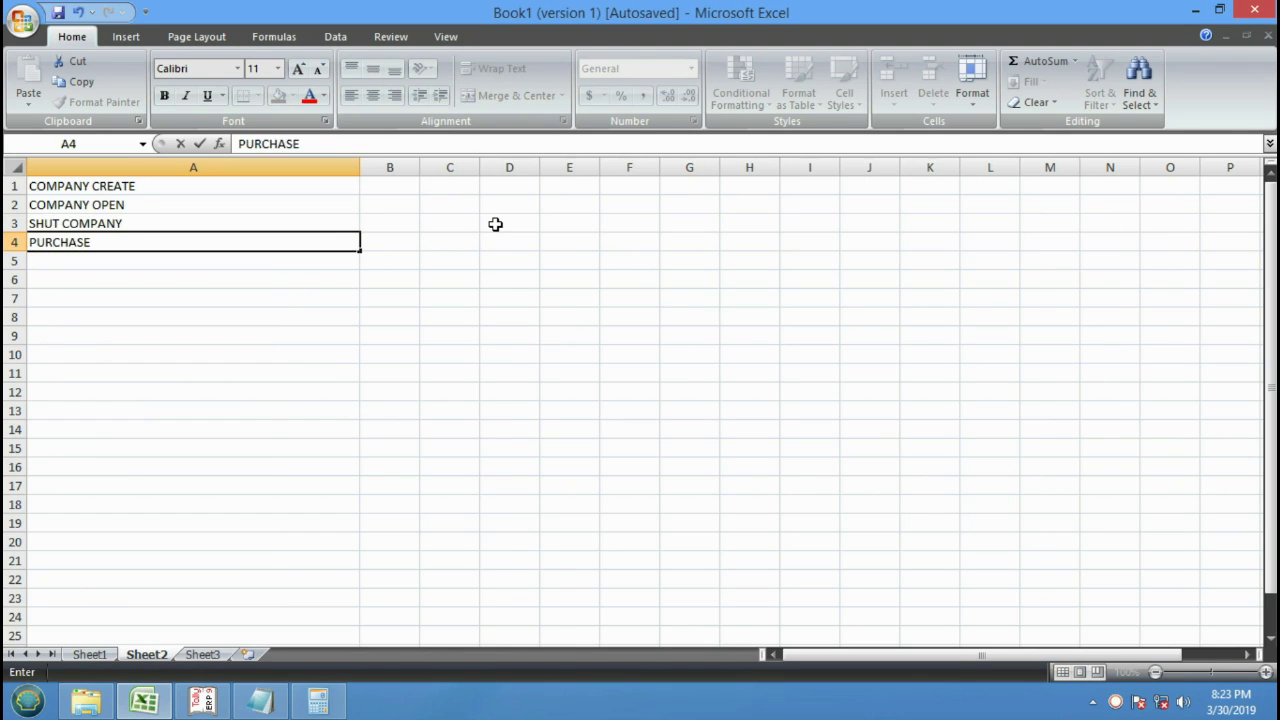
pyautogui.press('Return')
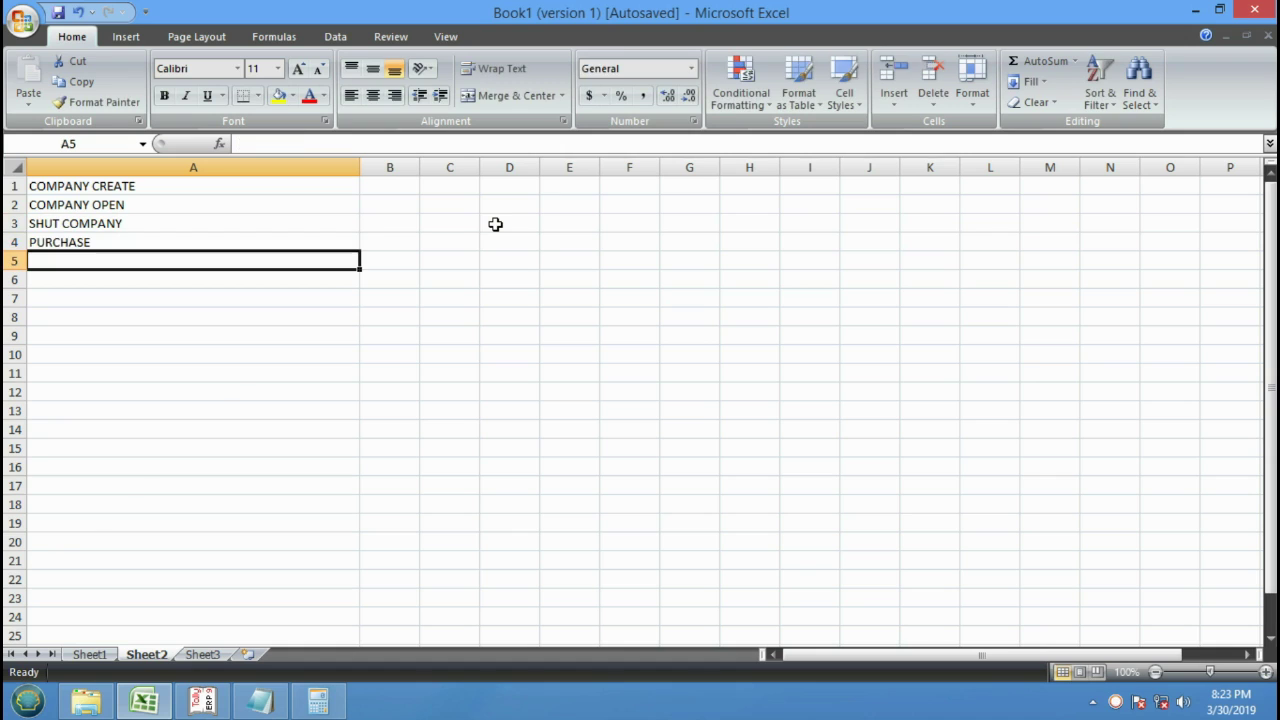
pyautogui.write('SALE')
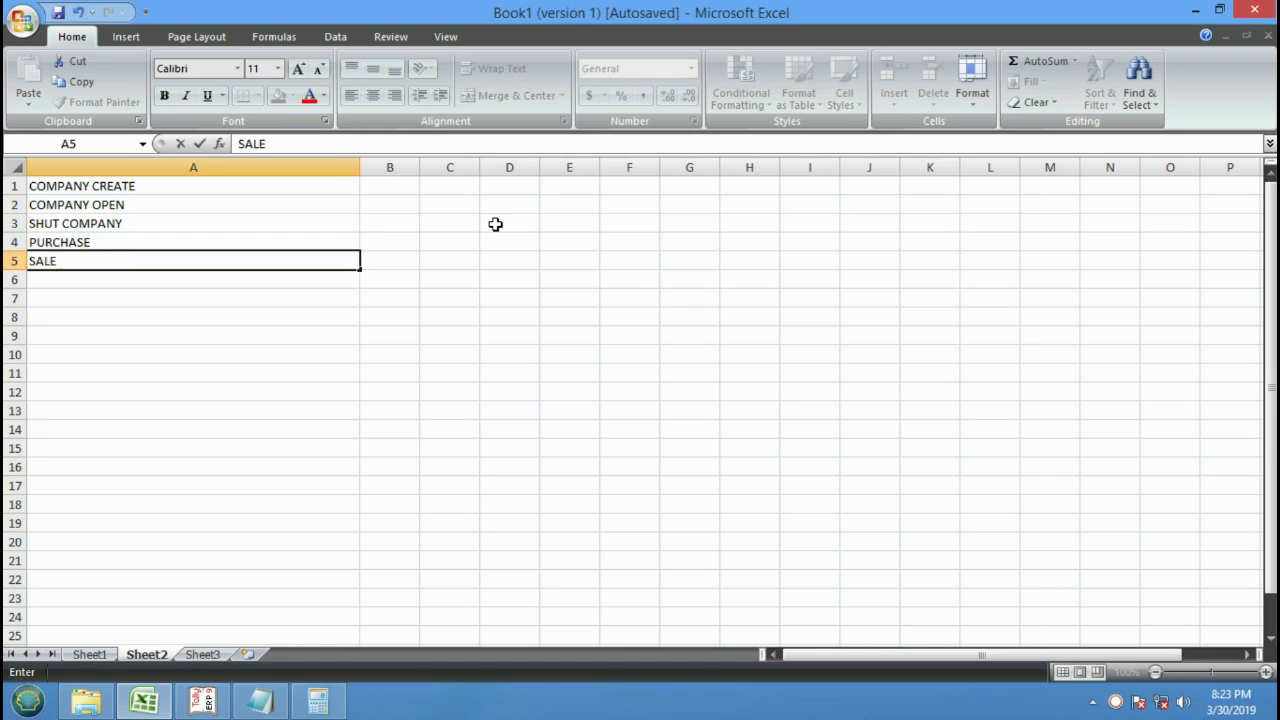
pyautogui.write('S')
pyautogui.press('Return')
pyautogui.write('PAY')
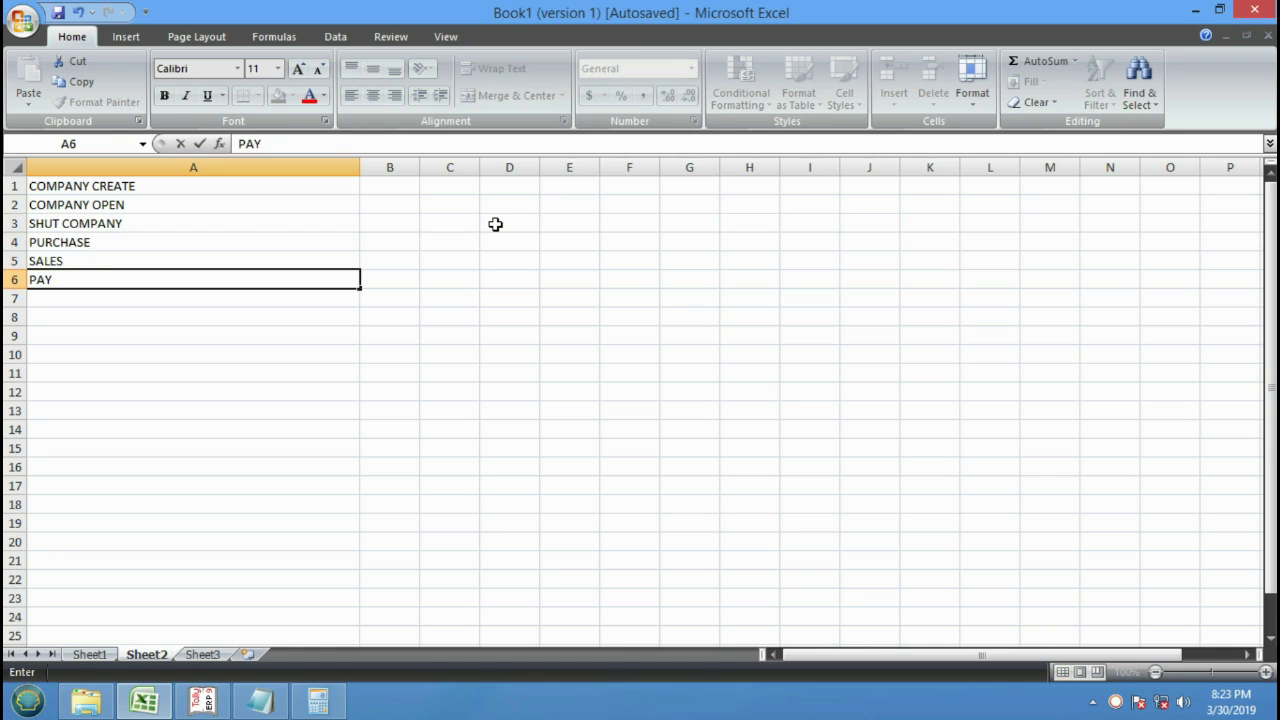
pyautogui.write('MENT')
pyautogui.press('Return')
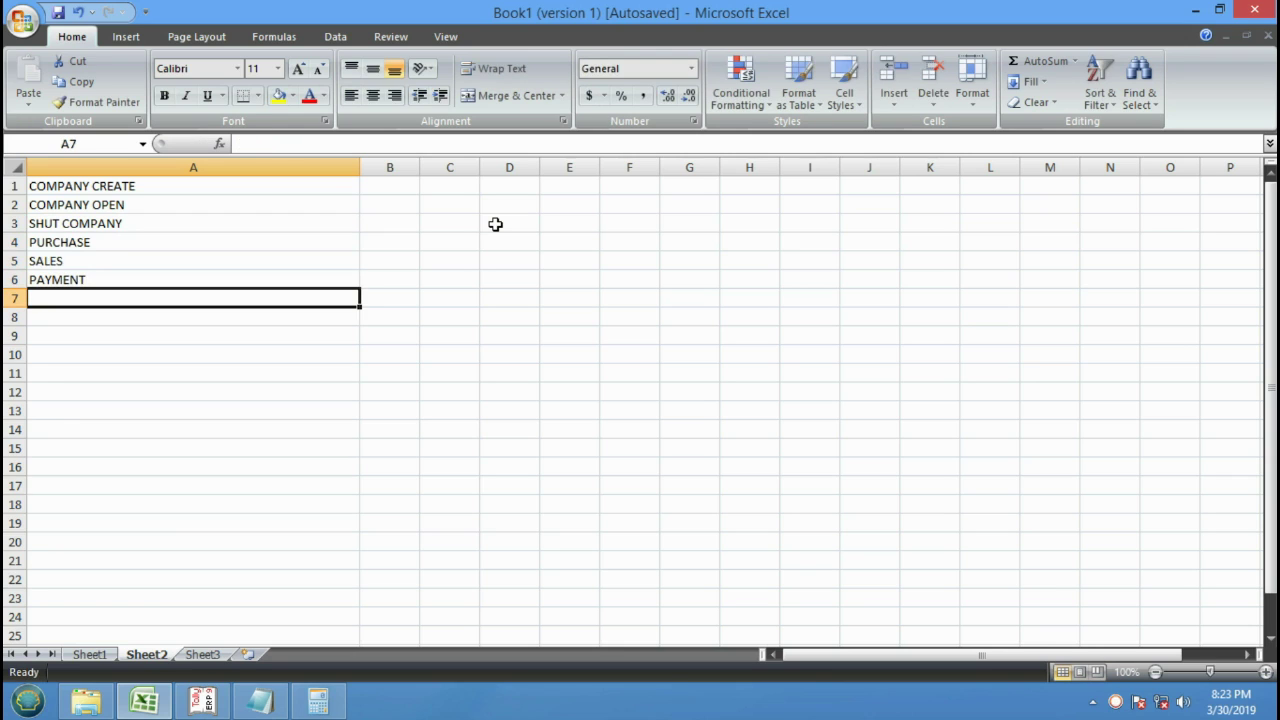
# Add RECIEPT, CONTRA, SALES REURN and PURCHASE RETURN in A7 to A10.
pyautogui.write('RECIPT')
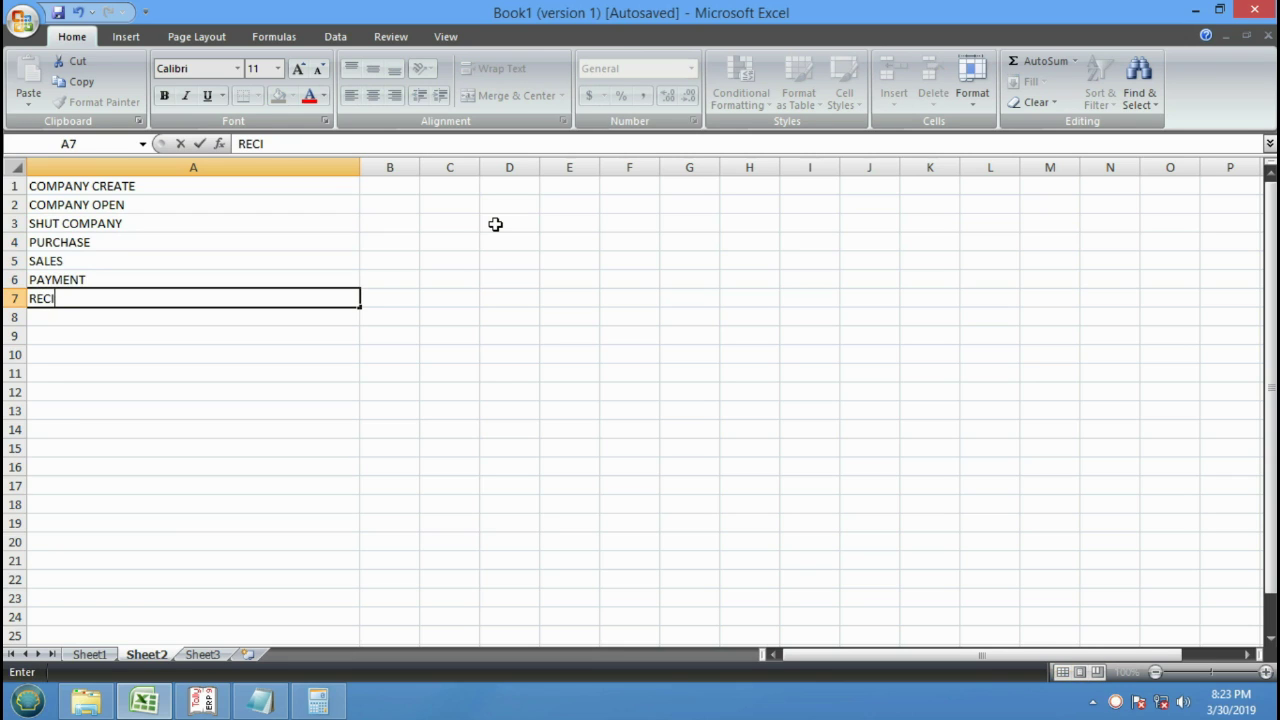
pyautogui.press('BackSpace')
pyautogui.press('BackSpace')
pyautogui.write('EPT')
pyautogui.press('Return')
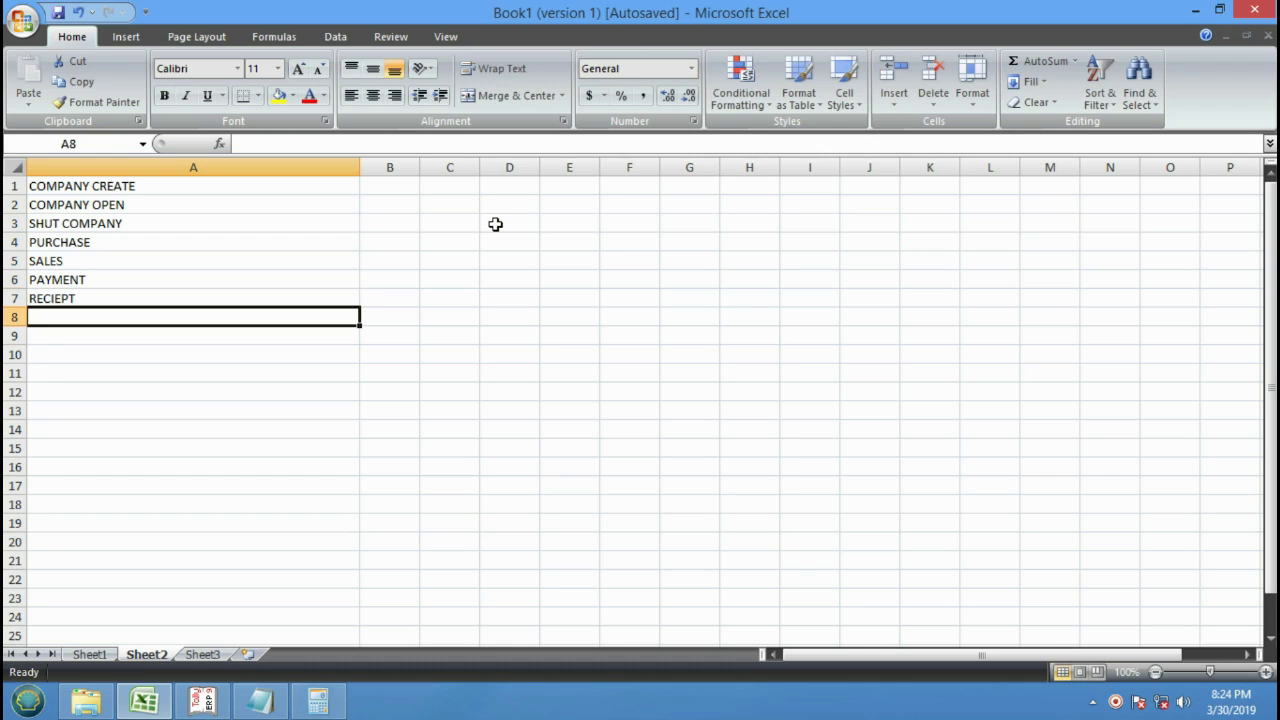
pyautogui.write('CO')
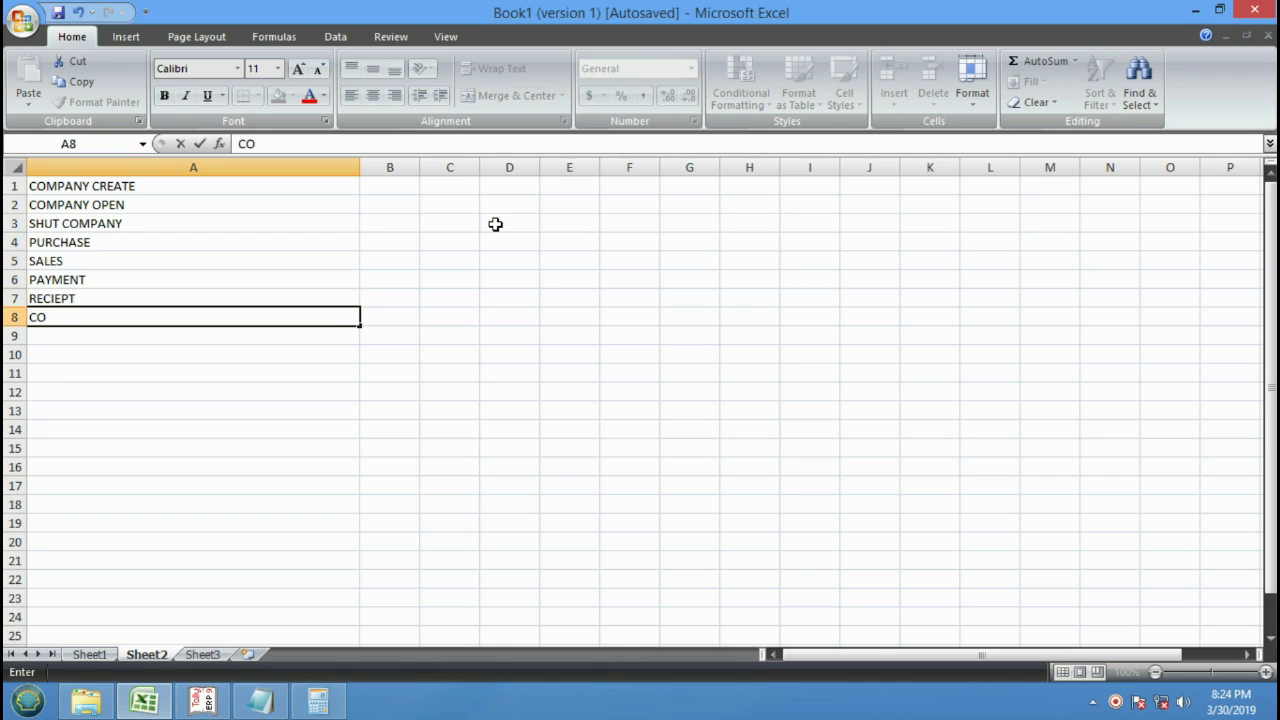
pyautogui.write('NTRA')
pyautogui.press('Return')
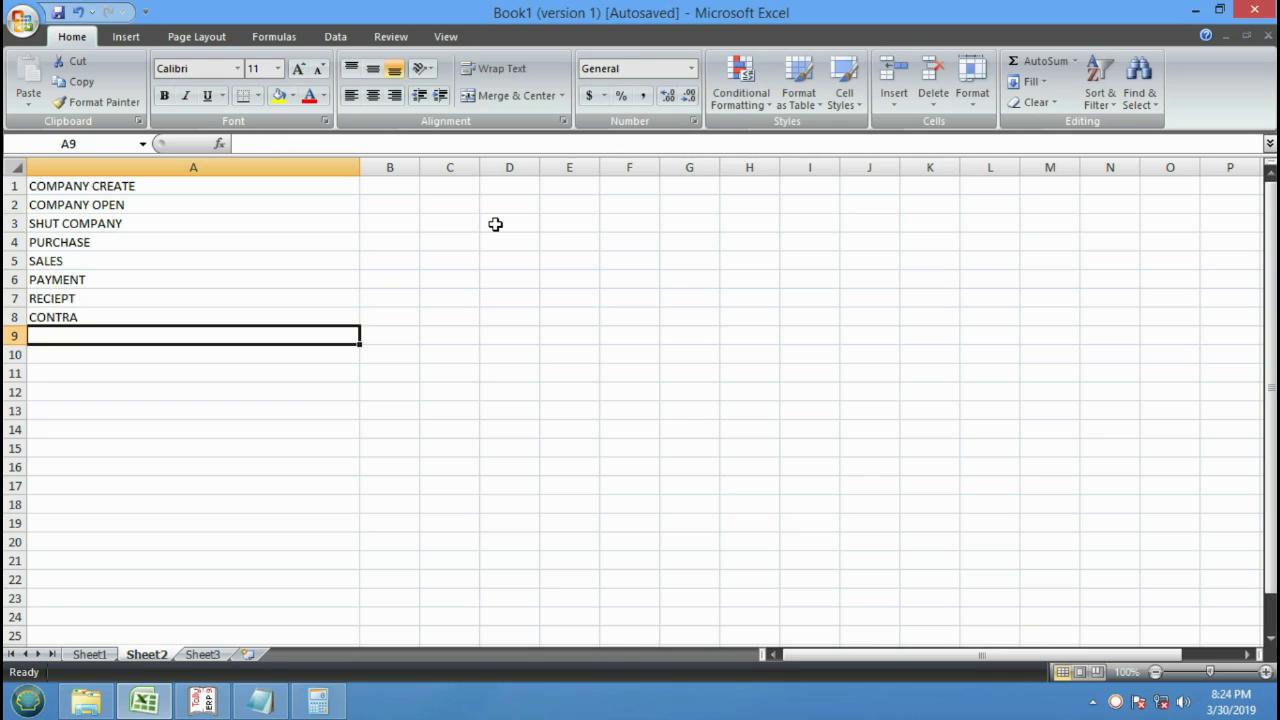
pyautogui.write('SALES')
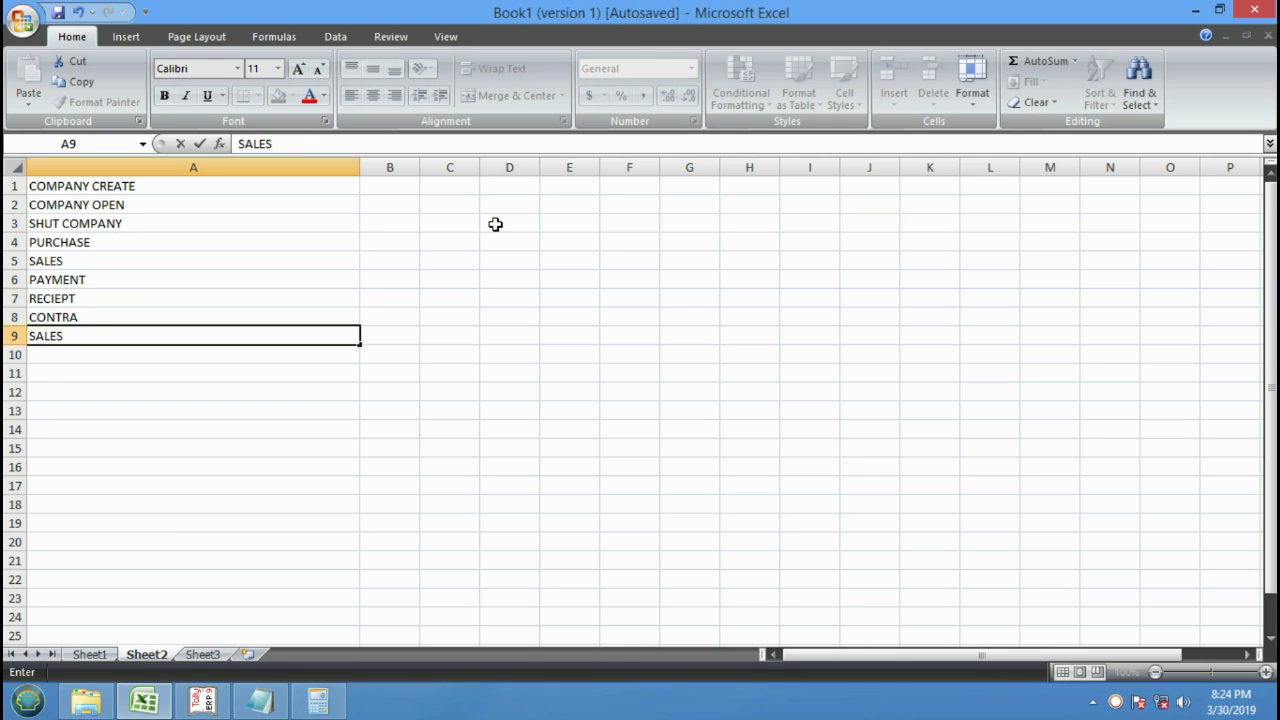
pyautogui.write(' REURN')
pyautogui.press('Return')
pyautogui.write('PURCHA')
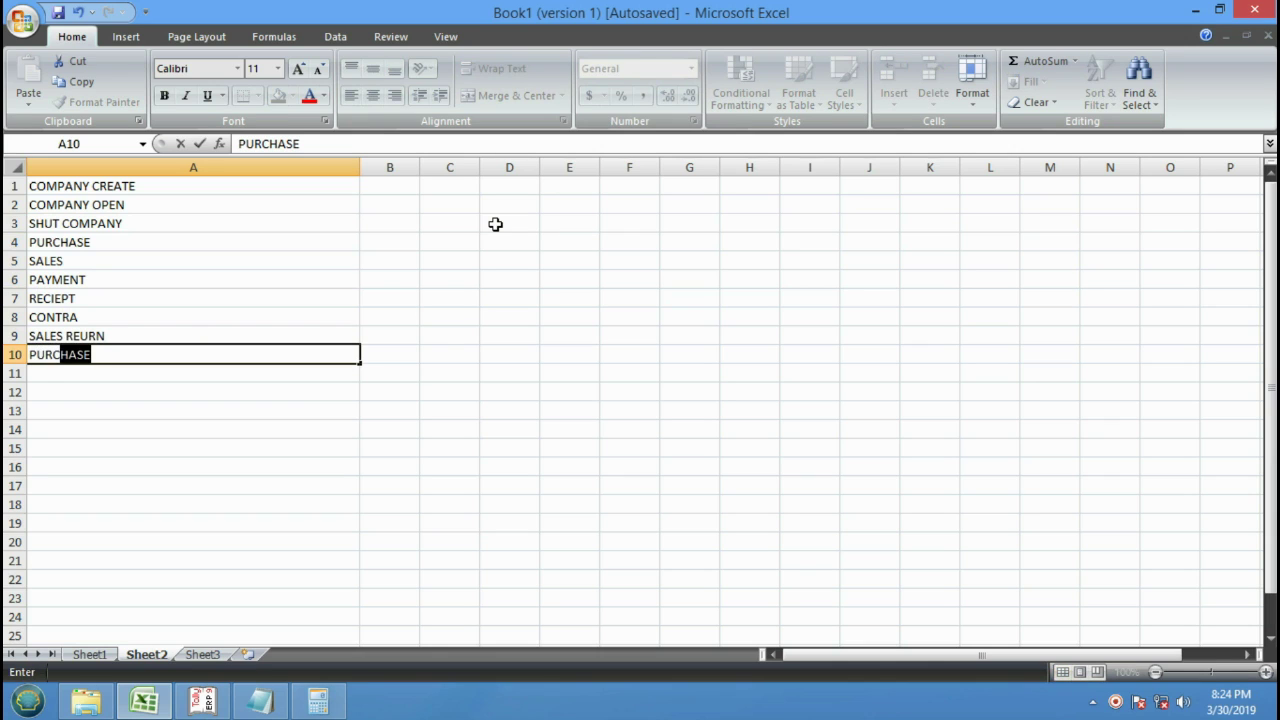
pyautogui.write('SE R')
pyautogui.write('ETURN')
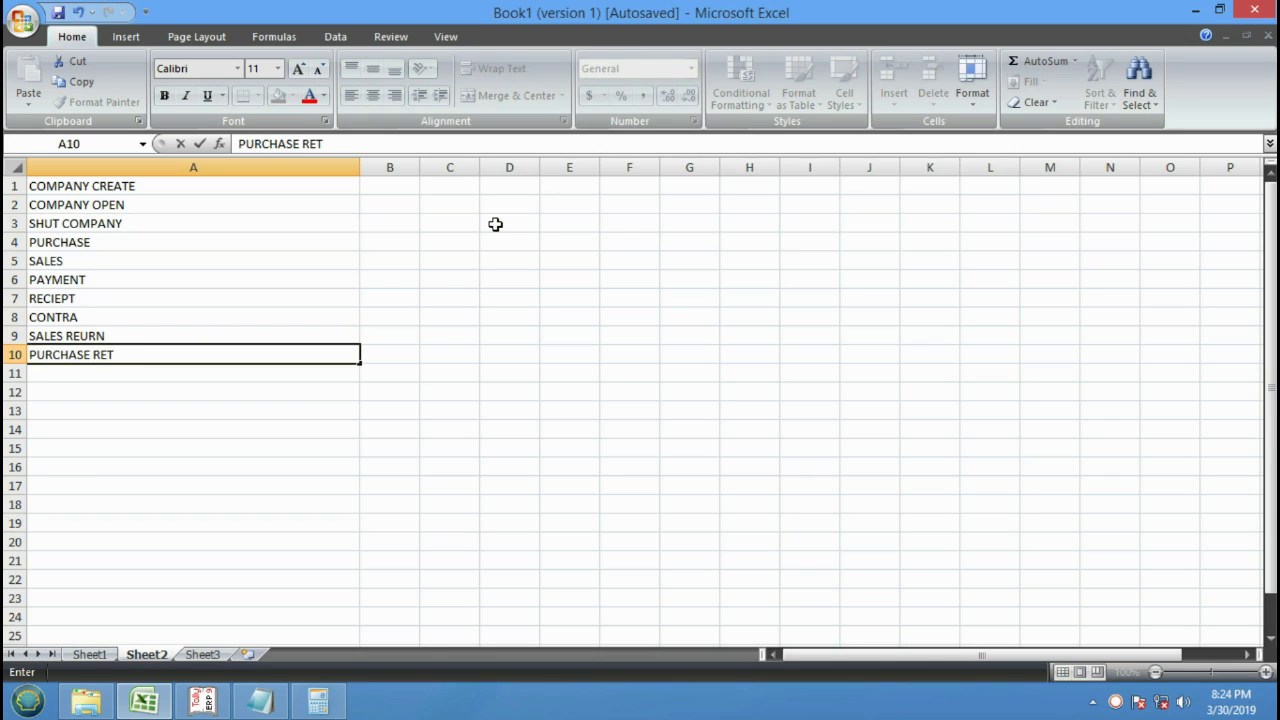
pyautogui.press('Return')
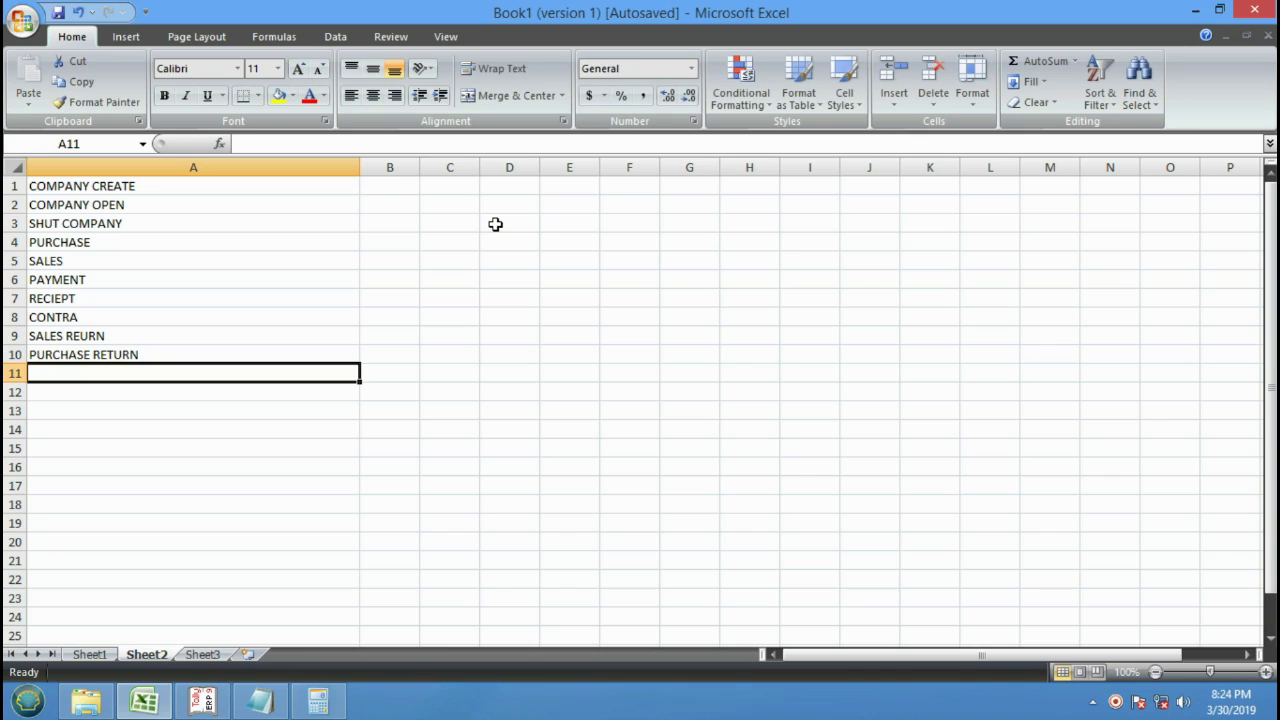
# Enter JOURNAL in A11, opening accounting voucher creation in Tally along the way.
pyautogui.write('JOUR')
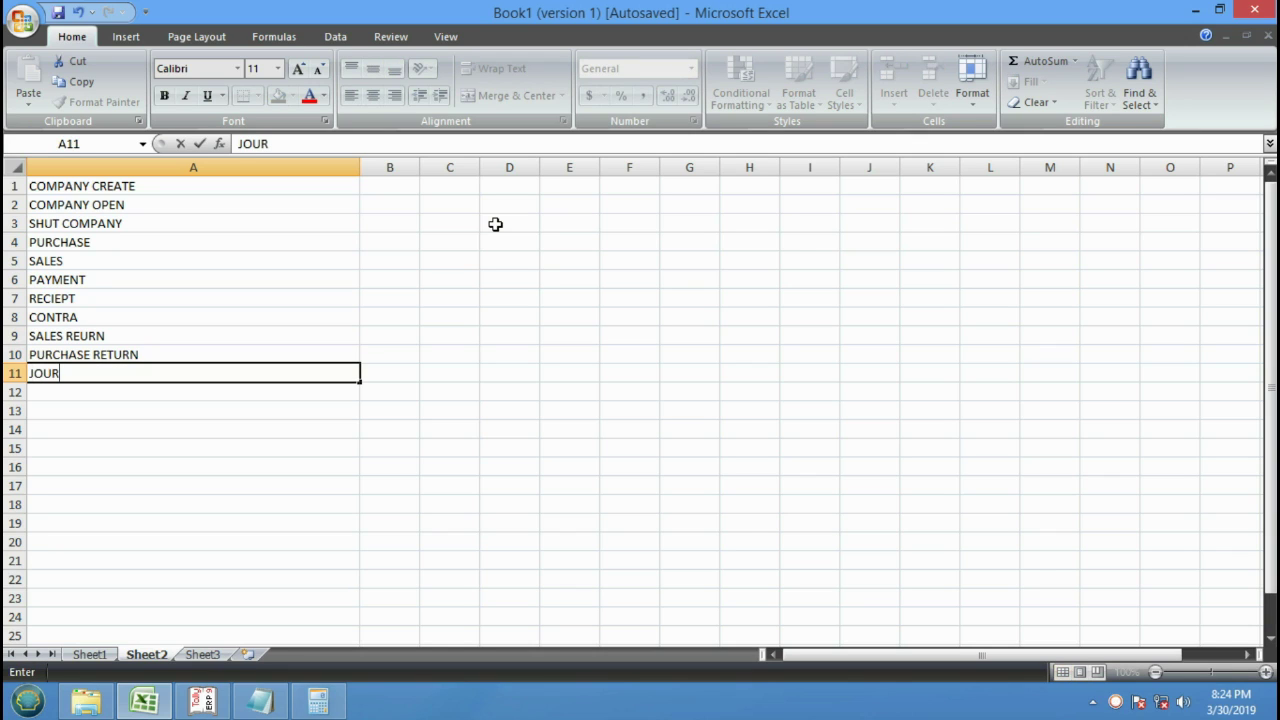
pyautogui.press('BackSpace')
pyautogui.press('BackSpace')
pyautogui.click(203, 700)
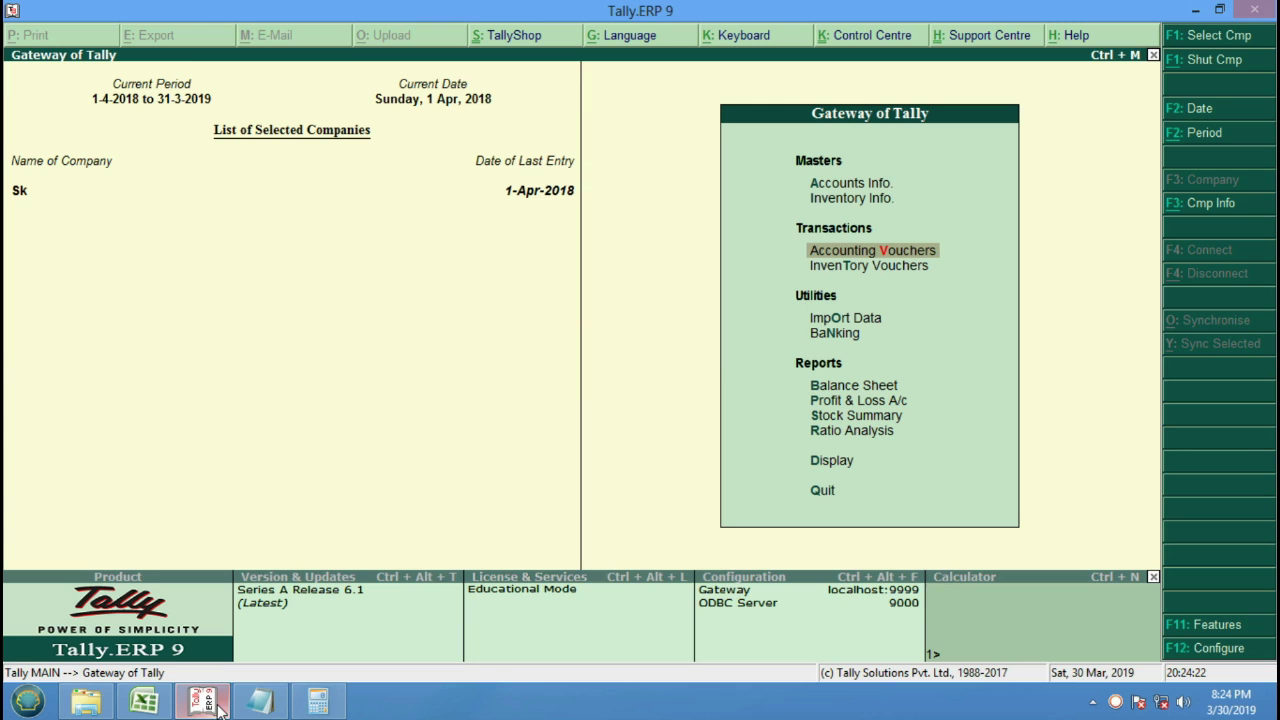
pyautogui.press('Return')
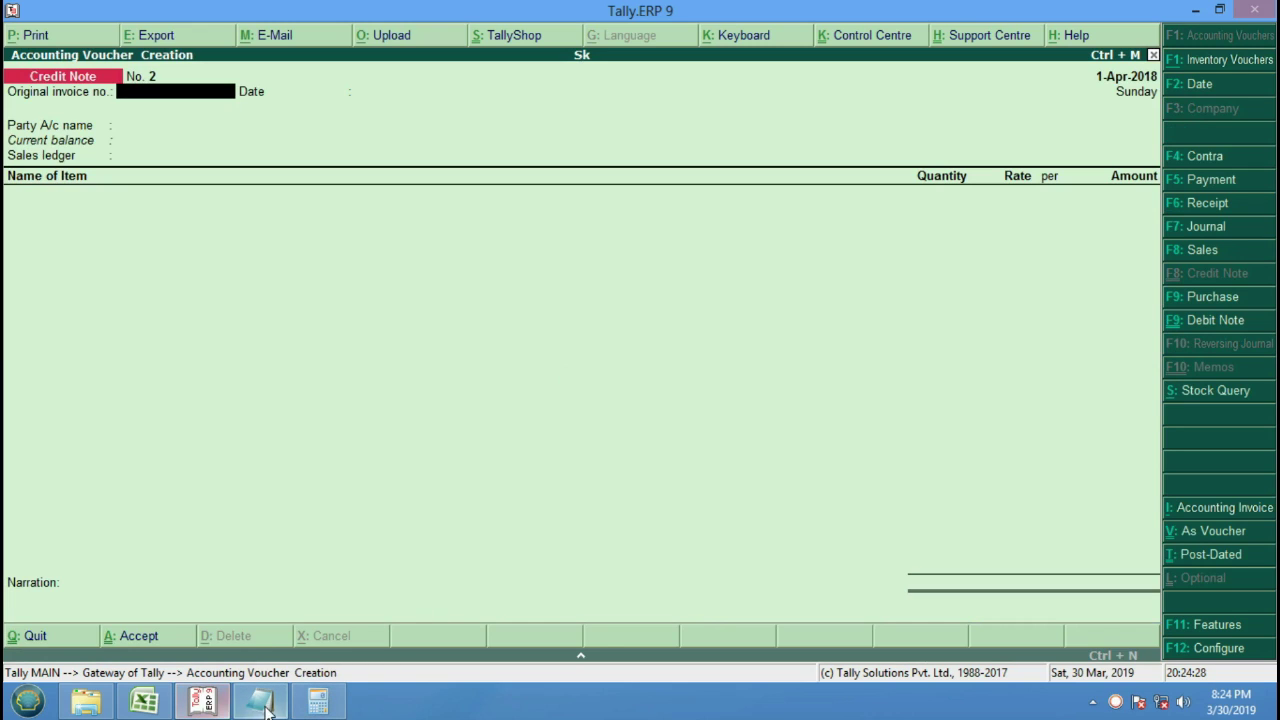
pyautogui.click(147, 705)
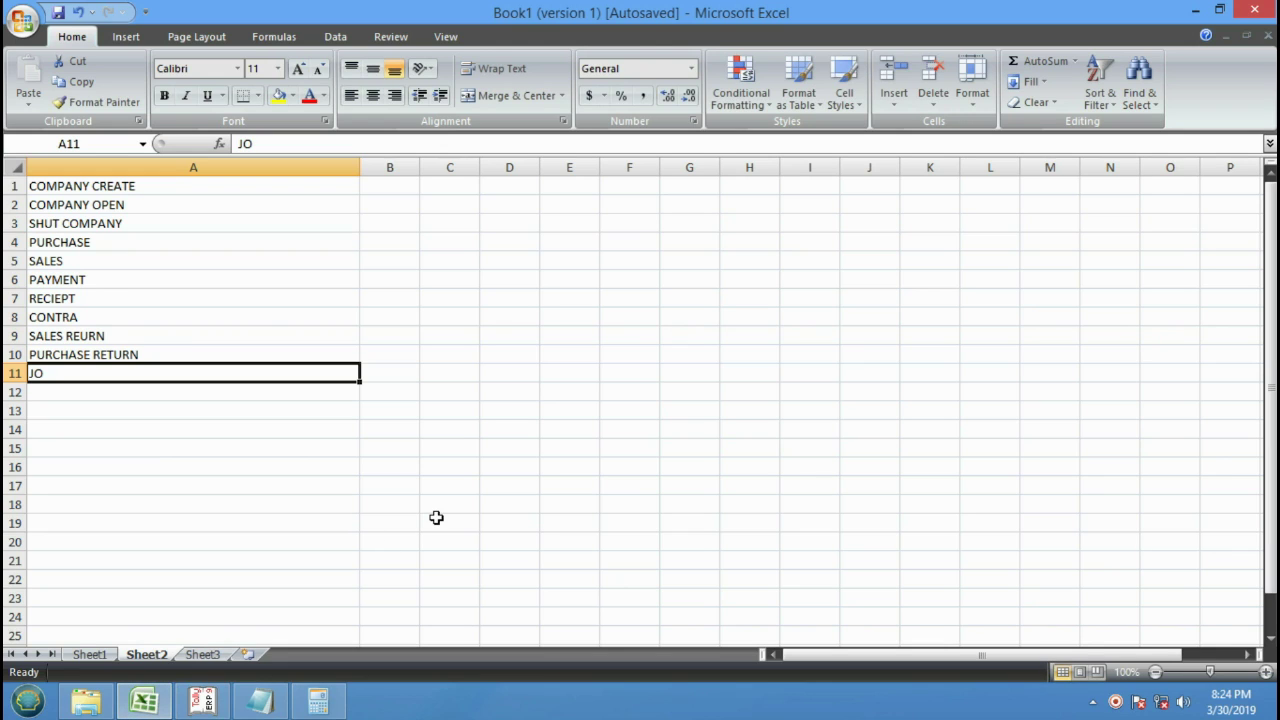
pyautogui.write('UR')
pyautogui.press('BackSpace')
pyautogui.press('BackSpace')
pyautogui.write('J')
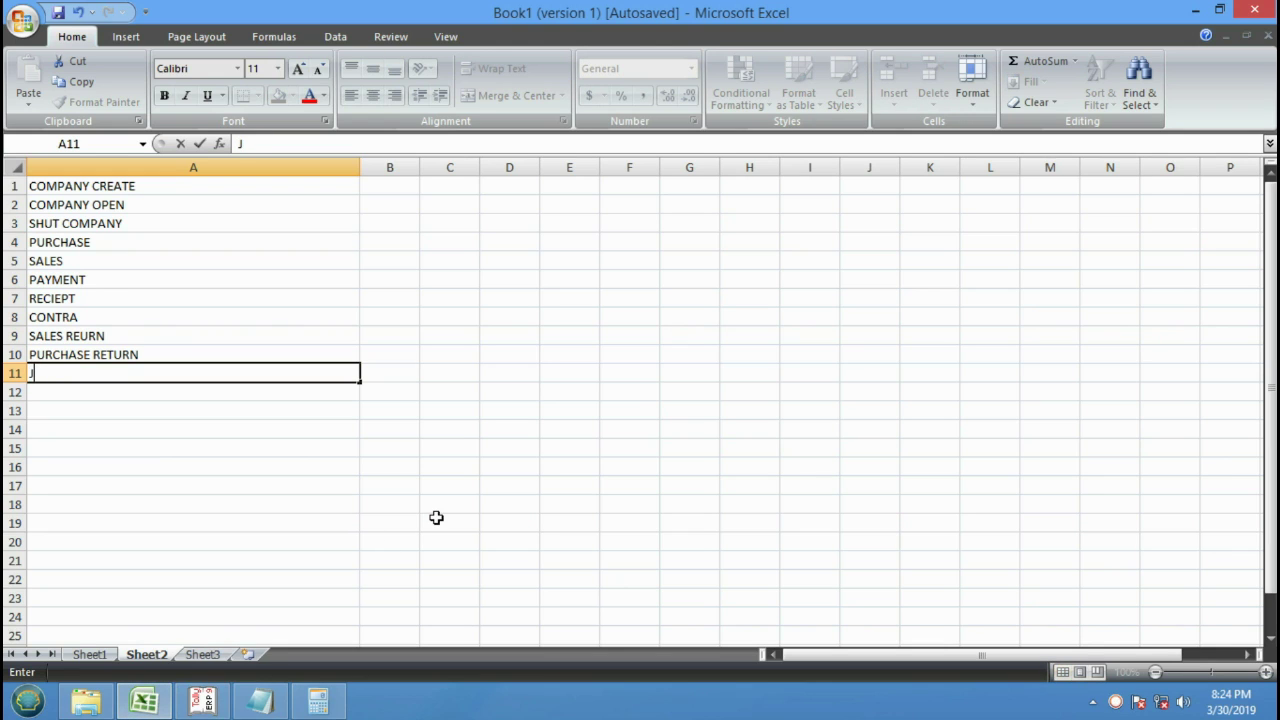
pyautogui.write('OURNAL')
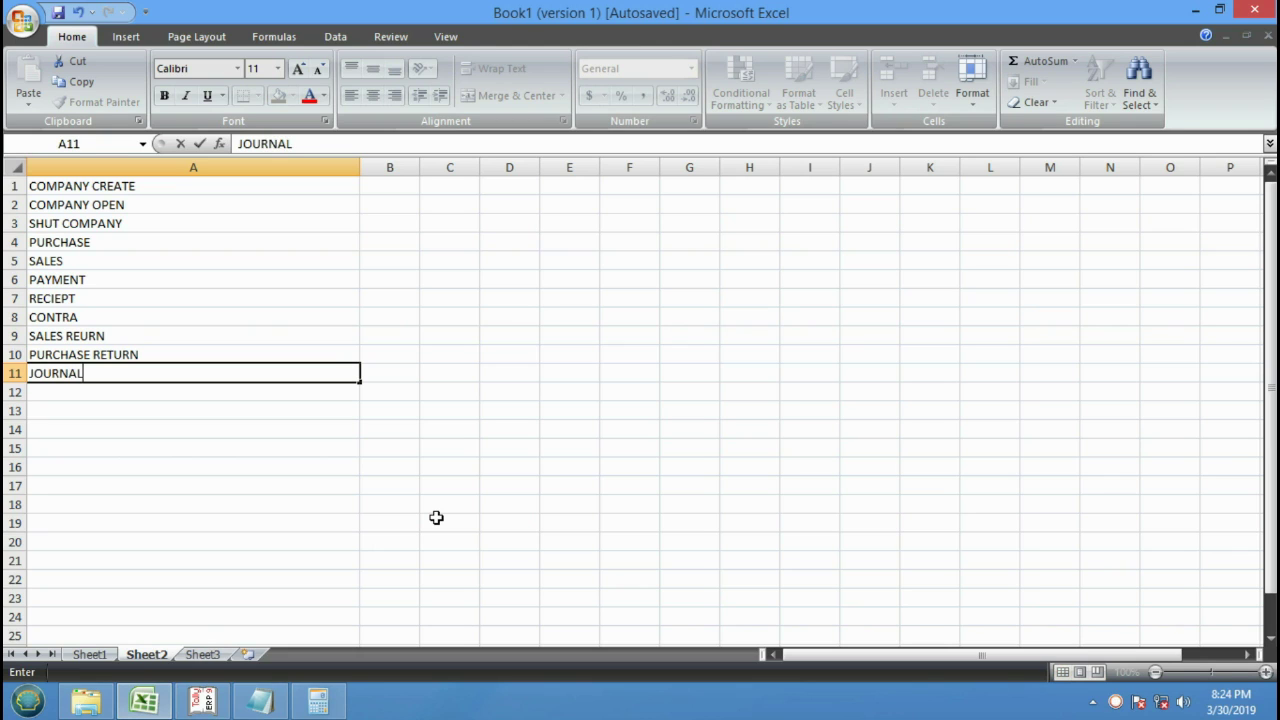
pyautogui.press('Return')
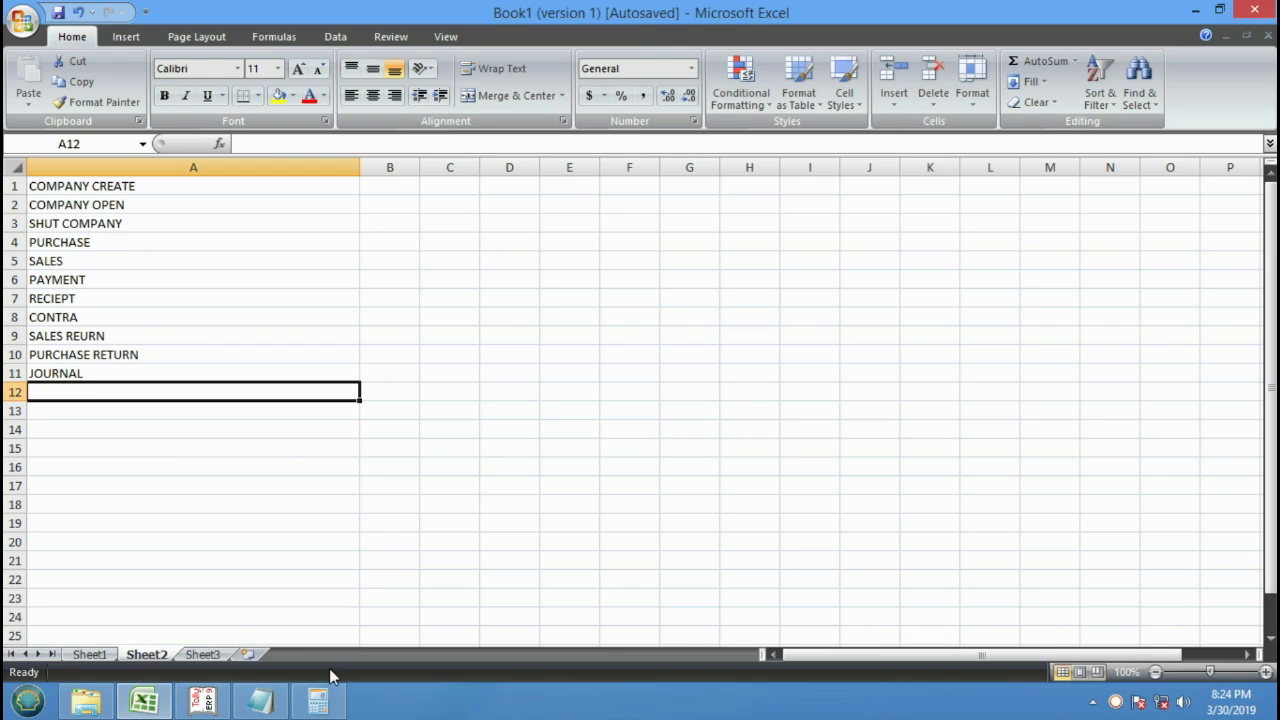
pyautogui.click(203, 701)
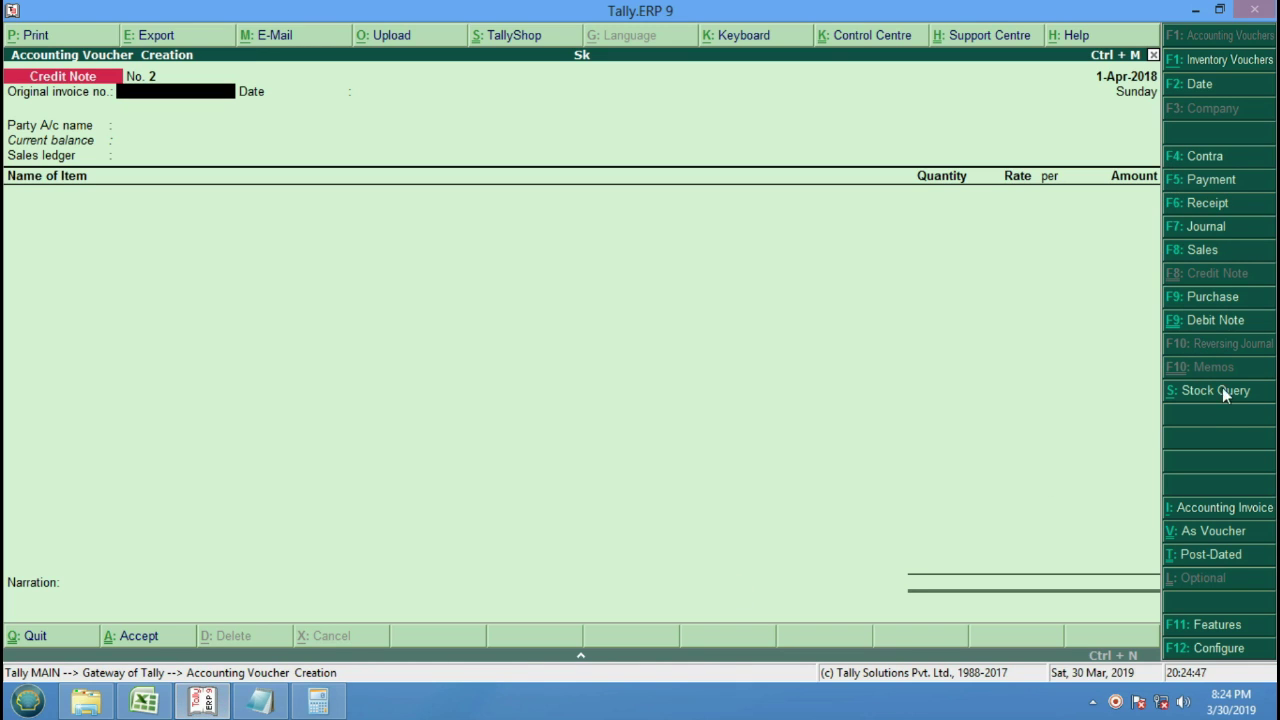
# Bring Tally back and leave the blank Credit Note entry for the Gateway.
pyautogui.click(213, 697)
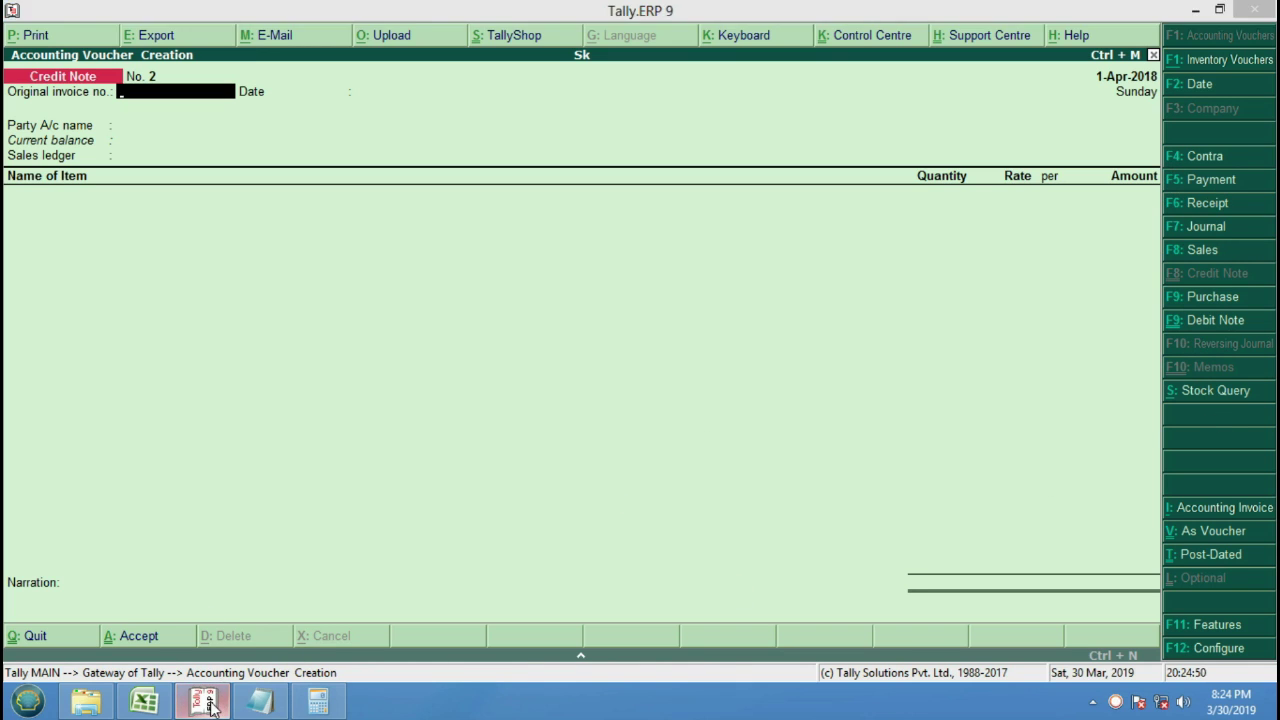
pyautogui.click(214, 702)
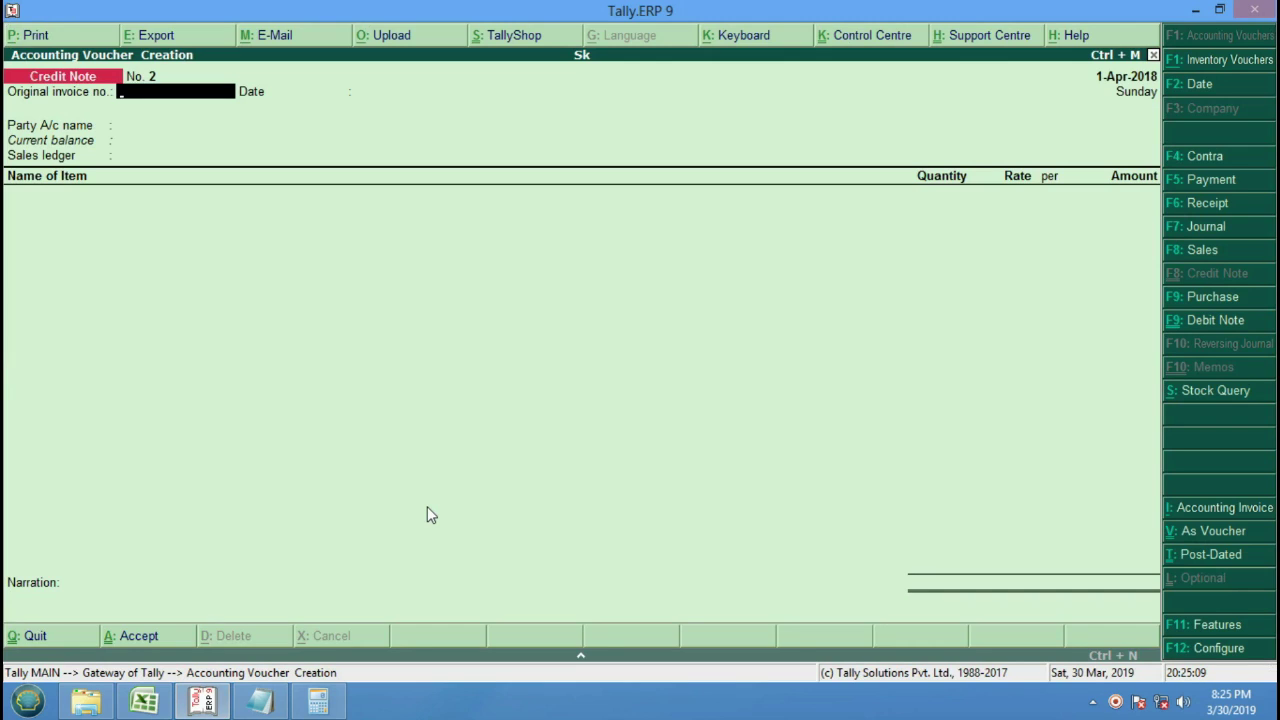
pyautogui.press('Escape')
# Discard the unfinished voucher and shut company Sk.
pyautogui.press('Return')
pyautogui.press('Escape')
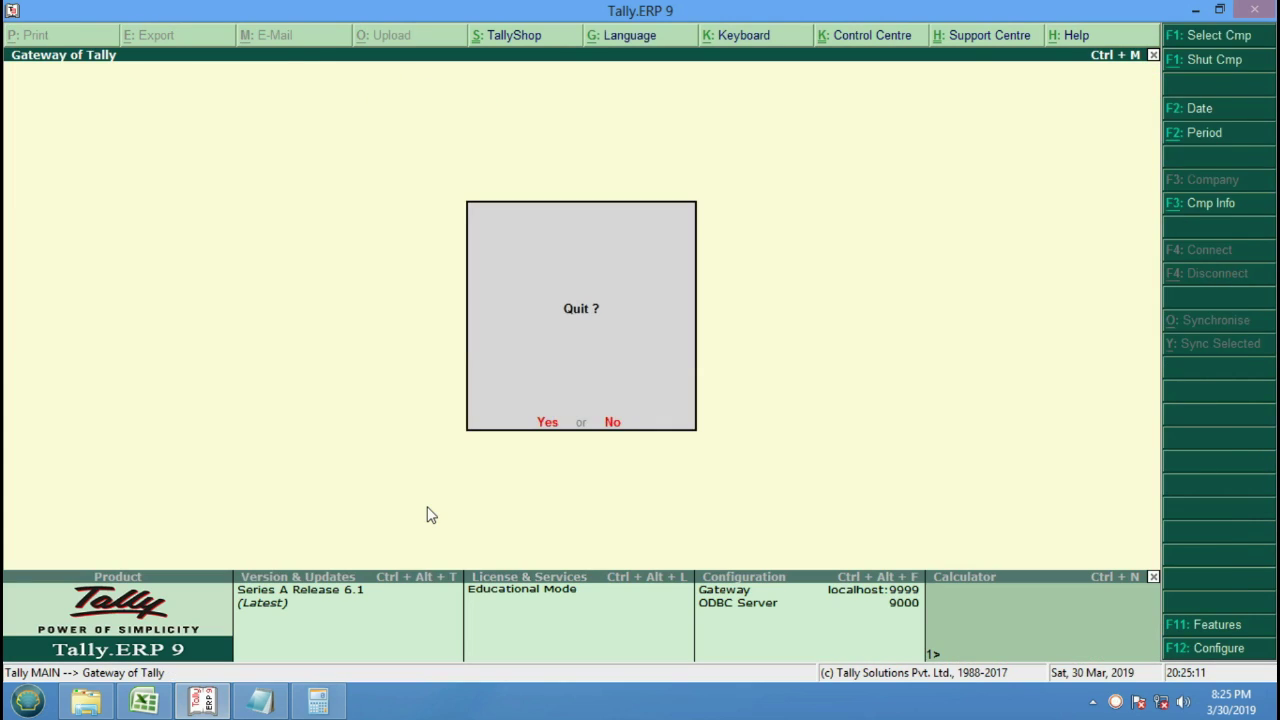
pyautogui.press('Escape')
pyautogui.hotkey('alt', 'F3')
pyautogui.press('Down')
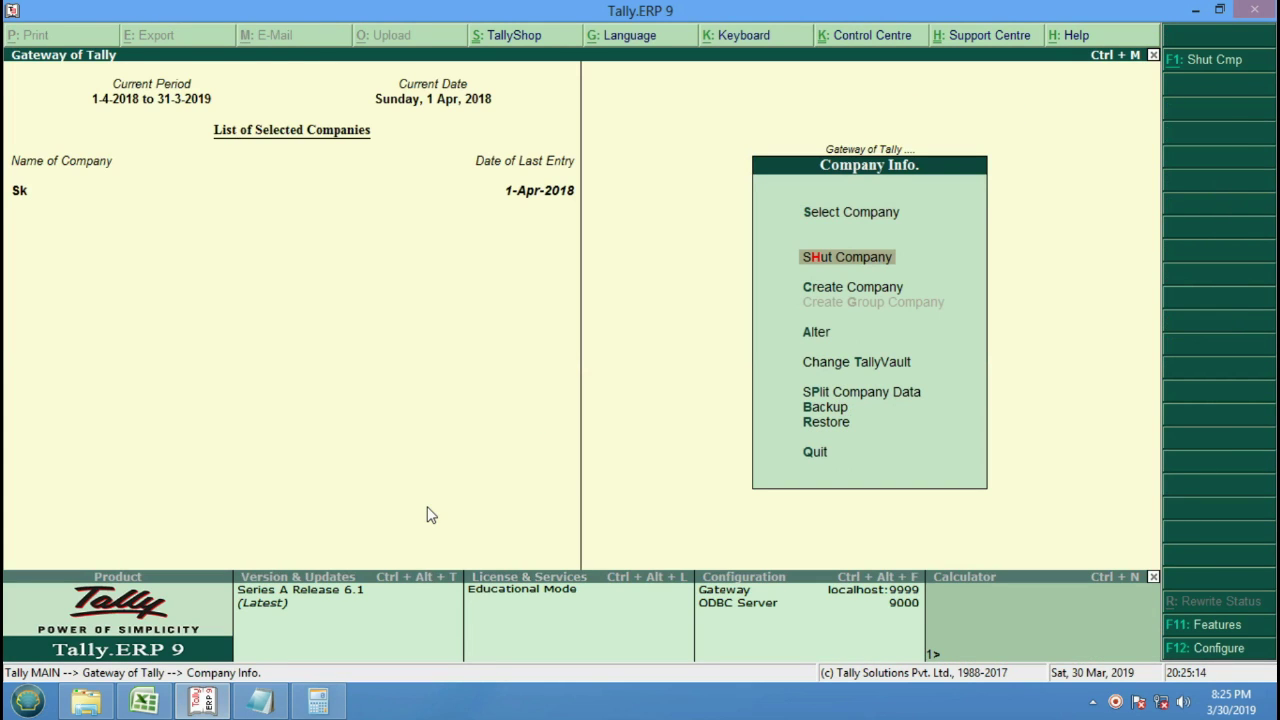
pyautogui.press('Return')
pyautogui.press('Return')
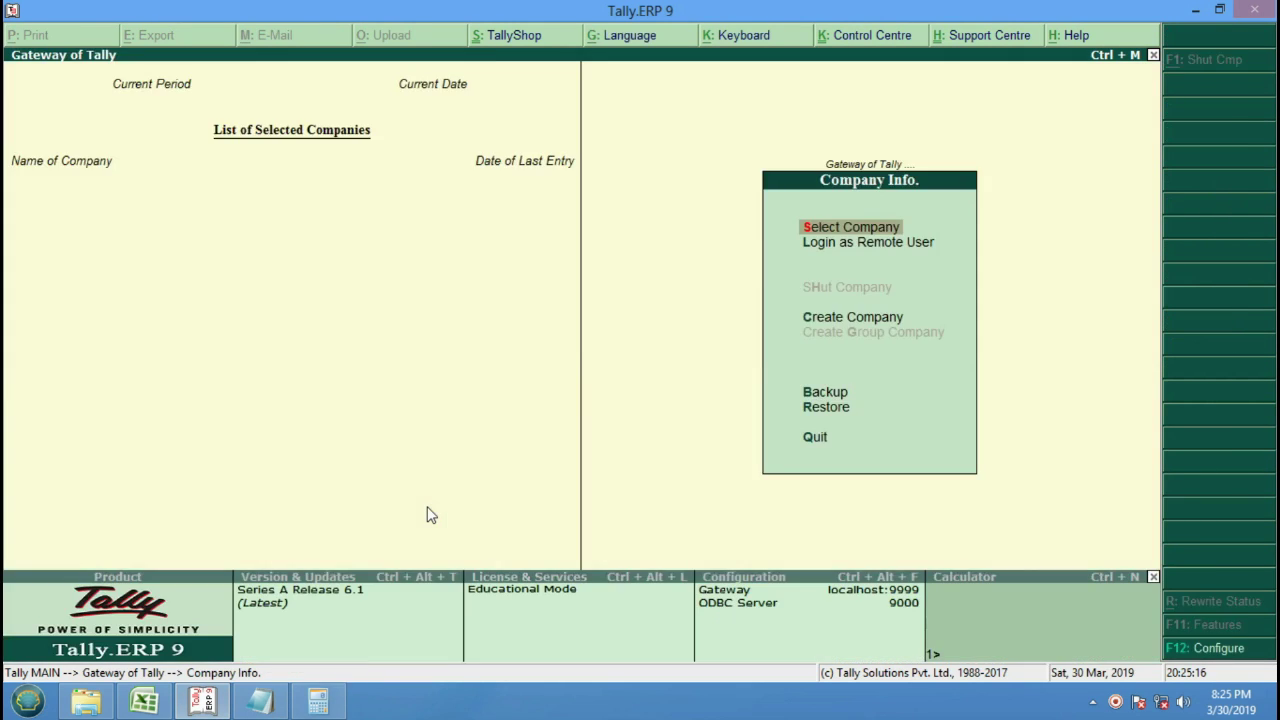
pyautogui.press('Down')
pyautogui.press('Down')
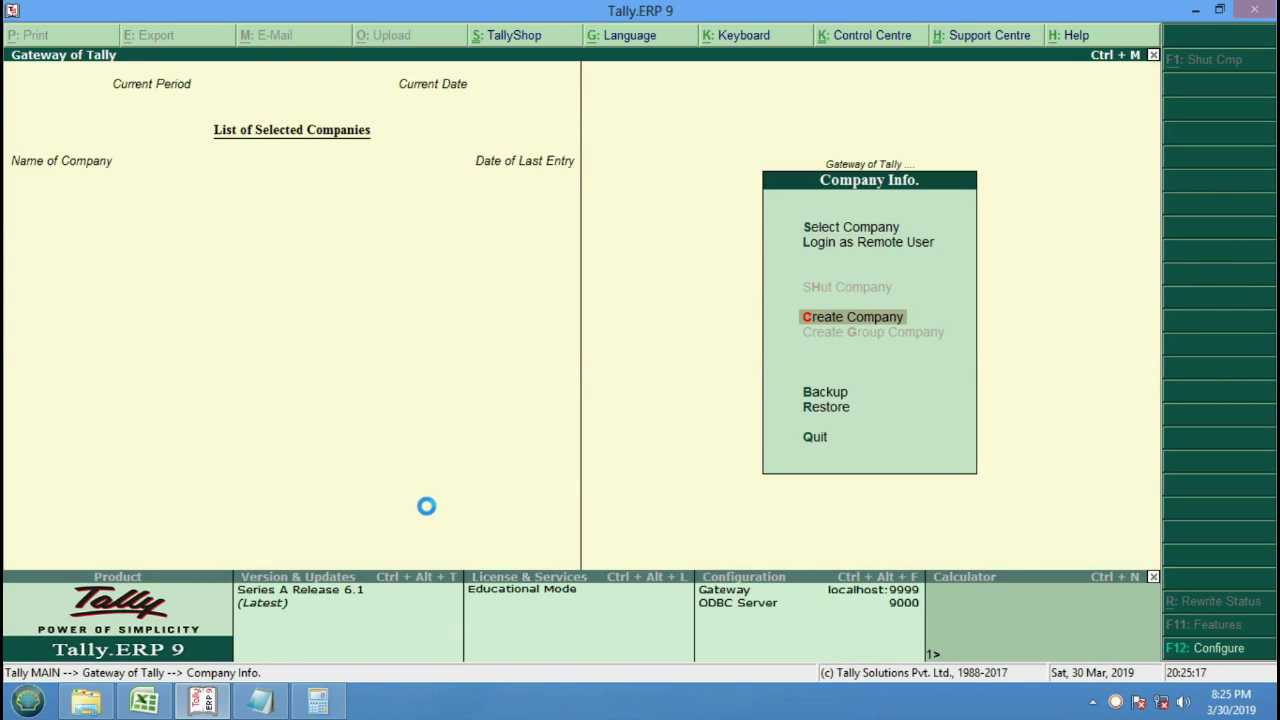
# Start a new company and name it Ak Pvt. Ltd.
pyautogui.press('Return')
pyautogui.write('SK')
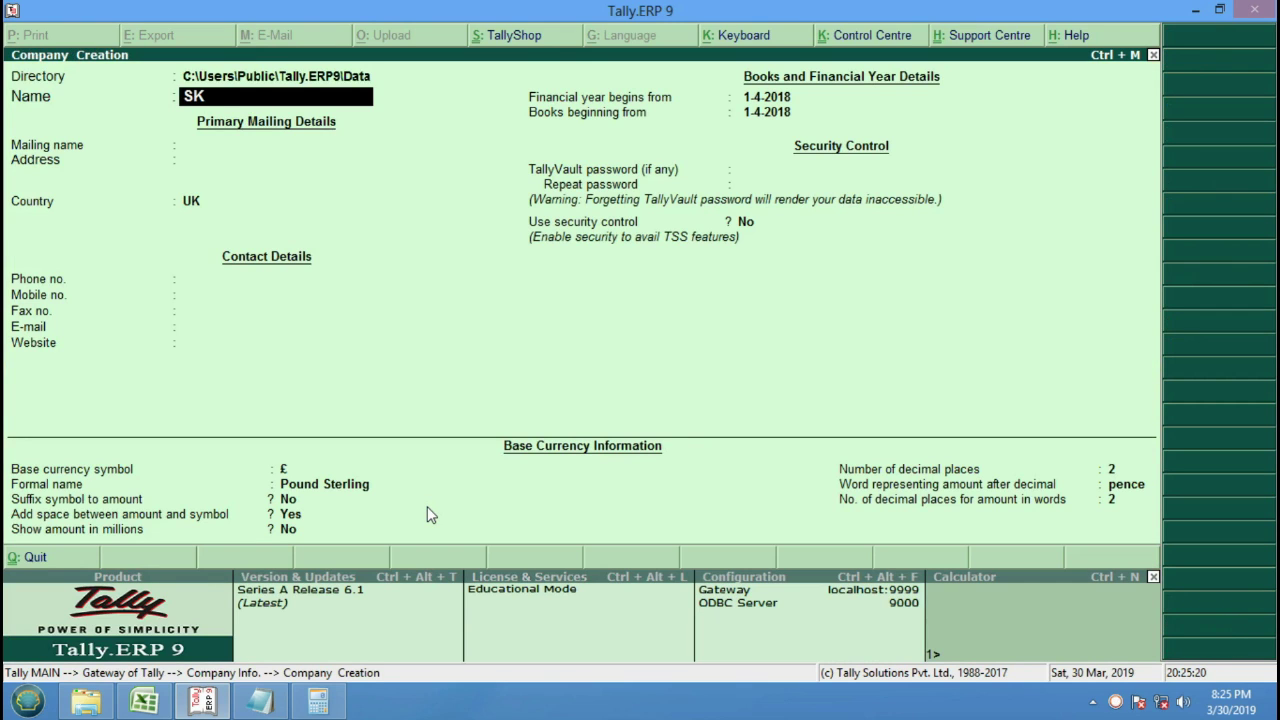
pyautogui.press('BackSpace')
pyautogui.press('BackSpace')
pyautogui.press('BackSpace')
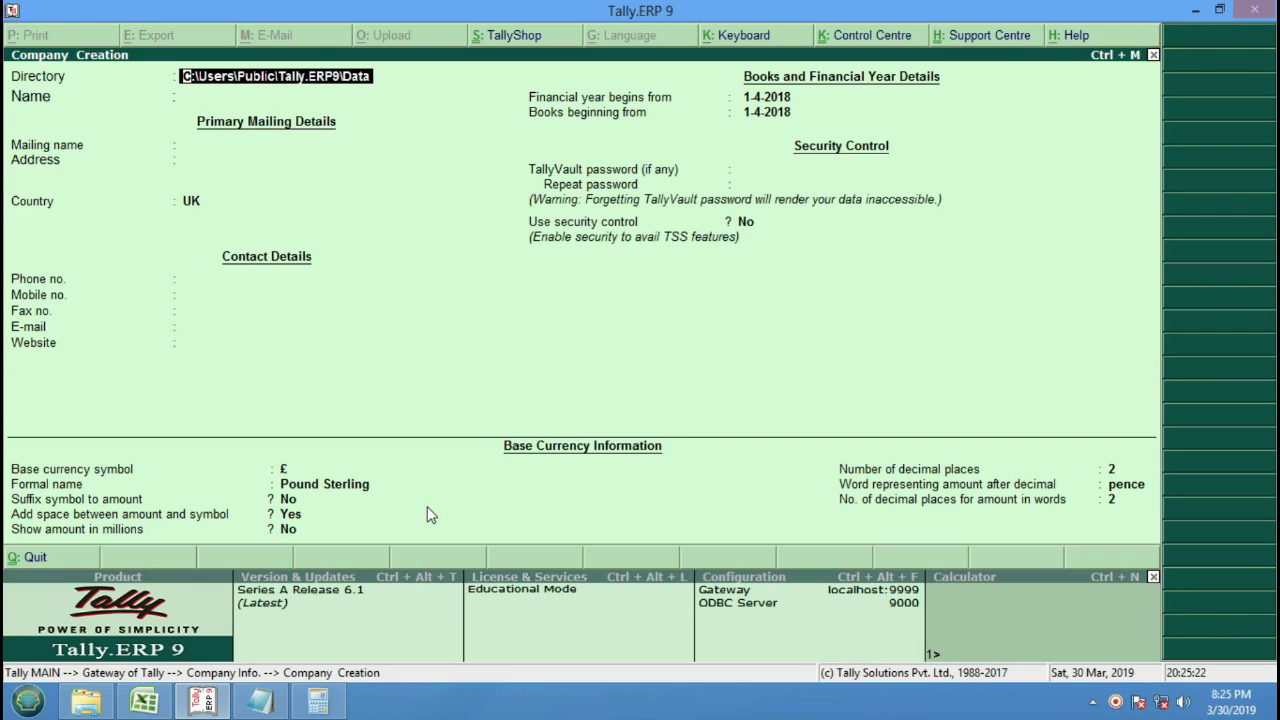
pyautogui.write('Ak')
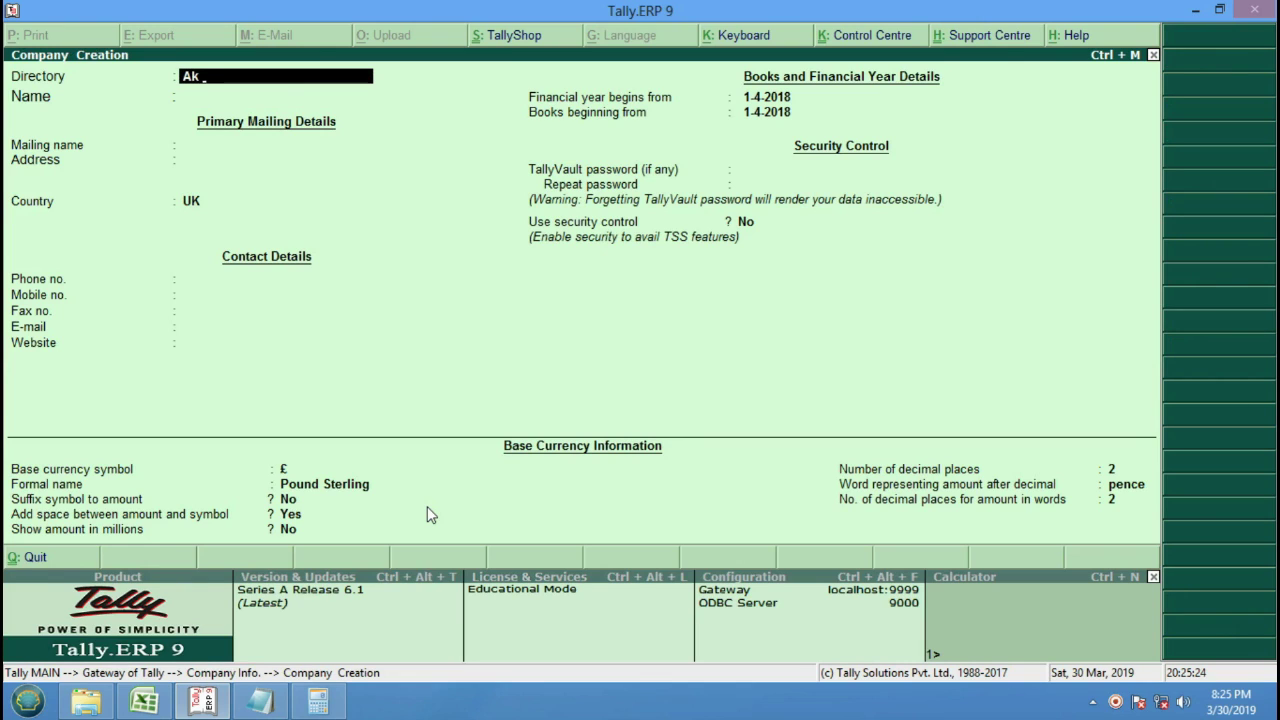
pyautogui.press('BackSpace')
pyautogui.press('BackSpace')
pyautogui.press('Escape')
pyautogui.press('Return')
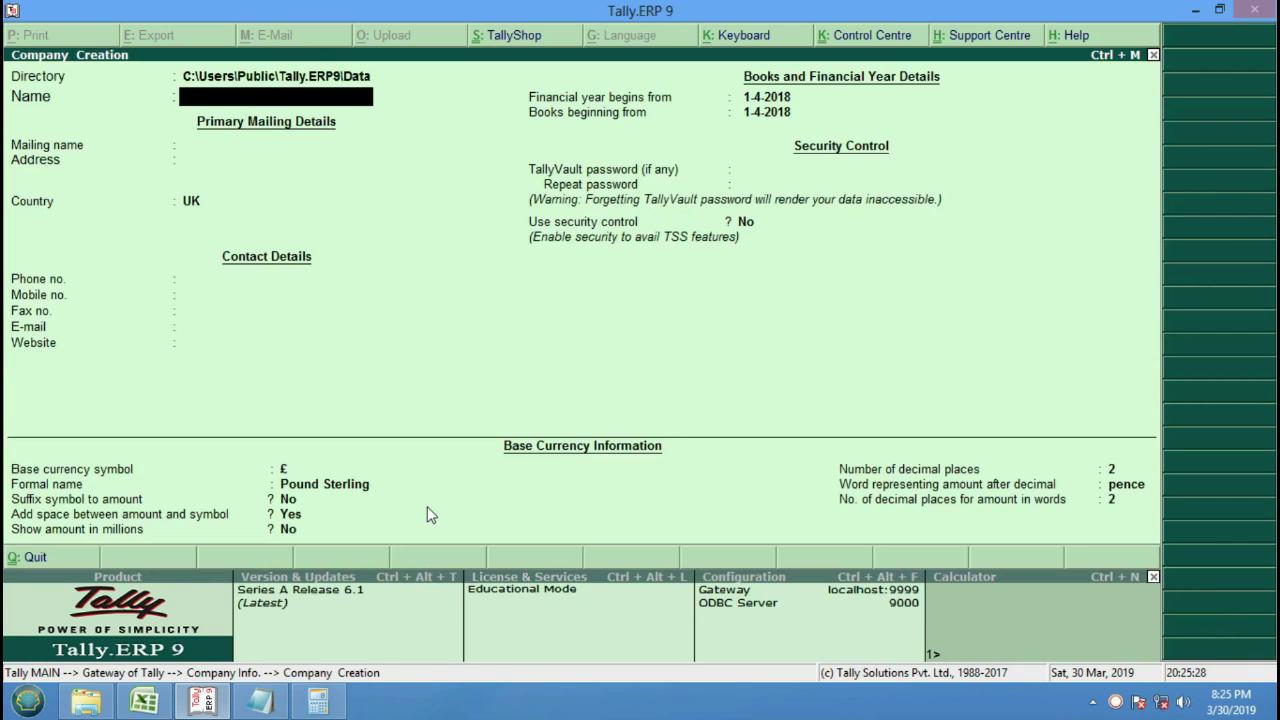
pyautogui.write('Ak Pvt. Ltd.')
pyautogui.press('Return')
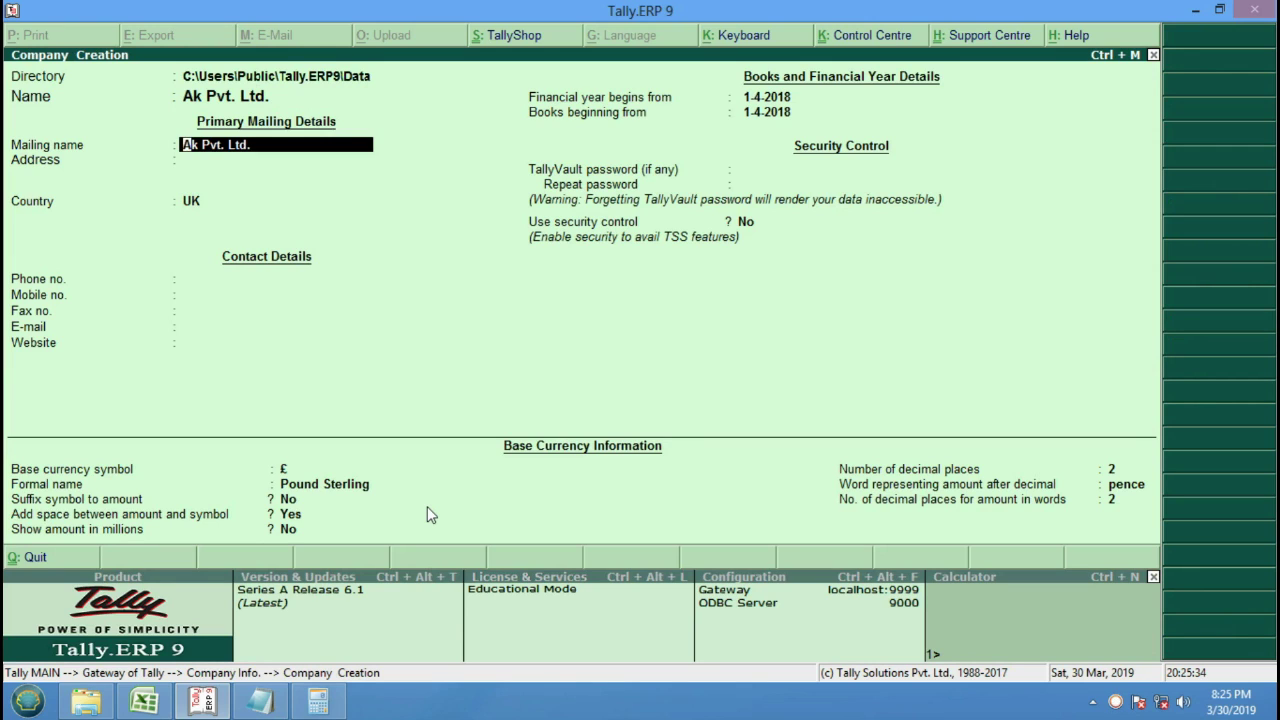
pyautogui.press('Return')
pyautogui.press('Return')
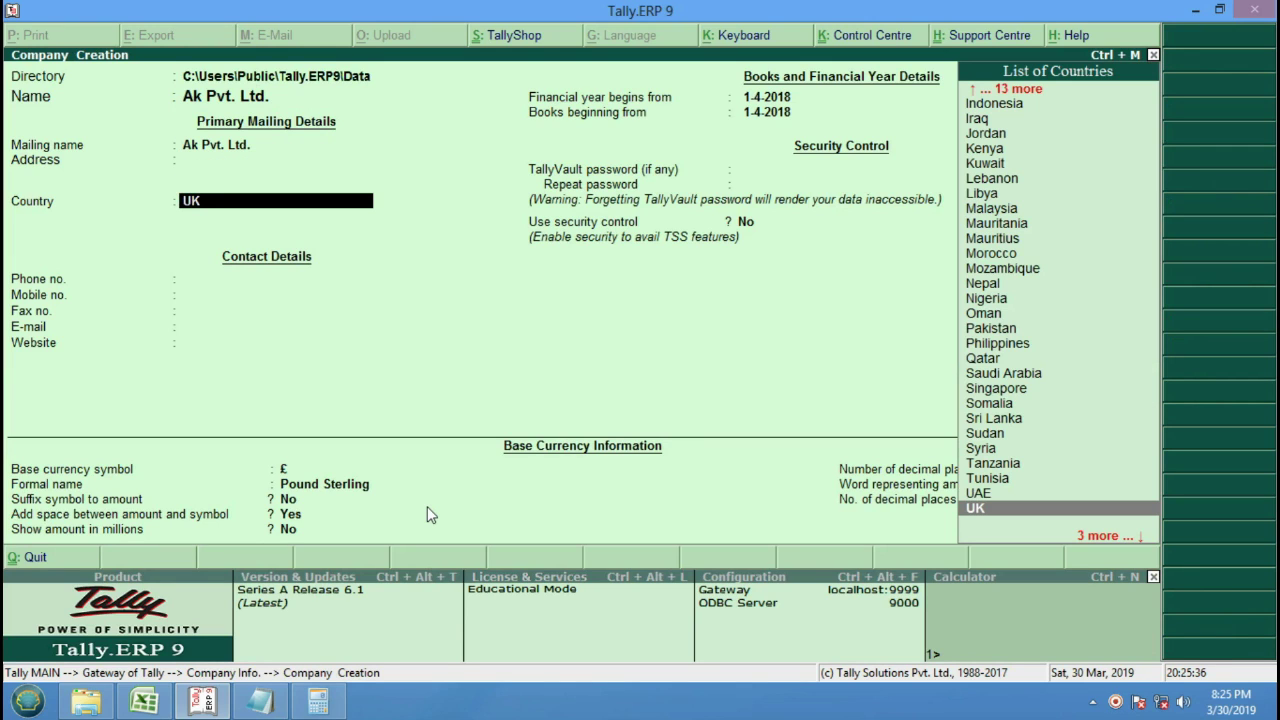
# Set country India, state Uttar Pradesh, pincode 201009, and save the company.
pyautogui.write('I')
pyautogui.press('Up')
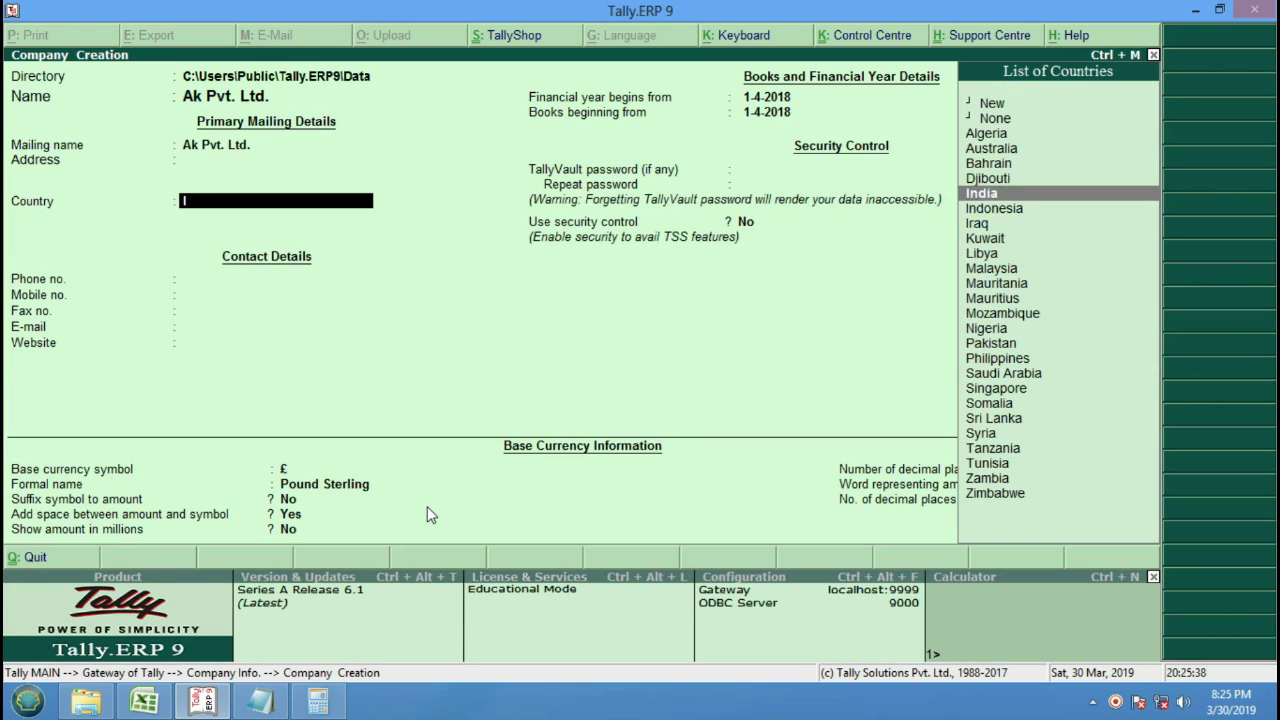
pyautogui.press('Down')
pyautogui.press('Up')
pyautogui.press('Return')
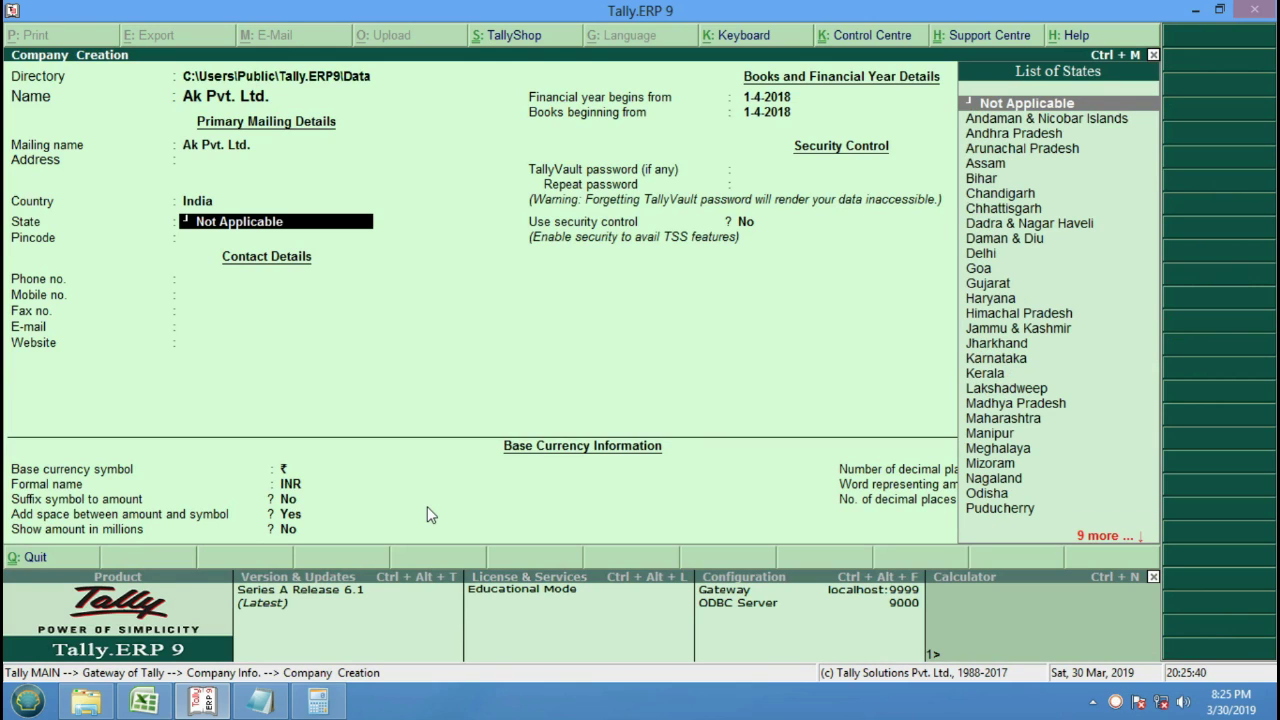
pyautogui.write('u')
pyautogui.press('Down')
pyautogui.press('Return')
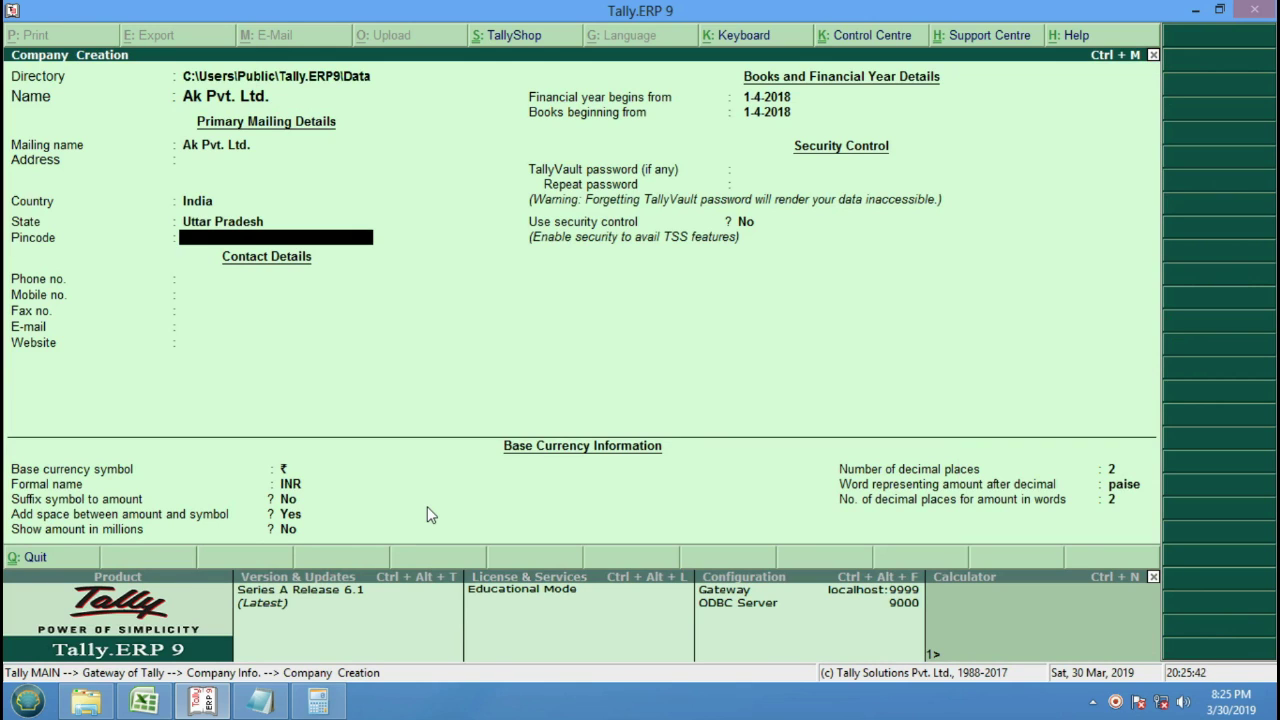
pyautogui.write('201009')
pyautogui.press('Return')
pyautogui.press('Return')
pyautogui.press('Return')
pyautogui.press('Return')
pyautogui.press('Return')
pyautogui.press('Return')
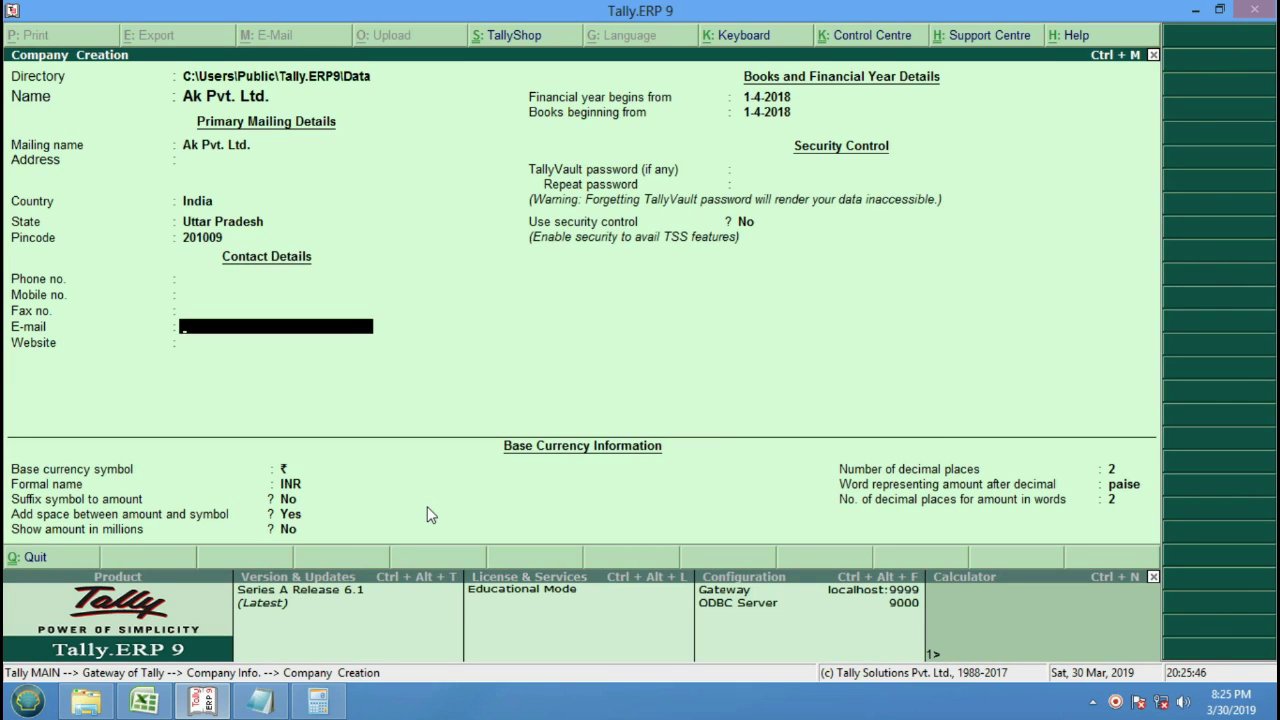
pyautogui.press('Return')
pyautogui.press('Return')
pyautogui.press('Return')
pyautogui.press('Return')
pyautogui.press('Return')
pyautogui.press('Return')
pyautogui.press('Return')
pyautogui.press('Return')
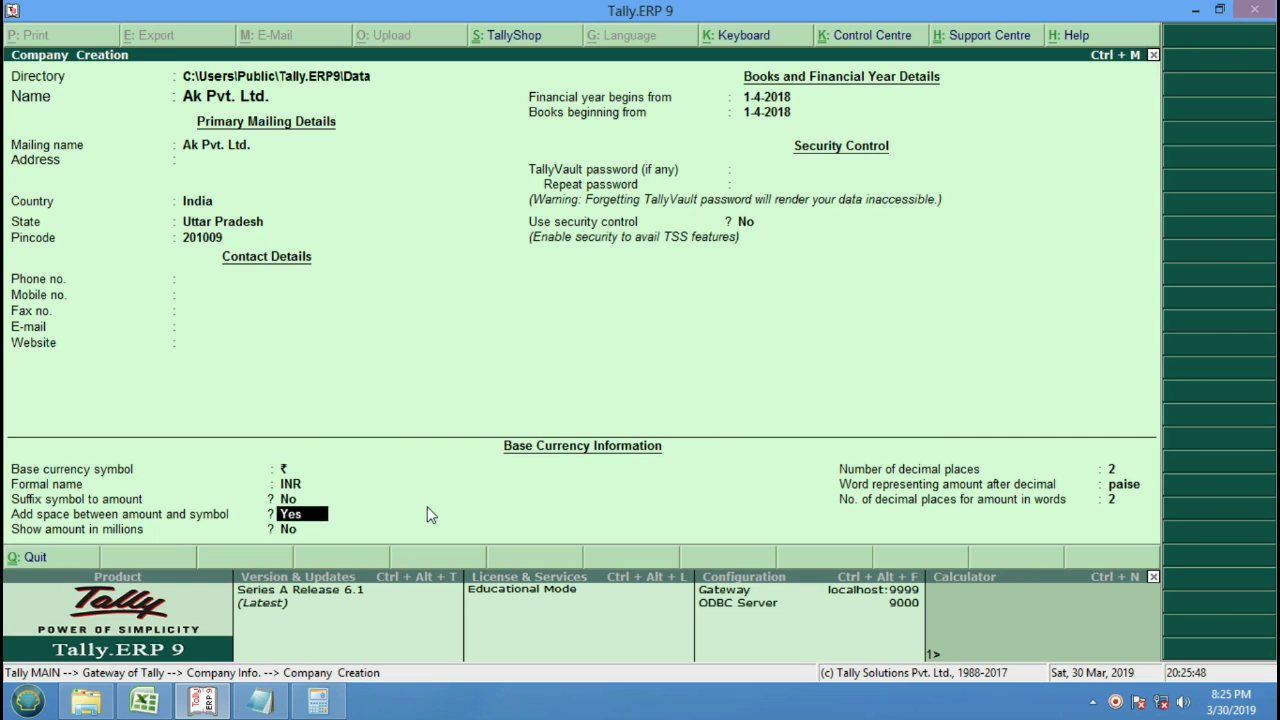
pyautogui.press('Return')
pyautogui.press('Return')
pyautogui.press('Return')
pyautogui.press('Return')
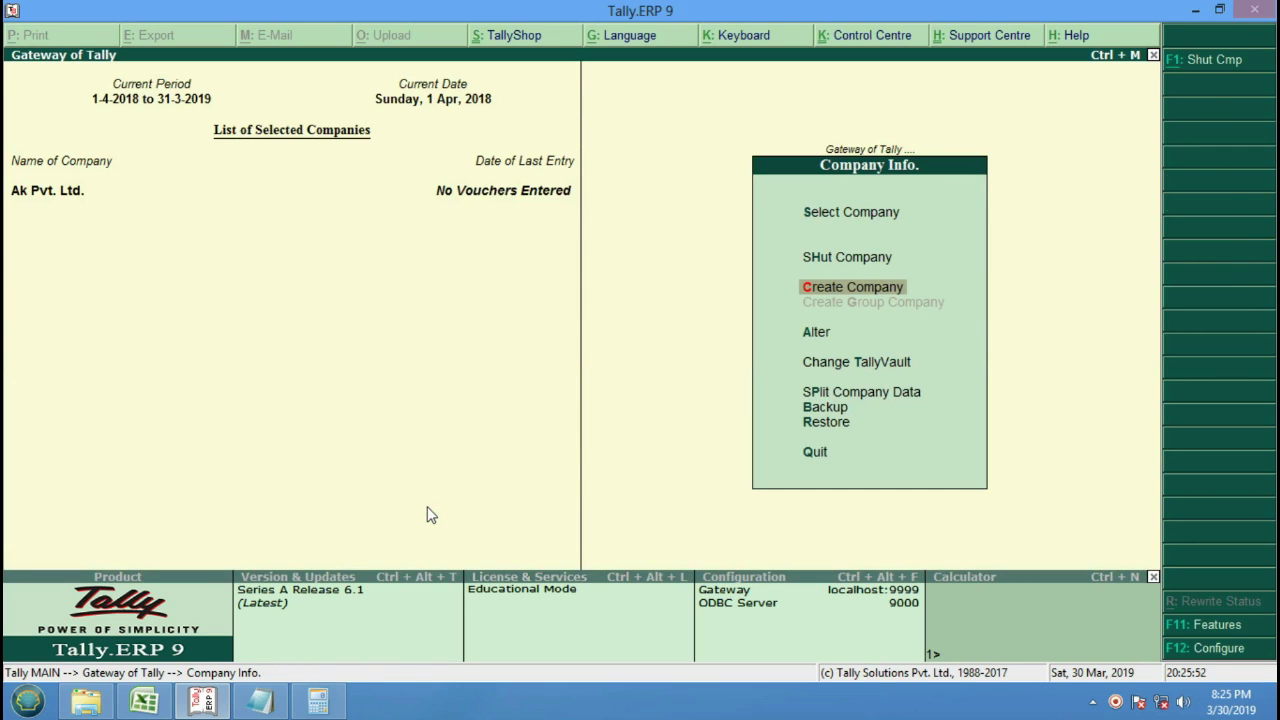
pyautogui.press('Escape')
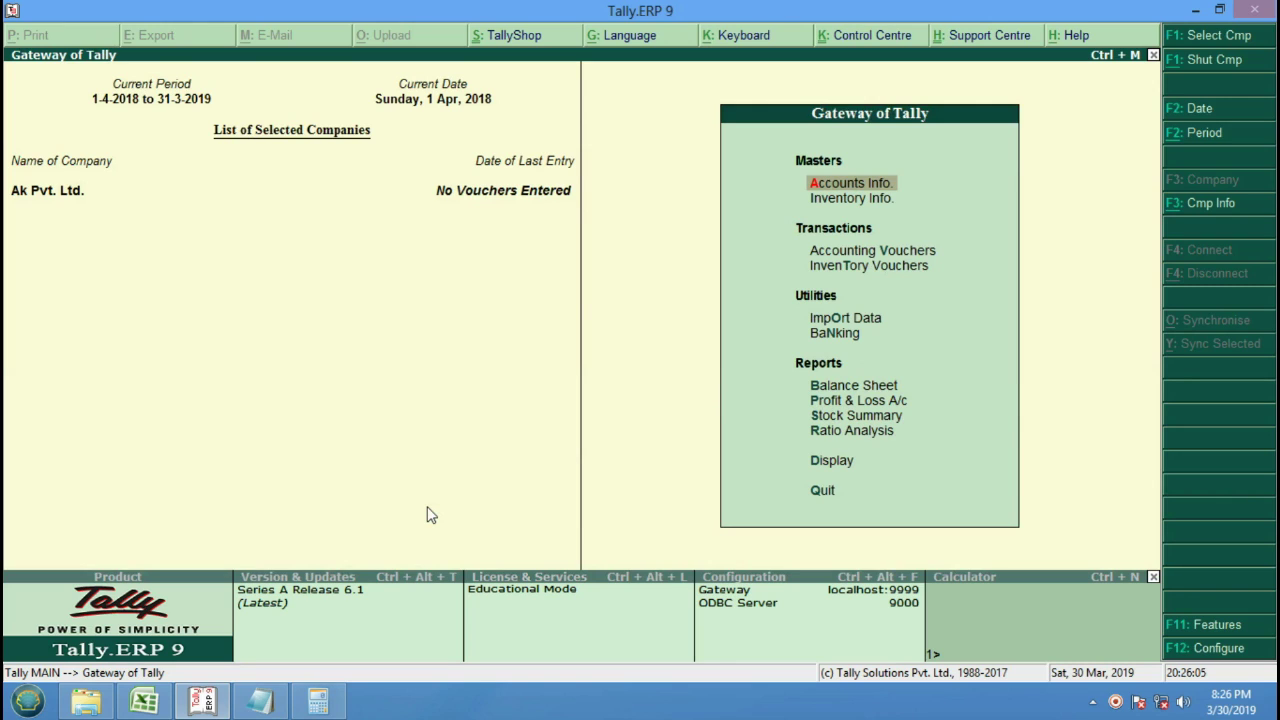
# In Statutory & Taxation features, enable GST and open the company's GST details.
pyautogui.press('F11')
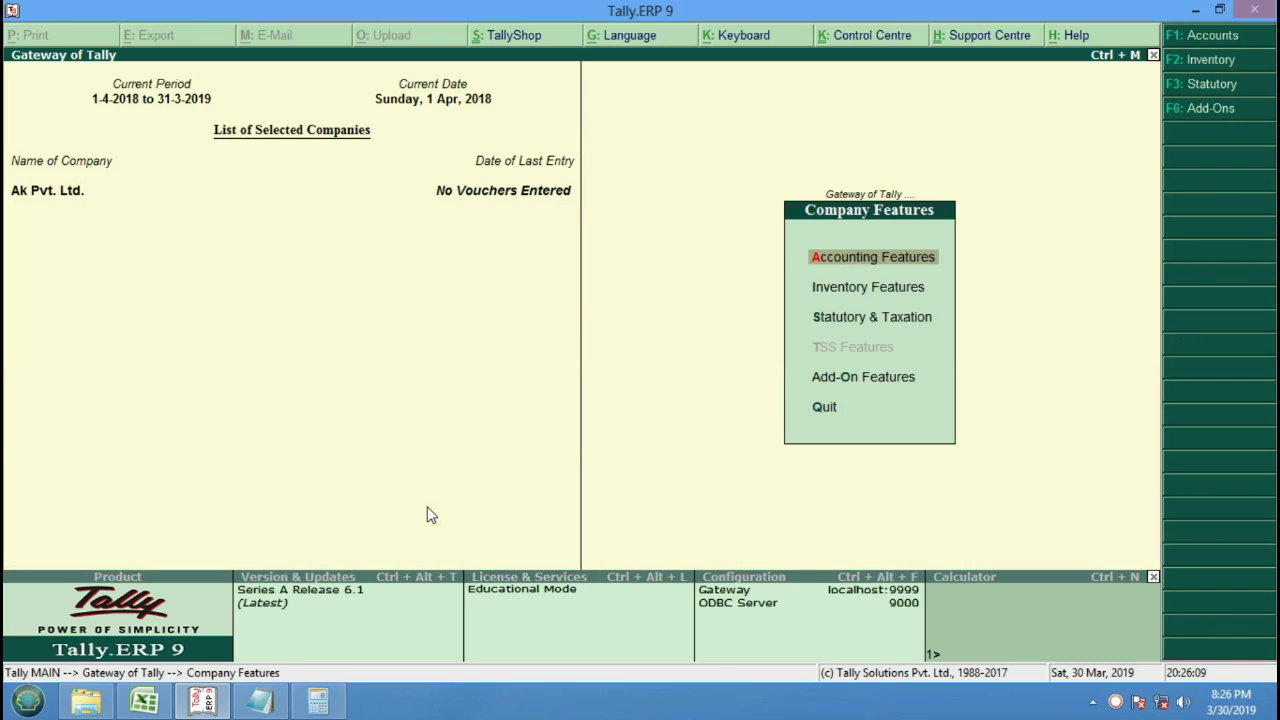
pyautogui.press('F3')
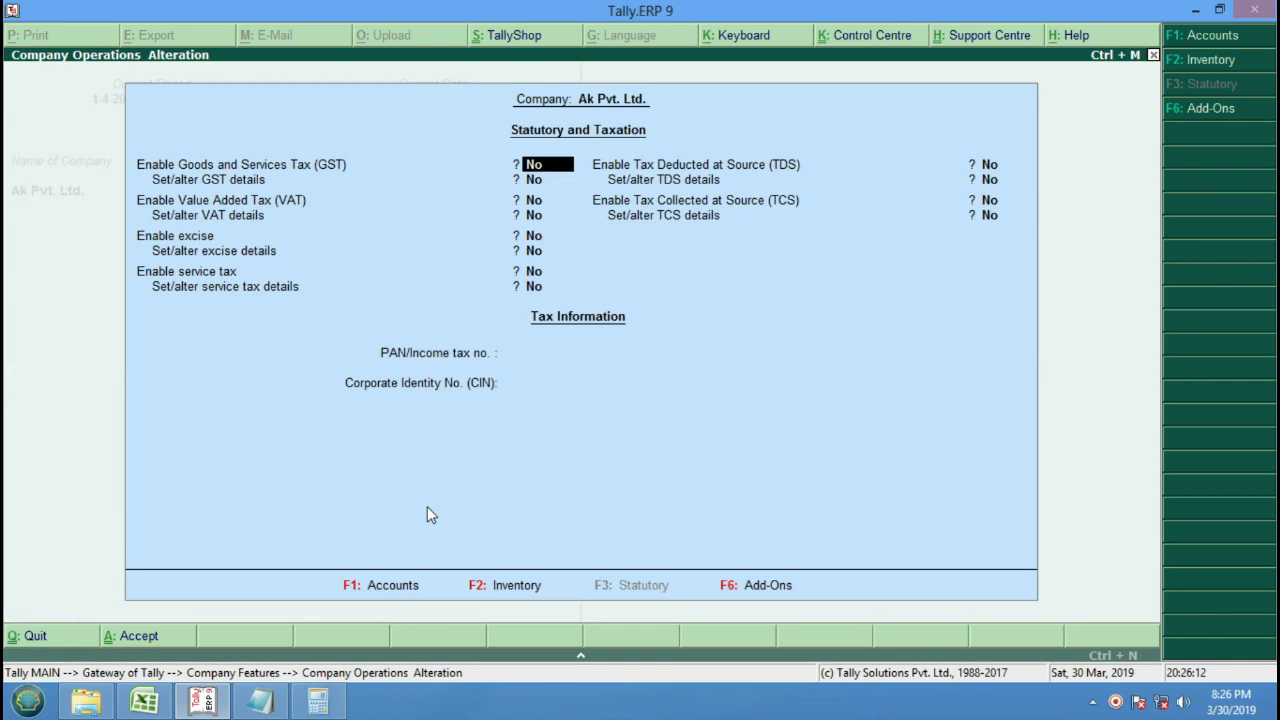
pyautogui.press('Escape')
pyautogui.press('Return')
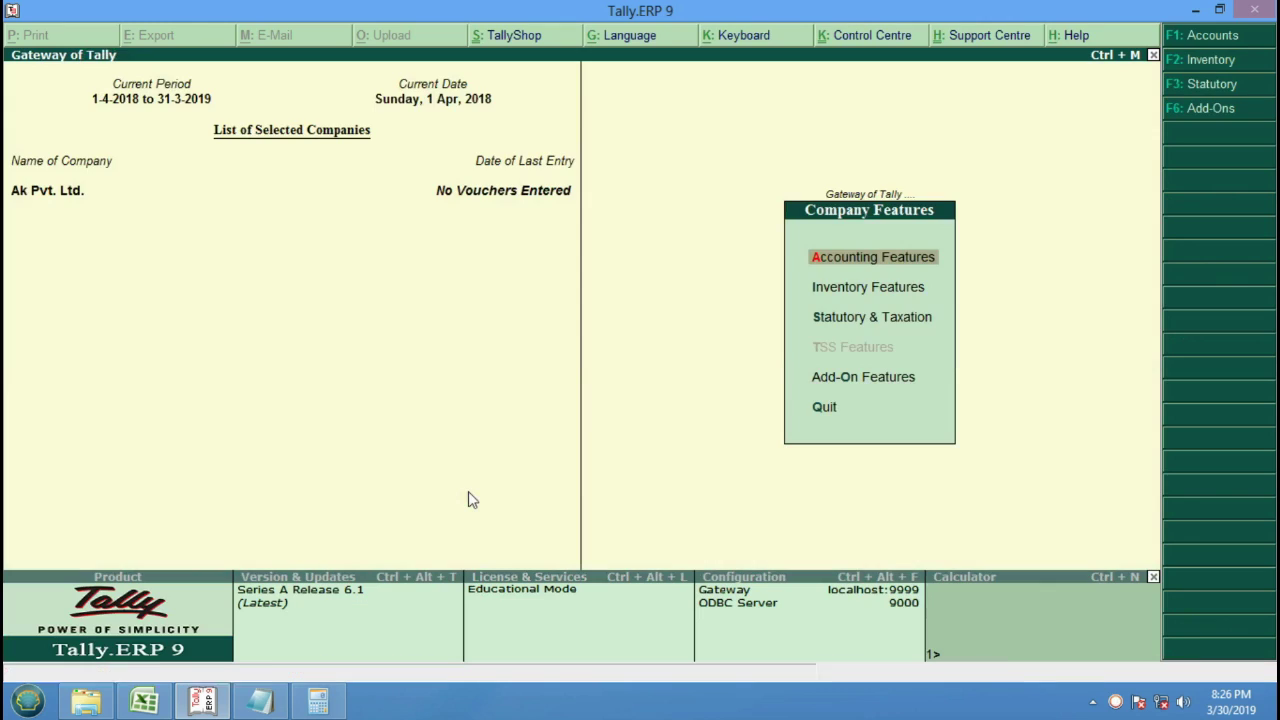
pyautogui.press('Escape')
pyautogui.press('Escape')
pyautogui.press('Escape')
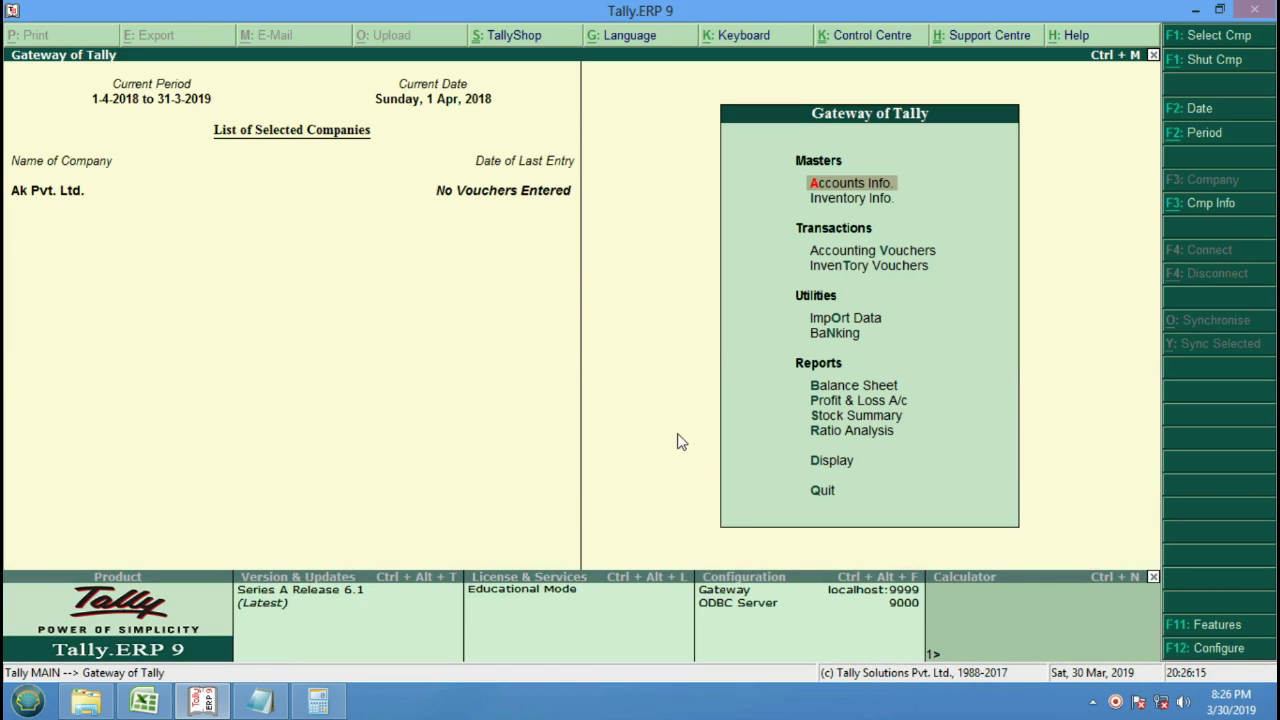
pyautogui.click(1226, 626)
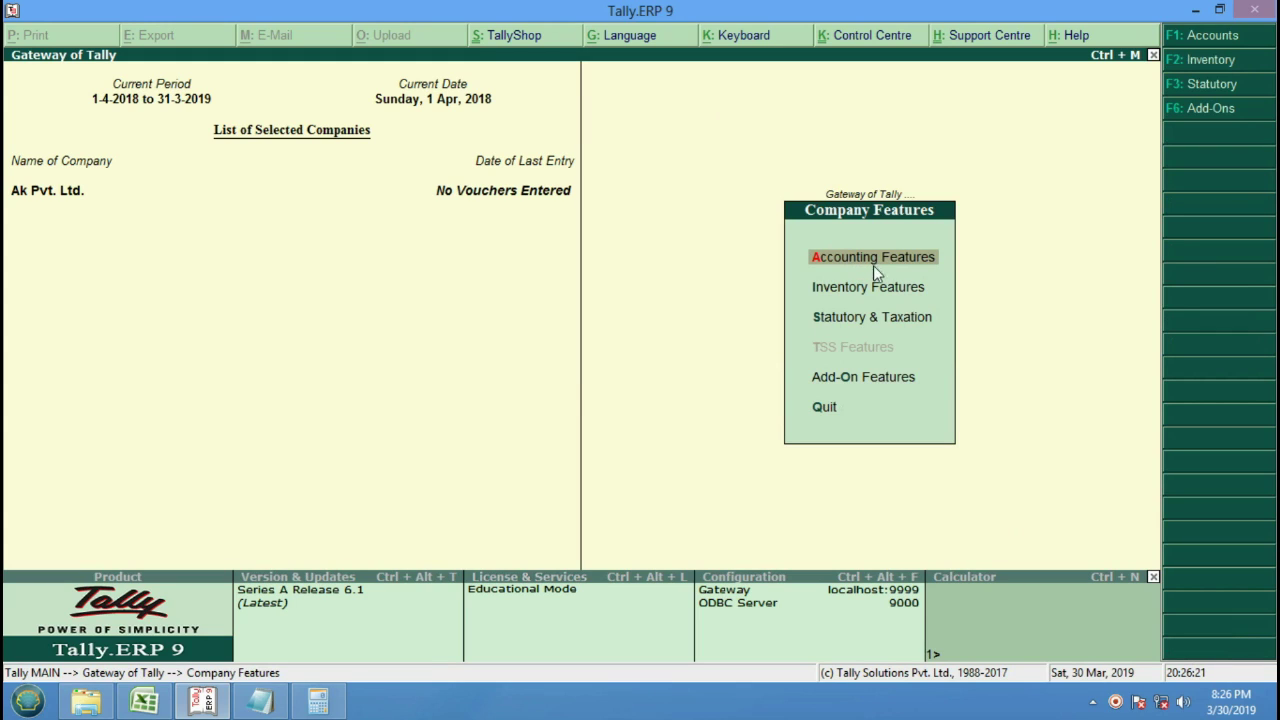
pyautogui.click(896, 320)
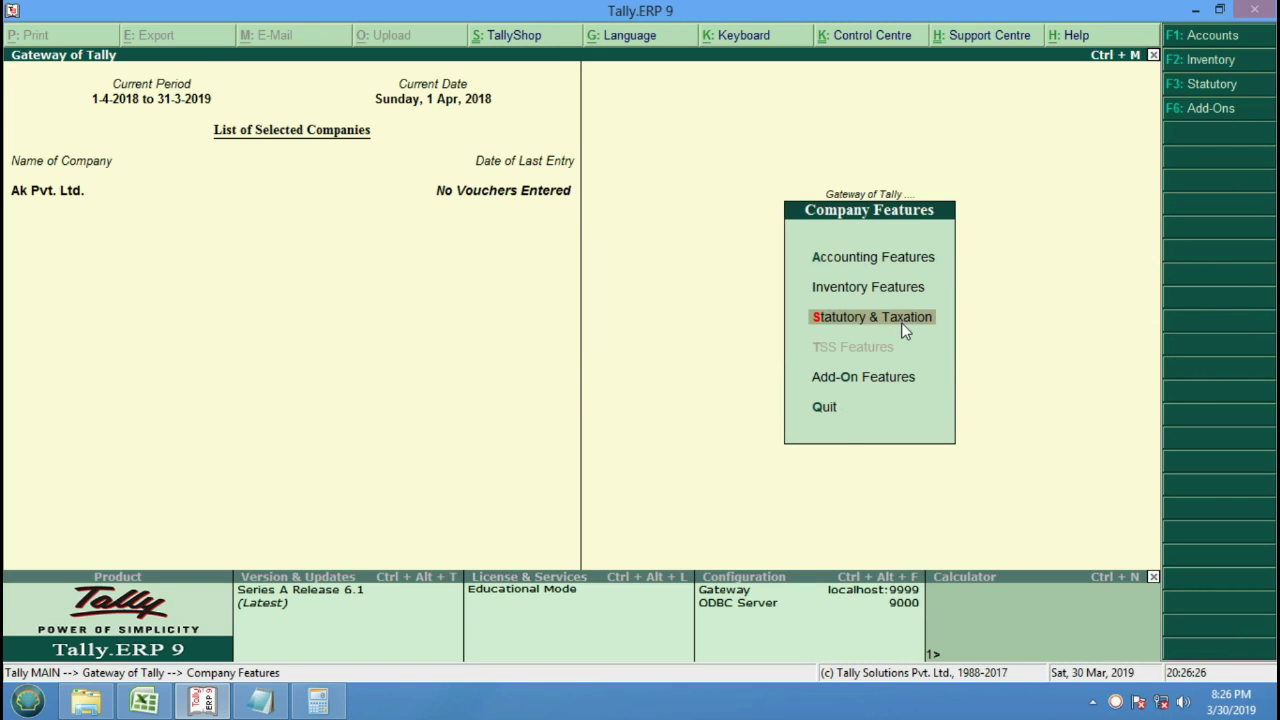
pyautogui.click(899, 325)
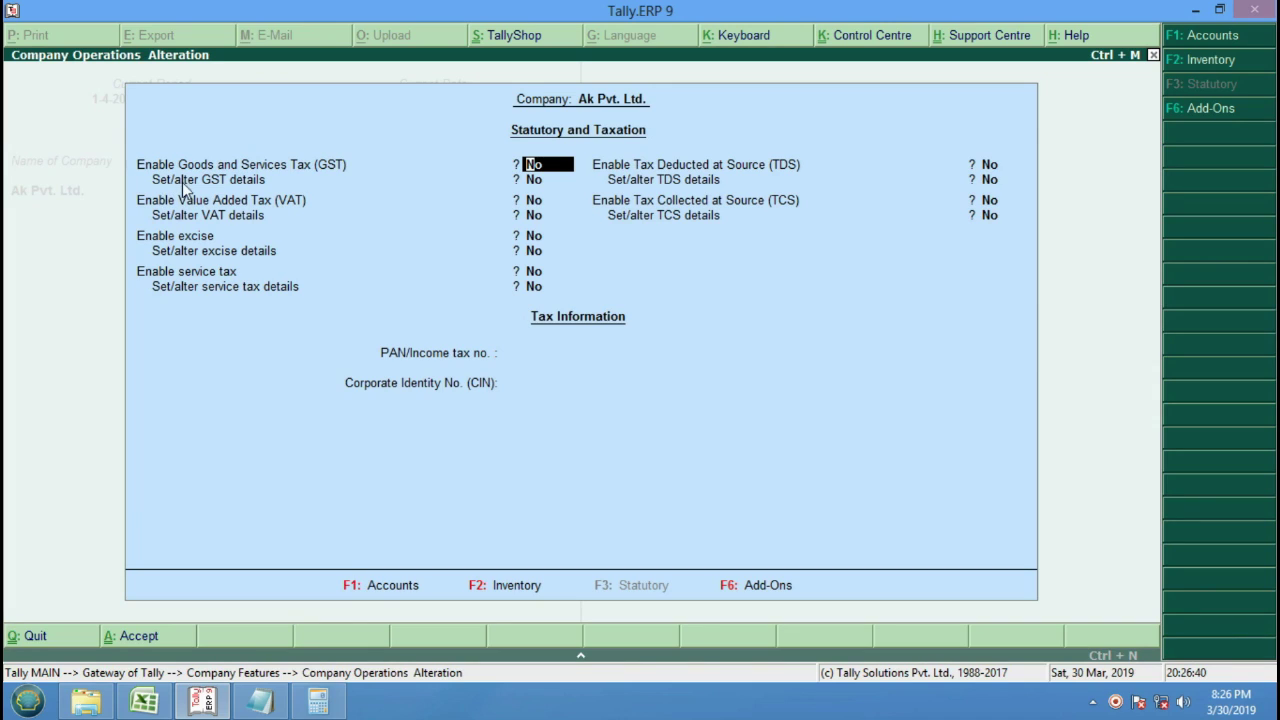
pyautogui.write('y')
pyautogui.press('Return')
pyautogui.write('y')
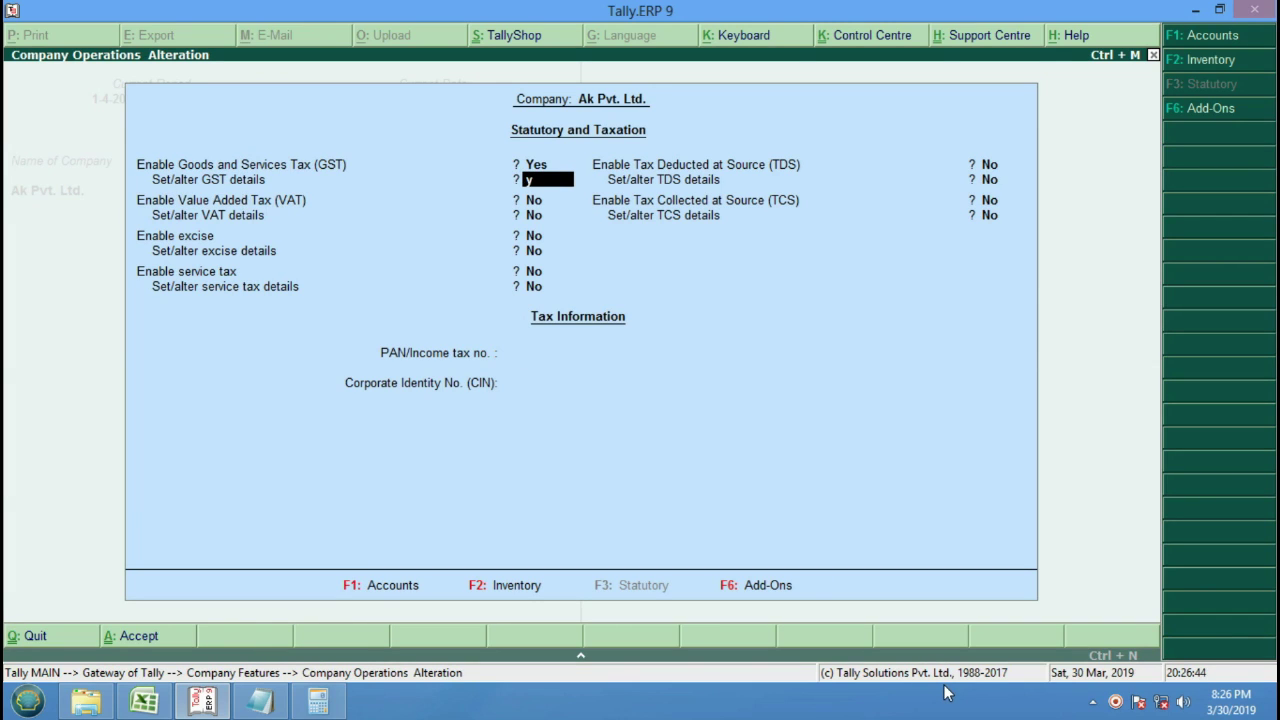
pyautogui.press('Return')
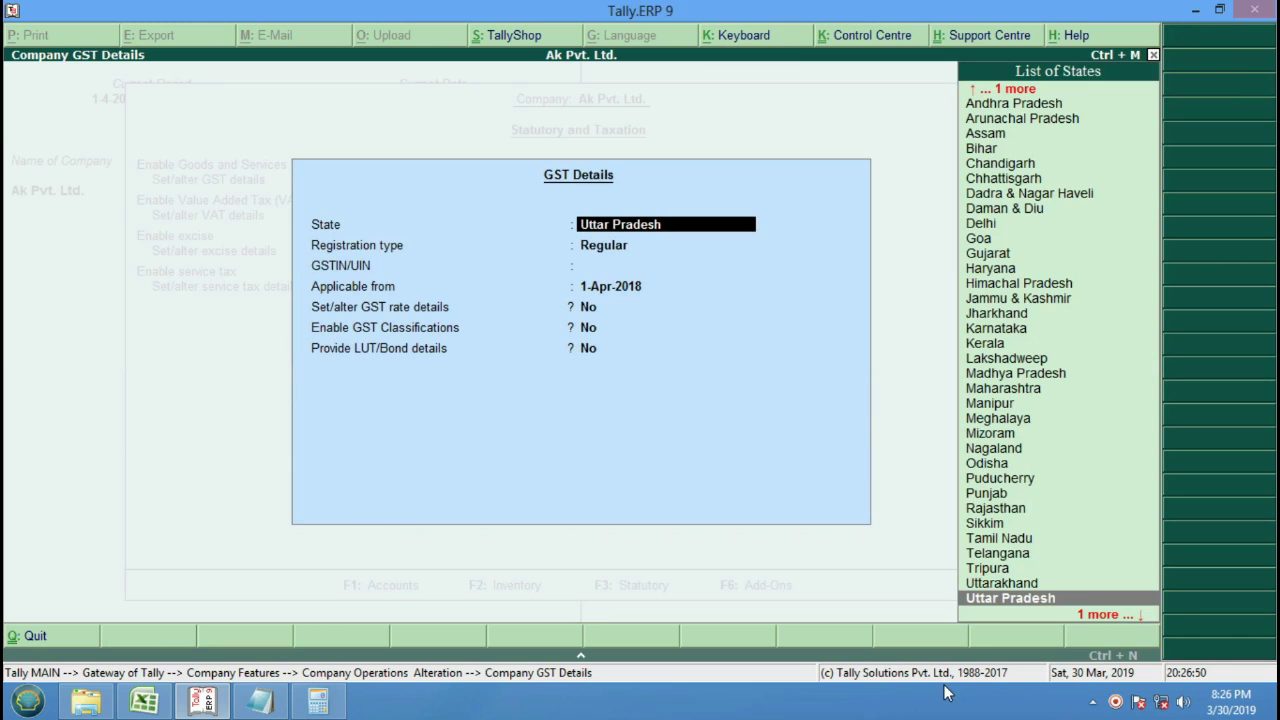
# Accept Uttar Pradesh and enter the company's GSTIN, which is rejected as invalid format.
pyautogui.press('Return')
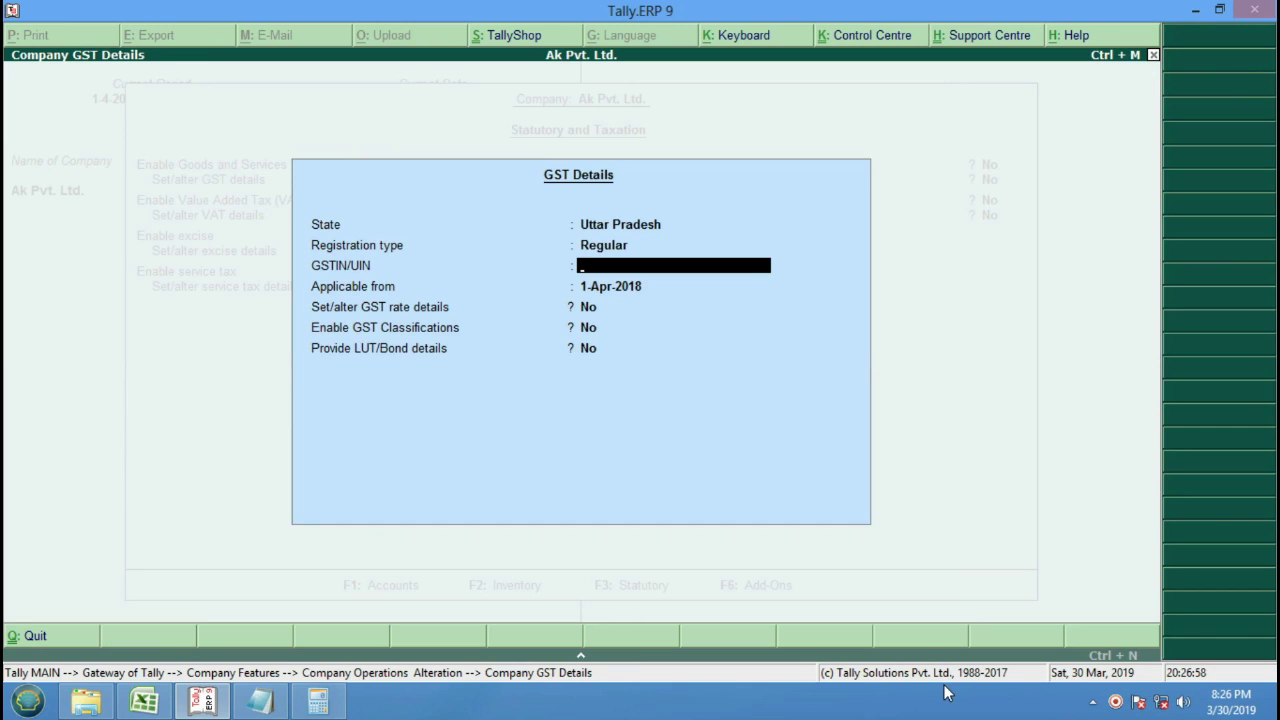
pyautogui.write('0')
pyautogui.press('Return')
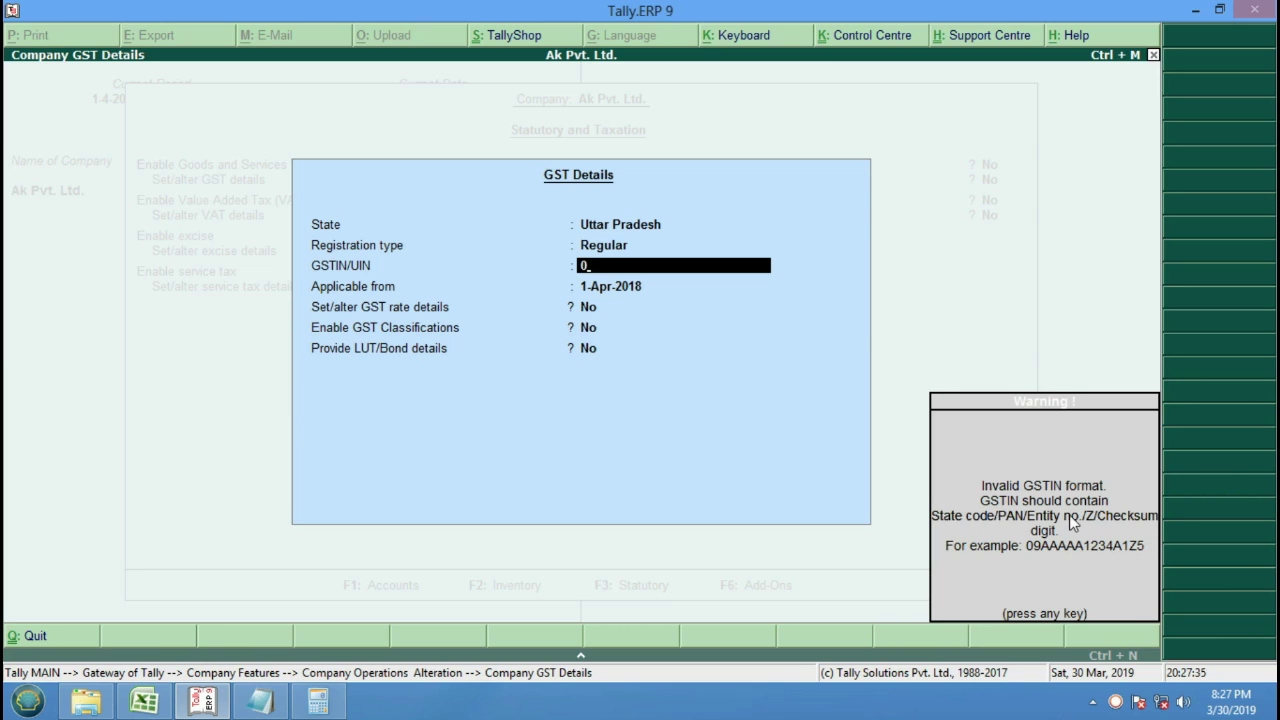
pyautogui.press('Return')
pyautogui.press('Up')
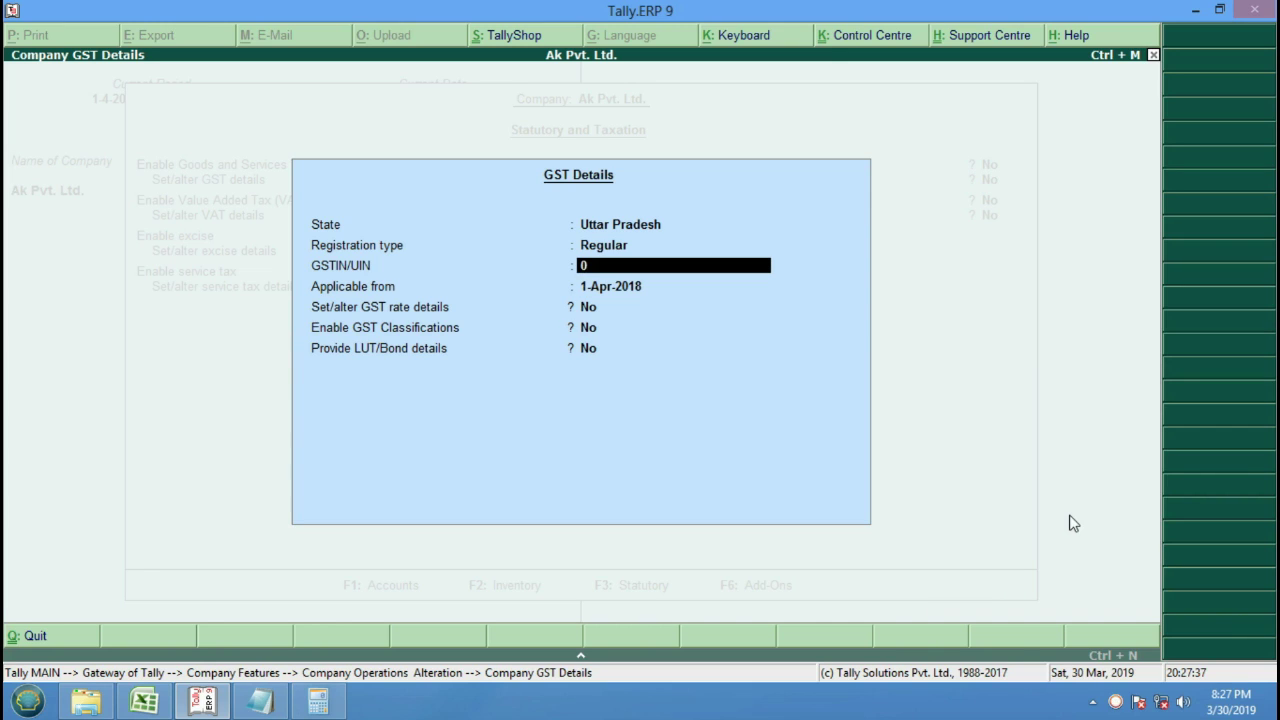
pyautogui.write('09ABCDE1234')
pyautogui.write('A1')
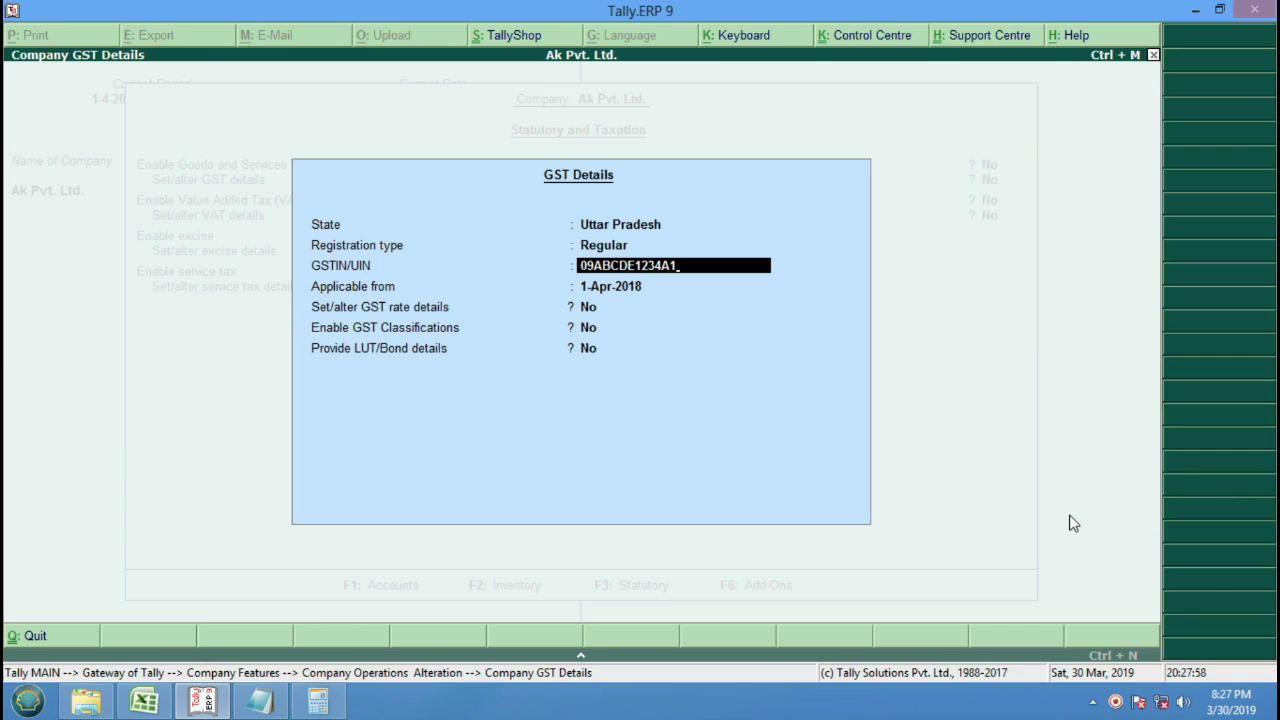
pyautogui.write('S2')
pyautogui.press('Return')
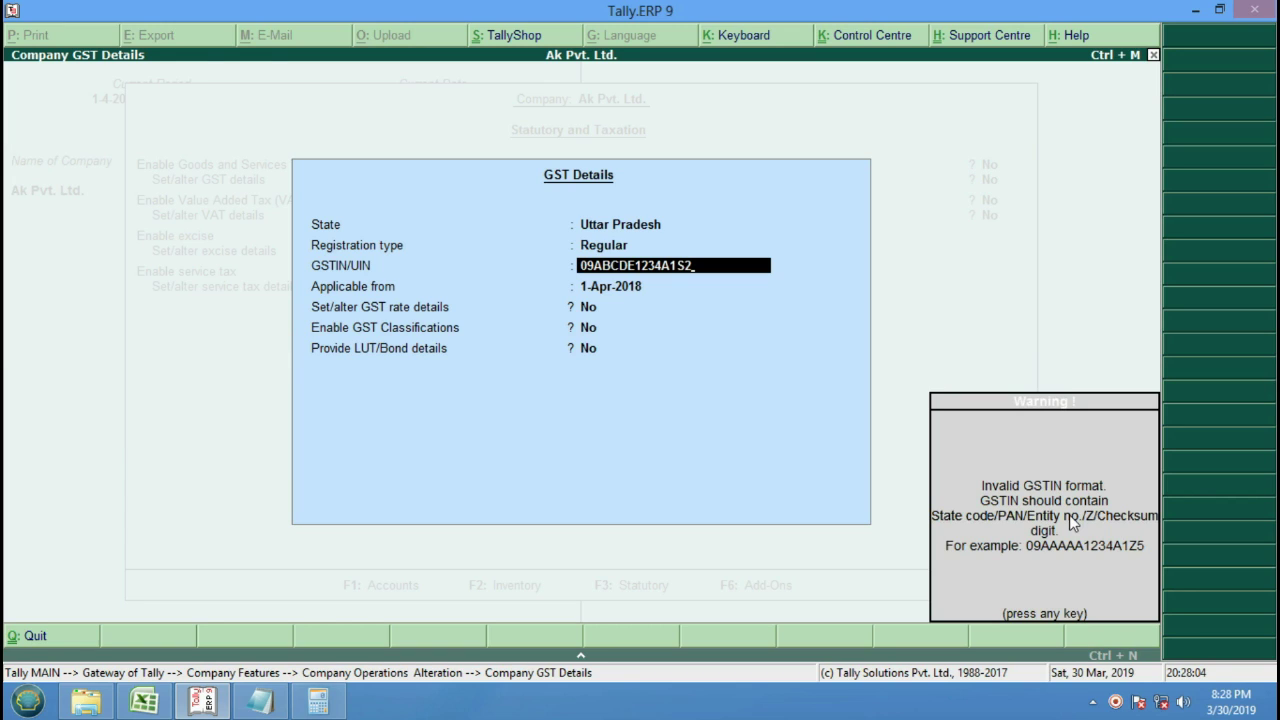
# Revise the GSTIN's trailing characters and resubmit it for validation.
pyautogui.press('Return')
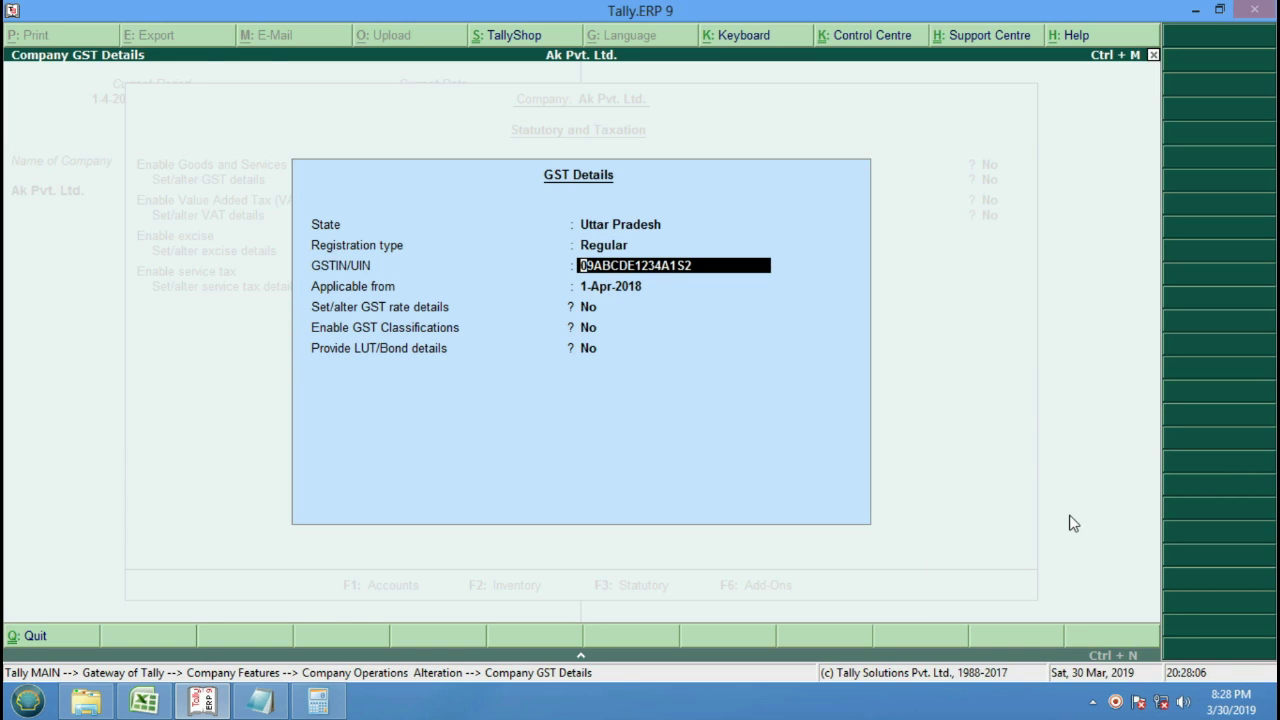
pyautogui.press('BackSpace')
pyautogui.press('BackSpace')
pyautogui.press('BackSpace')
pyautogui.write('2')
pyautogui.press('Left')
pyautogui.press('BackSpace')
pyautogui.write('Z1A4')
pyautogui.press('Return')
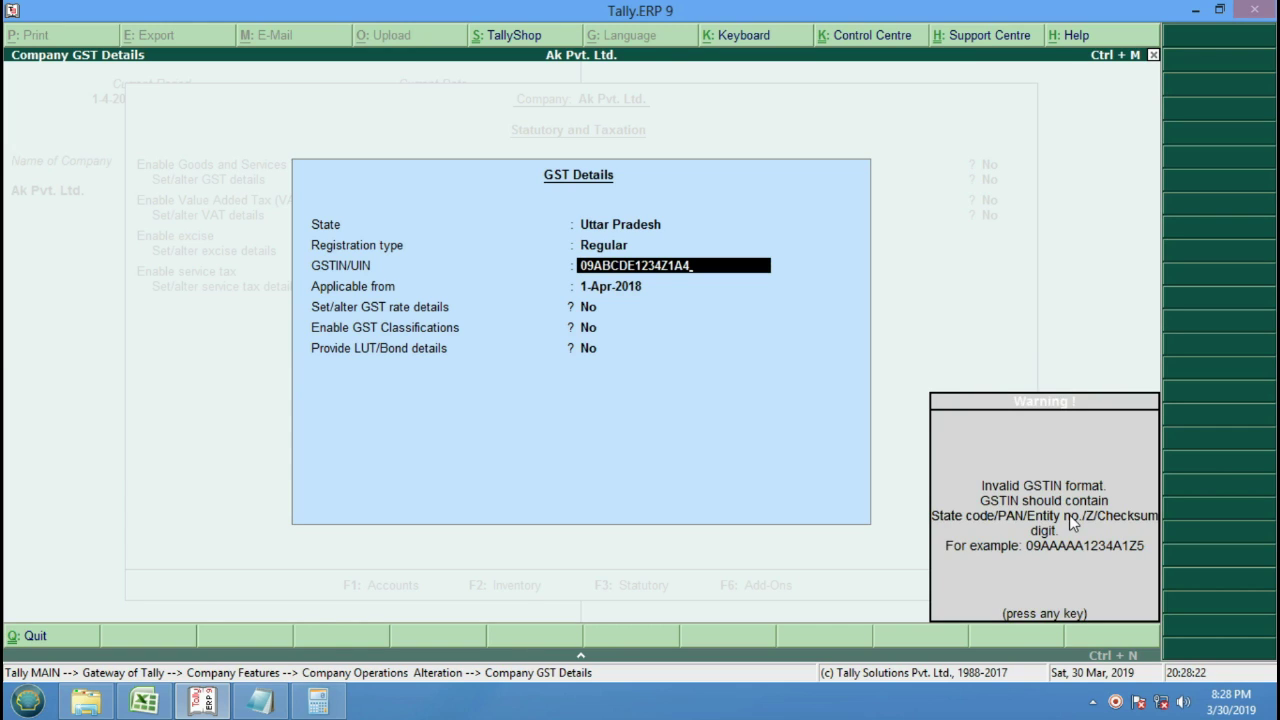
pyautogui.press('Return')
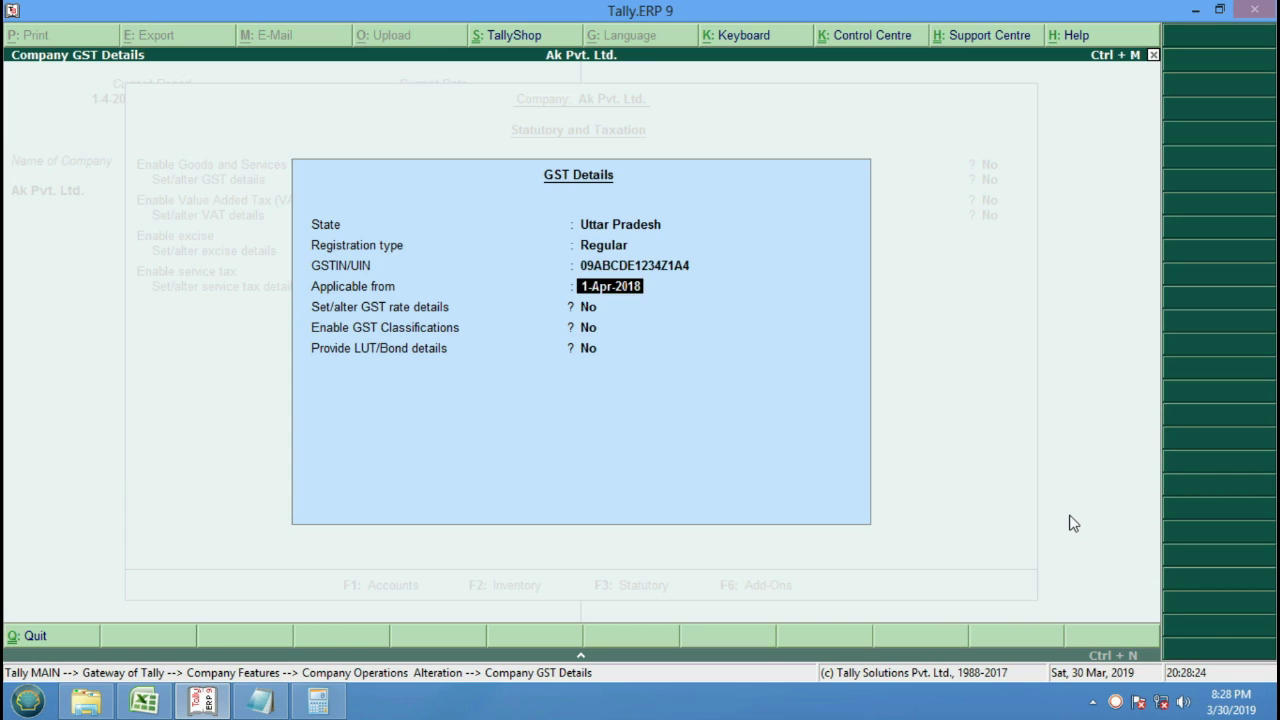
pyautogui.press('Return')
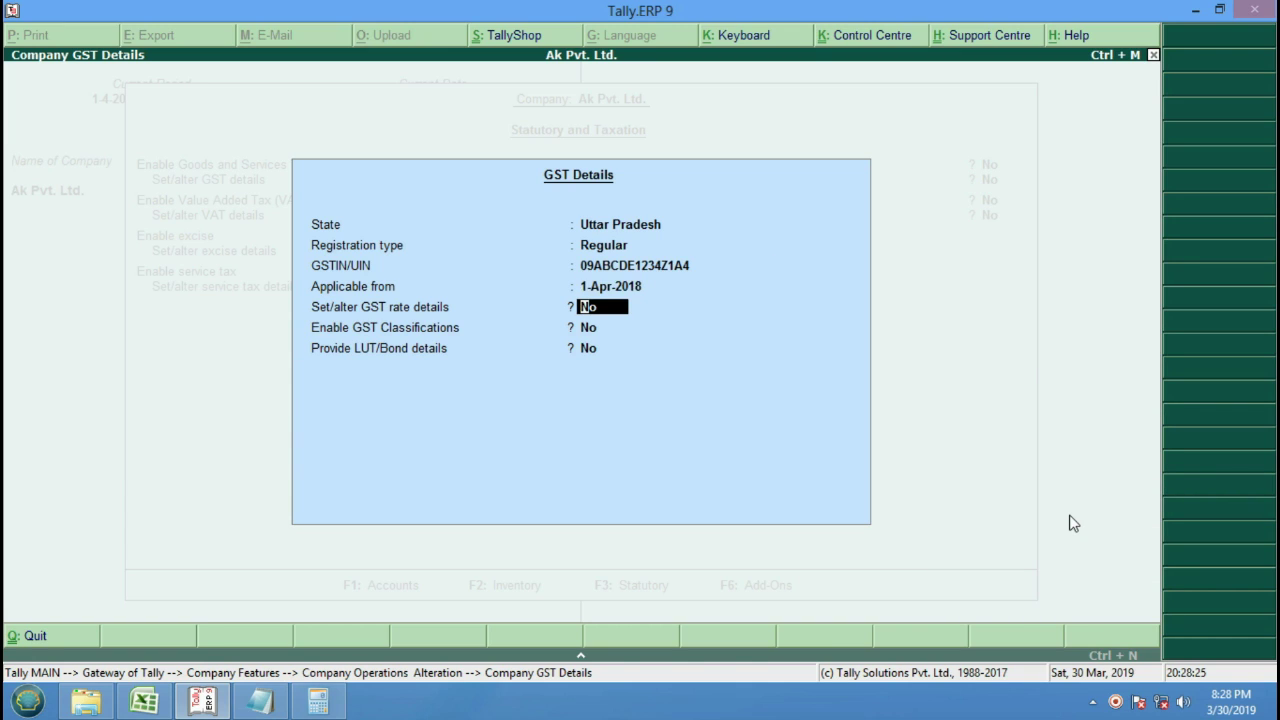
# Correct the GSTIN's last two characters and answer yes to Set/alter GST rate details.
pyautogui.press('Up')
pyautogui.press('Up')
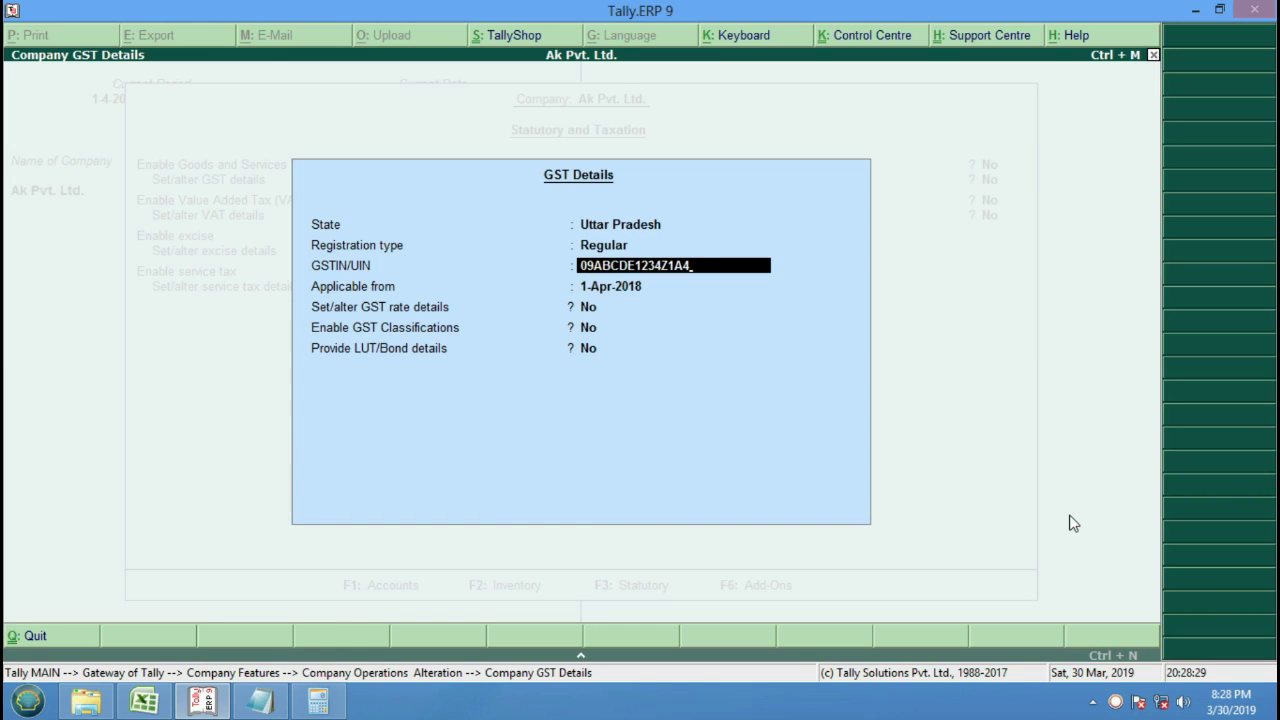
pyautogui.press('BackSpace')
pyautogui.press('BackSpace')
pyautogui.write('Z4')
pyautogui.press('Return')
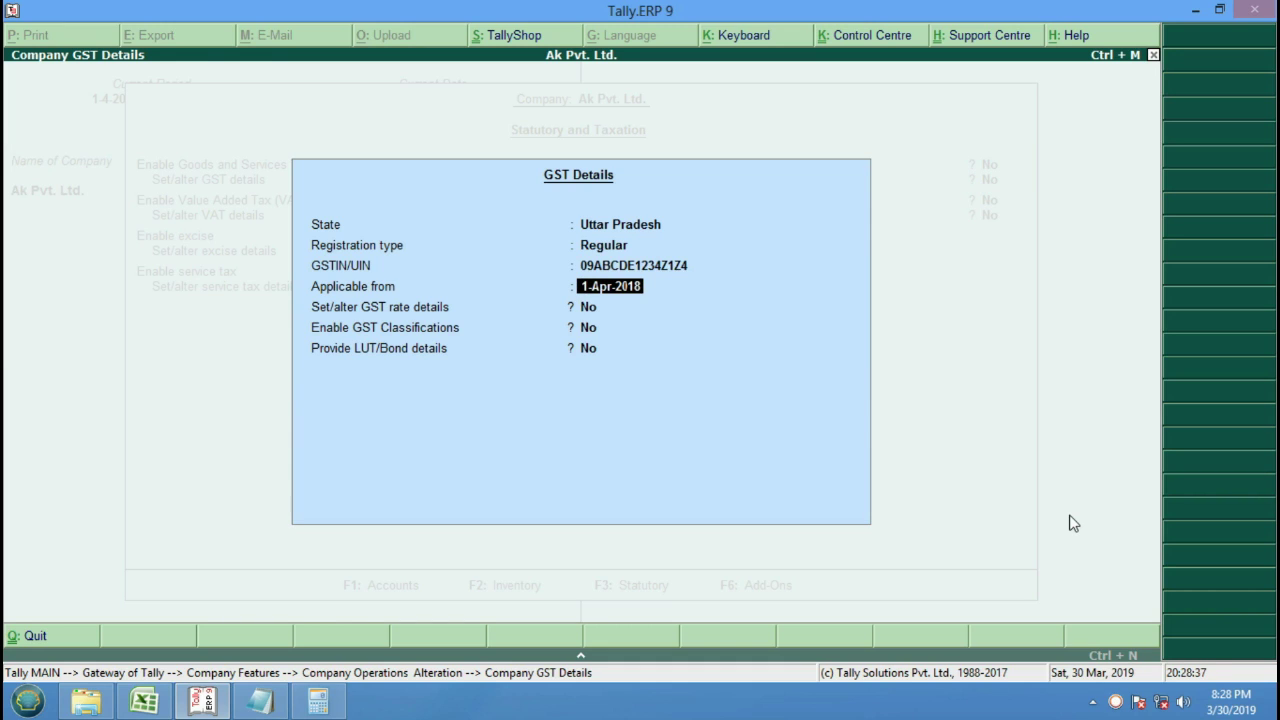
pyautogui.press('Return')
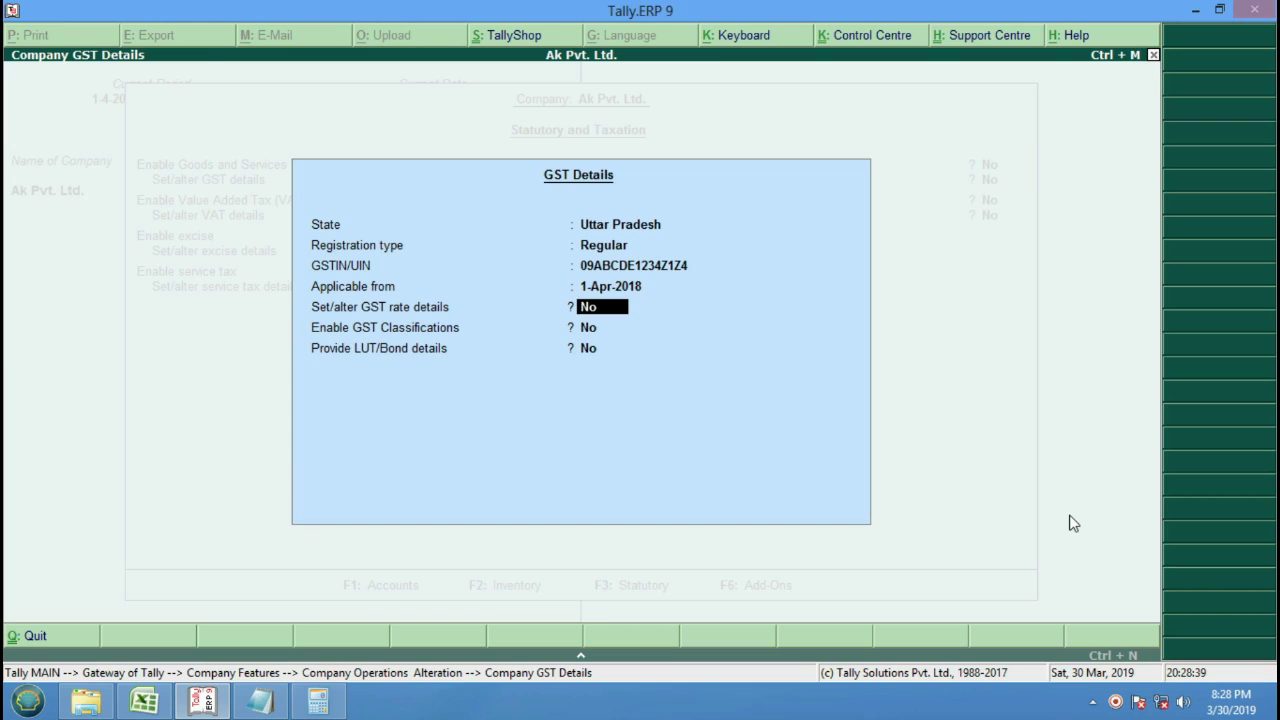
pyautogui.write('y')
# Set company GST to Taxable at 12% integrated tax, enable GST classifications, and save.
pyautogui.press('Return')
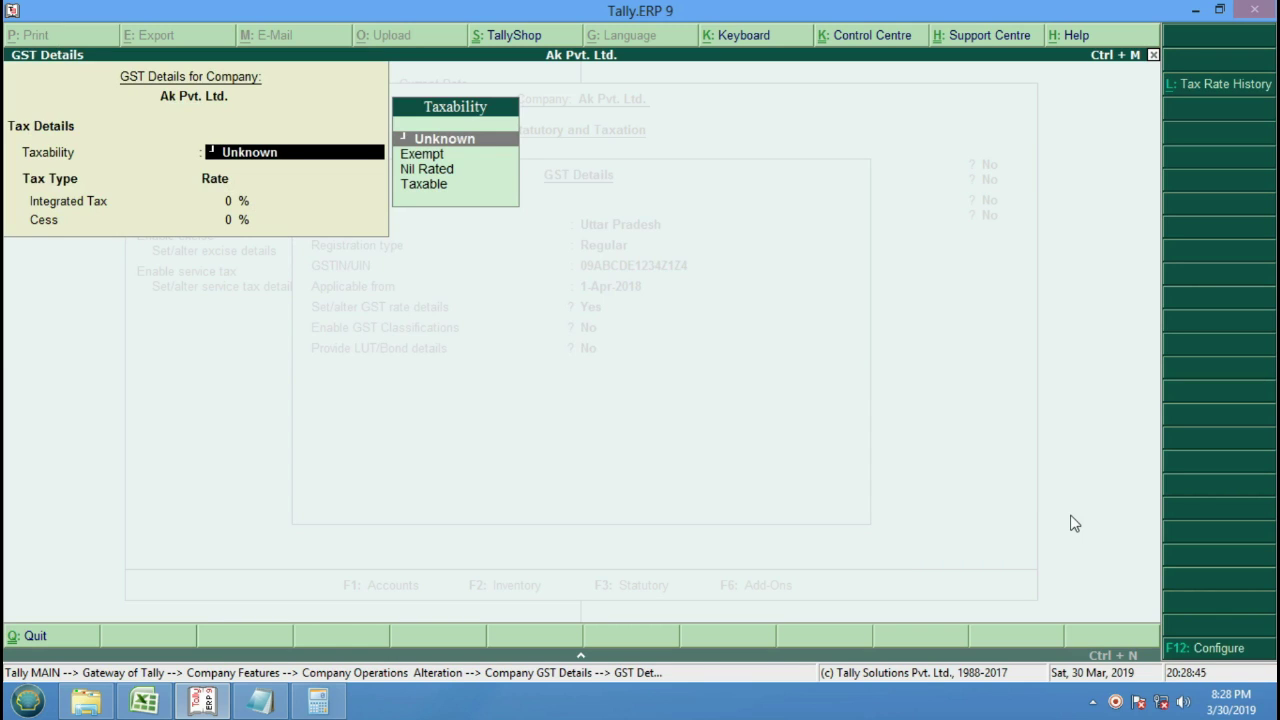
pyautogui.press('Down')
pyautogui.press('Down')
pyautogui.press('Down')
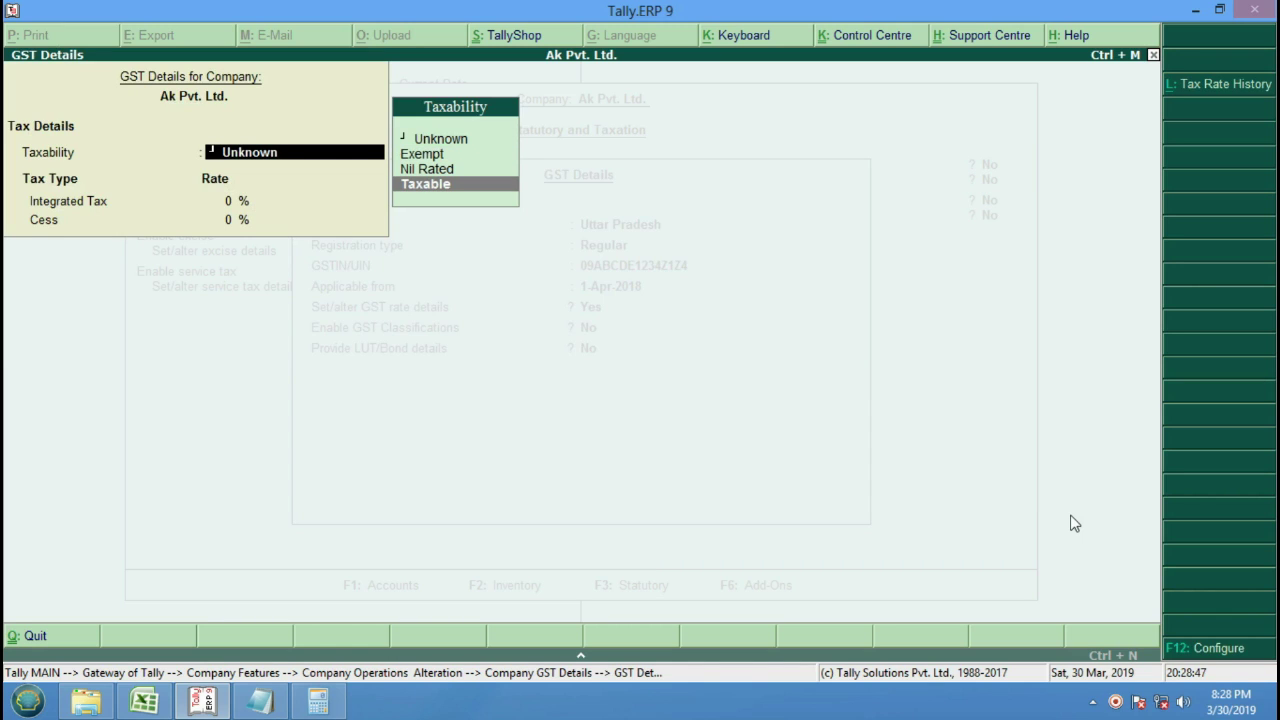
pyautogui.press('Return')
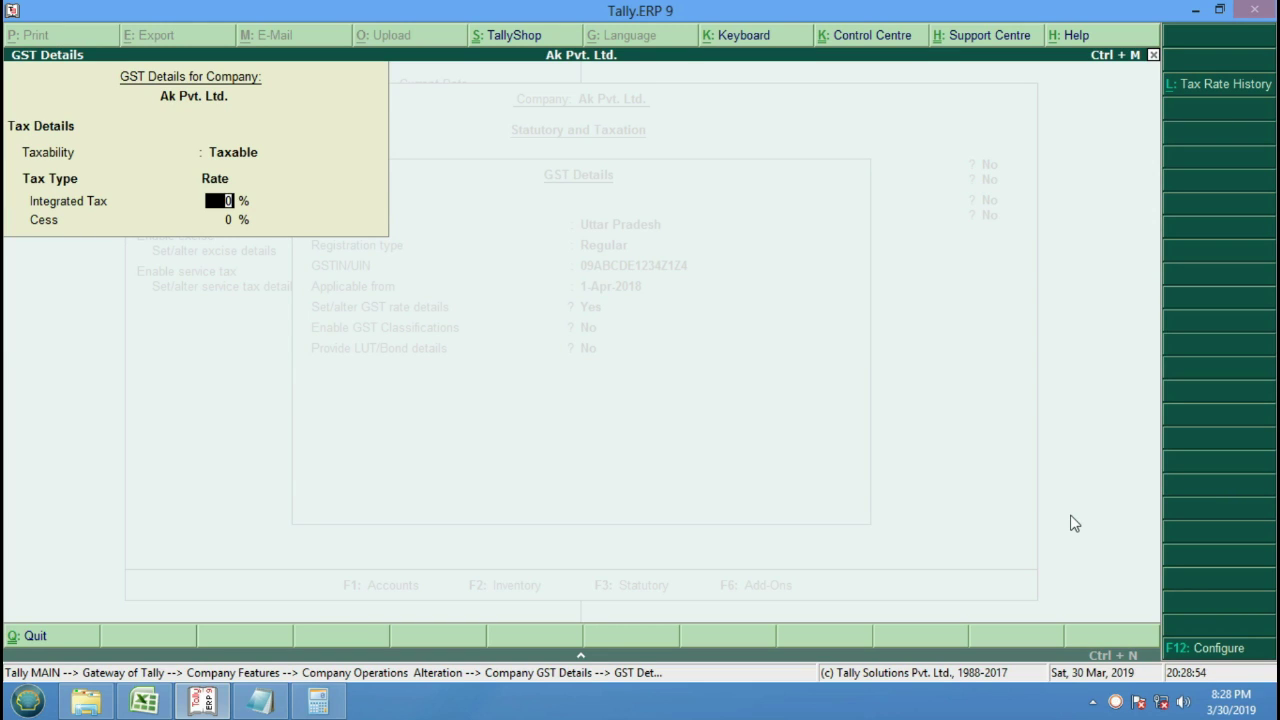
pyautogui.write('12')
pyautogui.press('Return')
pyautogui.press('Return')
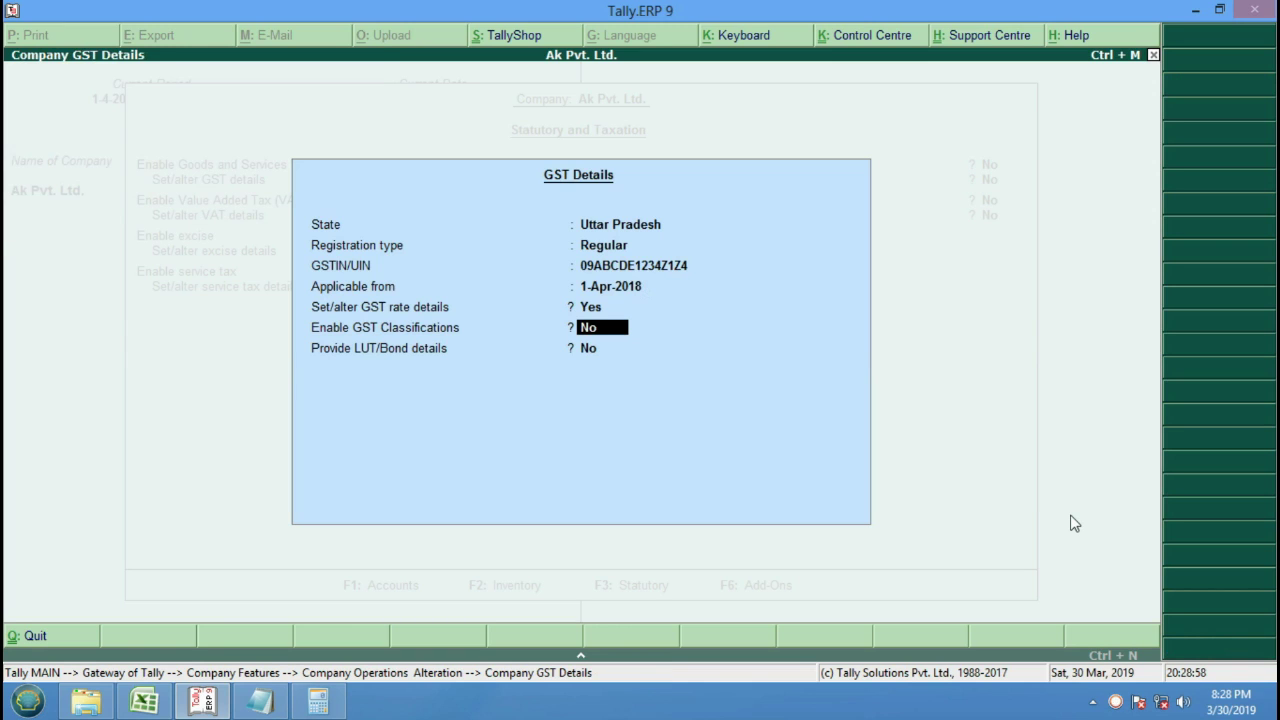
pyautogui.write('y')
pyautogui.press('Return')
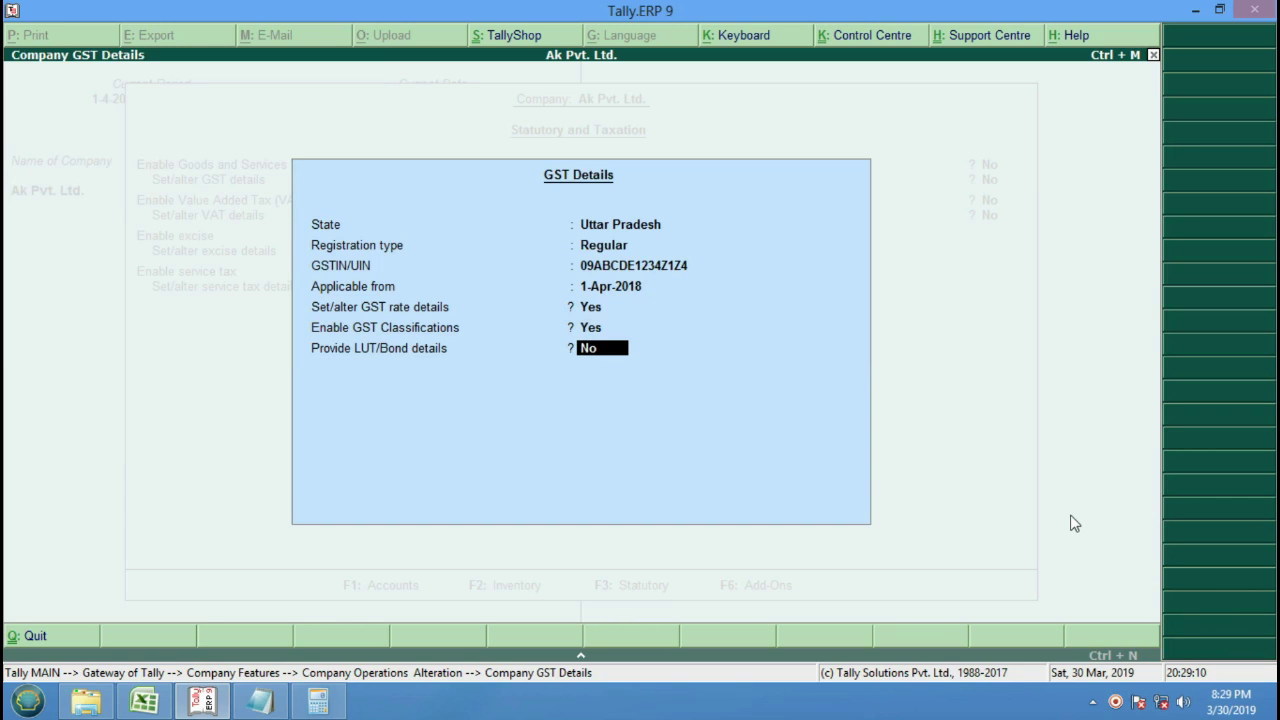
pyautogui.press('Return')
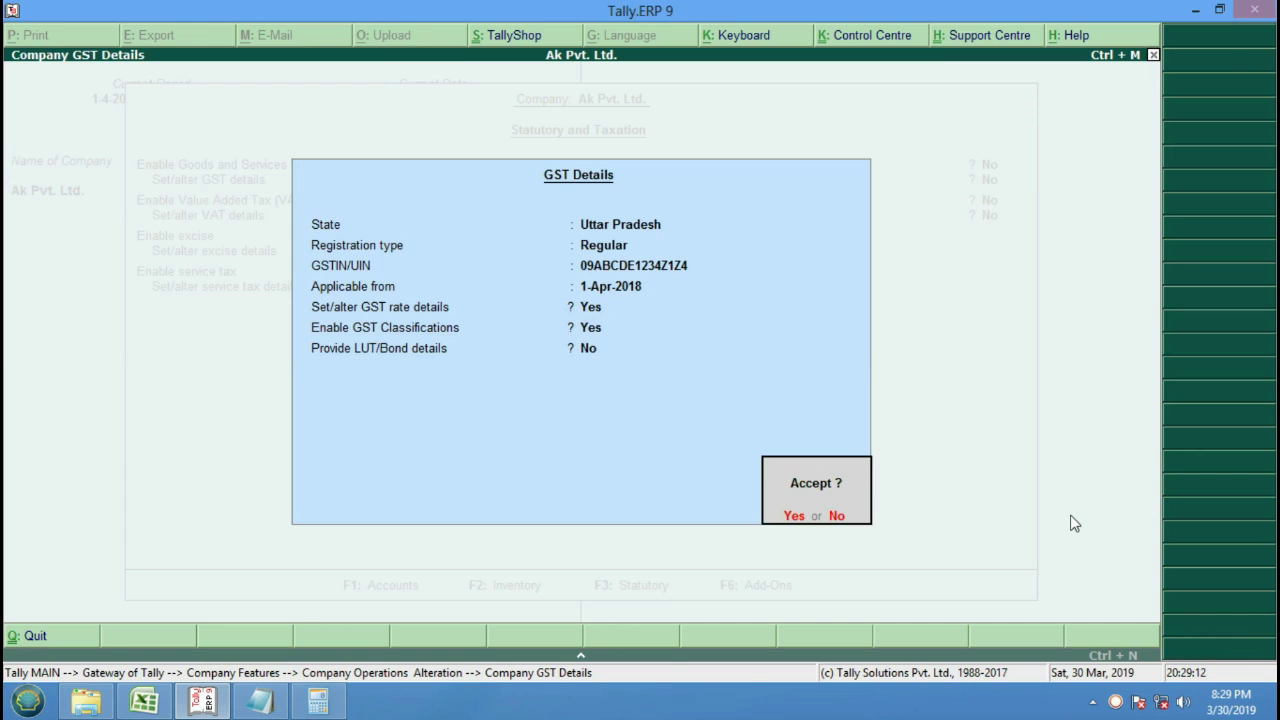
pyautogui.press('Return')
pyautogui.press('Return')
pyautogui.press('Return')
pyautogui.press('Return')
pyautogui.press('Return')
pyautogui.press('Return')
pyautogui.press('Return')
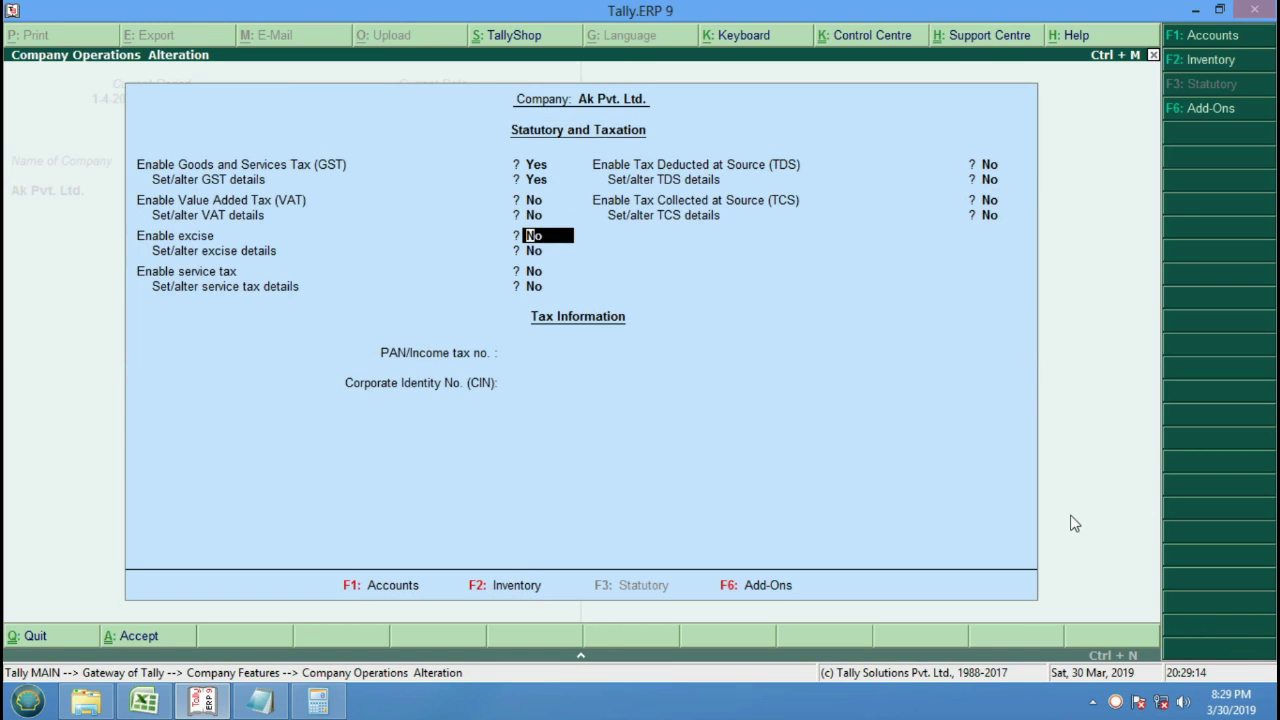
pyautogui.press('Return')
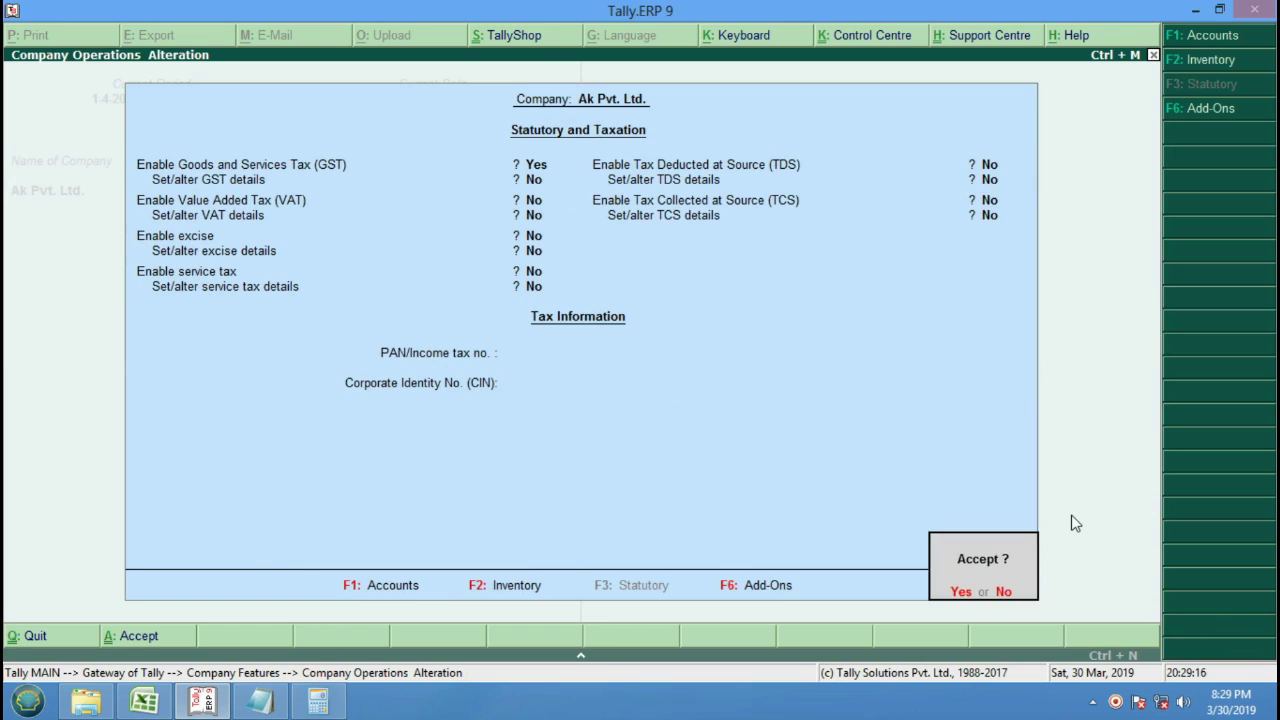
pyautogui.press('Return')
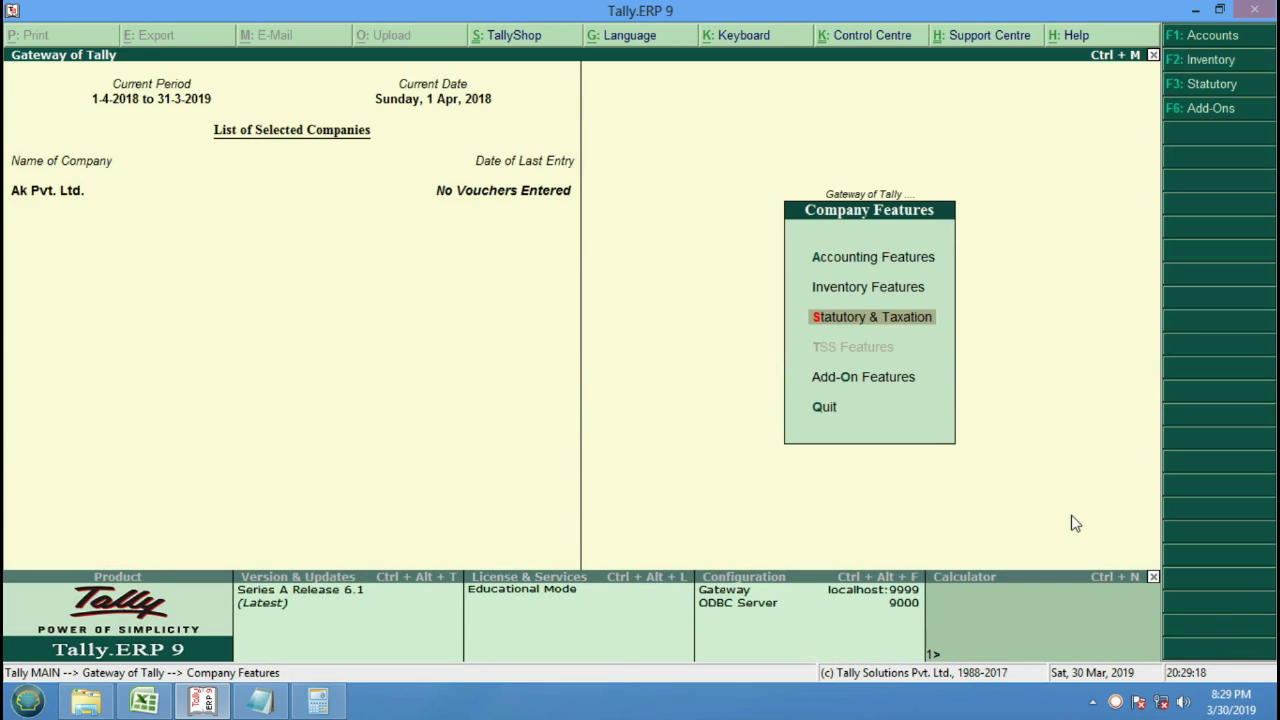
# Create ledger Cgst@12% under Duties & Taxes with GST as the duty type.
pyautogui.press('Escape')
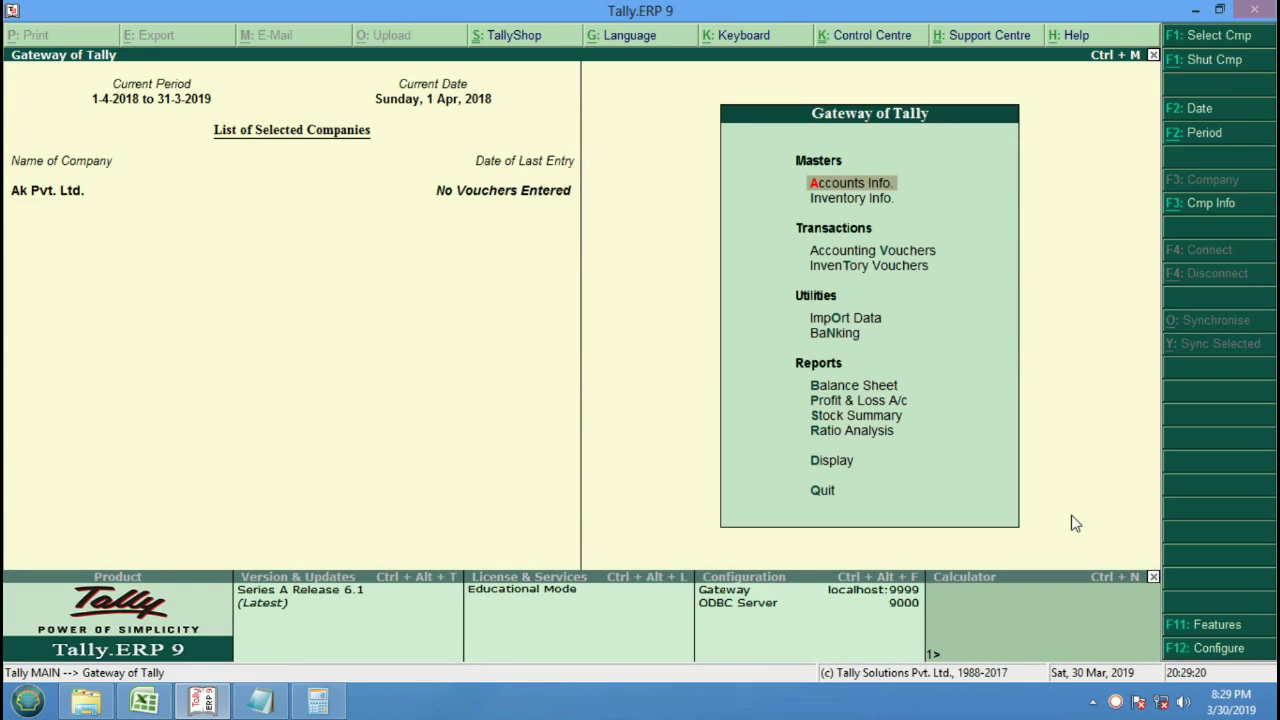
pyautogui.press('Return')
pyautogui.press('Down')
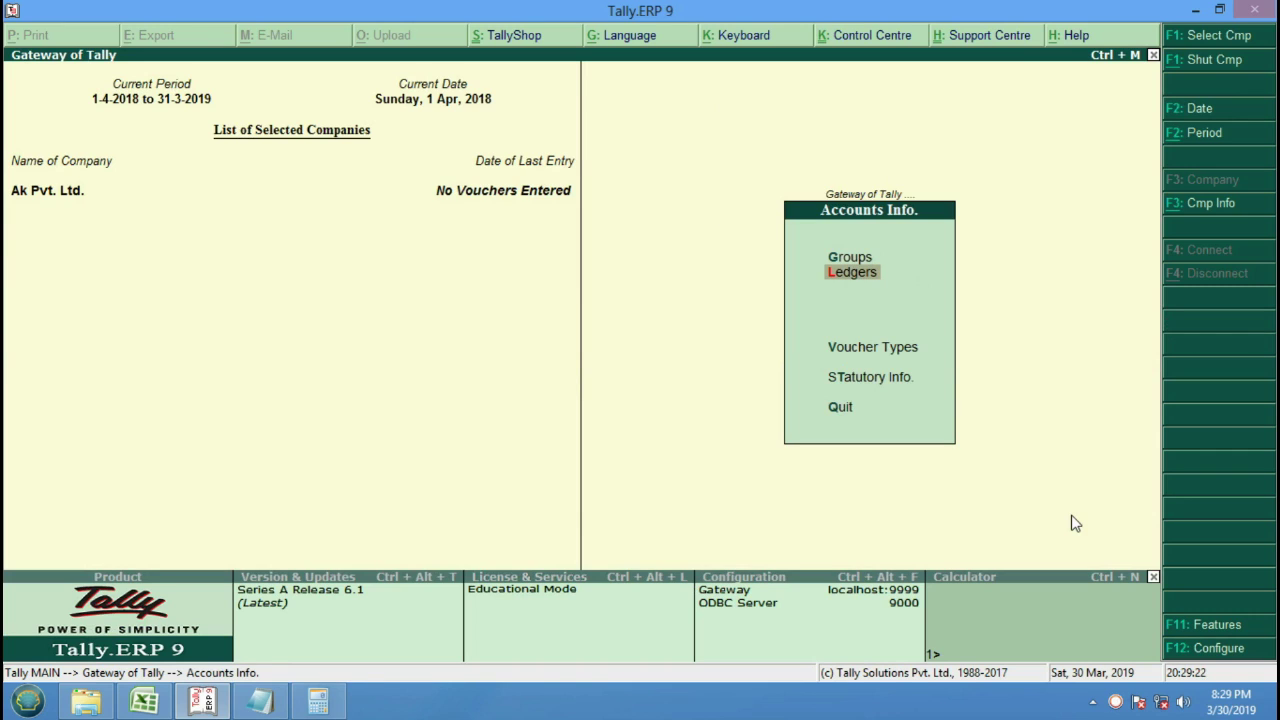
pyautogui.press('Return')
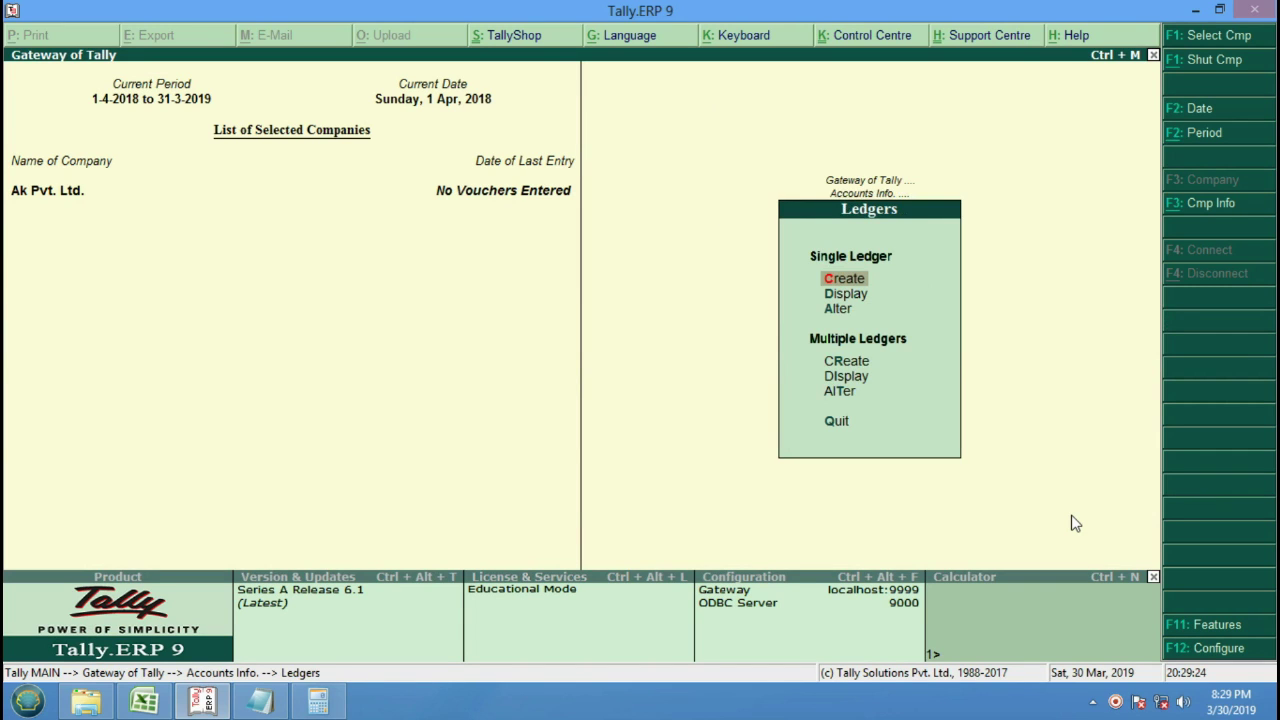
pyautogui.press('Return')
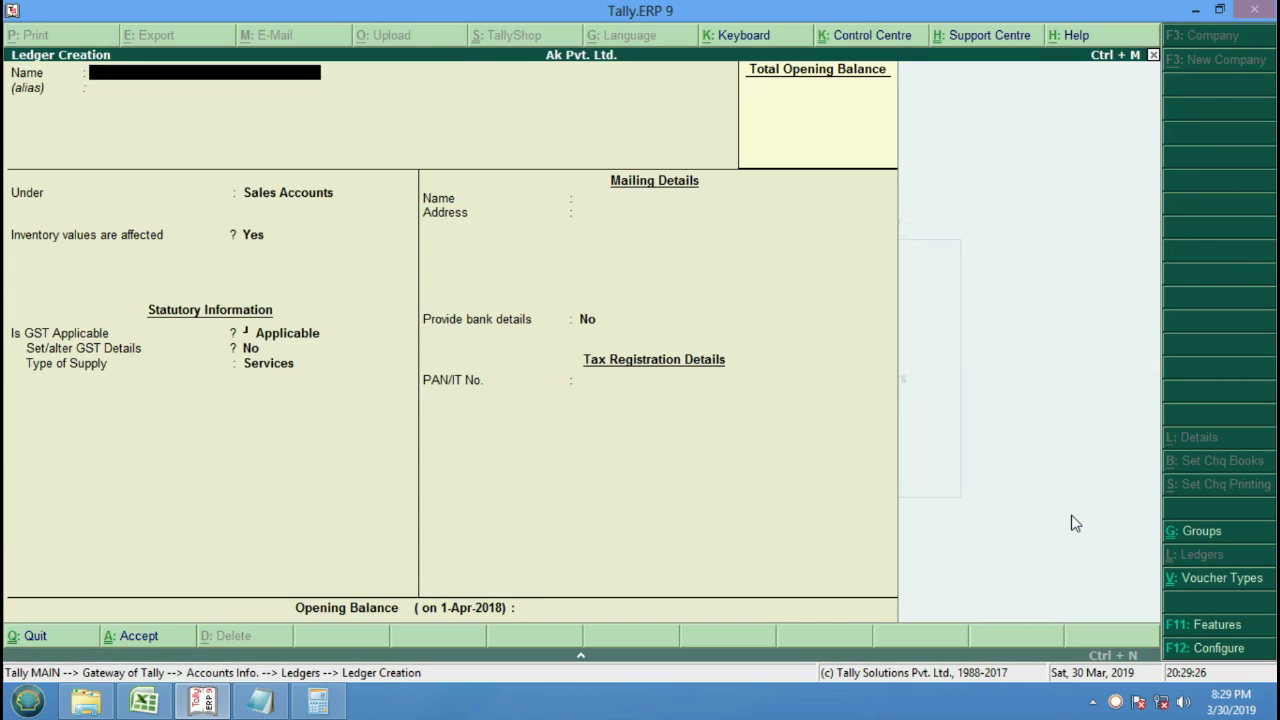
pyautogui.write('Cgst@12%')
pyautogui.press('Return')
pyautogui.press('Return')
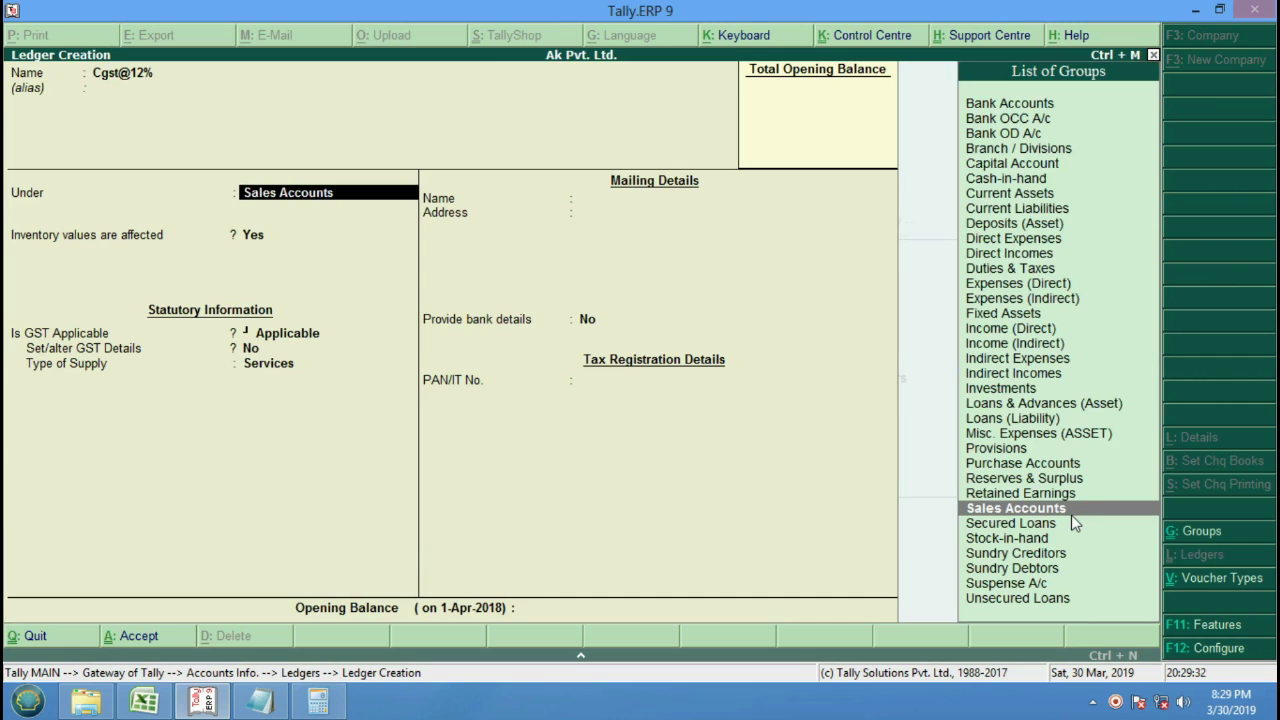
pyautogui.write('D')
pyautogui.press('Down')
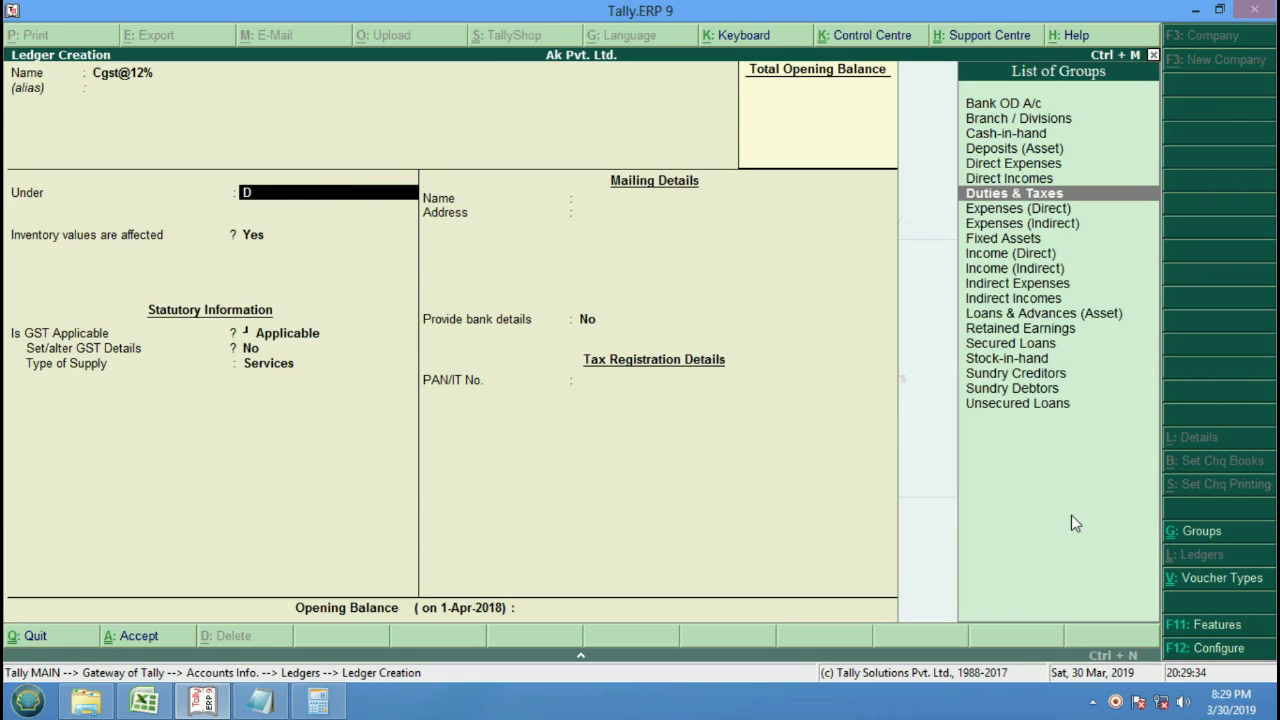
pyautogui.press('Return')
pyautogui.press('Up')
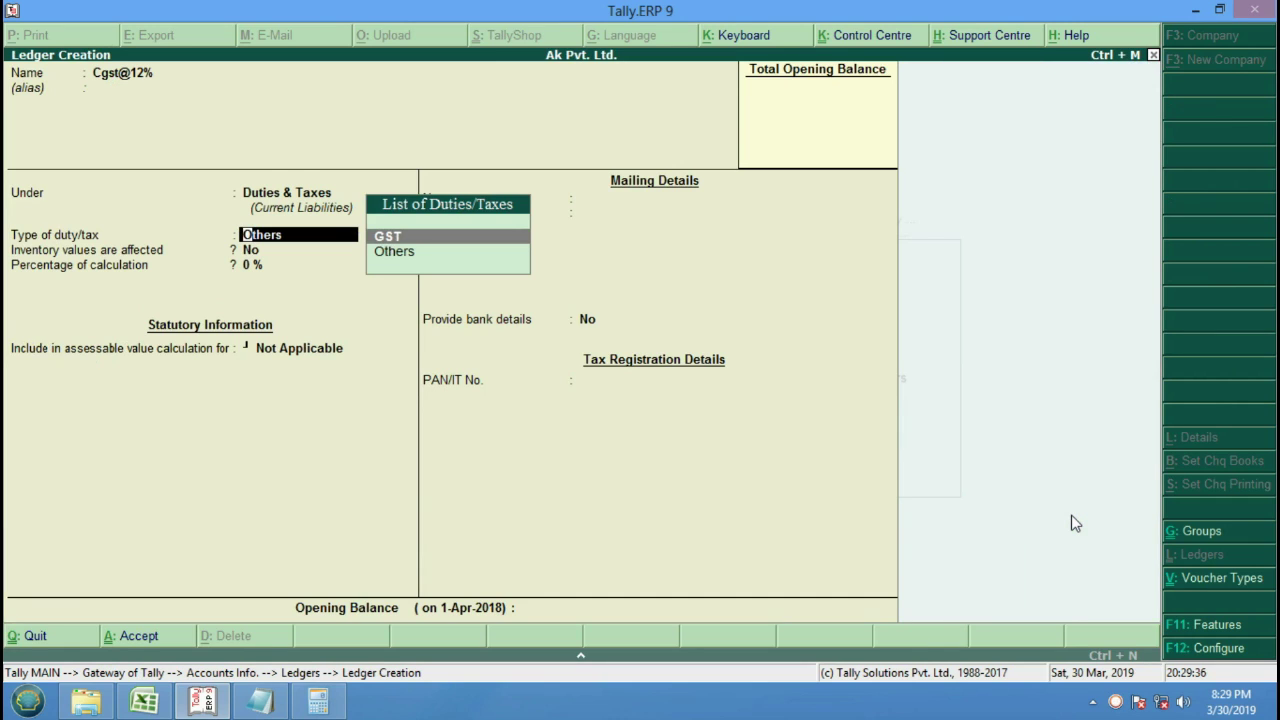
pyautogui.press('Return')
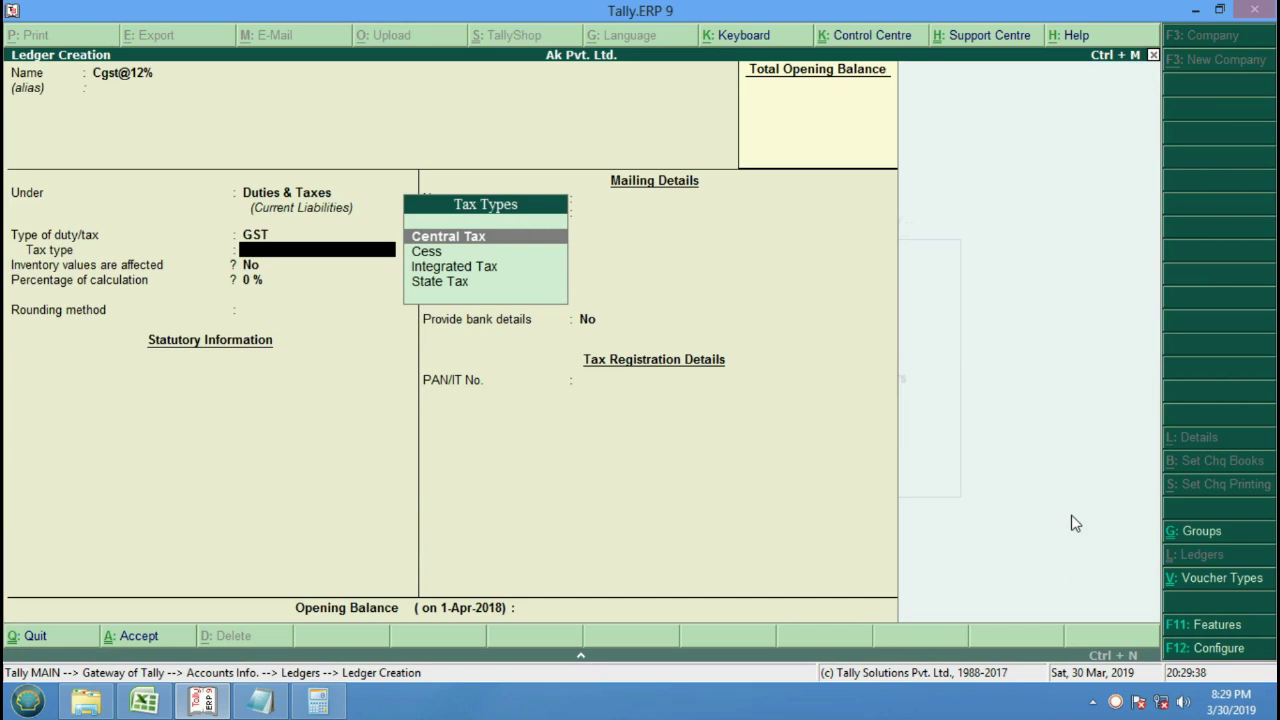
# Set the Cgst@12% tax type to Central Tax with rounding Not Applicable.
pyautogui.press('Down')
pyautogui.press('Up')
pyautogui.press('Return')
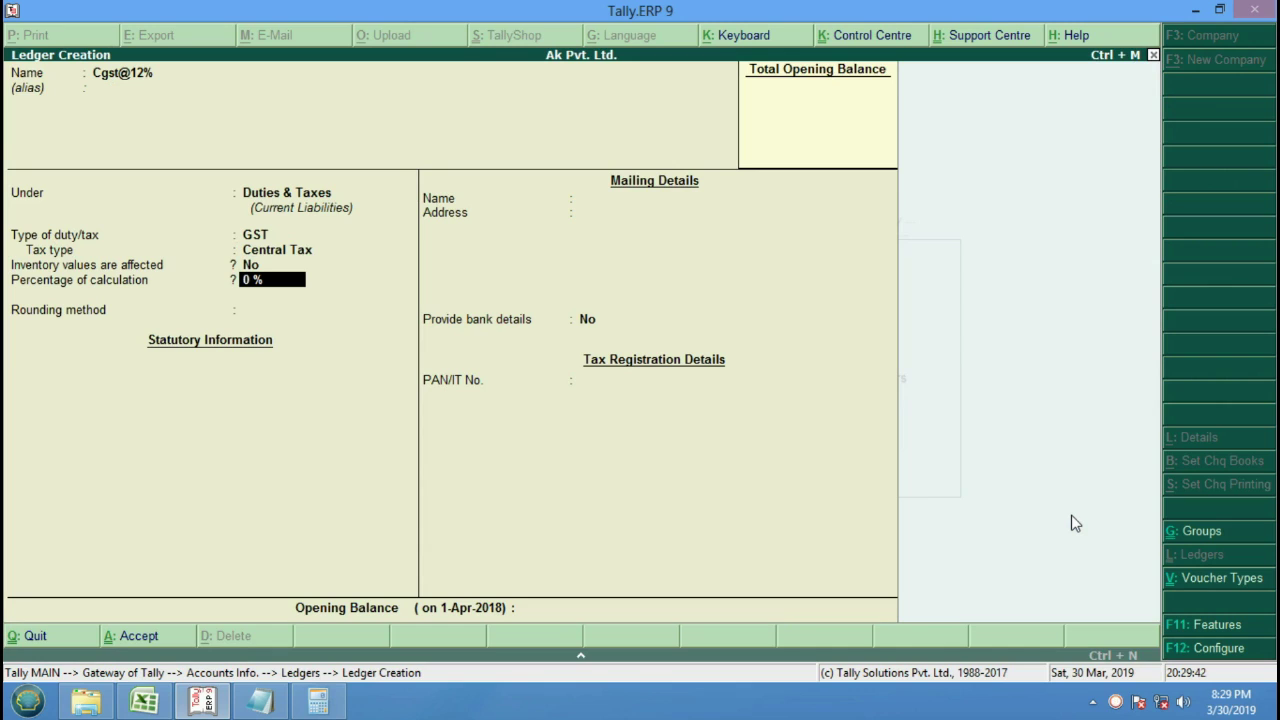
pyautogui.press('Return')
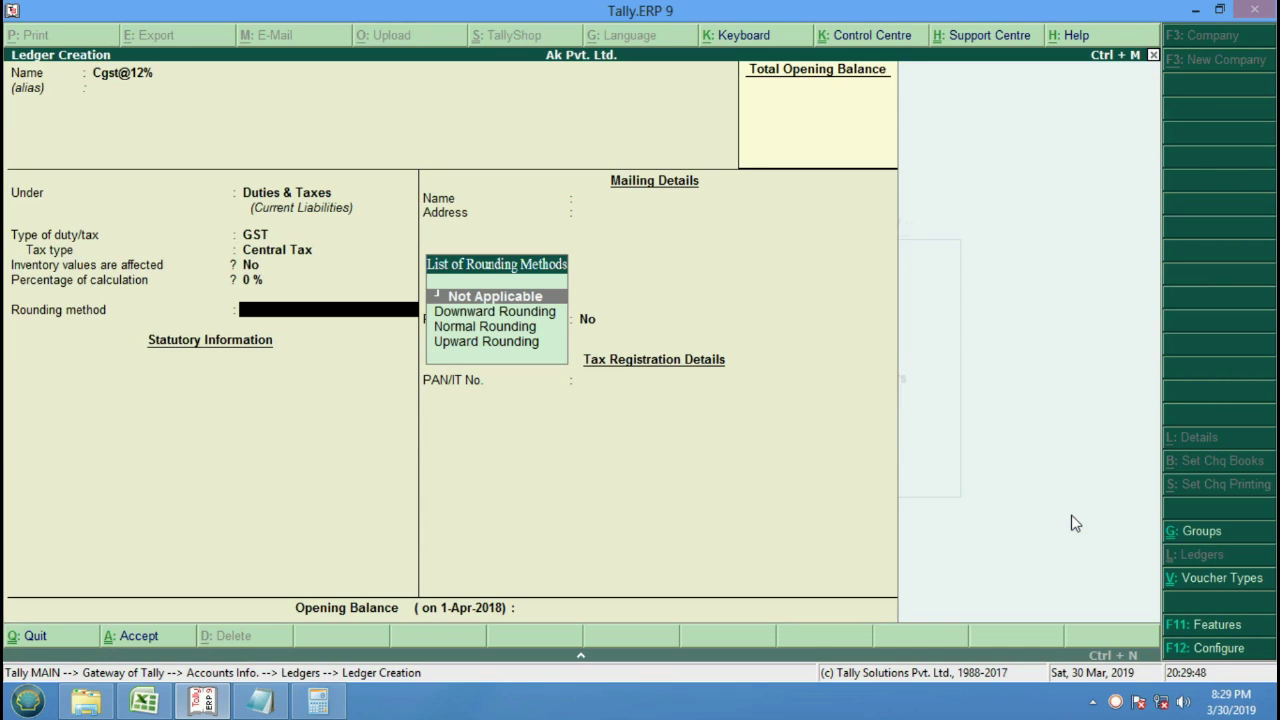
pyautogui.press('Down')
pyautogui.press('Down')
pyautogui.press('Up')
pyautogui.press('Up')
pyautogui.press('Return')
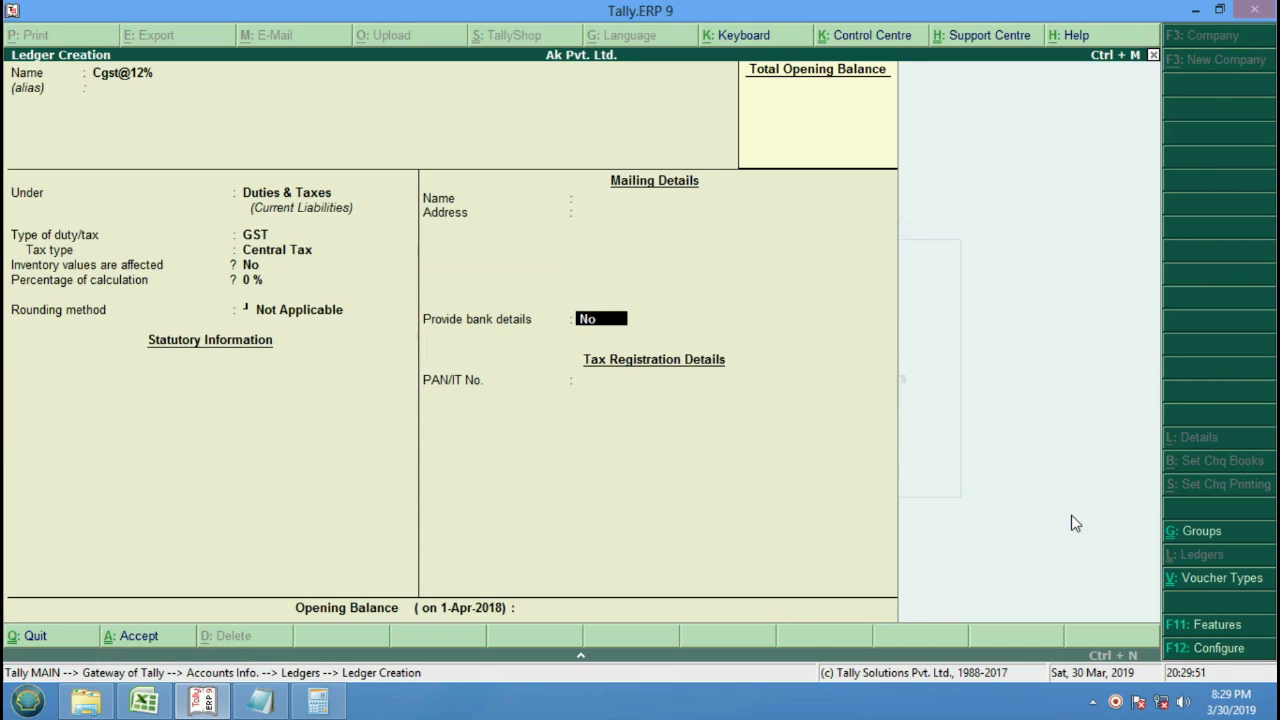
pyautogui.press('Return')
pyautogui.press('Return')
pyautogui.press('Return')
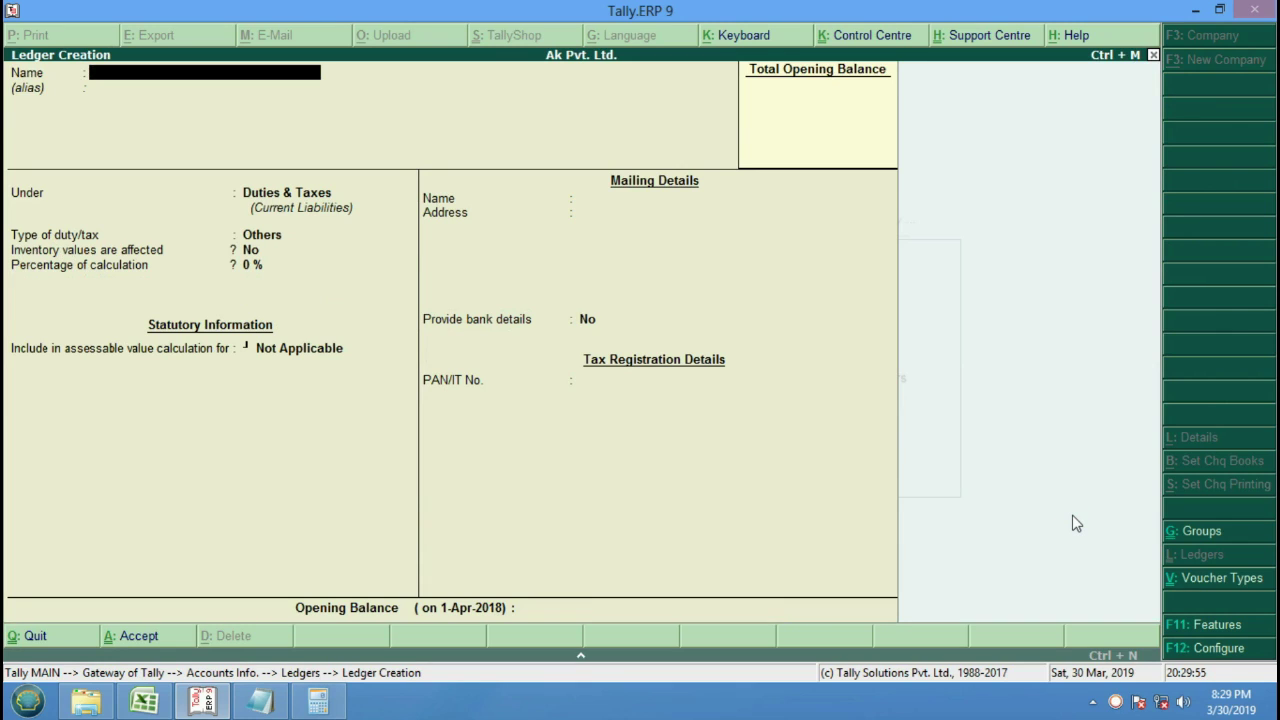
# Create ledger Sgst@12% under Duties & Taxes as GST State Tax.
pyautogui.write('Sgst@12%')
pyautogui.press('Return')
pyautogui.press('Return')
pyautogui.press('Return')
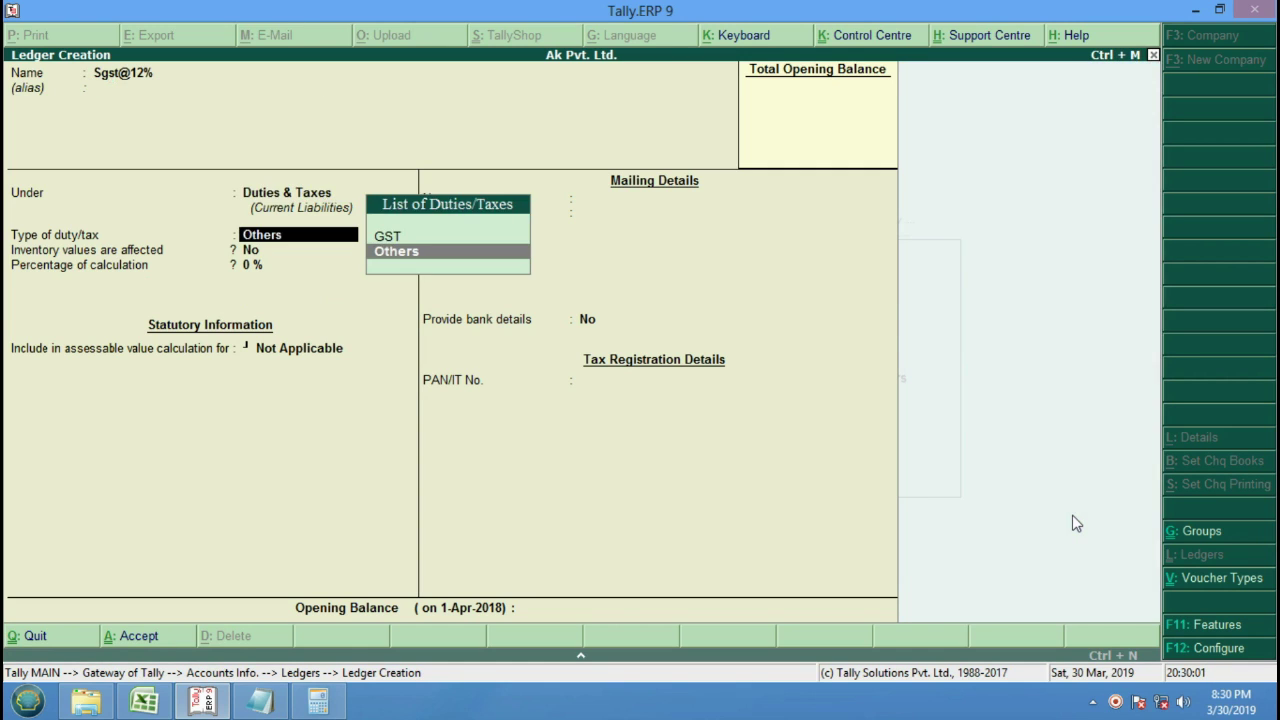
pyautogui.press('Up')
pyautogui.press('Return')
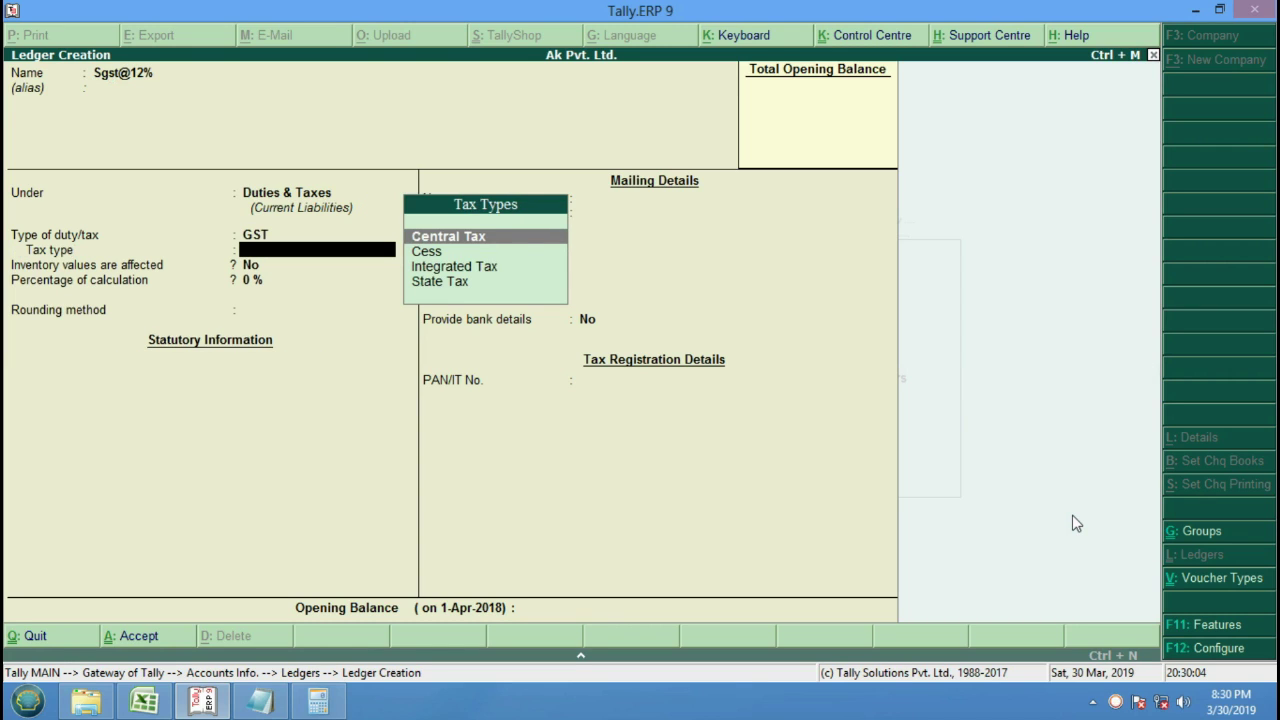
pyautogui.press('Down')
pyautogui.press('Down')
pyautogui.press('Down')
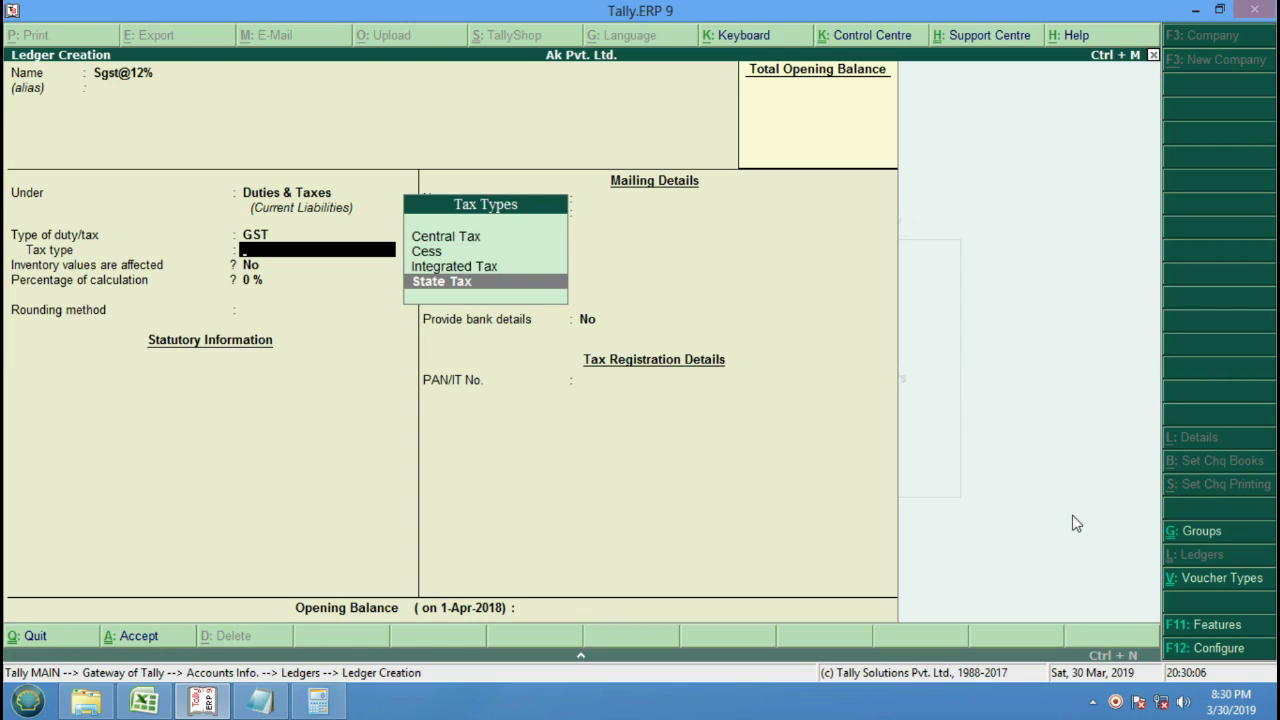
pyautogui.press('Return')
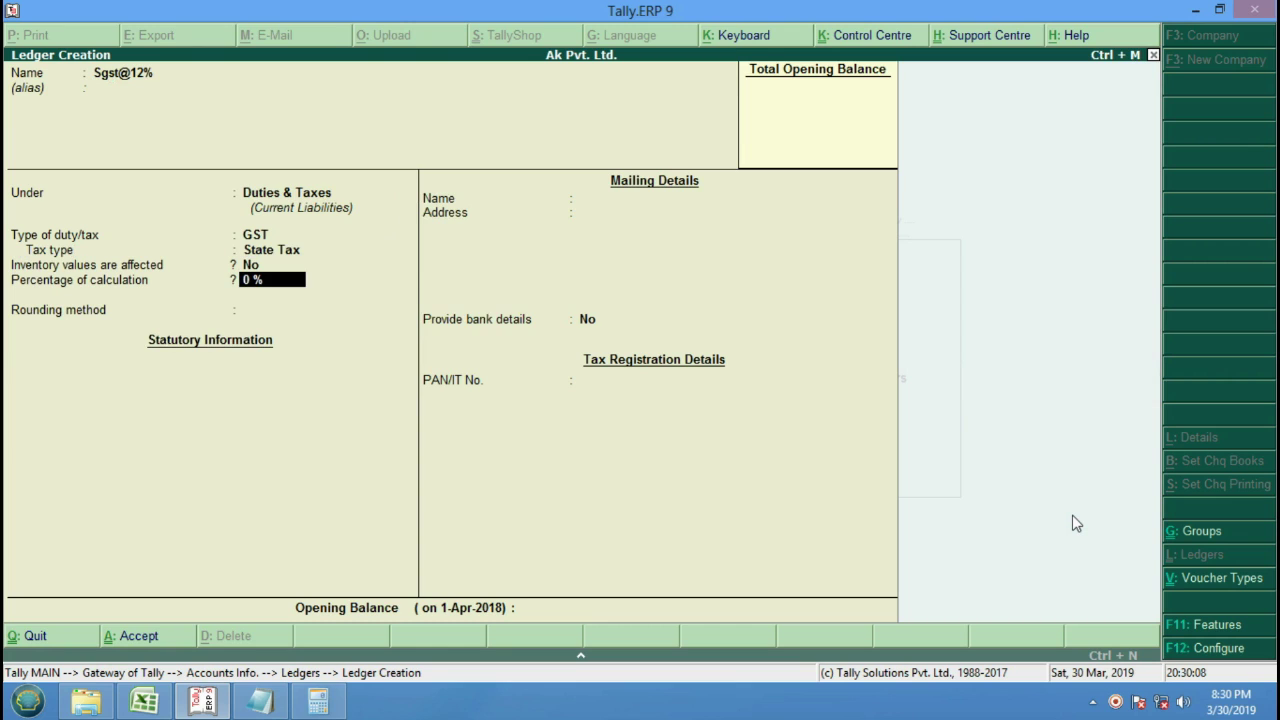
pyautogui.press('Return')
pyautogui.press('Return')
pyautogui.press('Return')
pyautogui.press('Return')
pyautogui.press('Return')
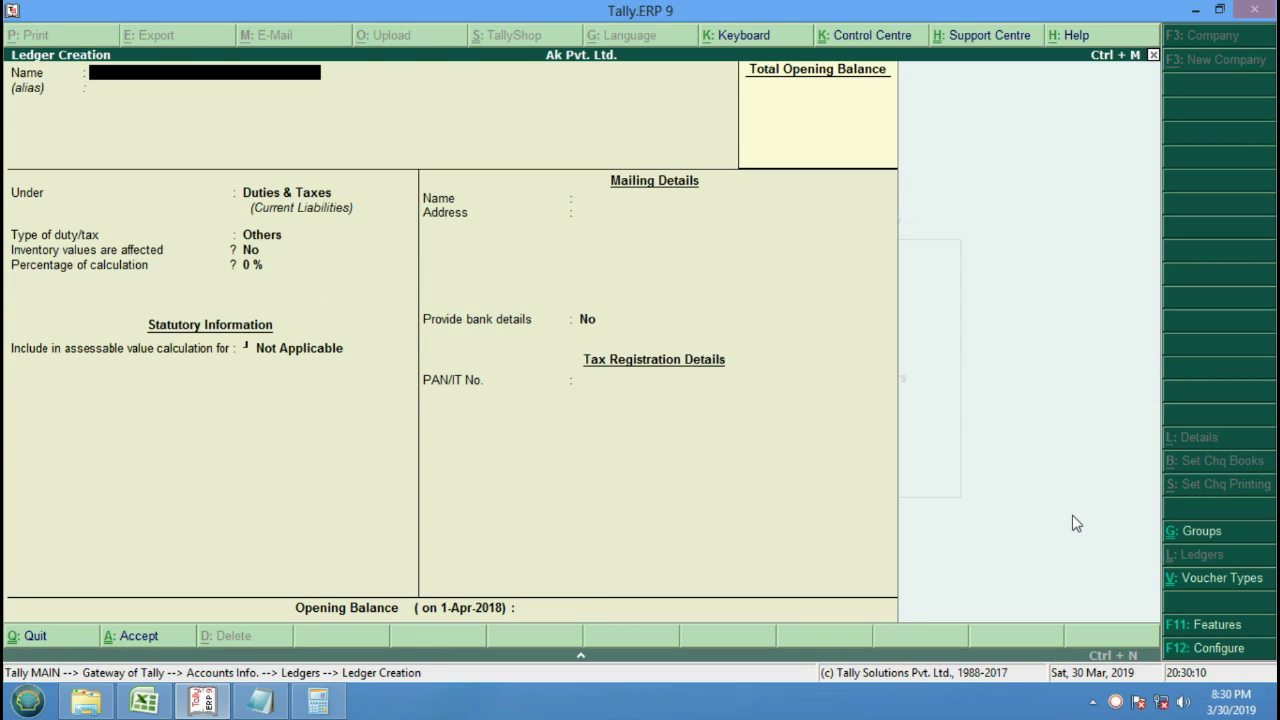
# Create a Purchase ledger under Purchase Accounts with GST applicable.
pyautogui.write('Purchase')
pyautogui.press('Return')
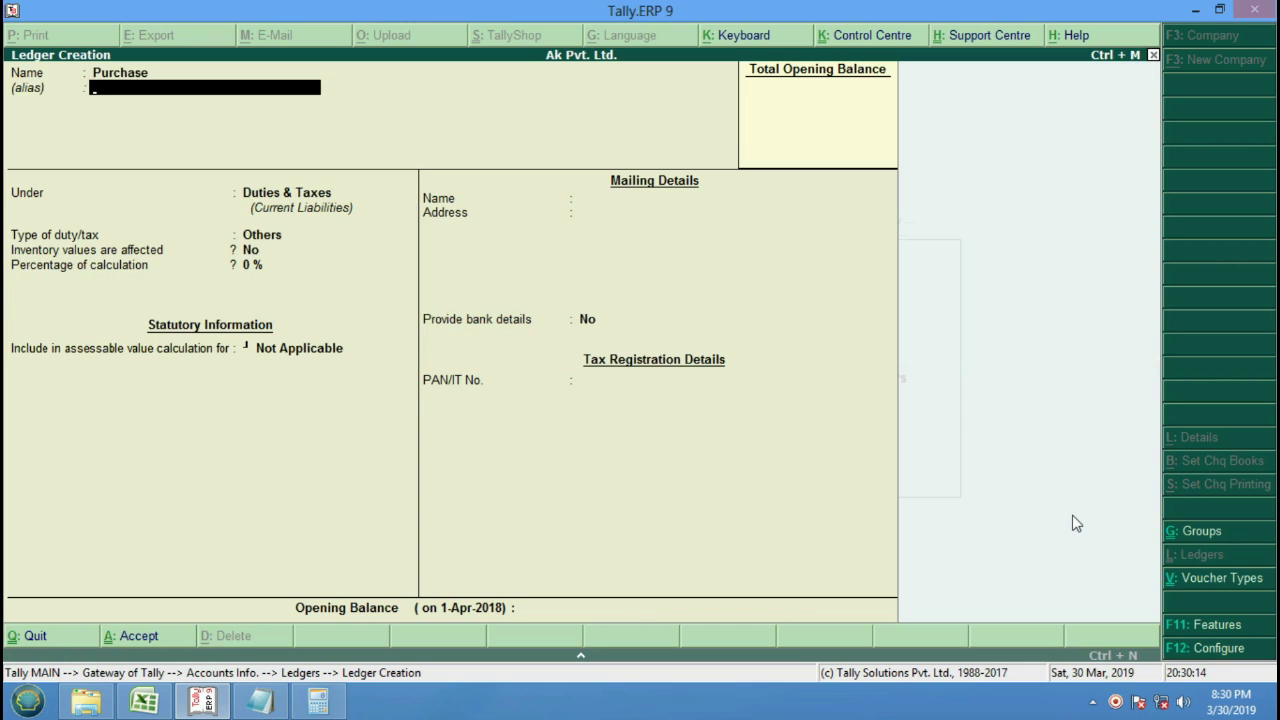
pyautogui.press('Return')
pyautogui.write('pu')
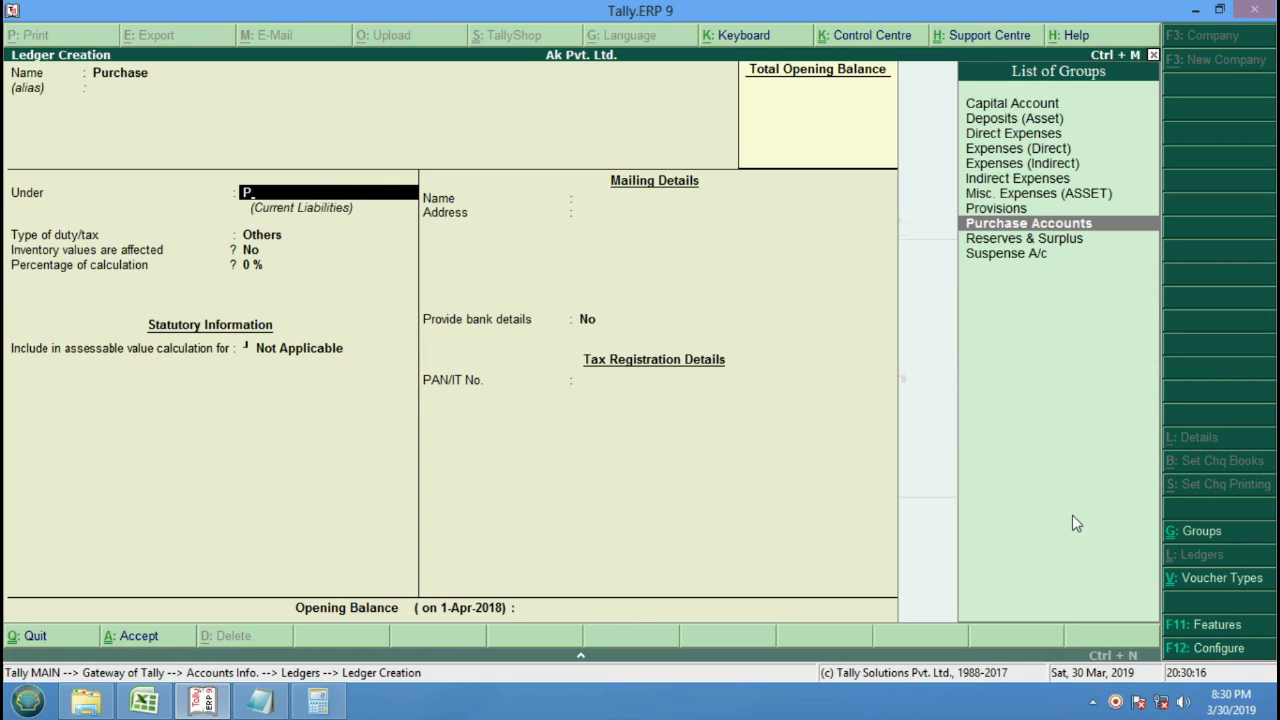
pyautogui.press('Return')
pyautogui.press('Return')
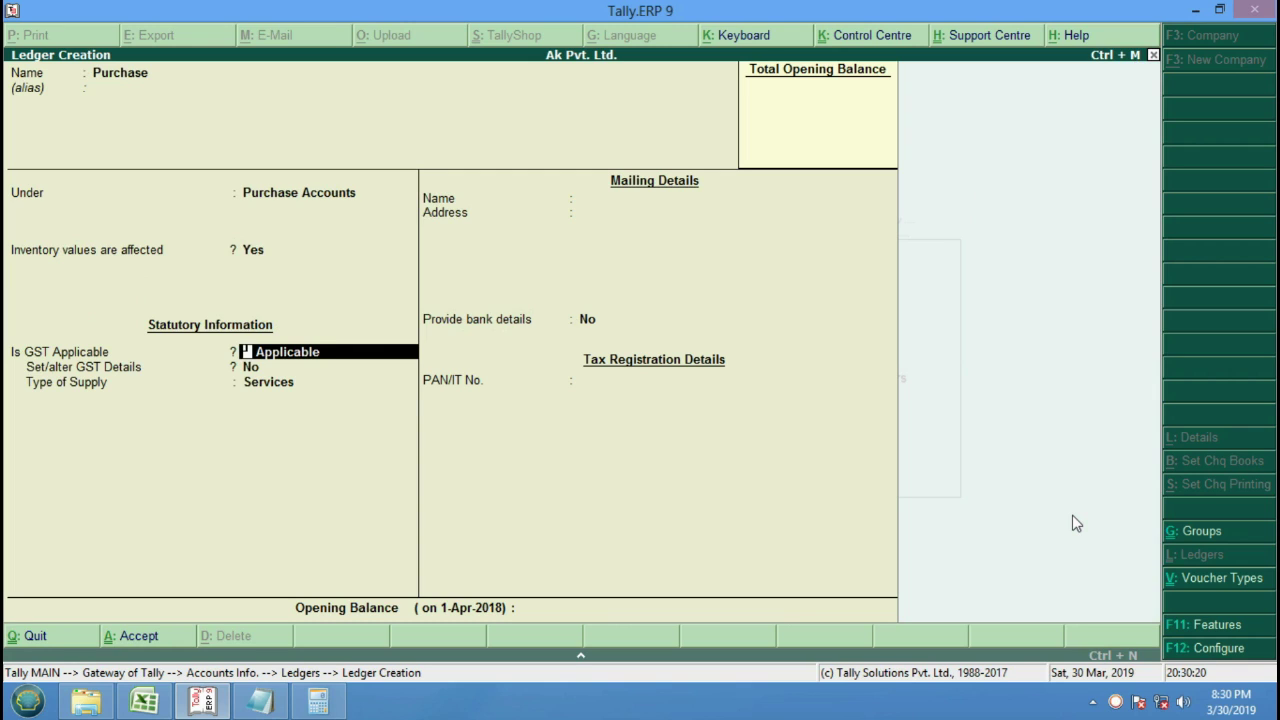
pyautogui.press('BackSpace')
pyautogui.press('Return')
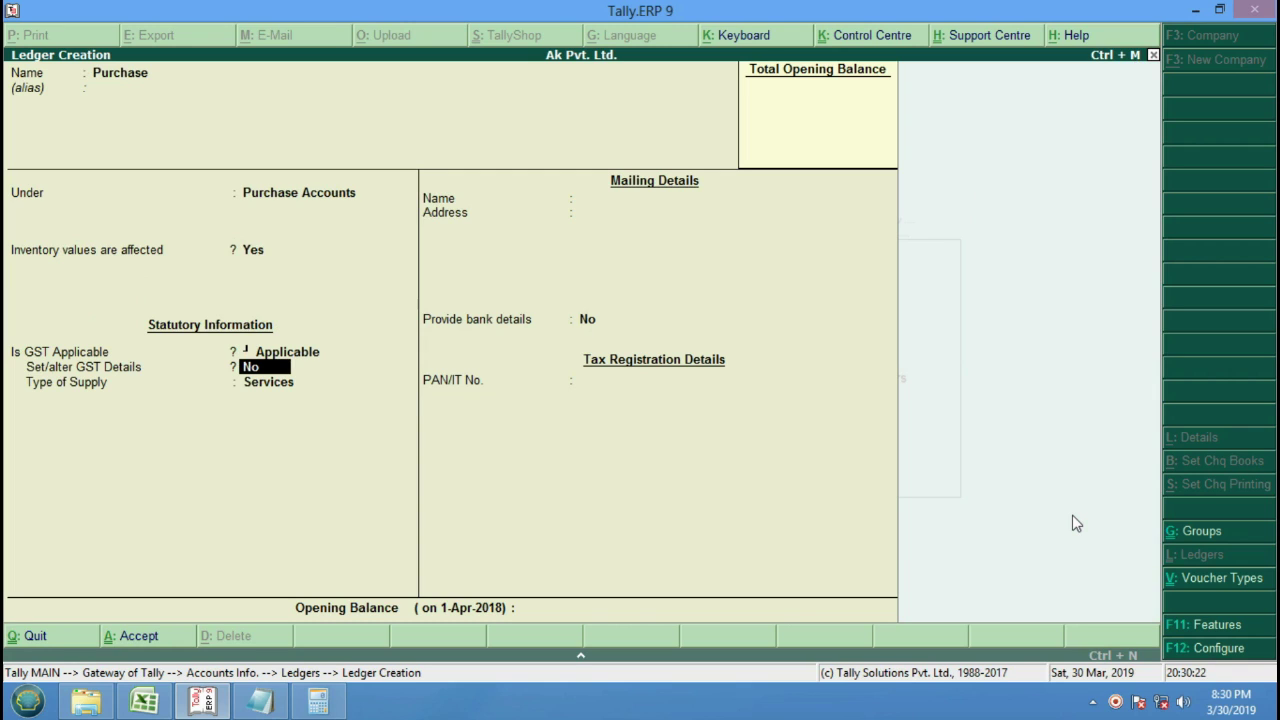
pyautogui.write('y')
pyautogui.press('Return')
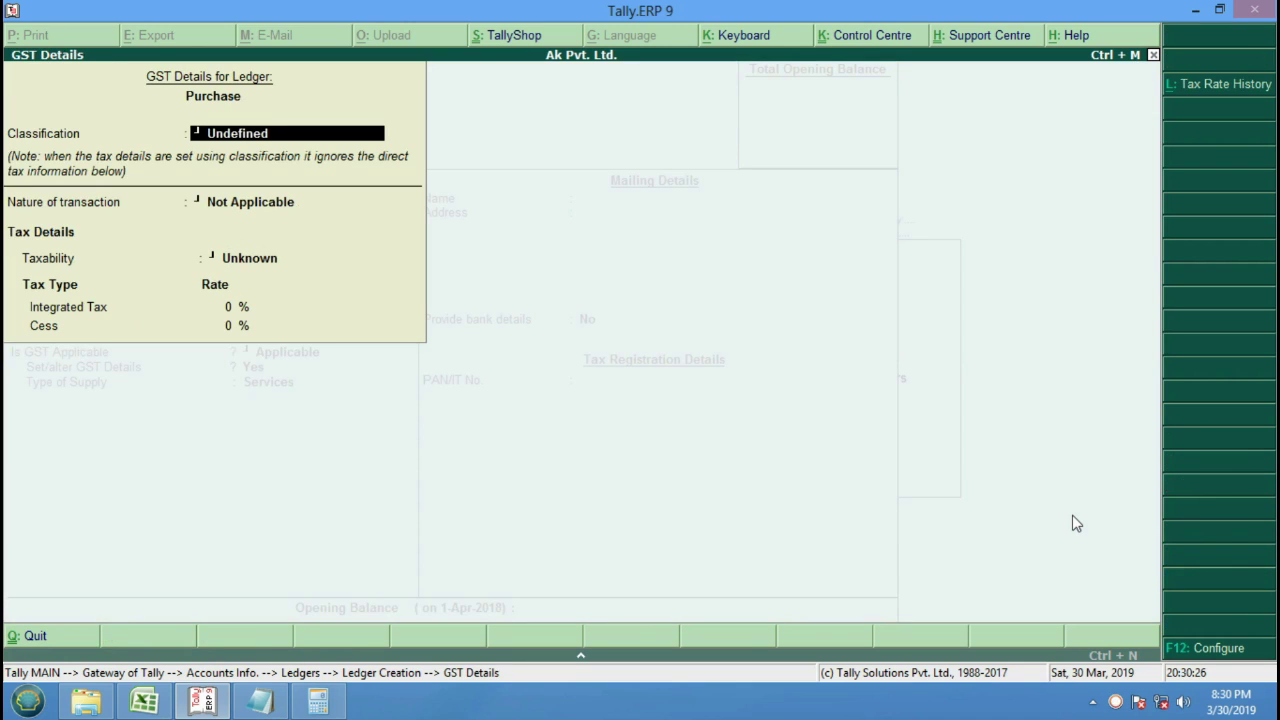
# Give the Purchase ledger GST details Purchase Taxable, 12%, Goods, and save it.
pyautogui.press('Return')
pyautogui.press('Down')
pyautogui.press('Down')
pyautogui.press('Down')
pyautogui.press('Down')
pyautogui.press('Down')
pyautogui.press('Down')
pyautogui.press('Down')
pyautogui.press('Down')
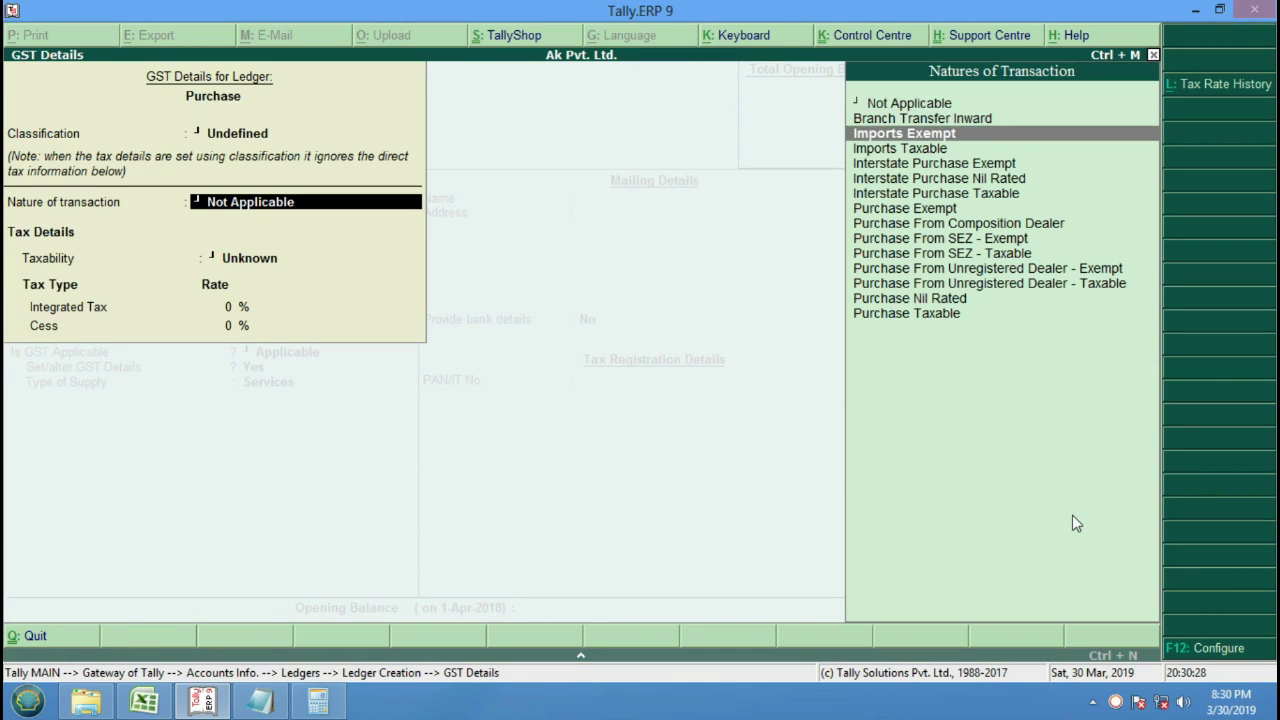
pyautogui.press('Down')
pyautogui.press('Down')
pyautogui.press('Down')
pyautogui.press('Down')
pyautogui.press('Down')
pyautogui.press('Down')
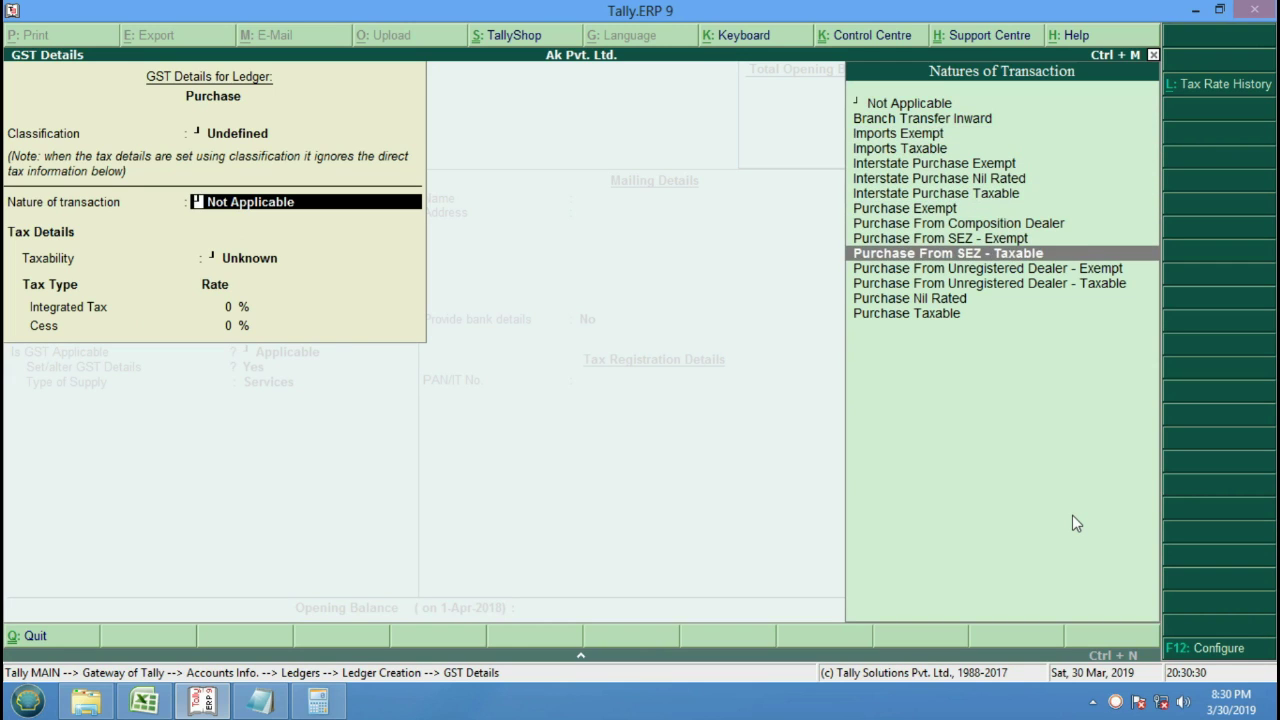
pyautogui.press('Return')
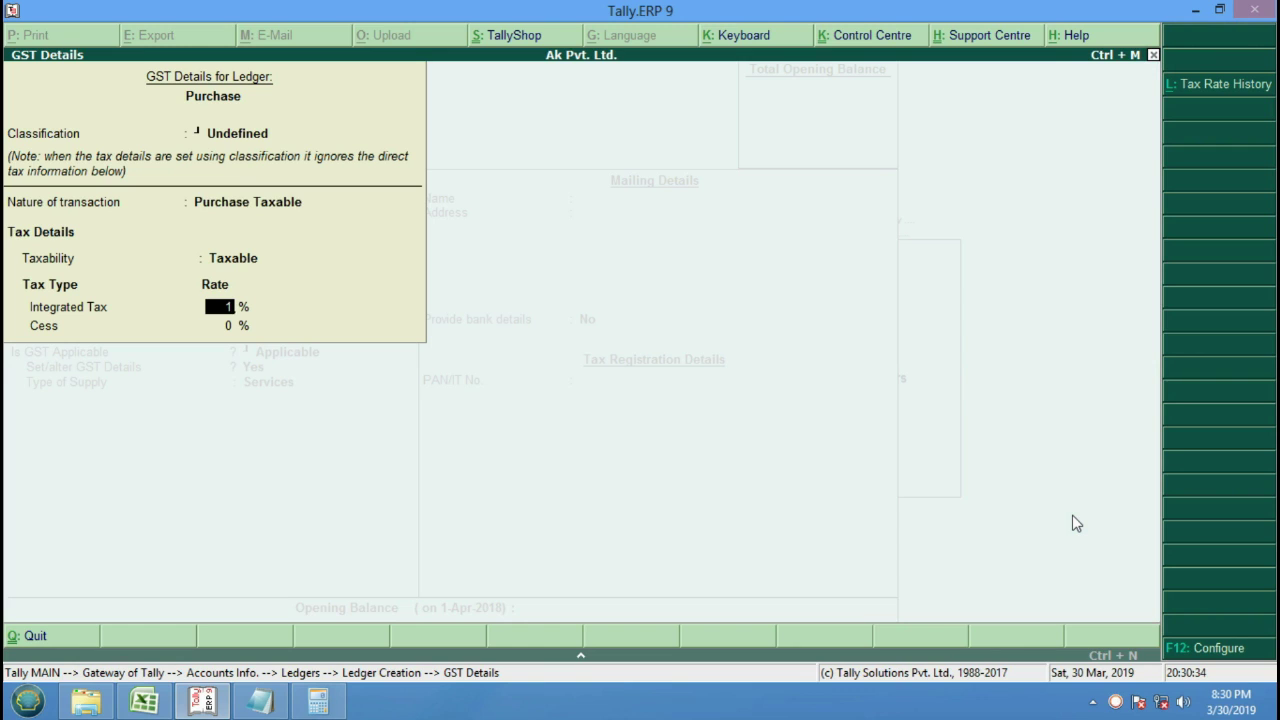
pyautogui.write('12')
pyautogui.press('Return')
pyautogui.press('Return')
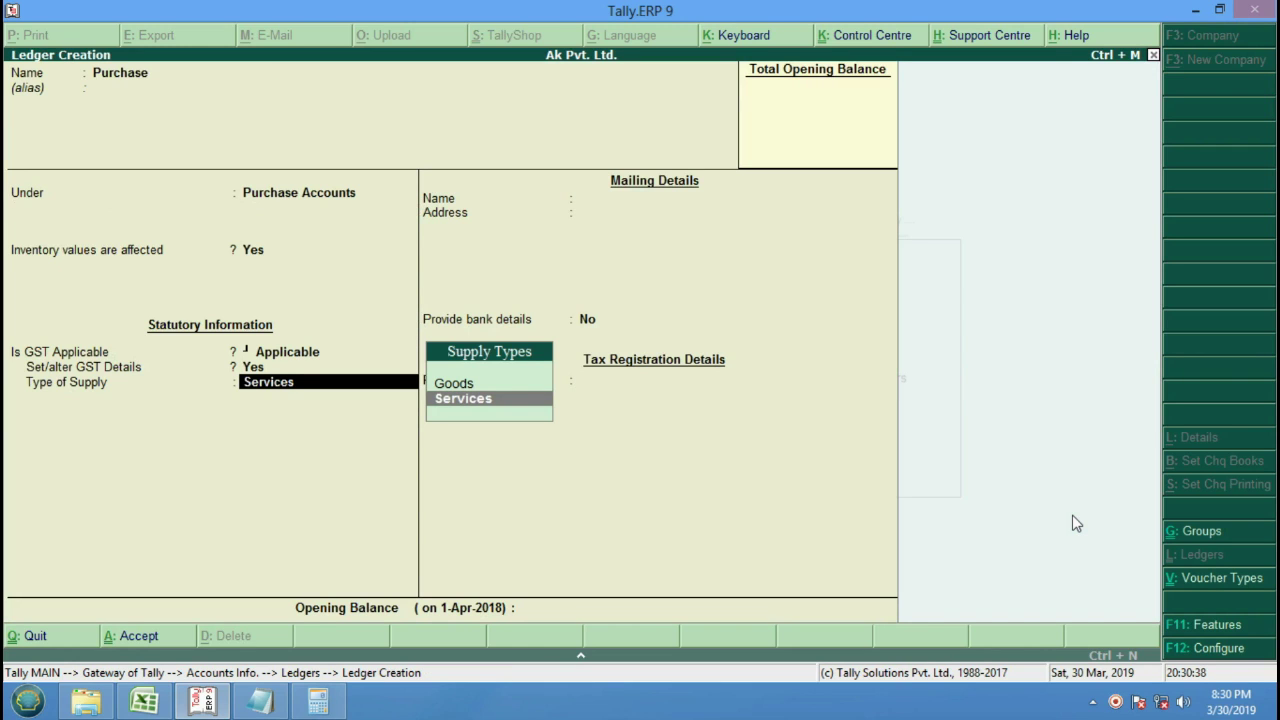
pyautogui.press('Up')
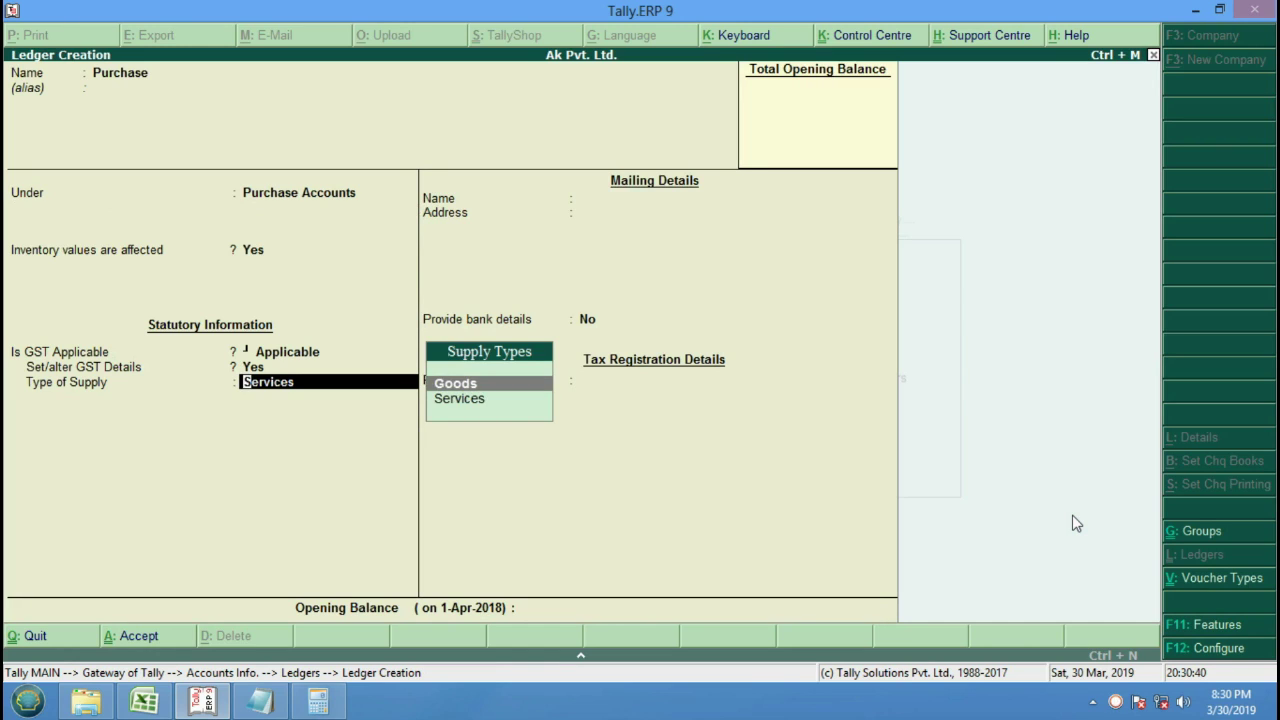
pyautogui.press('Down')
pyautogui.press('Up')
pyautogui.press('Return')
pyautogui.press('Return')
pyautogui.press('Return')
pyautogui.press('Return')
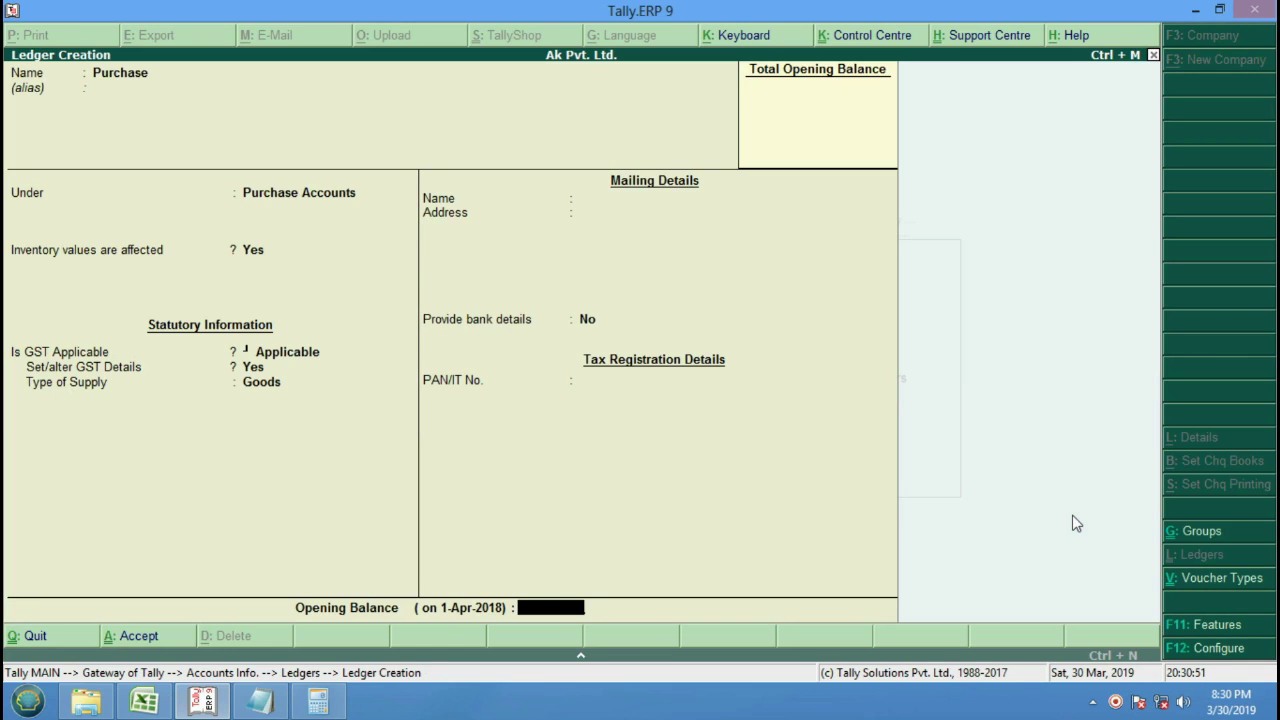
pyautogui.press('Return')
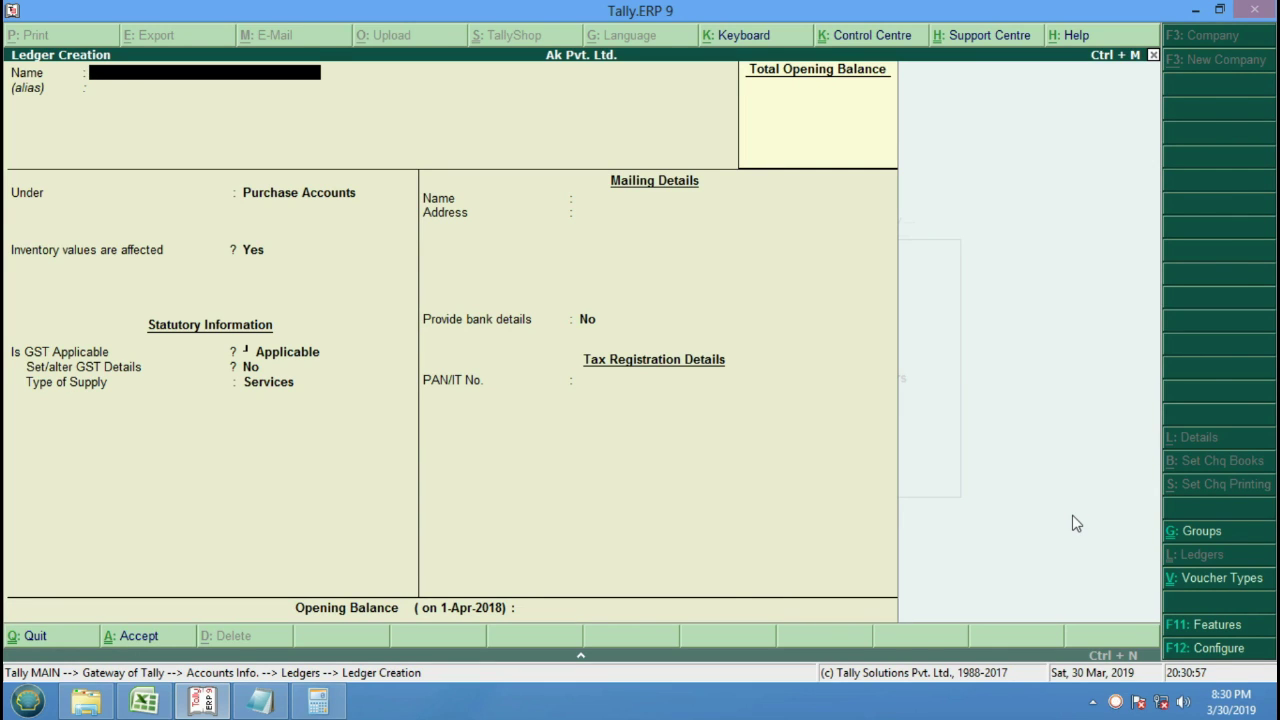
pyautogui.press('Escape')
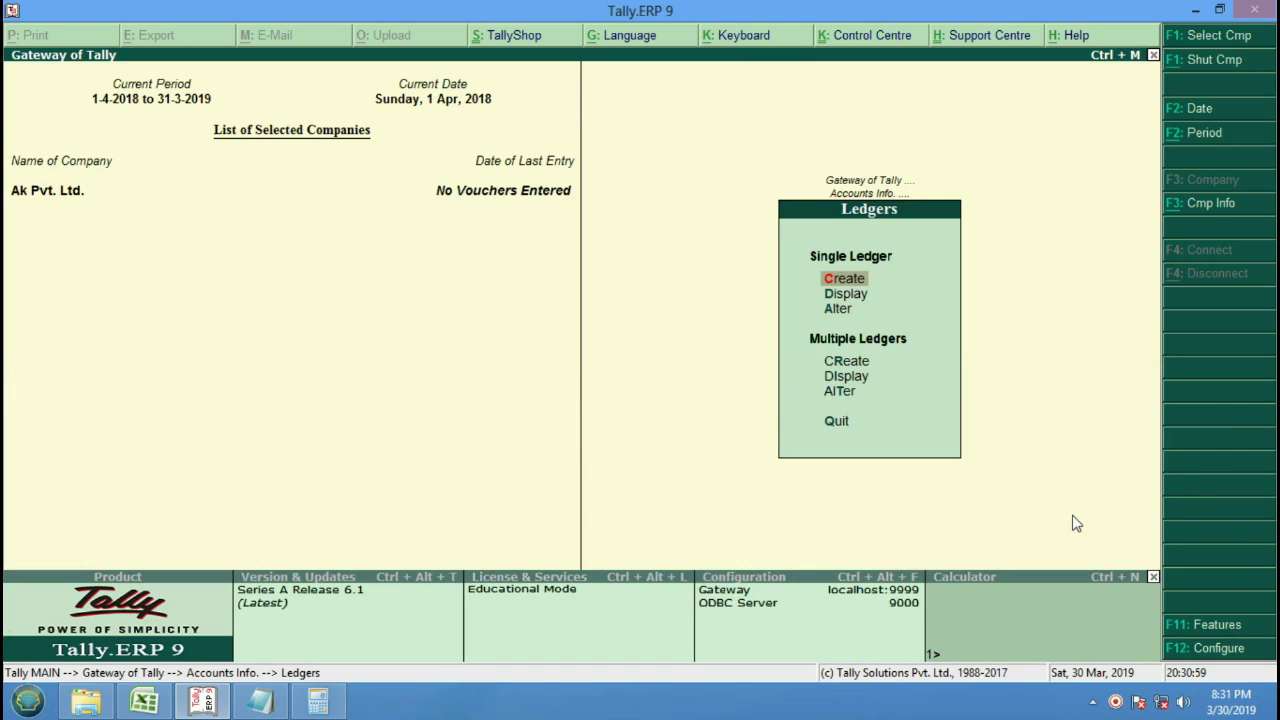
# Start a new stock group named Bpl under Primary.
pyautogui.press('Escape')
pyautogui.press('Escape')
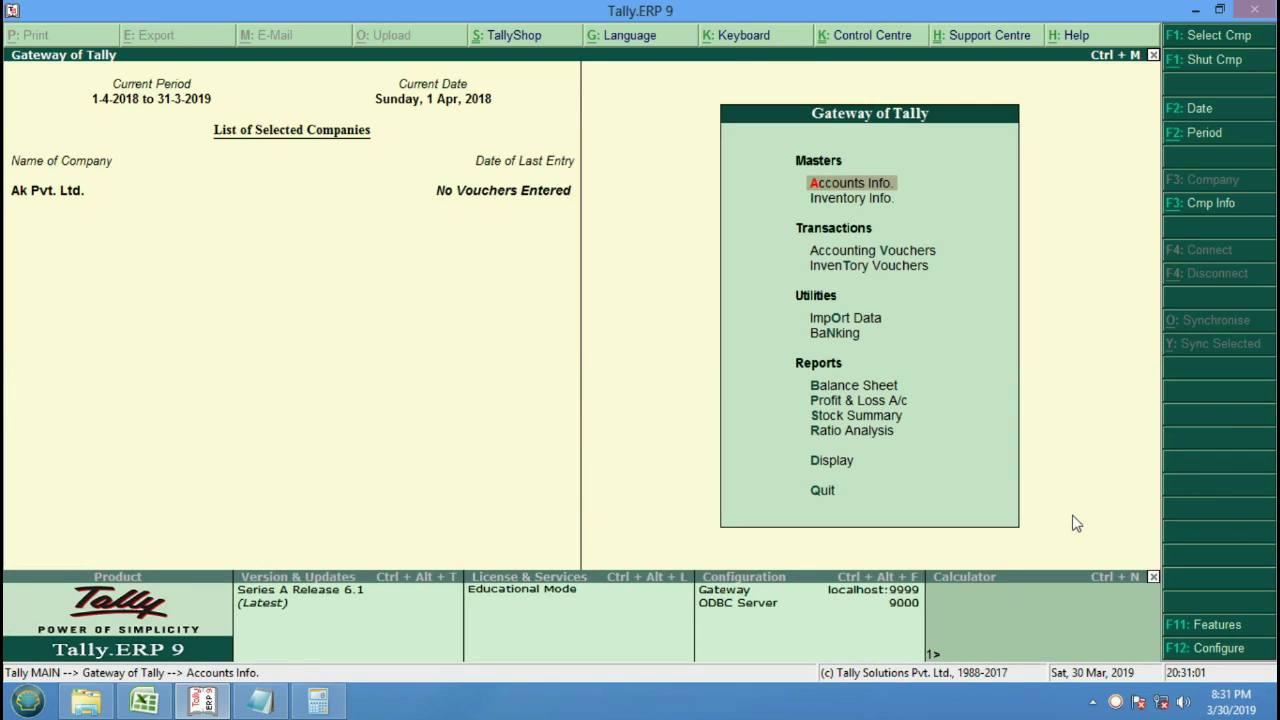
pyautogui.press('Down')
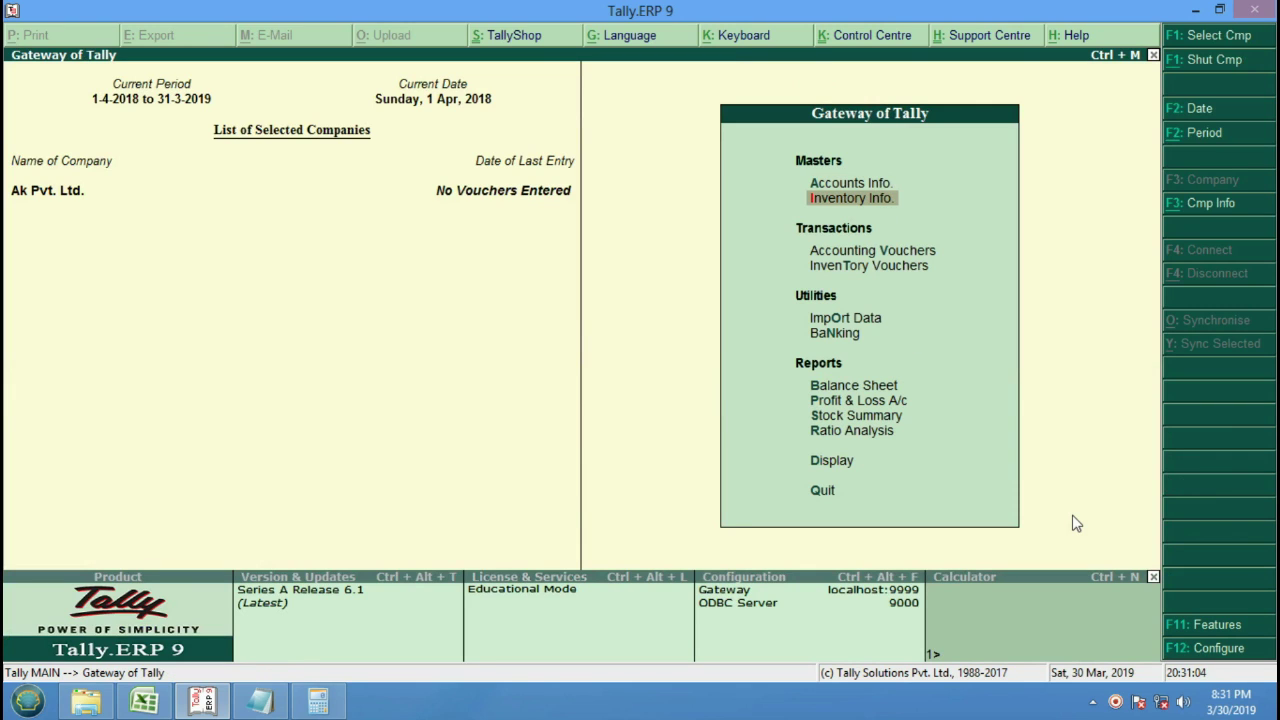
pyautogui.press('Return')
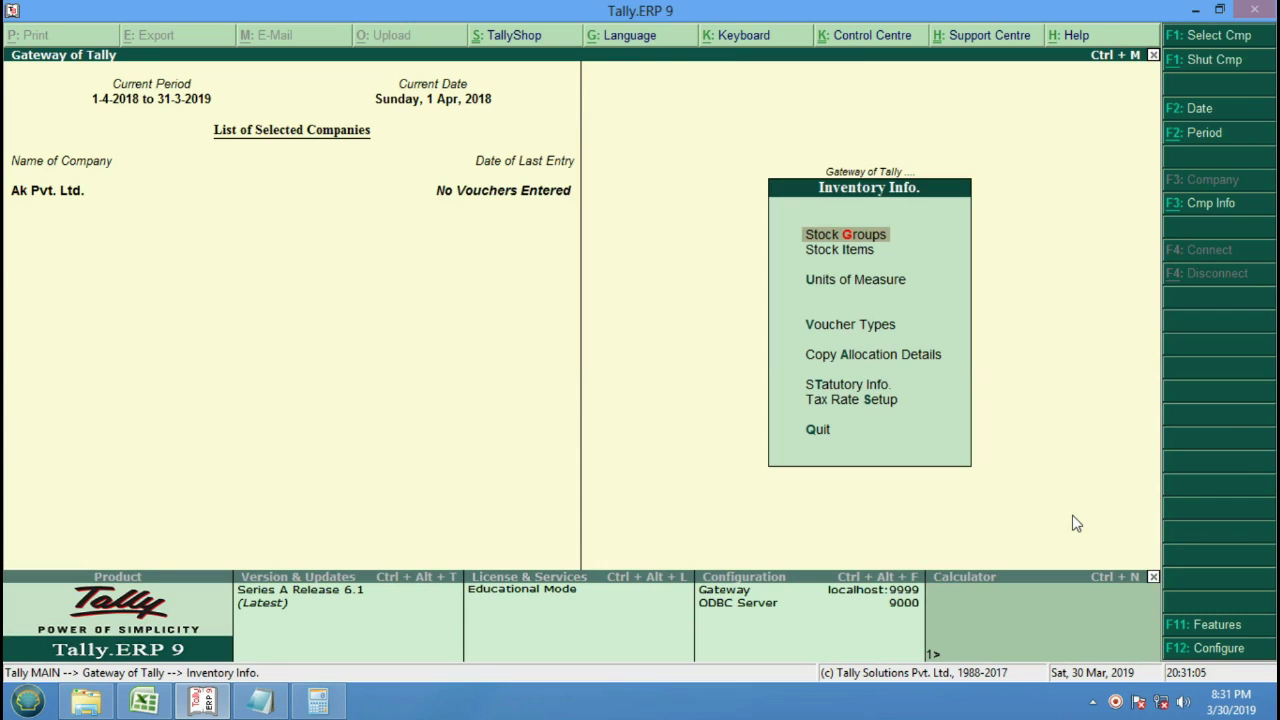
pyautogui.press('Return')
pyautogui.press('Return')
pyautogui.write('B')
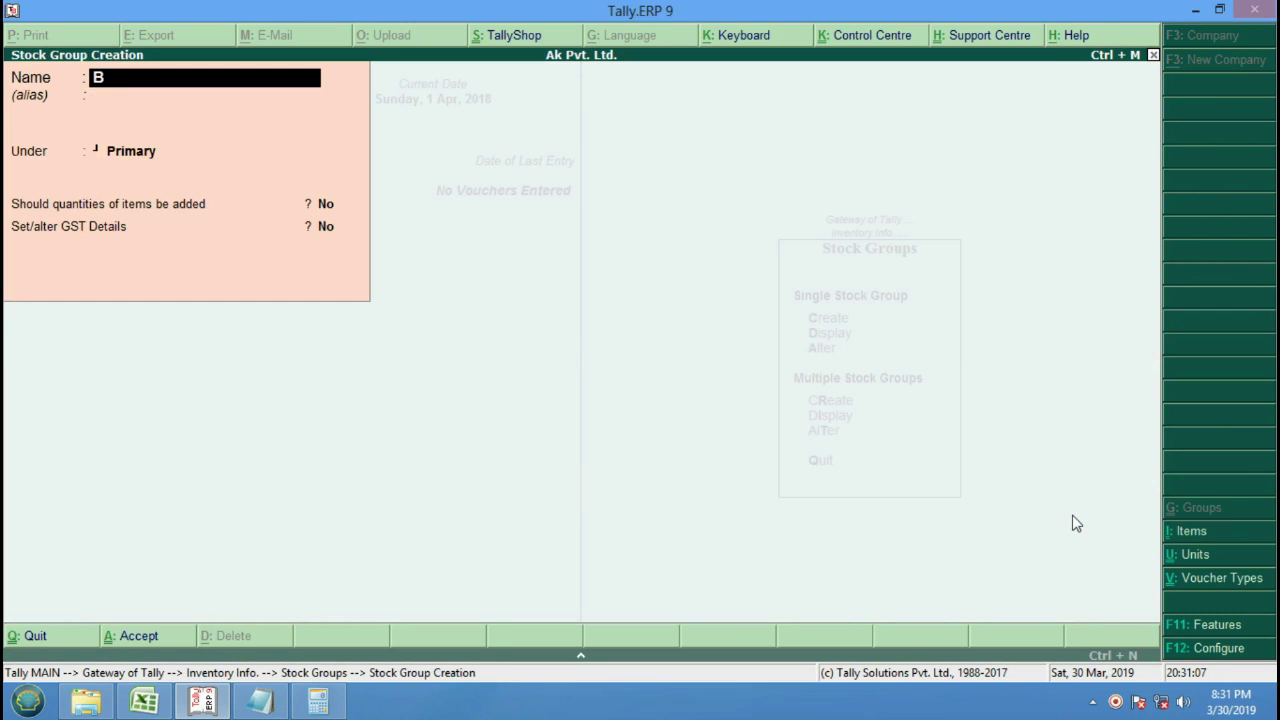
pyautogui.write('pl')
pyautogui.press('Return')
pyautogui.press('Return')
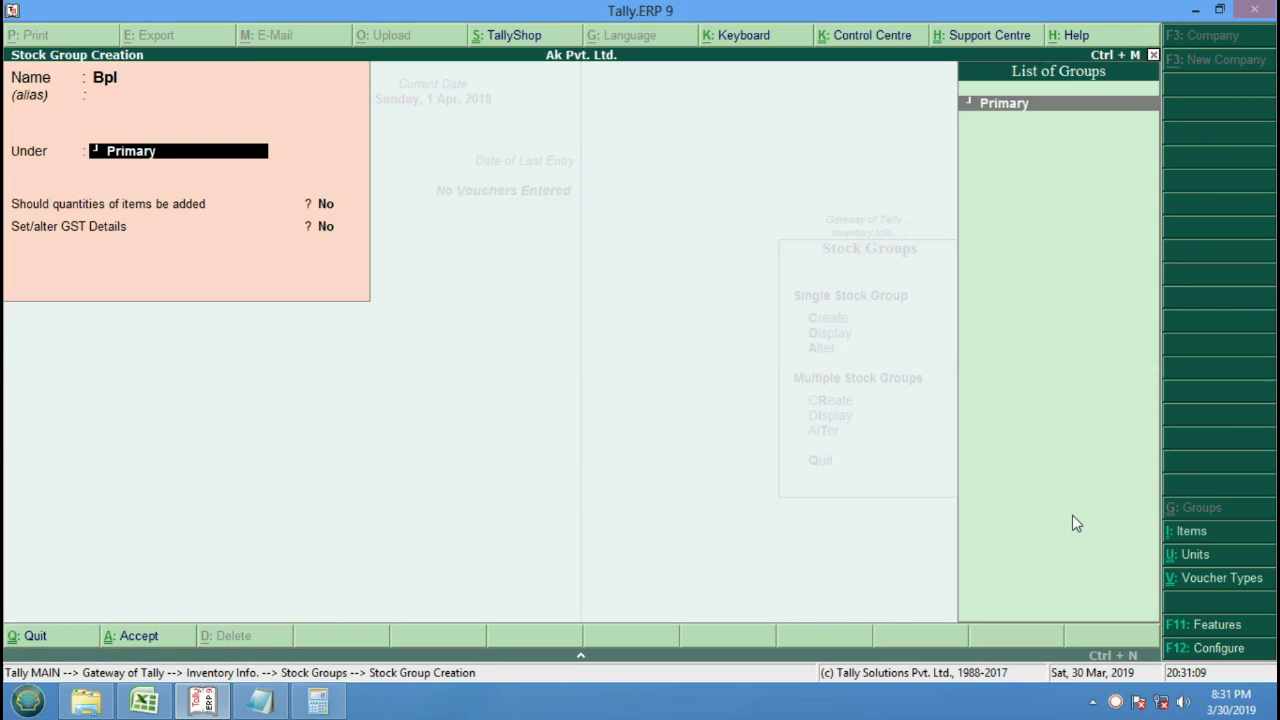
pyautogui.press('Return')
pyautogui.press('Return')
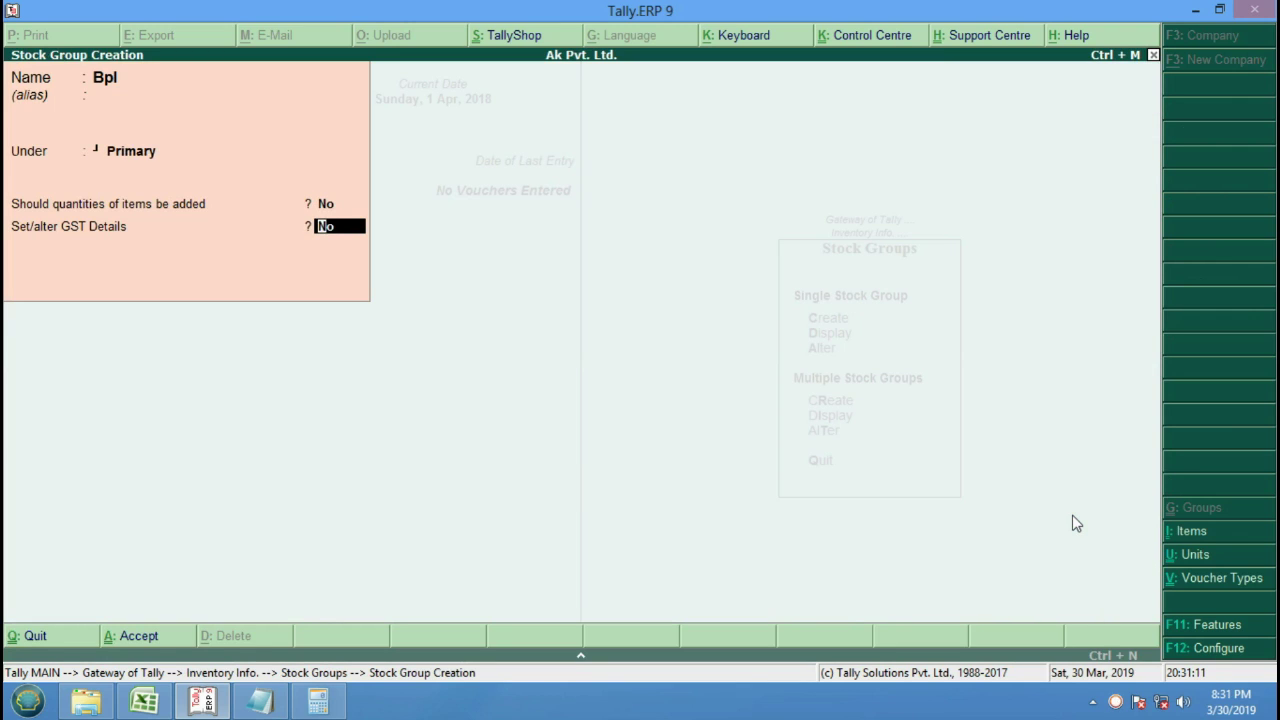
# Give Bpl GST details of Taxable at 12% integrated tax, save it, and quit group creation.
pyautogui.write('y')
pyautogui.press('Return')
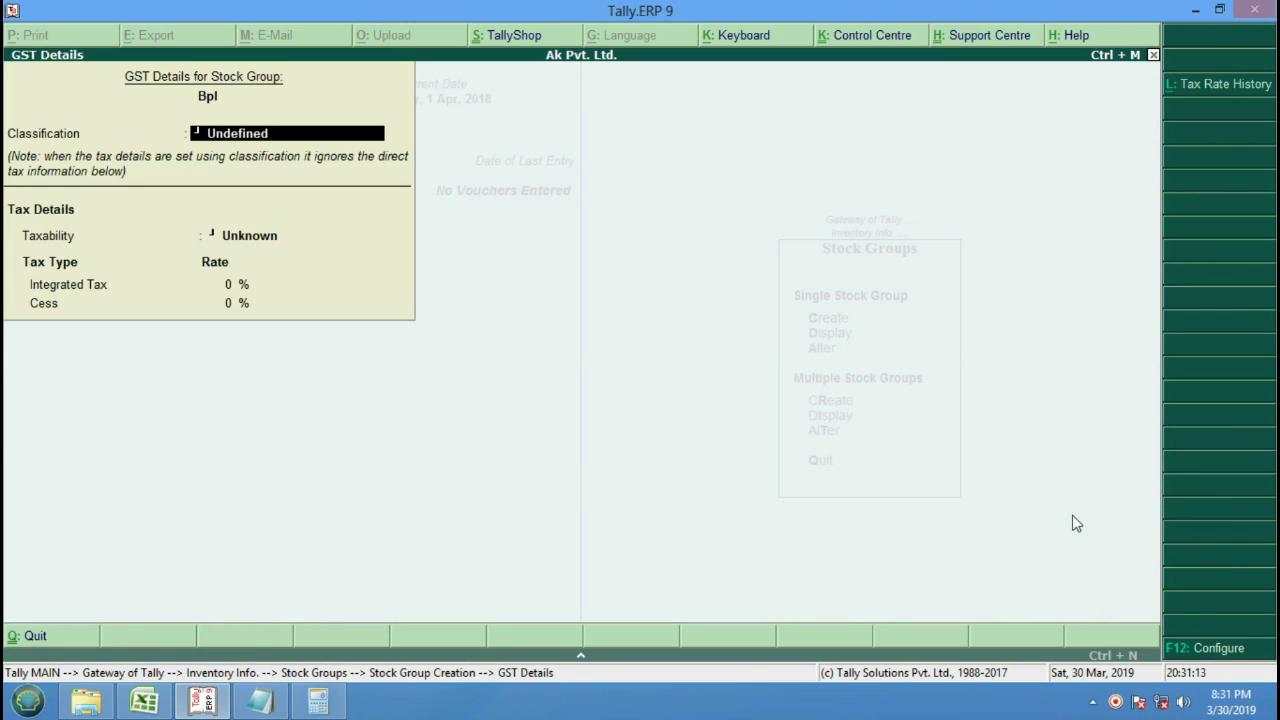
pyautogui.press('Return')
pyautogui.press('Down')
pyautogui.press('Down')
pyautogui.press('Down')
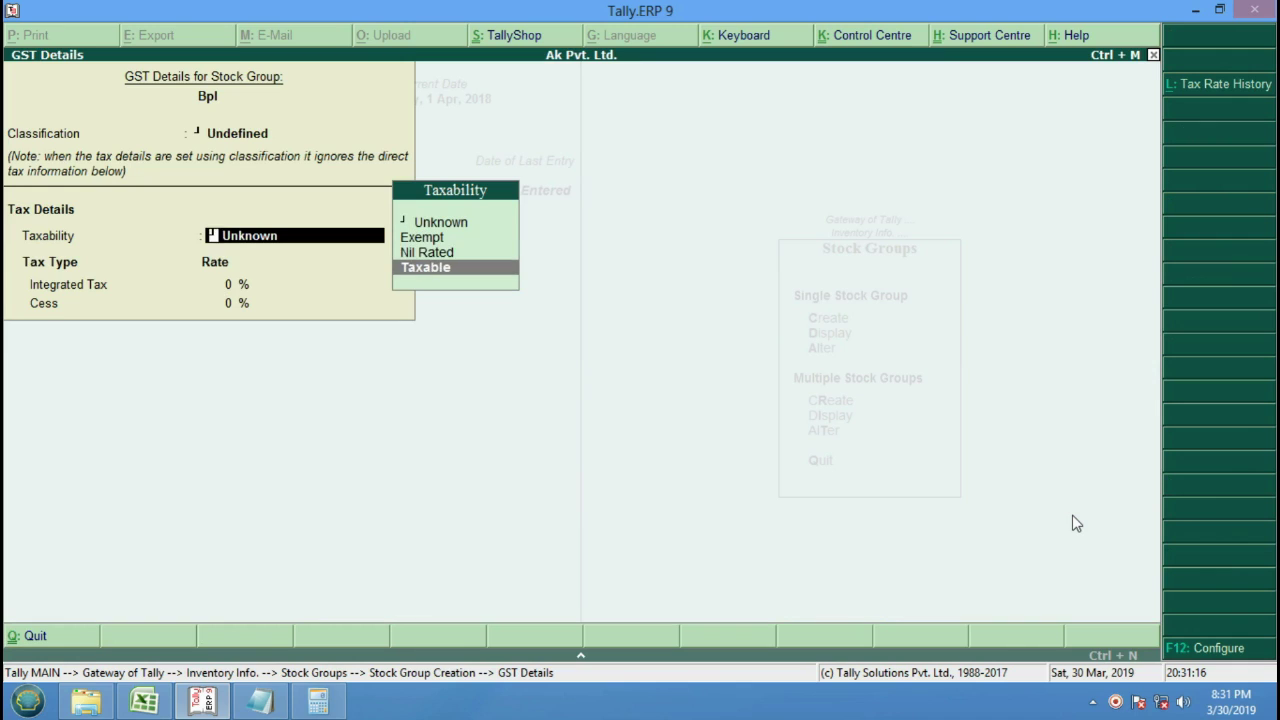
pyautogui.press('Return')
pyautogui.write('12')
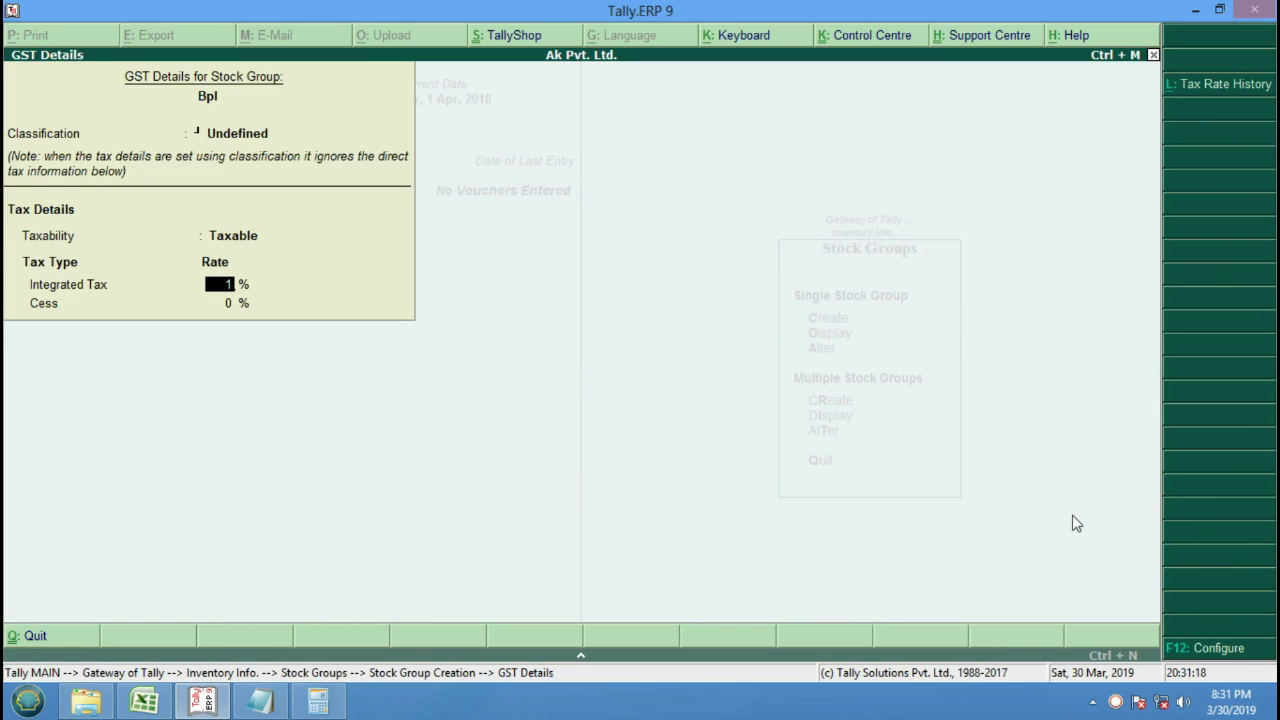
pyautogui.press('Return')
pyautogui.press('Return')
pyautogui.press('Return')
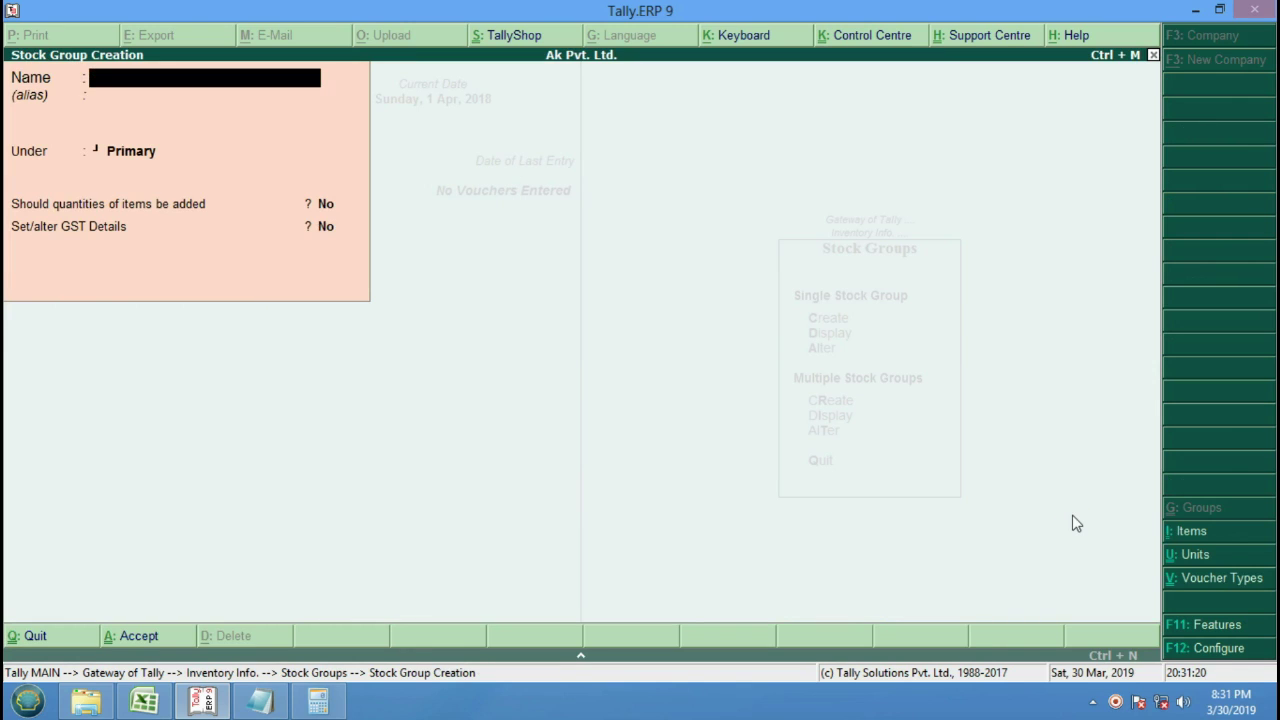
pyautogui.press('Escape')
pyautogui.press('Return')
# Create a new unit with symbol Pcs and formal name Piece.
pyautogui.press('Escape')
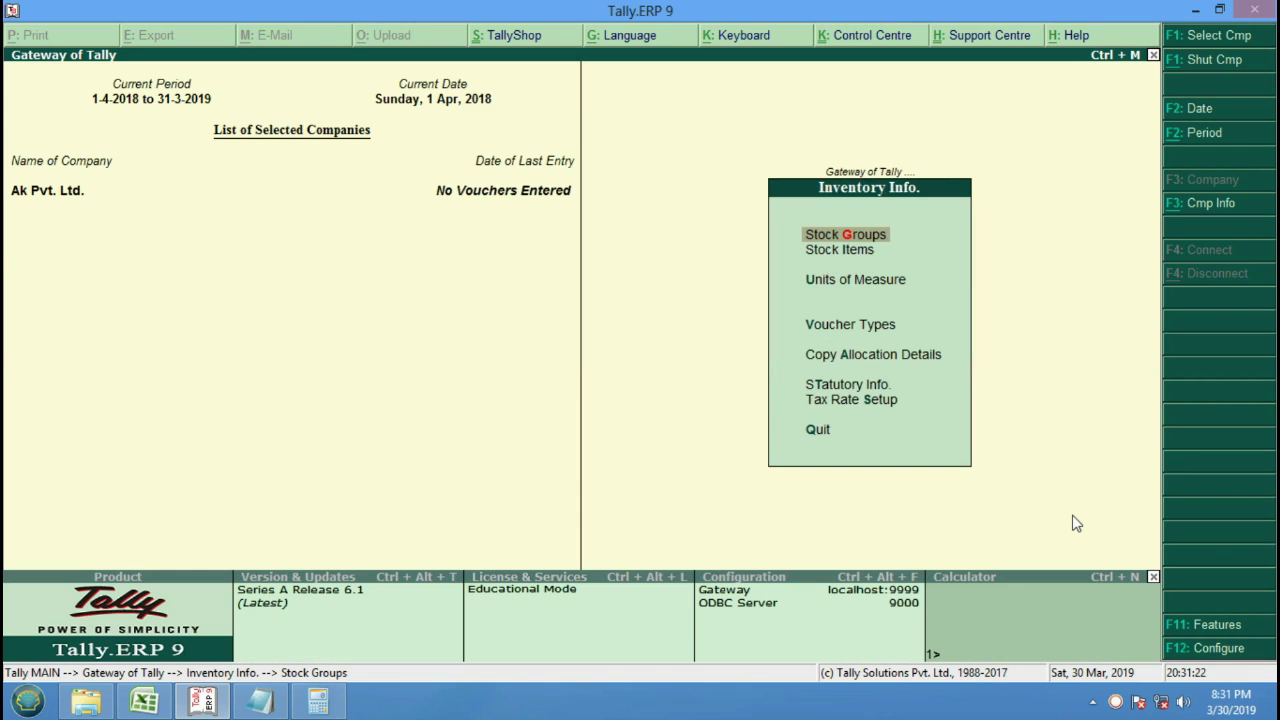
pyautogui.press('Down')
pyautogui.press('Down')
pyautogui.press('Return')
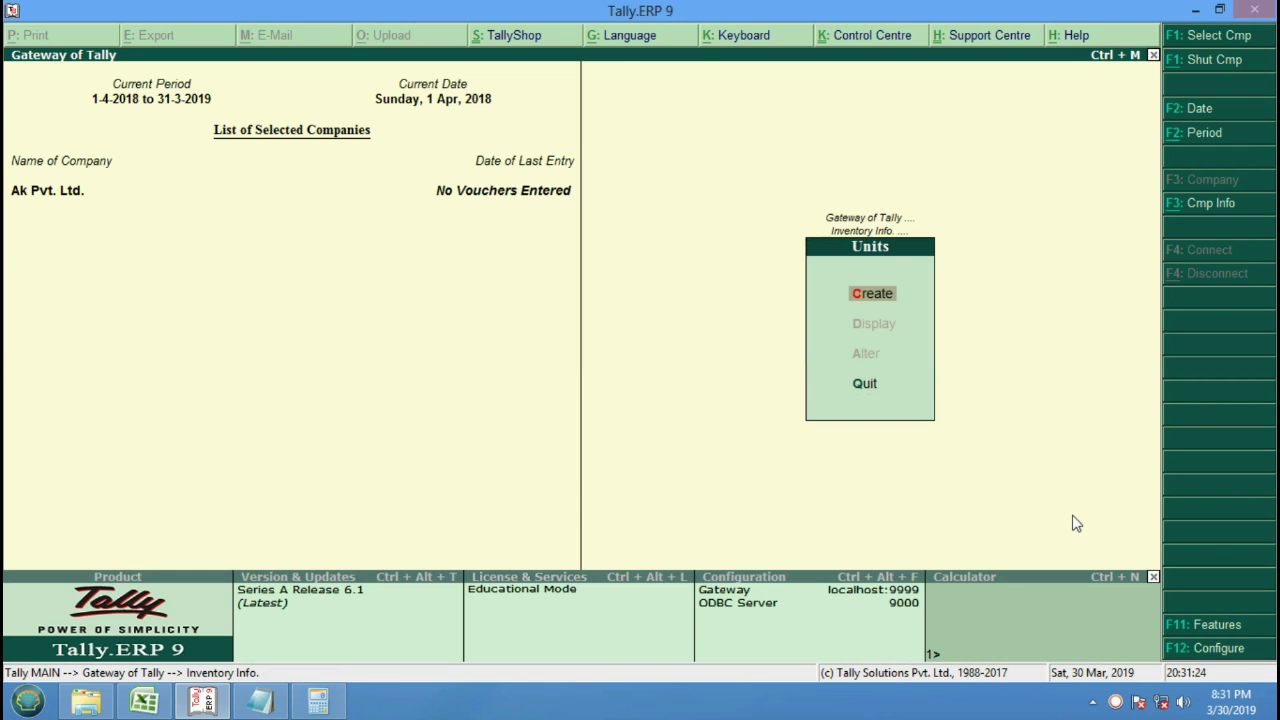
pyautogui.press('Return')
pyautogui.write('Pcs')
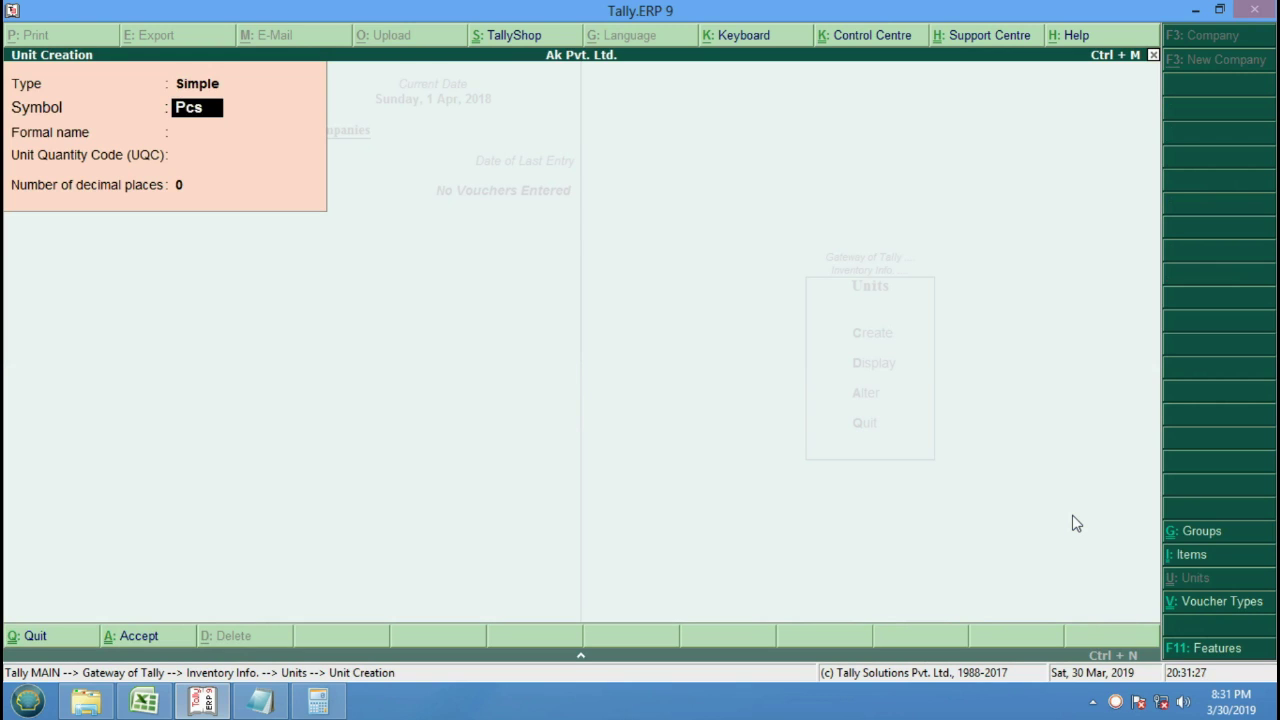
pyautogui.press('Return')
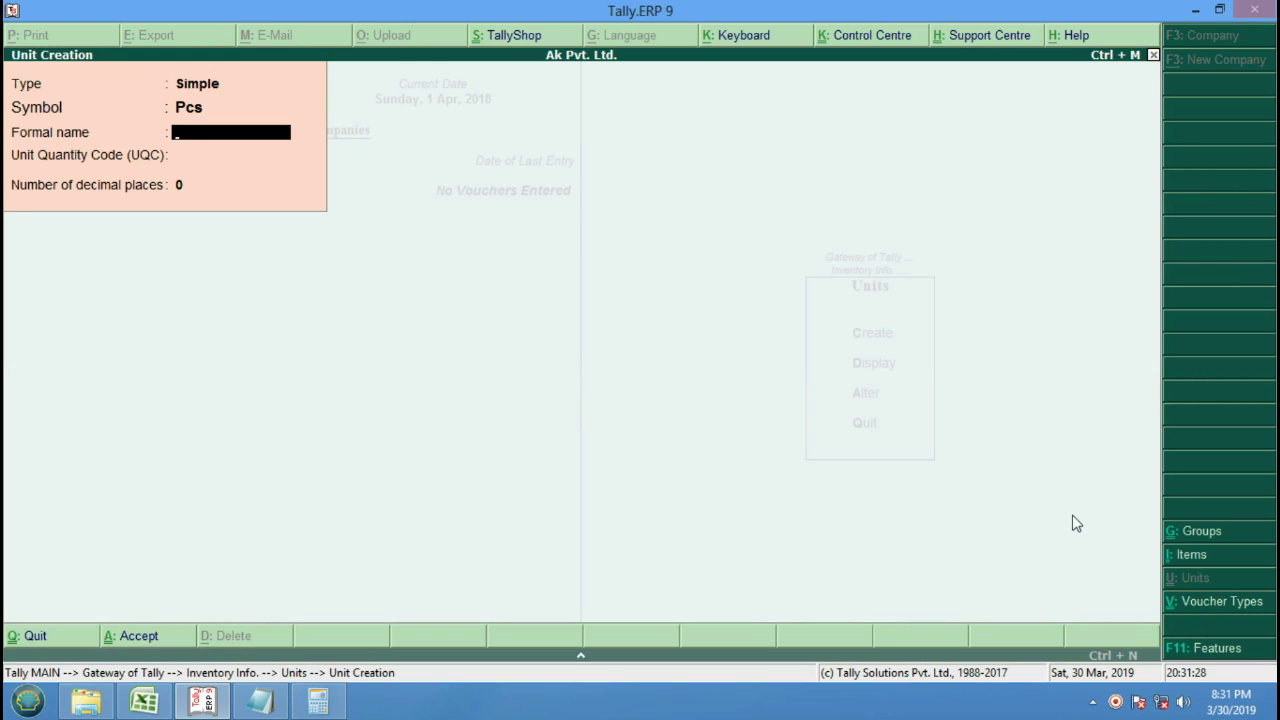
pyautogui.write('Piece')
pyautogui.press('Return')
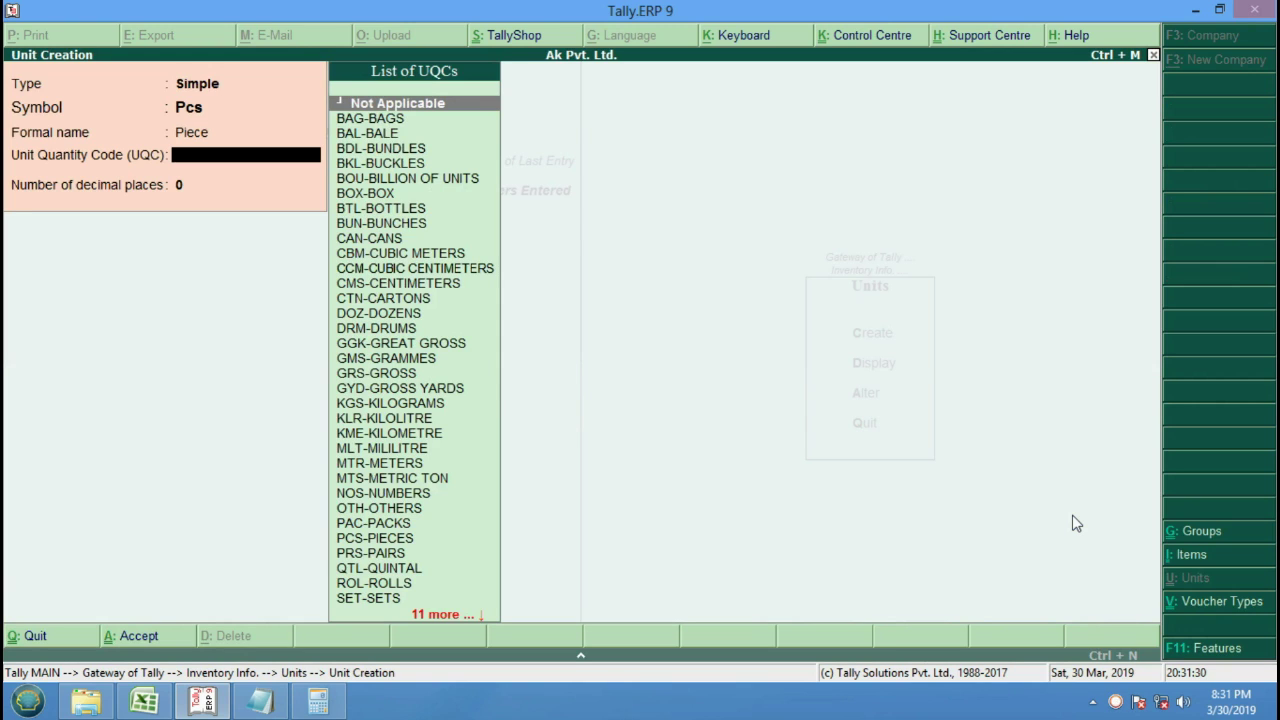
# Assign UQC PCS-PIECES, save the Pcs unit, and return to Inventory Info.
pyautogui.press('Down')
pyautogui.press('Down')
pyautogui.press('Down')
pyautogui.press('Down')
pyautogui.press('Down')
pyautogui.press('Down')
pyautogui.press('Down')
pyautogui.press('Down')
pyautogui.press('Down')
pyautogui.press('Down')
pyautogui.press('Down')
pyautogui.press('Down')
pyautogui.press('Down')
pyautogui.press('Down')
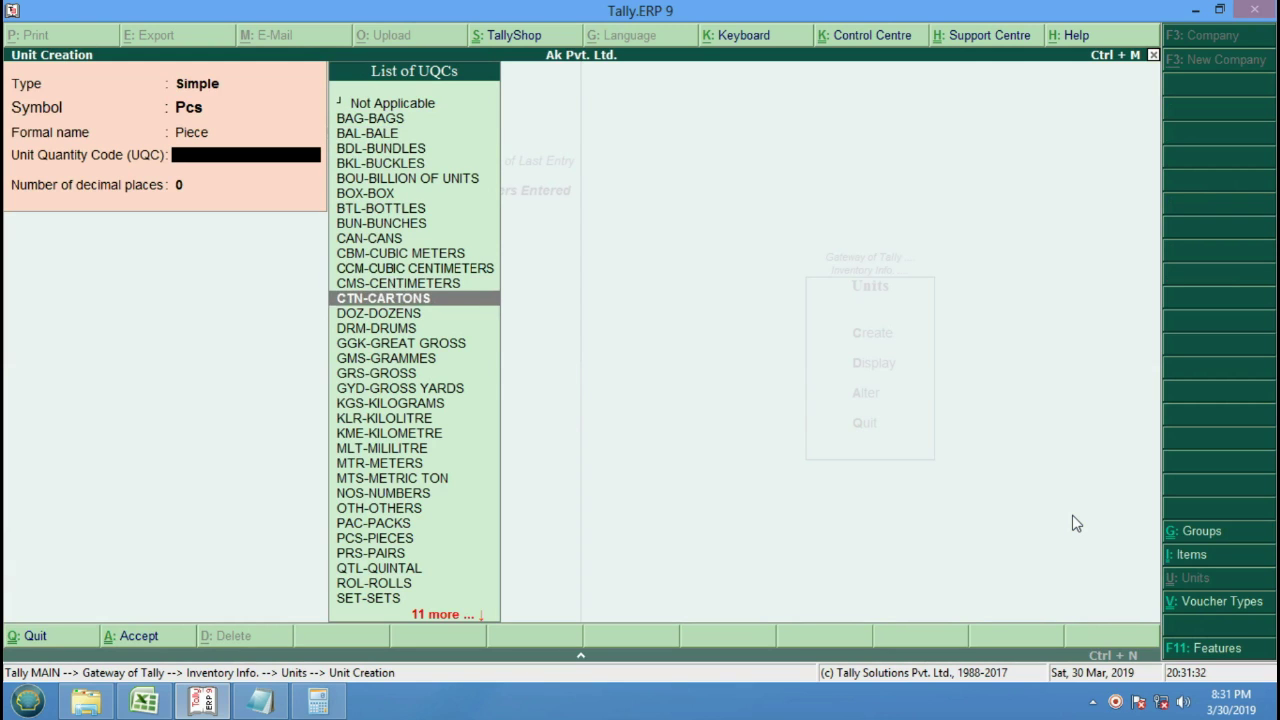
pyautogui.press('Down')
pyautogui.press('Down')
pyautogui.press('Down')
pyautogui.press('Down')
pyautogui.press('Down')
pyautogui.press('Down')
pyautogui.press('Down')
pyautogui.press('Down')
pyautogui.press('Down')
pyautogui.press('Down')
pyautogui.press('Down')
pyautogui.press('Down')
pyautogui.press('Down')
pyautogui.press('Down')
pyautogui.press('Down')
pyautogui.press('Down')
pyautogui.press('Down')
pyautogui.press('Down')
pyautogui.press('Down')
pyautogui.press('Down')
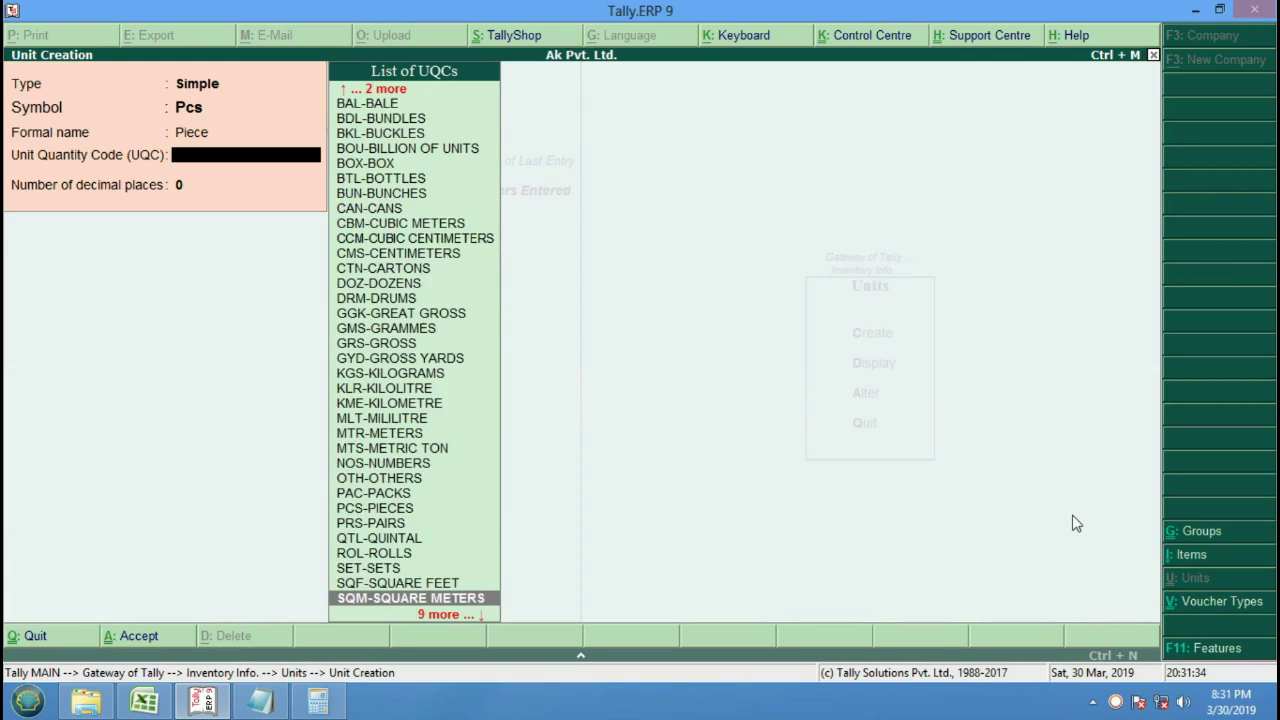
pyautogui.press('Down')
pyautogui.press('Down')
pyautogui.press('Down')
pyautogui.press('Down')
pyautogui.press('Down')
pyautogui.press('Down')
pyautogui.press('Down')
pyautogui.press('Down')
pyautogui.press('Down')
pyautogui.press('Up')
pyautogui.press('Up')
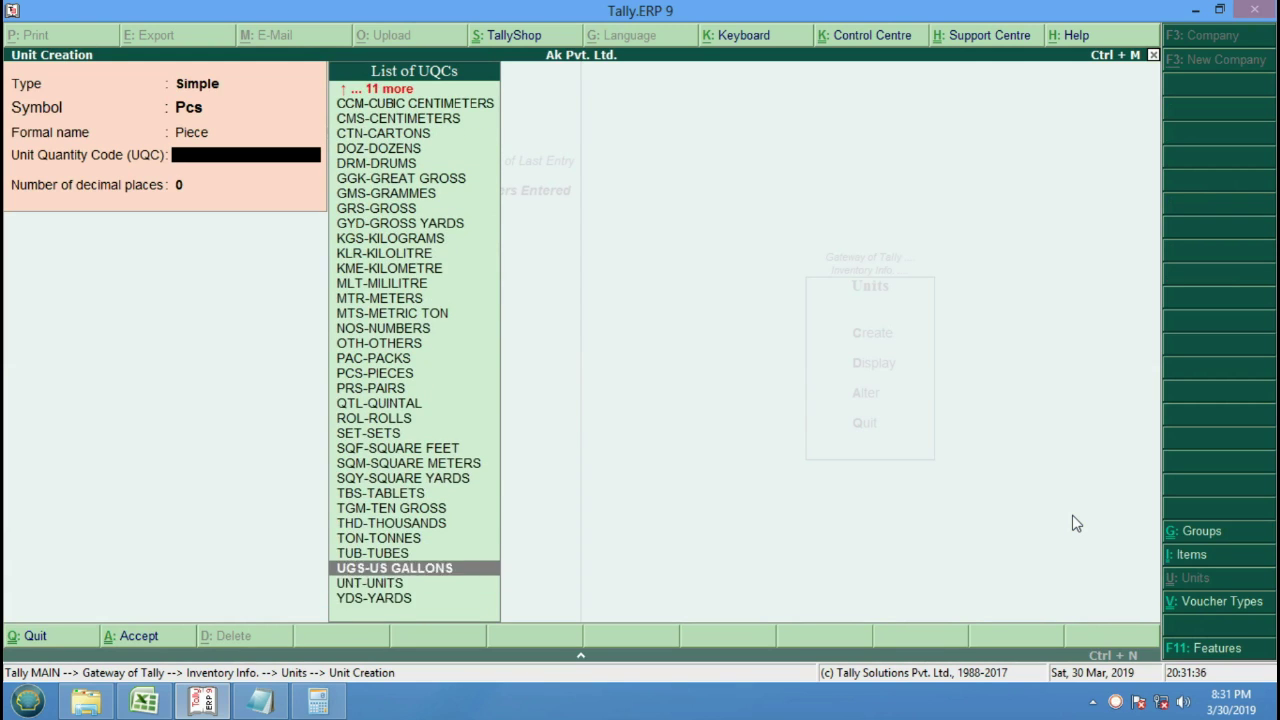
pyautogui.press('Up')
pyautogui.press('Up')
pyautogui.press('Up')
pyautogui.press('Up')
pyautogui.press('Up')
pyautogui.press('Up')
pyautogui.press('Up')
pyautogui.press('Up')
pyautogui.press('Up')
pyautogui.press('Up')
pyautogui.press('Up')
pyautogui.press('Up')
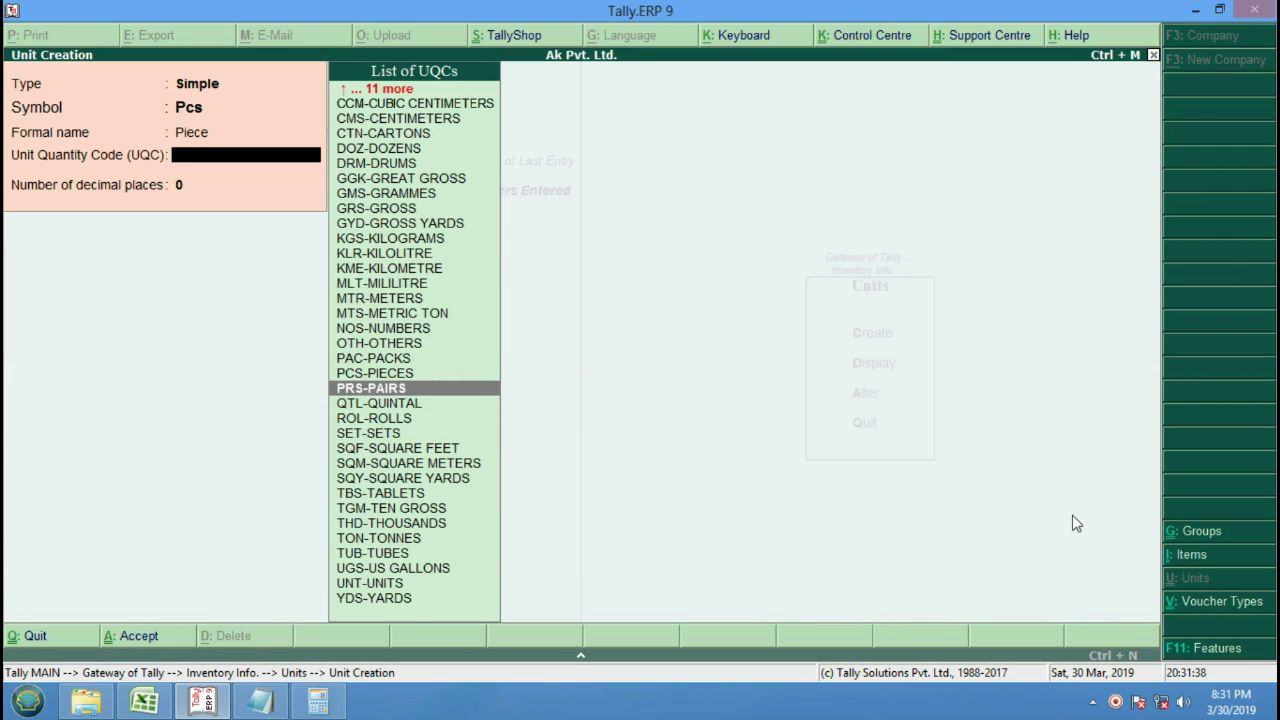
pyautogui.press('Up')
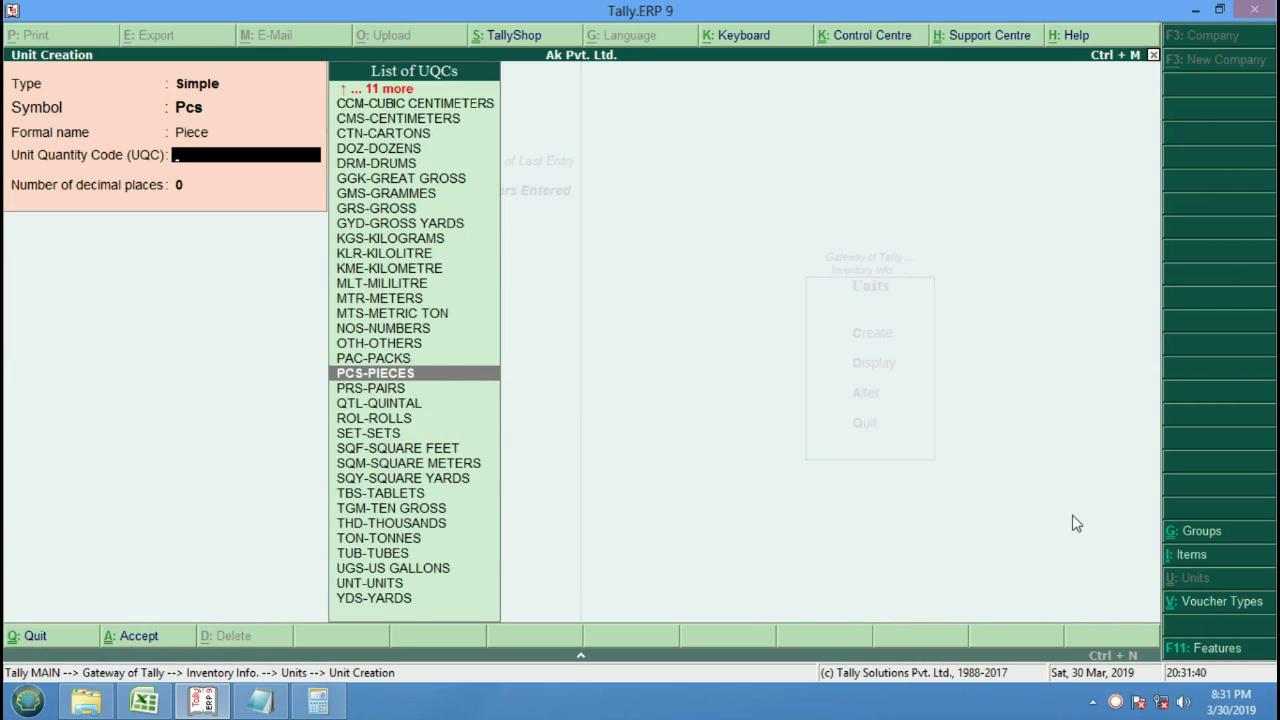
pyautogui.press('Return')
pyautogui.press('Return')
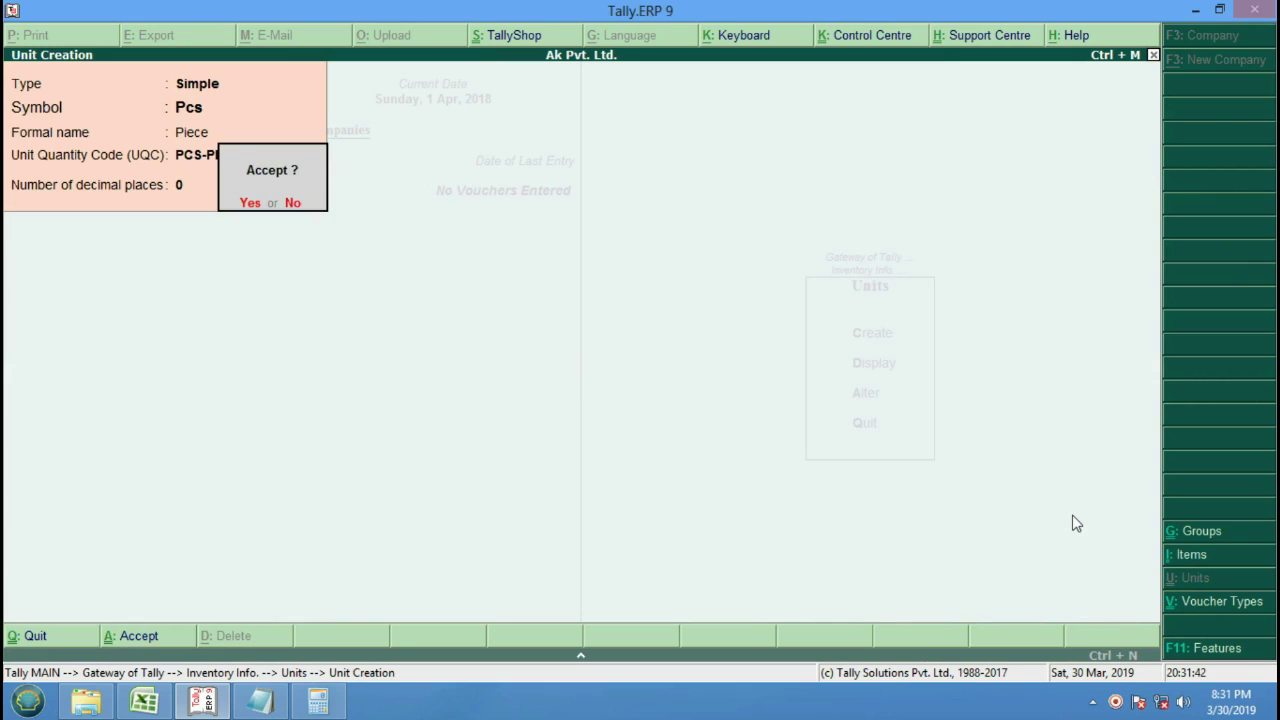
pyautogui.press('Return')
pyautogui.press('Escape')
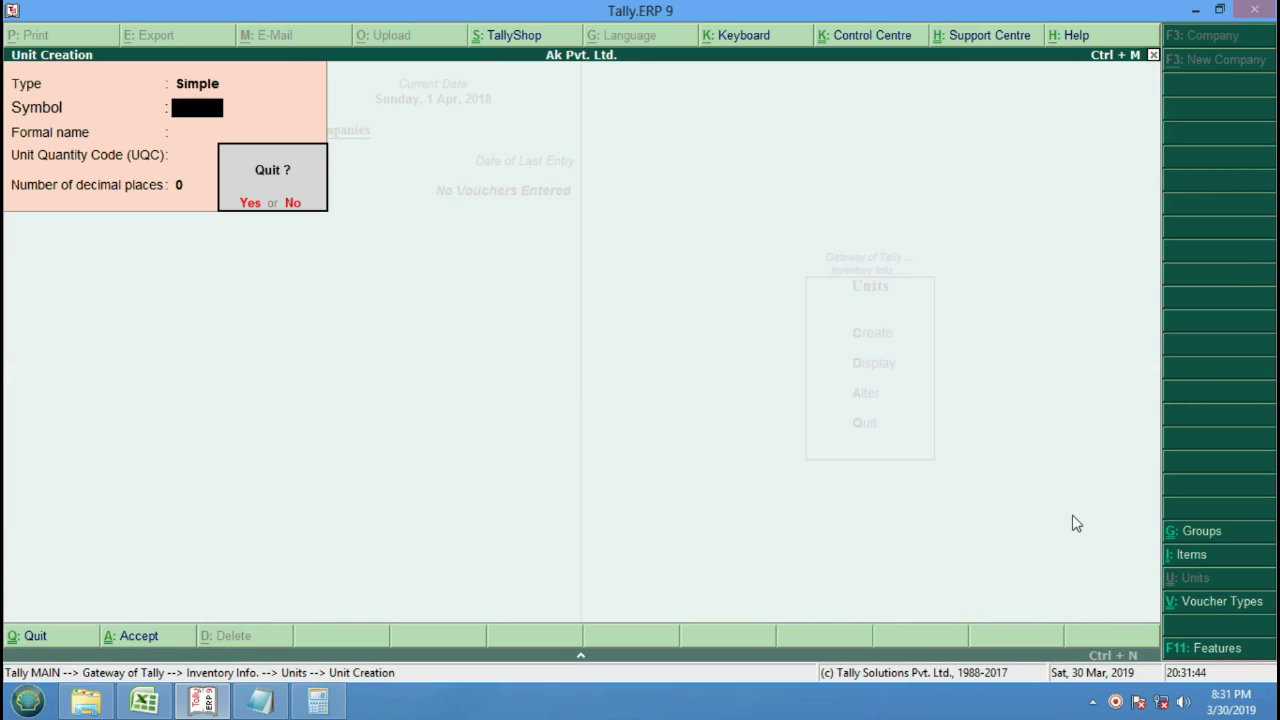
pyautogui.press('Return')
pyautogui.press('Escape')
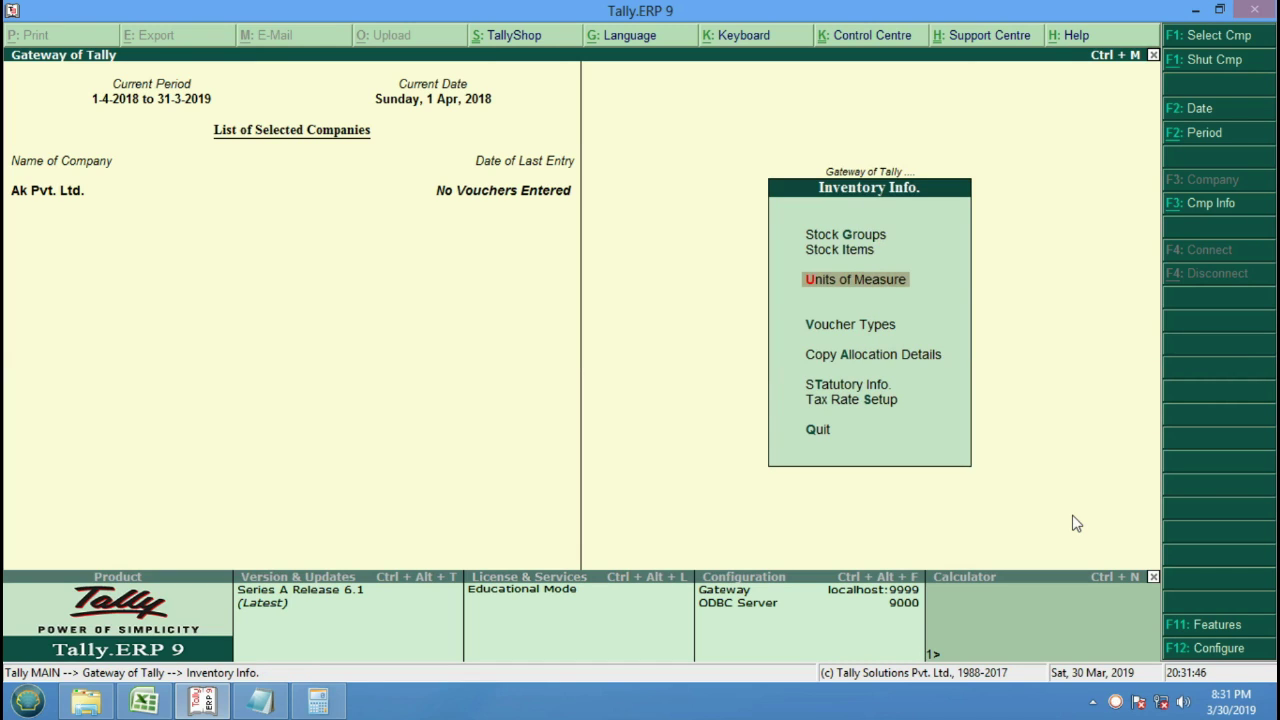
pyautogui.press('Up')
# Create stock item Tv "21" Inch under group Bpl with unit Pcs.
pyautogui.press('Return')
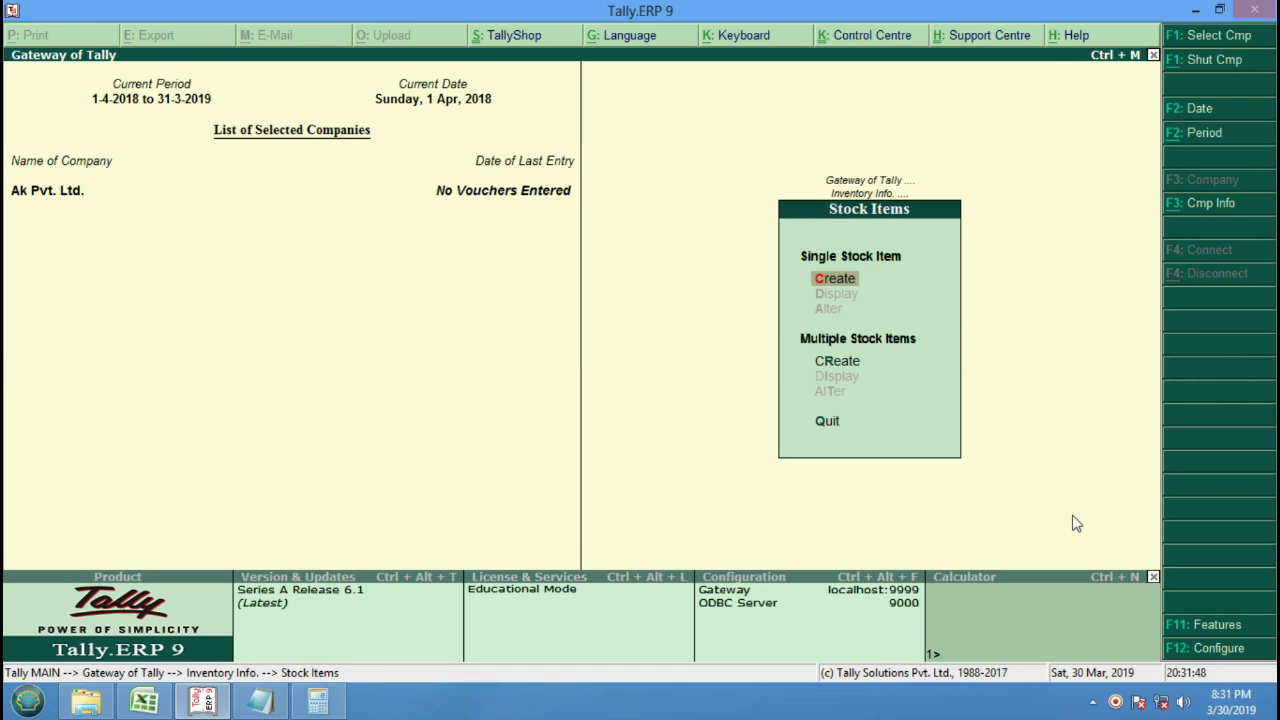
pyautogui.press('Return')
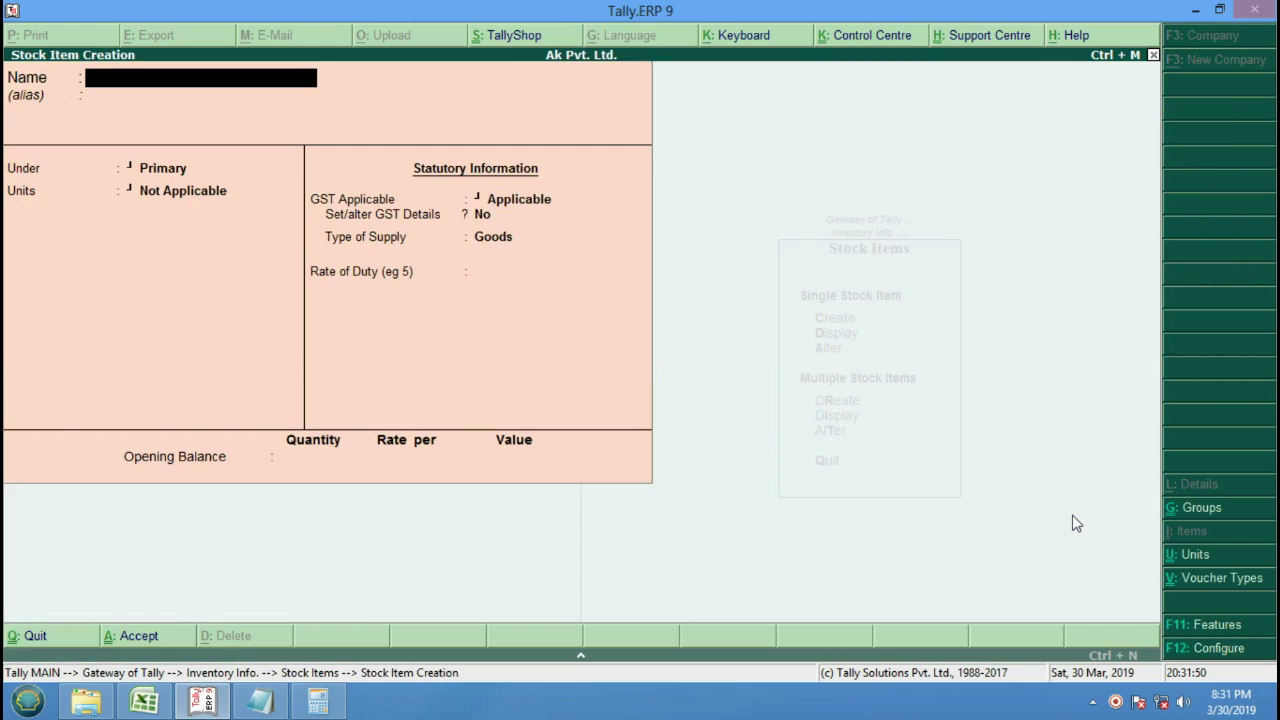
pyautogui.write('Tv "21" Inch')
pyautogui.press('Return')
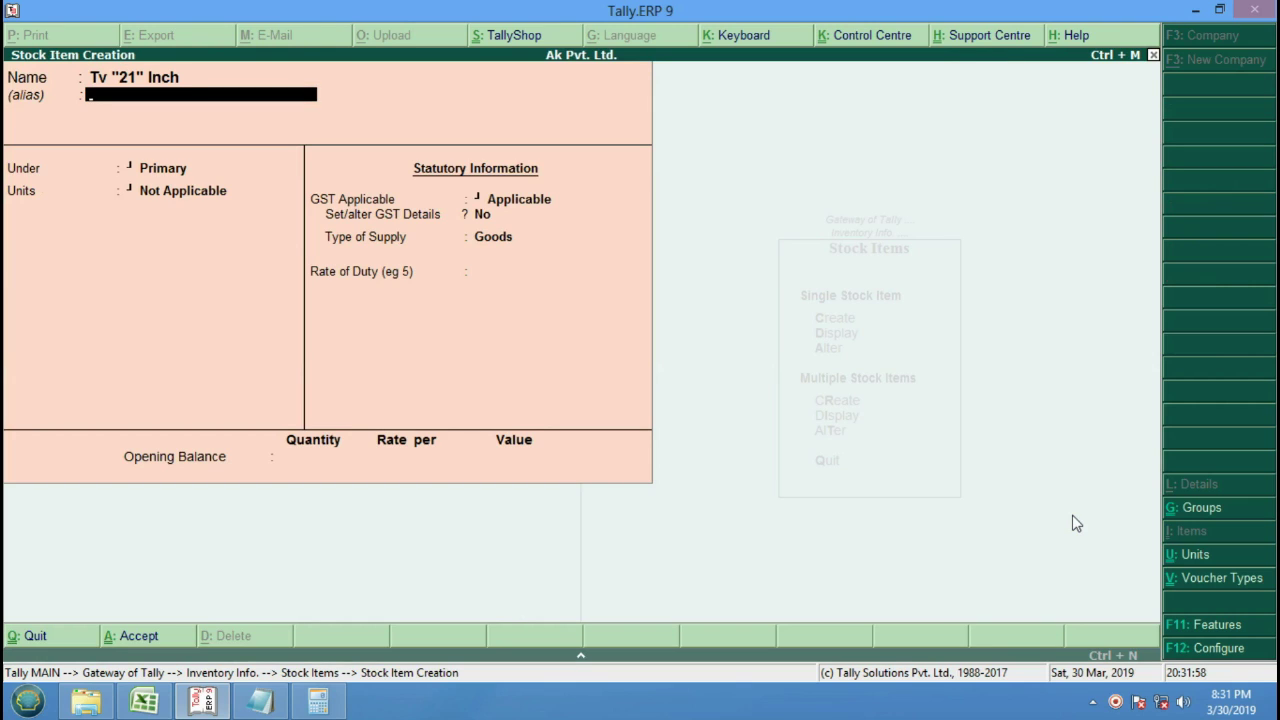
pyautogui.press('Return')
pyautogui.press('Down')
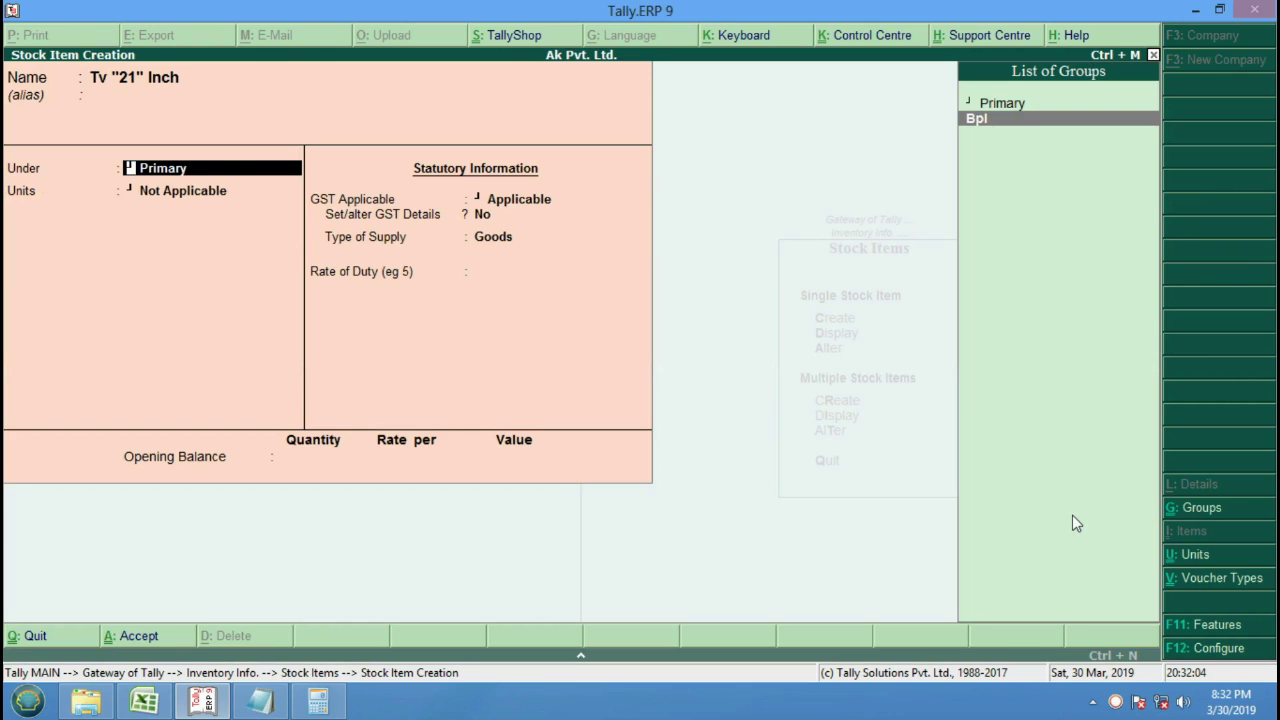
pyautogui.press('Return')
pyautogui.press('Down')
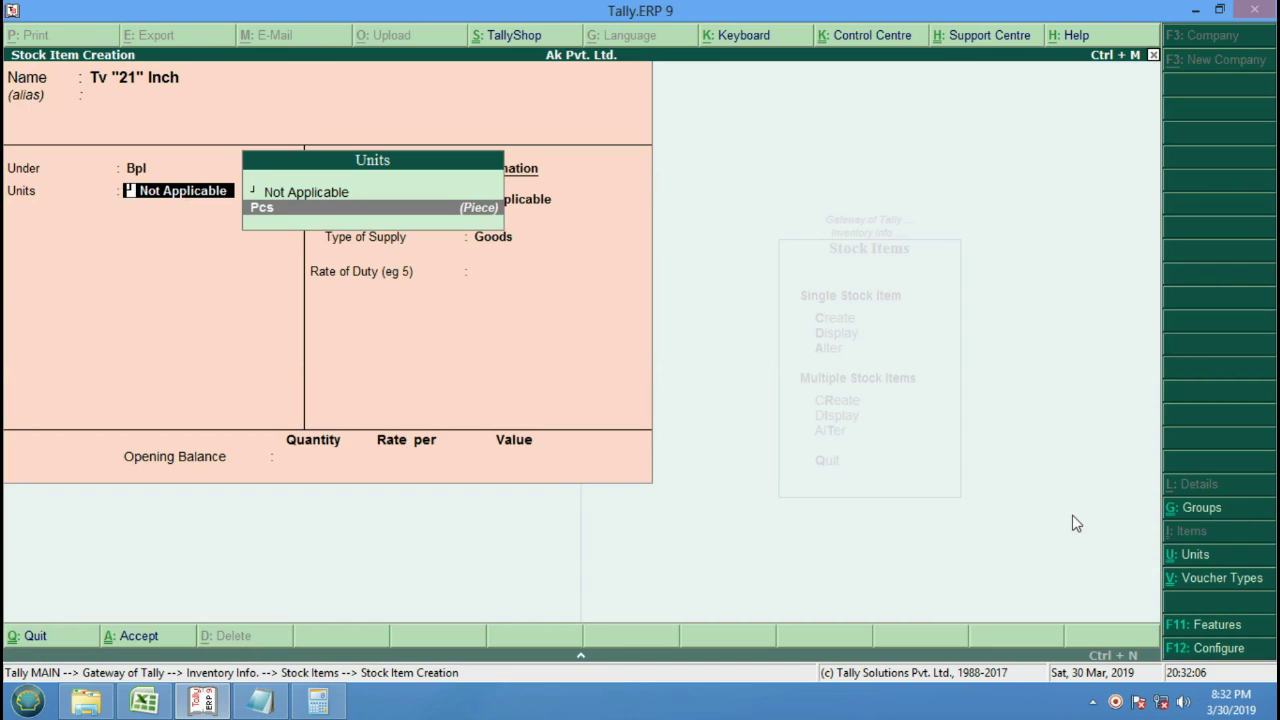
pyautogui.press('Return')
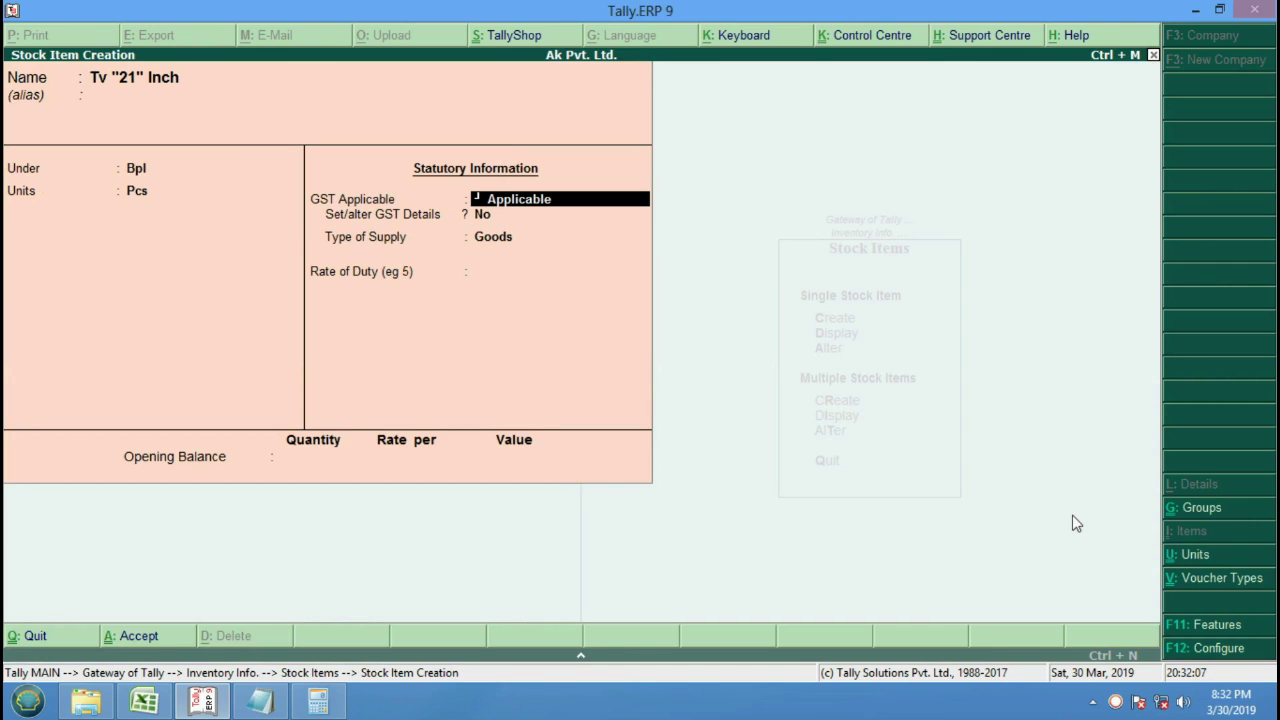
# Set the TV's GST to On Value, Taxable, 12% integrated tax, and save the item.
pyautogui.press('Return')
pyautogui.press('y')
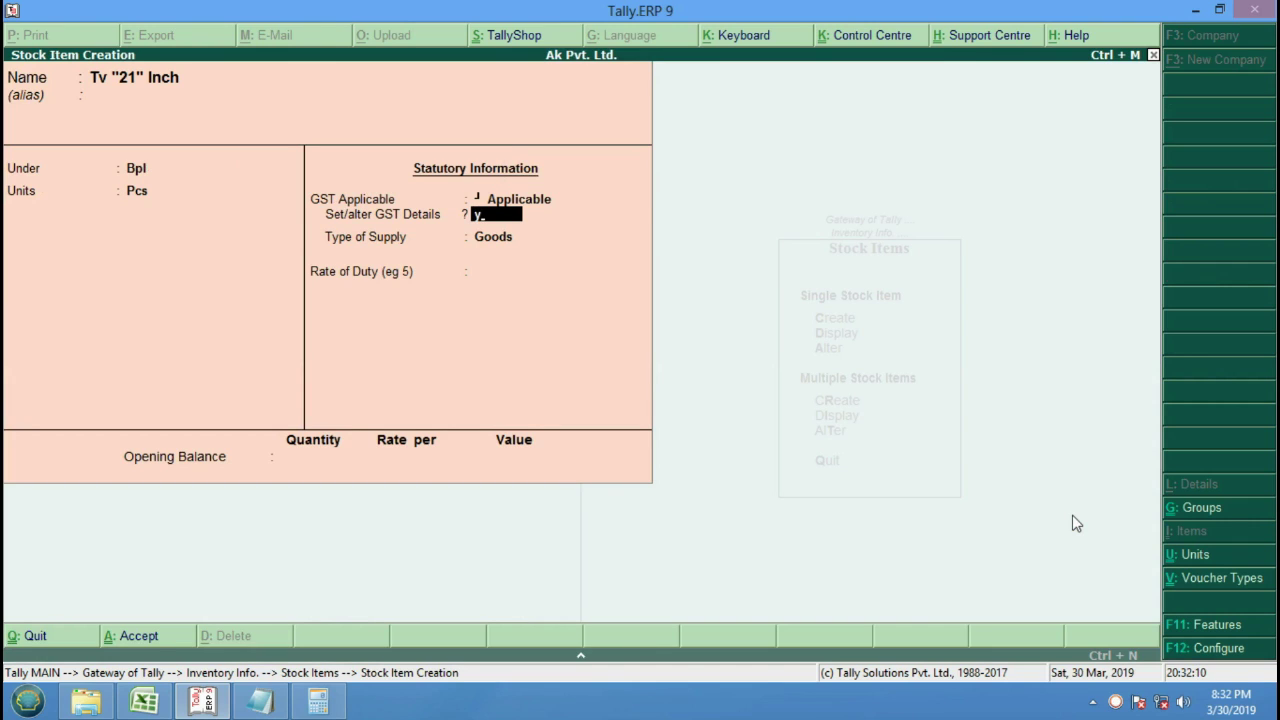
pyautogui.press('Return')
pyautogui.press('Return')
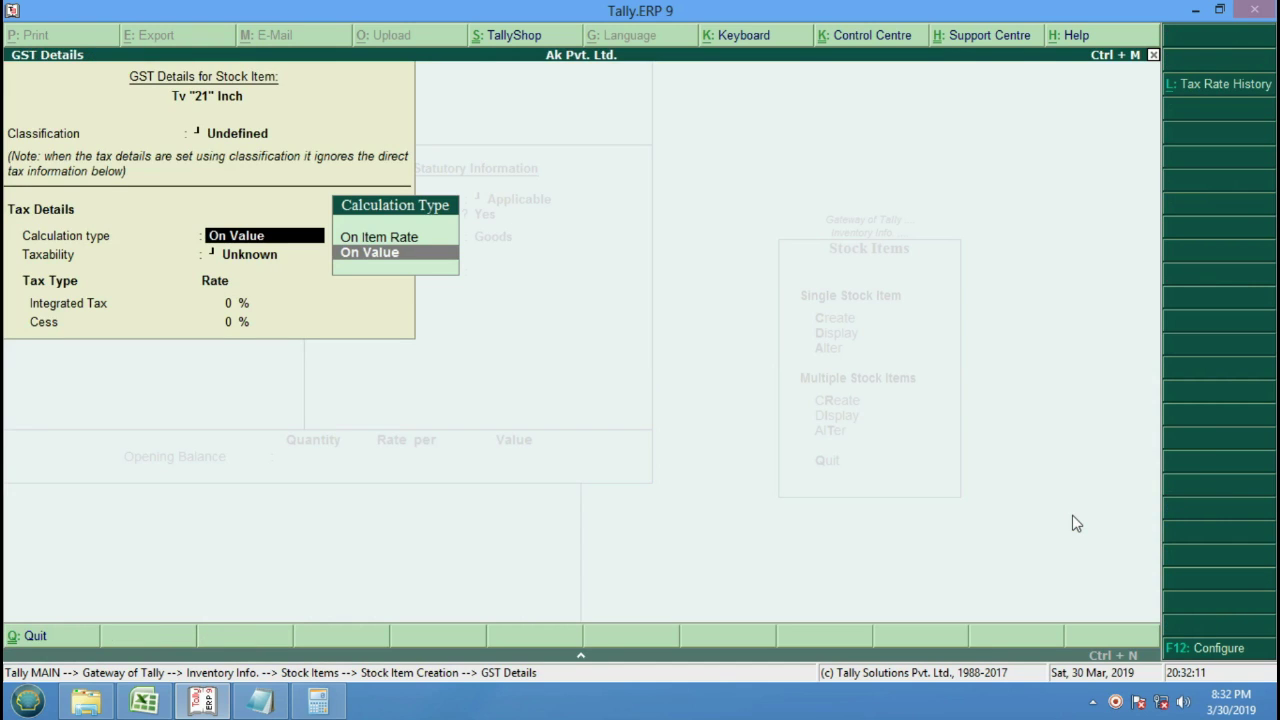
pyautogui.press('Up')
pyautogui.press('Down')
pyautogui.press('Up')
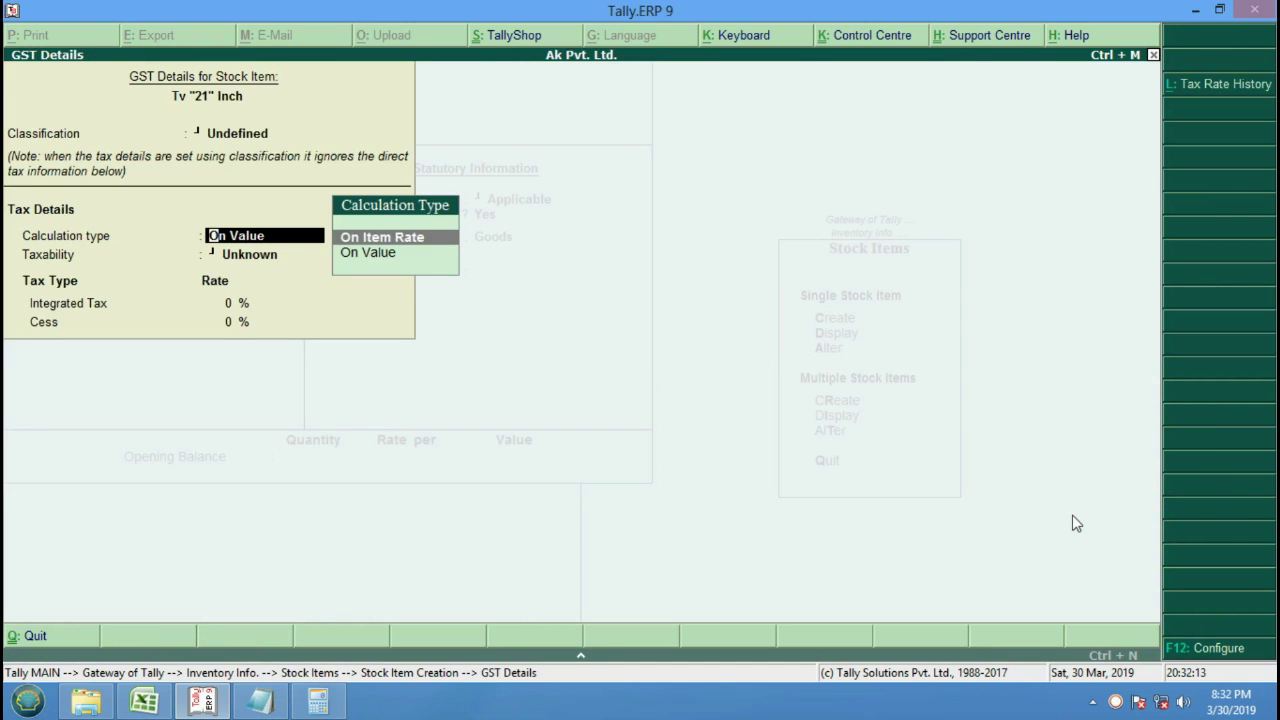
pyautogui.press('Down')
pyautogui.press('Up')
pyautogui.press('Down')
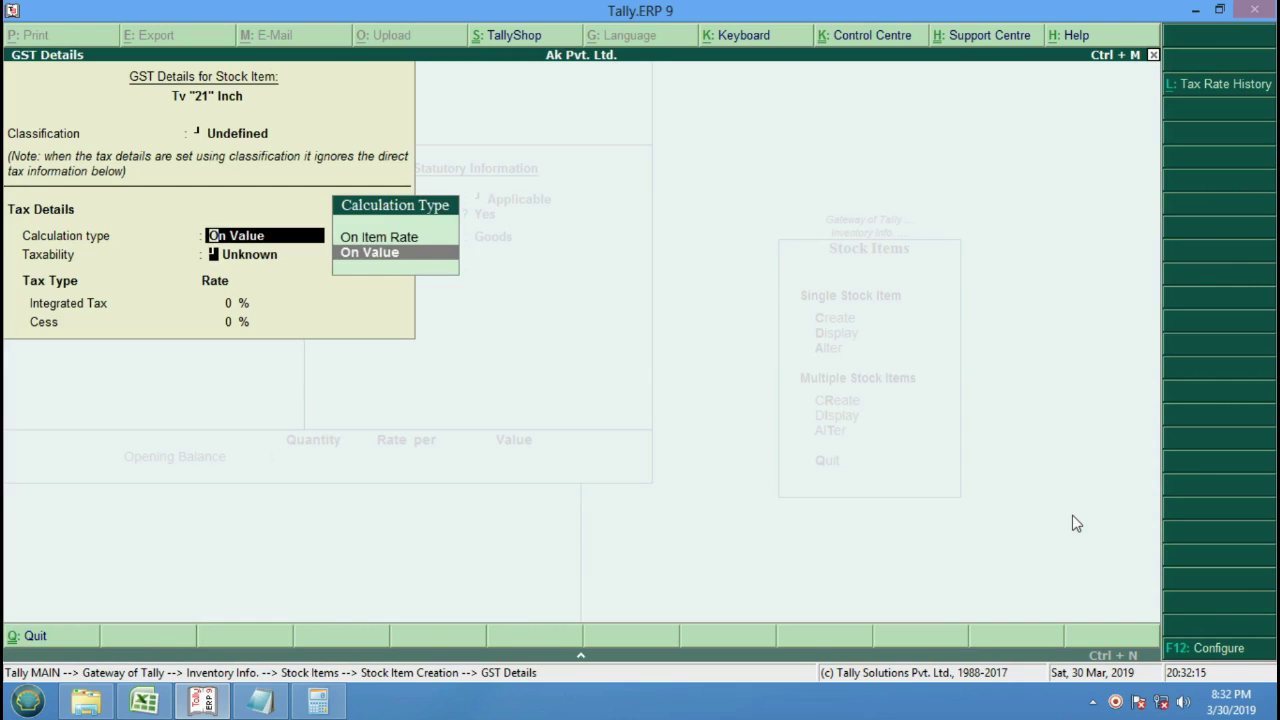
pyautogui.press('Return')
pyautogui.press('Down')
pyautogui.press('Down')
pyautogui.press('Down')
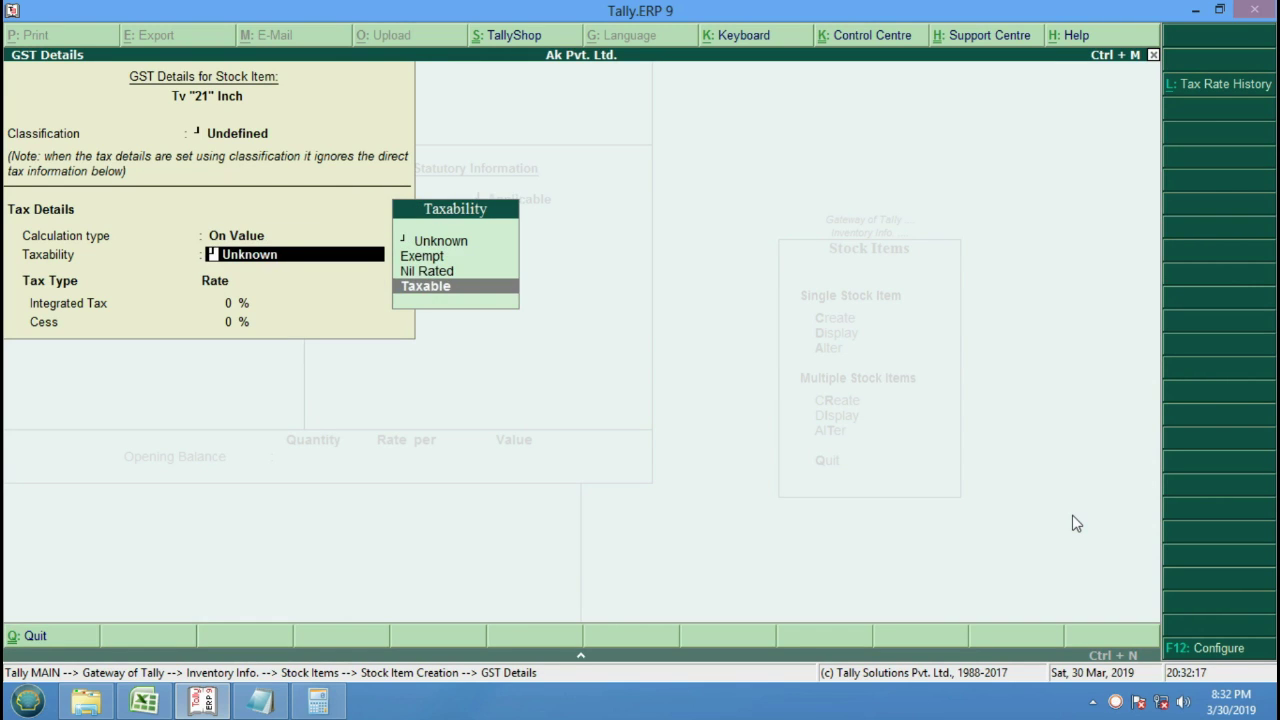
pyautogui.press('Return')
pyautogui.write('12')
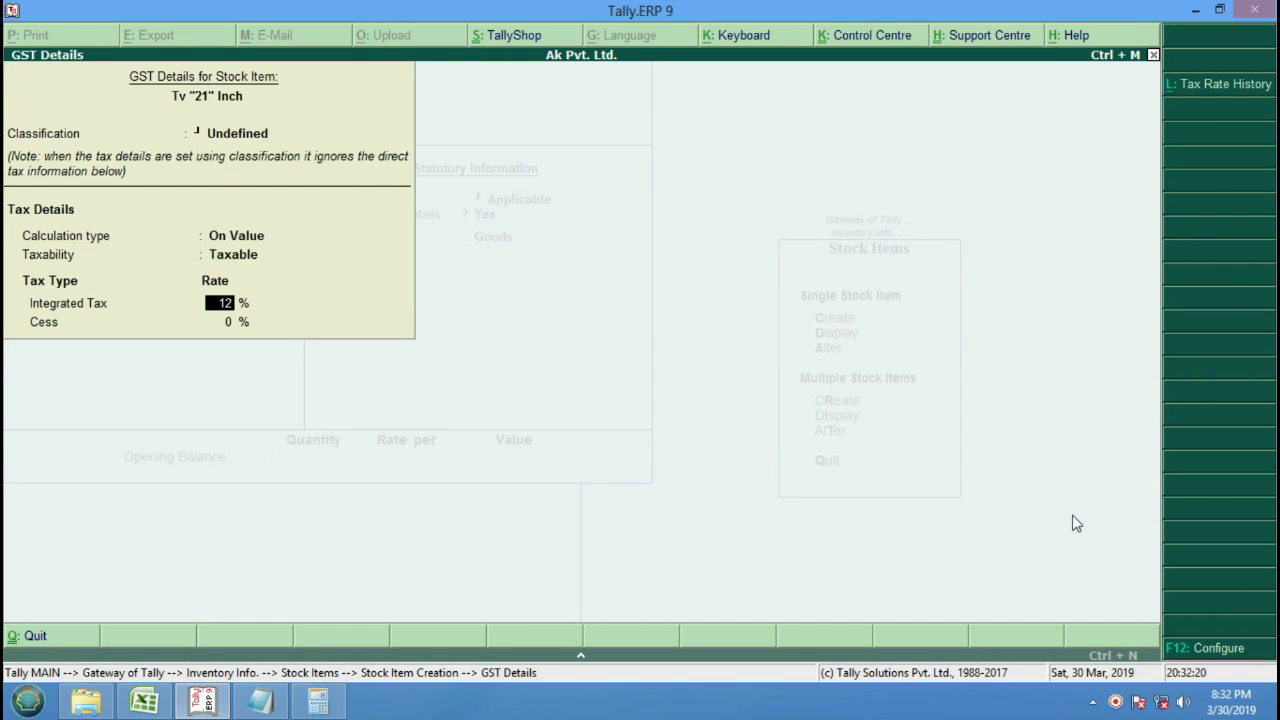
pyautogui.press('Return')
pyautogui.press('Return')
pyautogui.press('Return')
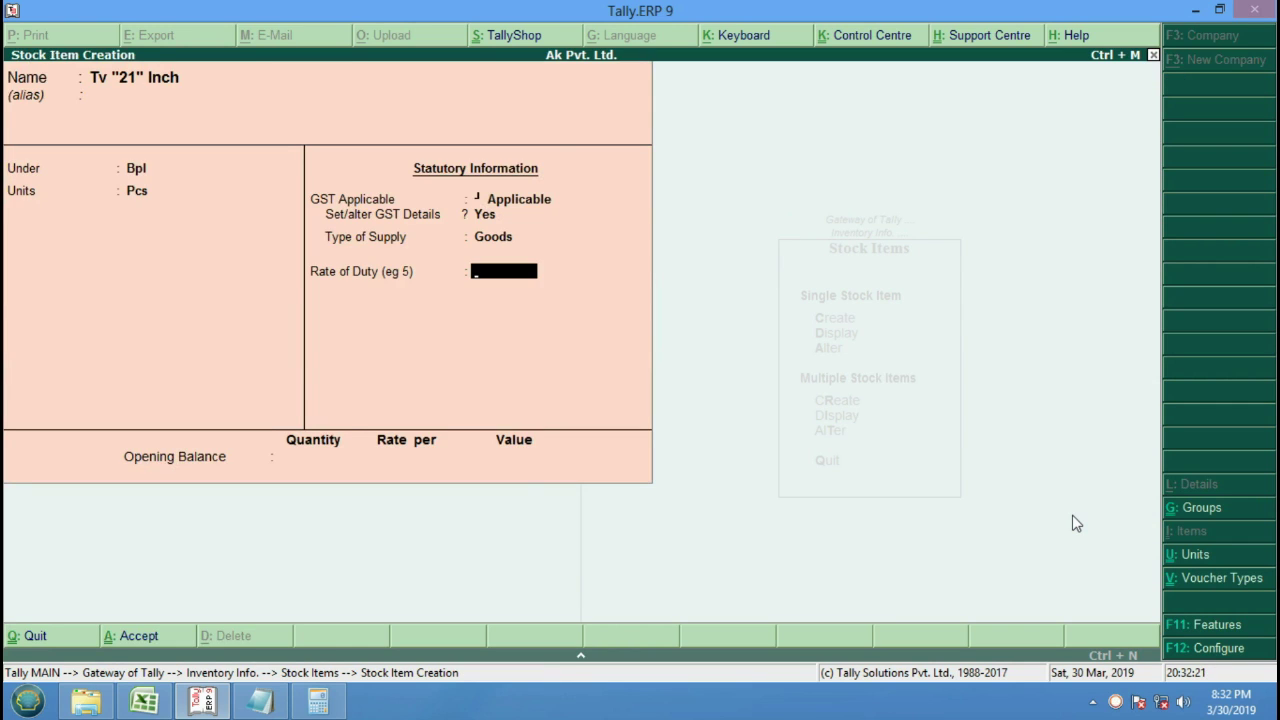
pyautogui.press('Return')
pyautogui.press('Return')
pyautogui.press('Return')
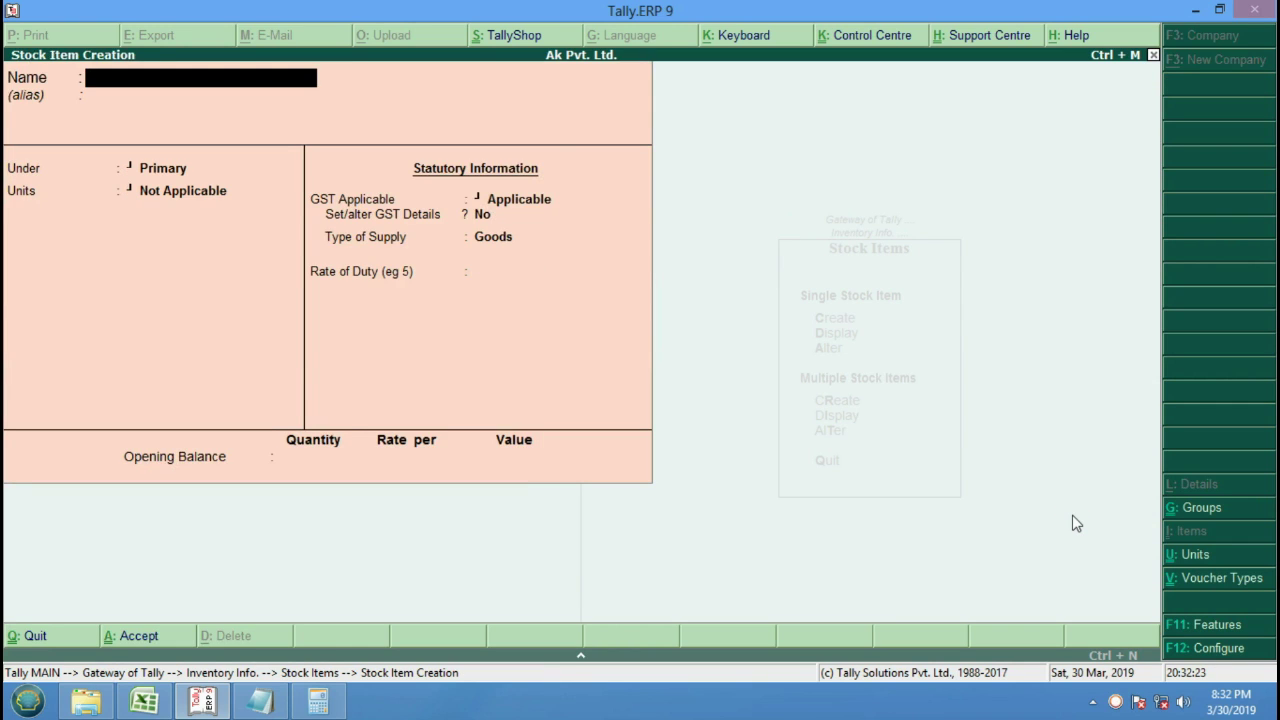
# Enter stock item Dvd Player, keeping group Primary and unit Pcs.
pyautogui.write('Dvd Player')
pyautogui.press('Return')
pyautogui.press('Return')
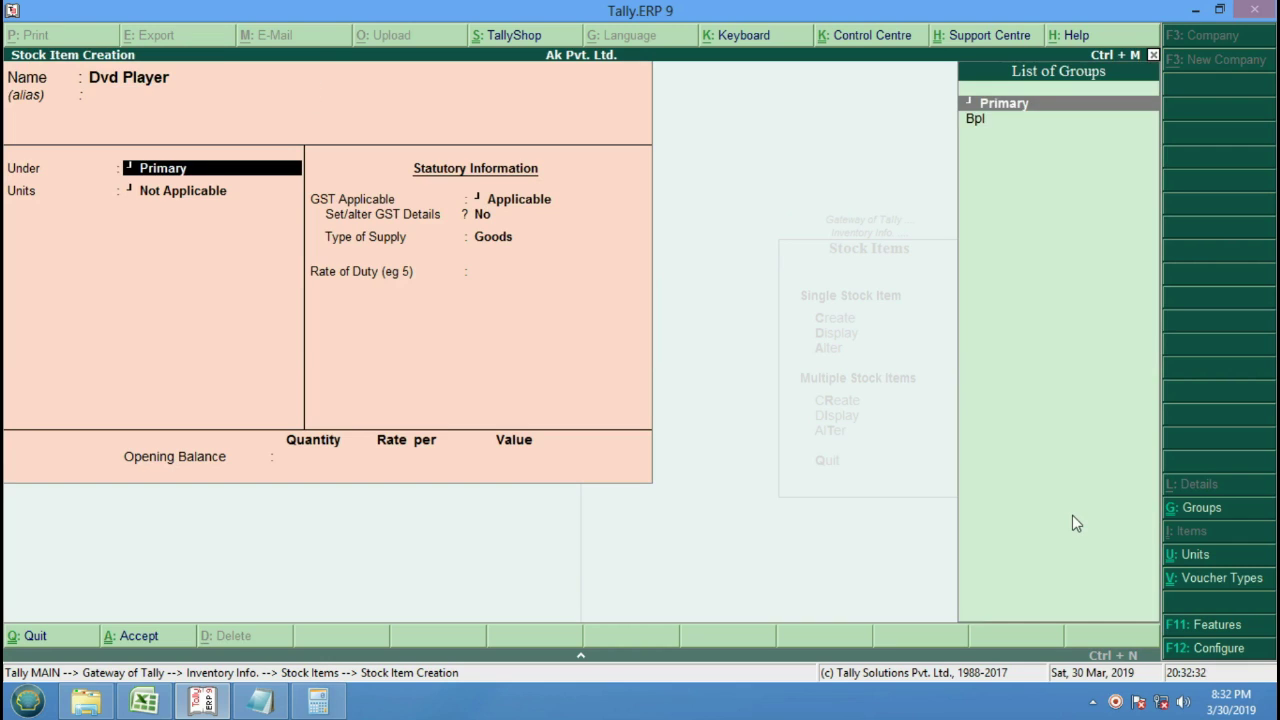
pyautogui.press('Down')
pyautogui.press('Return')
pyautogui.press('Down')
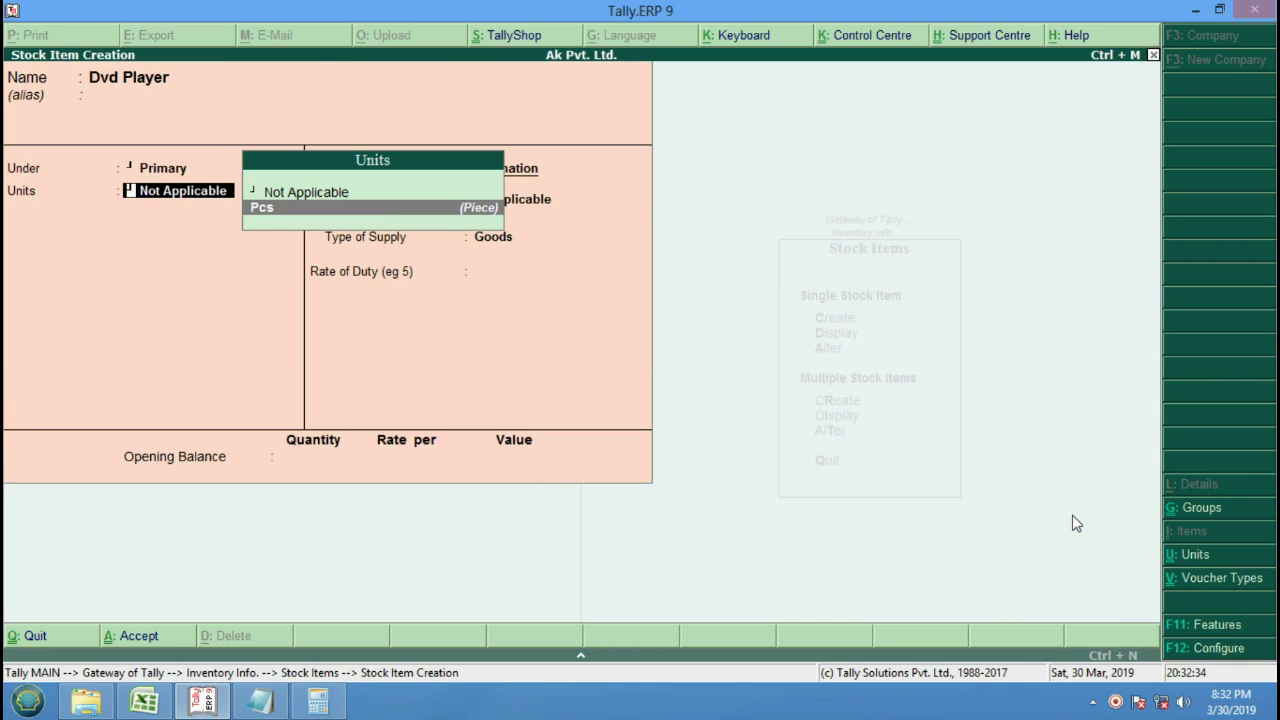
pyautogui.press('Return')
# Make Dvd Player taxable on value at 12% integrated tax, save it, and quit item creation.
pyautogui.press('Return')
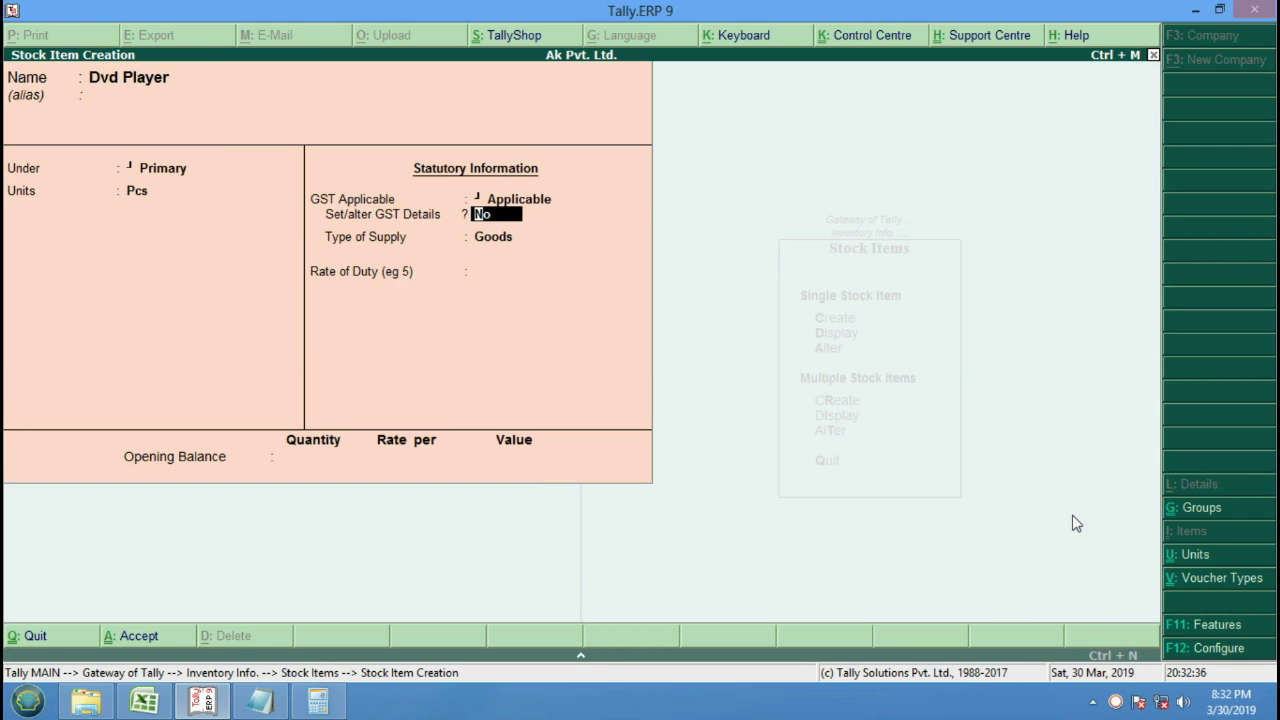
pyautogui.write('y')
pyautogui.press('Return')
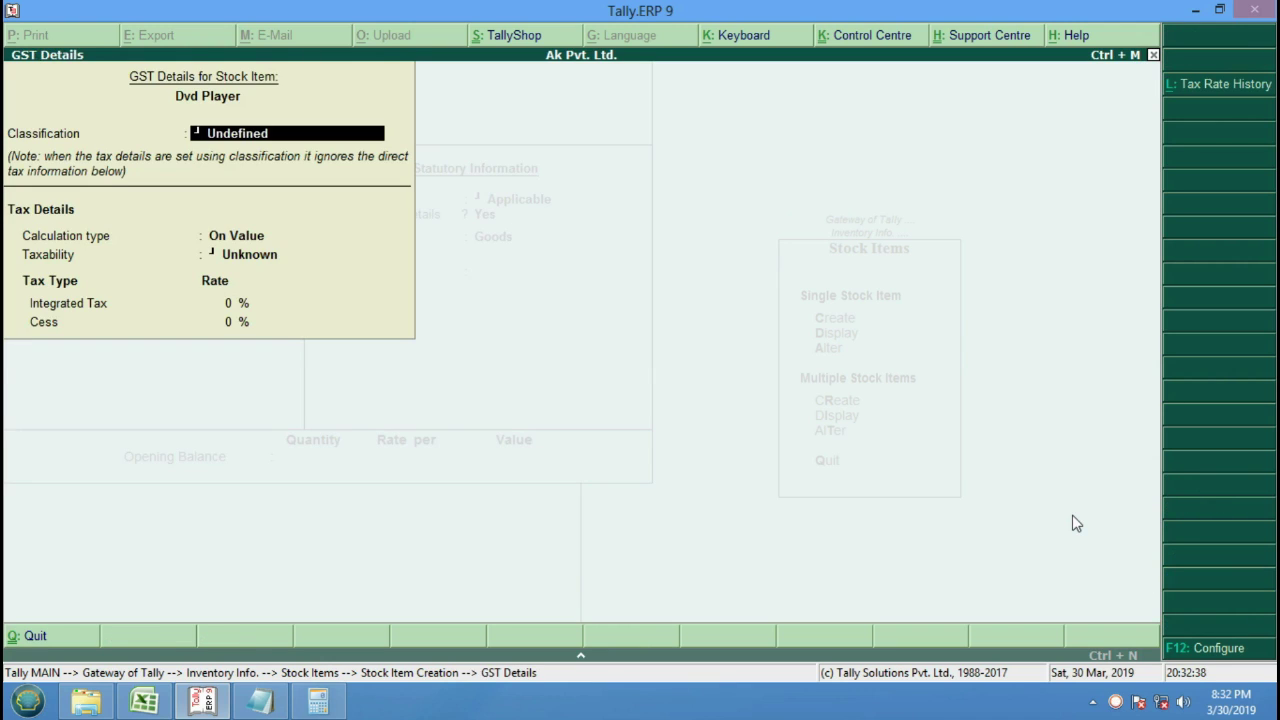
pyautogui.press('Return')
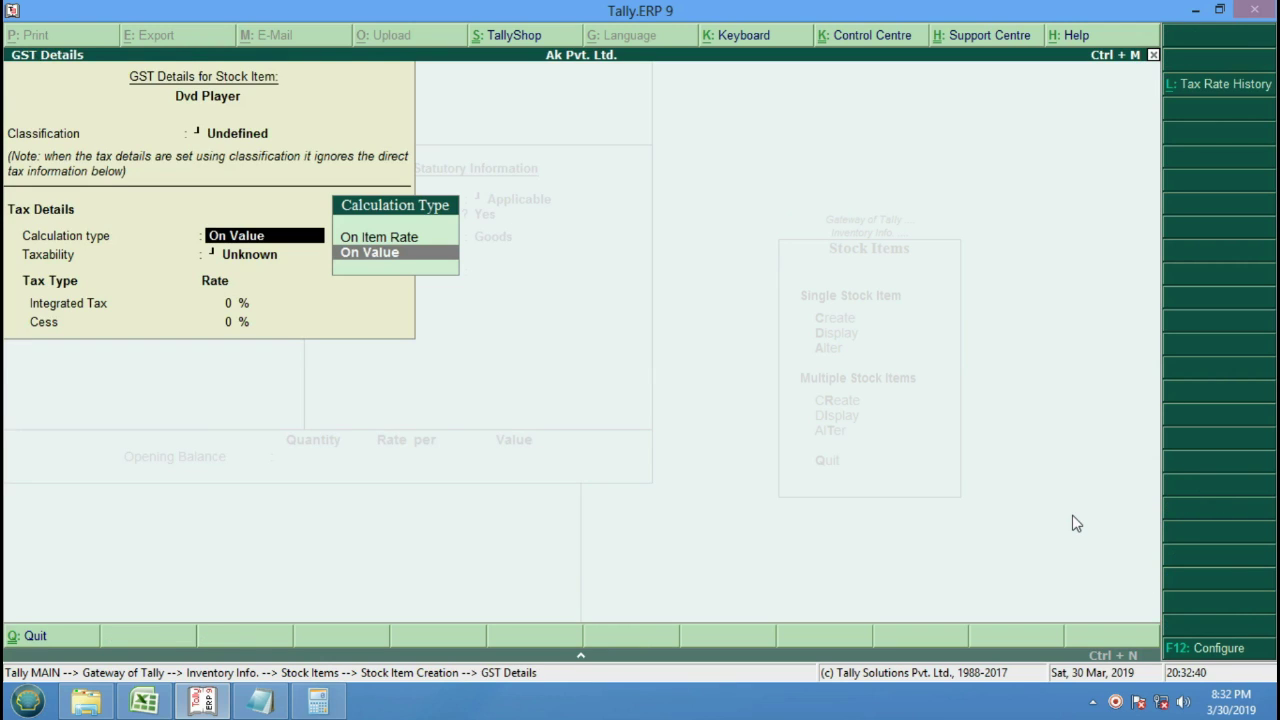
pyautogui.press('Return')
pyautogui.press('Down')
pyautogui.press('Down')
pyautogui.press('Down')
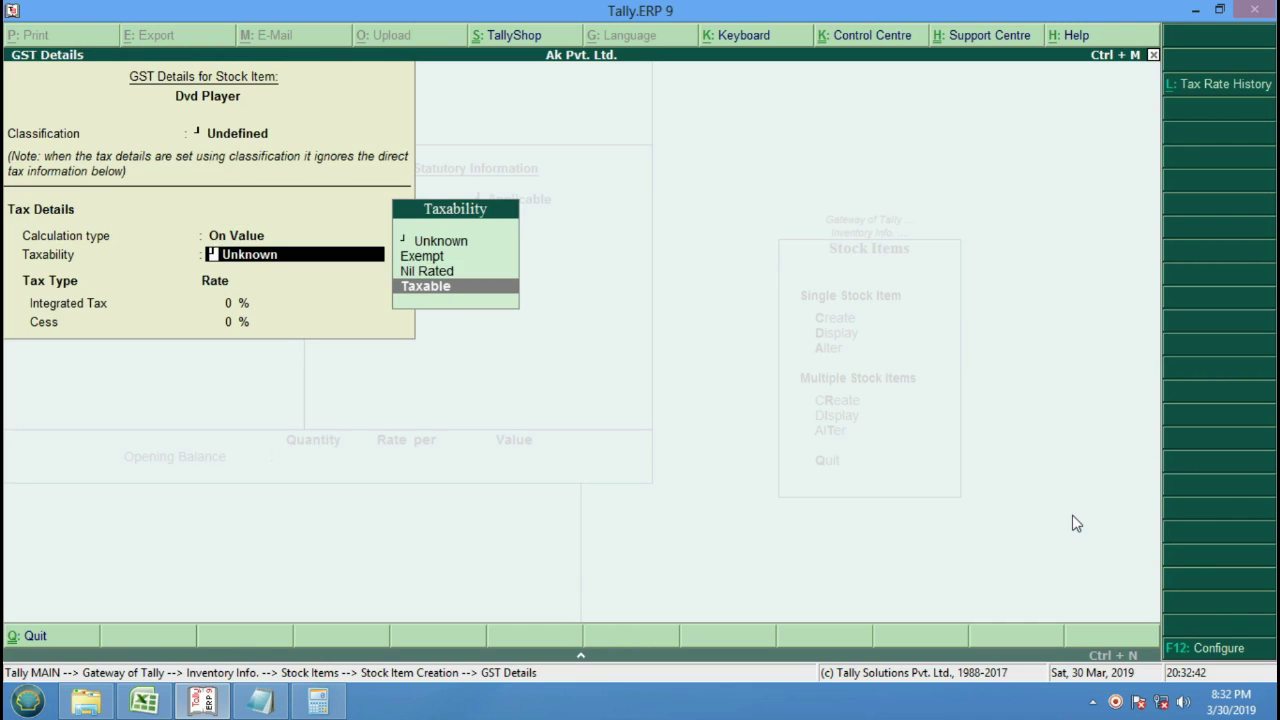
pyautogui.press('Return')
pyautogui.write('12')
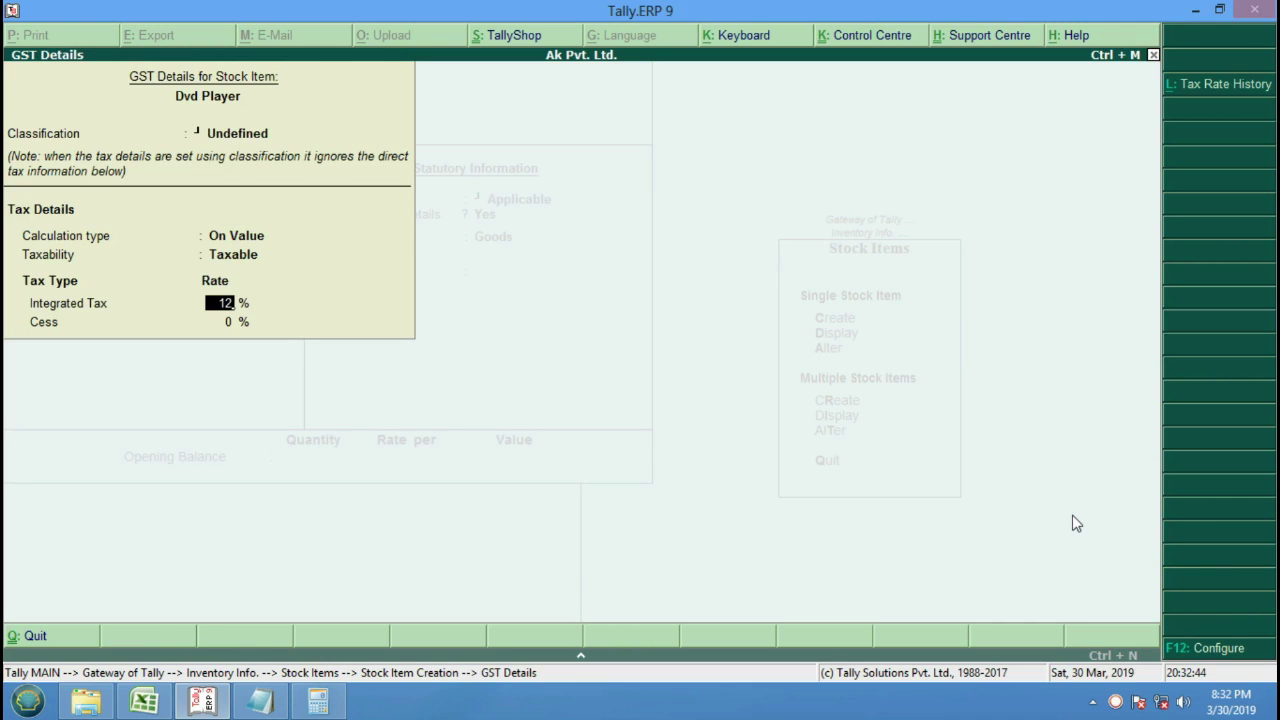
pyautogui.press('Return')
pyautogui.press('Return')
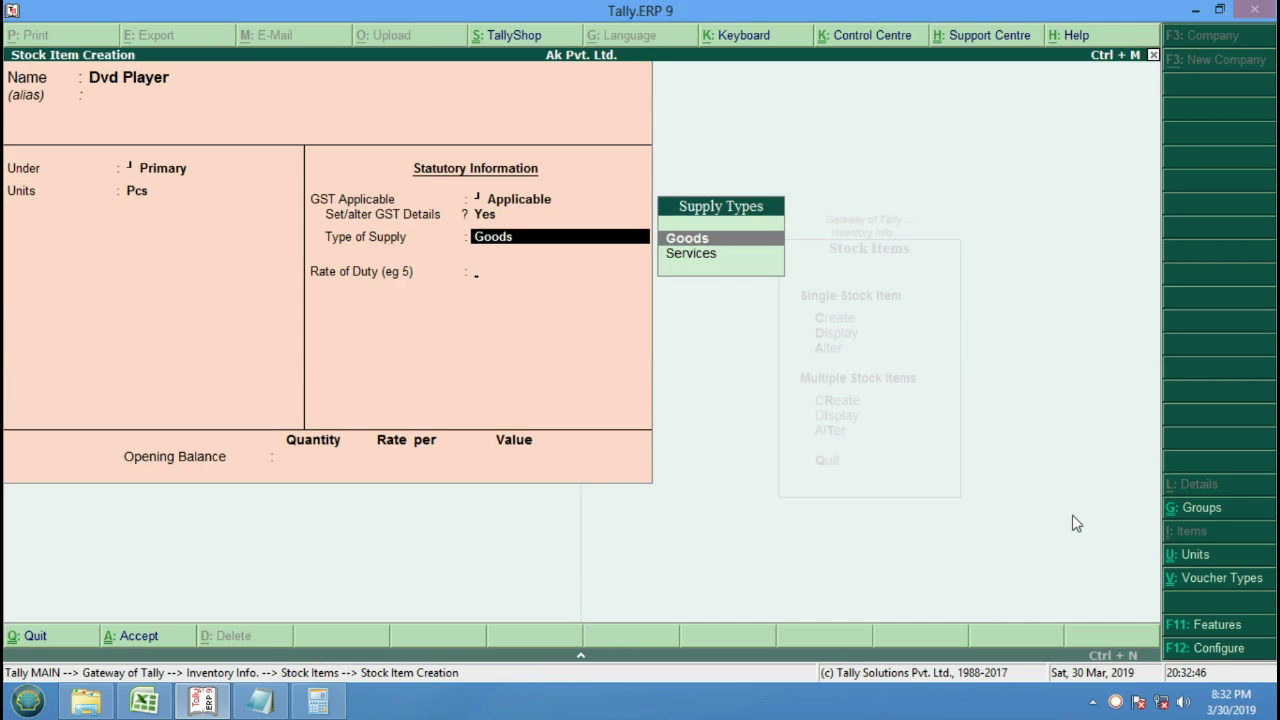
pyautogui.press('Return')
pyautogui.press('Return')
pyautogui.press('Return')
pyautogui.press('Return')
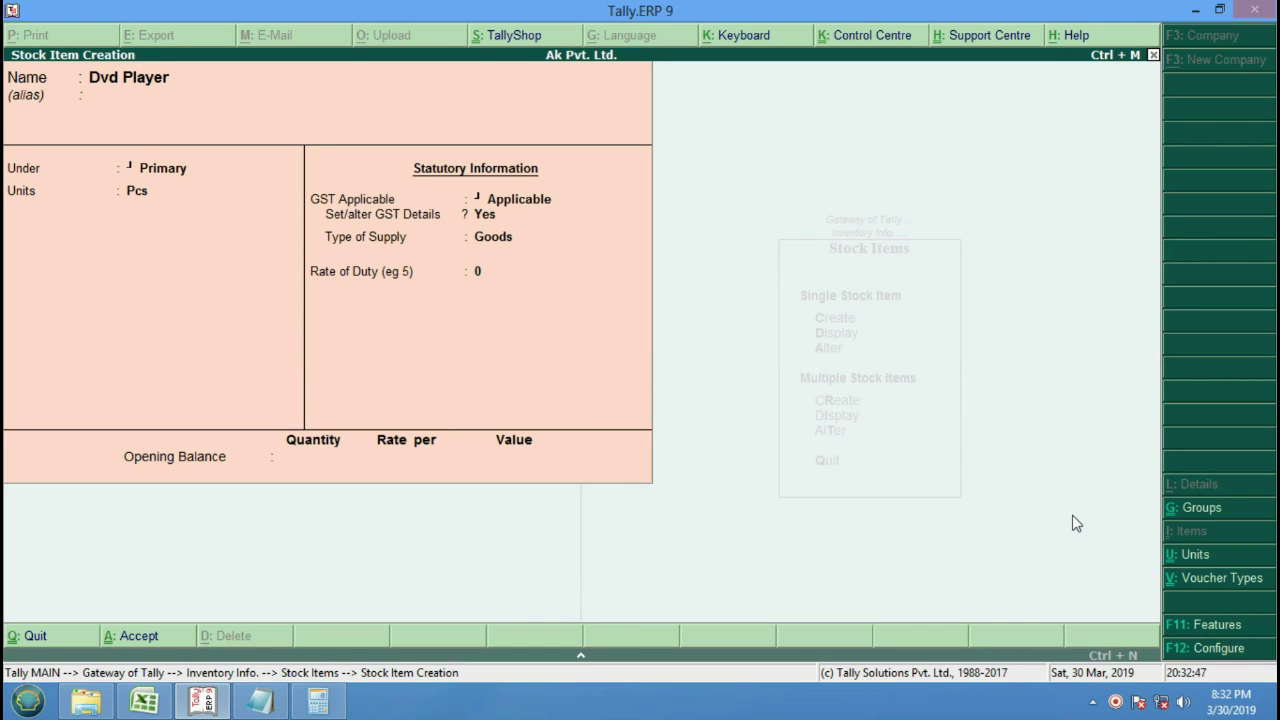
pyautogui.press('Escape')
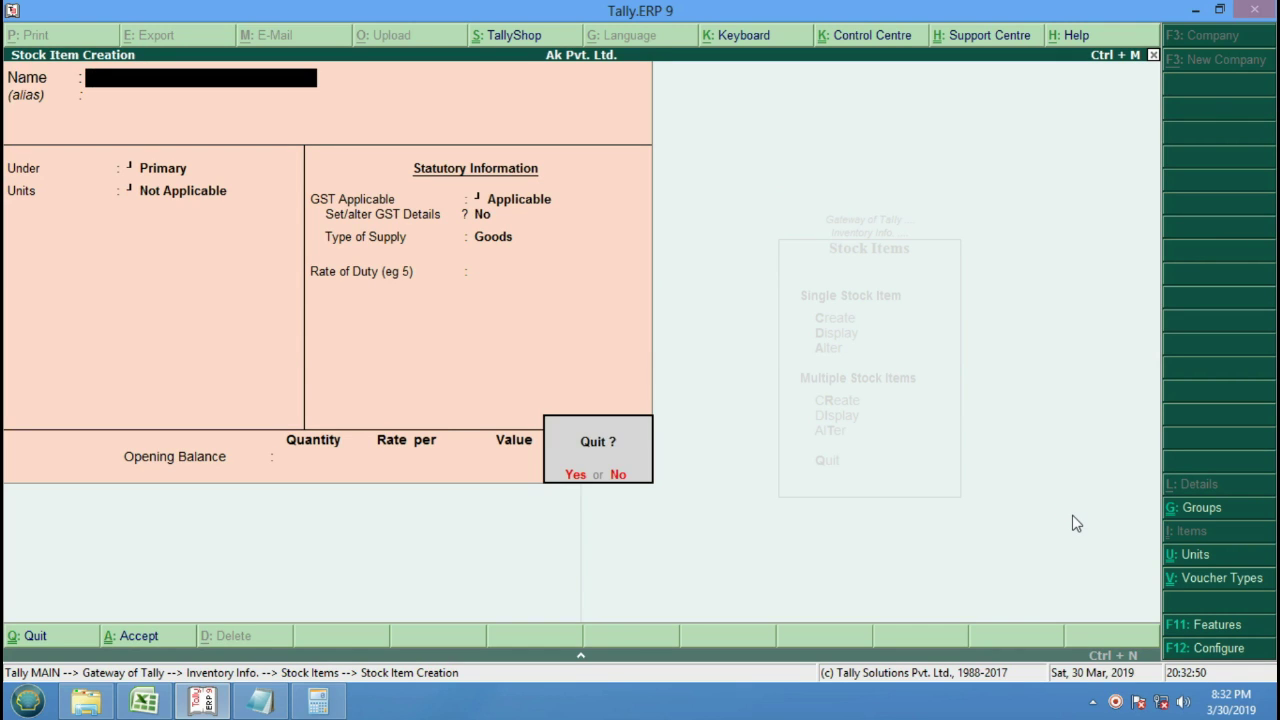
pyautogui.press('y')
pyautogui.press('Escape')
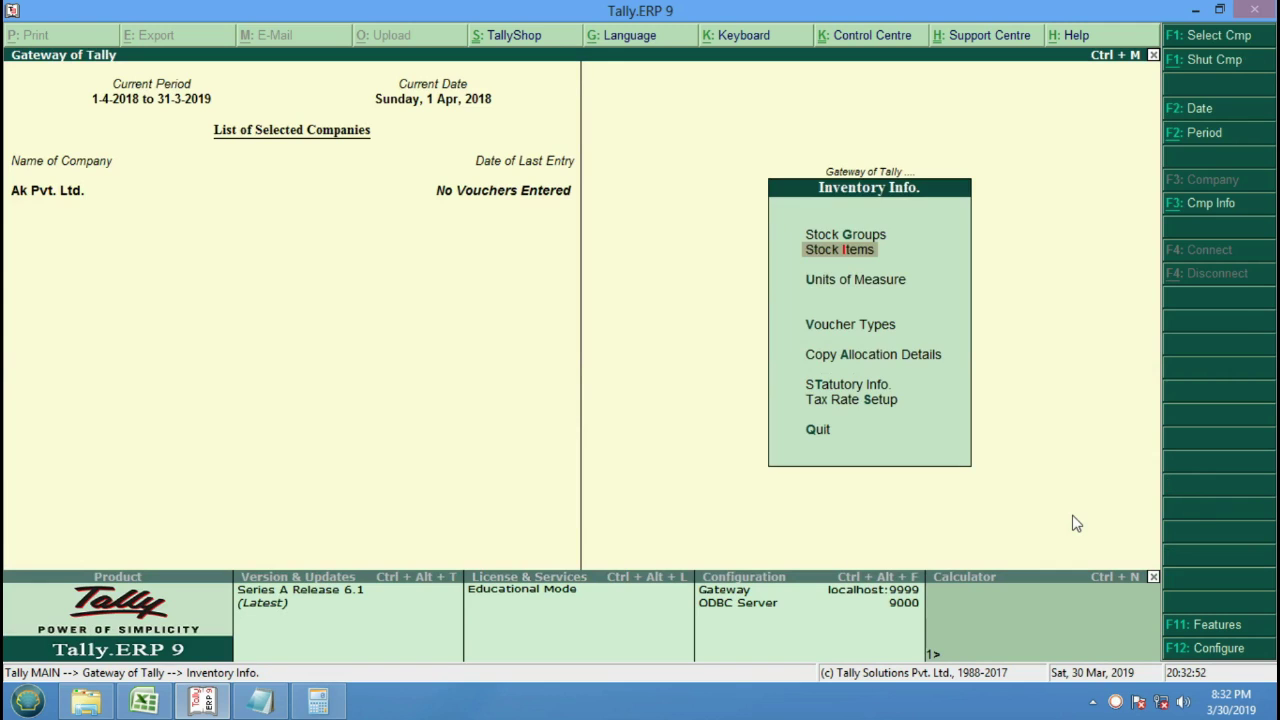
# Open a new Purchase voucher from Accounting Vouchers with F9.
pyautogui.press('Escape')
pyautogui.press('Down')
pyautogui.press('Down')
pyautogui.press('Up')
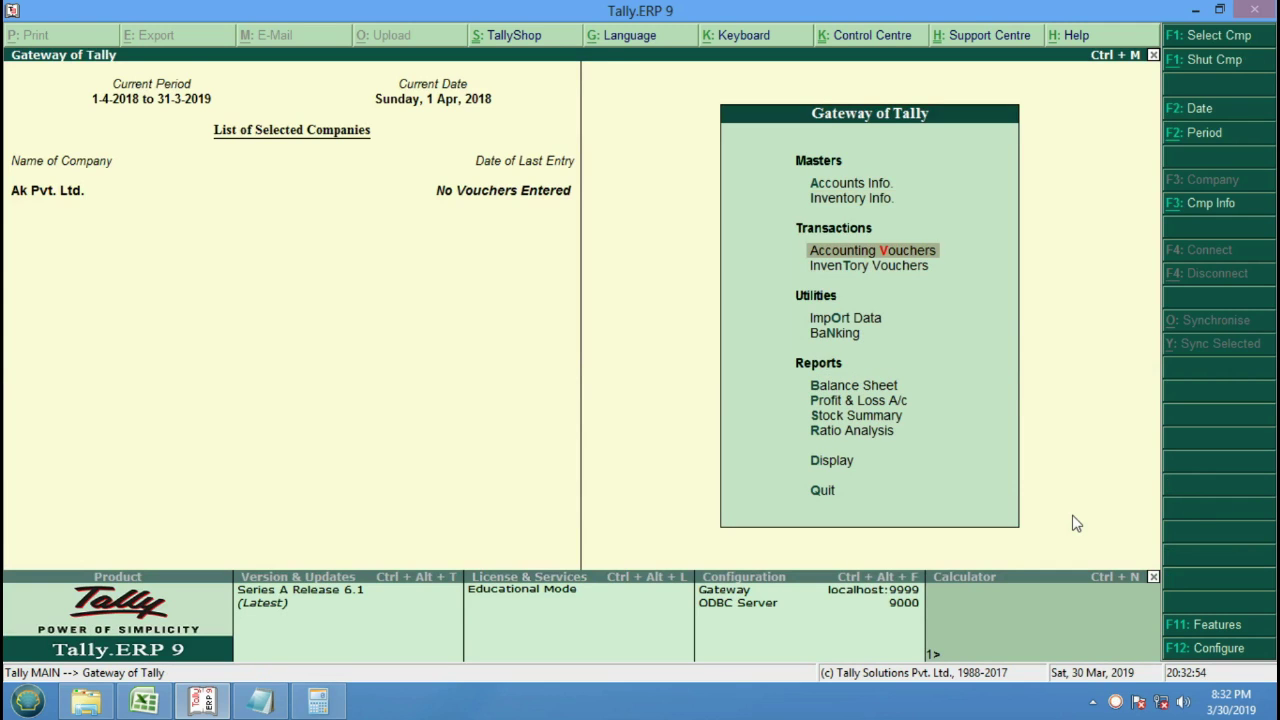
pyautogui.press('Return')
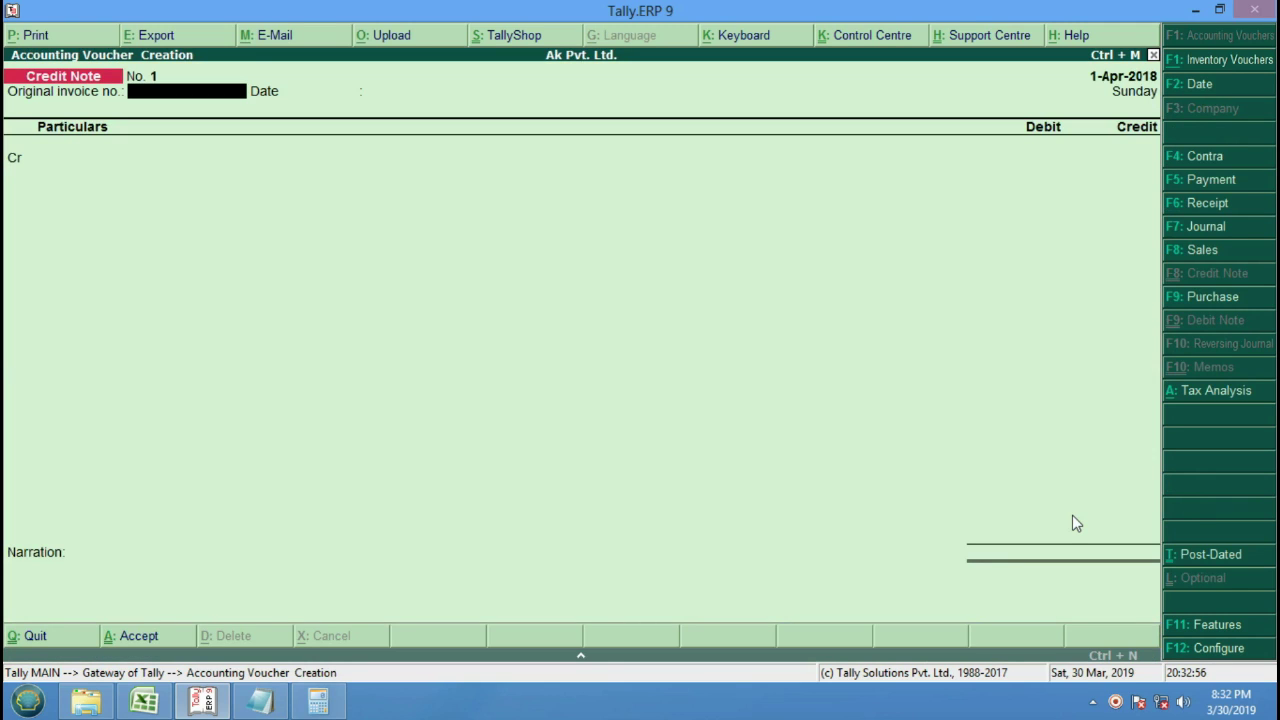
pyautogui.press('F9')
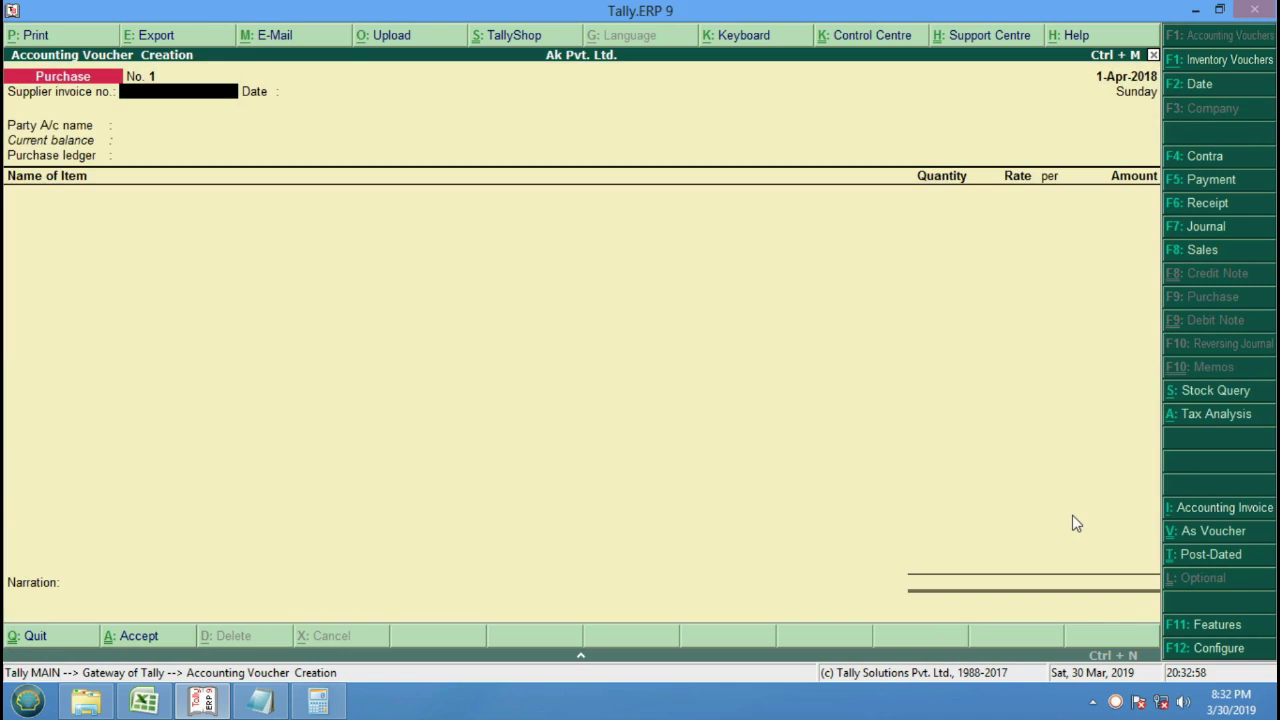
# Enter supplier invoice 515, party Cash, state Not Applicable, and accept the Purchase ledger.
pyautogui.write('515')
pyautogui.press('Return')
pyautogui.press('Return')
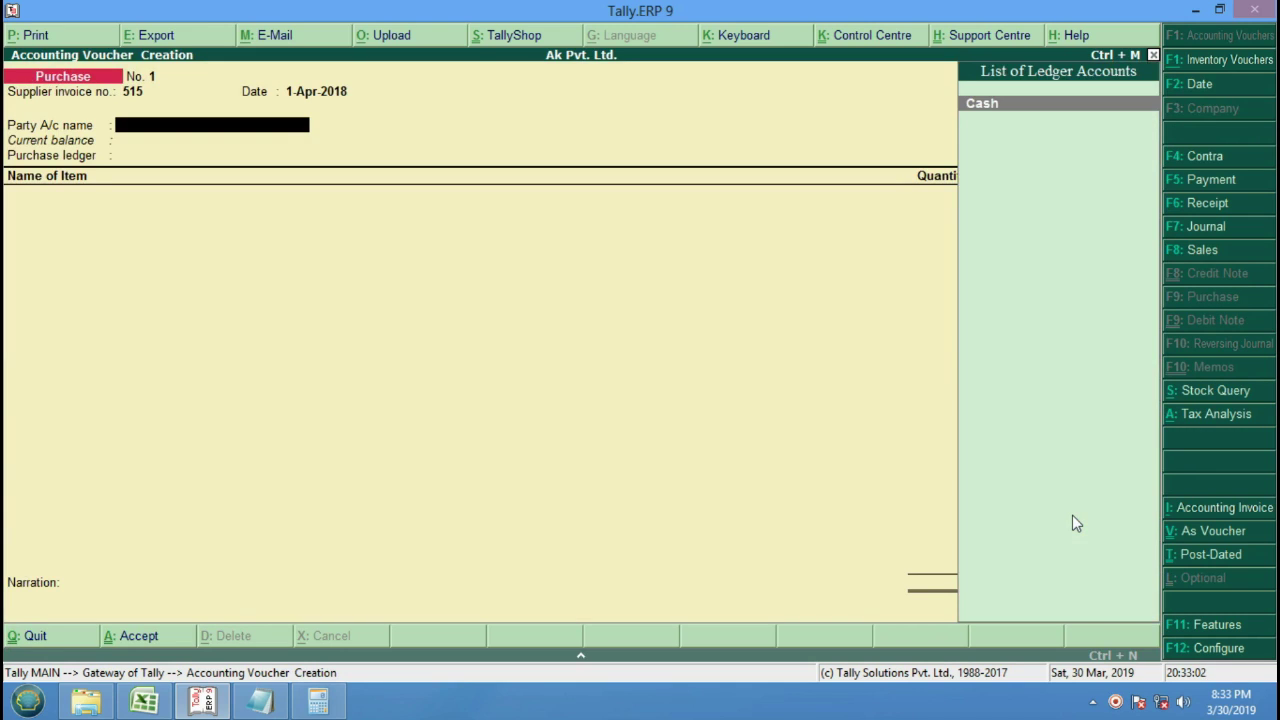
pyautogui.press('Return')
pyautogui.press('Return')
pyautogui.press('Return')
pyautogui.press('Return')
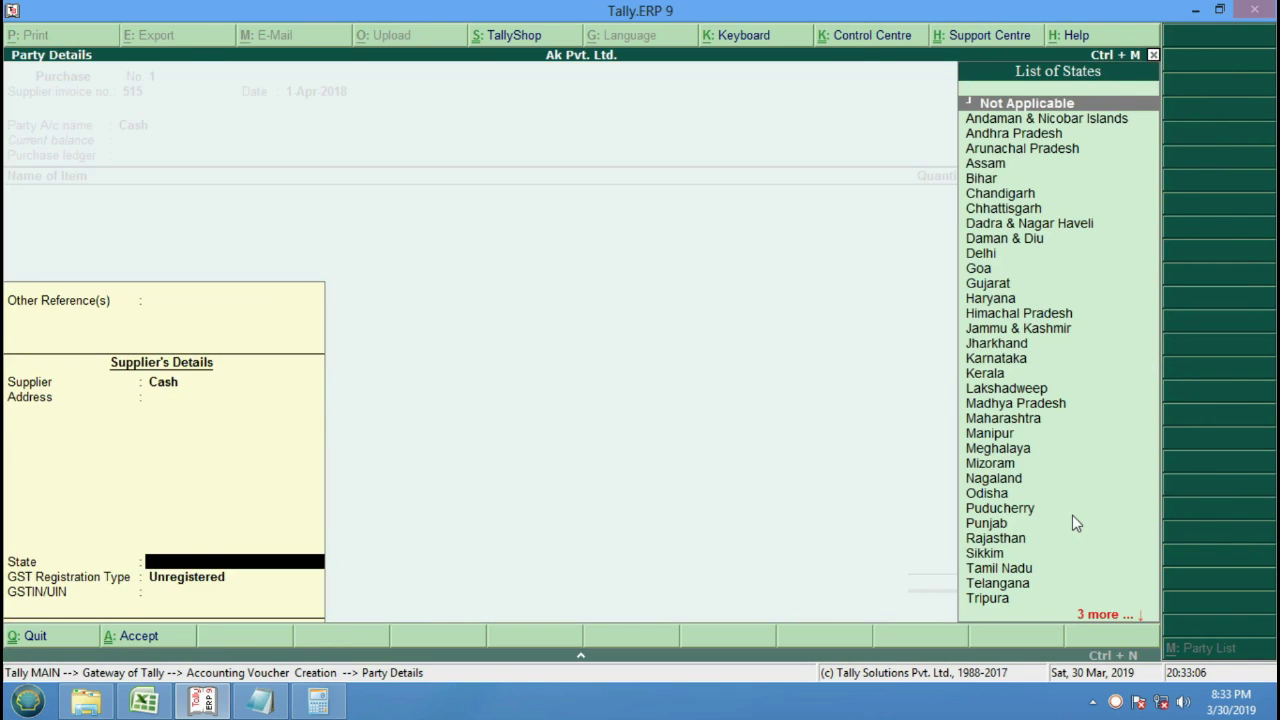
pyautogui.press('Return')
pyautogui.press('Return')
pyautogui.press('Return')
pyautogui.press('Return')
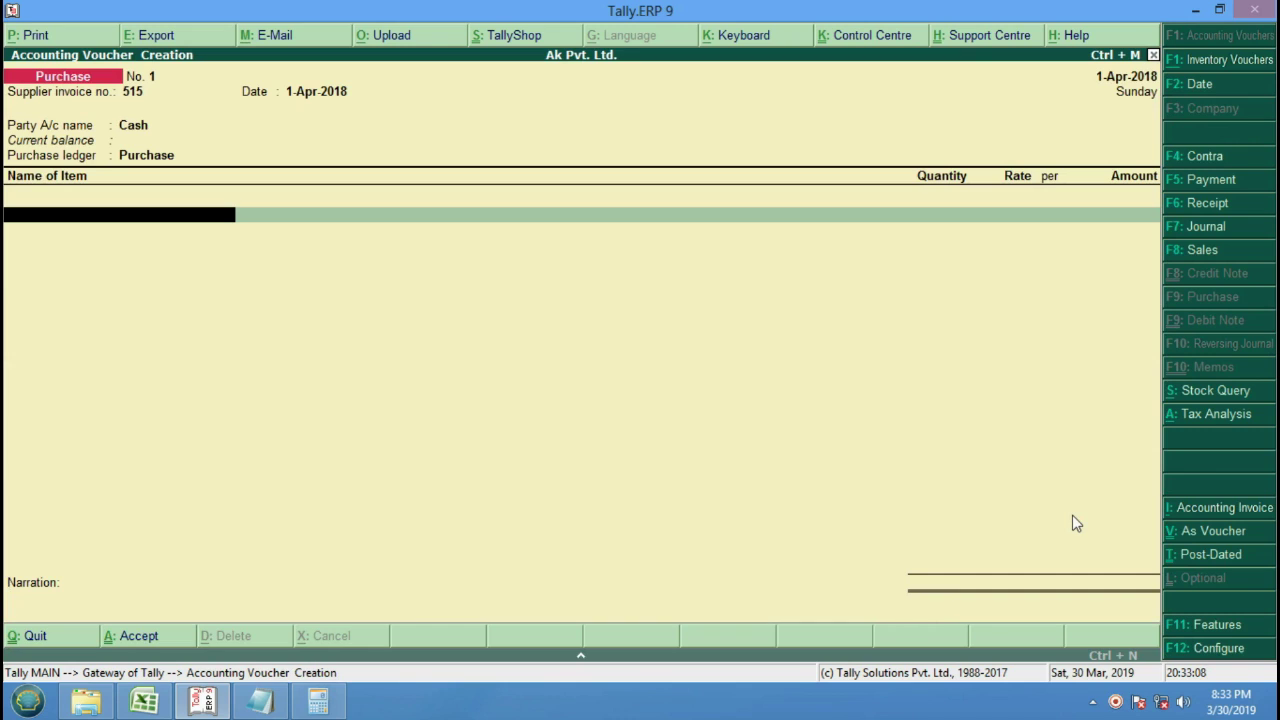
# Enter 10 Pcs of Dvd Player at 6,000 for 60,000.
pyautogui.press('Return')
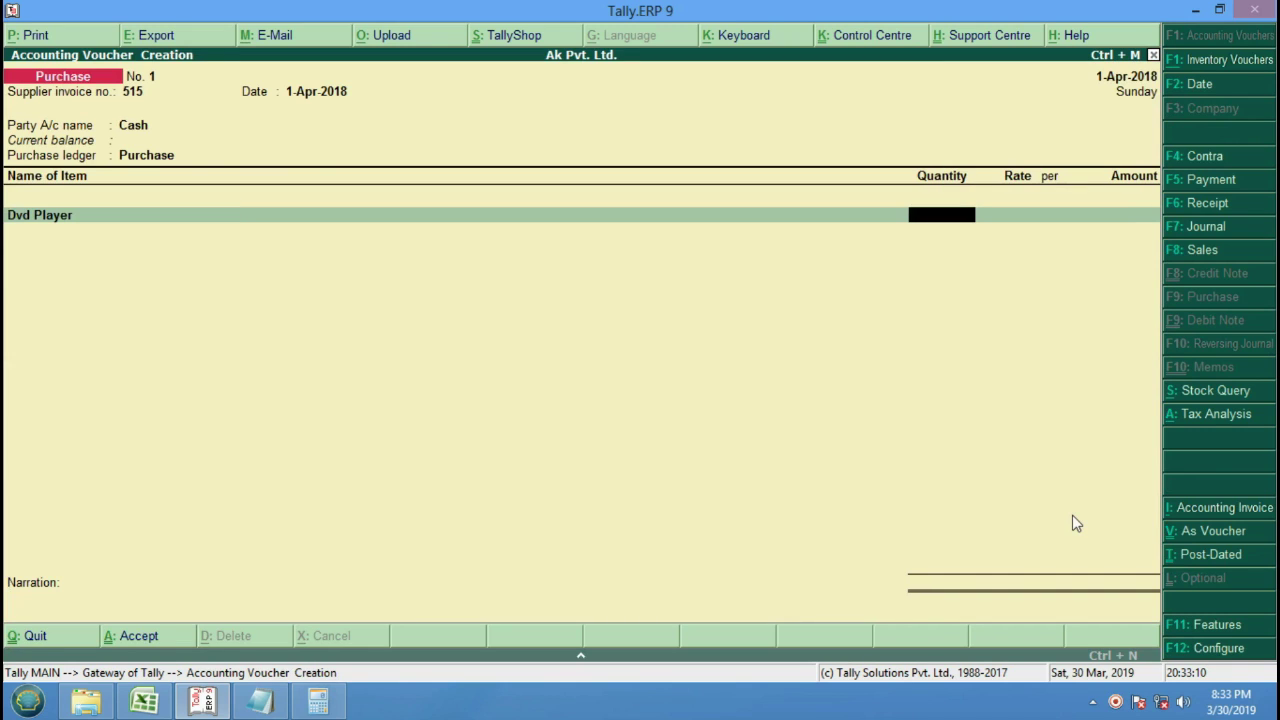
pyautogui.write('10')
pyautogui.press('Return')
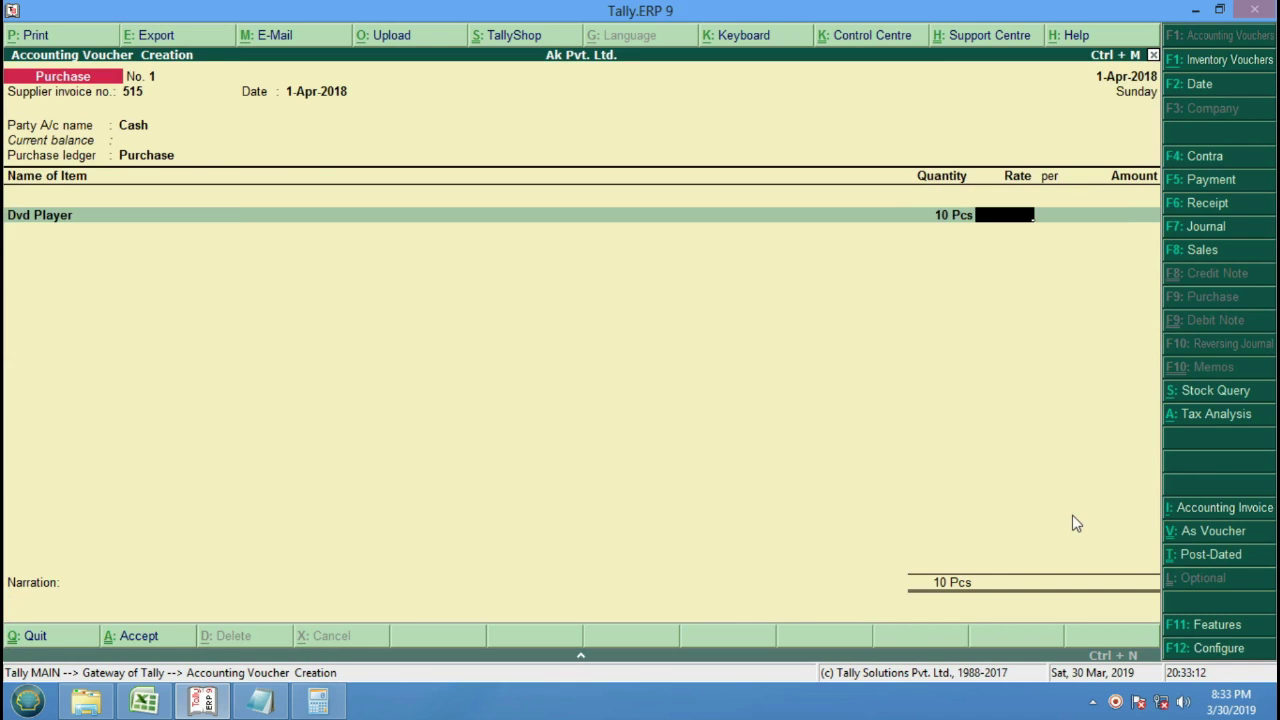
pyautogui.write('6000')
pyautogui.press('Return')
pyautogui.press('Return')
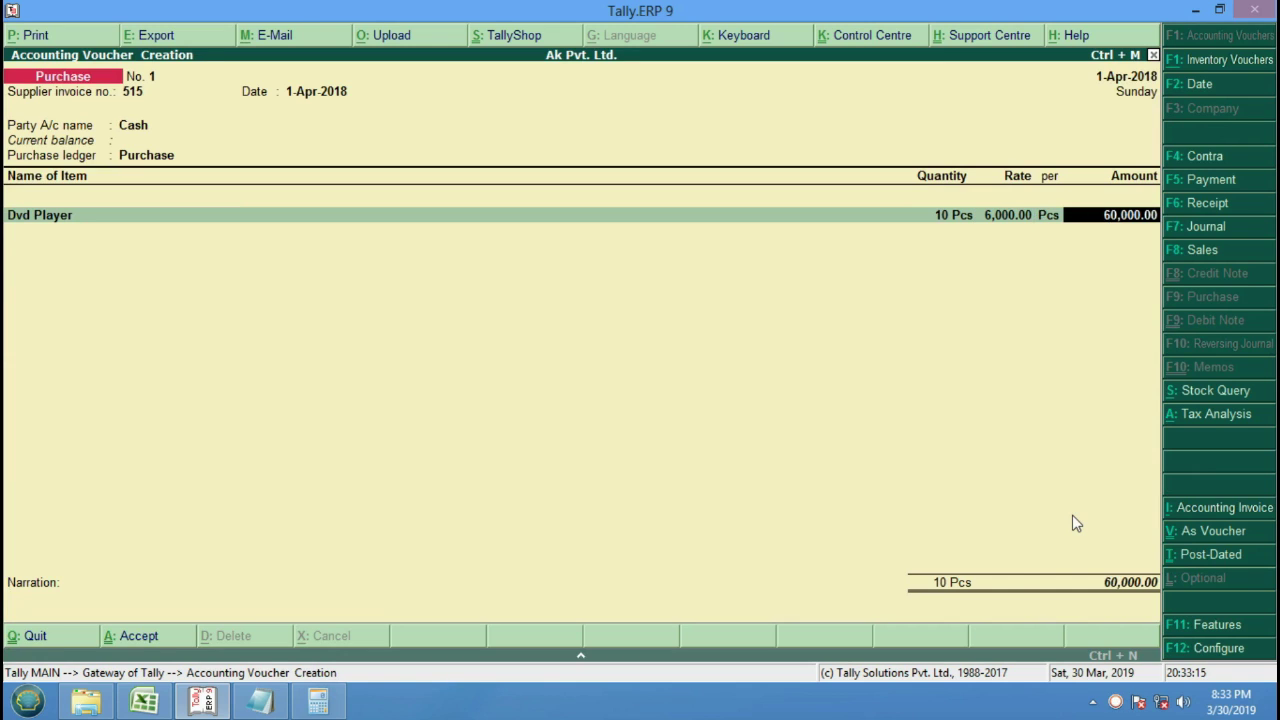
pyautogui.press('Return')
# Add 10 Pcs of Tv "21" Inch at 15,000 for 1,50,000.
pyautogui.press('Down')
pyautogui.press('Down')
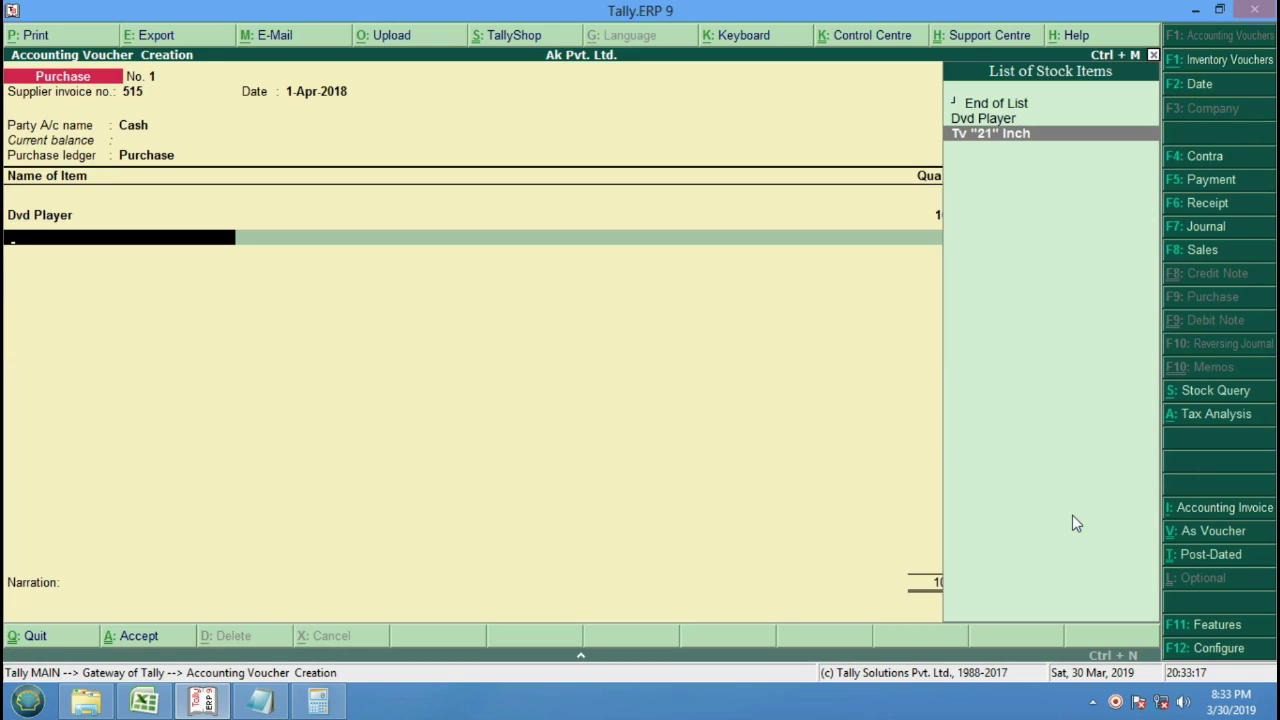
pyautogui.press('Return')
pyautogui.write('10')
pyautogui.press('Return')
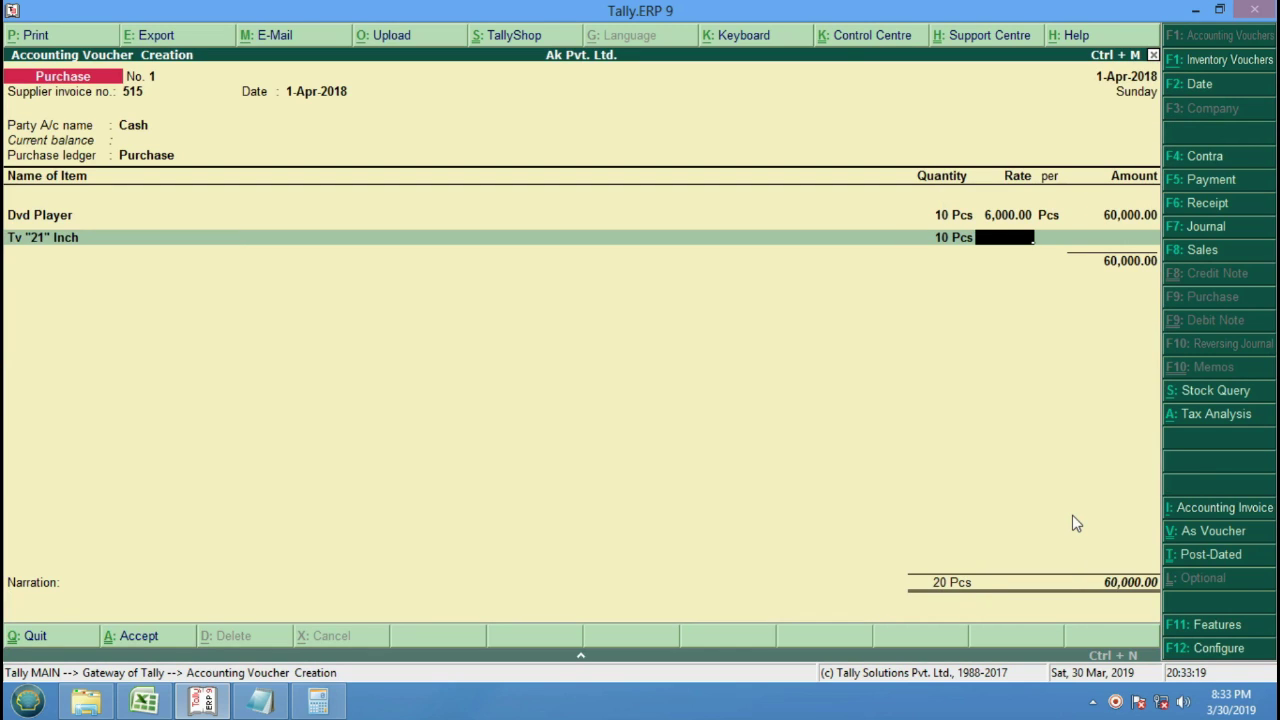
pyautogui.write('15000')
pyautogui.press('Return')
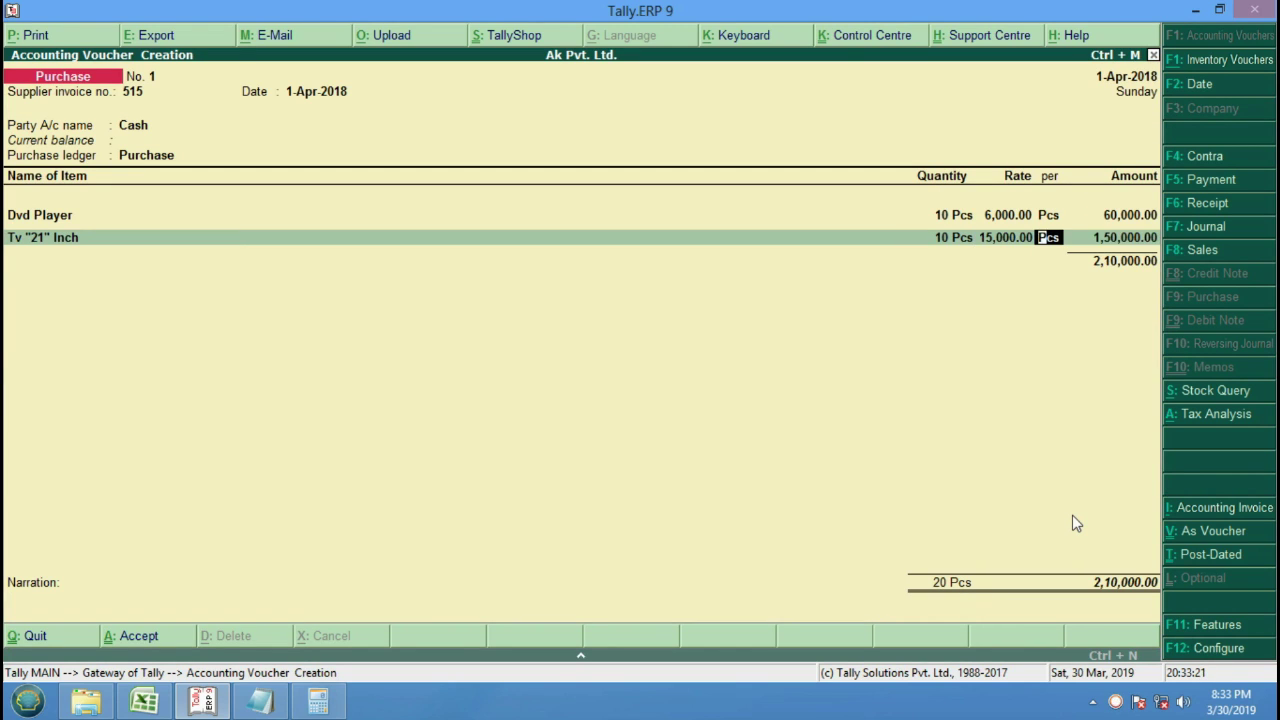
pyautogui.press('Return')
pyautogui.press('Return')
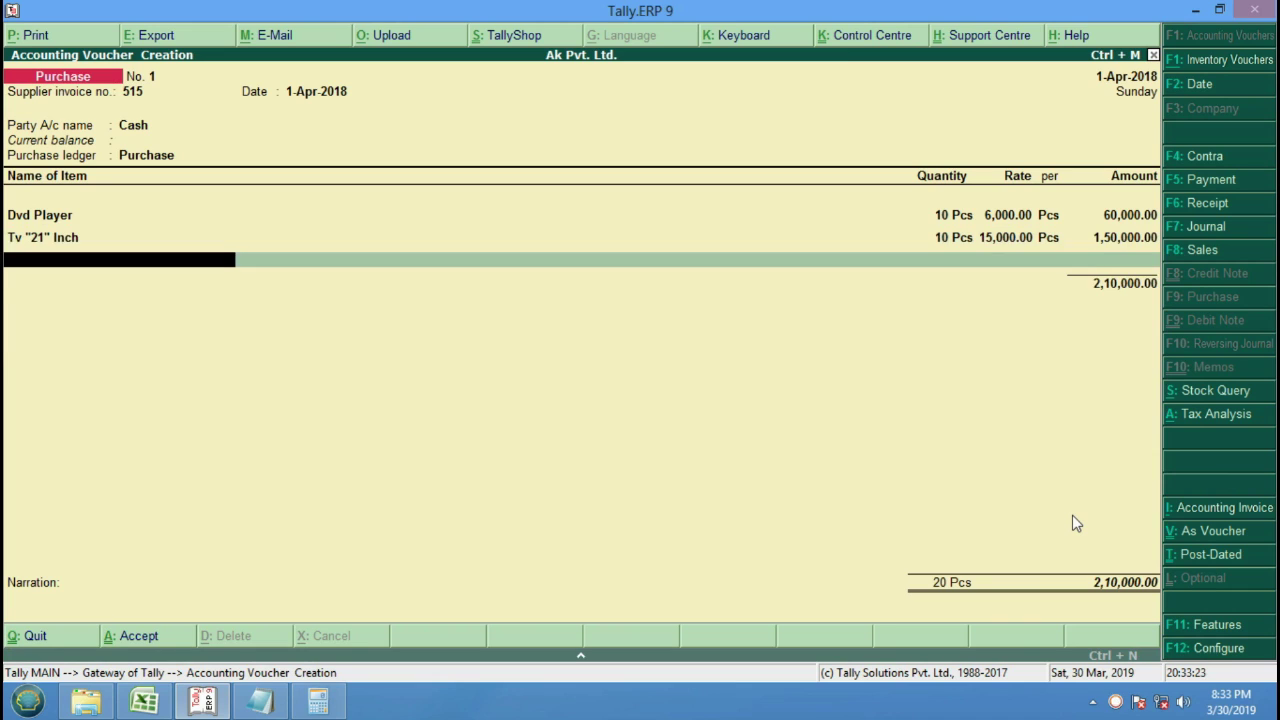
pyautogui.press('Return')
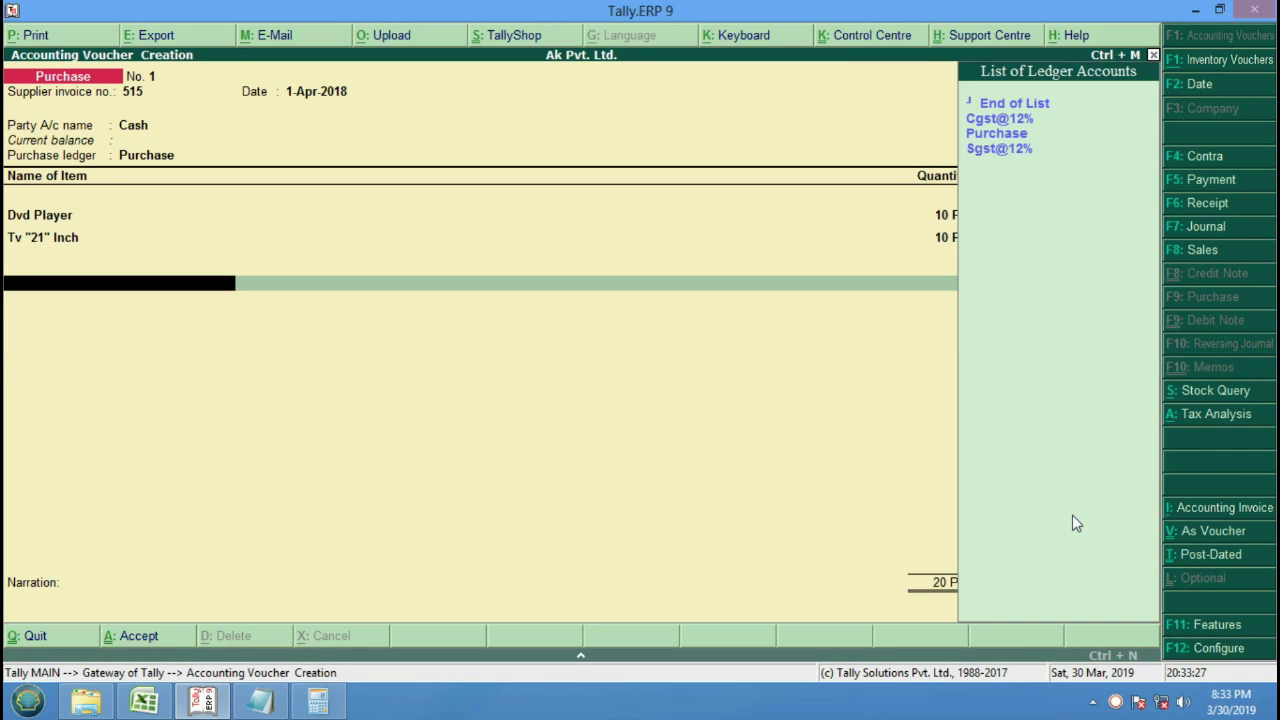
pyautogui.press('BackSpace')
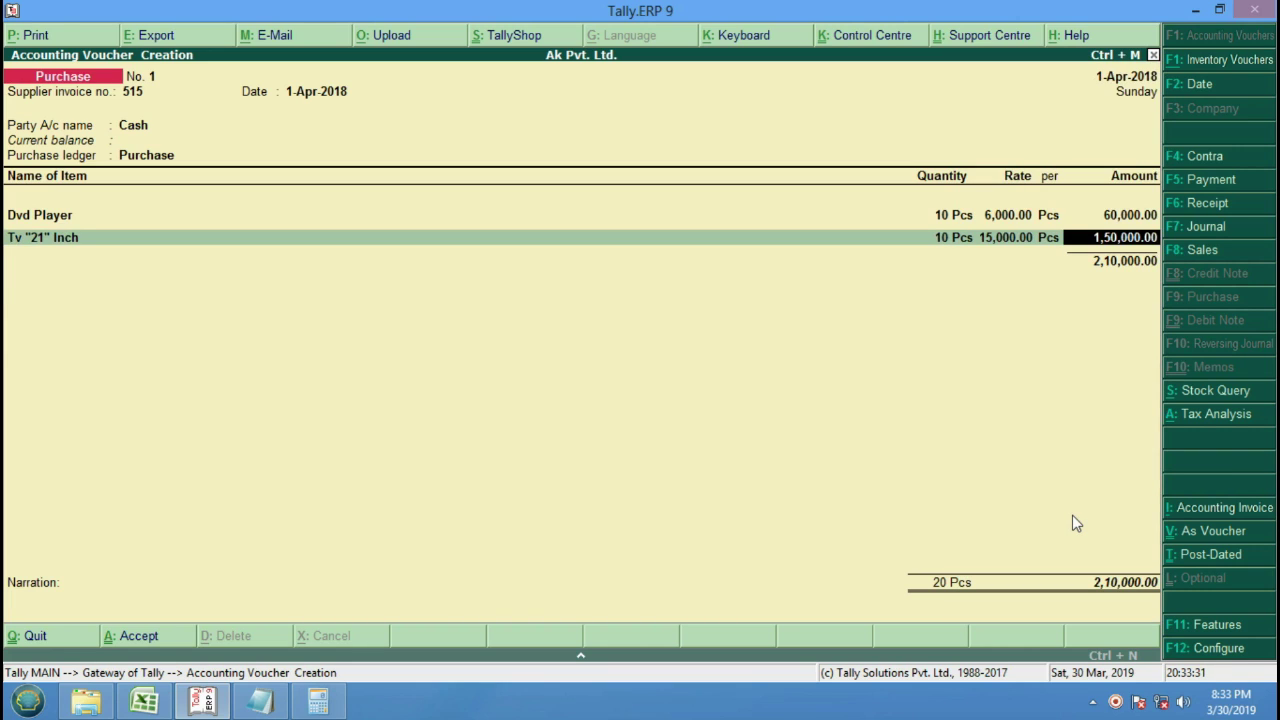
pyautogui.press('Return')
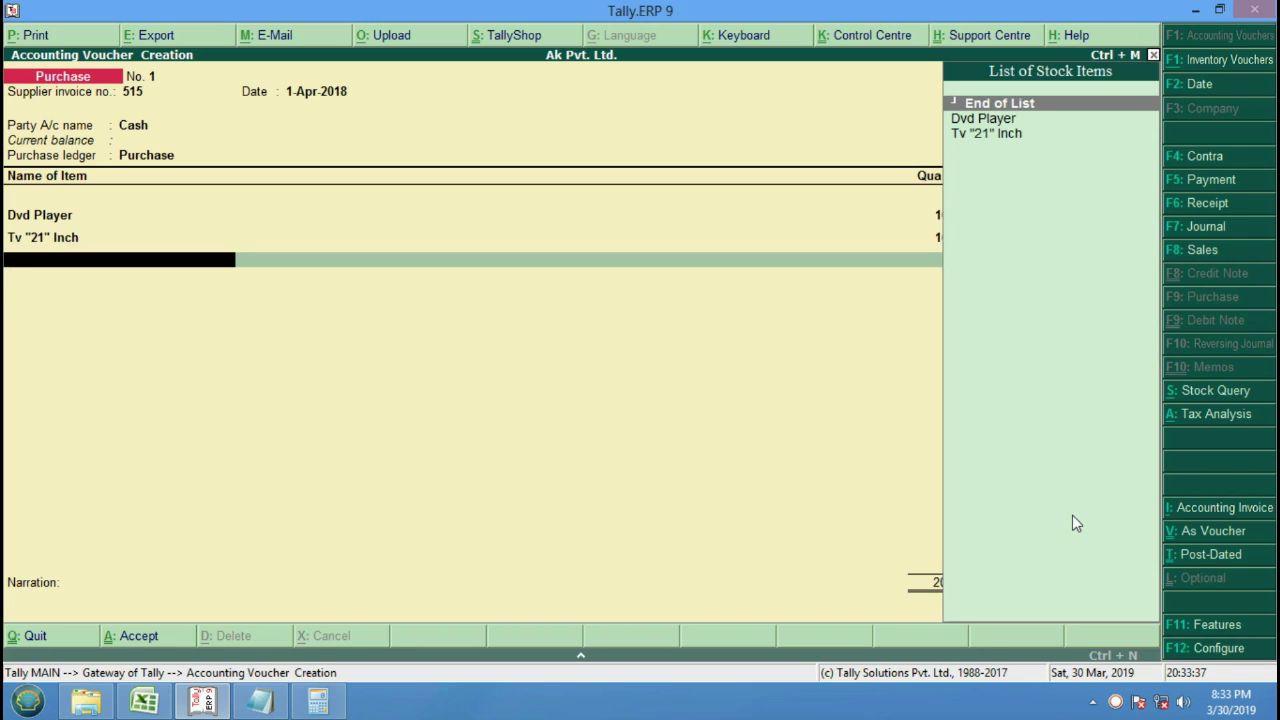
# Add the Cgst@12% and Sgst@12% tax ledgers at 12,600 each.
pyautogui.press('Return')
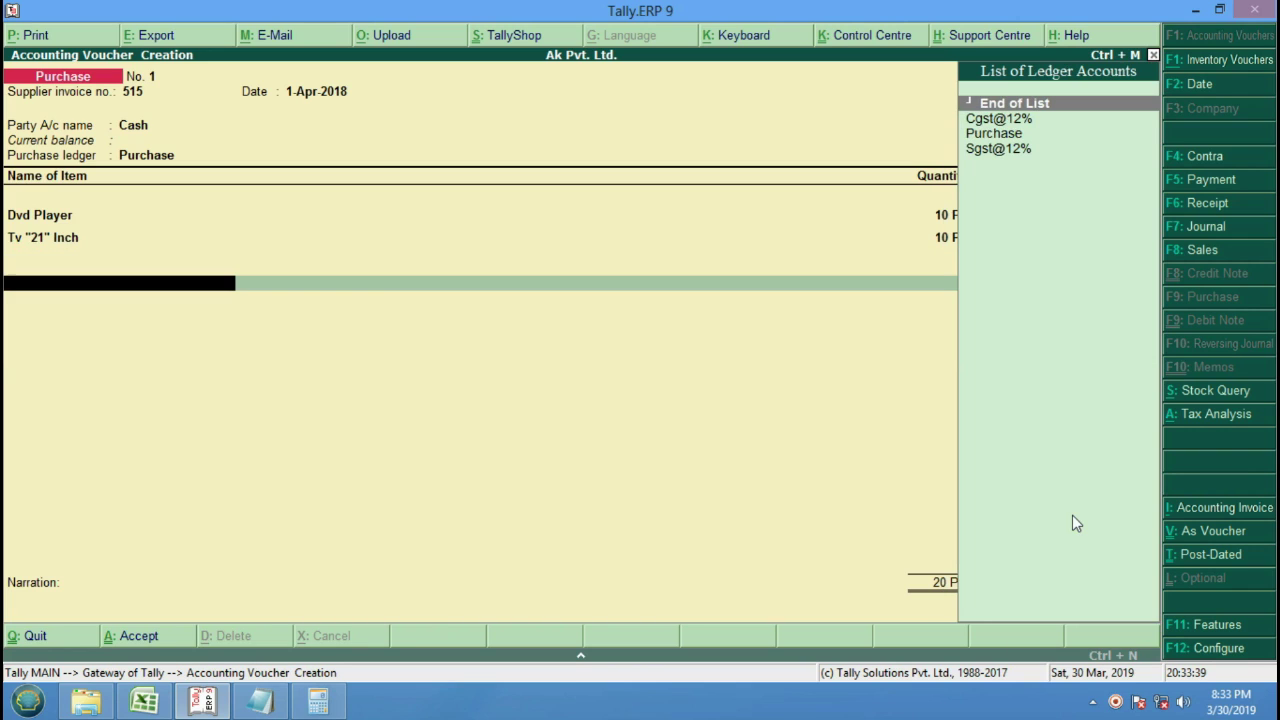
pyautogui.press('Down')
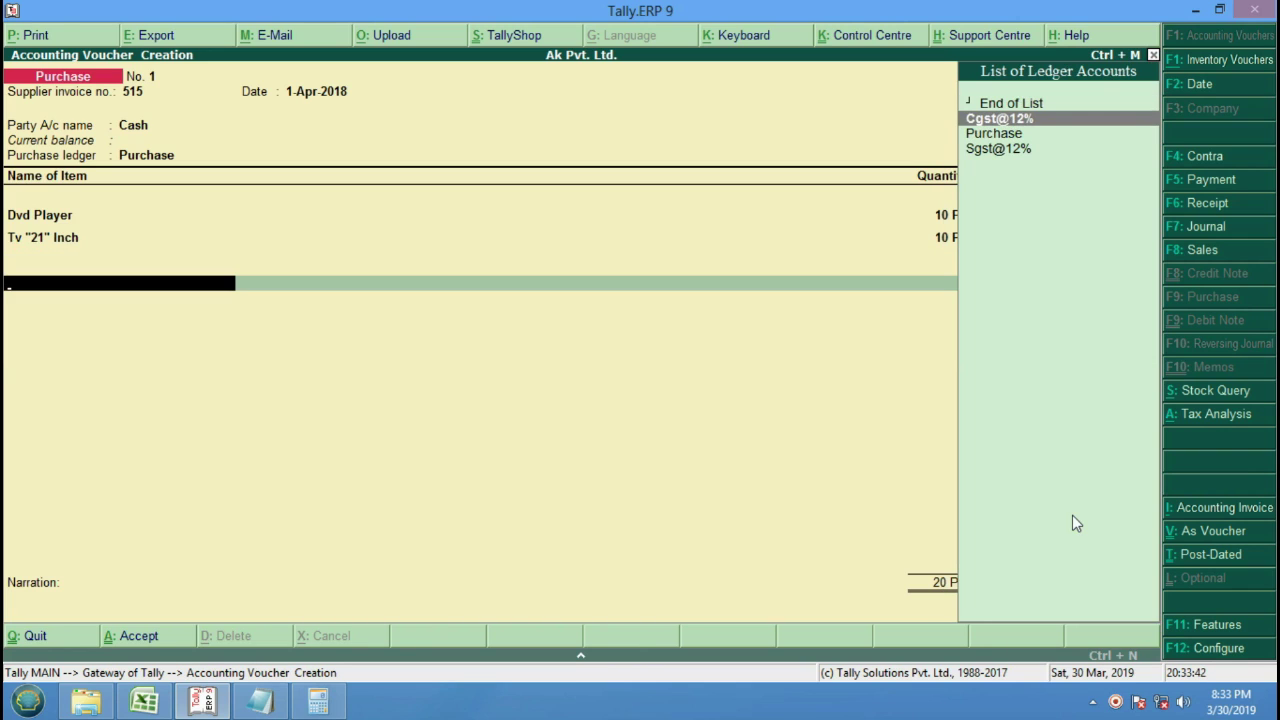
pyautogui.press('Return')
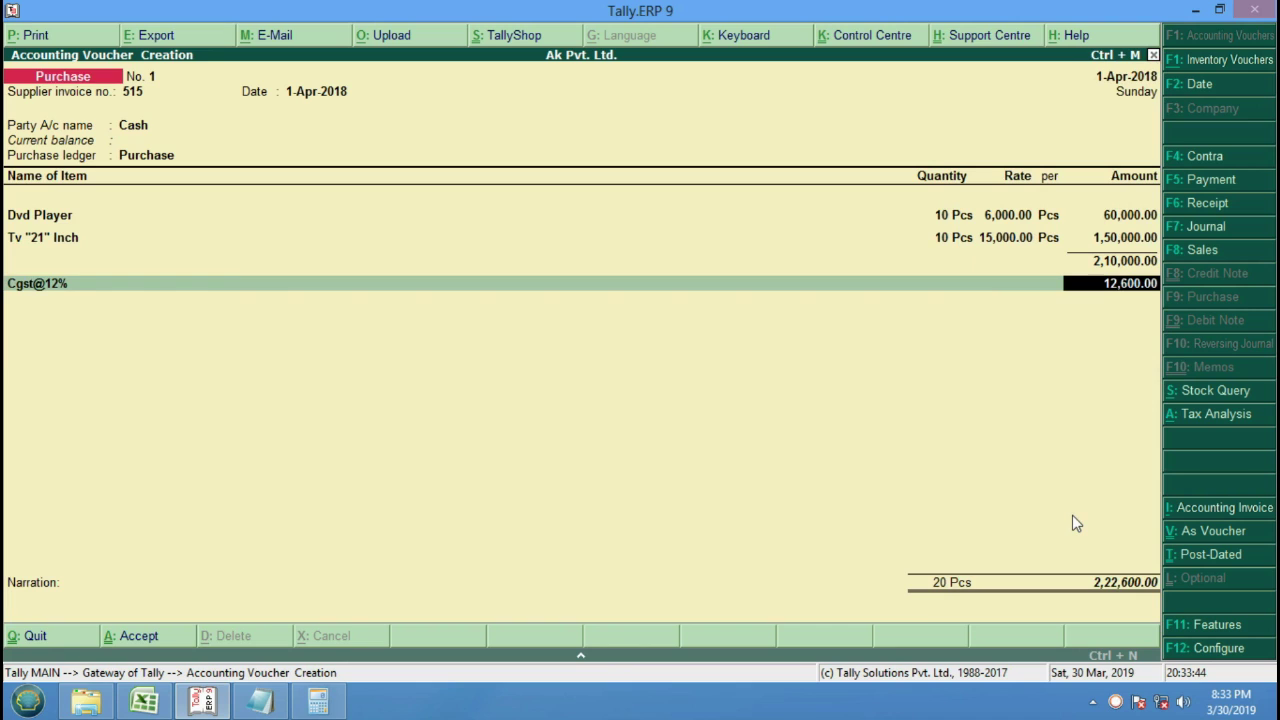
pyautogui.press('Return')
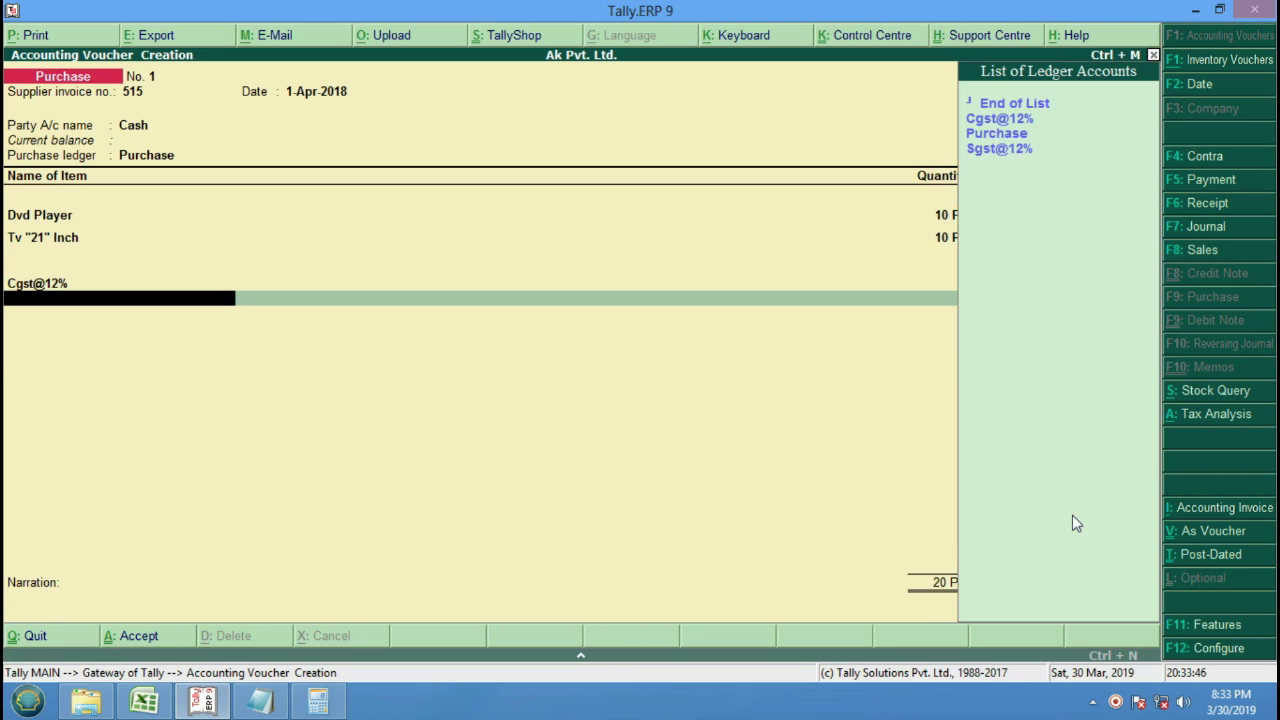
pyautogui.press('Down')
pyautogui.press('Down')
pyautogui.press('Down')
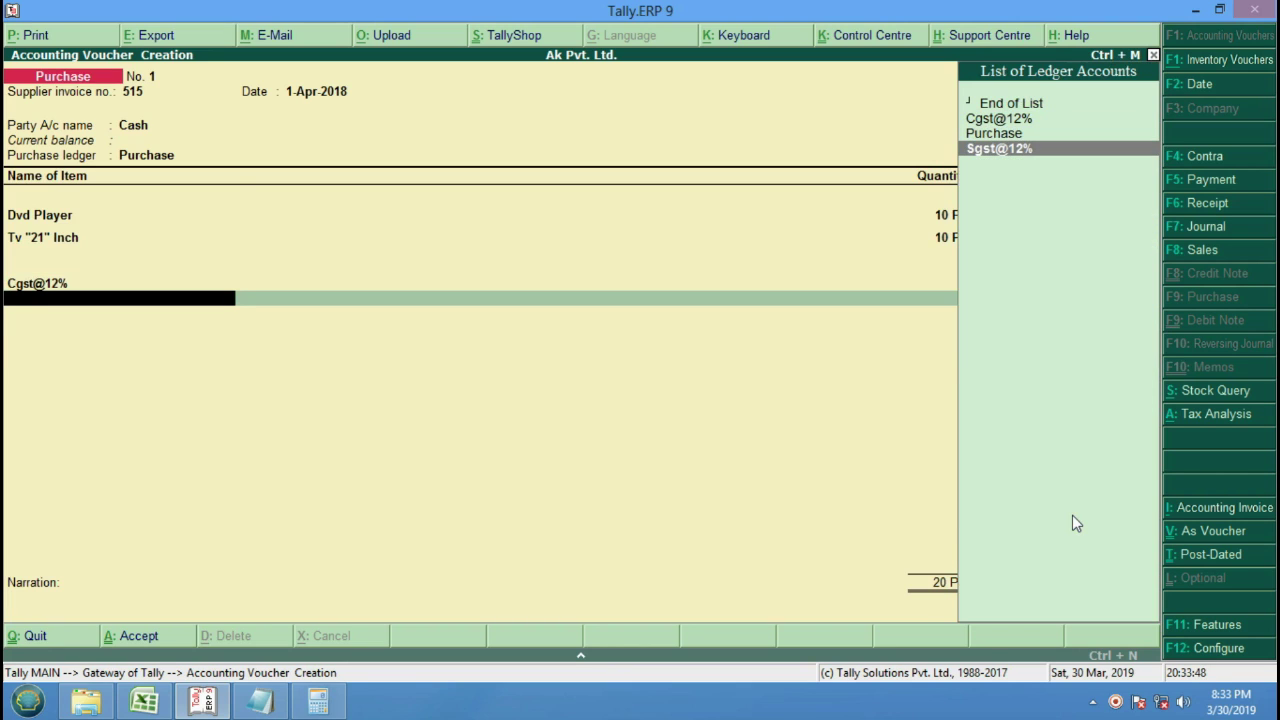
pyautogui.press('Return')
pyautogui.press('Return')
pyautogui.press('Return')
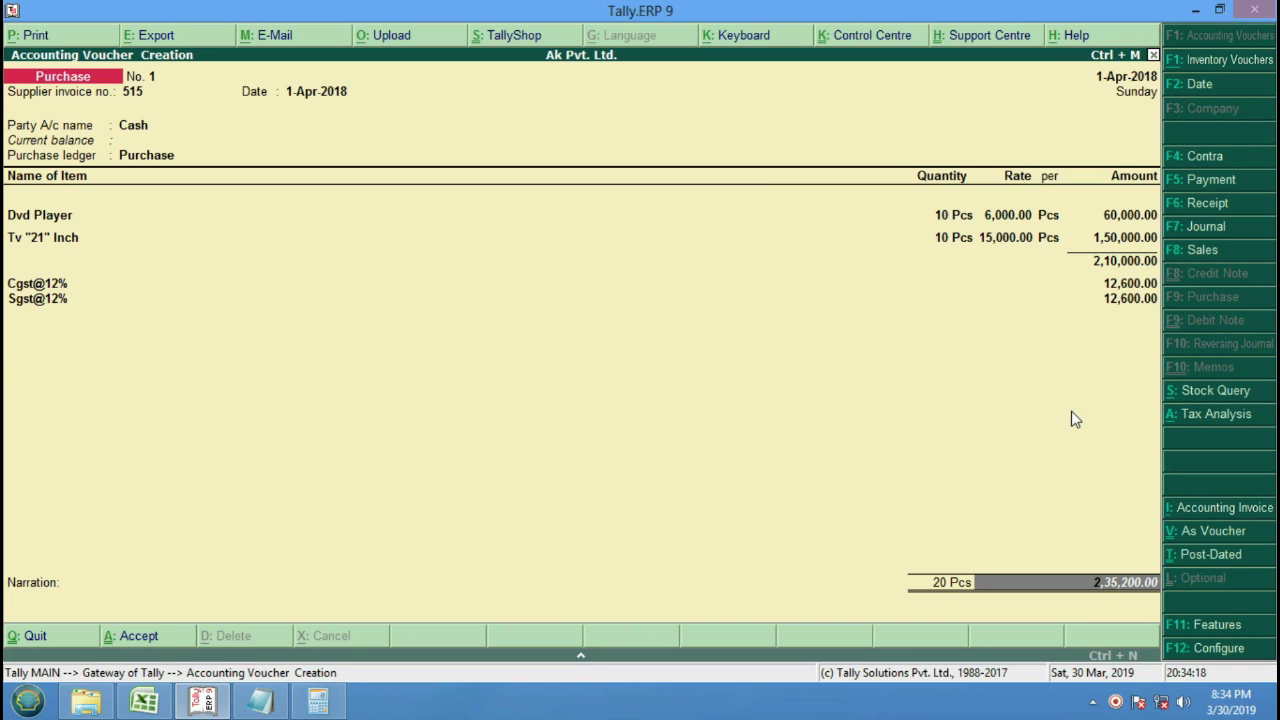
# Save the Ak Pvt. Ltd. purchase voucher, leave voucher entry and shut Ak Pvt. Ltd.
pyautogui.press('Return')
pyautogui.press('Return')
pyautogui.press('Return')
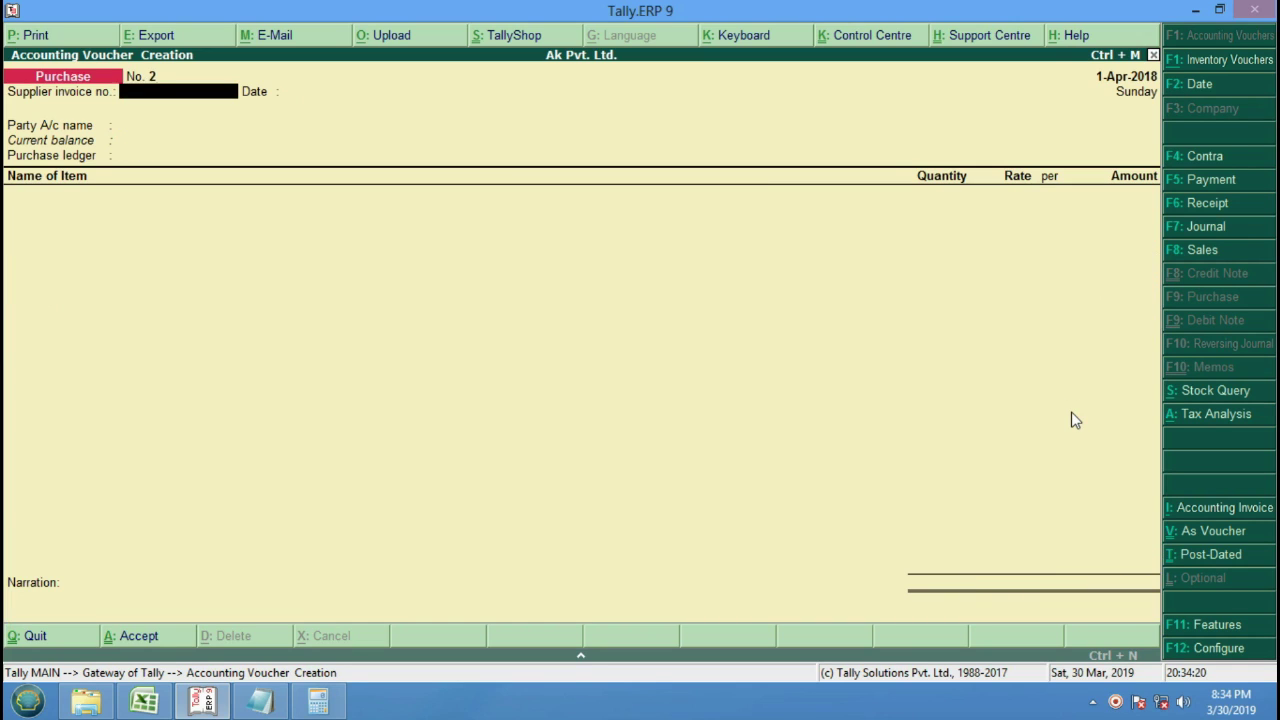
pyautogui.press('Escape')
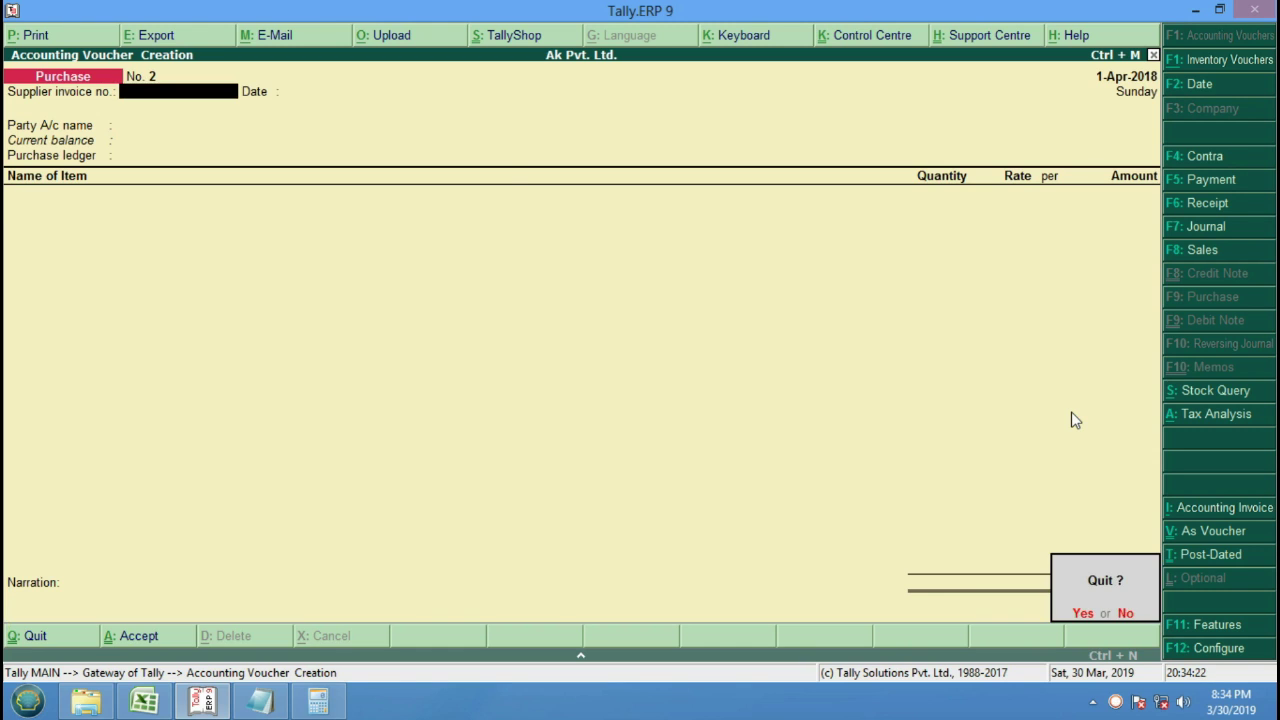
pyautogui.press('Return')
pyautogui.hotkey('alt', 'F3')
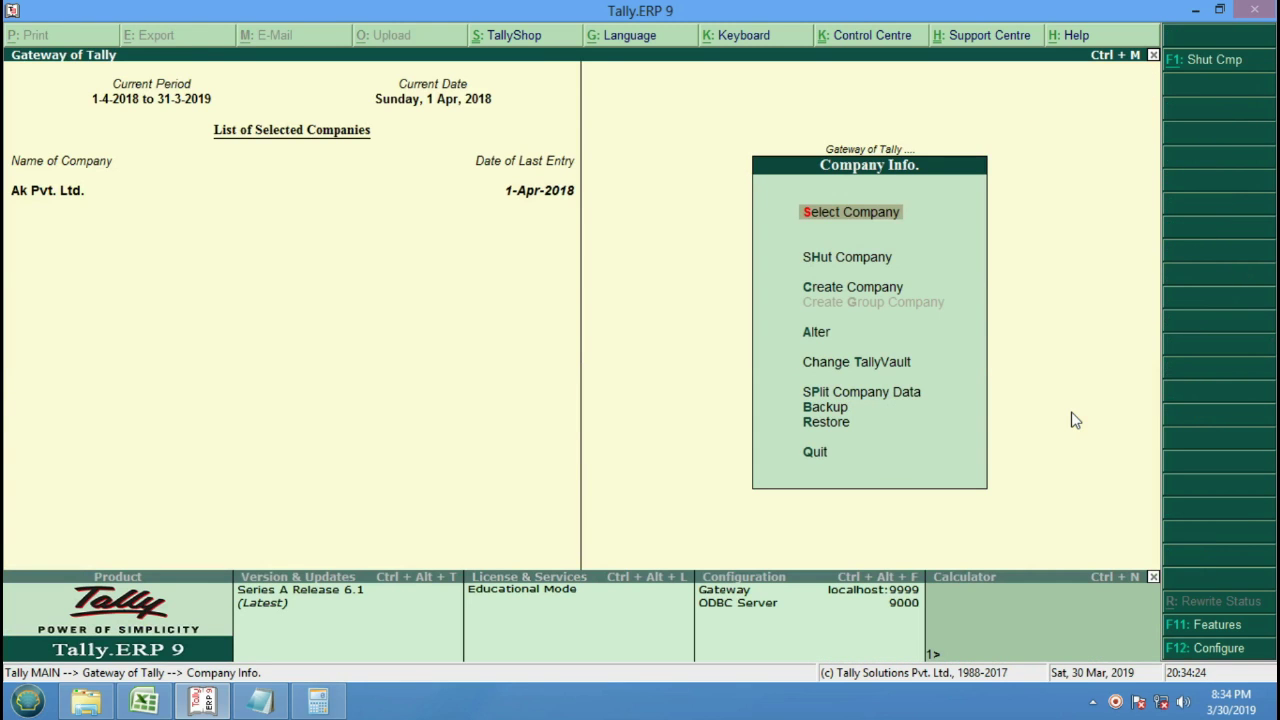
pyautogui.press('h')
pyautogui.press('Return')
# Create a new company named Rk and discard the extra blank company form.
pyautogui.press('Down')
pyautogui.press('Down')
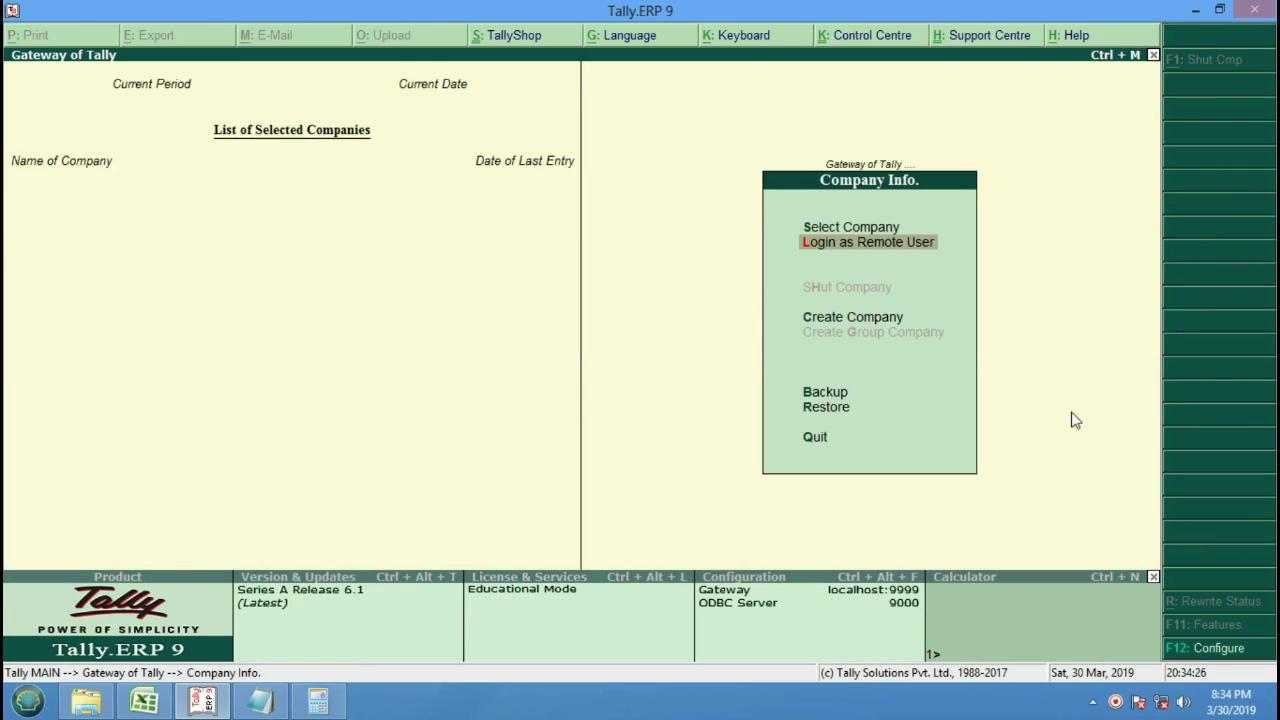
pyautogui.press('Return')
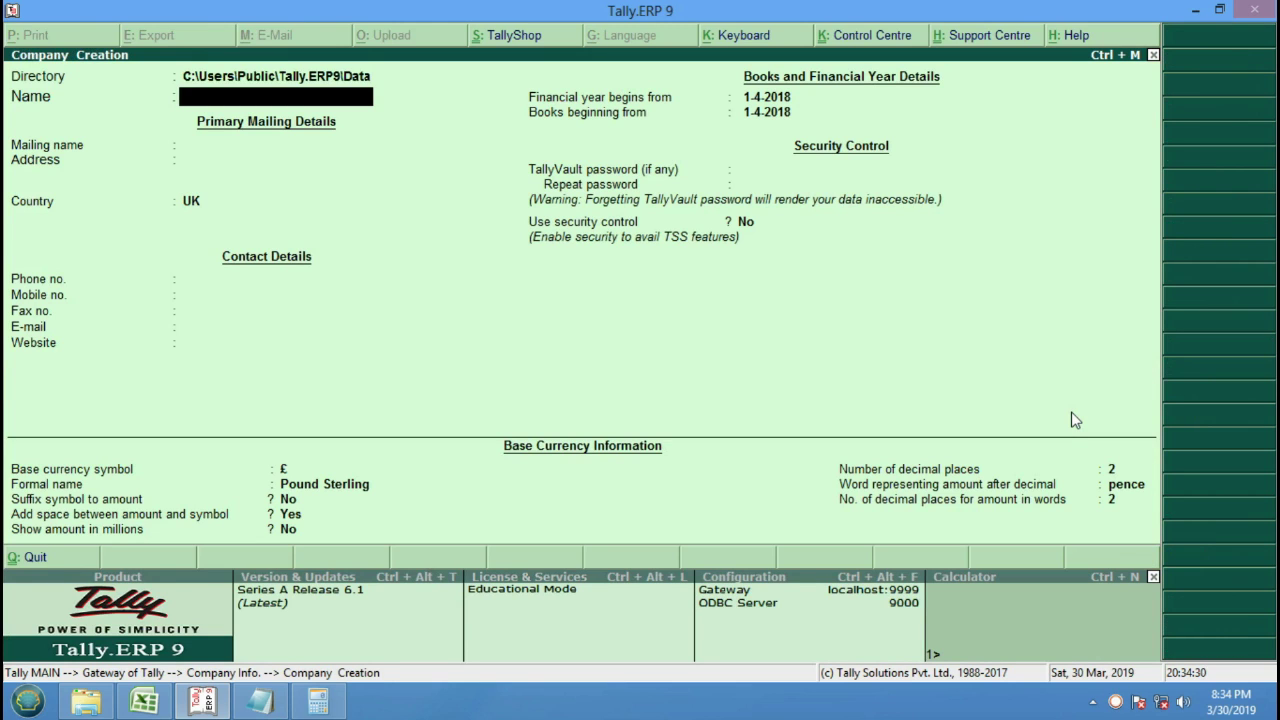
pyautogui.write('Rk')
pyautogui.press('Return')
pyautogui.press('Return')
pyautogui.press('Return')
pyautogui.press('Return')
pyautogui.press('Return')
pyautogui.press('Return')
pyautogui.press('Return')
pyautogui.press('Return')
pyautogui.press('Return')
pyautogui.press('Return')
pyautogui.press('Return')
pyautogui.press('Return')
pyautogui.press('Return')
pyautogui.press('Return')
pyautogui.press('Return')
pyautogui.press('Return')
pyautogui.press('Return')
pyautogui.press('Return')
pyautogui.press('Return')
pyautogui.press('Return')
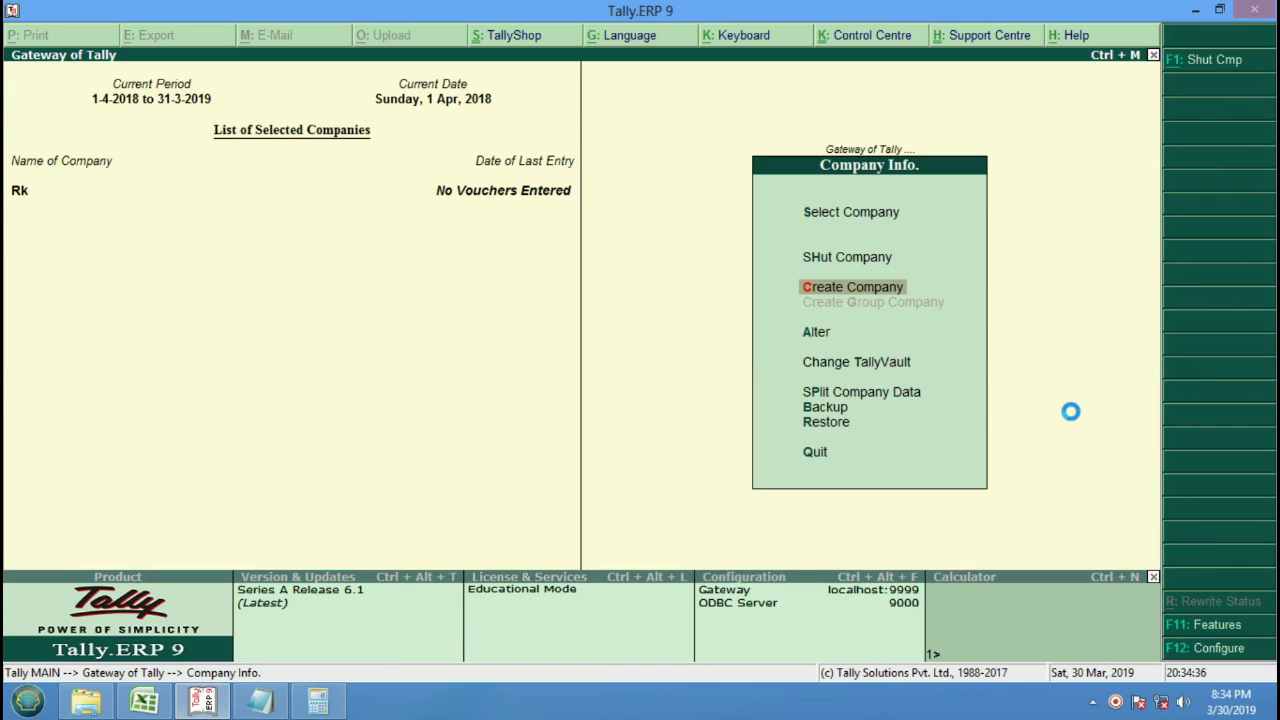
pyautogui.press('Return')
pyautogui.press('Escape')
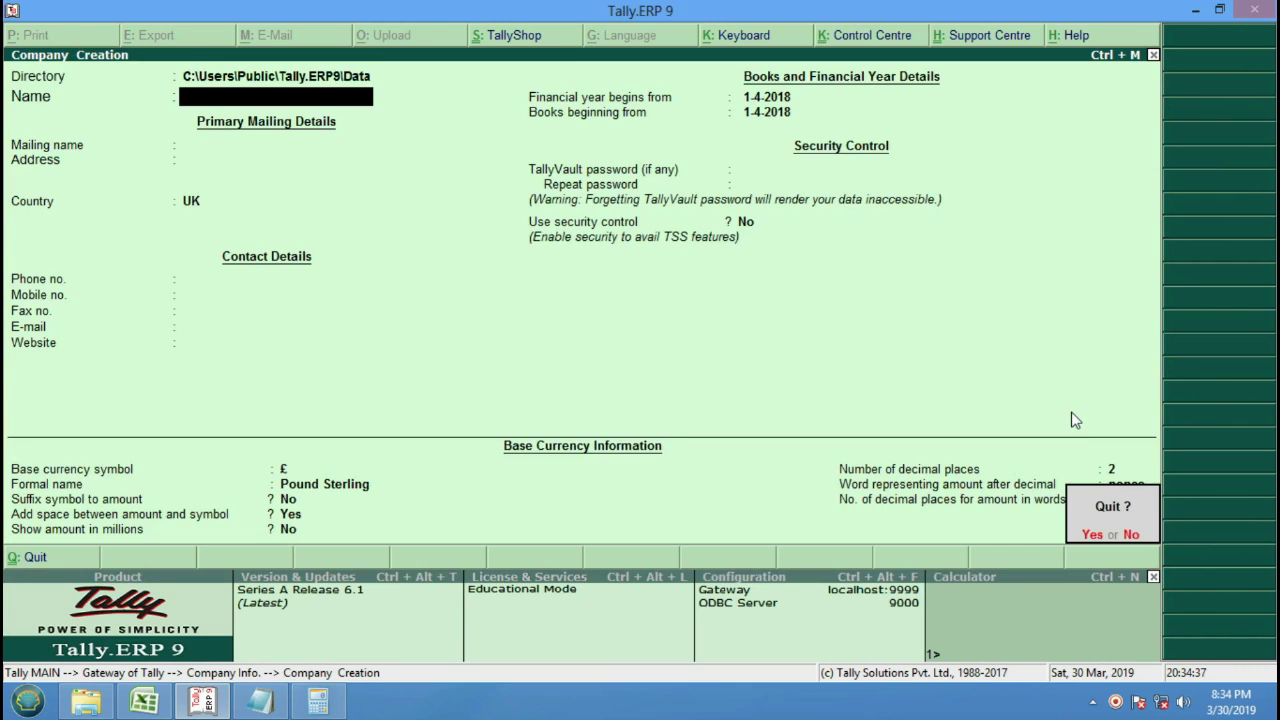
pyautogui.press('Return')
# Return to the Gateway and open Accounts Info, heading to Ledgers.
pyautogui.press('Escape')
pyautogui.press('Up')
pyautogui.press('Up')
pyautogui.press('Return')
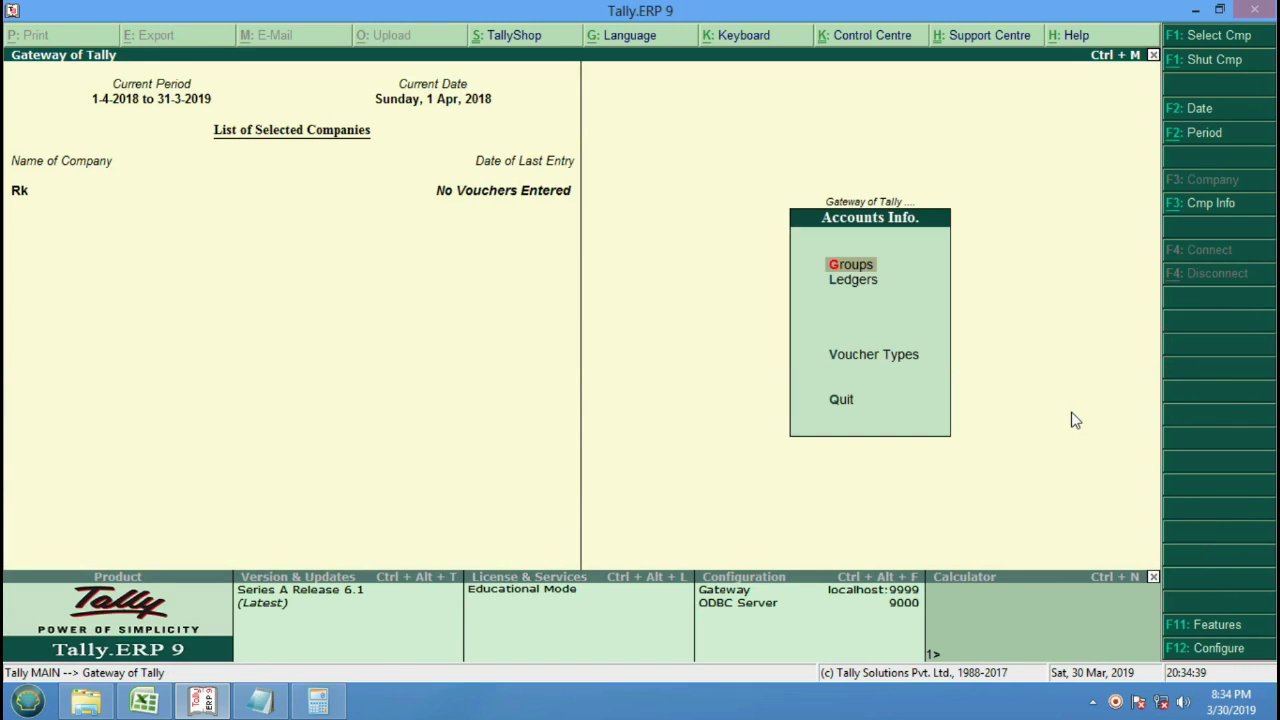
pyautogui.press('Down')
# Create the Cgst@9% and Sgst@9% ledgers under Duties & Taxes.
pyautogui.press('Return')
pyautogui.press('Return')
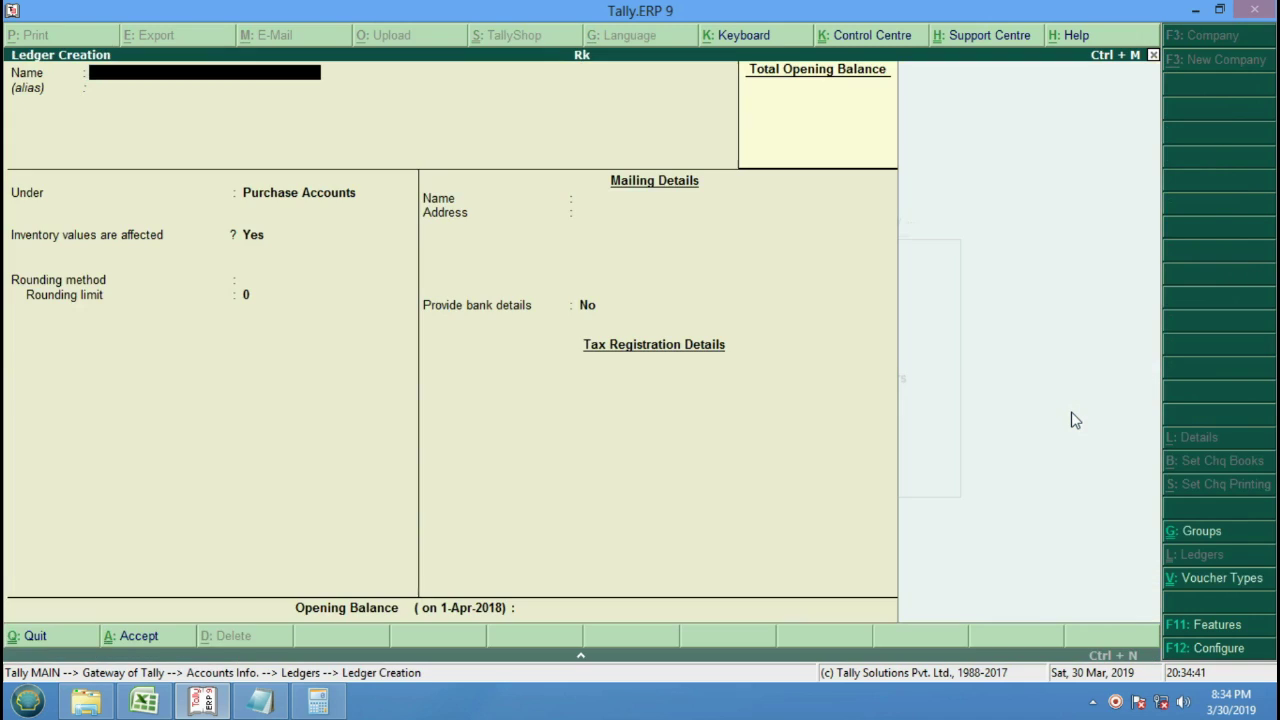
pyautogui.write('Cgst@9%')
pyautogui.press('Return')
pyautogui.press('Return')
pyautogui.write('D')
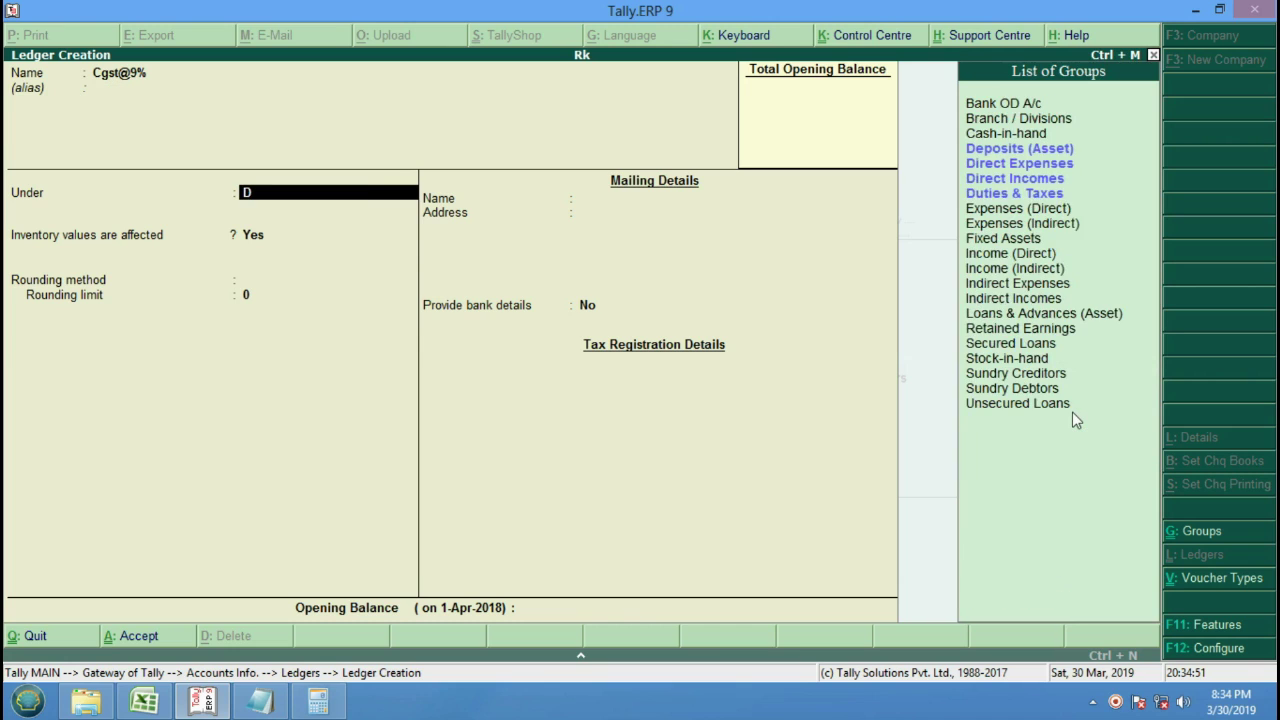
pyautogui.press('Down')
pyautogui.press('Down')
pyautogui.press('Down')
pyautogui.press('Return')
pyautogui.press('Return')
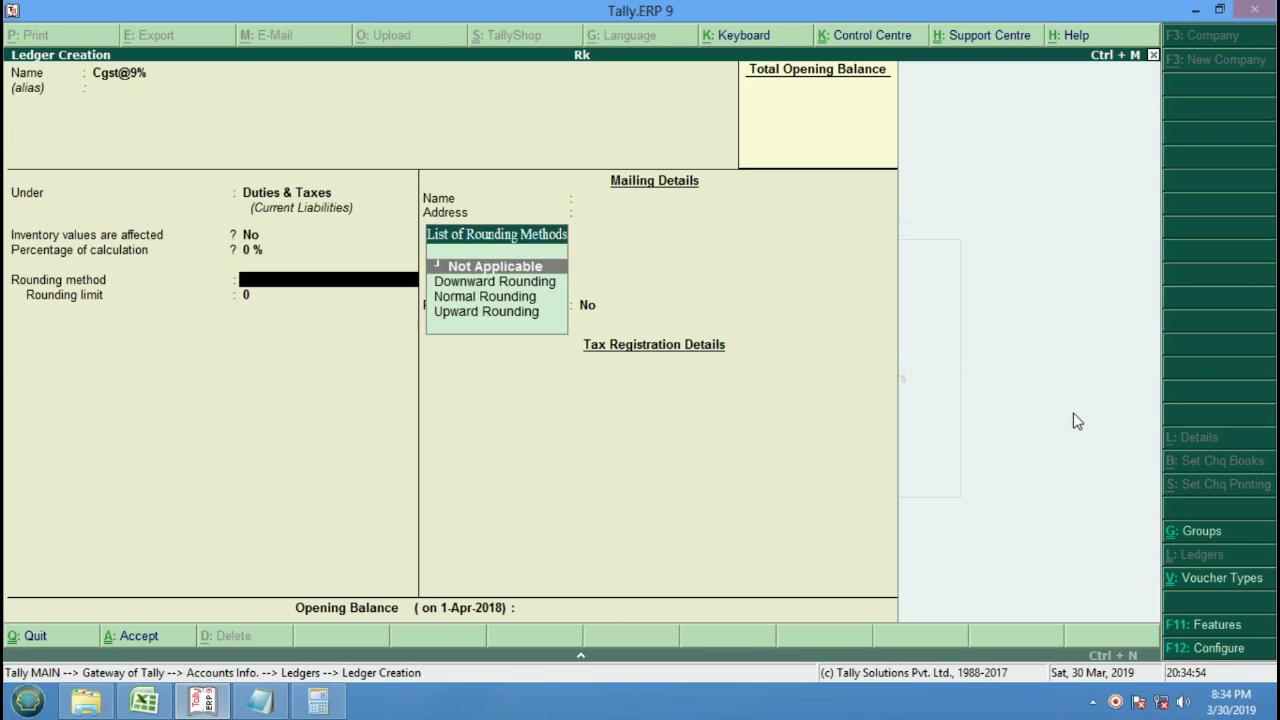
pyautogui.press('Return')
pyautogui.press('Return')
pyautogui.press('Return')
pyautogui.press('Return')
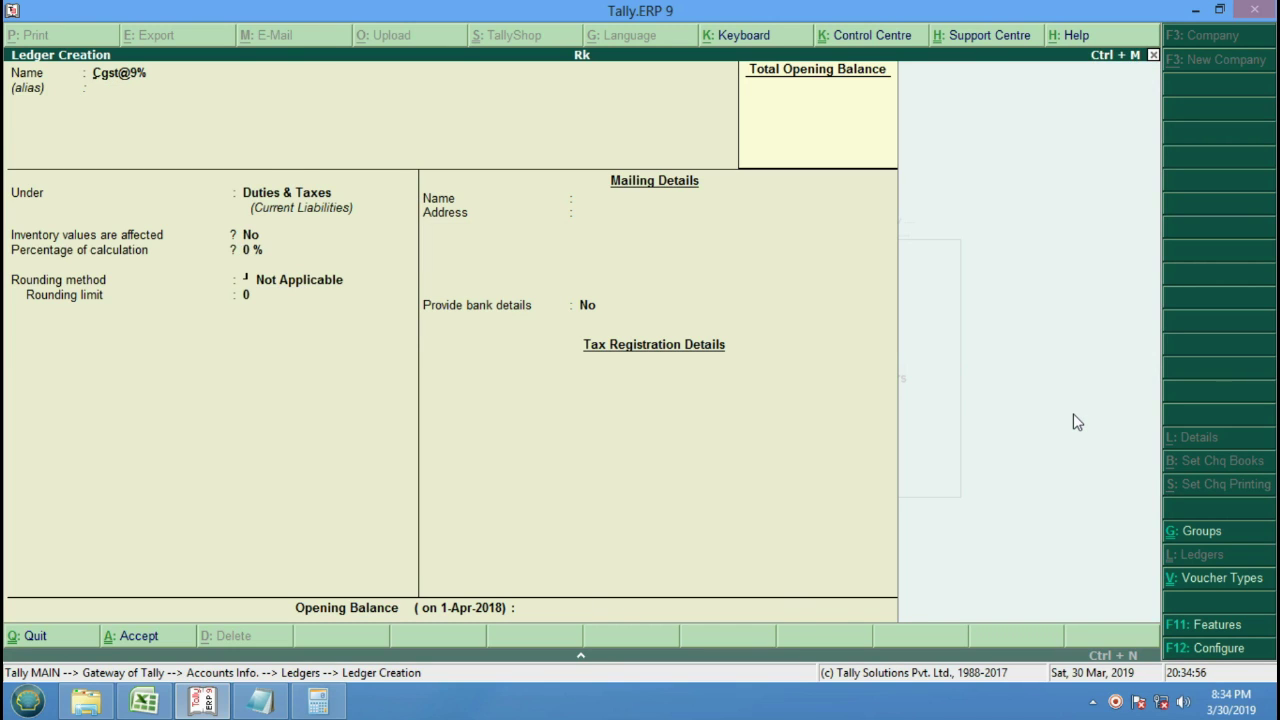
pyautogui.write('Sgst')
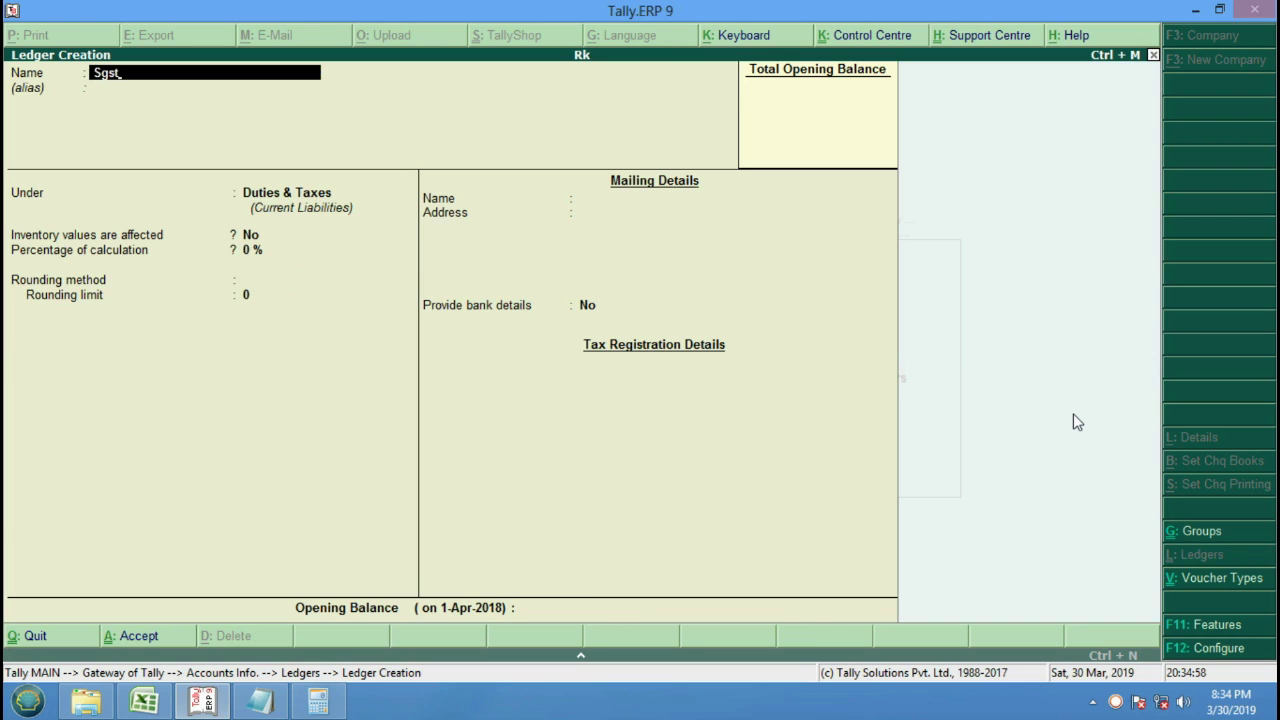
pyautogui.write('@9%')
pyautogui.press('Return')
pyautogui.press('Return')
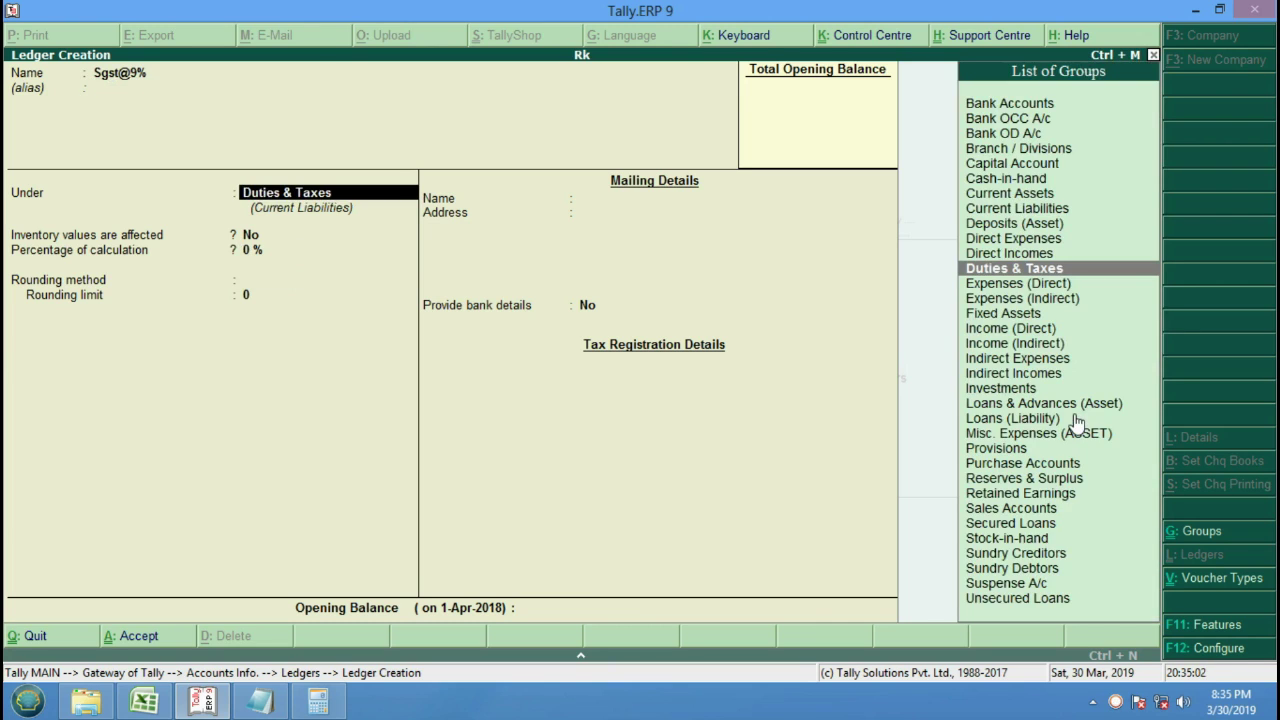
pyautogui.press('Return')
pyautogui.press('Return')
pyautogui.press('Return')
pyautogui.press('Return')
pyautogui.press('Return')
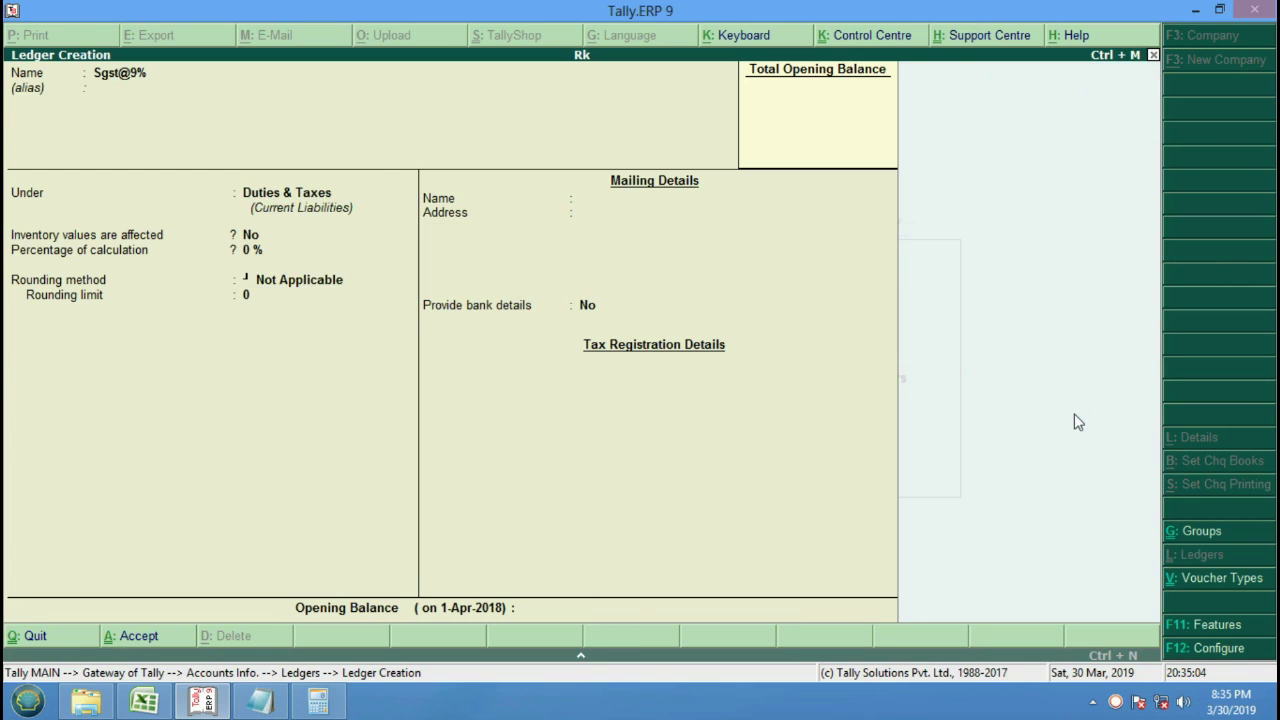
# Create a Purchase ledger under Purchase Accounts and return to the Gateway.
pyautogui.write('Purchase')
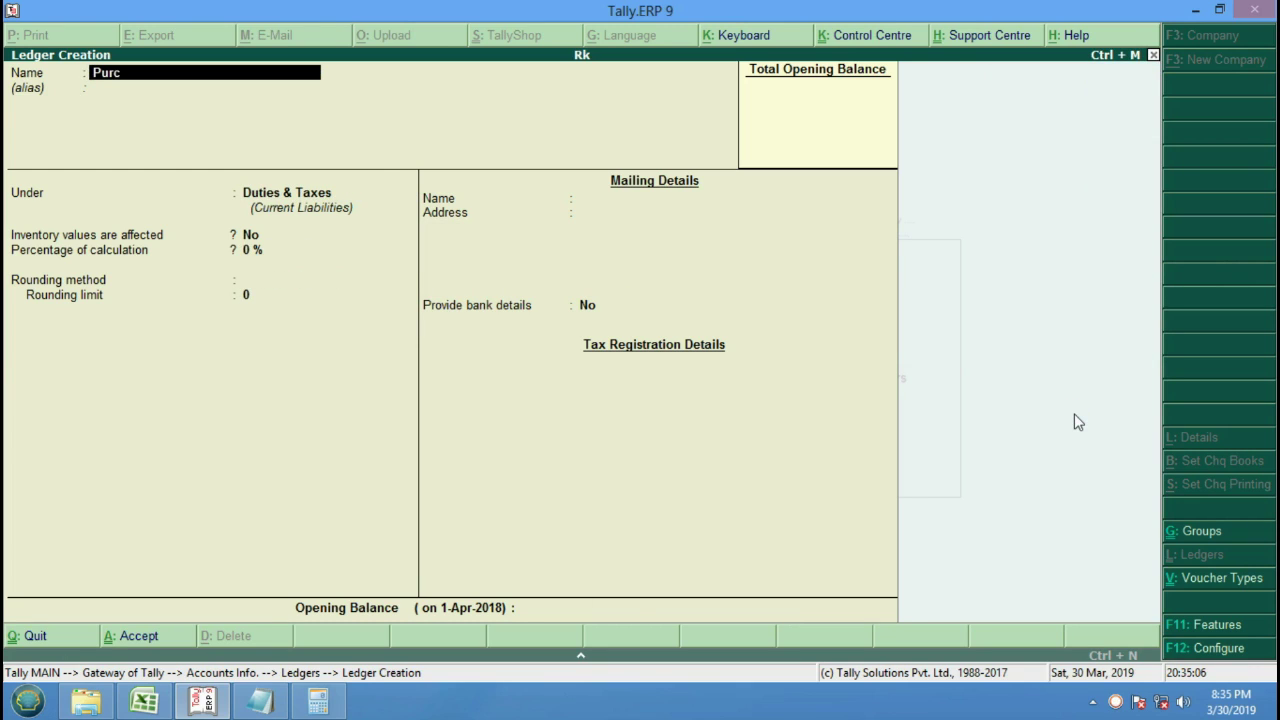
pyautogui.press('Return')
pyautogui.press('Return')
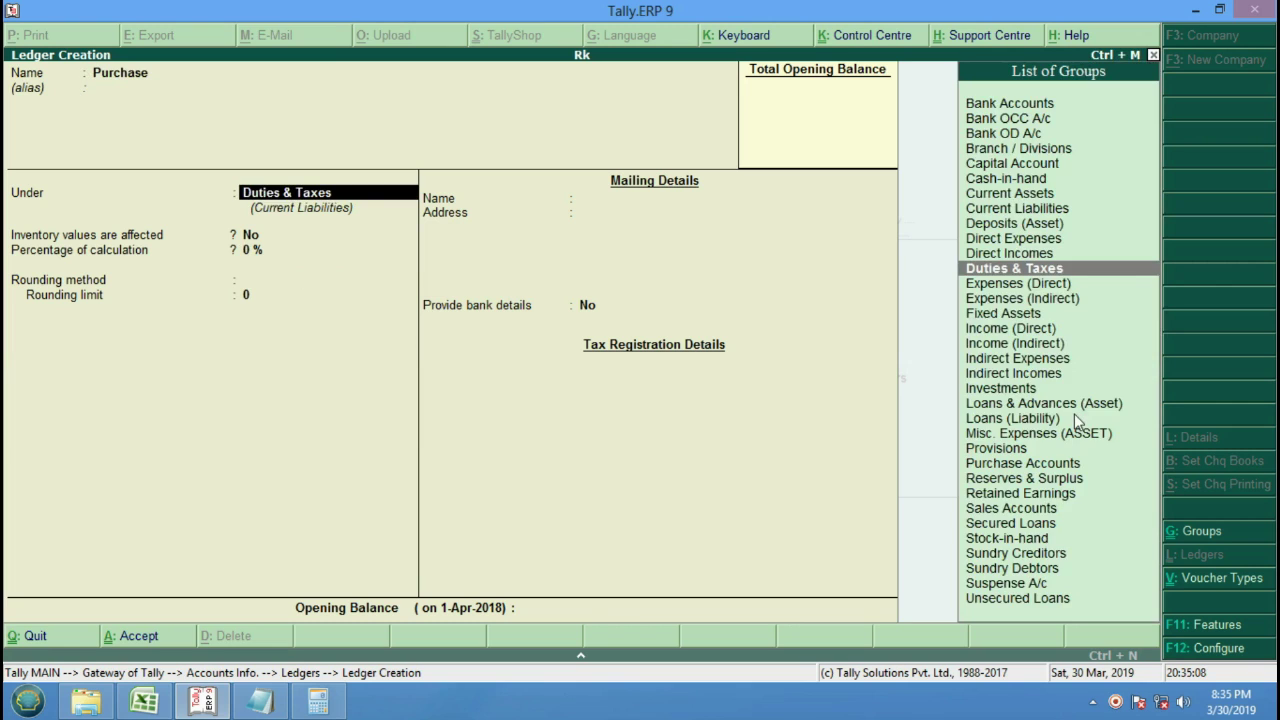
pyautogui.write('Pu')
pyautogui.press('Return')
pyautogui.press('Return')
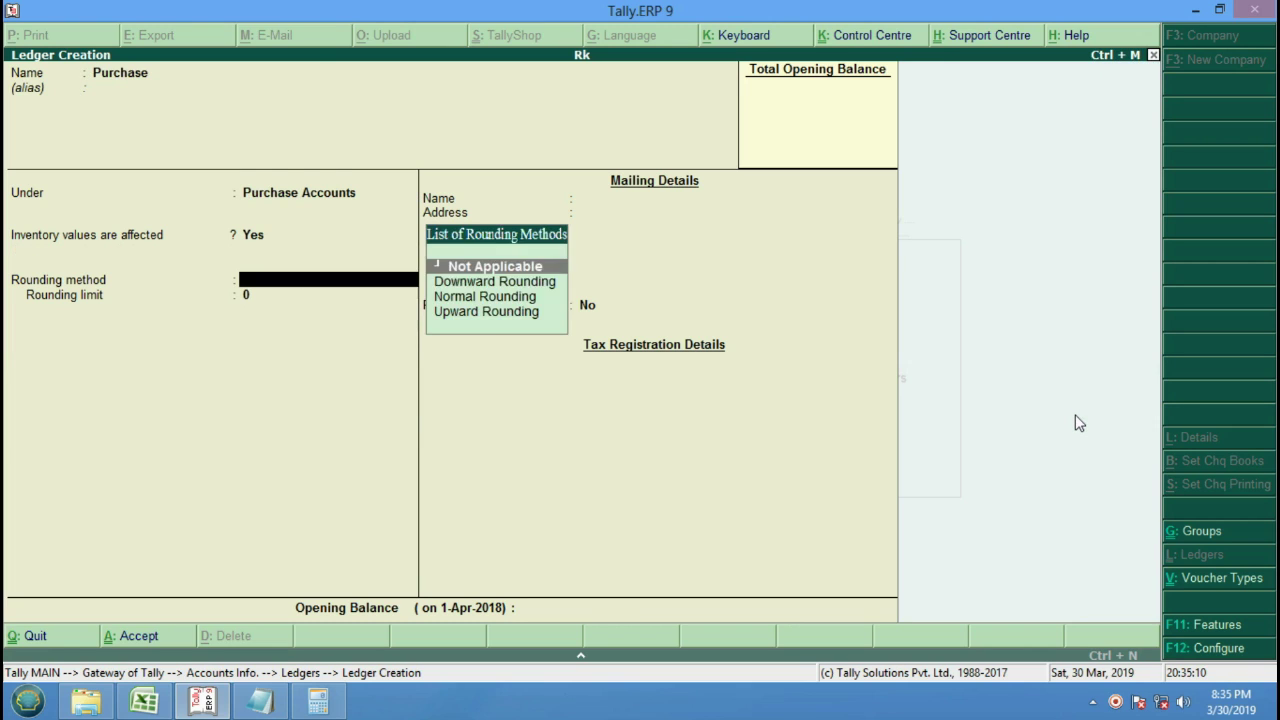
pyautogui.press('Return')
pyautogui.press('Return')
pyautogui.press('Return')
pyautogui.press('Return')
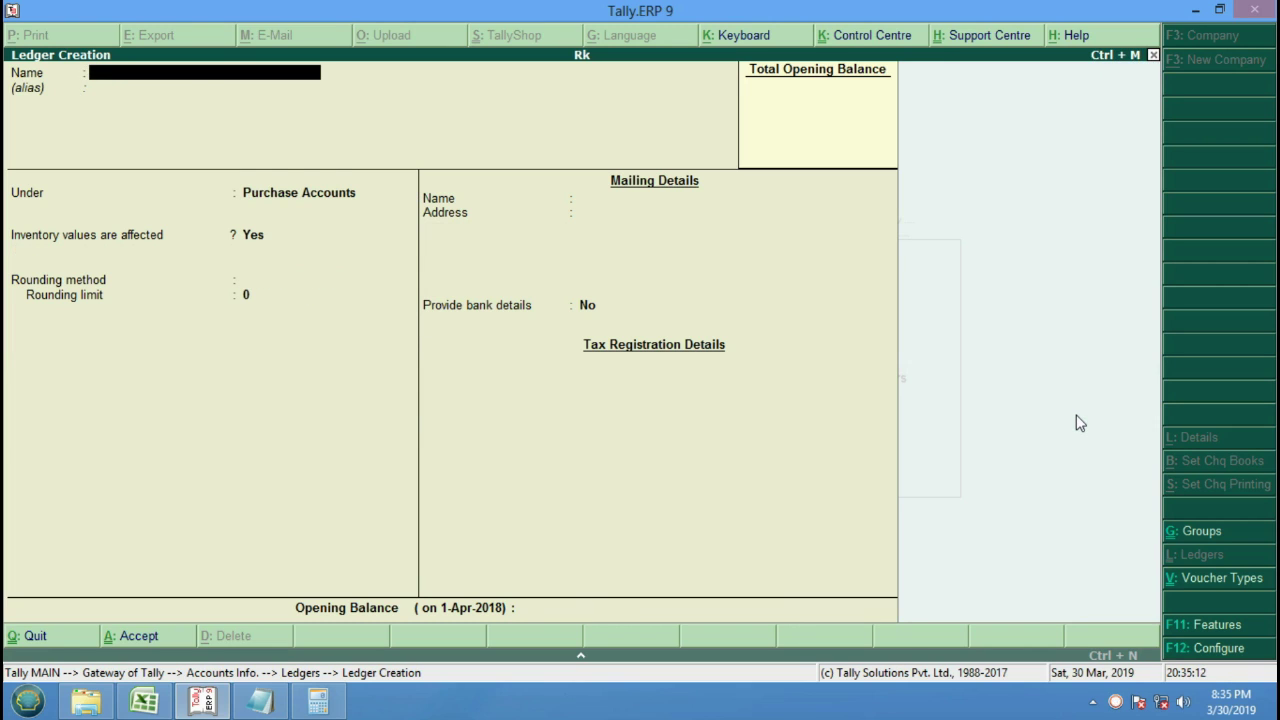
pyautogui.press('Escape')
pyautogui.press('Return')
pyautogui.press('Escape')
pyautogui.press('Escape')
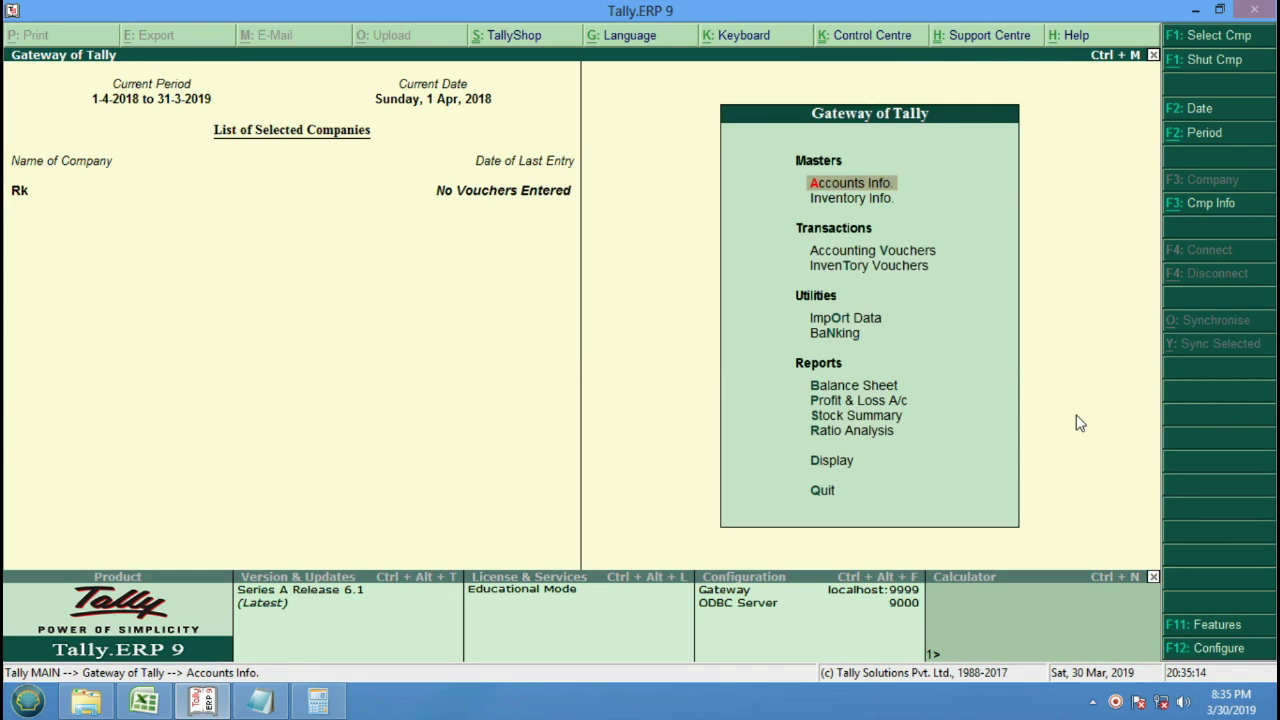
# Create stock group Bpl under Primary.
pyautogui.press('Down')
pyautogui.press('Return')
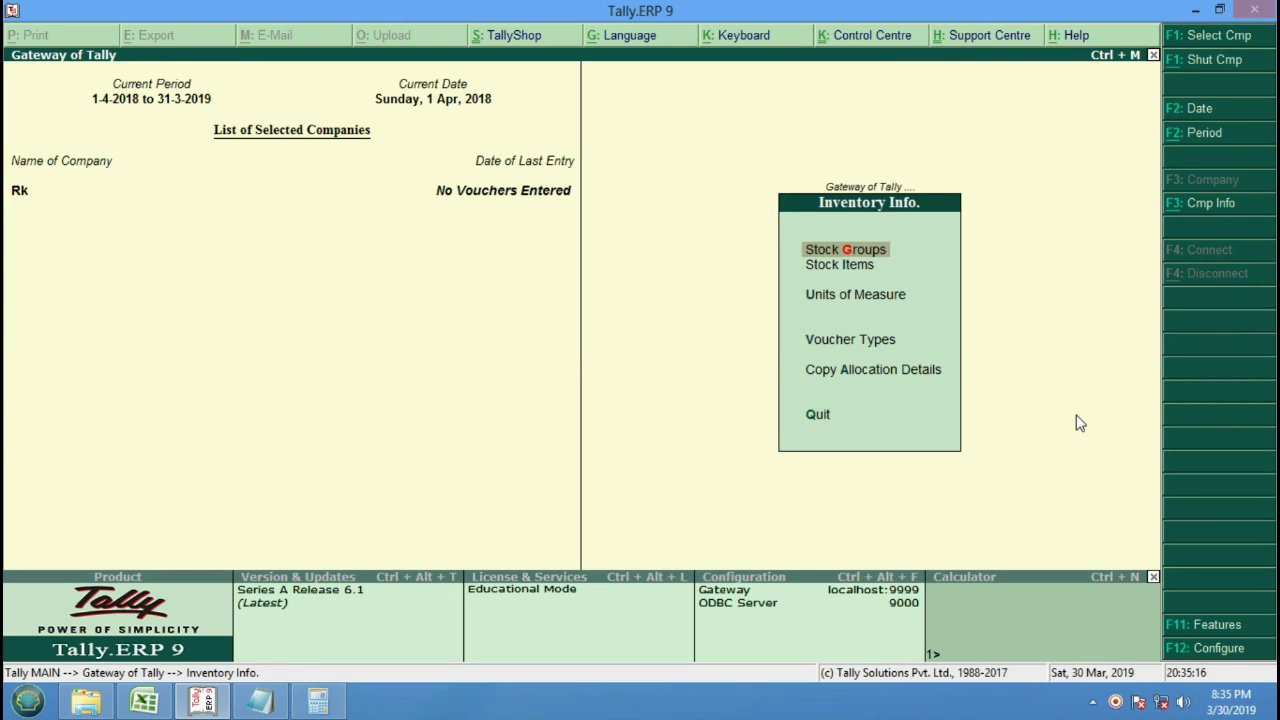
pyautogui.press('Return')
pyautogui.press('Return')
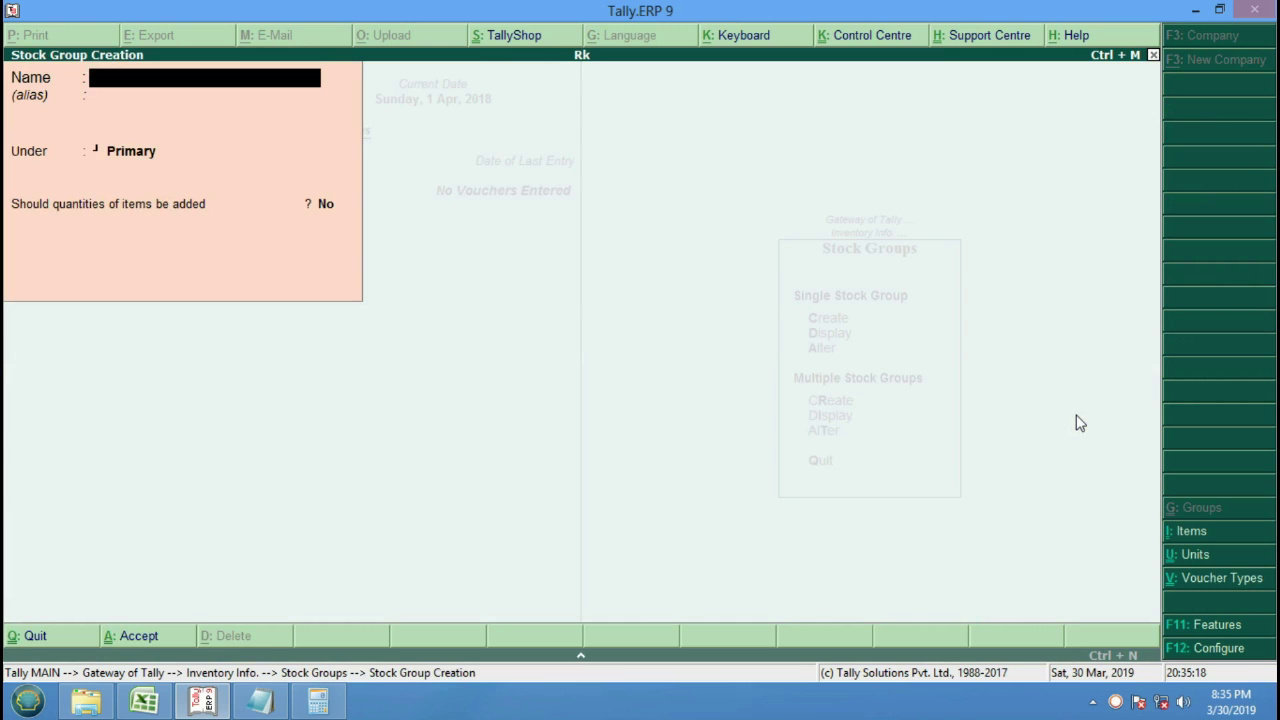
pyautogui.write('Bpl')
pyautogui.press('Return')
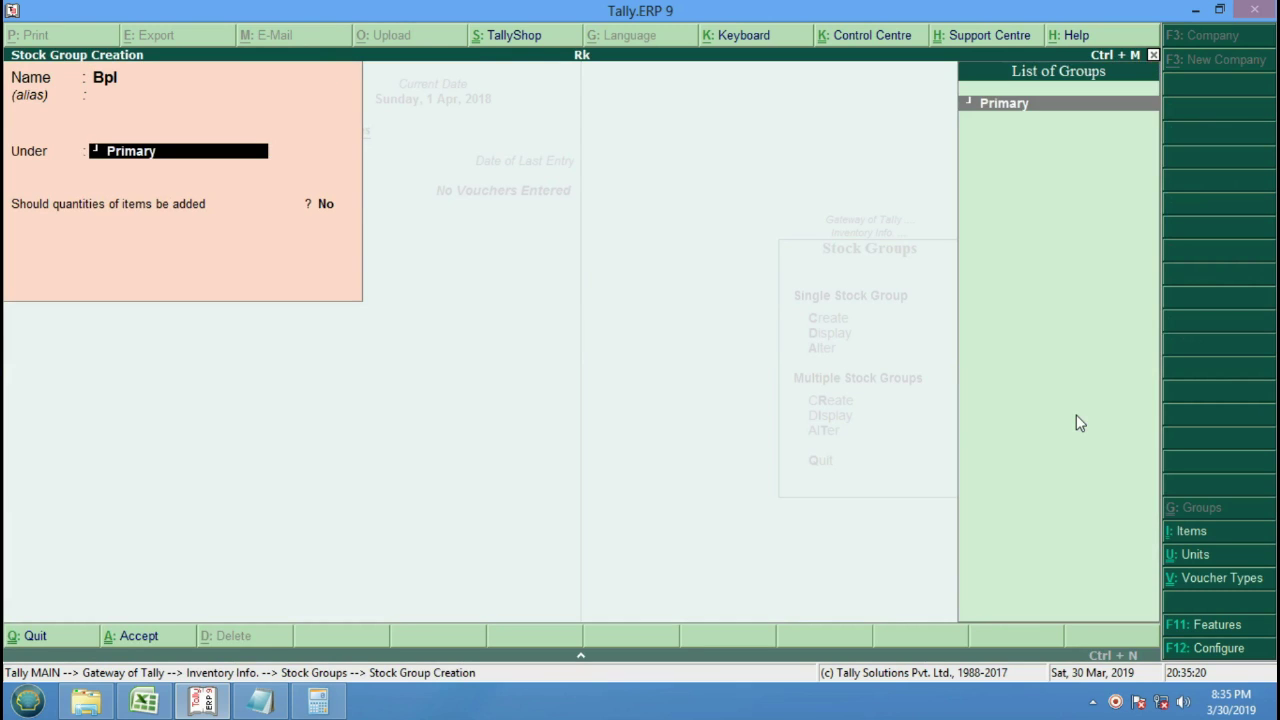
pyautogui.press('Return')
pyautogui.press('Return')
pyautogui.press('Return')
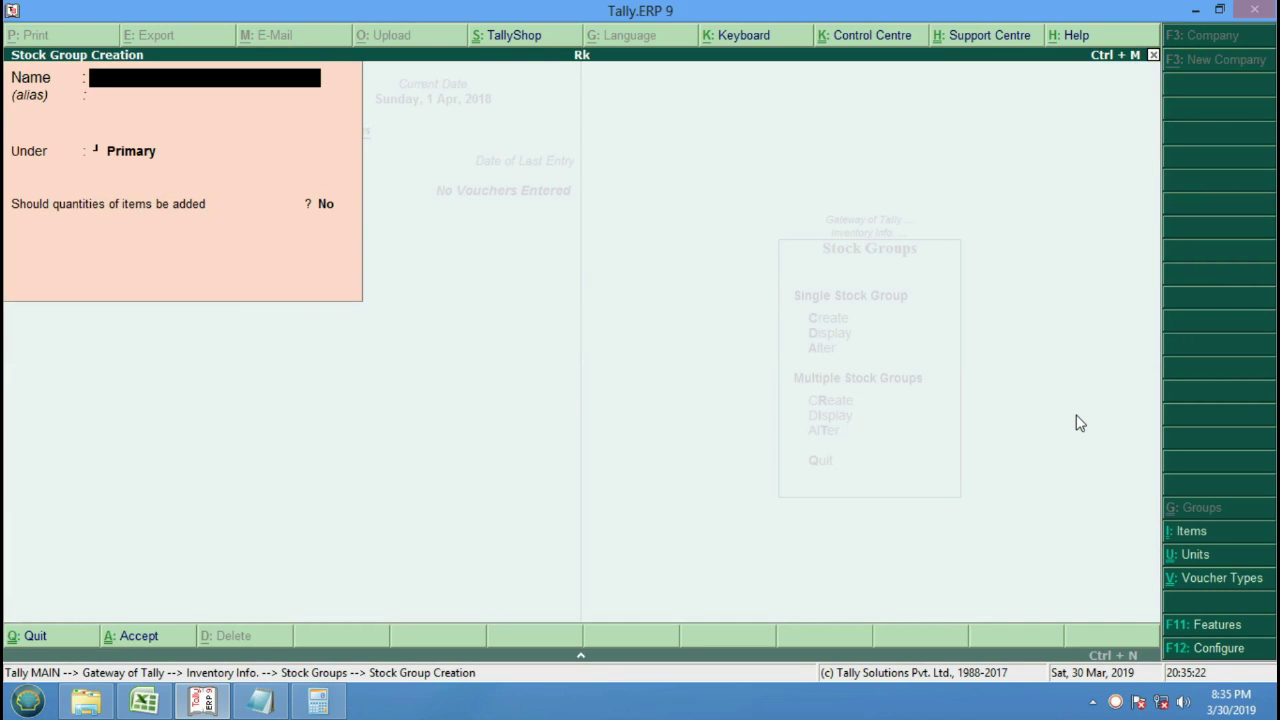
pyautogui.press('Escape')
pyautogui.press('Return')
pyautogui.press('Down')
pyautogui.press('Down')
pyautogui.press('Escape')
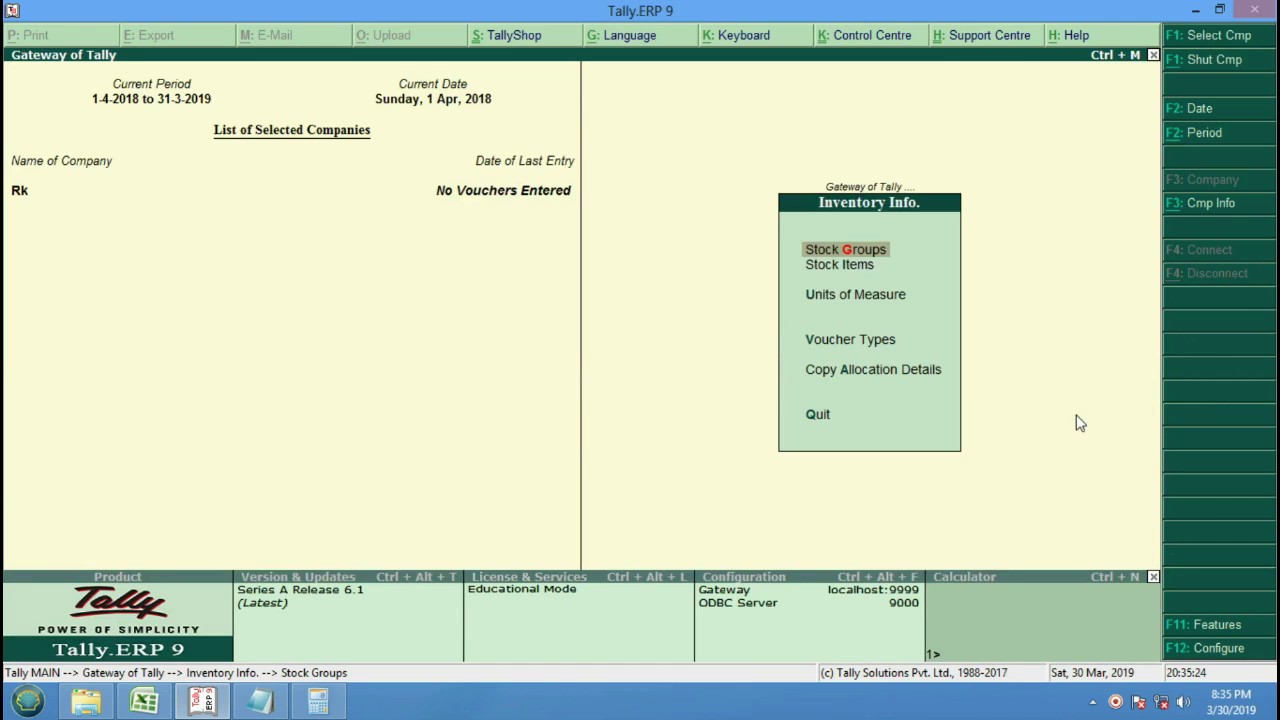
# Create the unit of measure Pcs with formal name Piece.
pyautogui.press('Down')
pyautogui.press('Down')
pyautogui.press('Return')
pyautogui.press('Return')
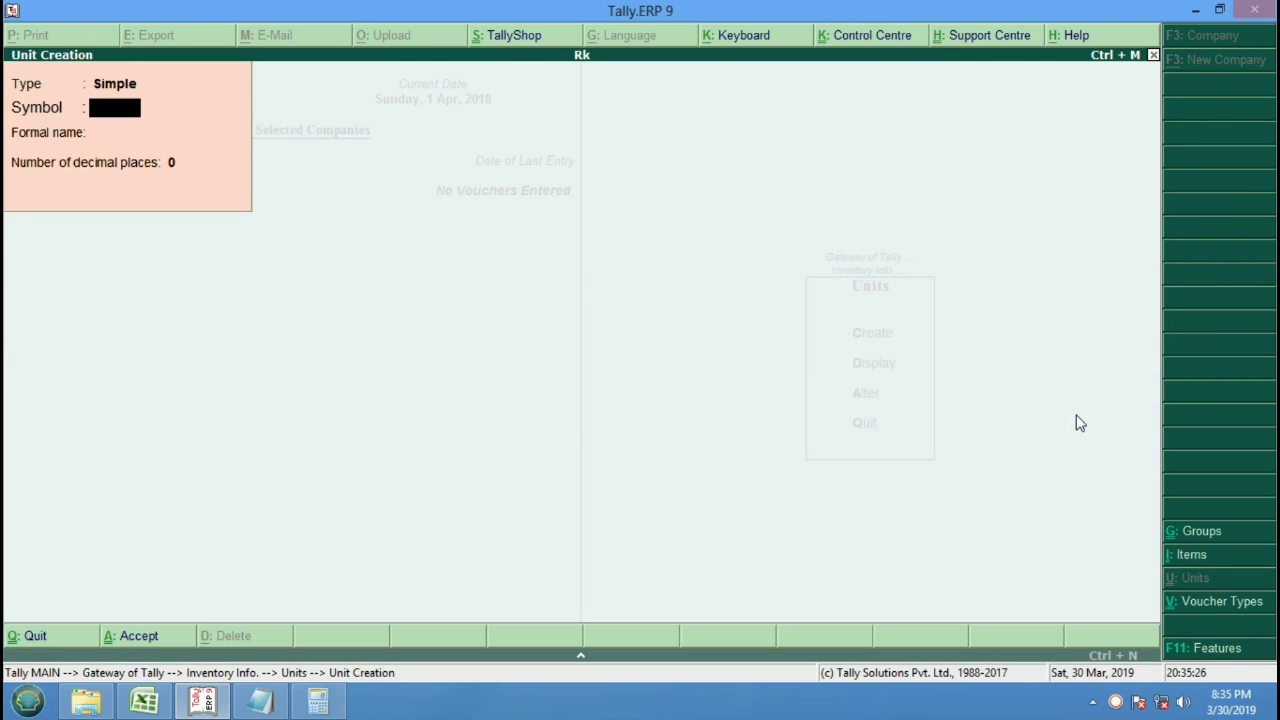
pyautogui.write('Pcs')
pyautogui.press('Return')
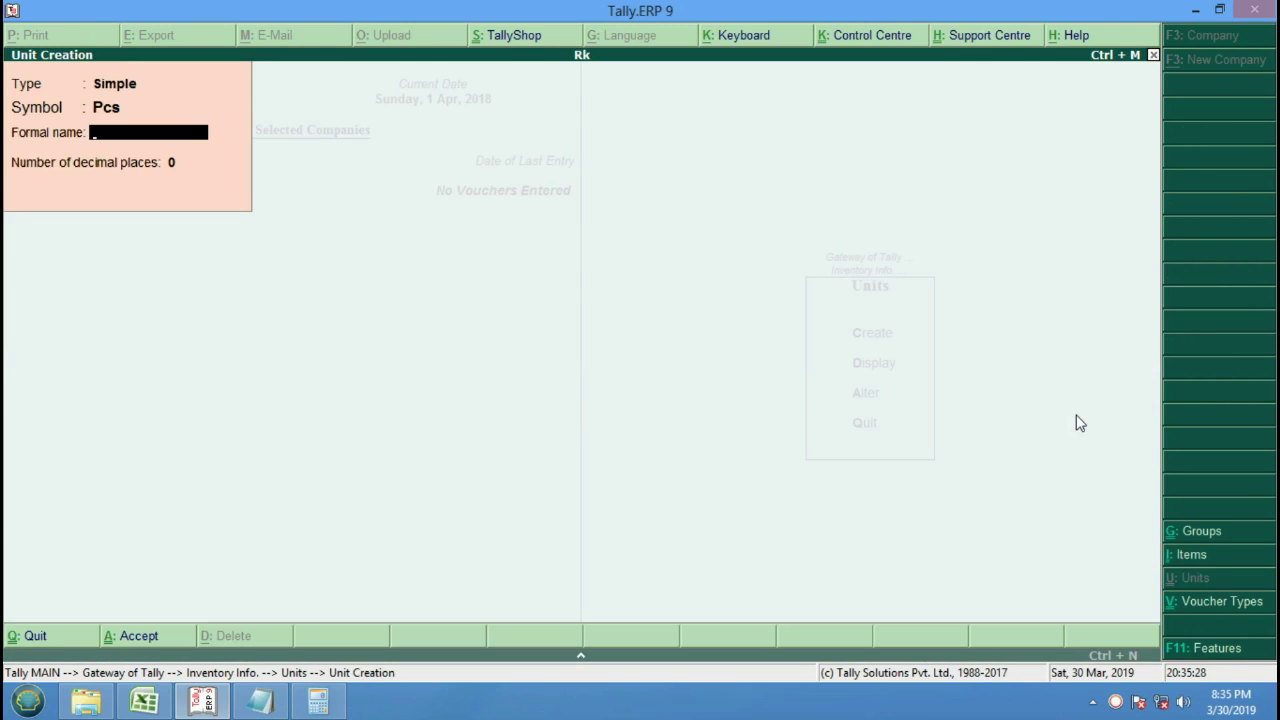
pyautogui.press('super')
pyautogui.write('P')
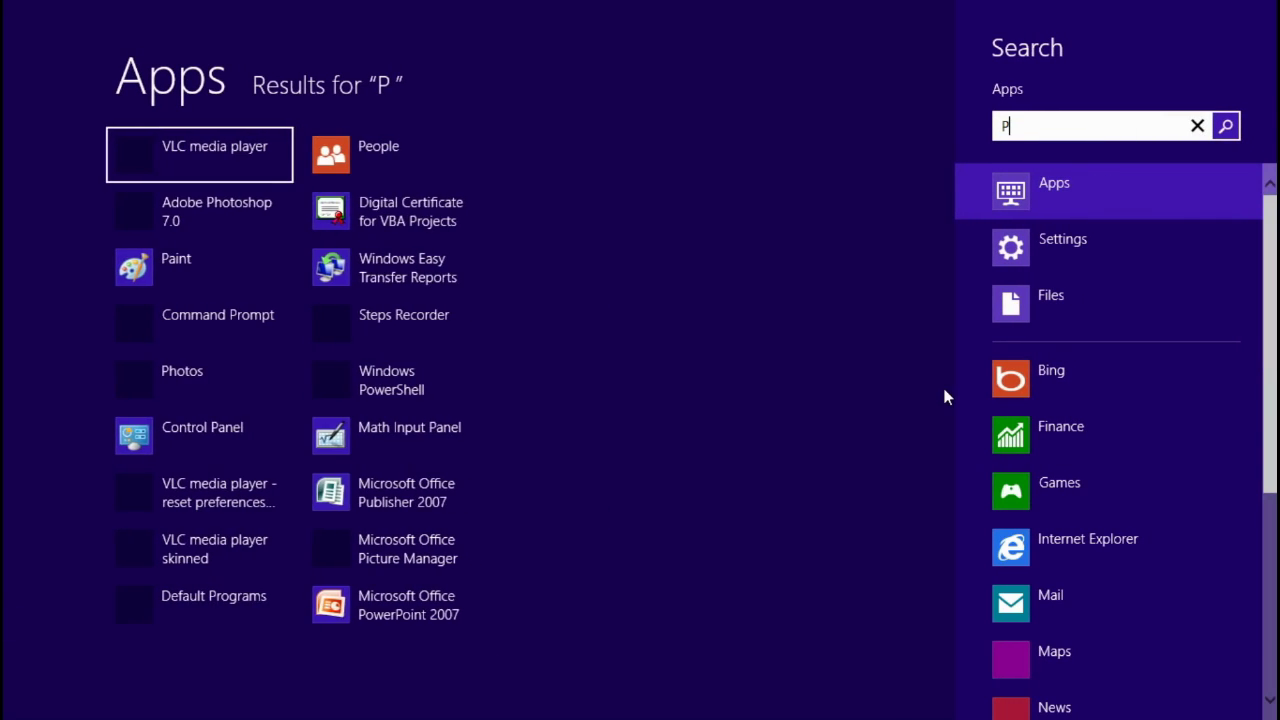
pyautogui.press('BackSpace')
pyautogui.press('Escape')
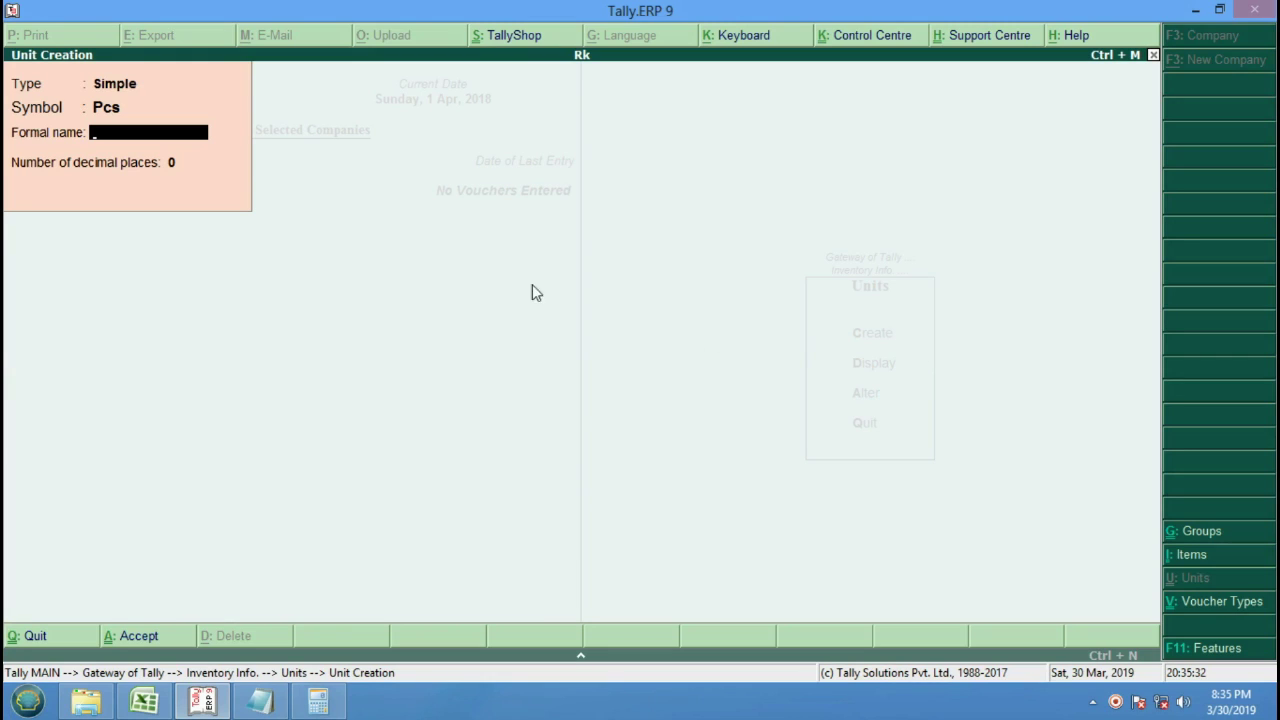
pyautogui.write('Piece')
pyautogui.press('Return')
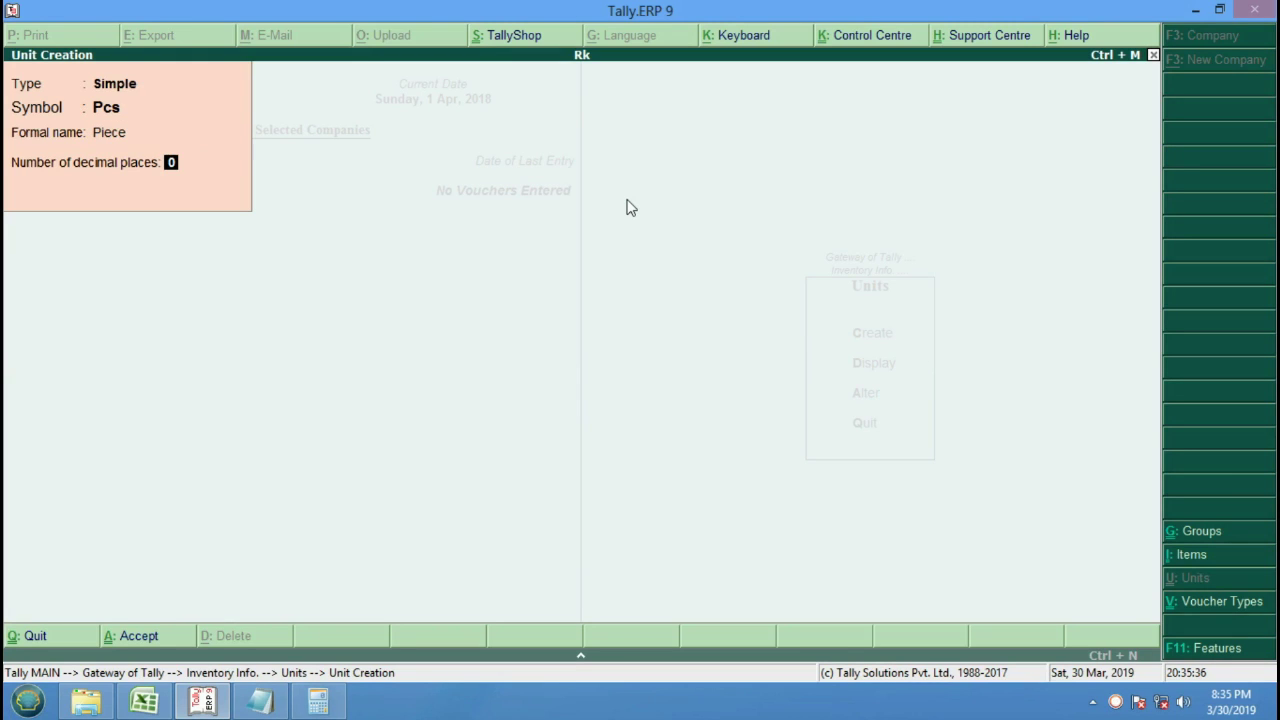
pyautogui.press('Return')
pyautogui.press('Return')
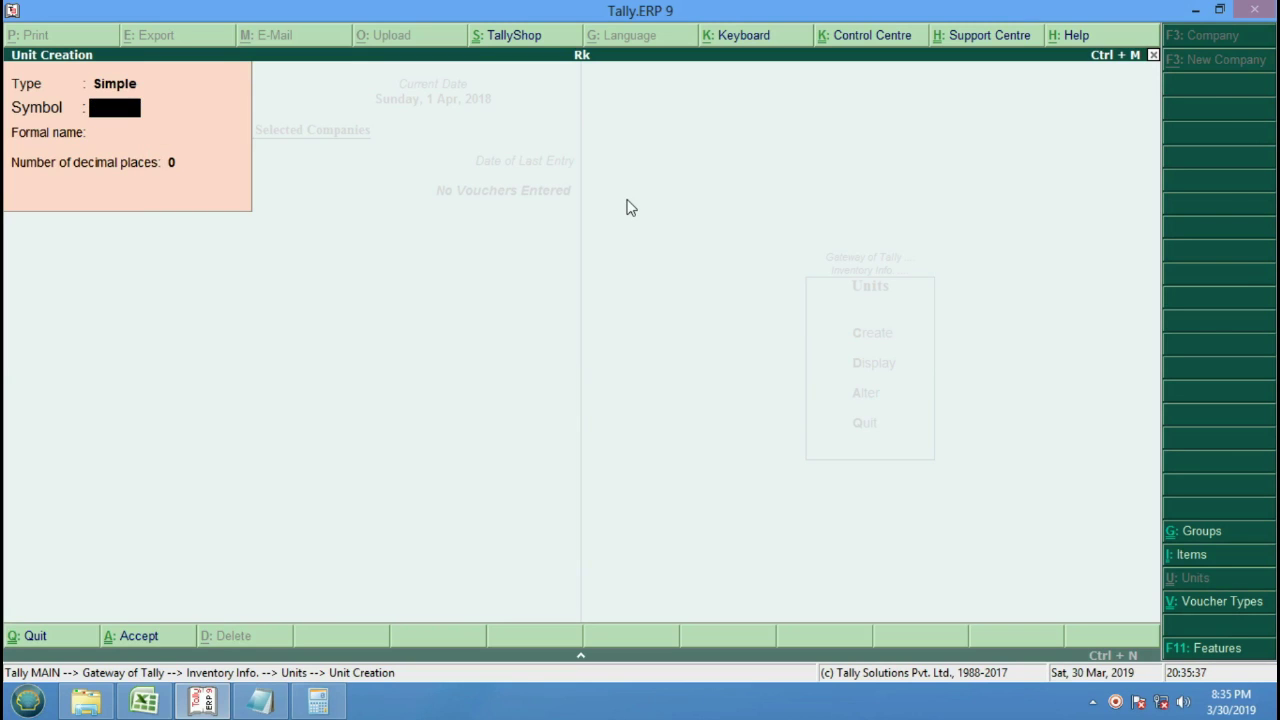
pyautogui.press('Escape')
pyautogui.press('Escape')
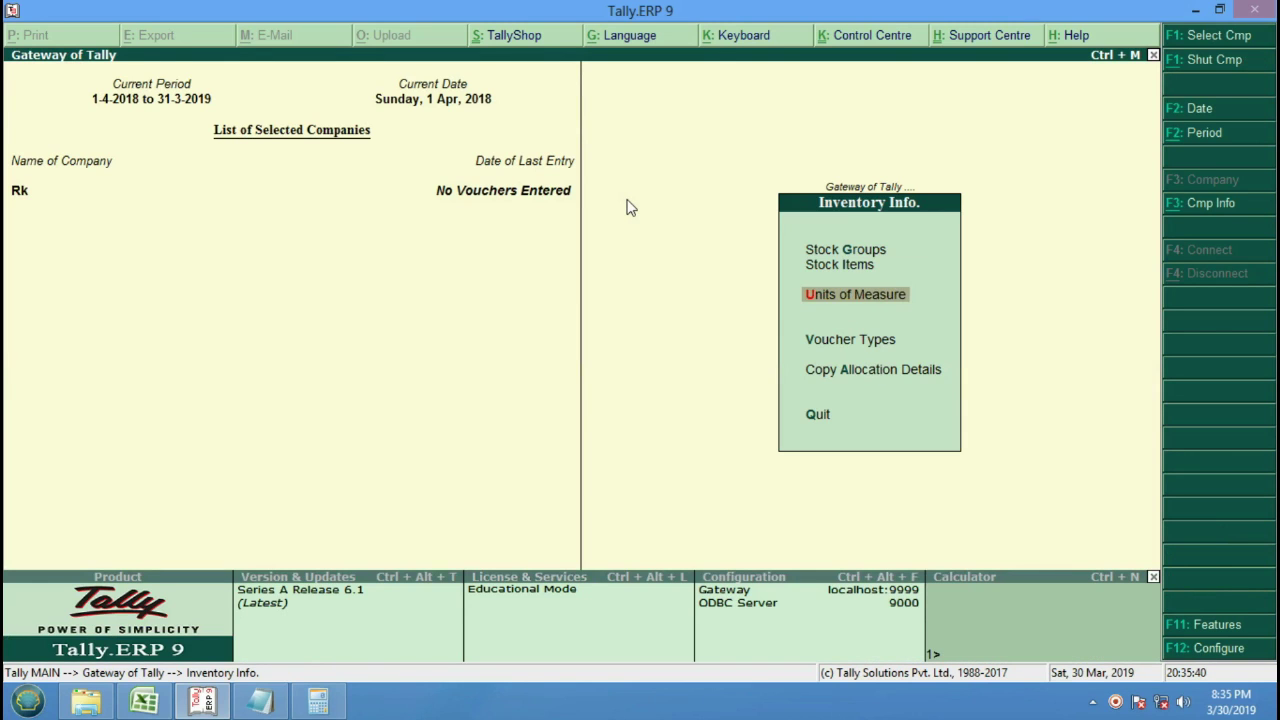
# Create stock items Tv and Dvd Player under Bpl with unit Pcs.
pyautogui.press('Up')
pyautogui.press('Return')
pyautogui.press('Return')
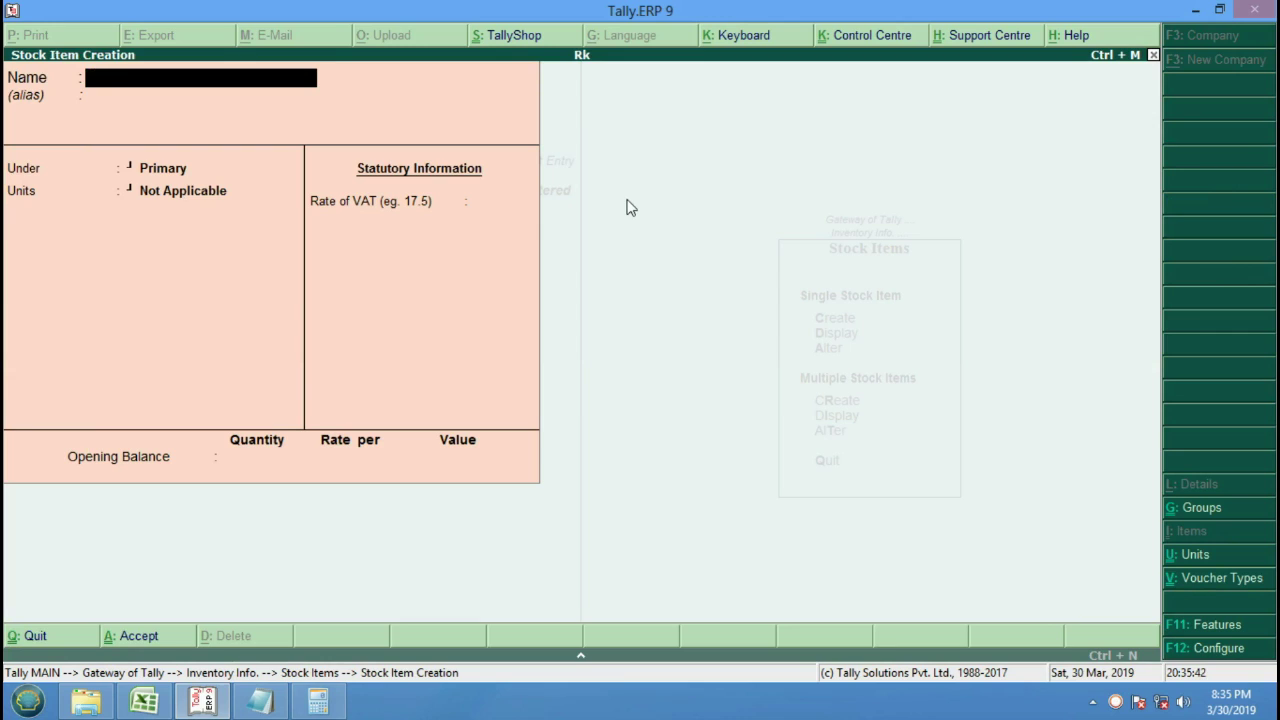
pyautogui.write('Tv')
pyautogui.press('Return')
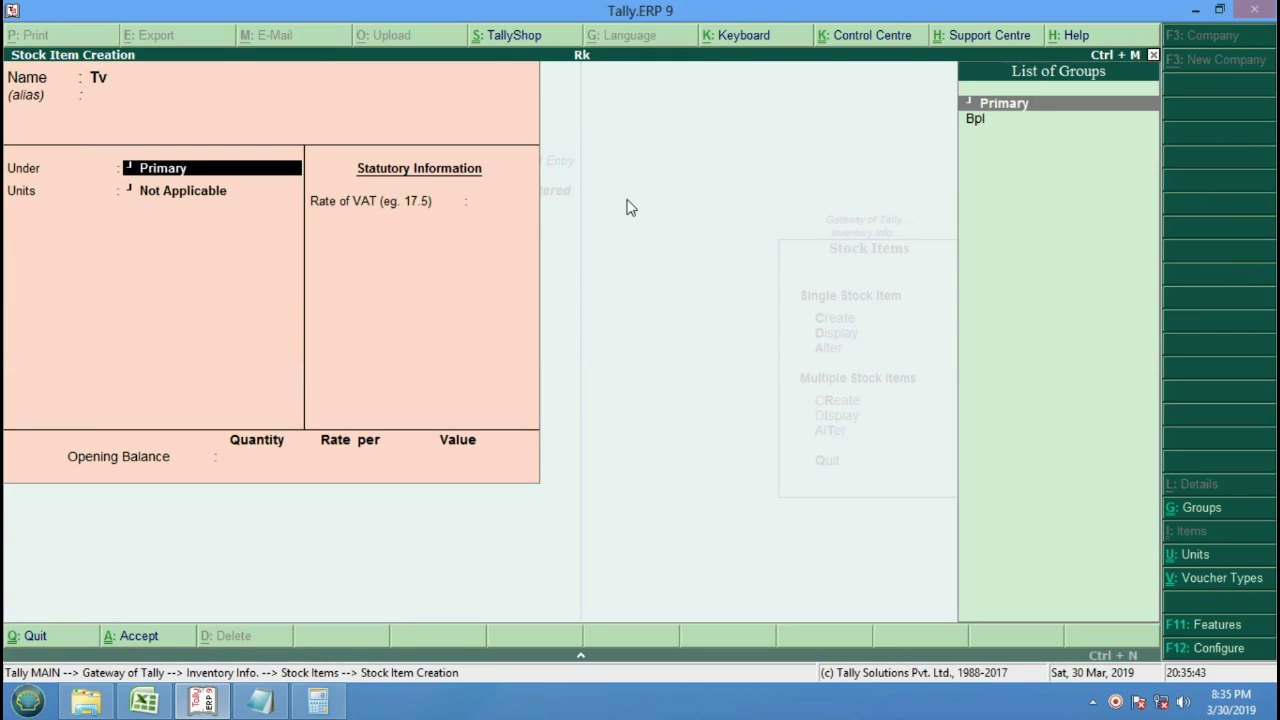
pyautogui.press('Down')
pyautogui.press('Return')
pyautogui.press('Down')
pyautogui.press('Return')
pyautogui.press('Return')
pyautogui.press('Return')
pyautogui.press('Return')
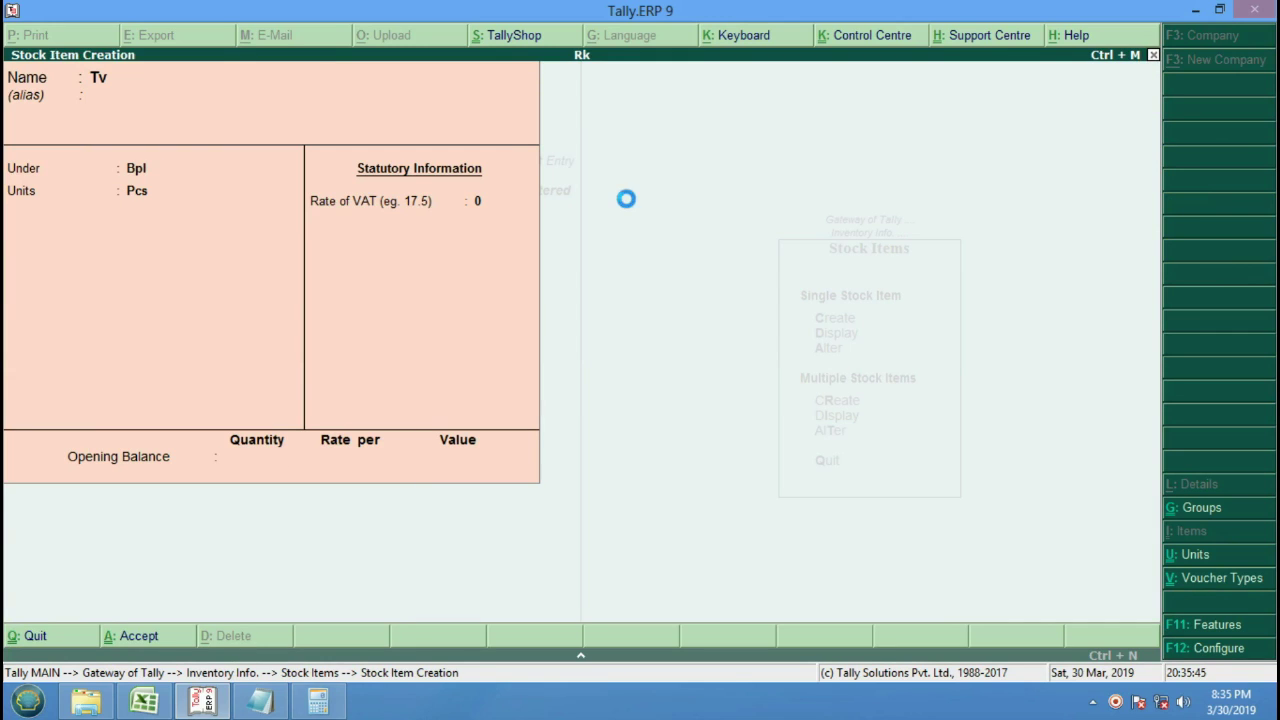
pyautogui.write('Dvd')
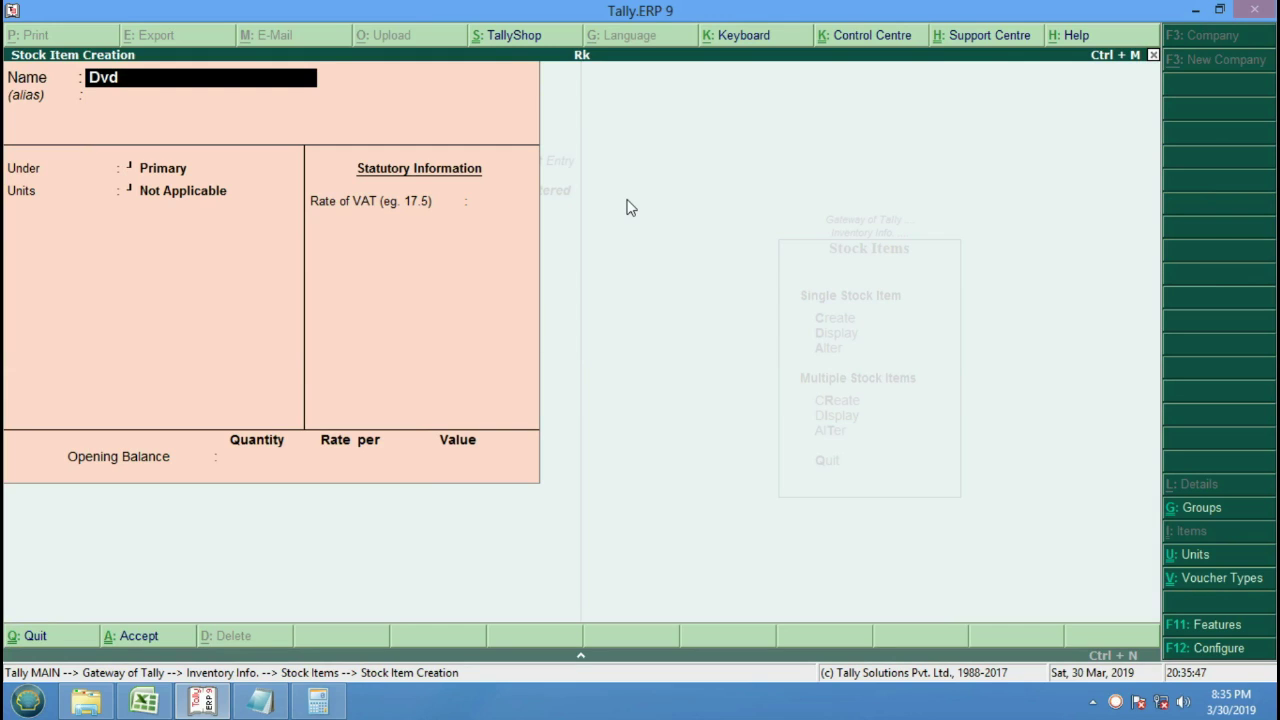
pyautogui.write(' Player')
pyautogui.press('Return')
pyautogui.press('Return')
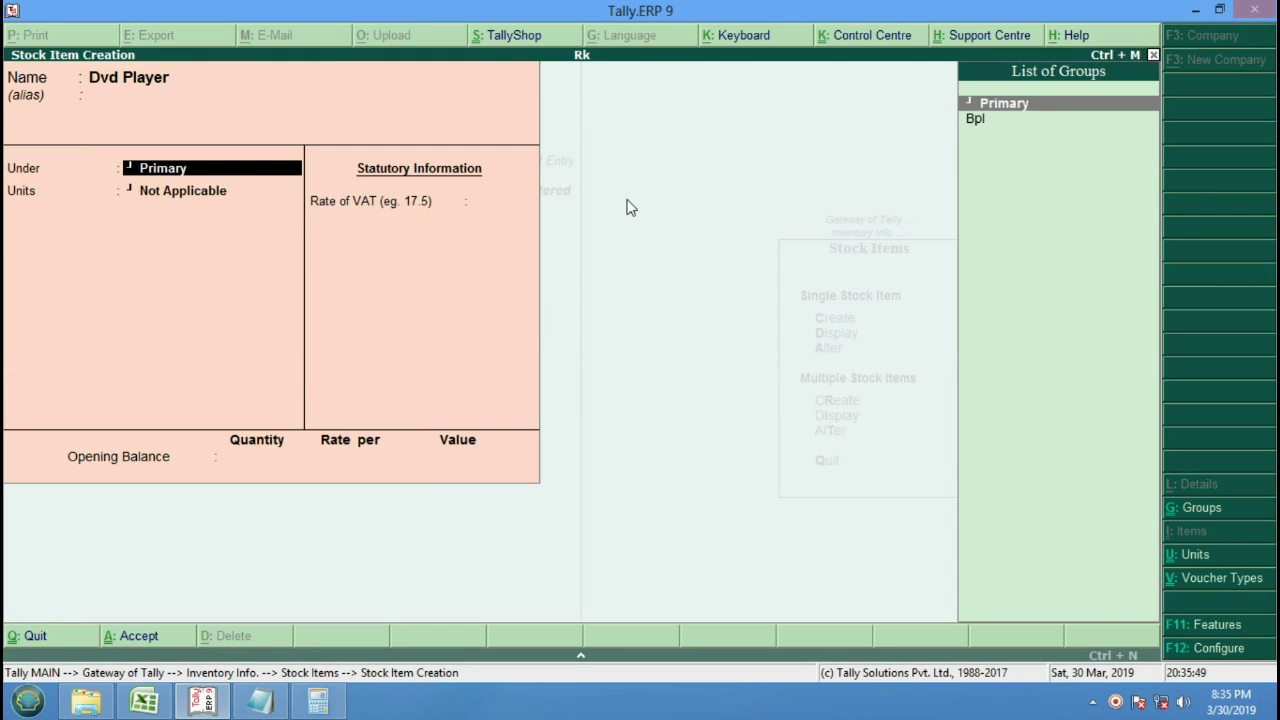
pyautogui.press('Down')
pyautogui.press('Return')
pyautogui.press('Down')
pyautogui.press('Return')
pyautogui.press('Return')
pyautogui.press('Return')
pyautogui.press('Return')
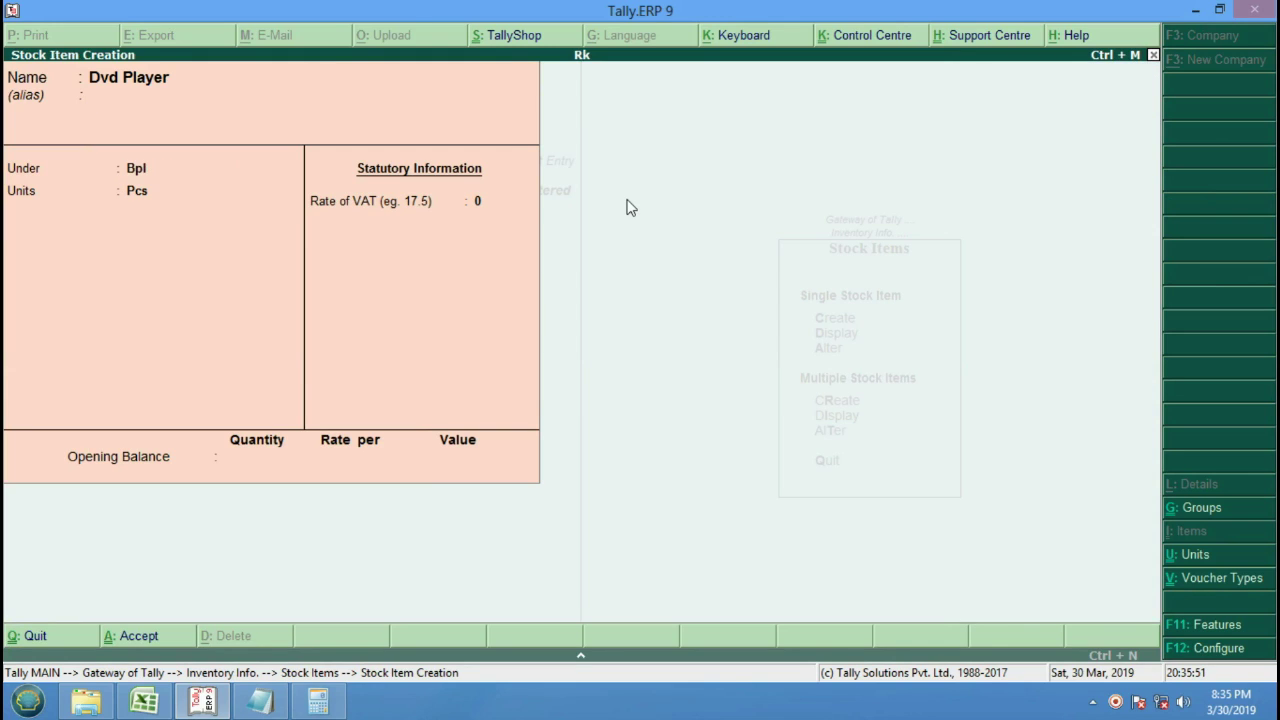
# Quit stock item creation and go back to the Gateway, toward Accounting Vouchers.
pyautogui.press('Escape')
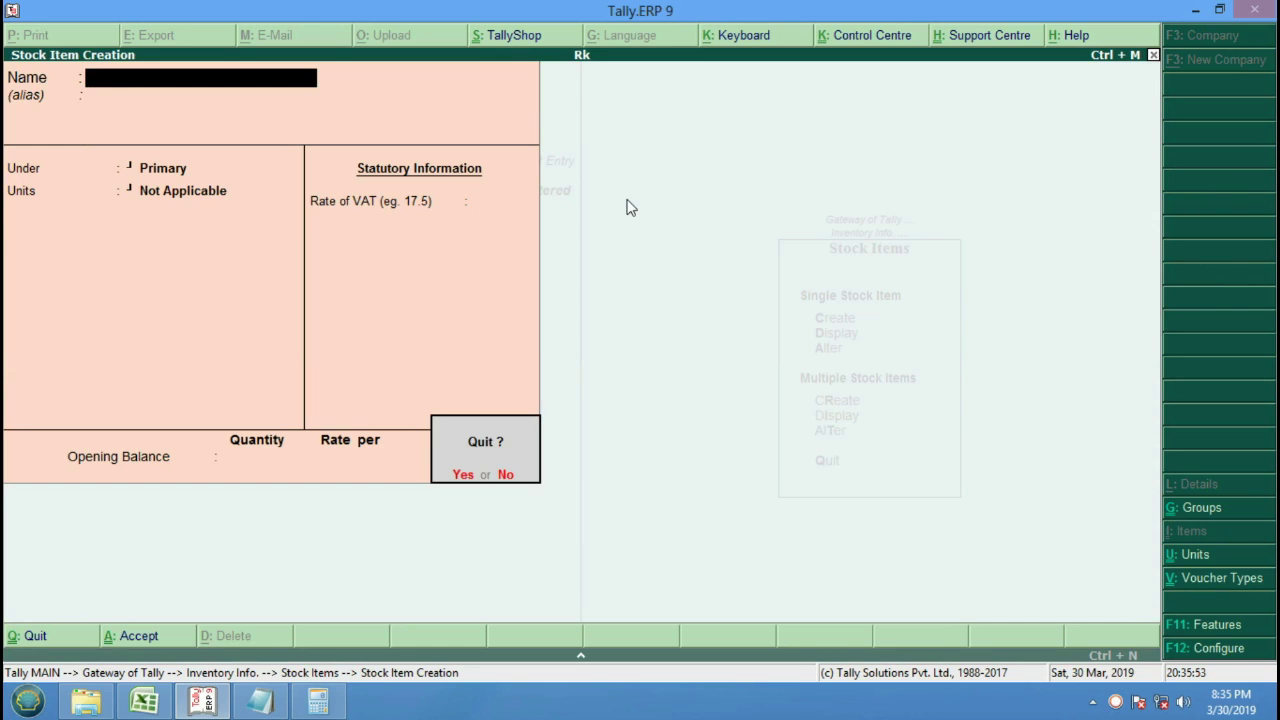
pyautogui.press('Return')
pyautogui.press('Escape')
pyautogui.press('Escape')
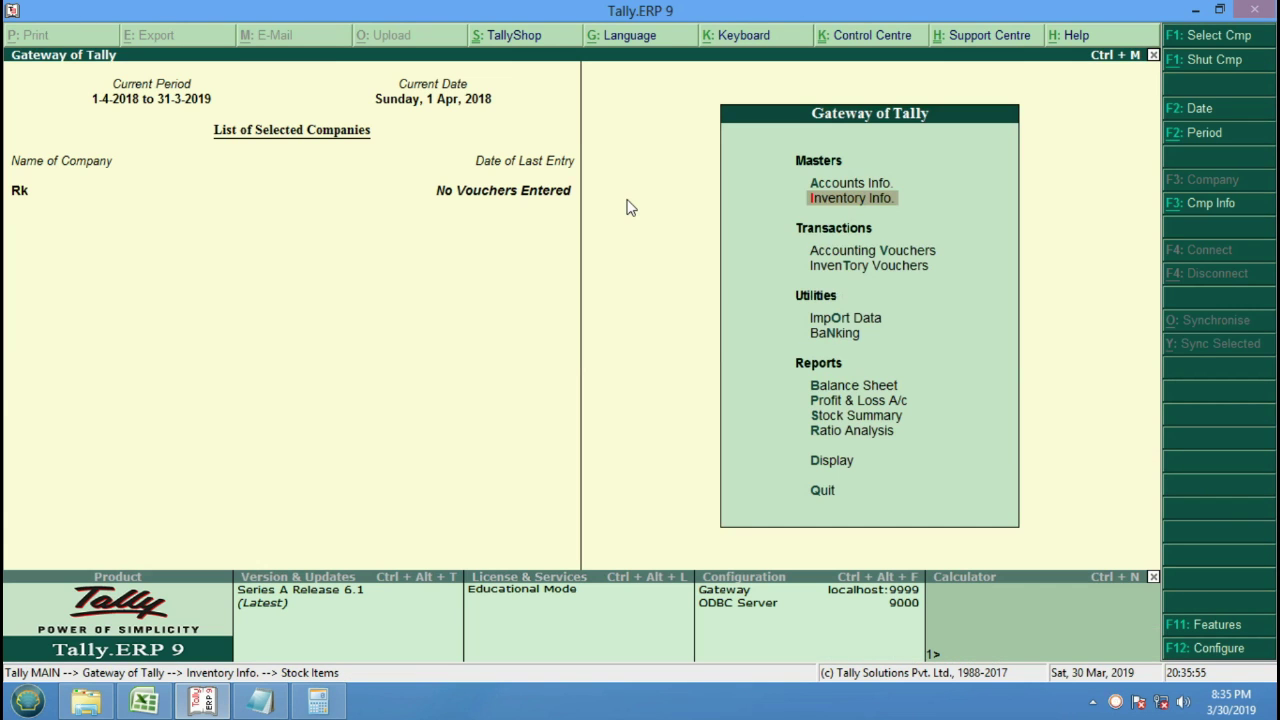
pyautogui.press('Down')
# Start a purchase voucher with invoice number 7867868 and Cash as the party account.
pyautogui.press('Return')
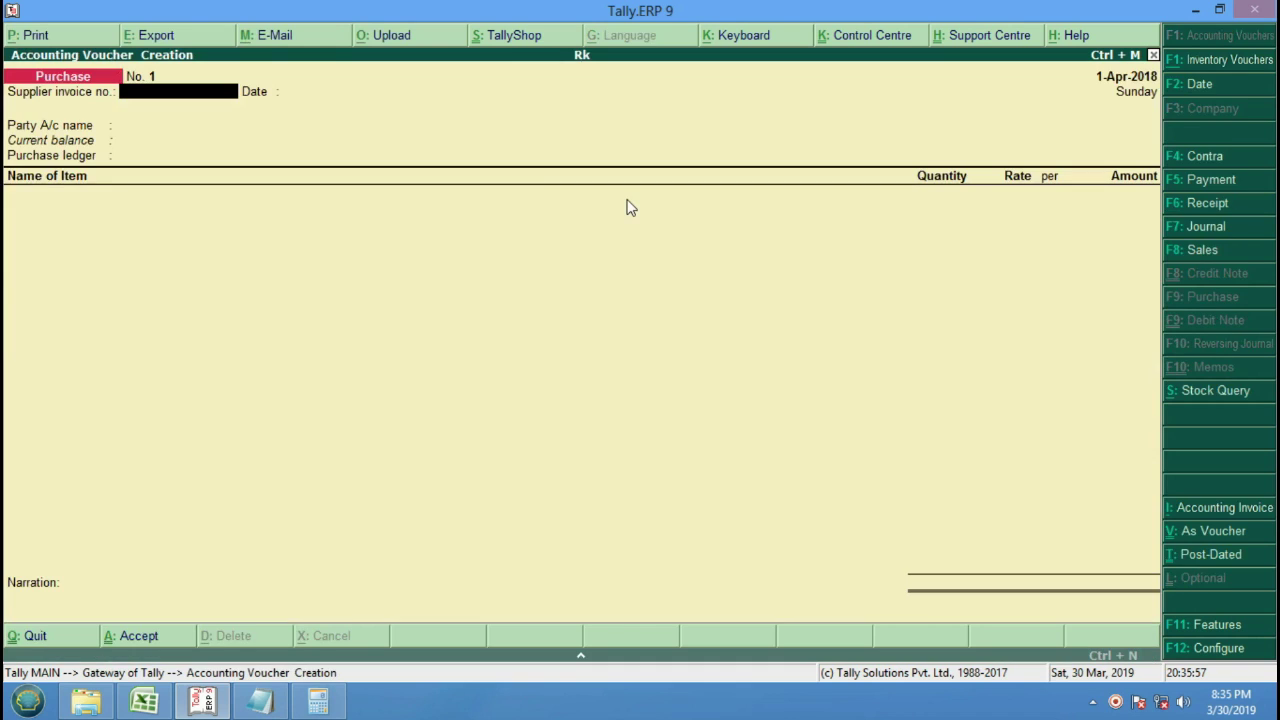
pyautogui.write('7867868')
pyautogui.press('Return')
pyautogui.press('Return')
pyautogui.press('Return')
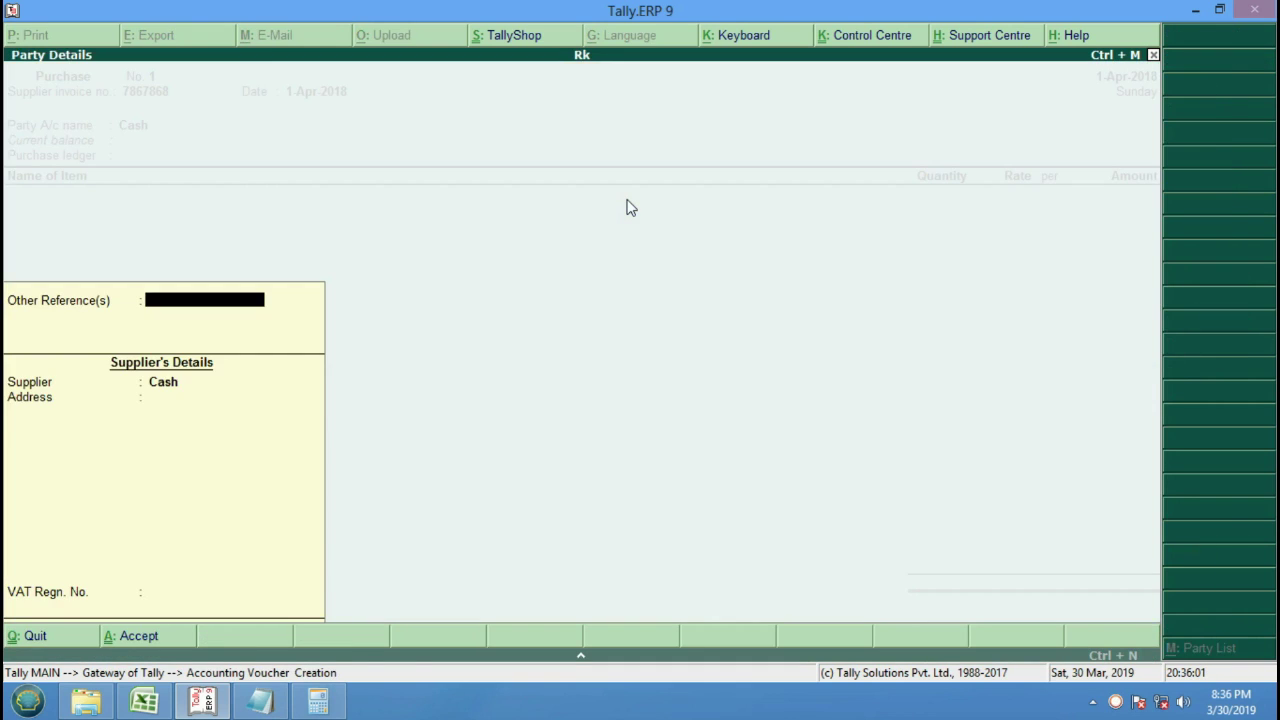
pyautogui.press('Return')
pyautogui.press('Return')
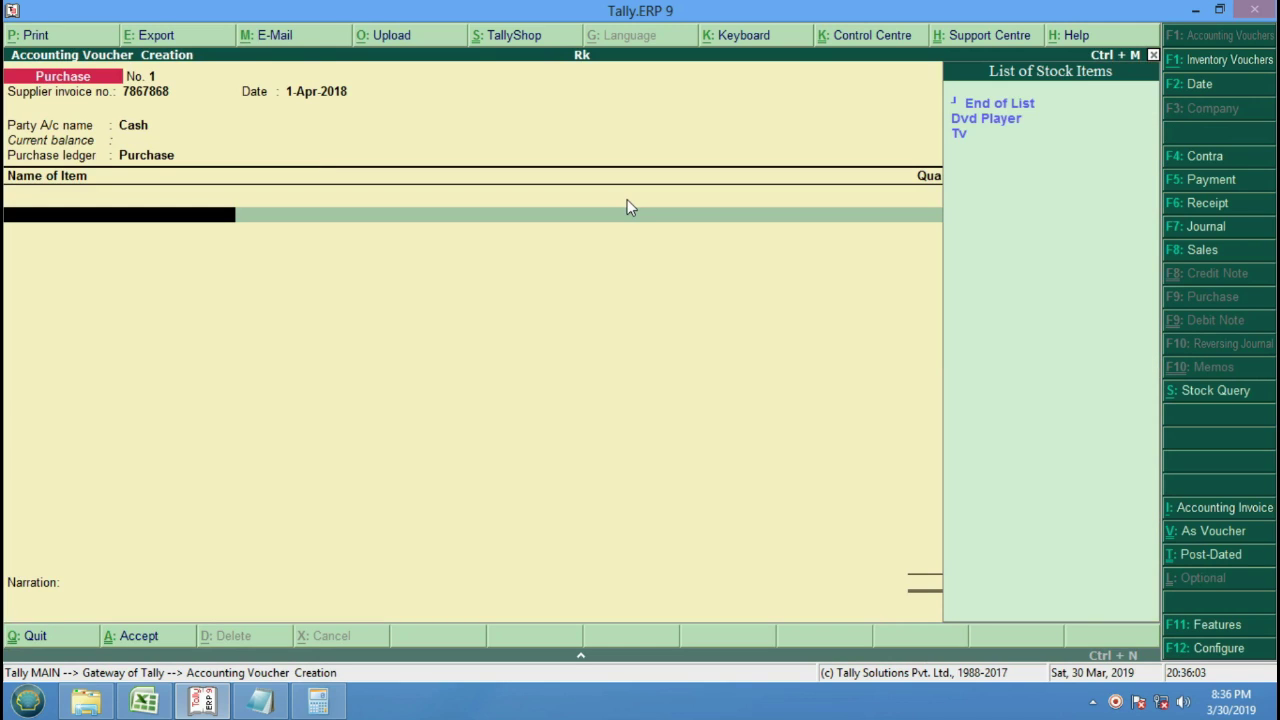
# Enter 5 Pcs of Dvd Player, correcting the rate to 6,000.
pyautogui.press('Down')
pyautogui.press('Return')
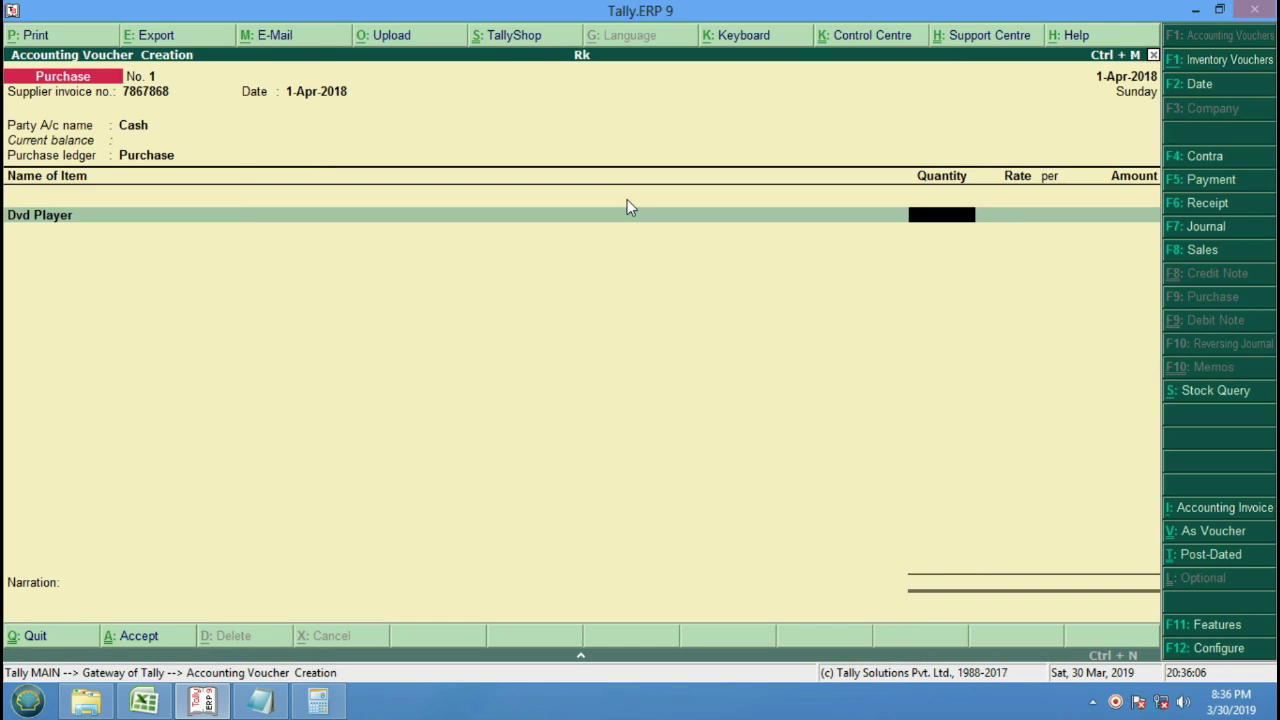
pyautogui.write('10')
pyautogui.press('BackSpace')
pyautogui.write('5')
pyautogui.press('Return')
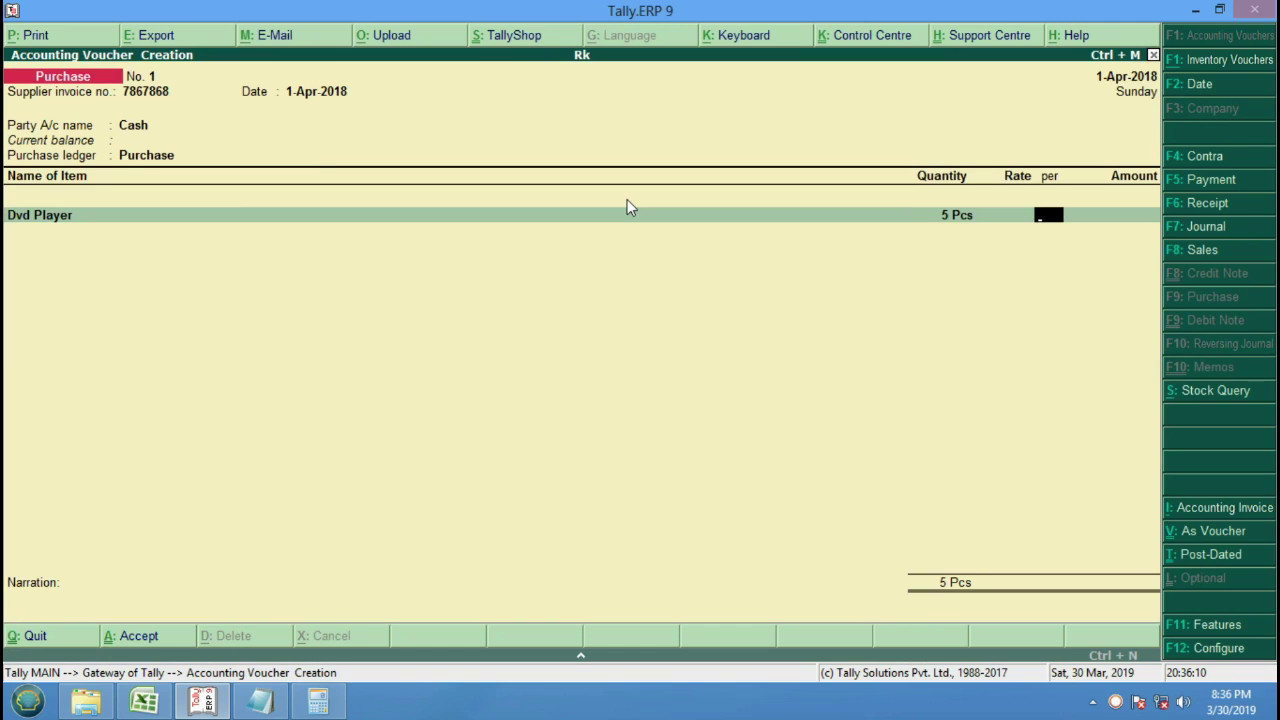
pyautogui.press('BackSpace')
pyautogui.write('15,000')
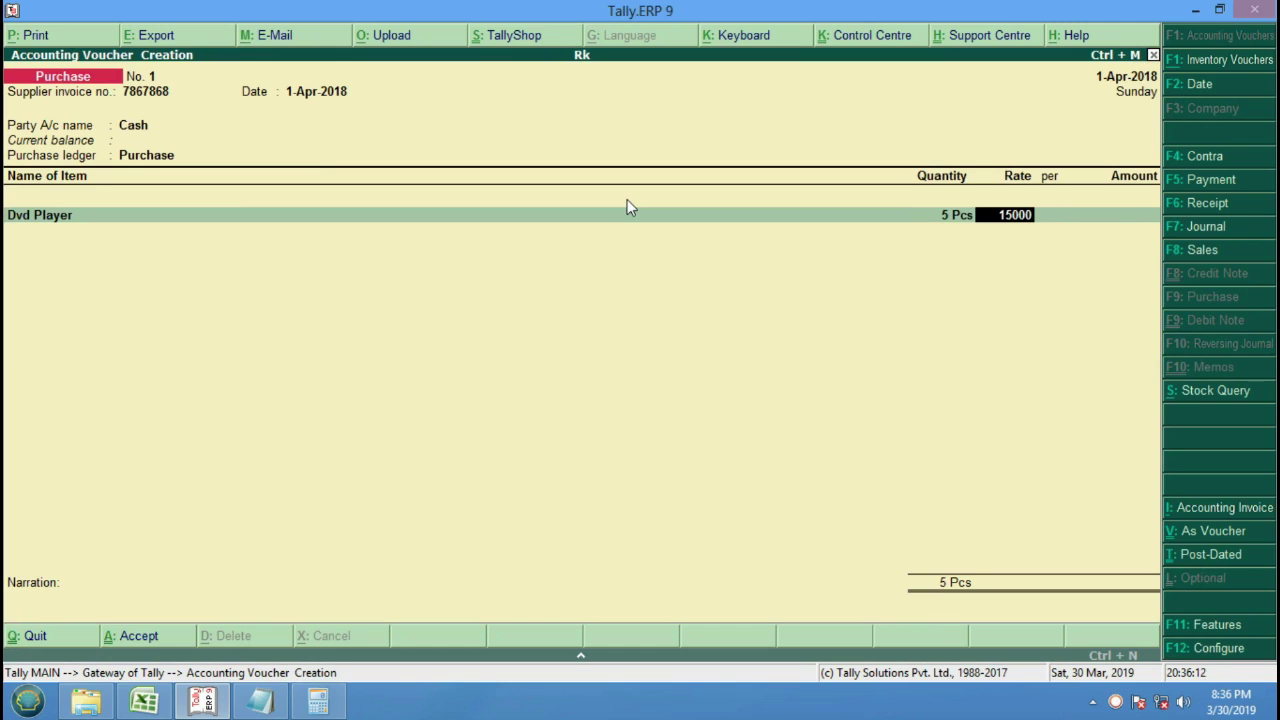
pyautogui.press('Return')
pyautogui.press('Return')
pyautogui.press('Return')
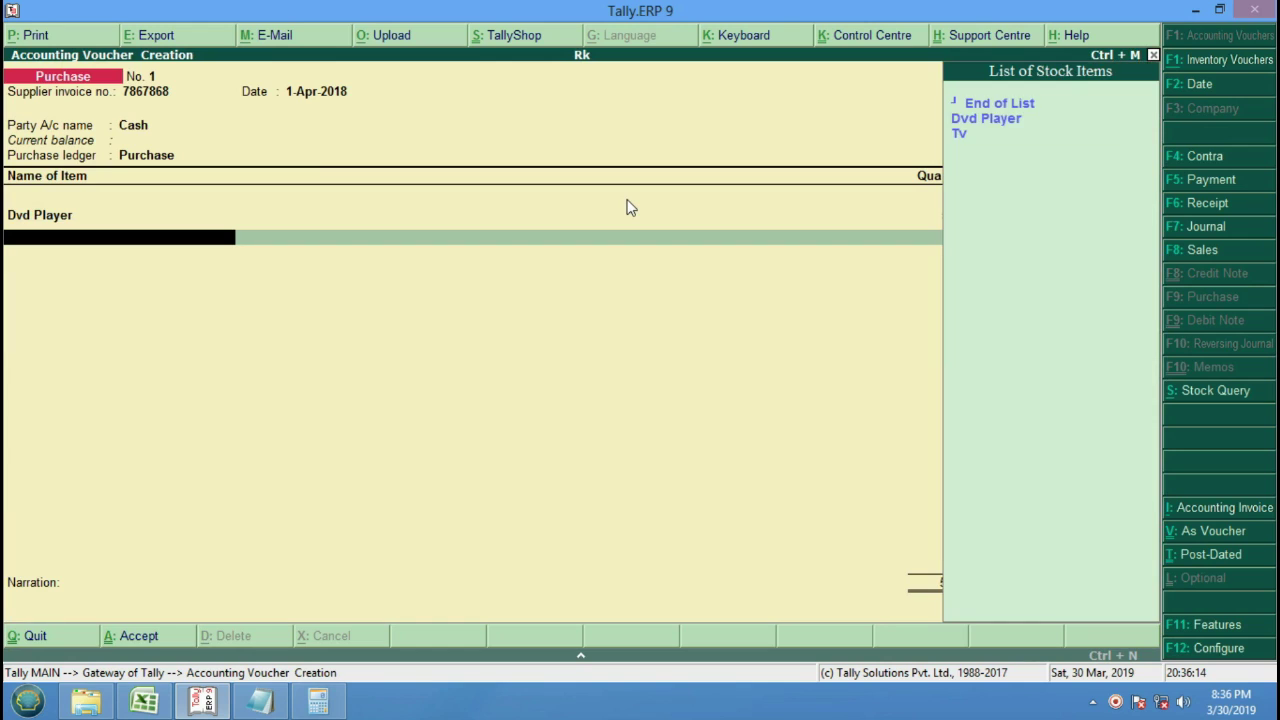
pyautogui.press('Down')
pyautogui.press('Down')
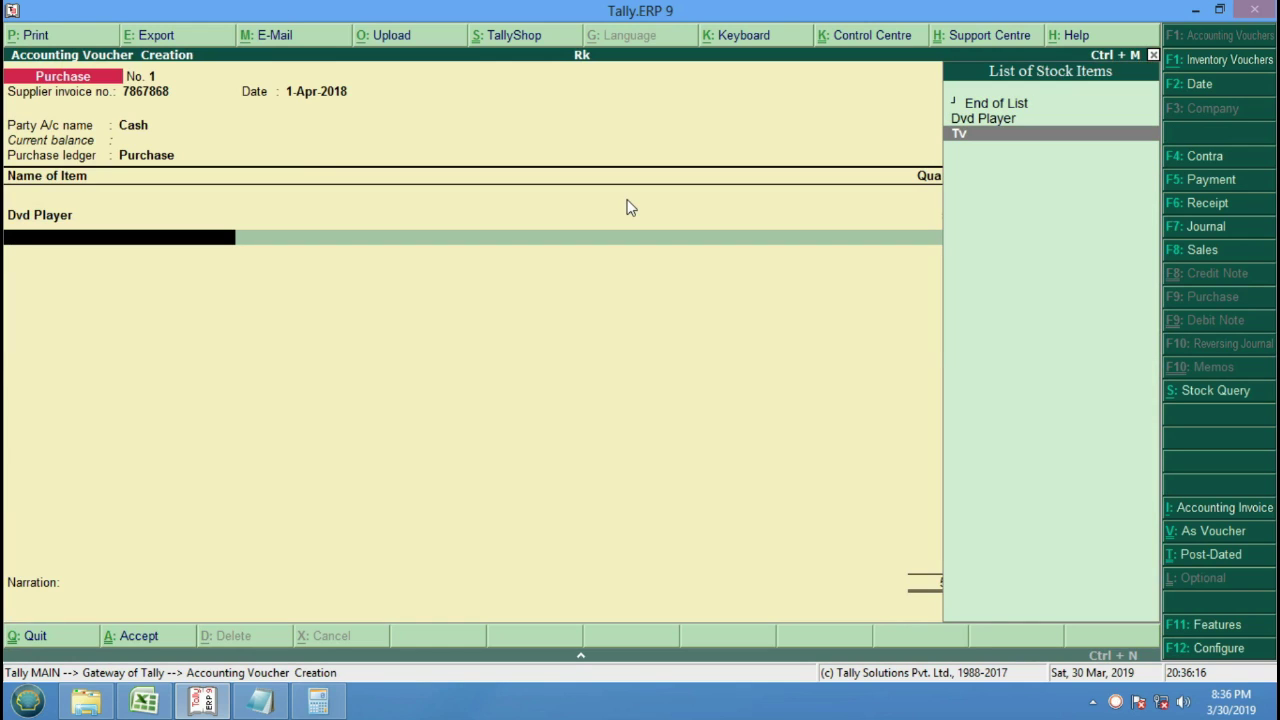
pyautogui.press('BackSpace')
pyautogui.press('BackSpace')
pyautogui.press('BackSpace')
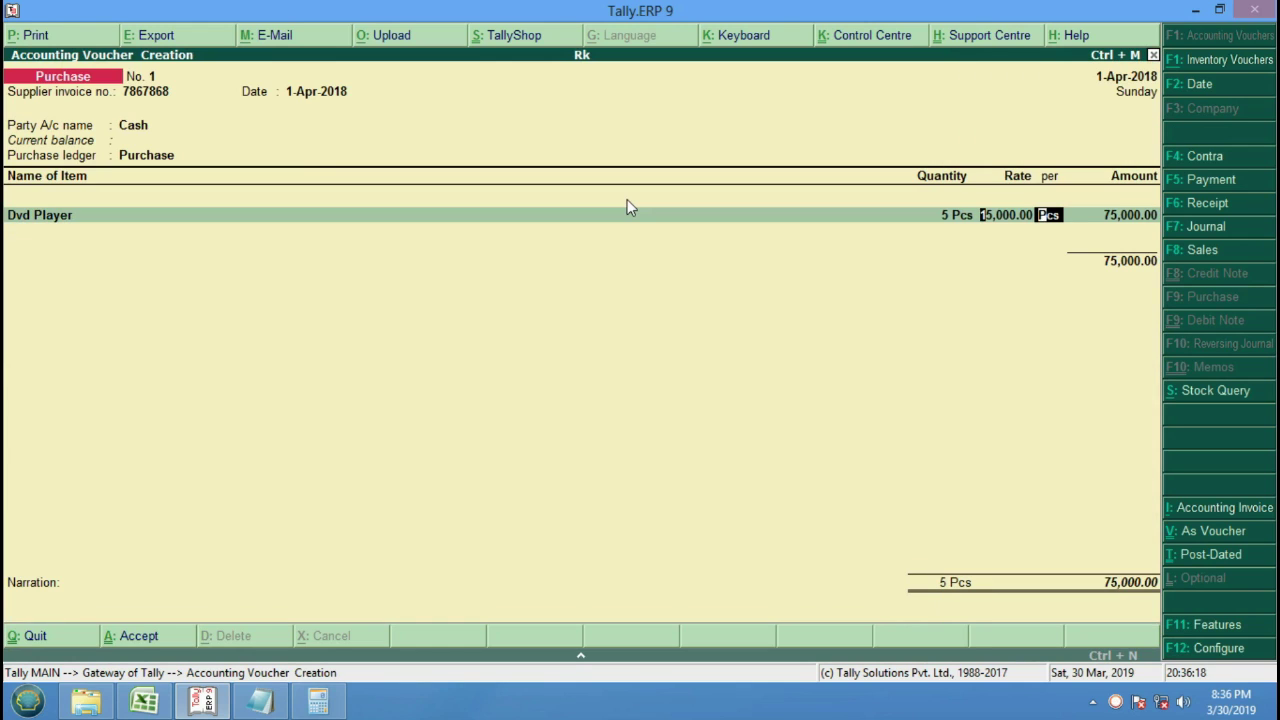
pyautogui.write('6000')
pyautogui.press('Return')
pyautogui.press('Return')
pyautogui.press('Return')
# Add 5 Pcs of Tv at 15,000.
pyautogui.press('Down')
pyautogui.press('Down')
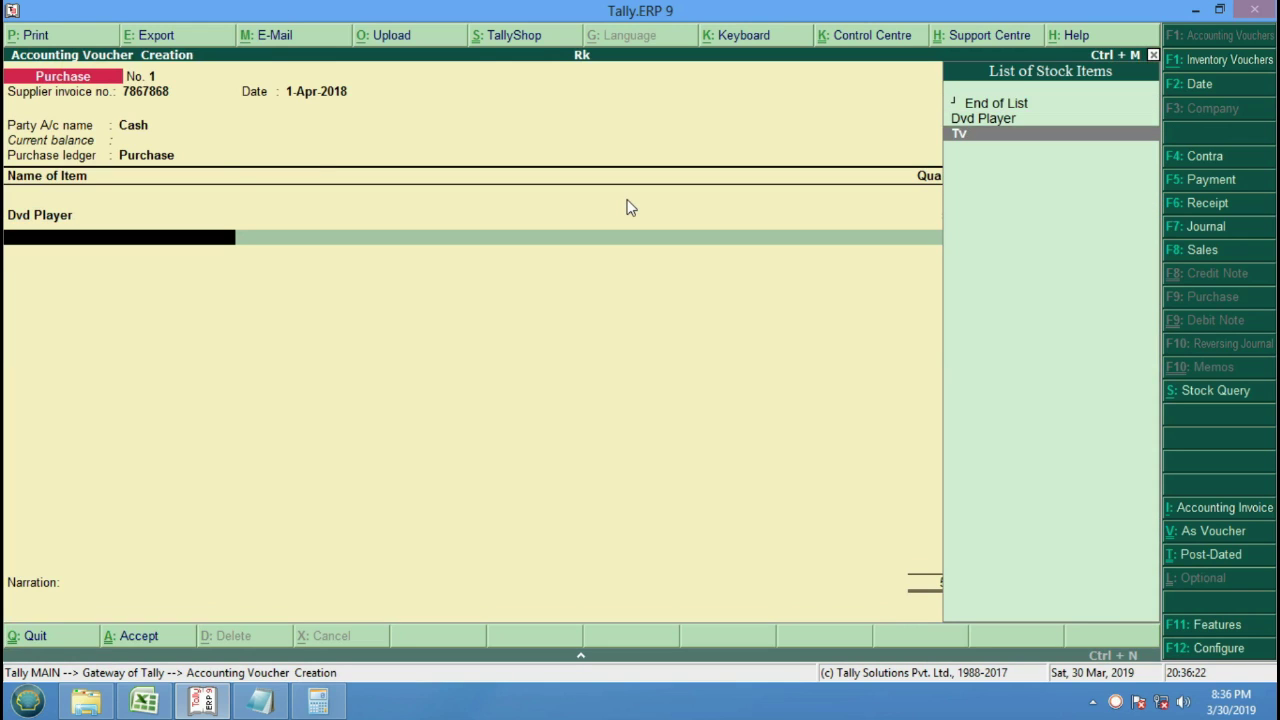
pyautogui.press('Return')
pyautogui.write('5')
pyautogui.press('Return')
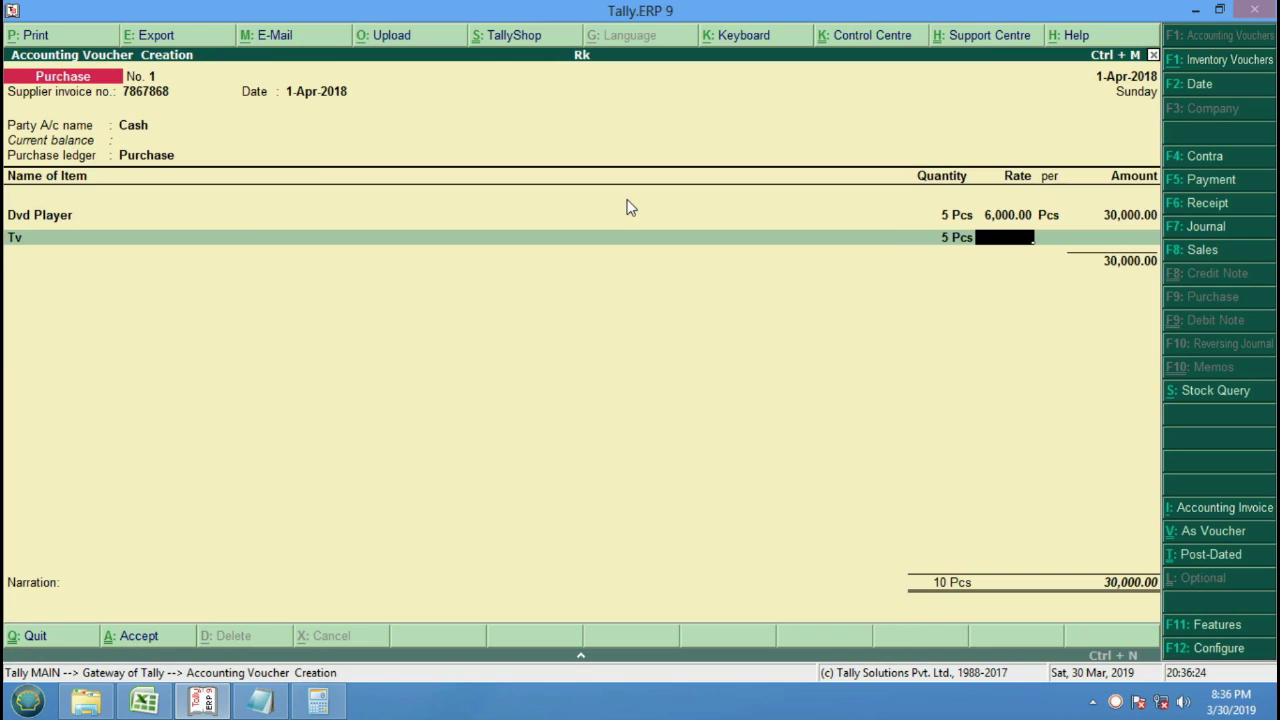
pyautogui.write('15,000')
pyautogui.press('Return')
pyautogui.press('Return')
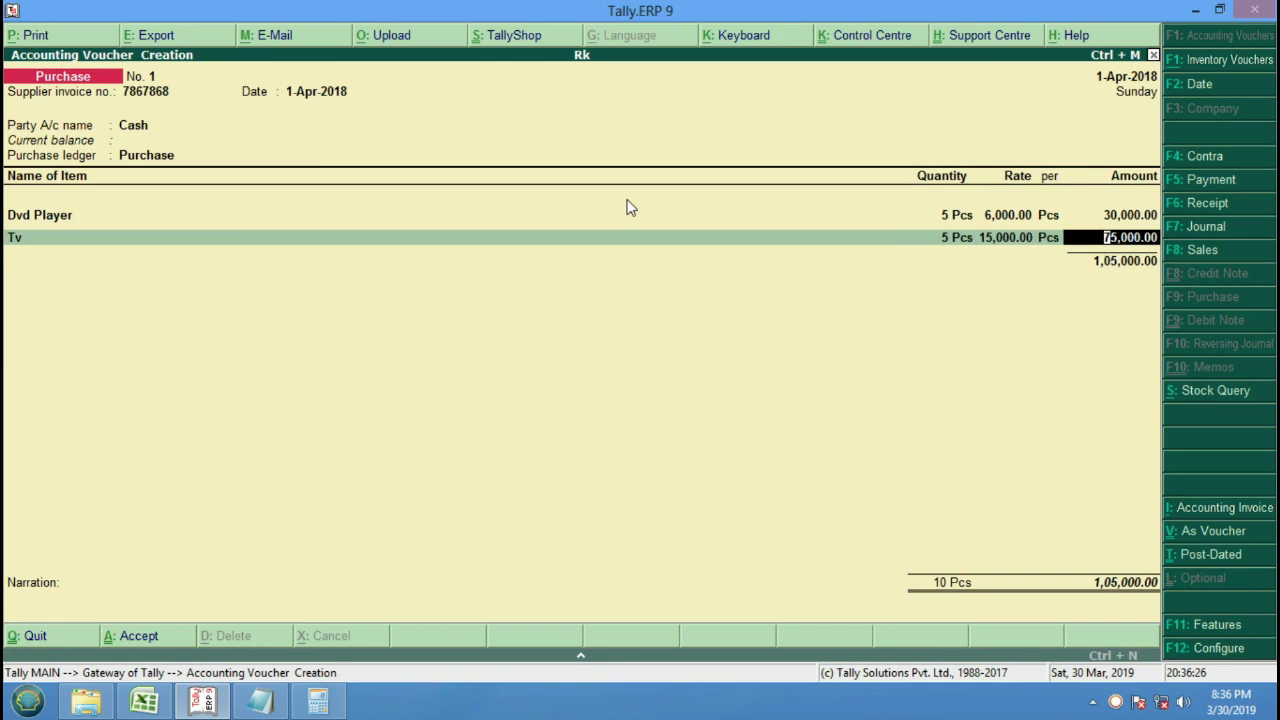
pyautogui.press('Return')
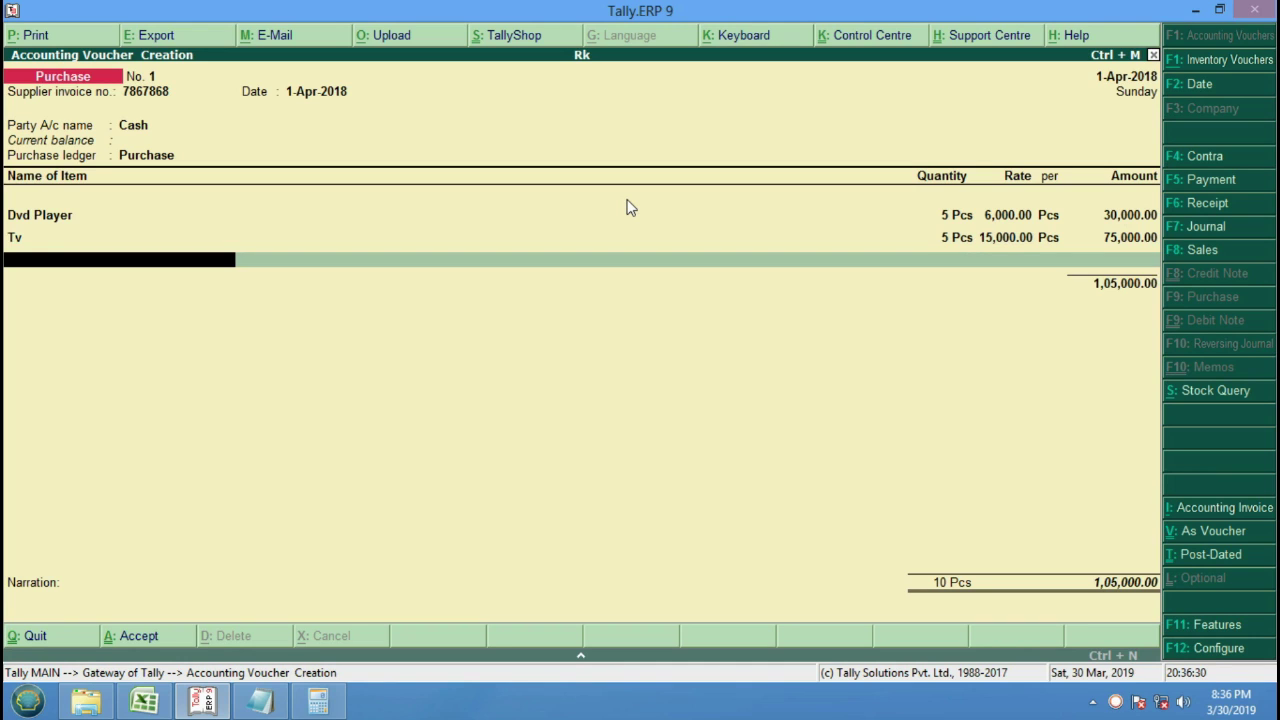
# Add Cgst@9% and Sgst@9% at 9% each, save voucher No. 1, and close the blank next voucher.
pyautogui.press('Return')
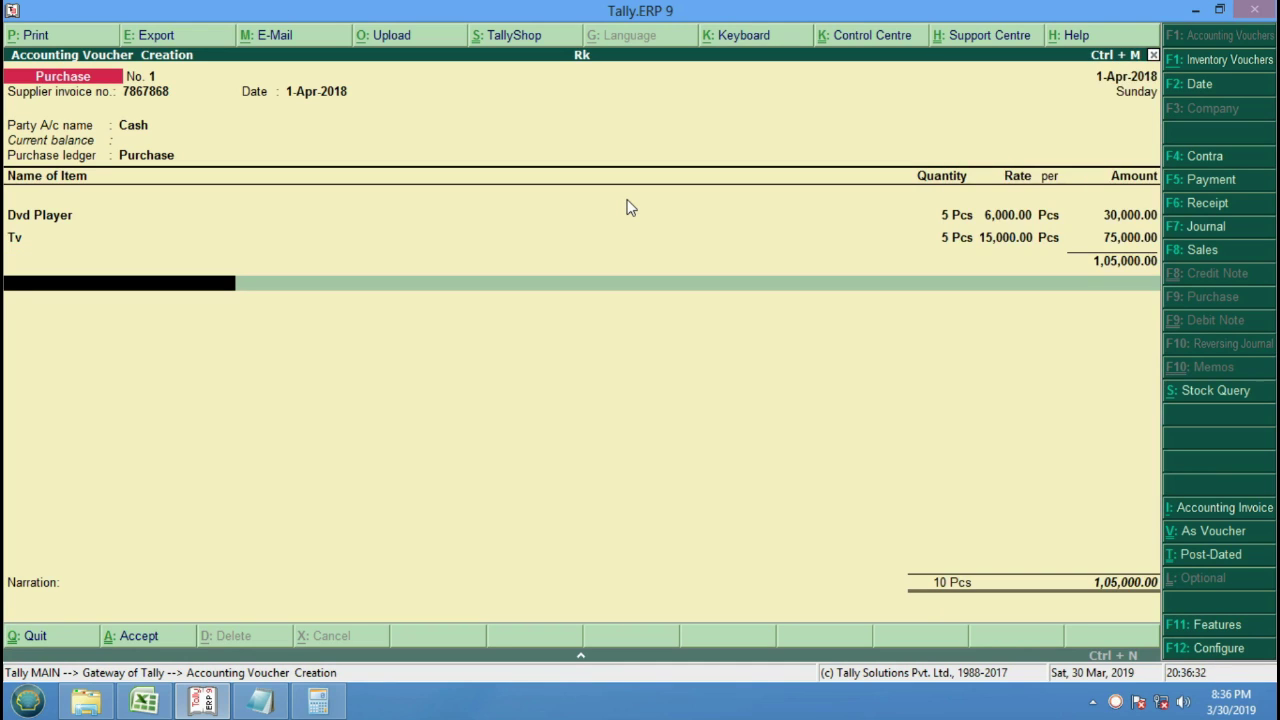
pyautogui.press('Return')
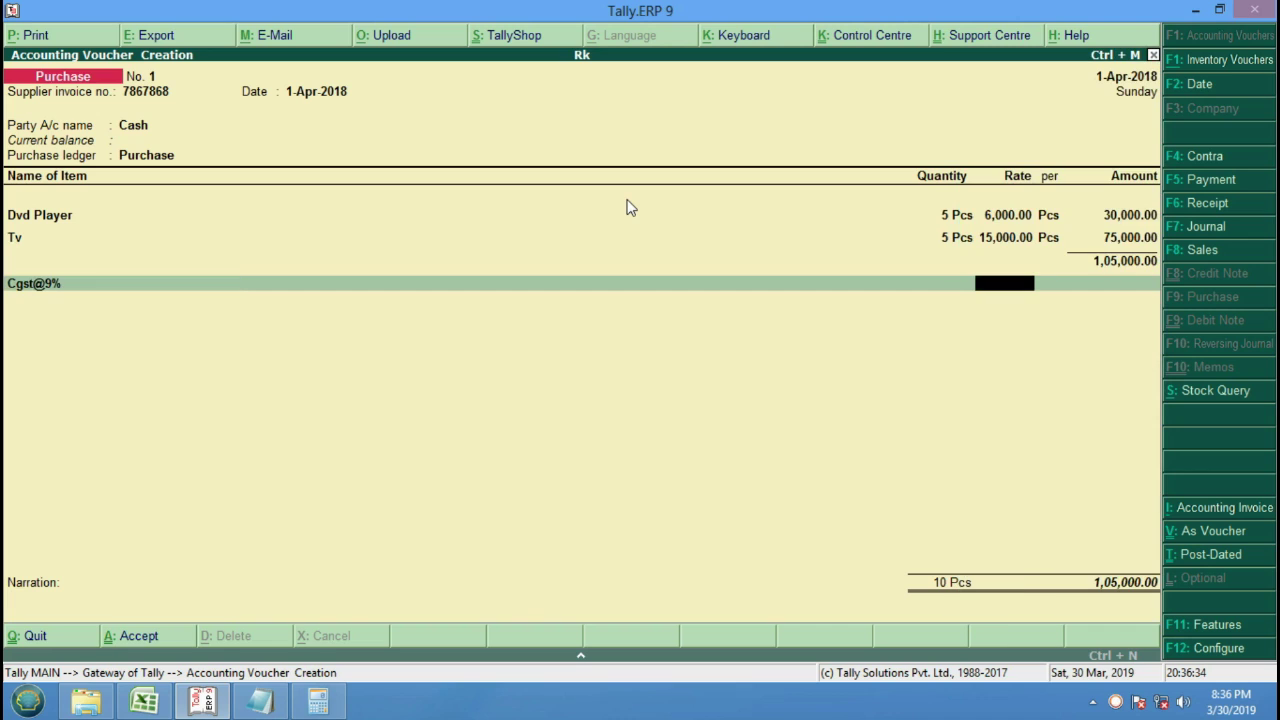
pyautogui.write('9%')
pyautogui.press('Return')
pyautogui.press('Return')
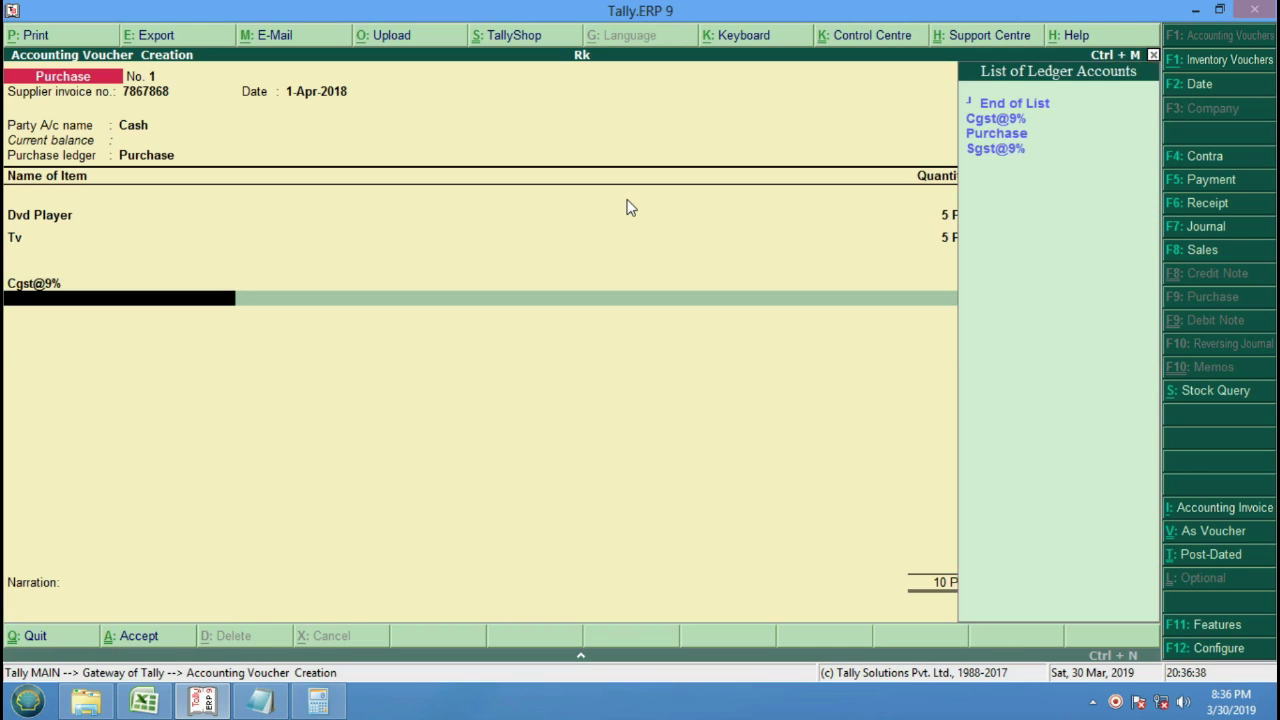
pyautogui.press('Down')
pyautogui.press('Down')
pyautogui.press('Down')
pyautogui.press('Return')
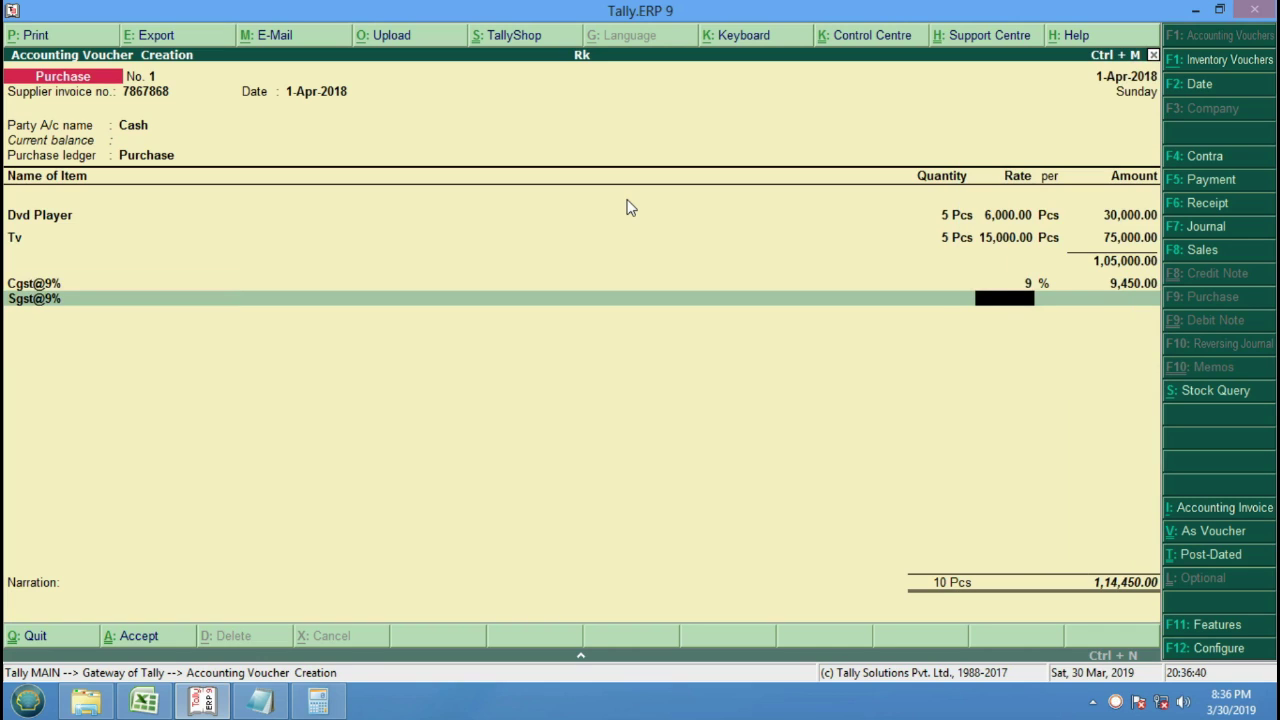
pyautogui.write('9%')
pyautogui.press('Return')
pyautogui.press('Return')
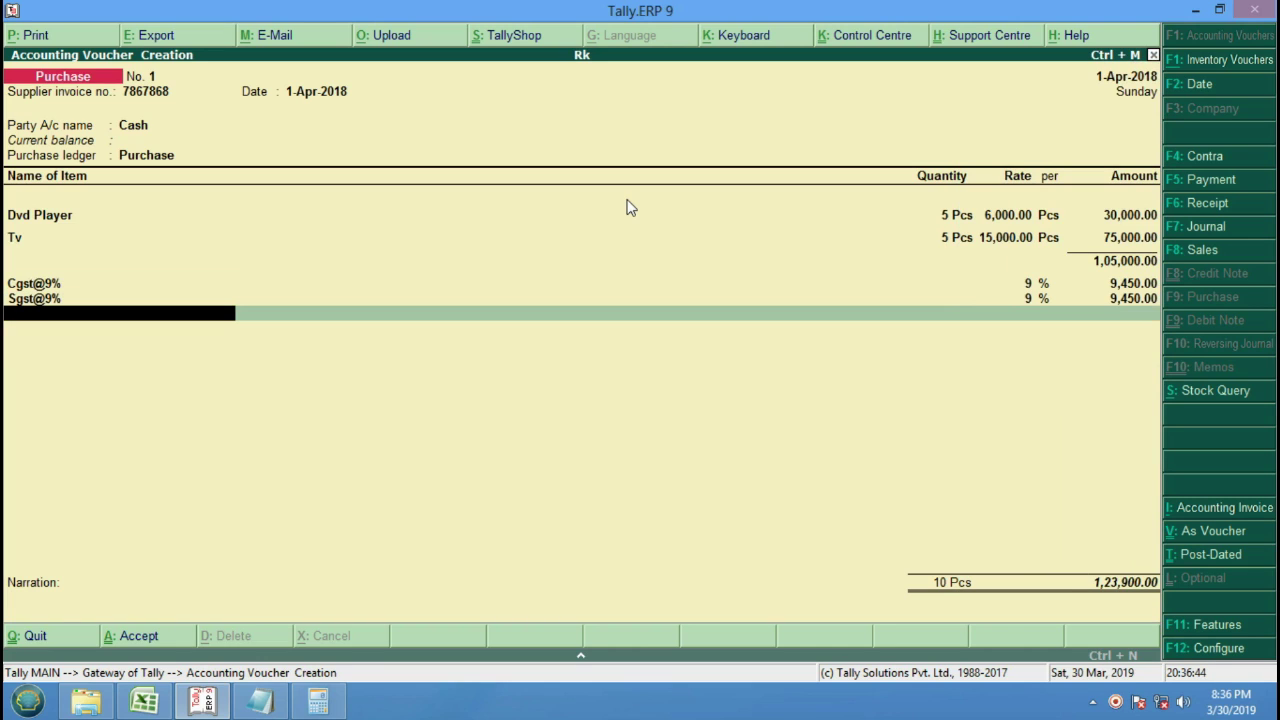
pyautogui.press('Return')
pyautogui.press('Return')
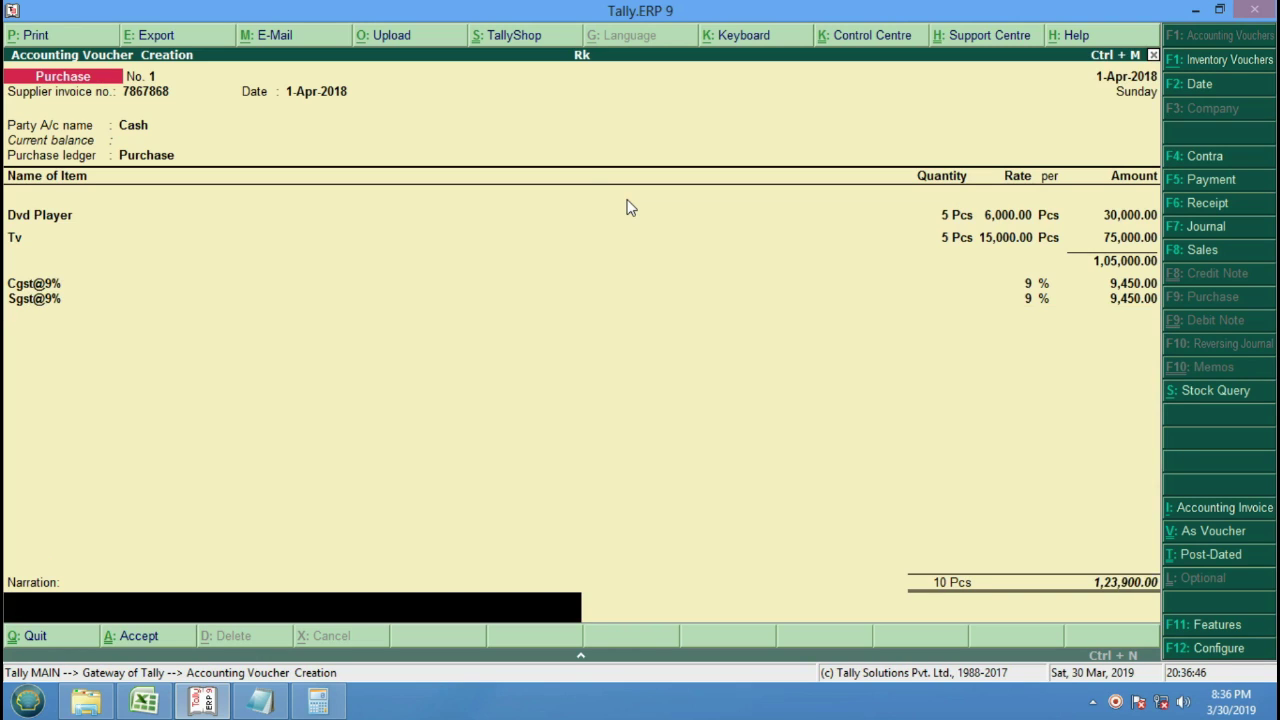
pyautogui.press('Return')
pyautogui.press('Return')
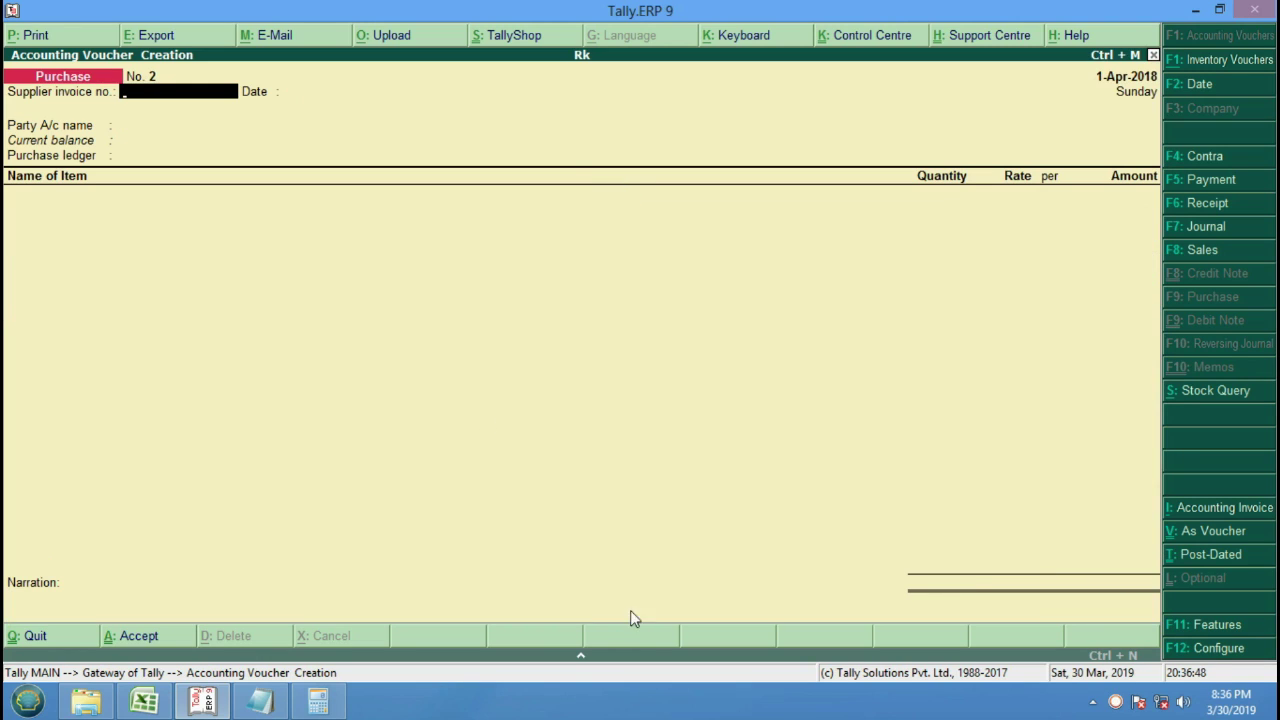
pyautogui.press('Escape')
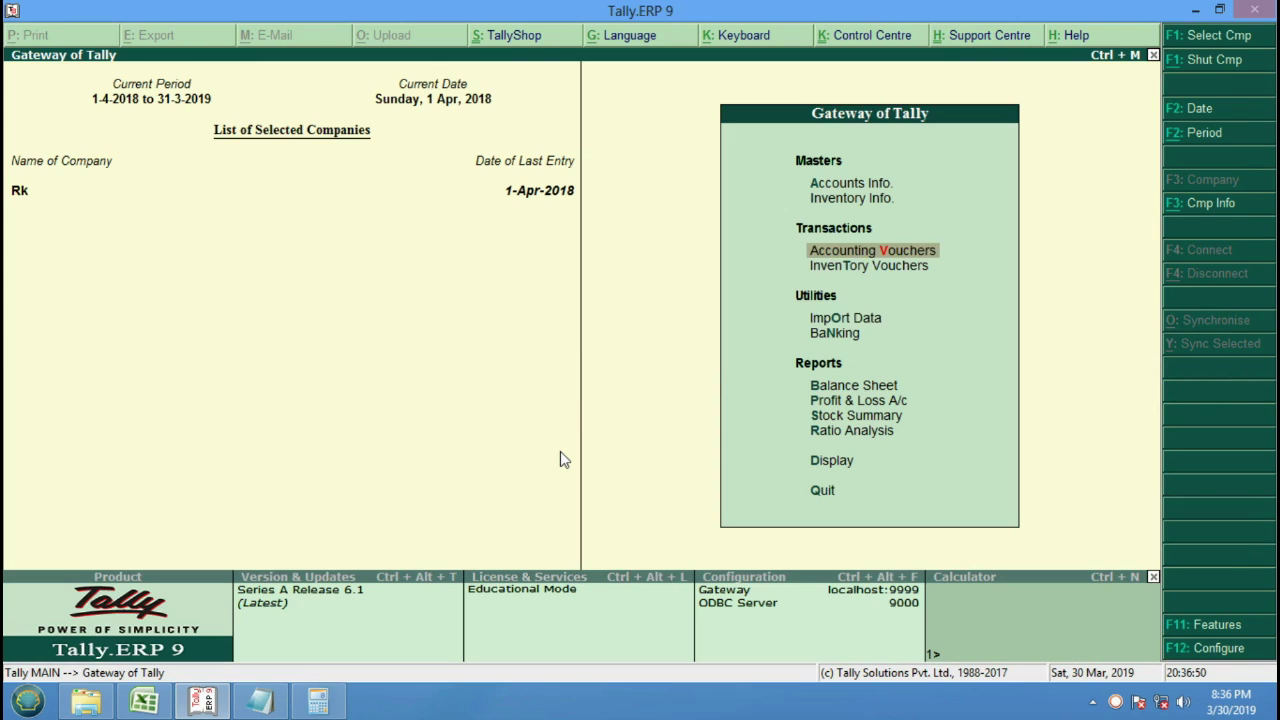
# Open the Cash purchase voucher from the Day Book.
pyautogui.press('Down')
pyautogui.press('Down')
pyautogui.press('Down')
pyautogui.press('Down')
pyautogui.press('Down')
pyautogui.press('Down')
pyautogui.press('Down')
pyautogui.press('Down')
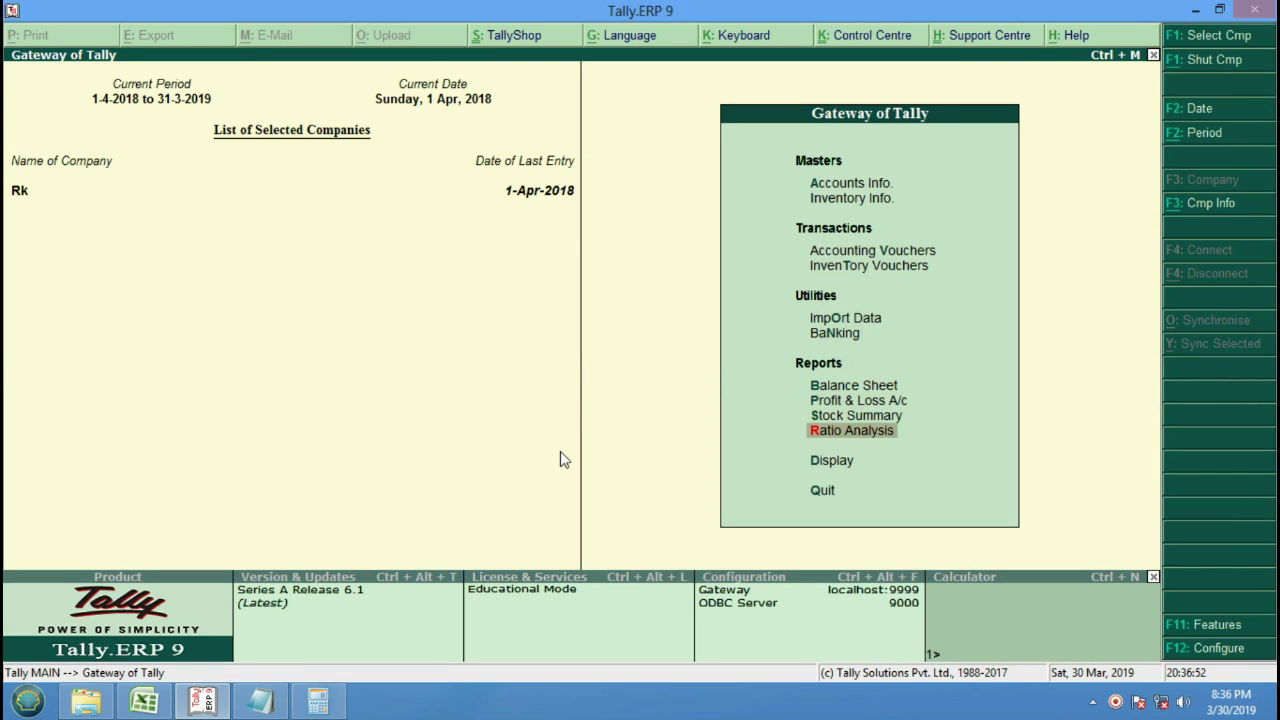
pyautogui.press('Return')
pyautogui.press('Down')
pyautogui.press('Return')
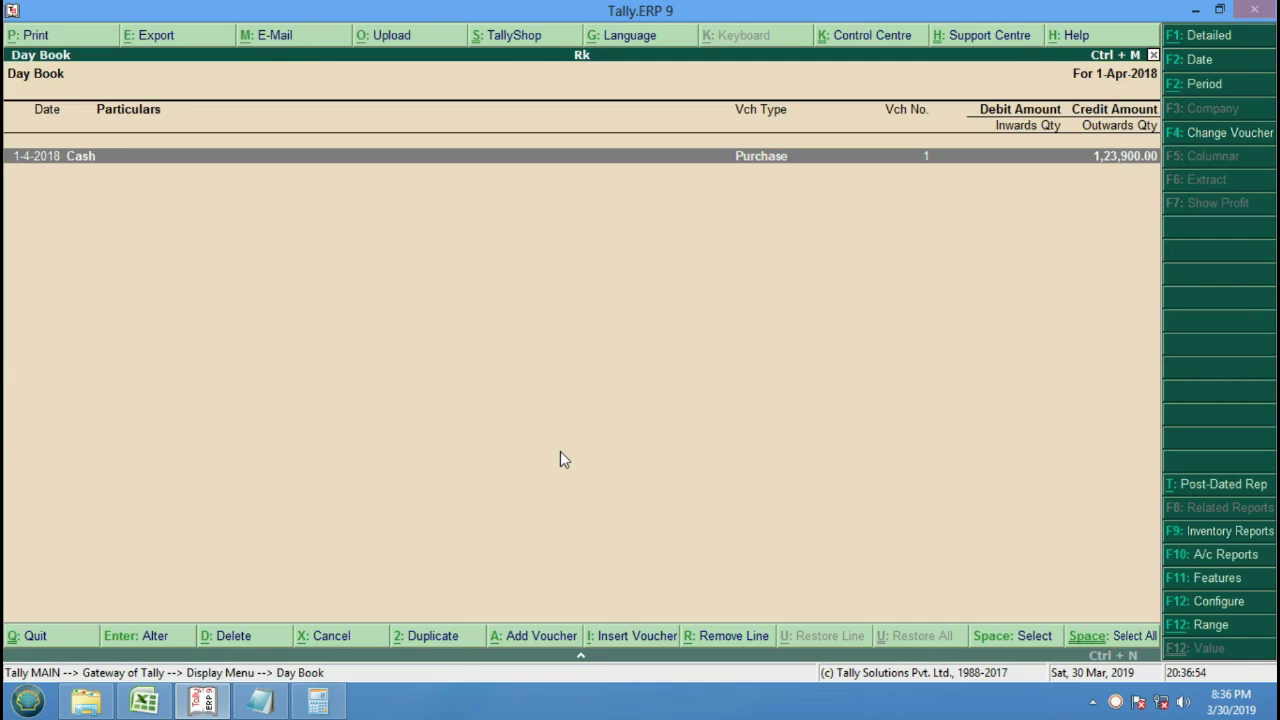
pyautogui.press('Return')
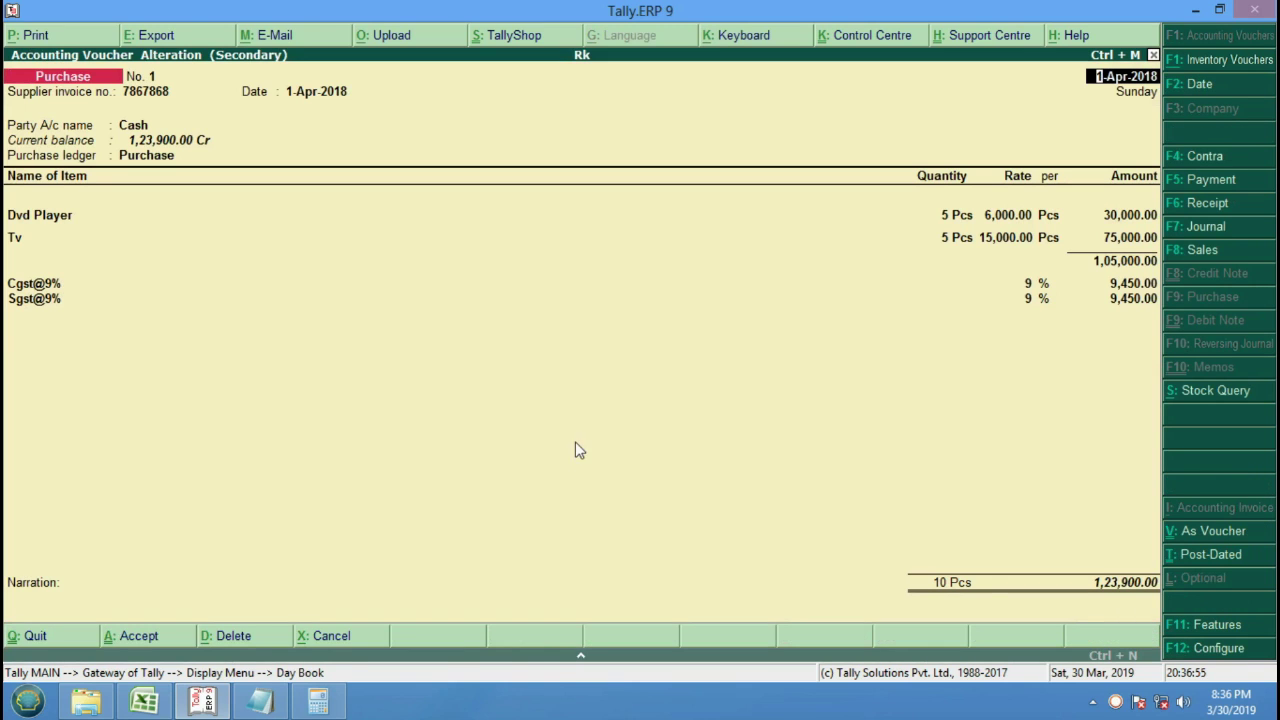
# Print the voucher to an OpenXPS file named 01.
pyautogui.click(86, 36)
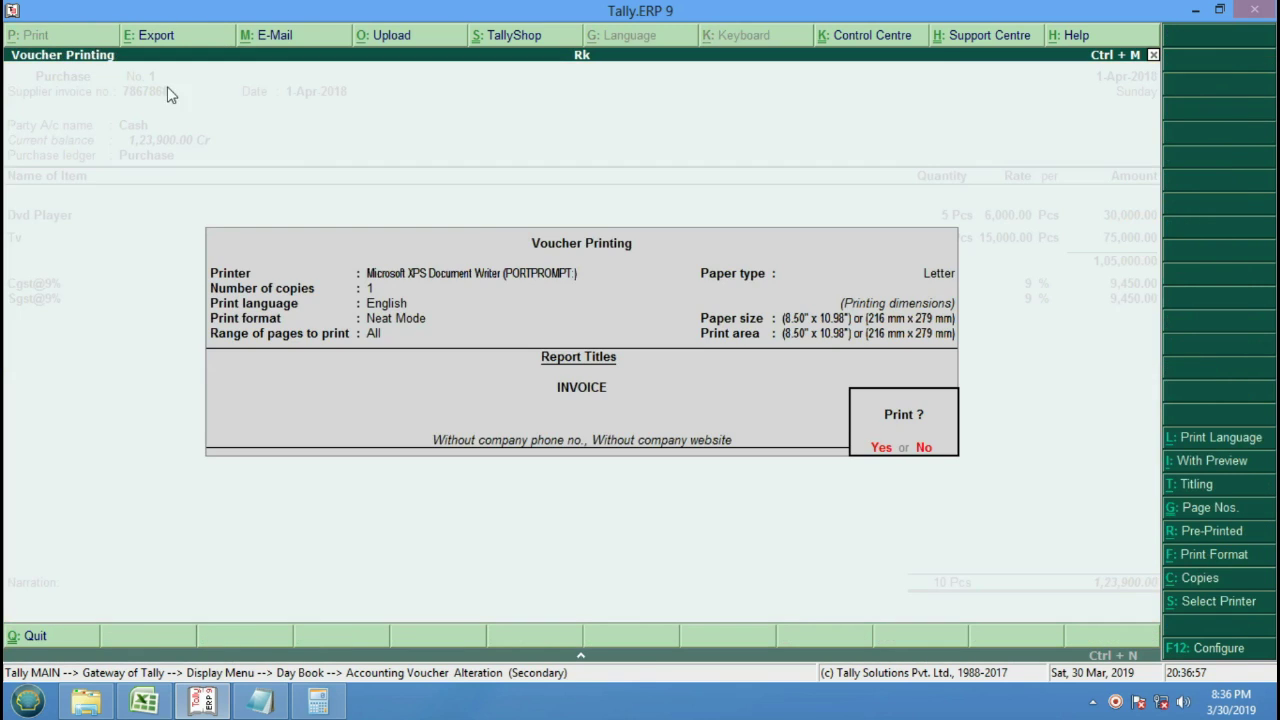
pyautogui.click(875, 450)
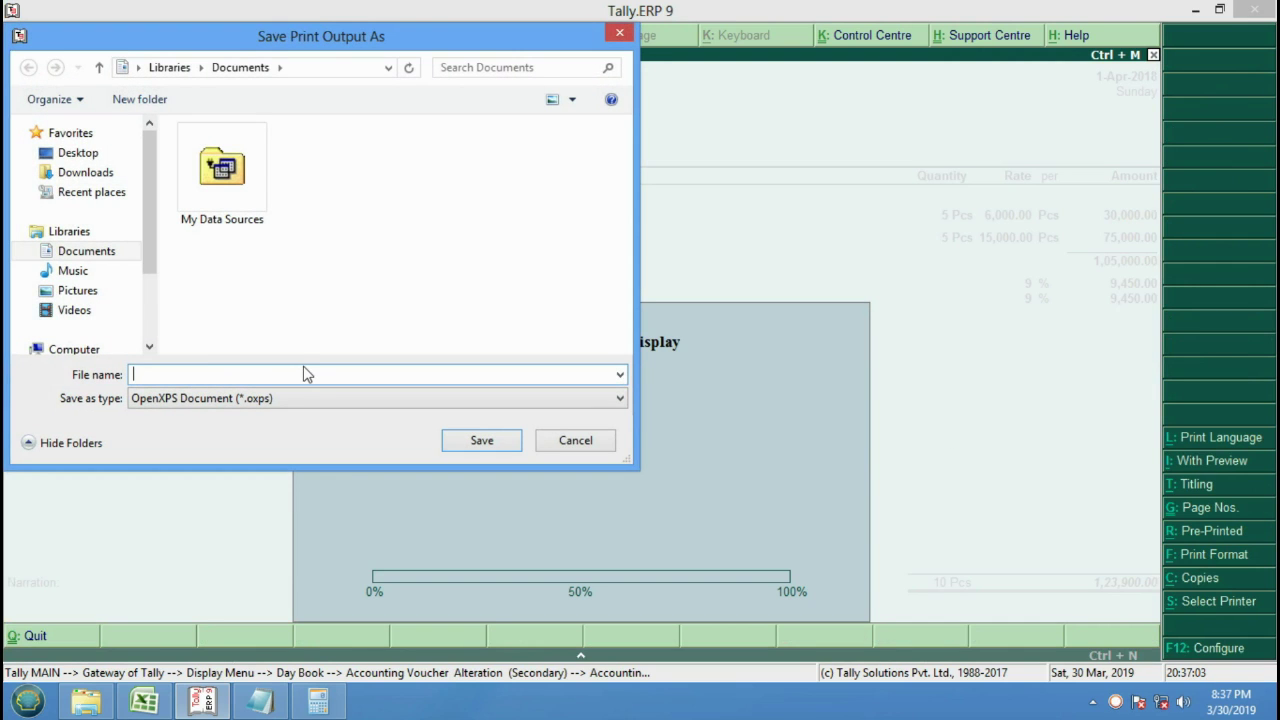
pyautogui.write('01')
pyautogui.click(498, 449)
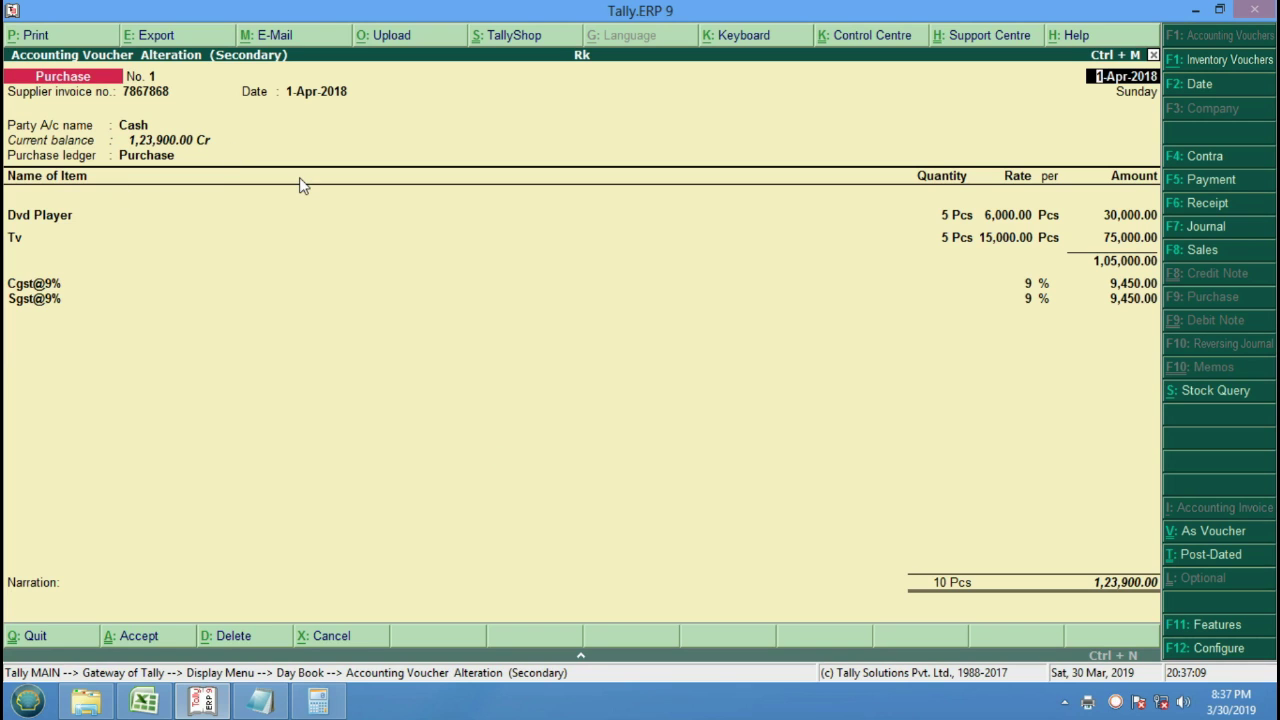
# Quit the voucher to the Gateway, shut company Rk and load company Sk.
pyautogui.press('Escape')
pyautogui.press('y')
pyautogui.press('Escape')
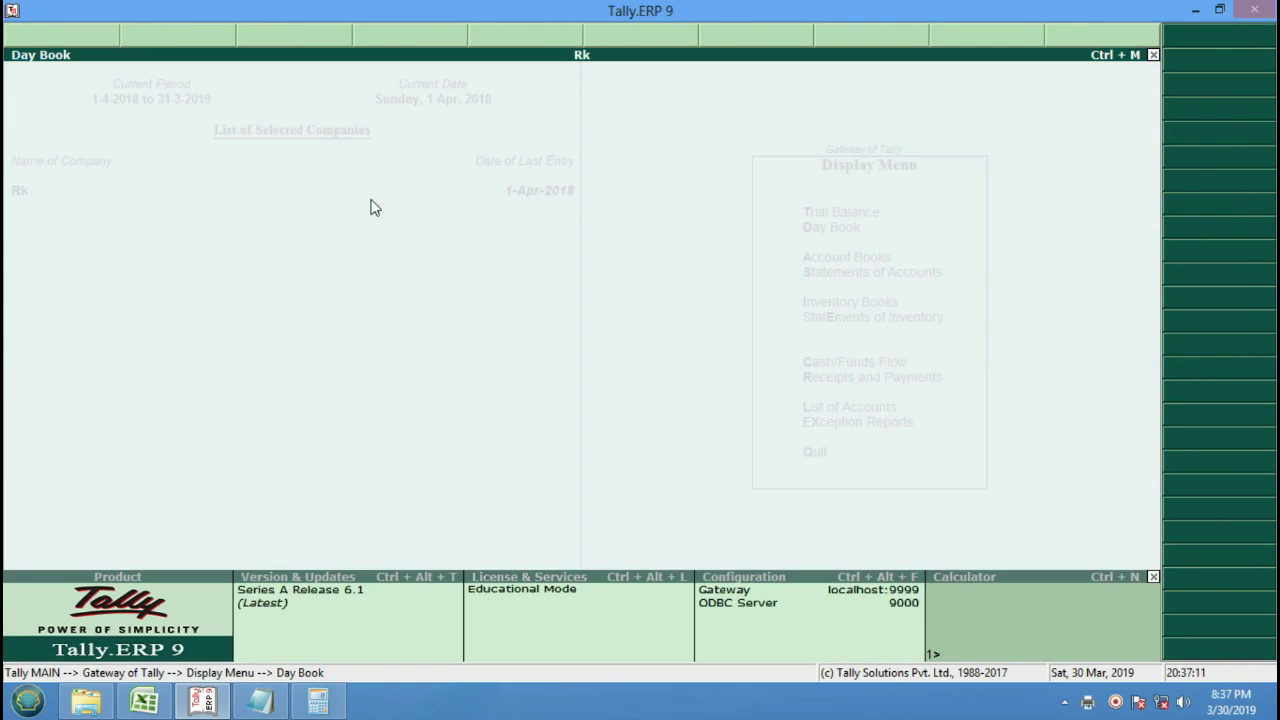
pyautogui.press('Escape')
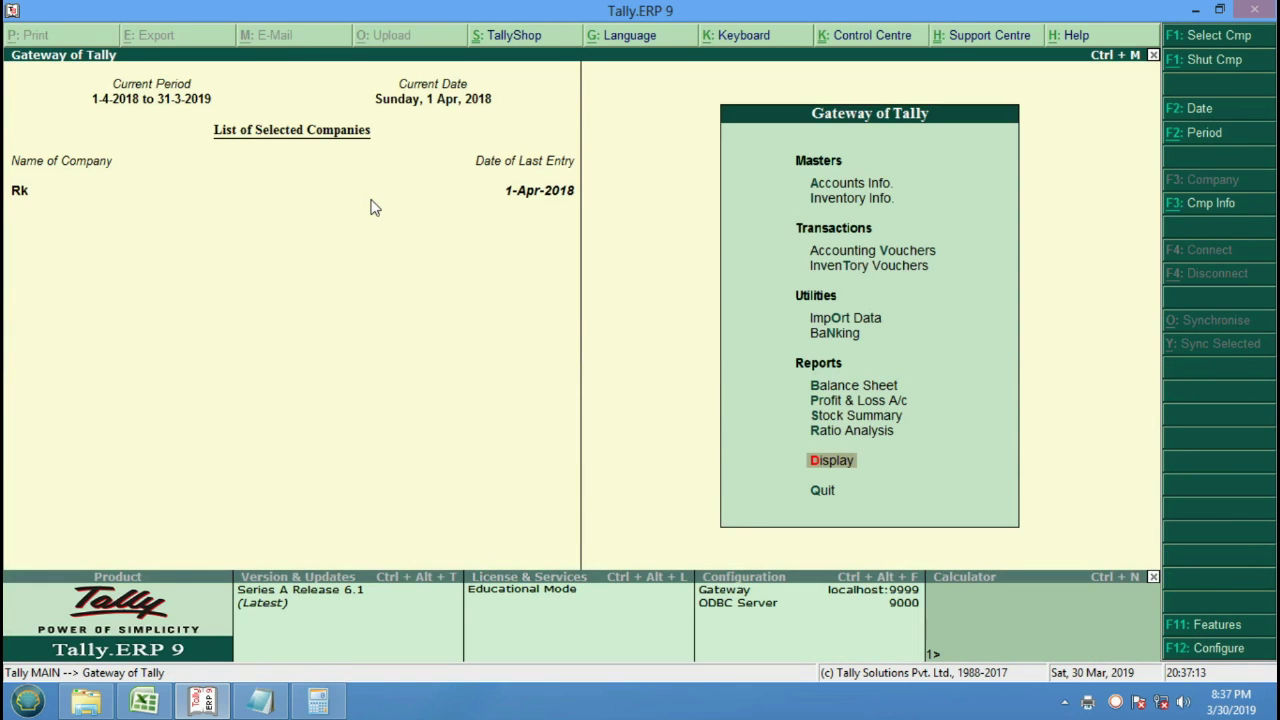
pyautogui.hotkey('alt', 'F3')
pyautogui.press('Down')
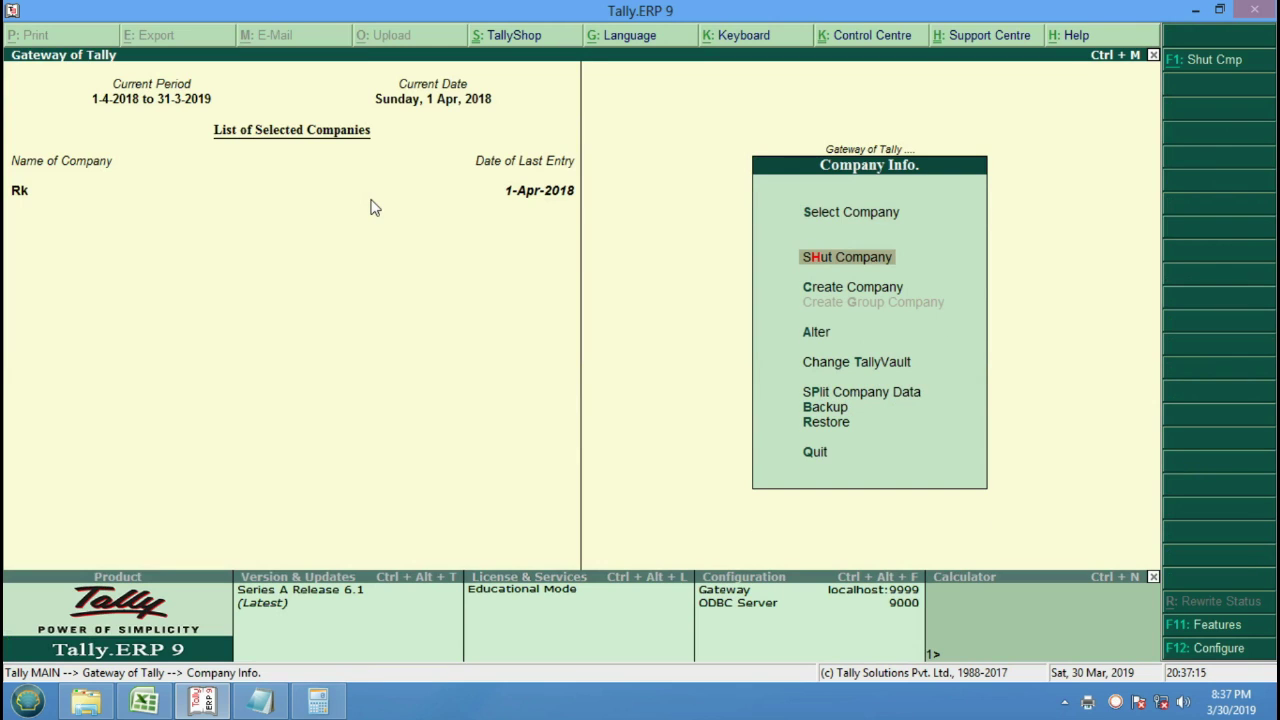
pyautogui.press('Return')
pyautogui.press('Return')
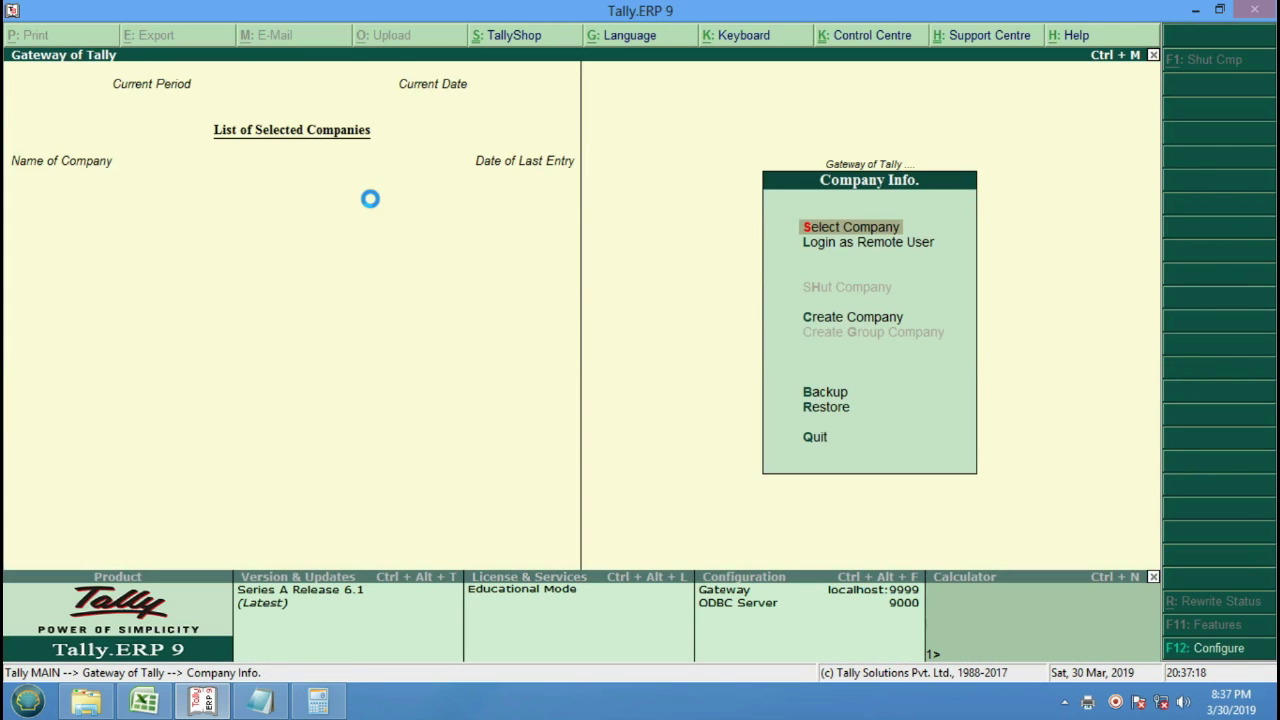
pyautogui.press('Return')
pyautogui.press('Down')
pyautogui.press('Down')
pyautogui.press('Down')
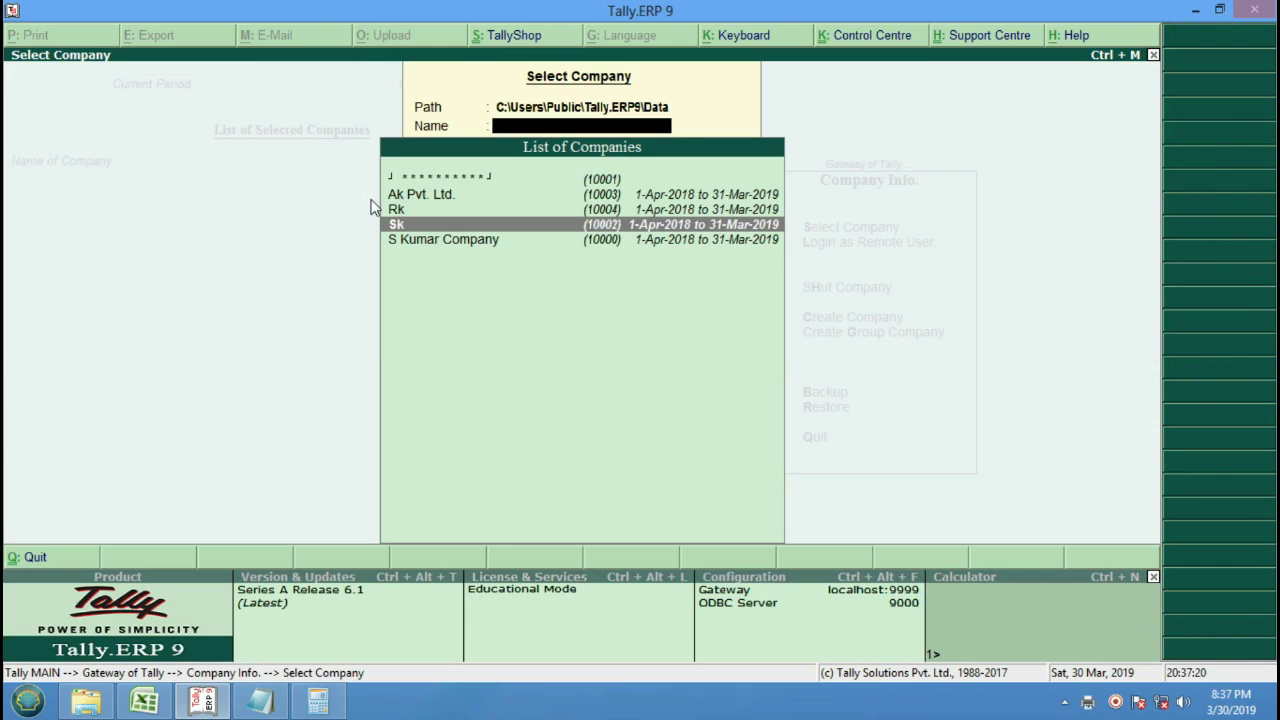
pyautogui.press('Return')
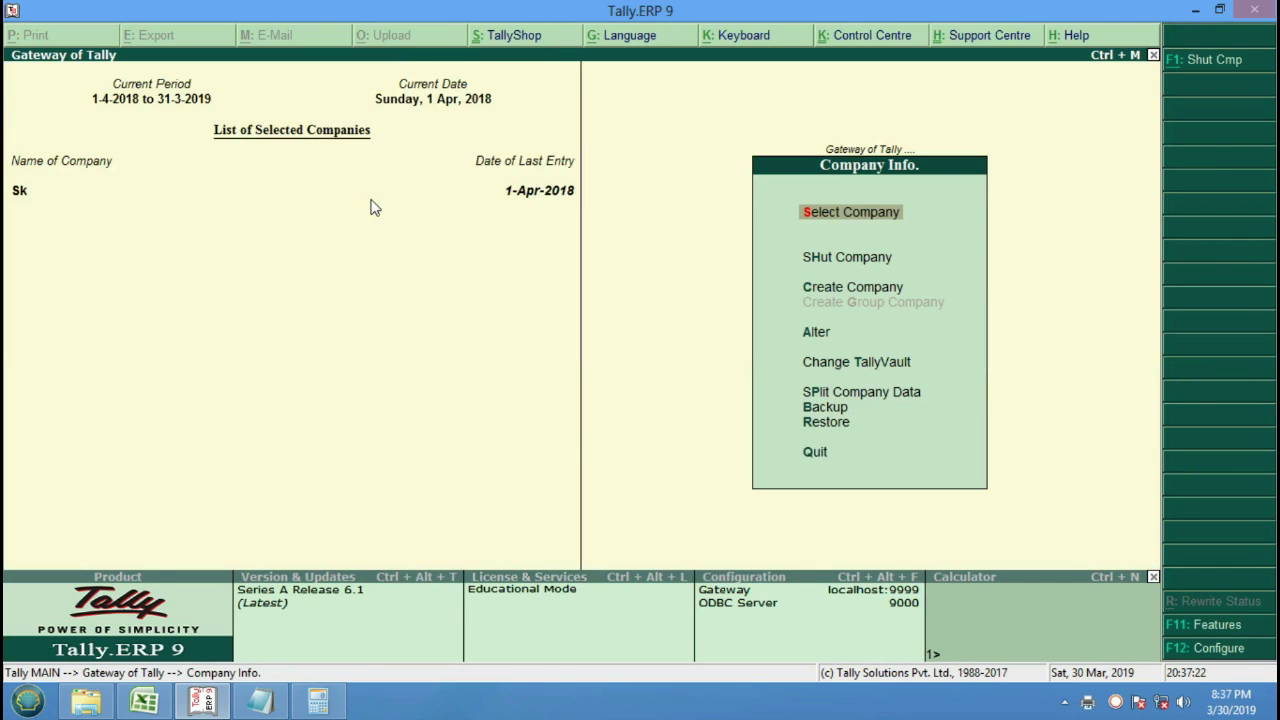
# View the Purchase voucher in Sk's Day Book.
pyautogui.press('Escape')
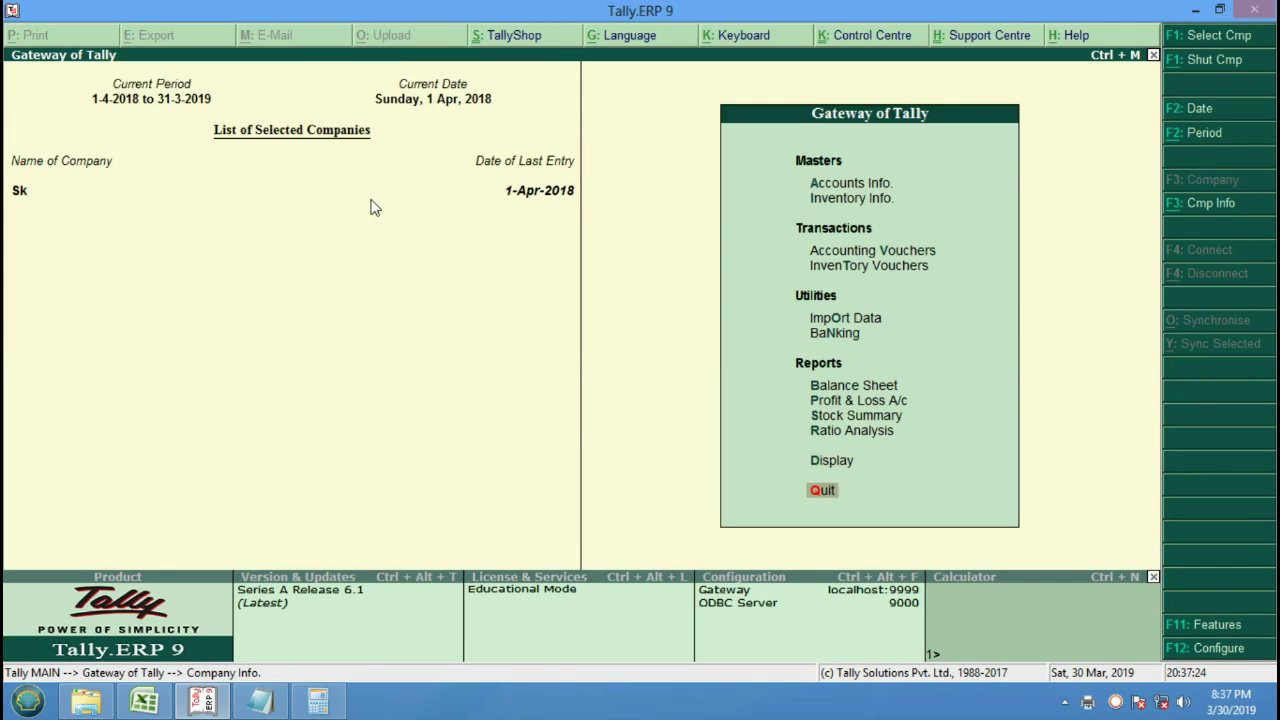
pyautogui.press('d')
pyautogui.press('Down')
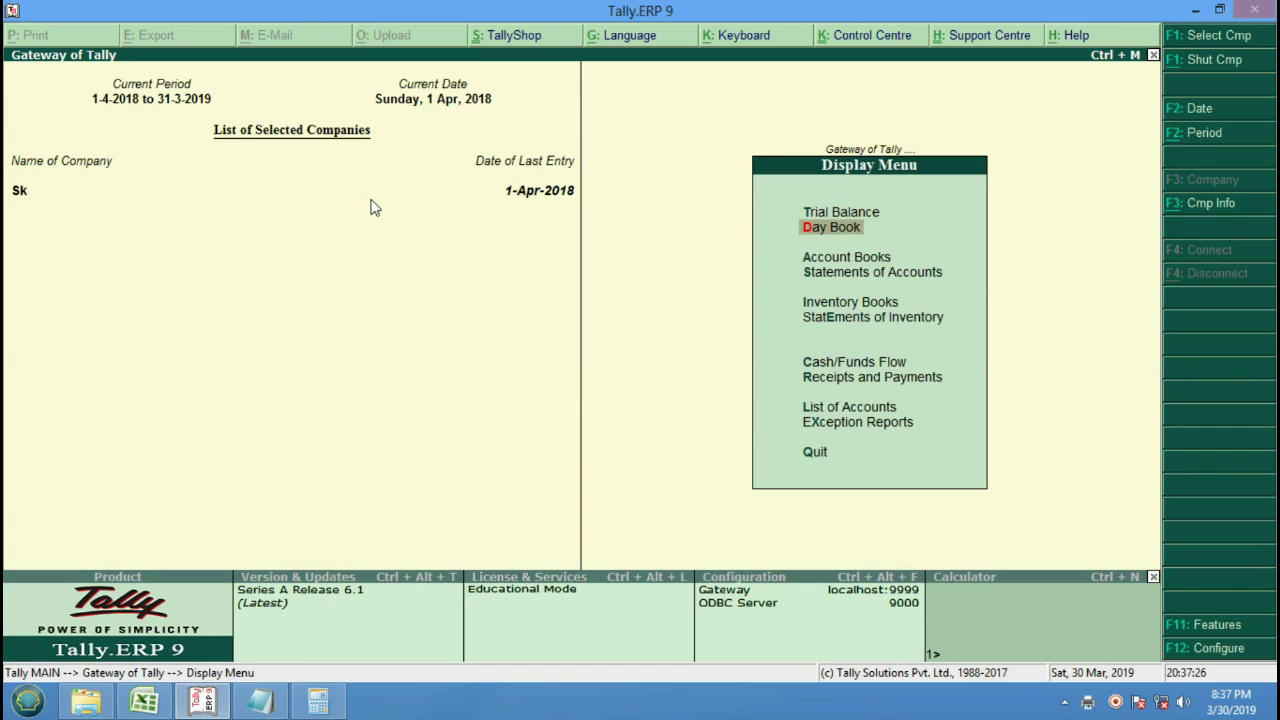
pyautogui.press('Return')
pyautogui.press('Down')
pyautogui.press('Down')
pyautogui.press('Down')
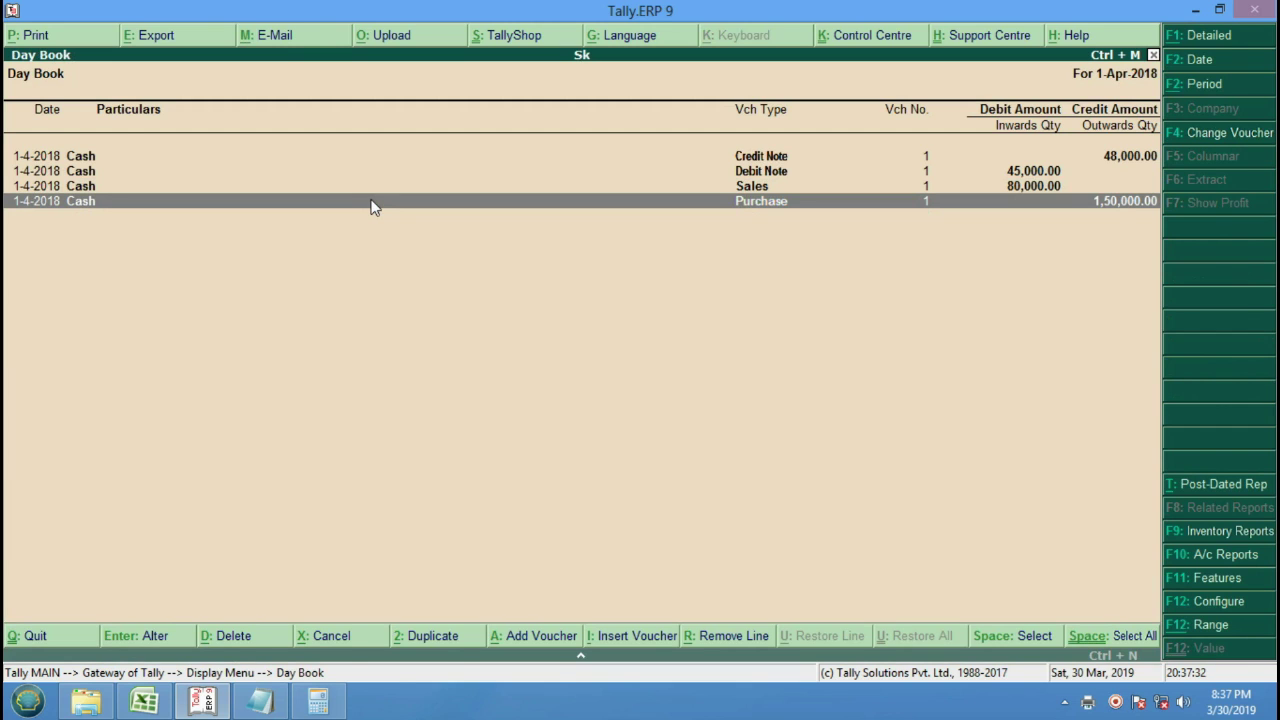
pyautogui.press('Return')
pyautogui.press('Return')
pyautogui.press('Escape')
pyautogui.press('Escape')
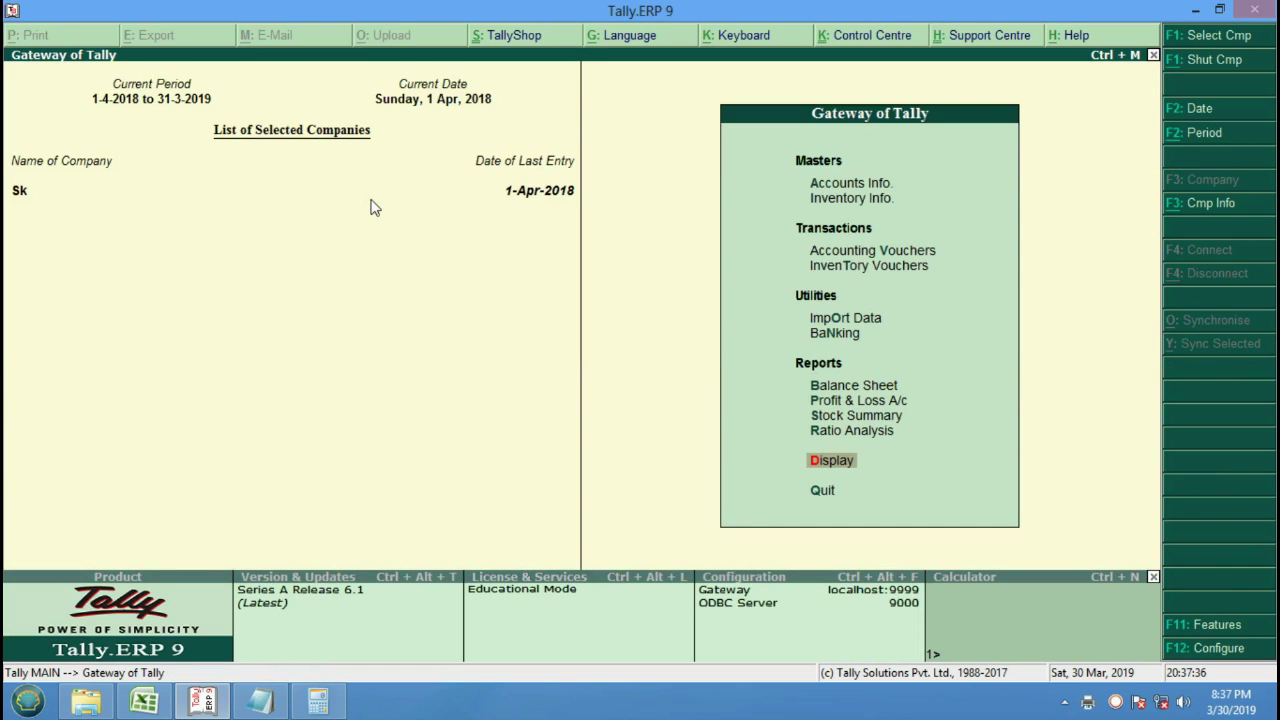
# Shut company Sk.
pyautogui.hotkey('alt', 'F3')
pyautogui.press('Down')
pyautogui.press('Return')
pyautogui.press('Return')
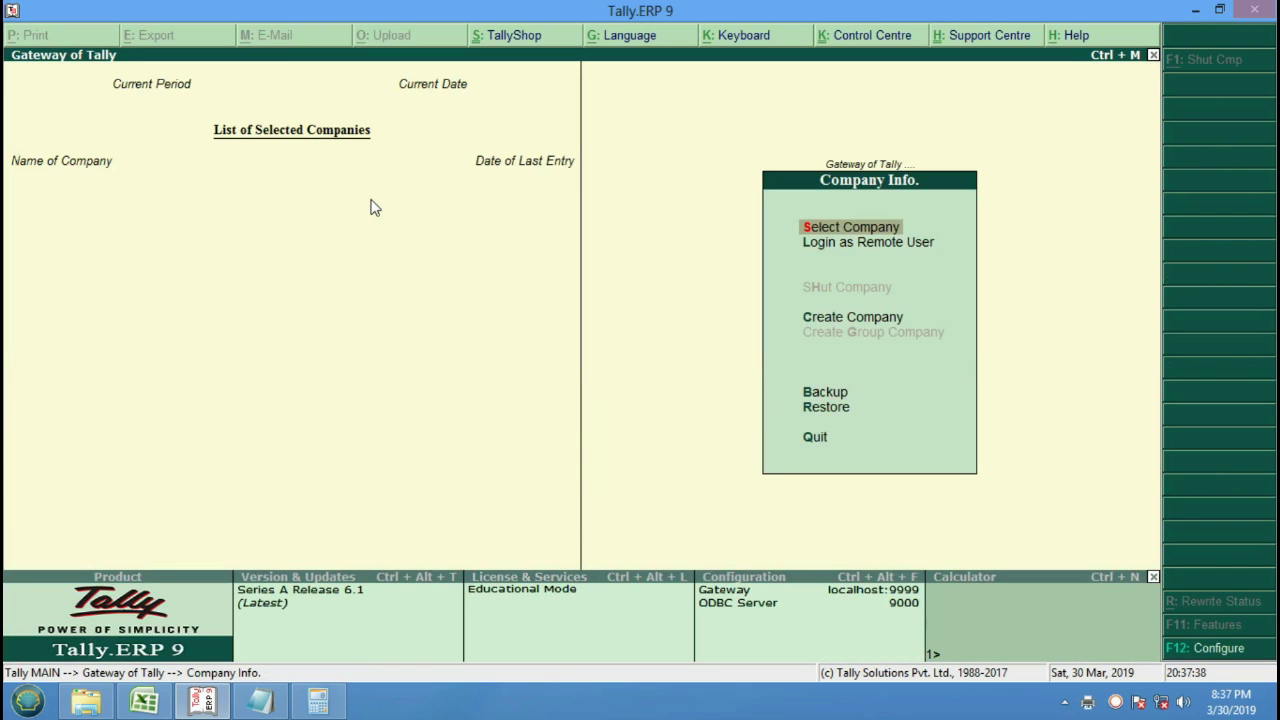
# Load the company Ak Pvt. Ltd. and return to the Gateway of Tally.
pyautogui.press('Down')
pyautogui.press('Down')
pyautogui.press('Up')
pyautogui.press('Up')
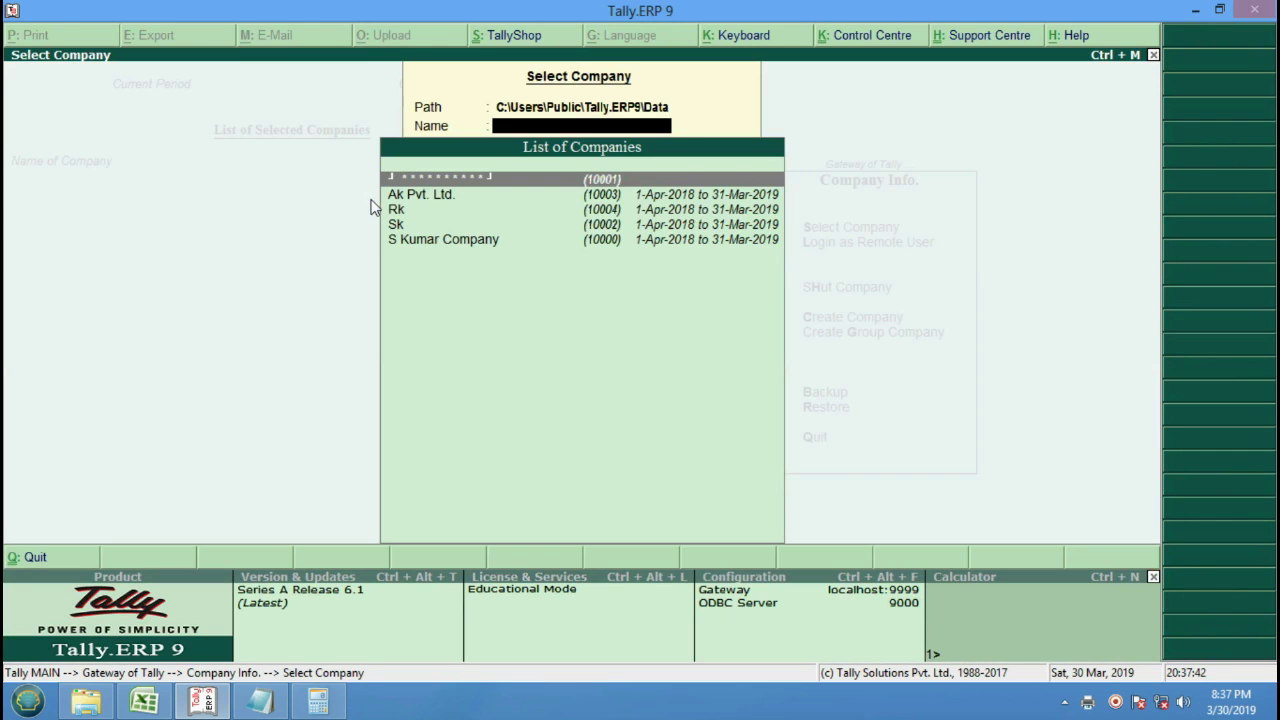
pyautogui.press('Down')
pyautogui.press('Down')
pyautogui.press('Down')
pyautogui.press('Down')
pyautogui.press('Up')
pyautogui.press('Up')
pyautogui.press('Up')
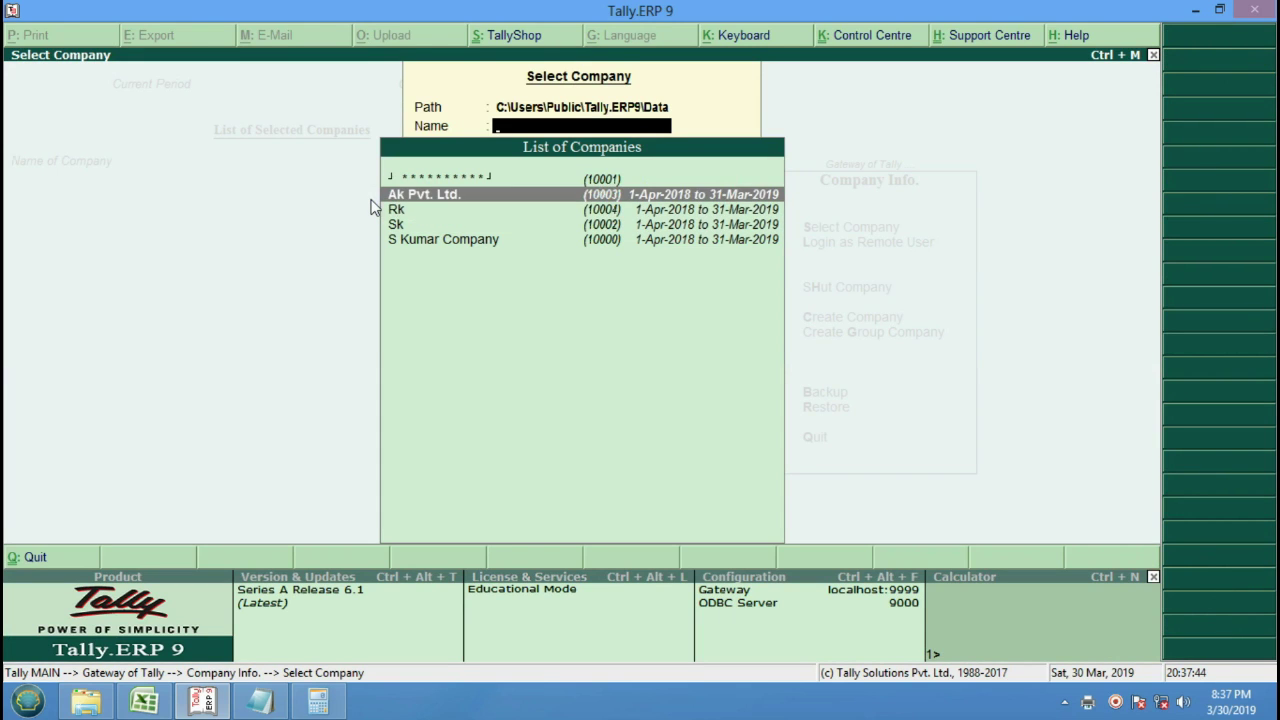
pyautogui.press('Return')
pyautogui.press('Escape')
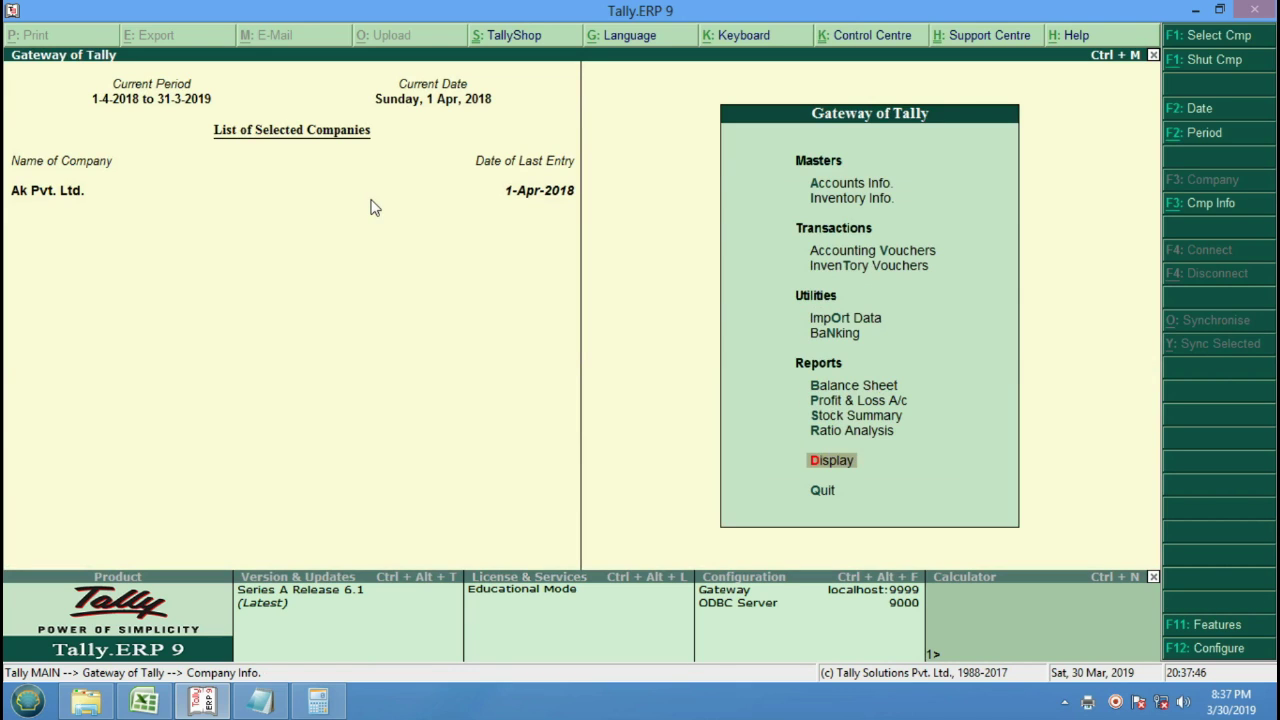
# Open Ak Pvt. Ltd.'s Day Book and its Cash purchase voucher No. 1.
pyautogui.press('Down')
pyautogui.press('Up')
pyautogui.press('Return')
pyautogui.press('Down')
pyautogui.press('Return')
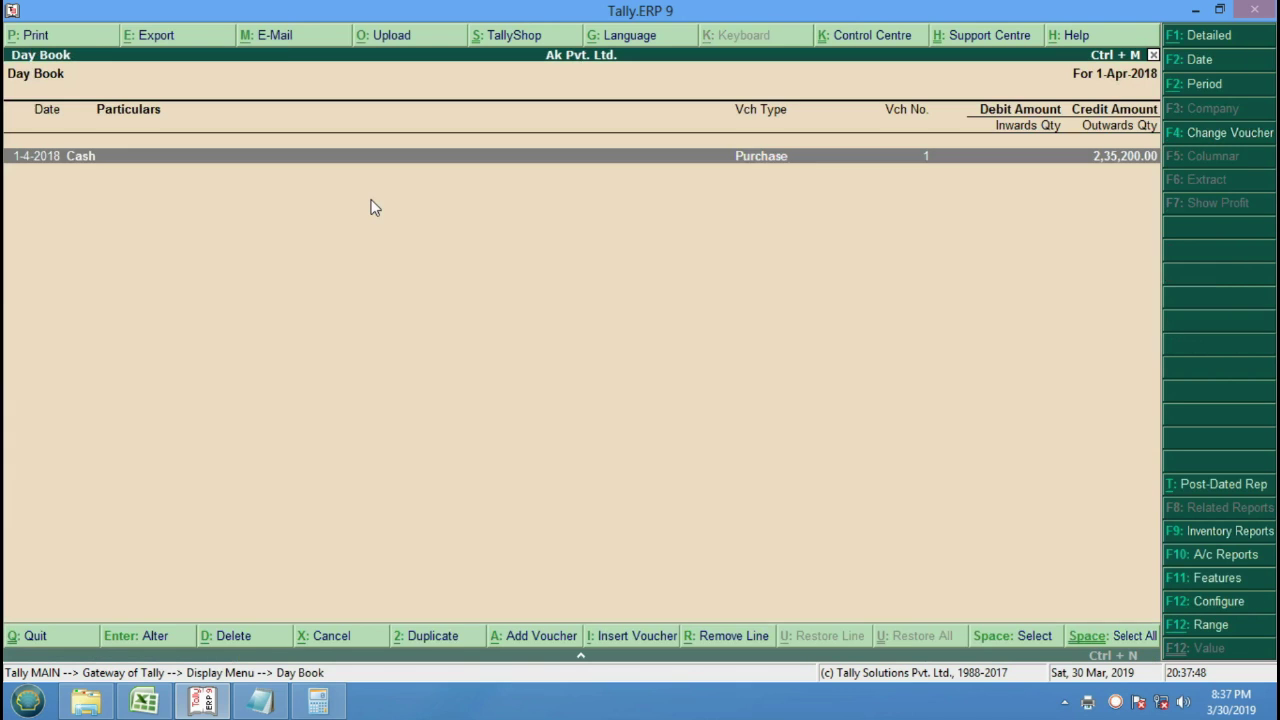
pyautogui.press('Return')
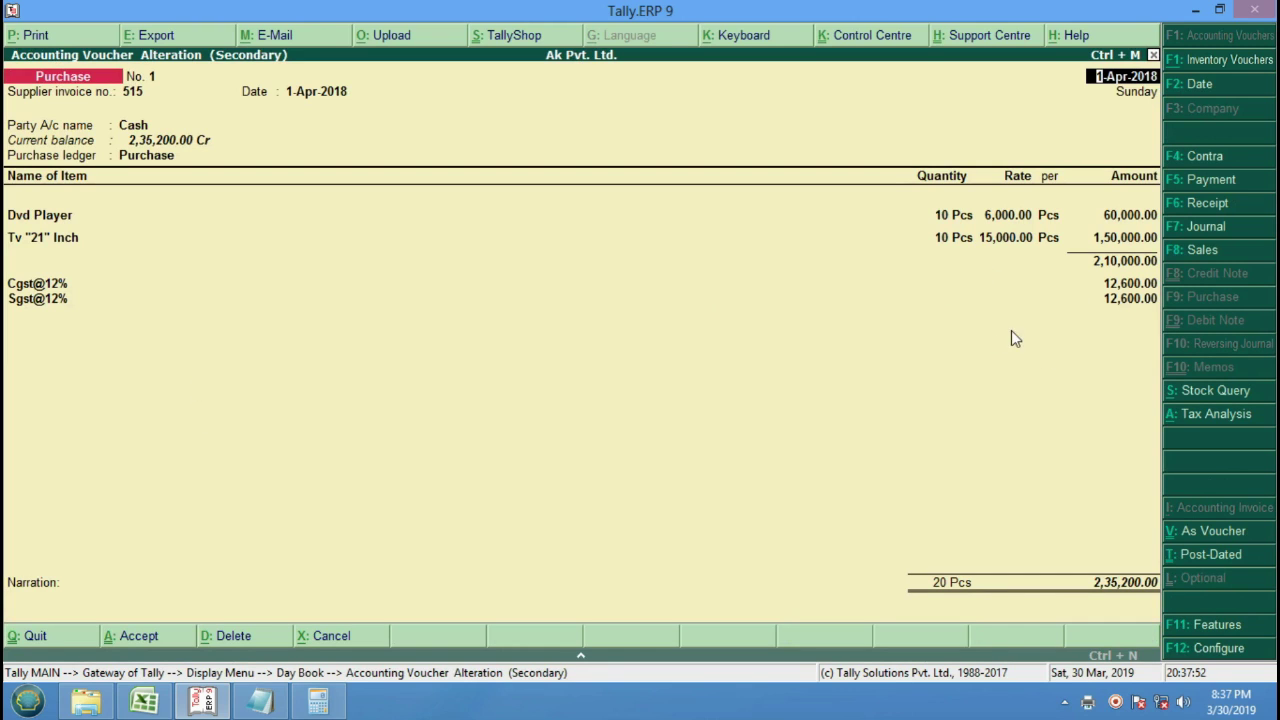
# Print the purchase voucher to an OpenXPS file and minimize Tally.
pyautogui.click(50, 40)
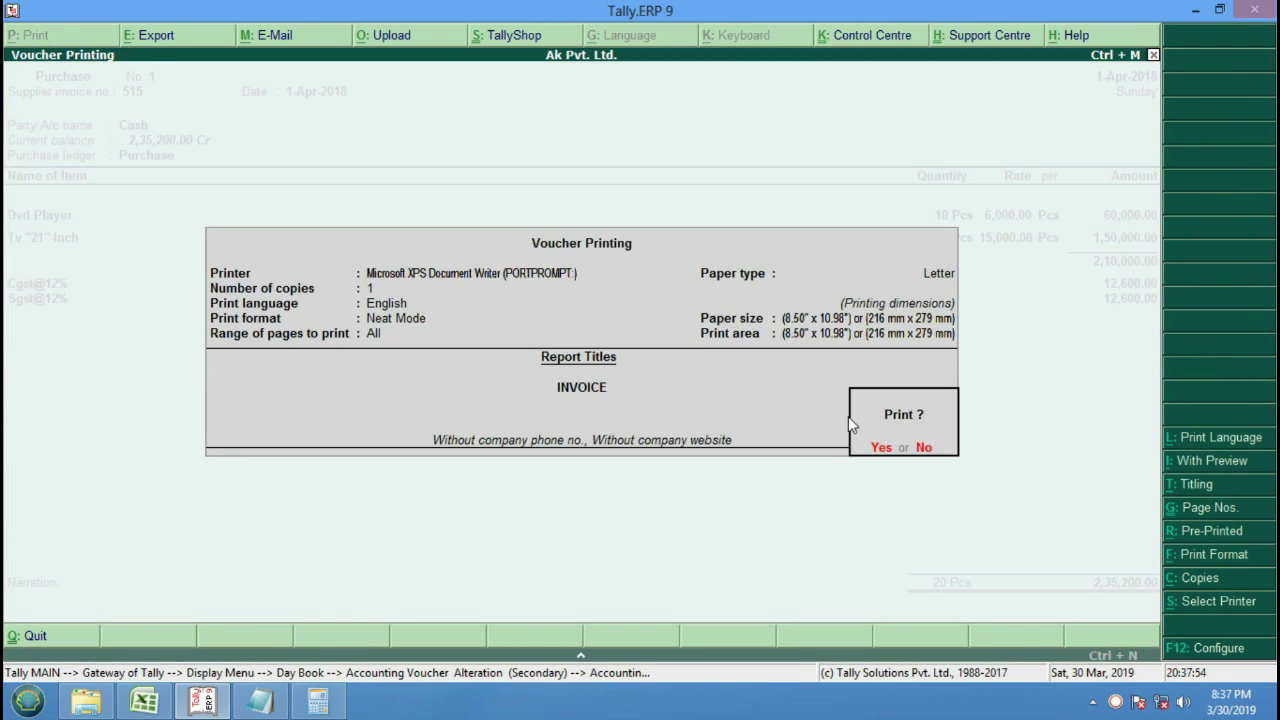
pyautogui.click(884, 450)
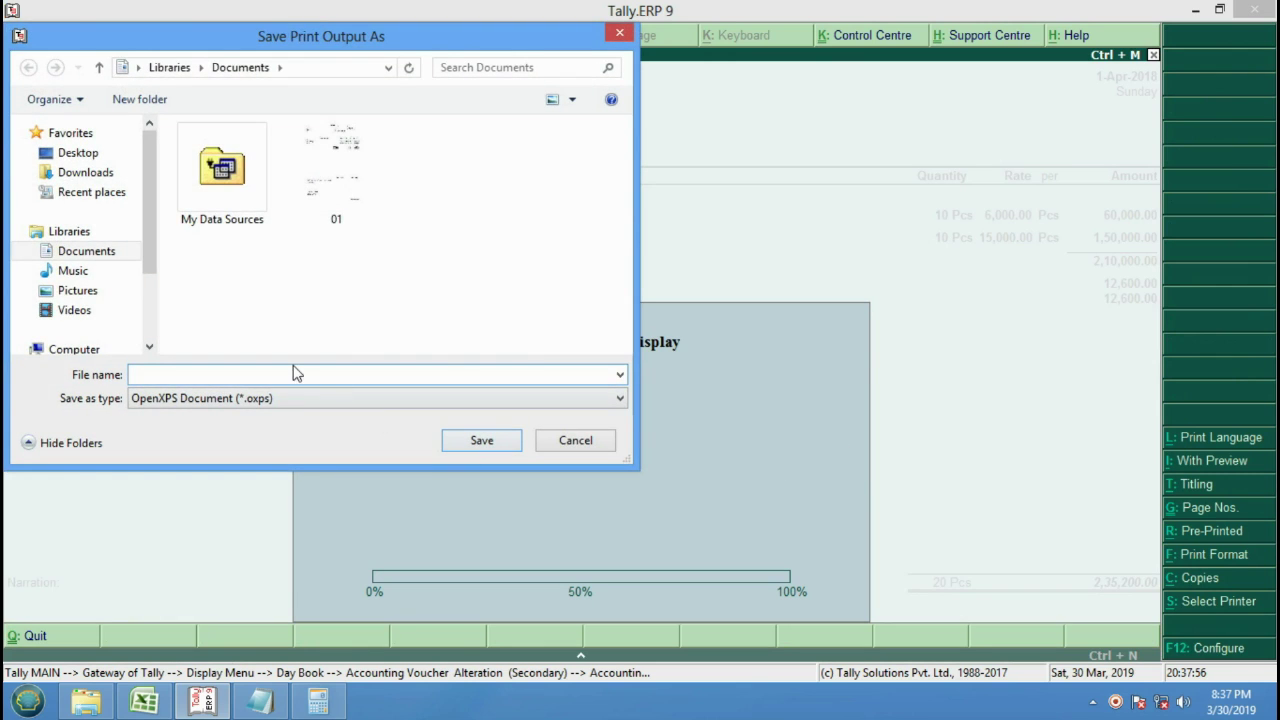
pyautogui.write('01')
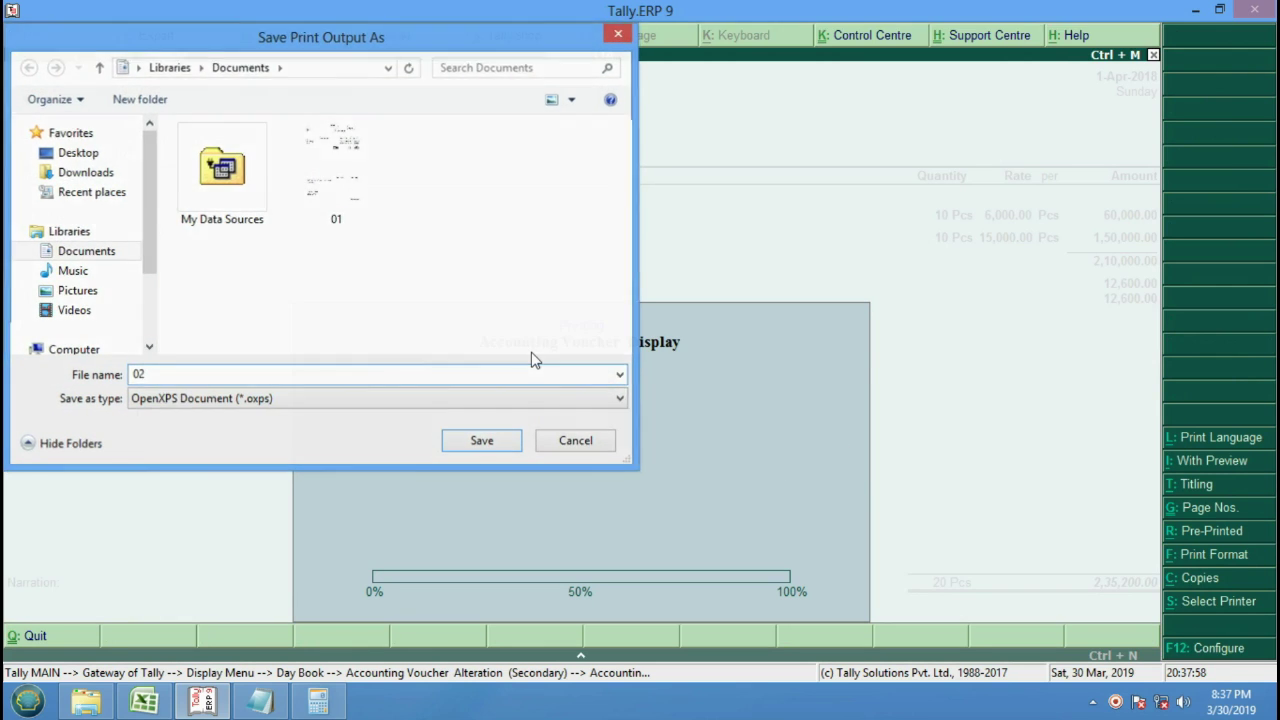
pyautogui.press('Return')
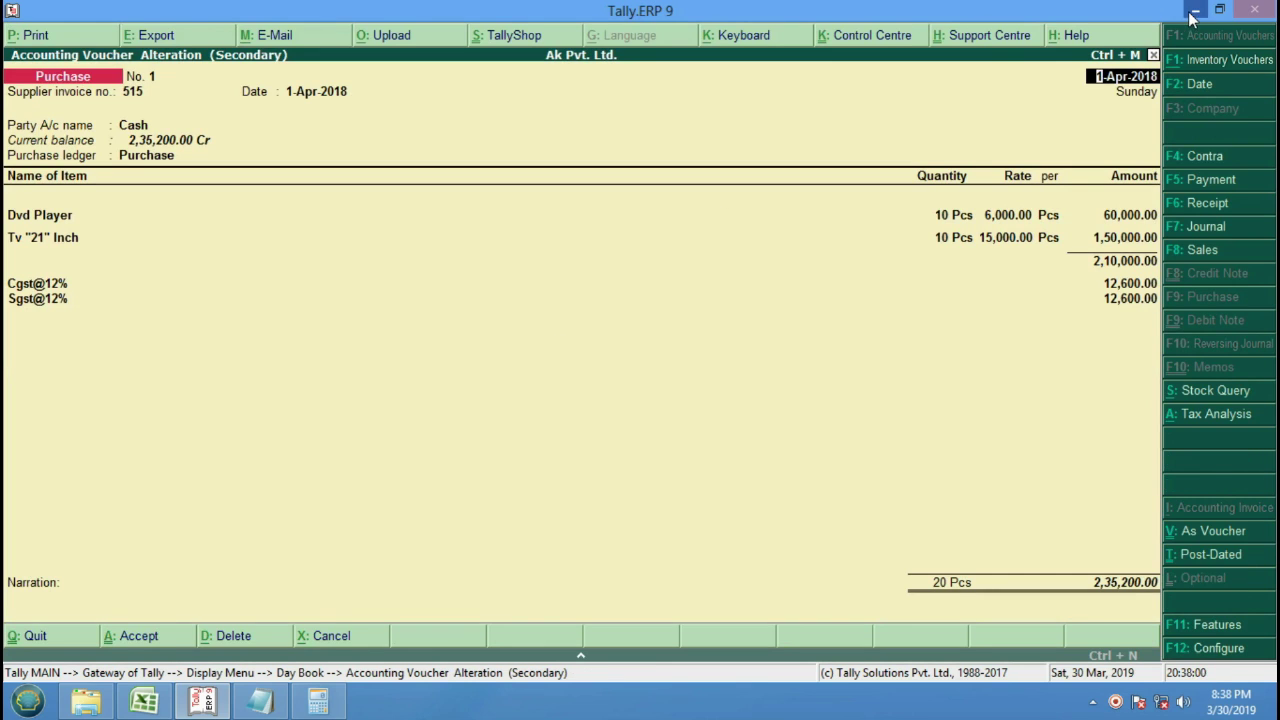
pyautogui.click(1195, 9)
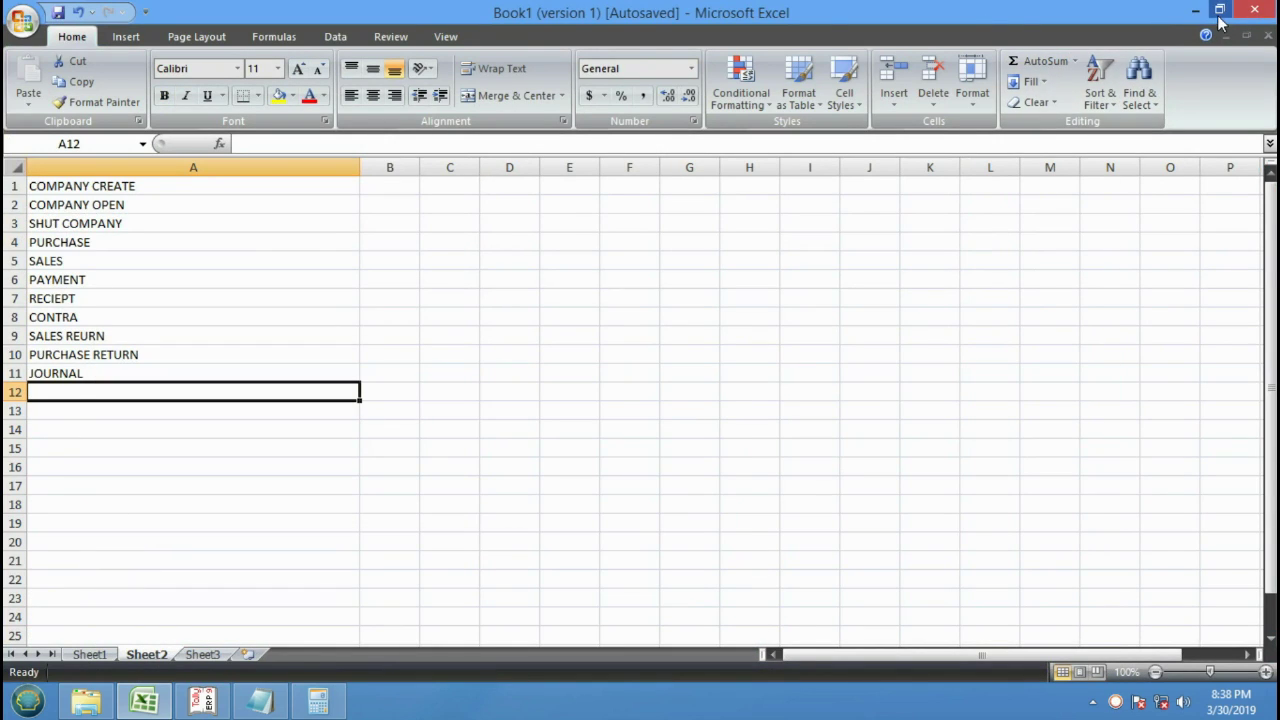
# Close Calculator and Notepad, discarding the unsaved notes.
pyautogui.click(1195, 11)
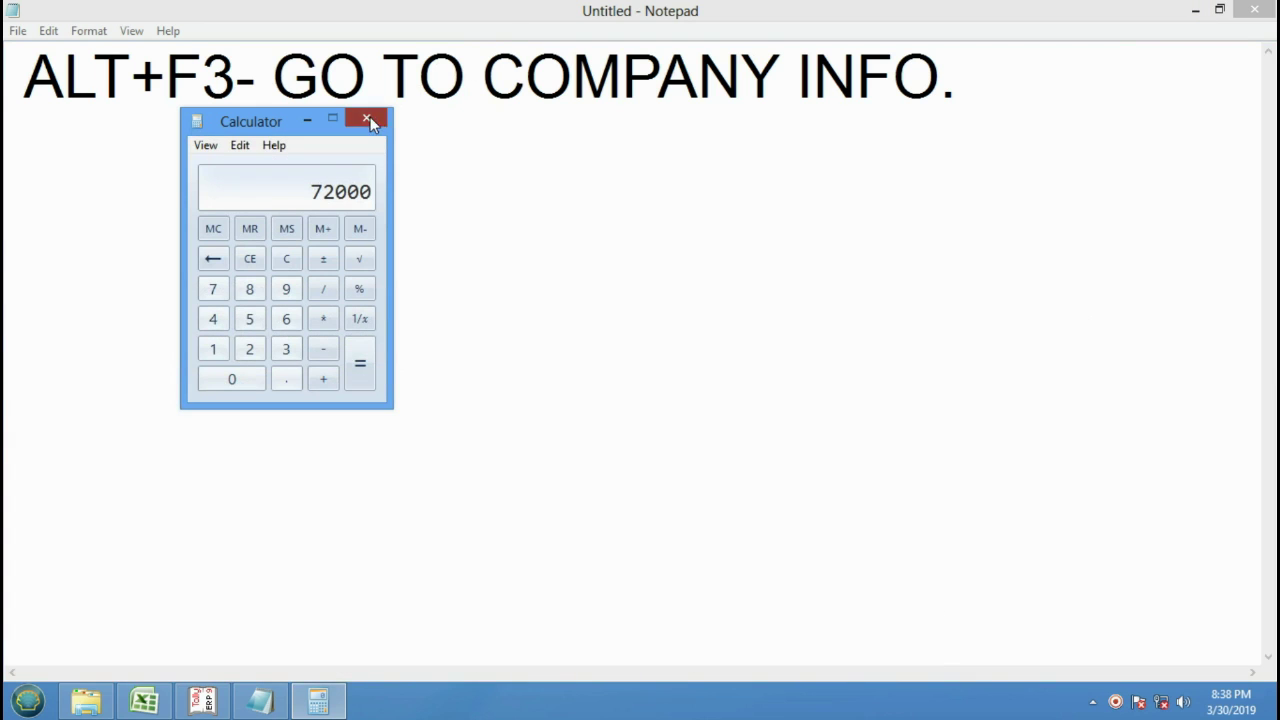
pyautogui.click(369, 121)
pyautogui.click(1254, 9)
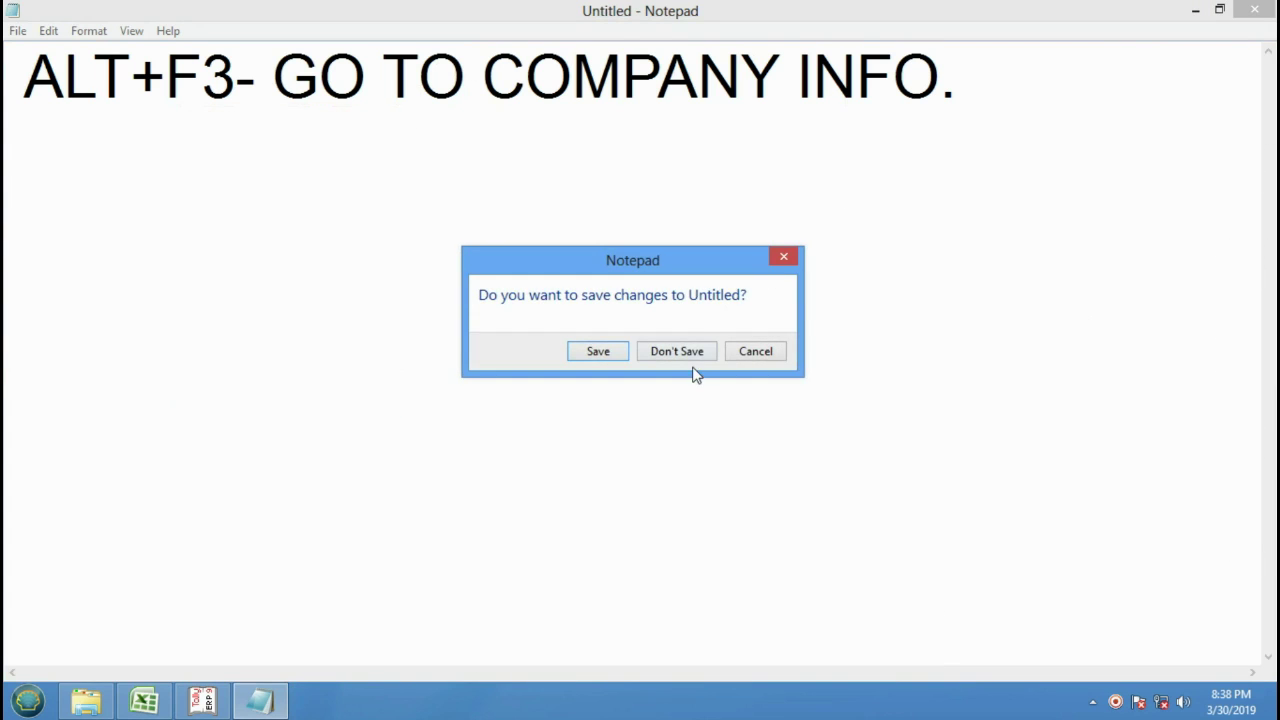
pyautogui.click(694, 357)
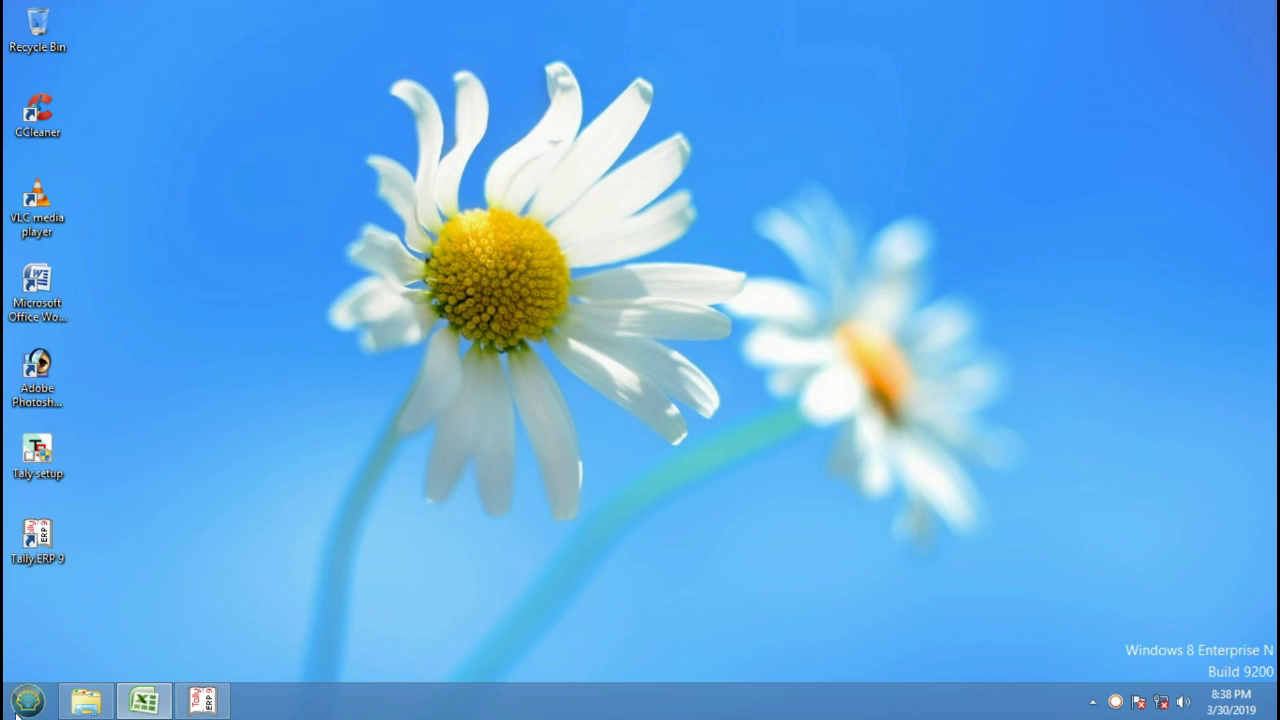
# Open the Documents library full-screen and open invoice file 01.
pyautogui.click(28, 700)
pyautogui.click(302, 314)
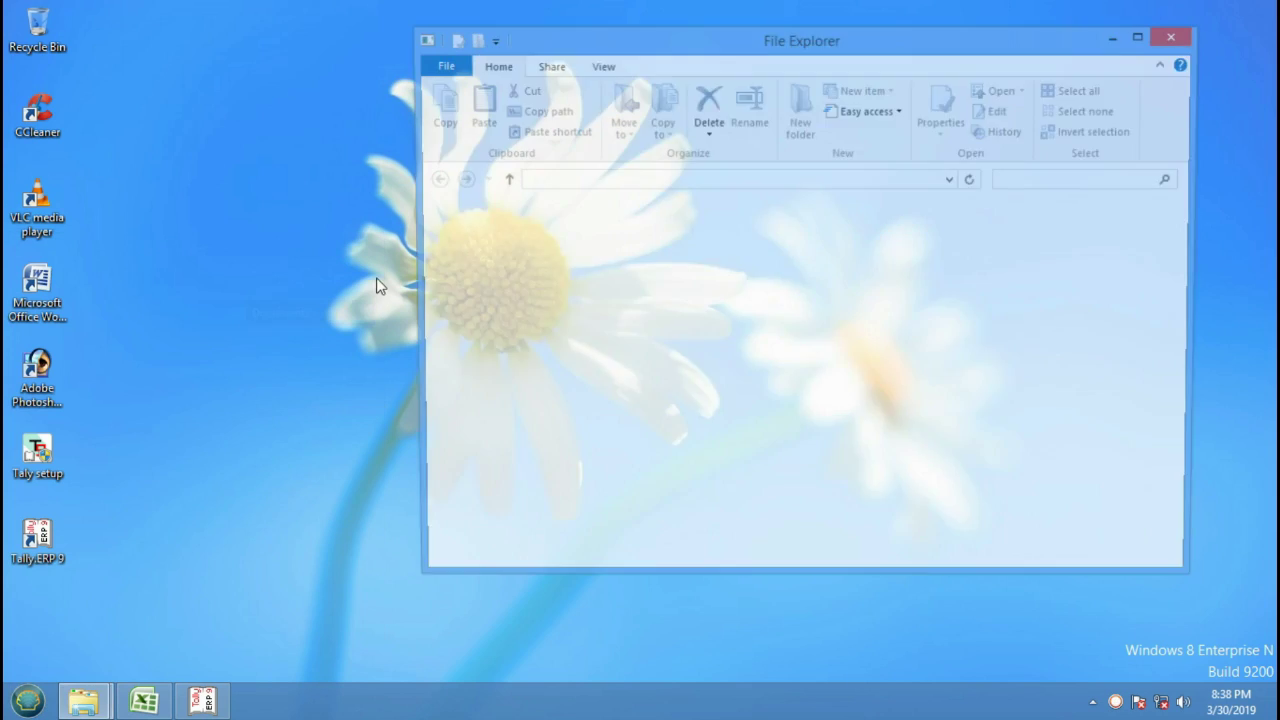
pyautogui.click(1143, 37)
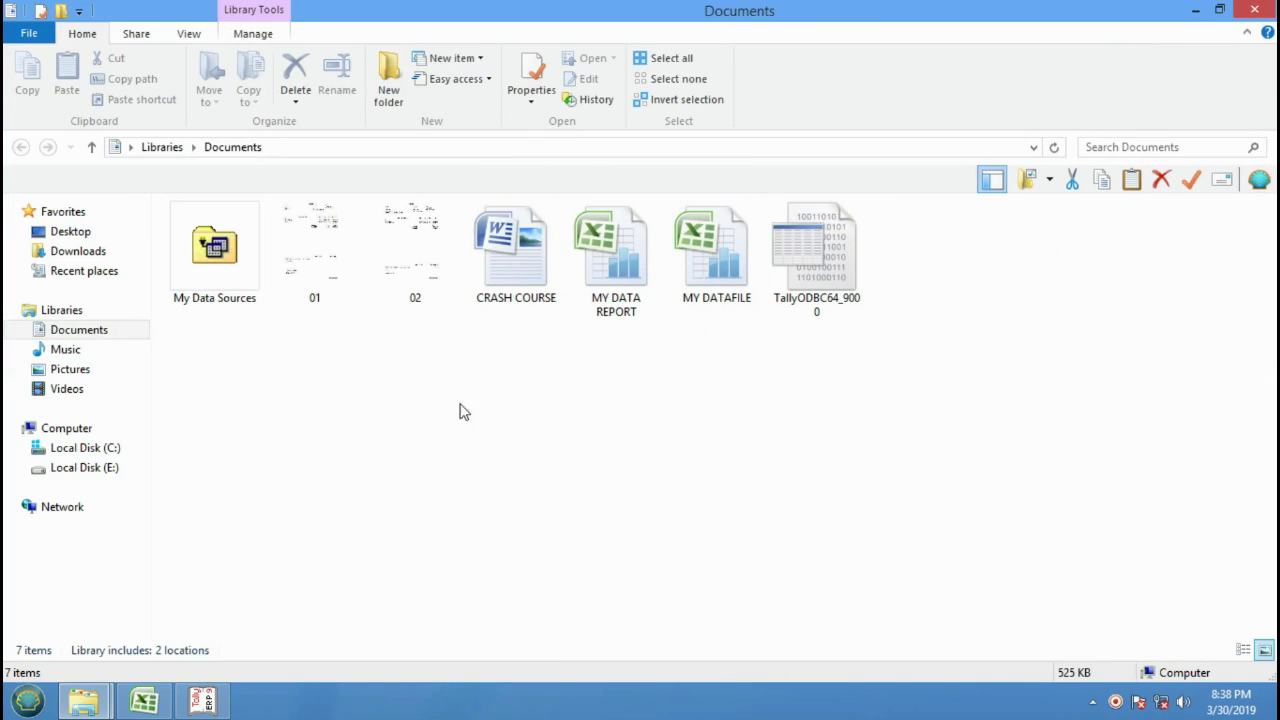
pyautogui.doubleClick(342, 277)
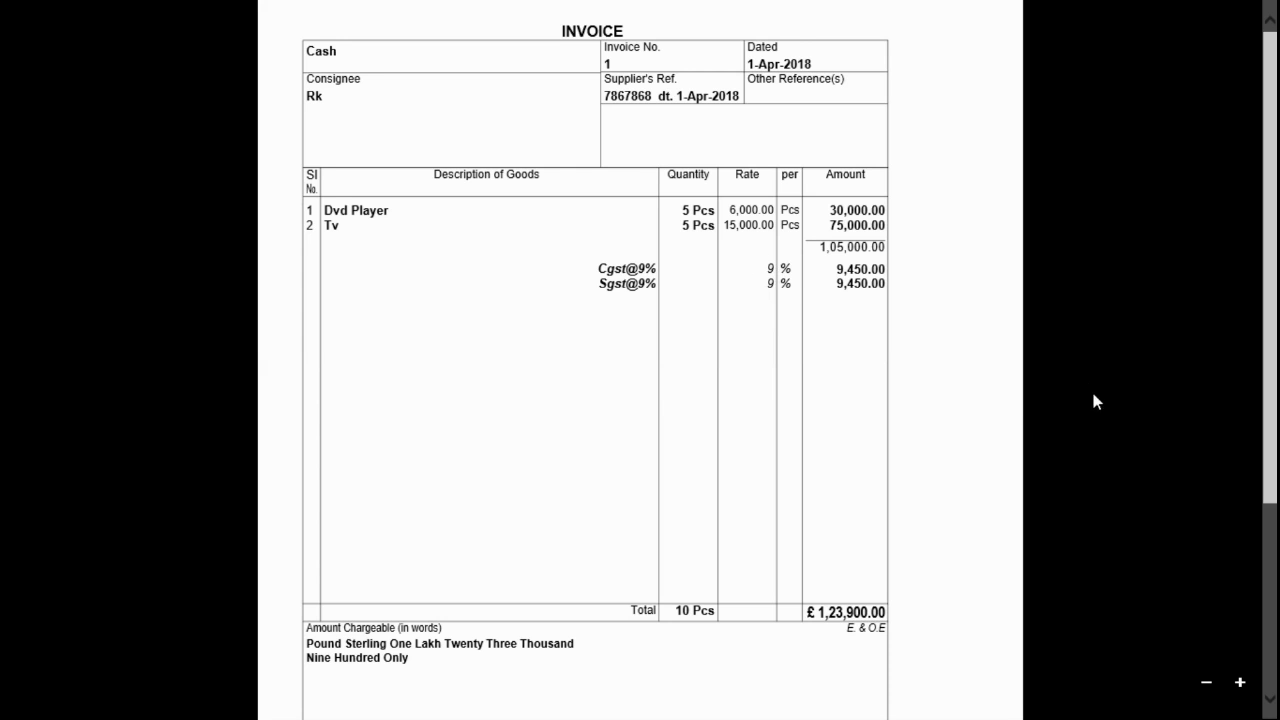
# Leave invoice 01 in XPS Viewer and return to the Documents library window.
pyautogui.hotkey('alt', 'Tab')
pyautogui.press('super')
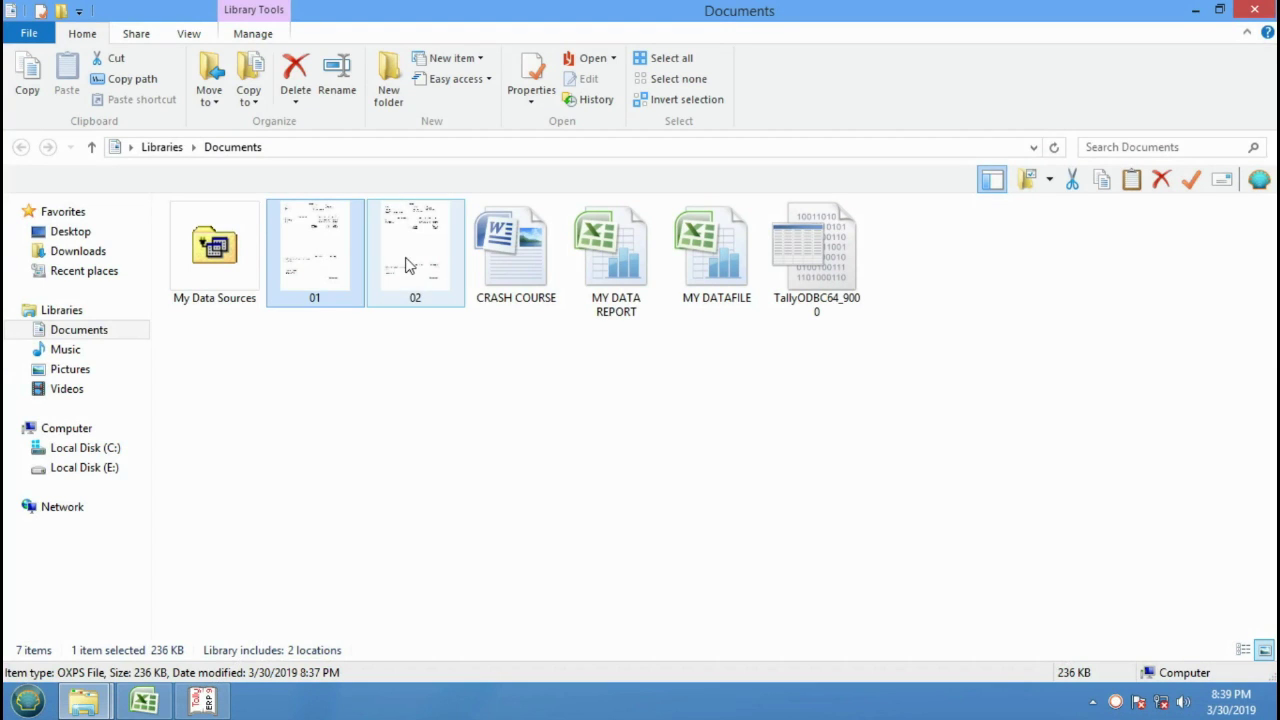
pyautogui.click(411, 262)
# View invoice 02 (total ₹2,35,200.00) in XPS Viewer, then go to Start.
pyautogui.press('Return')
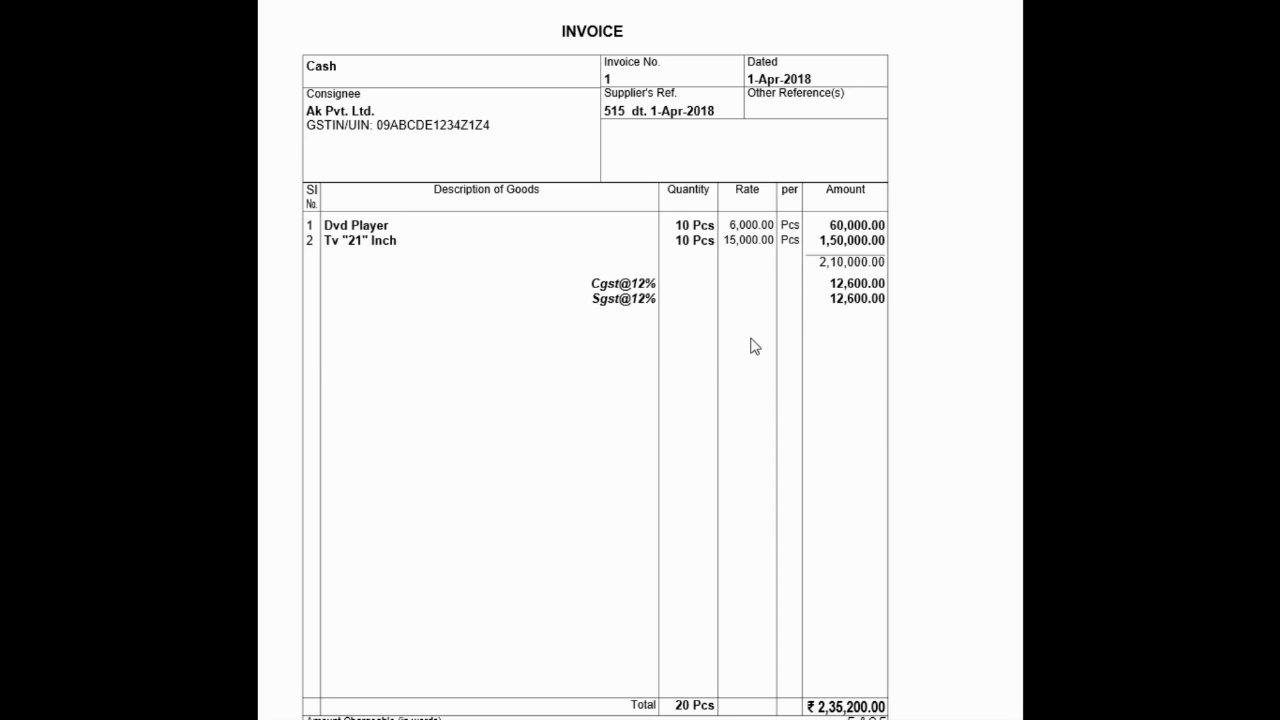
pyautogui.press('super')
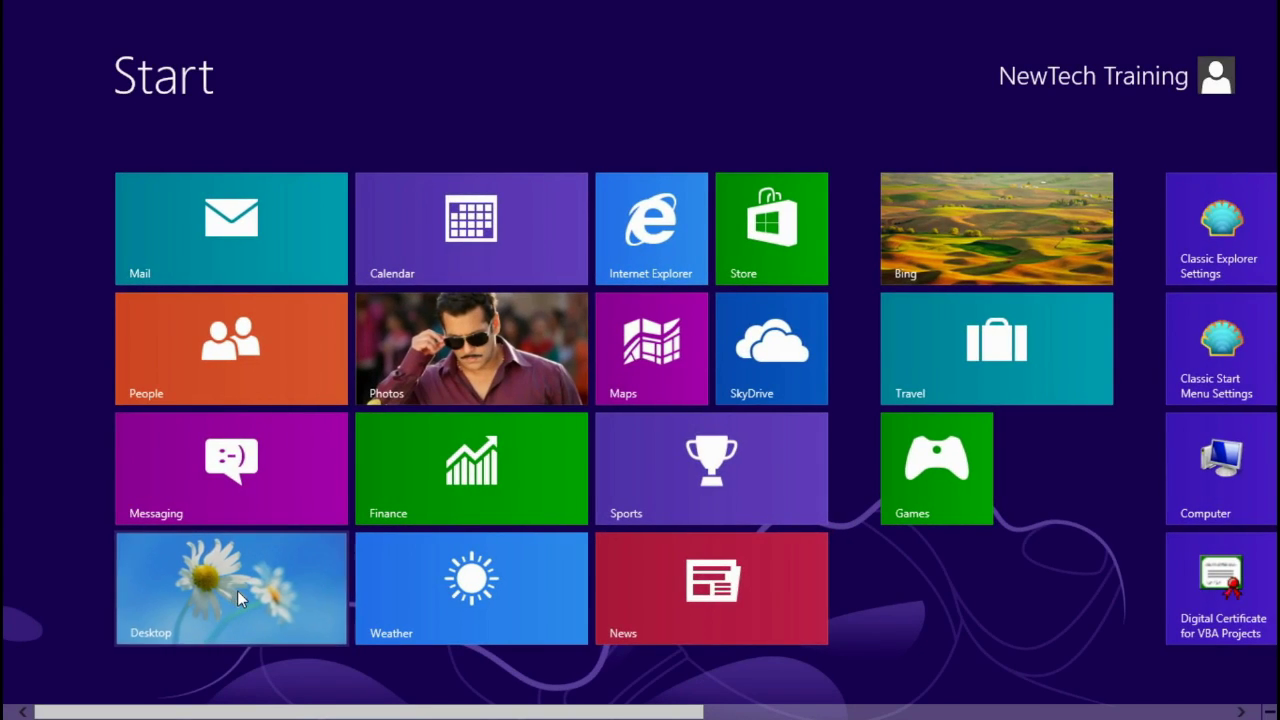
# Bring Excel back and enter GST (AUTO/MANUAL) in cell A12 of Sheet2.
pyautogui.click(237, 590)
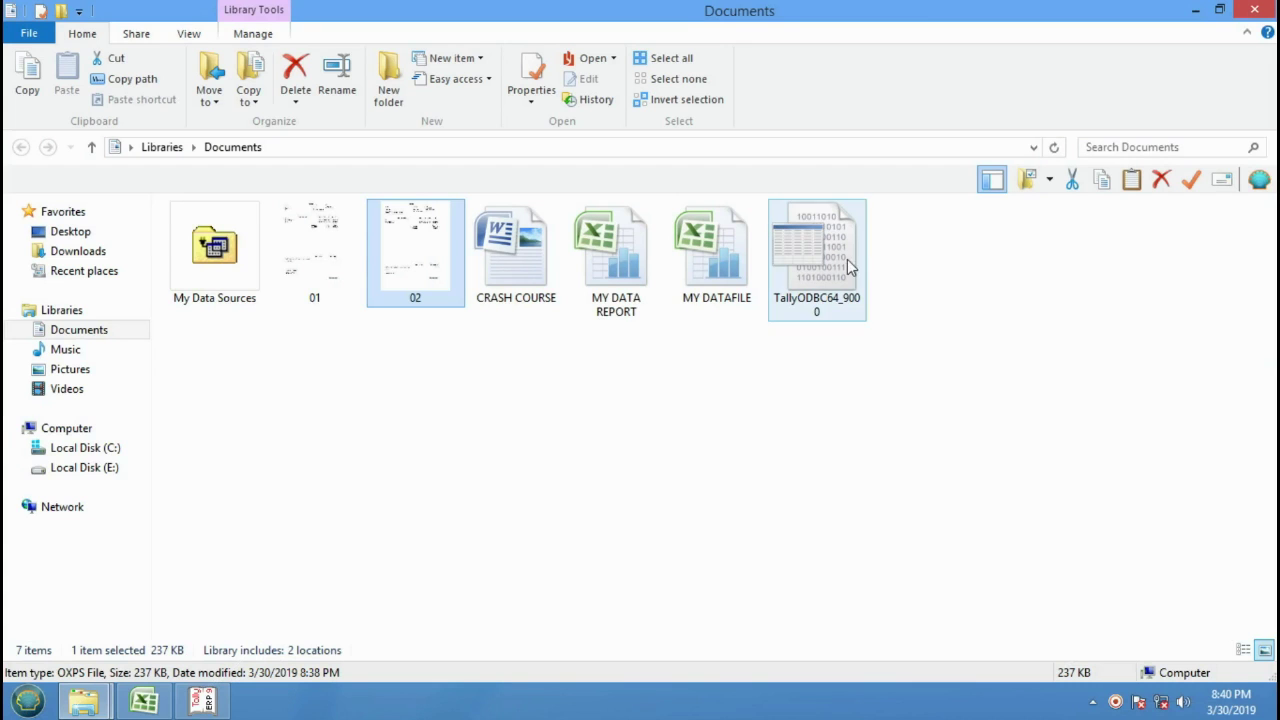
pyautogui.click(1196, 12)
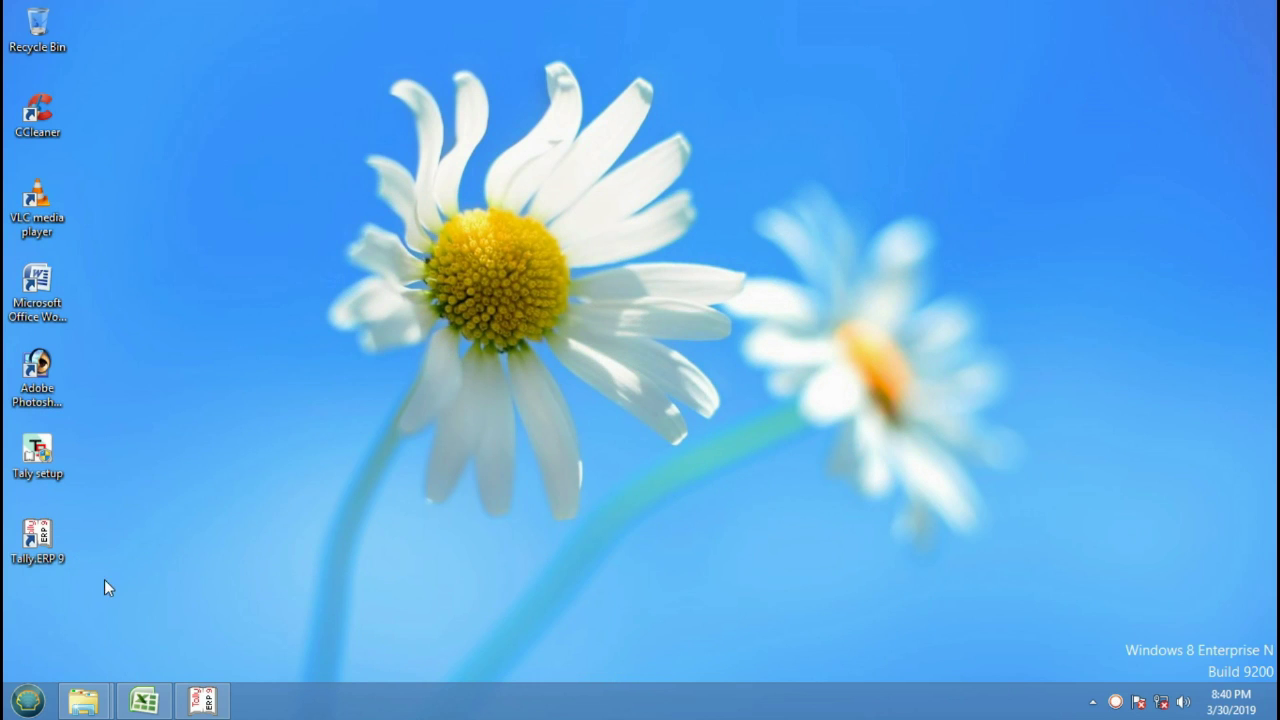
pyautogui.click(144, 701)
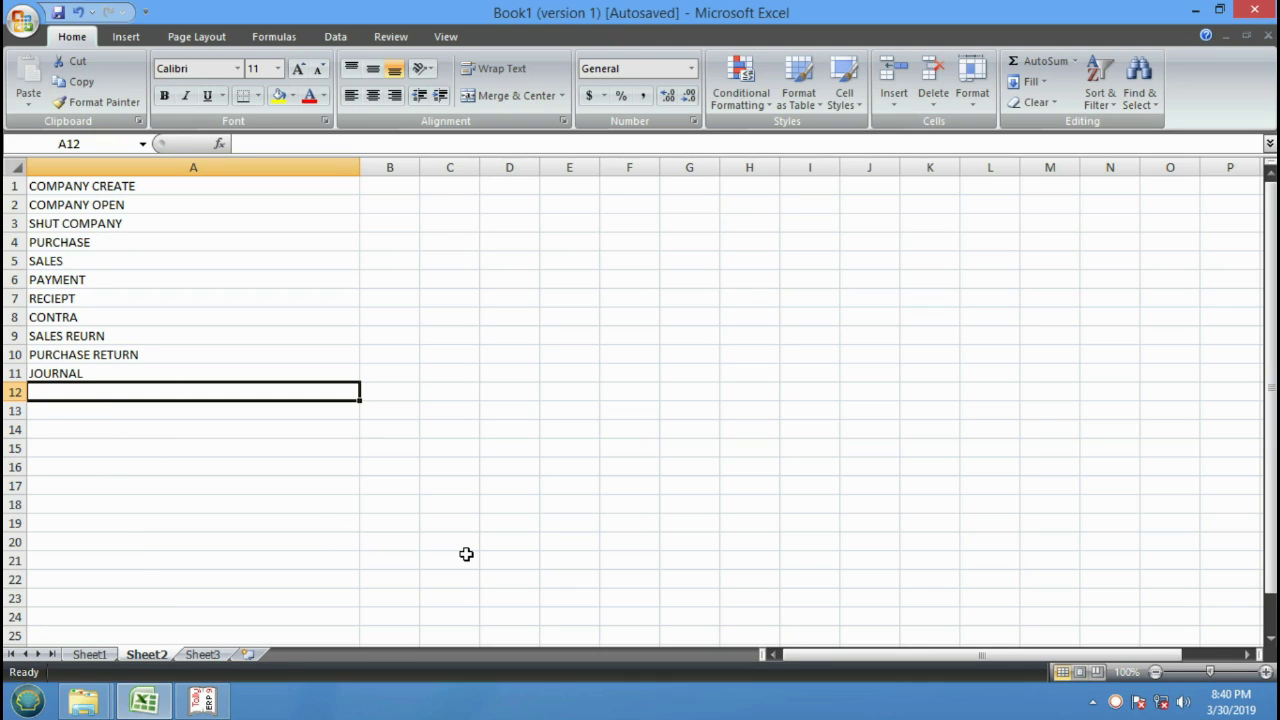
pyautogui.write('gst')
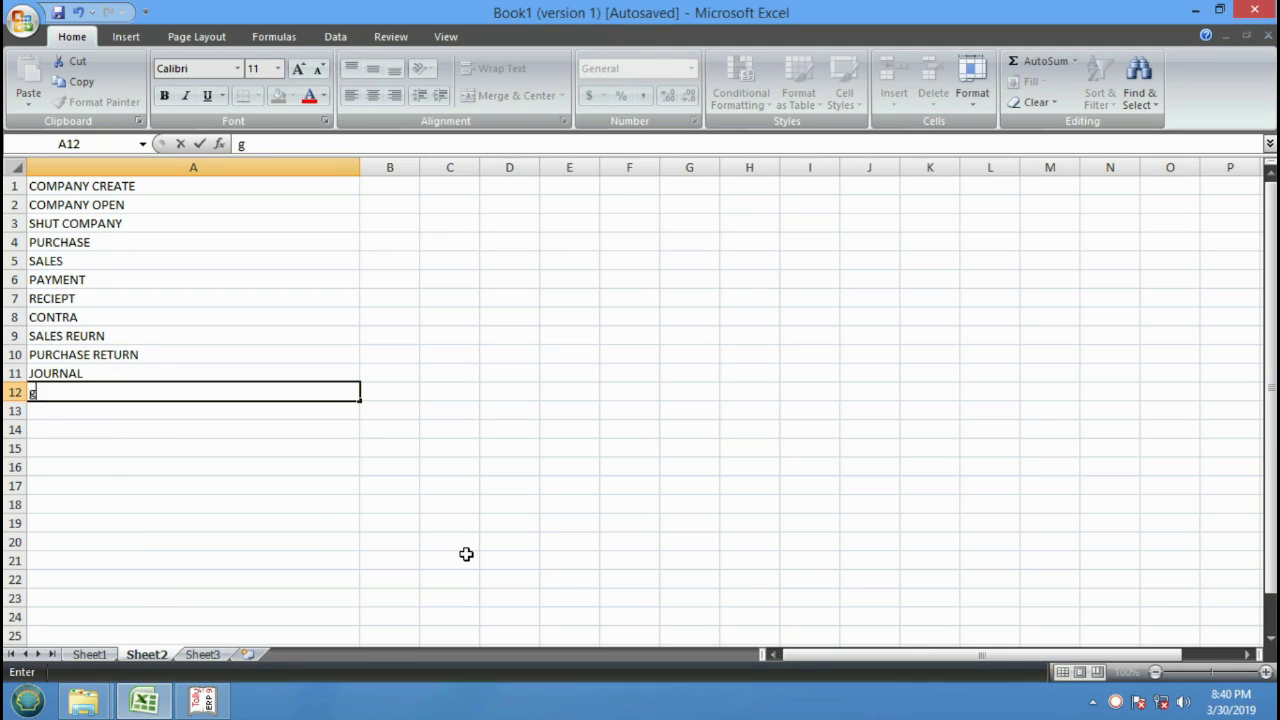
pyautogui.press('BackSpace')
pyautogui.press('BackSpace')
pyautogui.press('BackSpace')
pyautogui.write('GST AUTO')
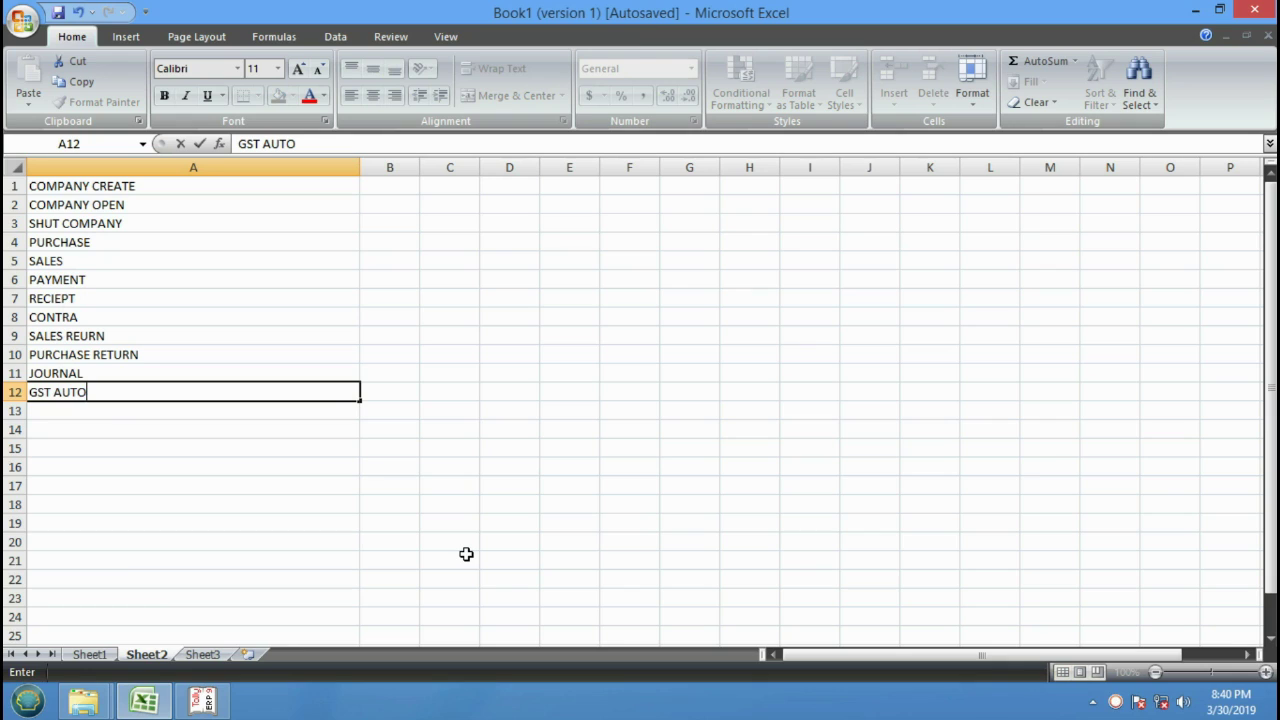
pyautogui.write('/MANUAL')
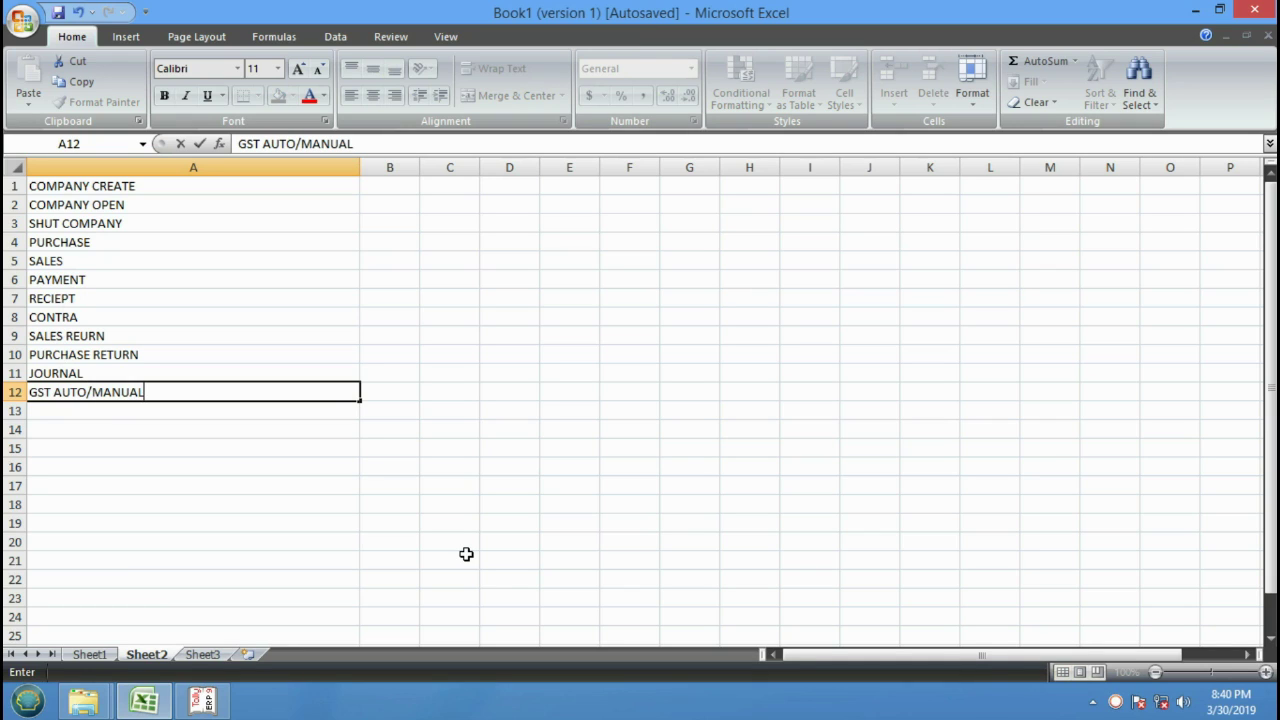
pyautogui.click(55, 391)
pyautogui.write('(')
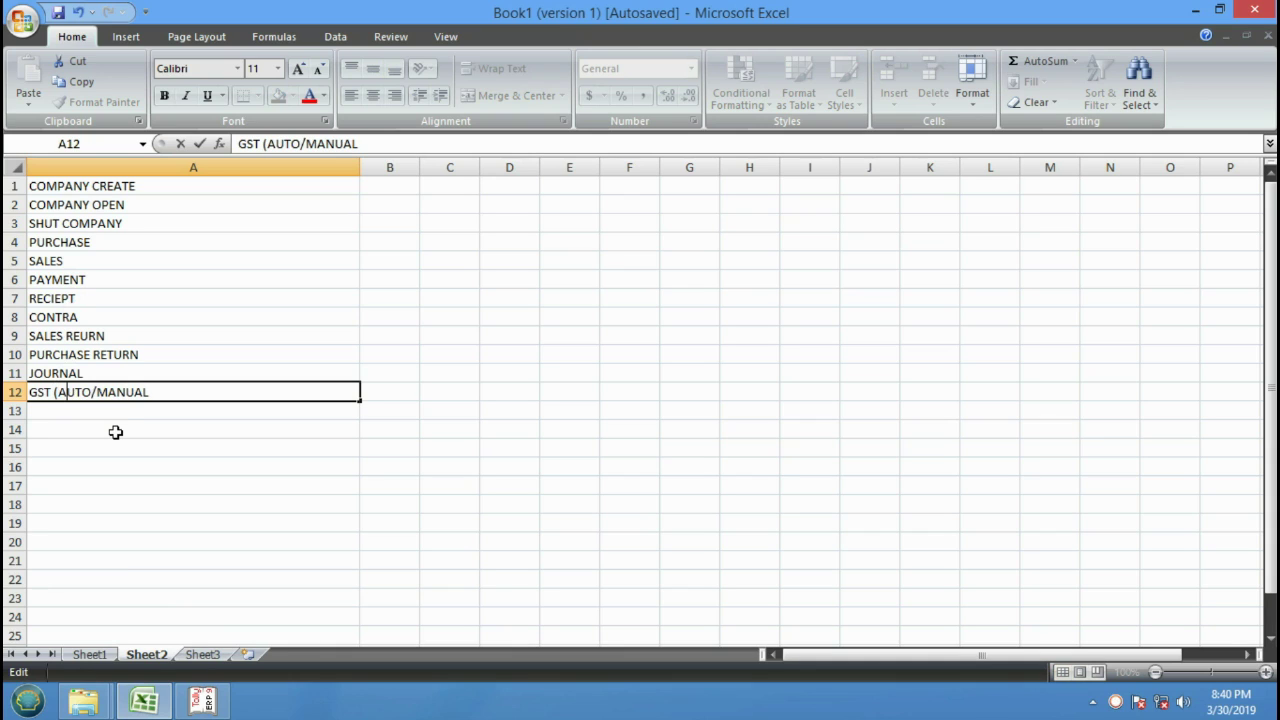
pyautogui.press('Right')
pyautogui.press('Right')
pyautogui.press('Right')
pyautogui.press('Right')
pyautogui.press('Right')
pyautogui.write(')')
pyautogui.press('Return')
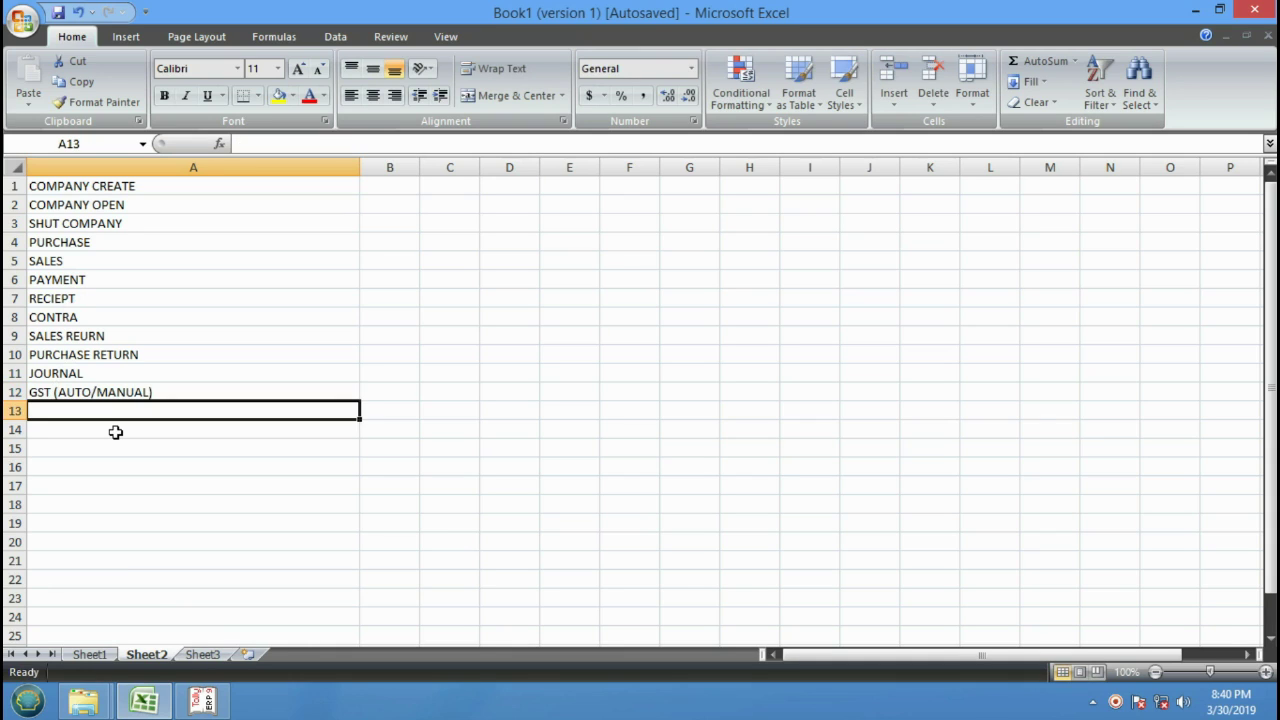
# Zoom the sheet to 150% and minimize Excel.
pyautogui.click(1264, 673)
pyautogui.click(1264, 673)
pyautogui.click(1264, 673)
pyautogui.click(1264, 673)
pyautogui.click(1264, 673)
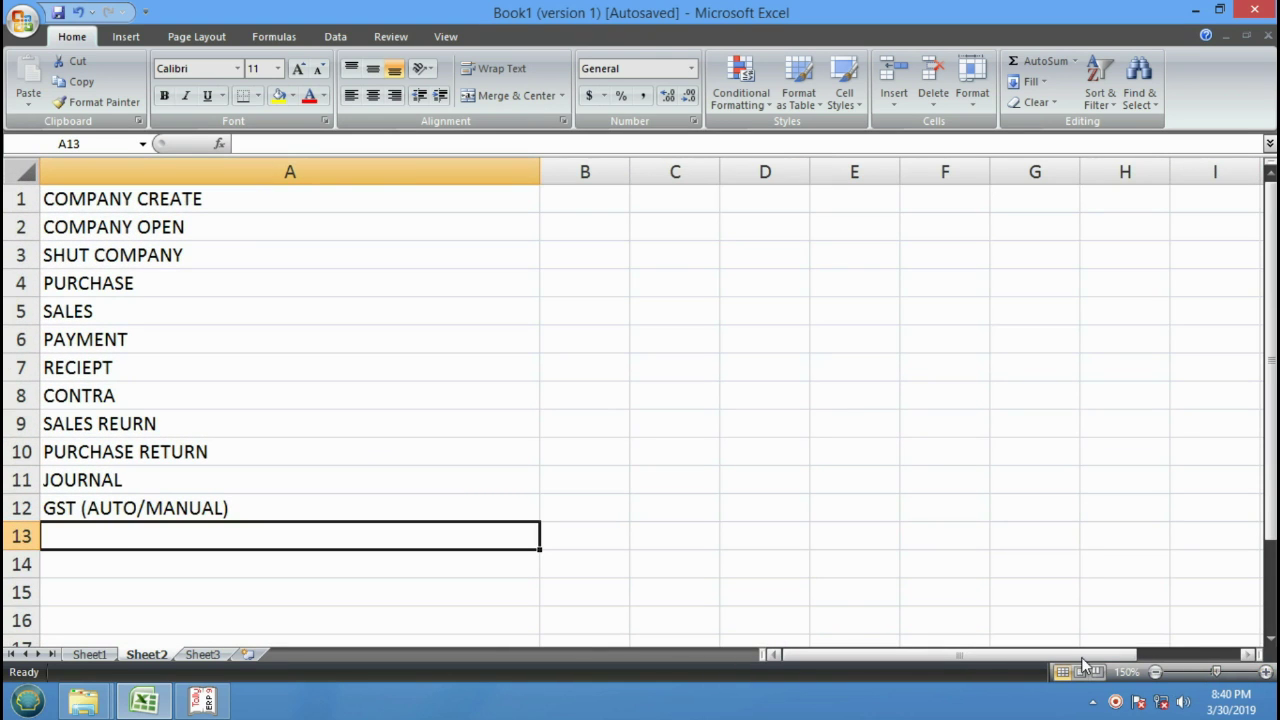
pyautogui.click(920, 530)
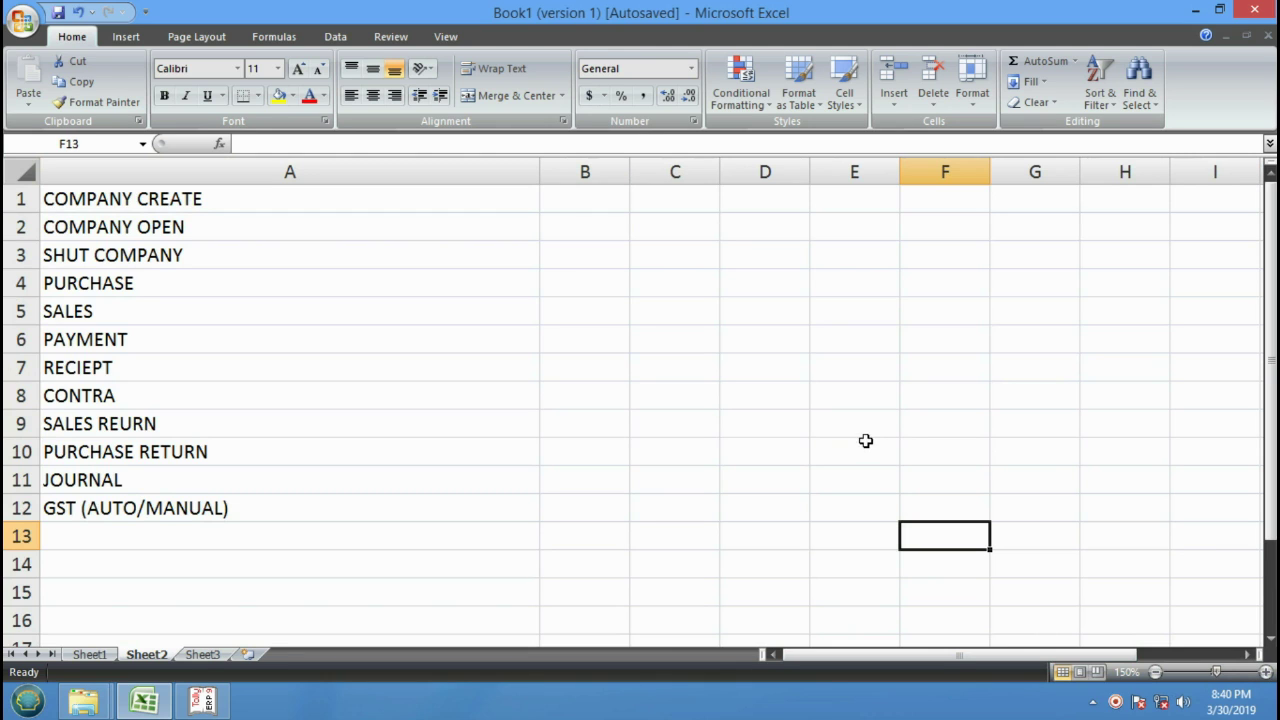
pyautogui.click(134, 706)
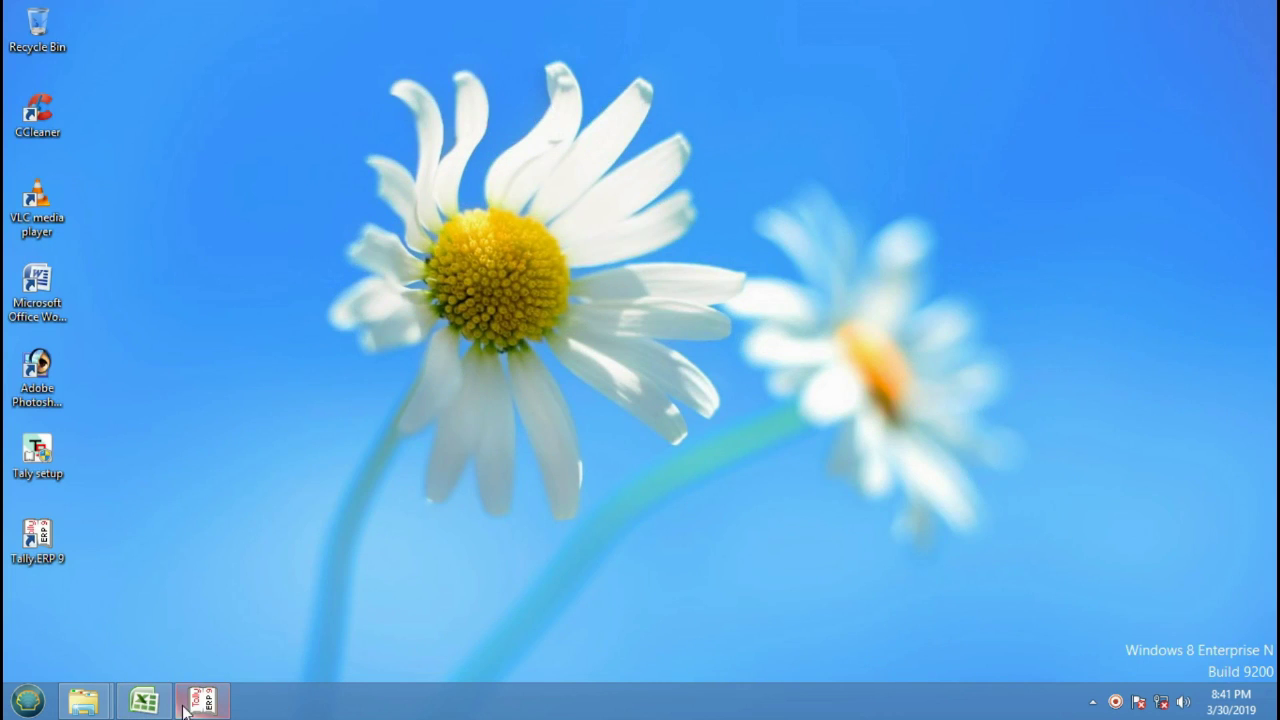
# On Sheet1, select the name table A1:C19 and apply All Borders.
pyautogui.click(144, 701)
pyautogui.click(92, 654)
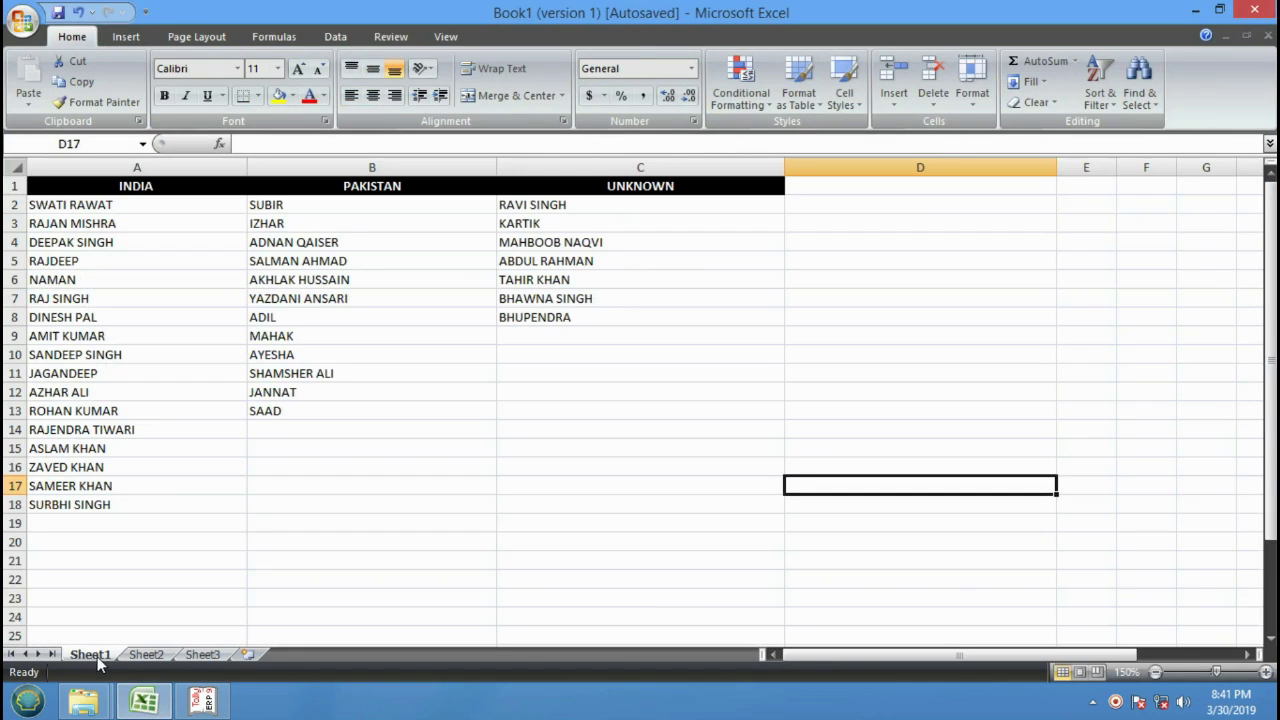
pyautogui.click(720, 447)
pyautogui.click(760, 300)
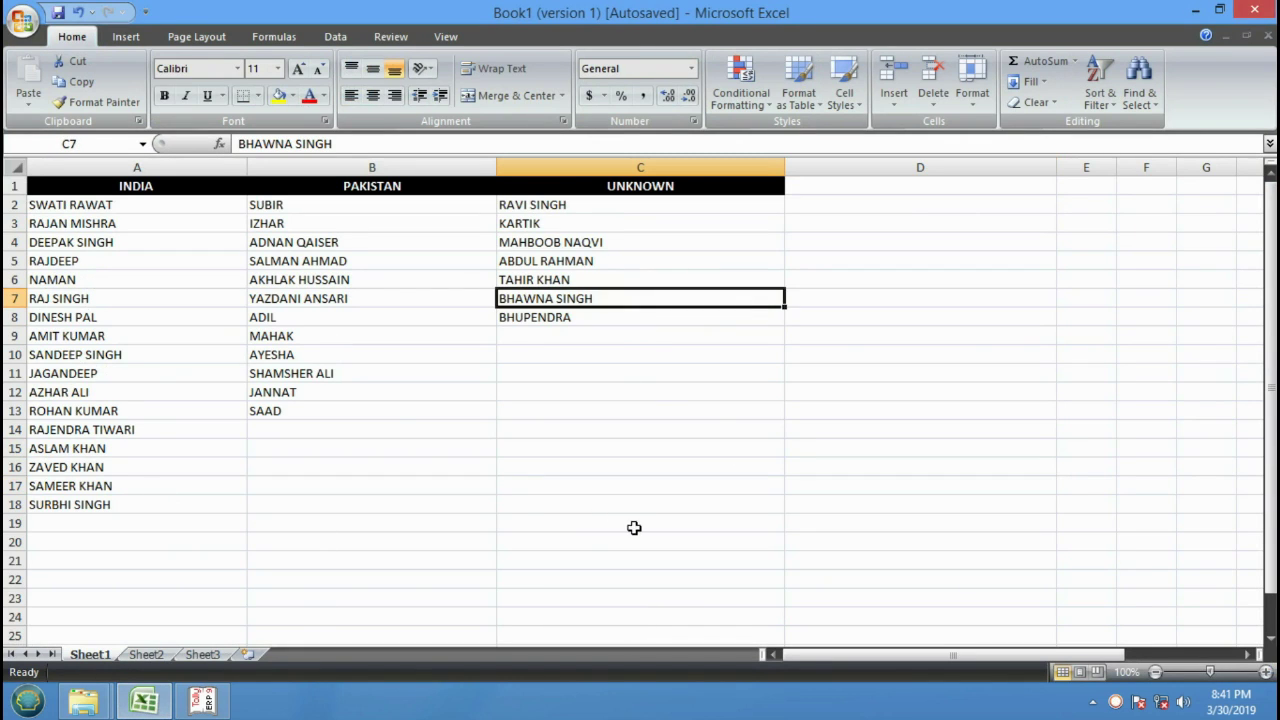
pyautogui.moveTo(634, 525); pyautogui.dragTo(12, 136)
pyautogui.click(259, 96)
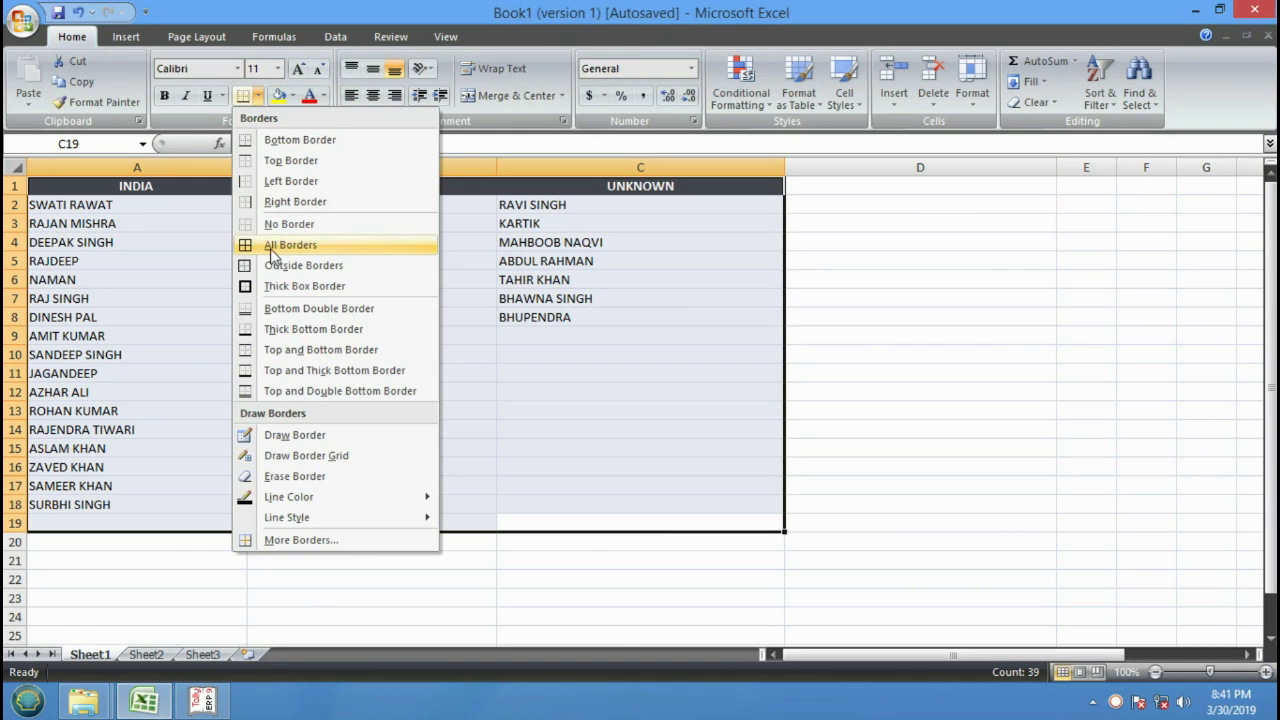
pyautogui.click(274, 250)
pyautogui.click(346, 334)
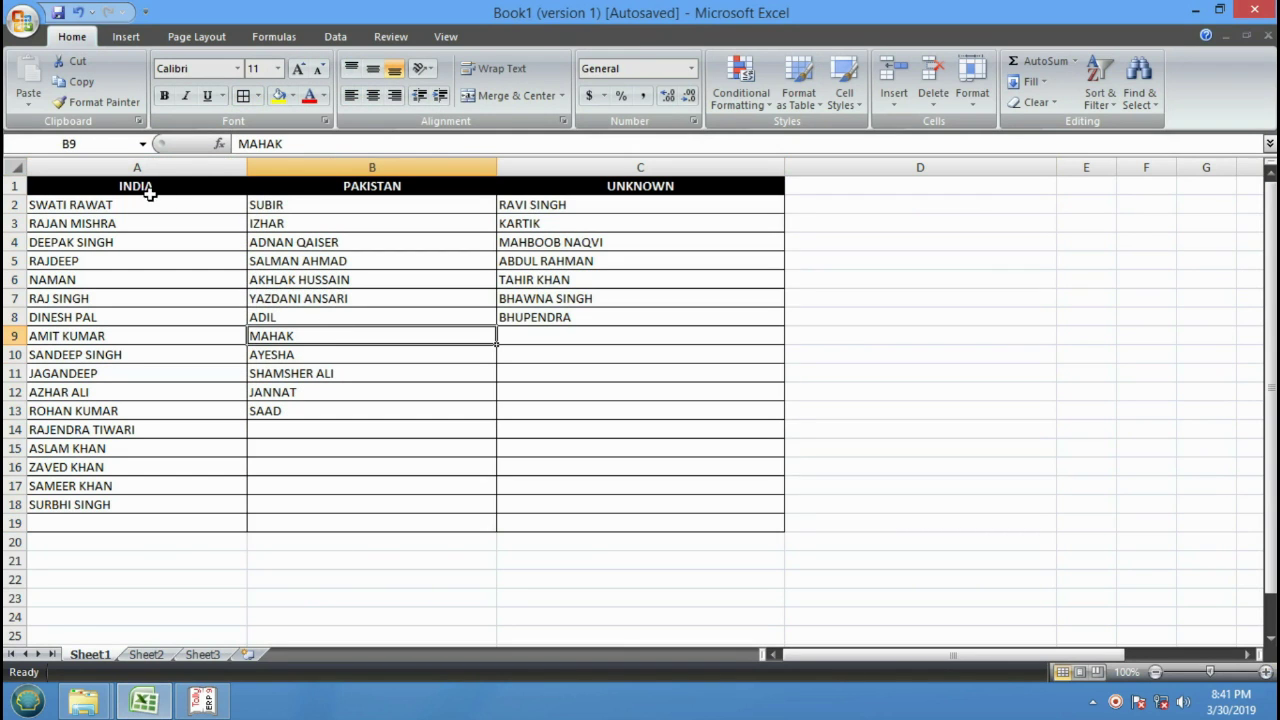
pyautogui.click(118, 206)
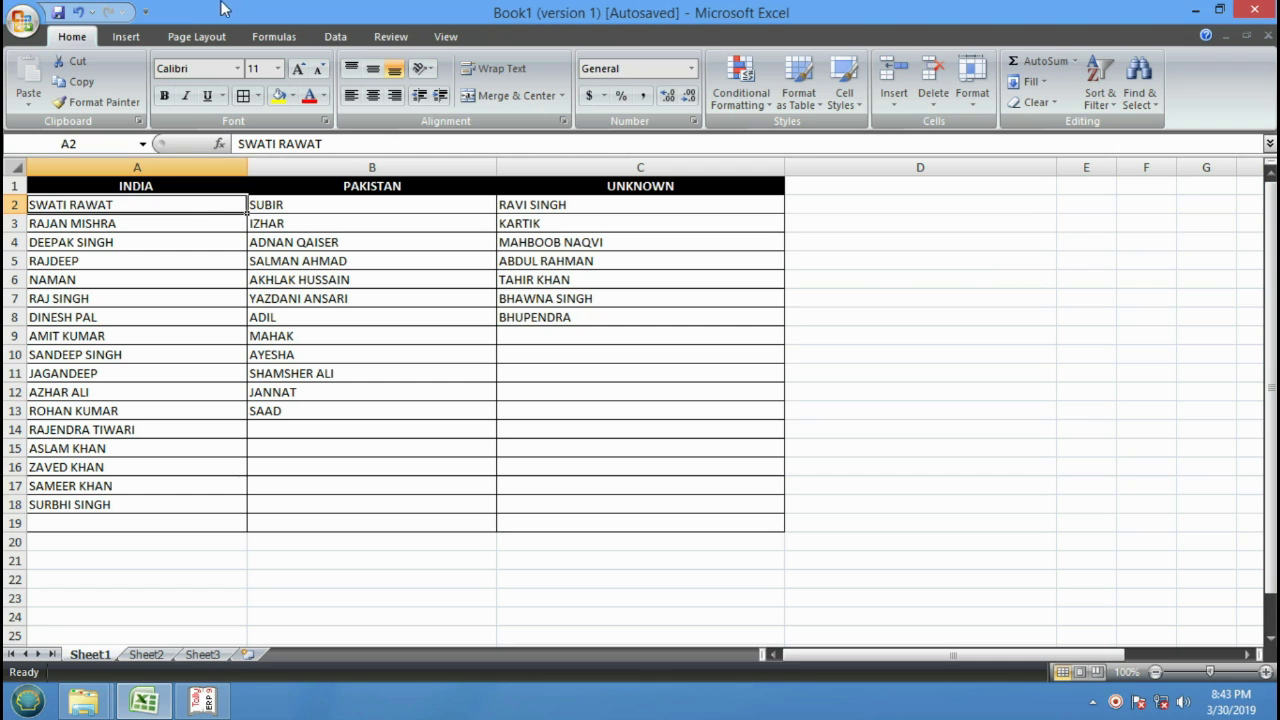
pyautogui.click(957, 281)
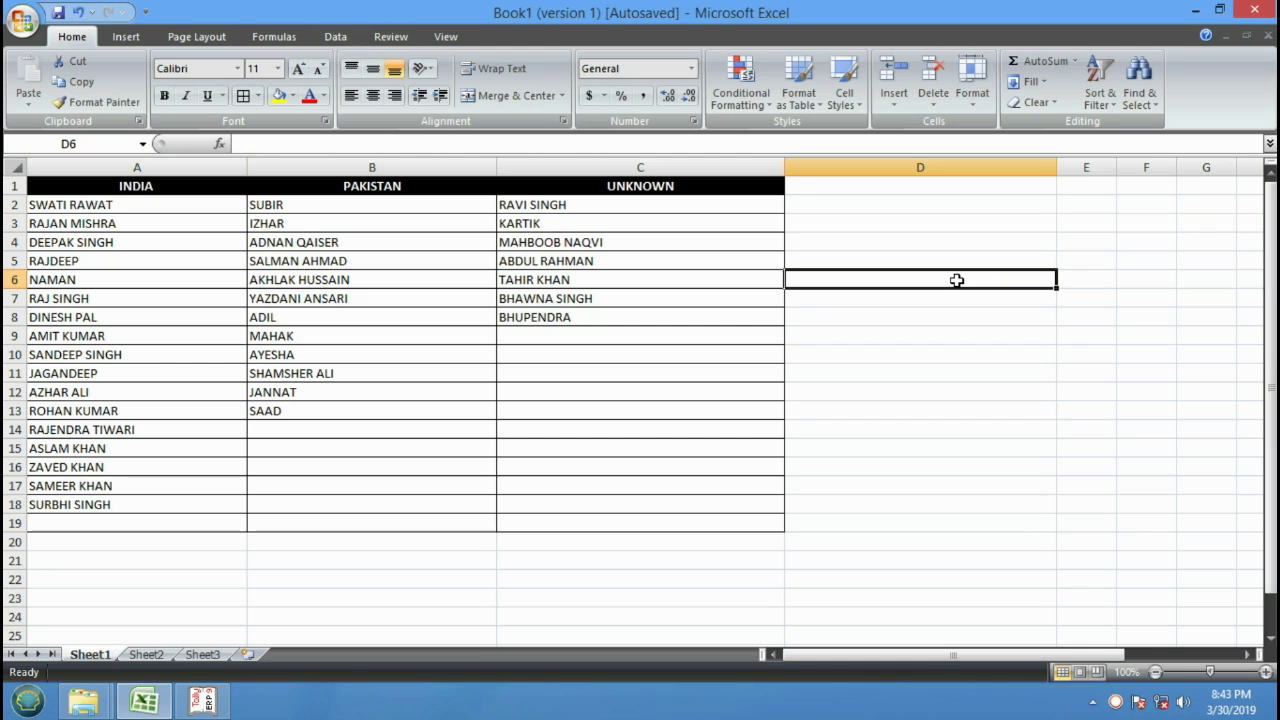
pyautogui.click(1104, 238)
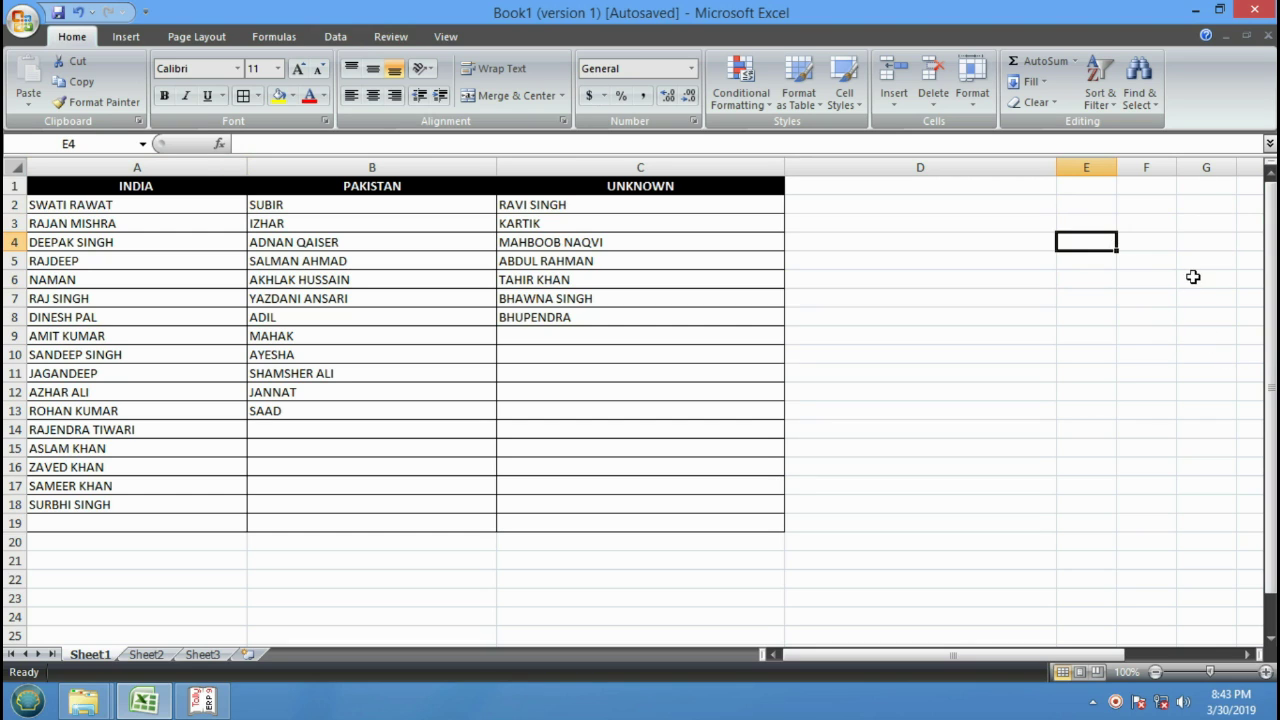
pyautogui.rightClick(1116, 701)
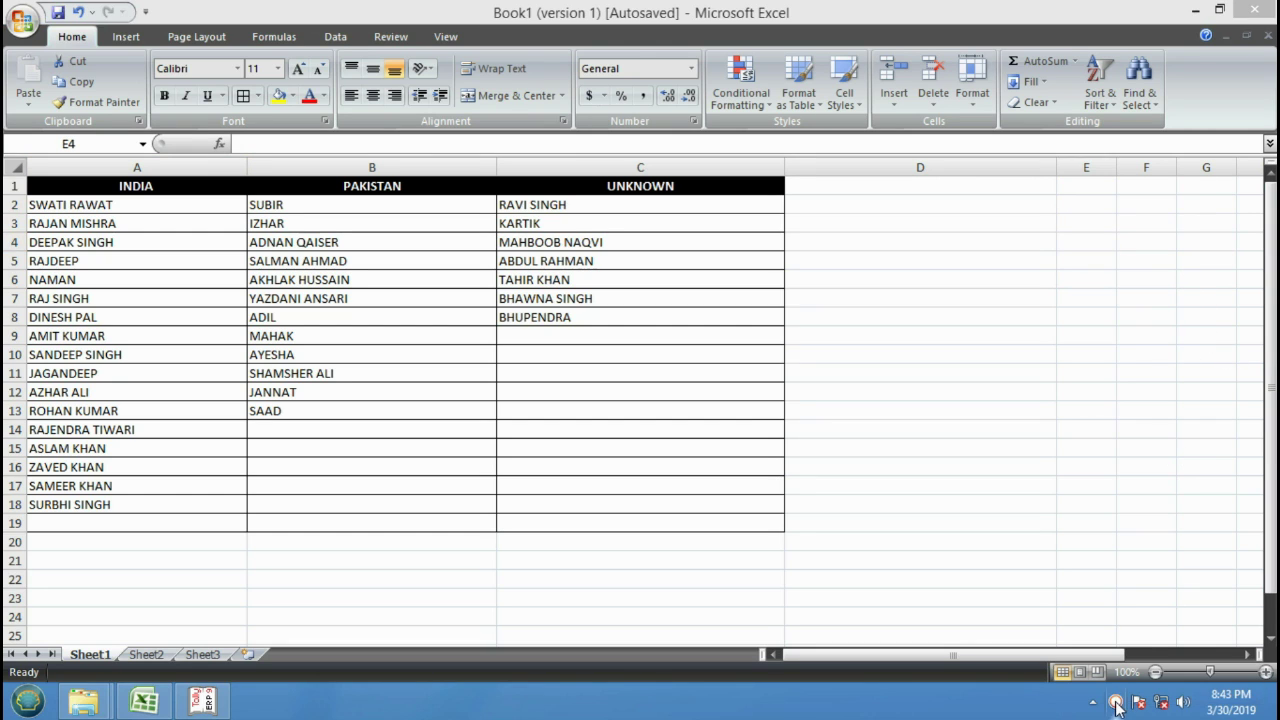